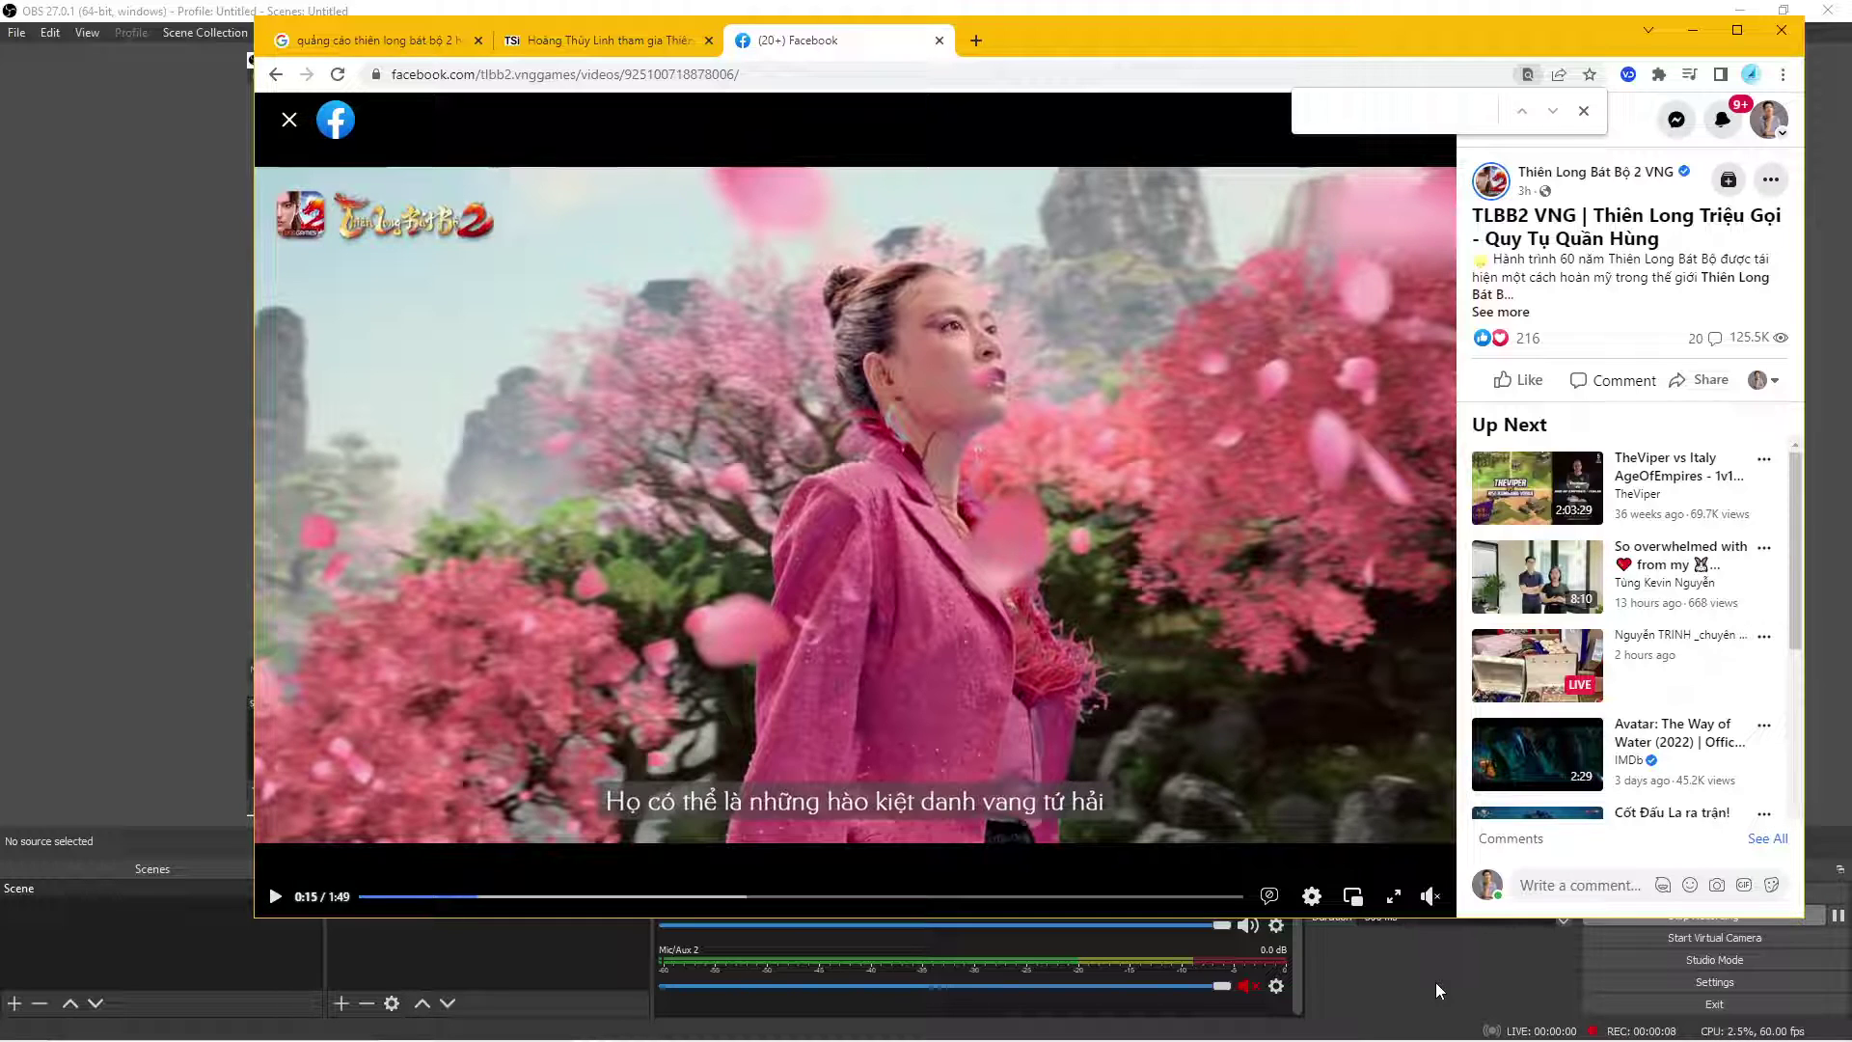
- Resume the TLBB2 trailer and rewind it to around 0:18 several times
{"action": "left_click", "coordinate": [275, 897]}
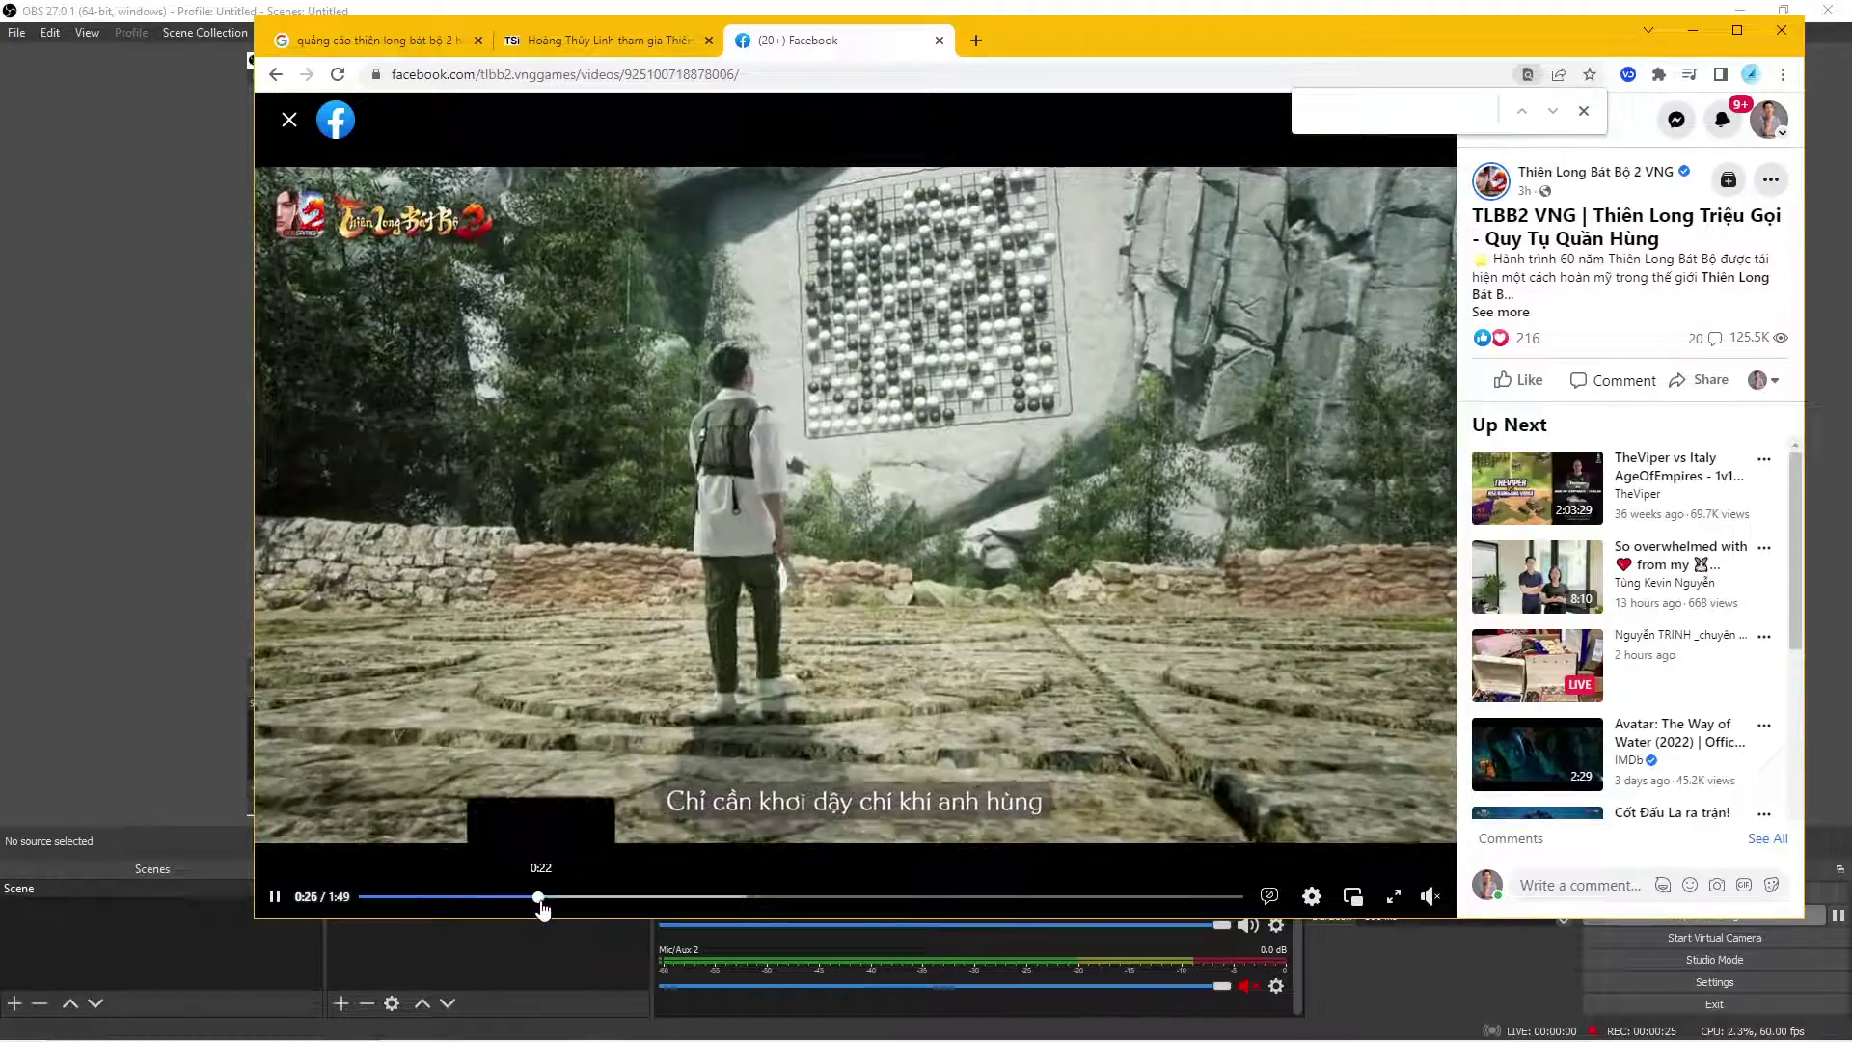
{"action": "left_click", "coordinate": [533, 897]}
{"action": "left_click", "coordinate": [530, 897]}
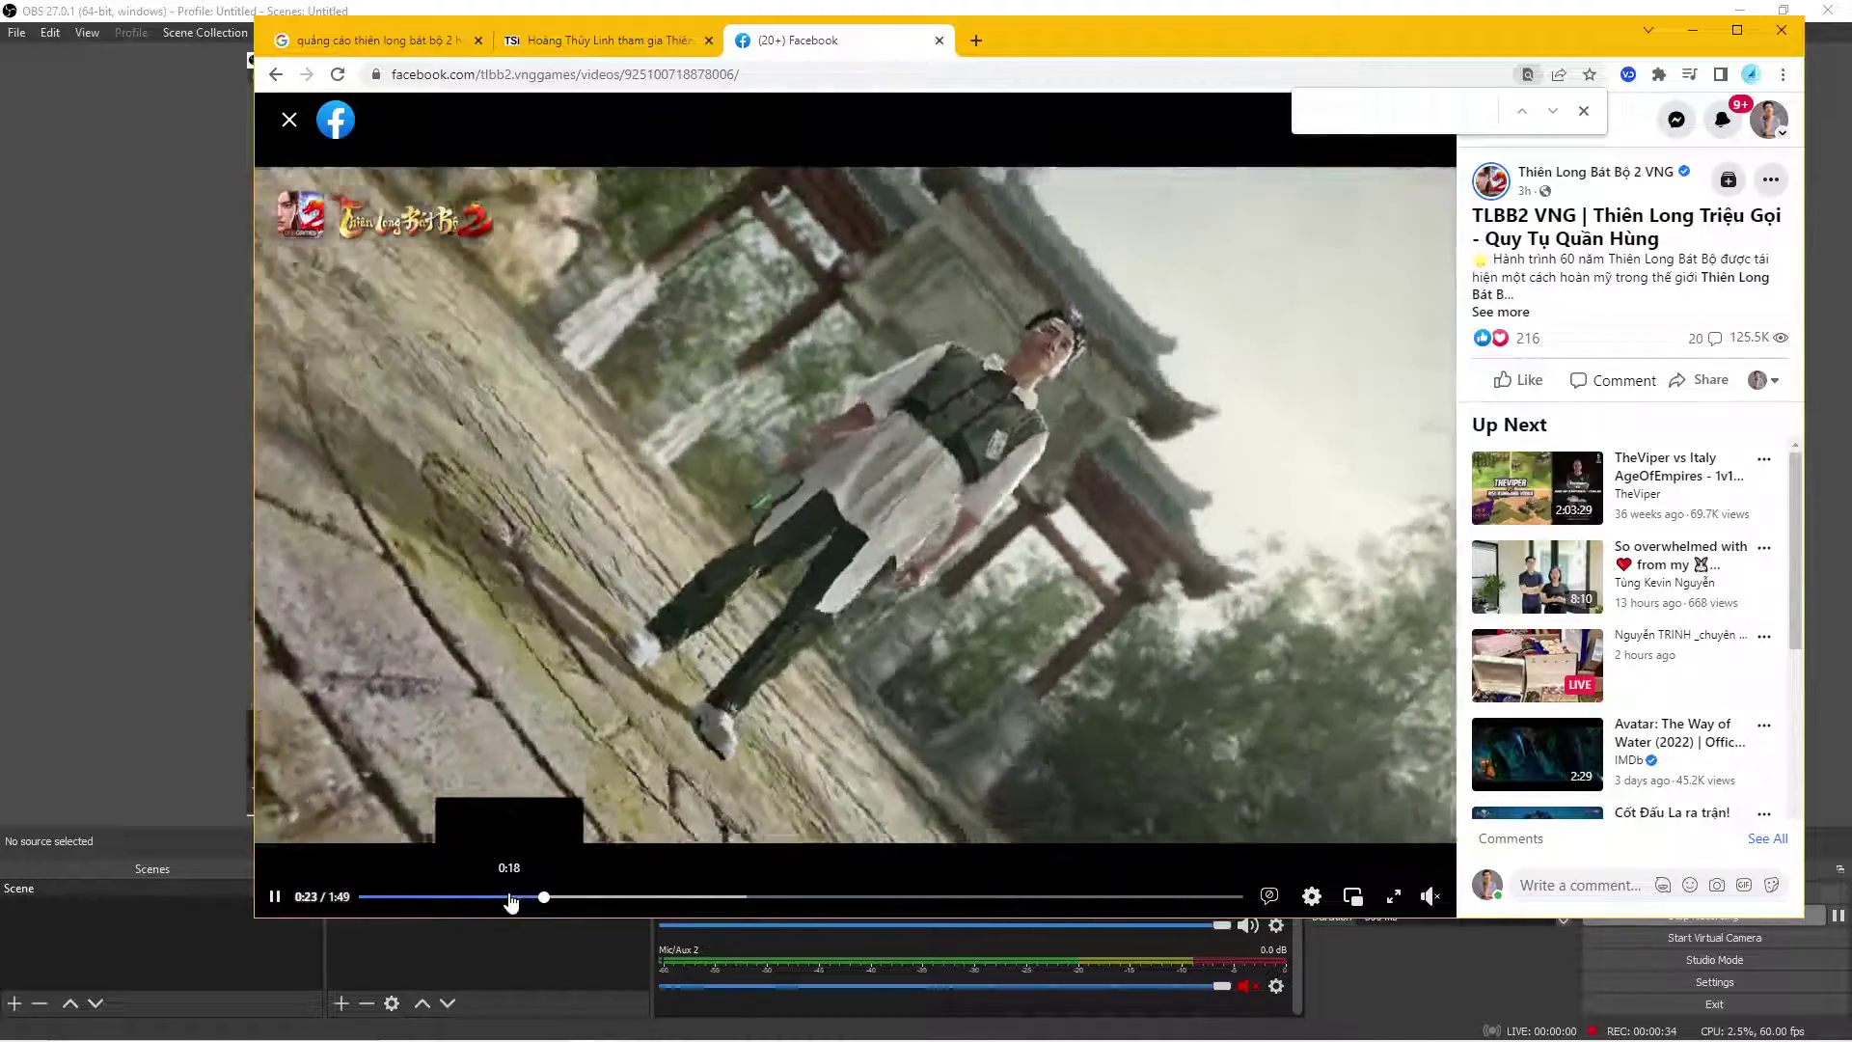
{"action": "left_click", "coordinate": [510, 897]}
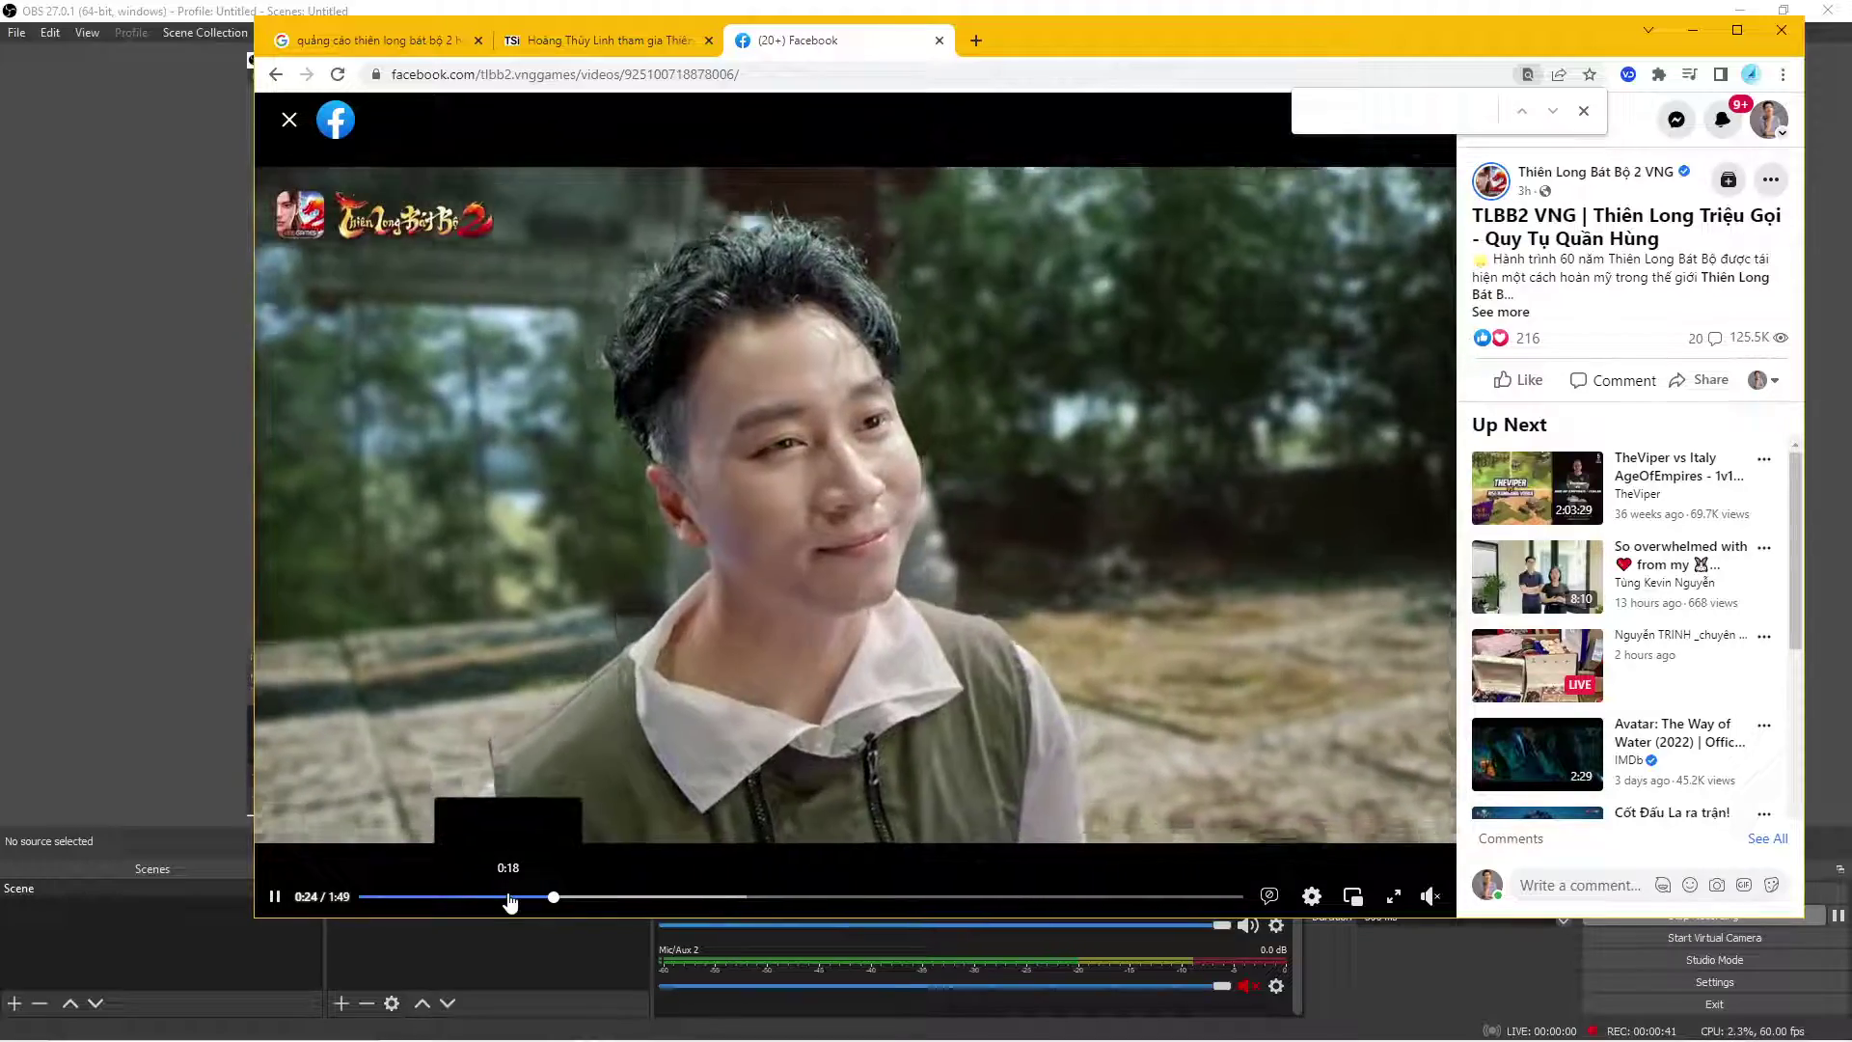
{"action": "left_click", "coordinate": [508, 898]}
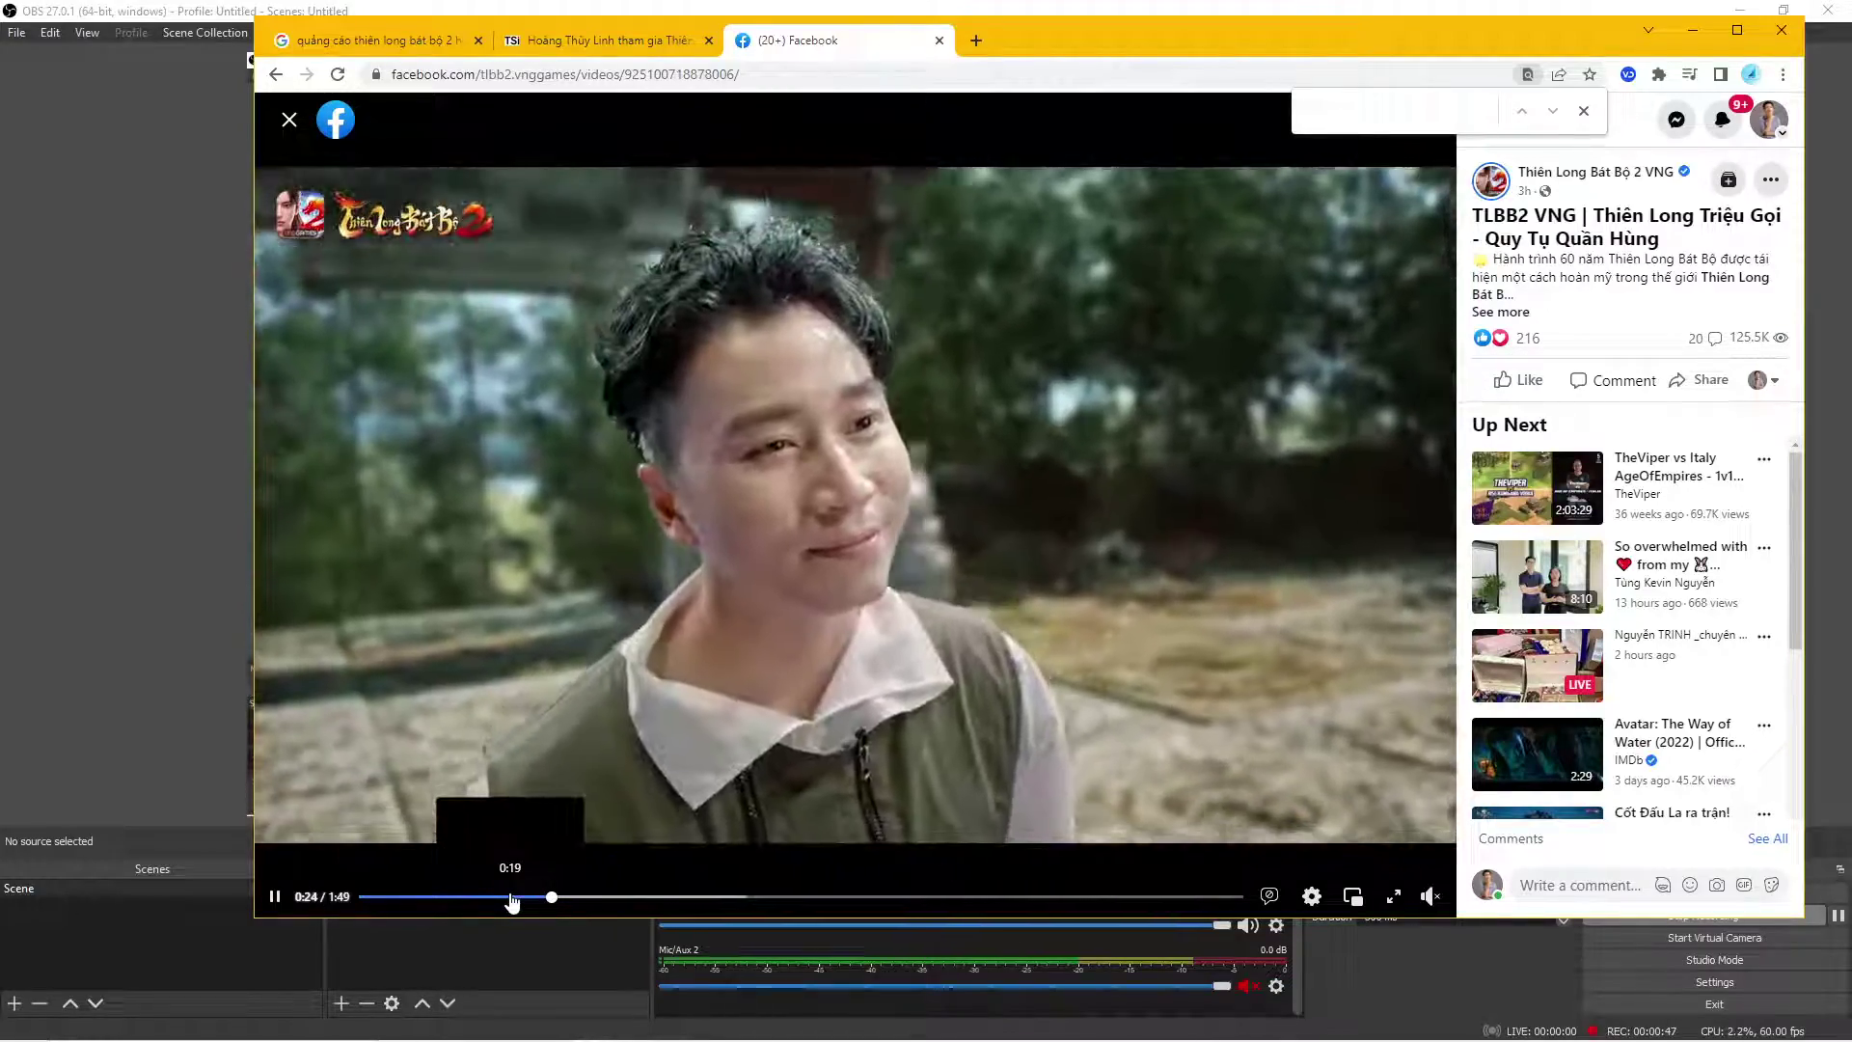
{"action": "left_click", "coordinate": [512, 897]}
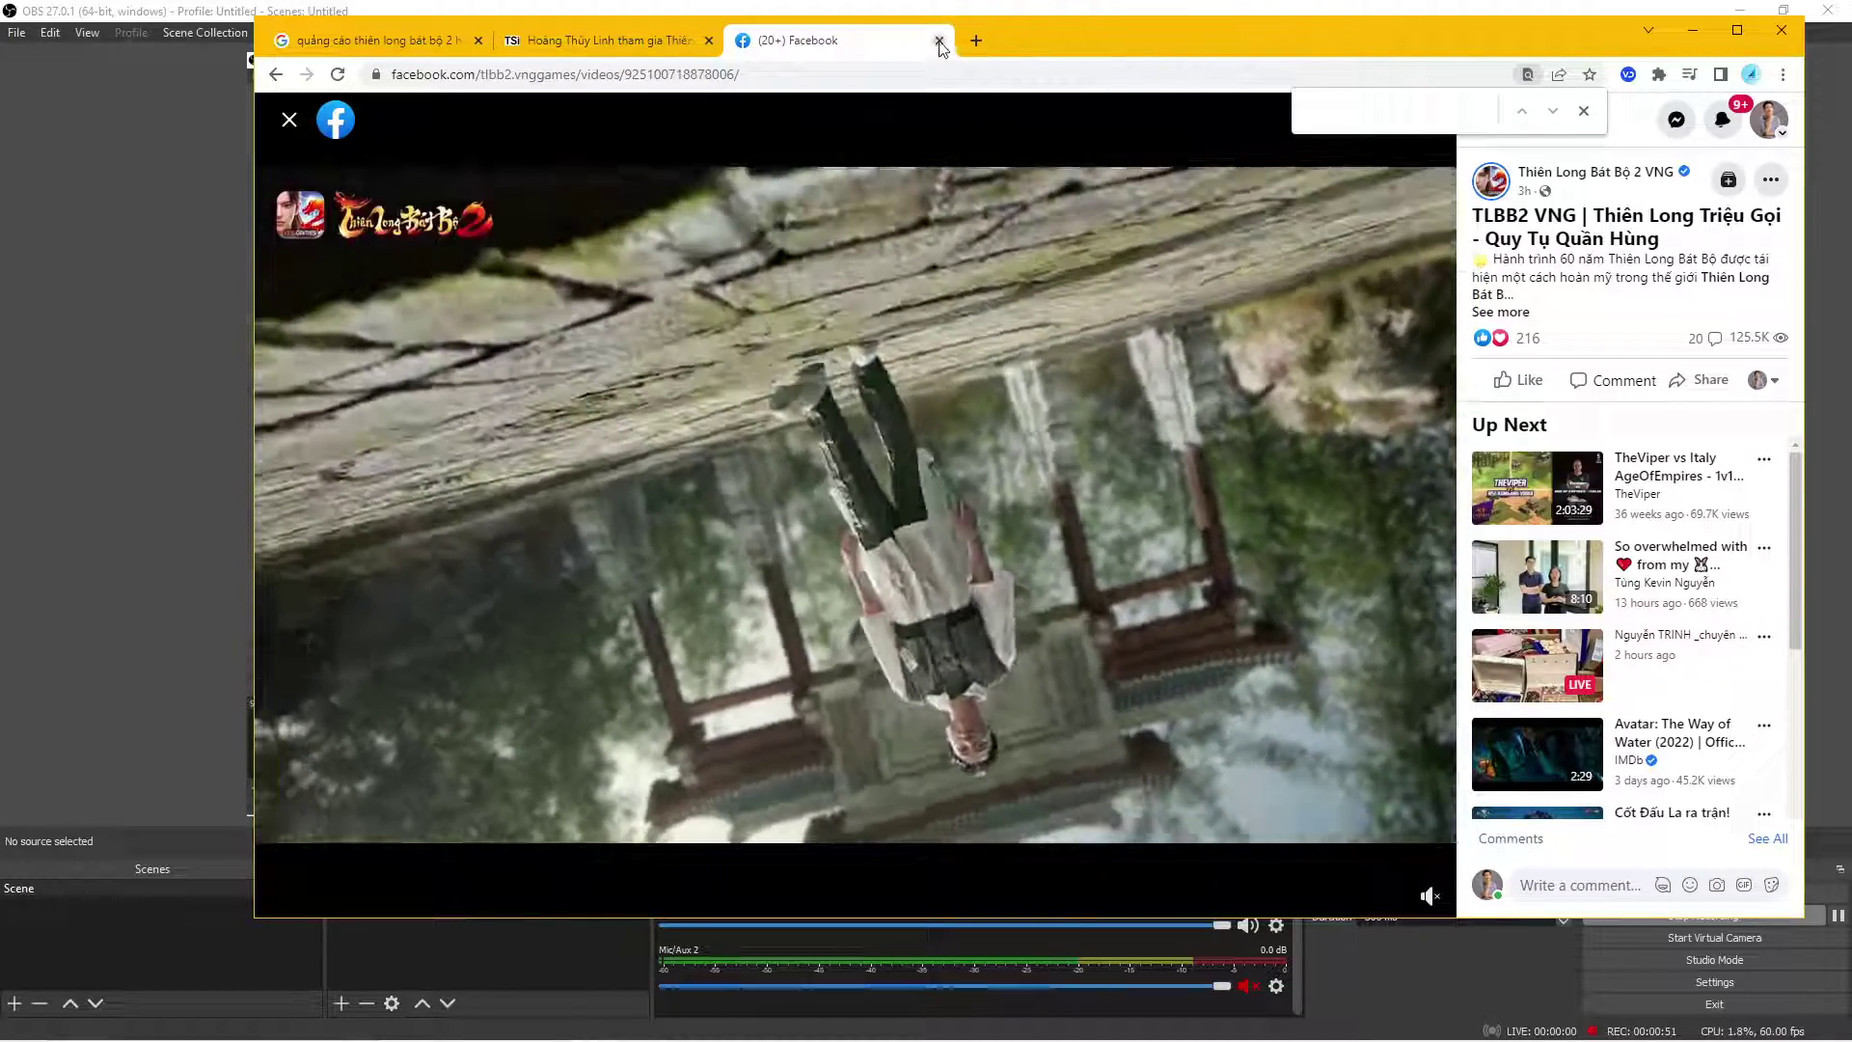
- Close the Facebook tab and minimize the Chrome window
{"action": "left_click", "coordinate": [939, 41]}
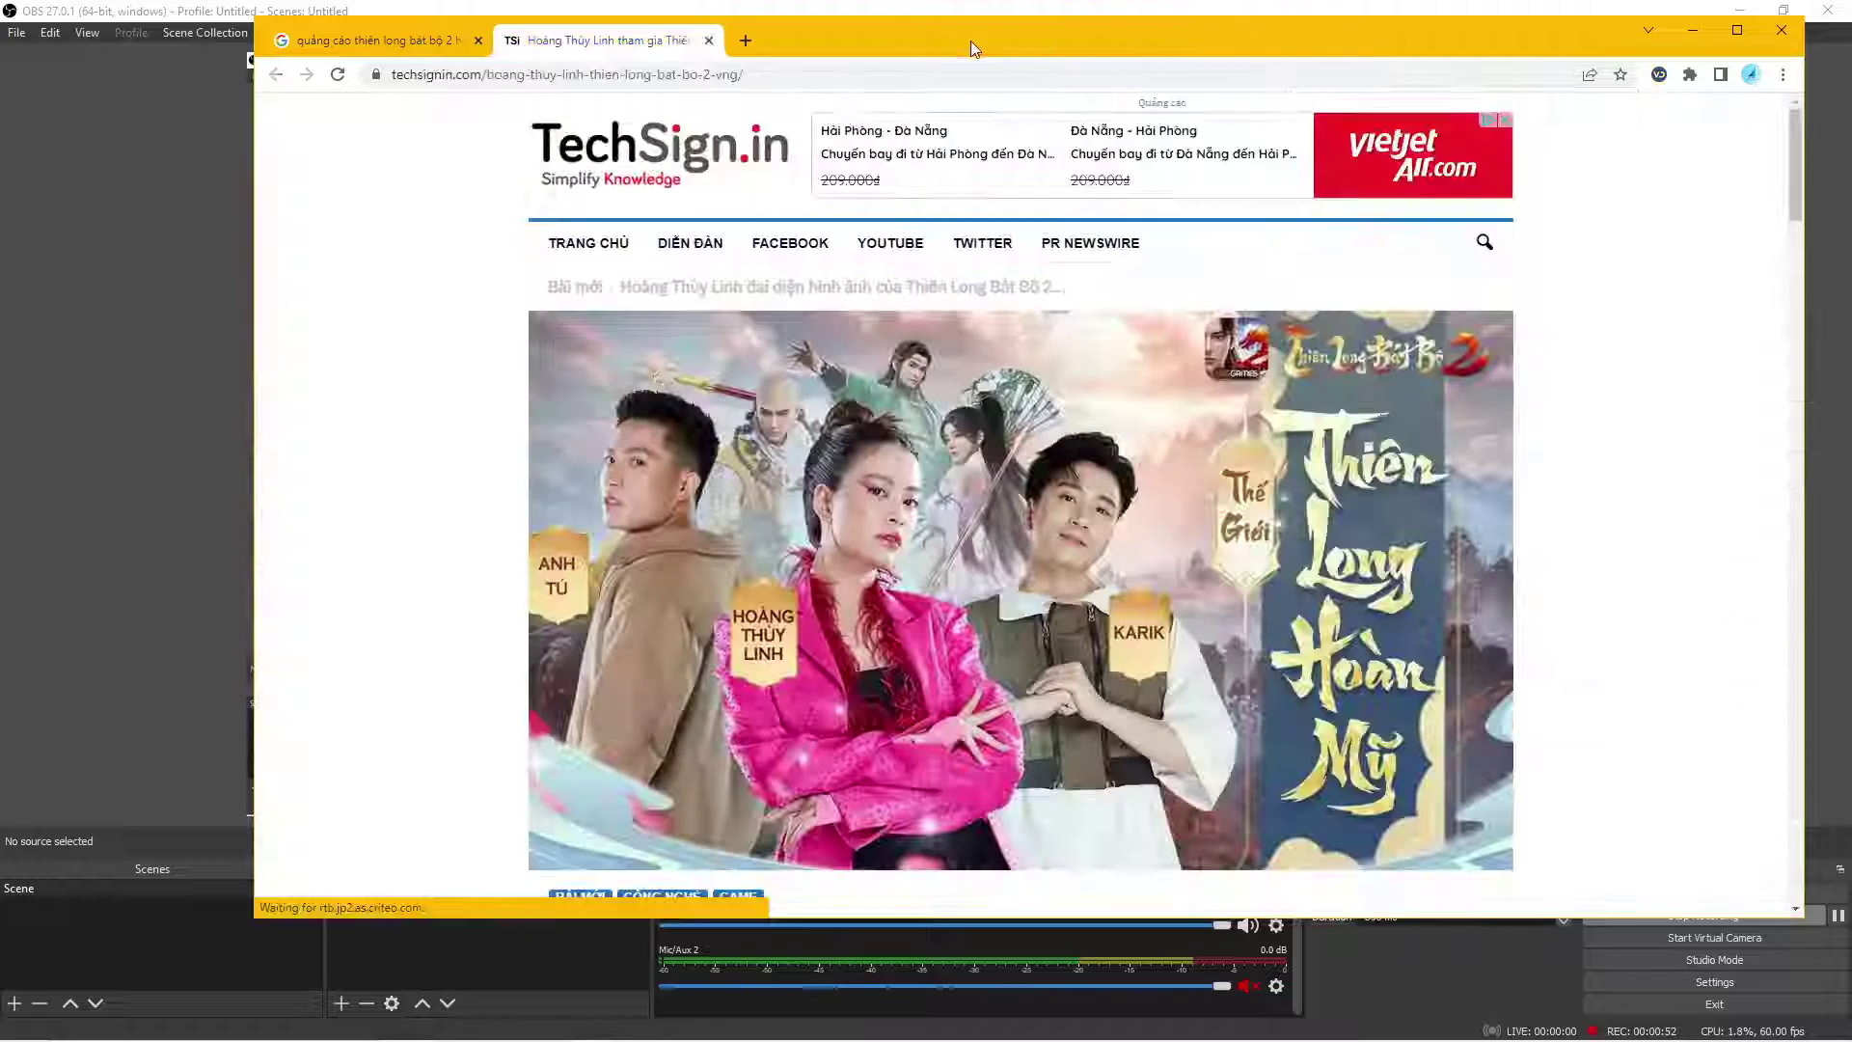
{"action": "left_click", "coordinate": [1662, 31]}
{"action": "left_click", "coordinate": [1699, 31]}
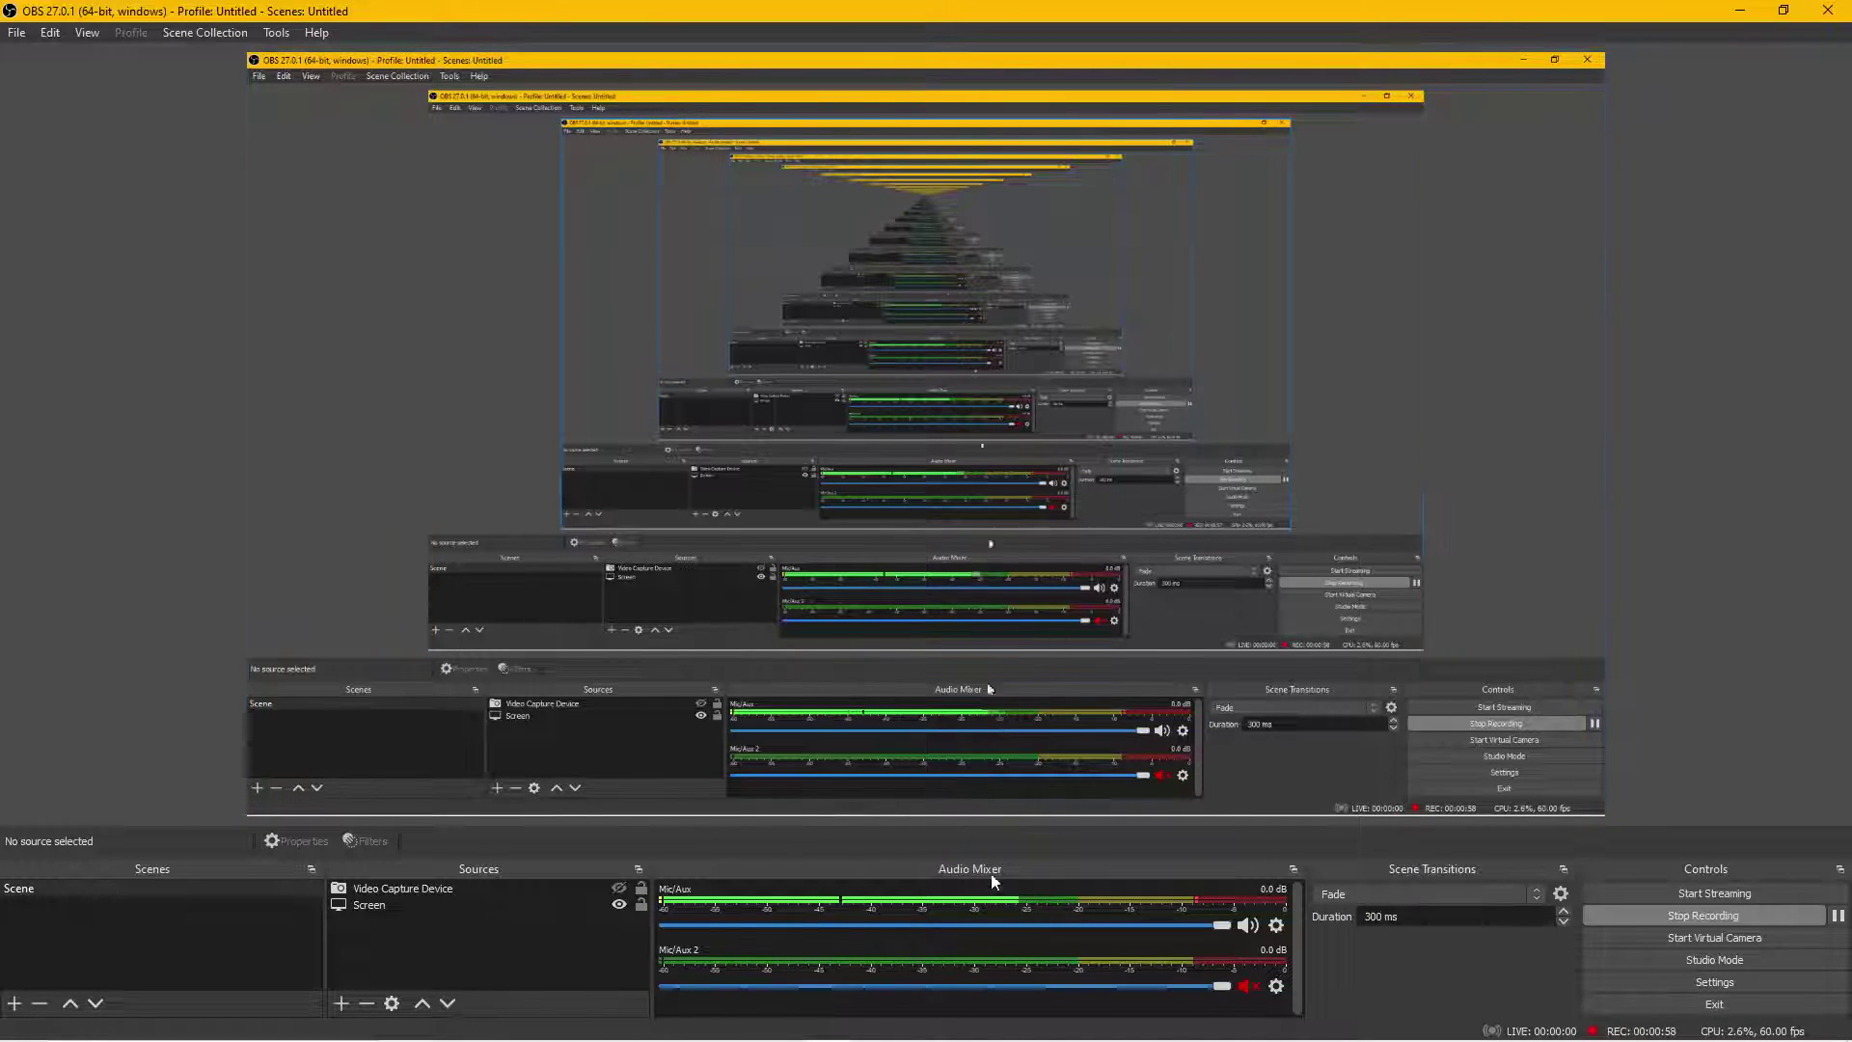
- Open the Downloads\Ground reverse folder and play VID_20221105_082652.mp4
{"action": "mouse_move", "coordinate": [810, 1033]}
{"action": "left_click", "coordinate": [545, 1022]}
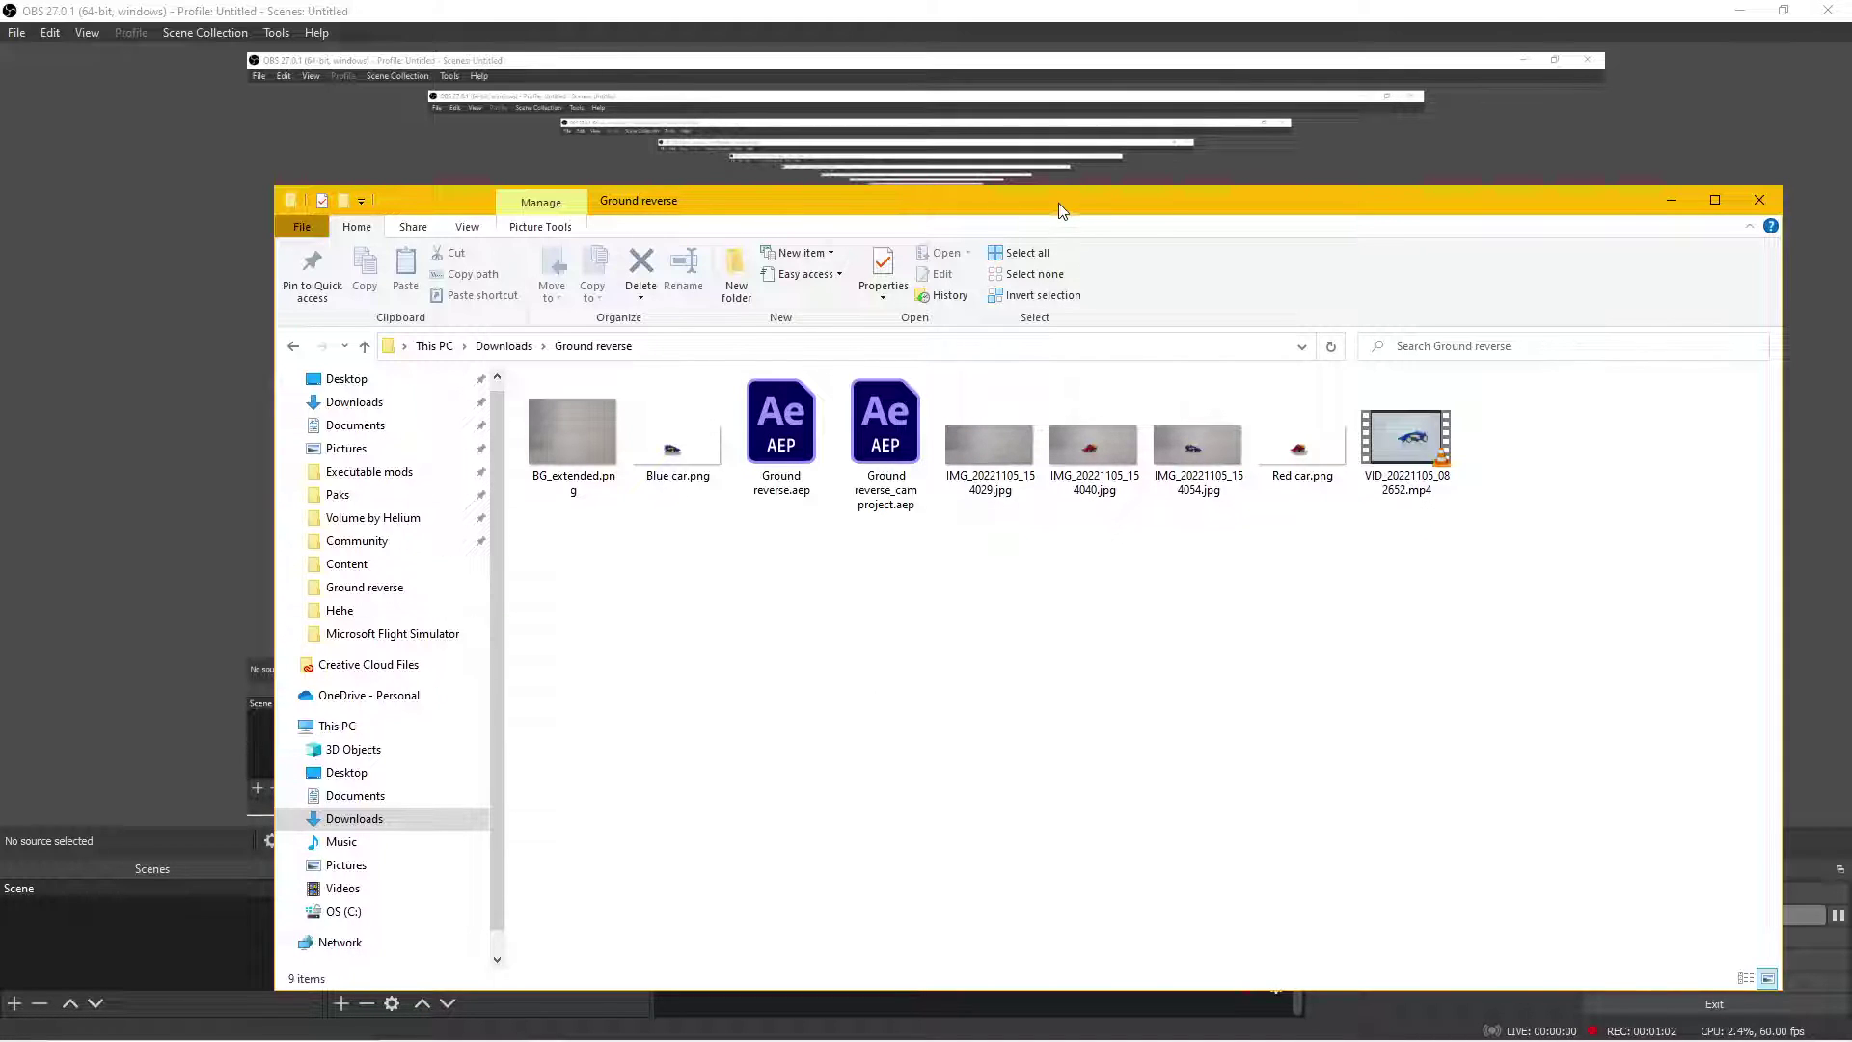
{"action": "left_click_drag", "start_coordinate": [1058, 204], "coordinate": [1020, 152]}
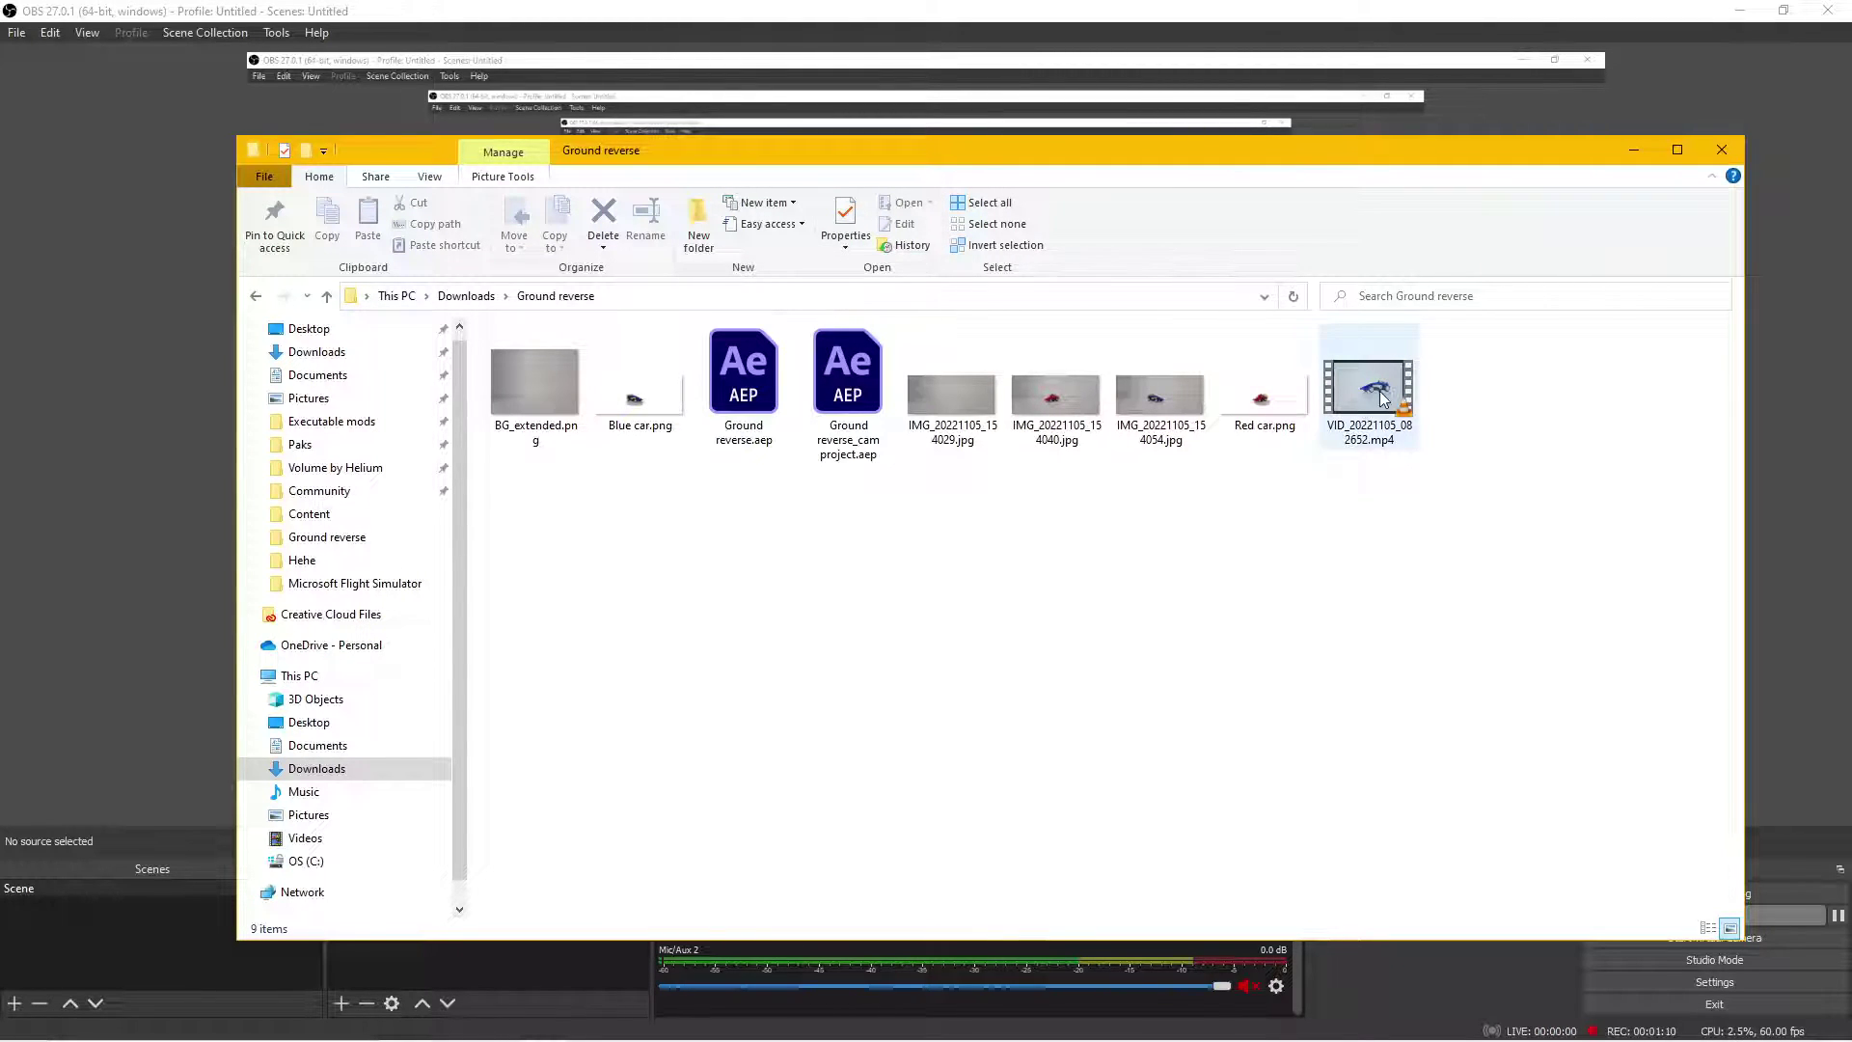
{"action": "mouse_move", "coordinate": [1383, 399]}
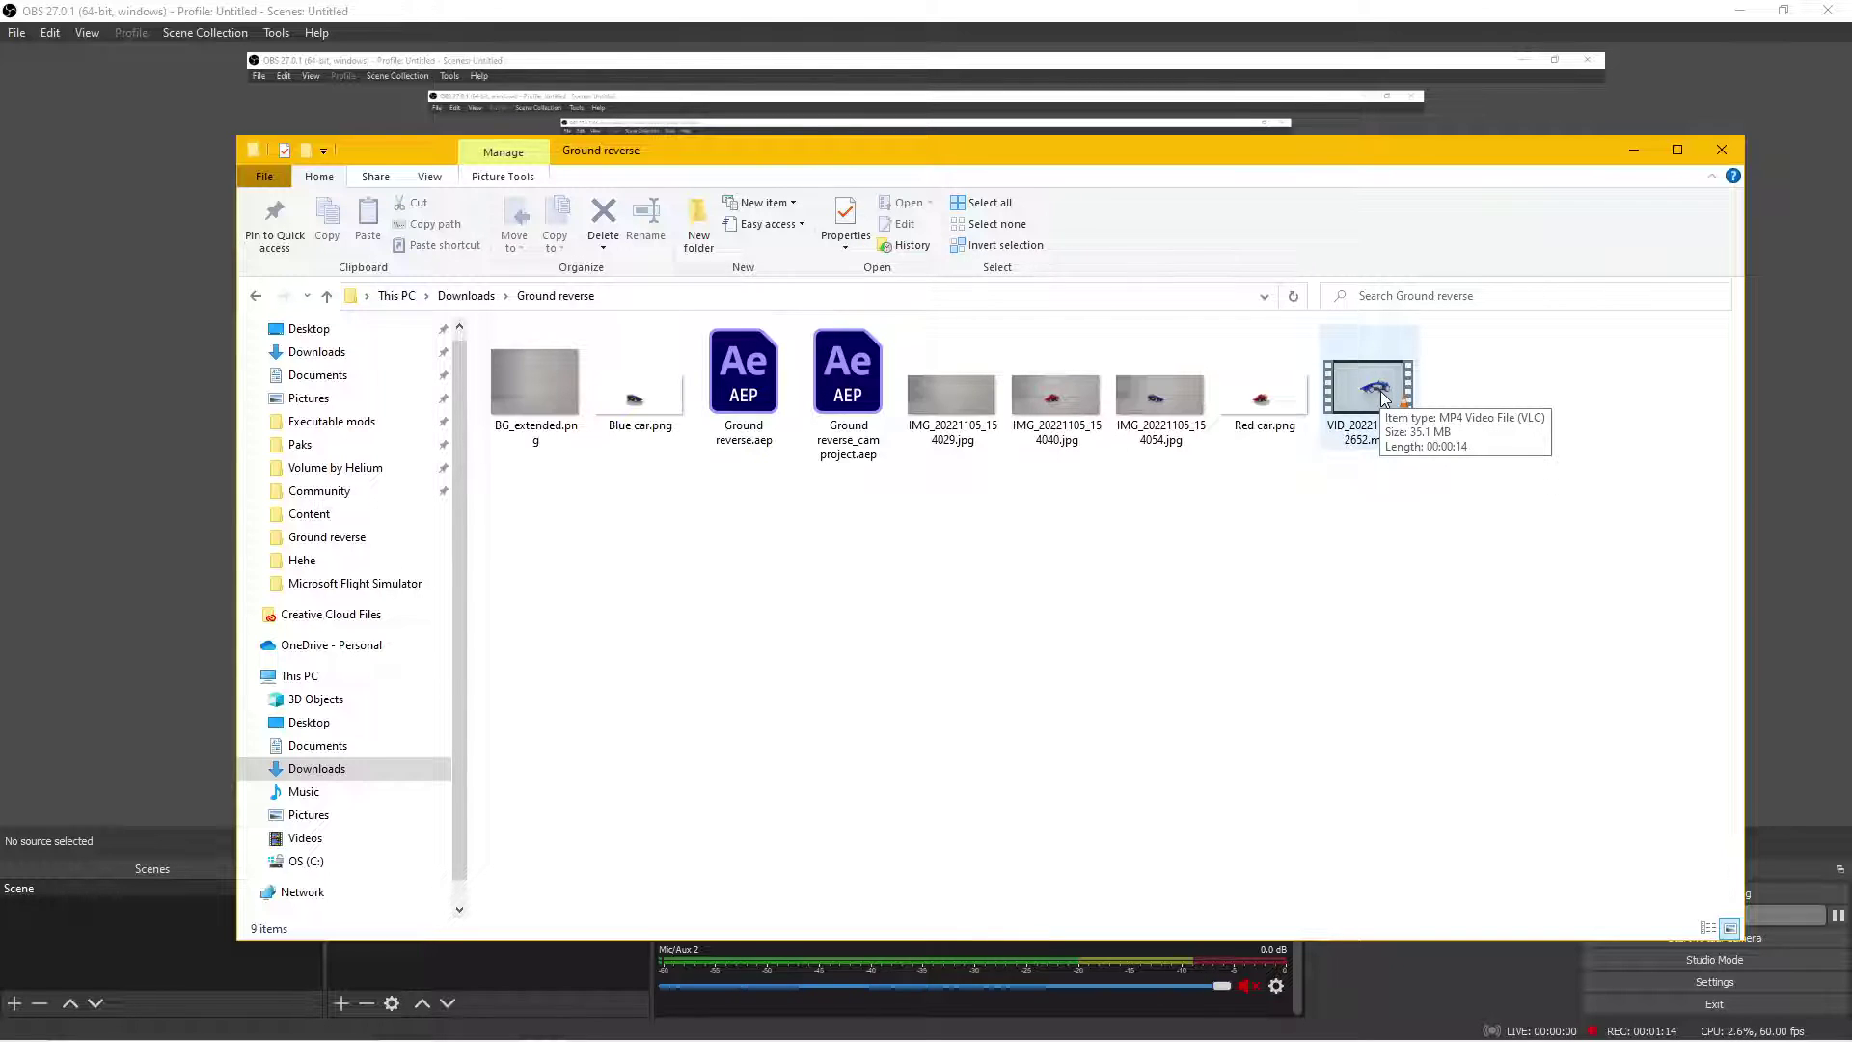
{"action": "double_click", "coordinate": [1369, 386]}
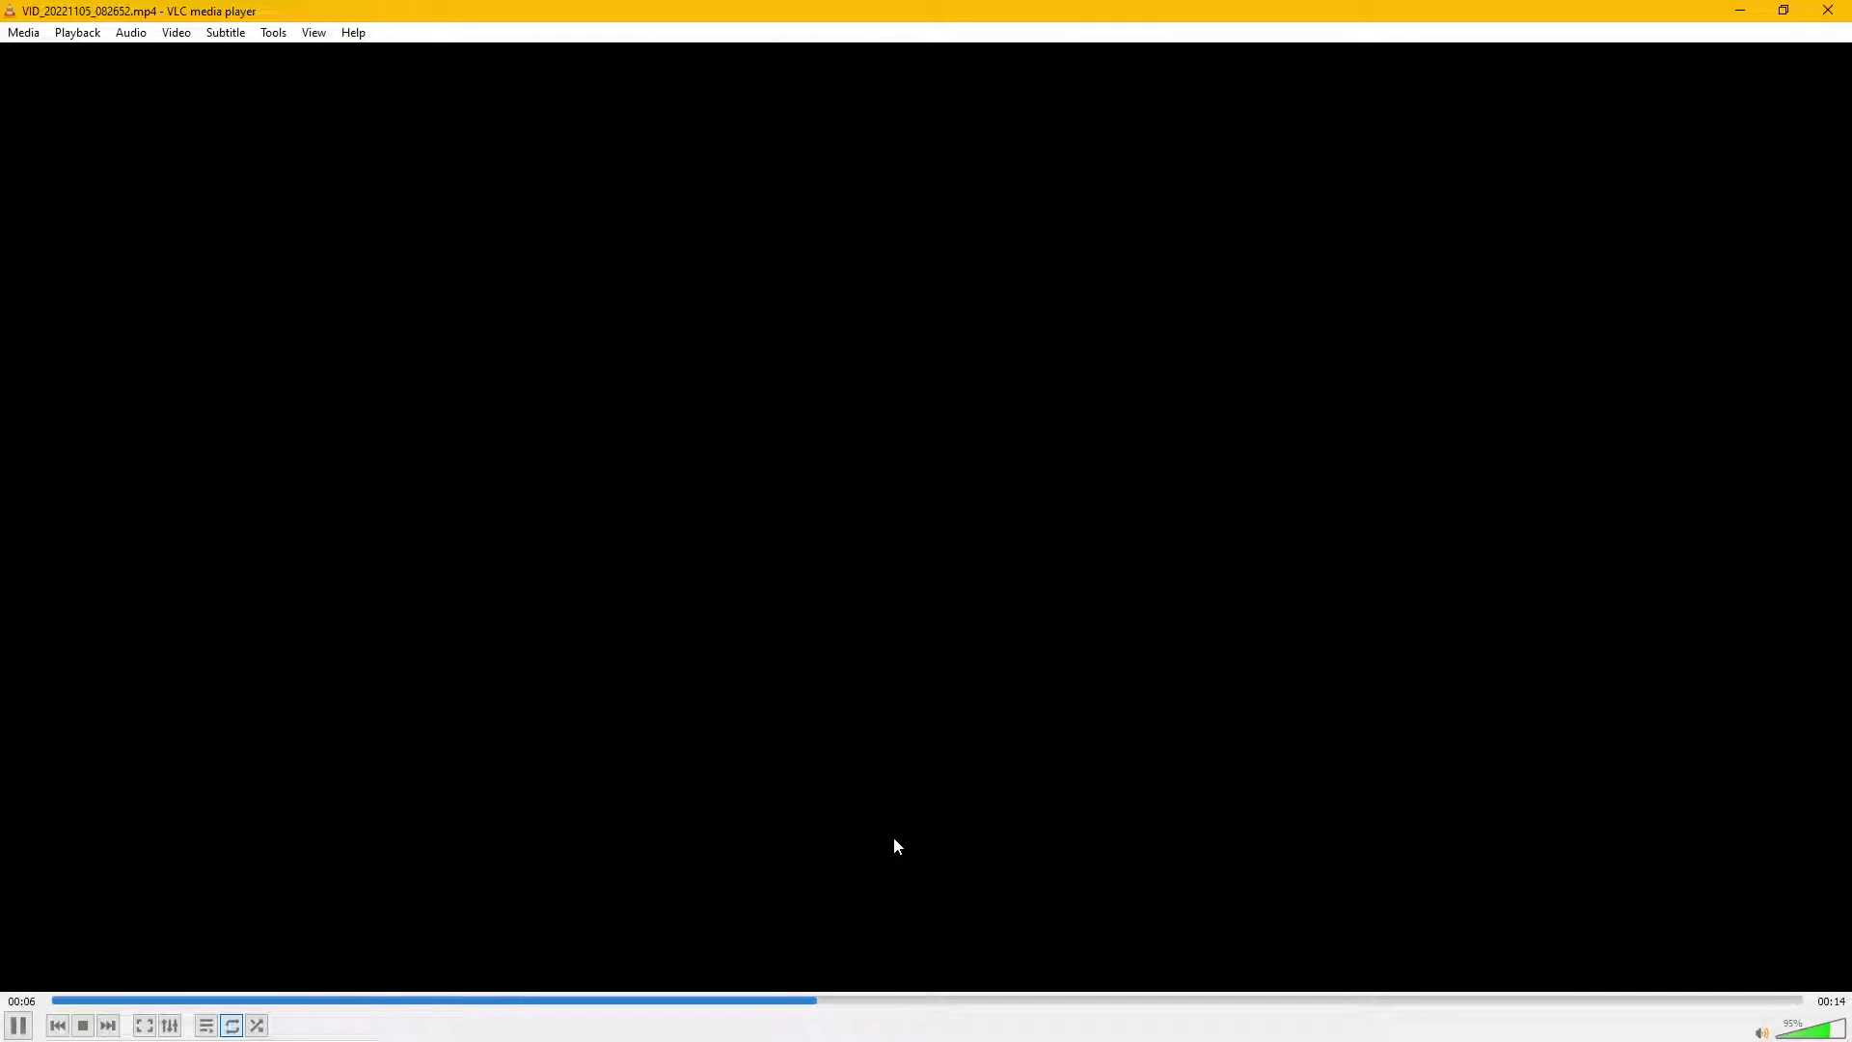
- Review the clip's opening seconds, seeking between 00:02 and 00:10 with pauses
{"action": "left_click", "coordinate": [563, 1003]}
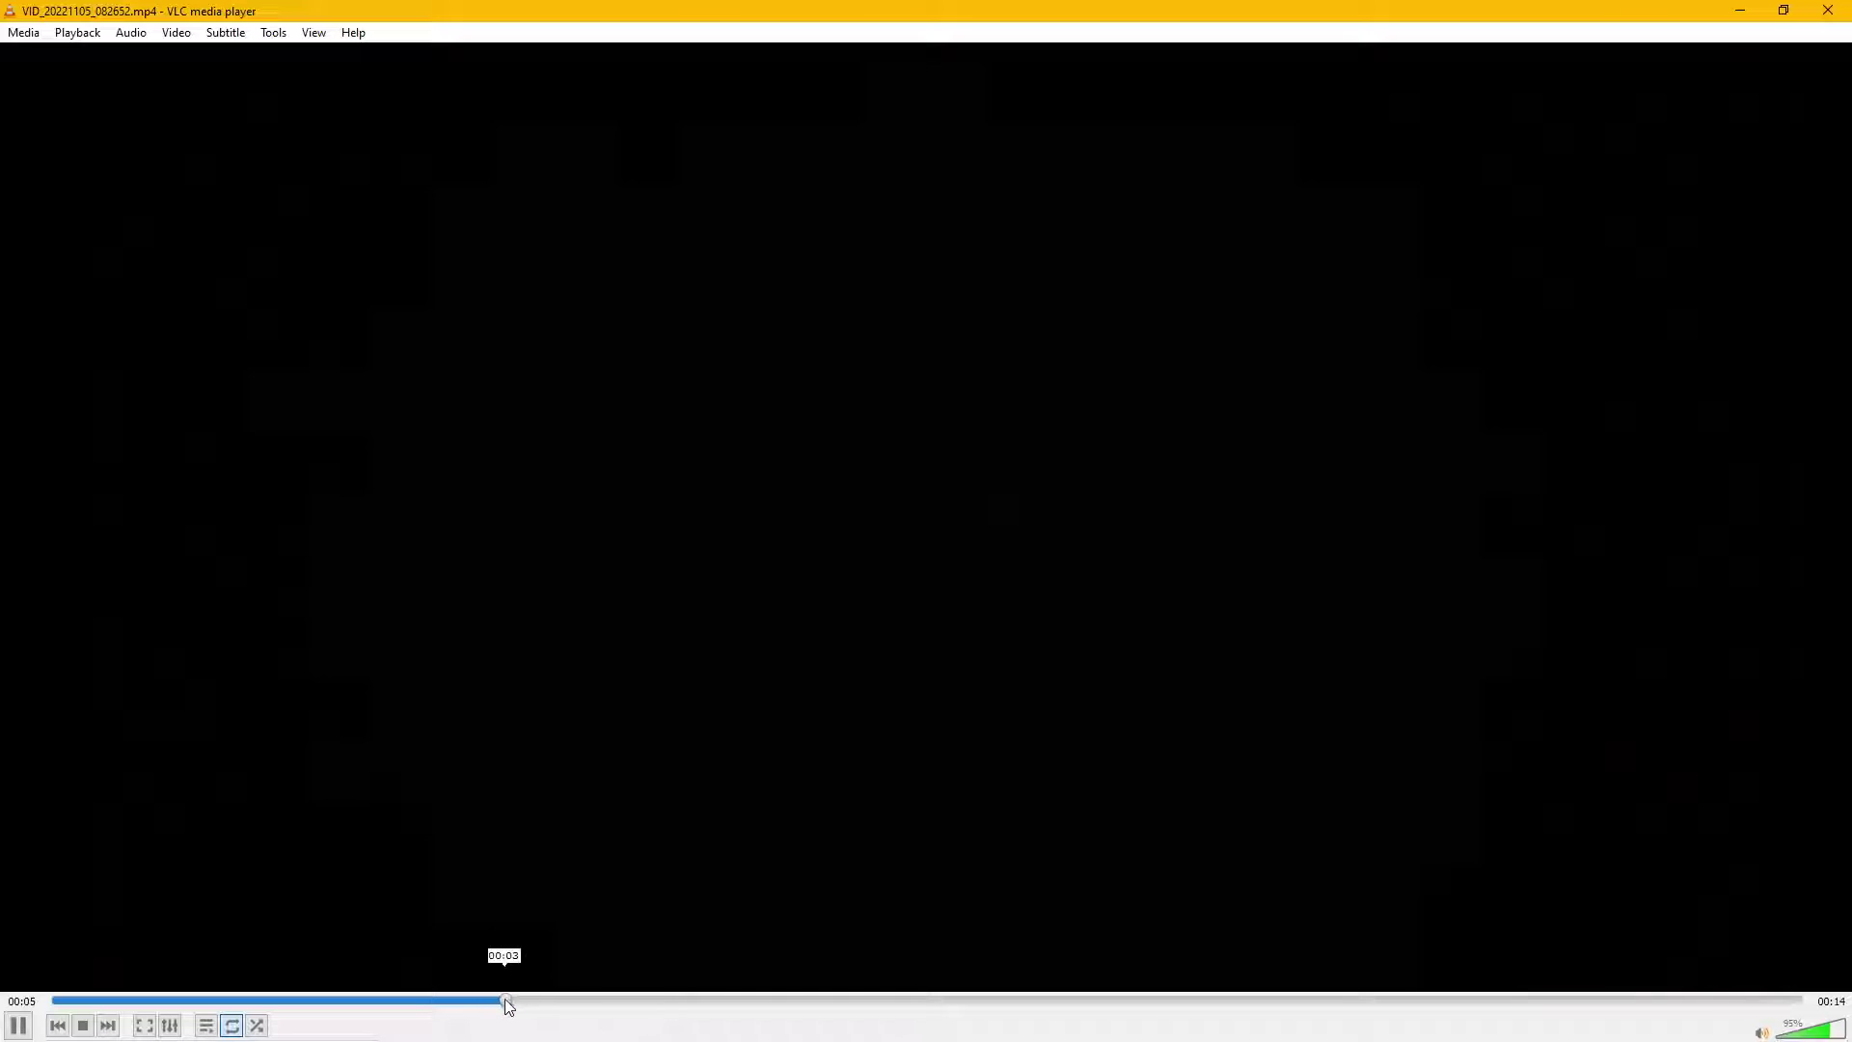
{"action": "left_click", "coordinate": [380, 1000]}
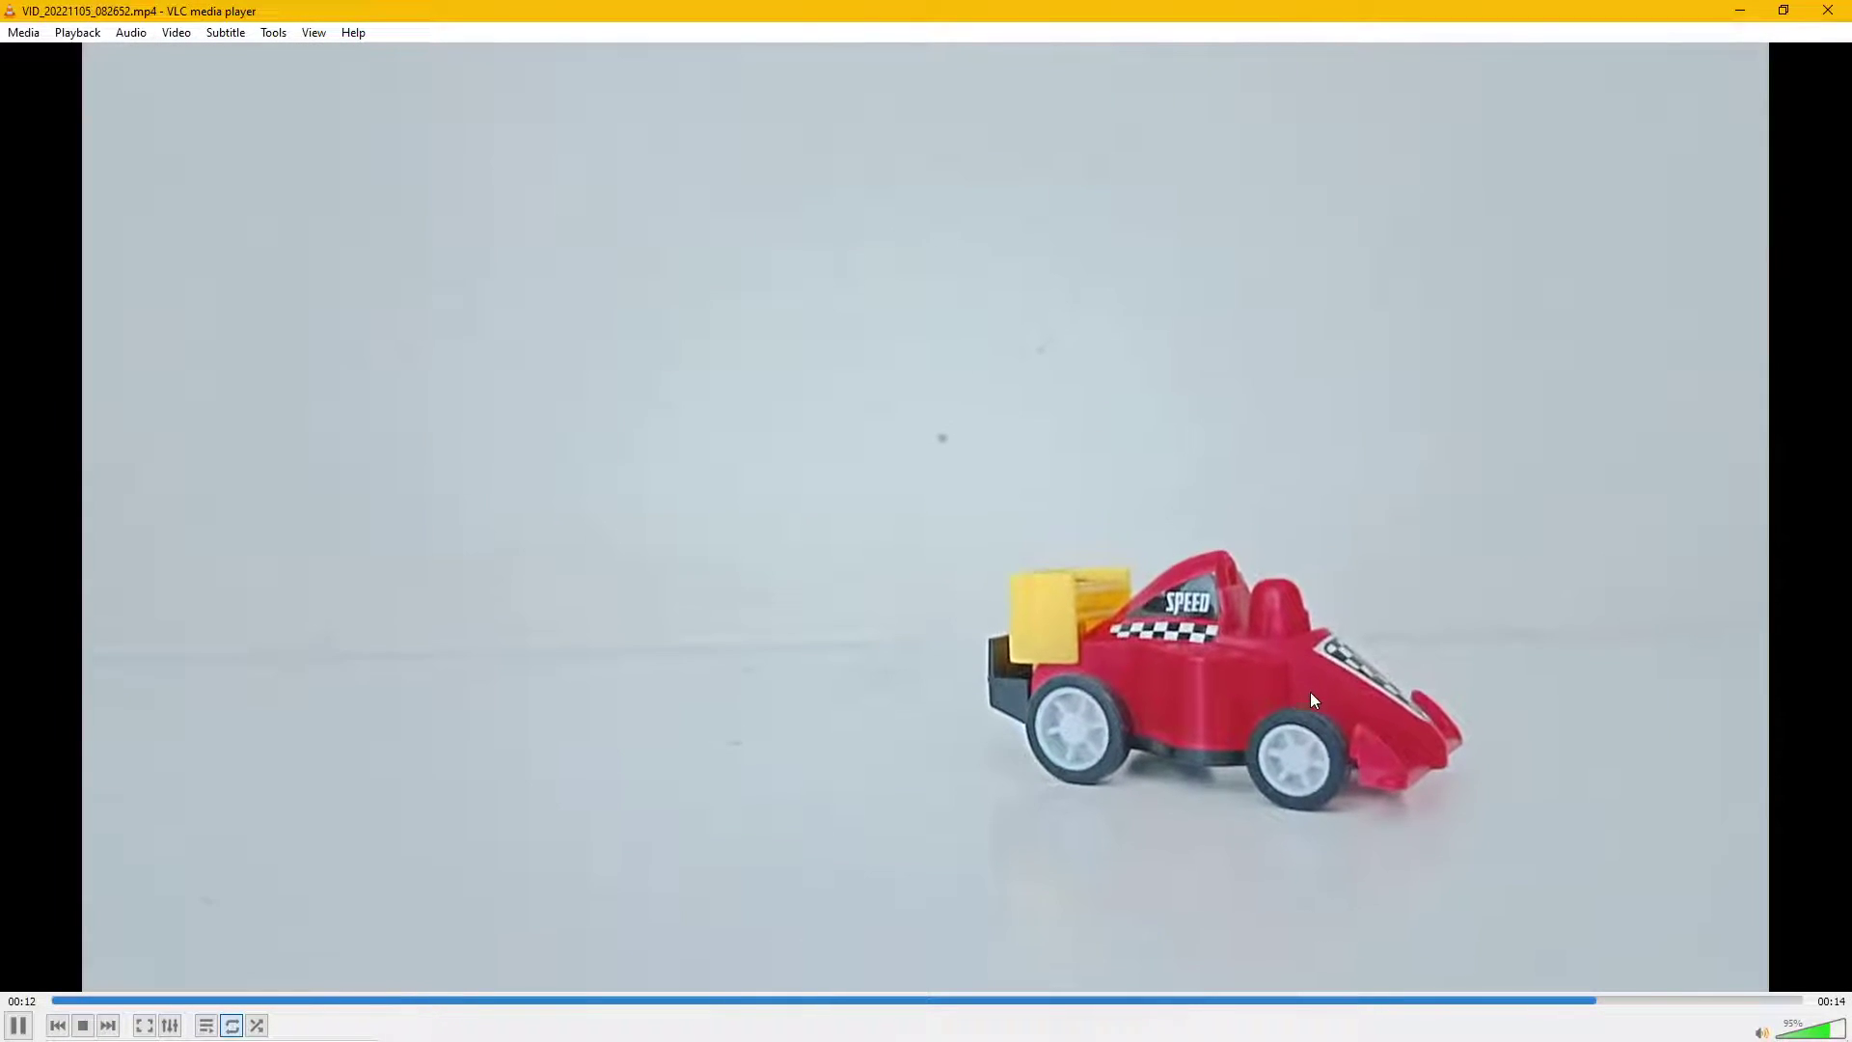
{"action": "key", "text": "space"}
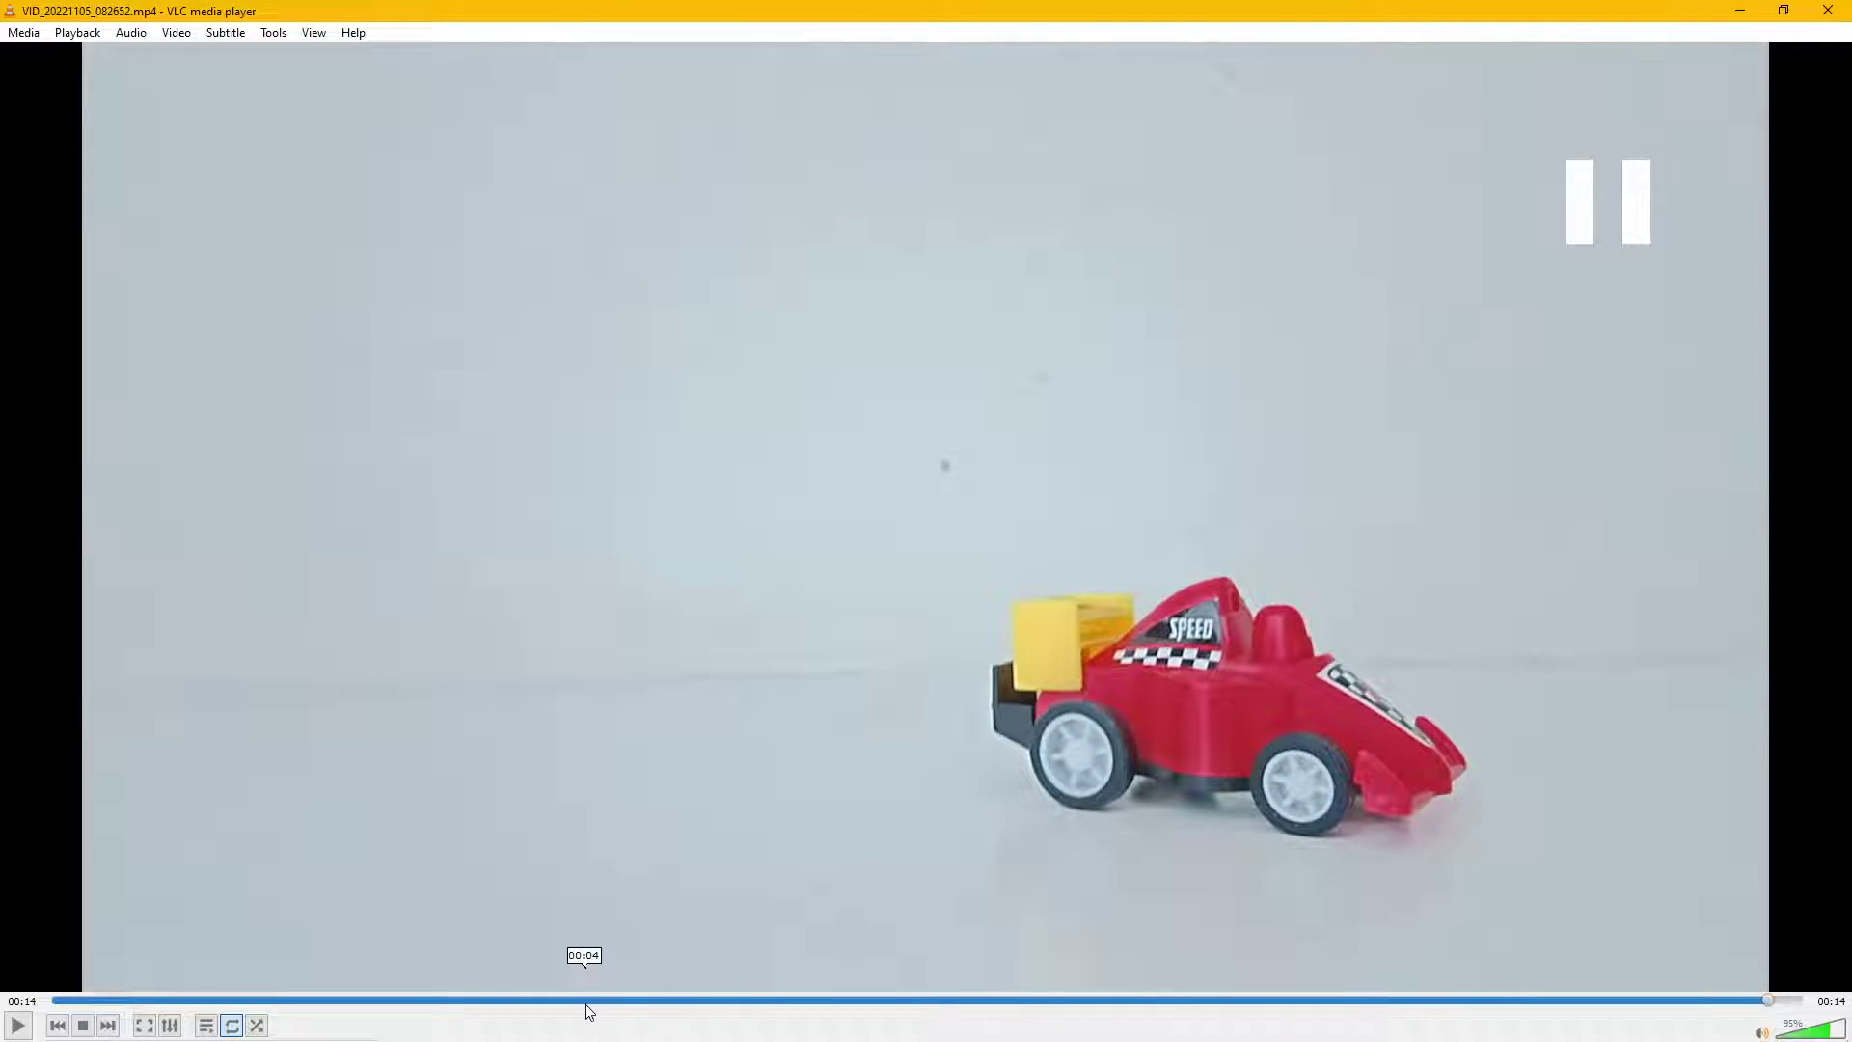
{"action": "left_click", "coordinate": [585, 1000]}
{"action": "key", "text": "space"}
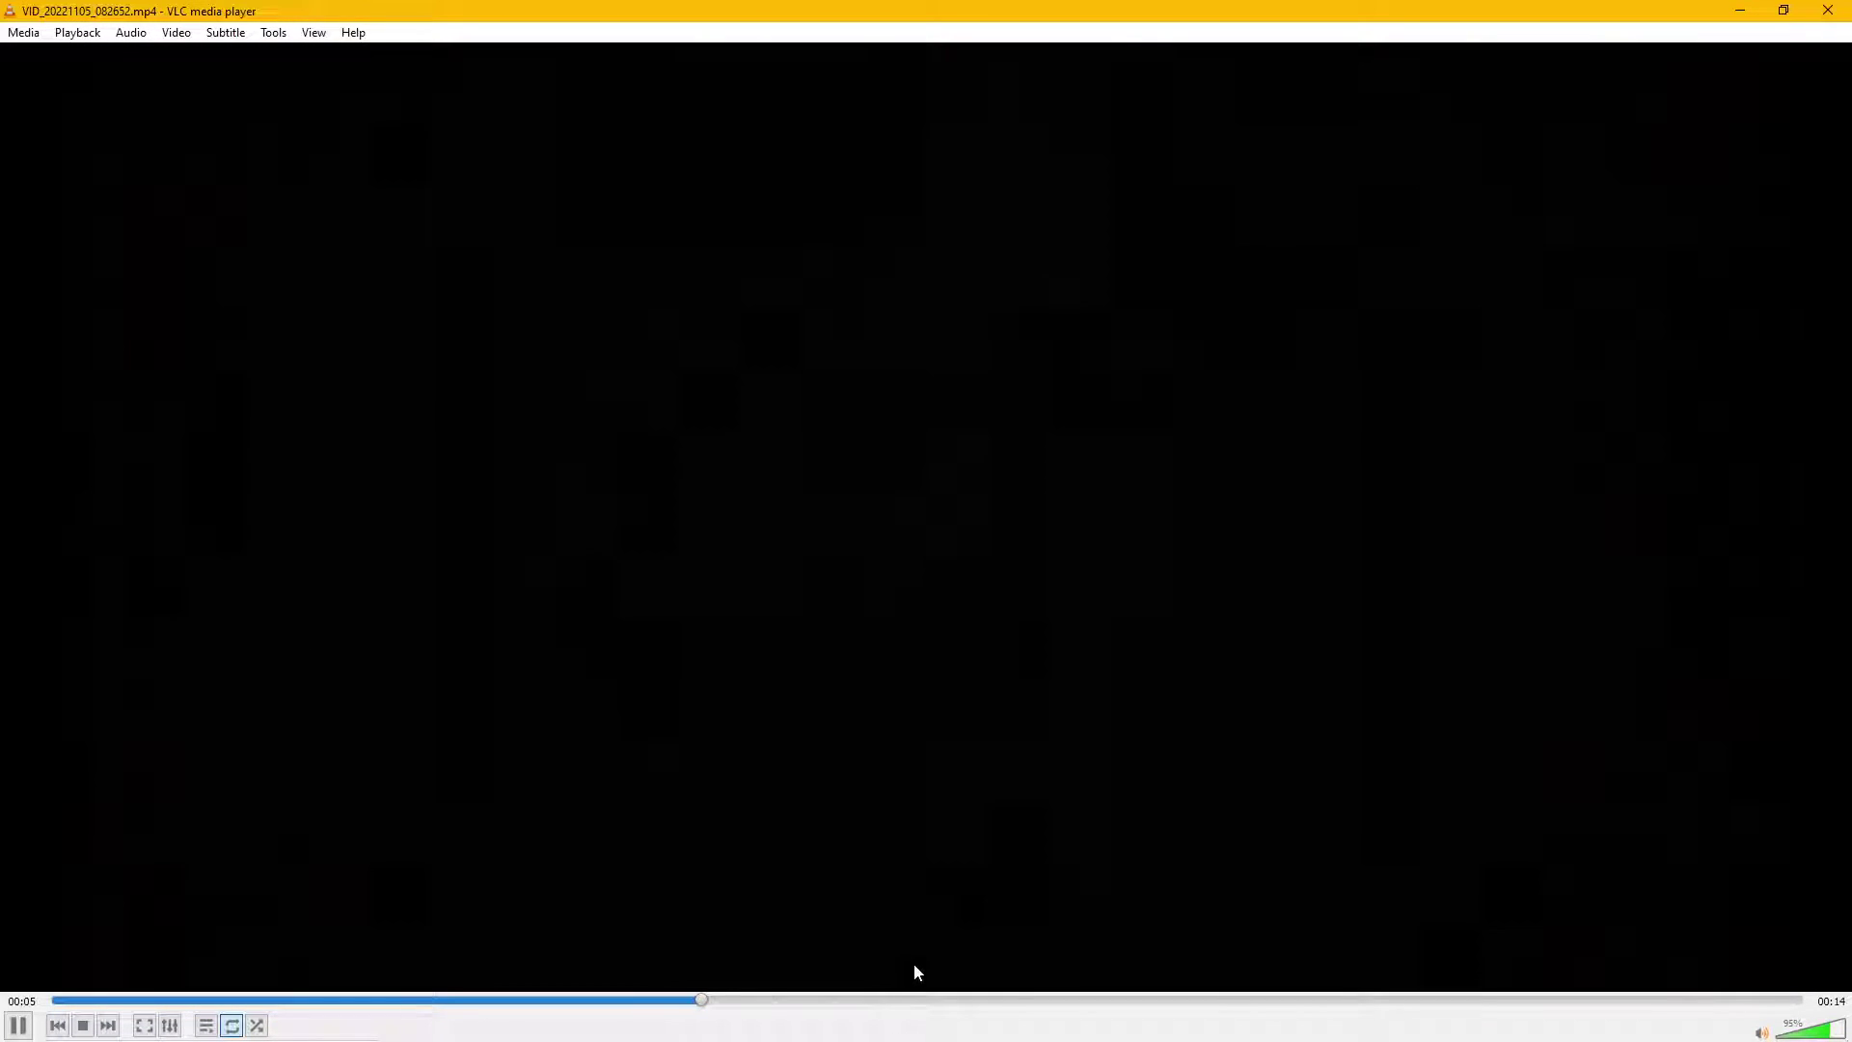
{"action": "left_click", "coordinate": [1293, 1000]}
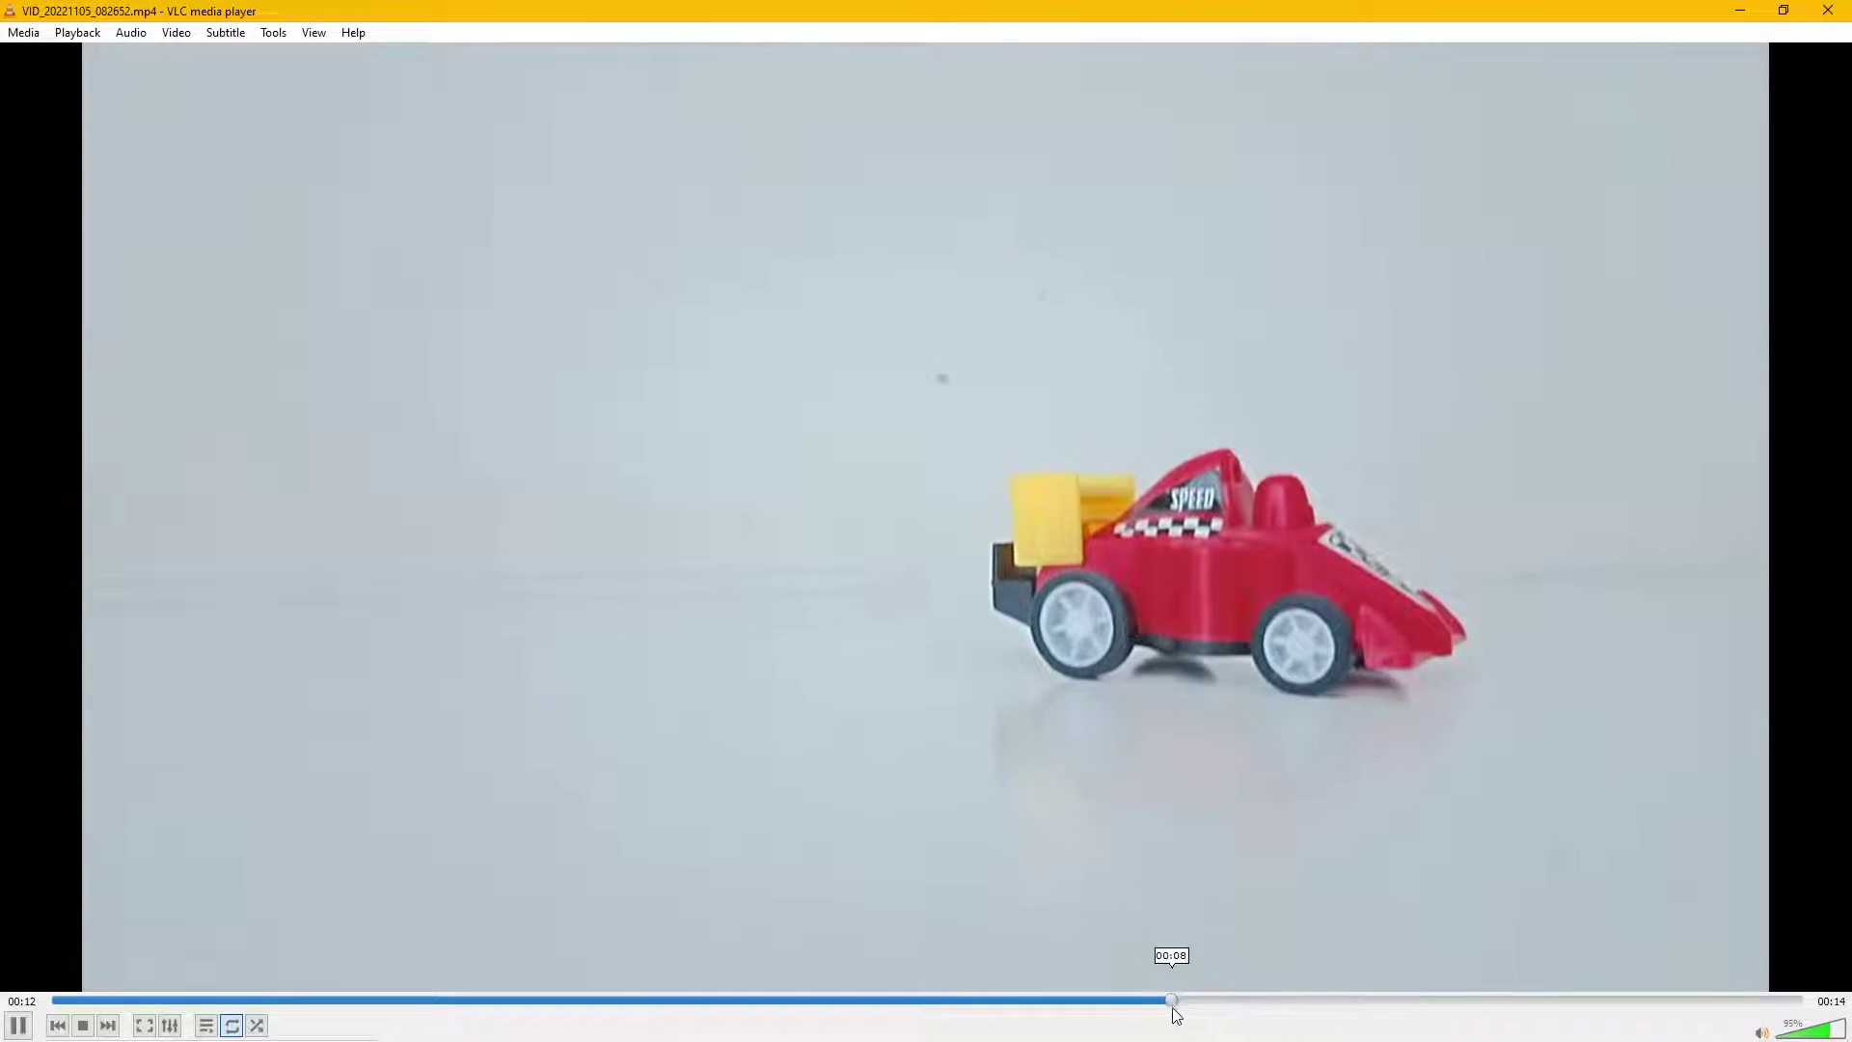
{"action": "left_click", "coordinate": [1119, 1001]}
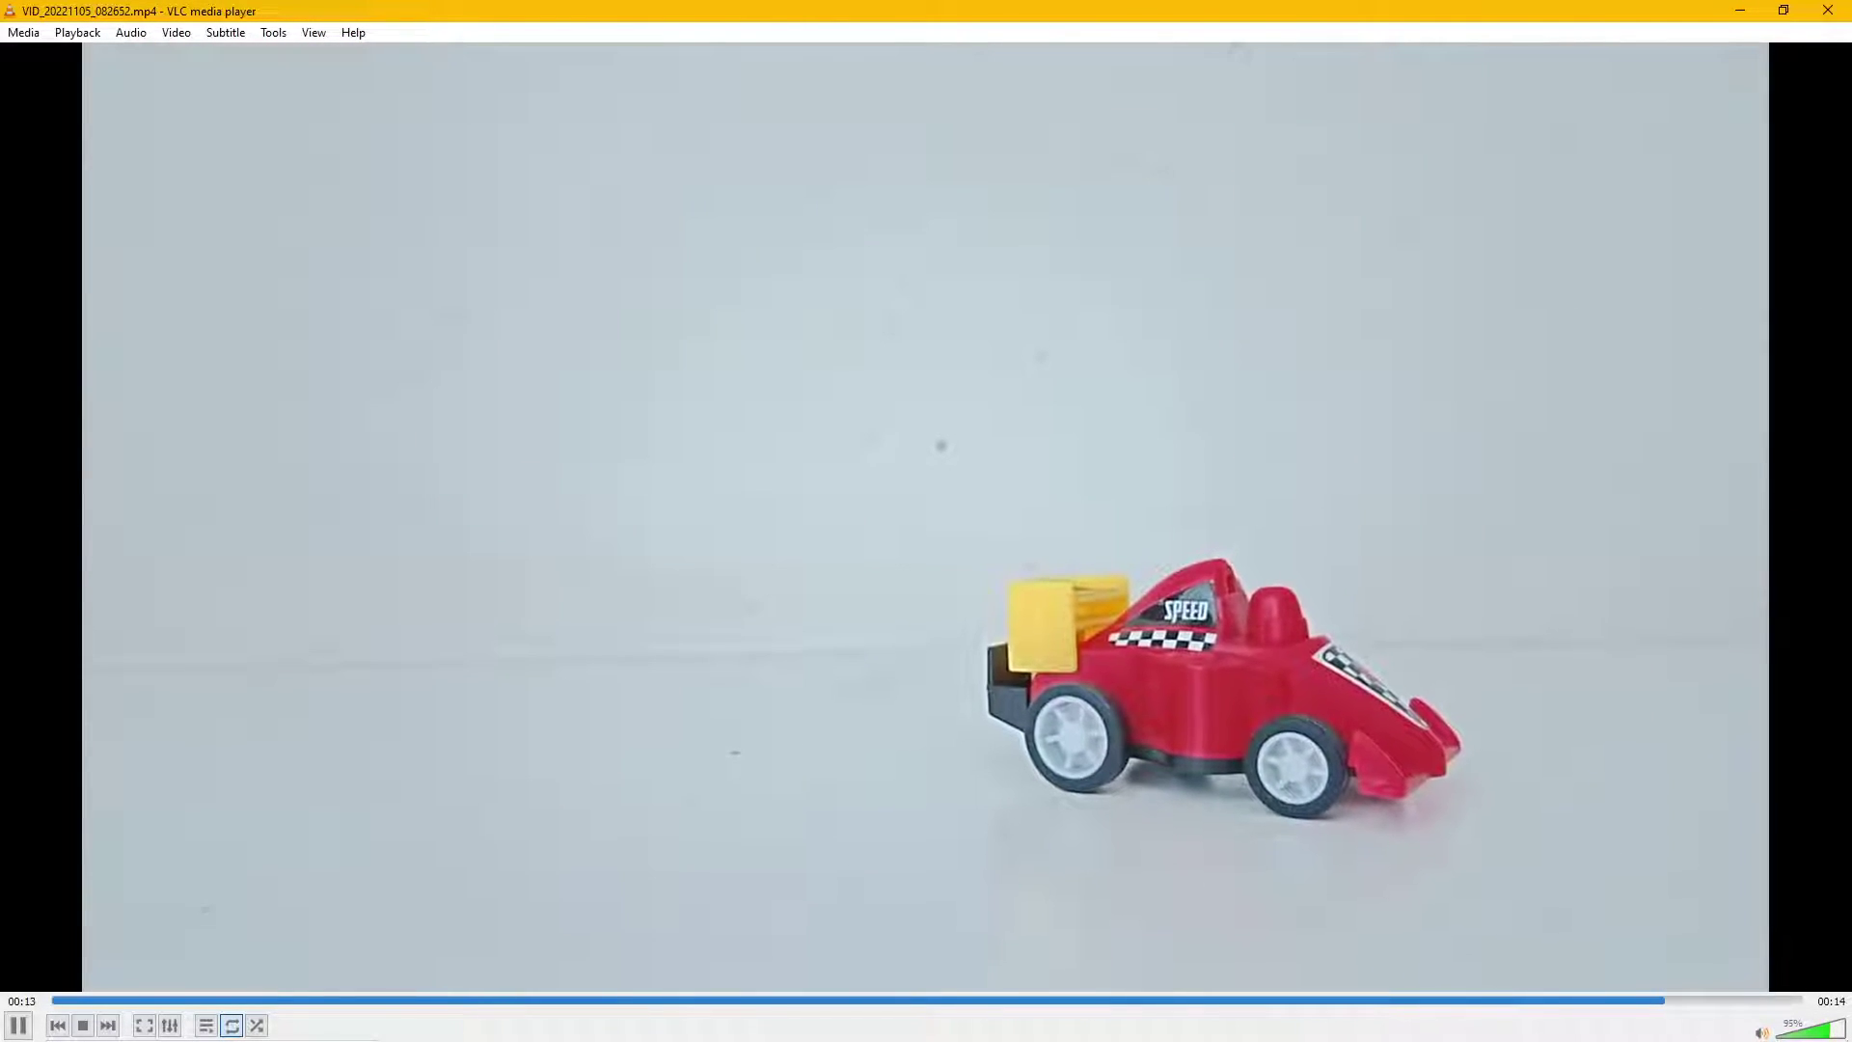
{"action": "left_click_drag", "start_coordinate": [719, 999], "coordinate": [390, 1011]}
{"action": "key", "text": "space"}
{"action": "key", "text": "space"}
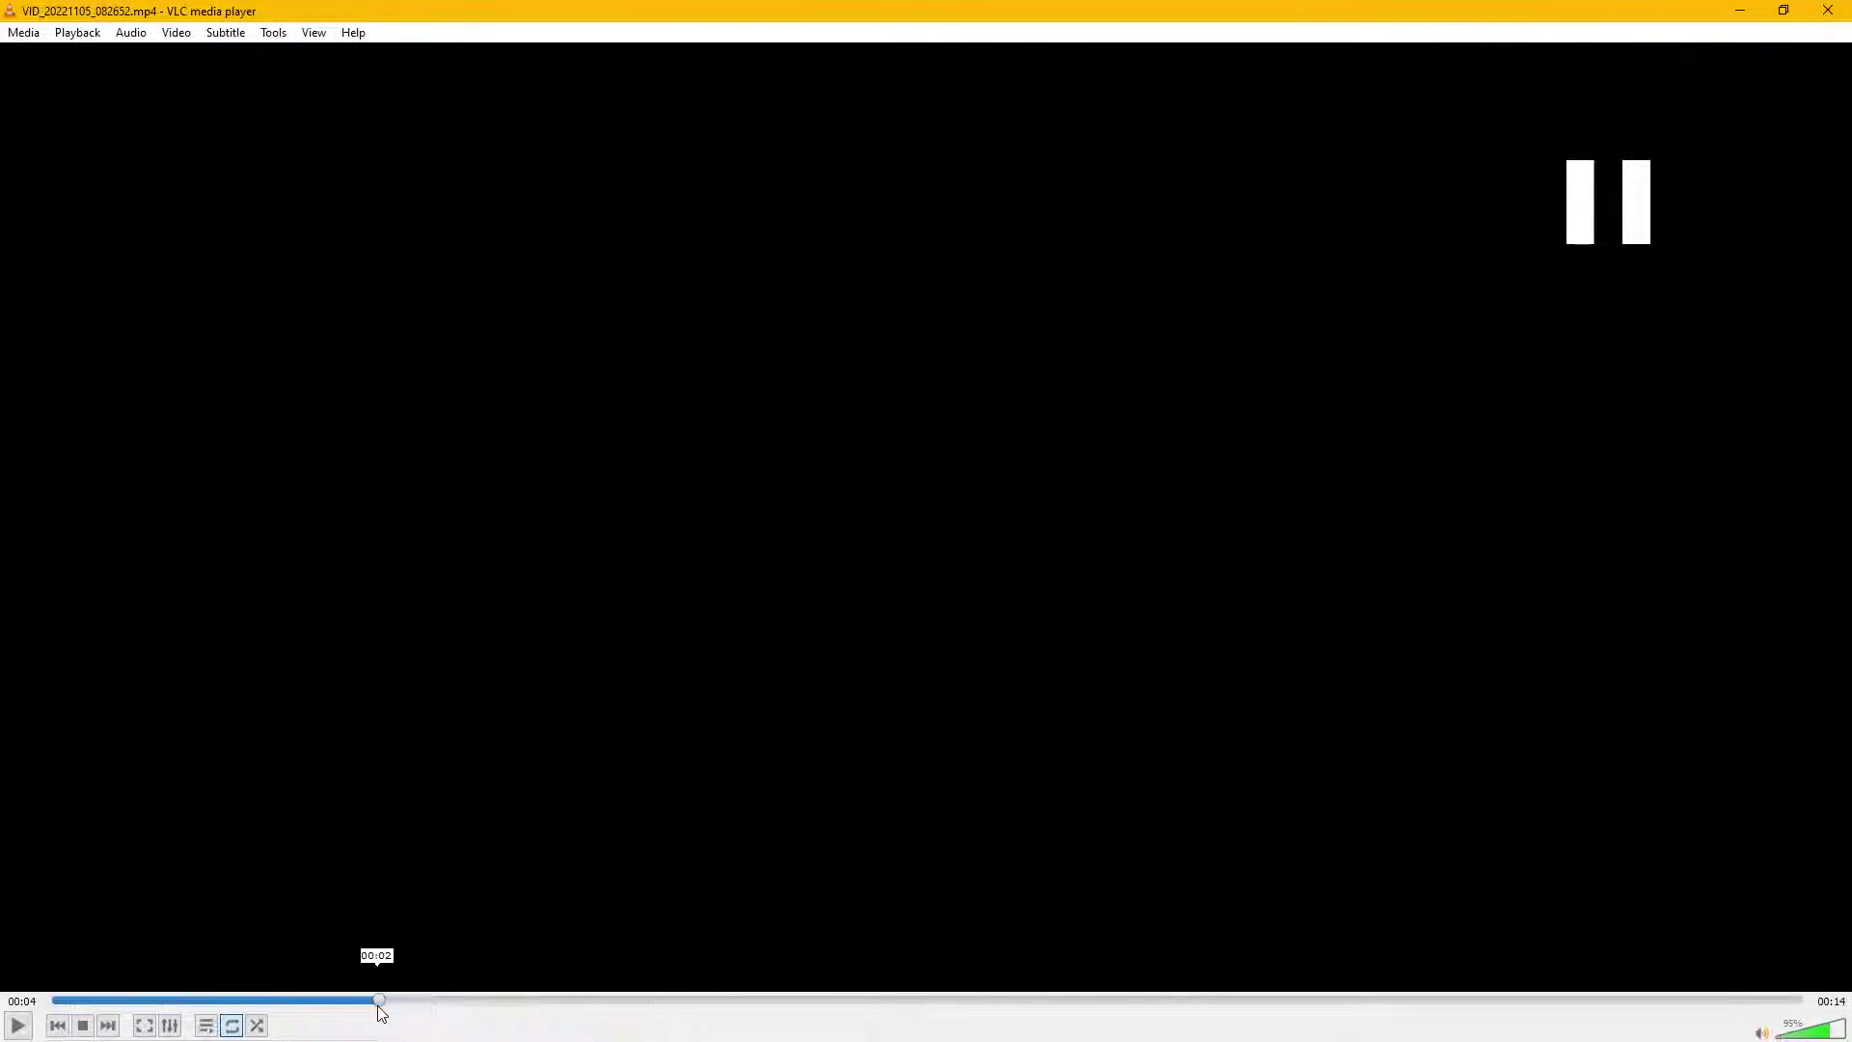
{"action": "key", "text": "space"}
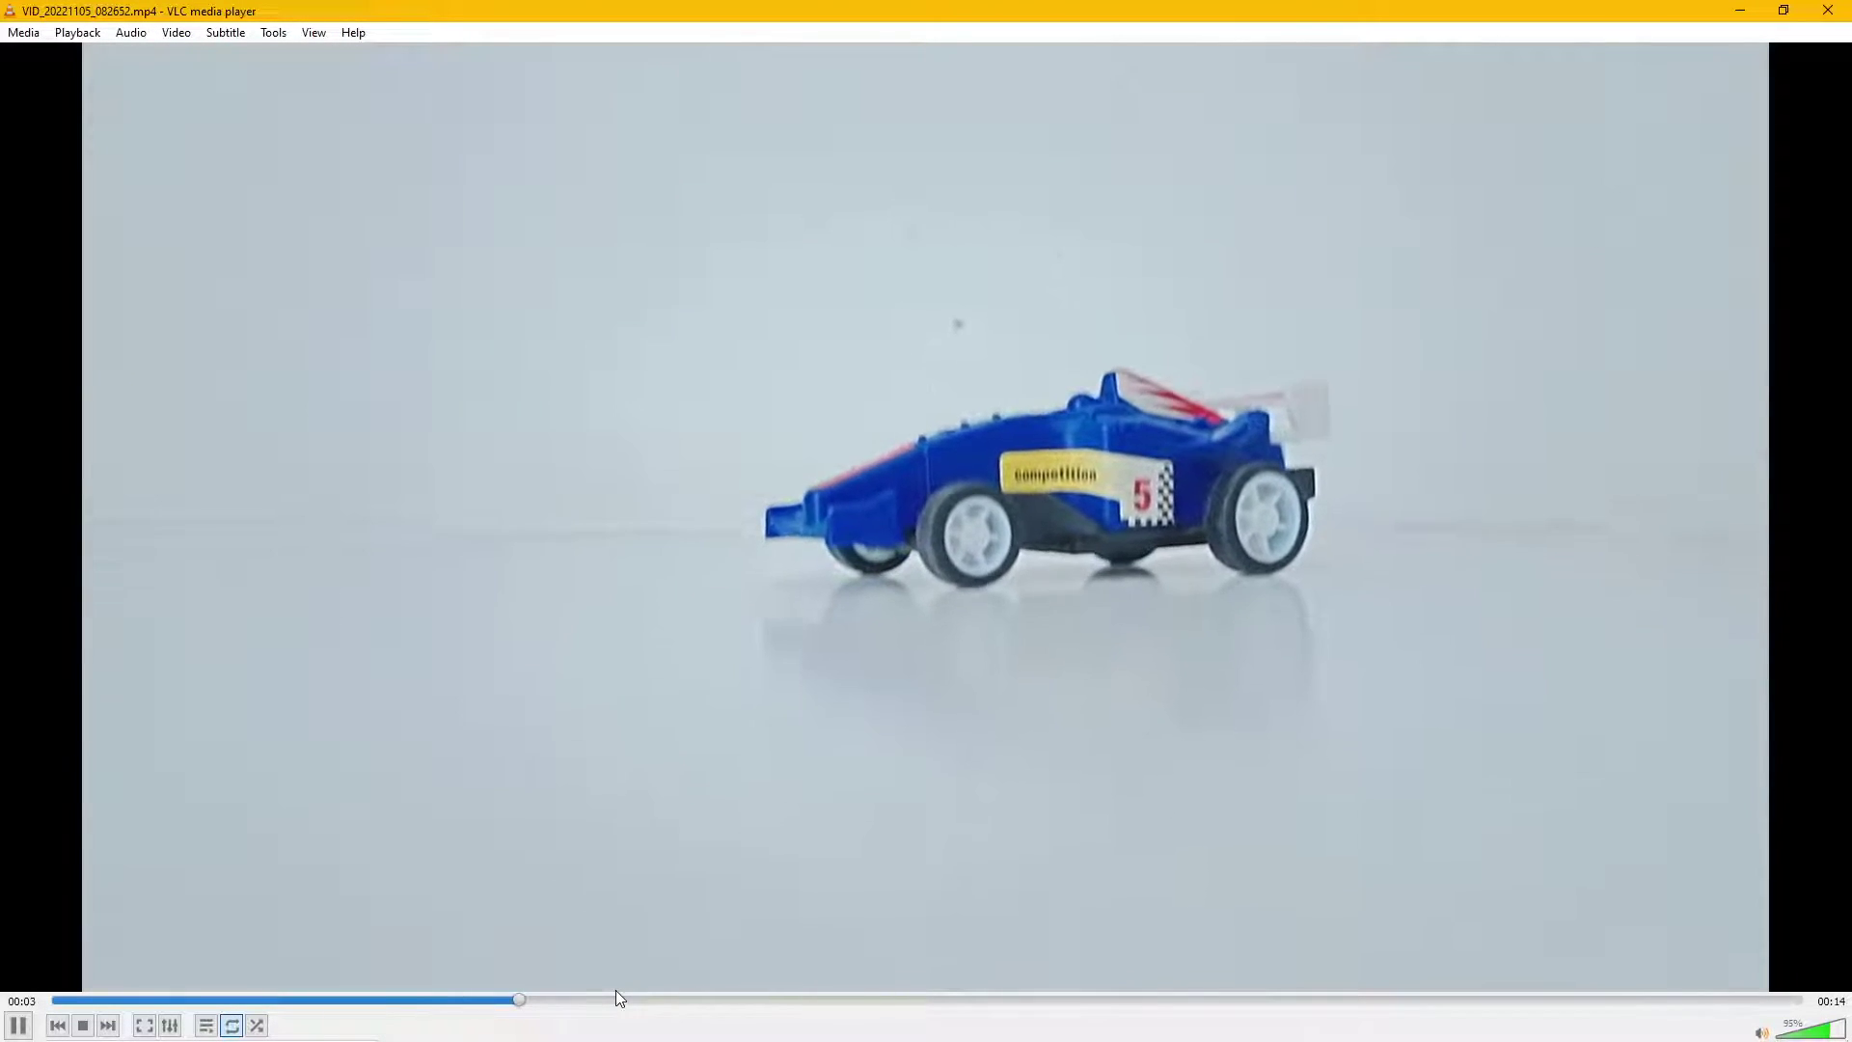
{"action": "key", "text": "space"}
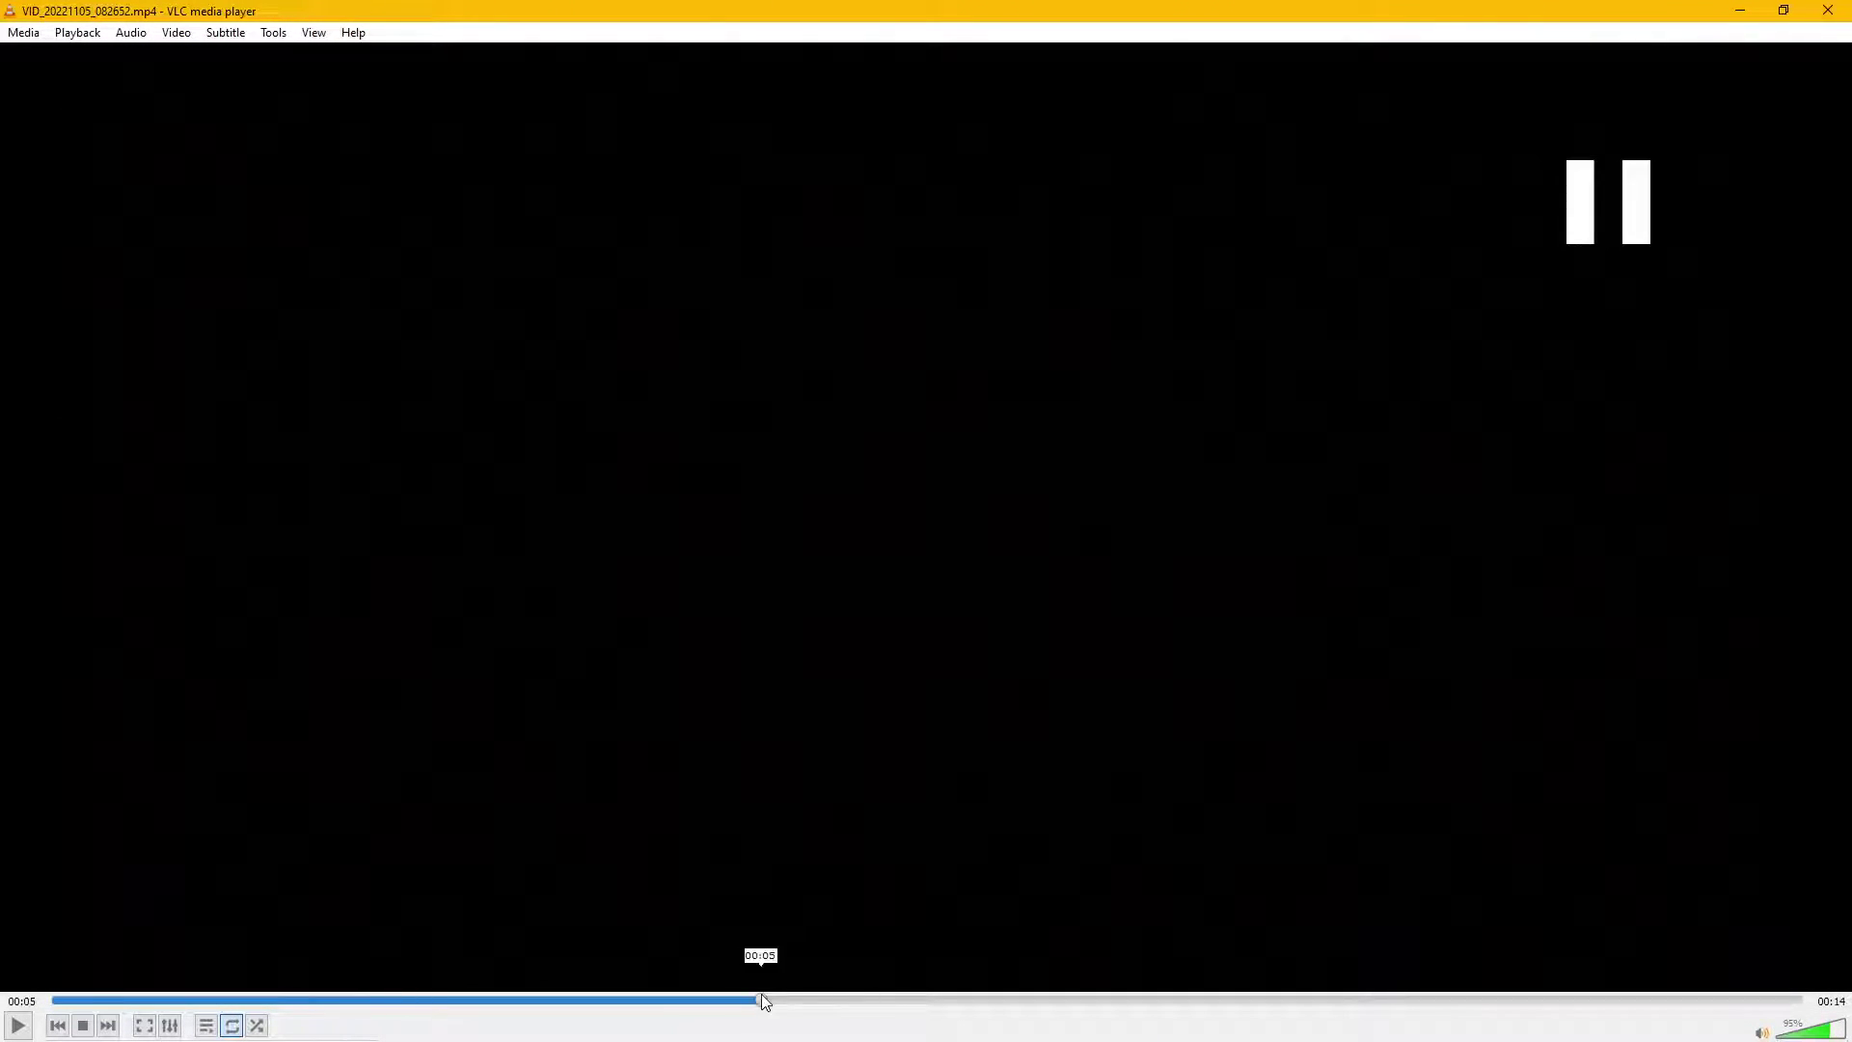
- Review the red car shot between 00:05 and 00:09, then close VLC near the end
{"action": "left_click_drag", "start_coordinate": [761, 994], "coordinate": [900, 1001]}
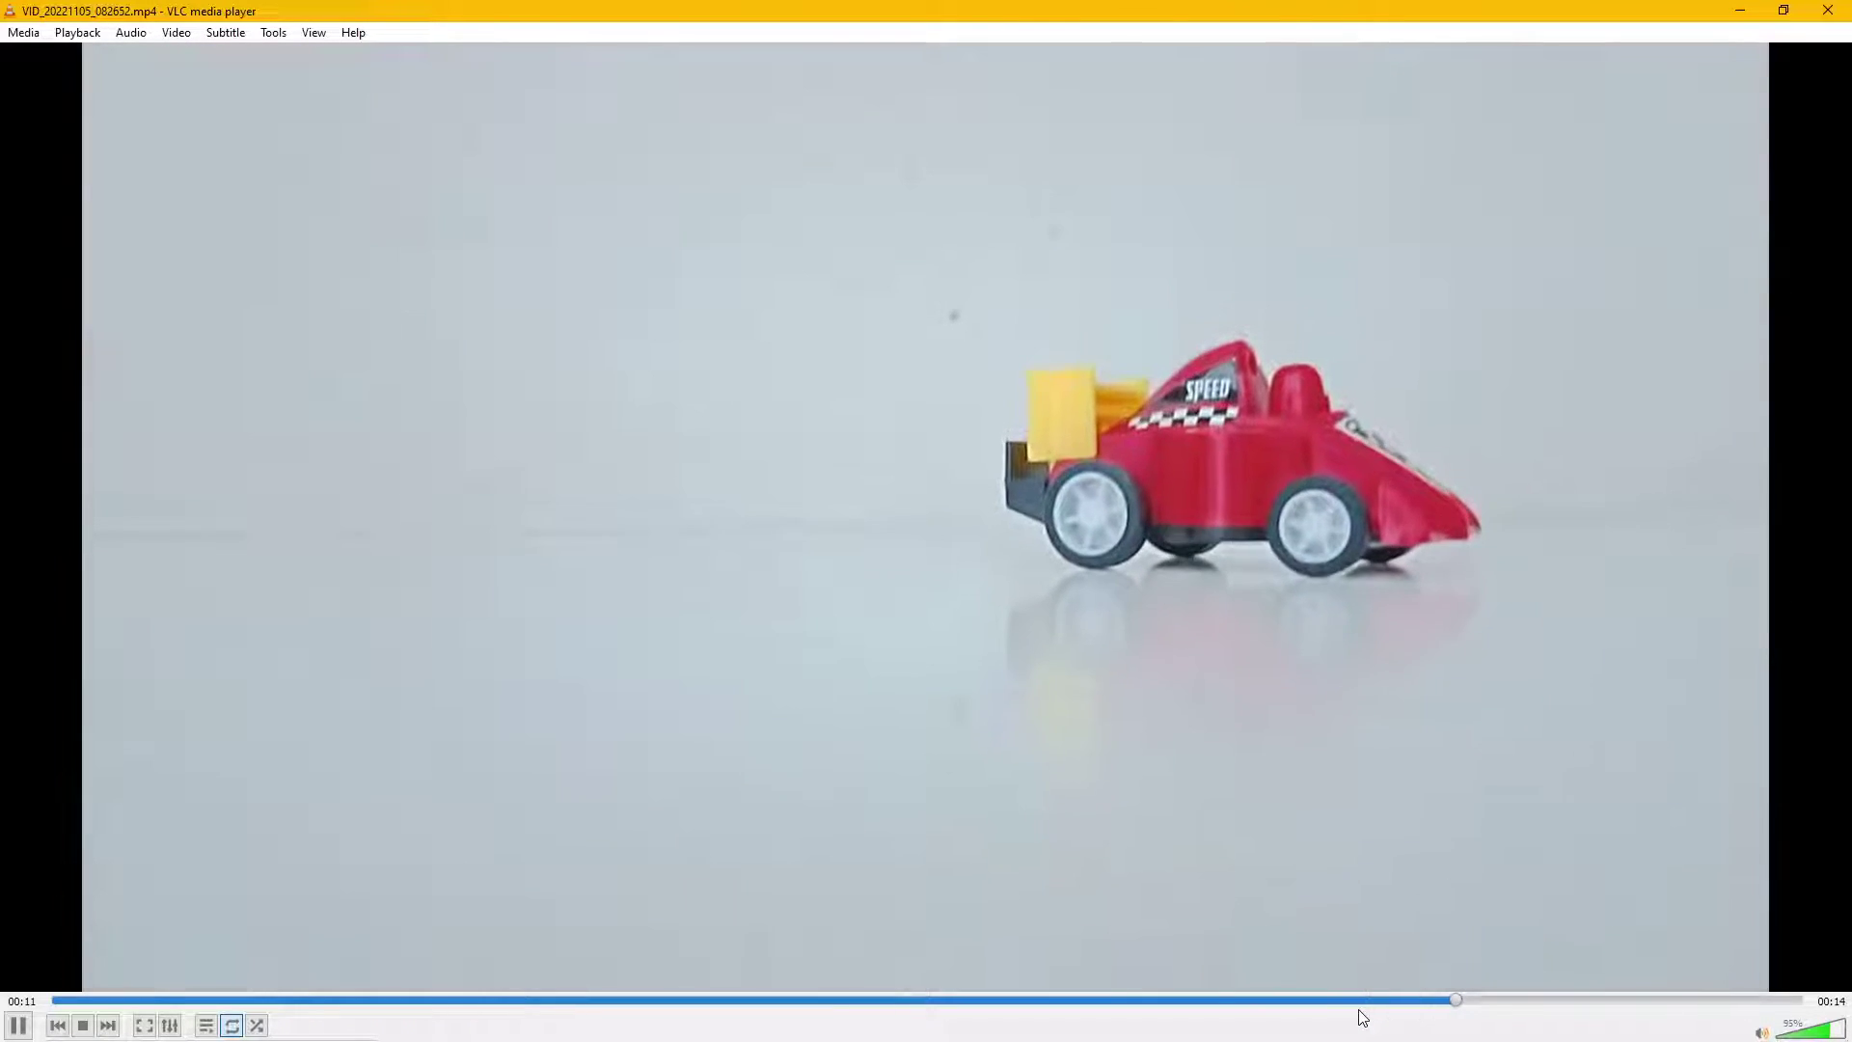
{"action": "key", "text": "space"}
{"action": "left_click_drag", "start_coordinate": [1370, 1012], "coordinate": [479, 1008]}
{"action": "key", "text": "space"}
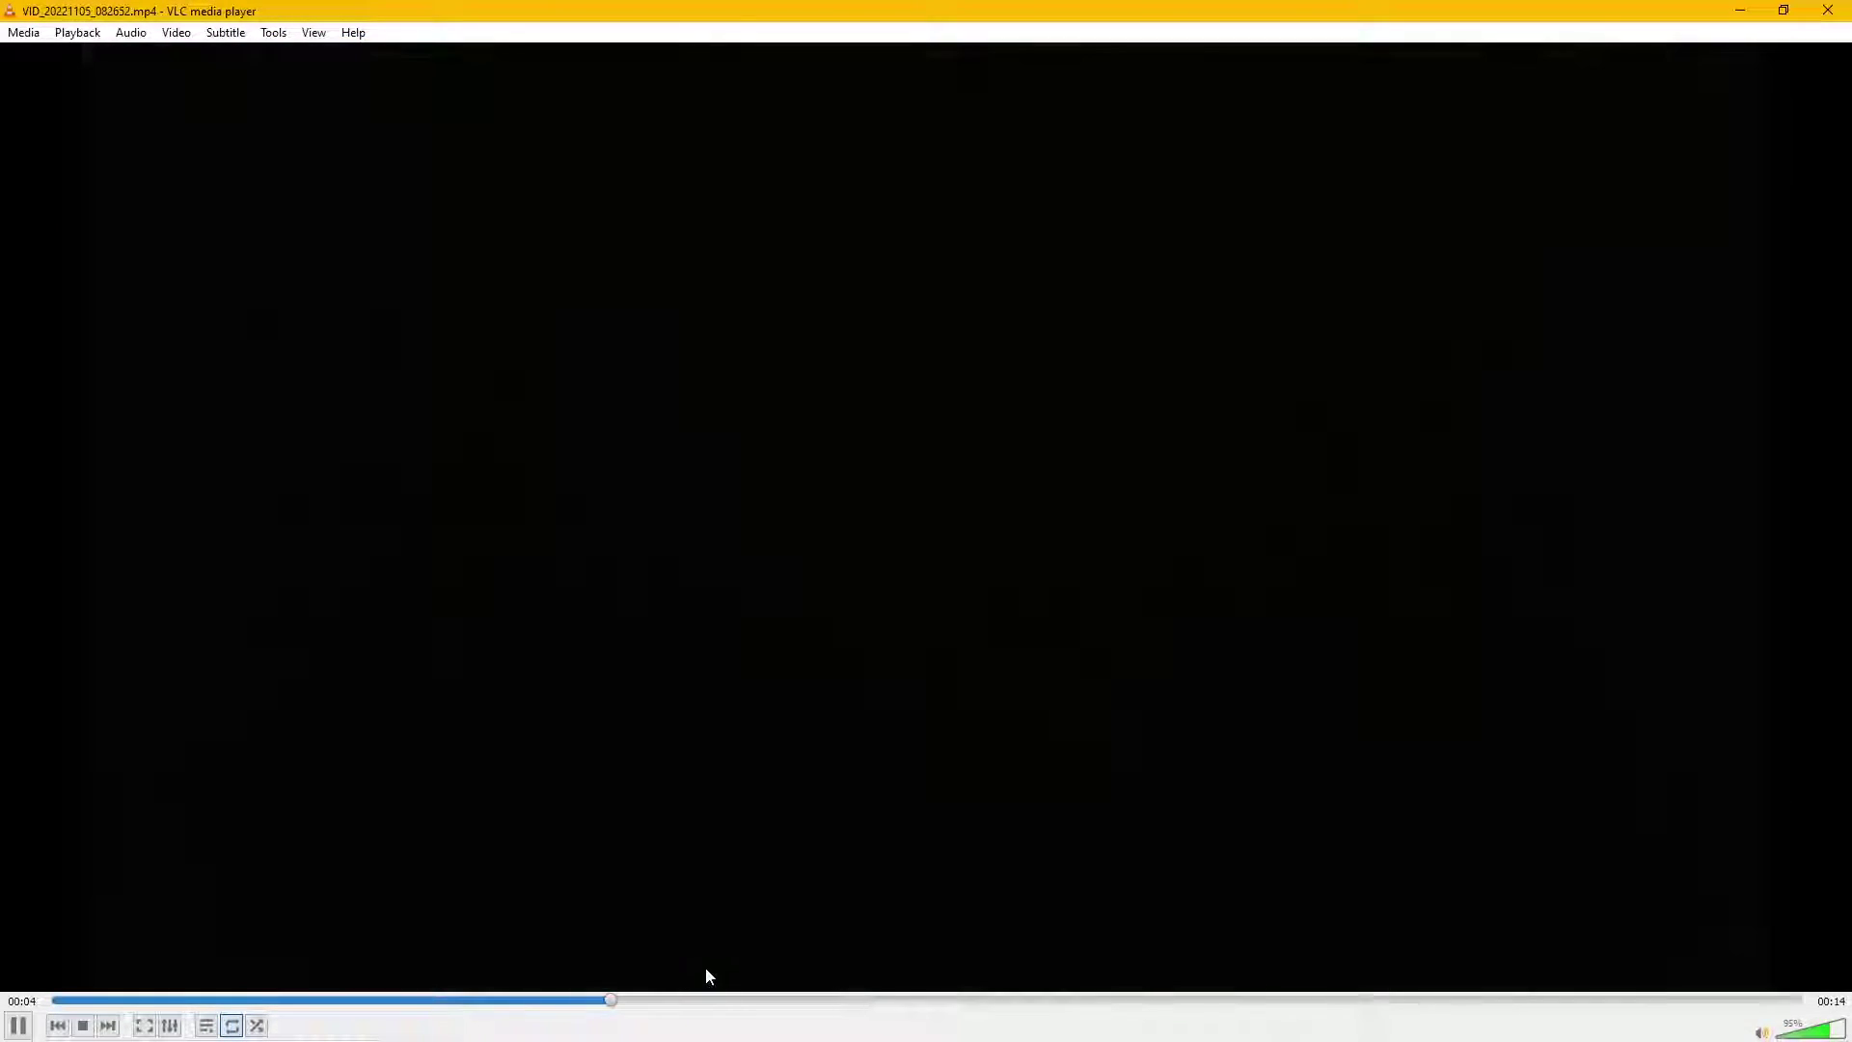
{"action": "key", "text": "space"}
{"action": "left_click", "coordinate": [1190, 1003]}
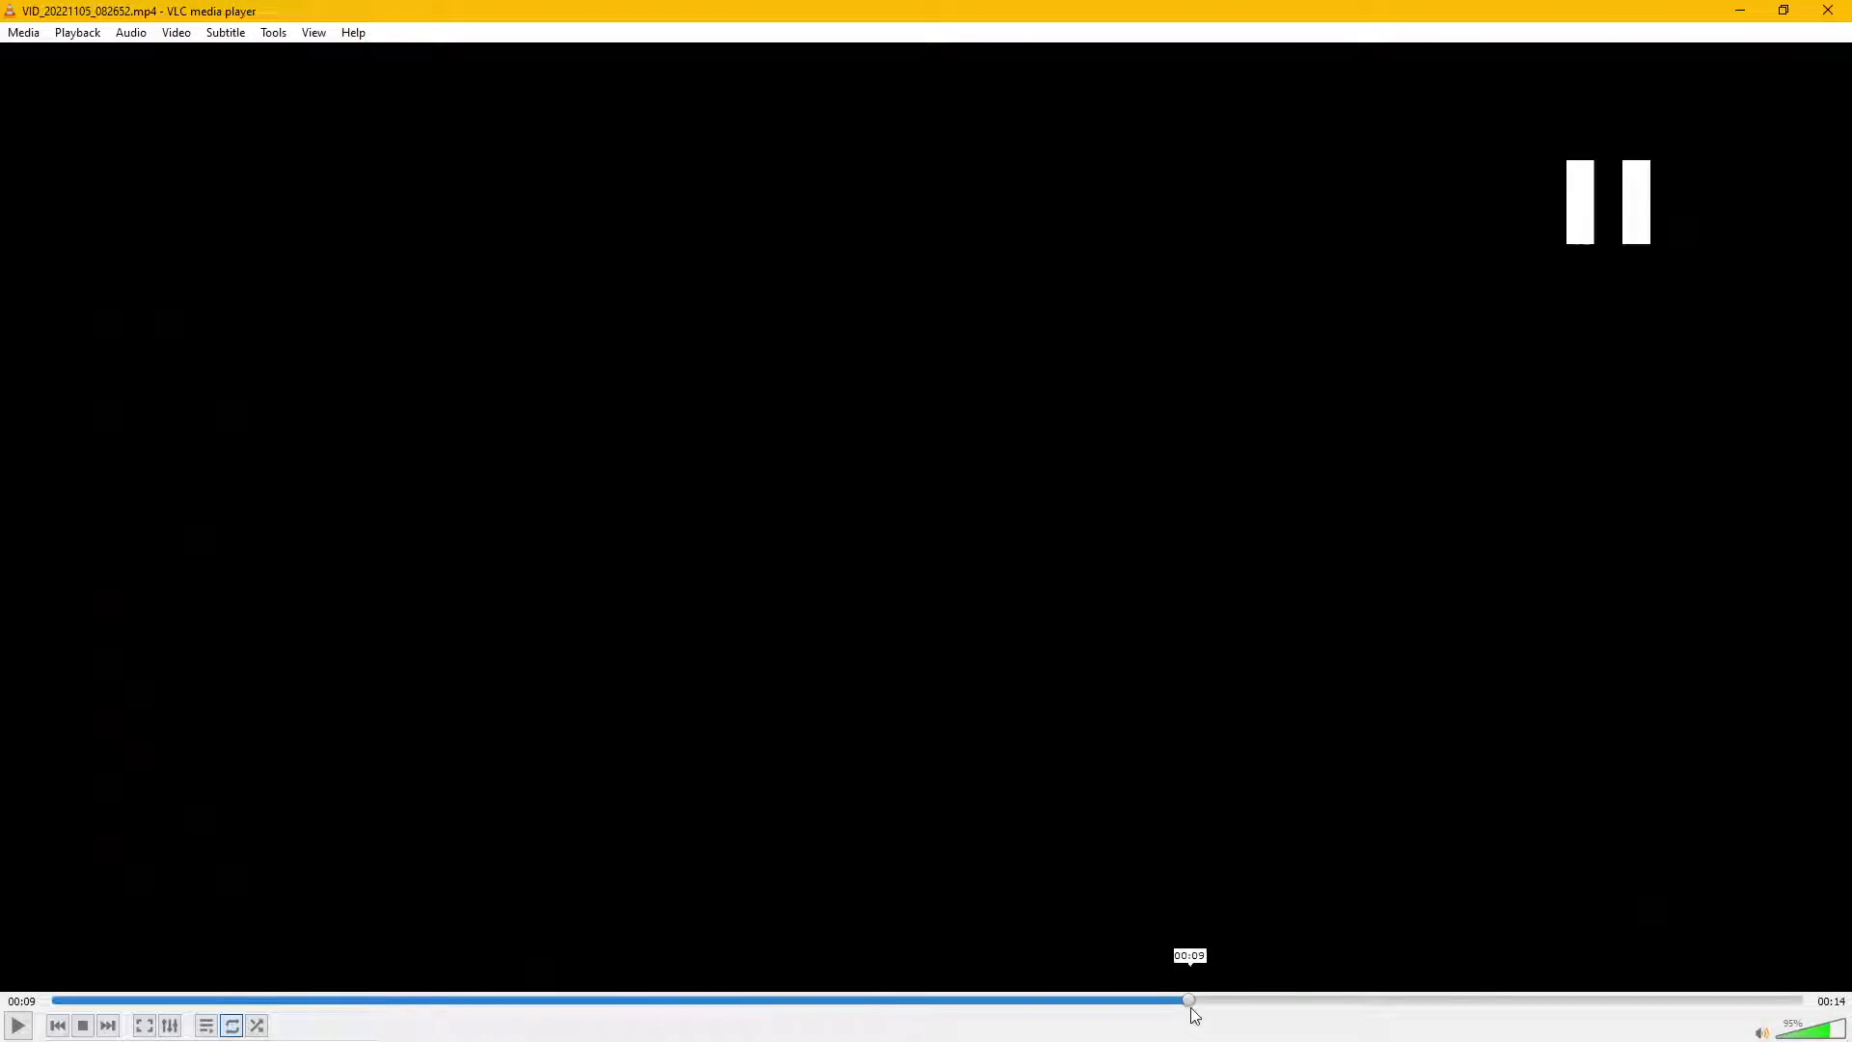
{"action": "key", "text": "space"}
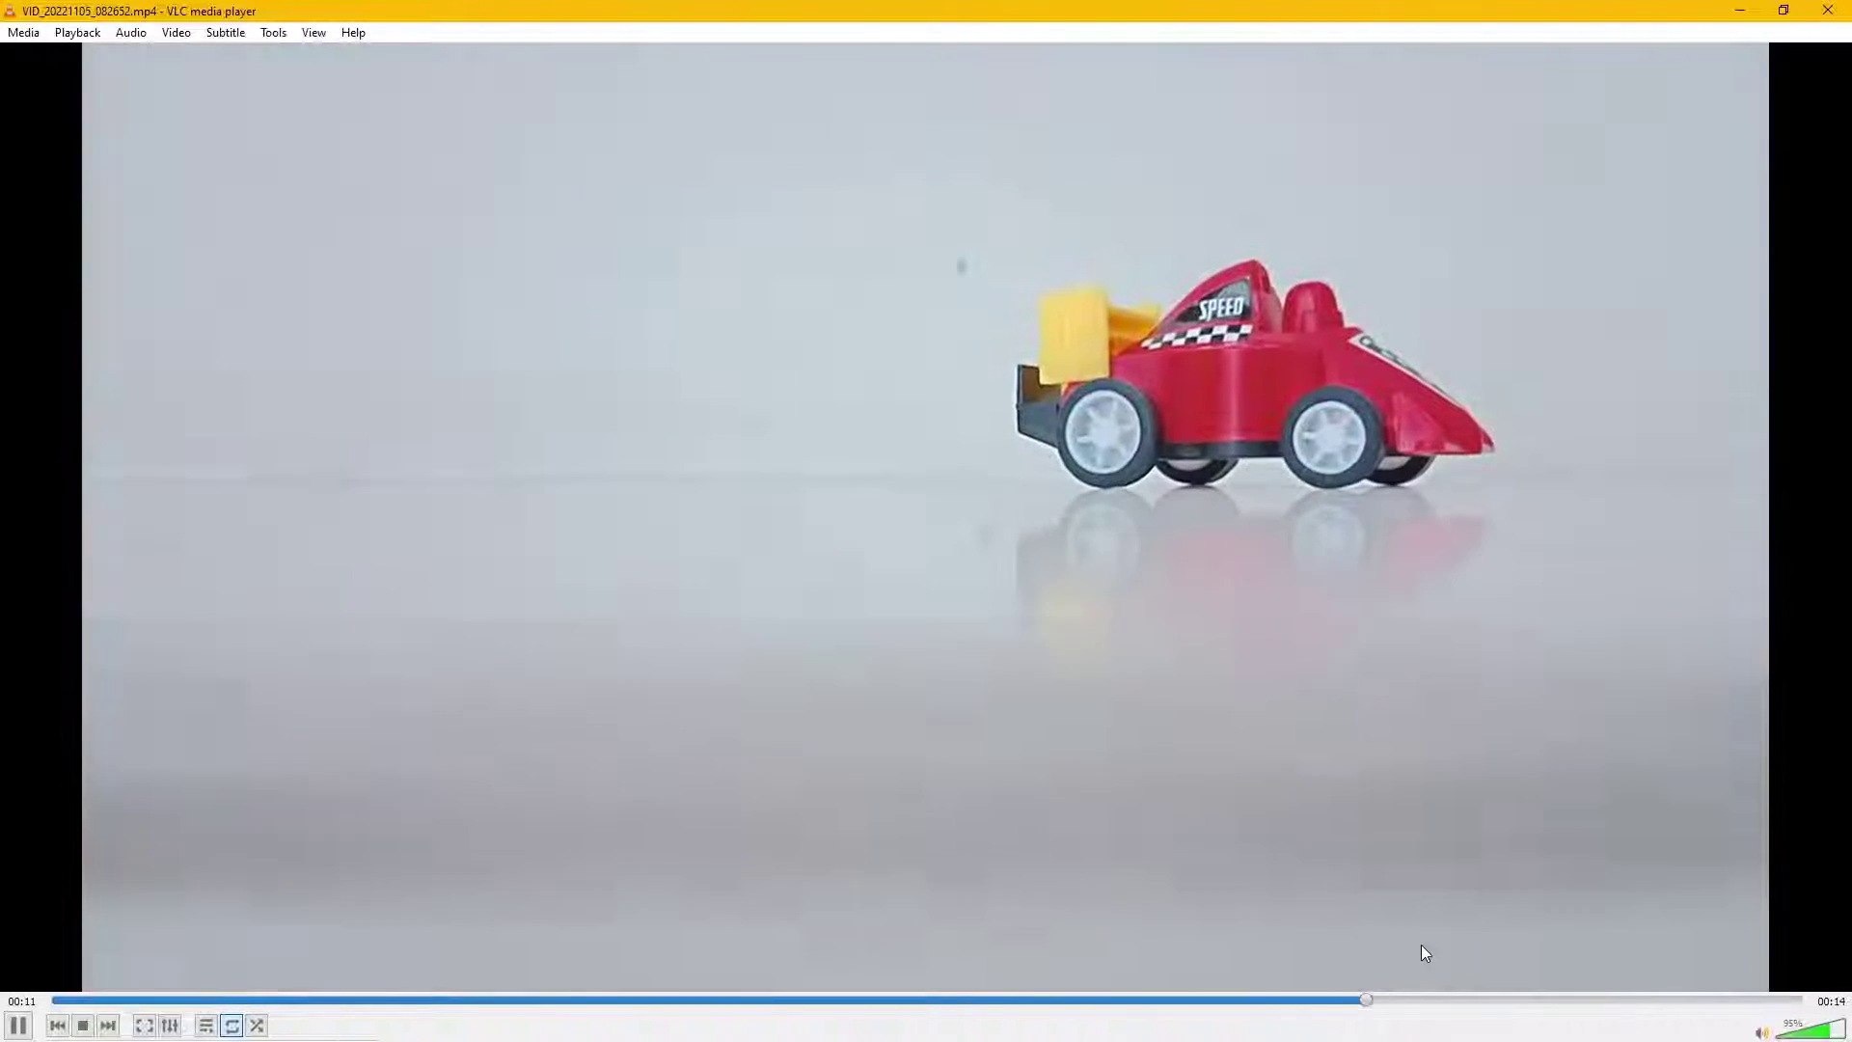
{"action": "key", "text": "space"}
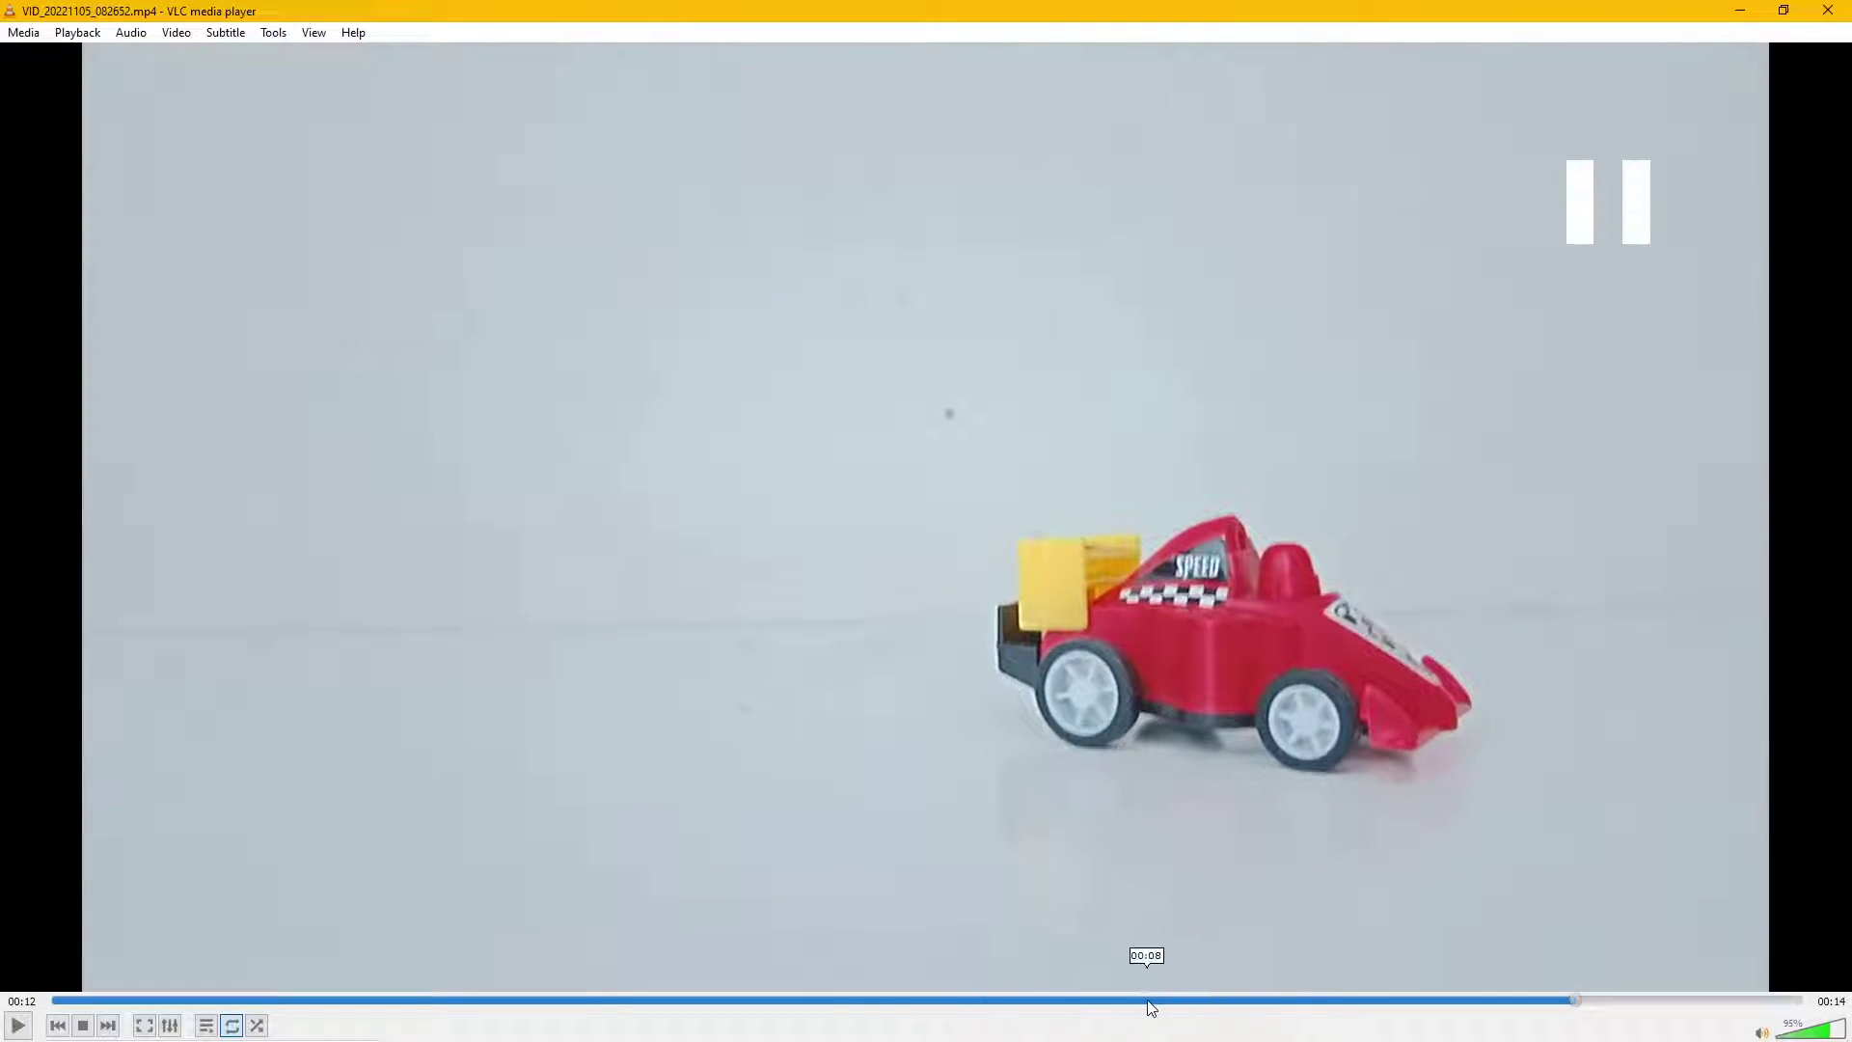
{"action": "left_click", "coordinate": [1125, 1000]}
{"action": "key", "text": "space"}
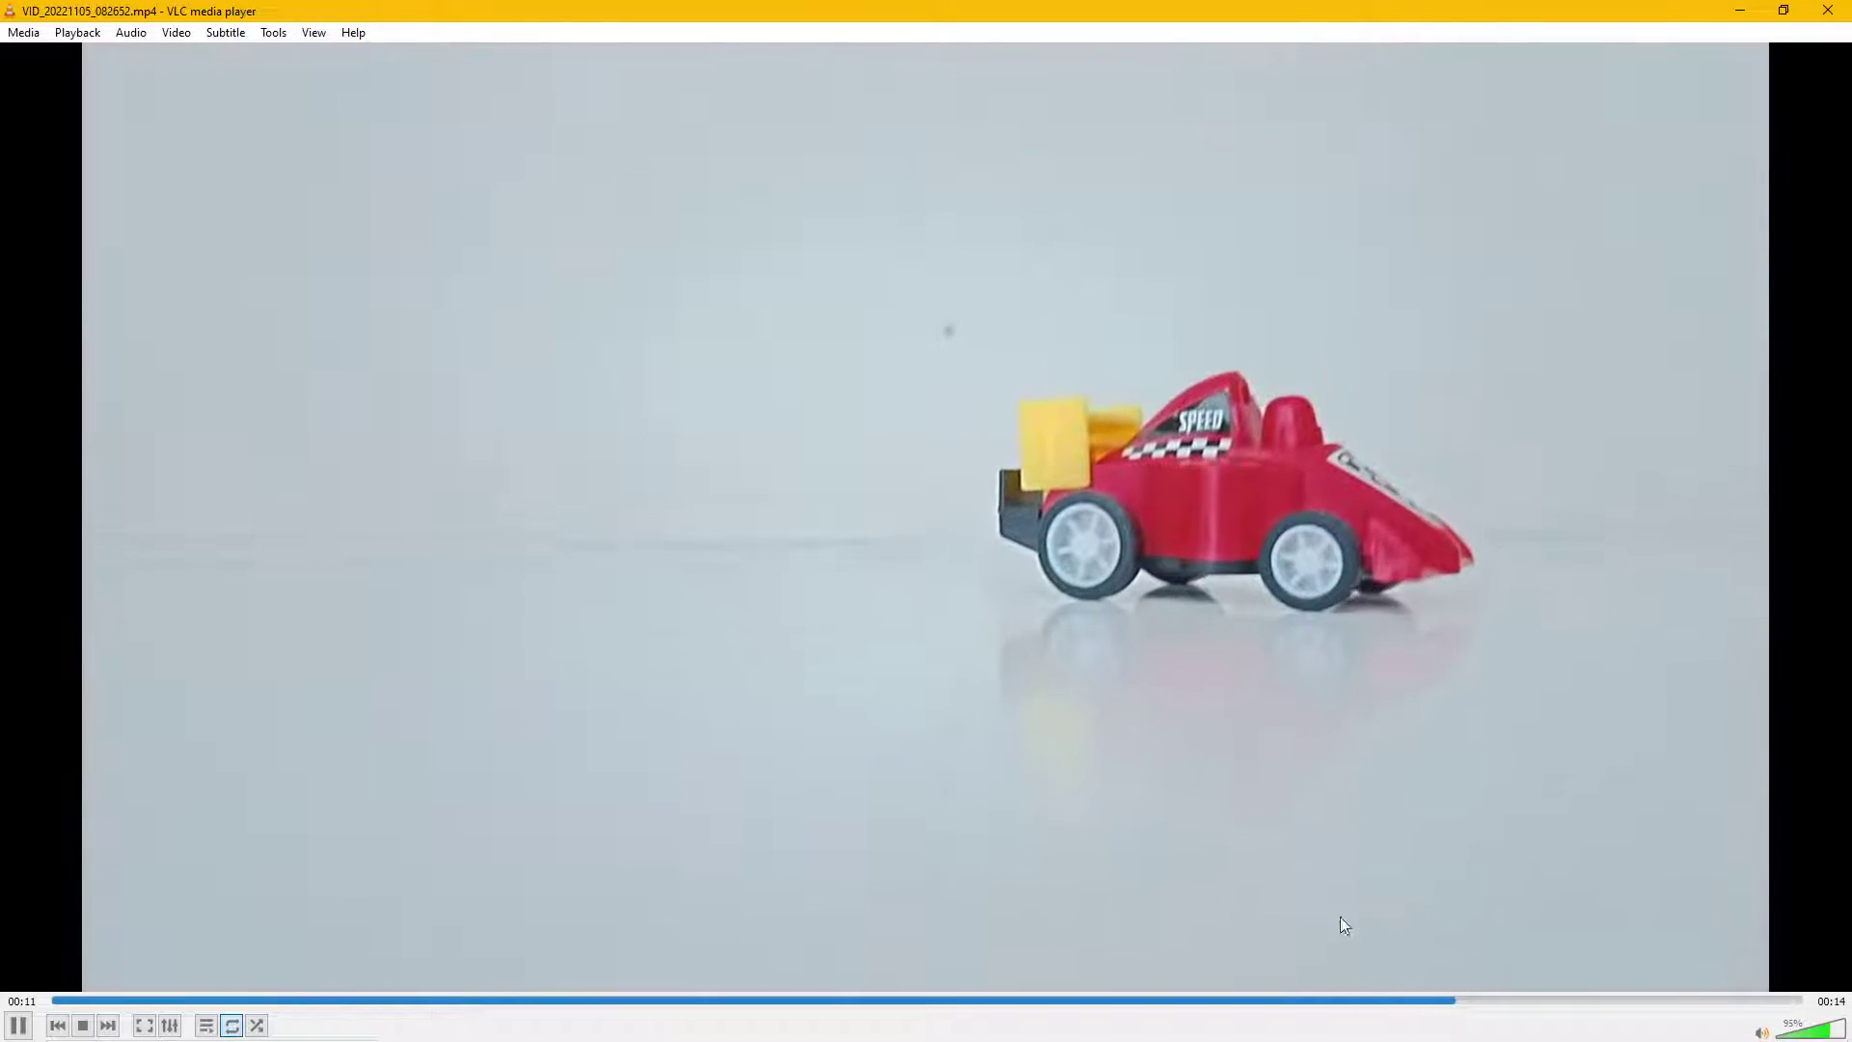
{"action": "key", "text": "space"}
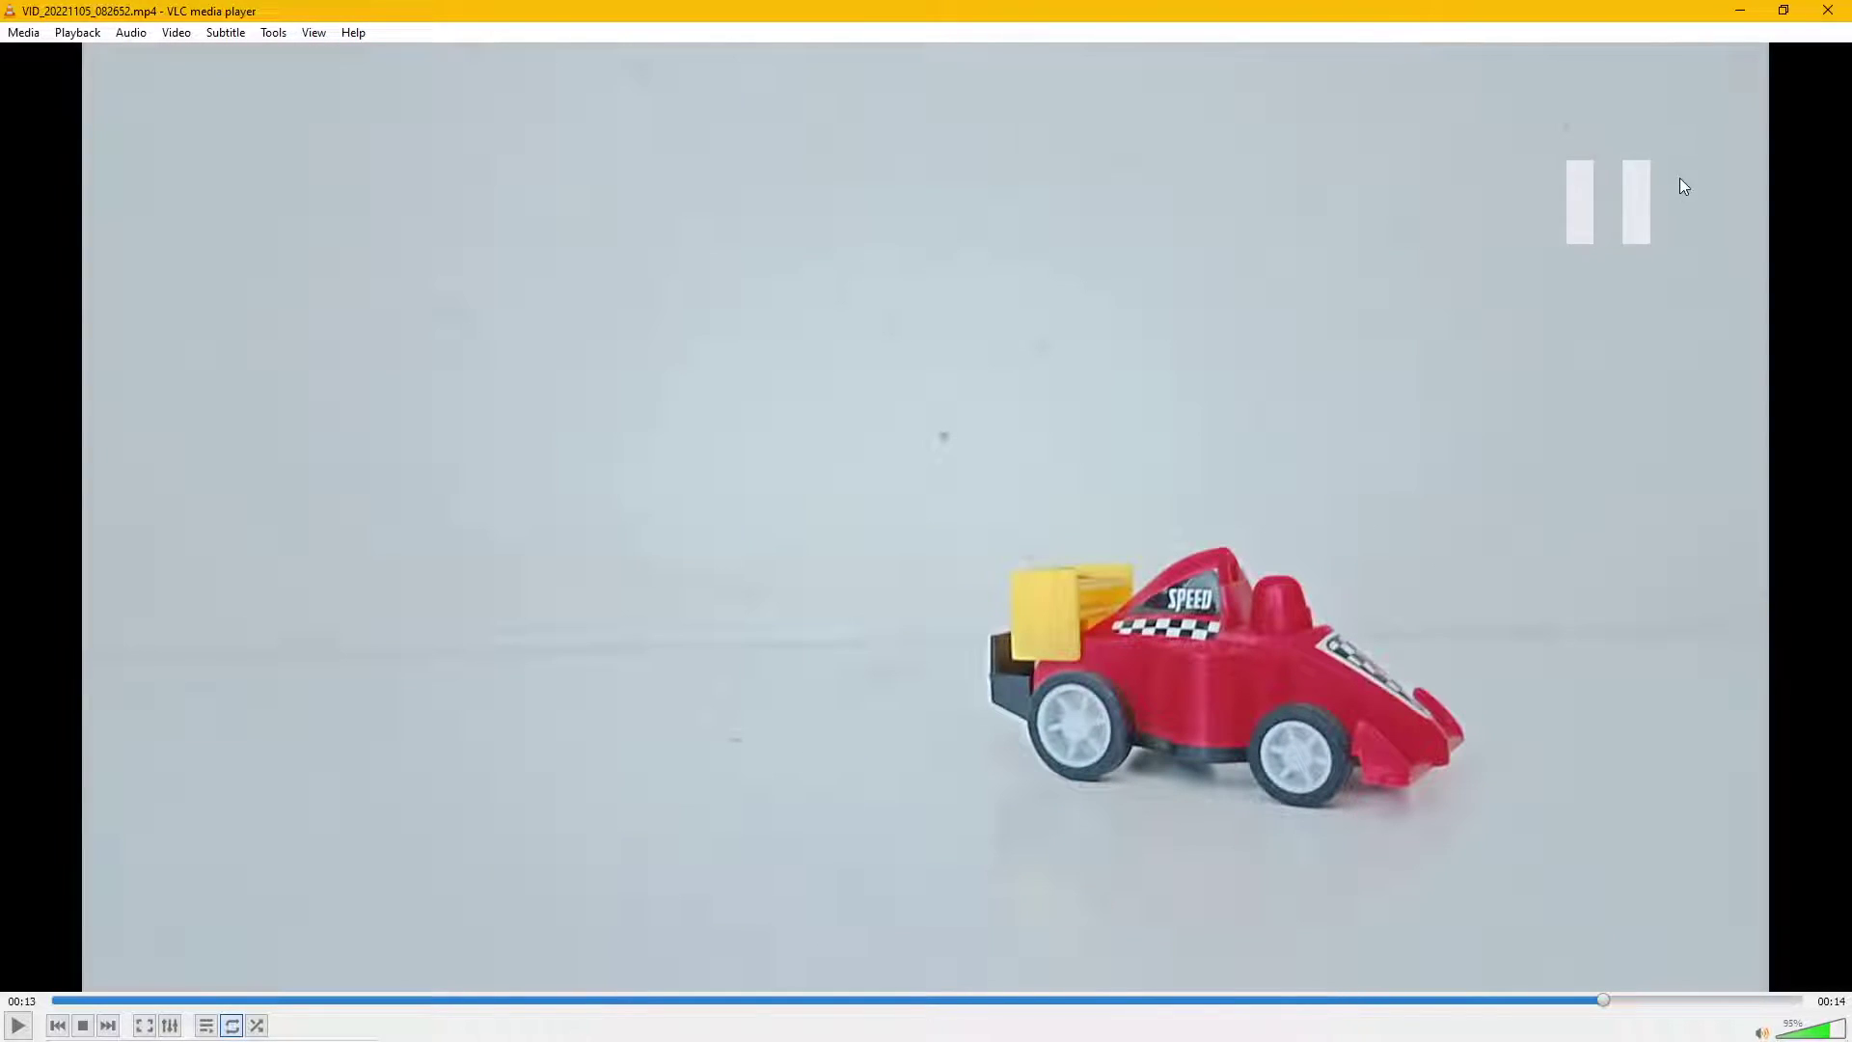
{"action": "left_click", "coordinate": [1826, 11]}
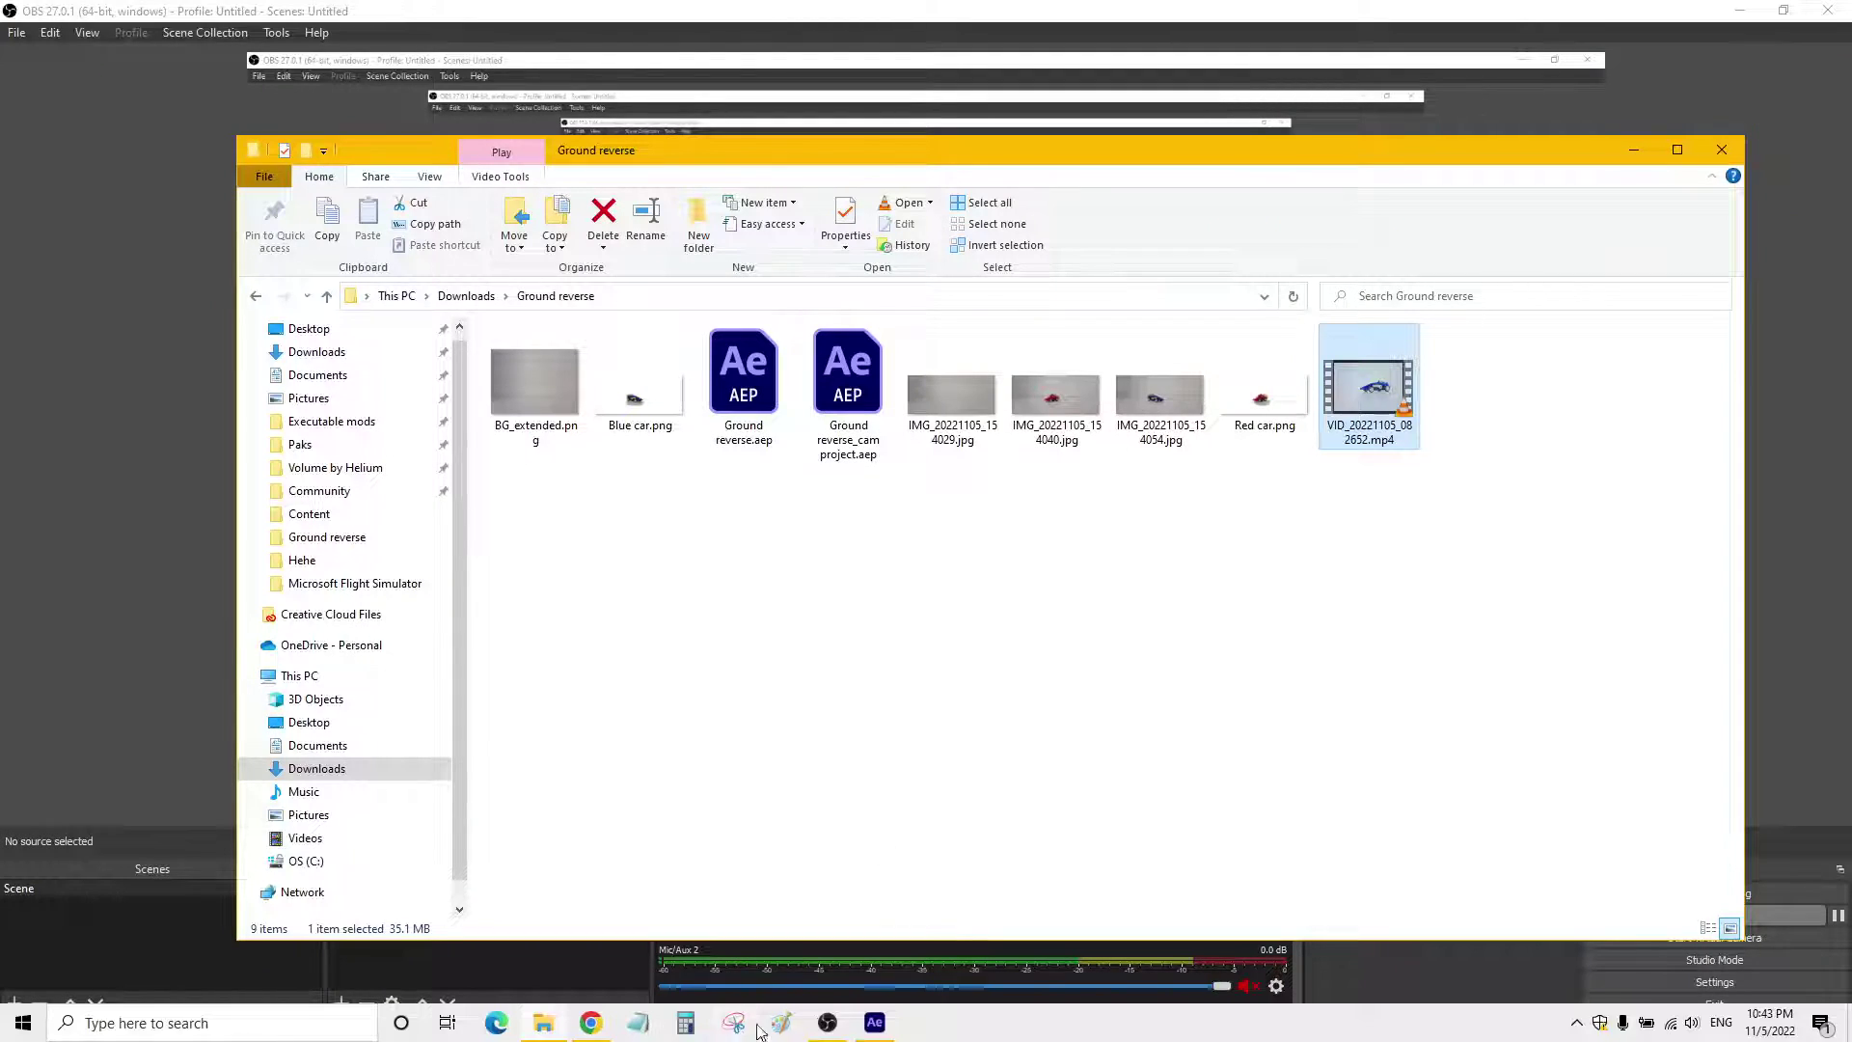
- Import VID_20221105_082652.mp4 into the After Effects project
{"action": "left_click", "coordinate": [880, 1022]}
{"action": "double_click", "coordinate": [225, 536]}
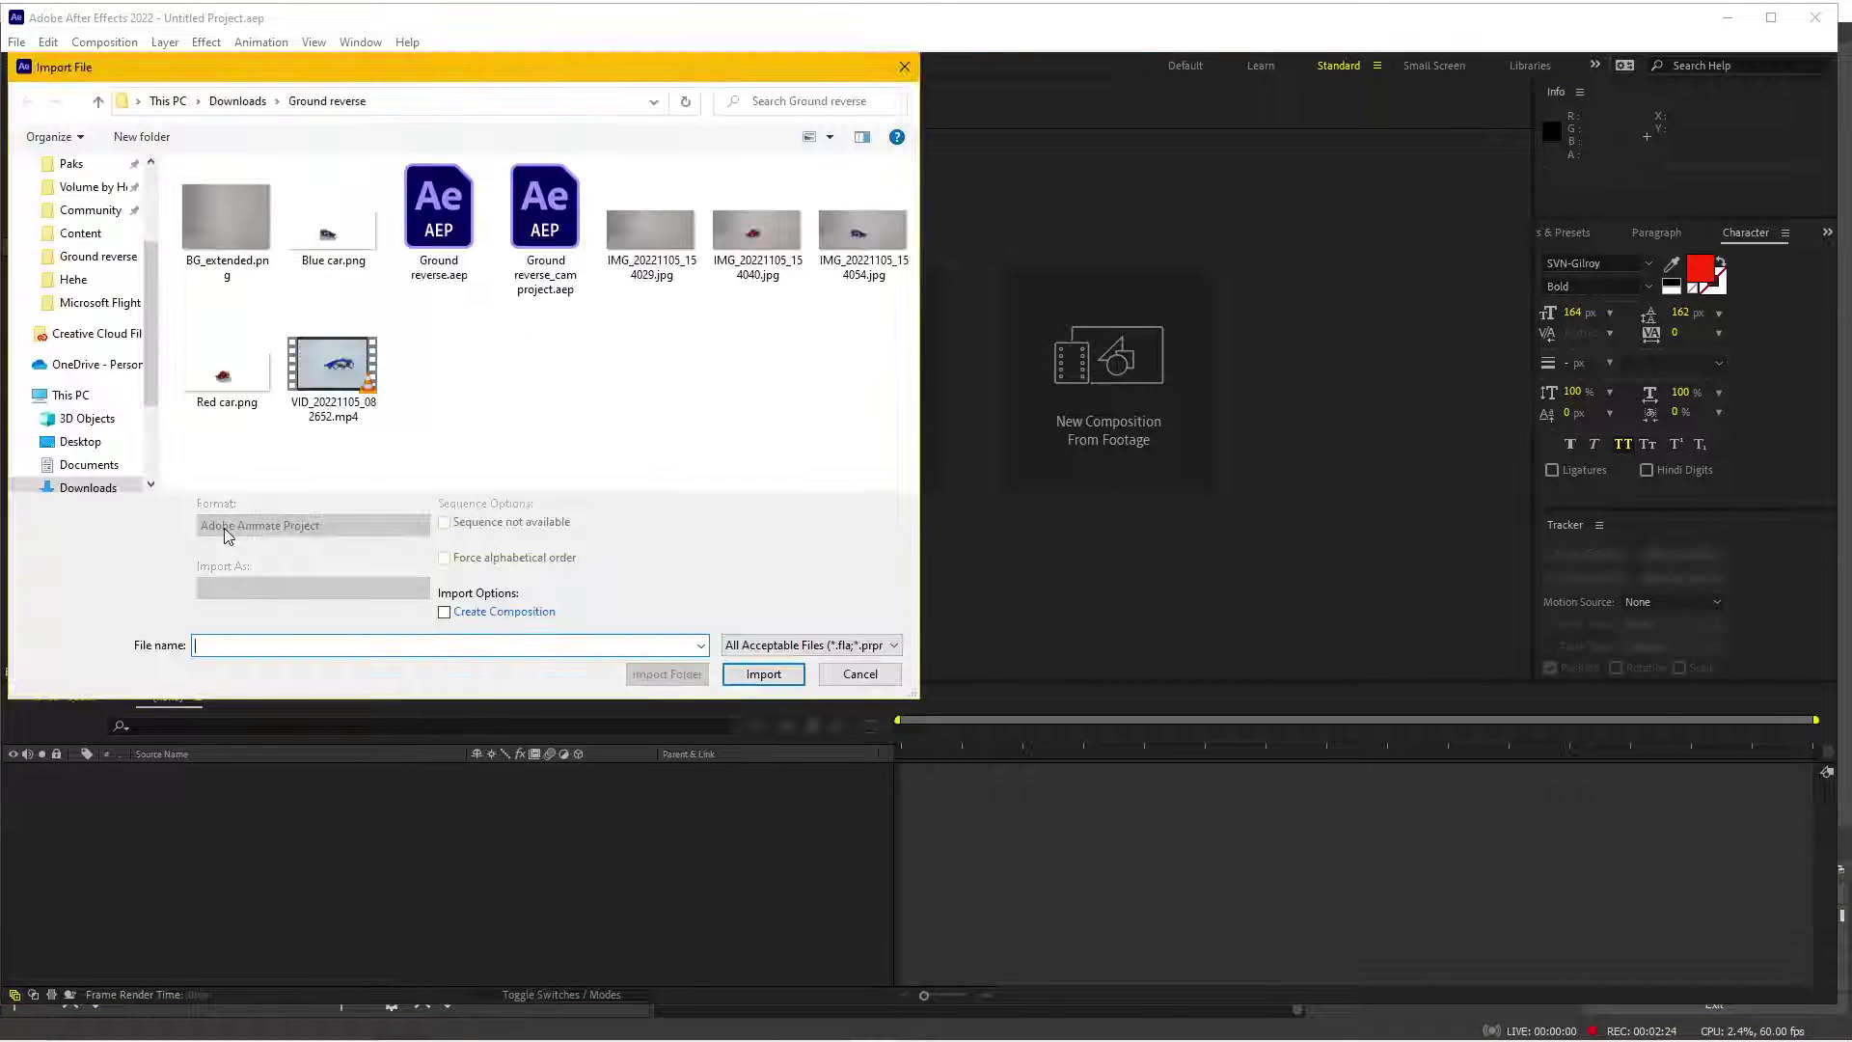
{"action": "double_click", "coordinate": [332, 357]}
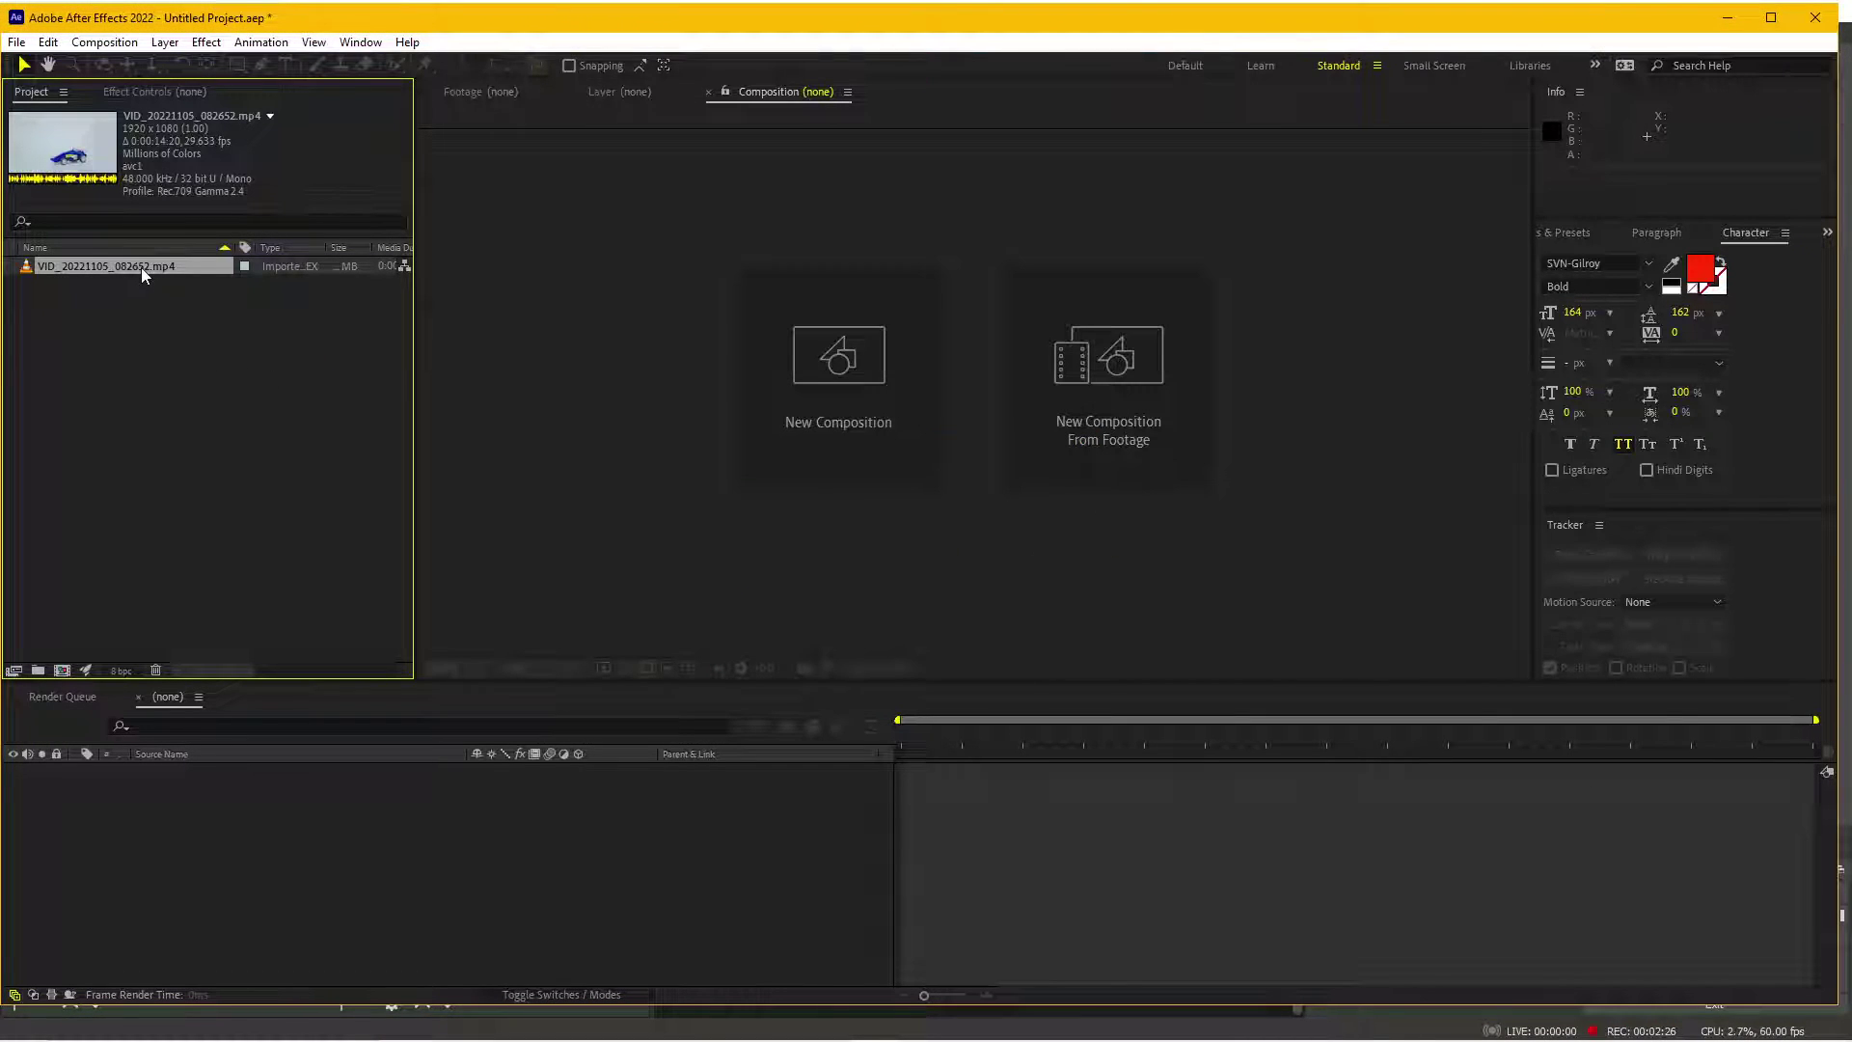
- Set the footage In point to 0:00:02:28 and make a new composition from it
{"action": "double_click", "coordinate": [143, 267]}
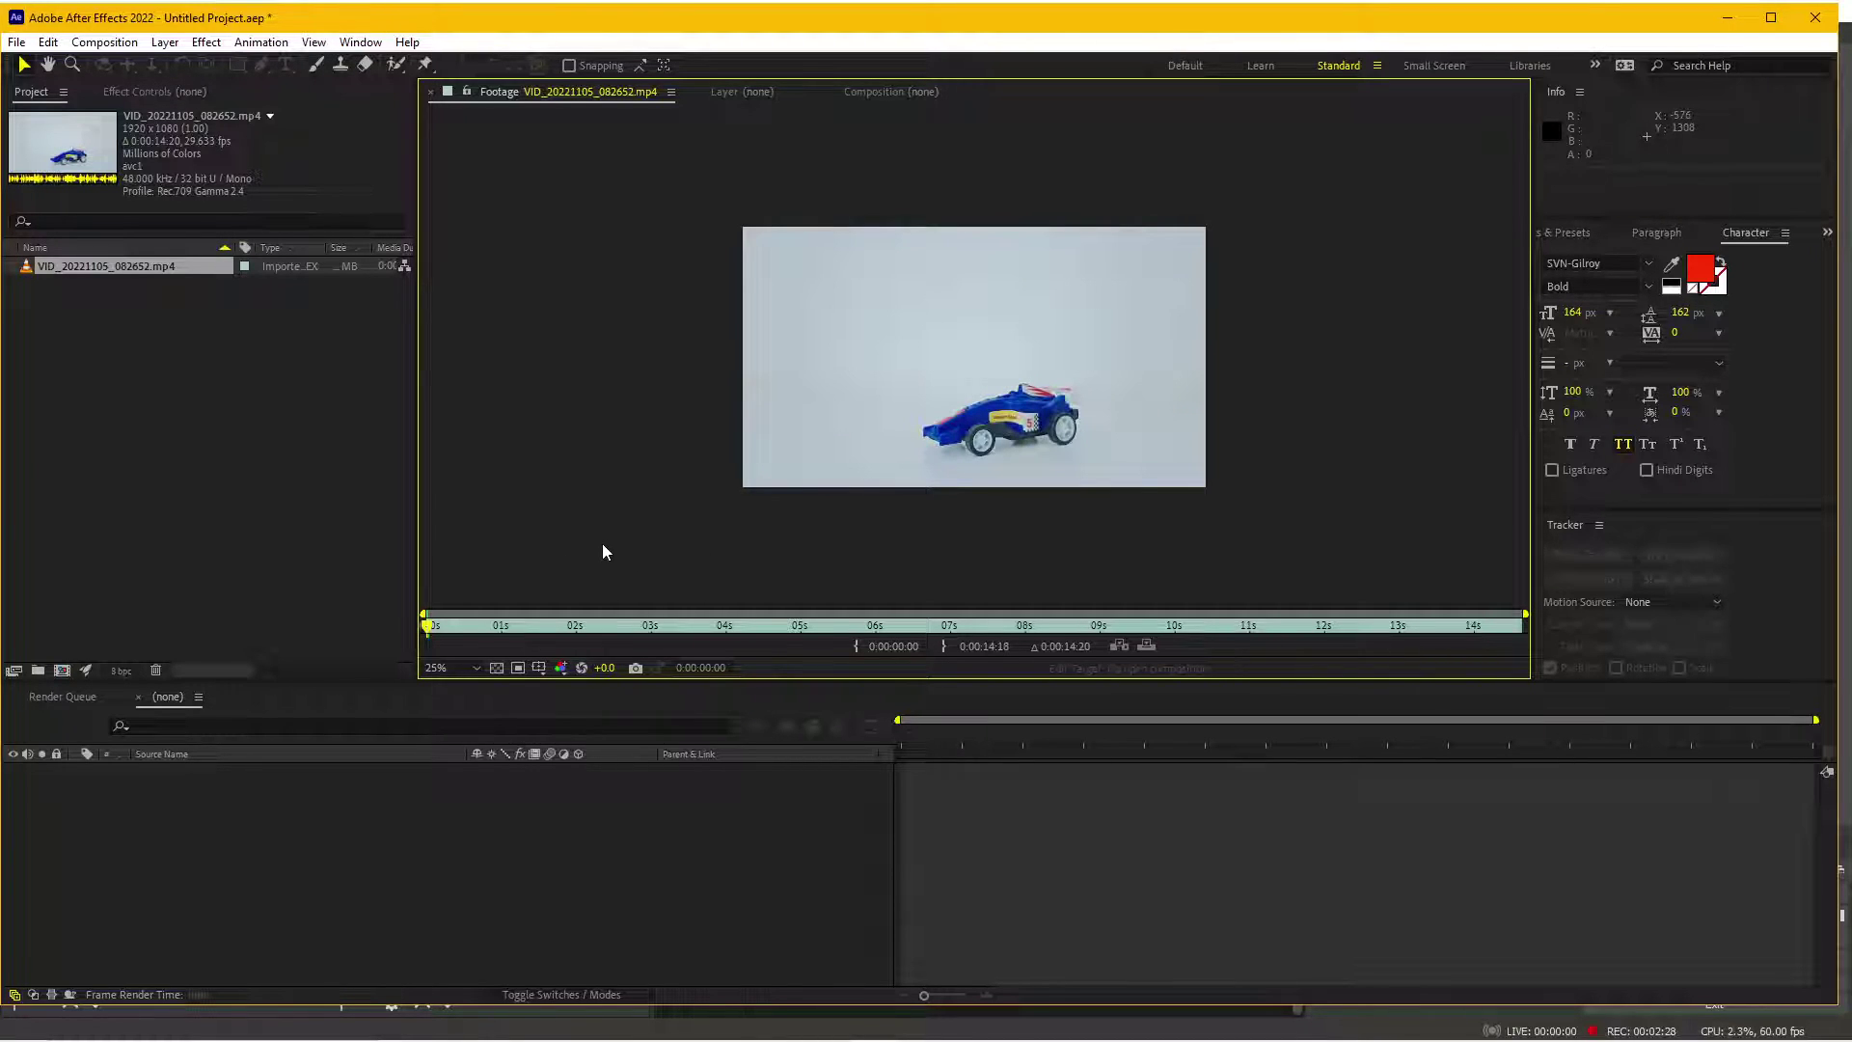
{"action": "left_click_drag", "start_coordinate": [485, 637], "coordinate": [646, 639]}
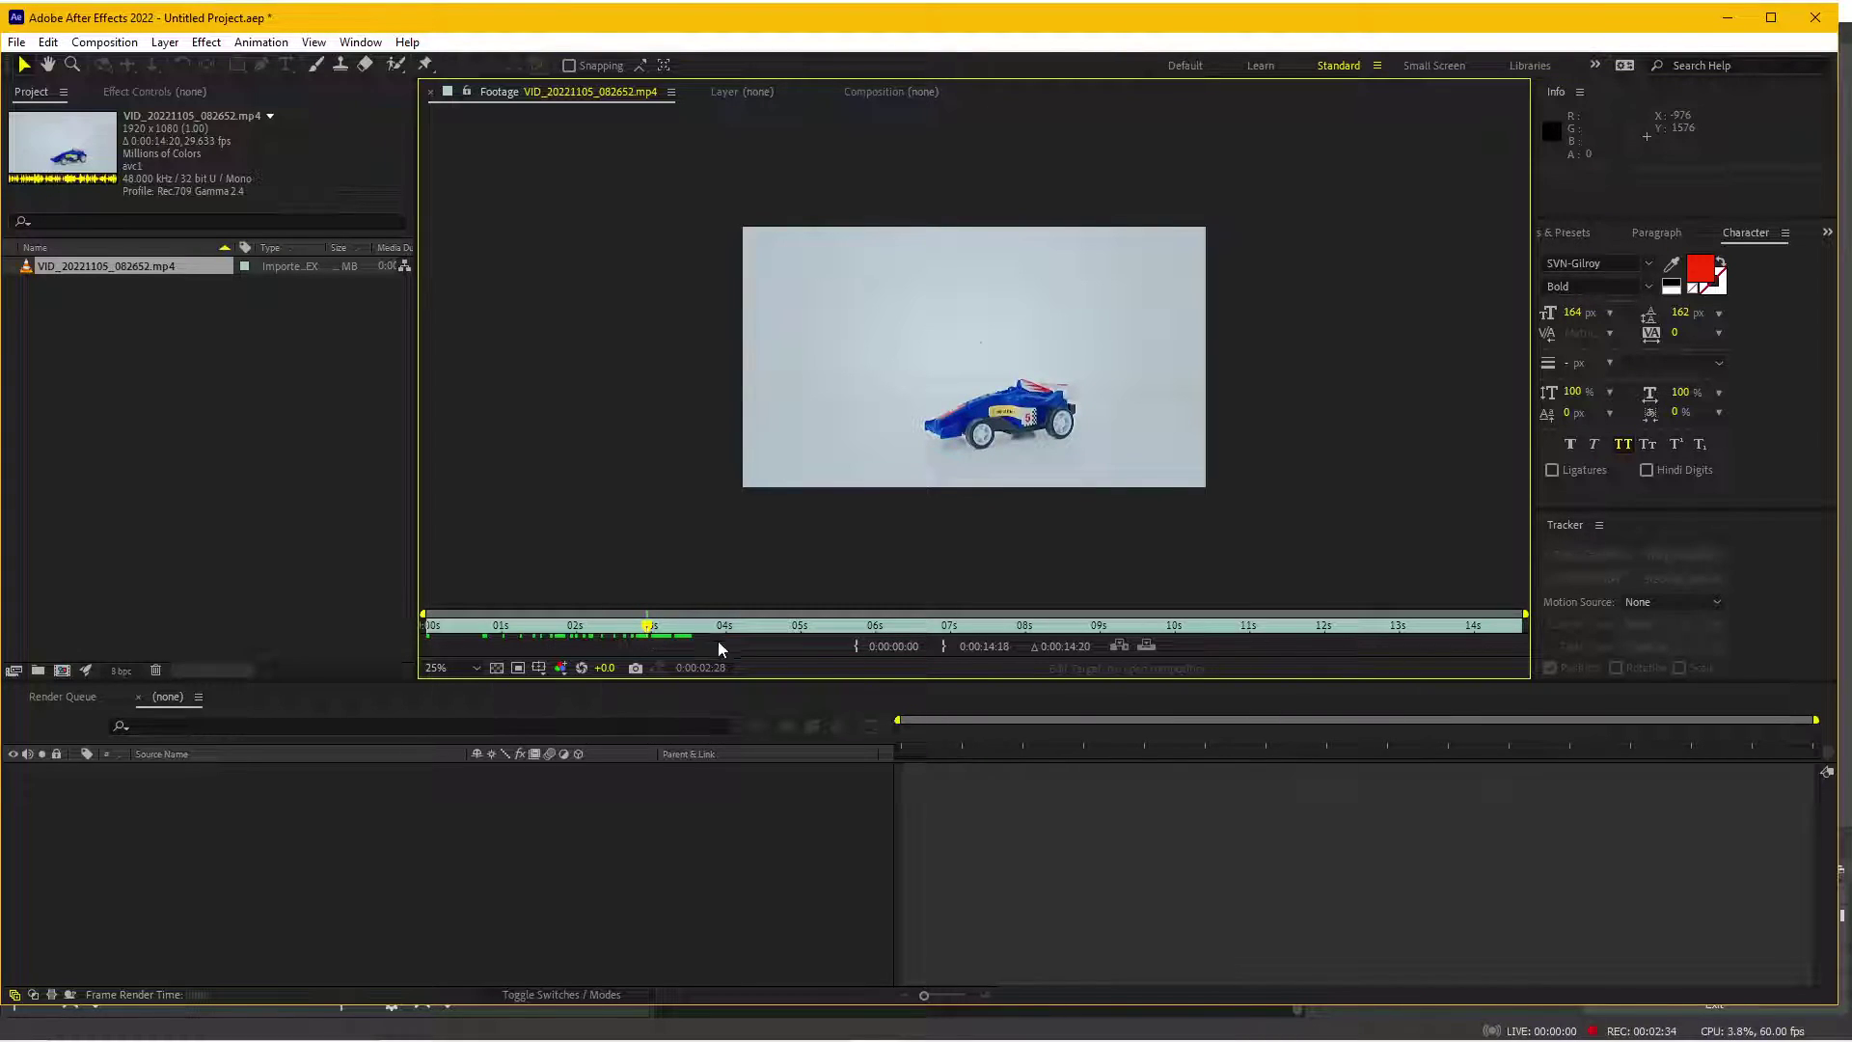
{"action": "left_click", "coordinate": [855, 645]}
{"action": "left_click_drag", "start_coordinate": [860, 637], "coordinate": [1027, 642]}
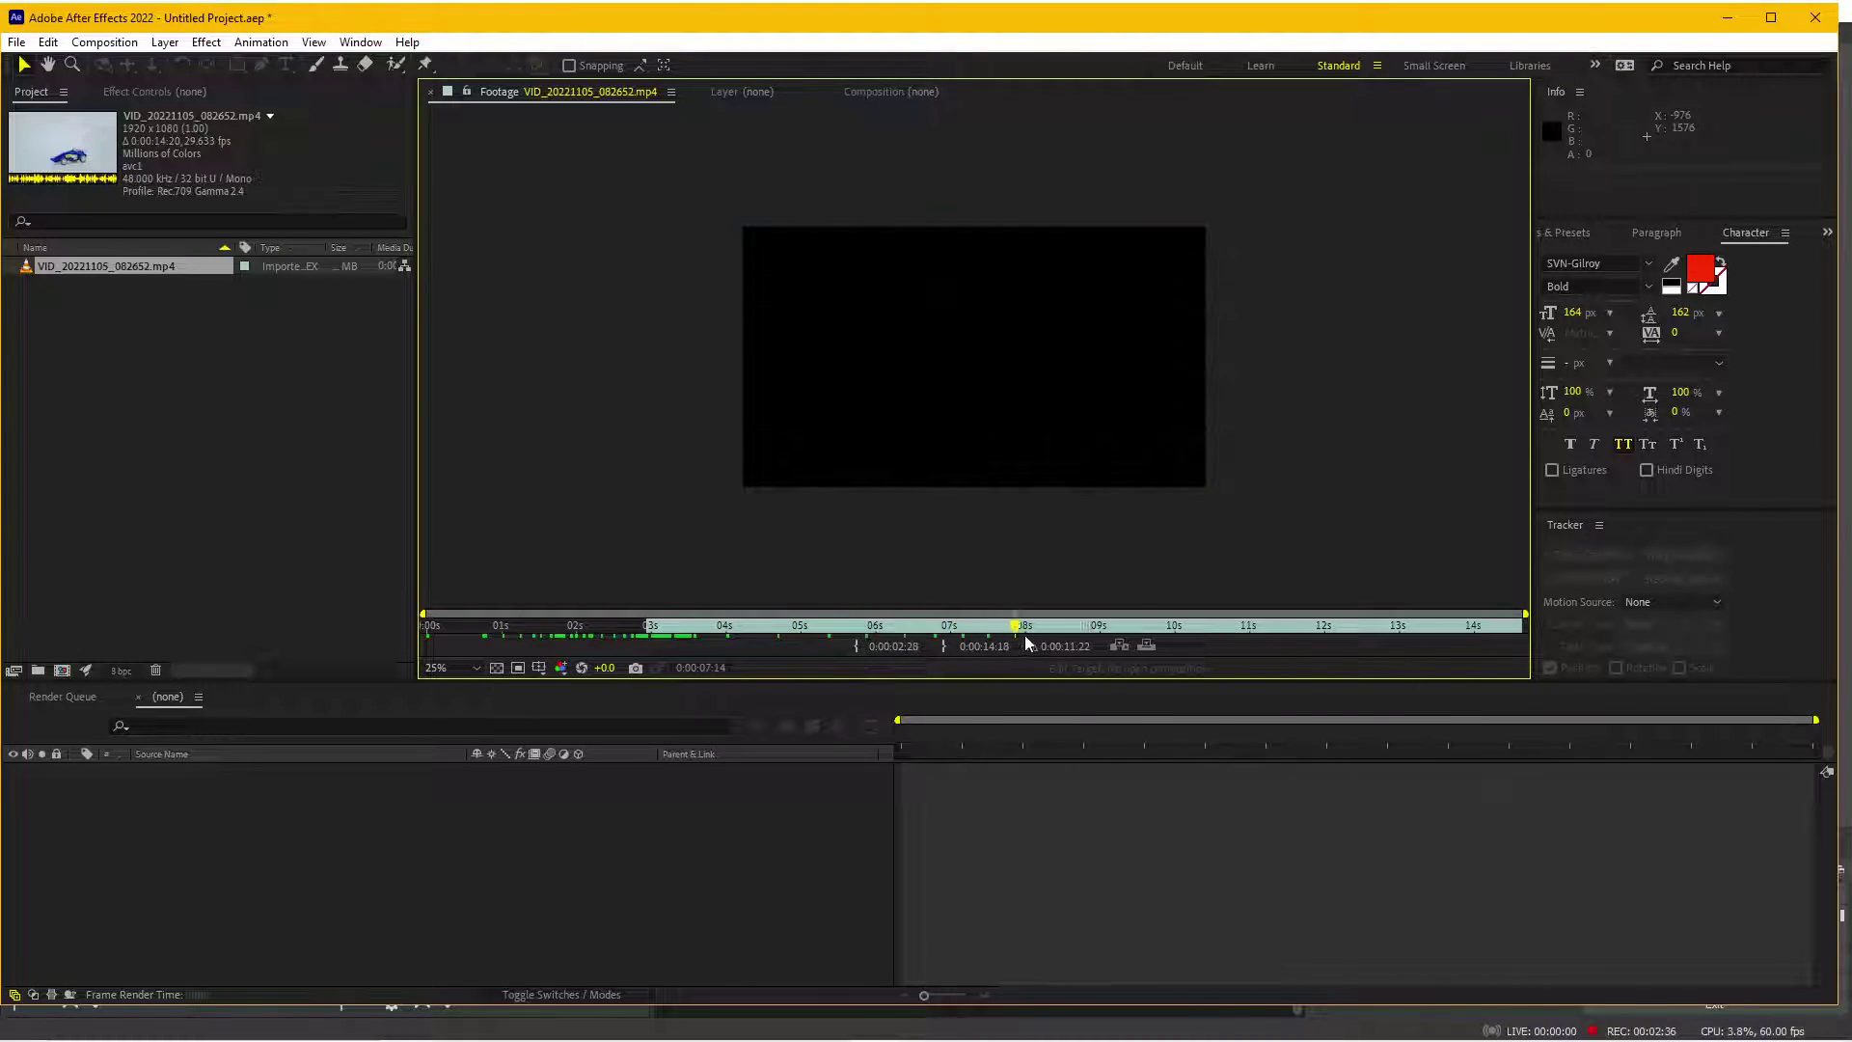
{"action": "left_click_drag", "start_coordinate": [1217, 642], "coordinate": [1463, 641]}
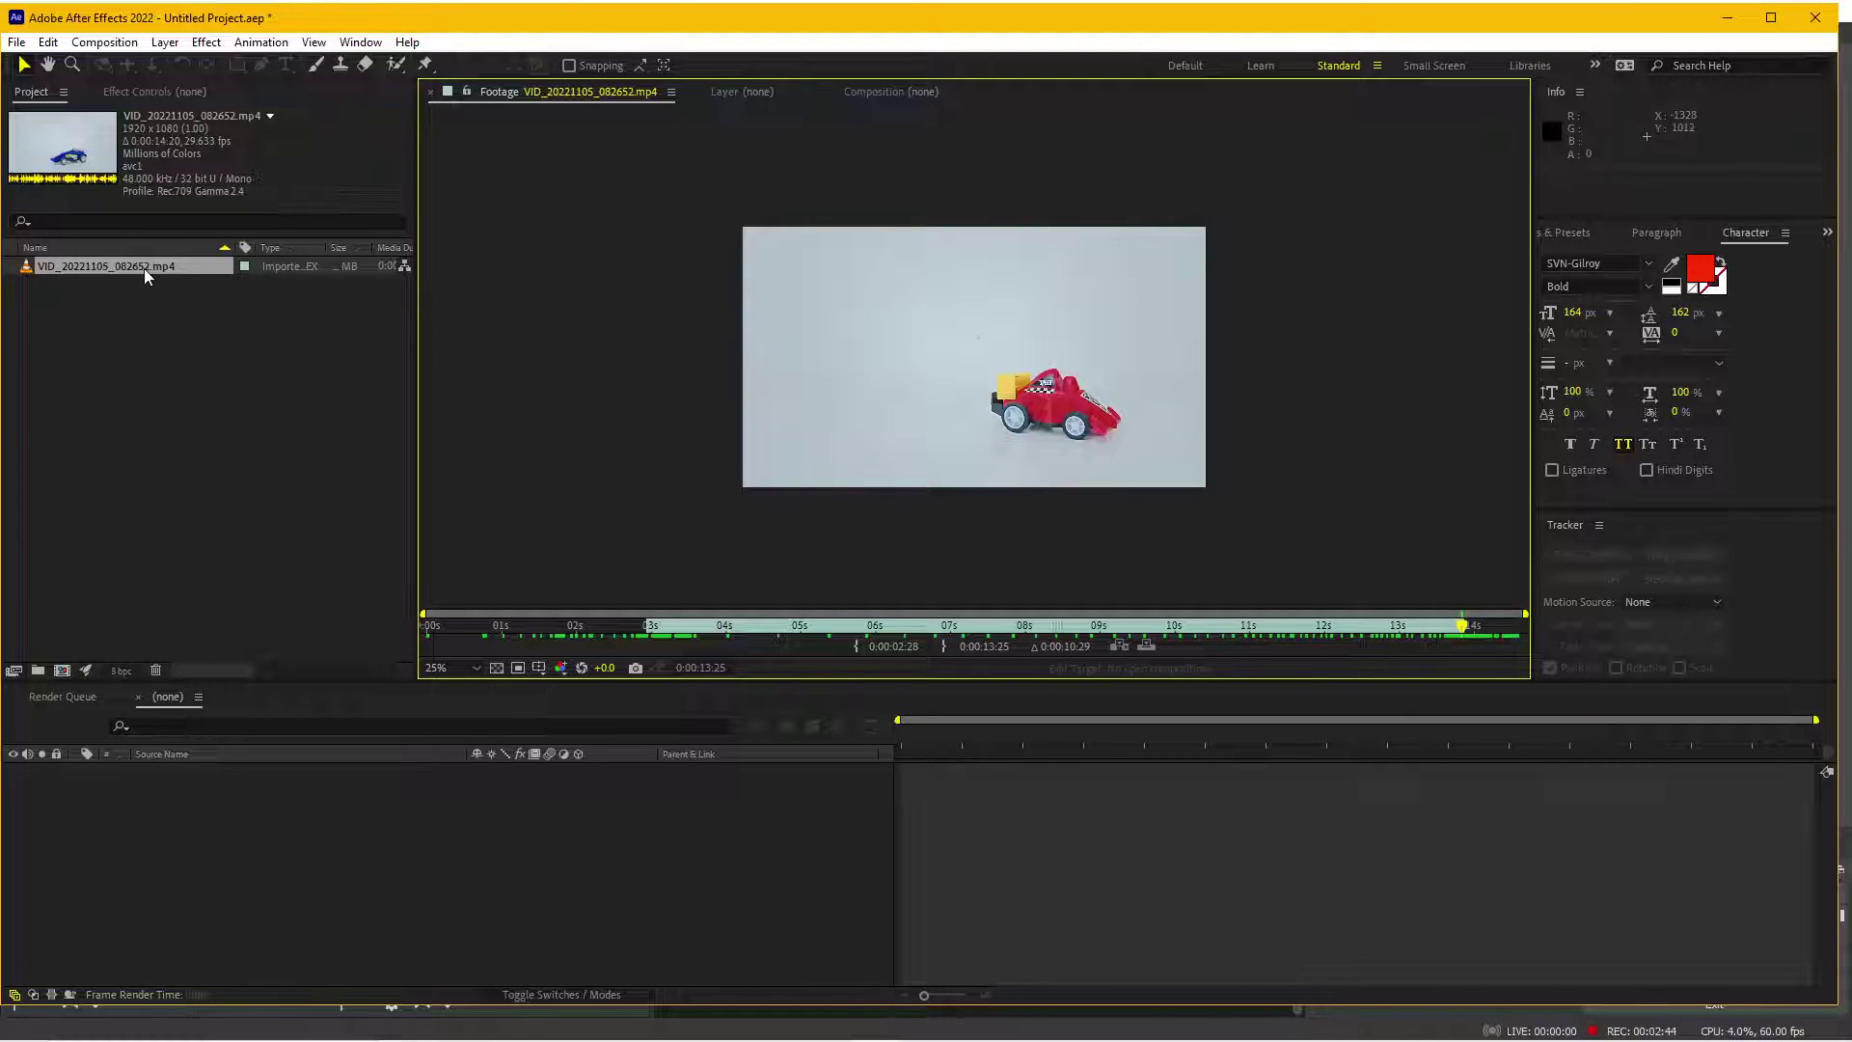
{"action": "left_click_drag", "start_coordinate": [146, 277], "coordinate": [83, 672]}
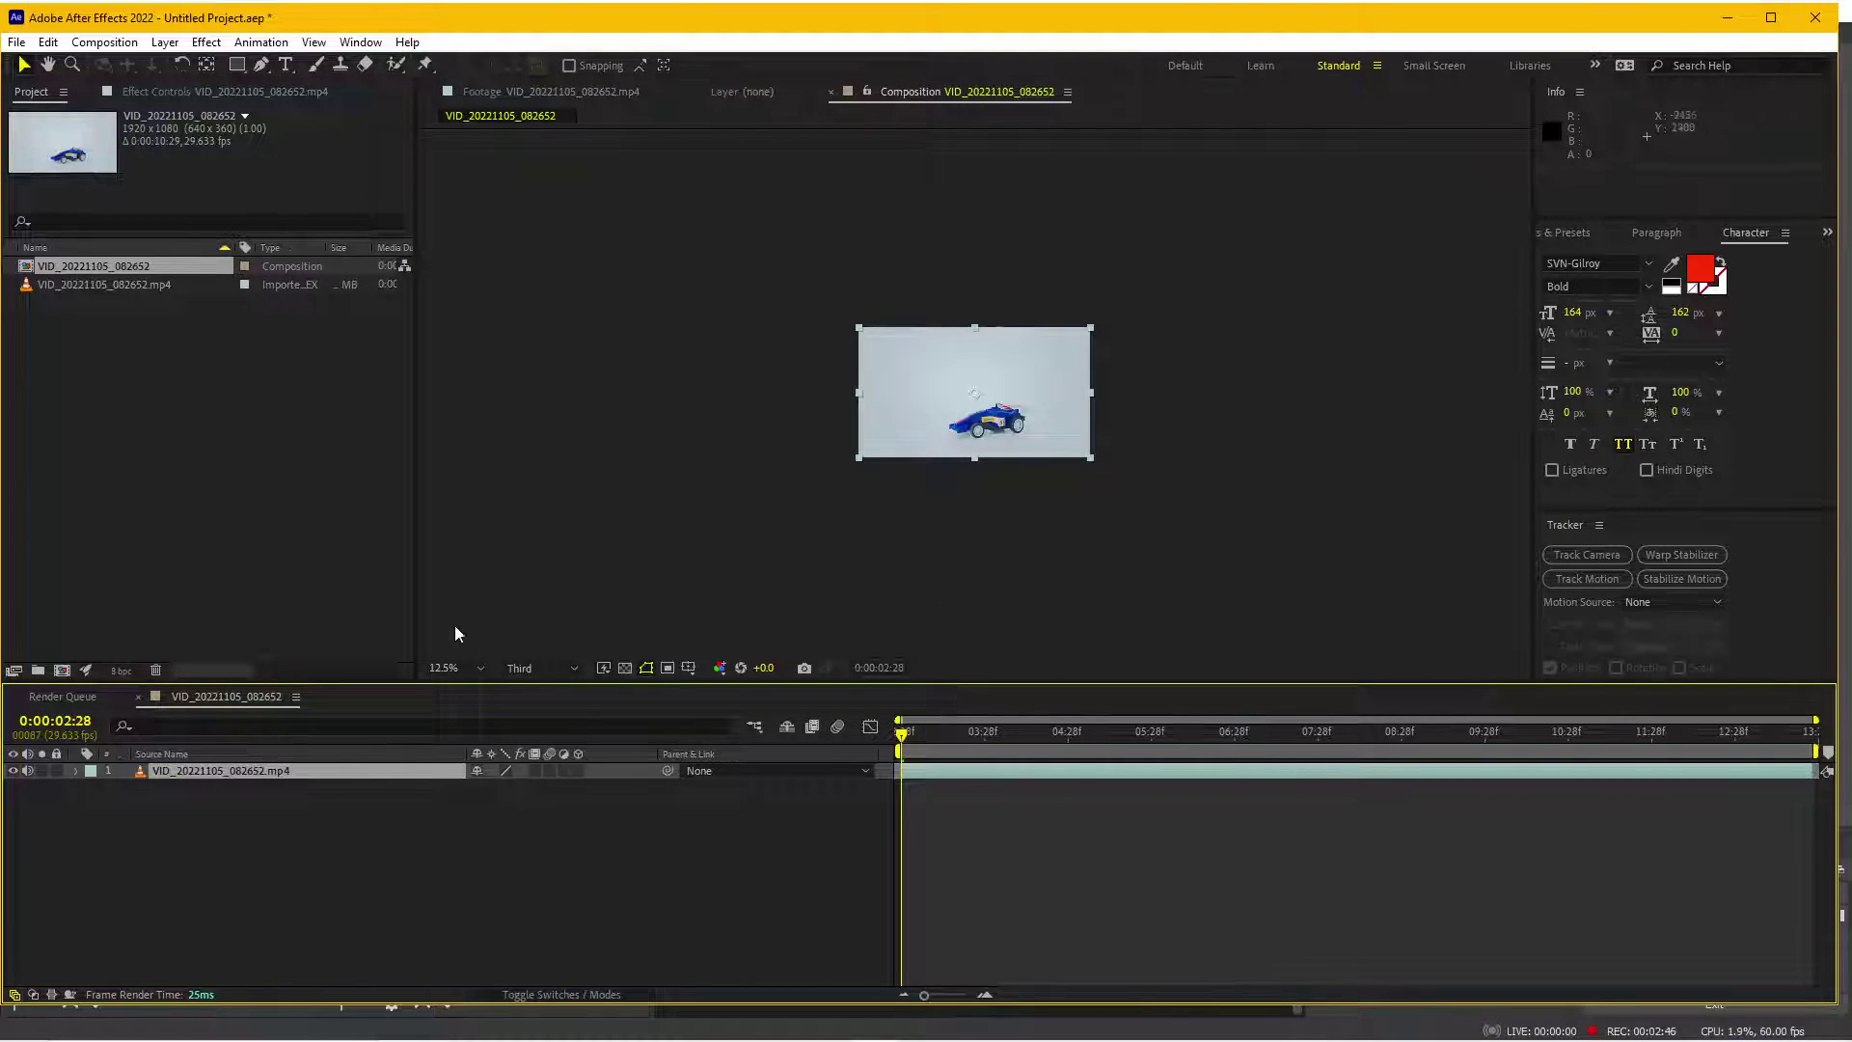
- Preview the composition and trim the layer's out point to 0:00:05:25 with Alt+]
{"action": "scroll", "coordinate": [768, 498], "scroll_direction": "up", "scroll_amount": 2}
{"action": "scroll", "coordinate": [768, 498], "scroll_direction": "up", "scroll_amount": 2}
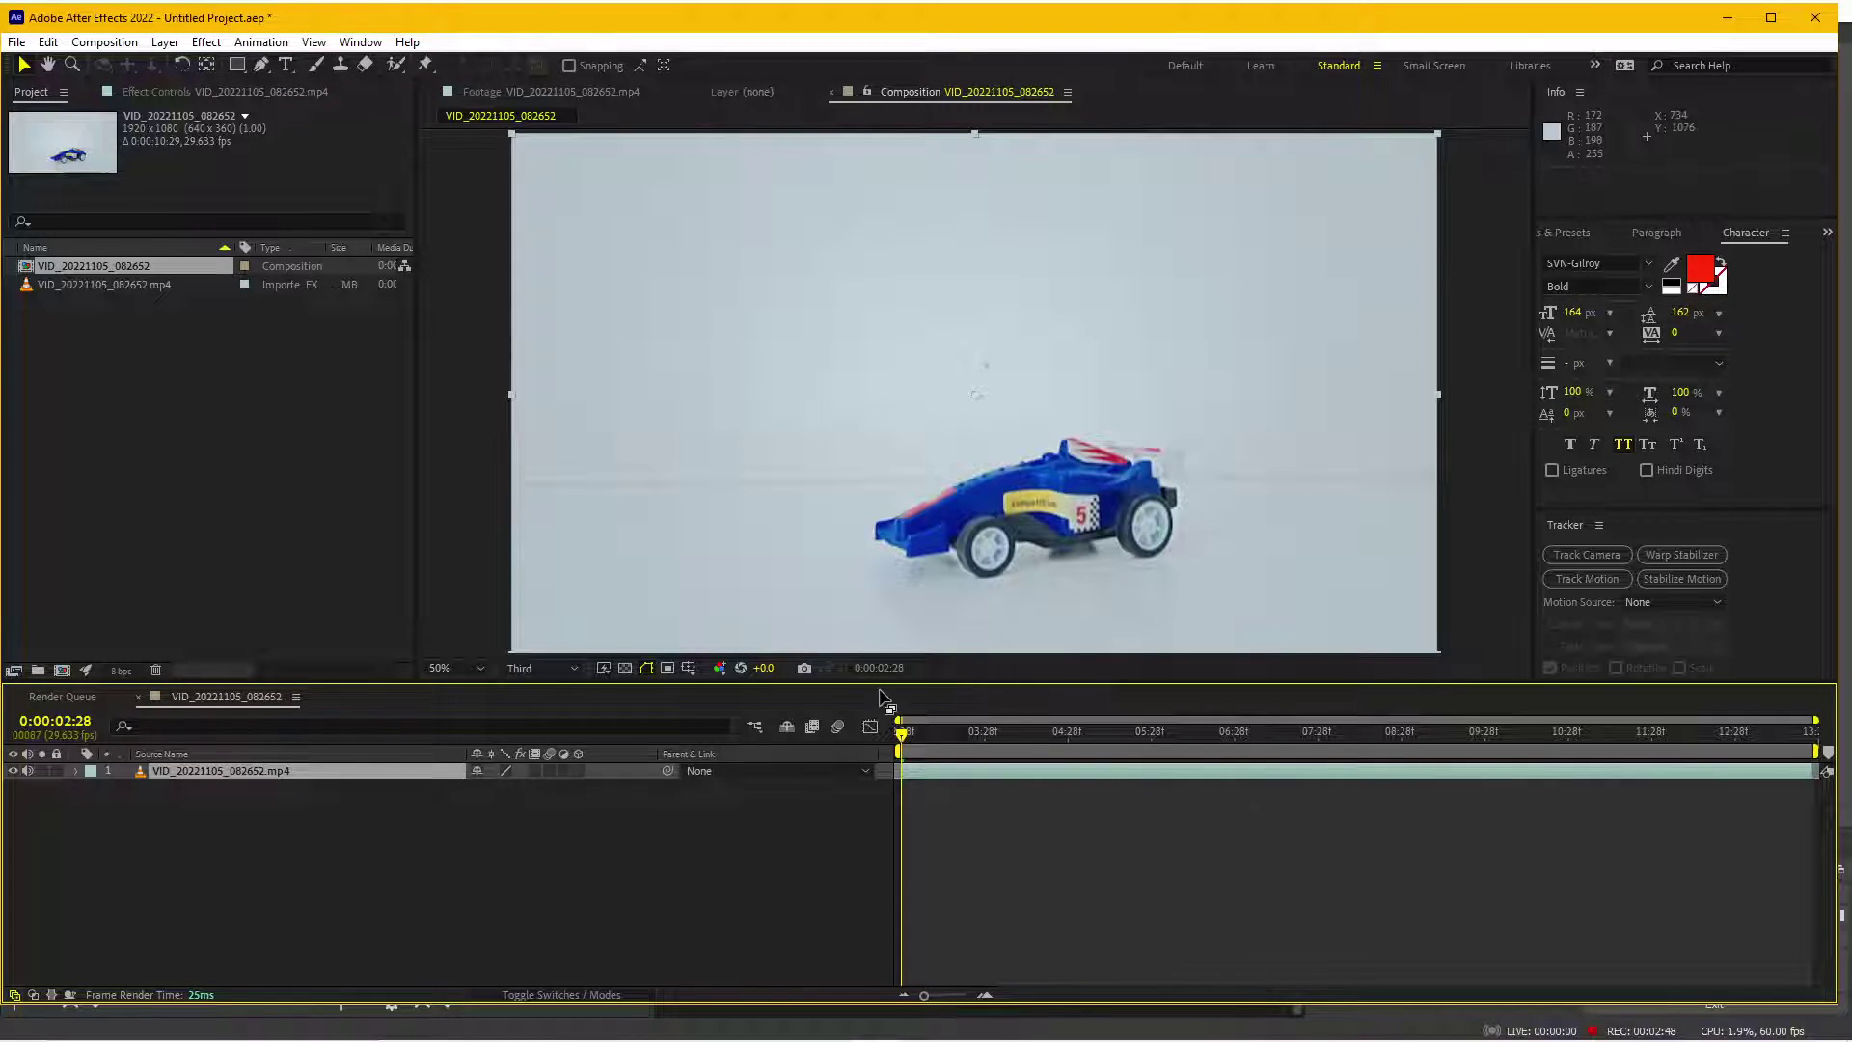
{"action": "left_click_drag", "start_coordinate": [882, 682], "coordinate": [885, 730]}
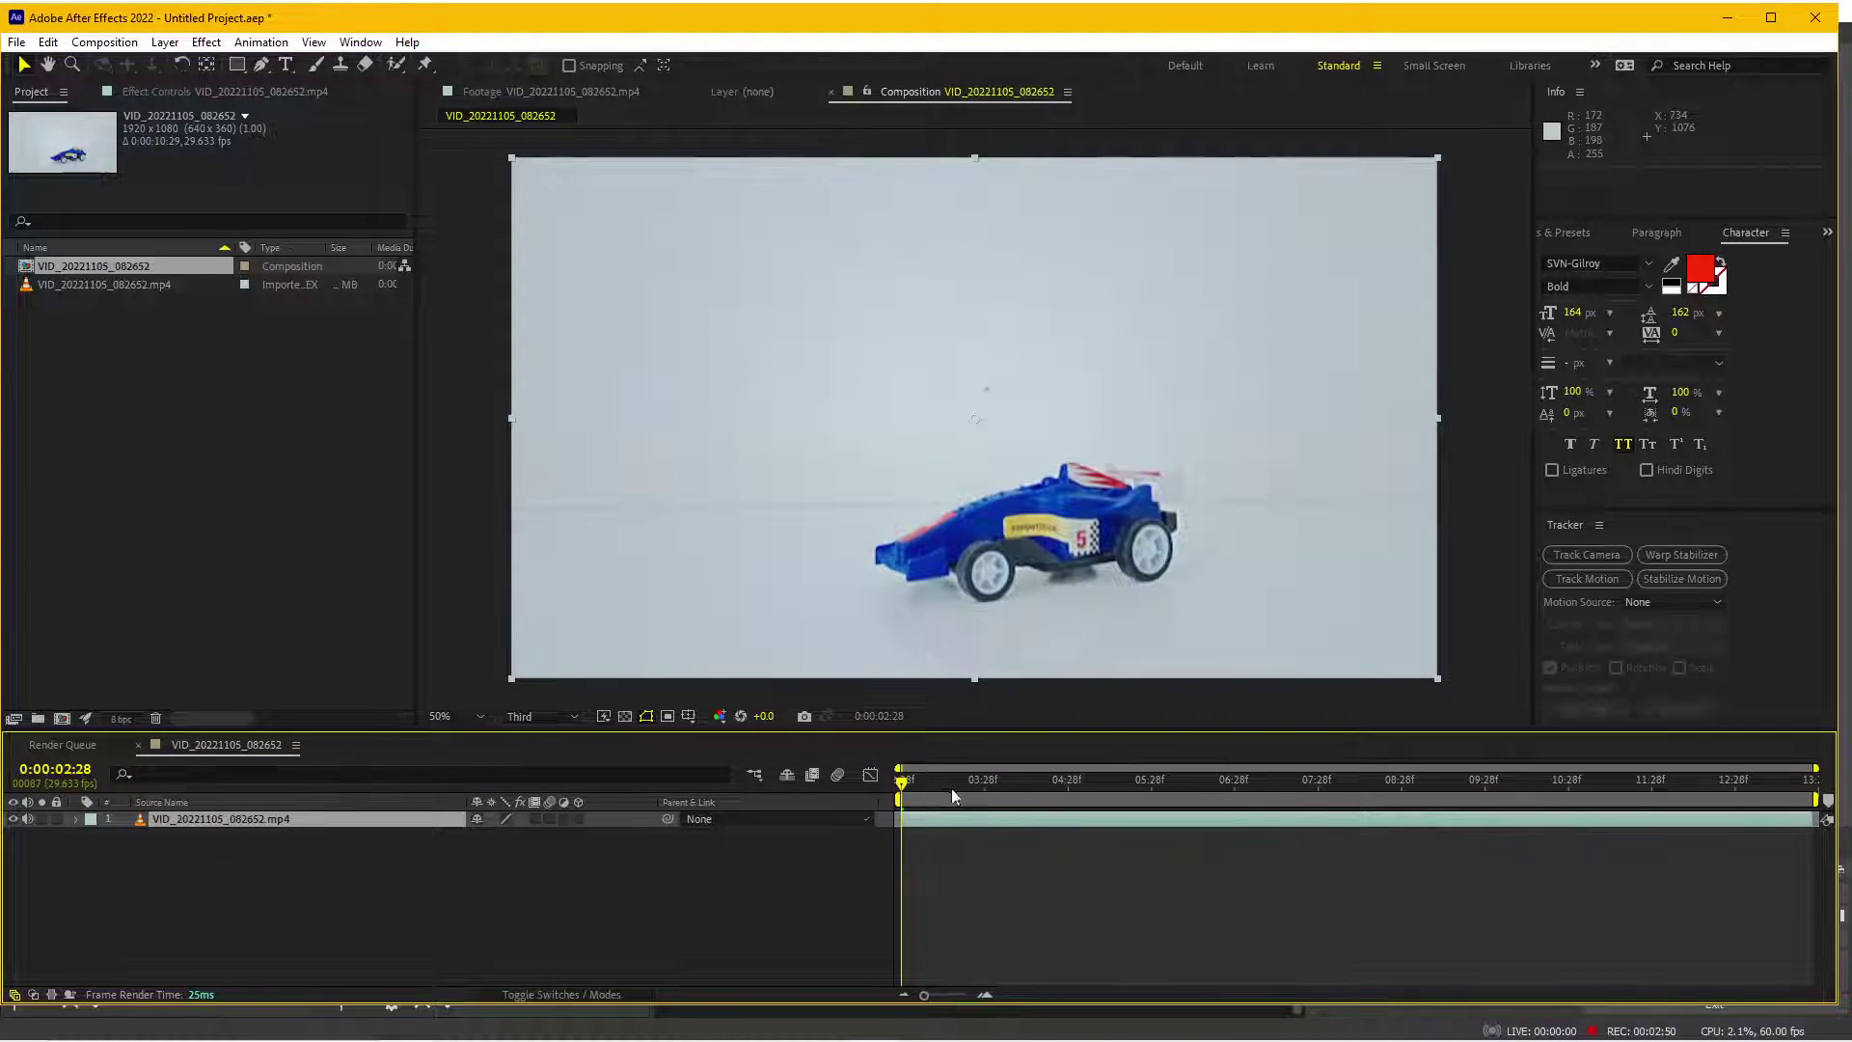
{"action": "key", "text": "space"}
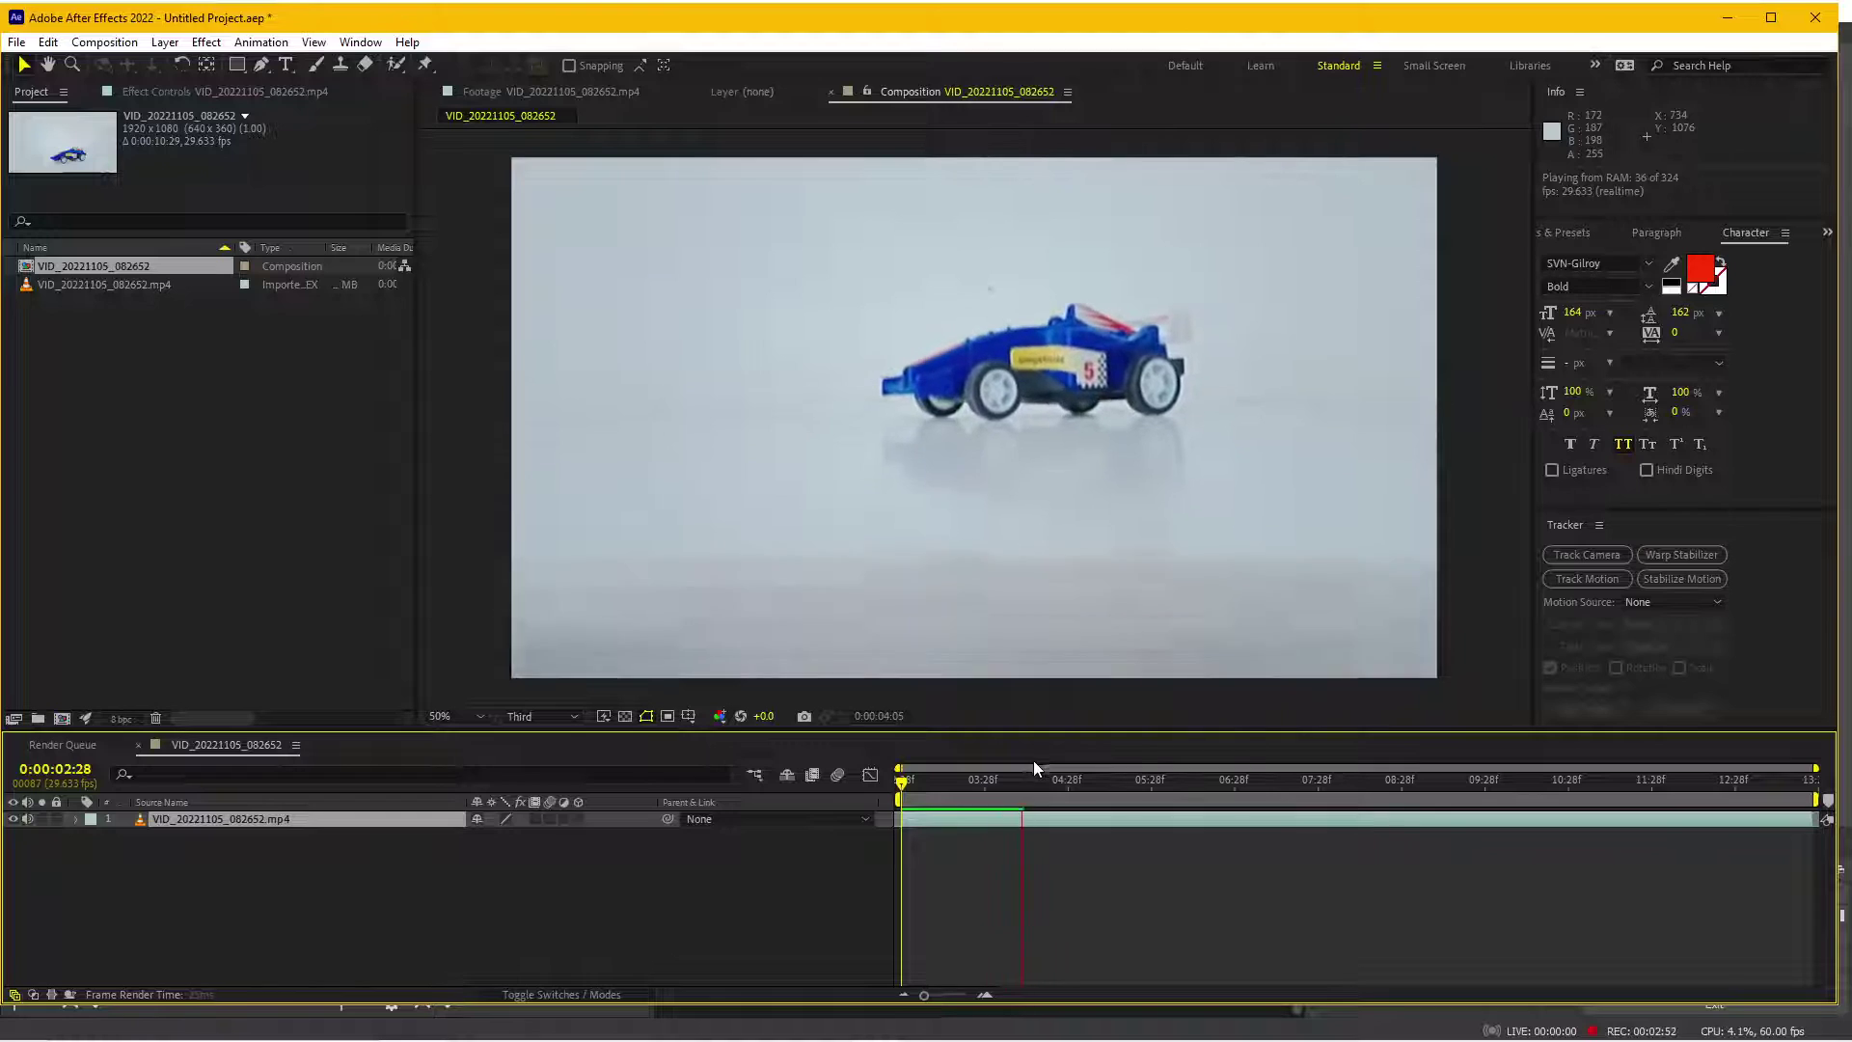
{"action": "left_click", "coordinate": [1288, 785]}
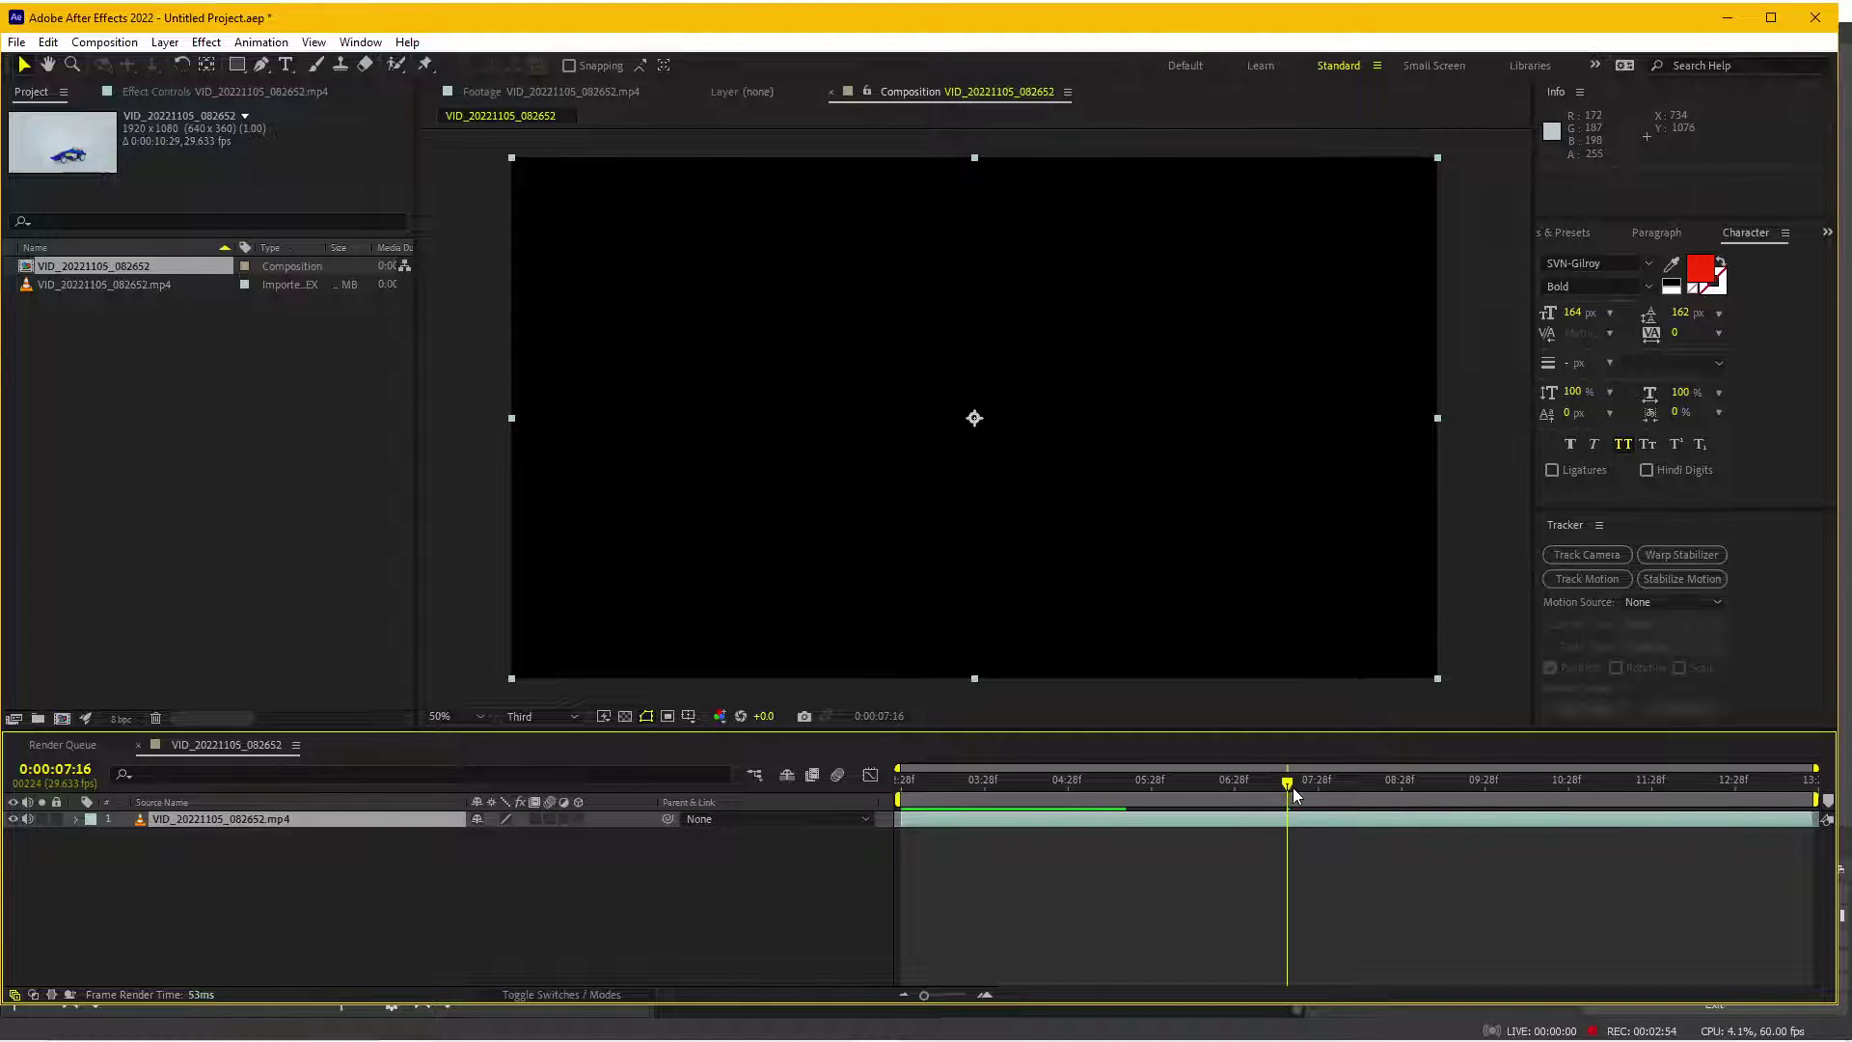
{"action": "left_click_drag", "start_coordinate": [1293, 787], "coordinate": [1482, 785]}
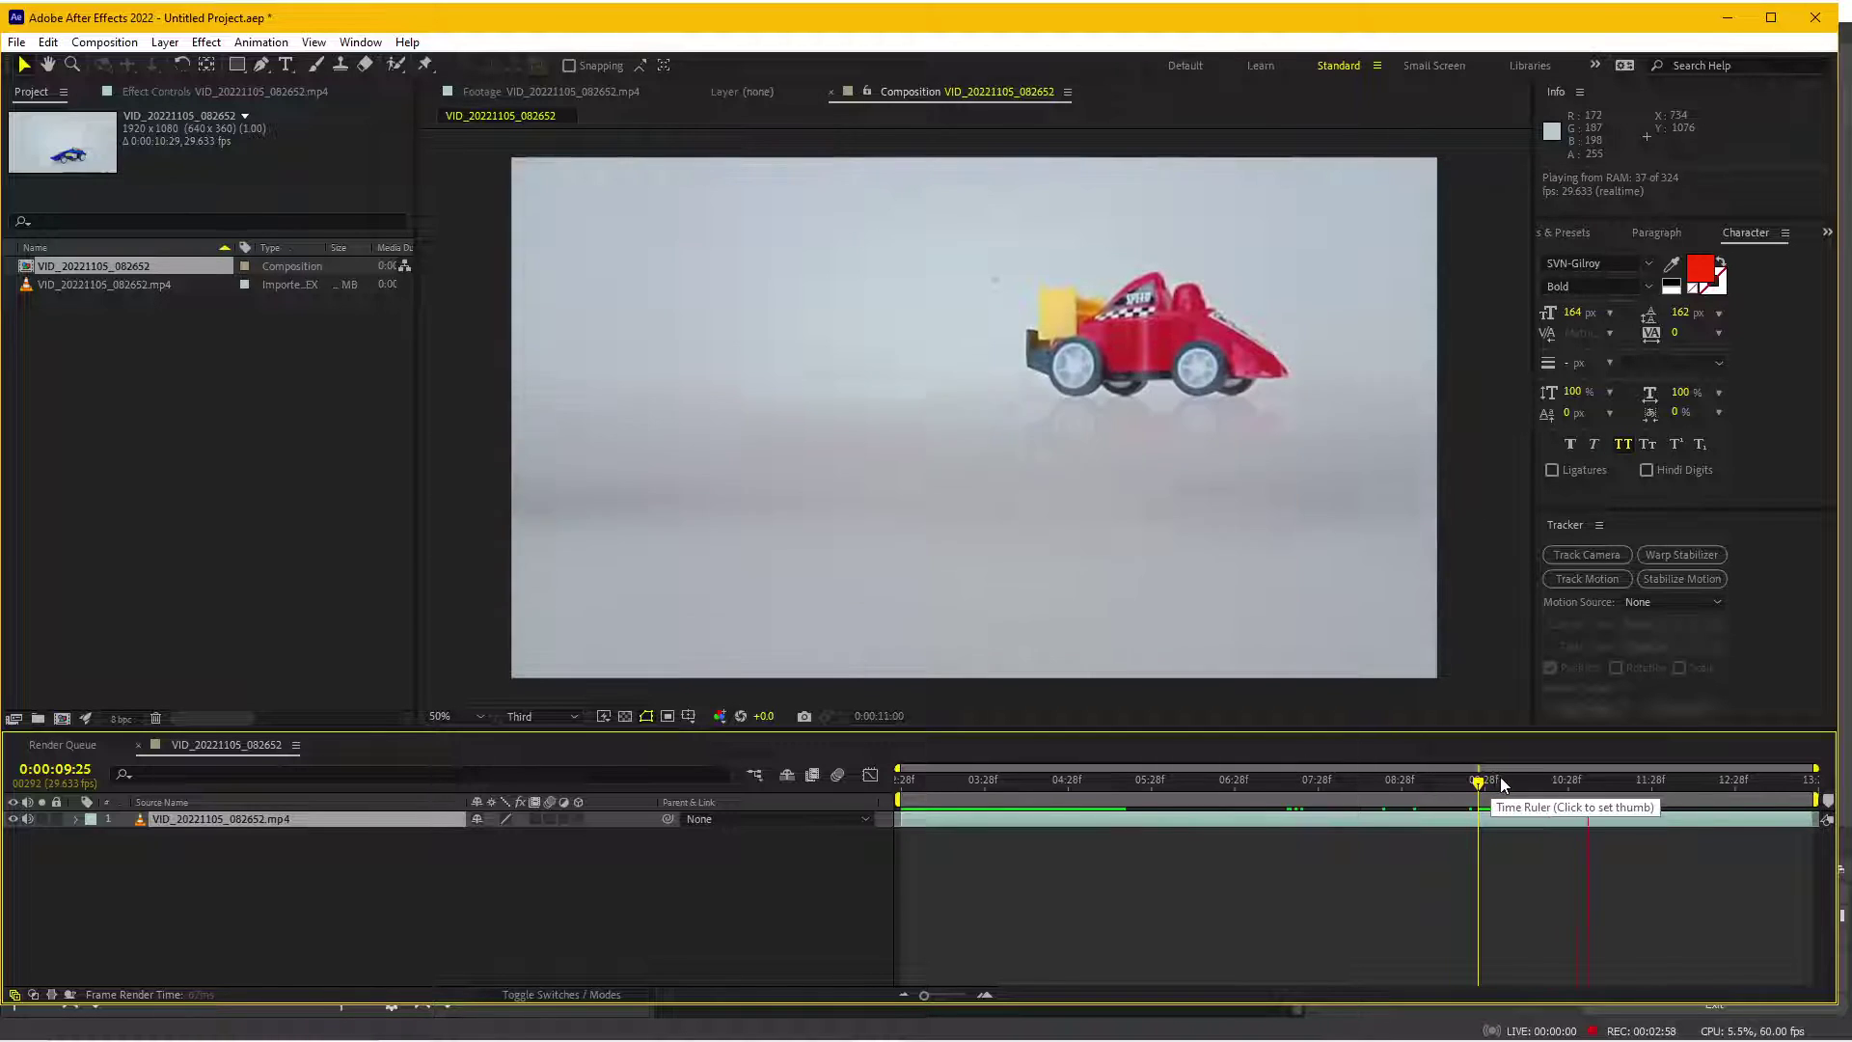
{"action": "left_click", "coordinate": [1256, 783]}
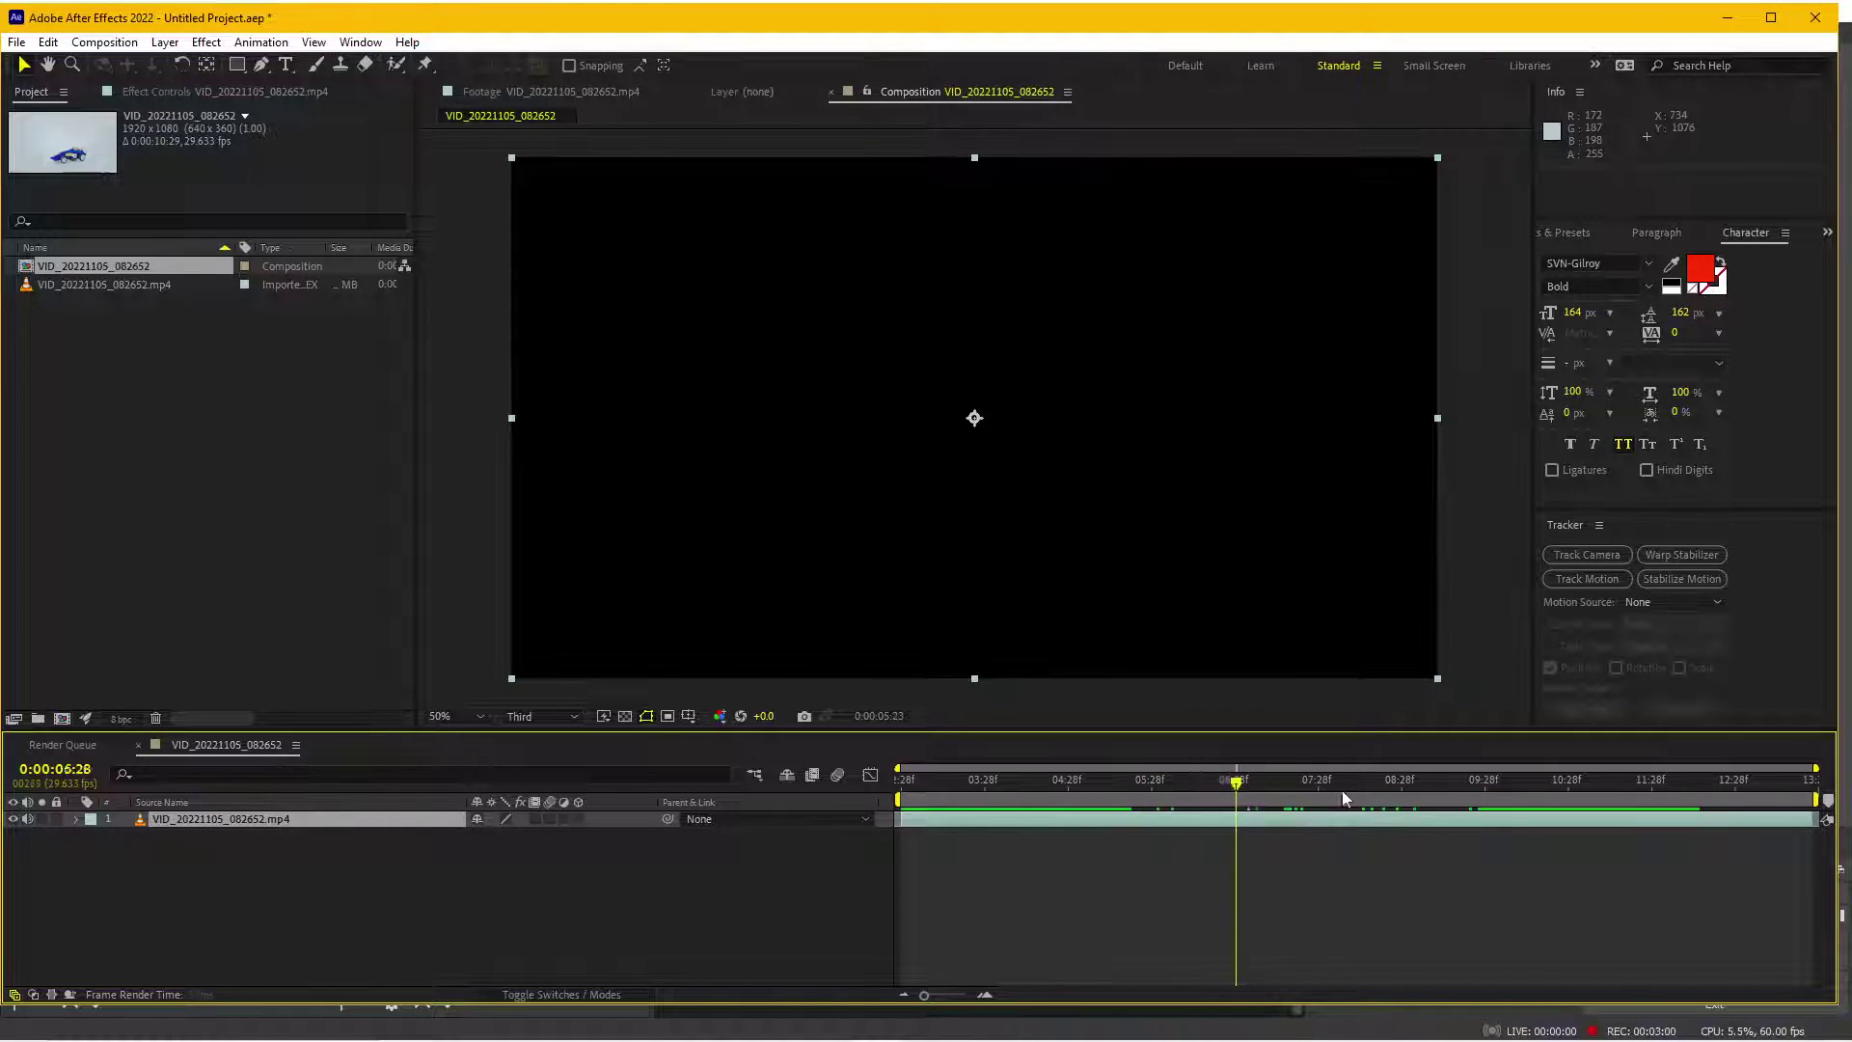
{"action": "left_click_drag", "start_coordinate": [1044, 783], "coordinate": [1204, 784]}
{"action": "left_click_drag", "start_coordinate": [1496, 794], "coordinate": [837, 784]}
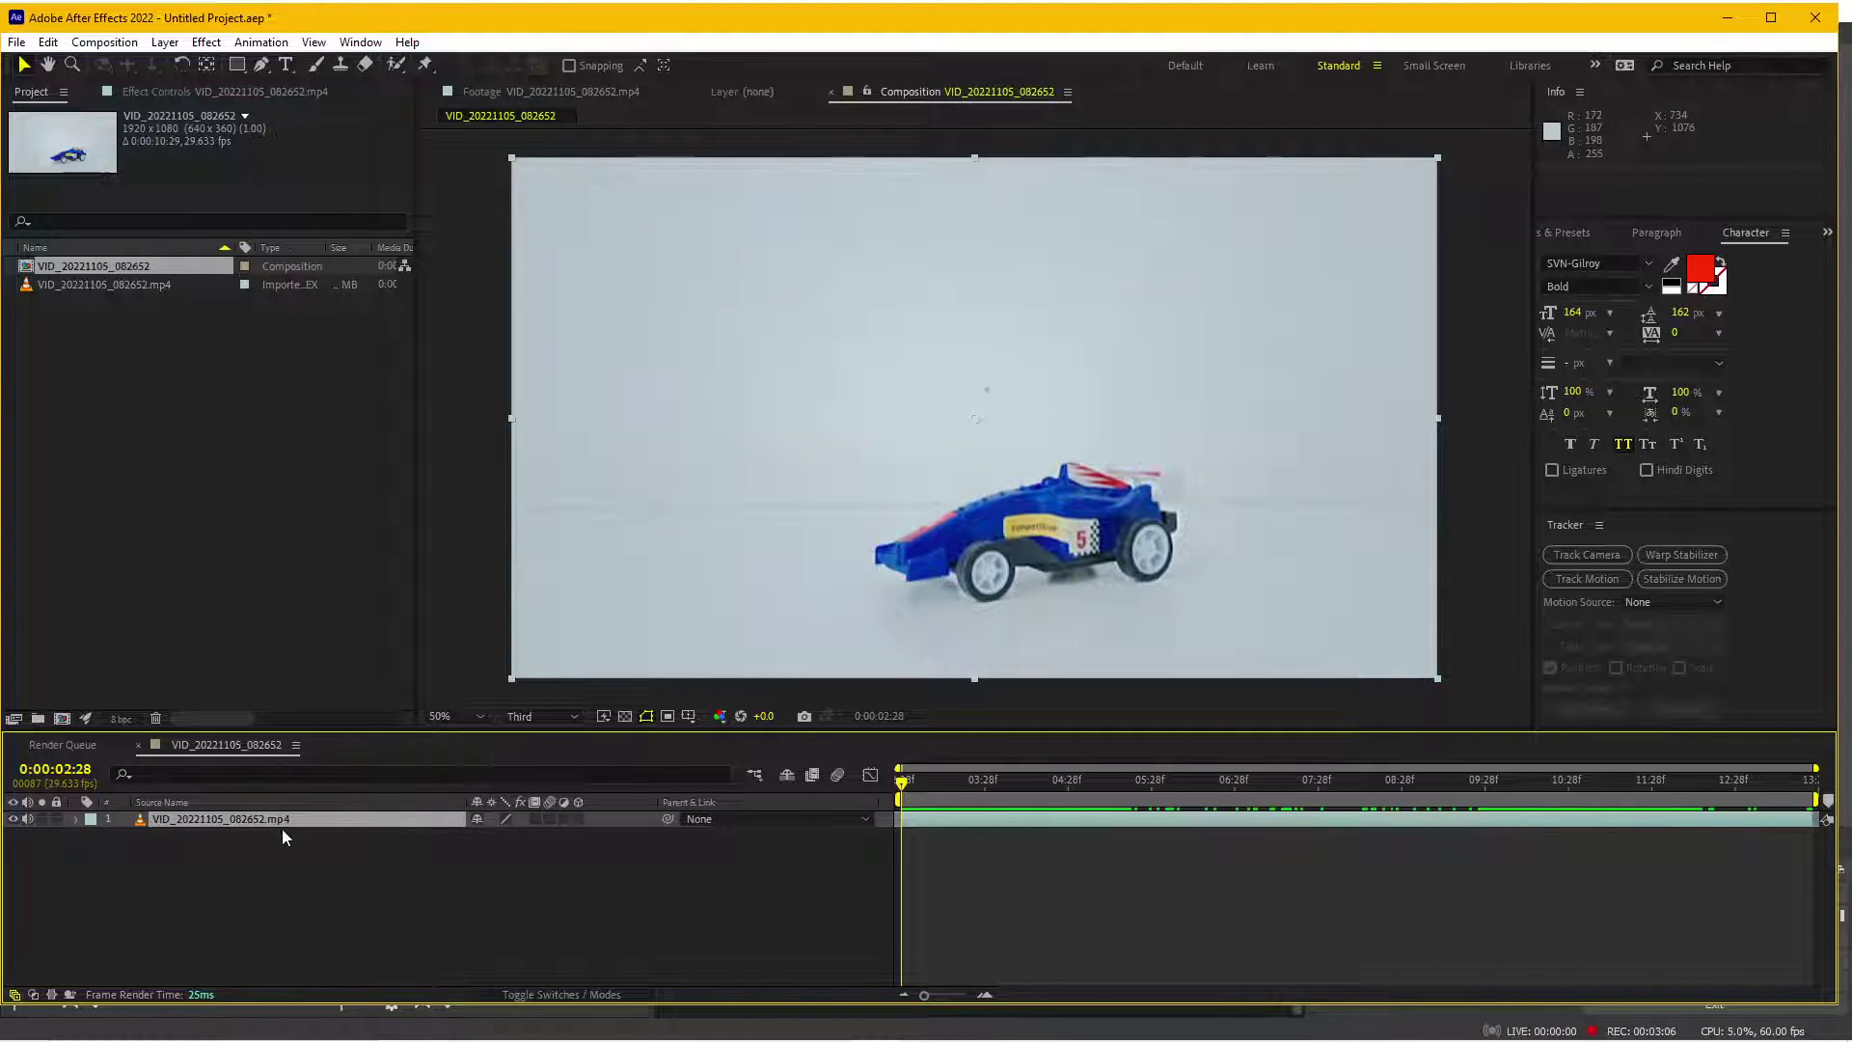
{"action": "left_click_drag", "start_coordinate": [930, 784], "coordinate": [1112, 813]}
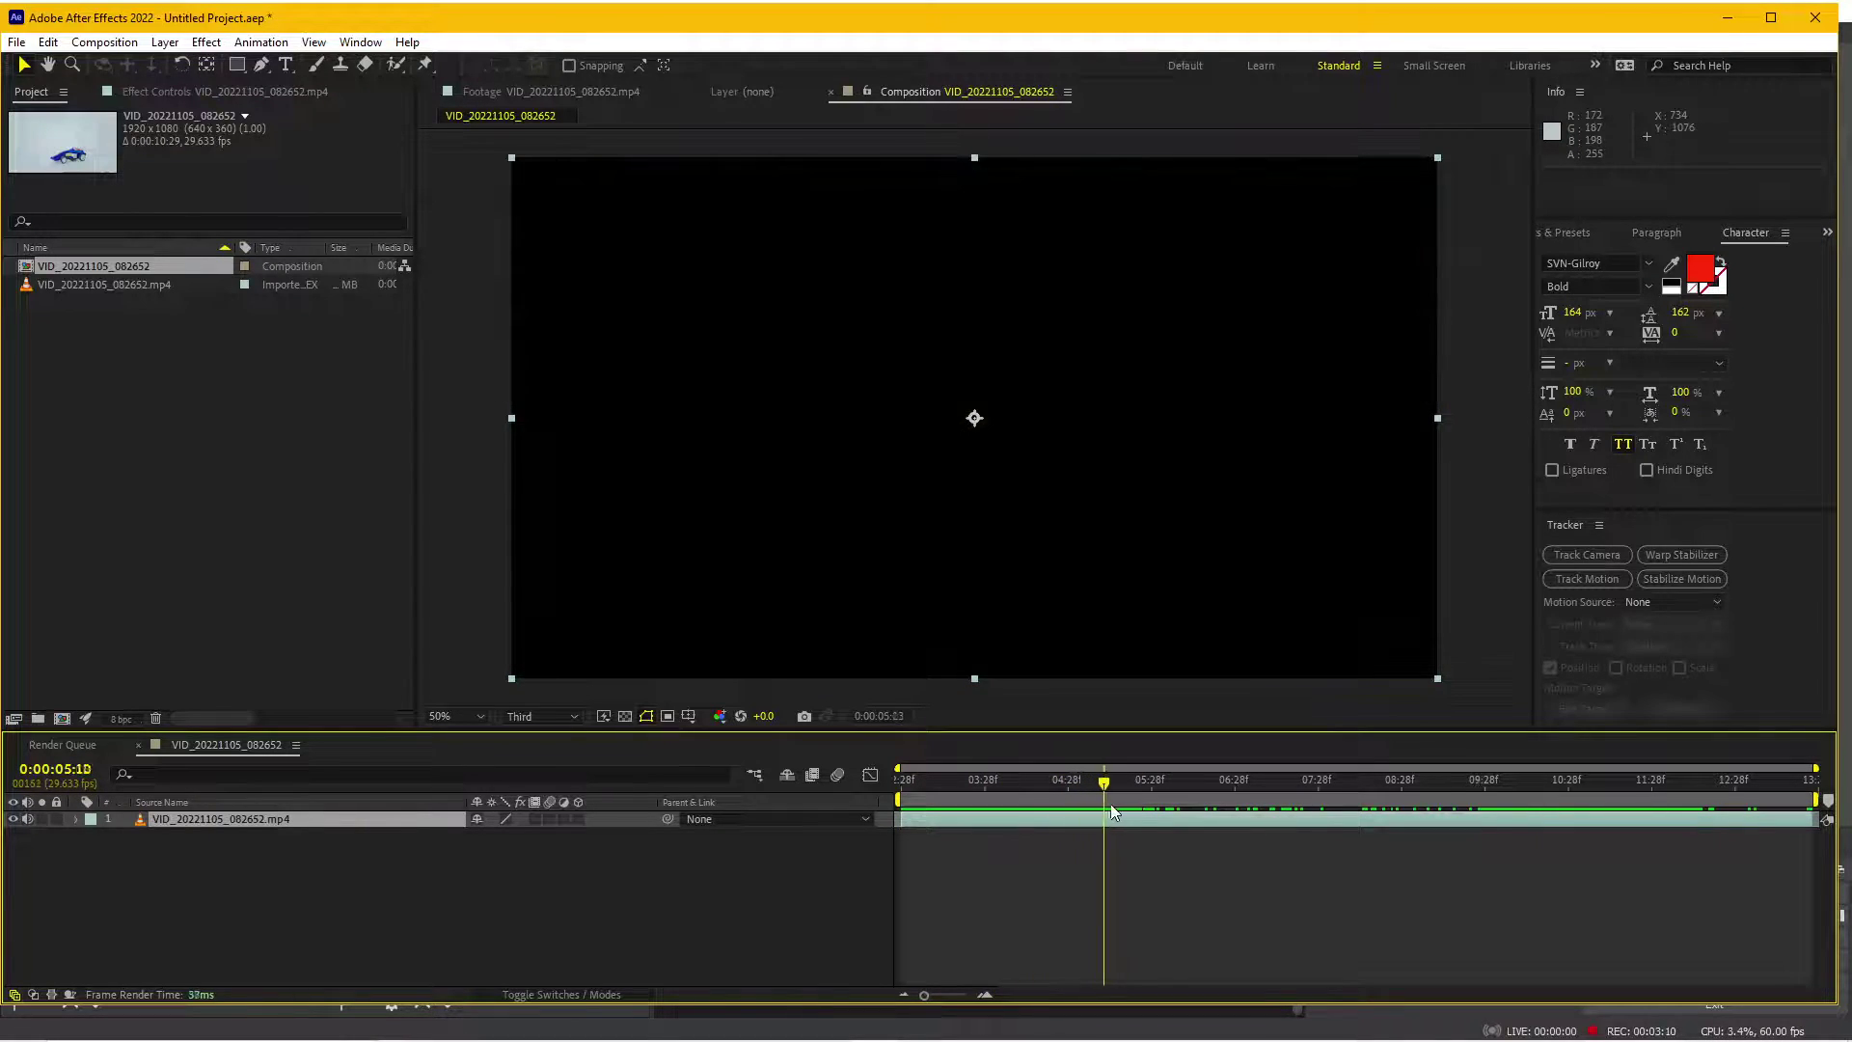
{"action": "key", "text": "alt+bracketright"}
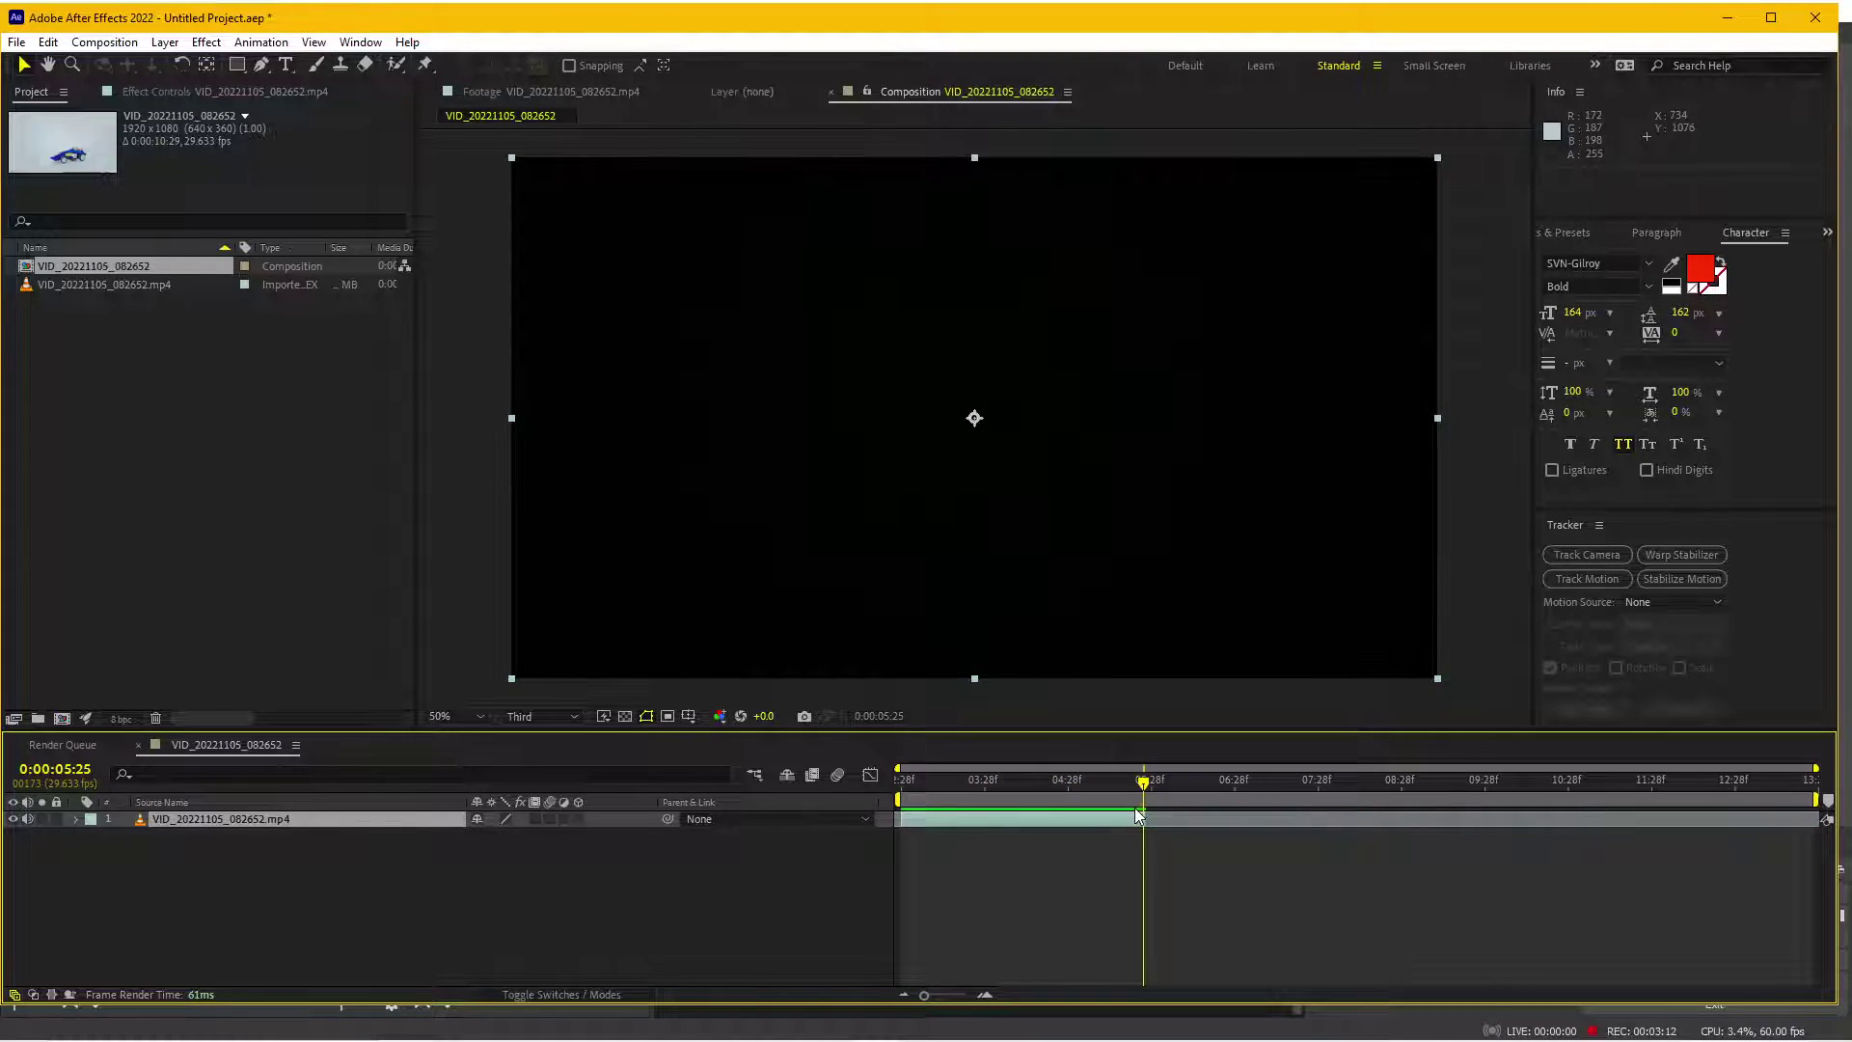
- Rename the clip layer BLUE CAR, duplicate it with Ctrl+D, and name the copy RED CAR
{"action": "key", "text": "Return"}
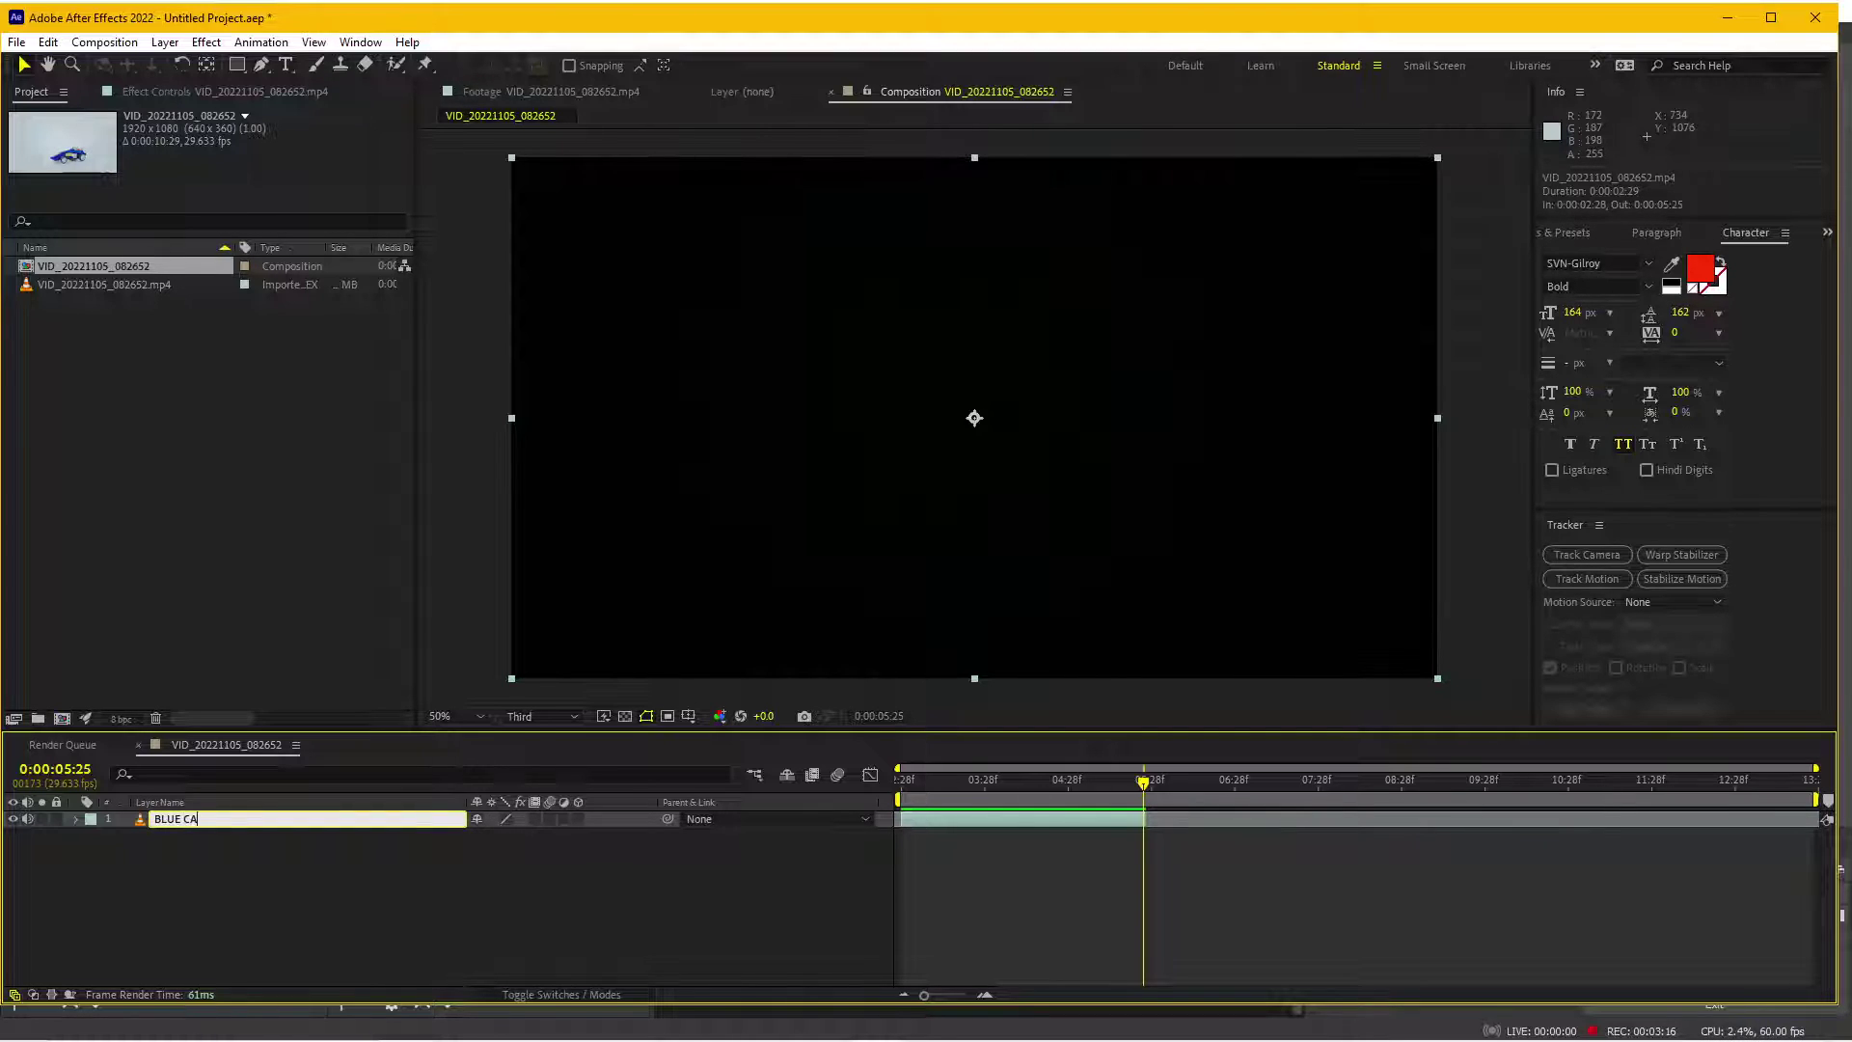
{"action": "key", "text": "Return"}
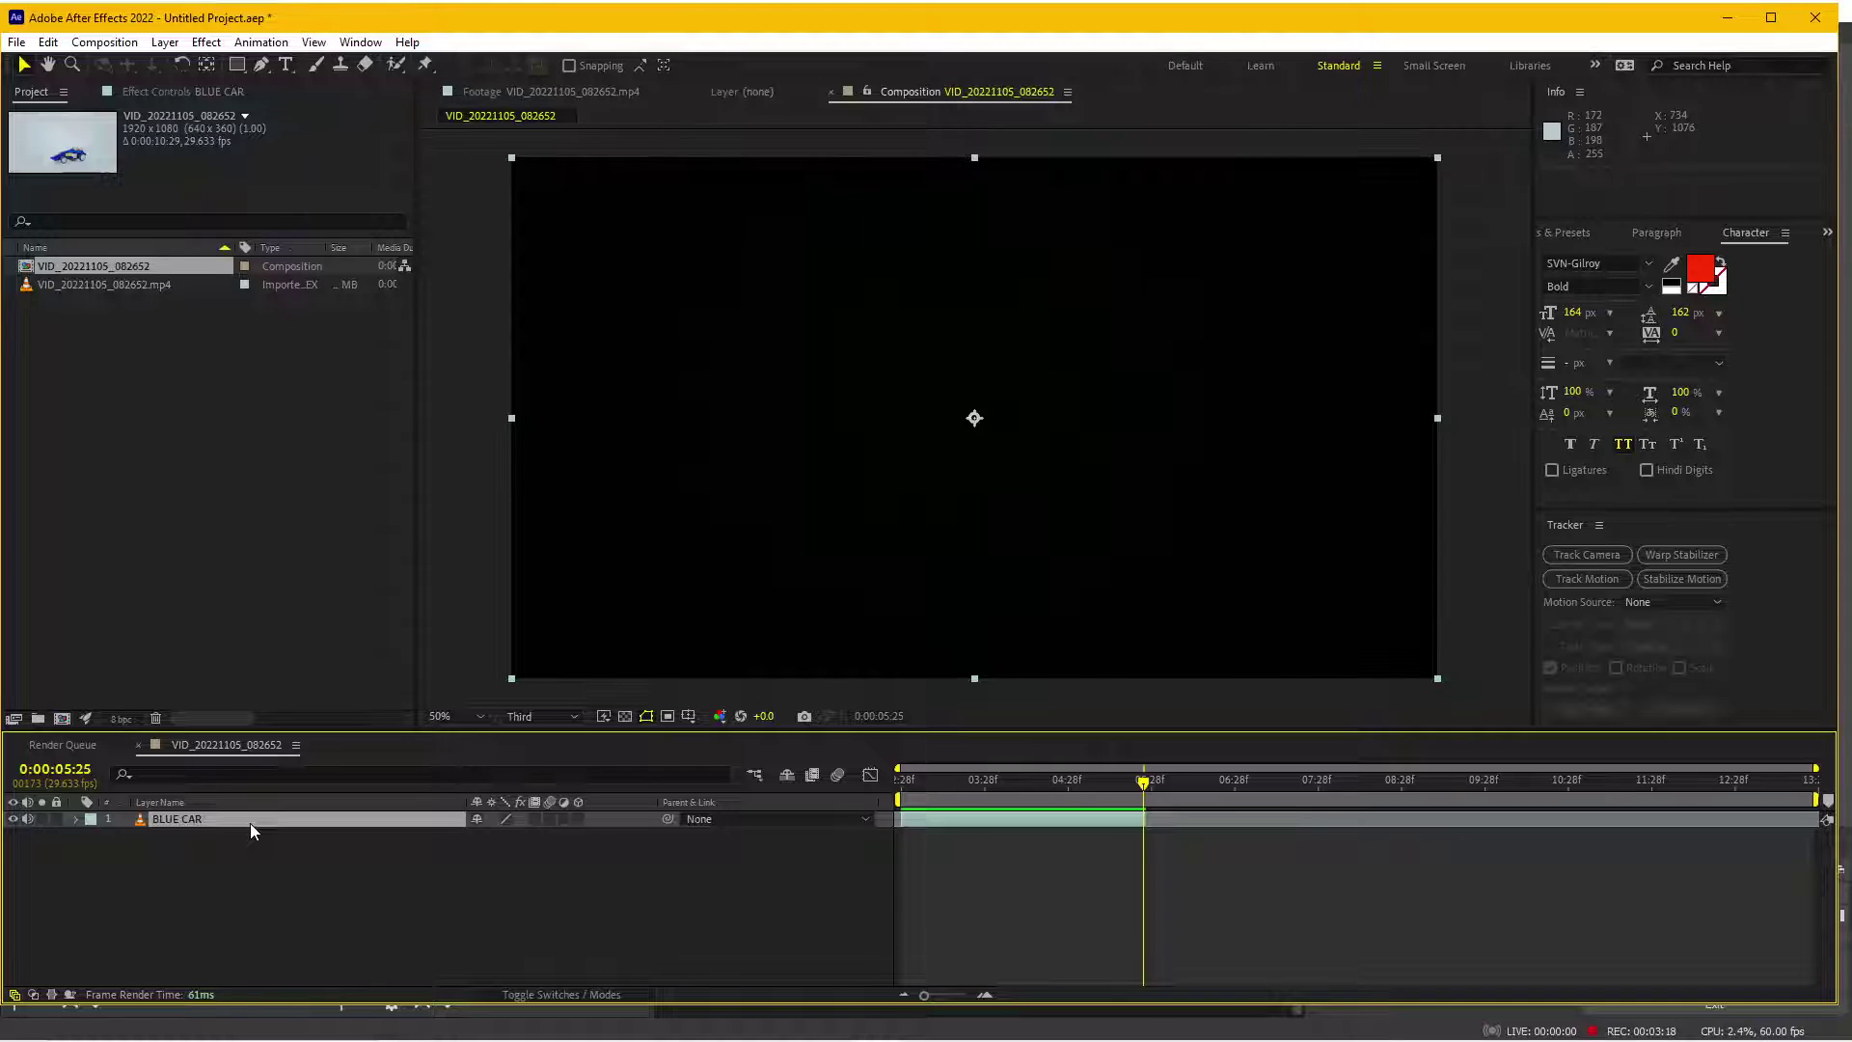
{"action": "key", "text": "ctrl+d"}
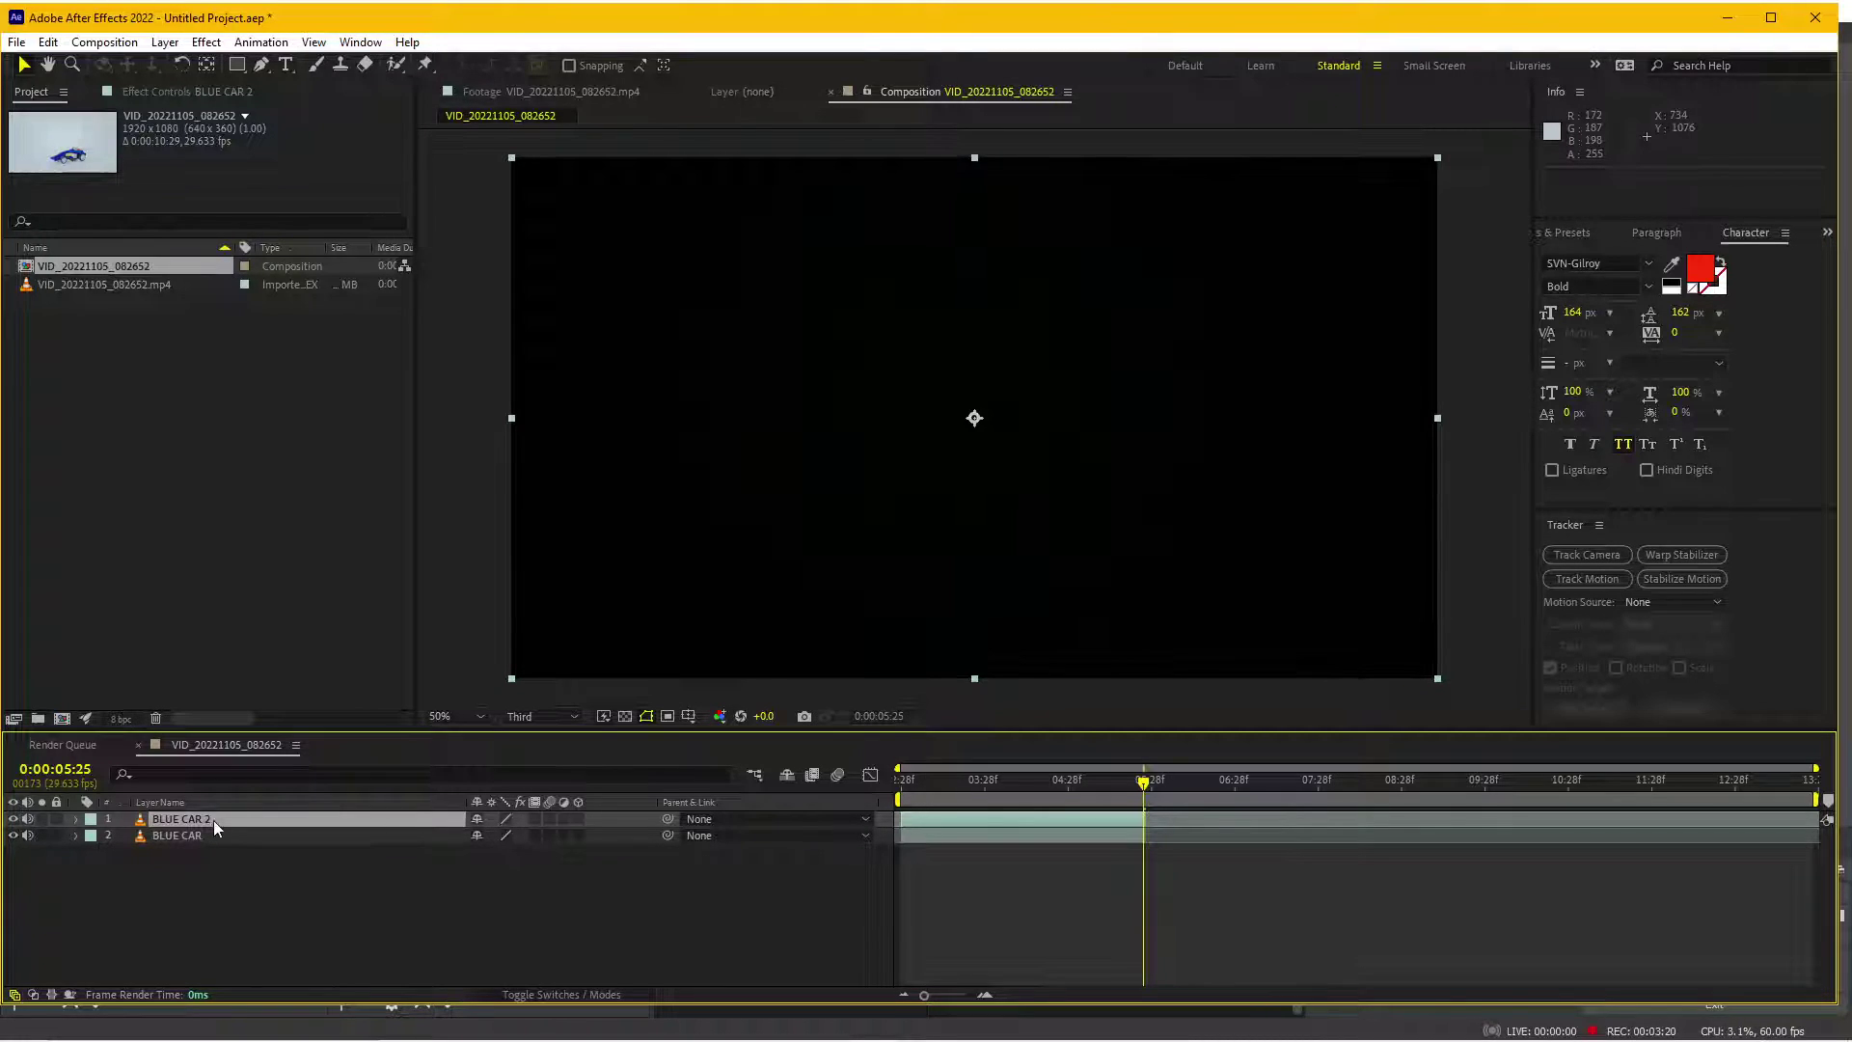
{"action": "key", "text": "Return"}
{"action": "type", "text": "Re"}
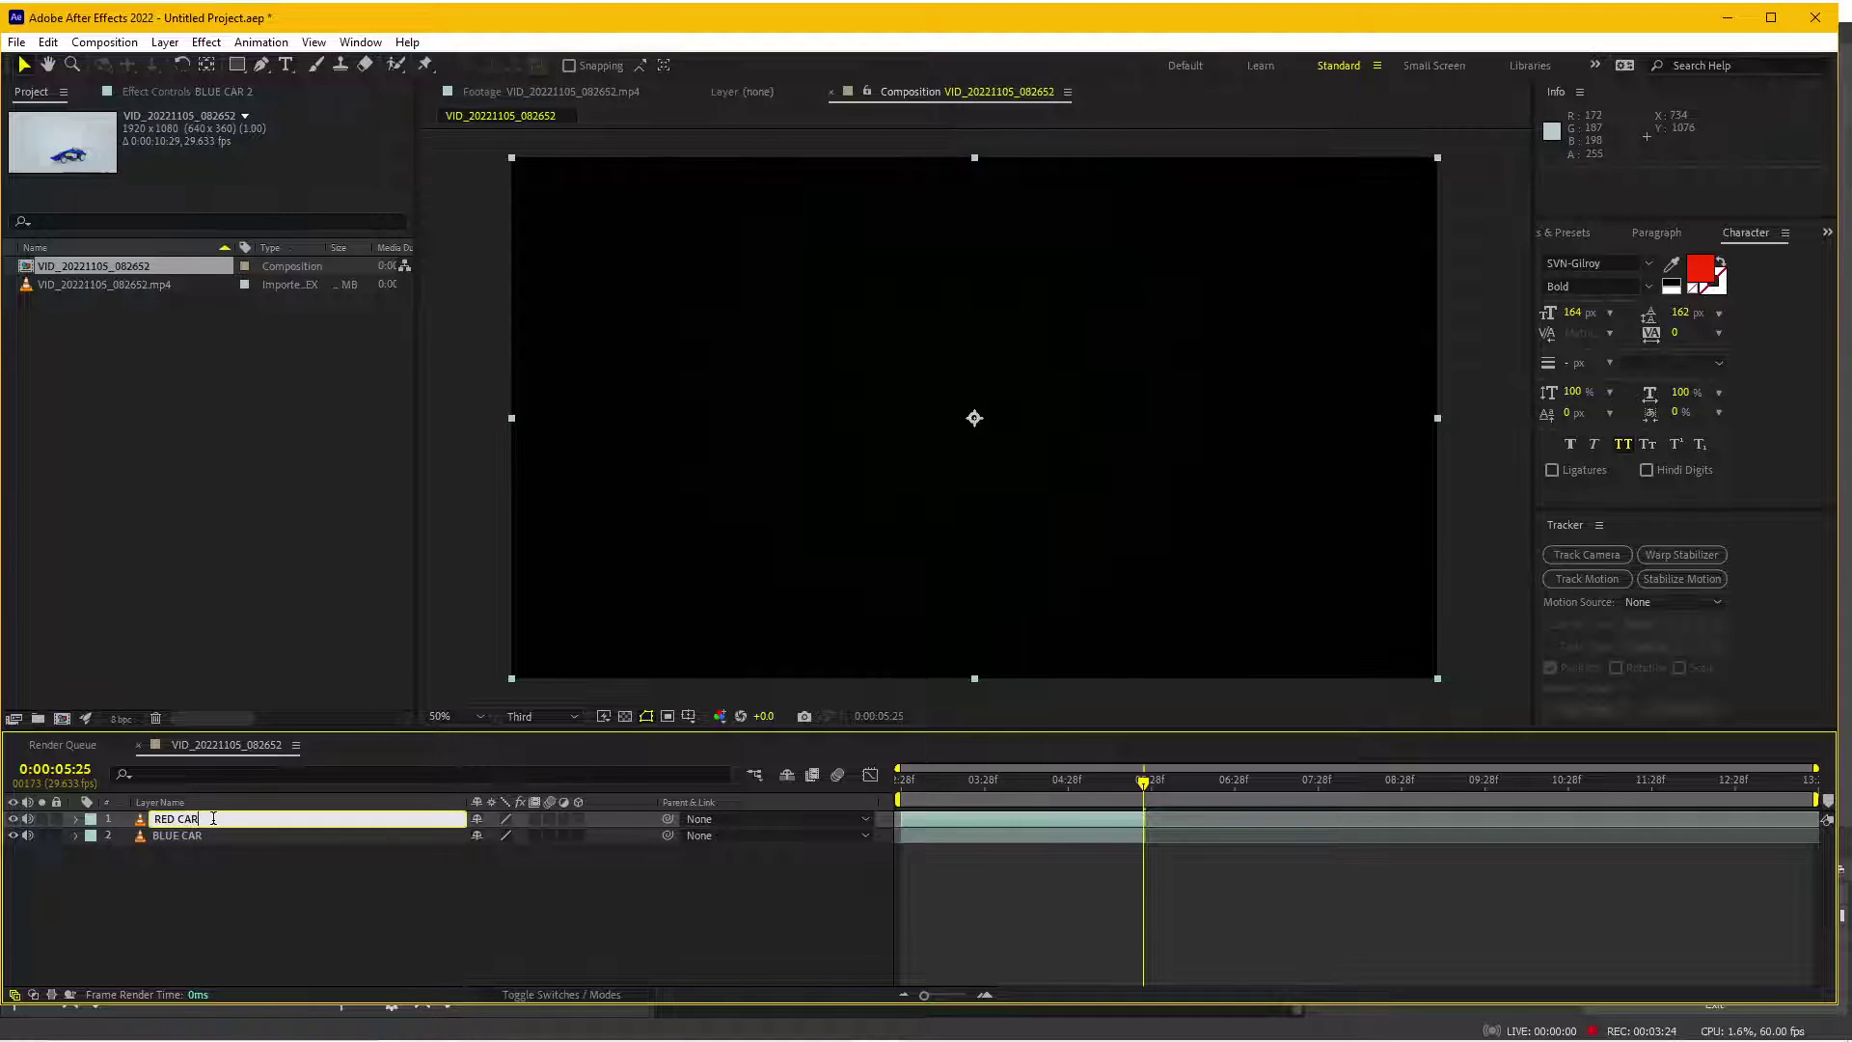
{"action": "key", "text": "Return"}
- Extend RED CAR to the timeline end and trim its in point where the red car appears
{"action": "left_click_drag", "start_coordinate": [1156, 815], "coordinate": [1627, 832]}
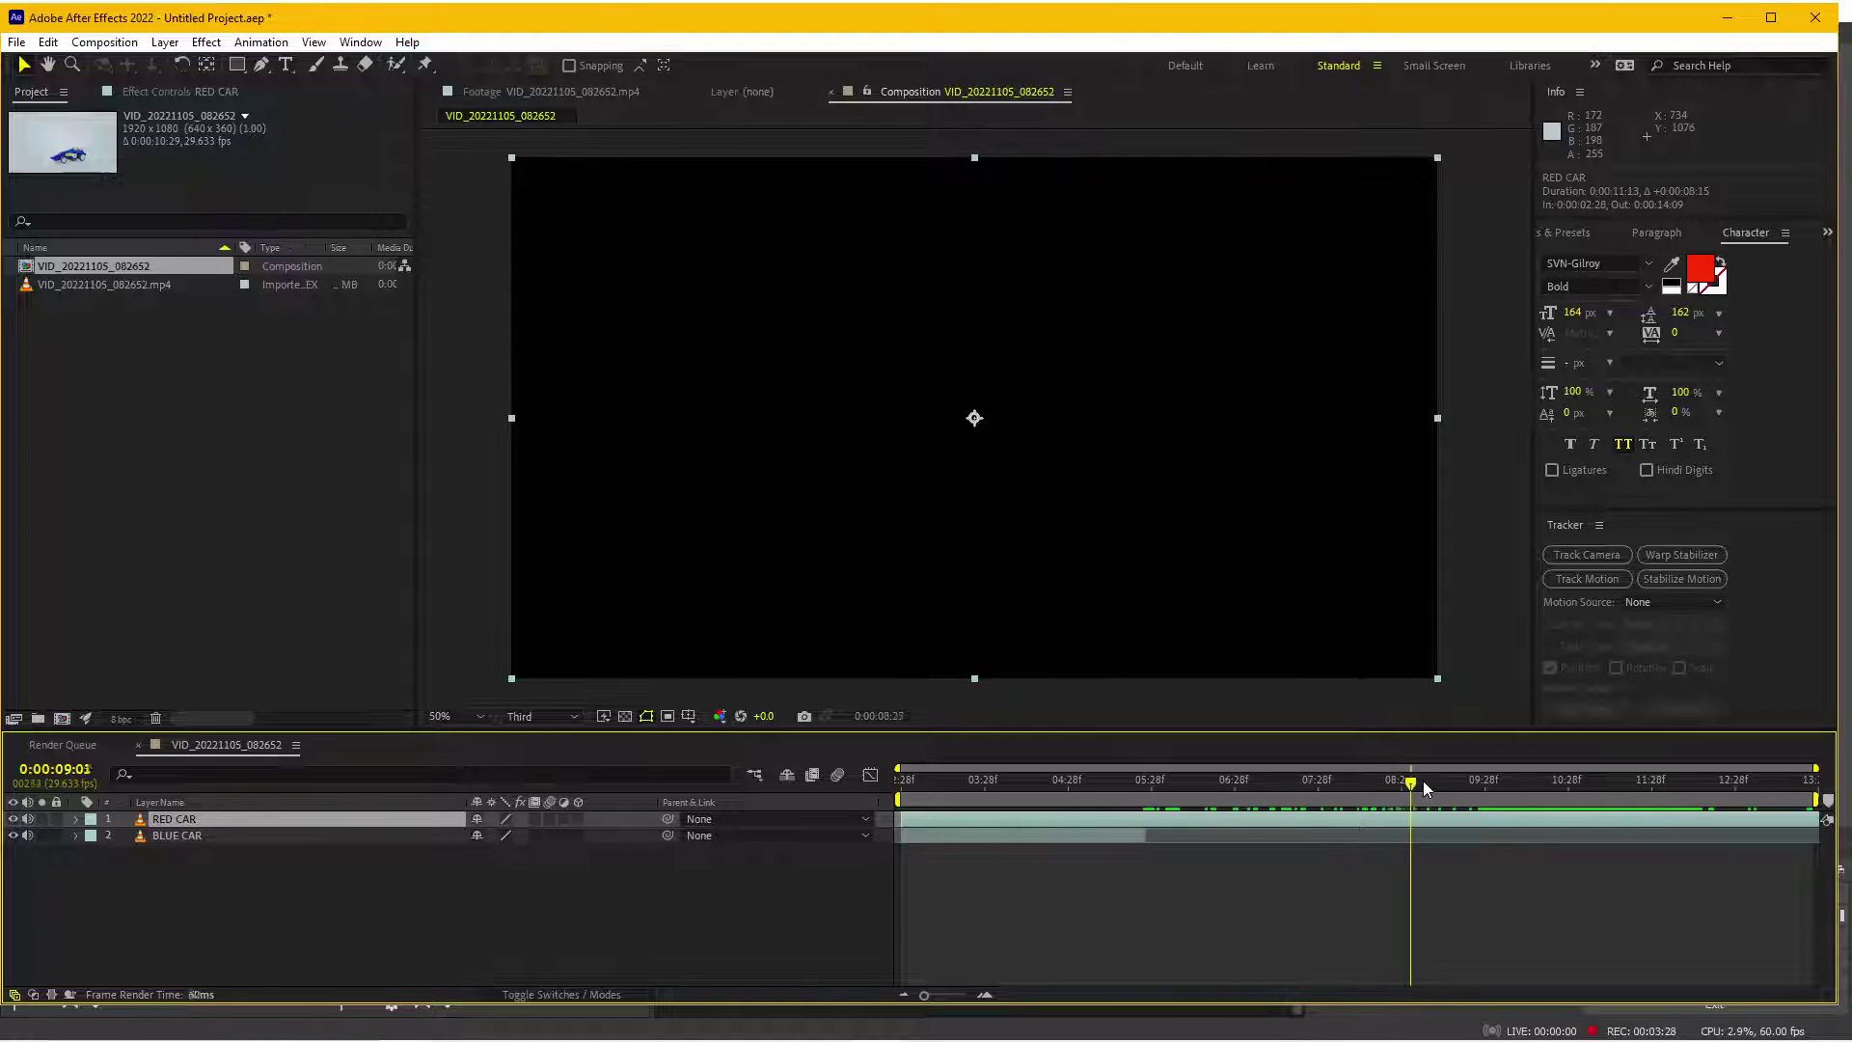
{"action": "left_click_drag", "start_coordinate": [1560, 778], "coordinate": [1537, 781]}
{"action": "key", "text": "alt+bracketleft"}
{"action": "mouse_move", "coordinate": [1539, 783]}
{"action": "left_mouse_down"}
{"action": "mouse_move", "coordinate": [1639, 789]}
{"action": "mouse_move", "coordinate": [908, 800]}
{"action": "mouse_move", "coordinate": [1295, 805]}
{"action": "left_mouse_up"}
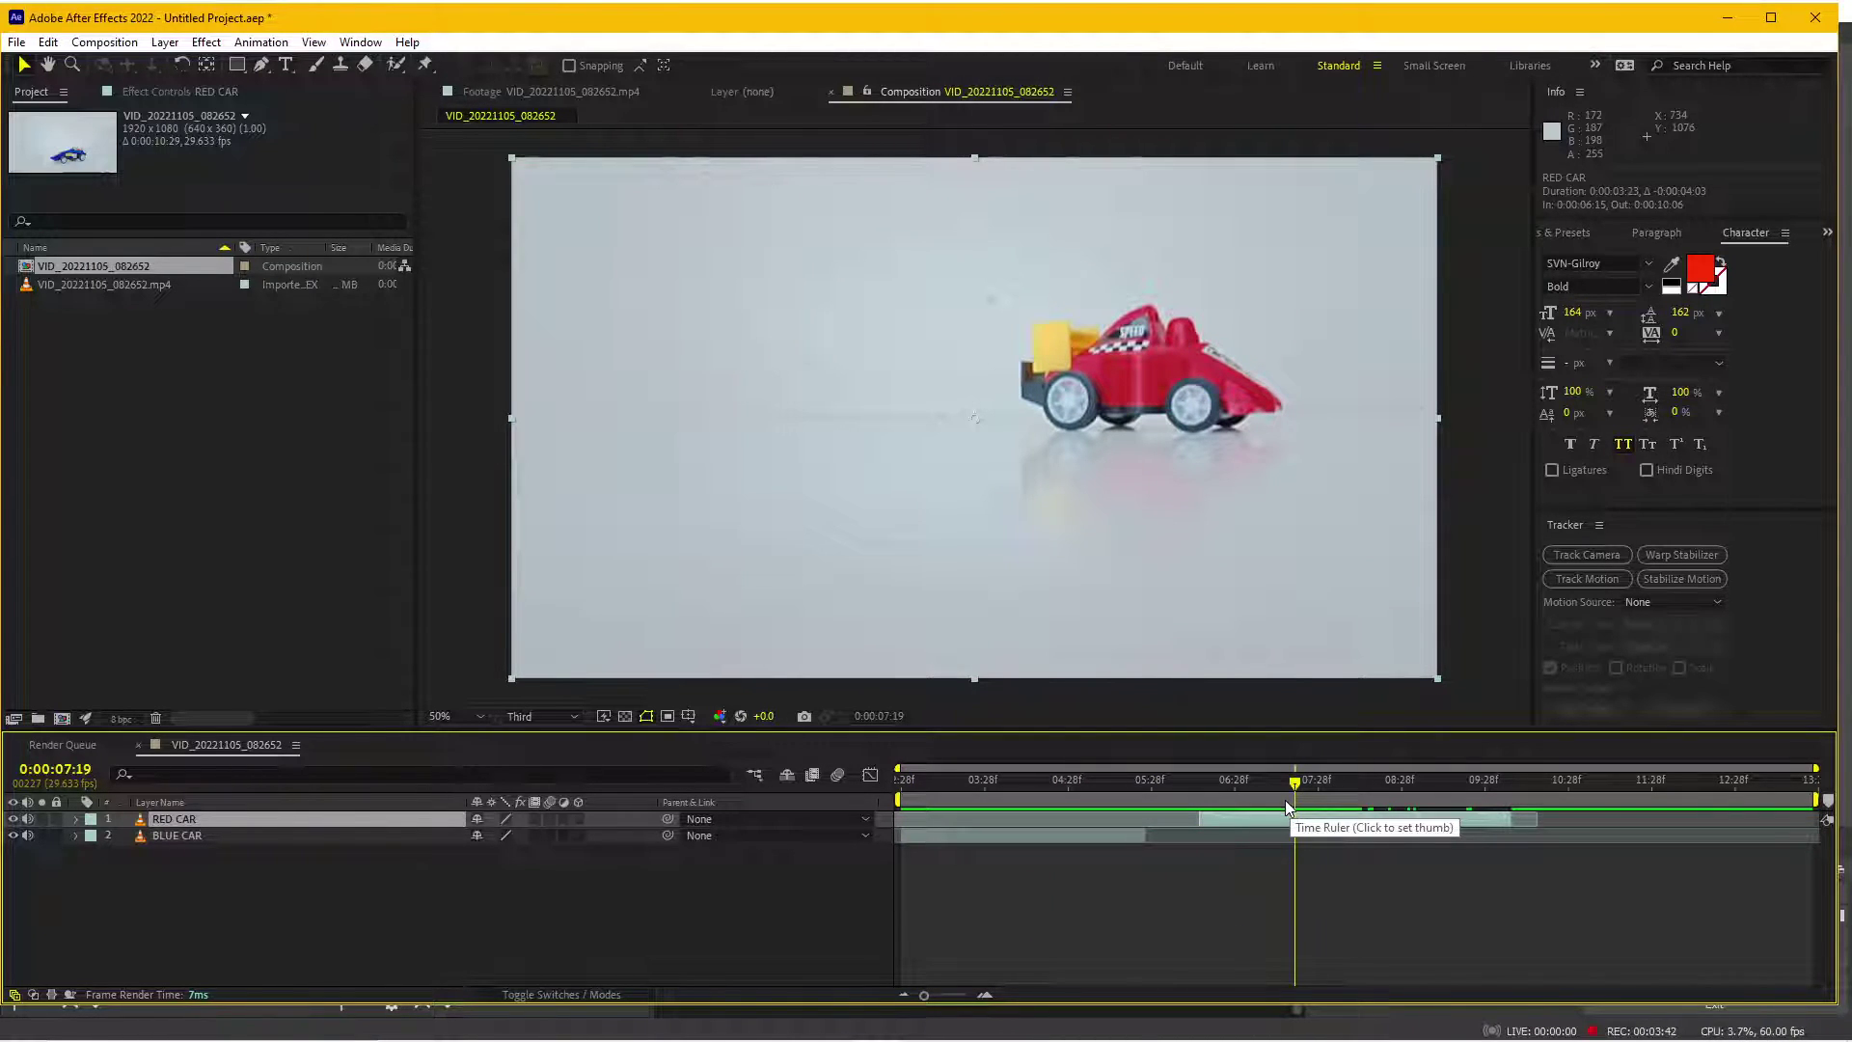
{"action": "left_click", "coordinate": [1225, 796]}
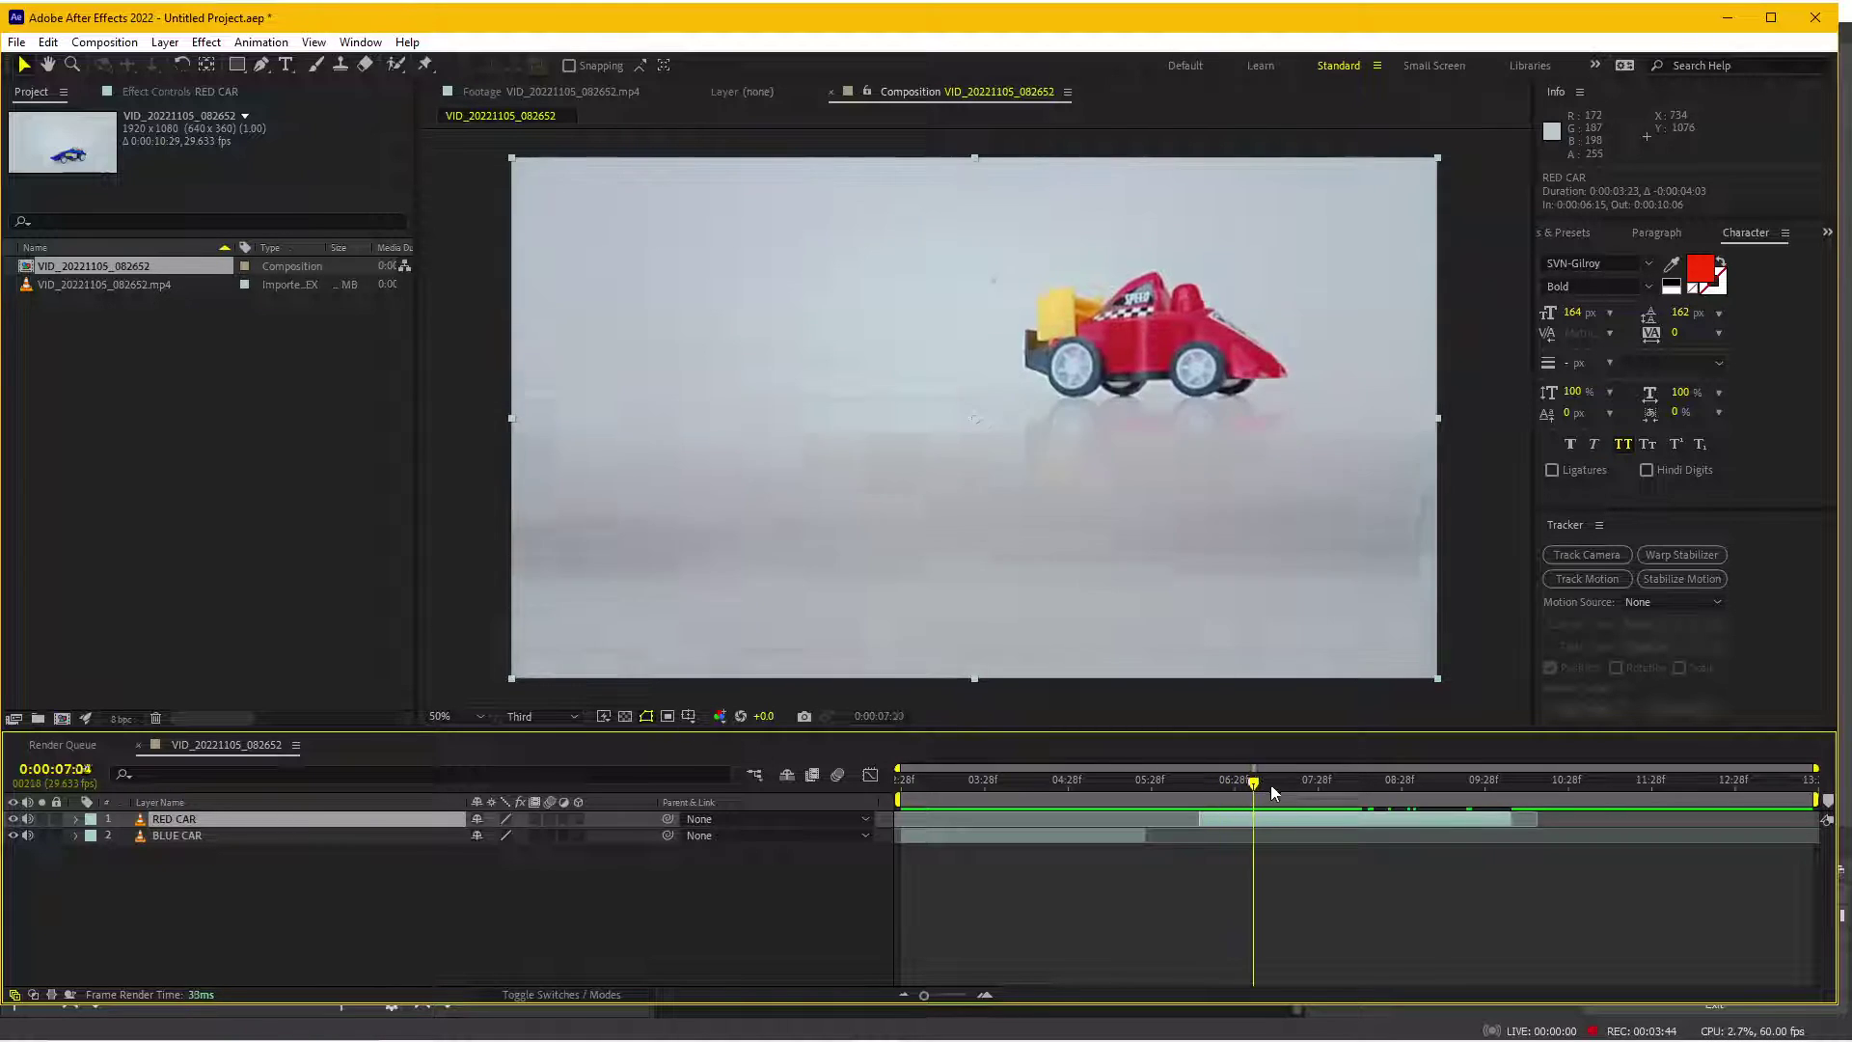
{"action": "left_click_drag", "start_coordinate": [1228, 794], "coordinate": [1373, 783]}
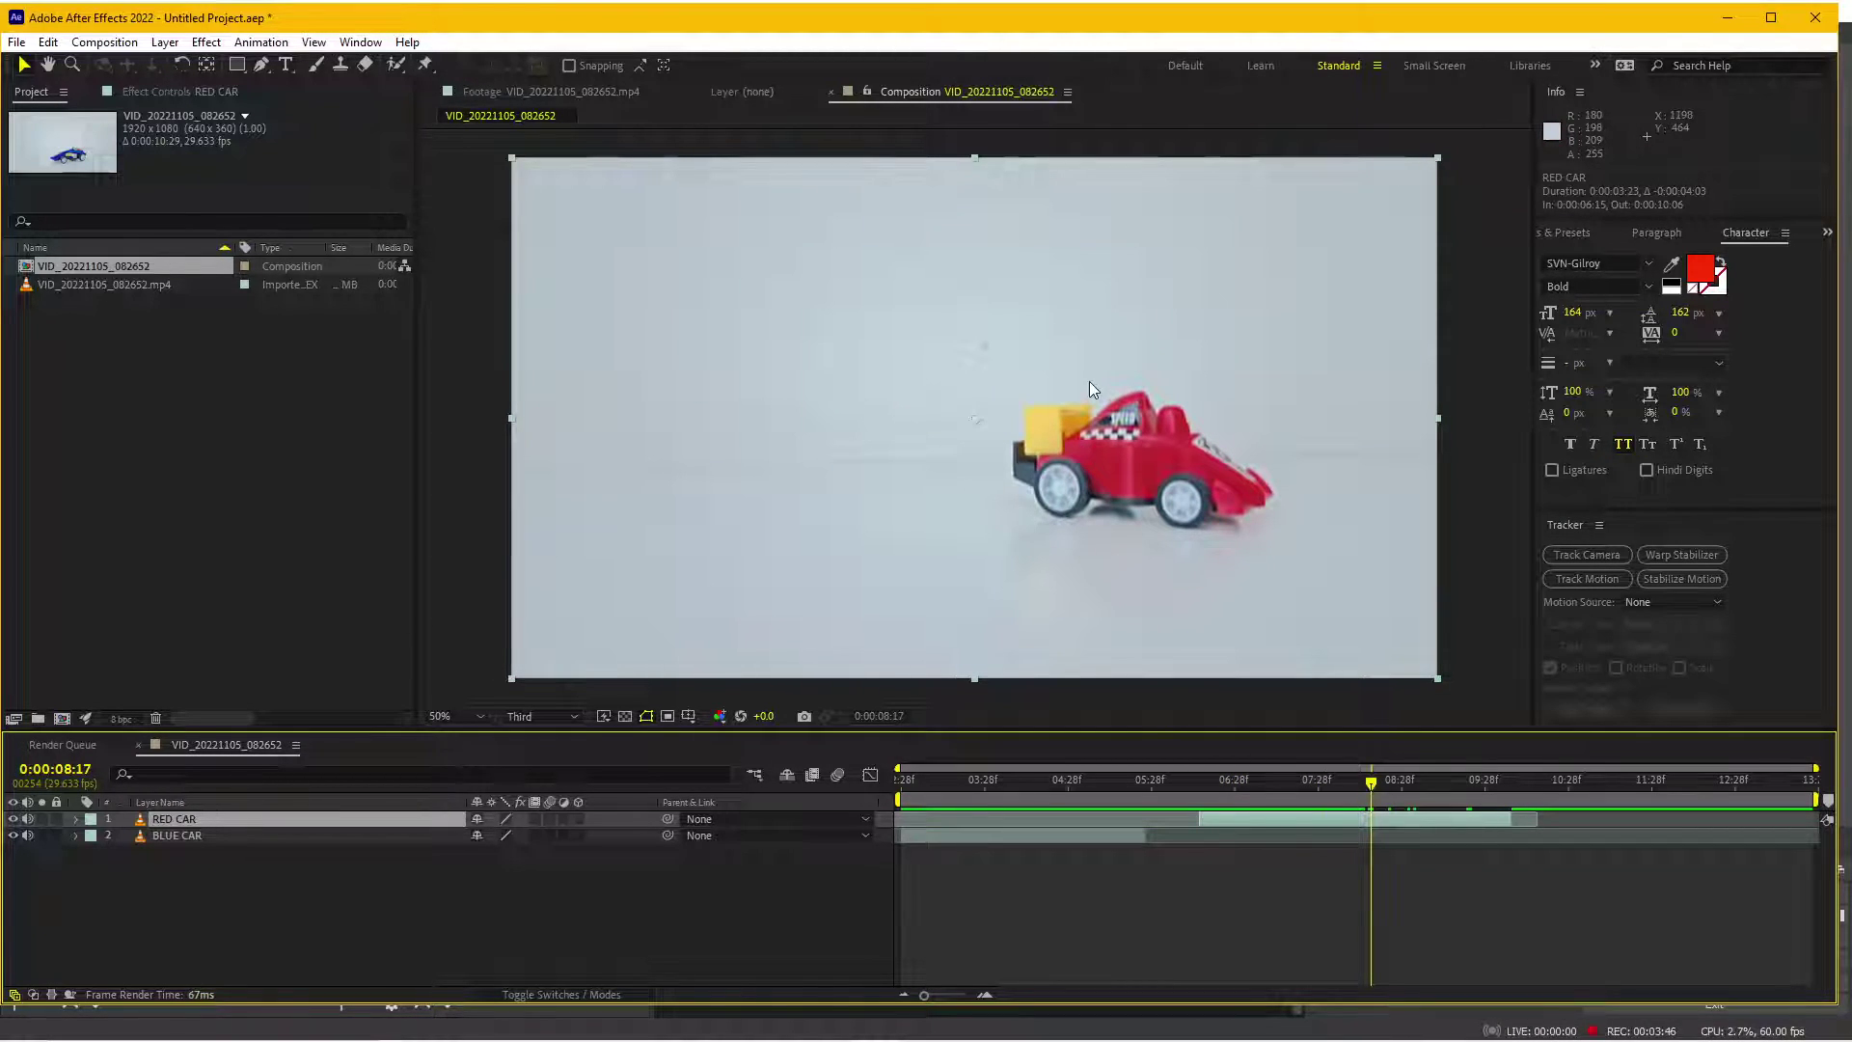
- Rotate the RED CAR layer 180° in the viewer, then scrub back to earlier frames
{"action": "key", "text": "w"}
{"action": "mouse_move", "coordinate": [1381, 298]}
{"action": "left_mouse_down"}
{"action": "mouse_move", "coordinate": [1078, 620]}
{"action": "mouse_move", "coordinate": [772, 515]}
{"action": "left_mouse_up"}
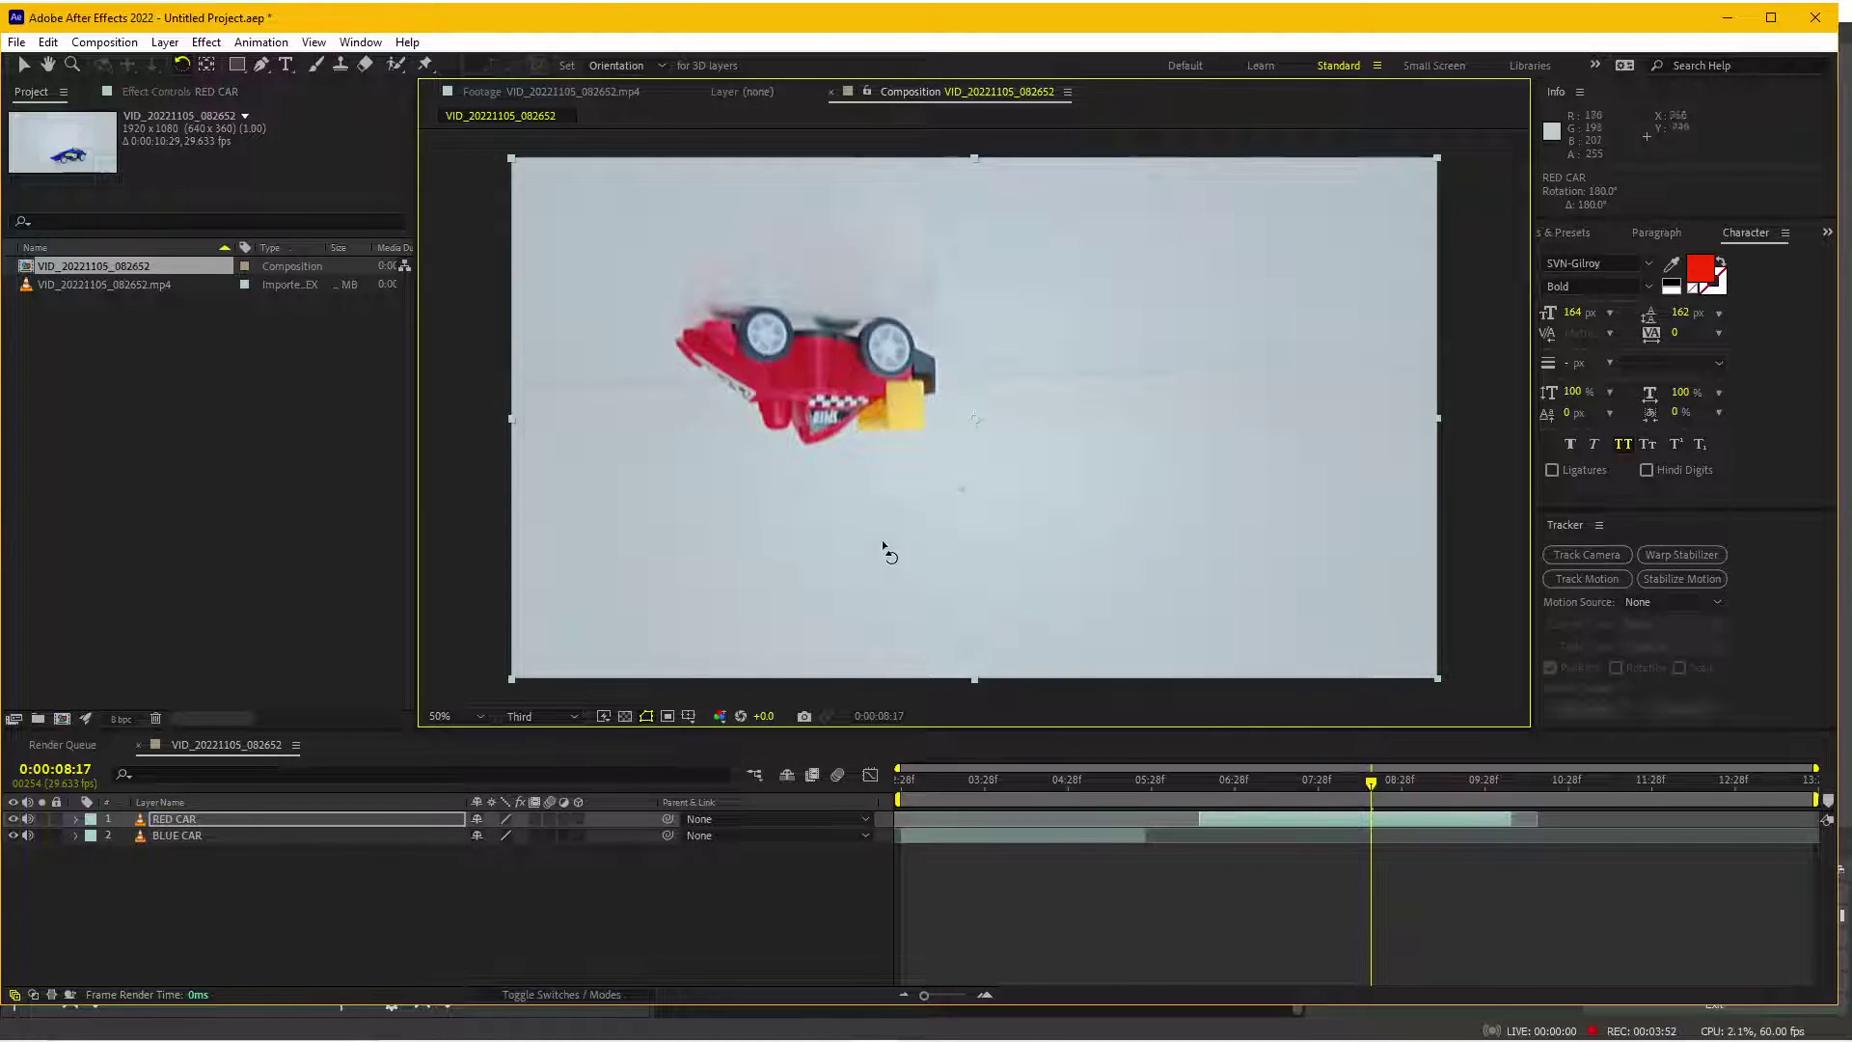
{"action": "key", "text": "v"}
{"action": "mouse_move", "coordinate": [1371, 781]}
{"action": "left_mouse_down"}
{"action": "mouse_move", "coordinate": [1200, 791]}
{"action": "mouse_move", "coordinate": [1341, 783]}
{"action": "mouse_move", "coordinate": [1177, 761]}
{"action": "mouse_move", "coordinate": [1230, 754]}
{"action": "mouse_move", "coordinate": [937, 773]}
{"action": "mouse_move", "coordinate": [1460, 769]}
{"action": "mouse_move", "coordinate": [1092, 762]}
{"action": "mouse_move", "coordinate": [1097, 785]}
{"action": "mouse_move", "coordinate": [1013, 793]}
{"action": "left_mouse_up"}
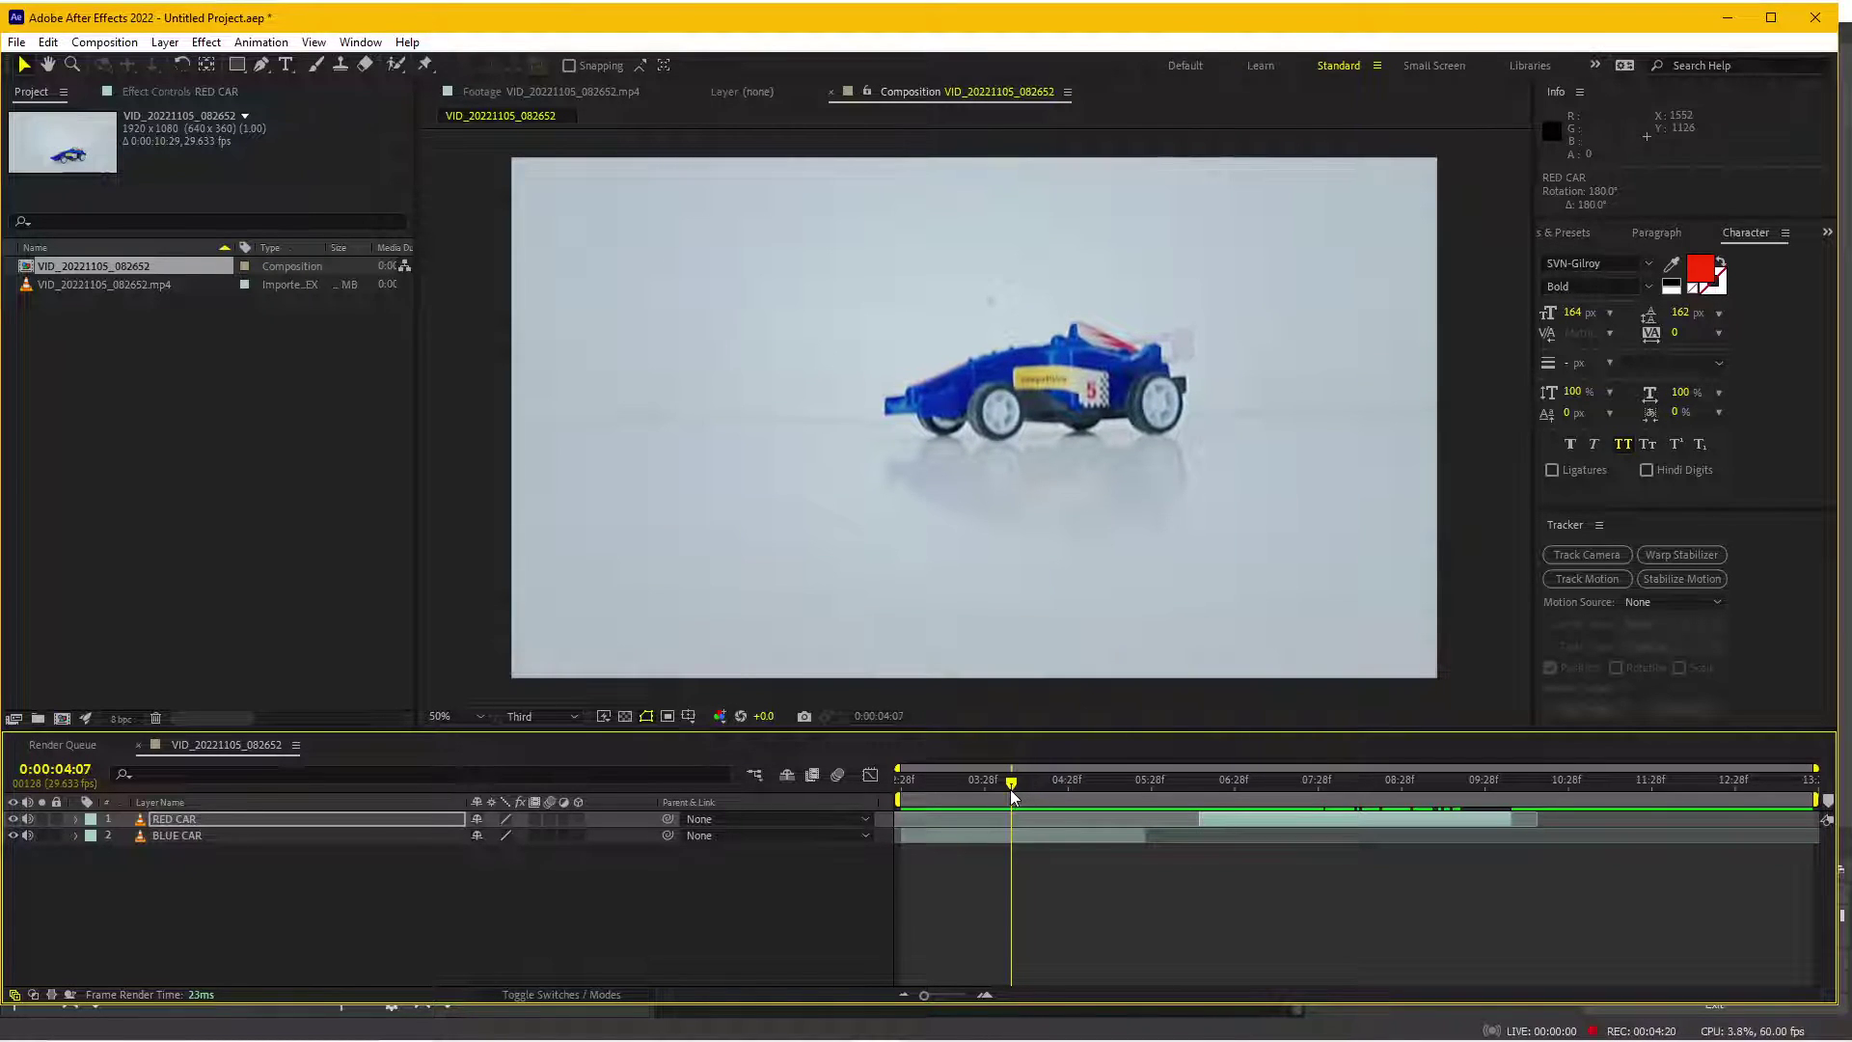
- With BLUE CAR selected, zoom to 25% and draw a rectangle mask larger than the frame
{"action": "left_click", "coordinate": [252, 836]}
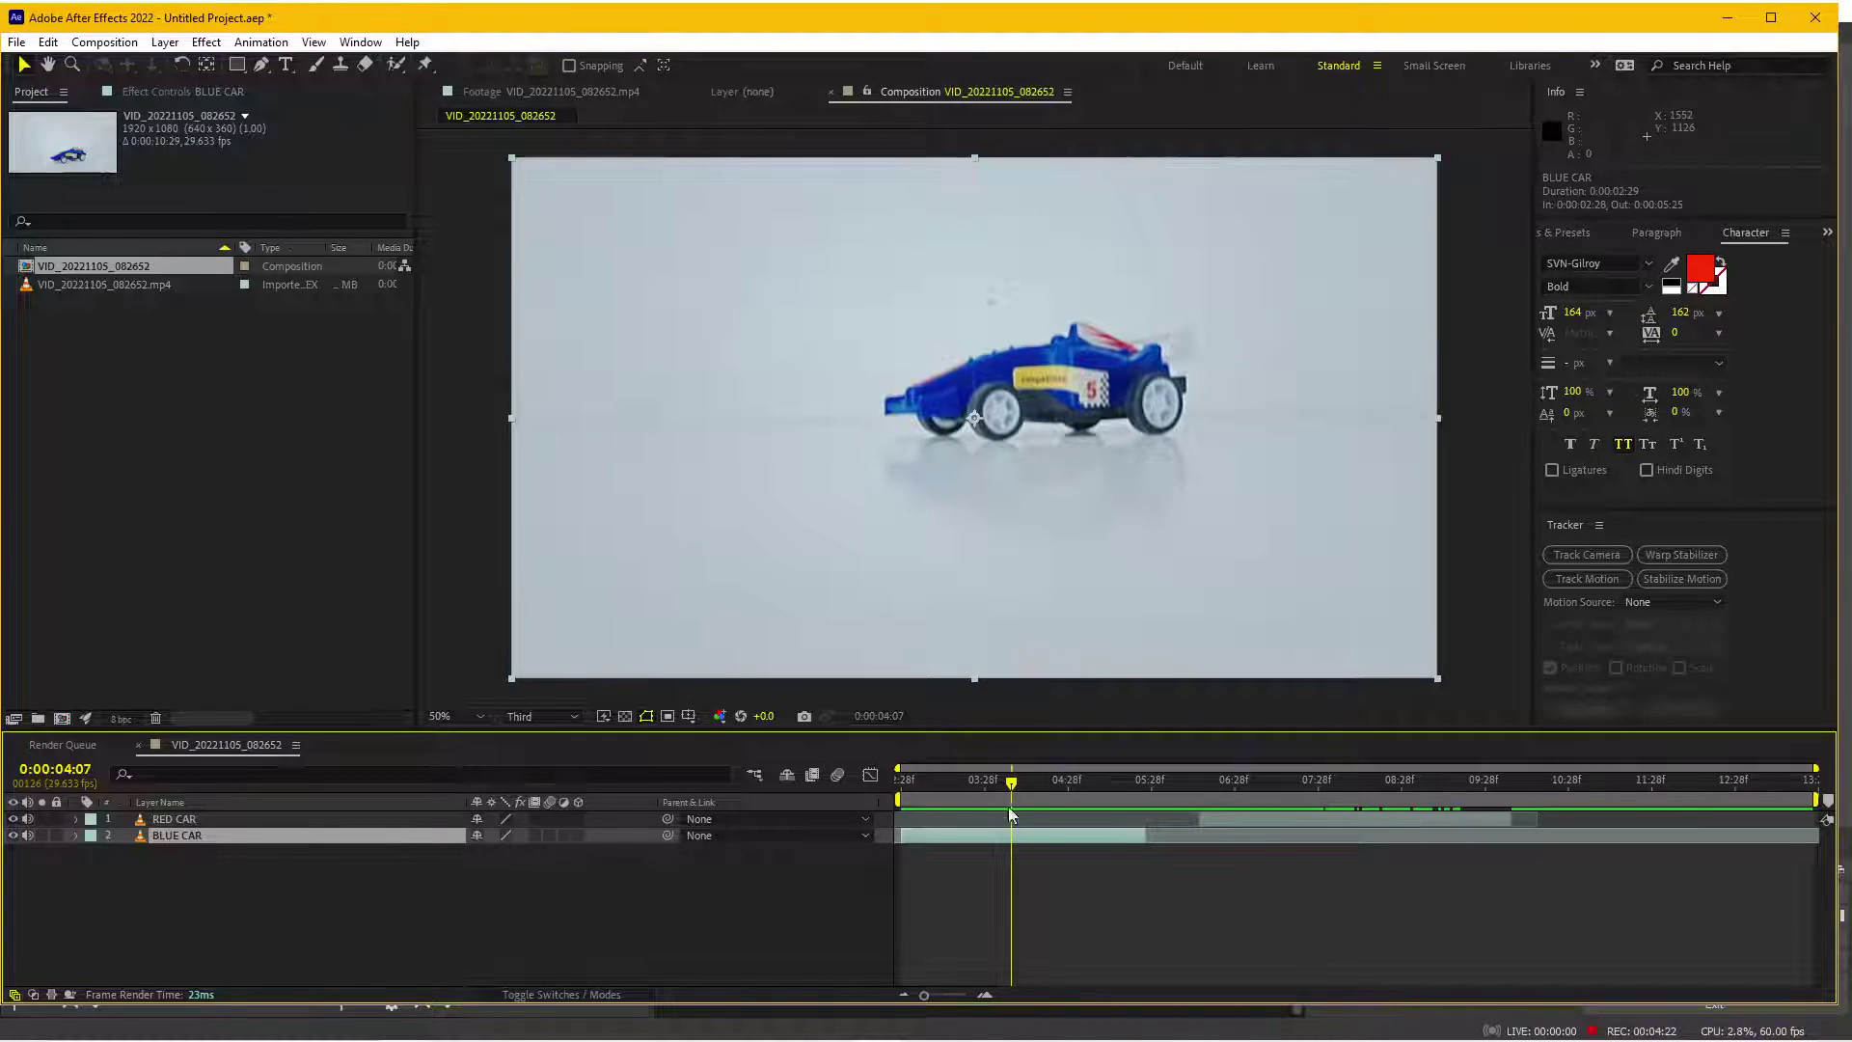
{"action": "left_click_drag", "start_coordinate": [1022, 783], "coordinate": [1018, 788]}
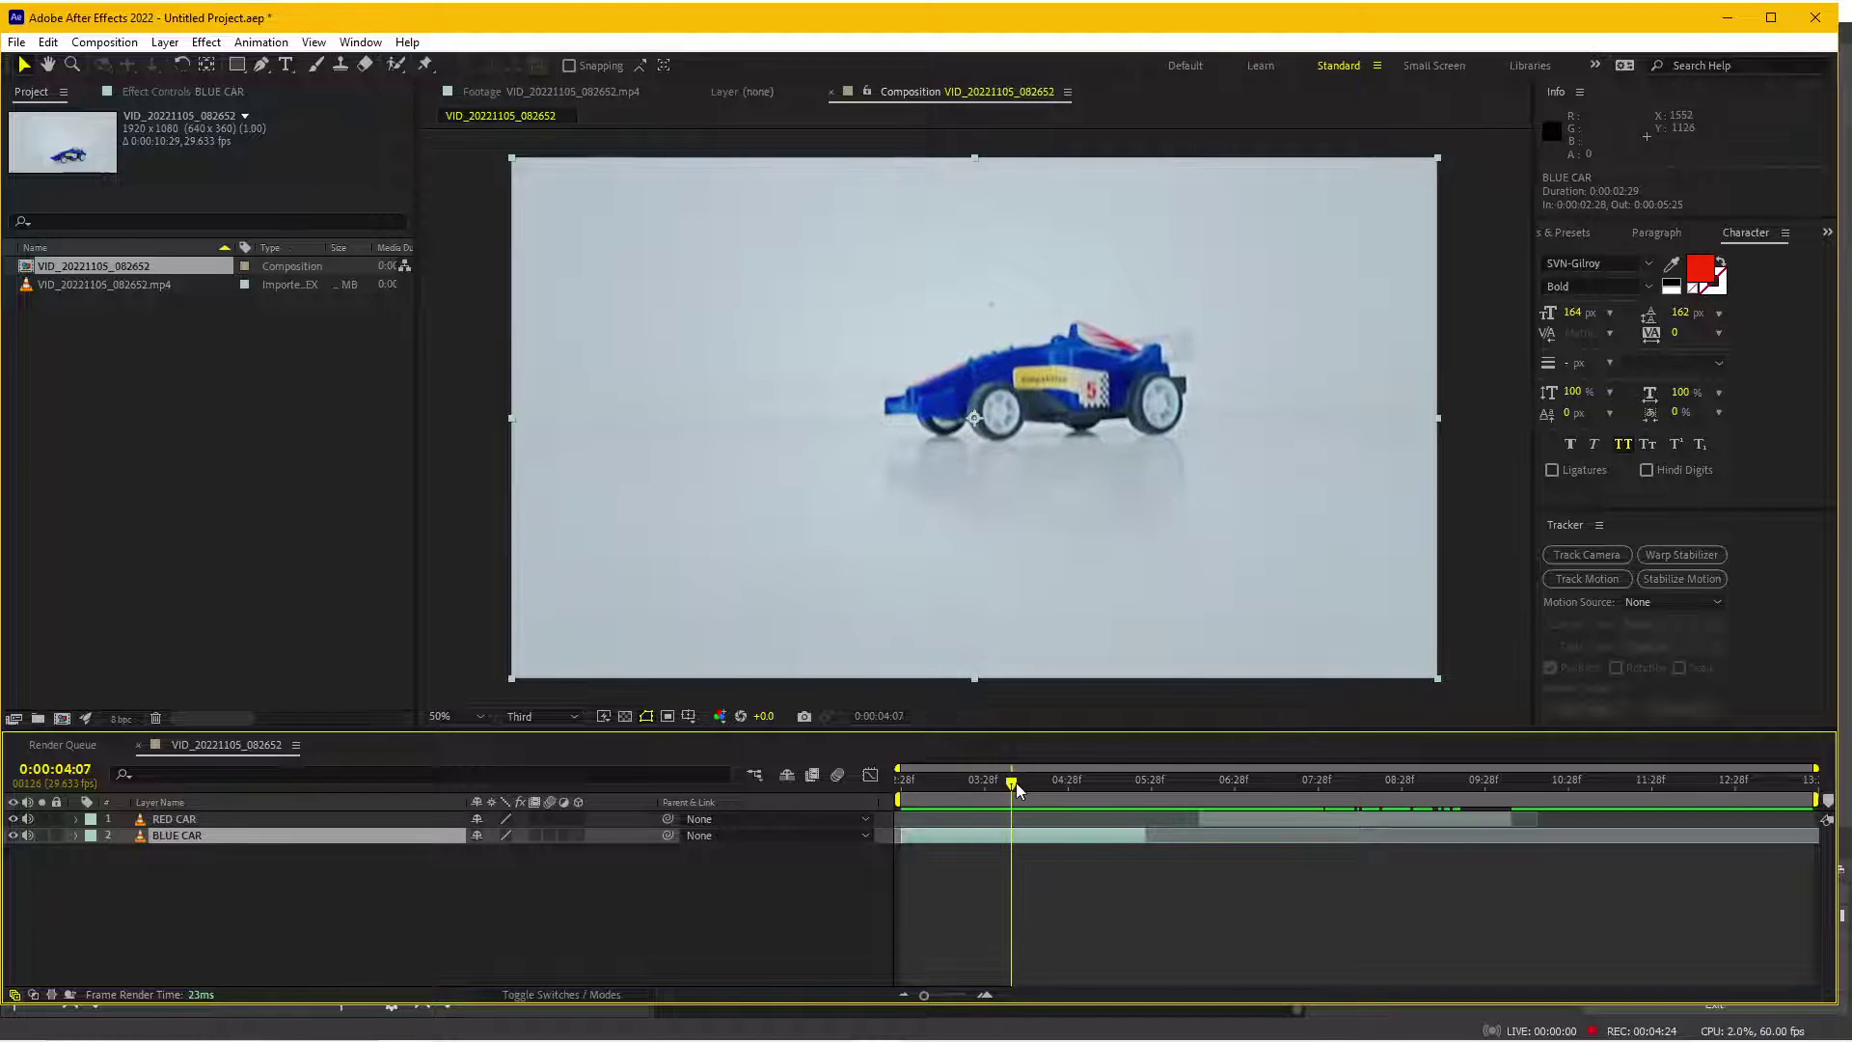
{"action": "left_click", "coordinate": [239, 66]}
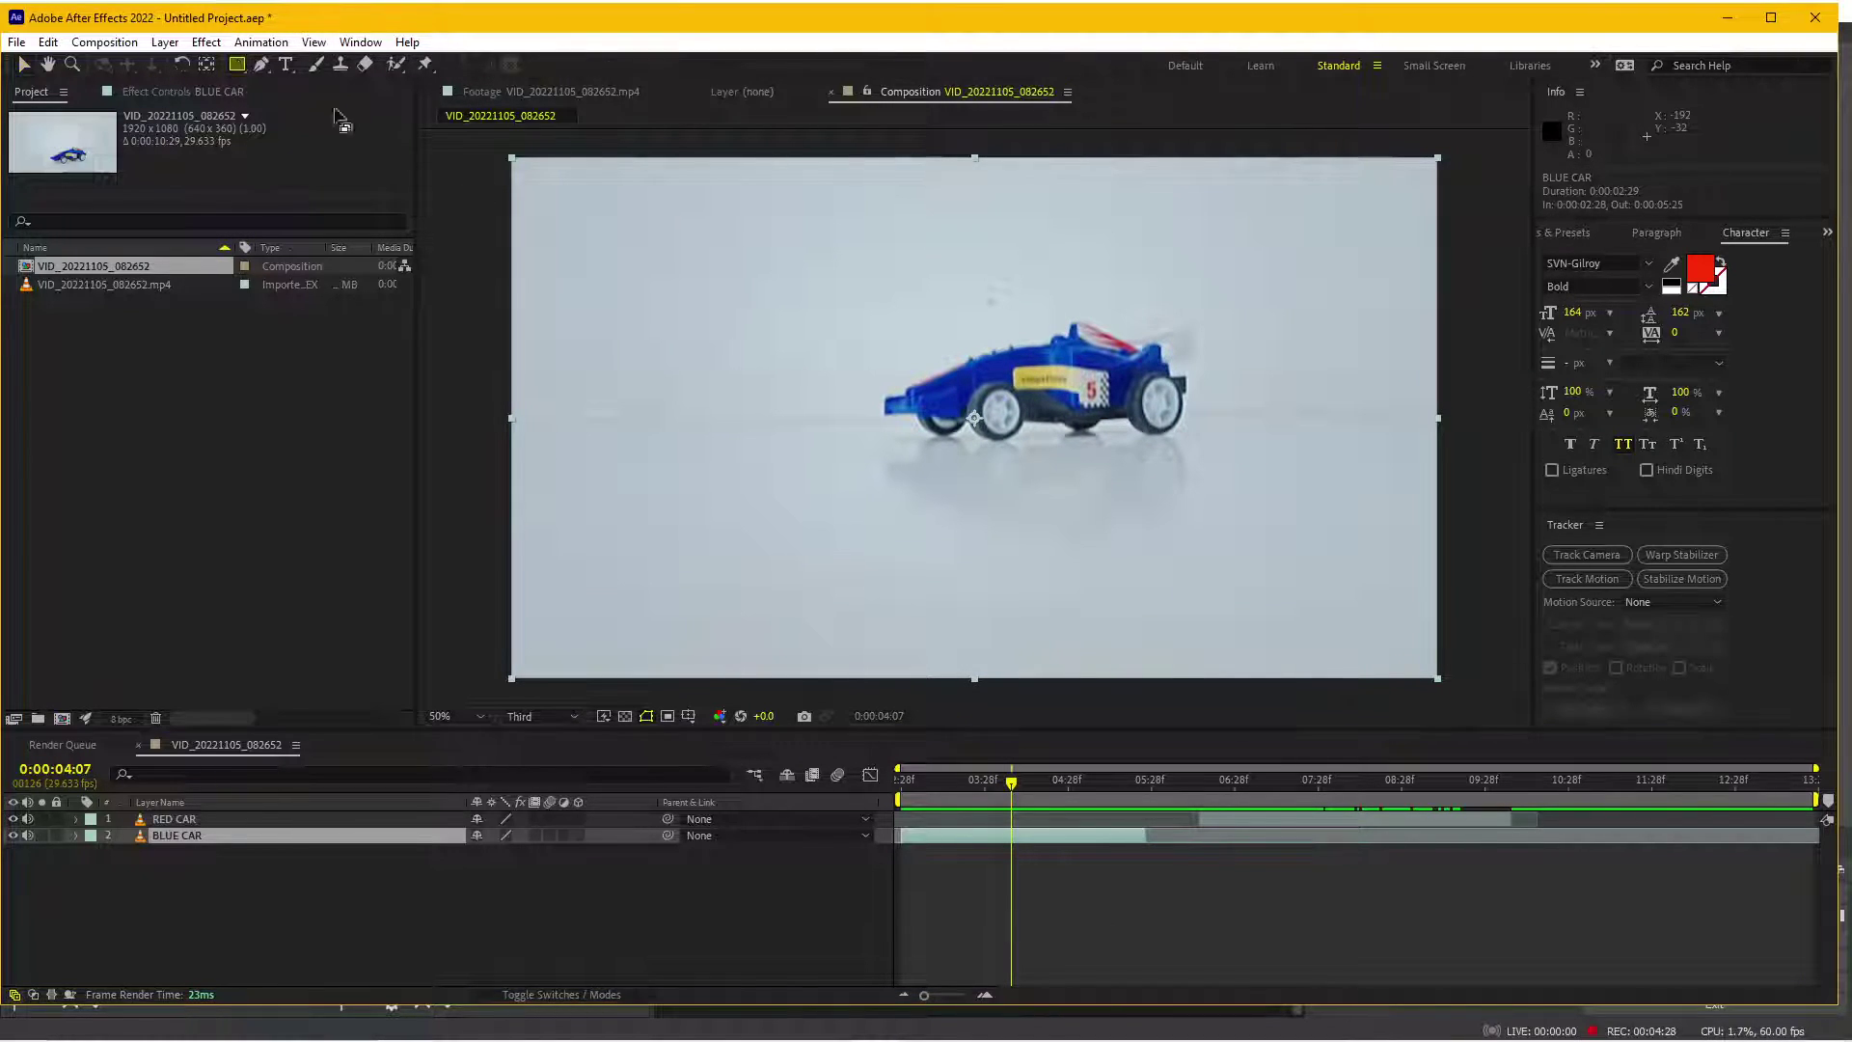
{"action": "key", "text": "comma"}
{"action": "key", "text": "comma"}
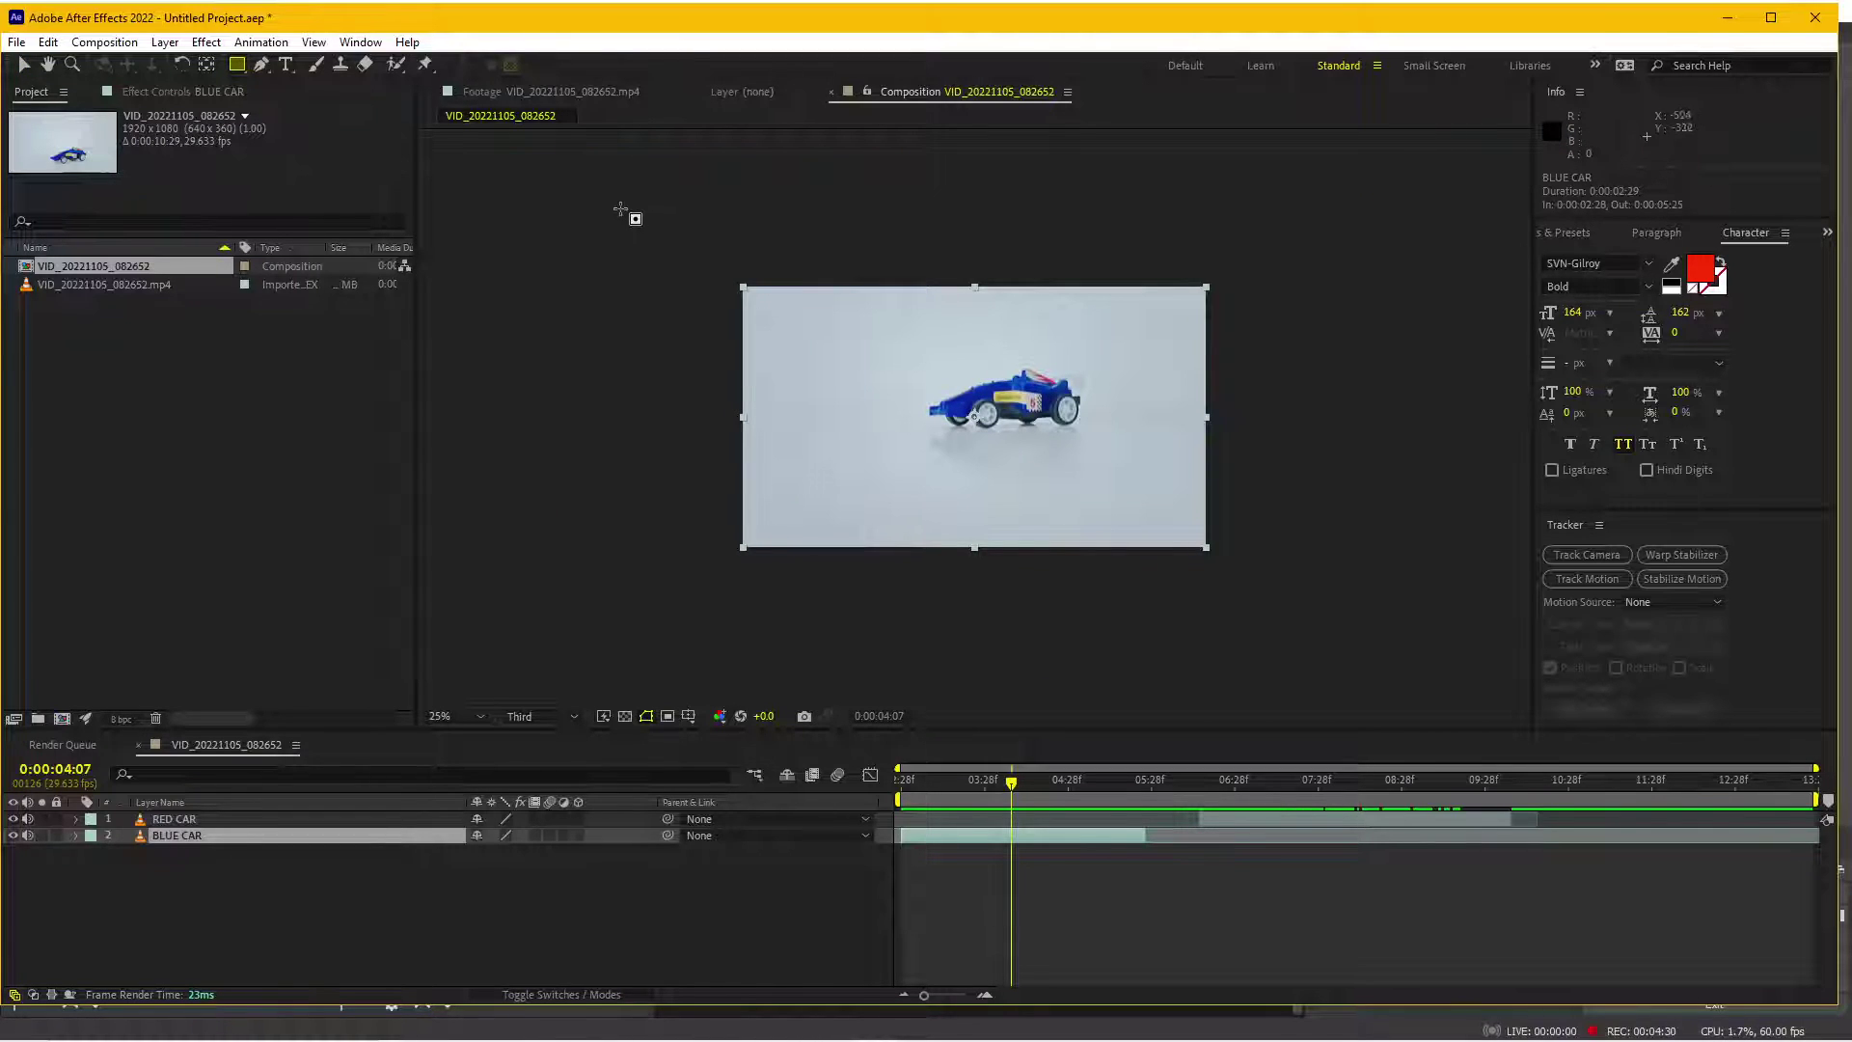
{"action": "mouse_move", "coordinate": [618, 206]}
{"action": "left_mouse_down"}
{"action": "mouse_move", "coordinate": [1275, 630]}
{"action": "mouse_move", "coordinate": [1317, 638]}
{"action": "left_mouse_up"}
- Feather BLUE CAR's Mask 1 by 108 pixels vertically to soften its edges
{"action": "left_click", "coordinate": [110, 868]}
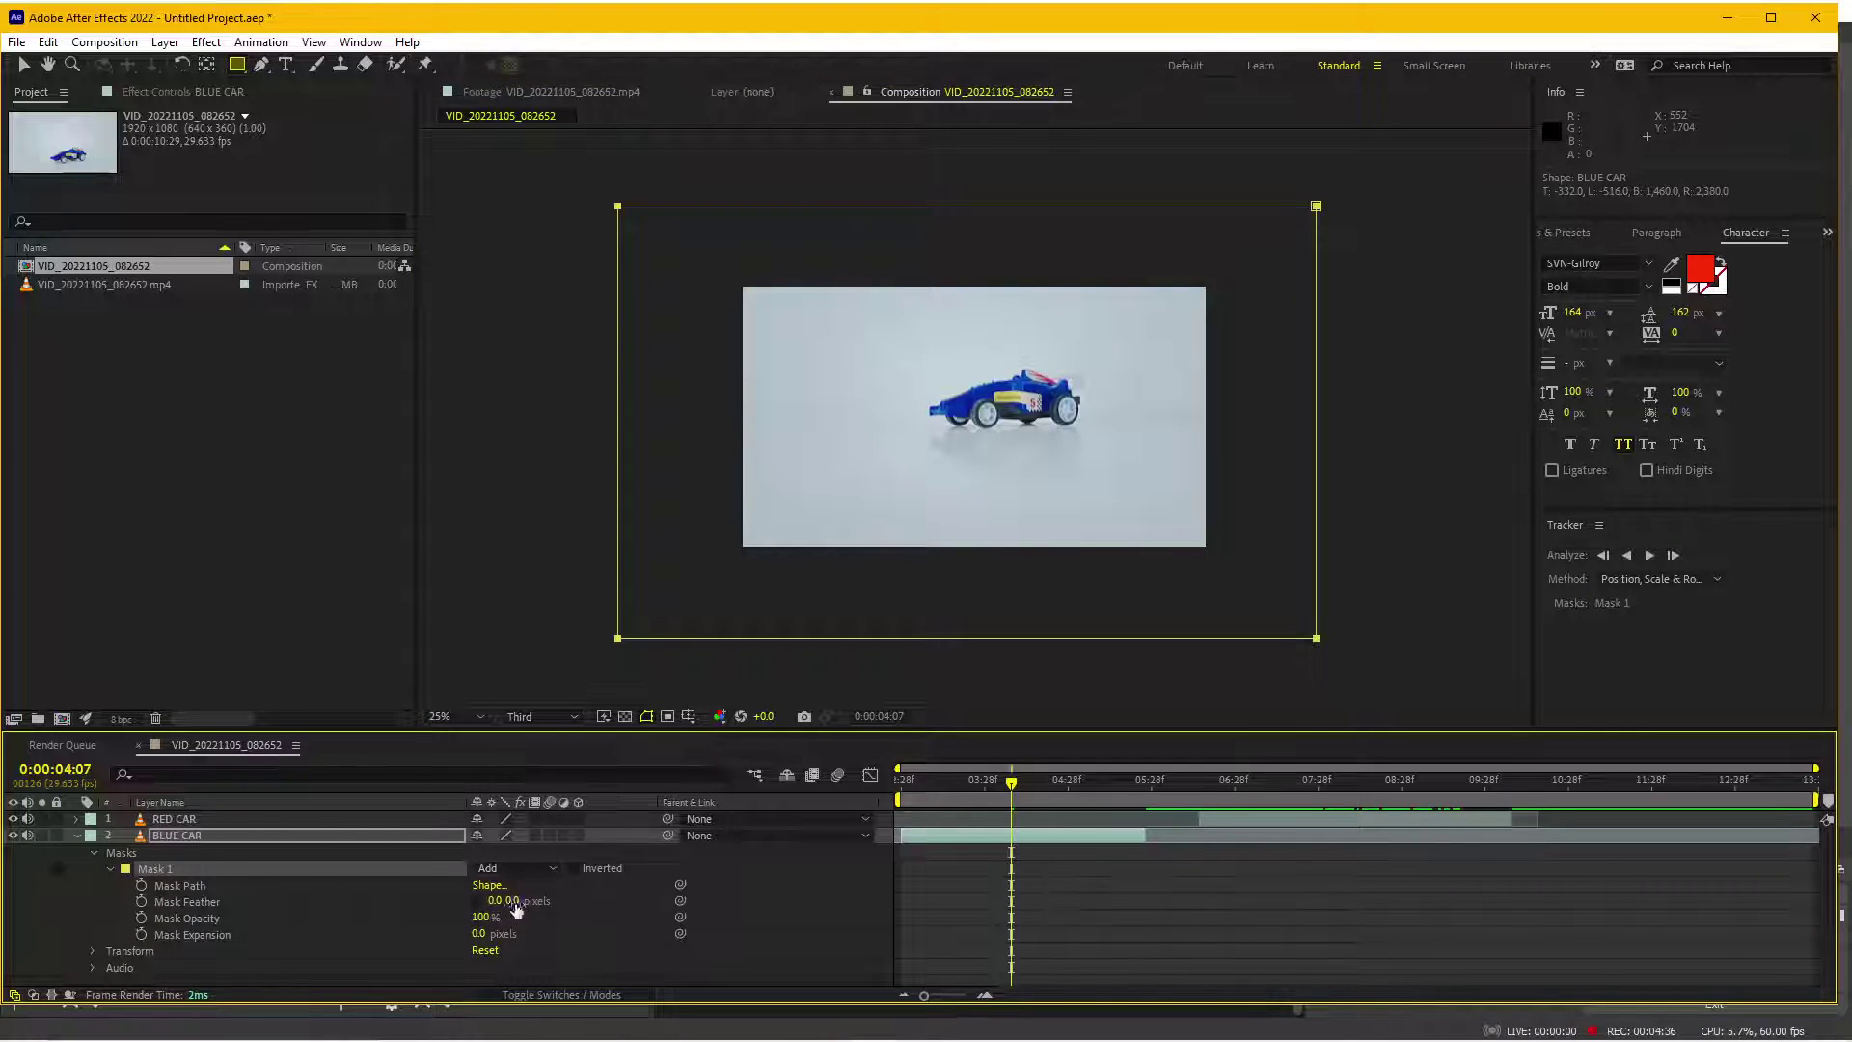
{"action": "left_click_drag", "start_coordinate": [512, 900], "coordinate": [612, 901]}
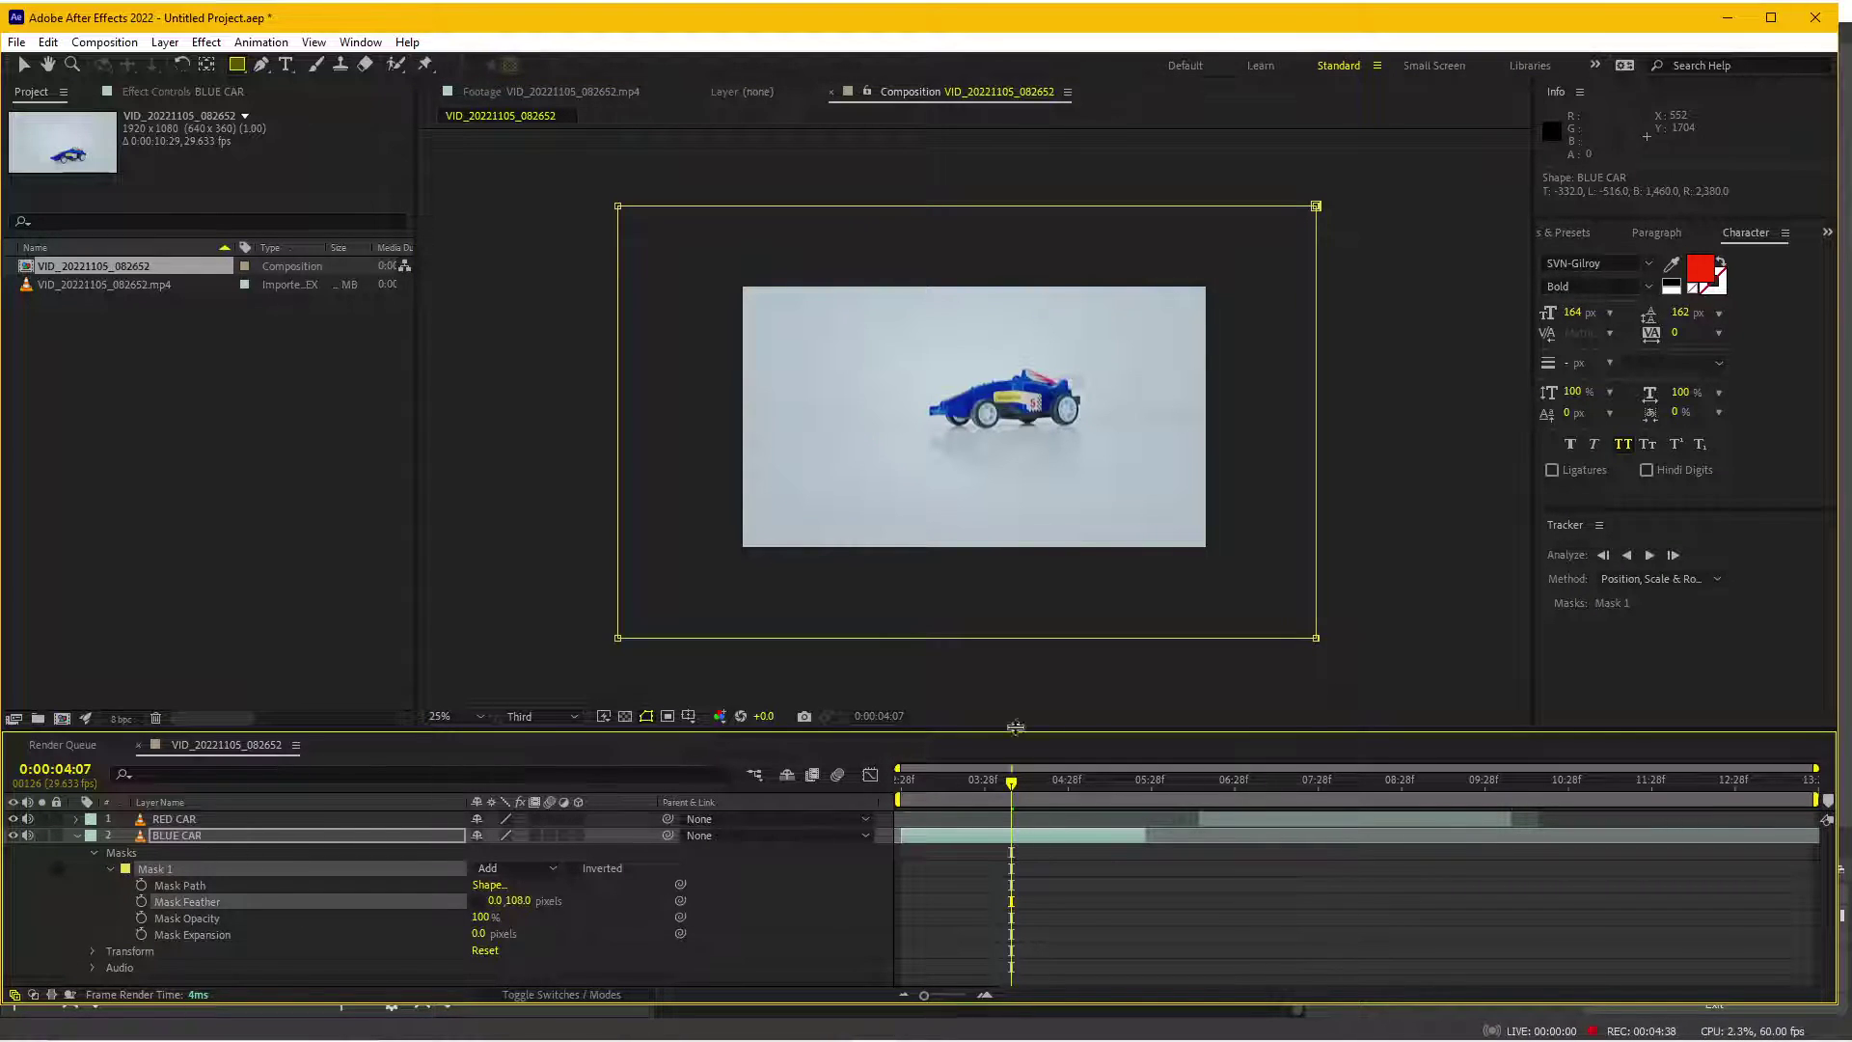
{"action": "key", "text": "v"}
{"action": "left_click_drag", "start_coordinate": [1032, 645], "coordinate": [1021, 597]}
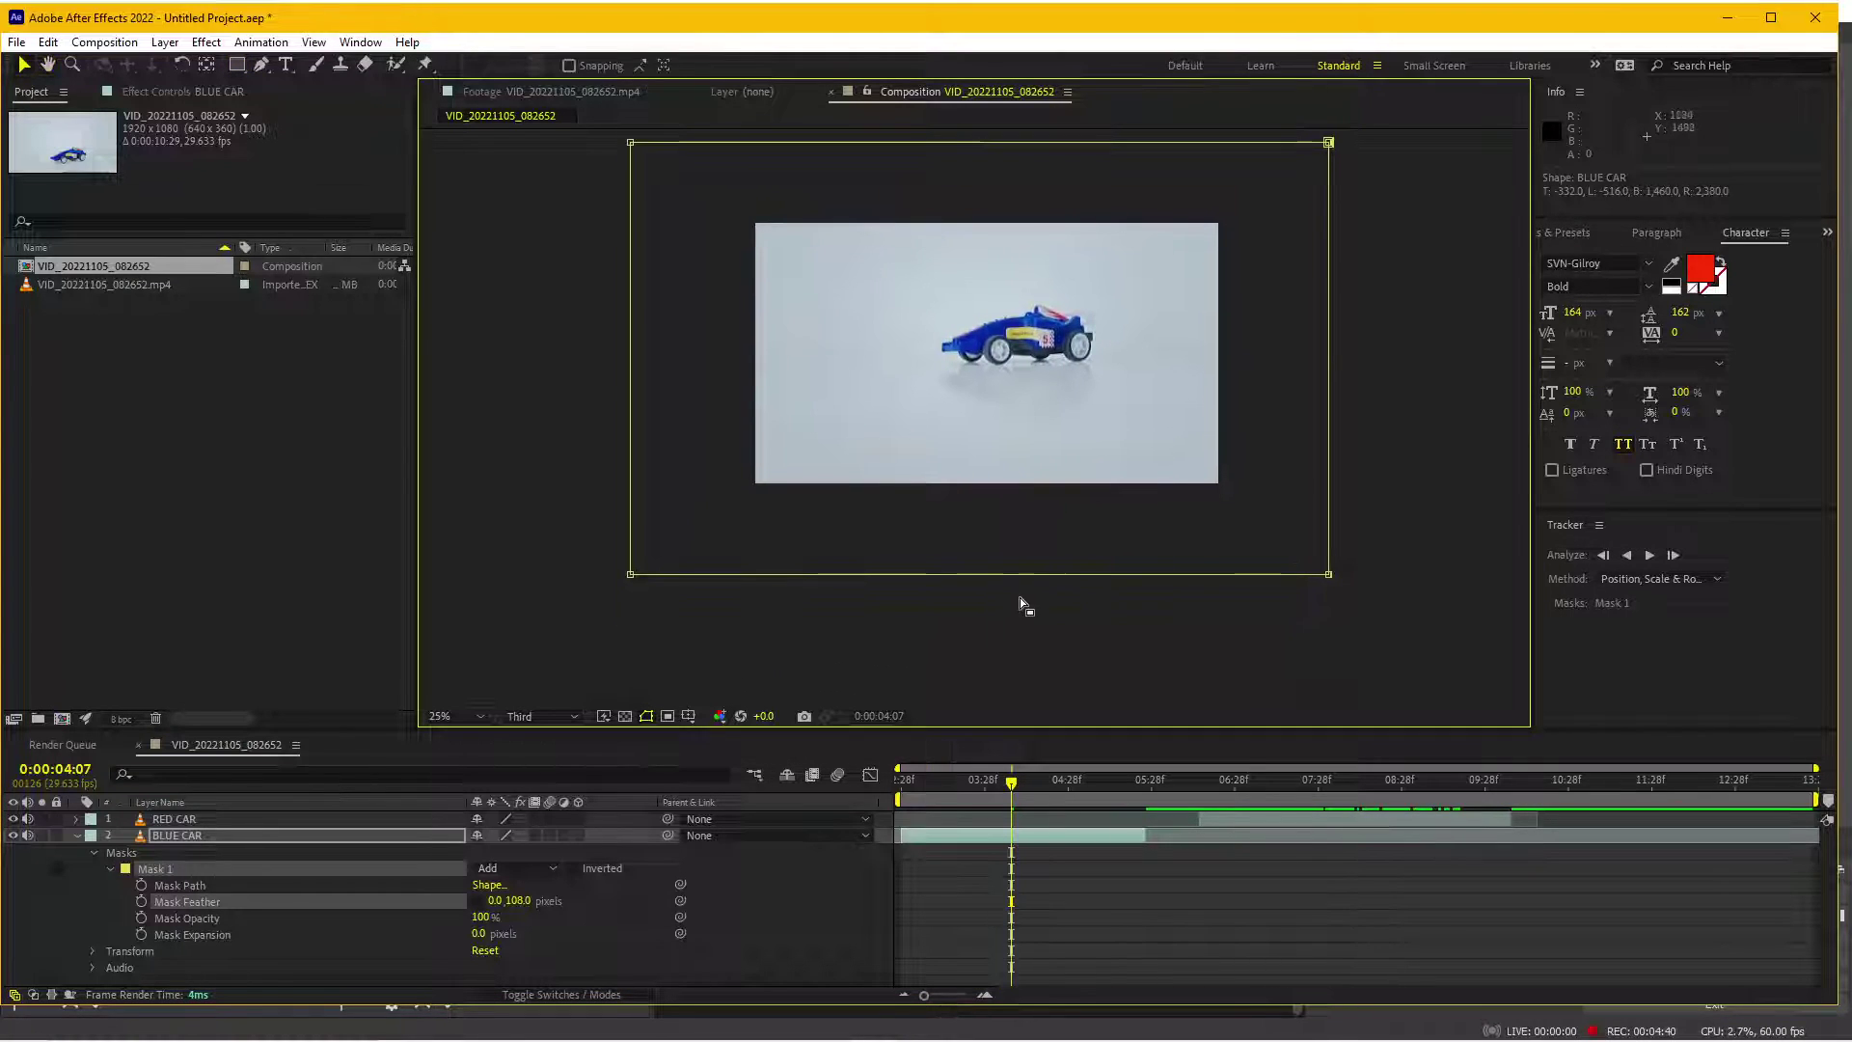
- Keyframe the mask path at 4:07, then raise its bottom corners at 4:21 to wipe the car
{"action": "left_click", "coordinate": [141, 885]}
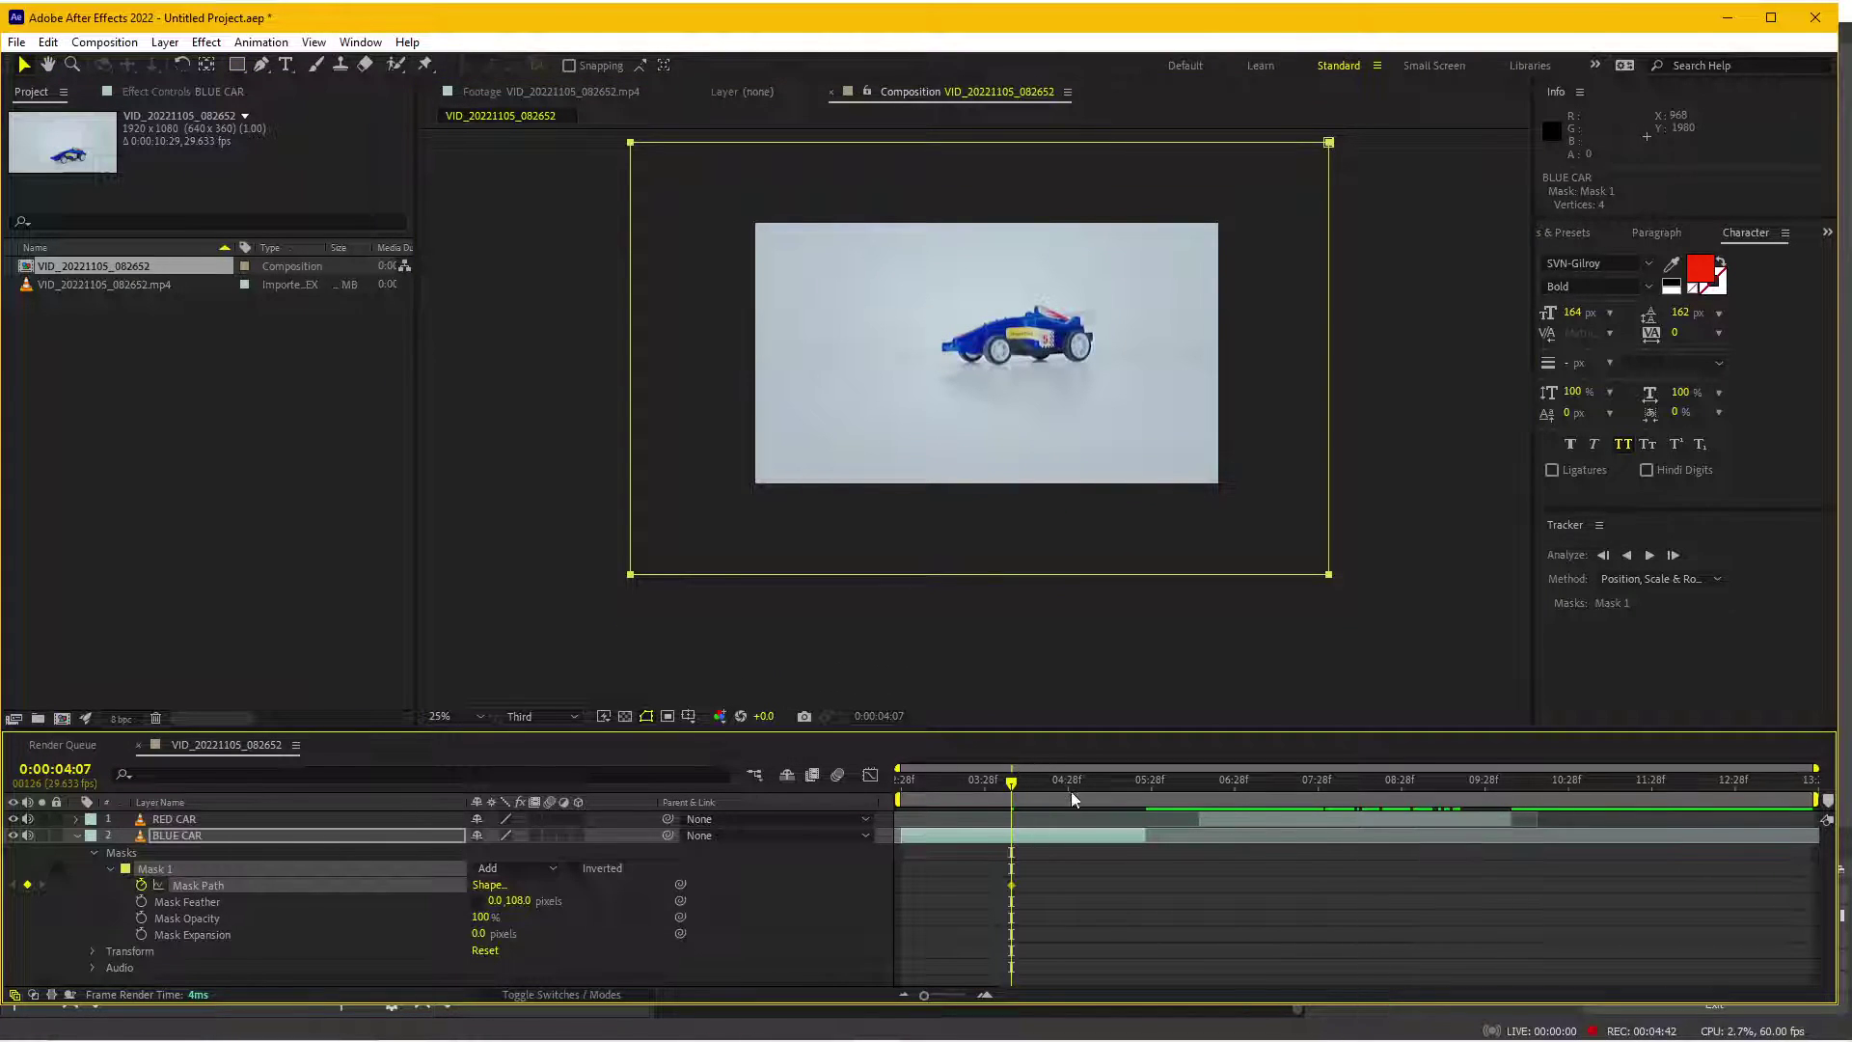
{"action": "left_click_drag", "start_coordinate": [1012, 781], "coordinate": [1051, 783]}
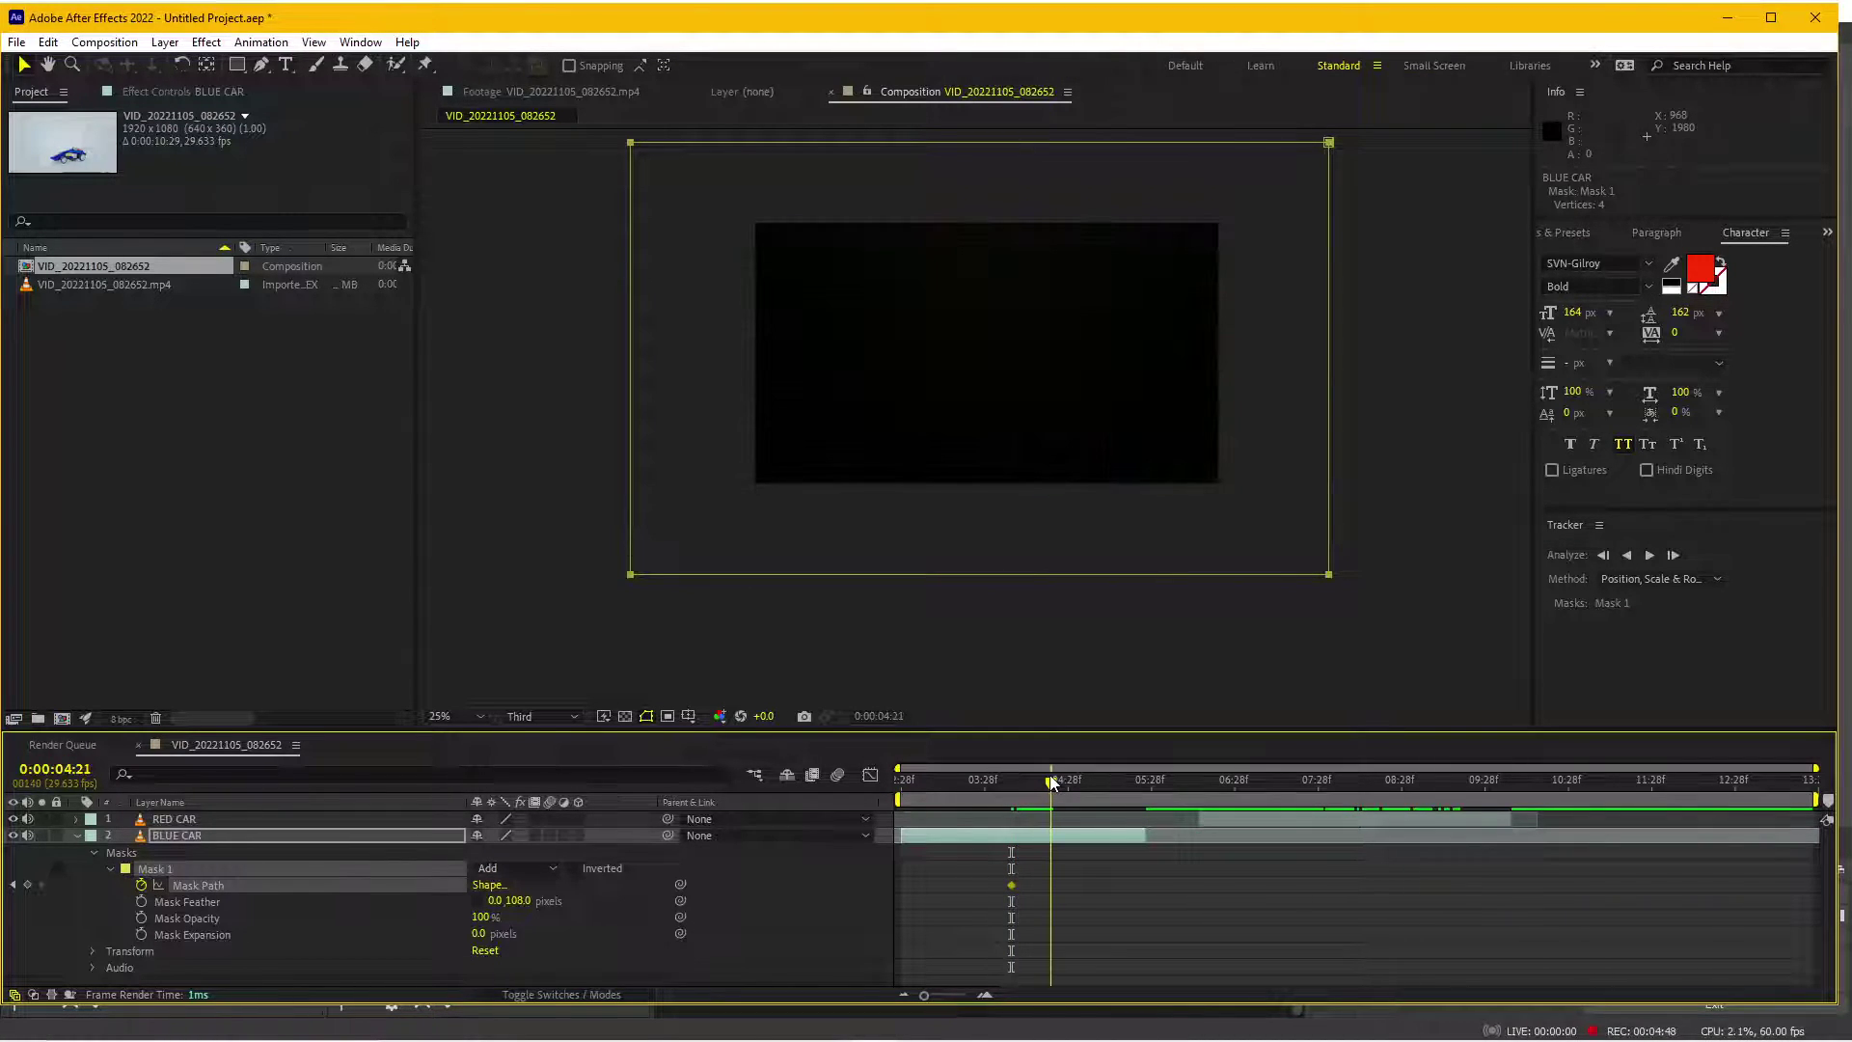
{"action": "left_click_drag", "start_coordinate": [564, 548], "coordinate": [1396, 631]}
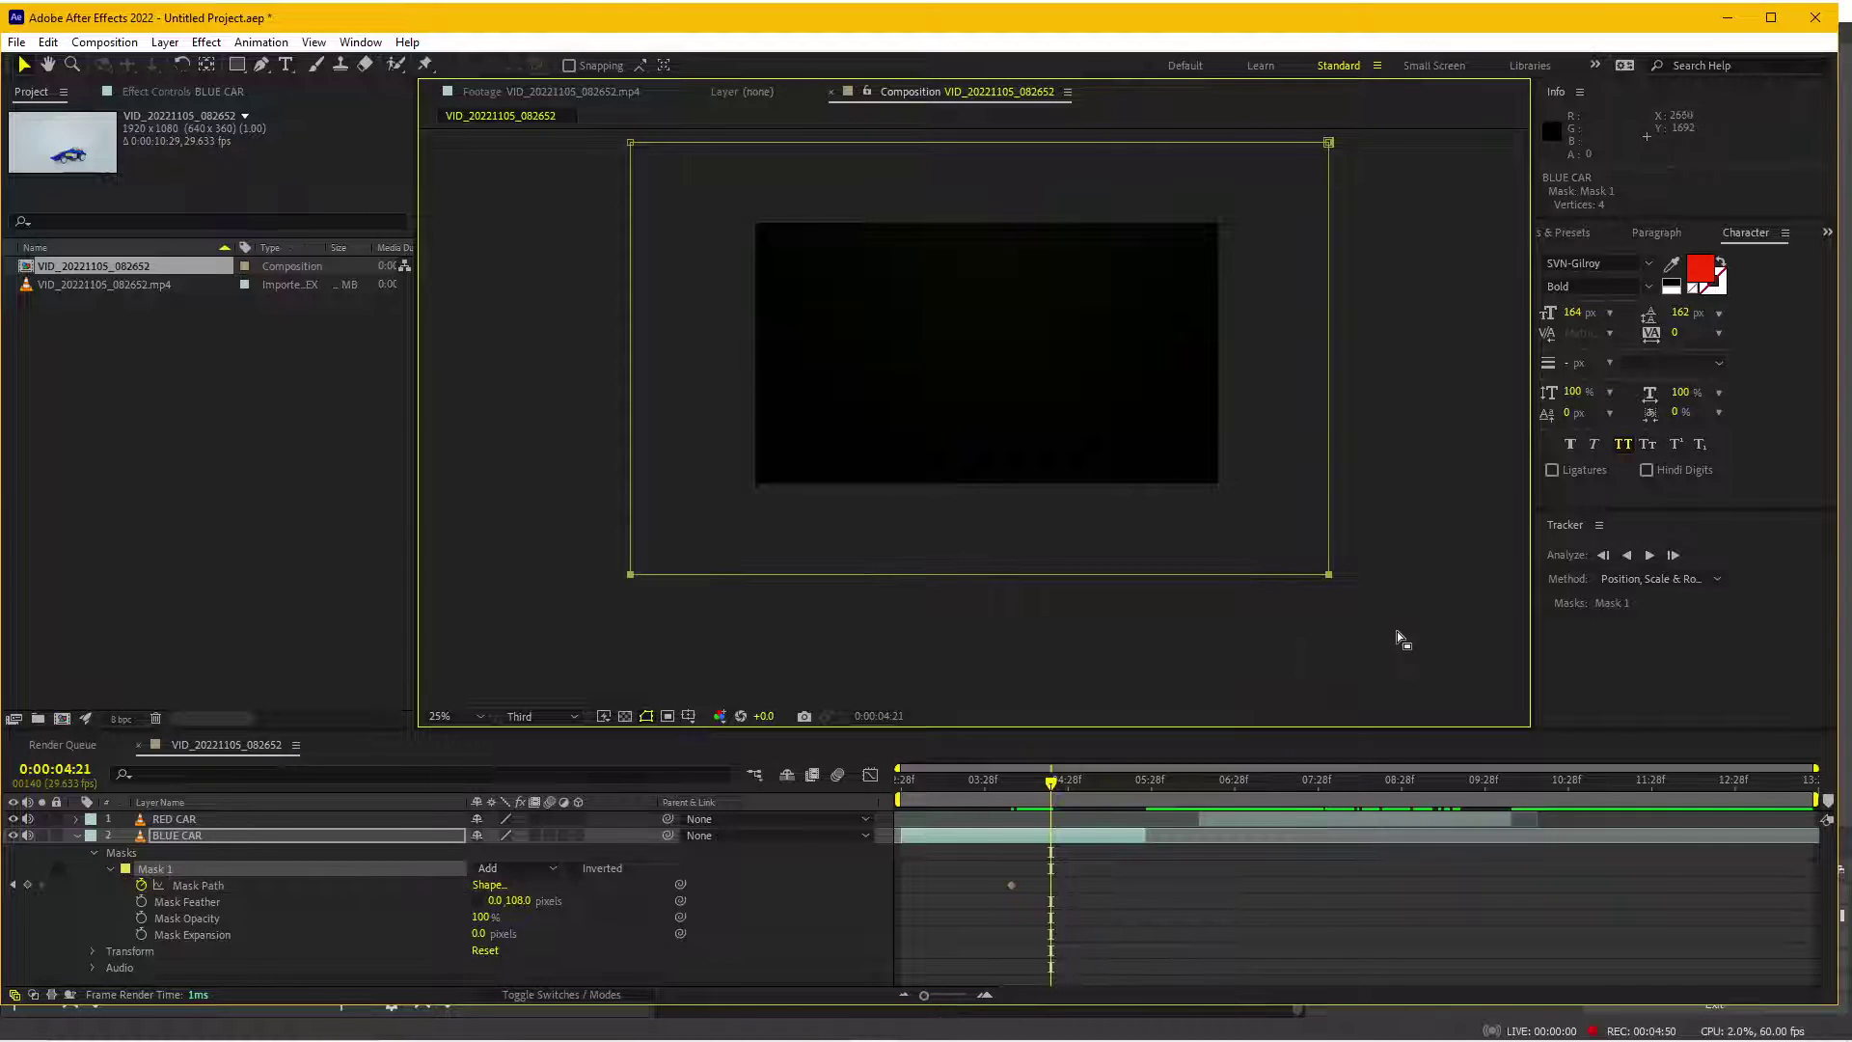
{"action": "left_click_drag", "start_coordinate": [1329, 573], "coordinate": [1348, 220]}
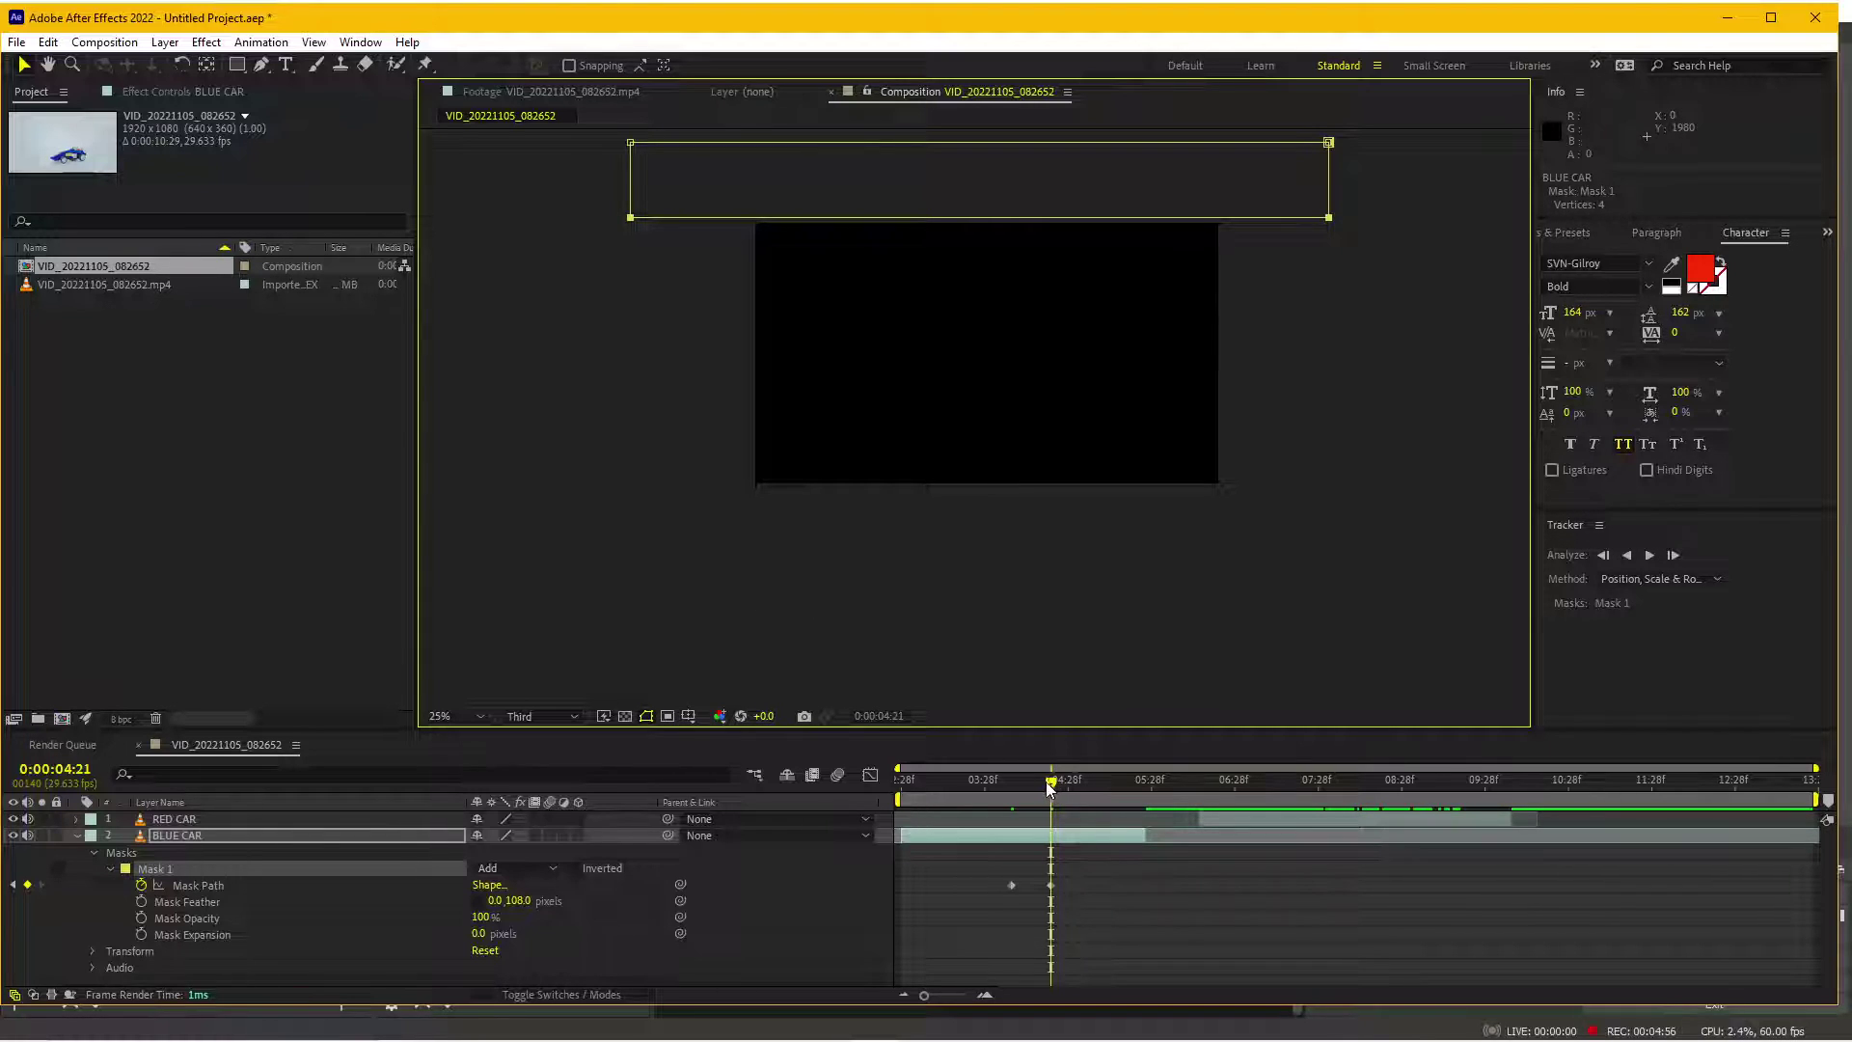
- Set the preview resolution to Full and check the wipe around 4:17
{"action": "left_click_drag", "start_coordinate": [1049, 786], "coordinate": [1039, 783]}
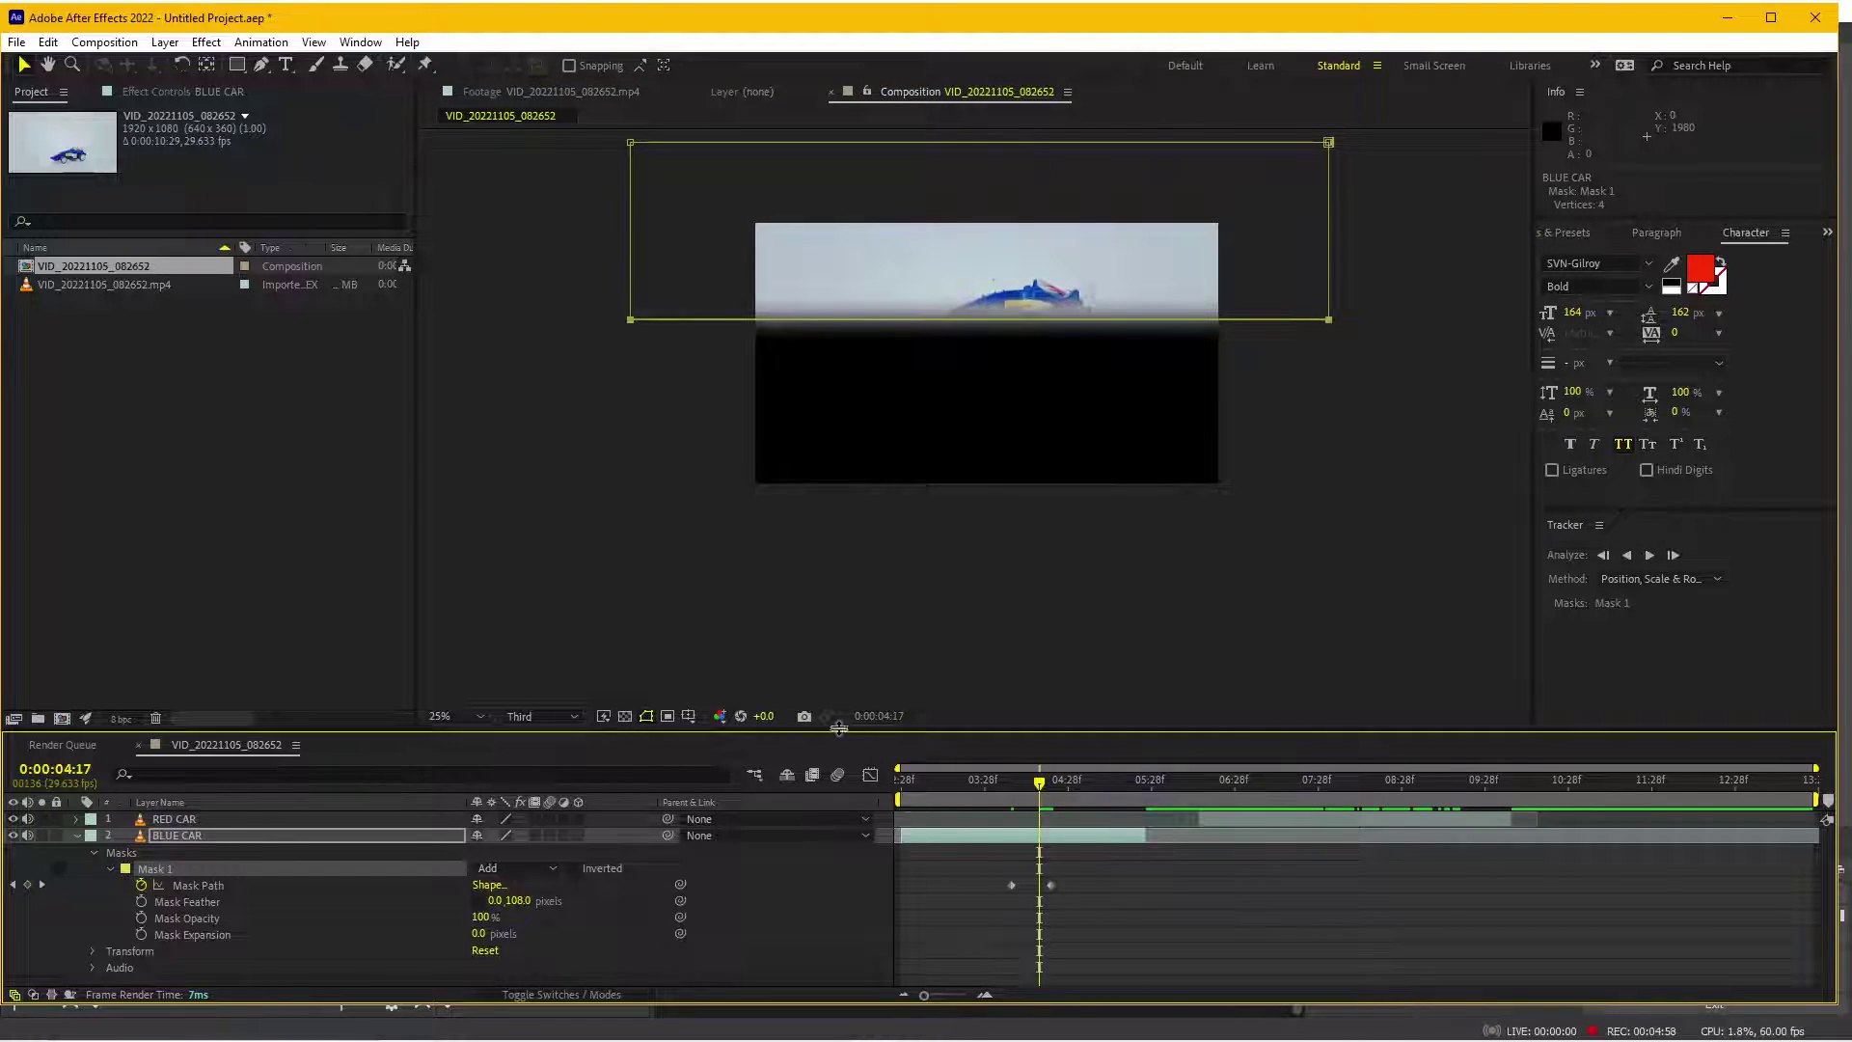
{"action": "left_click", "coordinate": [578, 720]}
{"action": "left_click", "coordinate": [557, 748]}
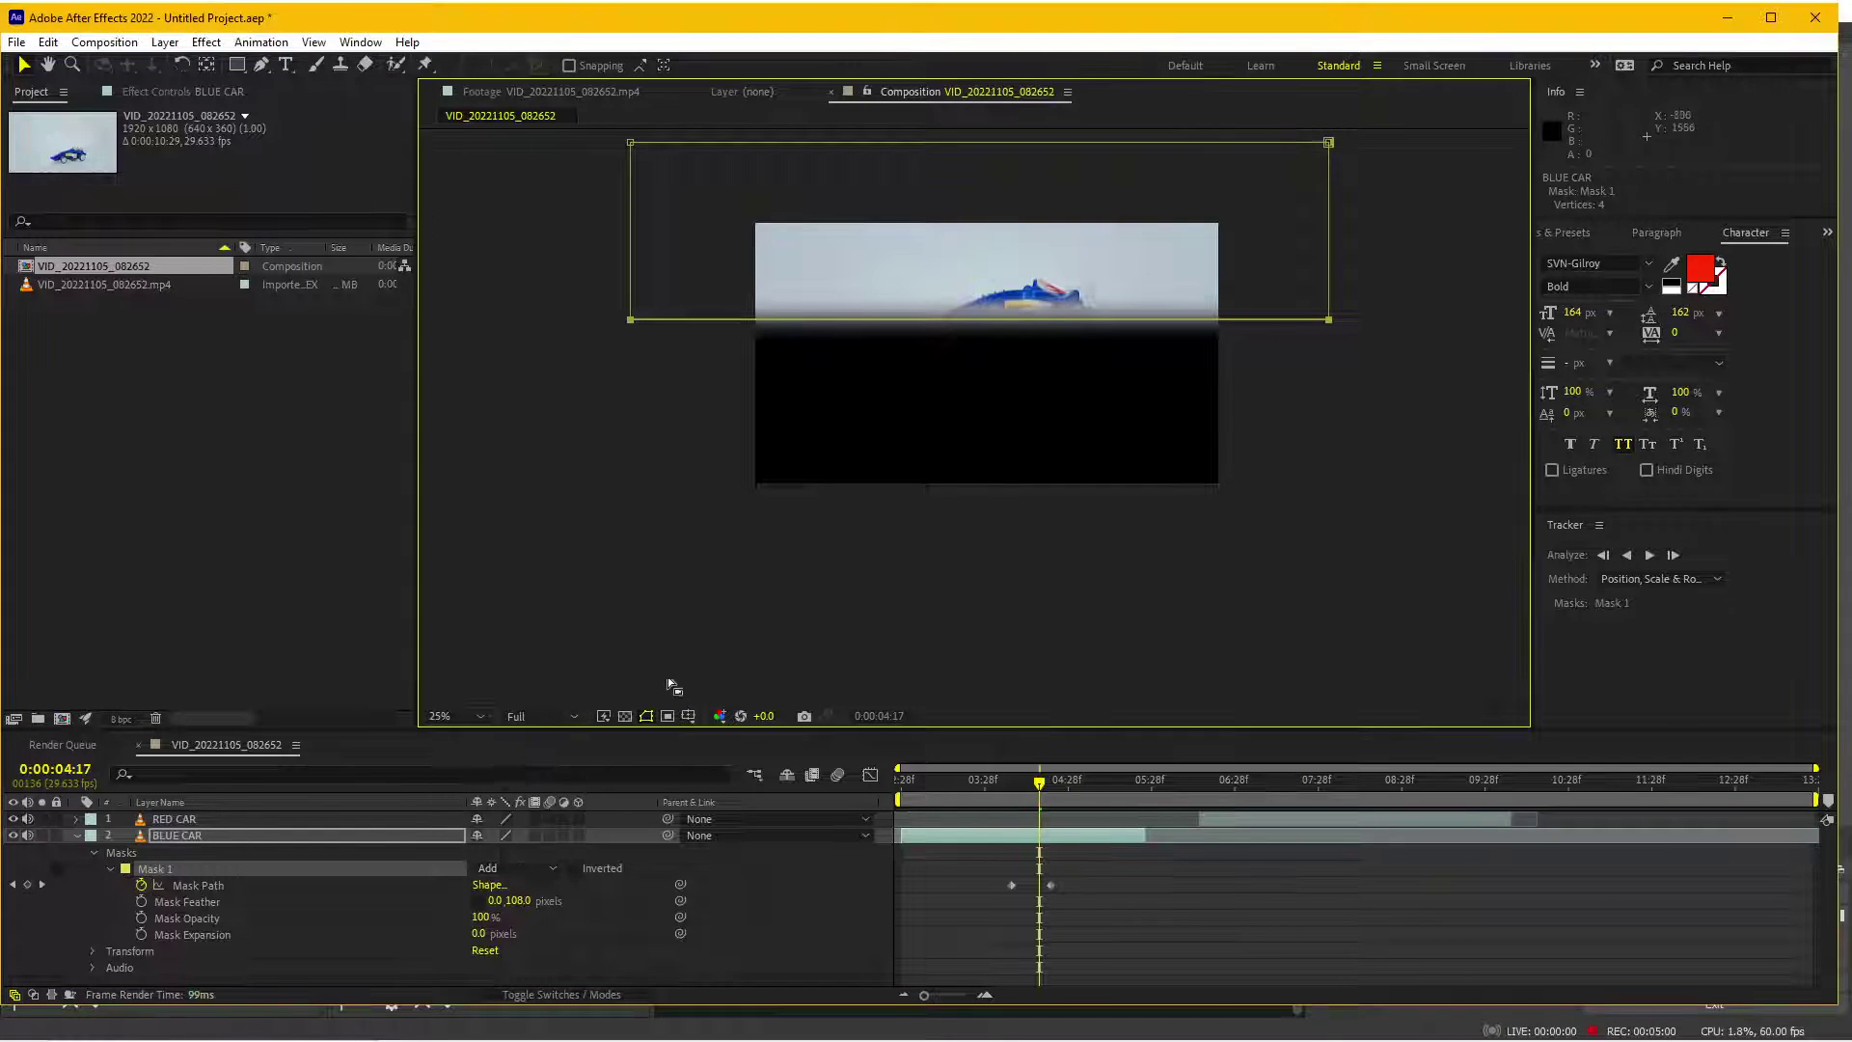
{"action": "key", "text": "period"}
{"action": "key", "text": "comma"}
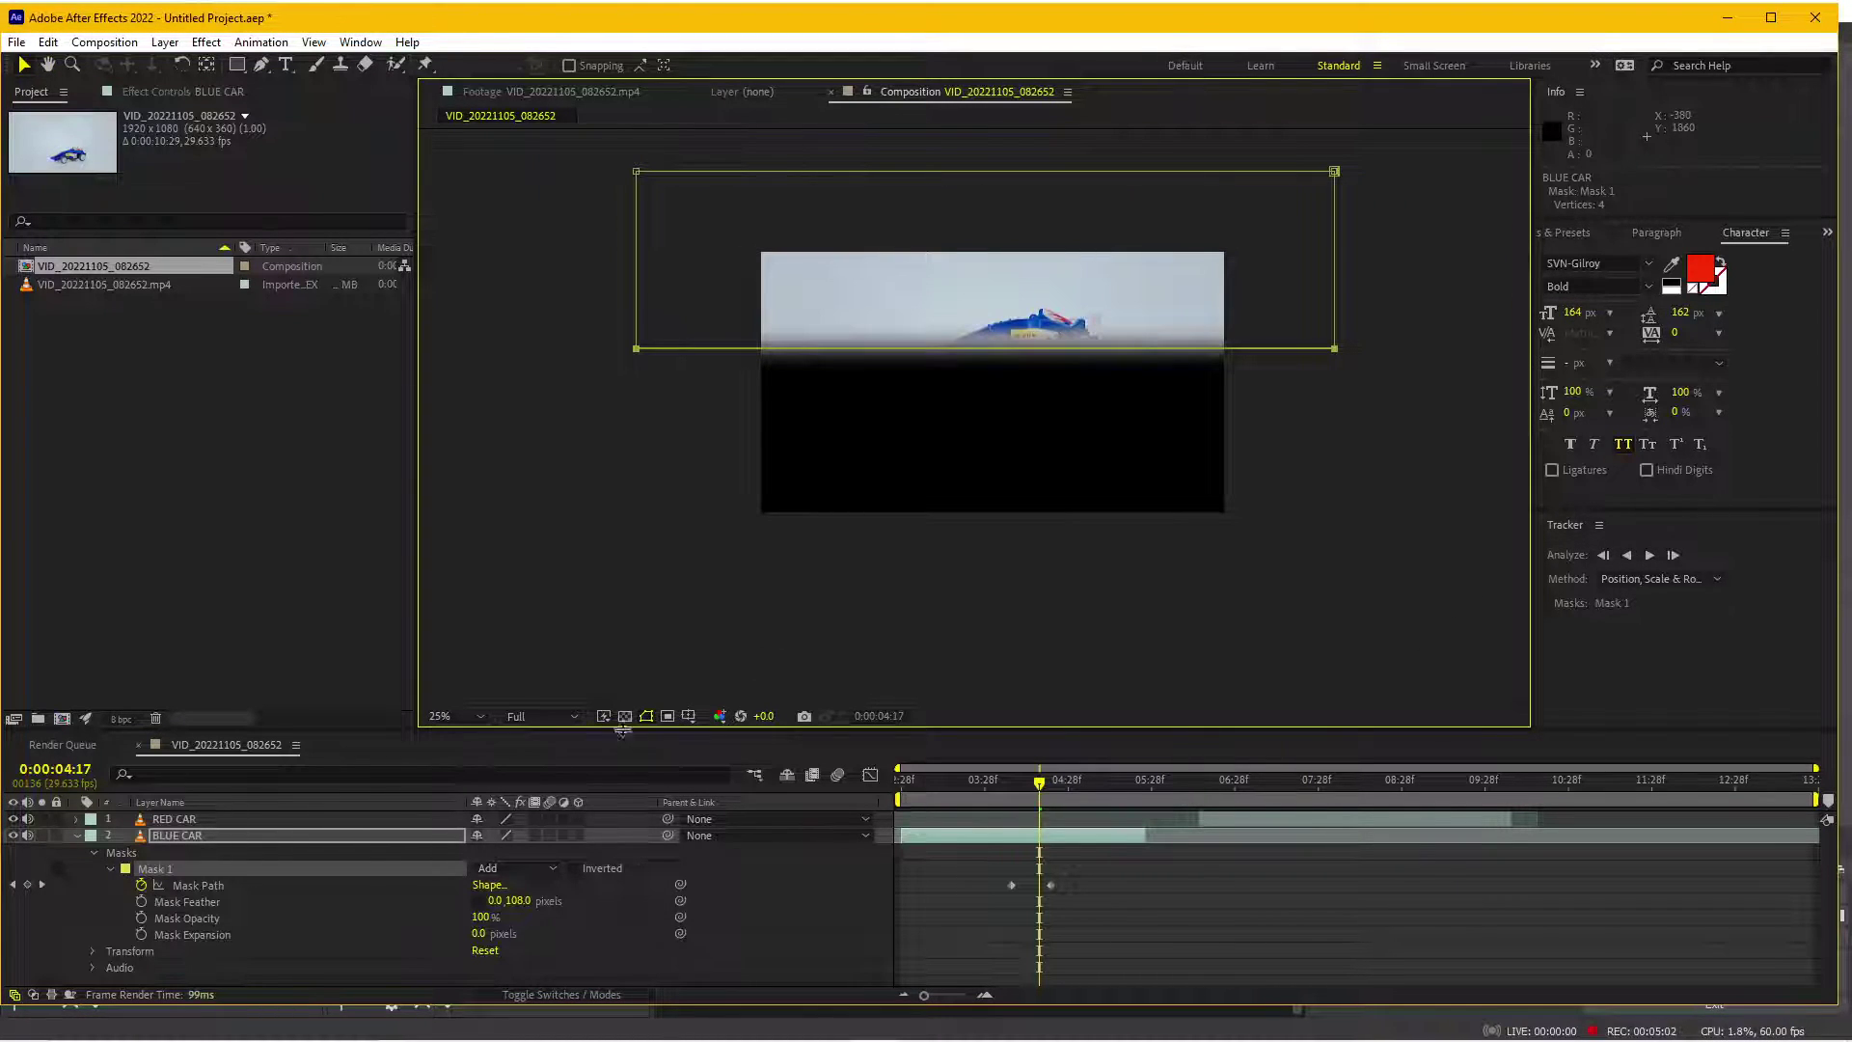
{"action": "left_click", "coordinate": [625, 716]}
{"action": "left_click", "coordinate": [626, 718]}
- Shift both mask path keyframes slightly later and review the wipe
{"action": "left_click_drag", "start_coordinate": [1039, 793], "coordinate": [1028, 794]}
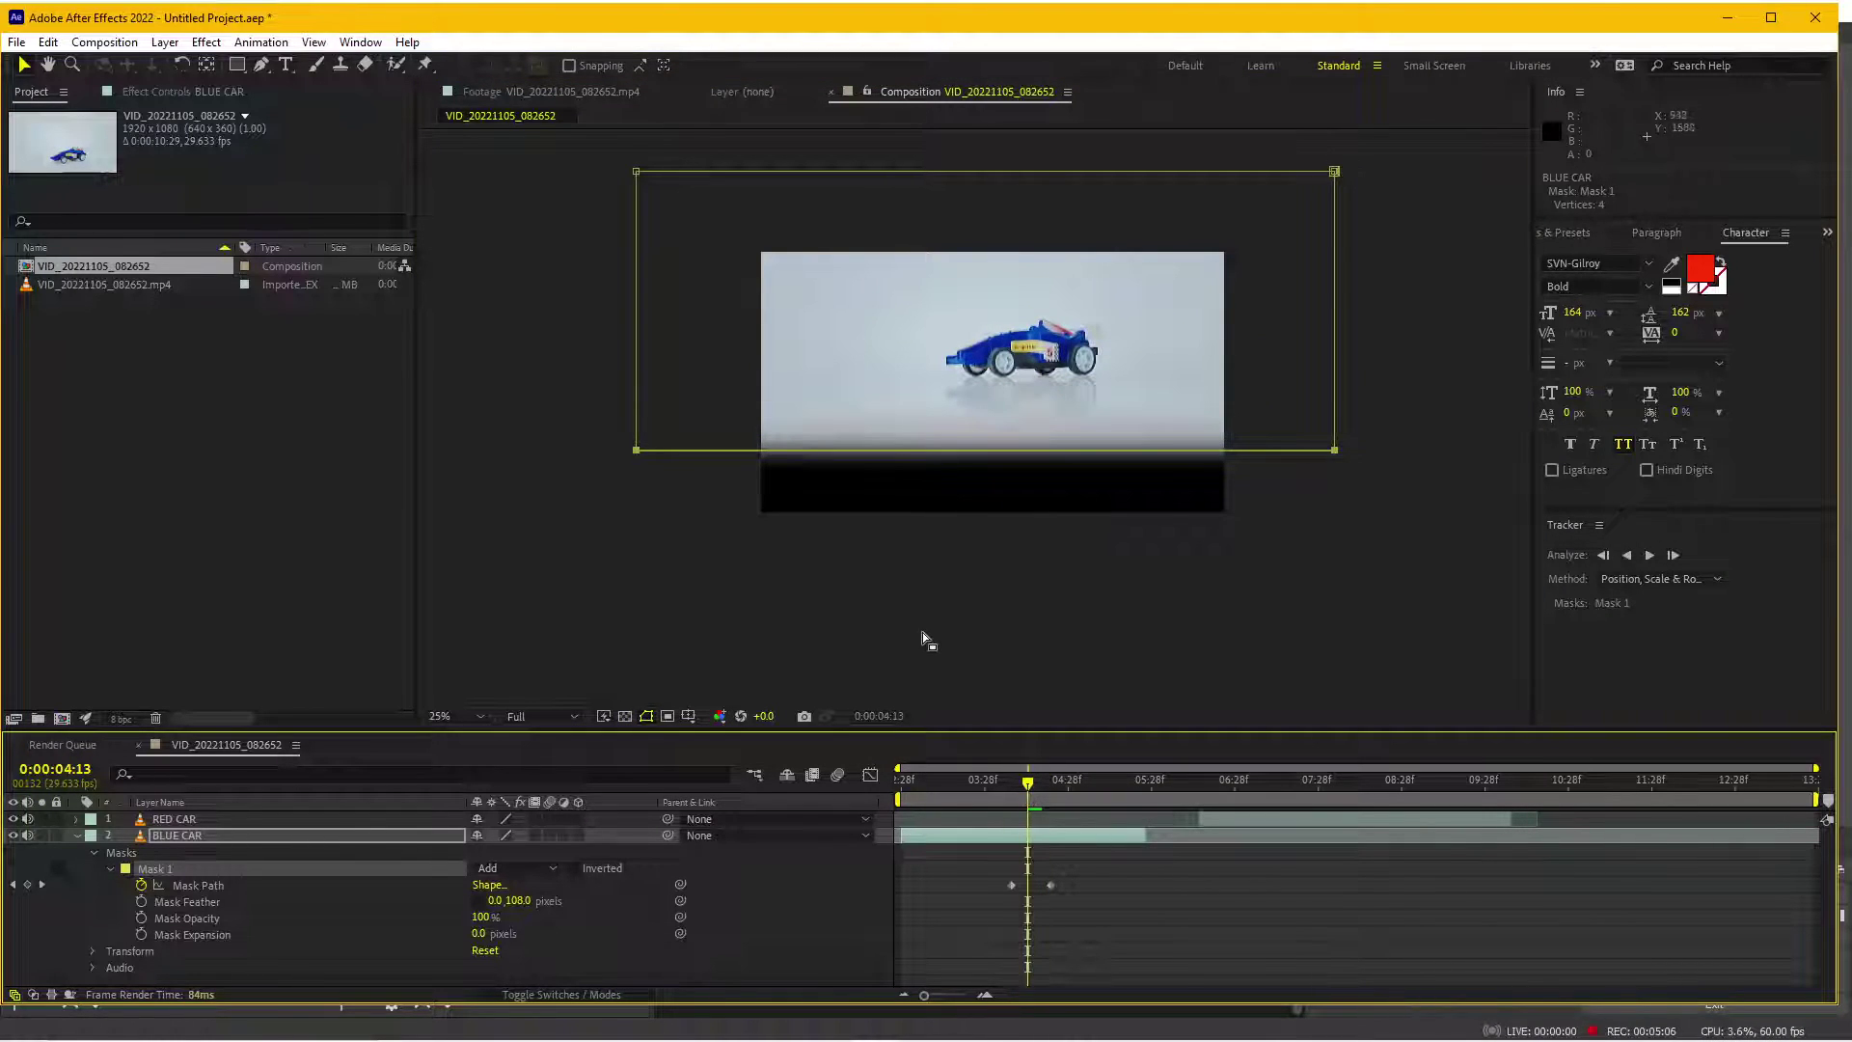
{"action": "left_click_drag", "start_coordinate": [1012, 885], "coordinate": [1016, 886]}
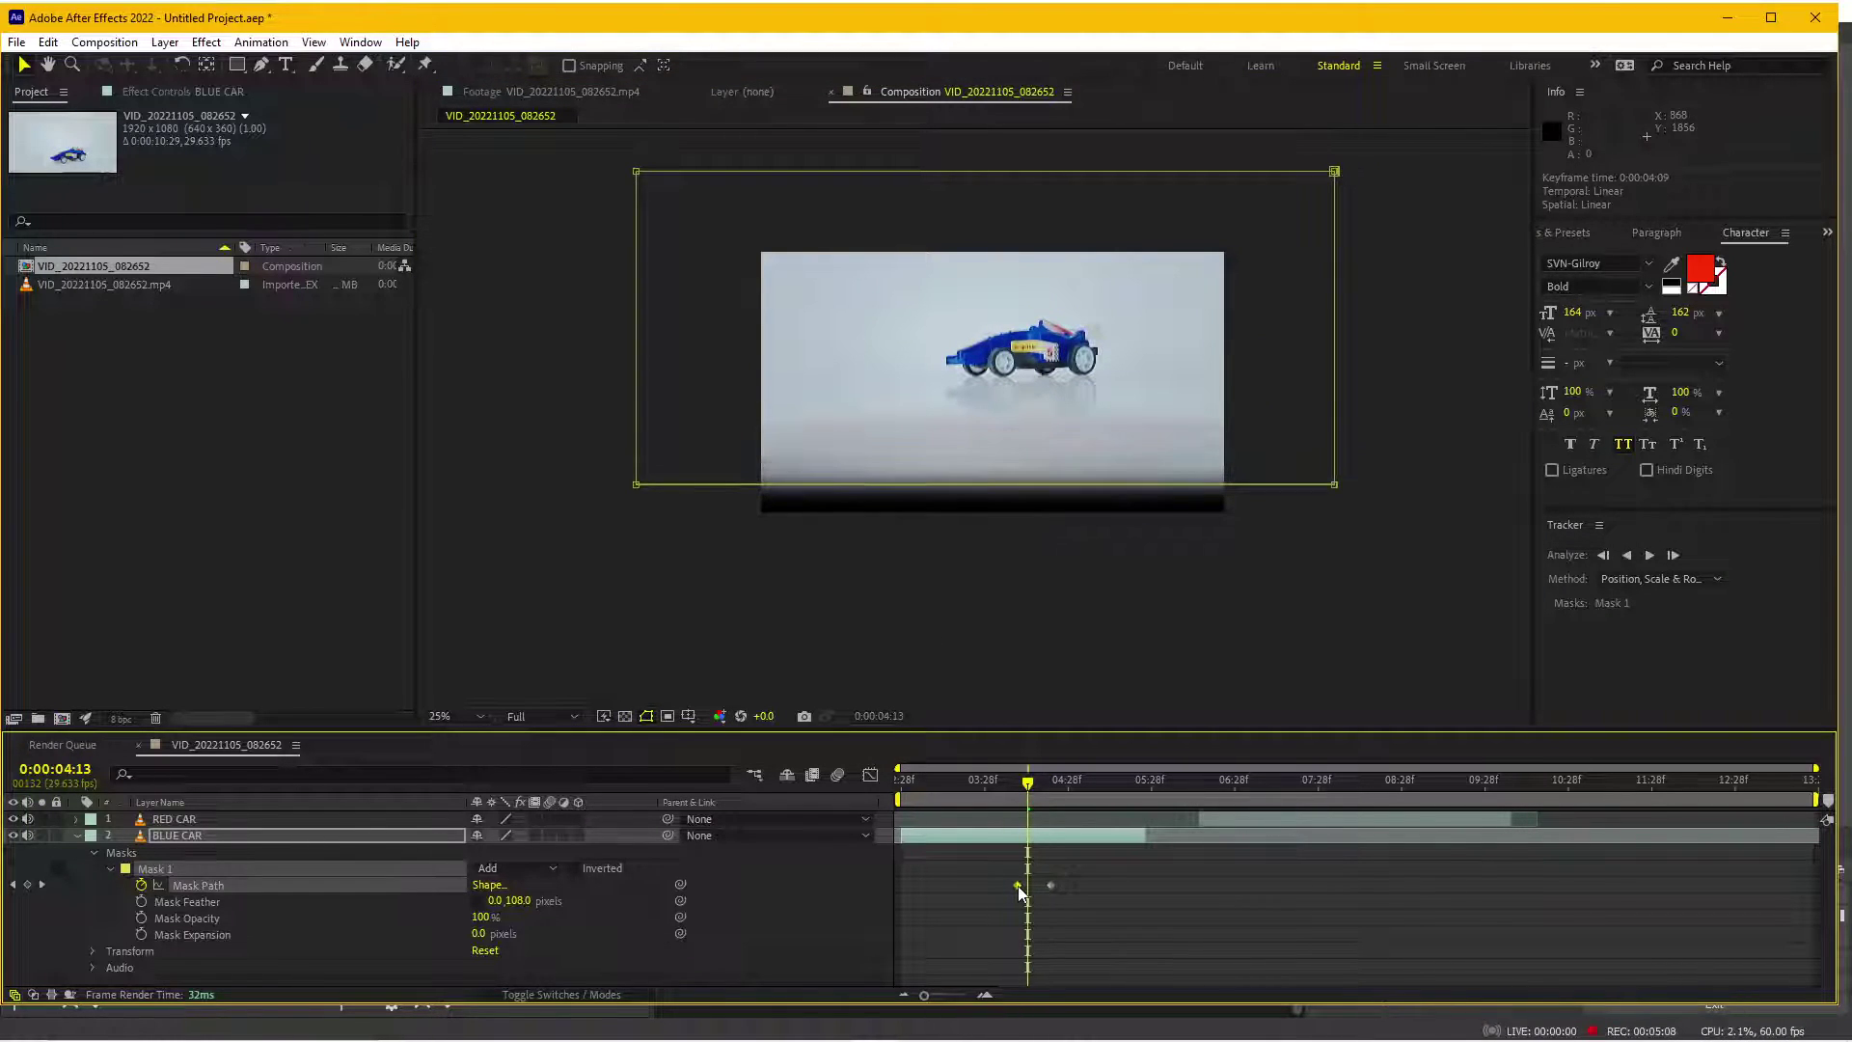
{"action": "left_click", "coordinate": [1040, 793]}
{"action": "left_click_drag", "start_coordinate": [994, 875], "coordinate": [1067, 886]}
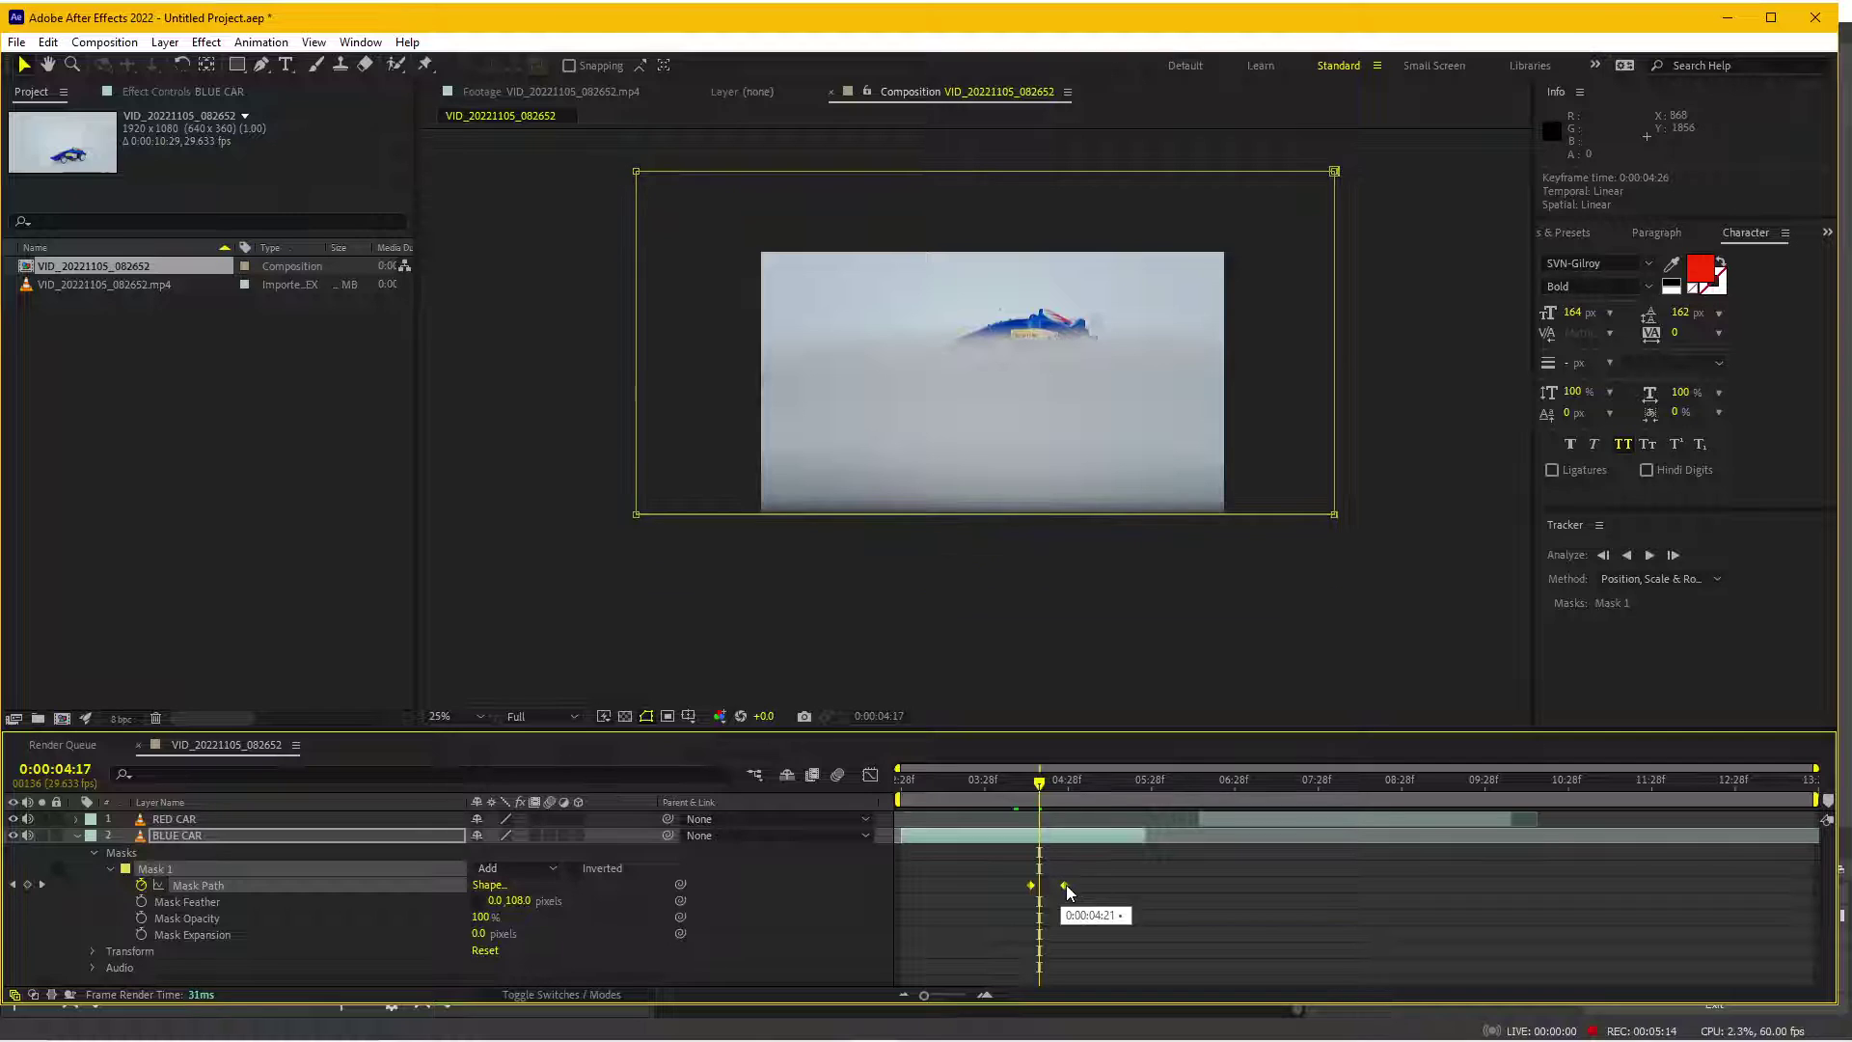
{"action": "left_click", "coordinate": [1045, 791]}
{"action": "left_click_drag", "start_coordinate": [1048, 785], "coordinate": [1044, 788]}
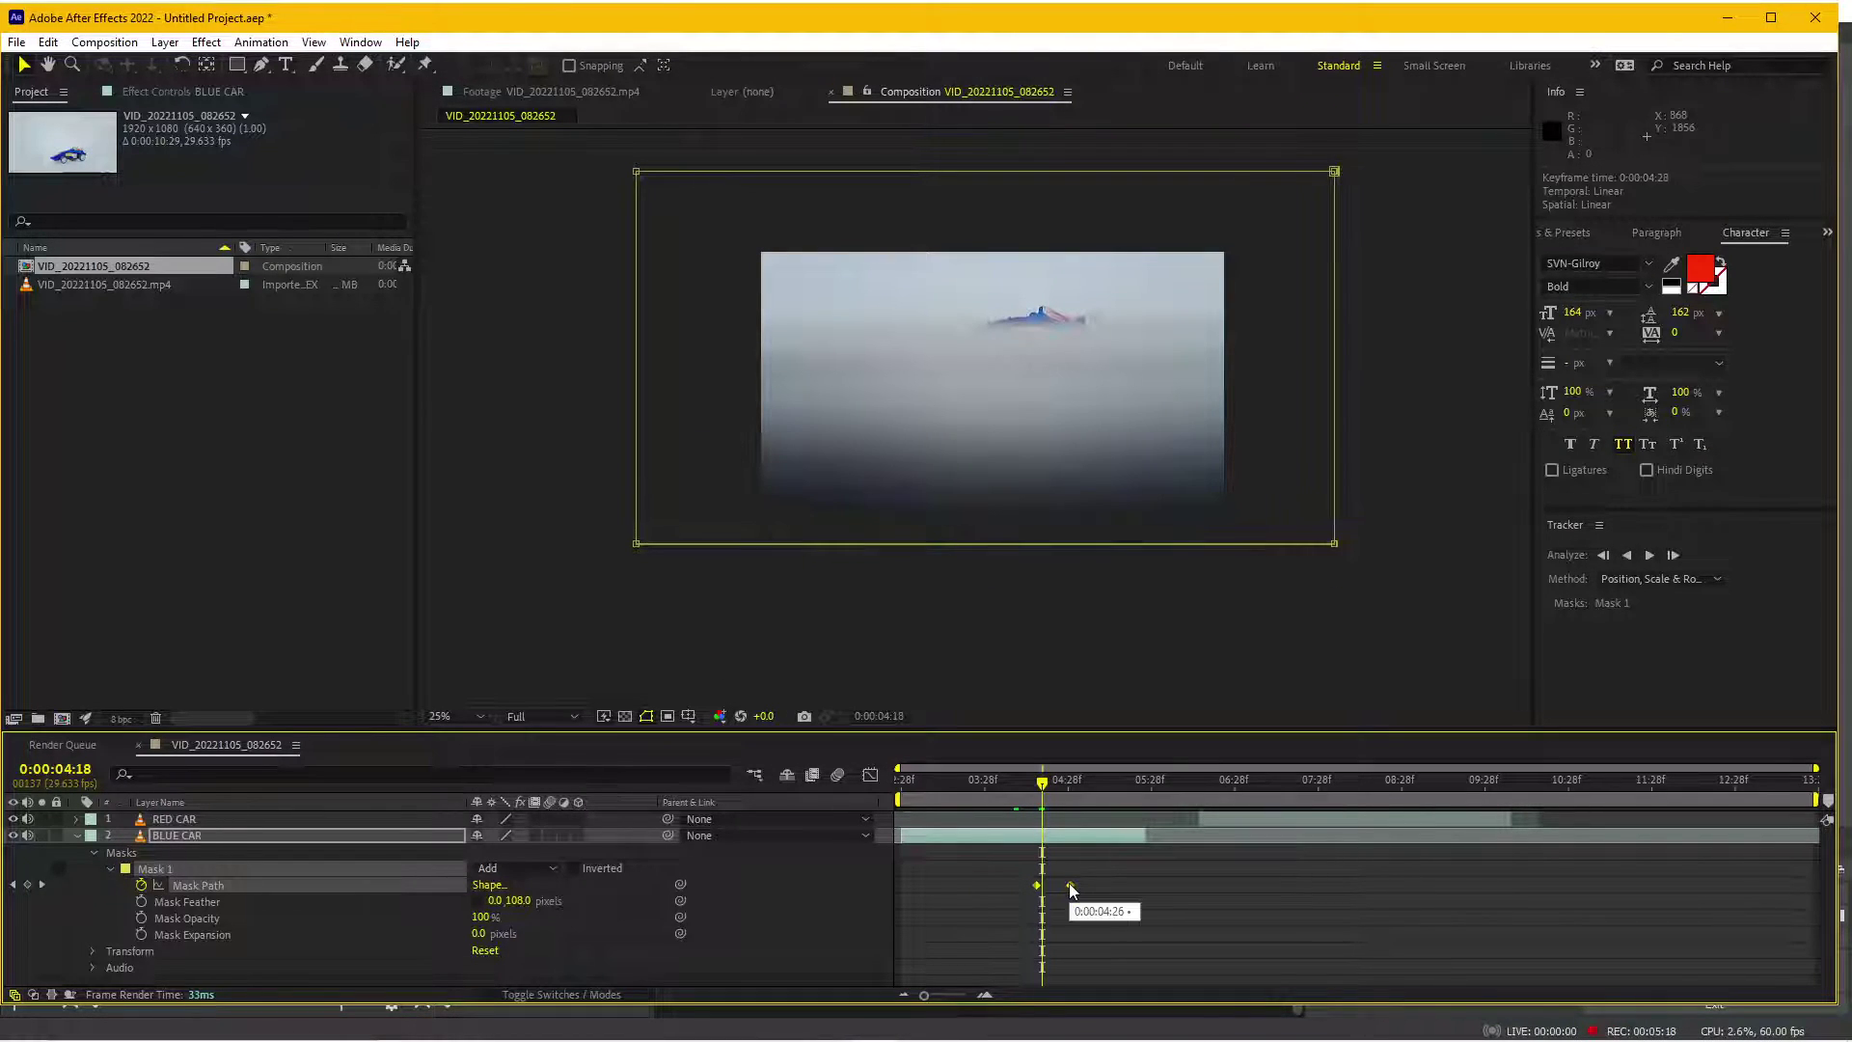
- Place the end mask keyframe at 4:23 and turn on the transparency grid
{"action": "left_click", "coordinate": [1070, 912]}
{"action": "left_click", "coordinate": [1044, 785]}
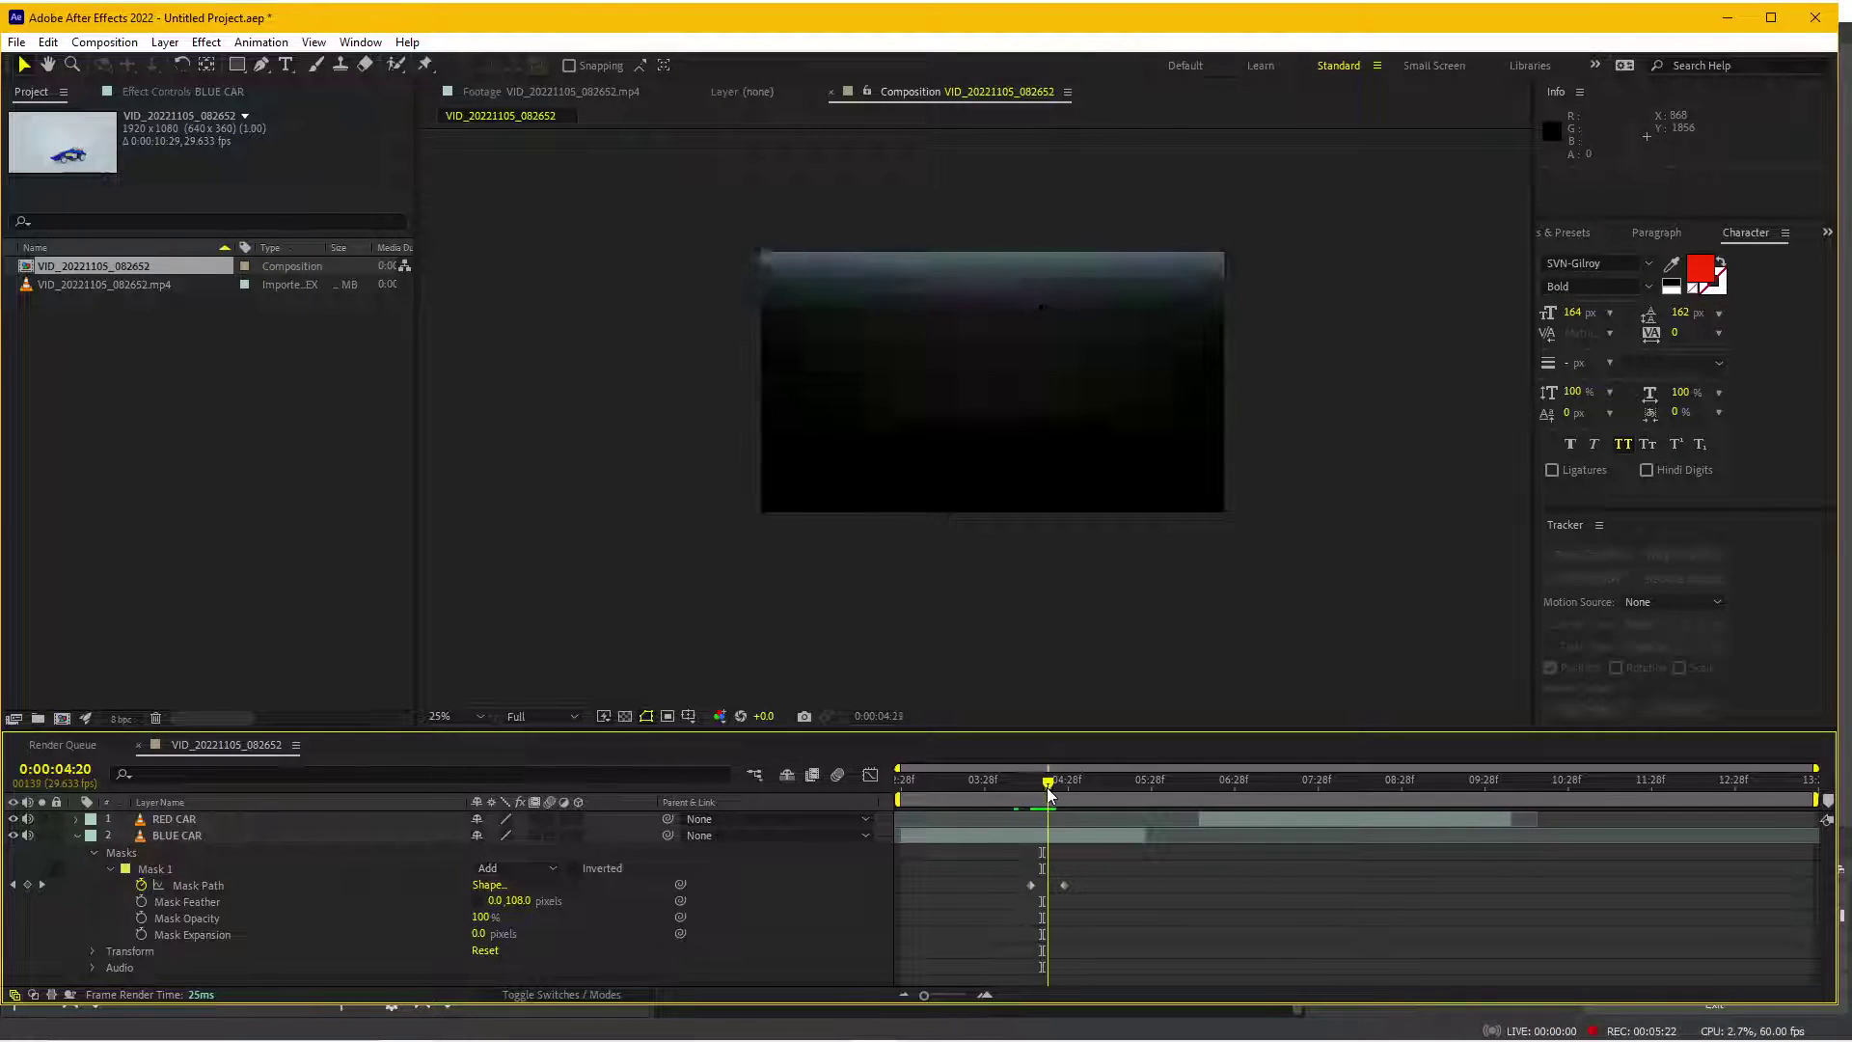
{"action": "left_click_drag", "start_coordinate": [1064, 885], "coordinate": [1072, 885]}
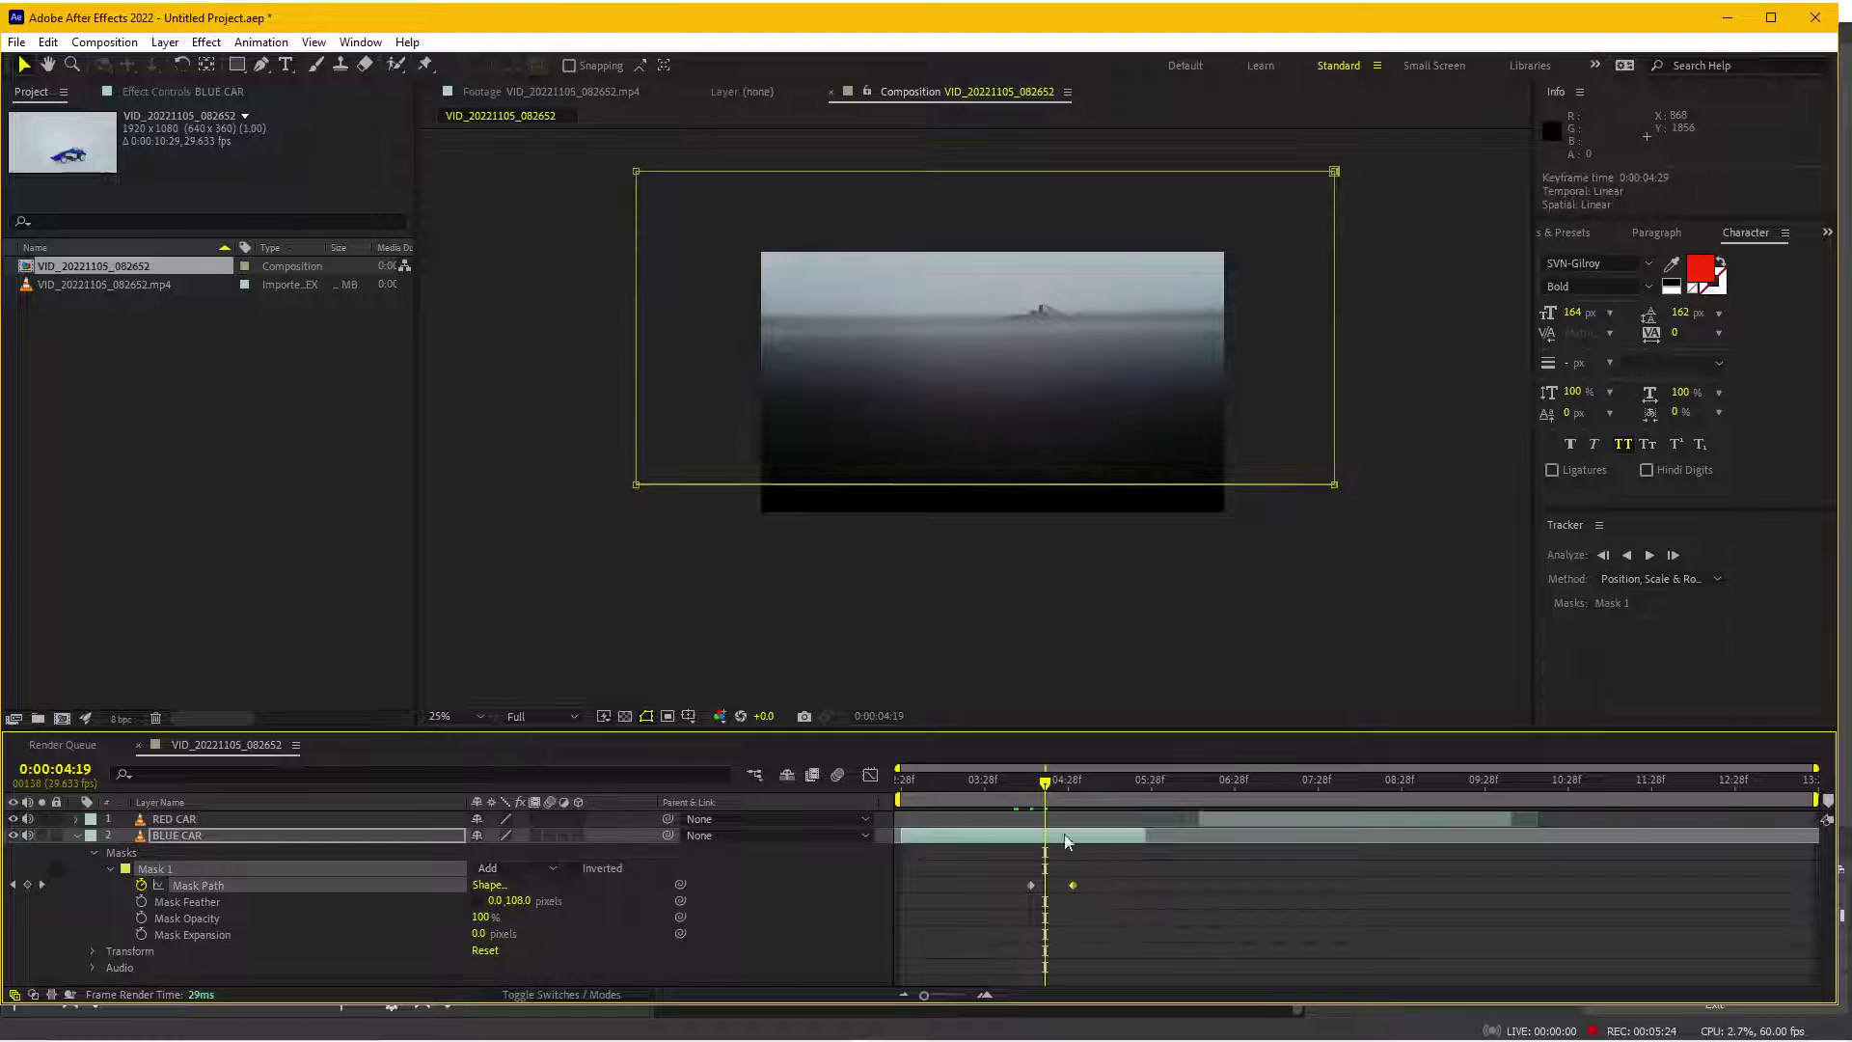
{"action": "left_click", "coordinate": [1051, 789]}
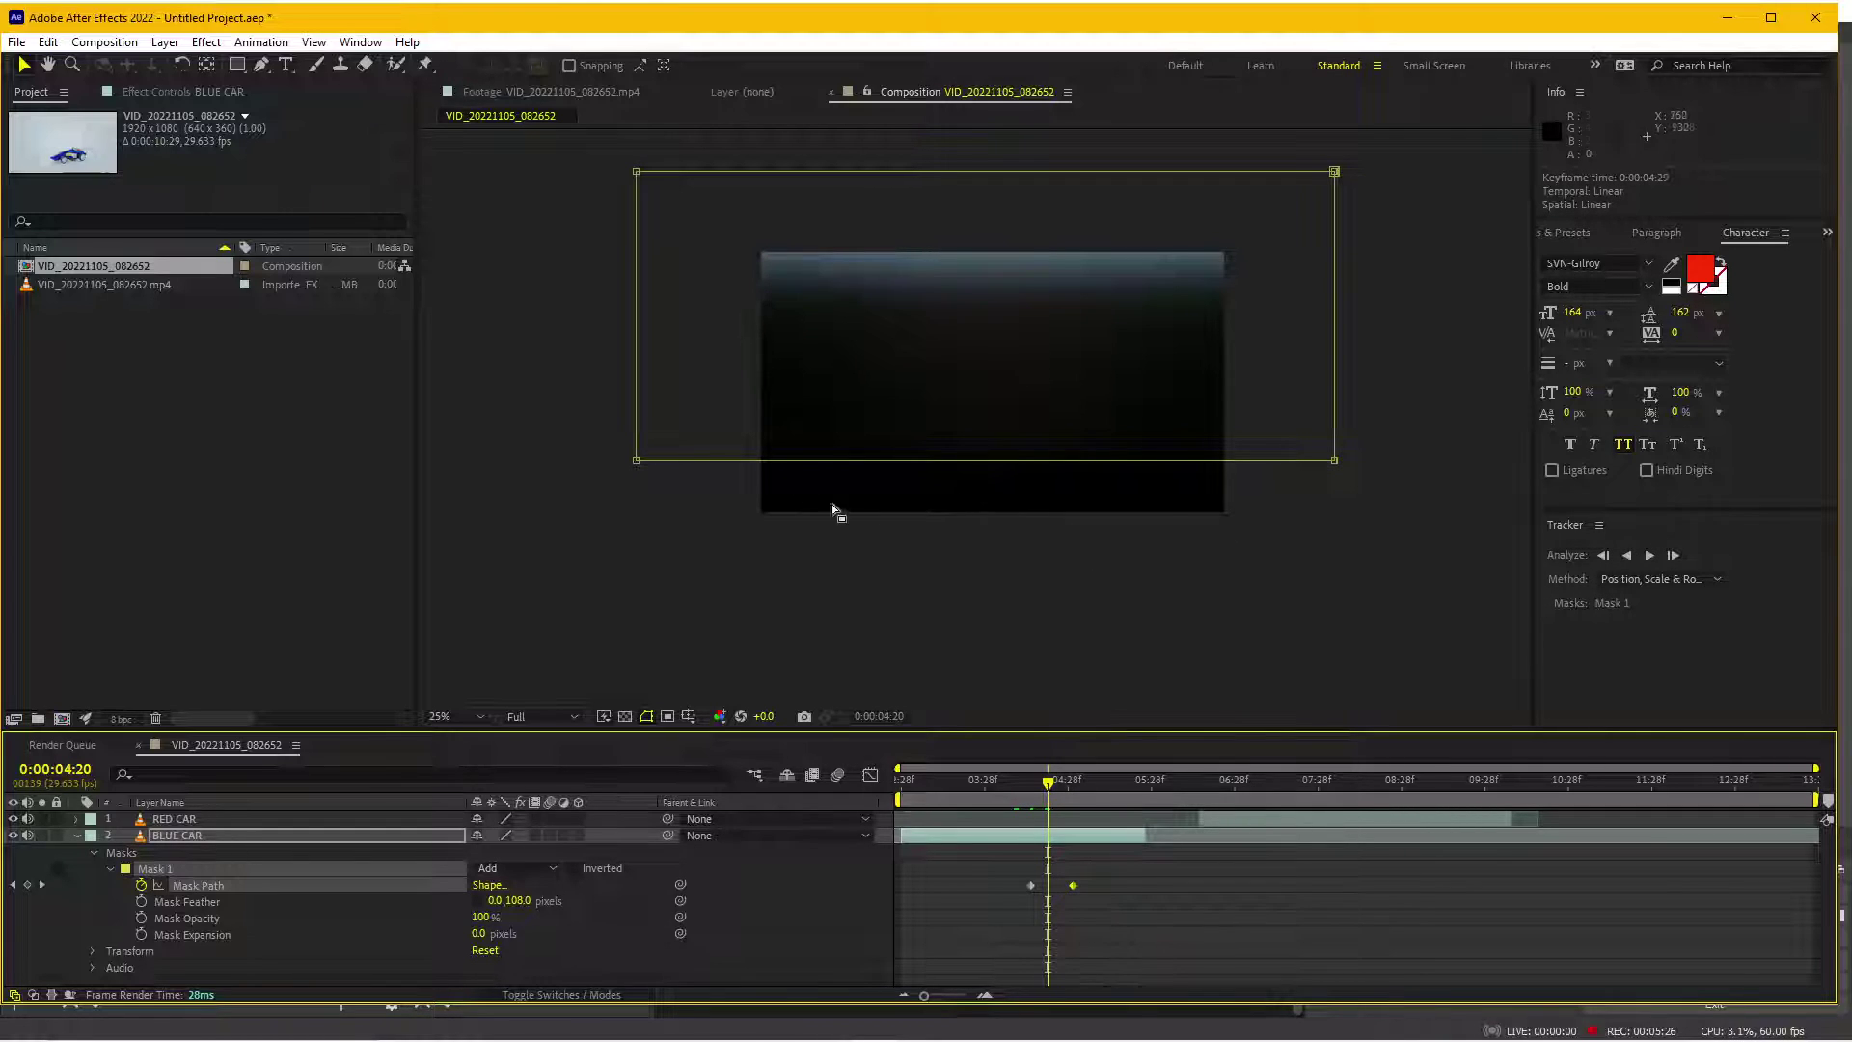
{"action": "left_click_drag", "start_coordinate": [1070, 885], "coordinate": [1055, 889]}
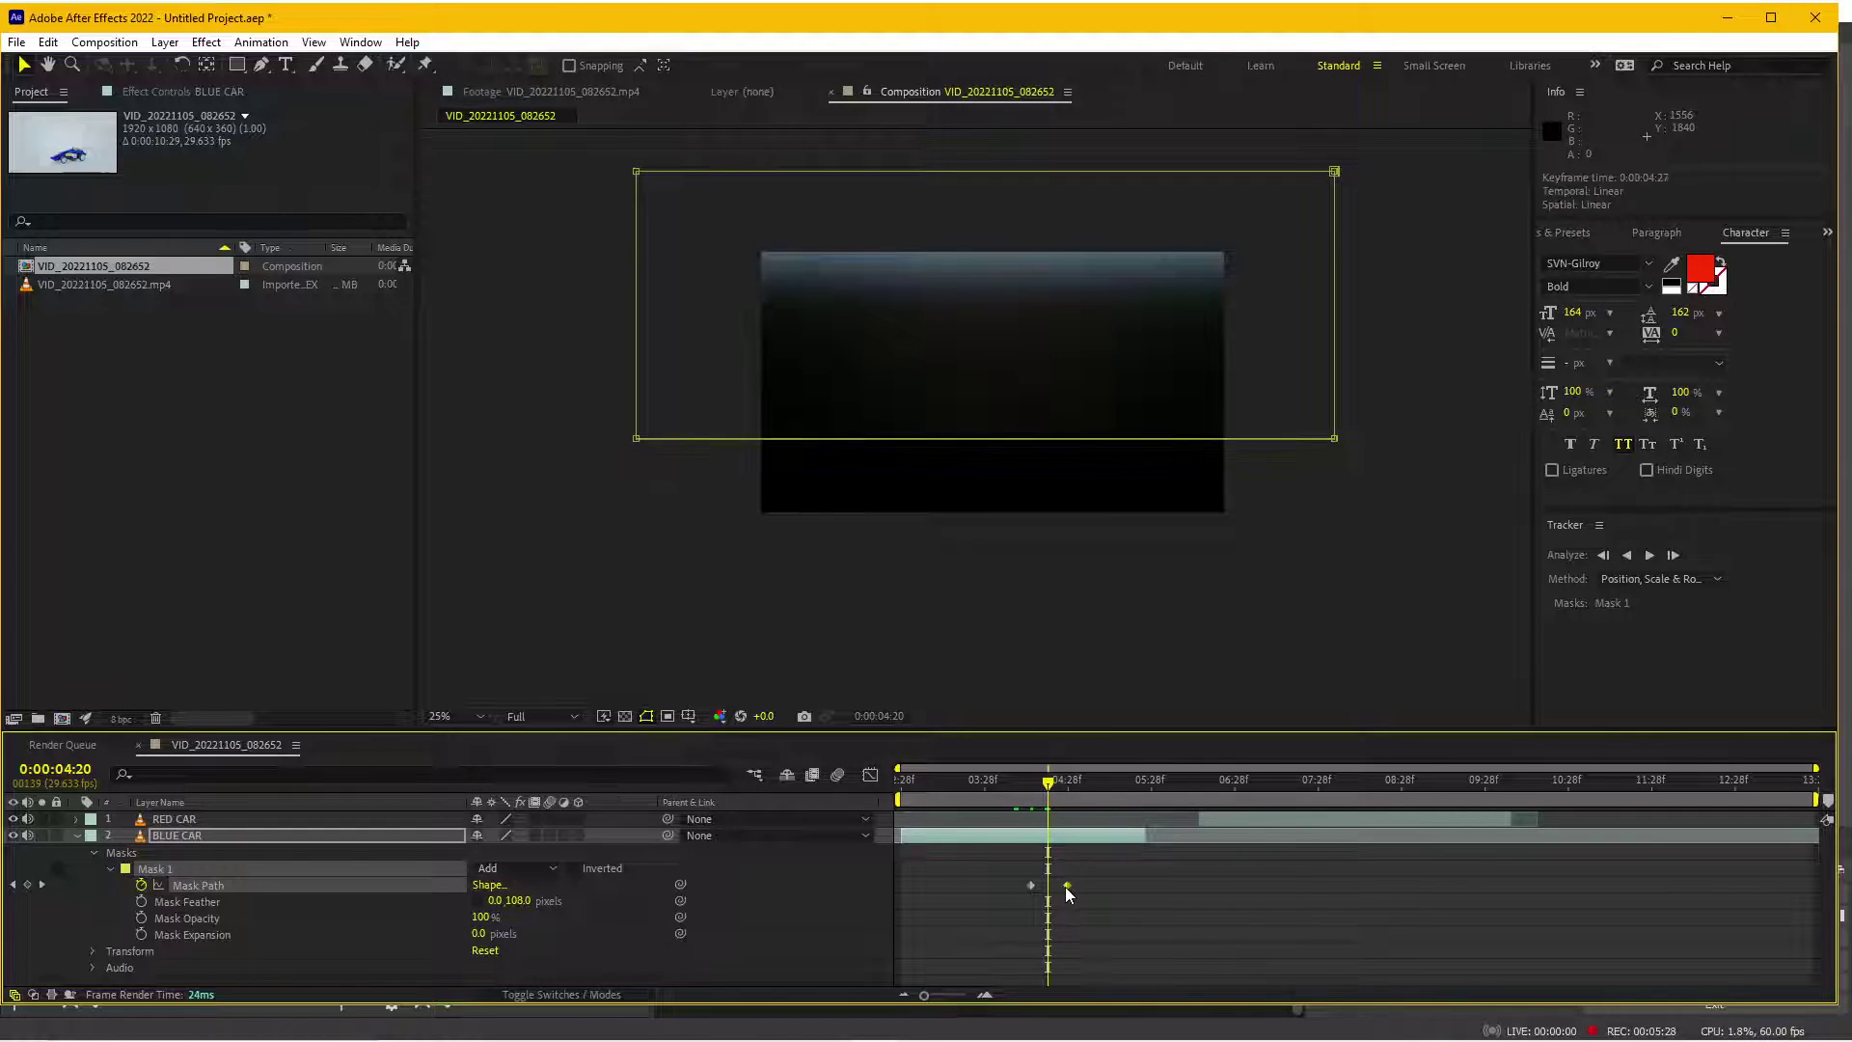
{"action": "mouse_move", "coordinate": [1048, 780]}
{"action": "left_mouse_down"}
{"action": "mouse_move", "coordinate": [1075, 794]}
{"action": "mouse_move", "coordinate": [1046, 806]}
{"action": "mouse_move", "coordinate": [1047, 791]}
{"action": "mouse_move", "coordinate": [1058, 804]}
{"action": "left_mouse_up"}
{"action": "left_click", "coordinate": [625, 716]}
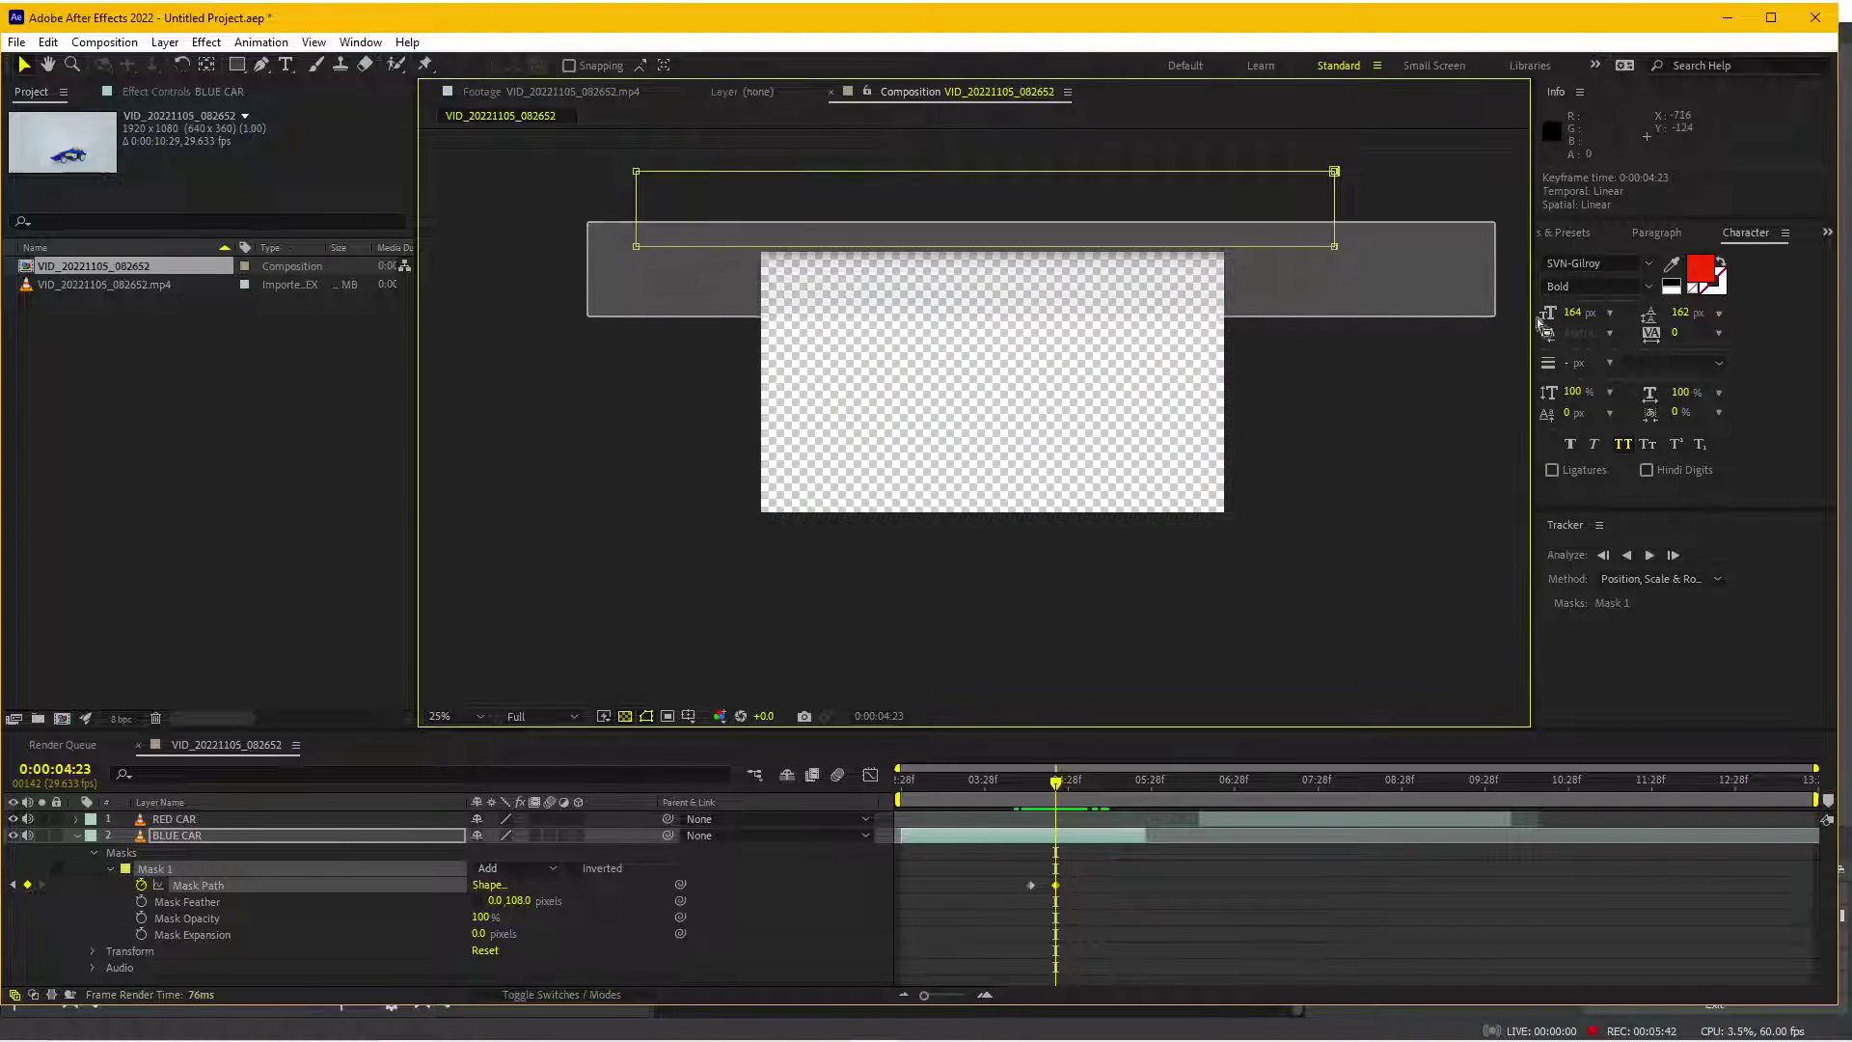
- At the final keyframe, raise the mask's bottom corners higher so the car clears completely
{"action": "left_click_drag", "start_coordinate": [587, 222], "coordinate": [1496, 318]}
{"action": "left_click_drag", "start_coordinate": [1336, 247], "coordinate": [1339, 227]}
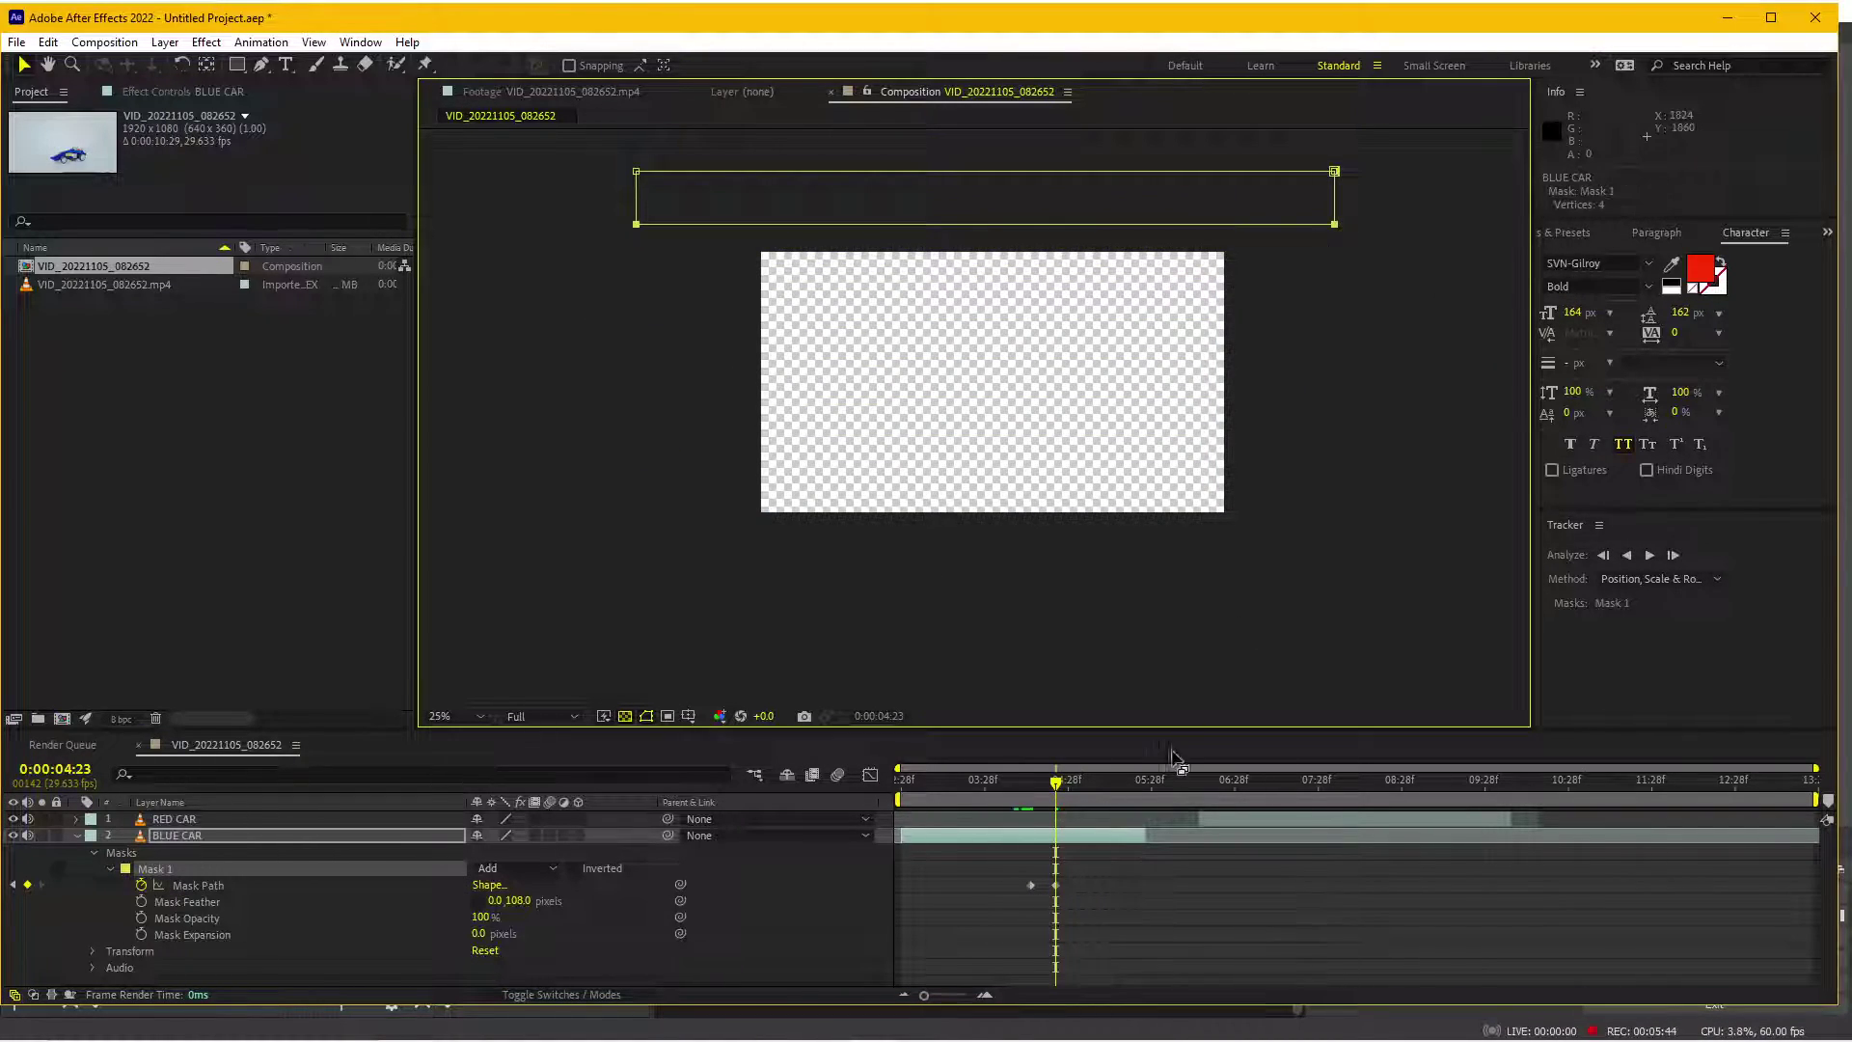
{"action": "left_click_drag", "start_coordinate": [1055, 789], "coordinate": [1044, 786]}
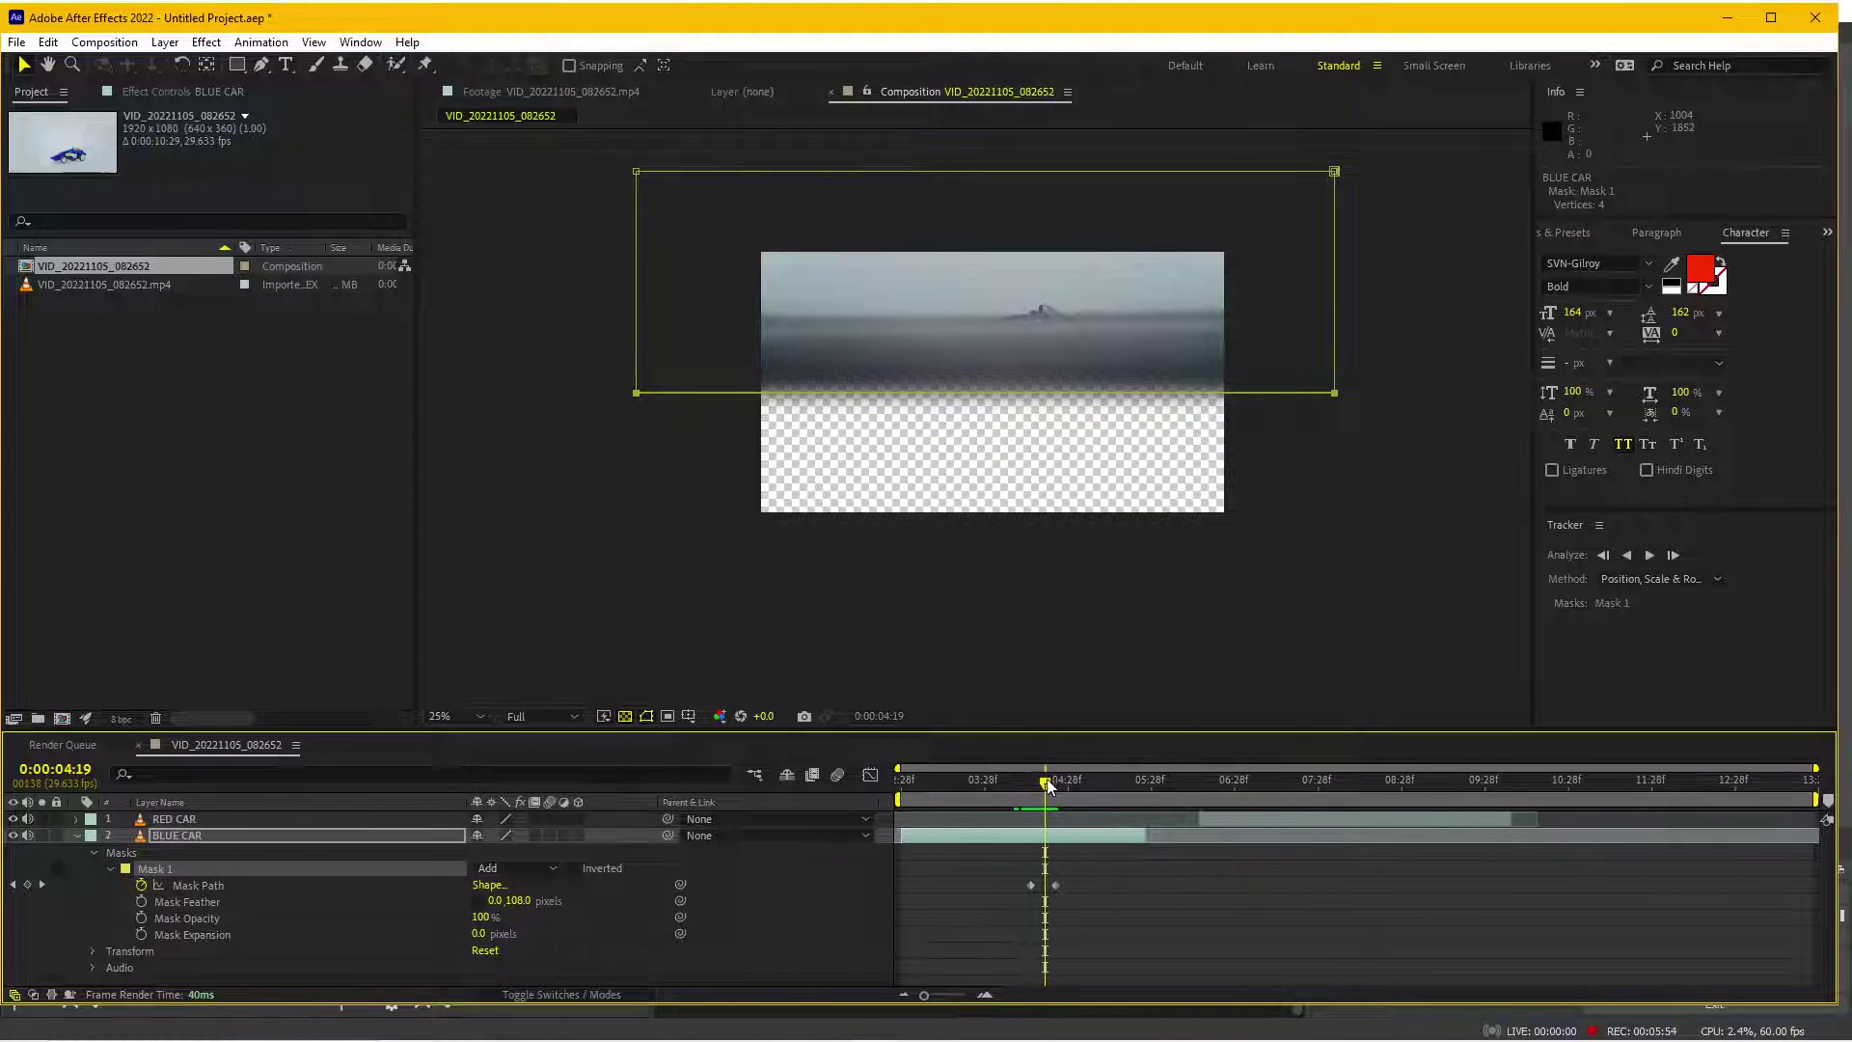
{"action": "left_click_drag", "start_coordinate": [1049, 786], "coordinate": [1041, 786]}
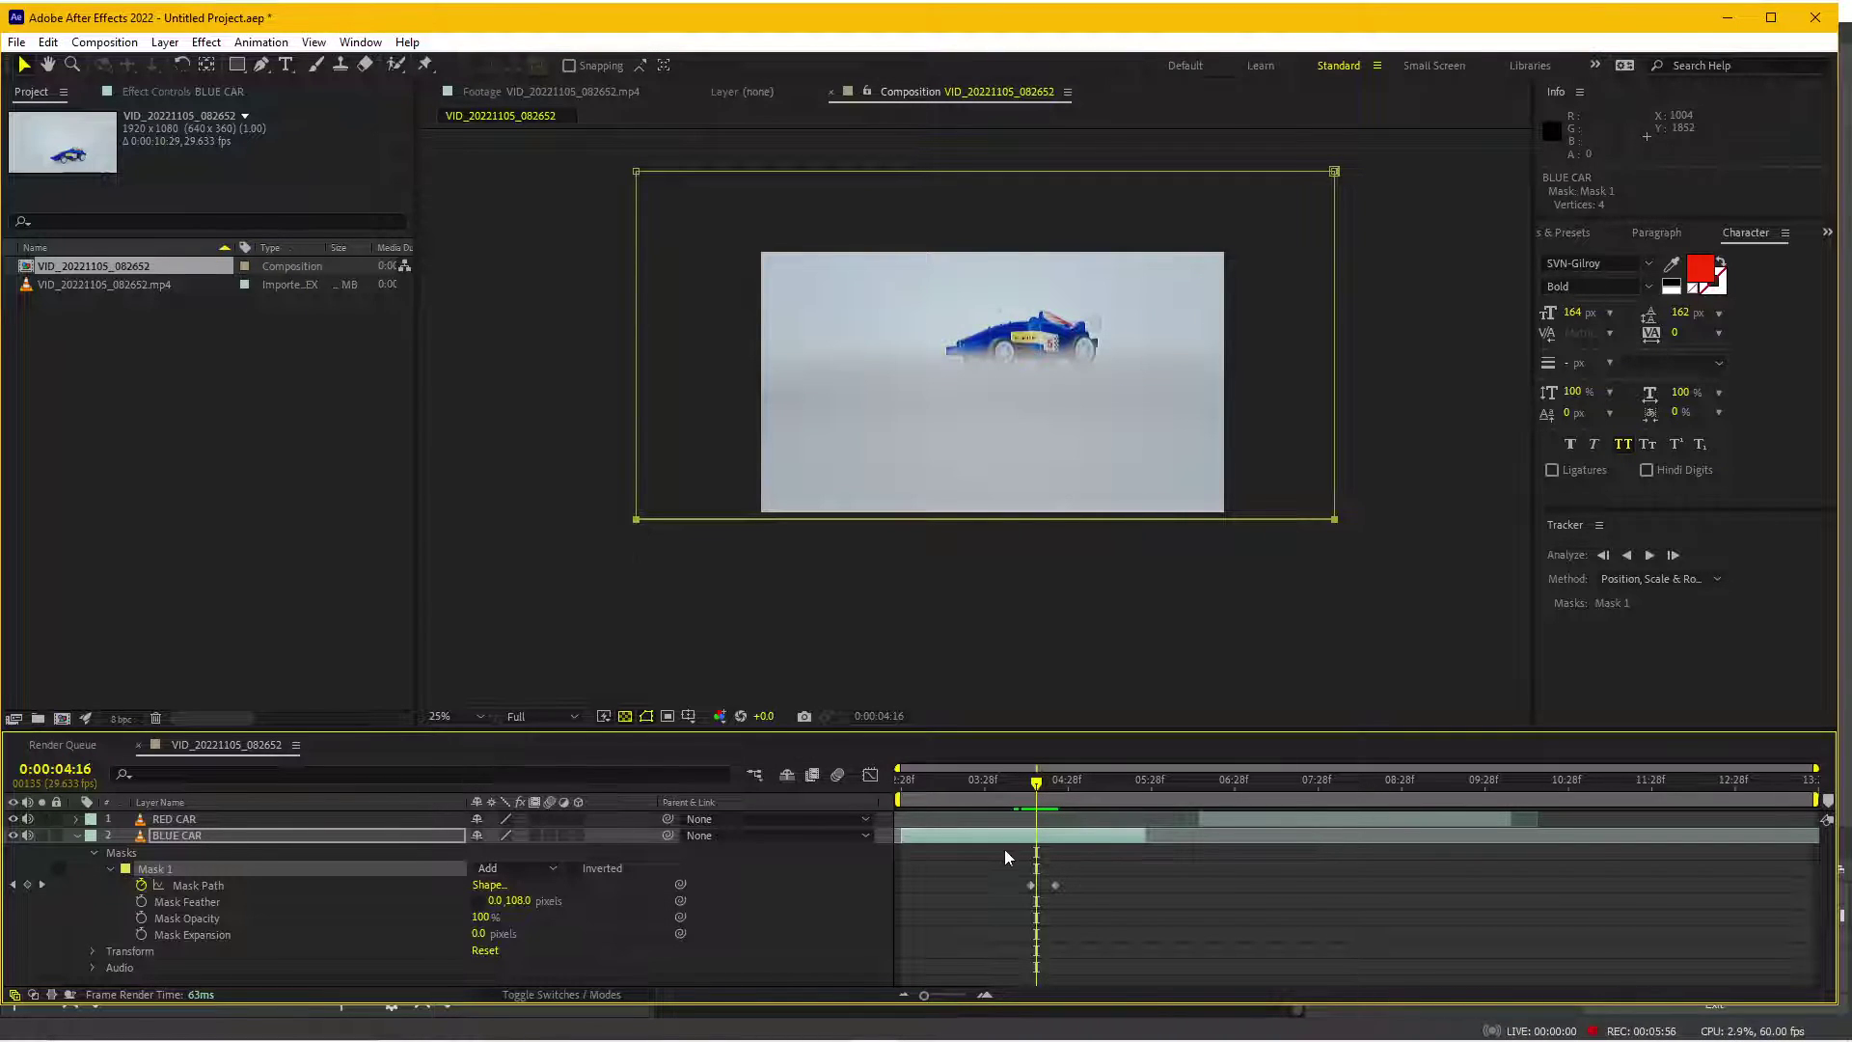
- Move the starting mask keyframe to 4:15 and collapse BLUE CAR's properties
{"action": "left_click_drag", "start_coordinate": [1030, 885], "coordinate": [1033, 885]}
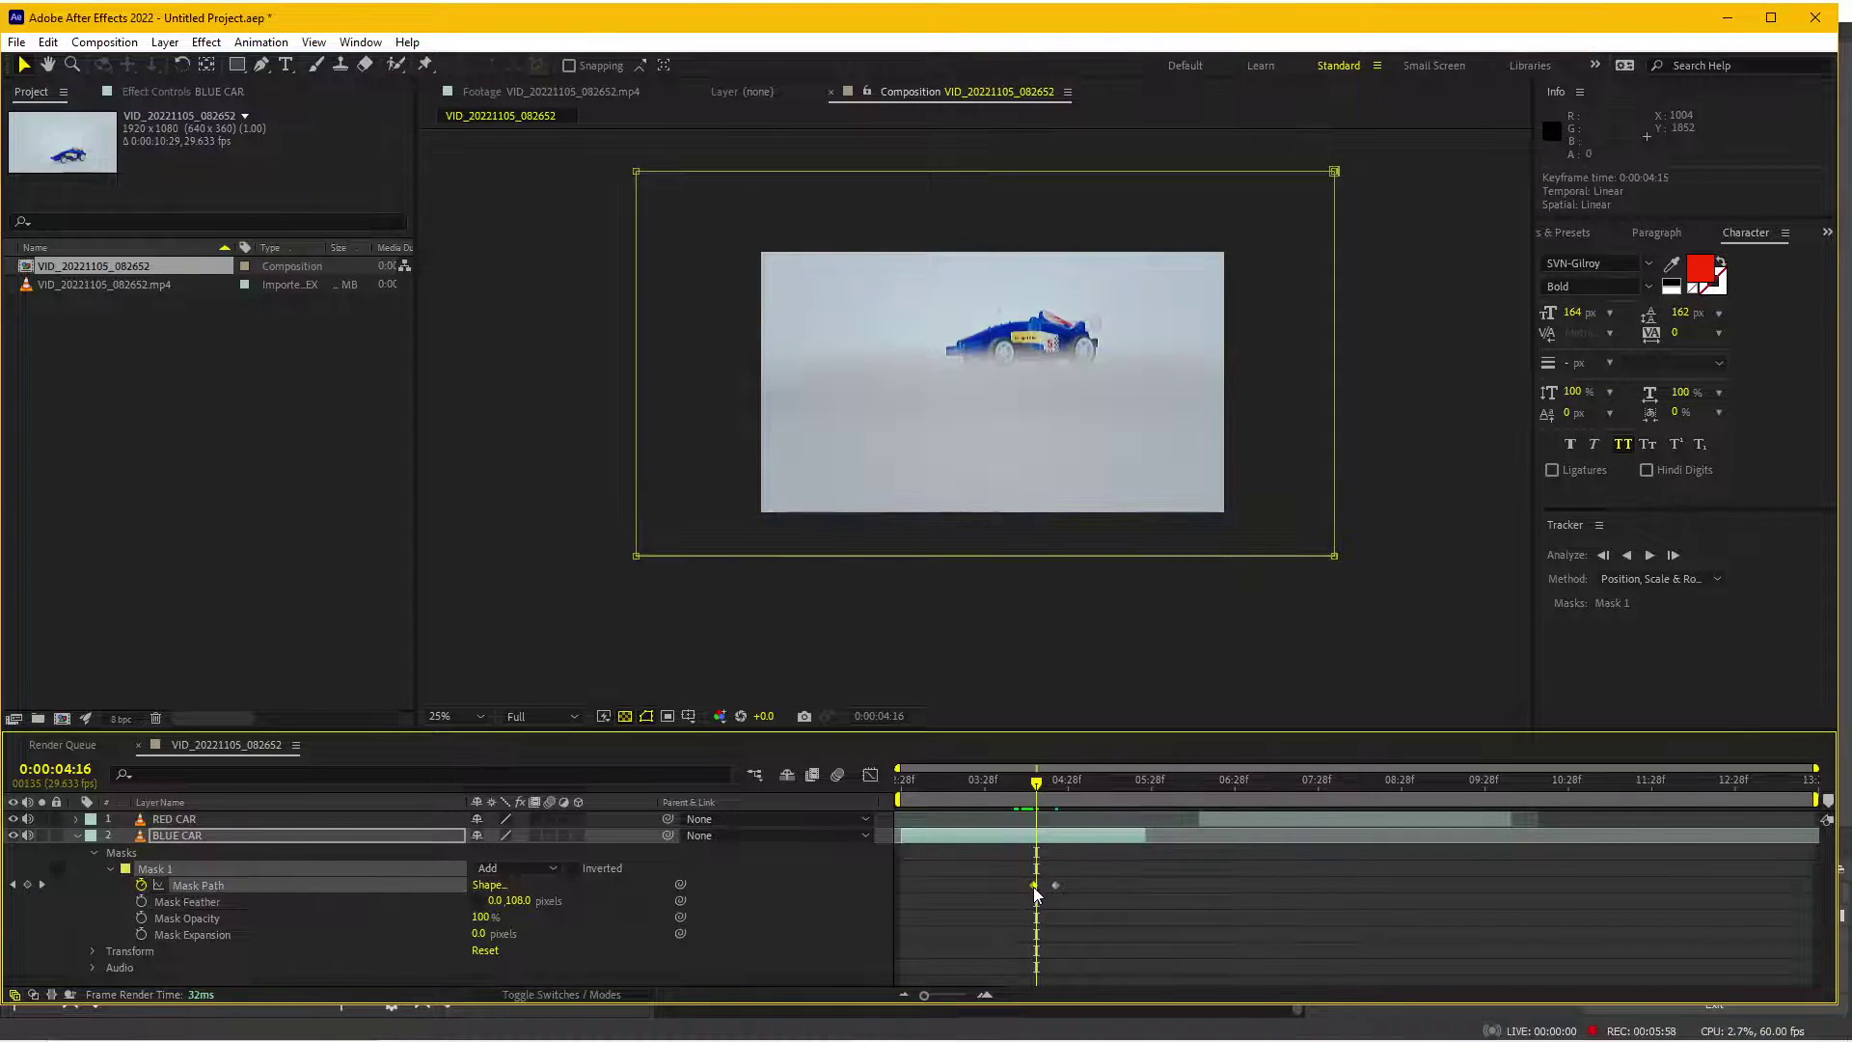
{"action": "left_click_drag", "start_coordinate": [1040, 786], "coordinate": [1020, 789]}
{"action": "left_click", "coordinate": [1142, 923]}
{"action": "left_click", "coordinate": [623, 719]}
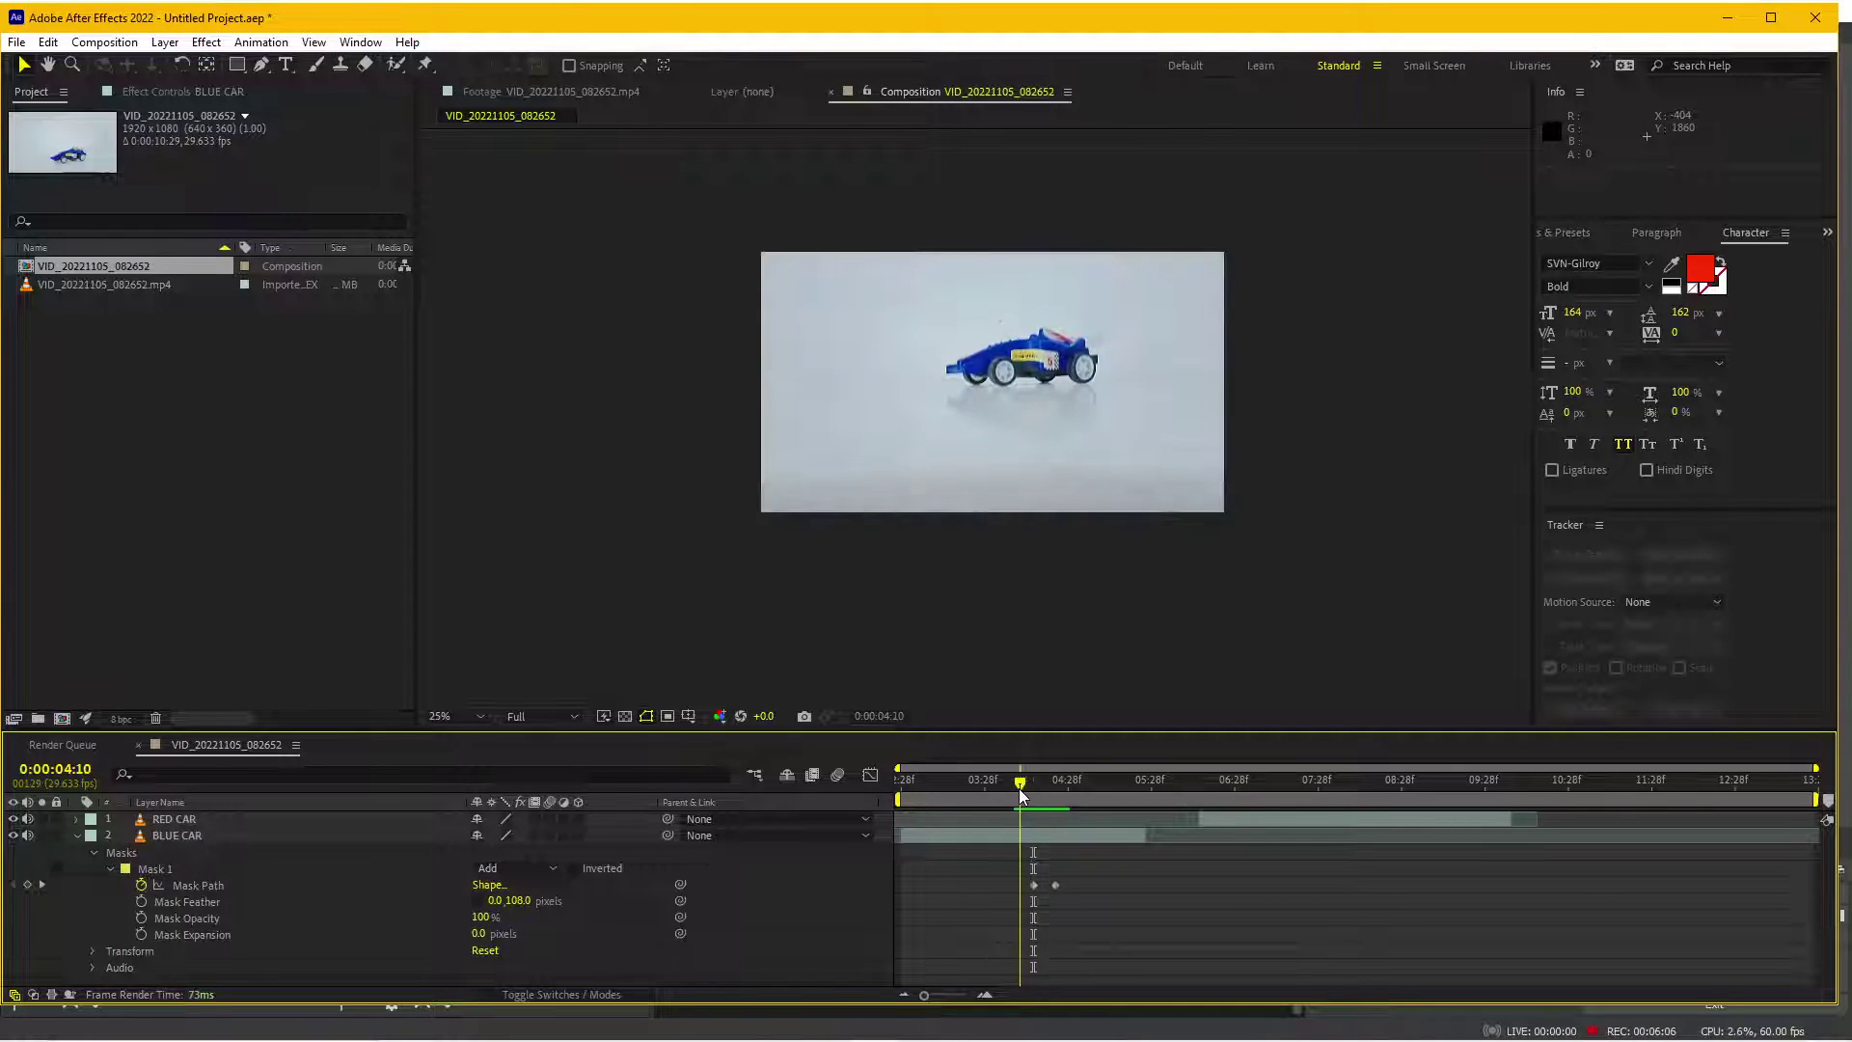
{"action": "left_click", "coordinate": [77, 835]}
- Move RED CAR below BLUE CAR and slide it earlier to run from 4:15 to 8:06
{"action": "left_click", "coordinate": [174, 821]}
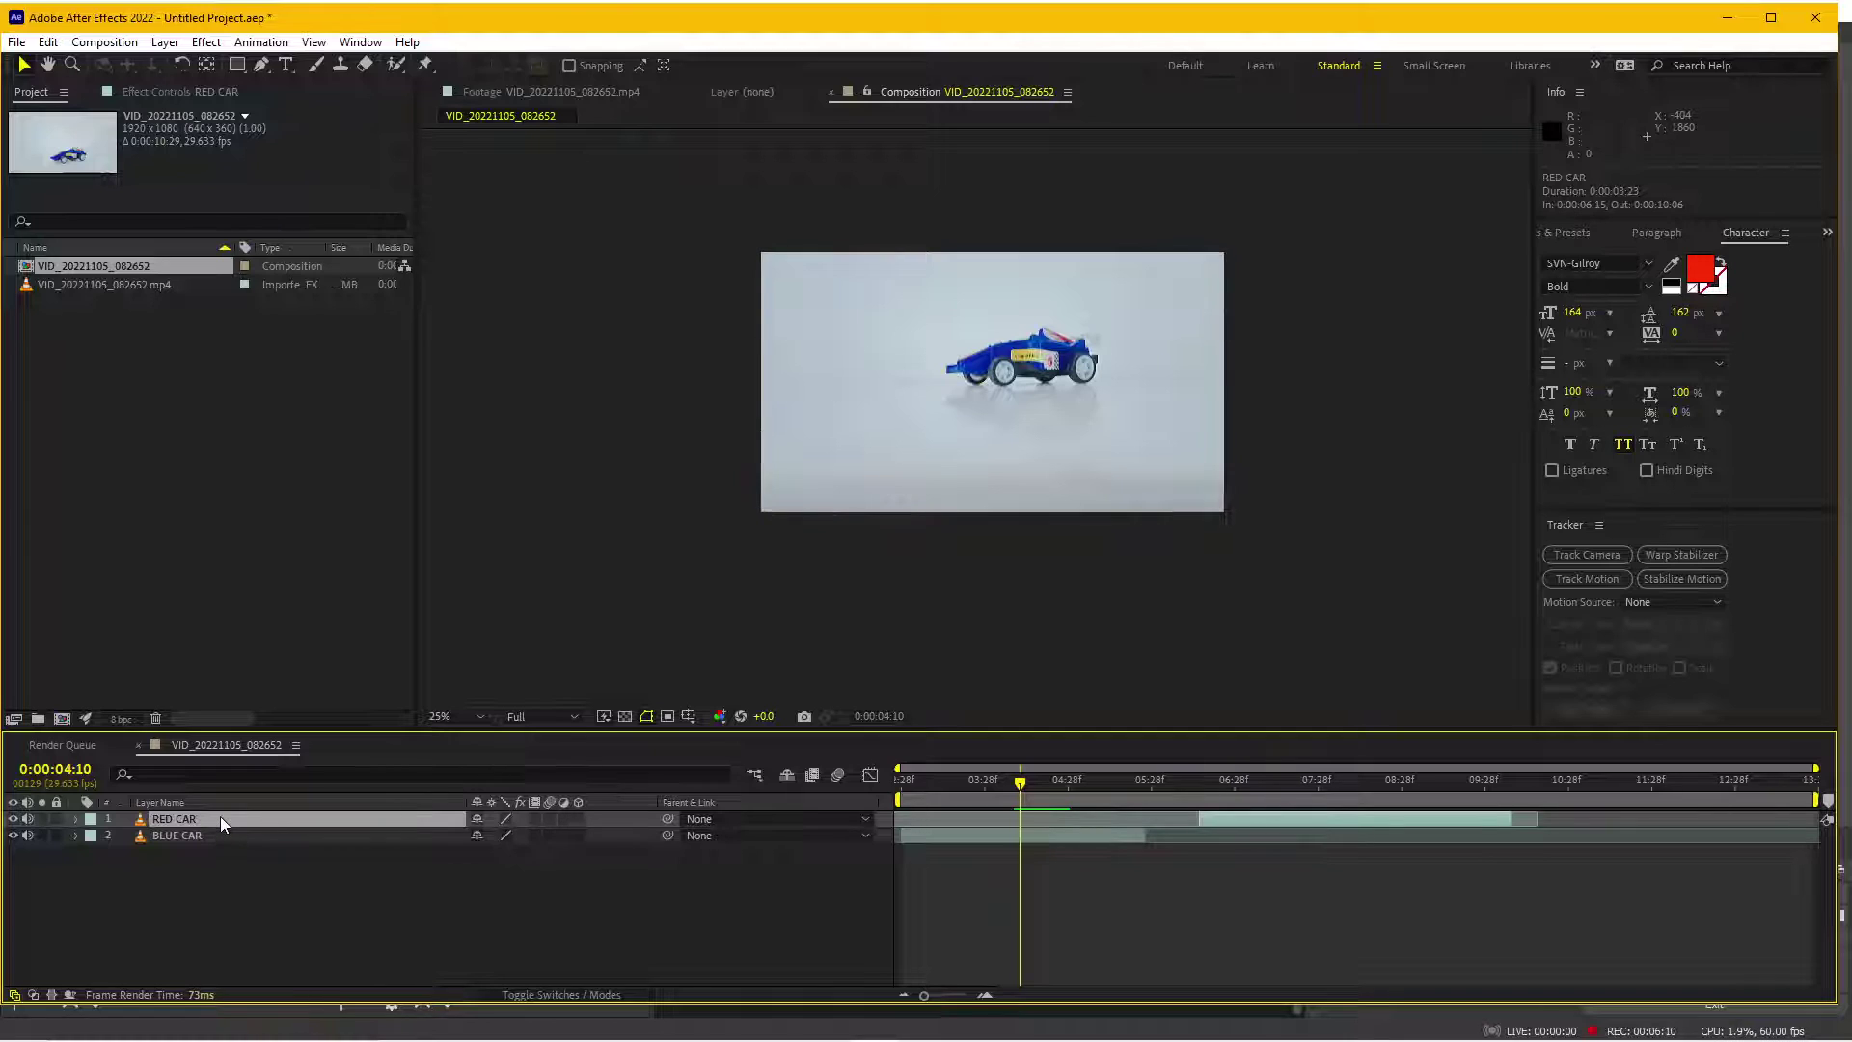
{"action": "left_click_drag", "start_coordinate": [220, 818], "coordinate": [217, 839]}
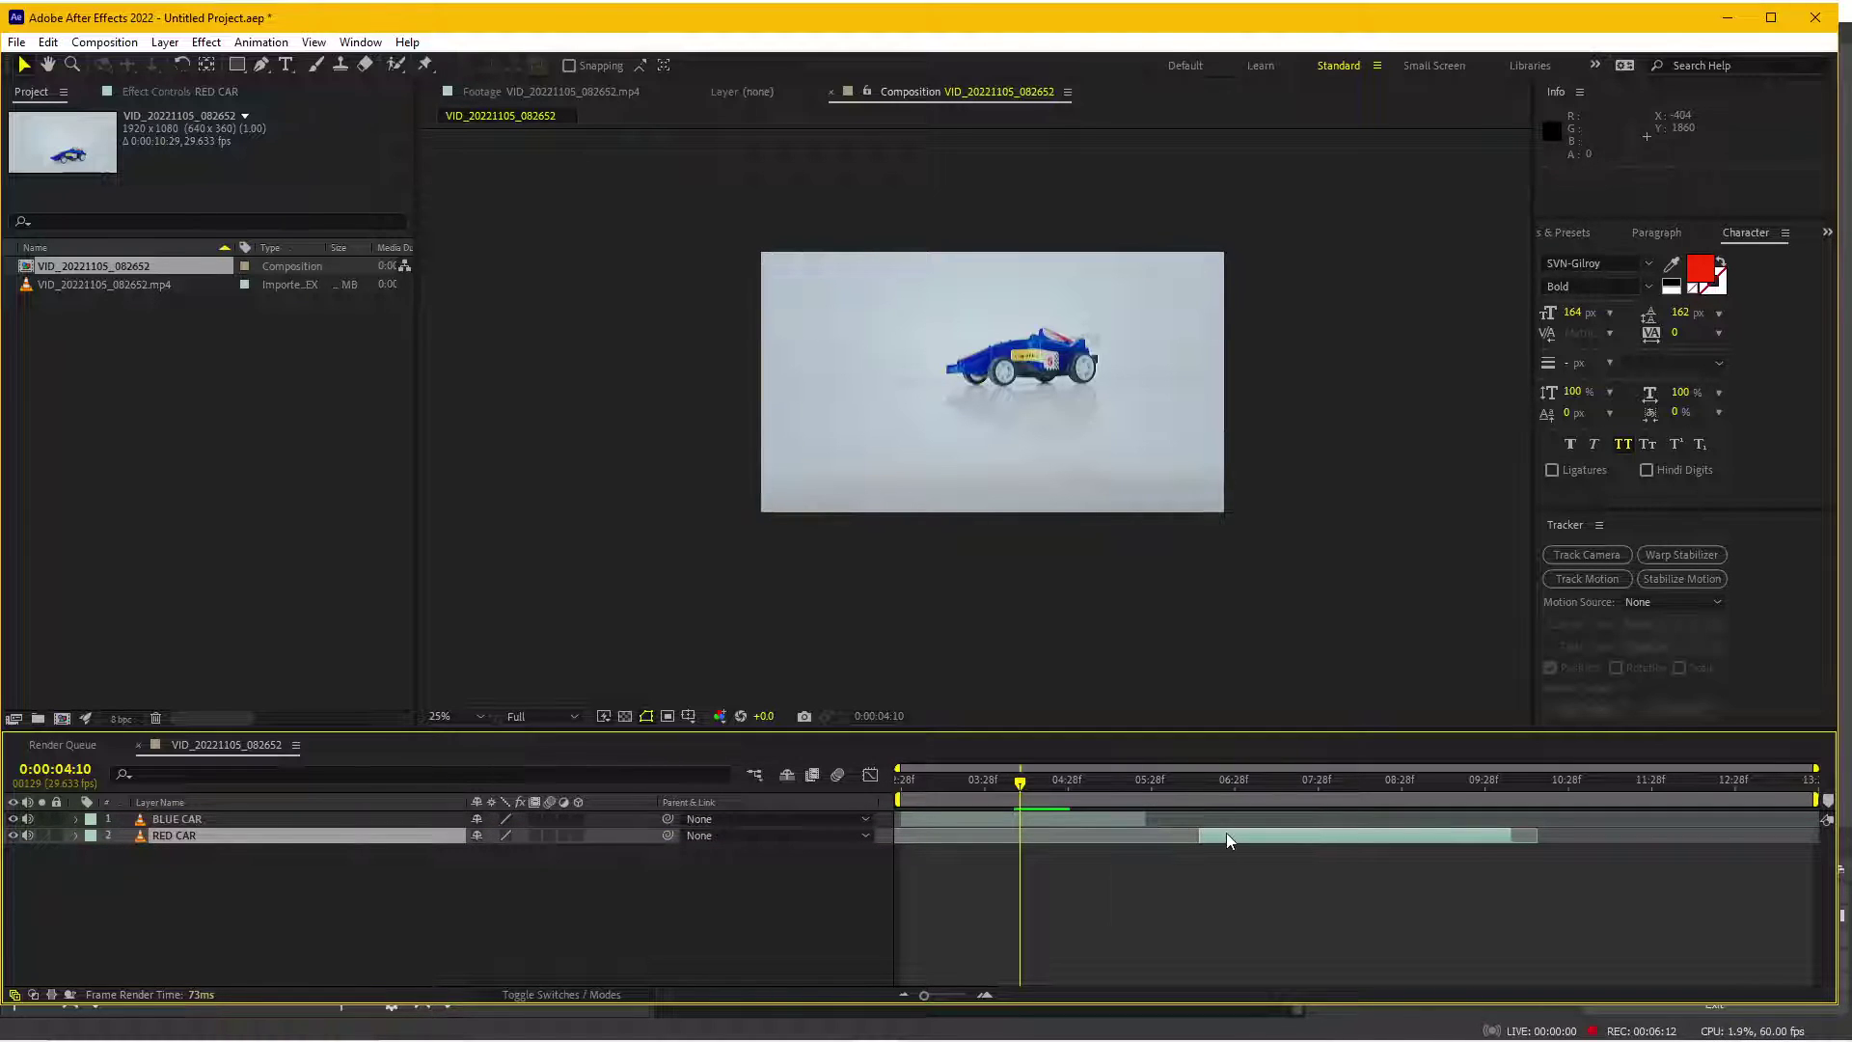
{"action": "left_click_drag", "start_coordinate": [1224, 831], "coordinate": [1134, 831]}
{"action": "mouse_move", "coordinate": [1049, 785]}
{"action": "left_mouse_down"}
{"action": "mouse_move", "coordinate": [1113, 789]}
{"action": "mouse_move", "coordinate": [1043, 795]}
{"action": "left_mouse_up"}
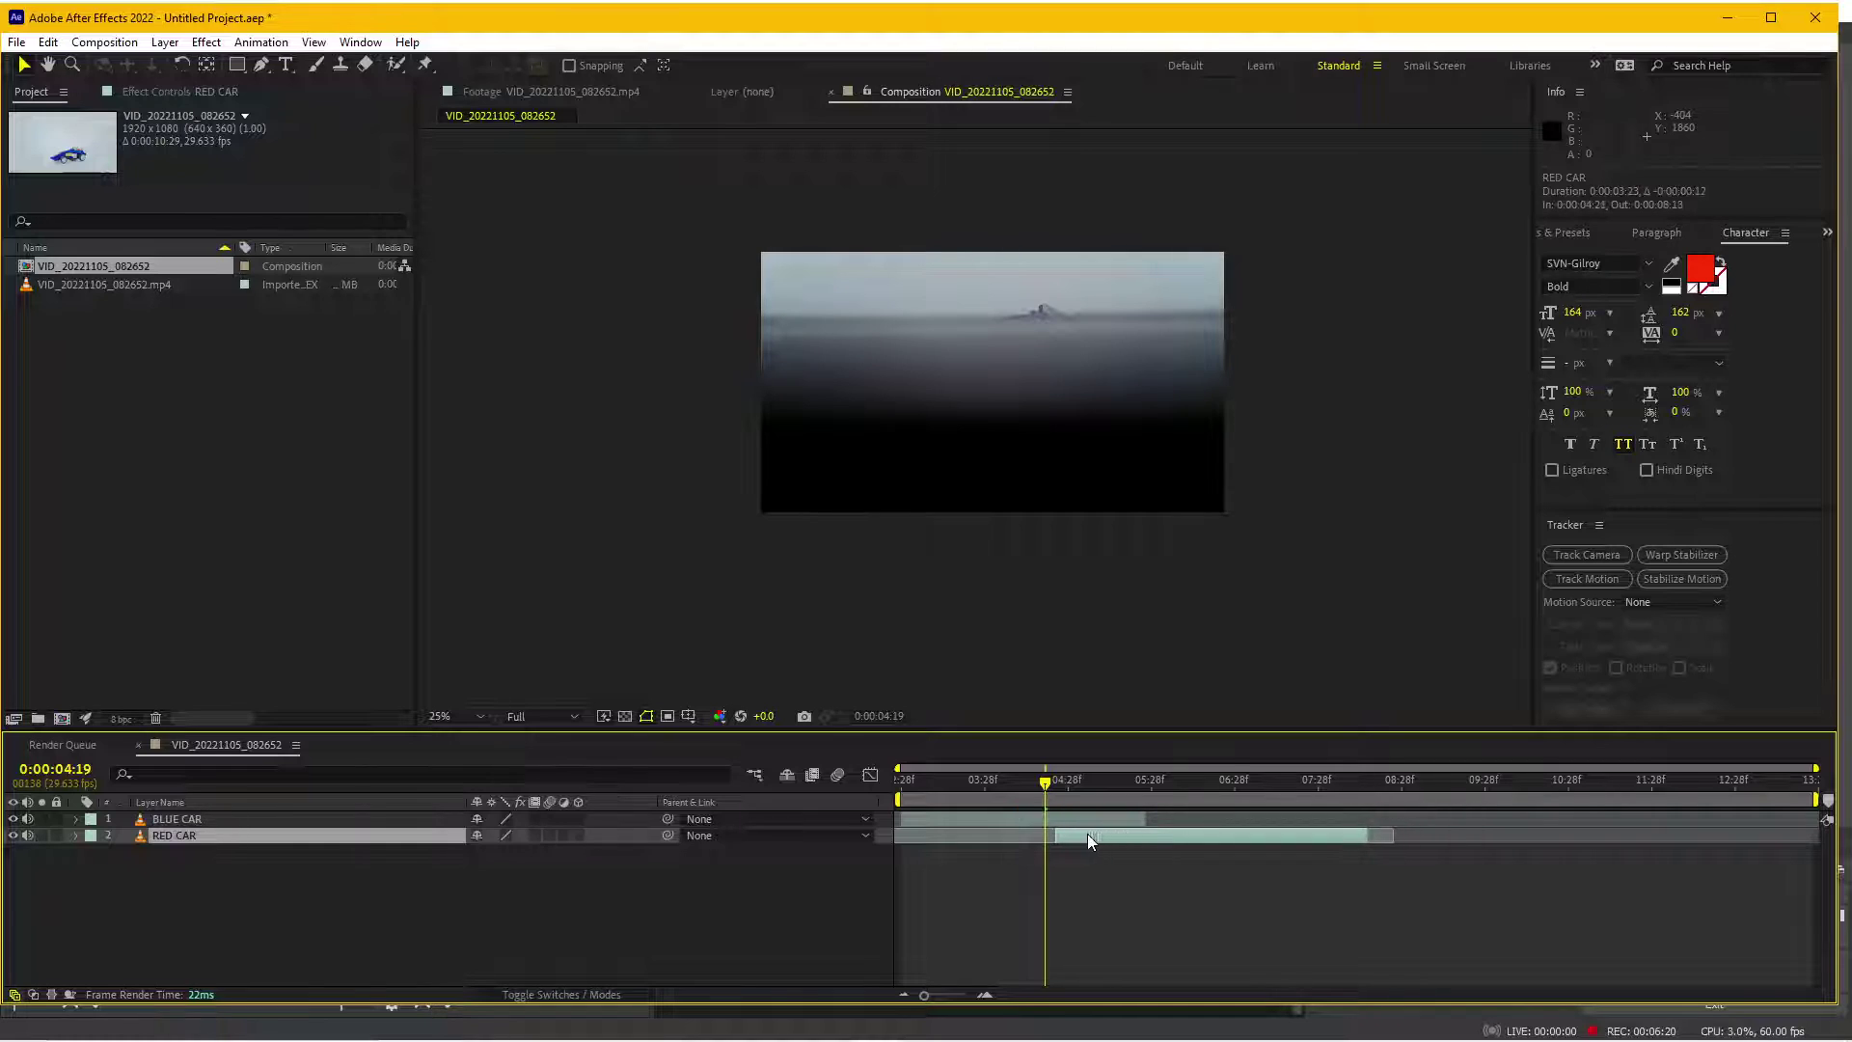
{"action": "mouse_move", "coordinate": [1045, 783]}
{"action": "left_mouse_down"}
{"action": "mouse_move", "coordinate": [1106, 787]}
{"action": "mouse_move", "coordinate": [1030, 791]}
{"action": "mouse_move", "coordinate": [1074, 797]}
{"action": "mouse_move", "coordinate": [1032, 800]}
{"action": "mouse_move", "coordinate": [1049, 791]}
{"action": "mouse_move", "coordinate": [1073, 844]}
{"action": "left_mouse_up"}
{"action": "key", "text": "period"}
{"action": "key", "text": "h"}
{"action": "key", "text": "v"}
- Enlarge the viewer and preview from 3:24 the blue car wiping into the upside-down red car
{"action": "left_click_drag", "start_coordinate": [1045, 784], "coordinate": [1055, 786]}
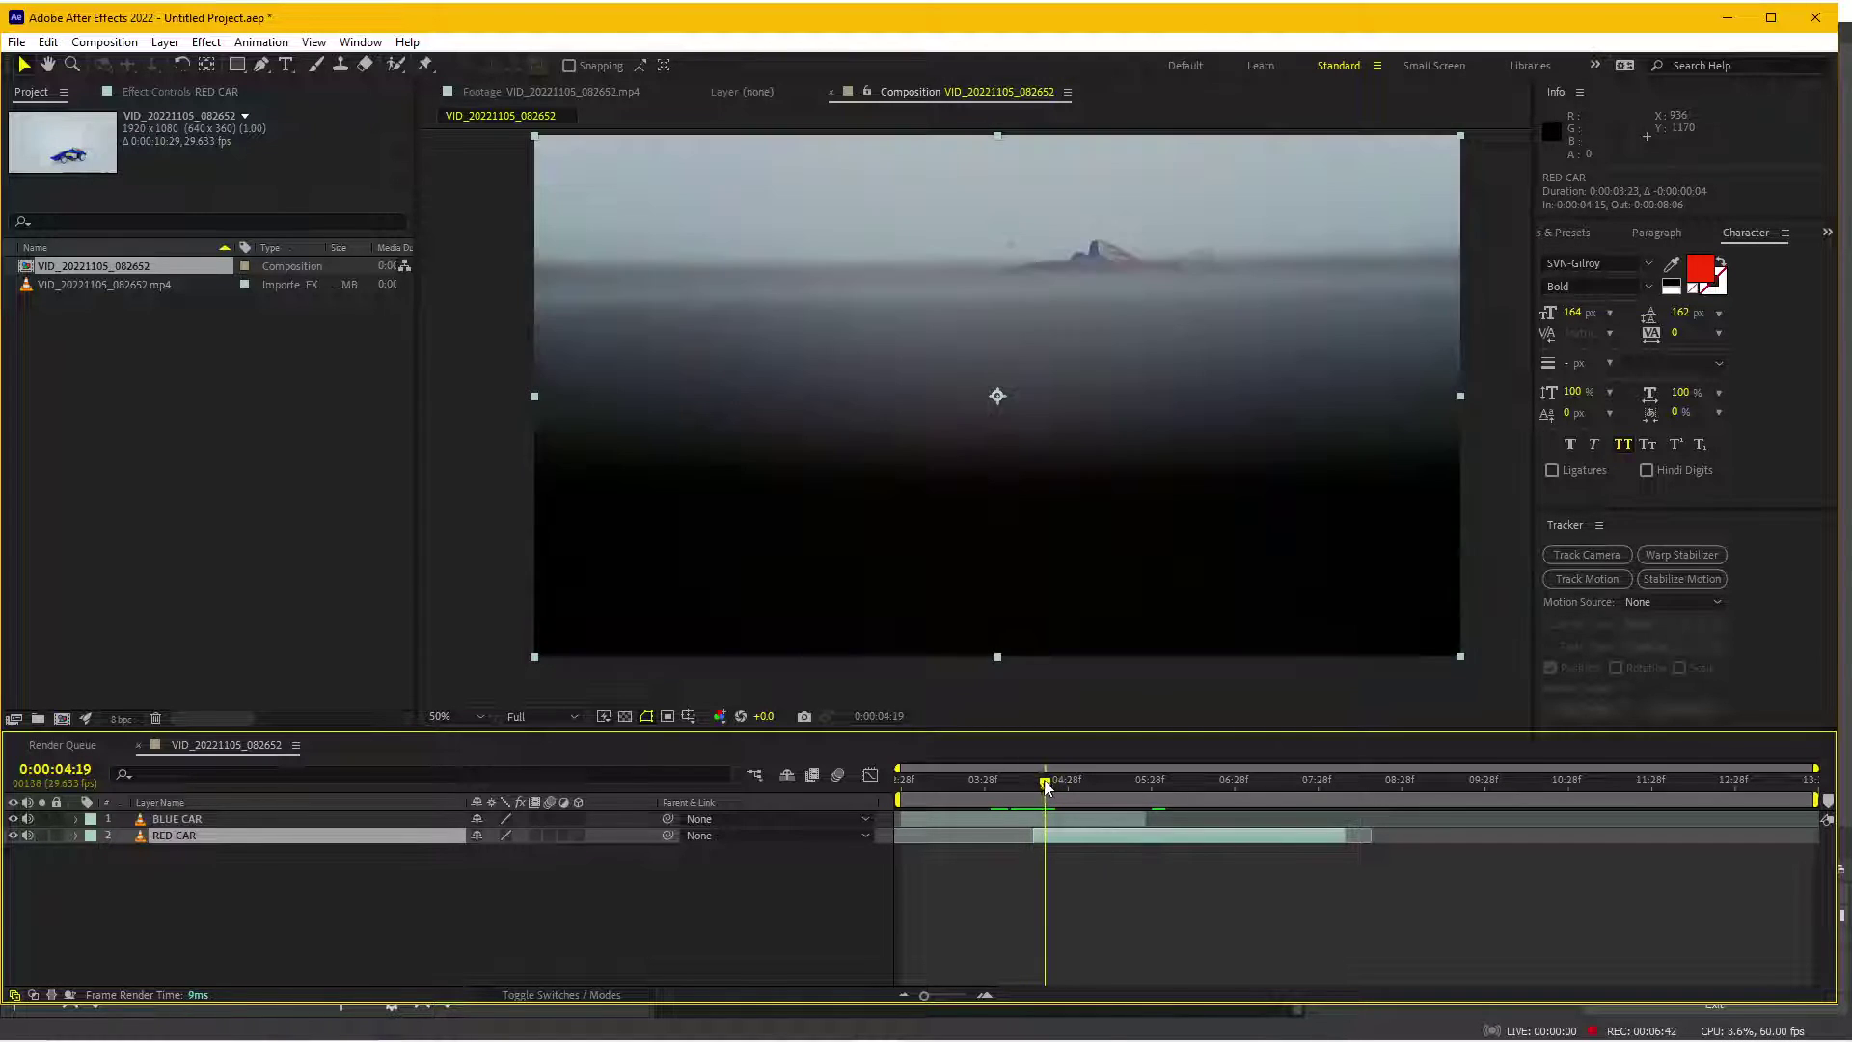
{"action": "left_click_drag", "start_coordinate": [1055, 786], "coordinate": [1069, 779]}
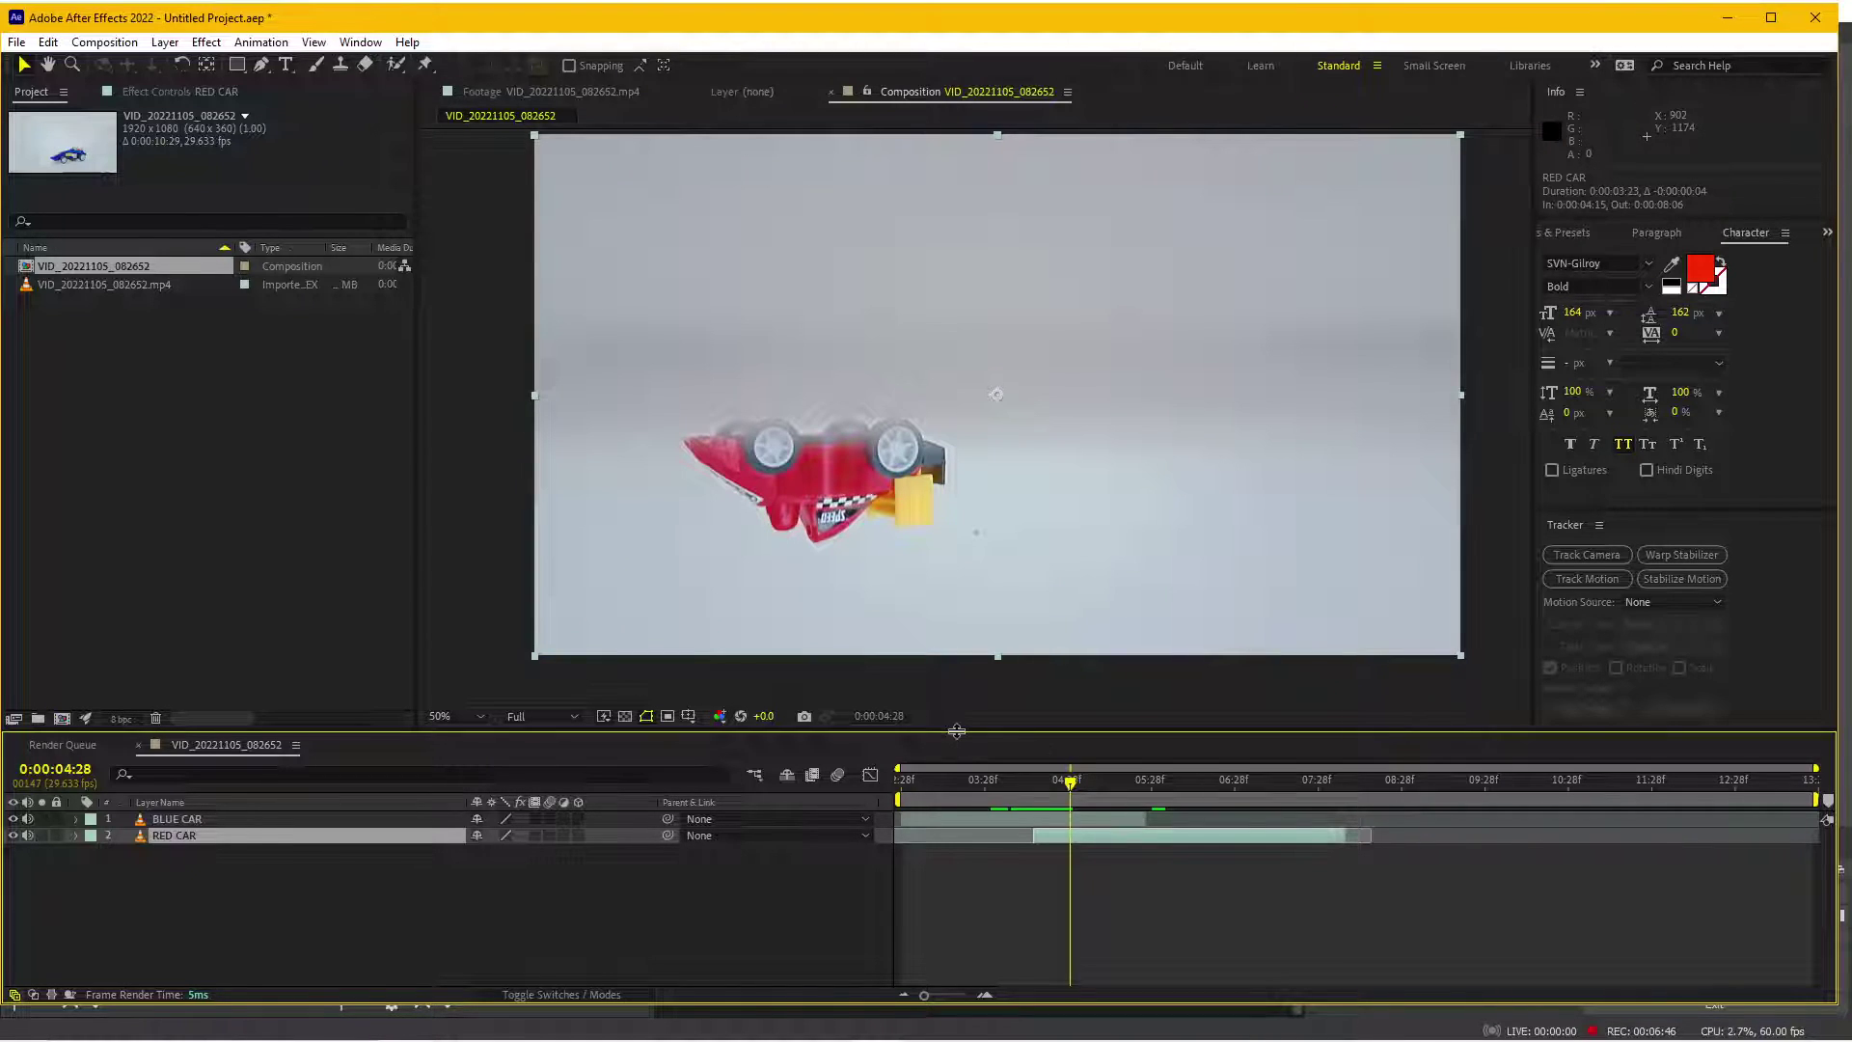
{"action": "left_click_drag", "start_coordinate": [956, 731], "coordinate": [955, 797]}
{"action": "left_click_drag", "start_coordinate": [1069, 845], "coordinate": [969, 855]}
{"action": "key", "text": "space"}
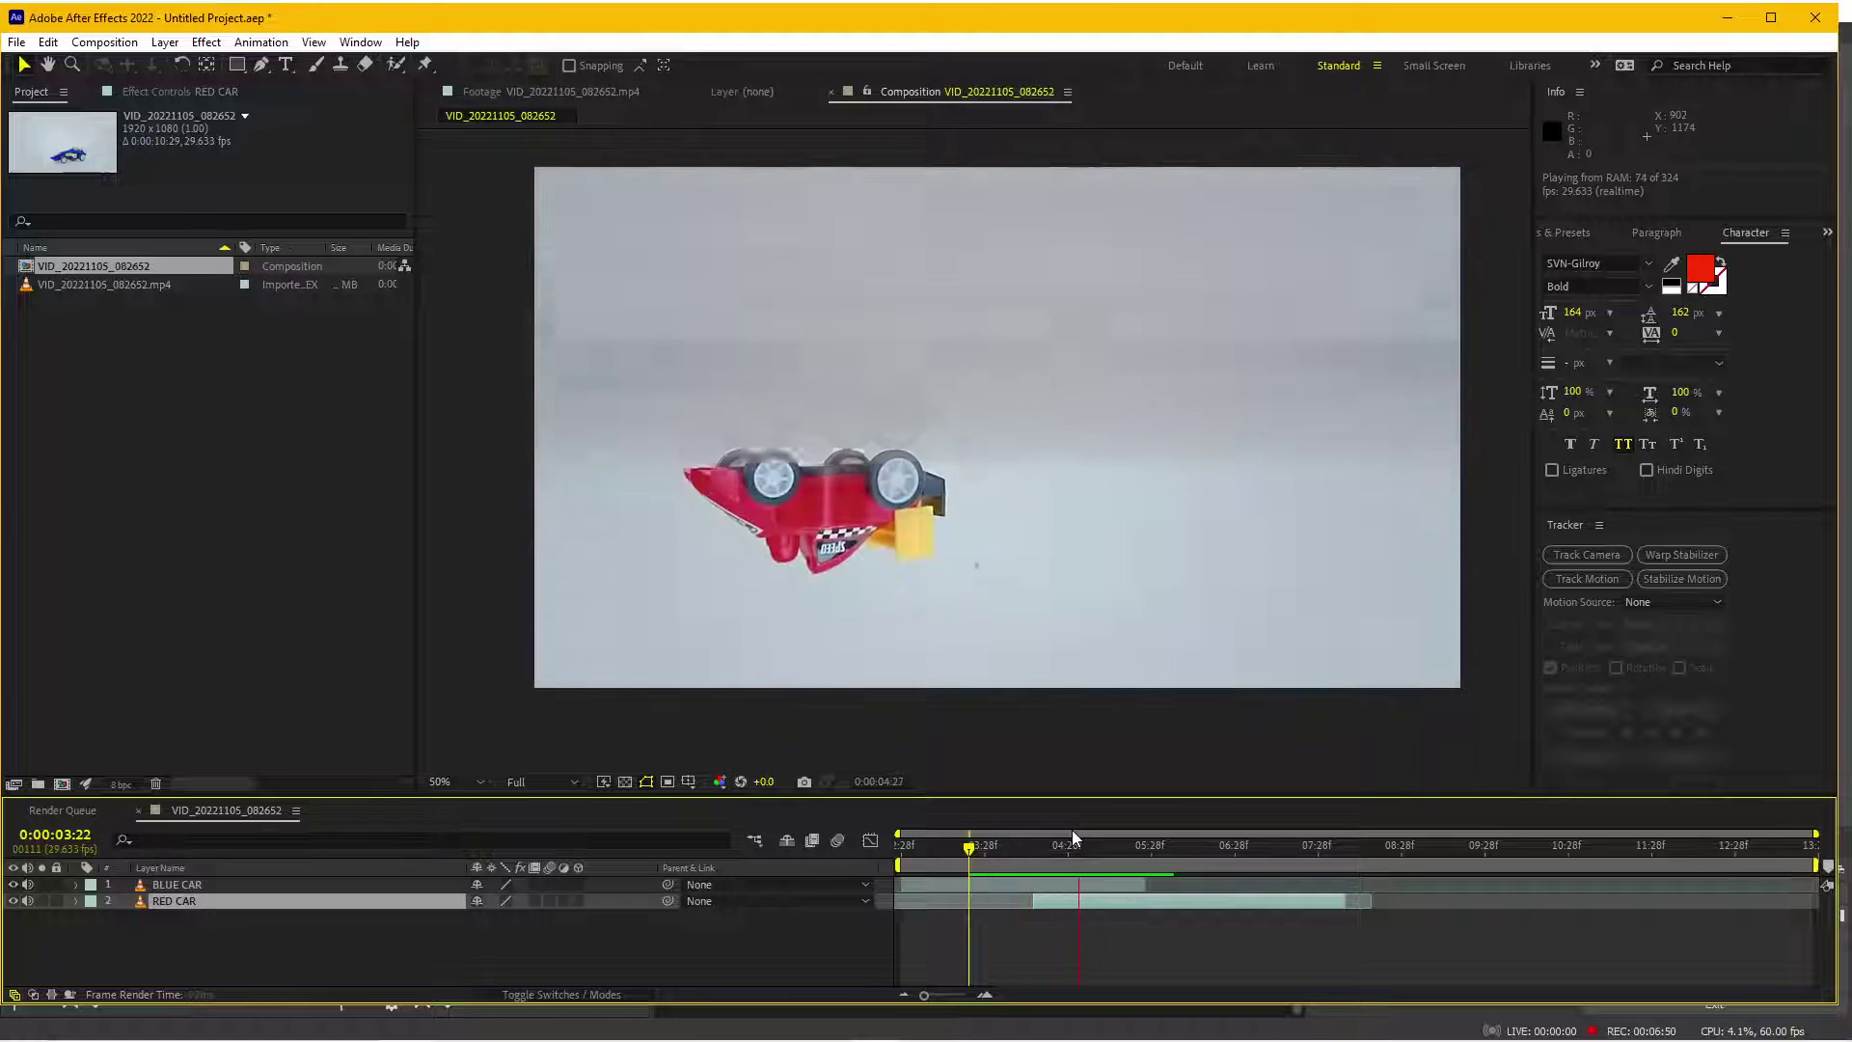
{"action": "key", "text": "space"}
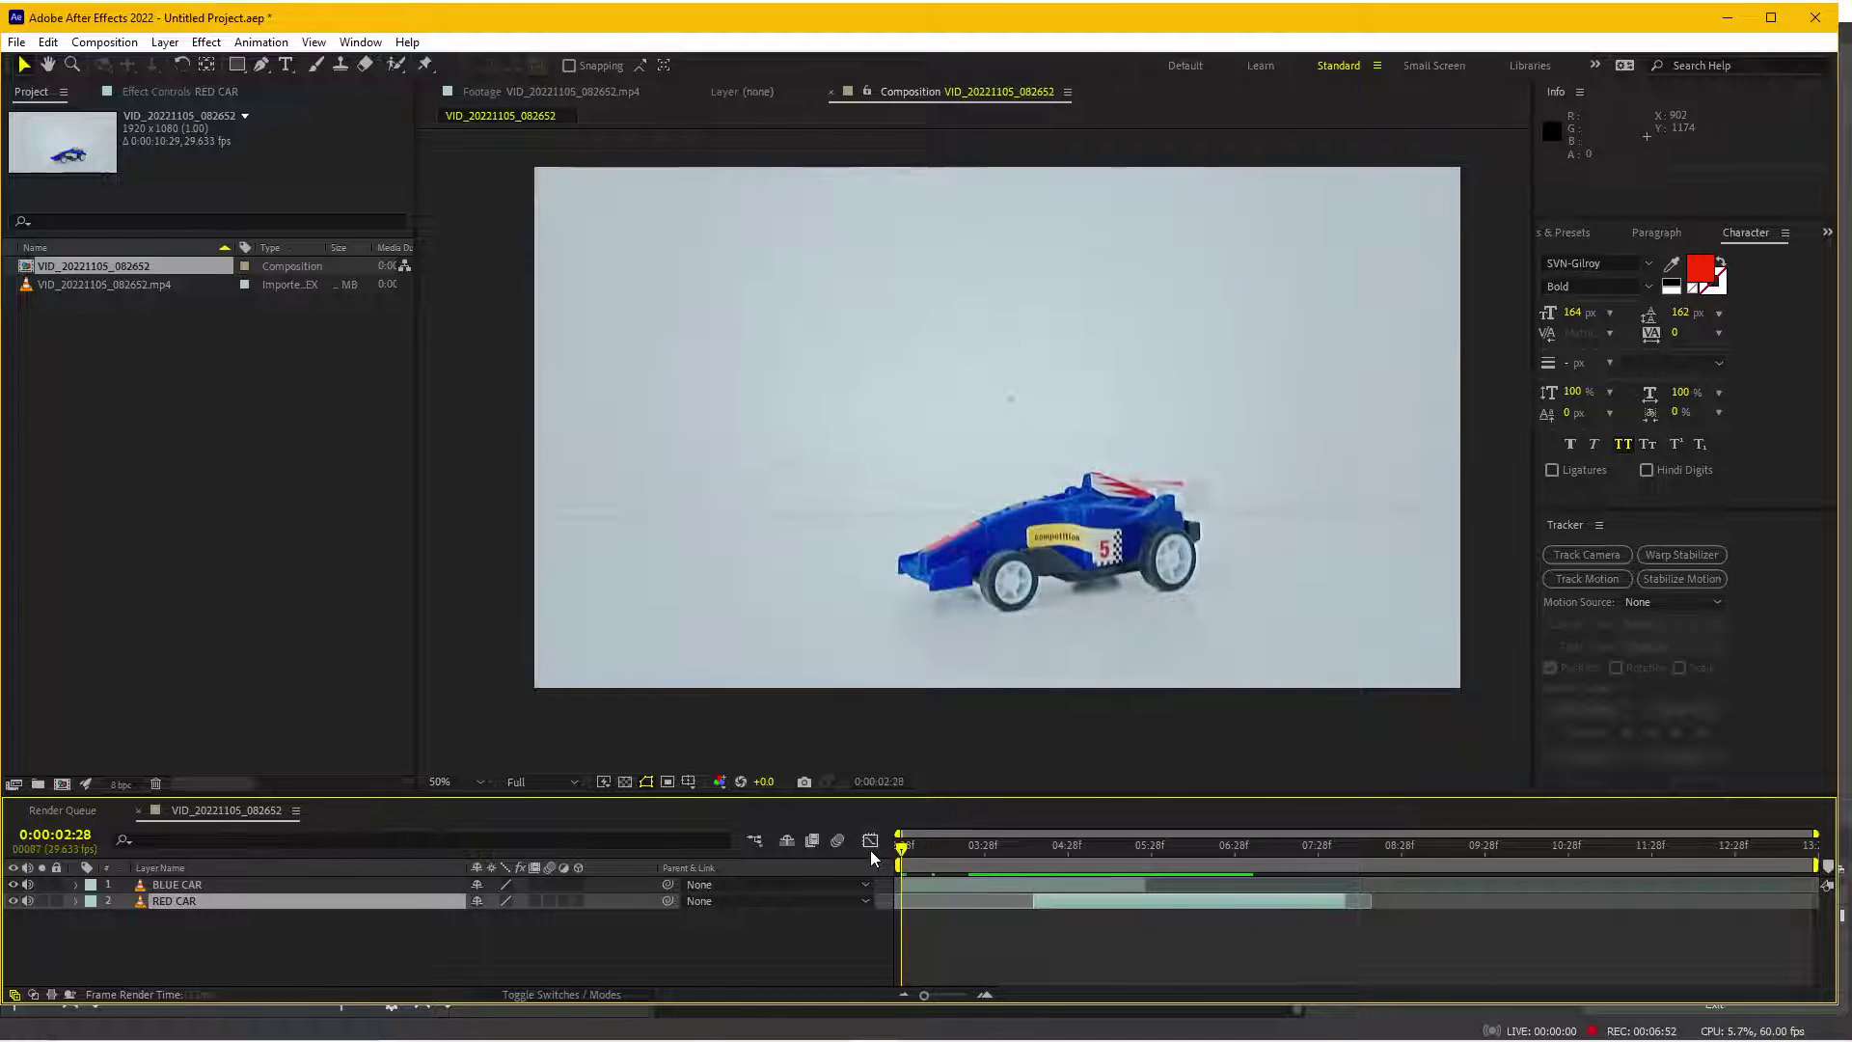
{"action": "key", "text": "space"}
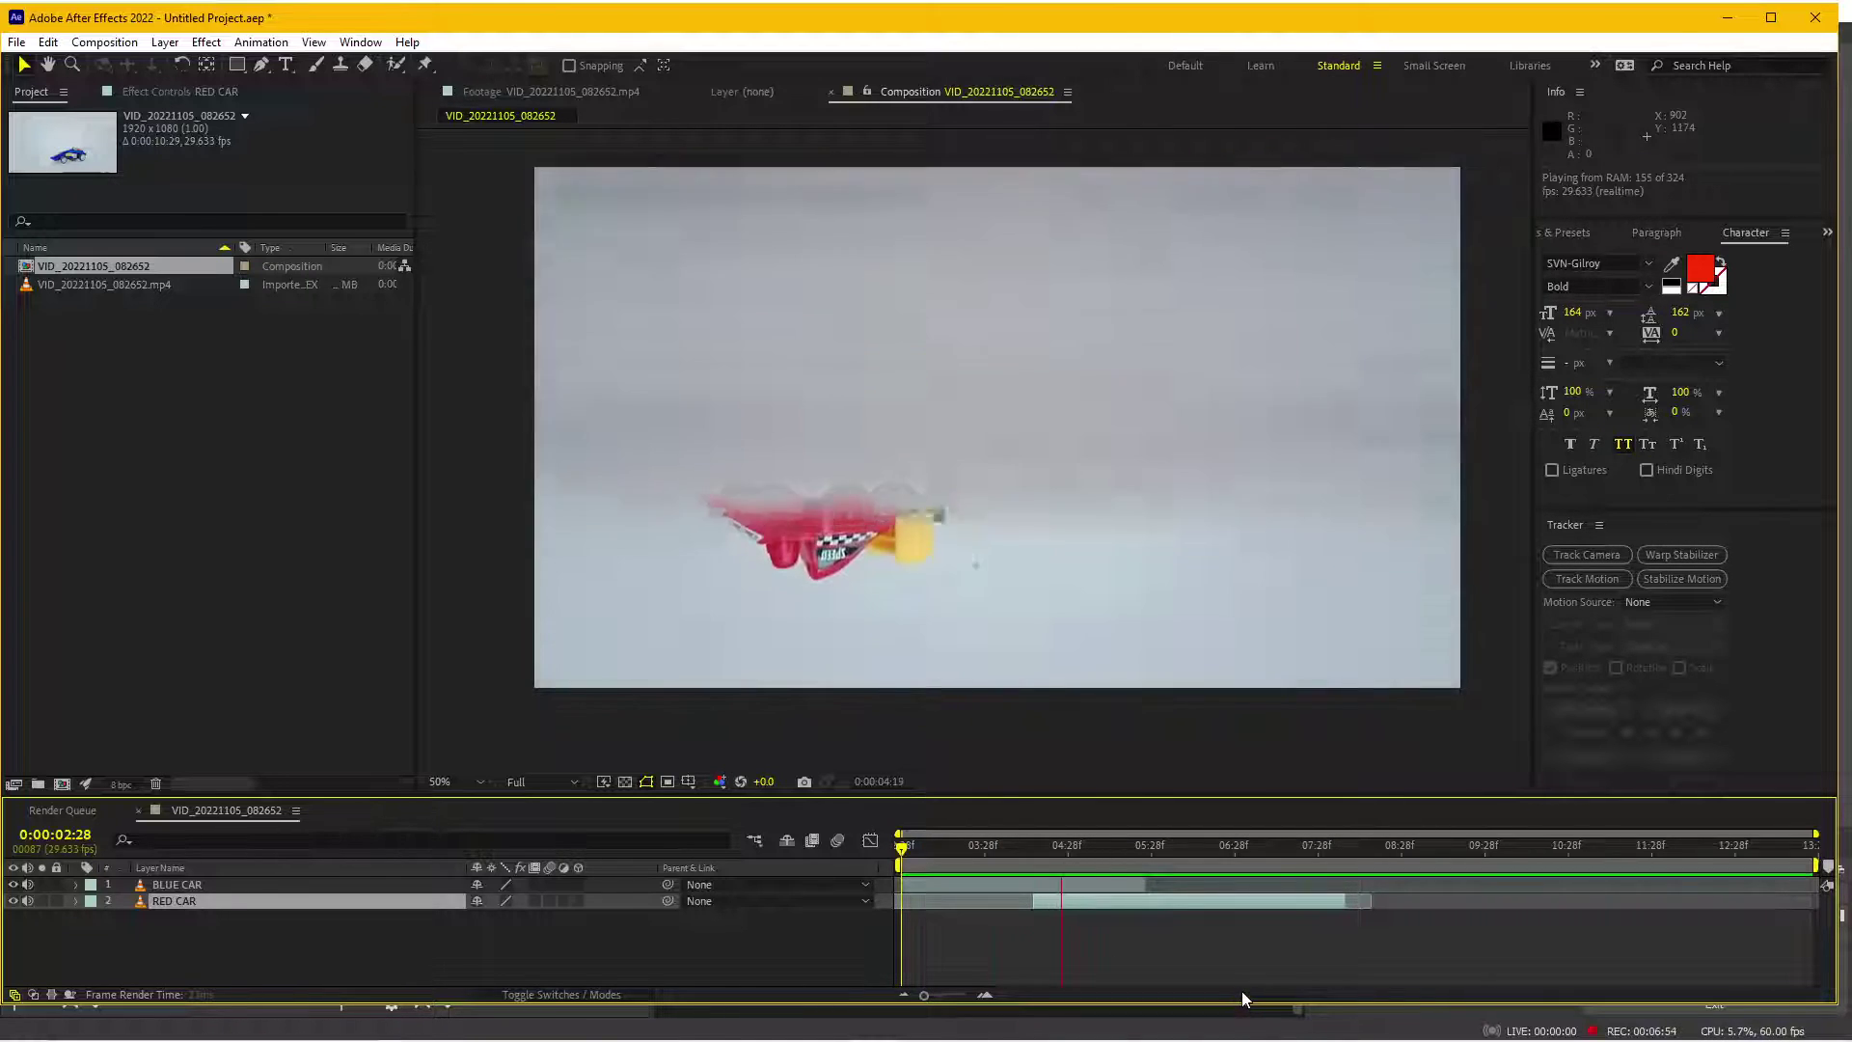
{"action": "key", "text": "space"}
- Preview the flip from 3:14, end the work area at 8:06, then return to 5:05
{"action": "left_click", "coordinate": [949, 847]}
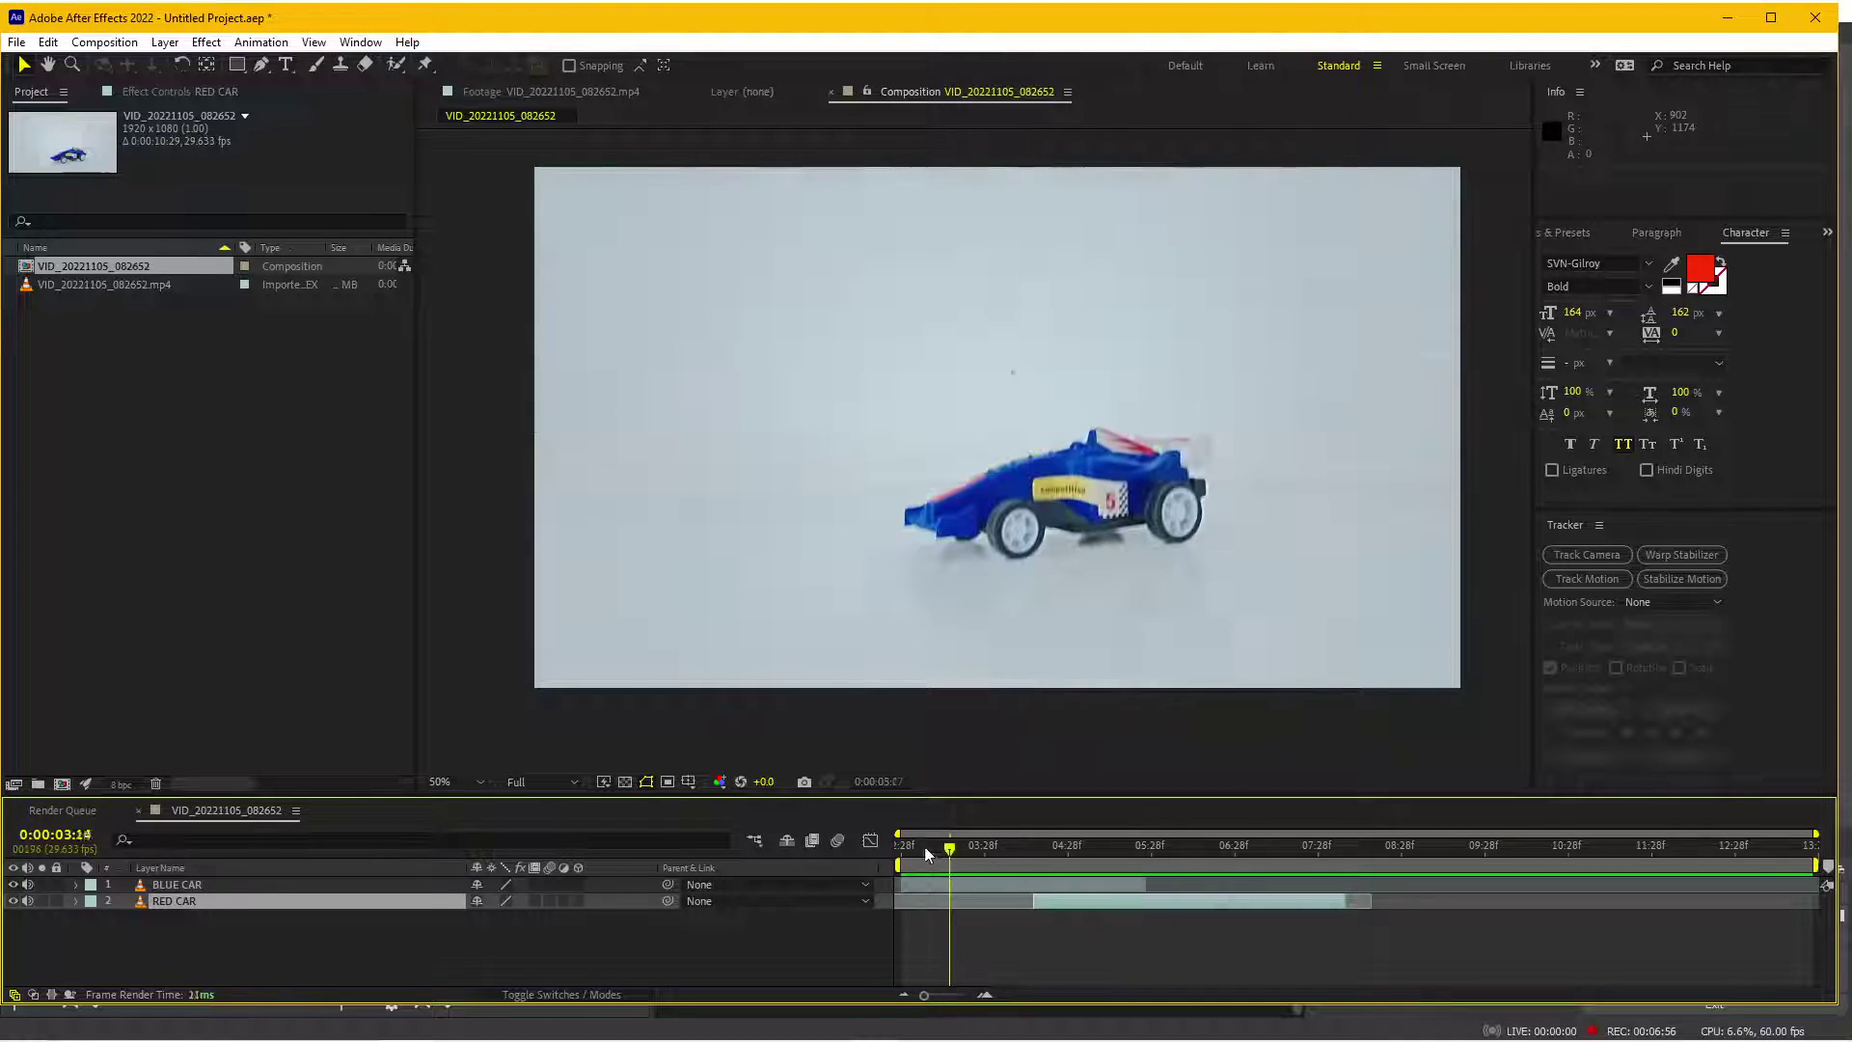
{"action": "key", "text": "space"}
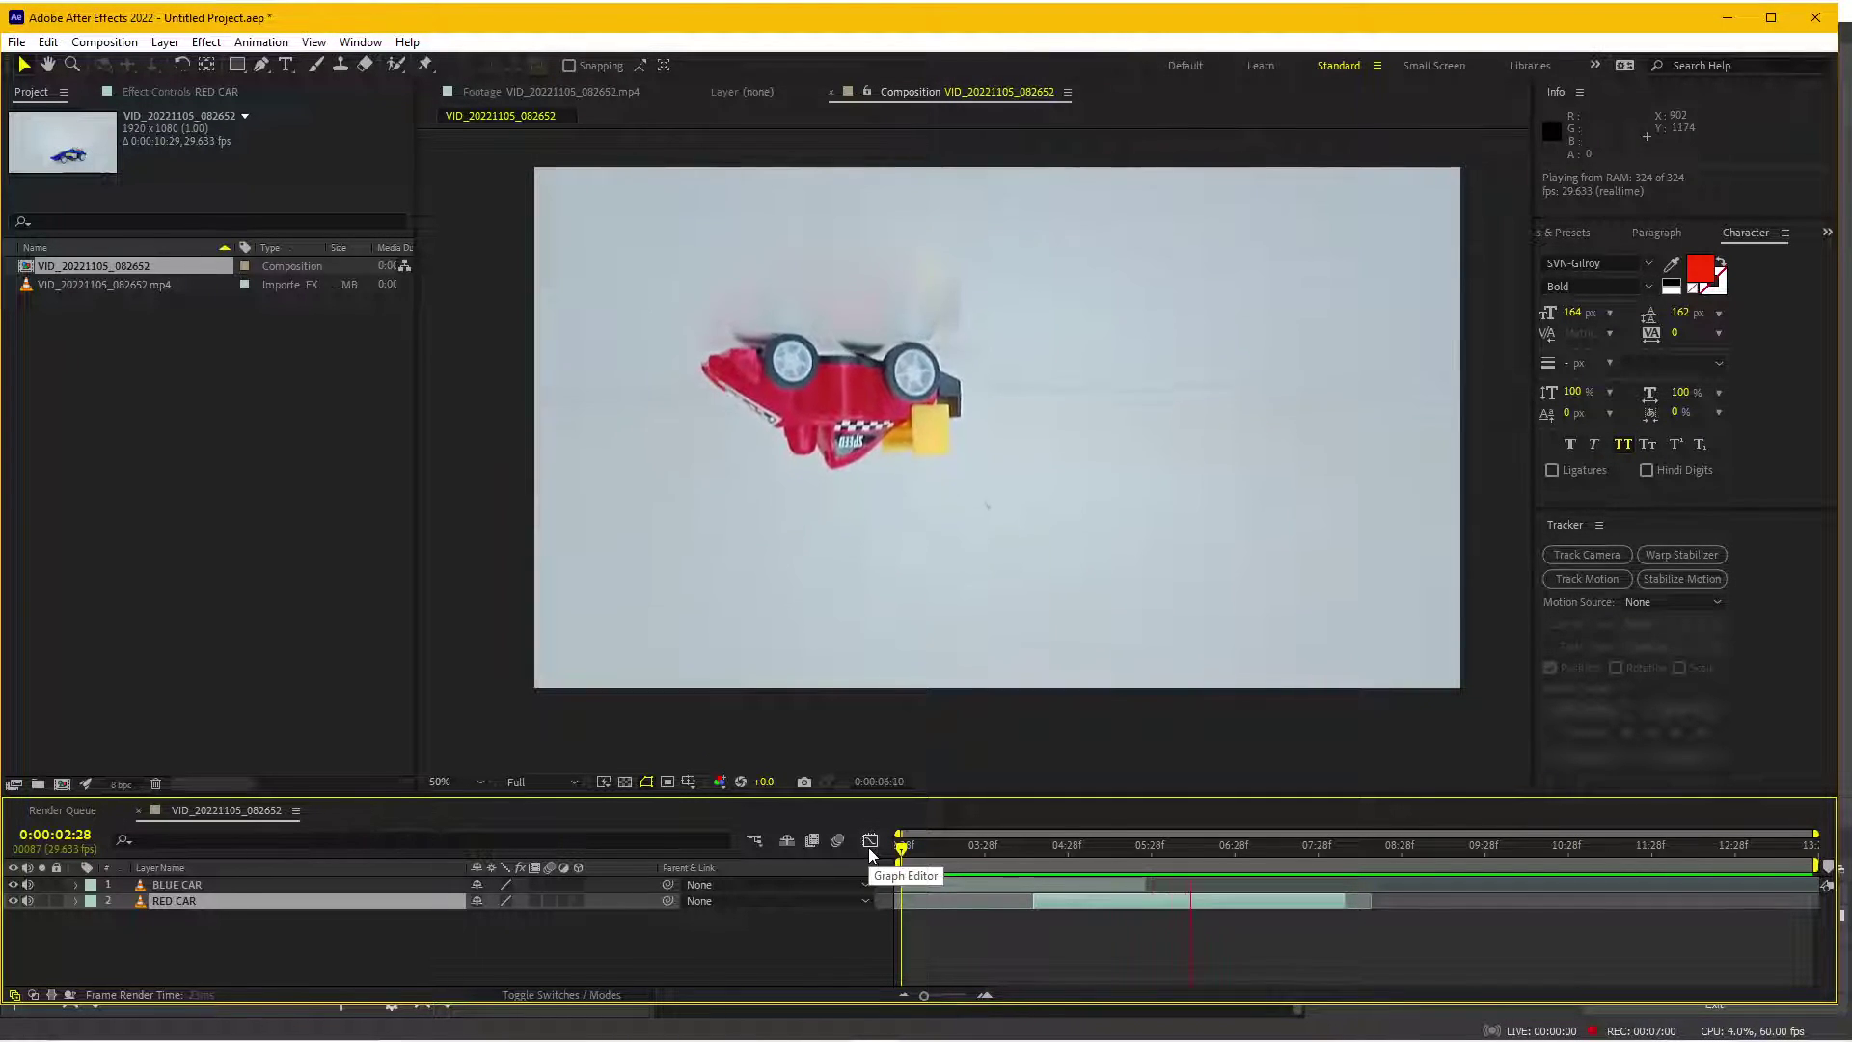
{"action": "left_click", "coordinate": [1305, 847]}
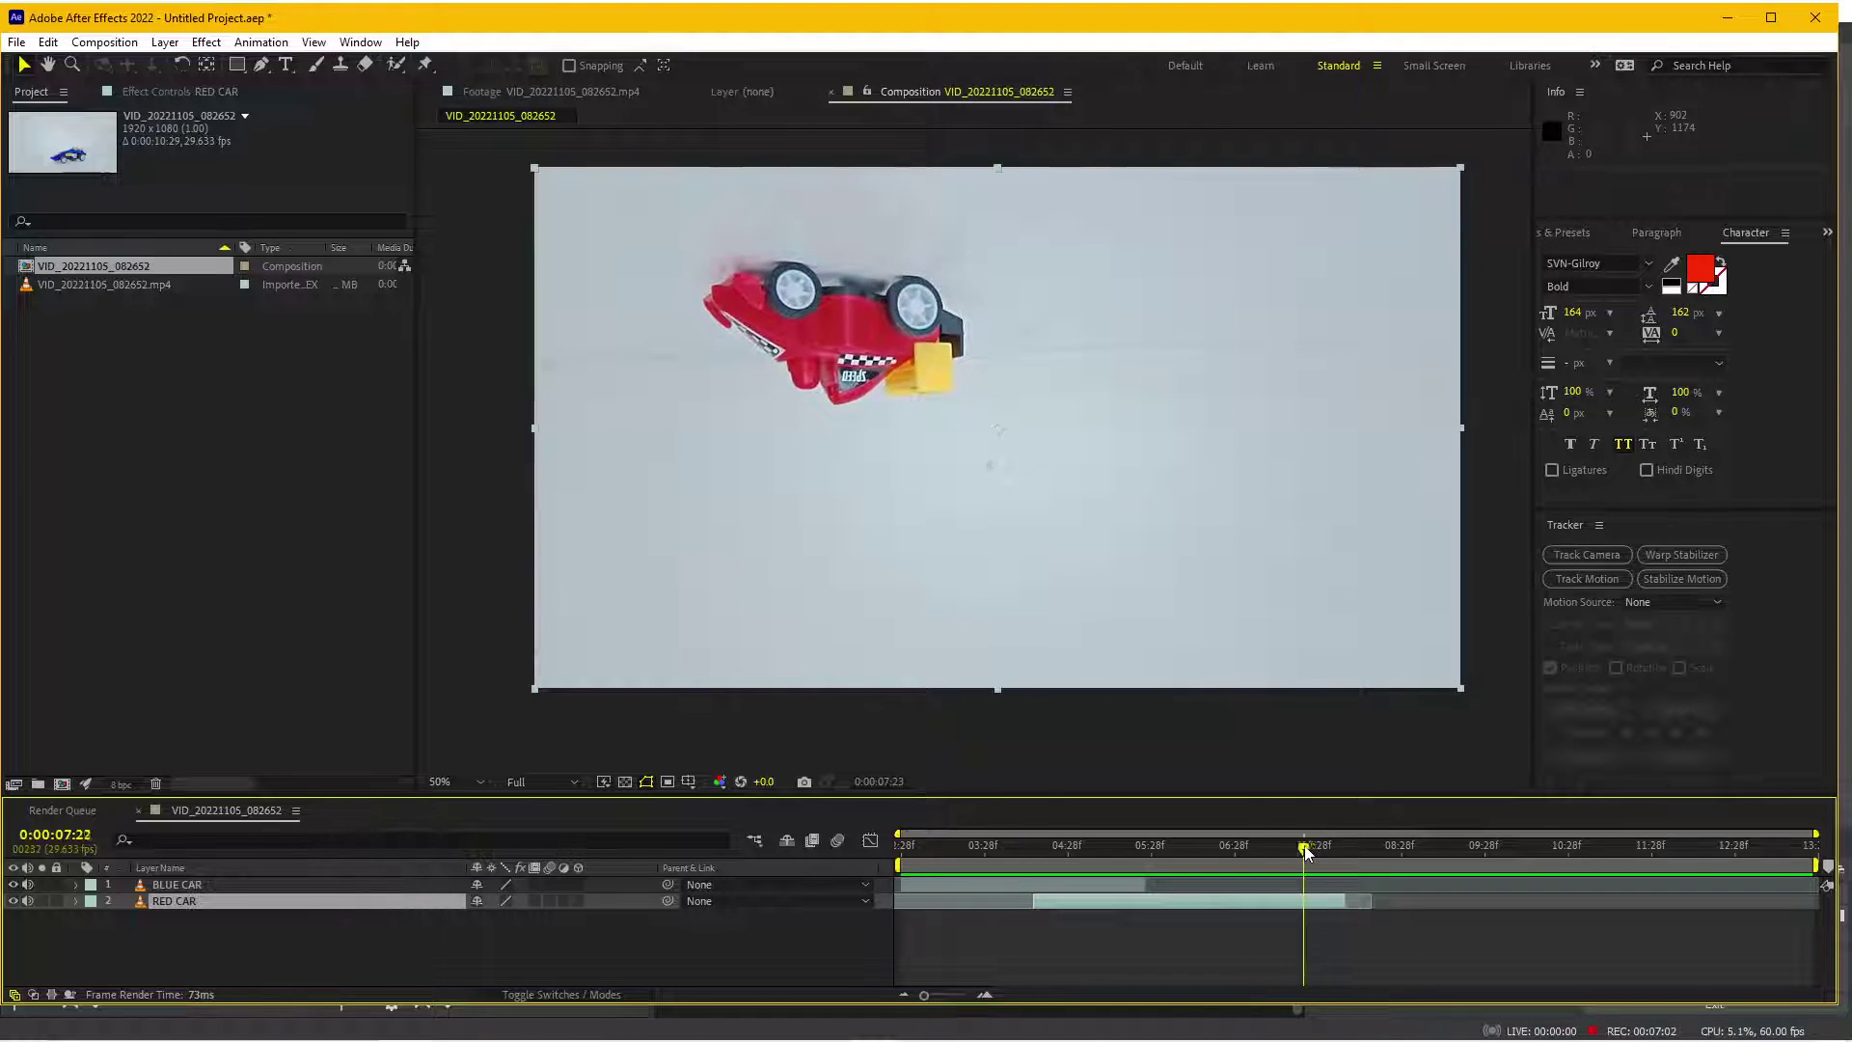
{"action": "left_click_drag", "start_coordinate": [1305, 848], "coordinate": [1337, 851]}
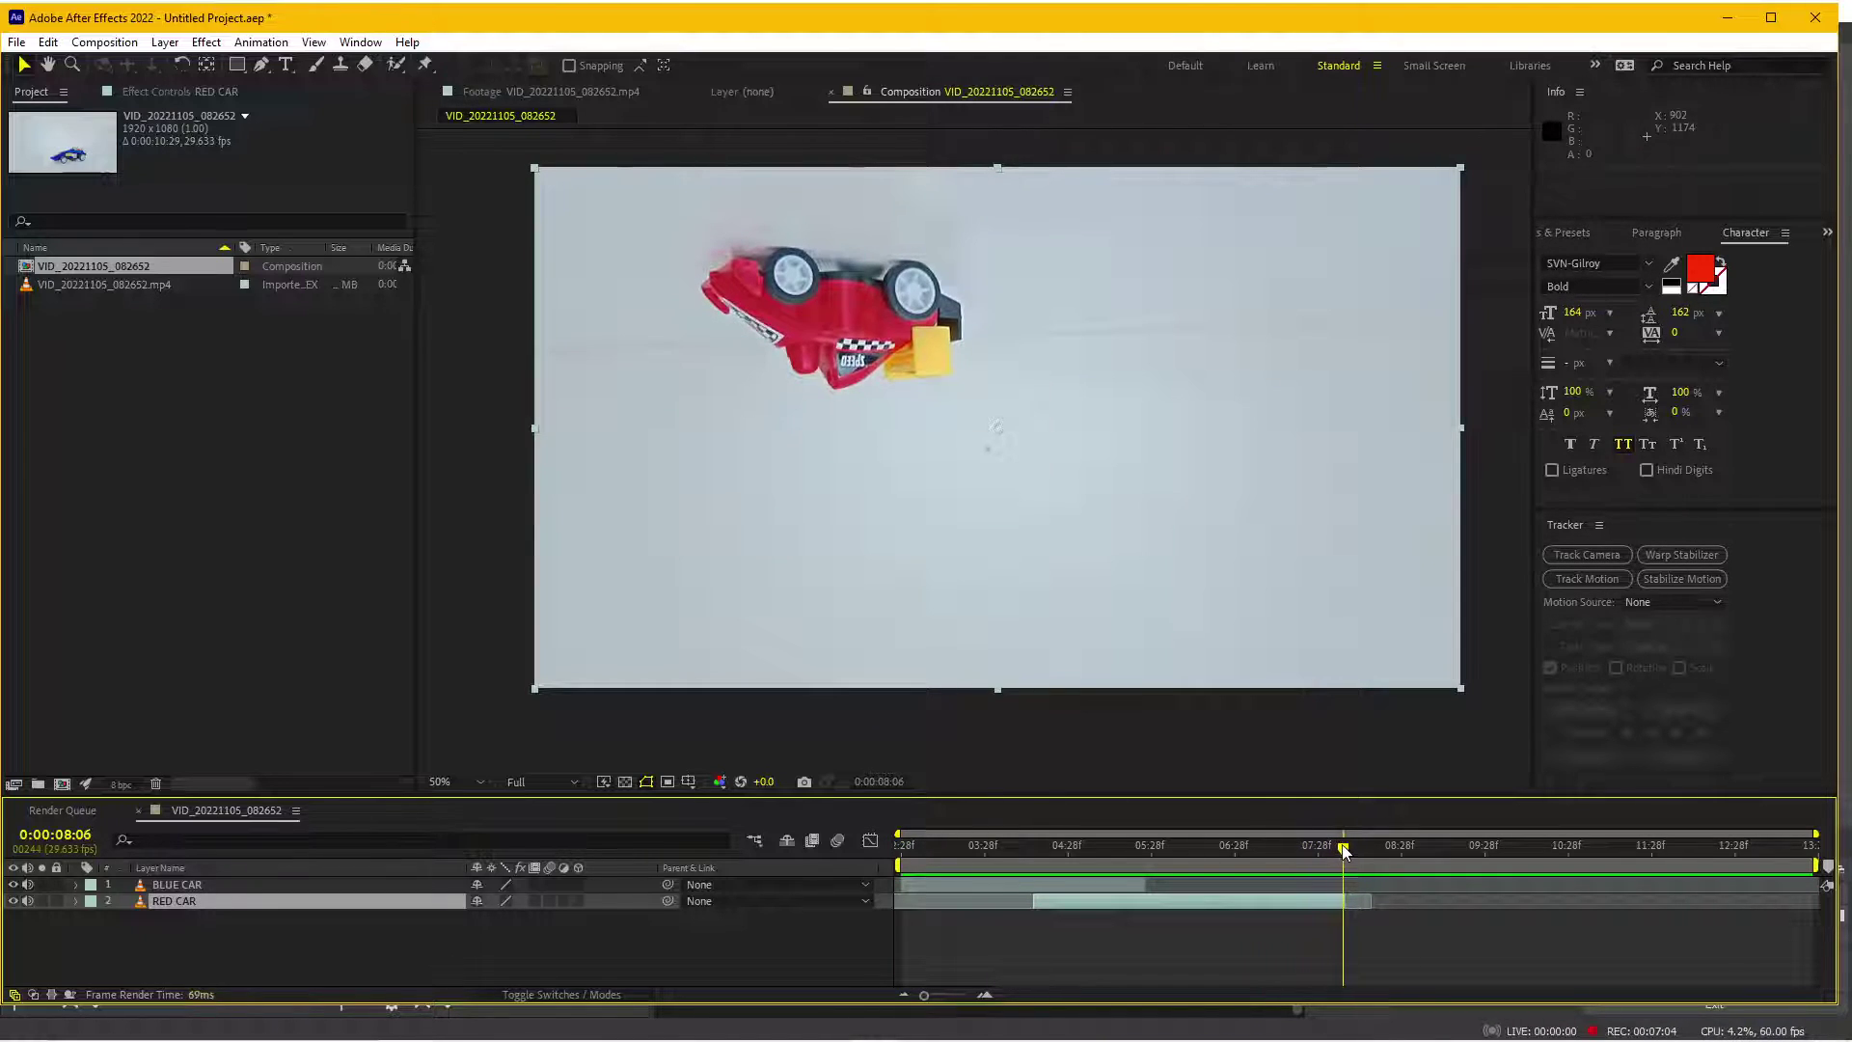
{"action": "key", "text": "n"}
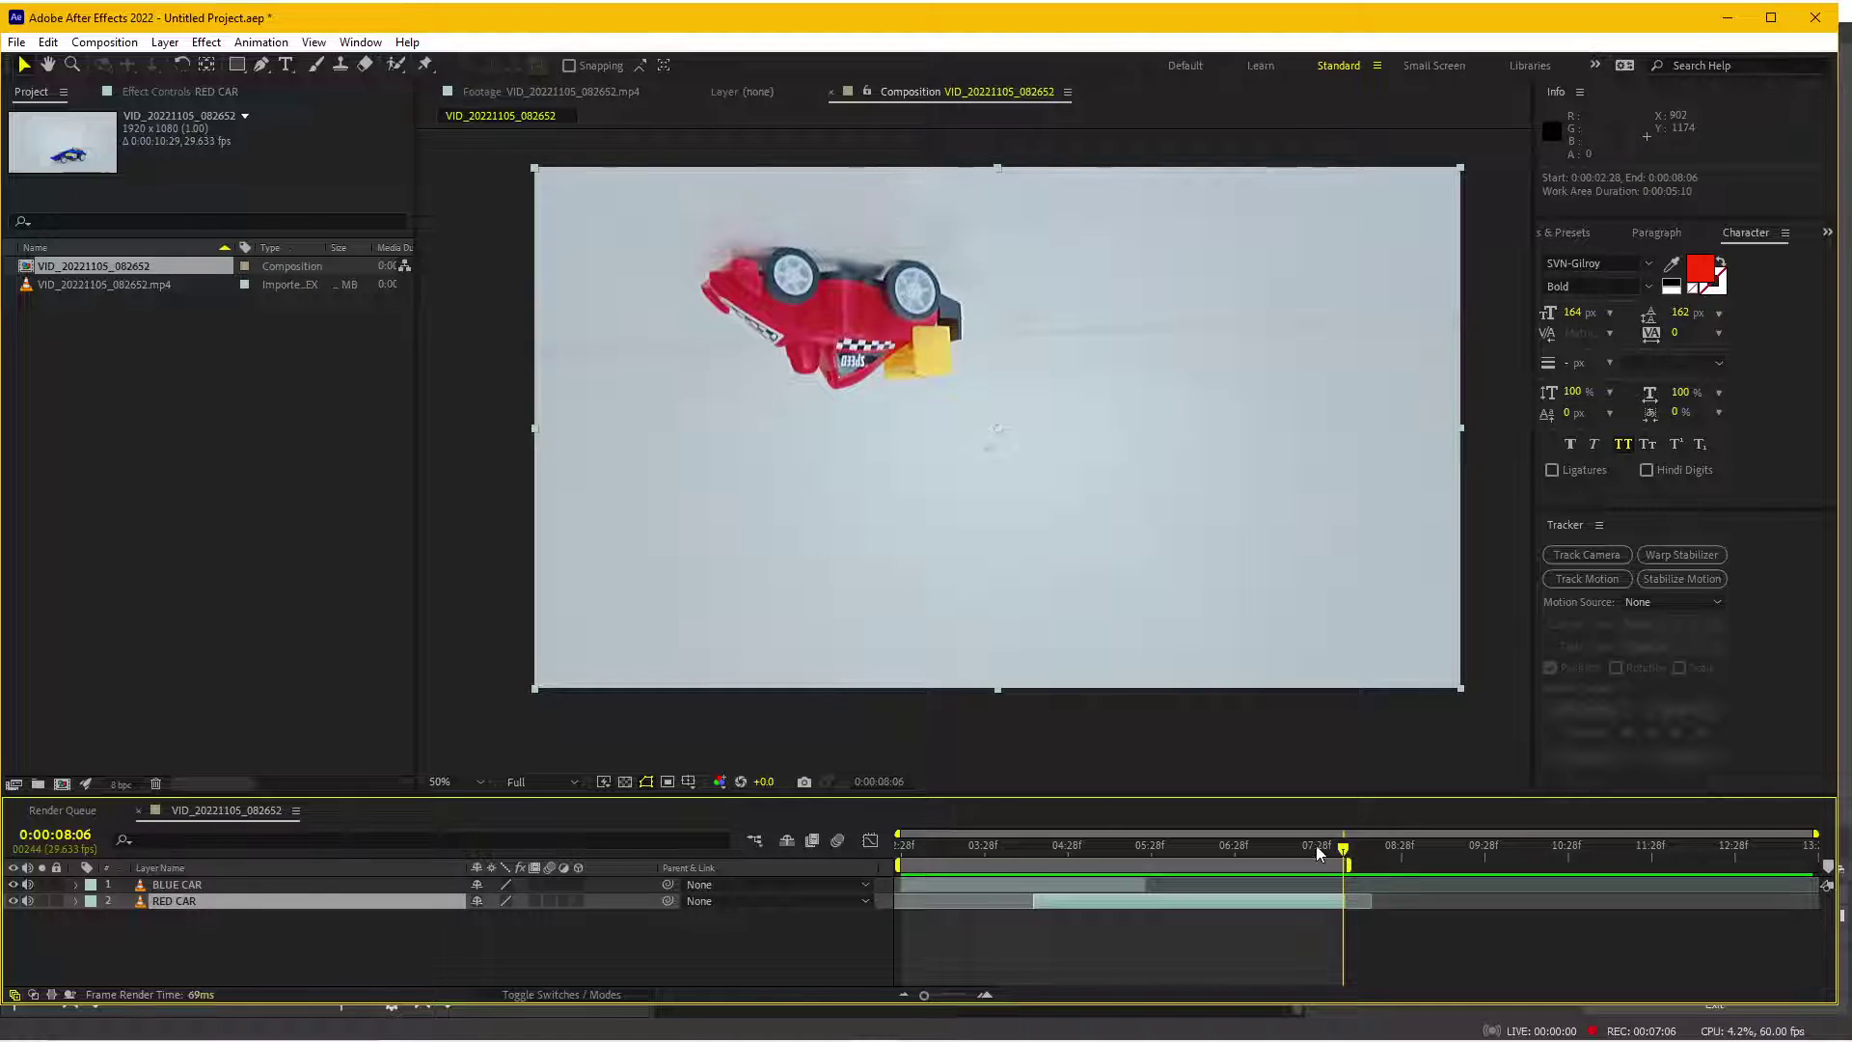
{"action": "mouse_move", "coordinate": [1316, 845]}
{"action": "left_mouse_down"}
{"action": "mouse_move", "coordinate": [1012, 858]}
{"action": "mouse_move", "coordinate": [1093, 862]}
{"action": "left_mouse_up"}
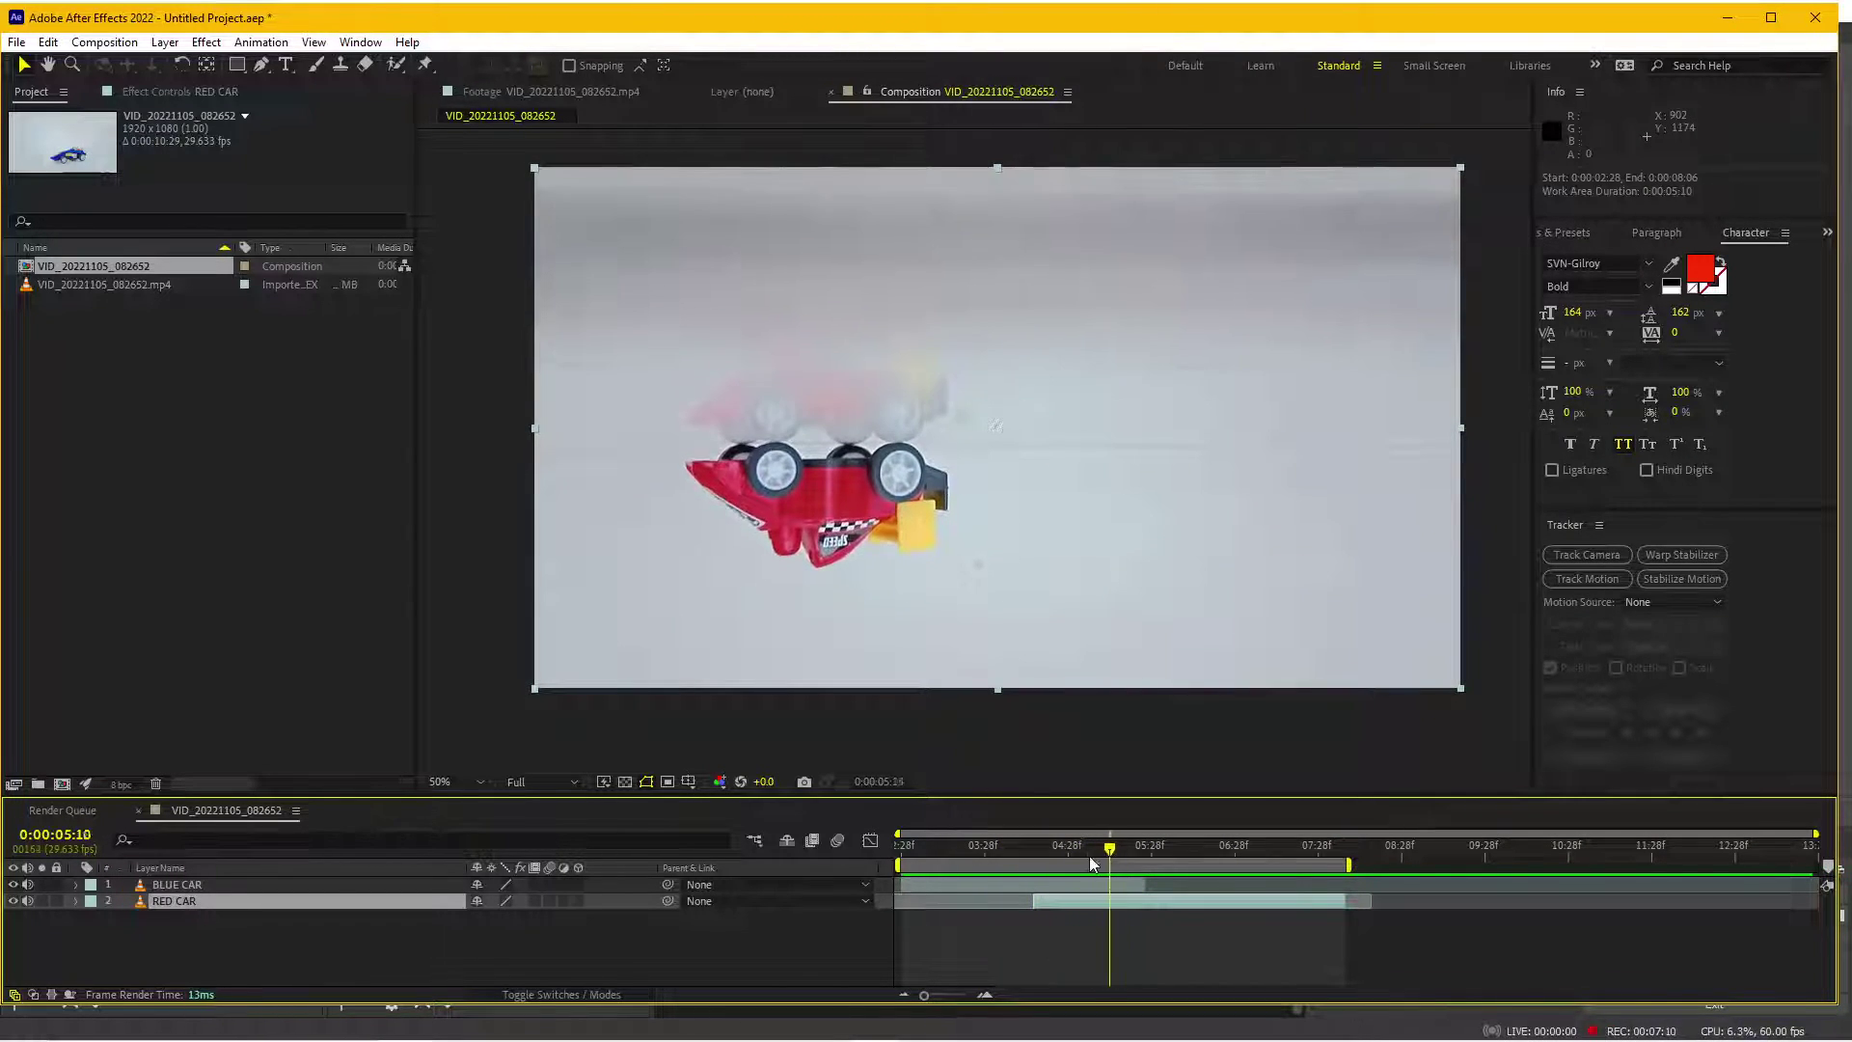
{"action": "left_click_drag", "start_coordinate": [1093, 861], "coordinate": [1089, 858]}
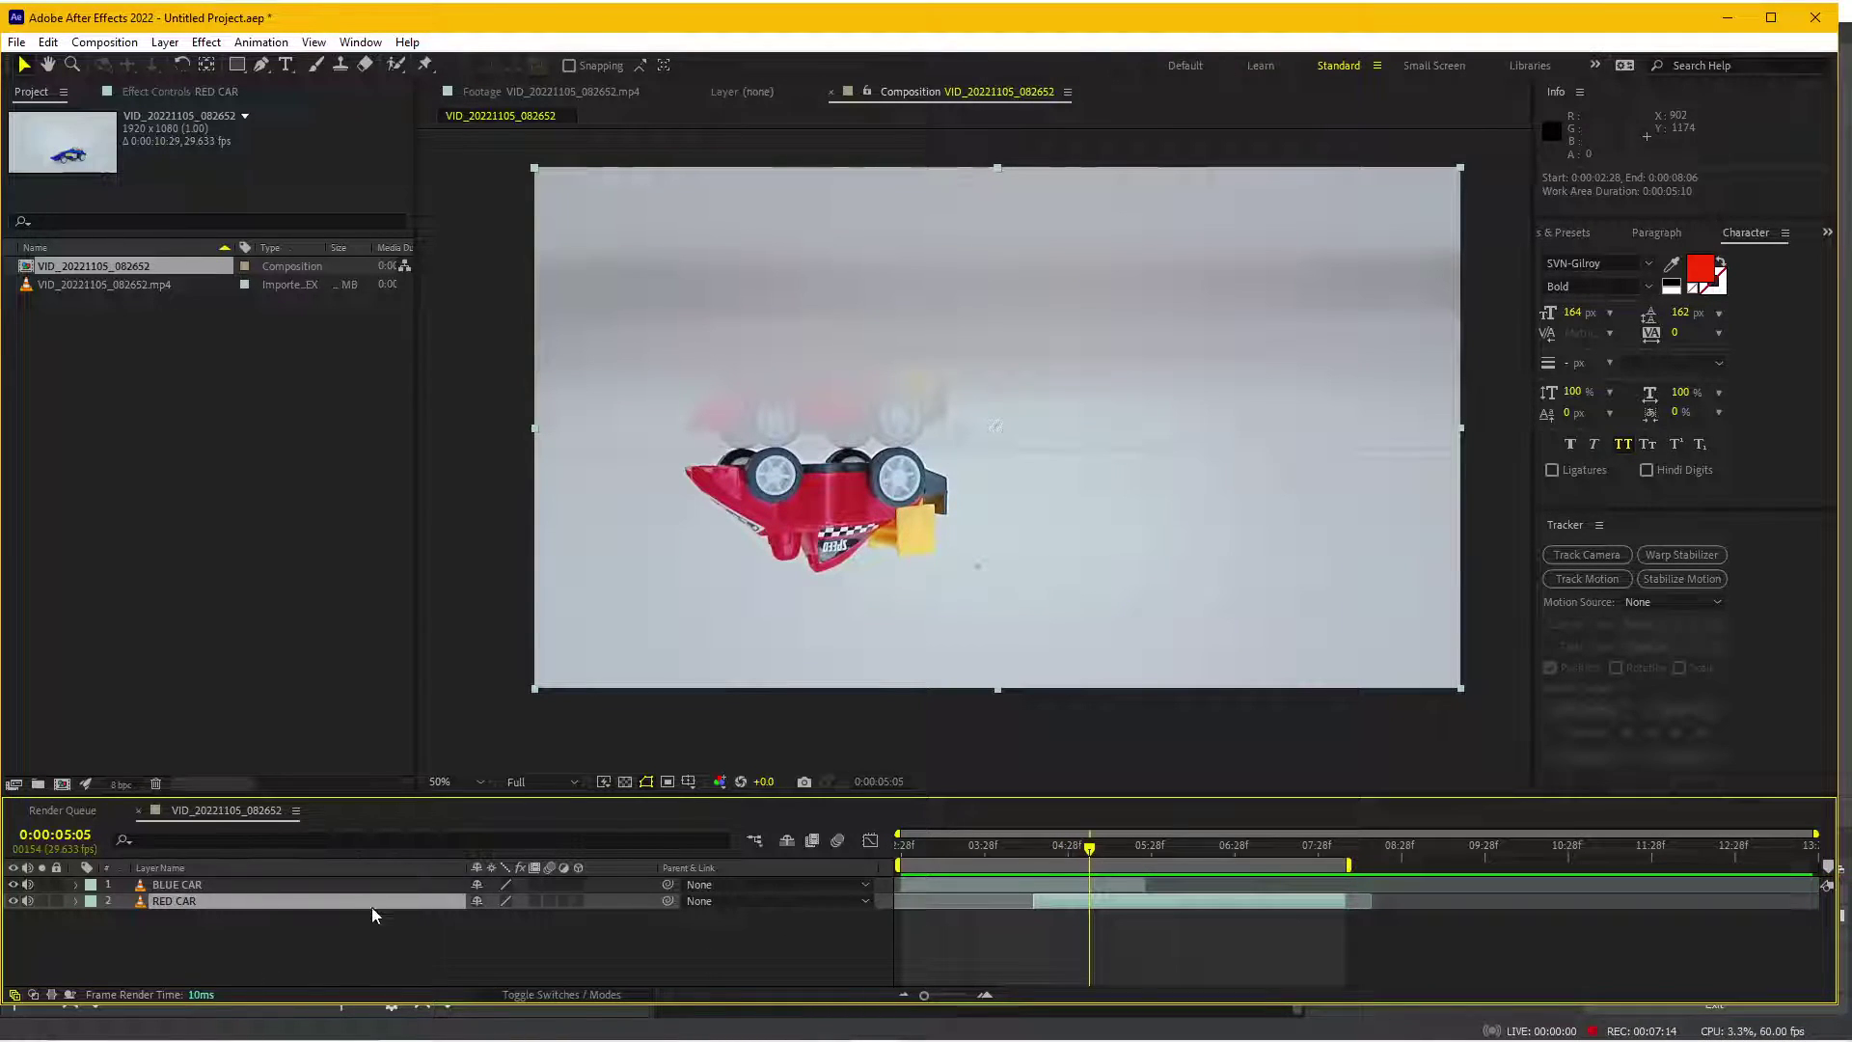
- Parent BLUE CAR to the RED CAR layer
{"action": "key", "text": "w"}
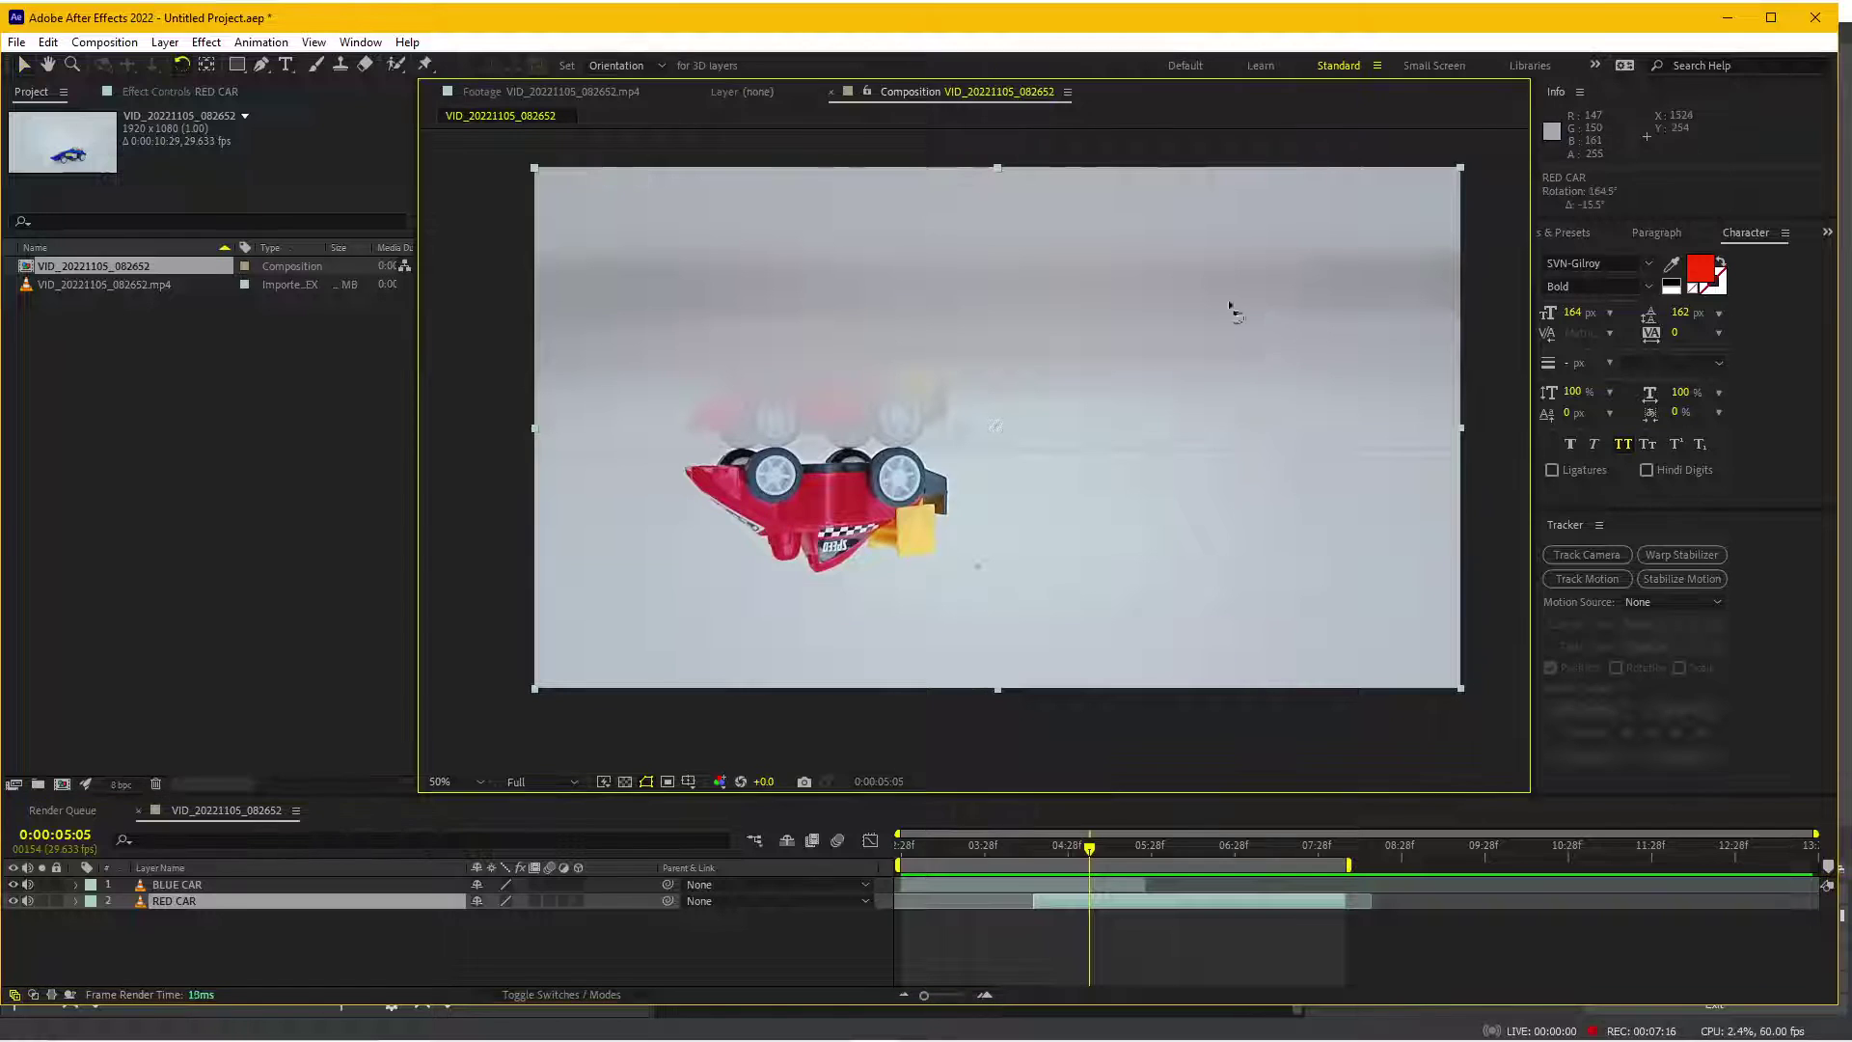
{"action": "left_click_drag", "start_coordinate": [1232, 306], "coordinate": [935, 252]}
{"action": "key", "text": "ctrl+z"}
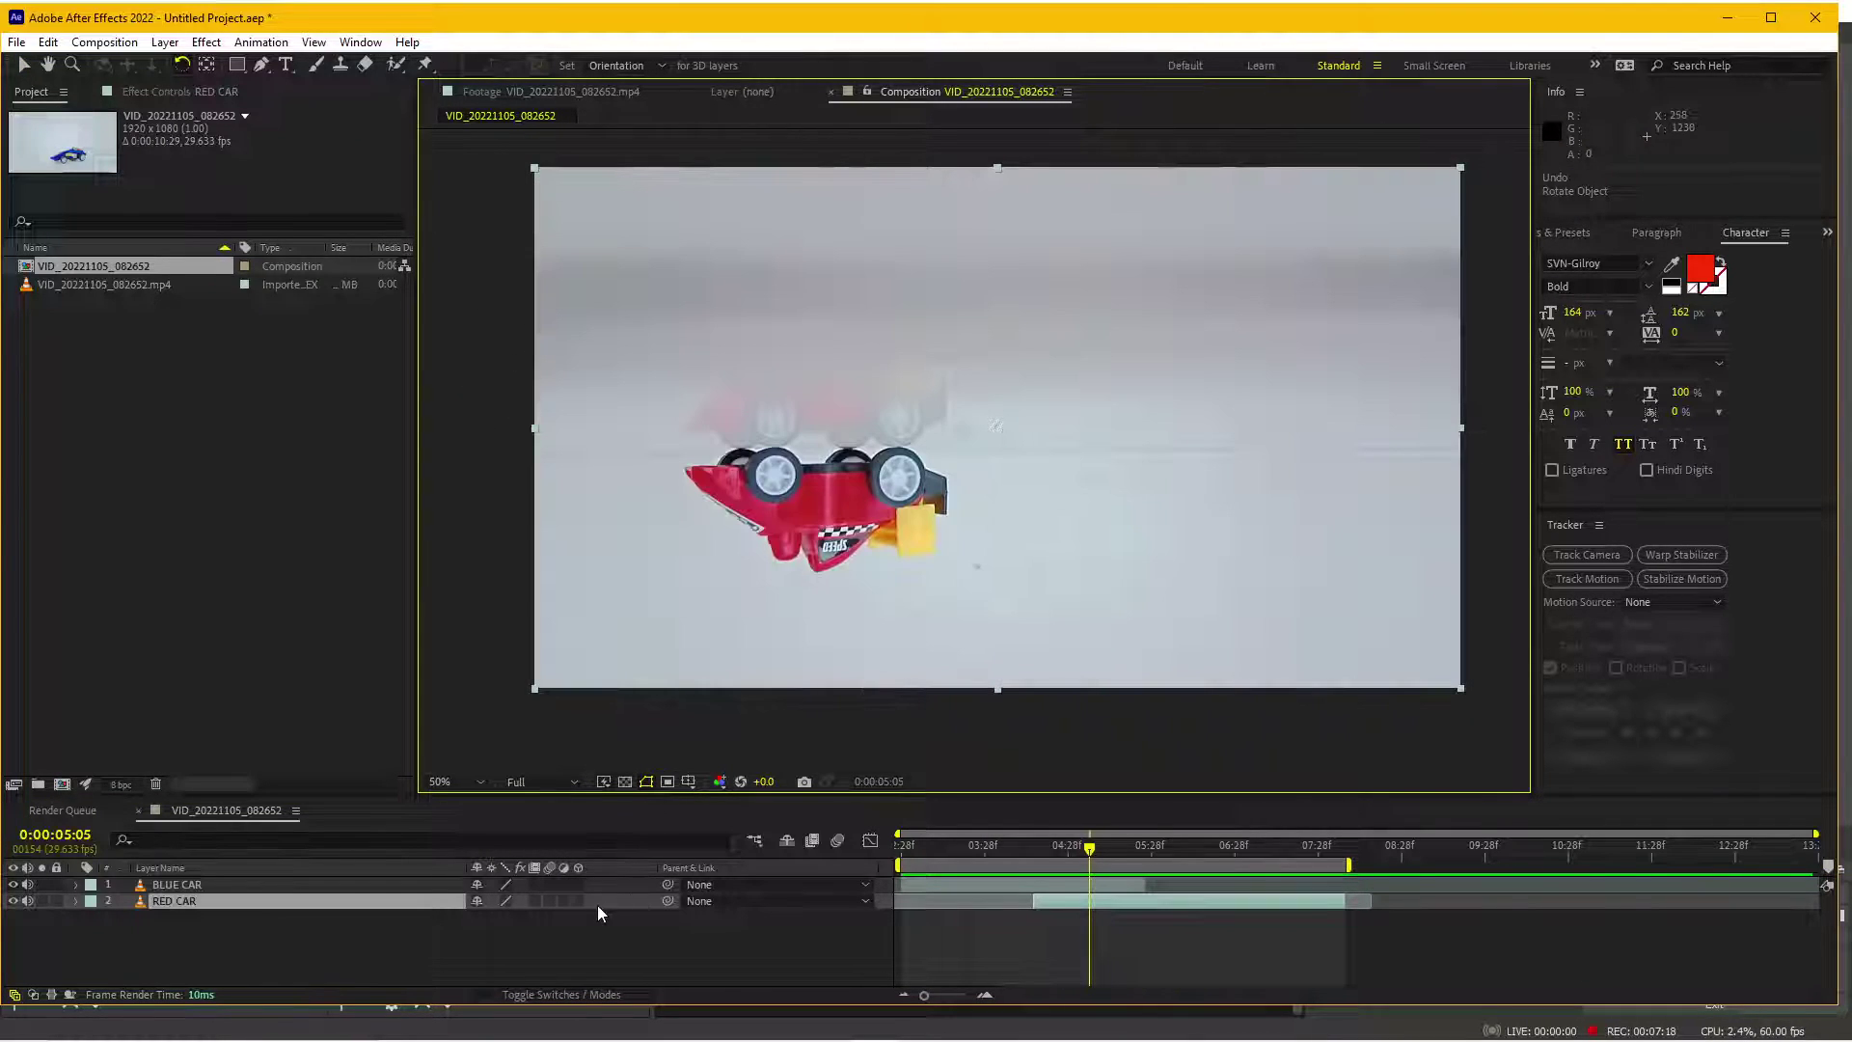
{"action": "left_click", "coordinate": [293, 885]}
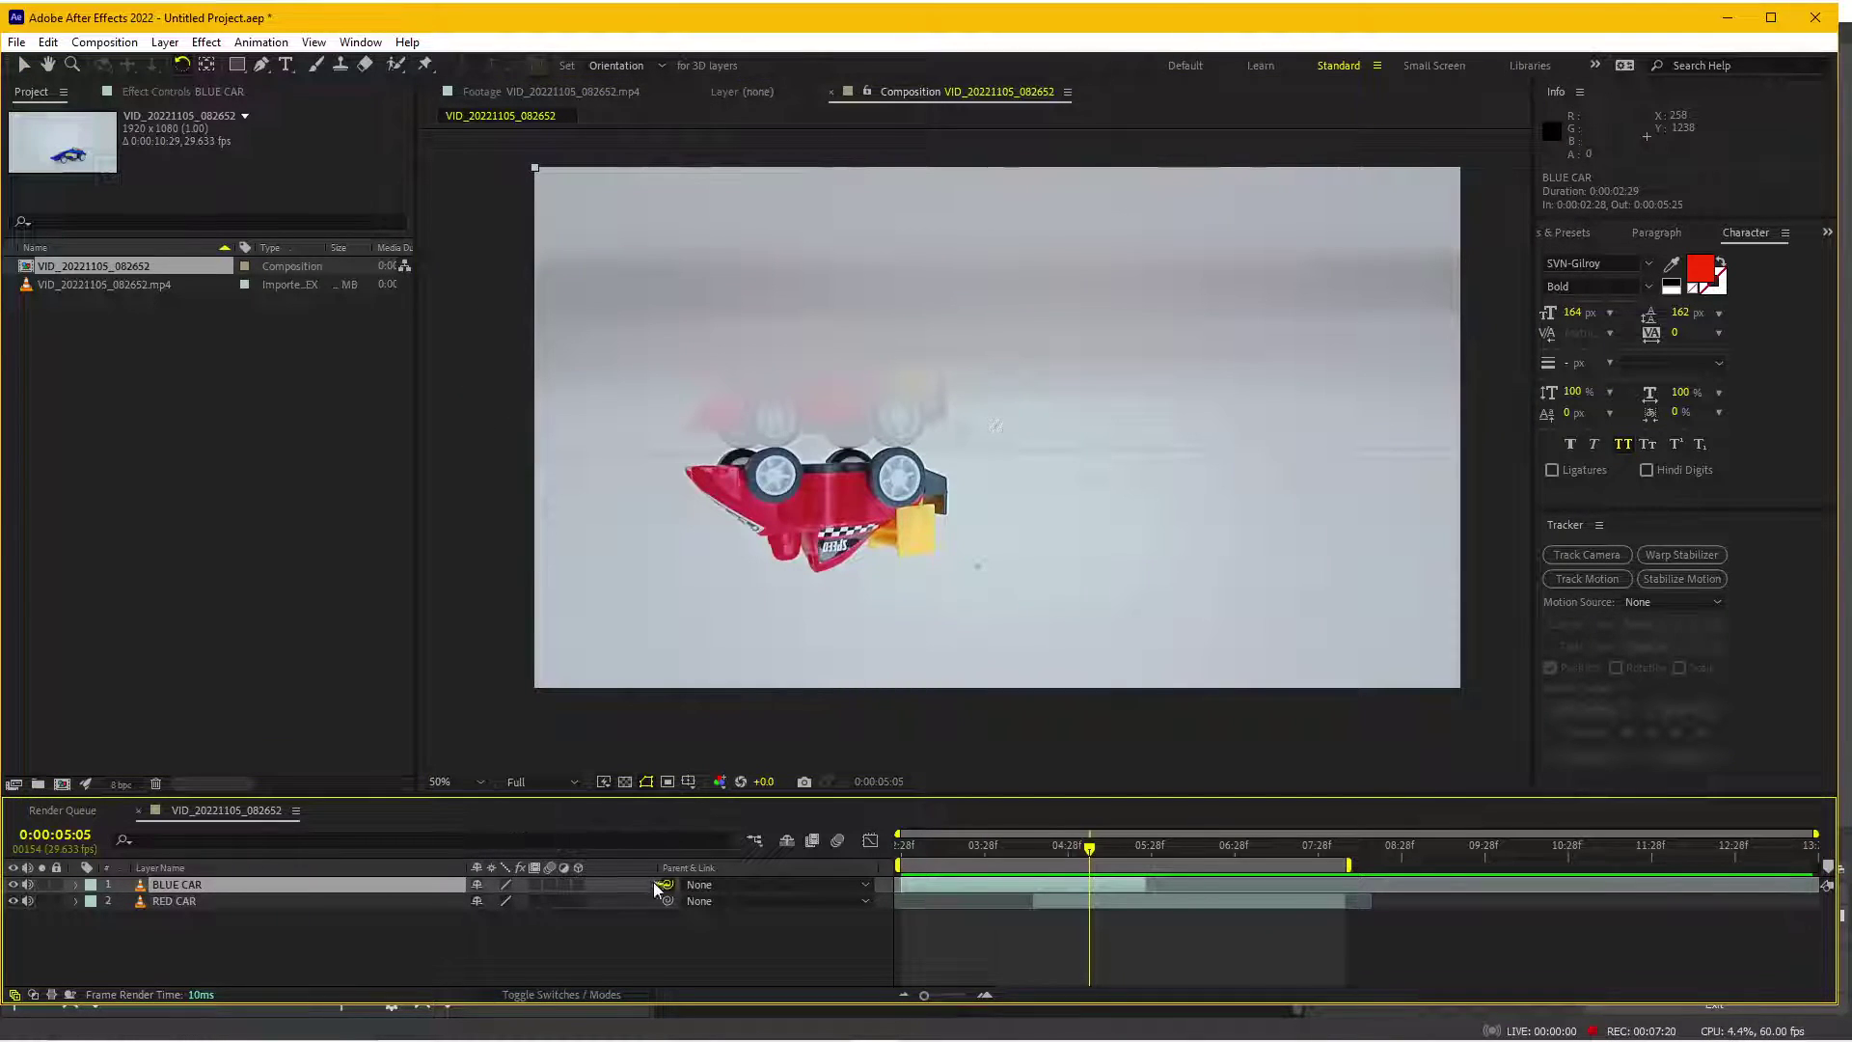
{"action": "left_click_drag", "start_coordinate": [216, 899], "coordinate": [216, 900]}
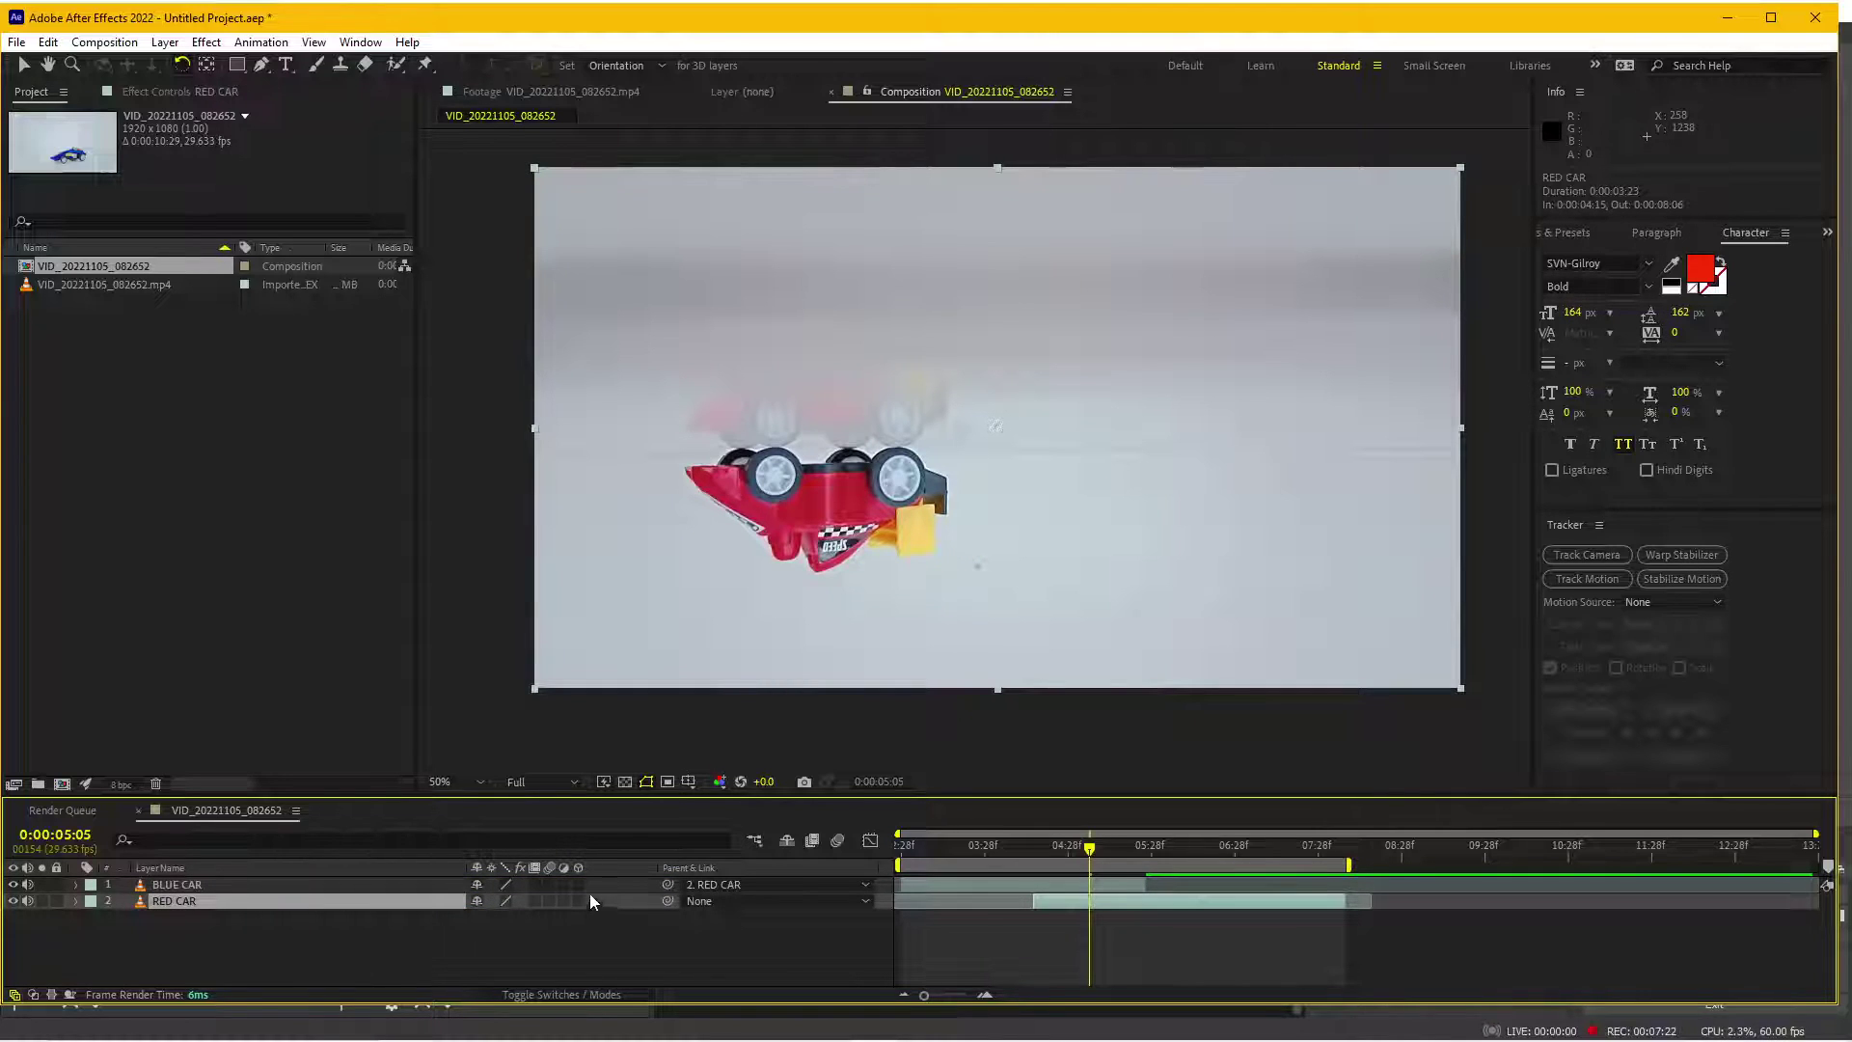
- Keyframe RED CAR's rotation from 180° at 5:05 to 0° at 6:26 with Easy Ease
{"action": "key", "text": "r"}
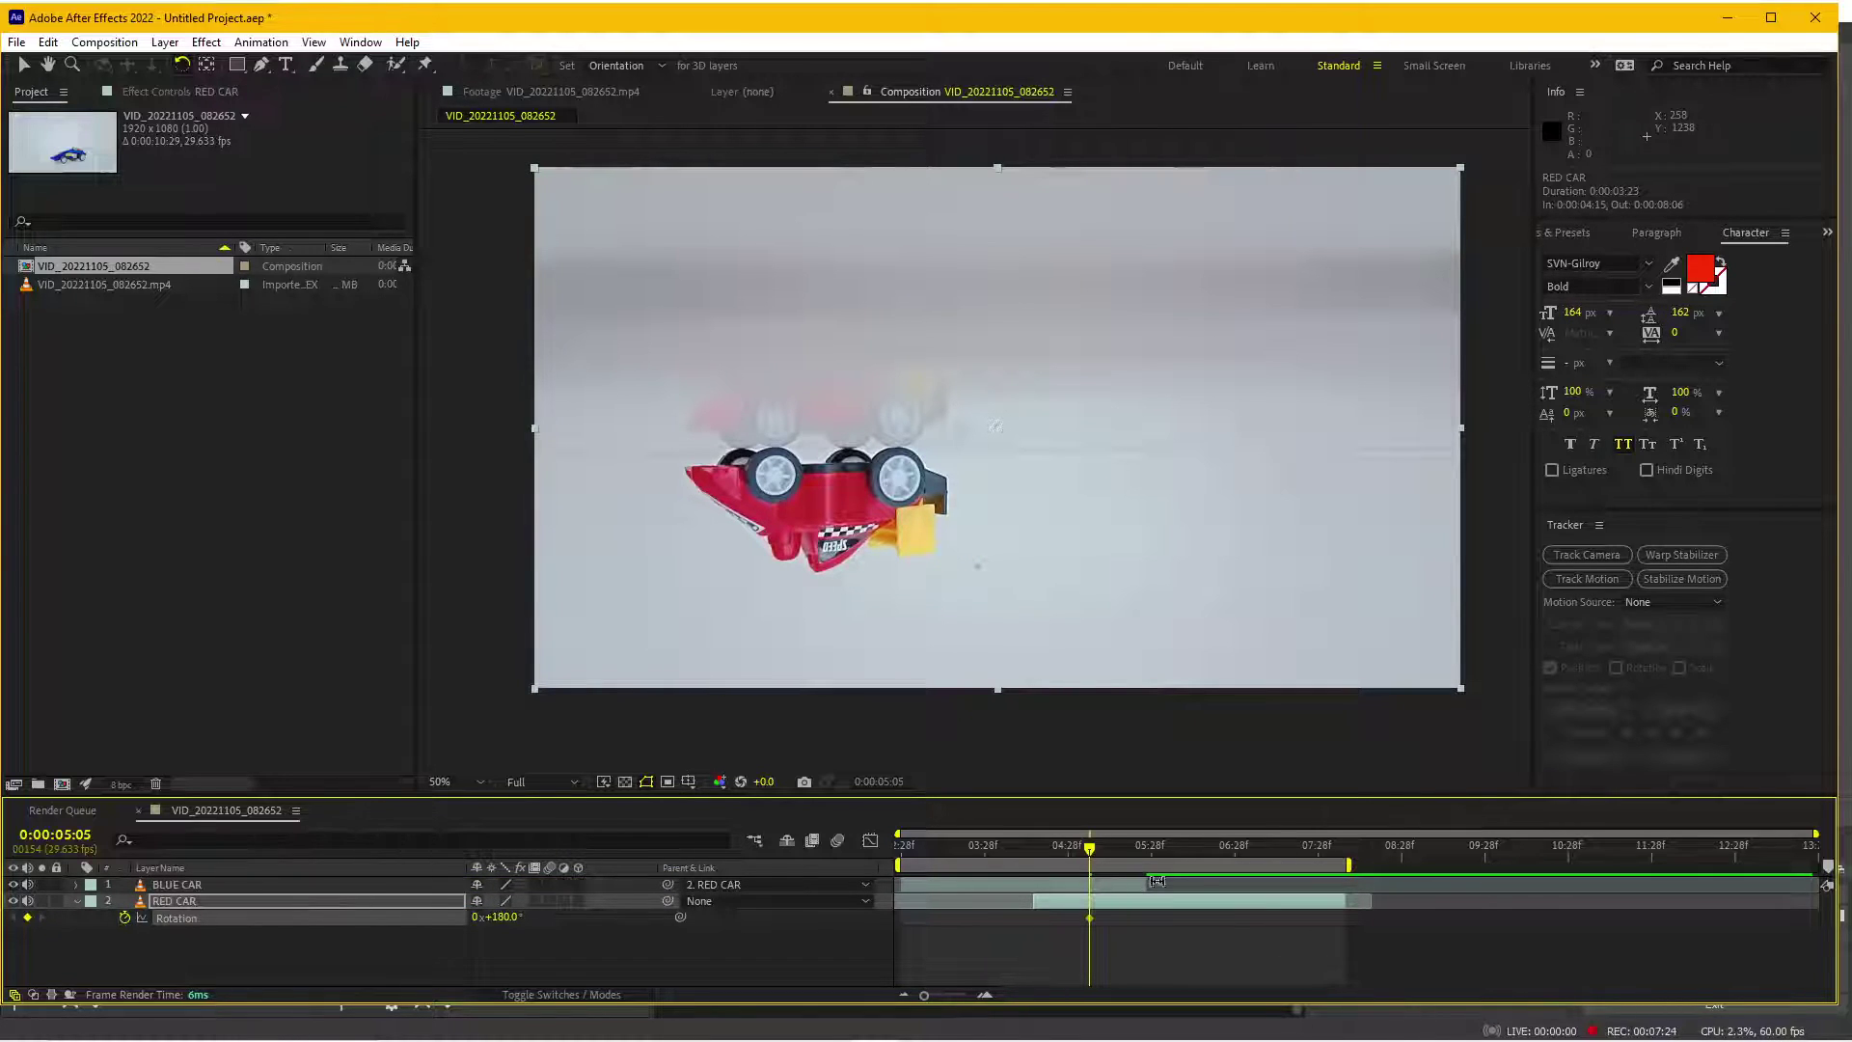
{"action": "left_click_drag", "start_coordinate": [1082, 856], "coordinate": [1231, 849]}
{"action": "left_click_drag", "start_coordinate": [1308, 372], "coordinate": [787, 282]}
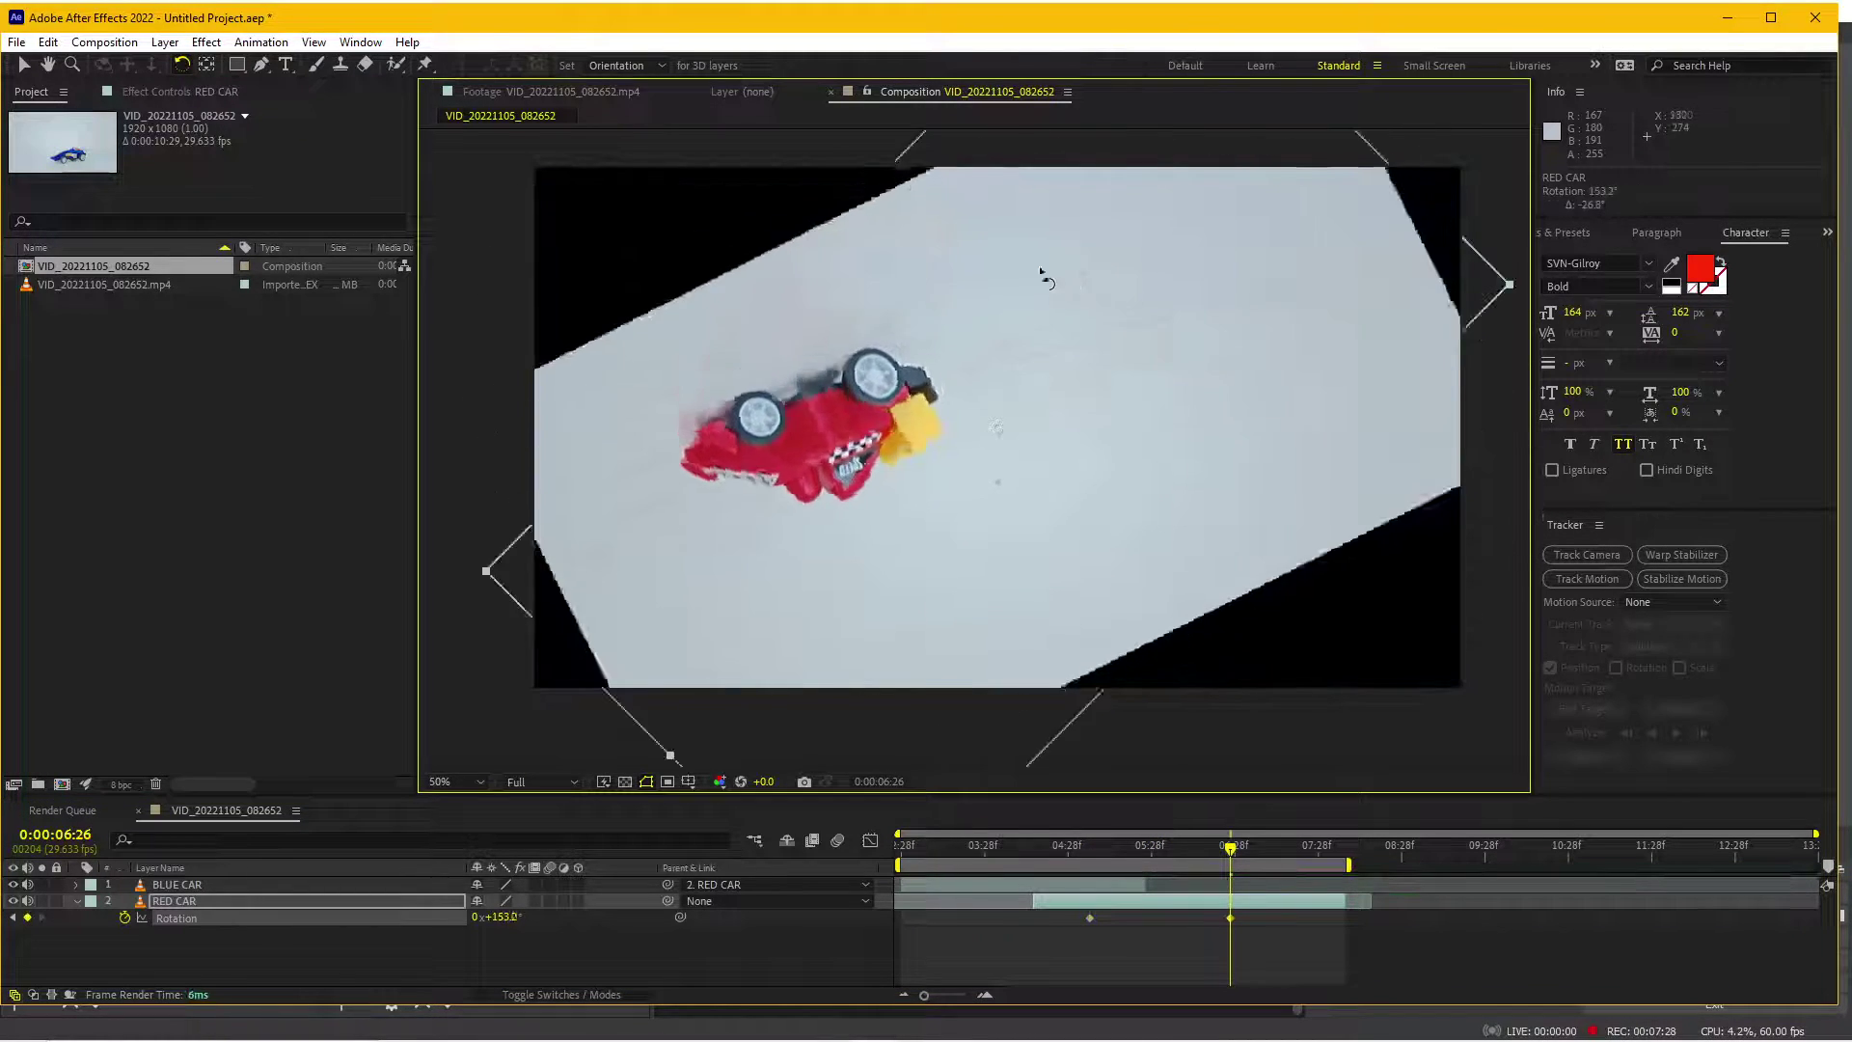
{"action": "left_click_drag", "start_coordinate": [649, 333], "coordinate": [473, 372]}
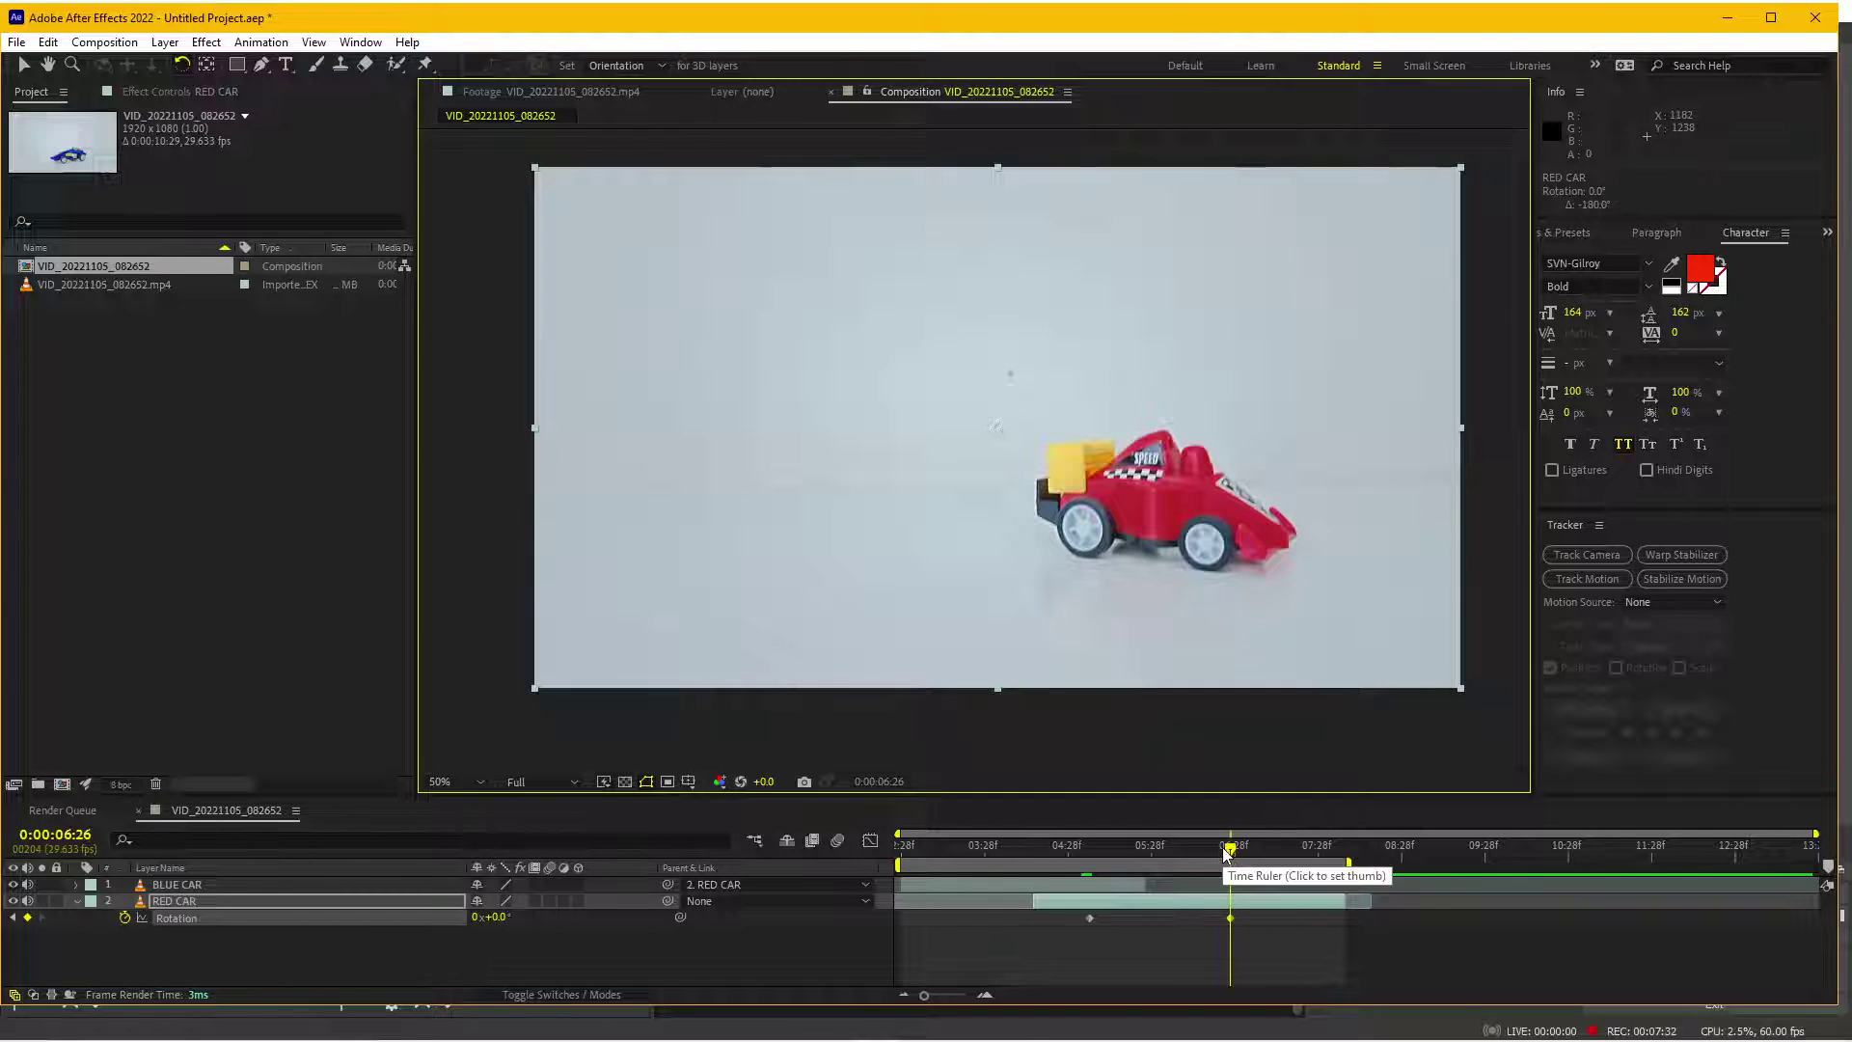
{"action": "left_click", "coordinate": [1231, 921]}
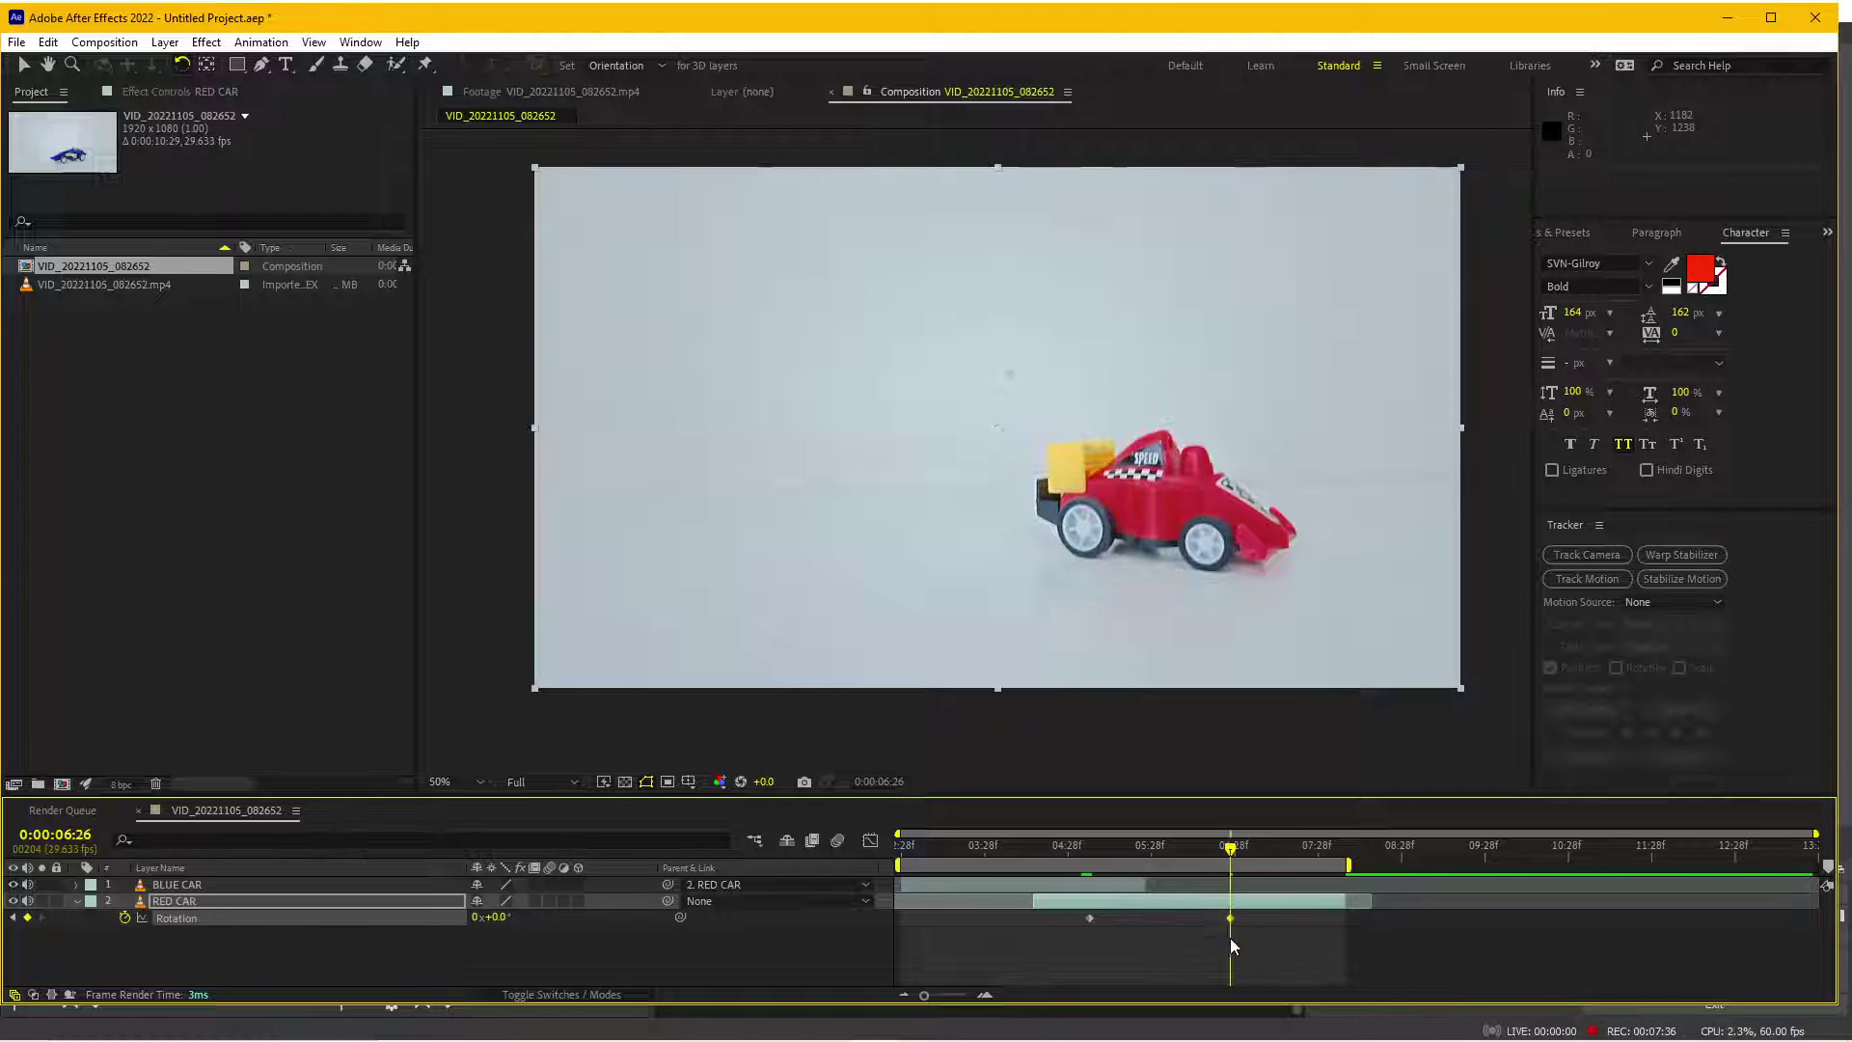
{"action": "key", "text": "F9"}
- Preview the new rotation animation from just before the flip
{"action": "left_click_drag", "start_coordinate": [1203, 849], "coordinate": [1078, 853]}
{"action": "key", "text": "space"}
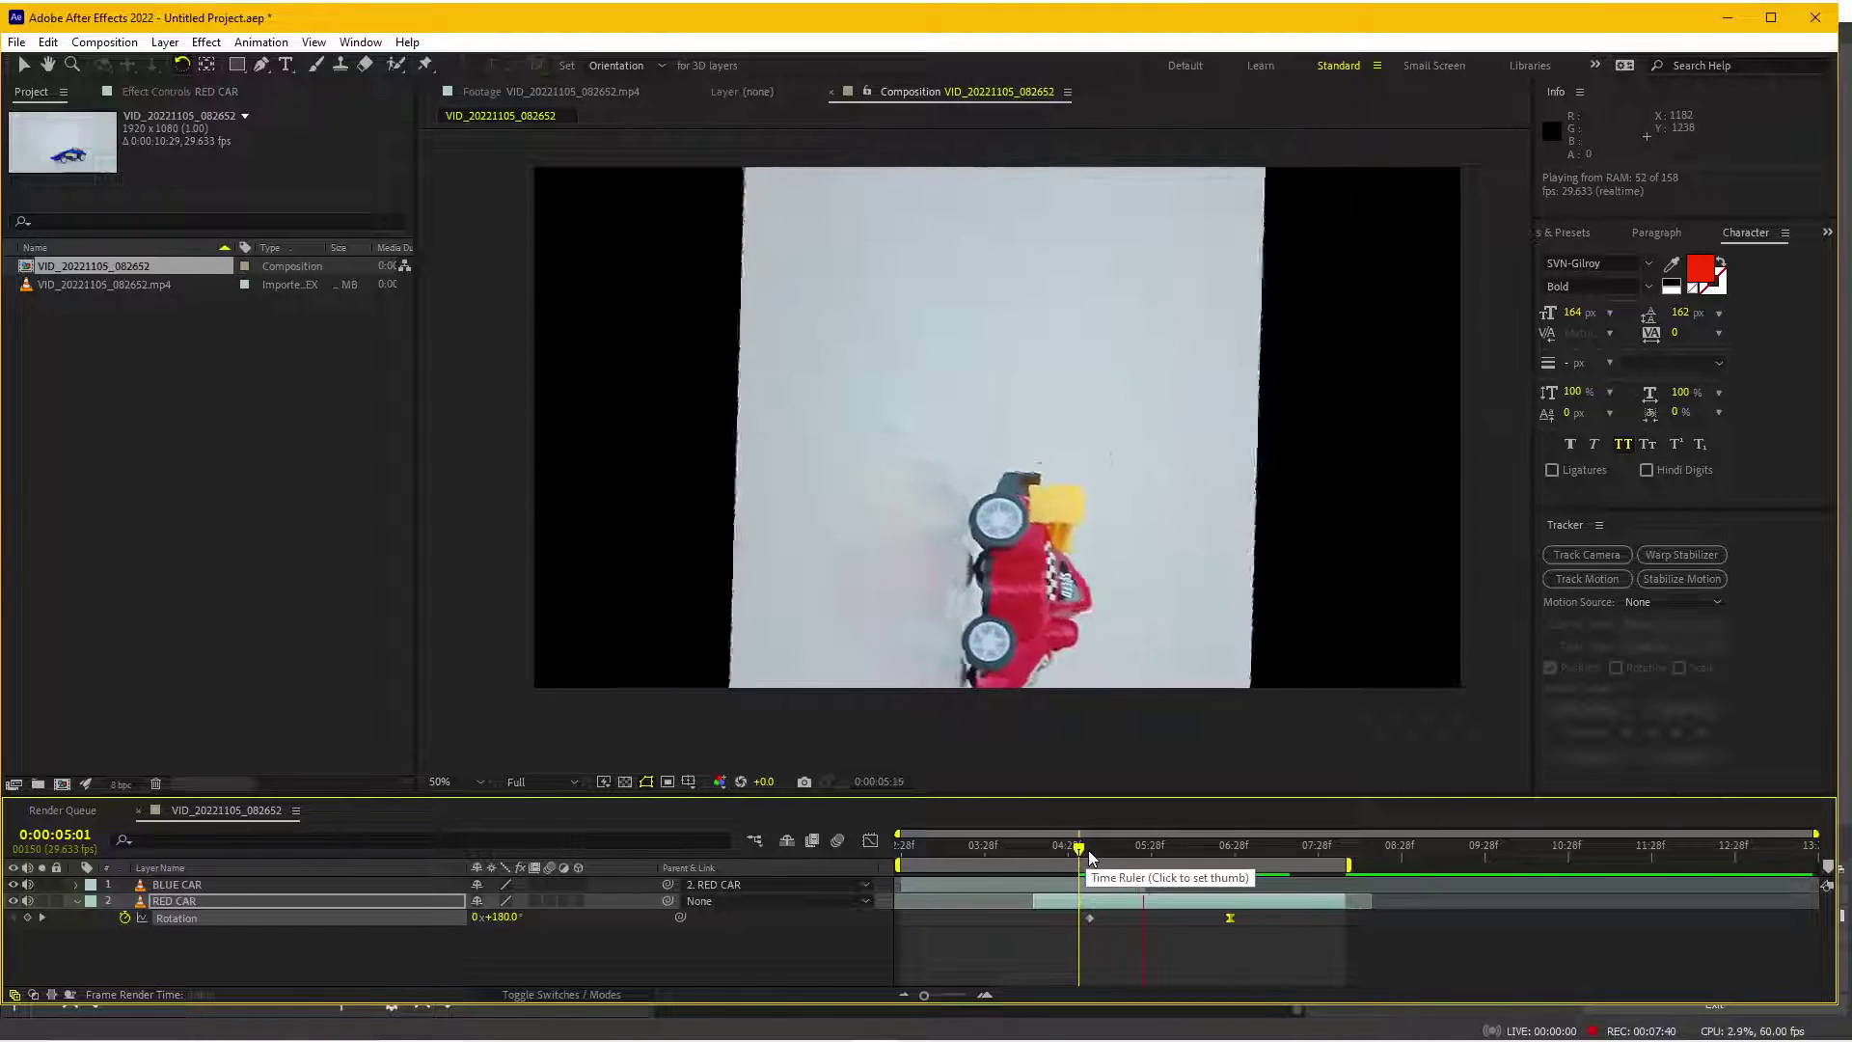
{"action": "mouse_move", "coordinate": [1132, 854]}
{"action": "left_mouse_down"}
{"action": "mouse_move", "coordinate": [1061, 849]}
{"action": "mouse_move", "coordinate": [1141, 848]}
{"action": "left_mouse_up"}
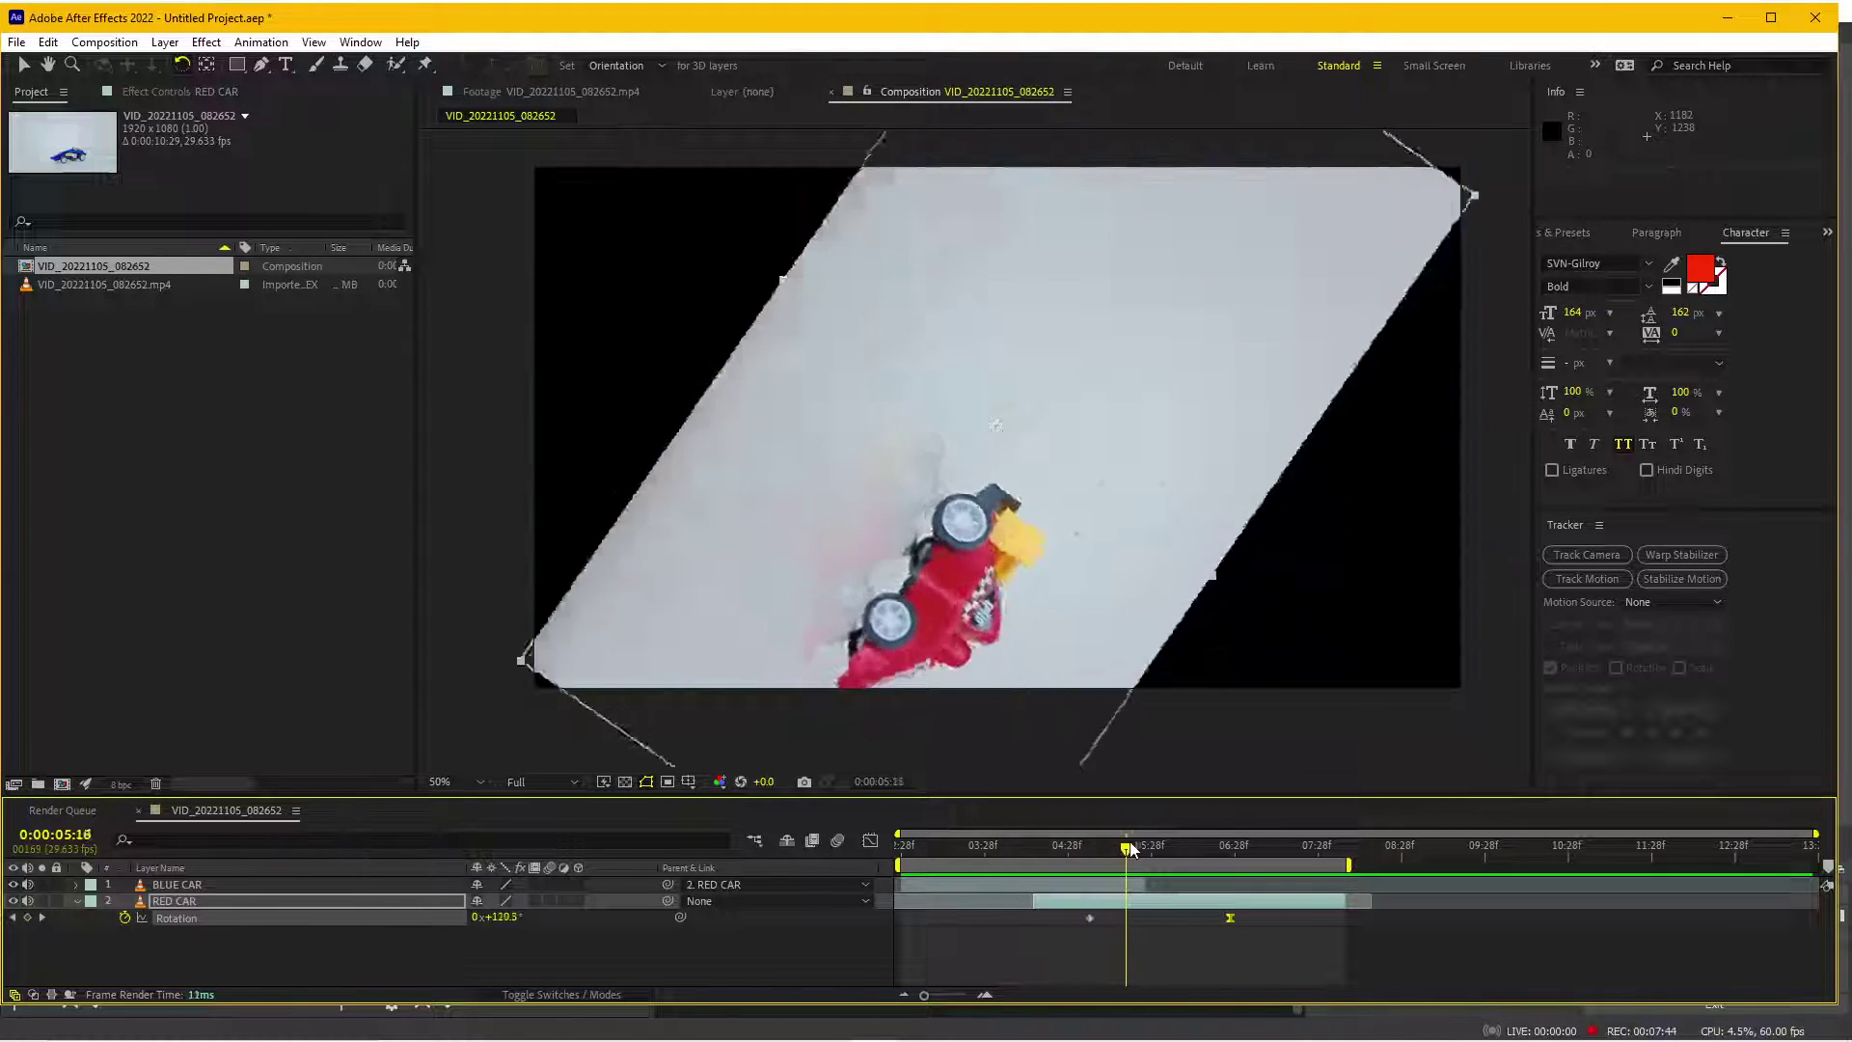
{"action": "key", "text": "v"}
{"action": "key", "text": "comma"}
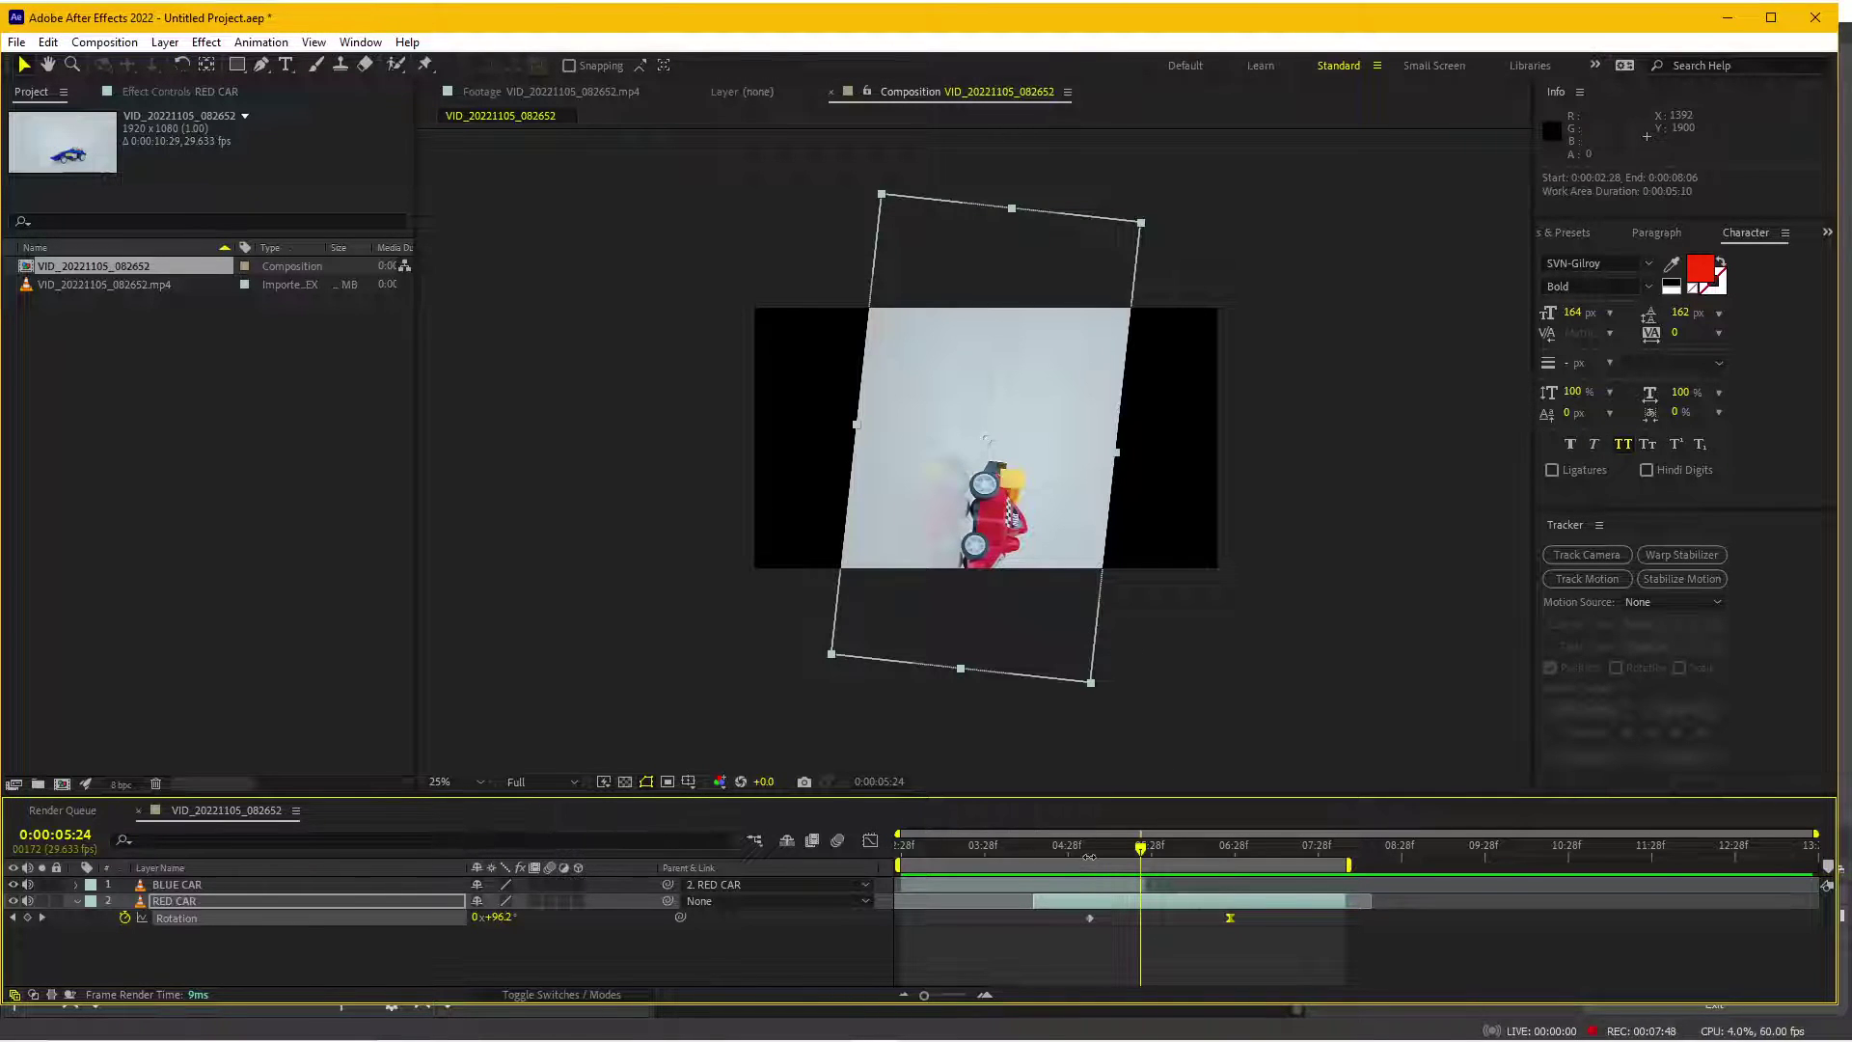
- Scale RED CAR from 100% at 5:05 to 208% at 5:18, and keyframe Position at 960, 540
{"action": "left_click_drag", "start_coordinate": [1089, 854], "coordinate": [1090, 849]}
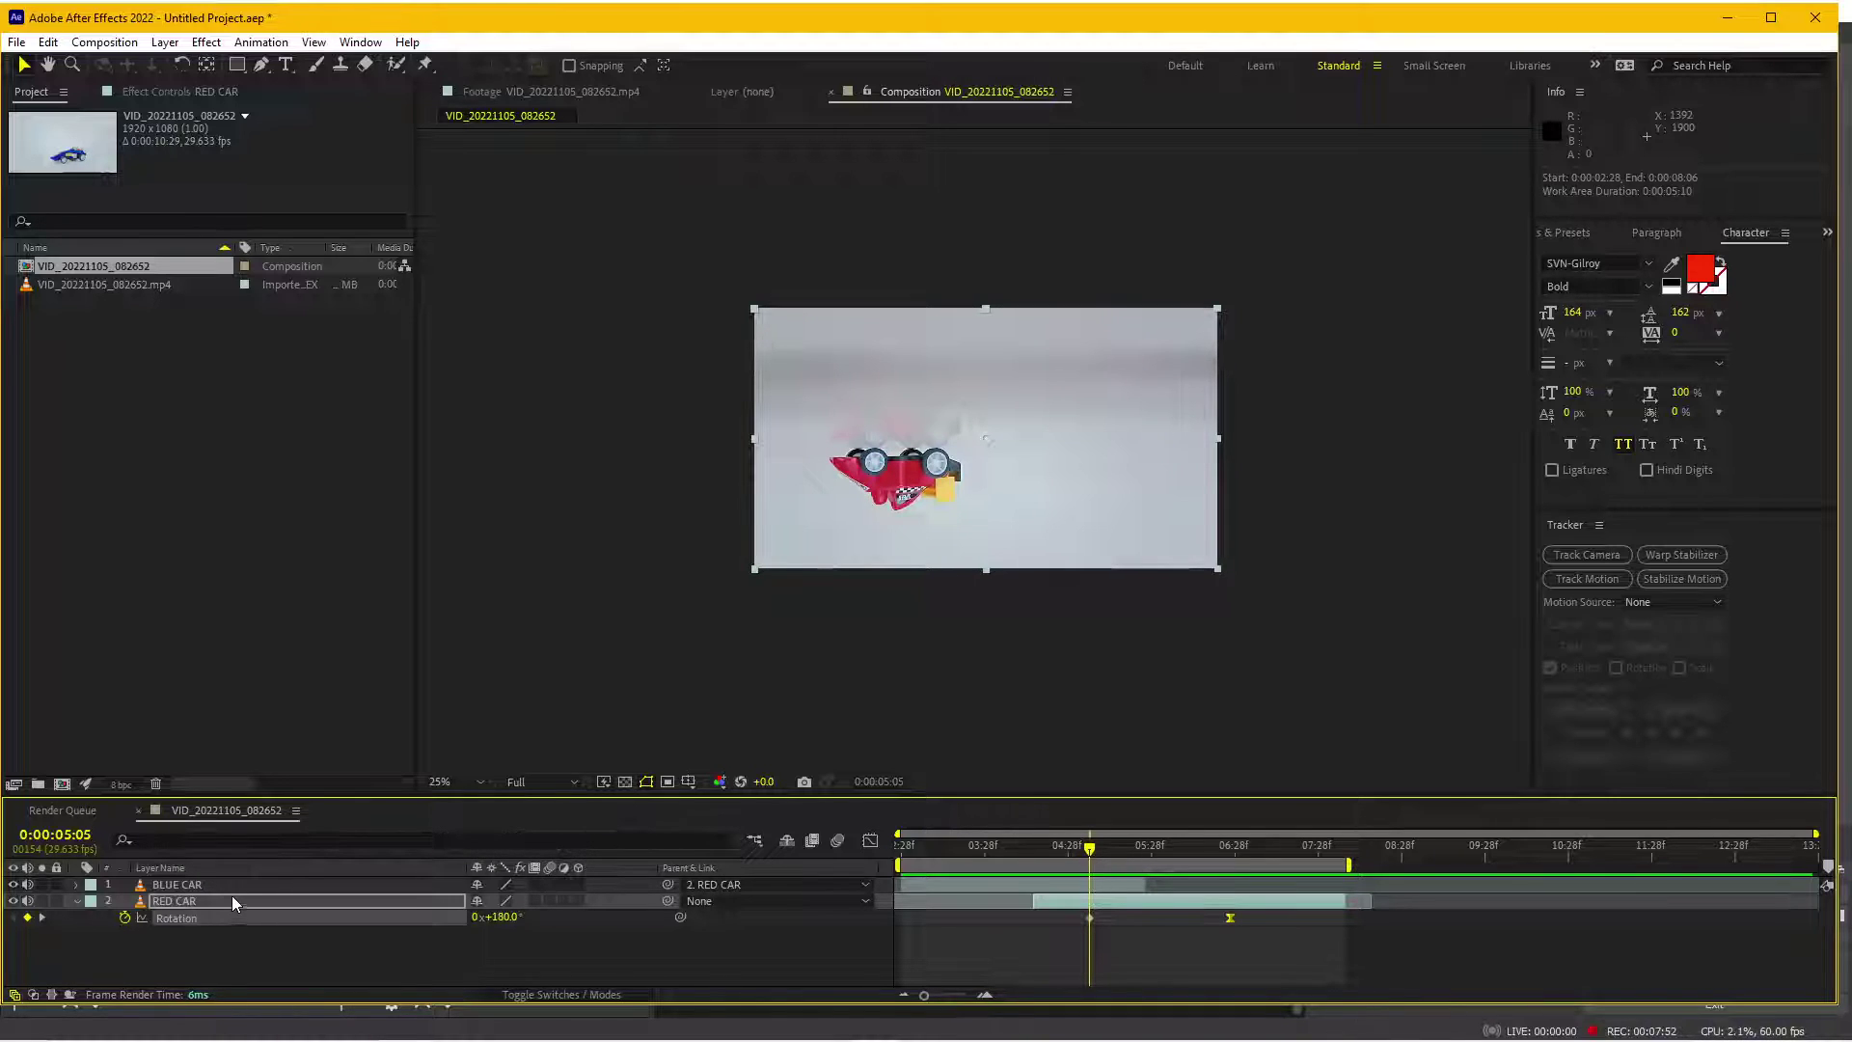
{"action": "key", "text": "shift+s"}
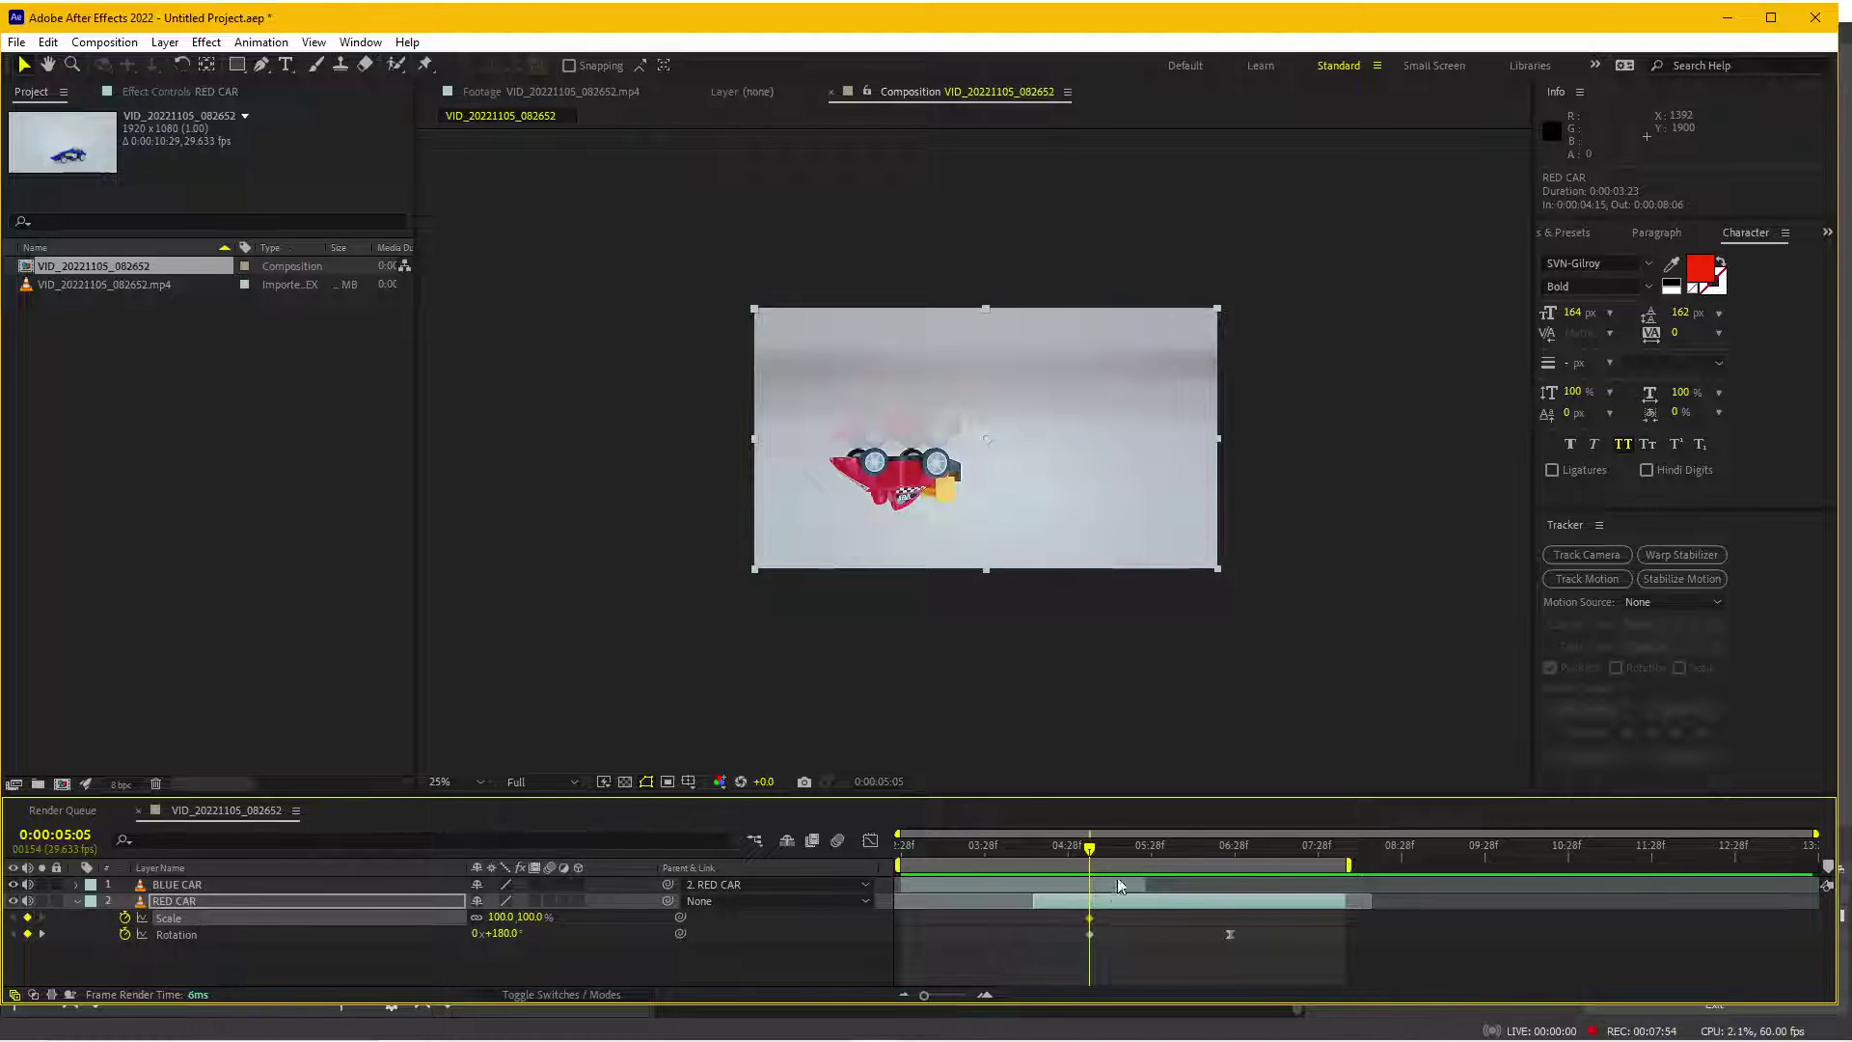
{"action": "left_click_drag", "start_coordinate": [1116, 847], "coordinate": [1126, 846]}
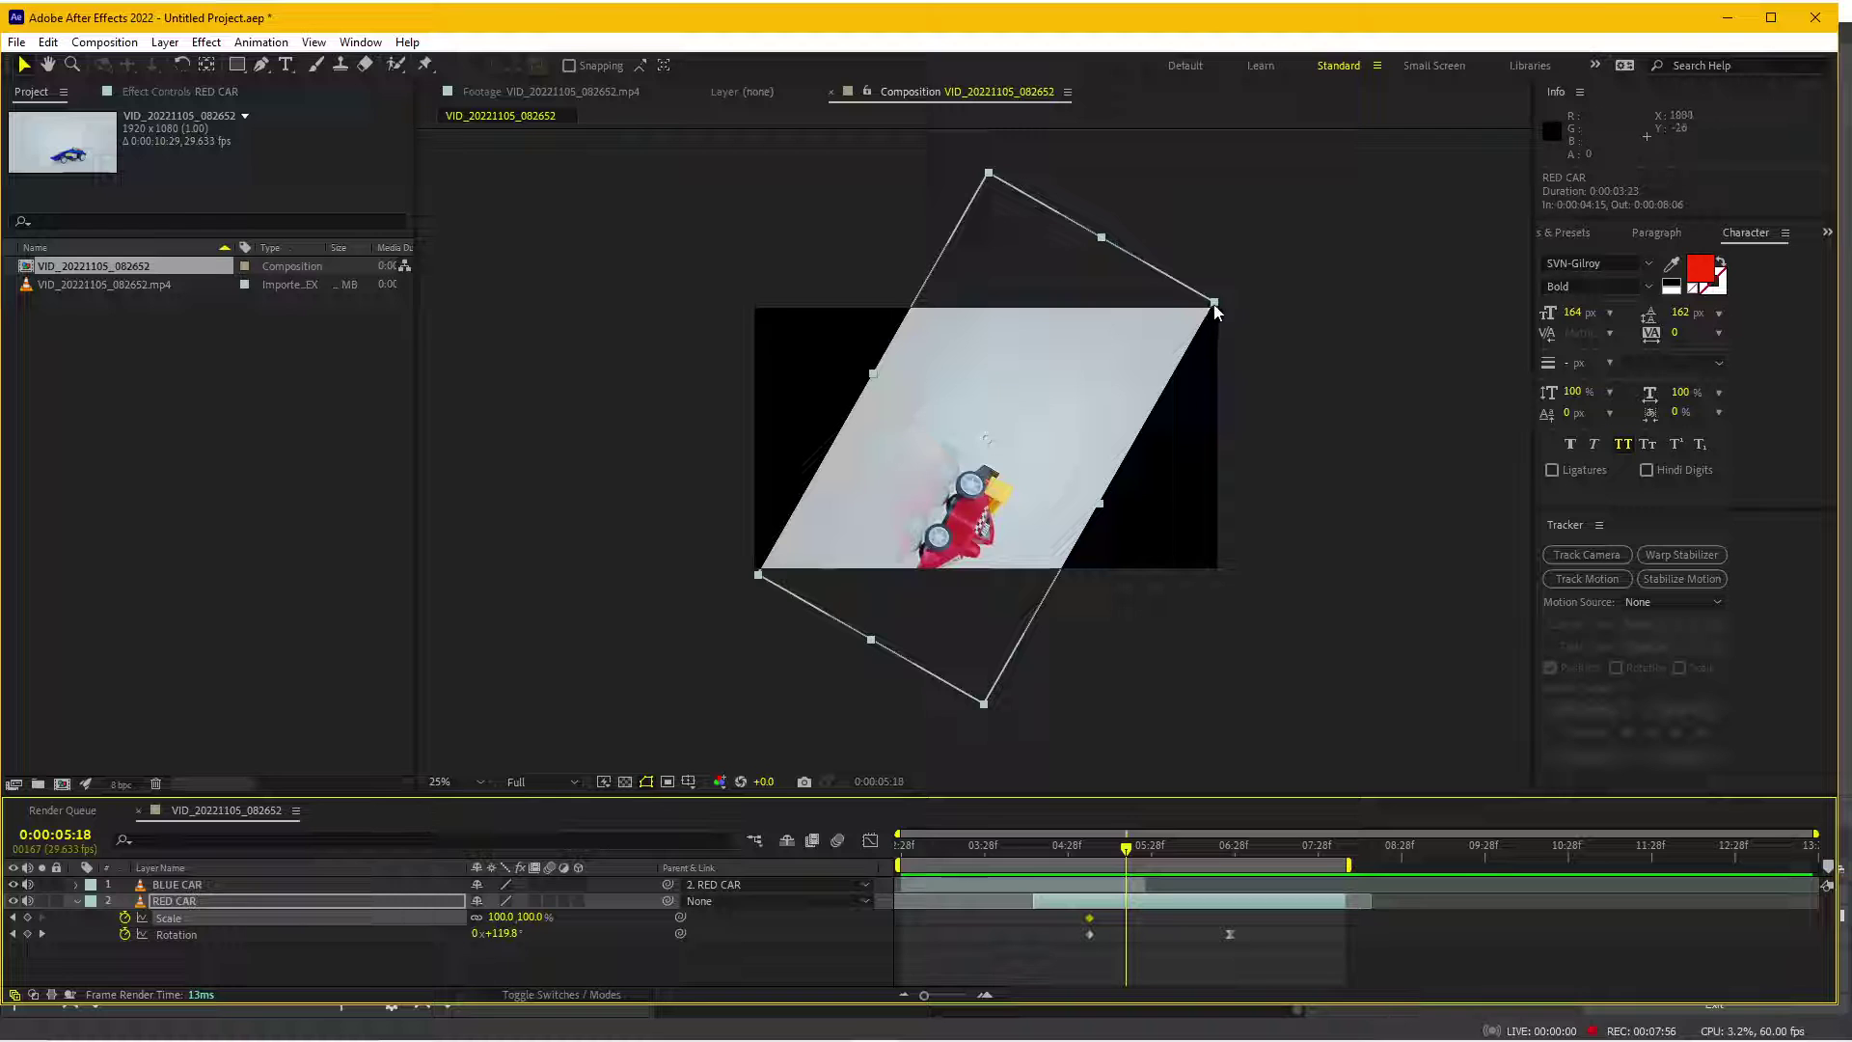
{"action": "left_click_drag", "start_coordinate": [1215, 310], "coordinate": [1369, 321]}
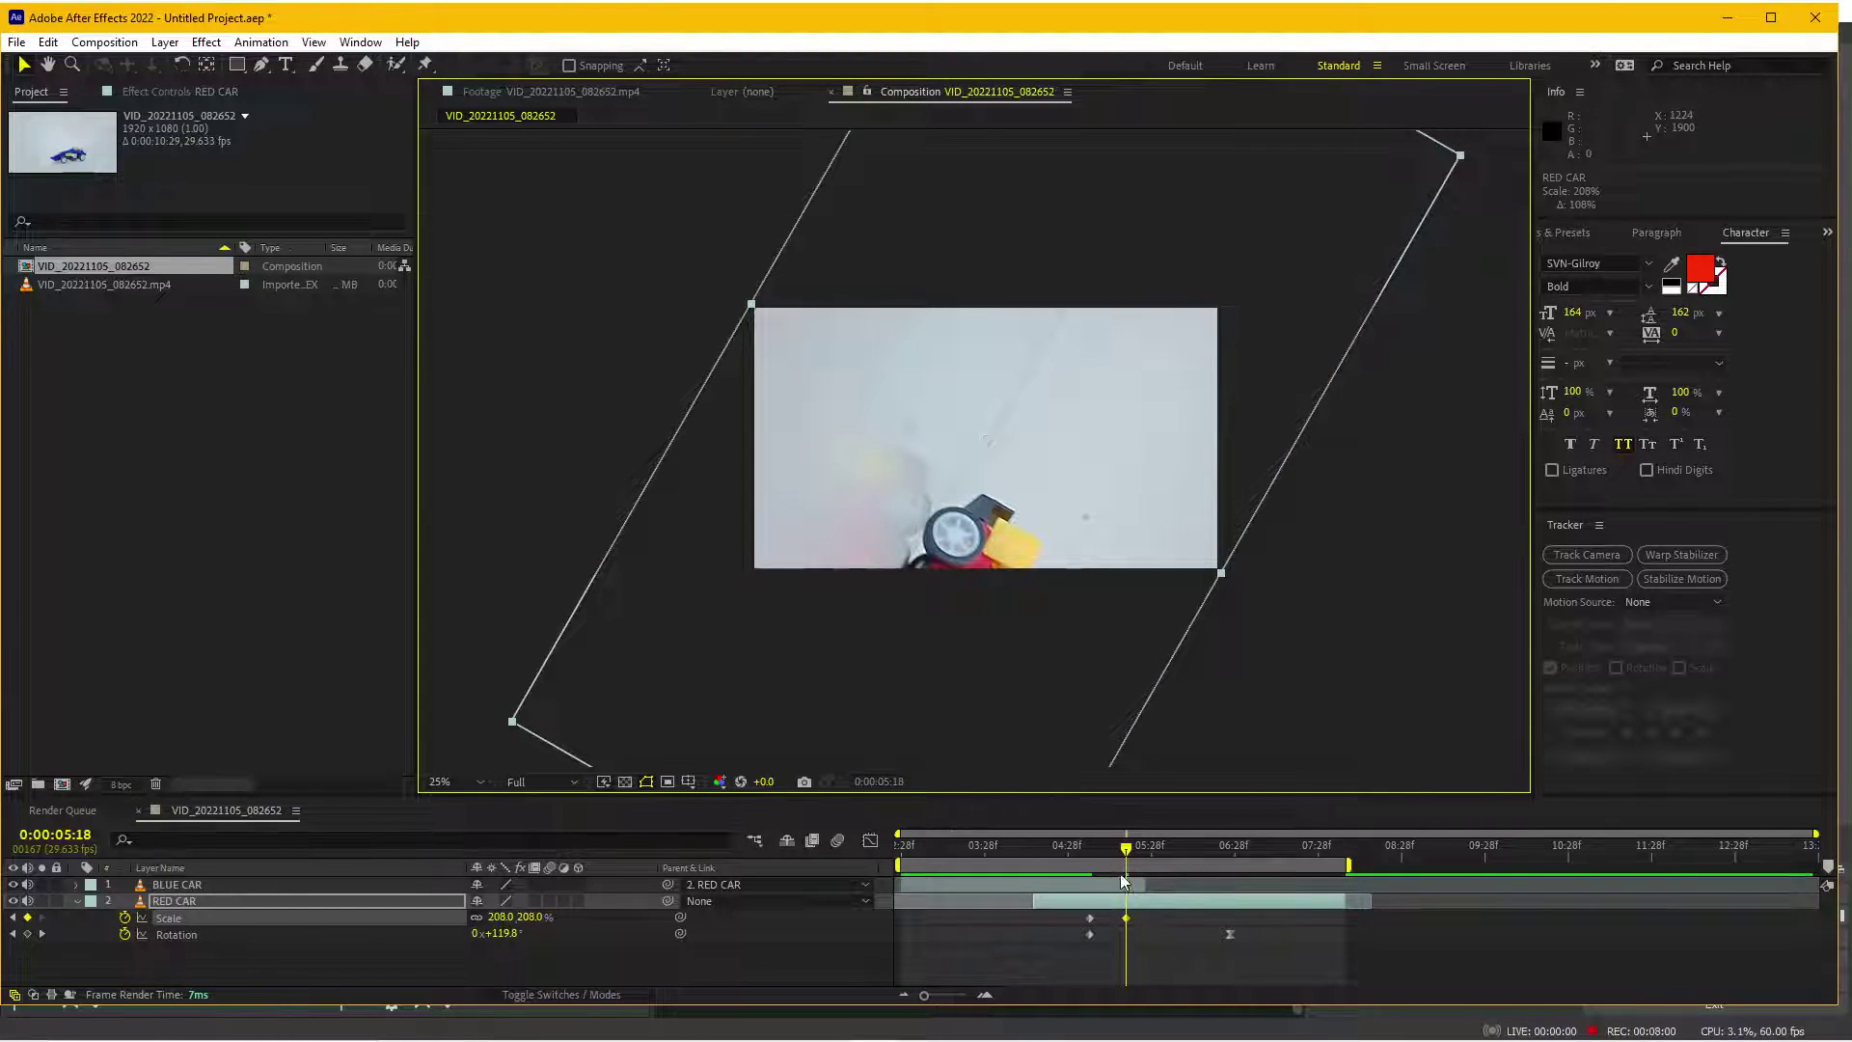
{"action": "mouse_move", "coordinate": [1096, 859]}
{"action": "left_mouse_down"}
{"action": "mouse_move", "coordinate": [1160, 858]}
{"action": "mouse_move", "coordinate": [1092, 859]}
{"action": "left_mouse_up"}
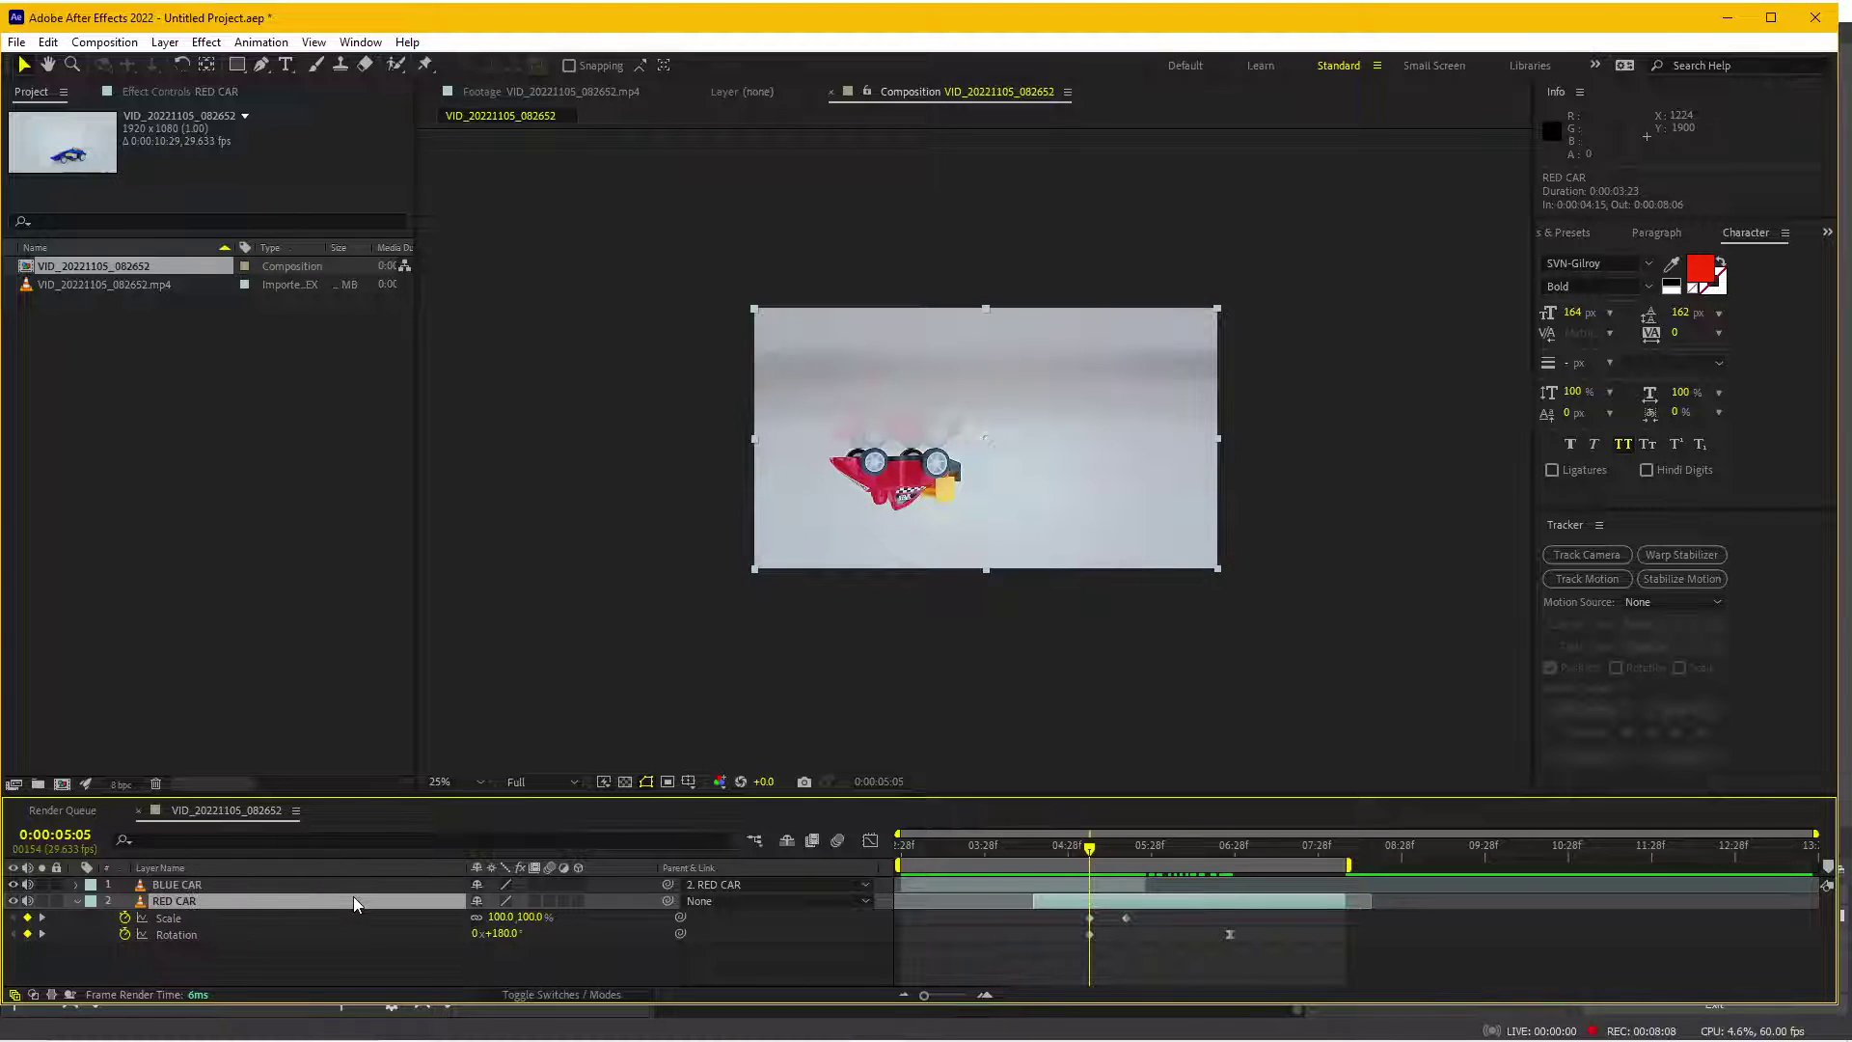
{"action": "key", "text": "shift+p"}
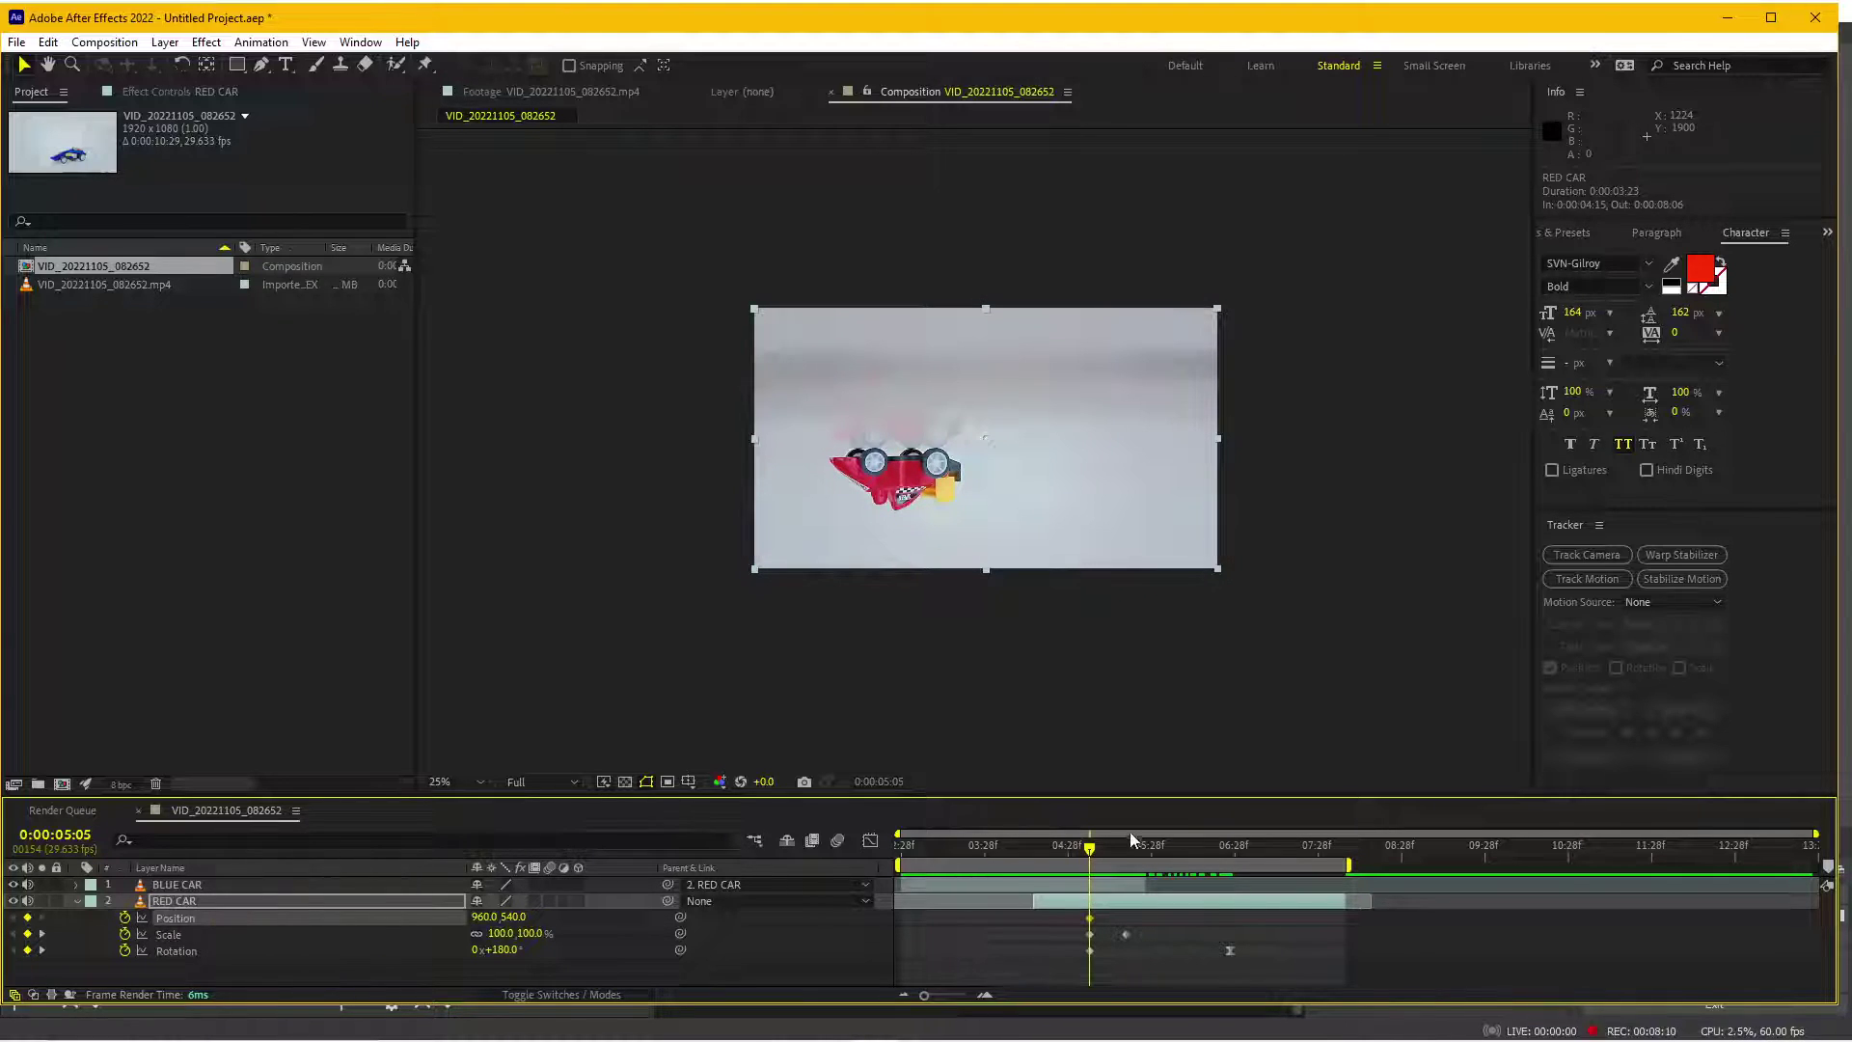
- Add a position keyframe at 5:11, enlarge the car to about 176%, and reposition it up to 5:29
{"action": "left_click_drag", "start_coordinate": [1088, 858], "coordinate": [1107, 859]}
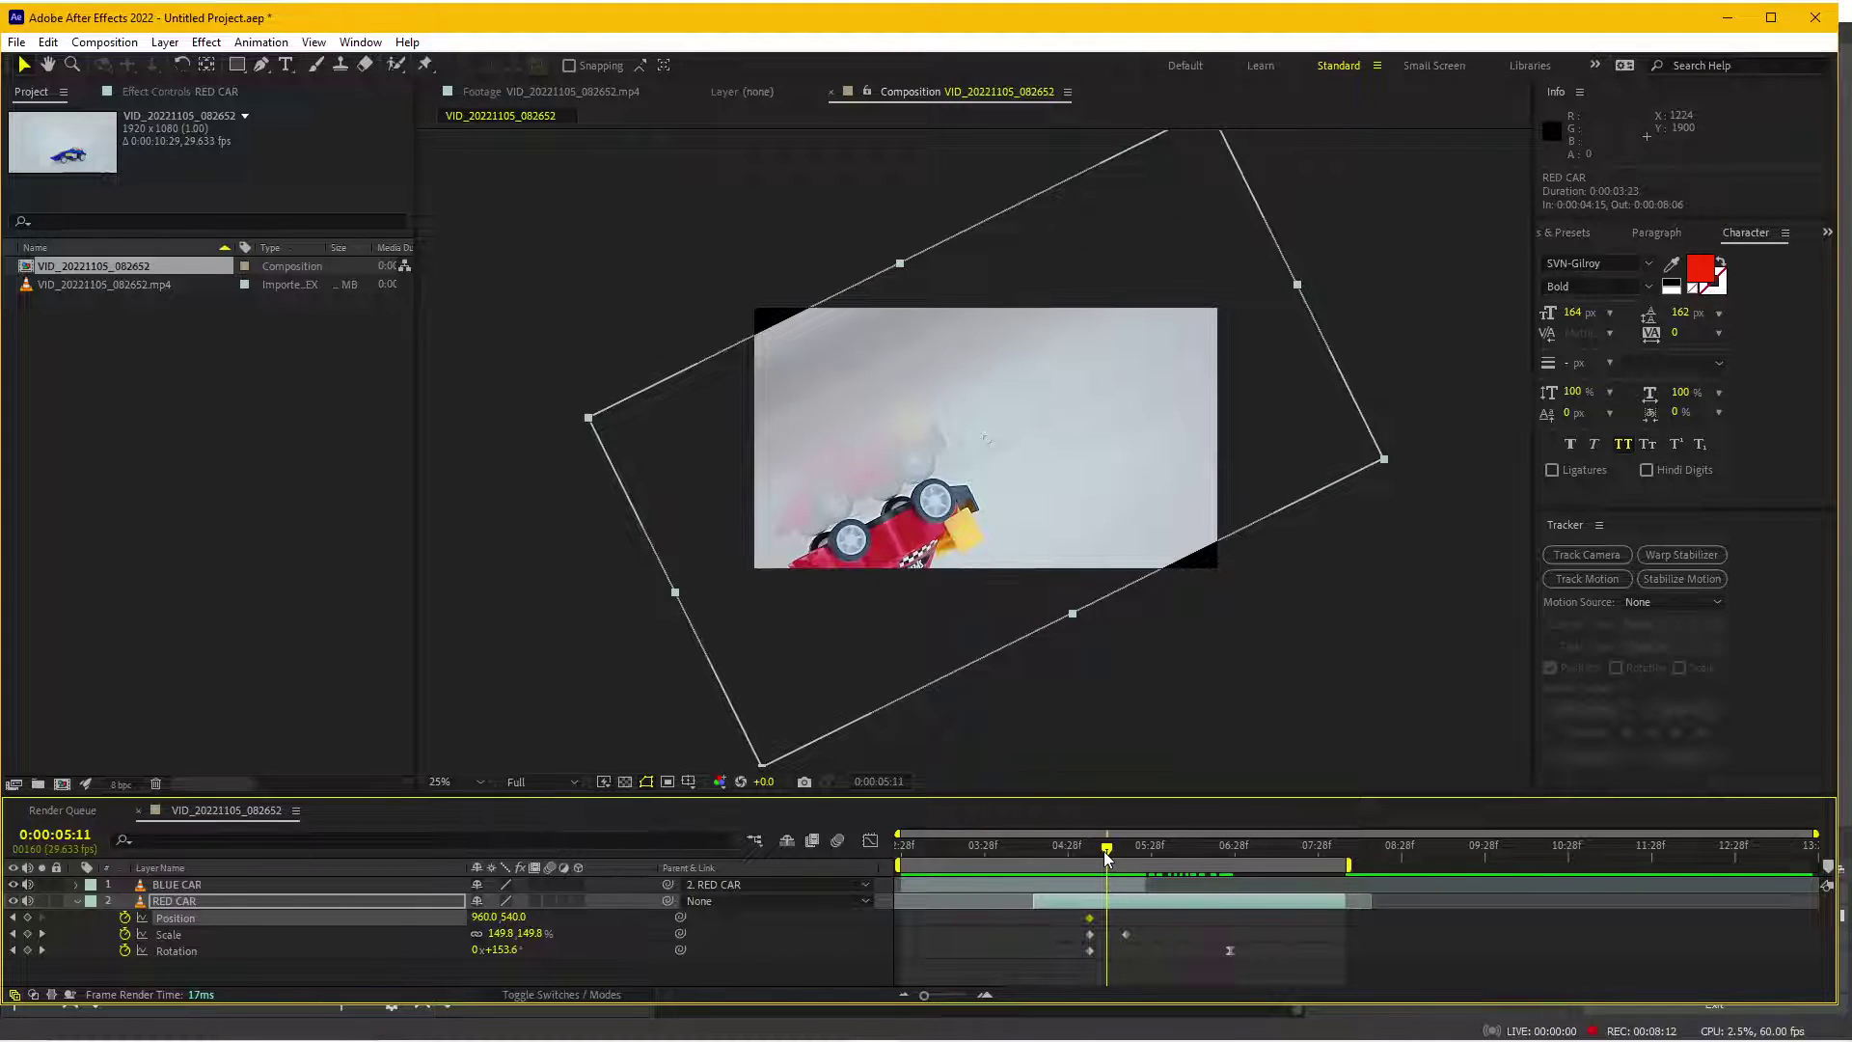
{"action": "left_click", "coordinate": [1132, 514]}
{"action": "key", "text": "alt+shift+p"}
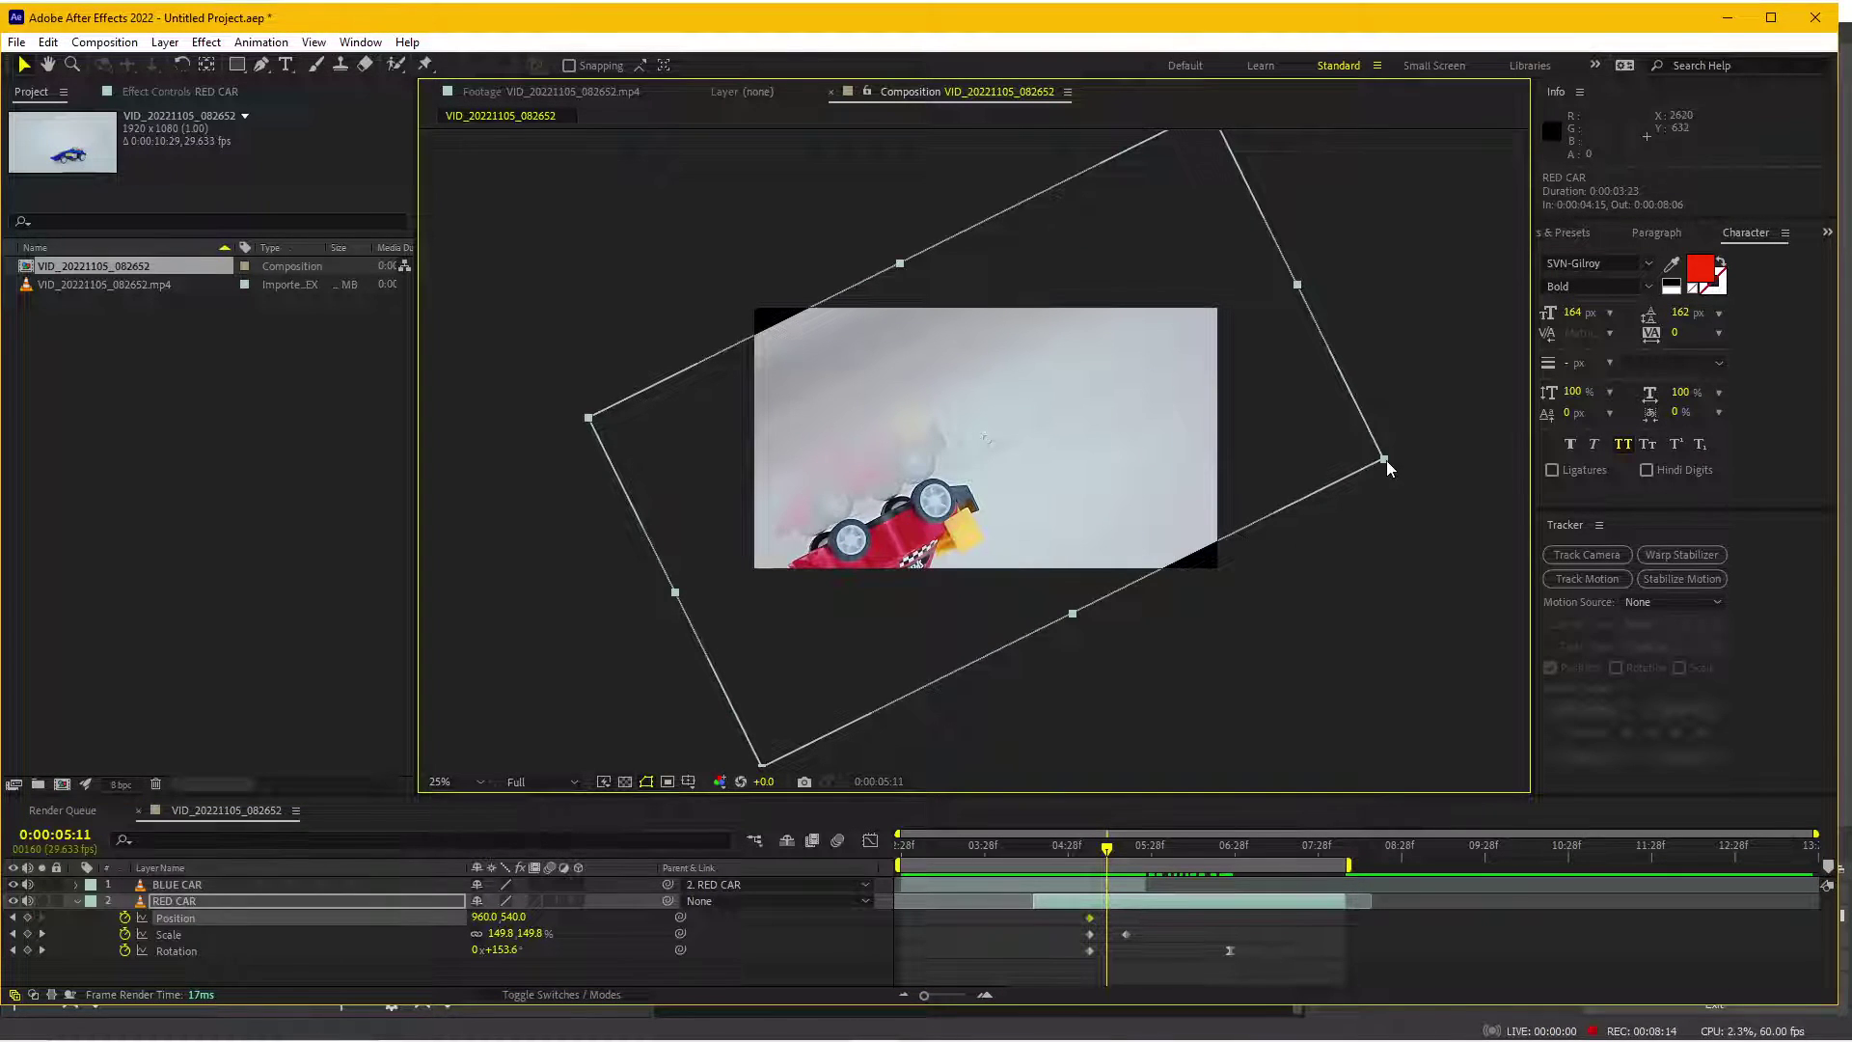
{"action": "left_click_drag", "start_coordinate": [1386, 460], "coordinate": [1451, 463]}
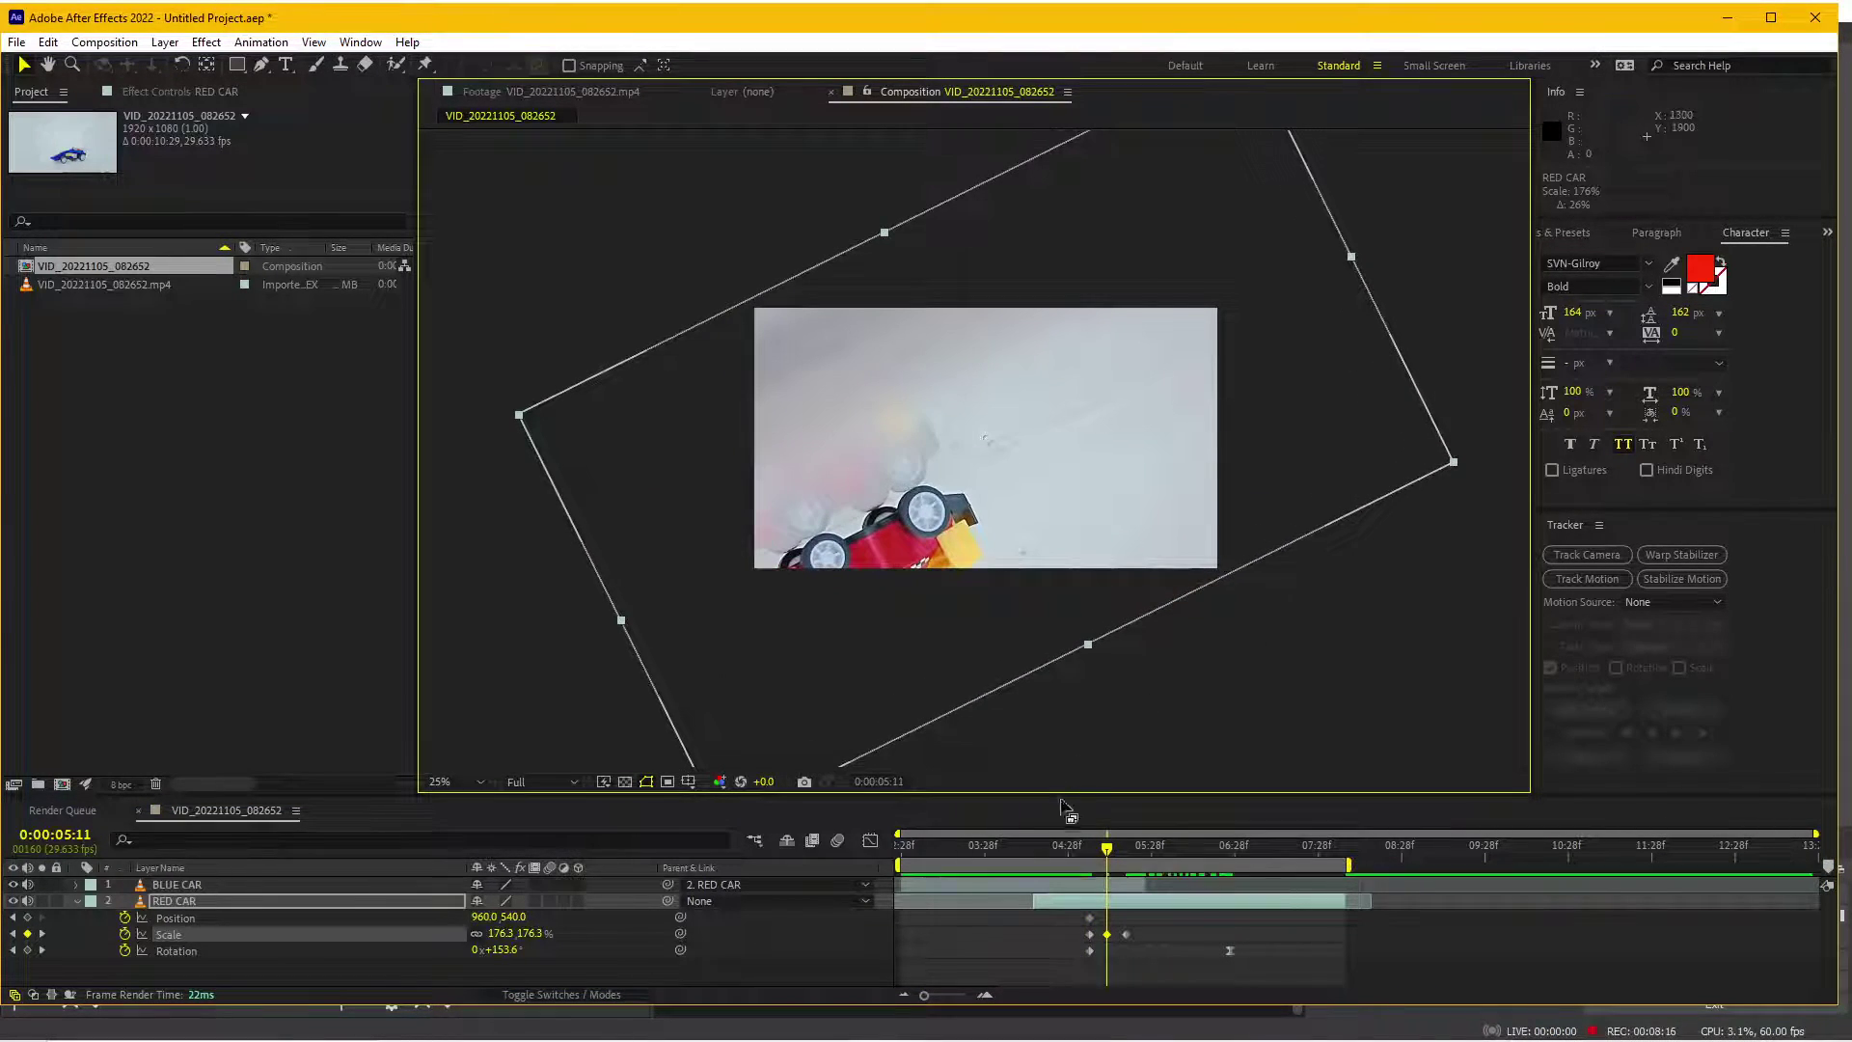
{"action": "mouse_move", "coordinate": [1071, 593]}
{"action": "left_mouse_down"}
{"action": "mouse_move", "coordinate": [1153, 504]}
{"action": "mouse_move", "coordinate": [1176, 530]}
{"action": "left_mouse_up"}
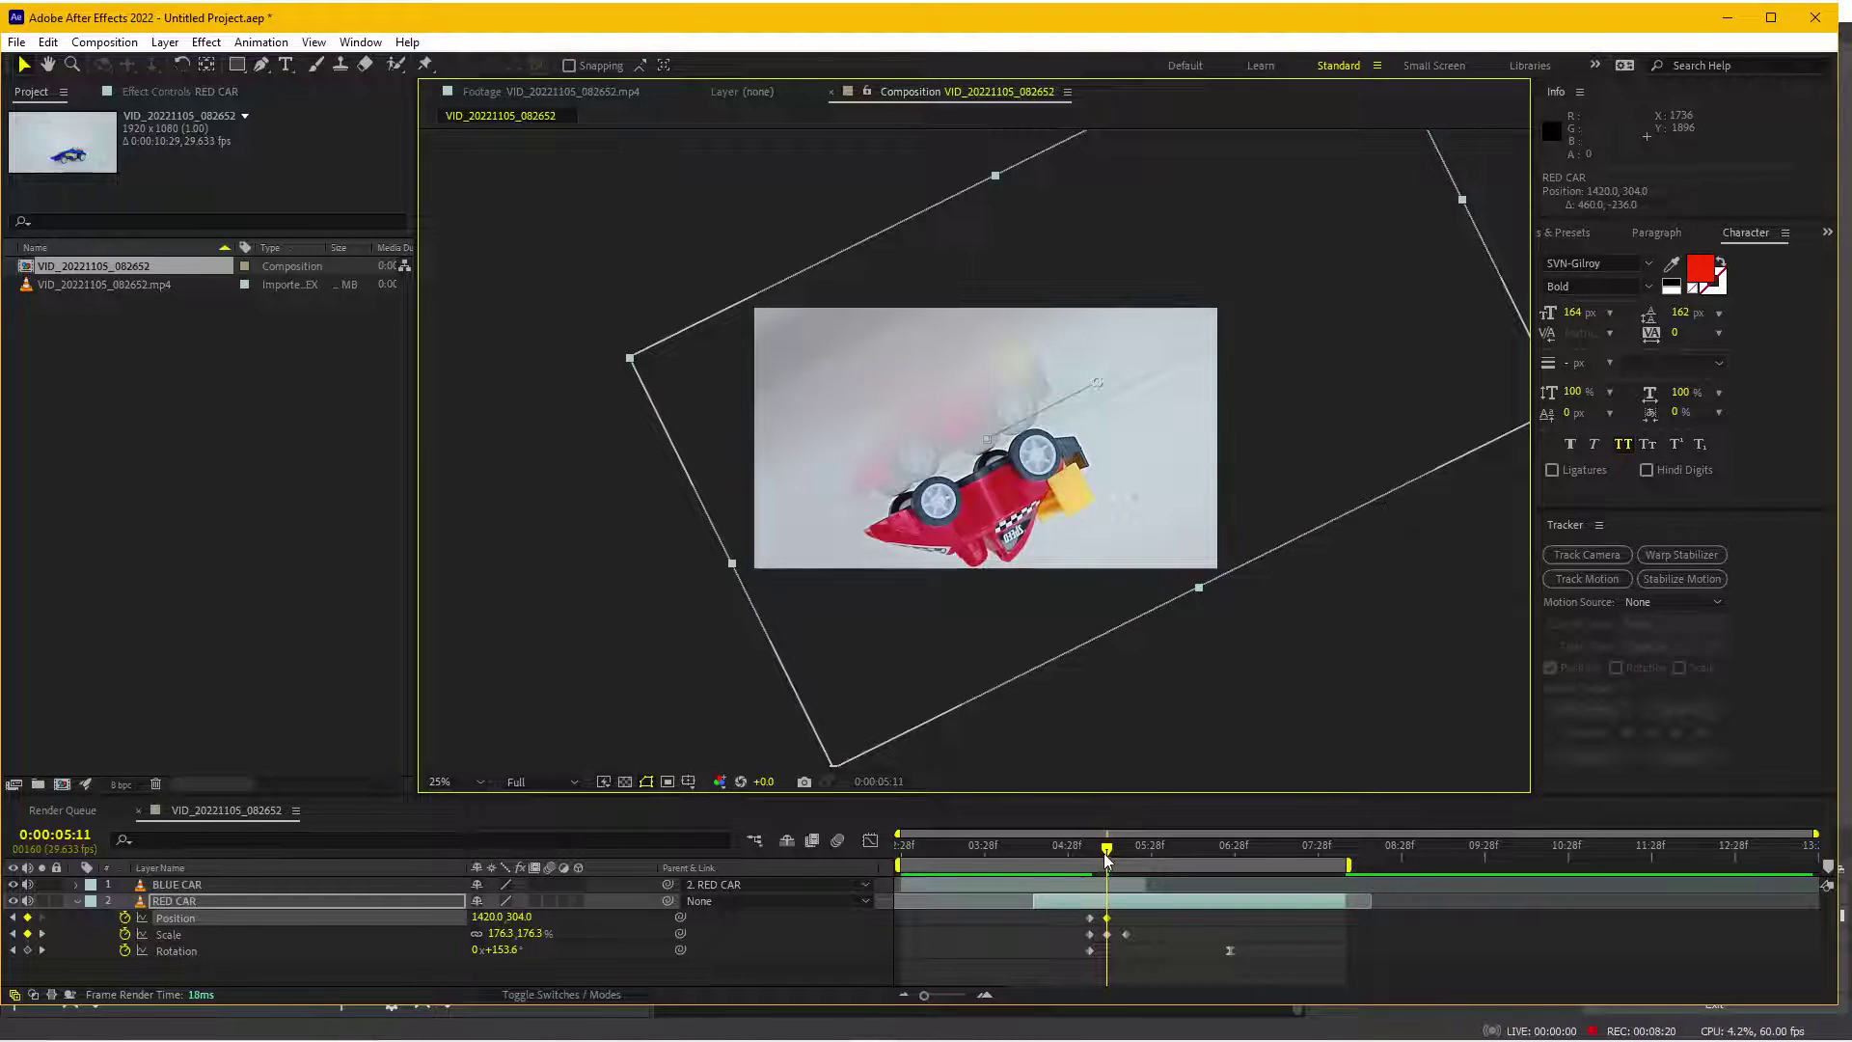
{"action": "left_click_drag", "start_coordinate": [1107, 859], "coordinate": [1152, 854]}
{"action": "left_click_drag", "start_coordinate": [1173, 753], "coordinate": [1068, 796]}
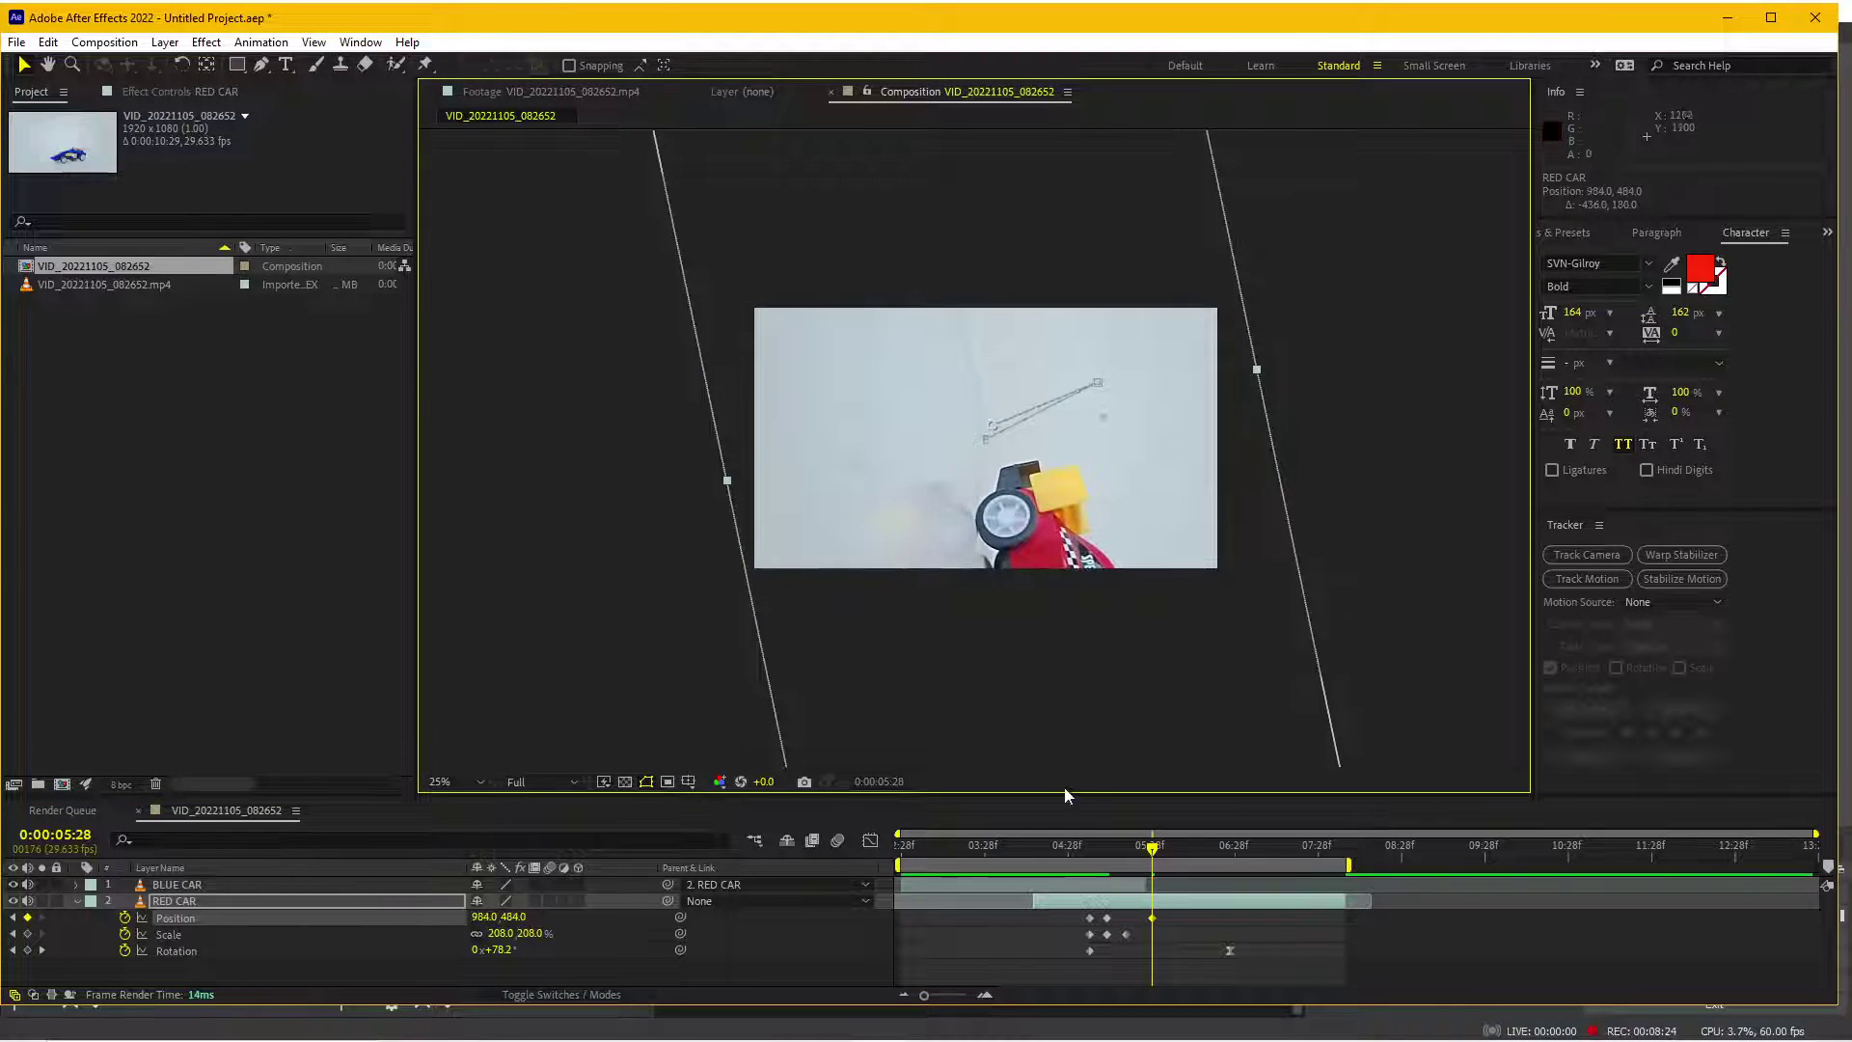
- Adjust the car's position at 5:13, slide it left to land at 772, 484, and preview
{"action": "left_click_drag", "start_coordinate": [1159, 856], "coordinate": [1119, 860]}
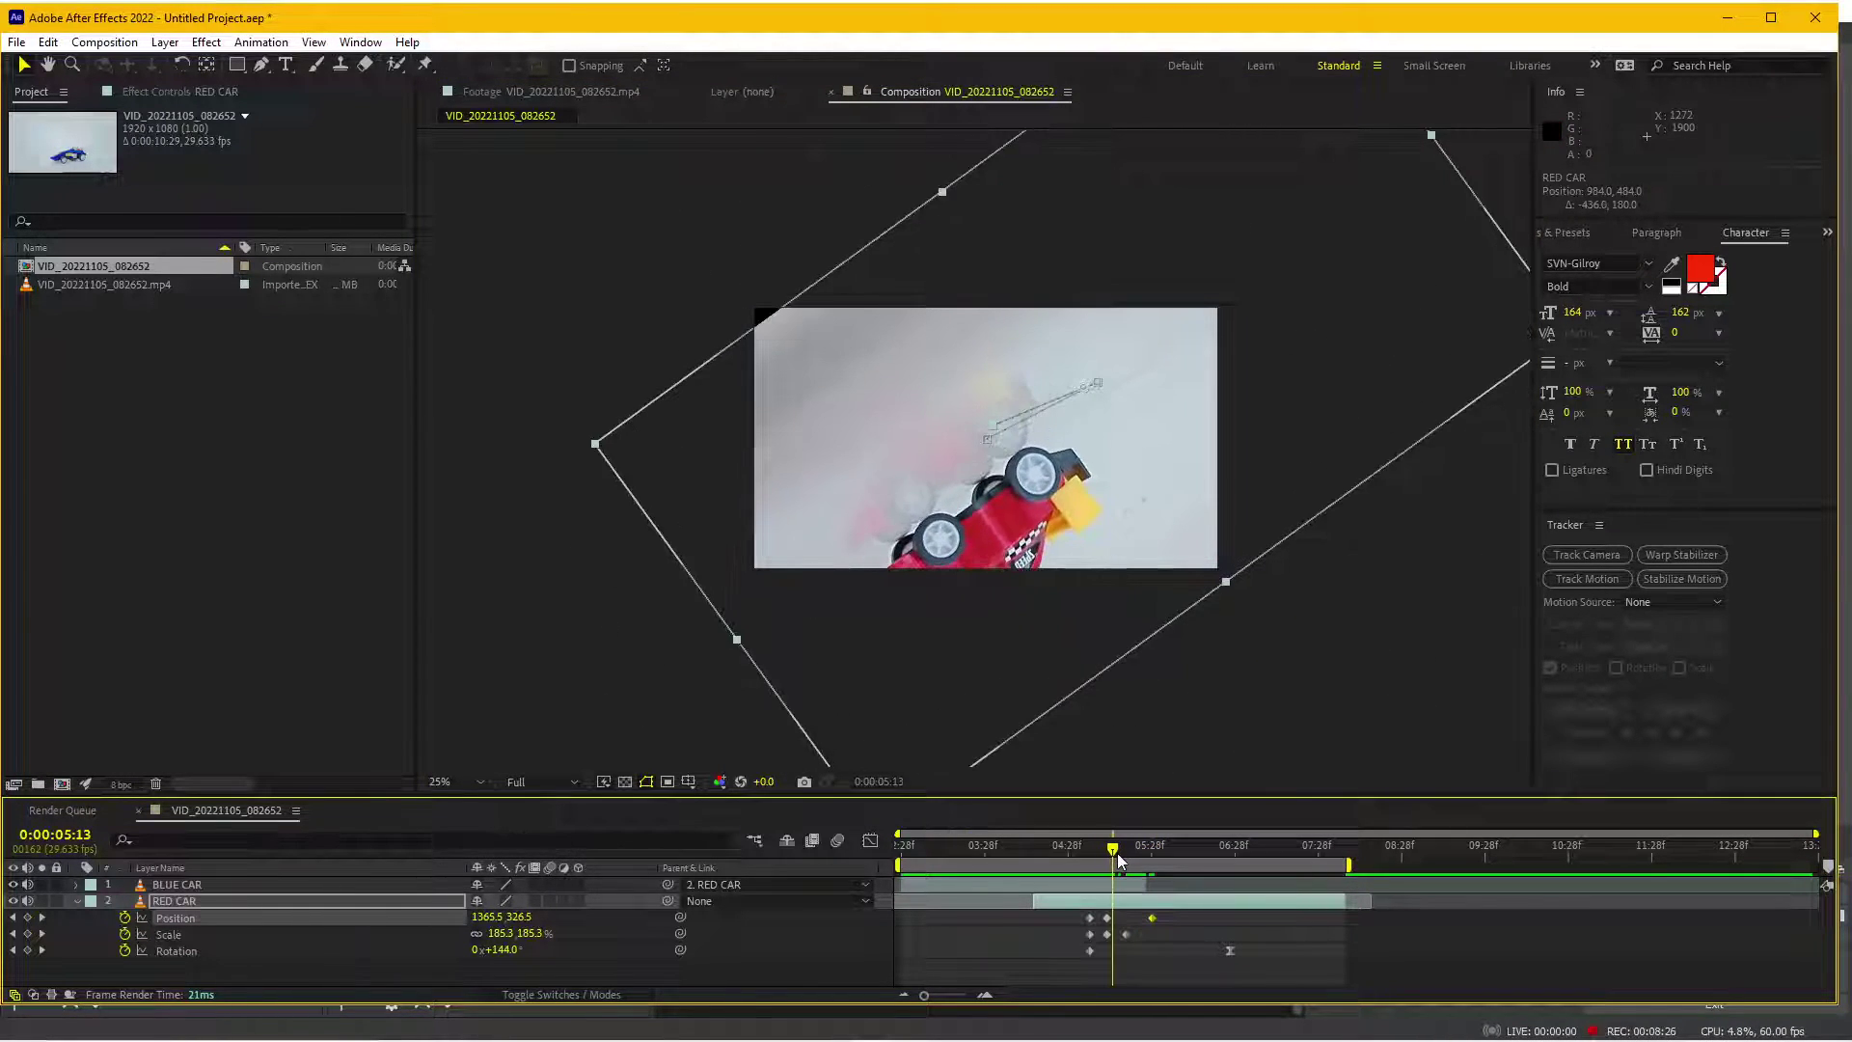
{"action": "mouse_move", "coordinate": [1082, 678]}
{"action": "left_mouse_down"}
{"action": "mouse_move", "coordinate": [1040, 664]}
{"action": "mouse_move", "coordinate": [1068, 635]}
{"action": "left_mouse_up"}
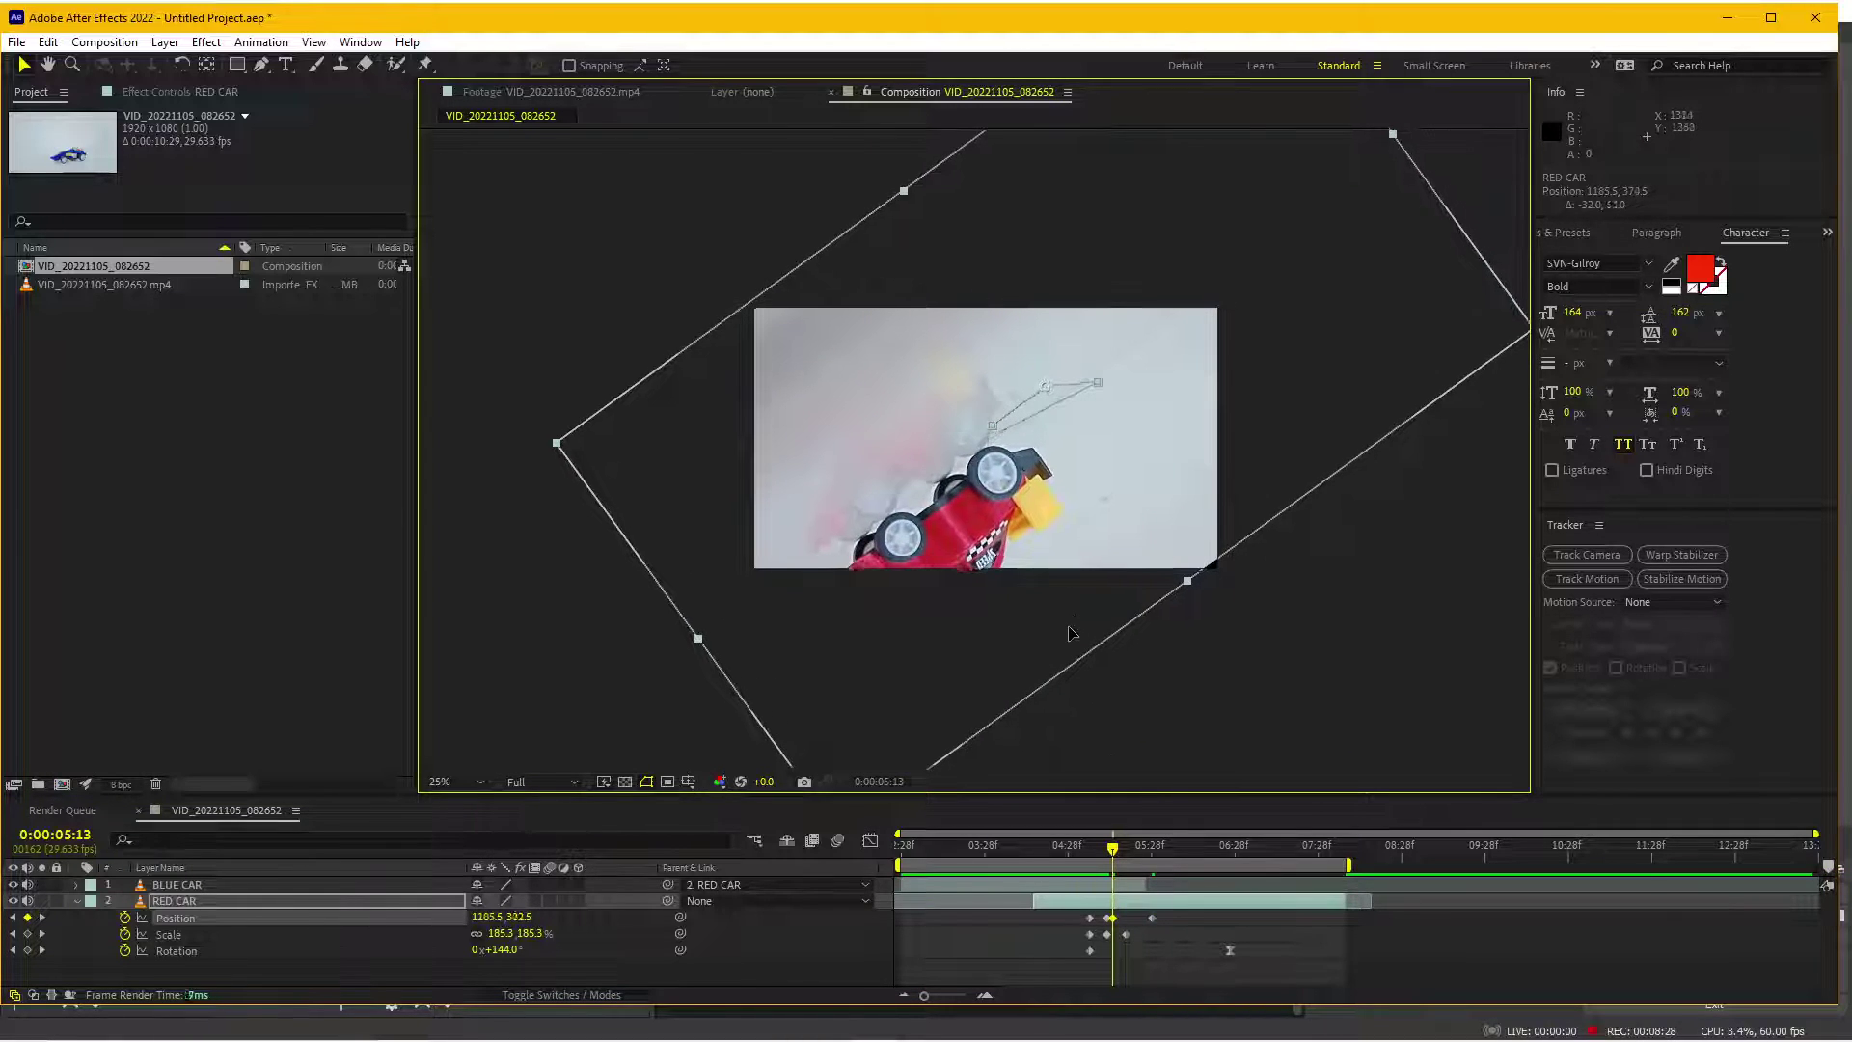
{"action": "left_click_drag", "start_coordinate": [1118, 853], "coordinate": [1234, 846]}
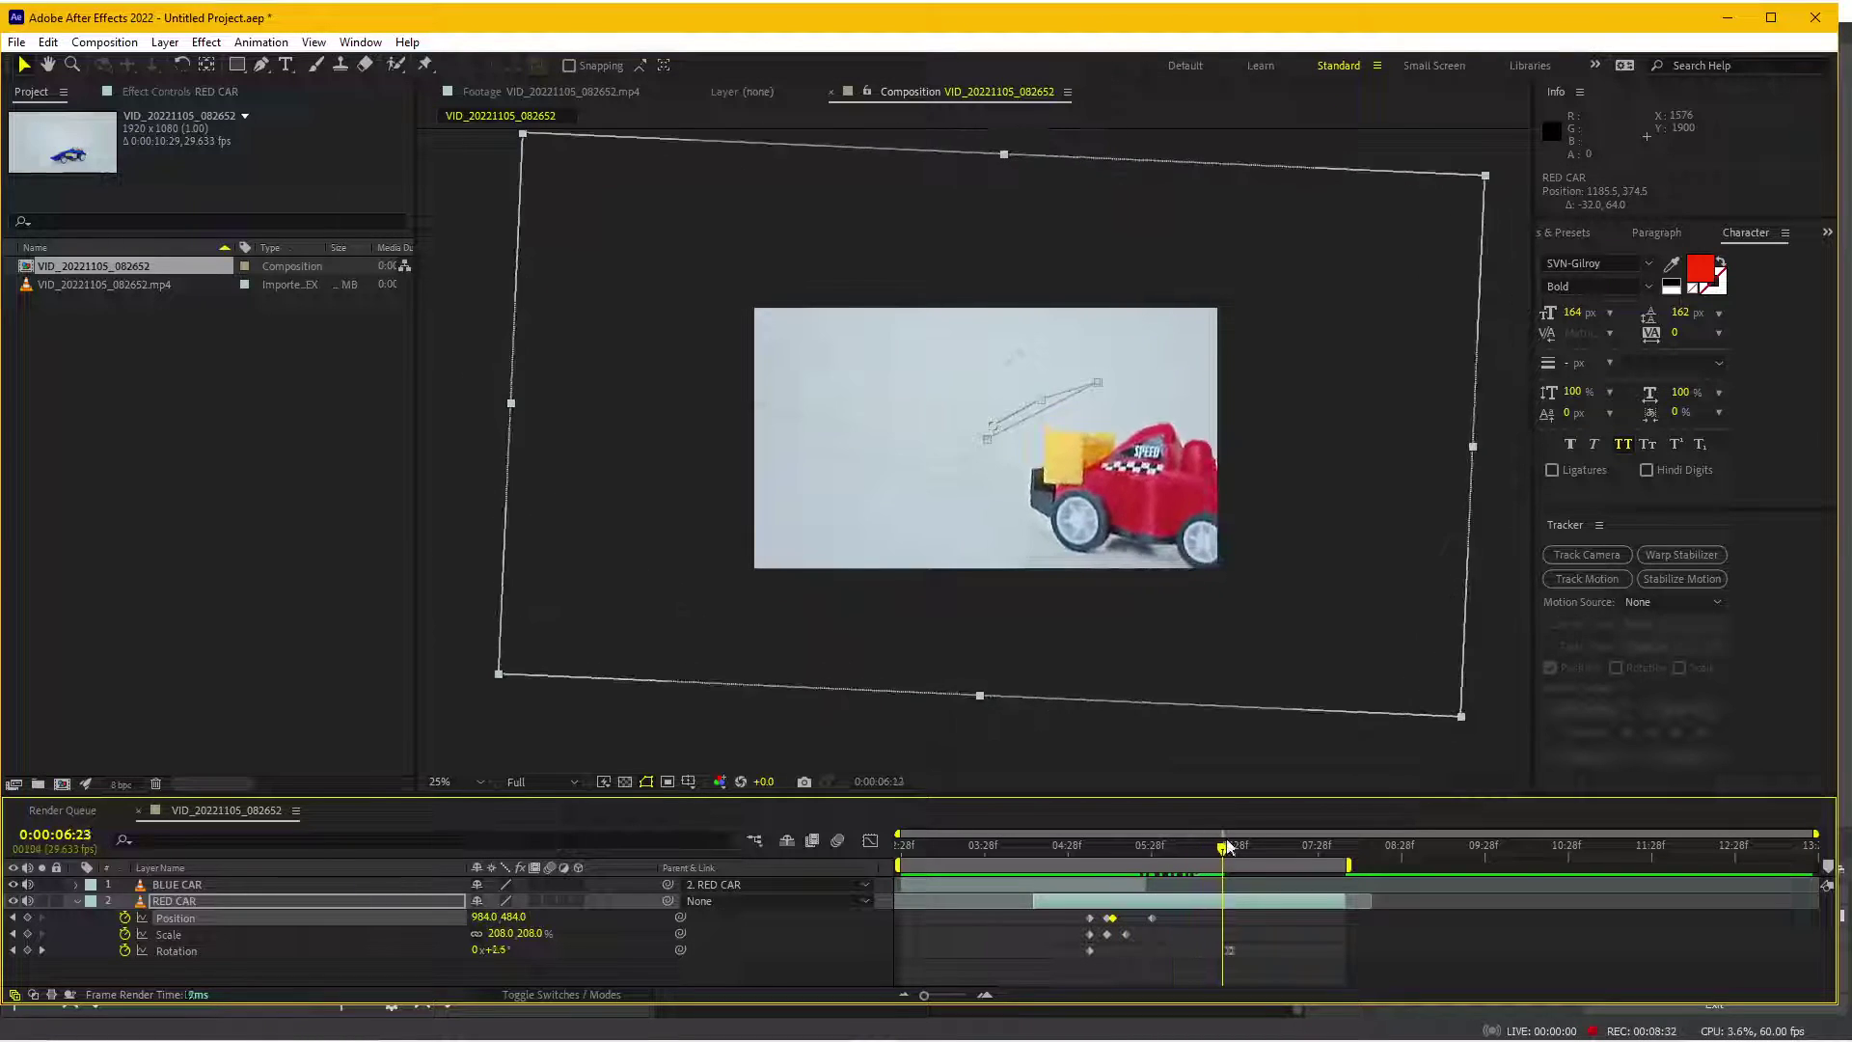
{"action": "left_click_drag", "start_coordinate": [1387, 276], "coordinate": [1239, 573]}
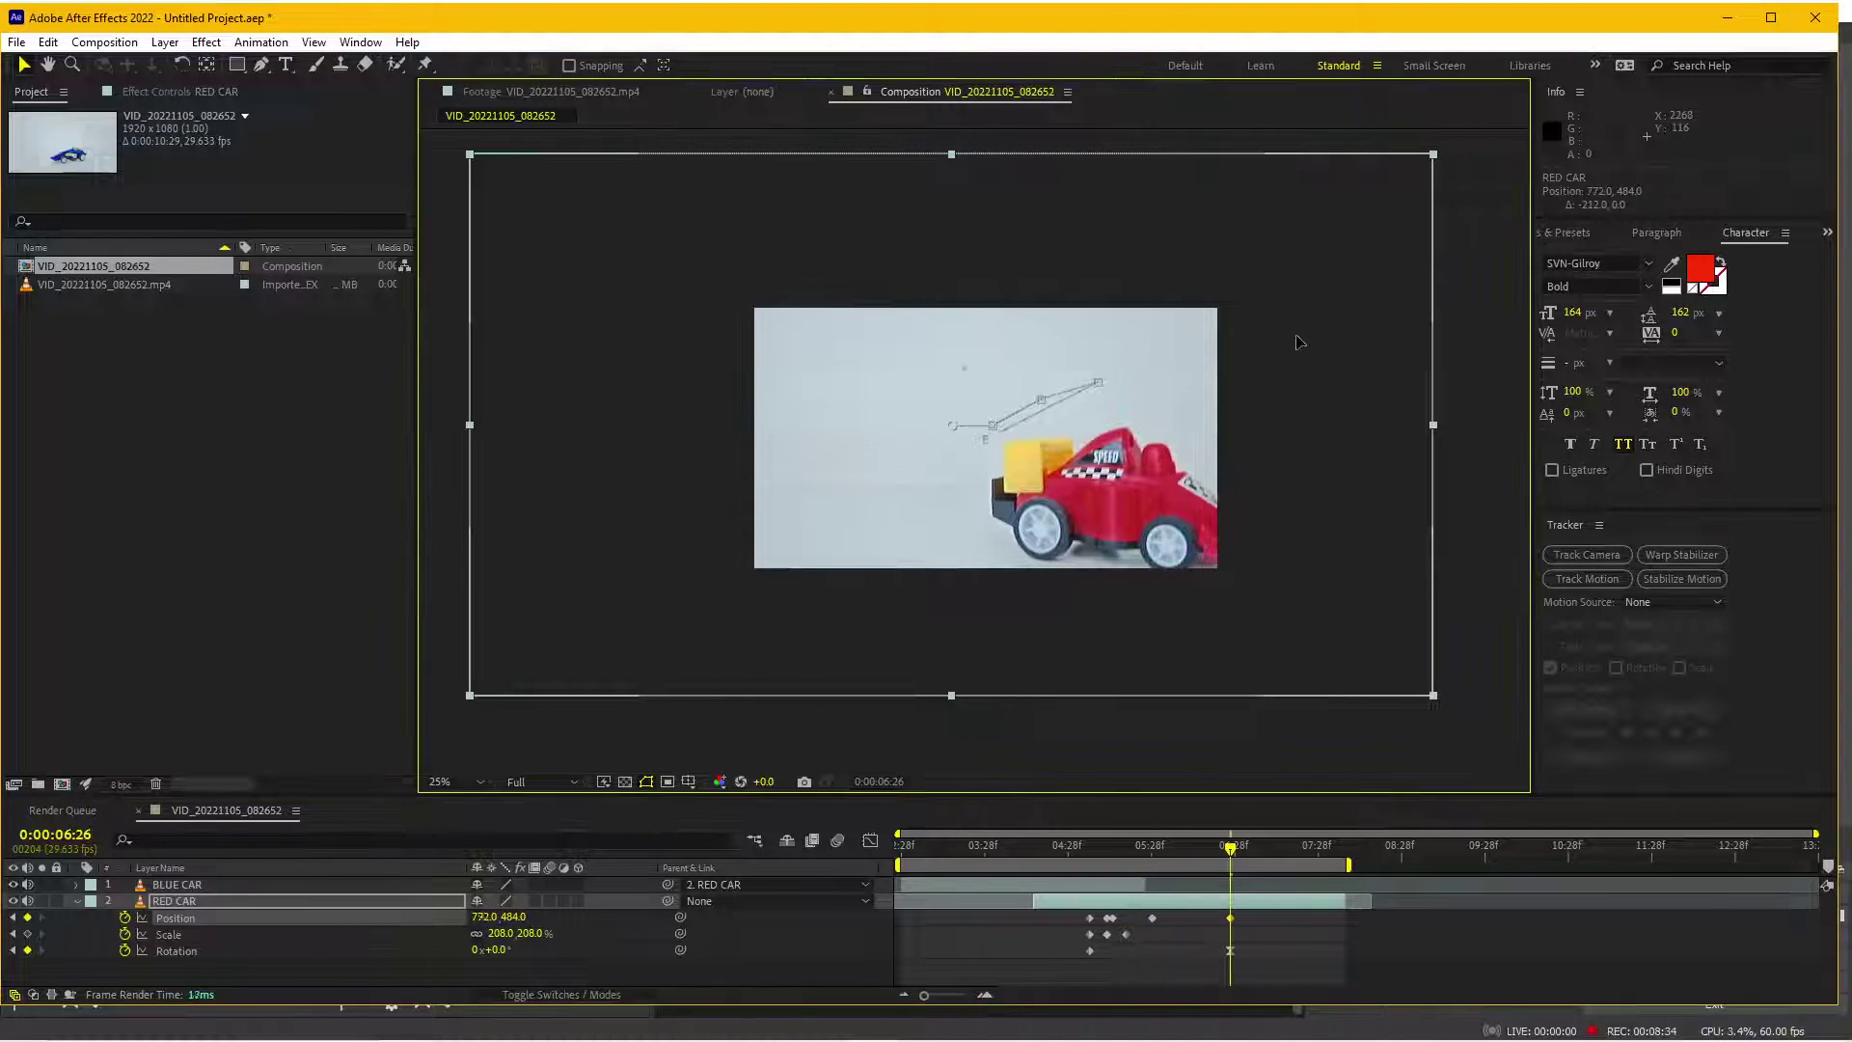
{"action": "left_click_drag", "start_coordinate": [1215, 850], "coordinate": [1051, 848]}
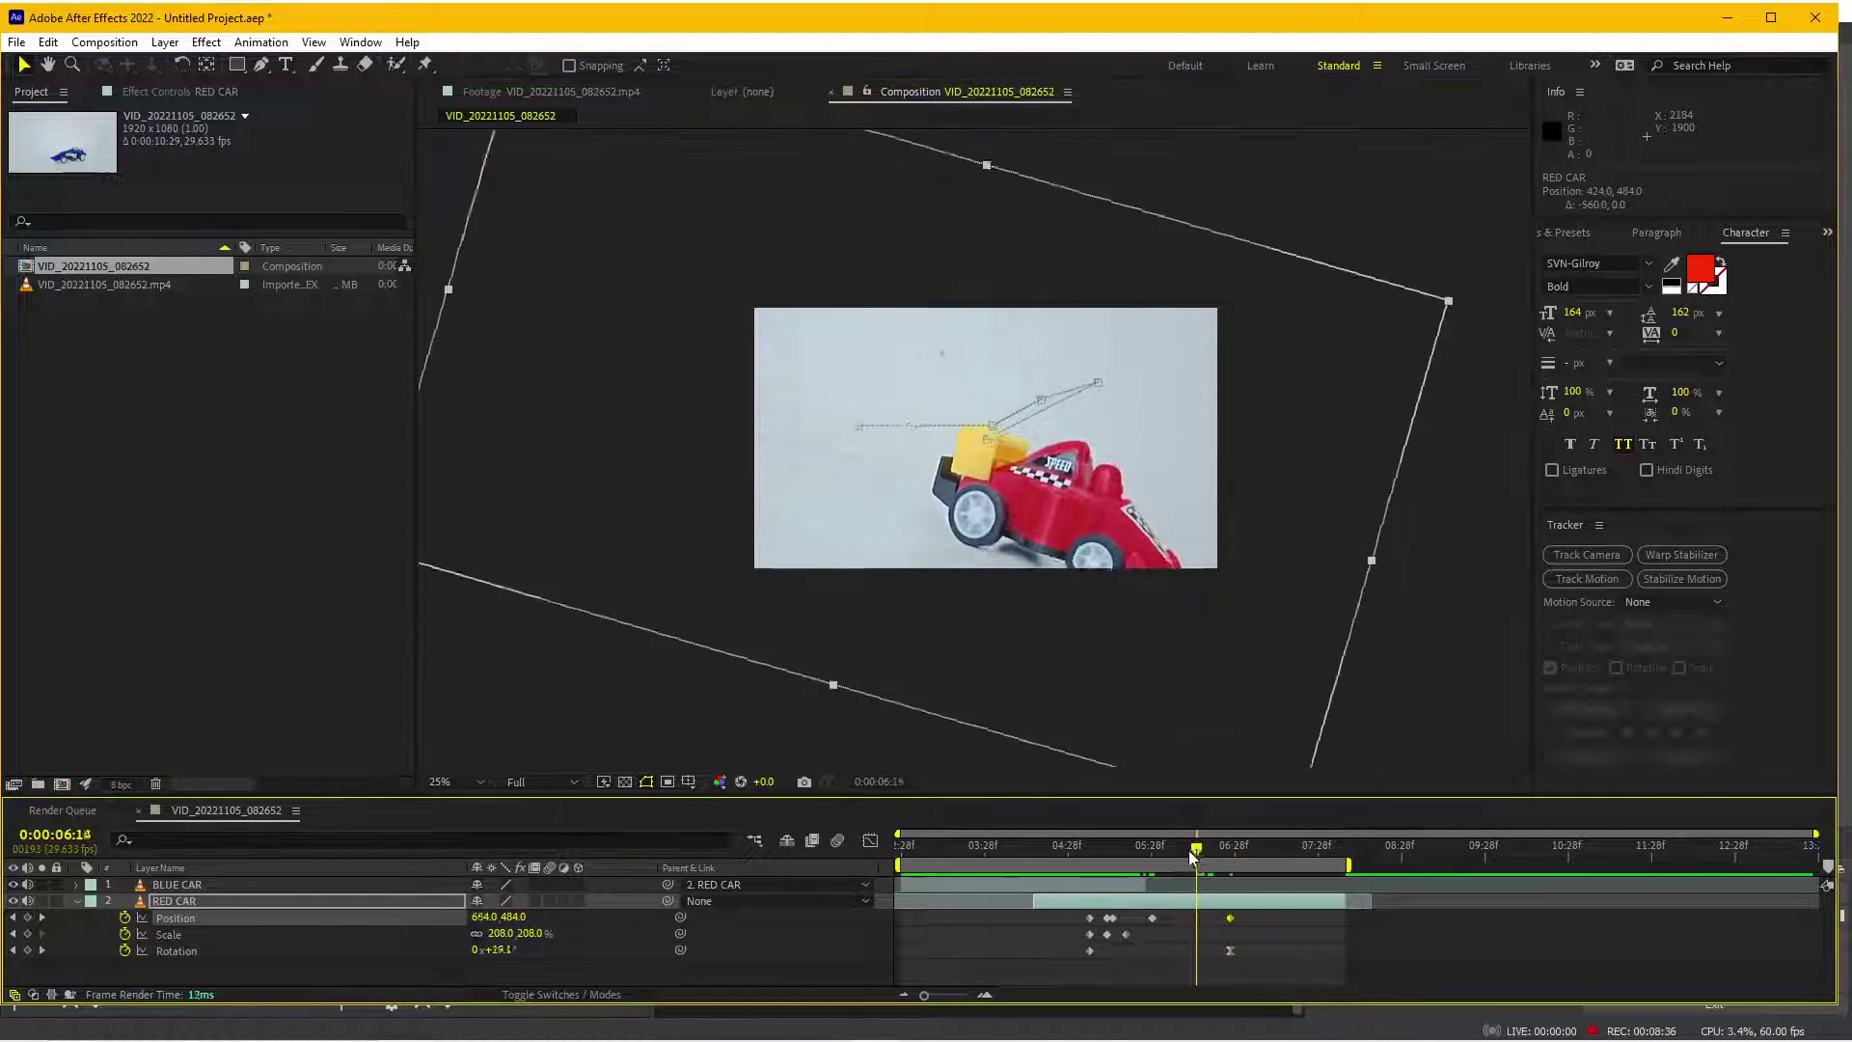
{"action": "key", "text": "space"}
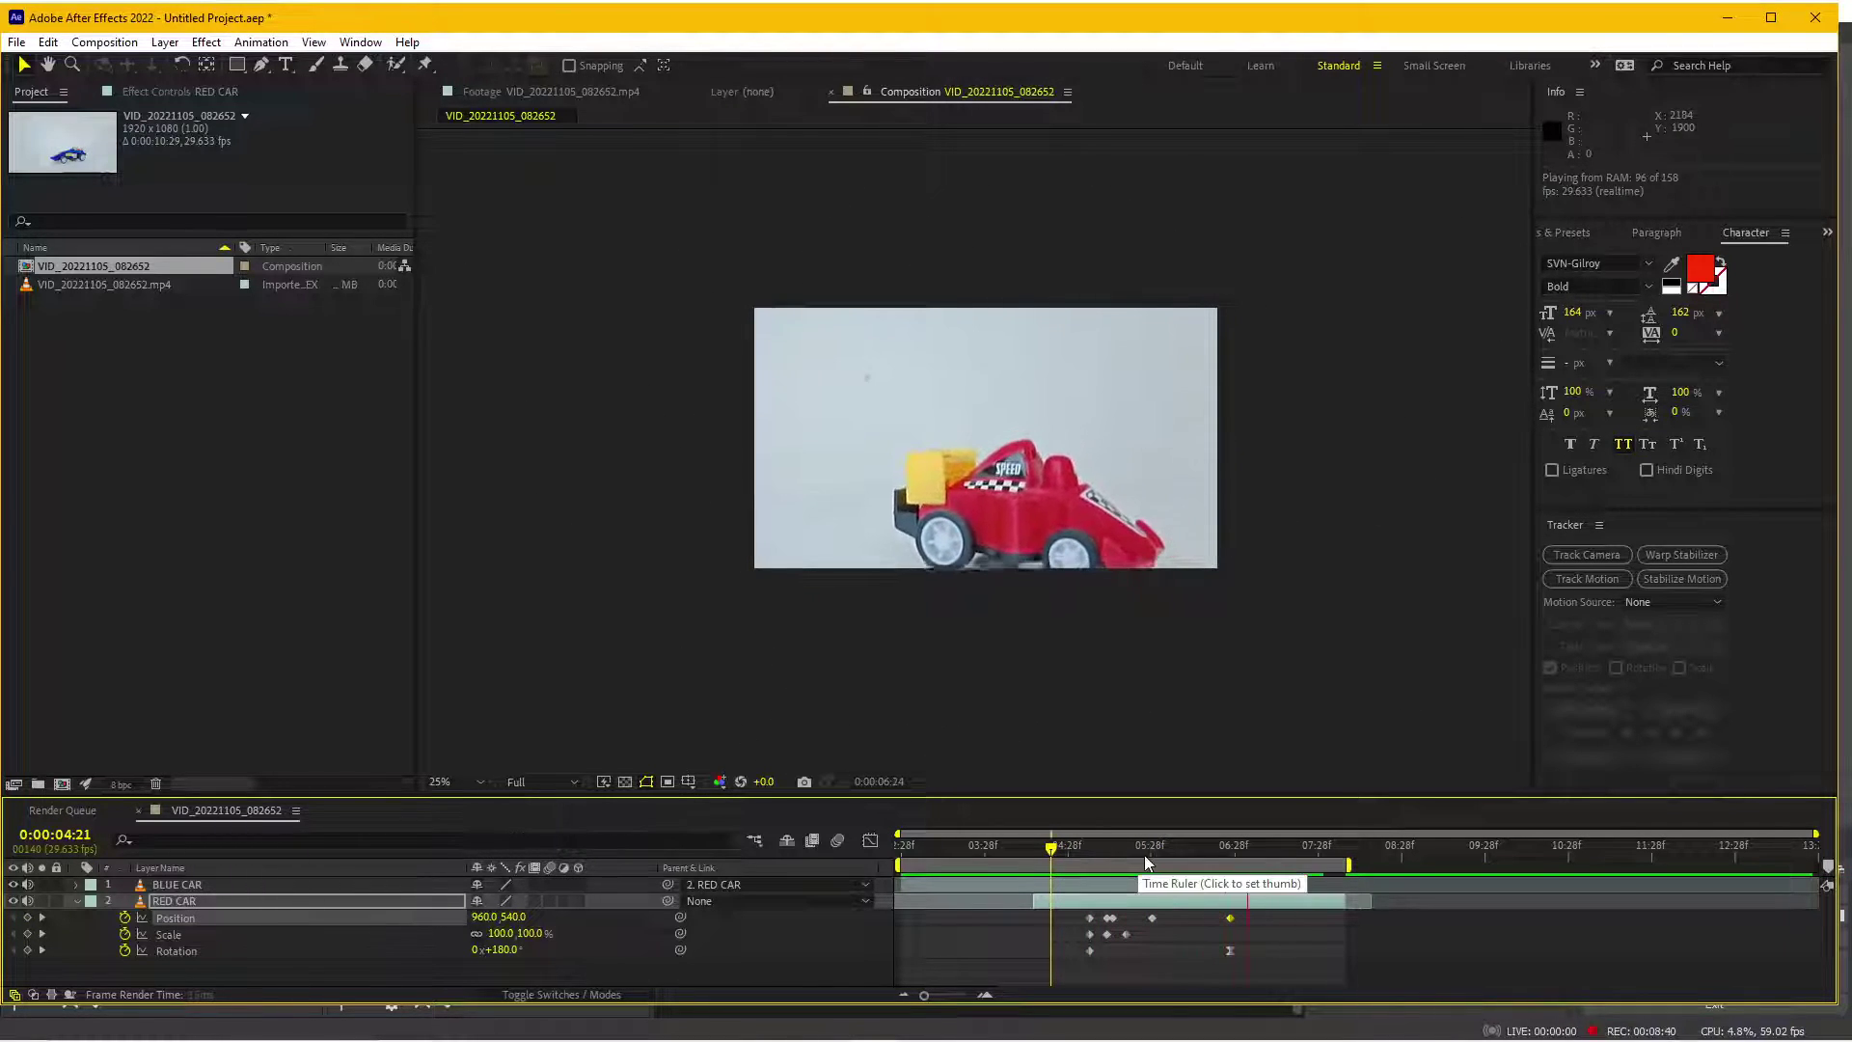
{"action": "left_click_drag", "start_coordinate": [1088, 845], "coordinate": [1106, 924]}
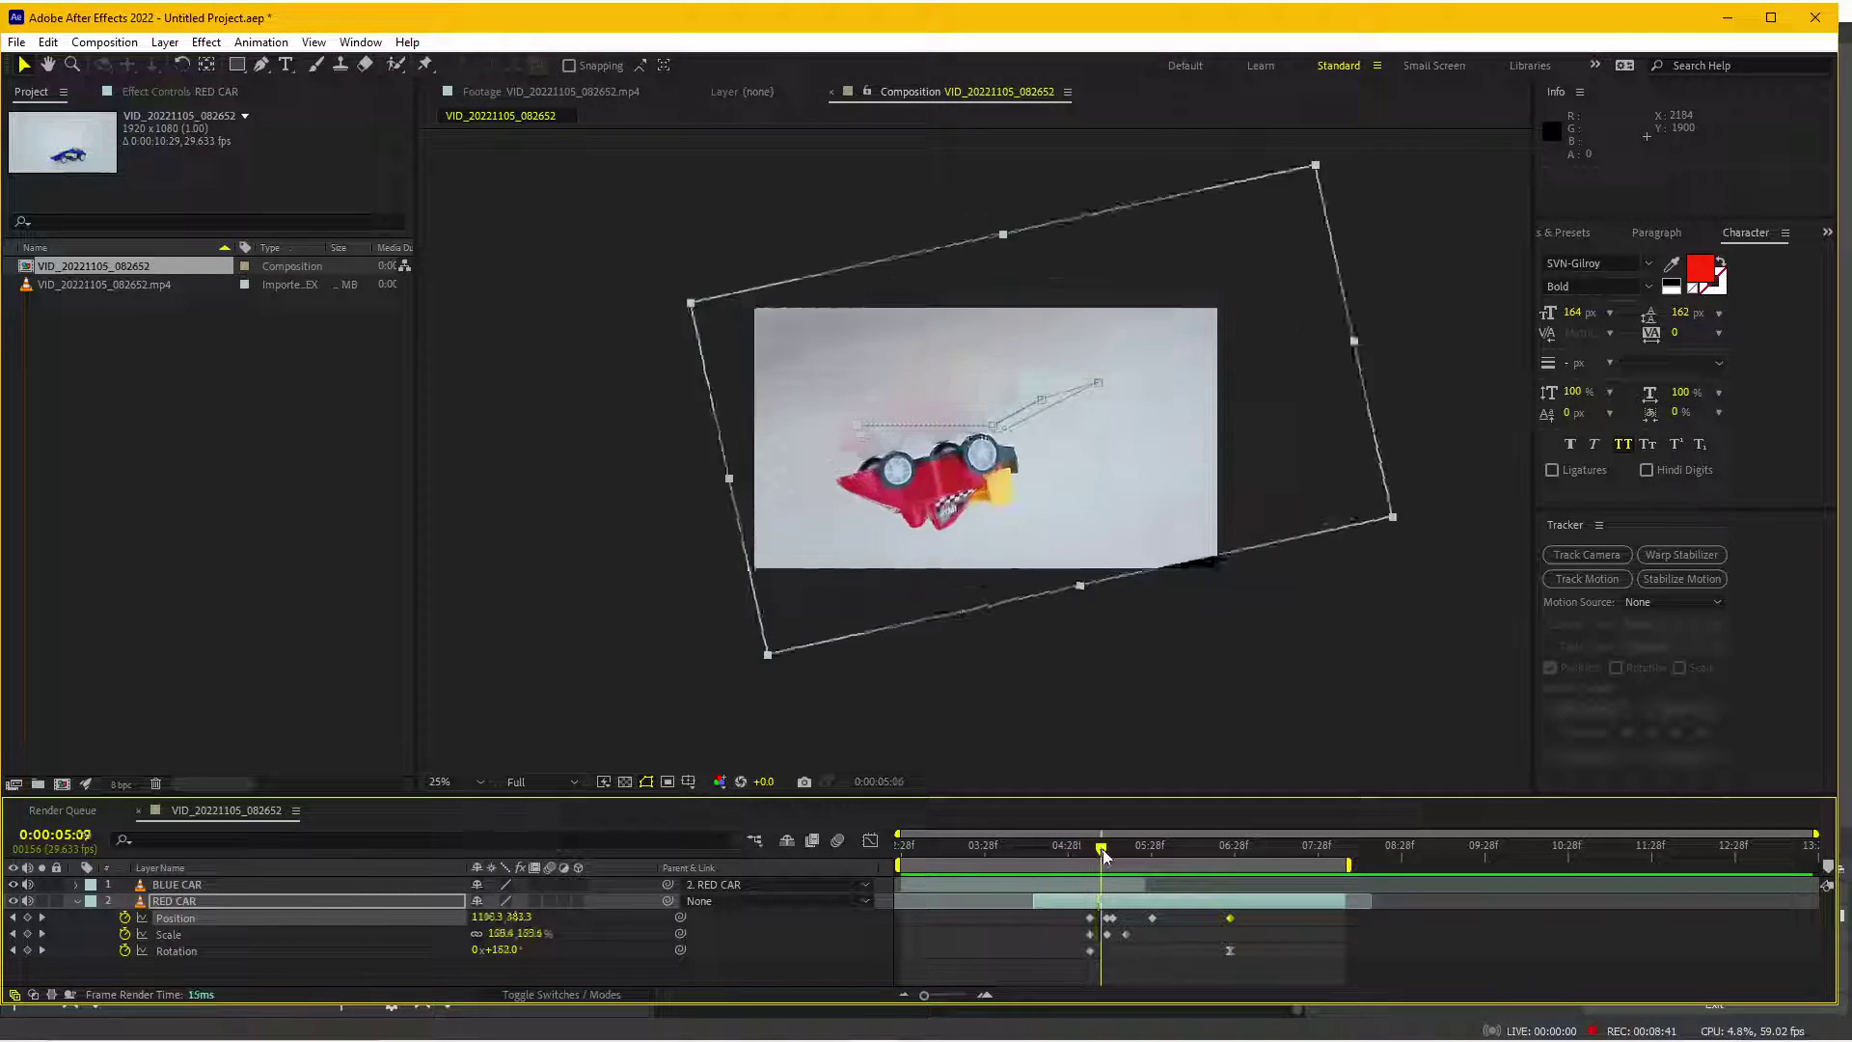
{"action": "left_click", "coordinate": [1114, 924]}
{"action": "mouse_move", "coordinate": [1104, 849]}
{"action": "left_mouse_down"}
{"action": "mouse_move", "coordinate": [1088, 861]}
{"action": "mouse_move", "coordinate": [1235, 873]}
{"action": "mouse_move", "coordinate": [1079, 879]}
{"action": "left_mouse_up"}
{"action": "key", "text": "space"}
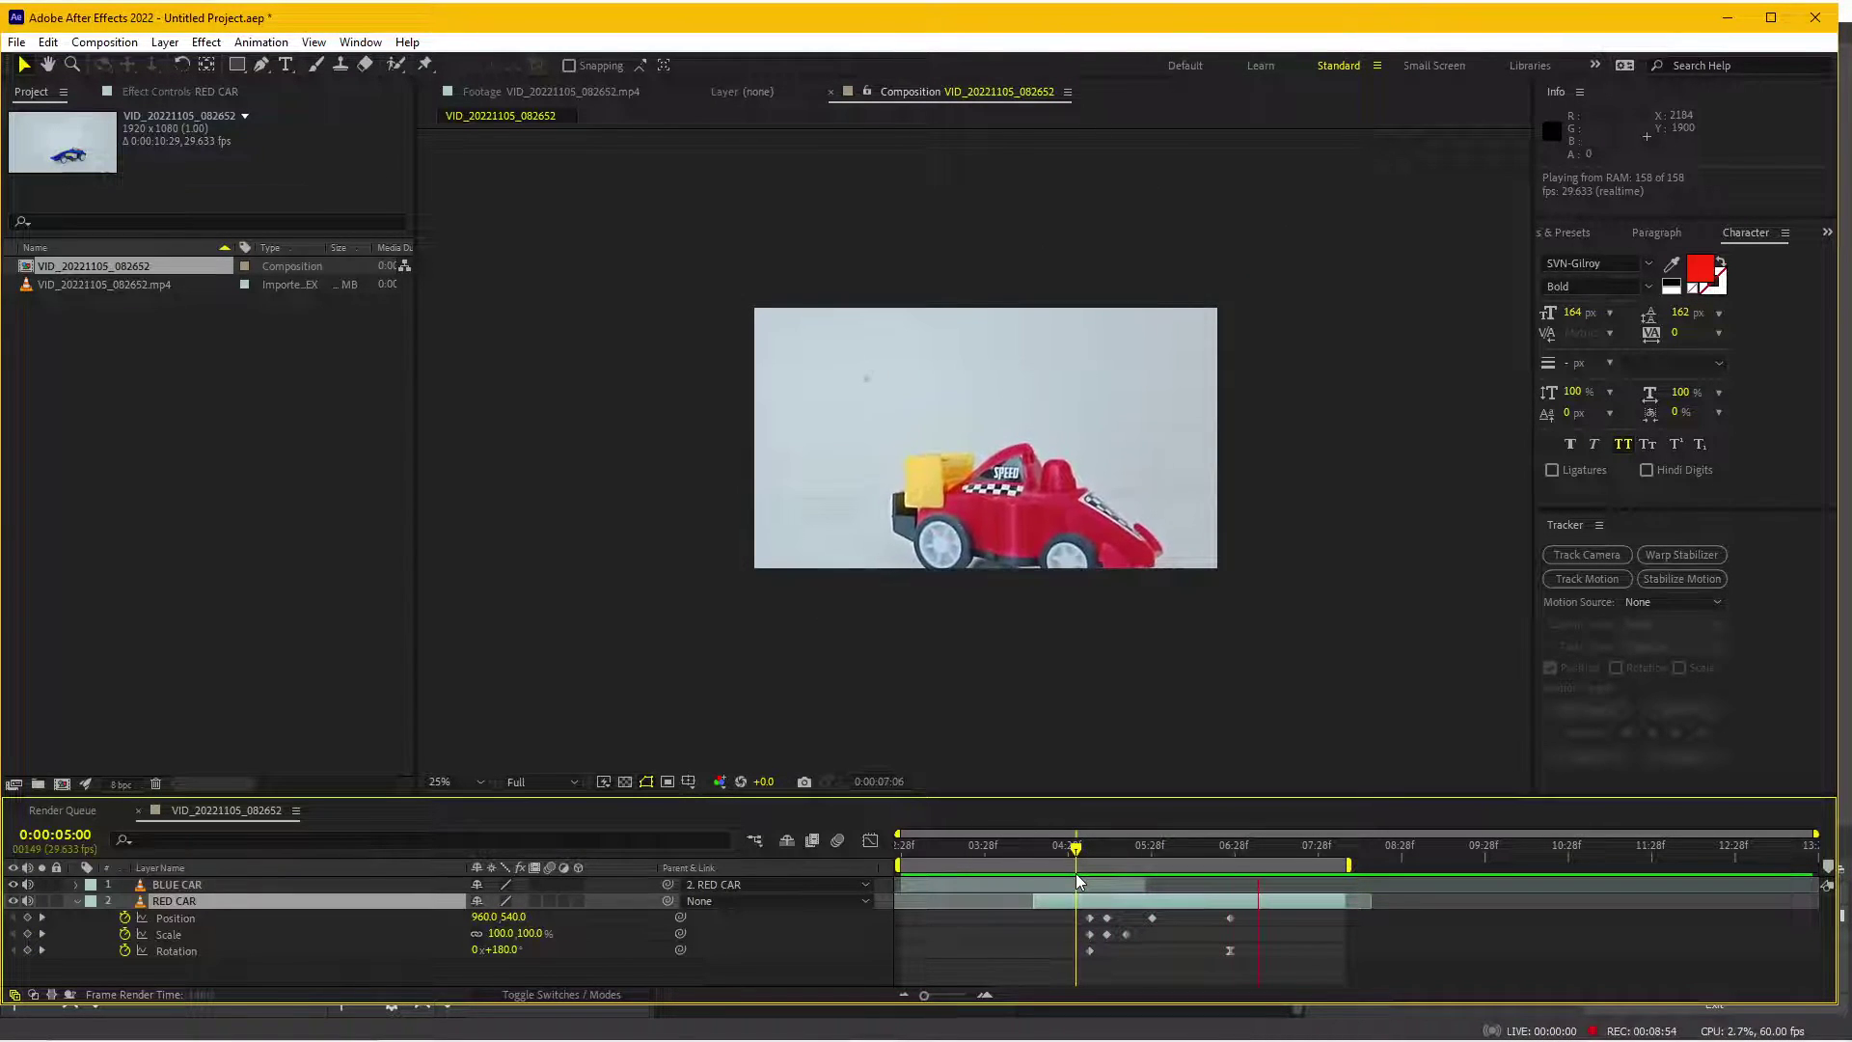
{"action": "left_click", "coordinate": [1087, 857]}
{"action": "left_click_drag", "start_coordinate": [1084, 850], "coordinate": [1078, 855]}
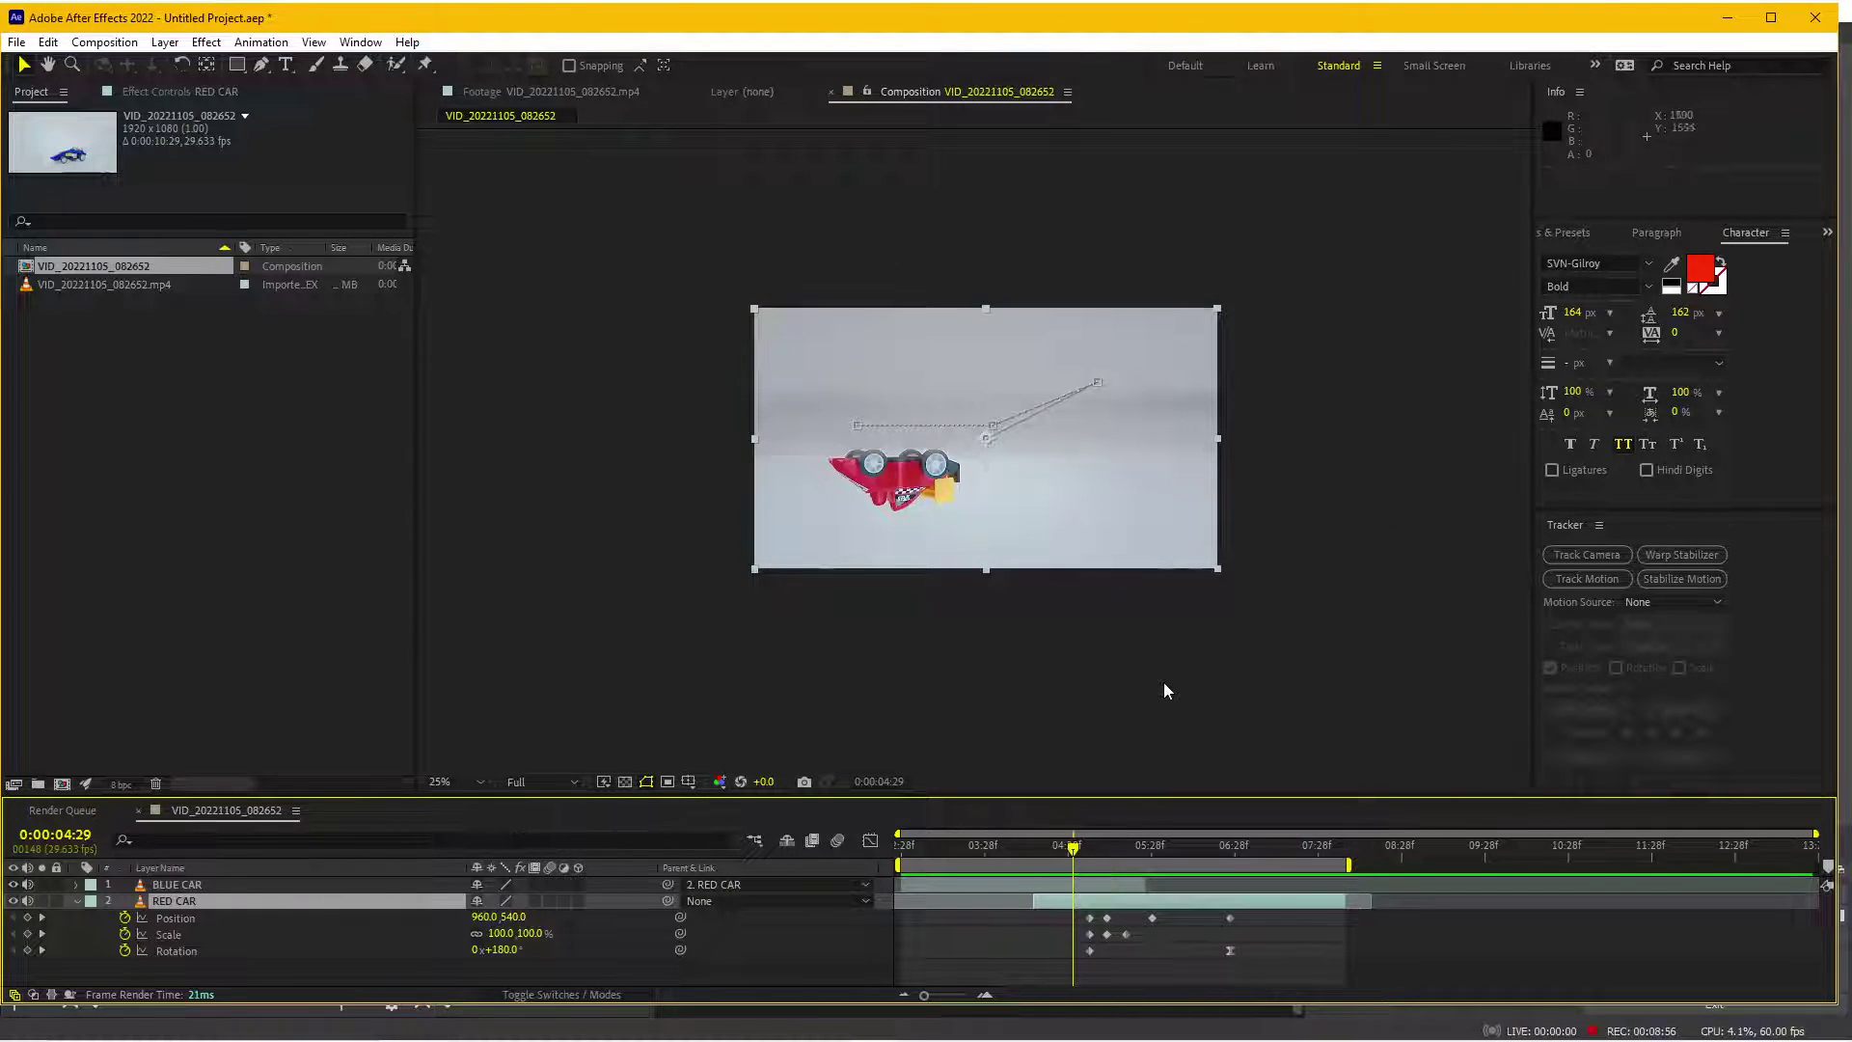
{"action": "key", "text": "period"}
{"action": "key", "text": "period"}
{"action": "key", "text": "space"}
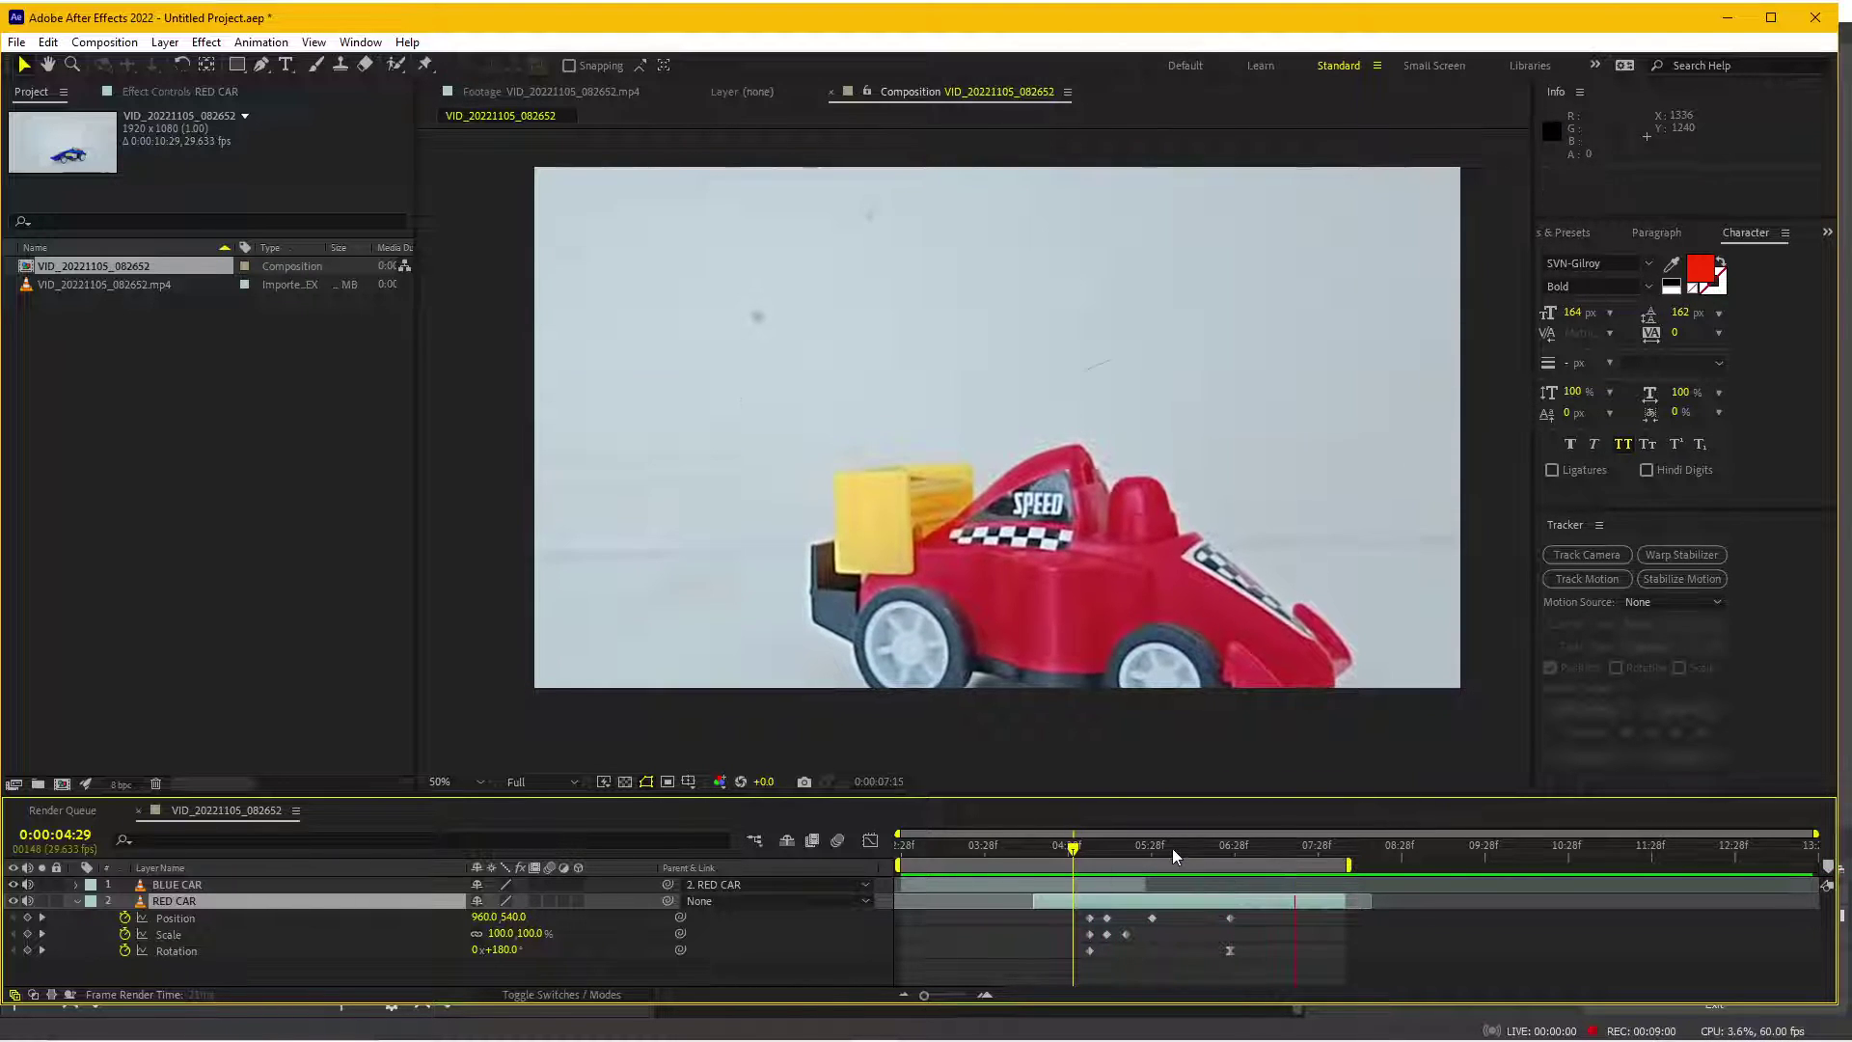
{"action": "left_click", "coordinate": [1022, 848]}
{"action": "left_click", "coordinate": [942, 849]}
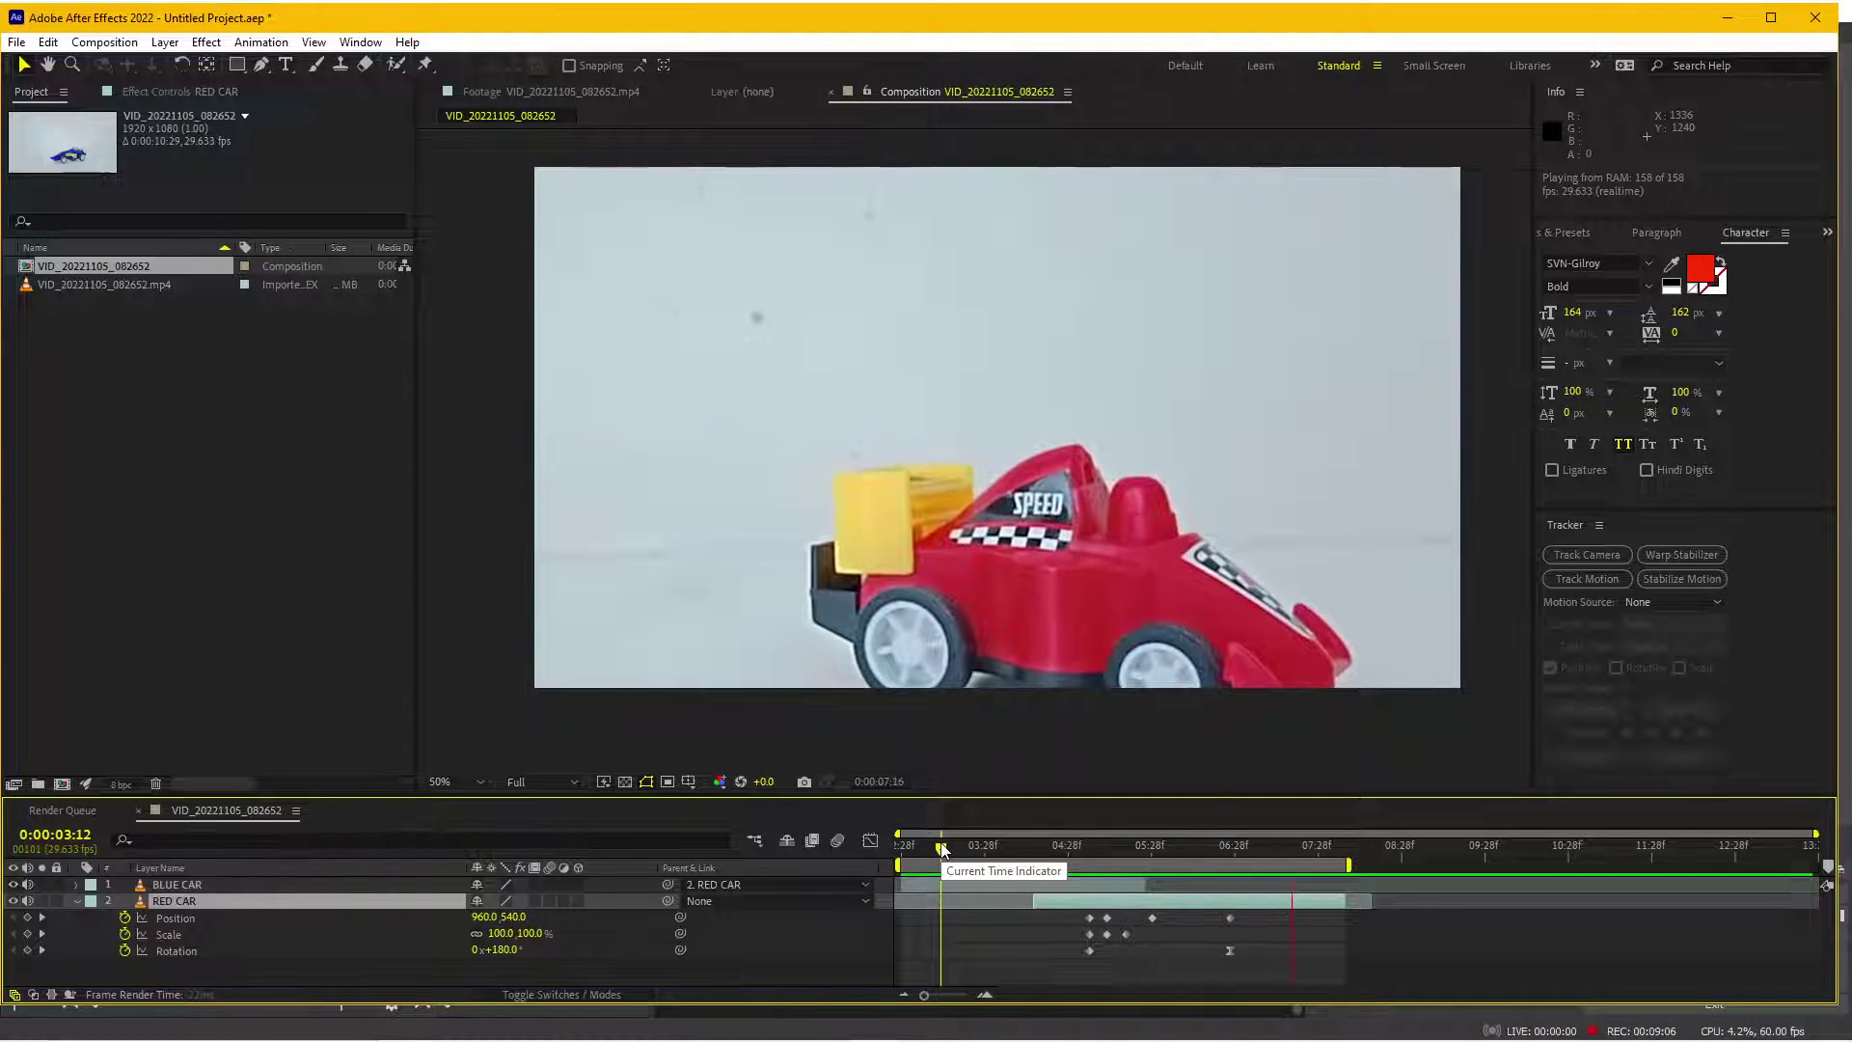
- Shrink the red car to about 161% at its 6:26 keyframe and preview the flip
{"action": "left_click_drag", "start_coordinate": [1059, 835], "coordinate": [1231, 856]}
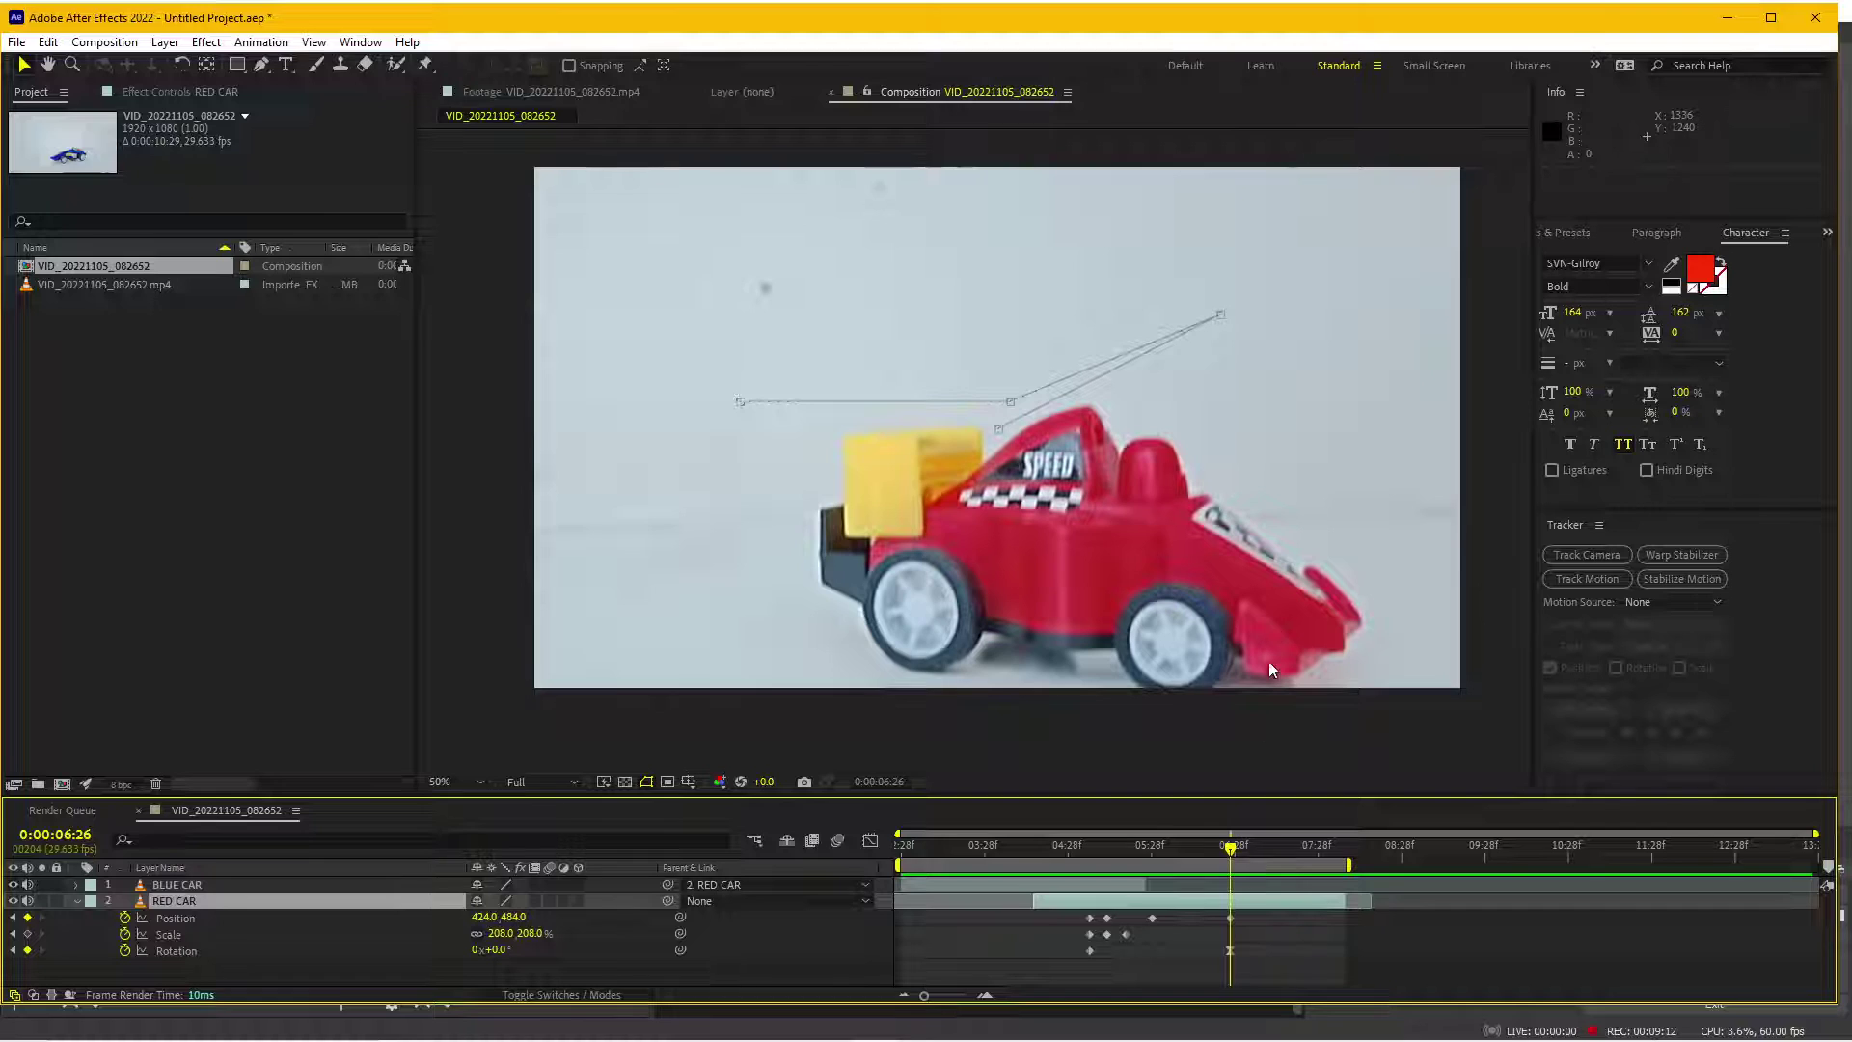
{"action": "key", "text": "comma"}
{"action": "mouse_move", "coordinate": [1339, 157]}
{"action": "left_mouse_down"}
{"action": "mouse_move", "coordinate": [1224, 294]}
{"action": "mouse_move", "coordinate": [1207, 347]}
{"action": "left_mouse_up"}
{"action": "left_click_drag", "start_coordinate": [1241, 831], "coordinate": [1045, 861]}
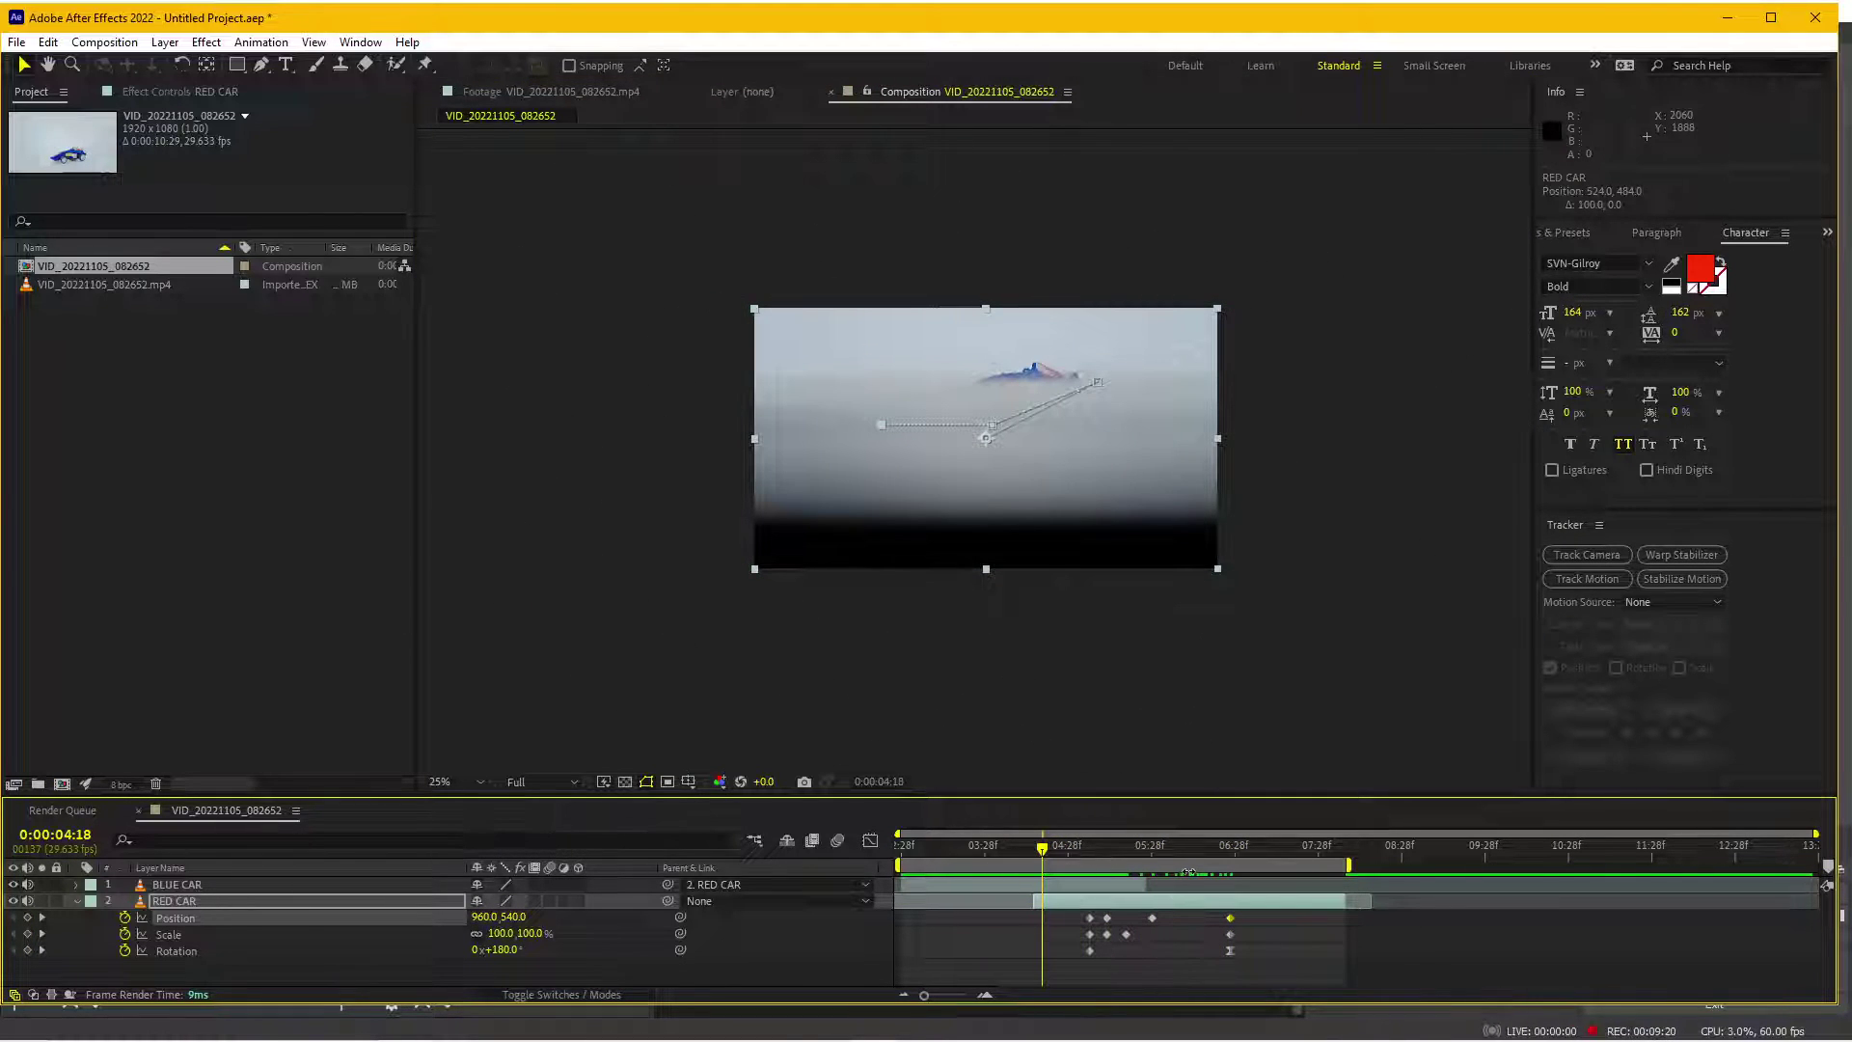
{"action": "key", "text": "space"}
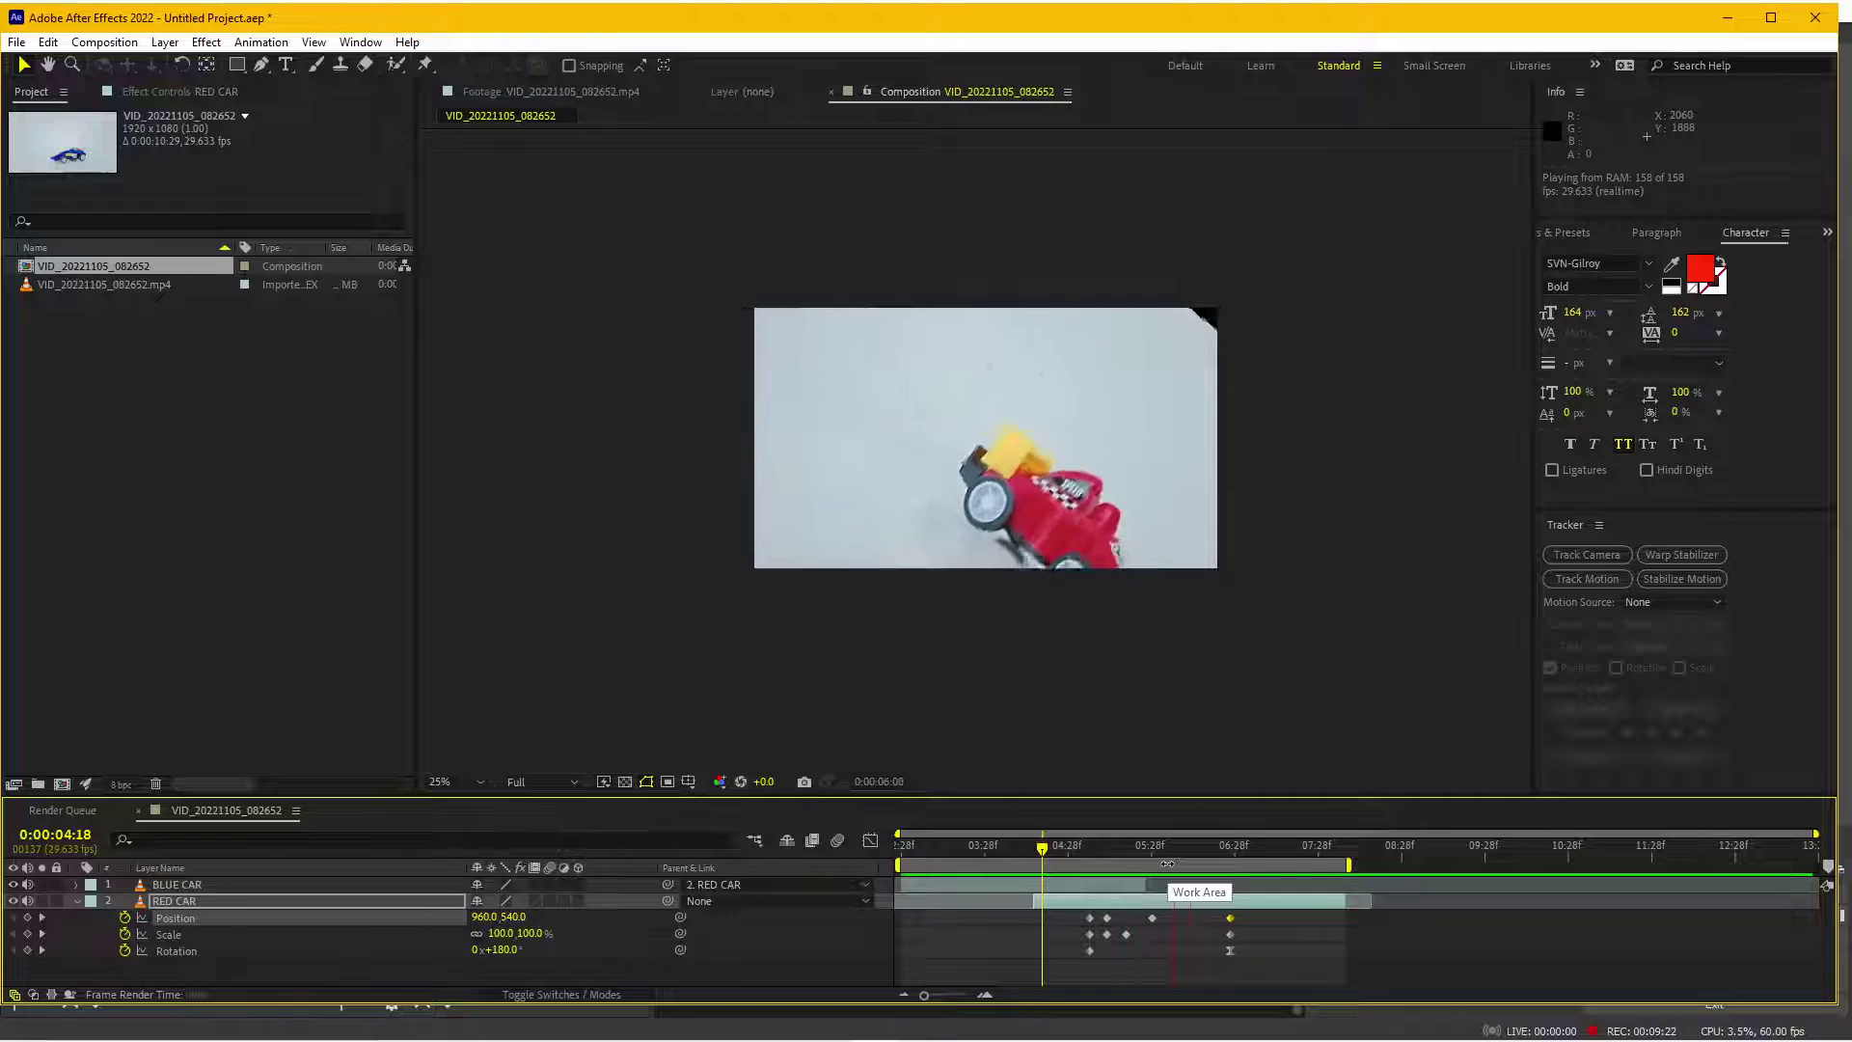
- Refine the car's positions between 5:10 and 5:18, moving it left and raising it
{"action": "mouse_move", "coordinate": [1108, 849]}
{"action": "left_mouse_down"}
{"action": "mouse_move", "coordinate": [1201, 850]}
{"action": "mouse_move", "coordinate": [1150, 861]}
{"action": "left_mouse_up"}
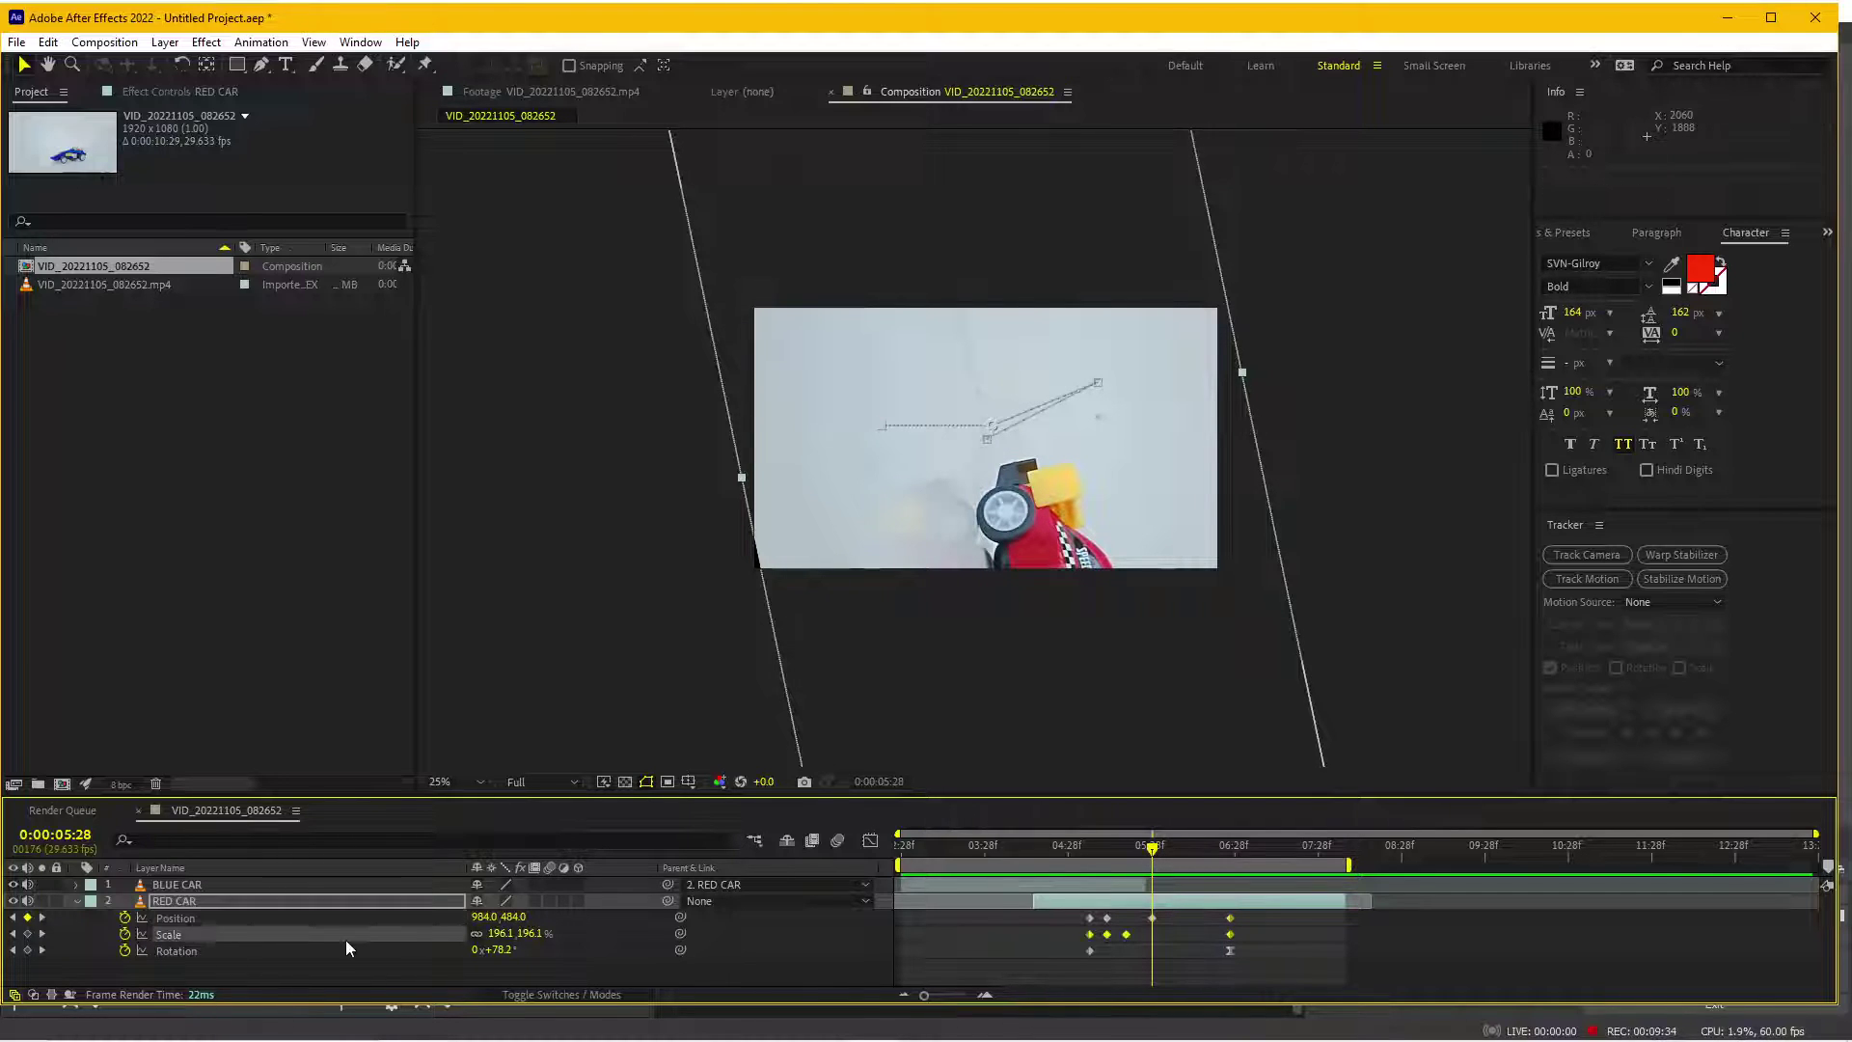
{"action": "left_click_drag", "start_coordinate": [1151, 861], "coordinate": [1133, 865]}
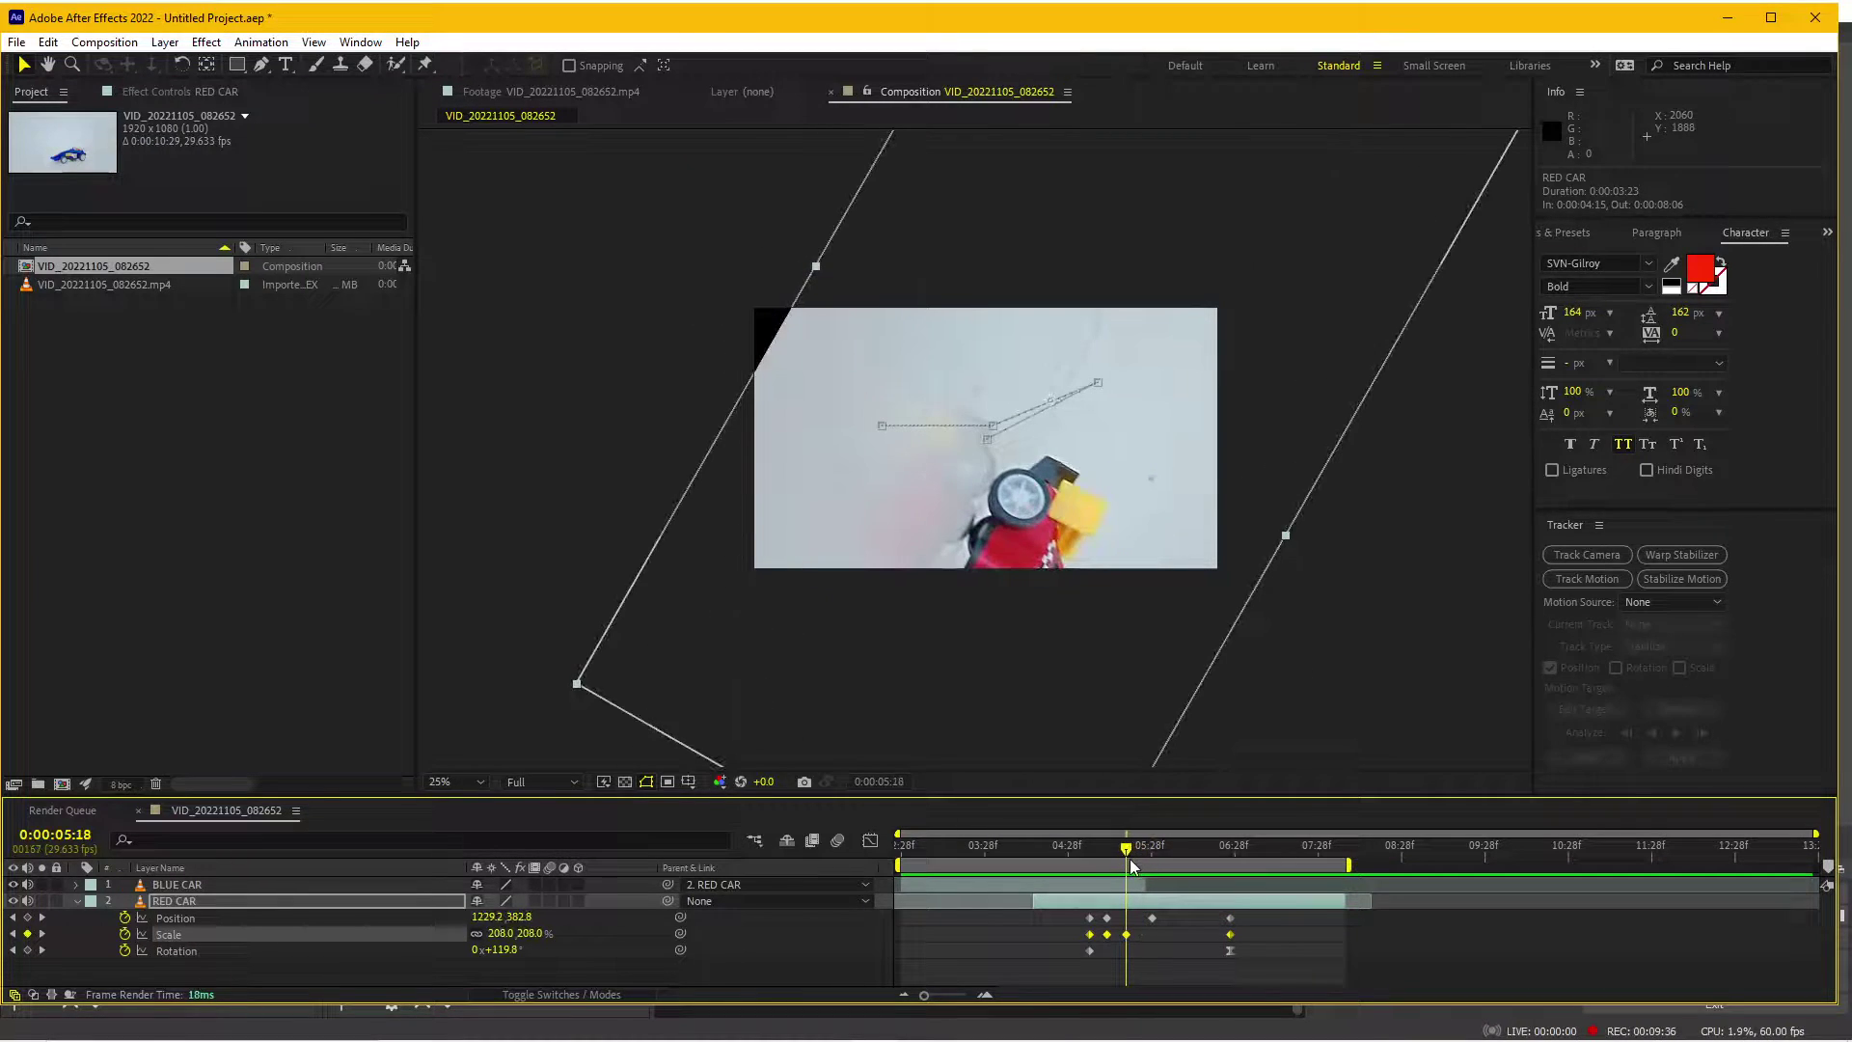
{"action": "left_click", "coordinate": [1106, 934]}
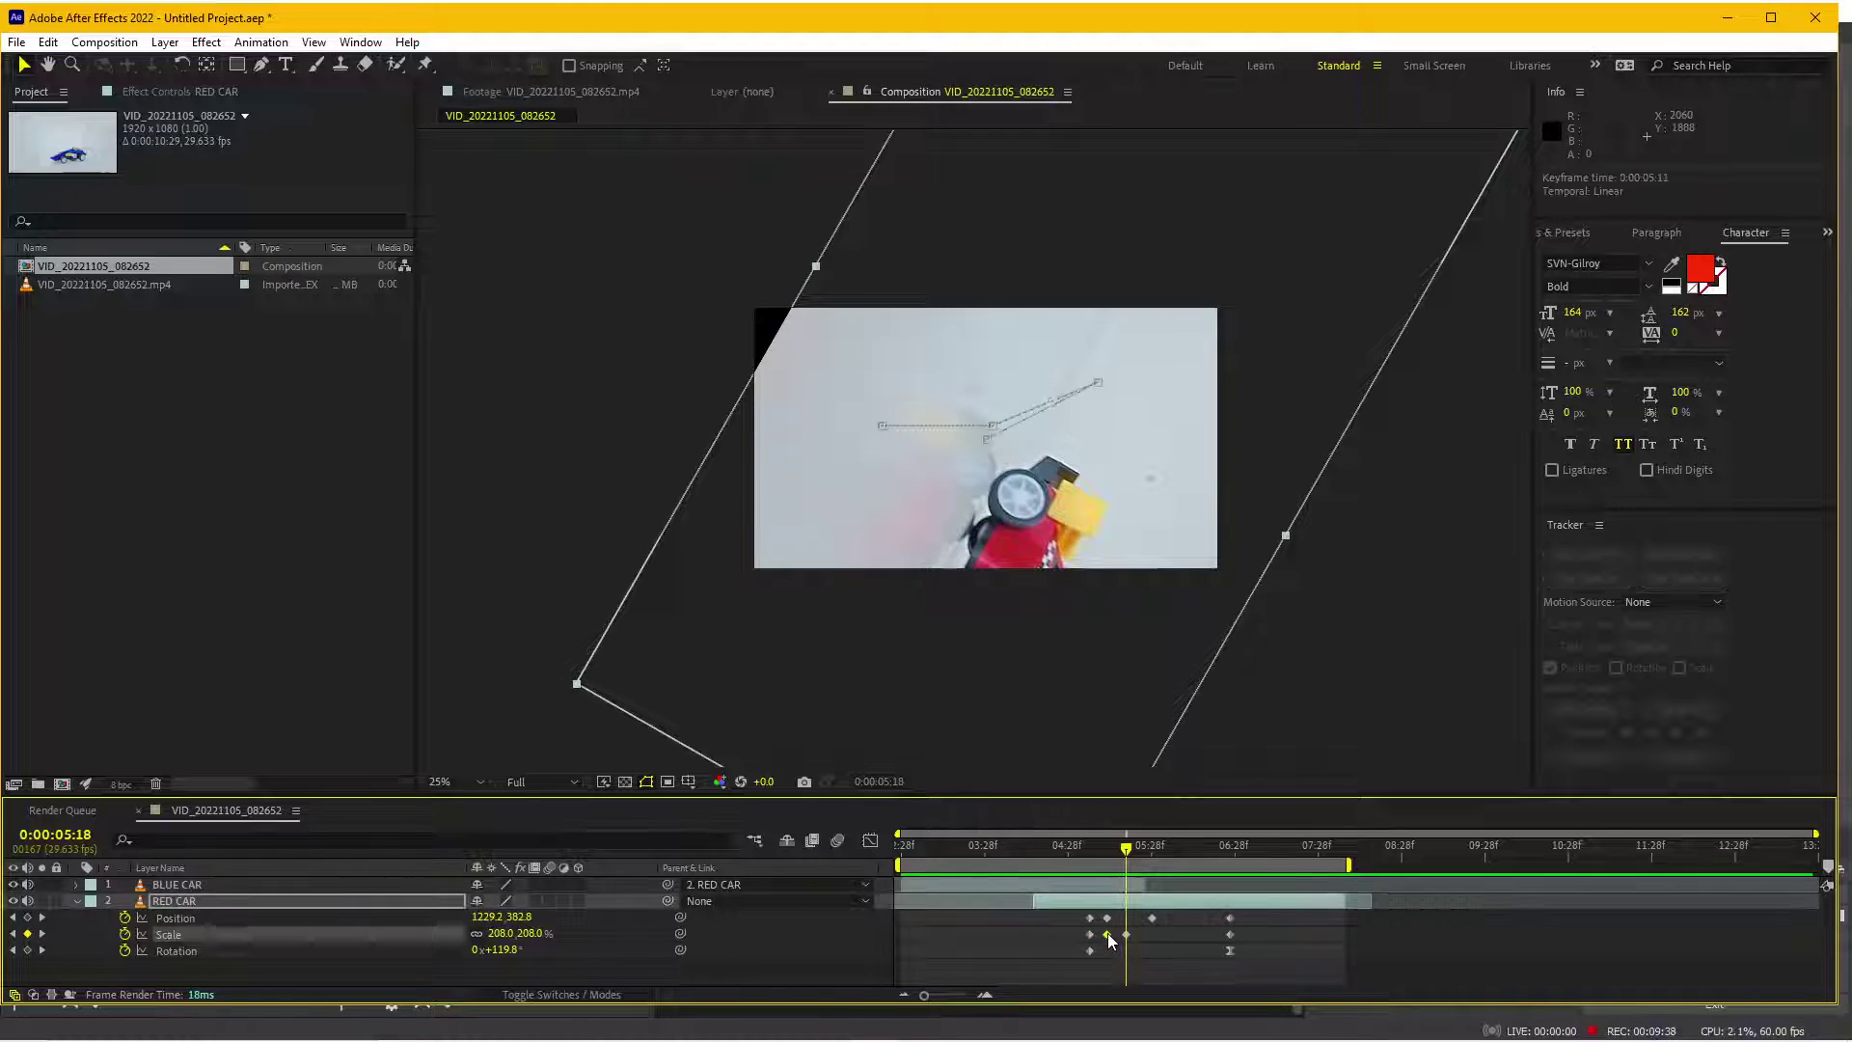
{"action": "mouse_move", "coordinate": [1125, 858]}
{"action": "left_mouse_down"}
{"action": "mouse_move", "coordinate": [1105, 863]}
{"action": "mouse_move", "coordinate": [1124, 856]}
{"action": "left_mouse_up"}
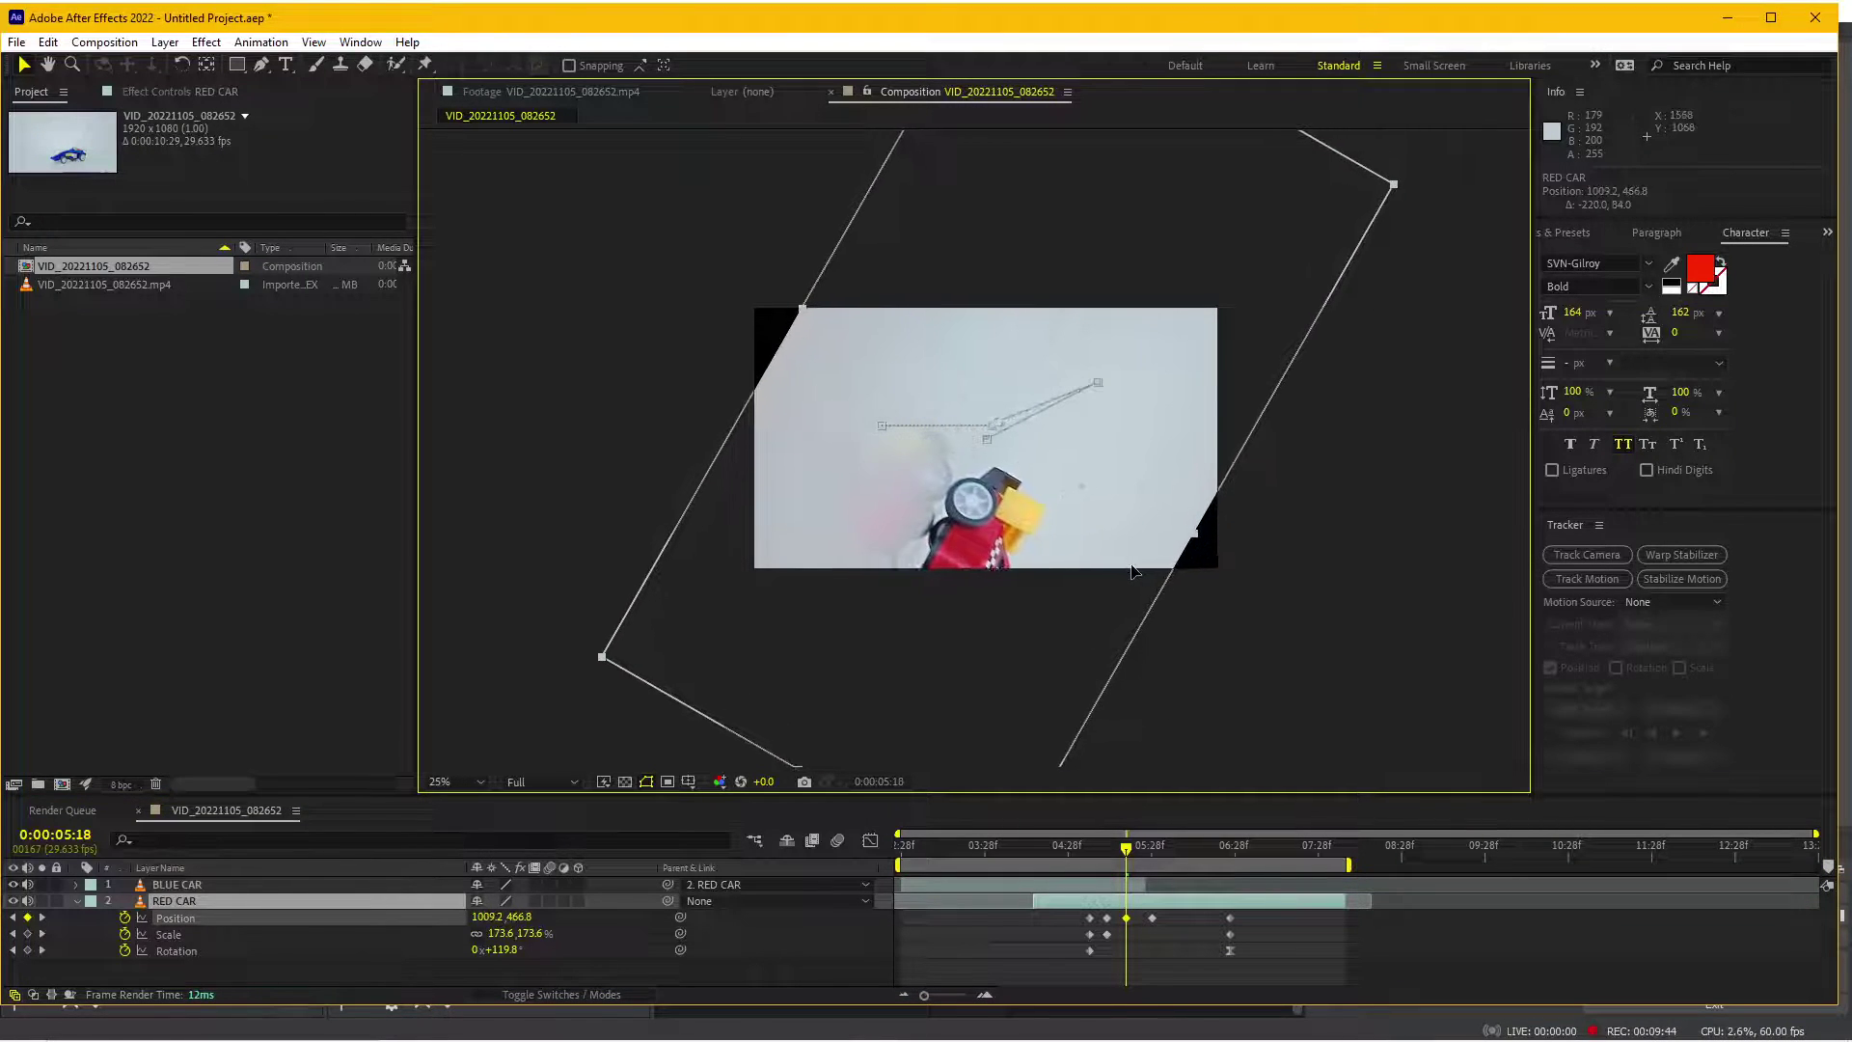
{"action": "left_click_drag", "start_coordinate": [1208, 552], "coordinate": [1142, 571]}
{"action": "key", "text": "ctrl+z"}
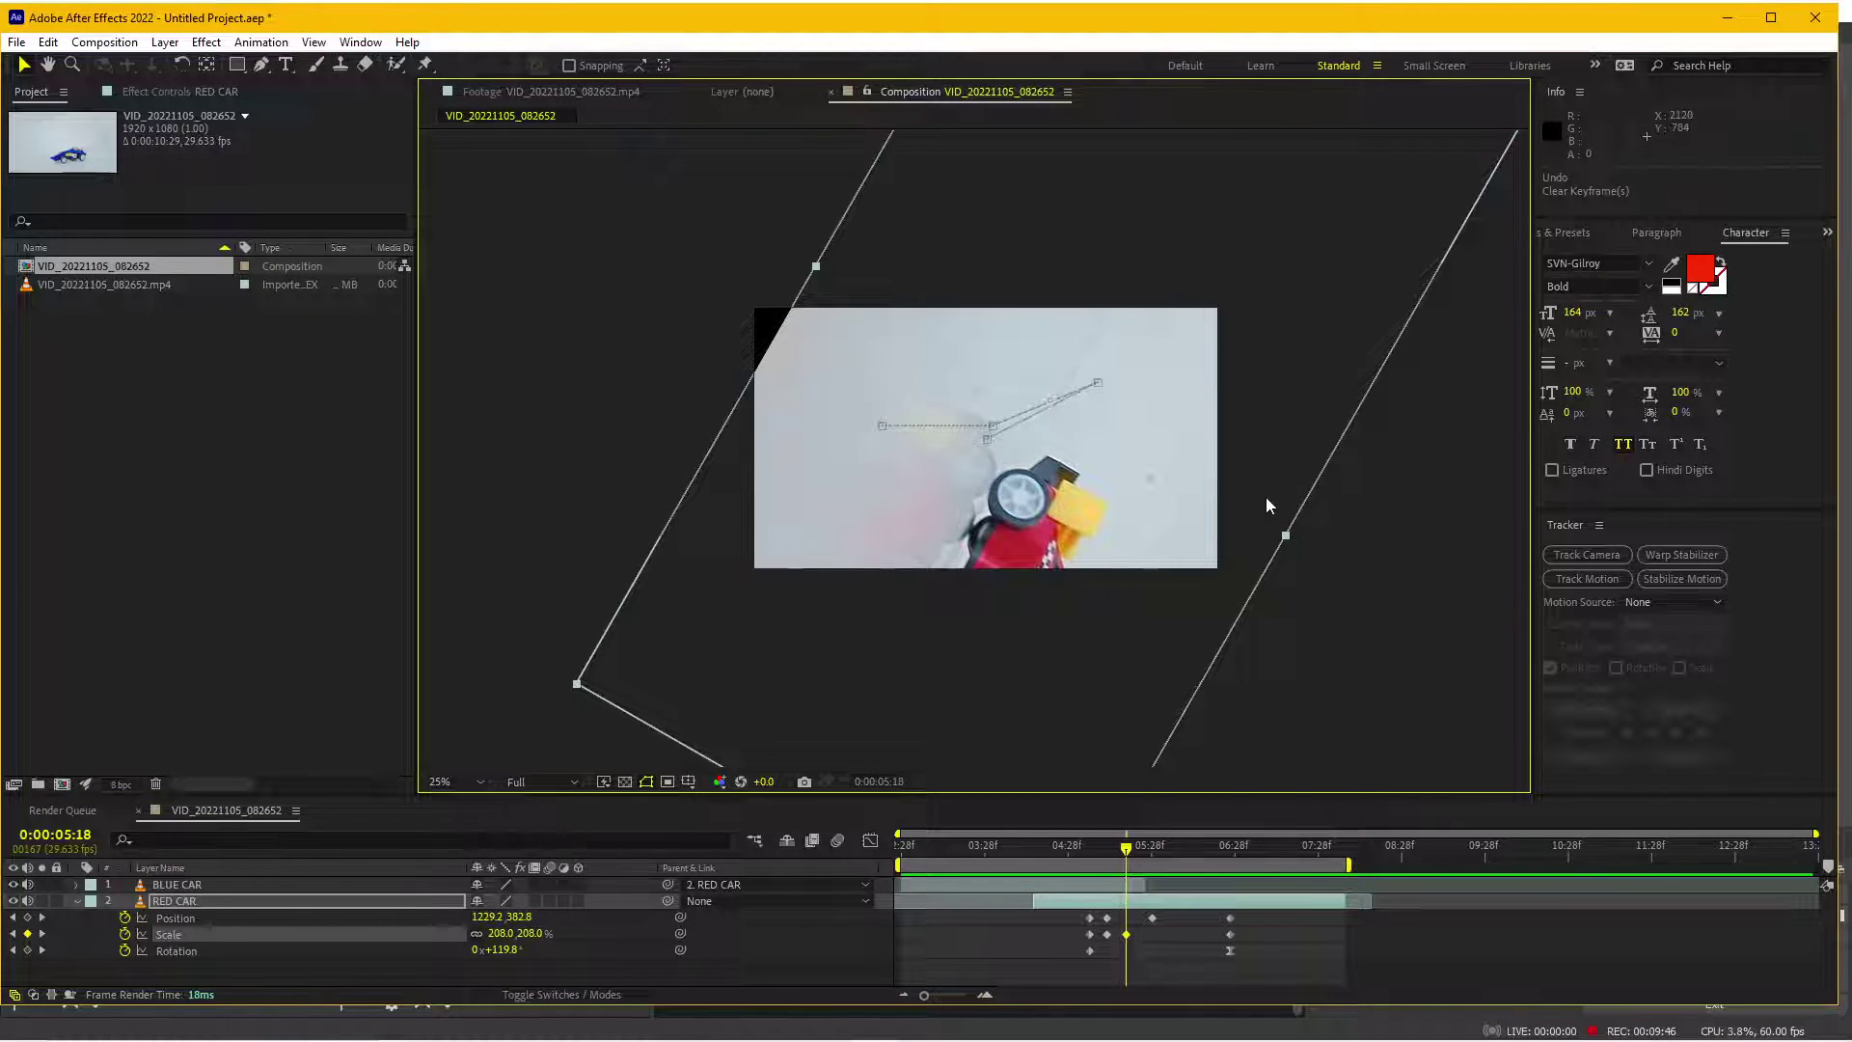
{"action": "left_click_drag", "start_coordinate": [1116, 482], "coordinate": [1068, 497]}
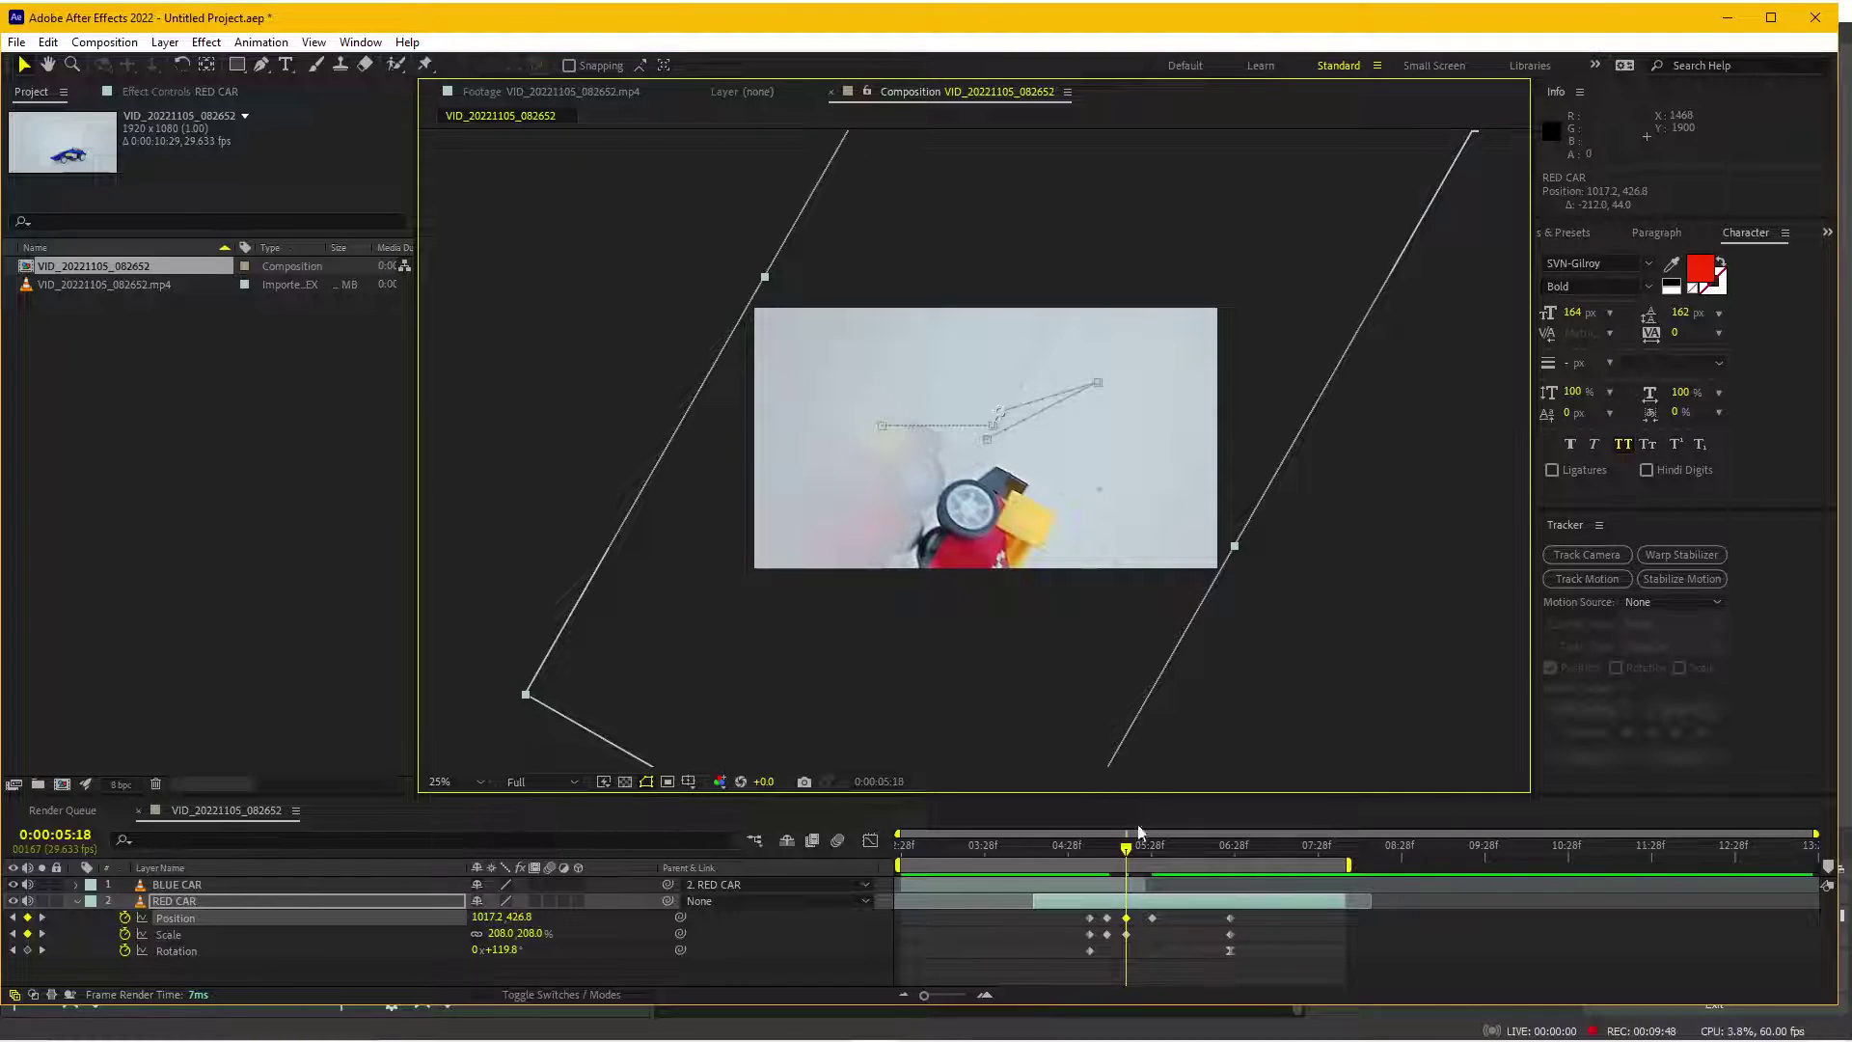
{"action": "mouse_move", "coordinate": [1138, 832]}
{"action": "left_mouse_down"}
{"action": "mouse_move", "coordinate": [1125, 856]}
{"action": "mouse_move", "coordinate": [1162, 846]}
{"action": "left_mouse_up"}
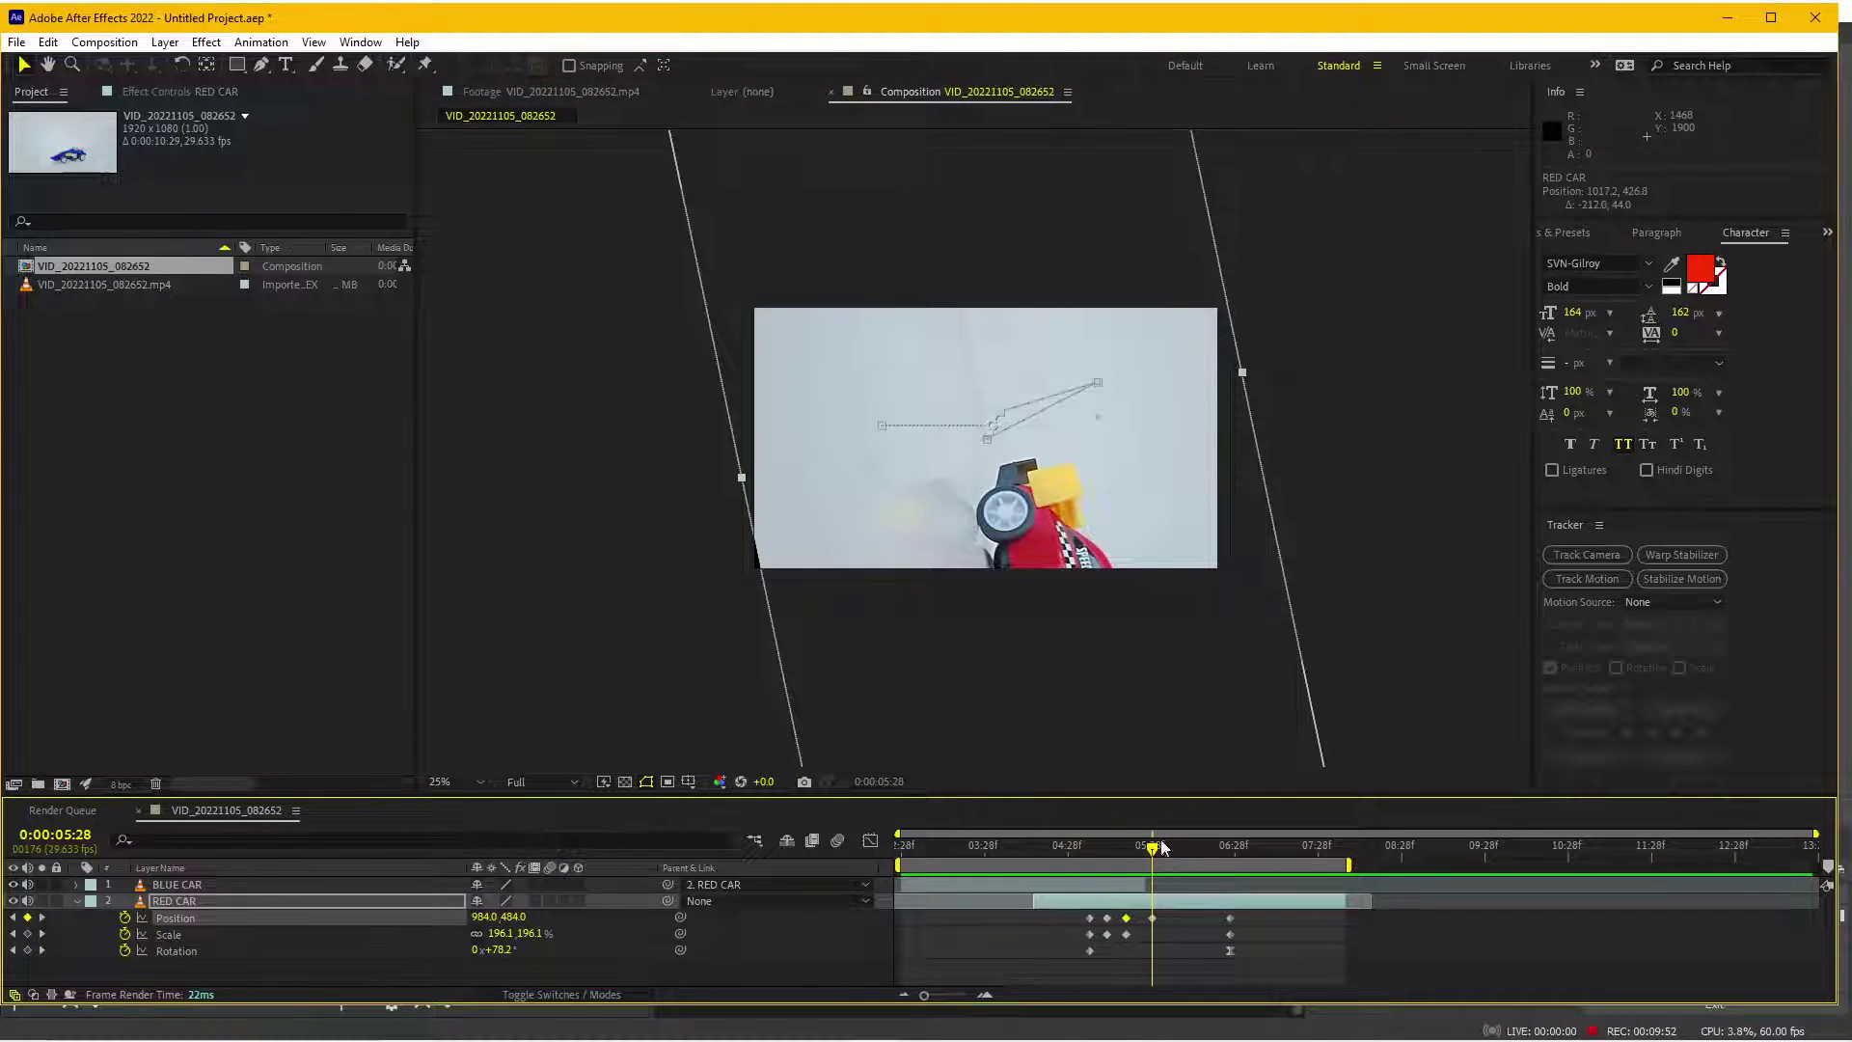
{"action": "left_click_drag", "start_coordinate": [1195, 673], "coordinate": [1151, 519]}
{"action": "mouse_move", "coordinate": [1150, 855]}
{"action": "left_mouse_down"}
{"action": "mouse_move", "coordinate": [1128, 854]}
{"action": "mouse_move", "coordinate": [1201, 854]}
{"action": "left_mouse_up"}
- Set the car's 6:00 pose to position 769.4, -73.9 and scale 210.4%
{"action": "left_click_drag", "start_coordinate": [1211, 855], "coordinate": [1185, 855]}
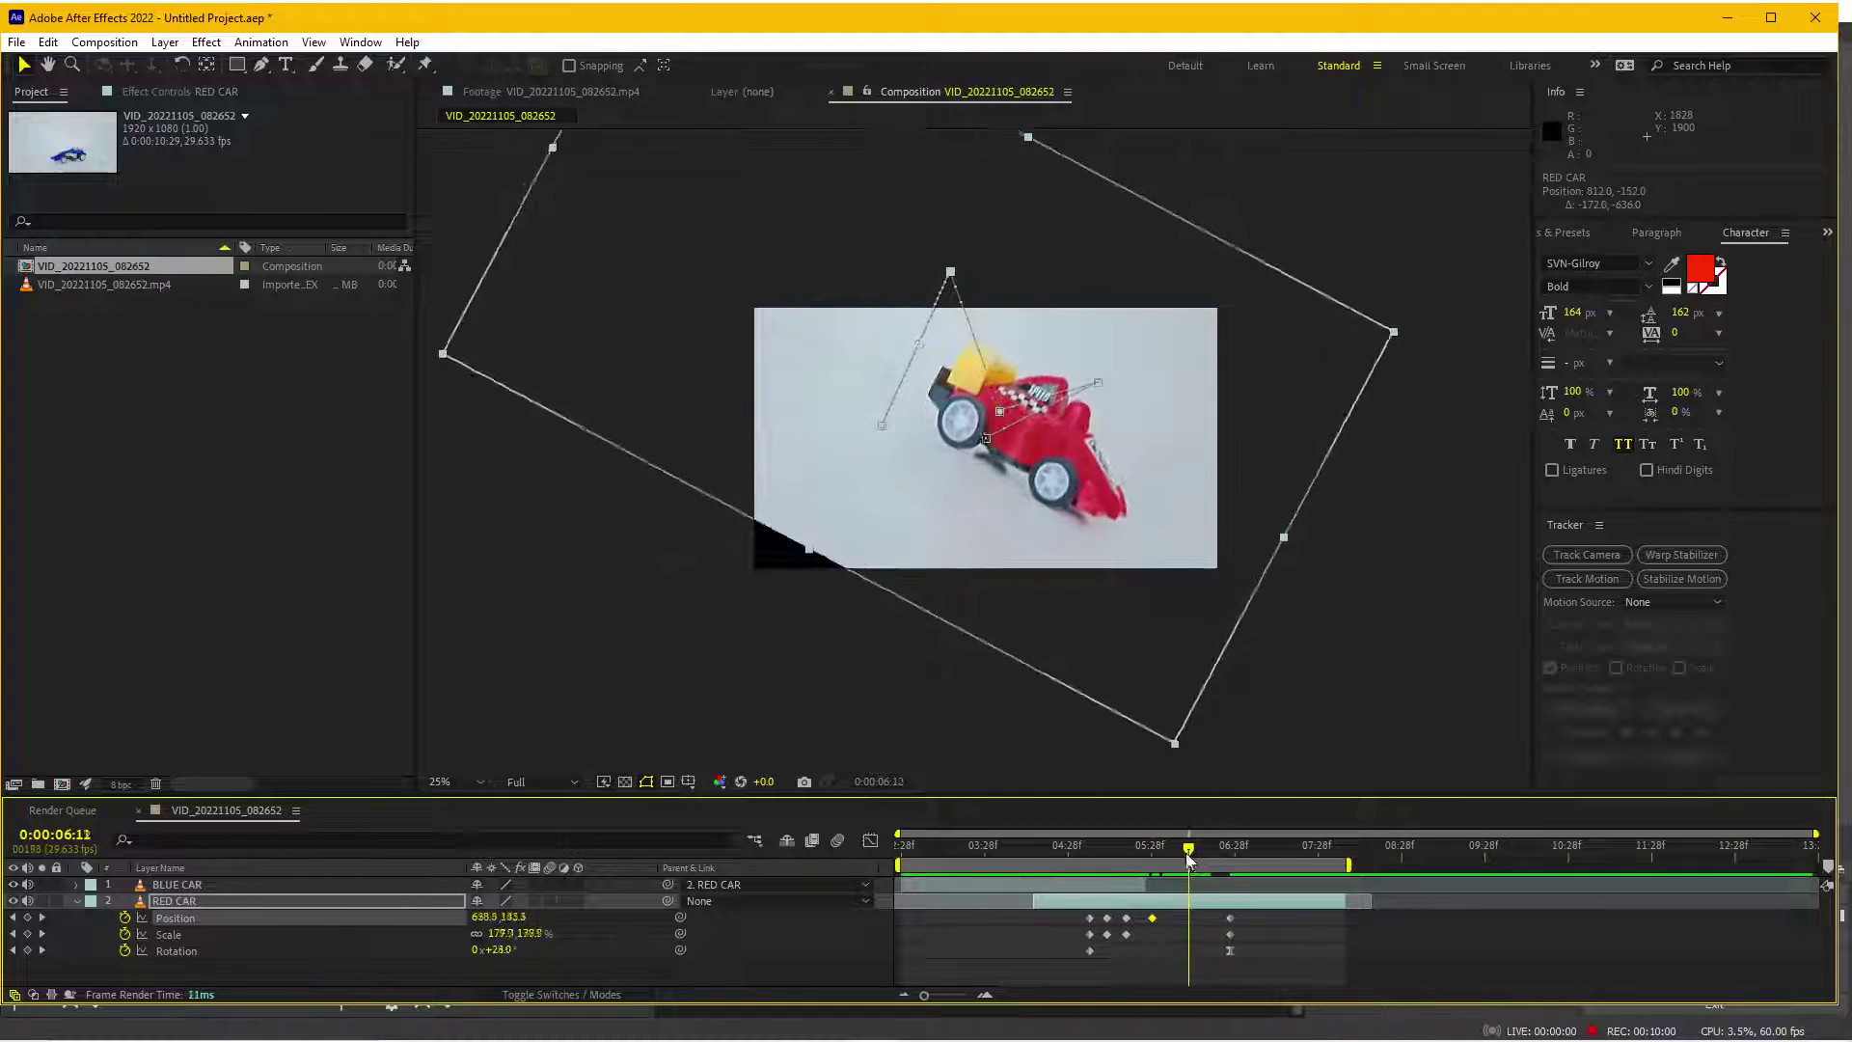
{"action": "left_click", "coordinate": [1115, 602]}
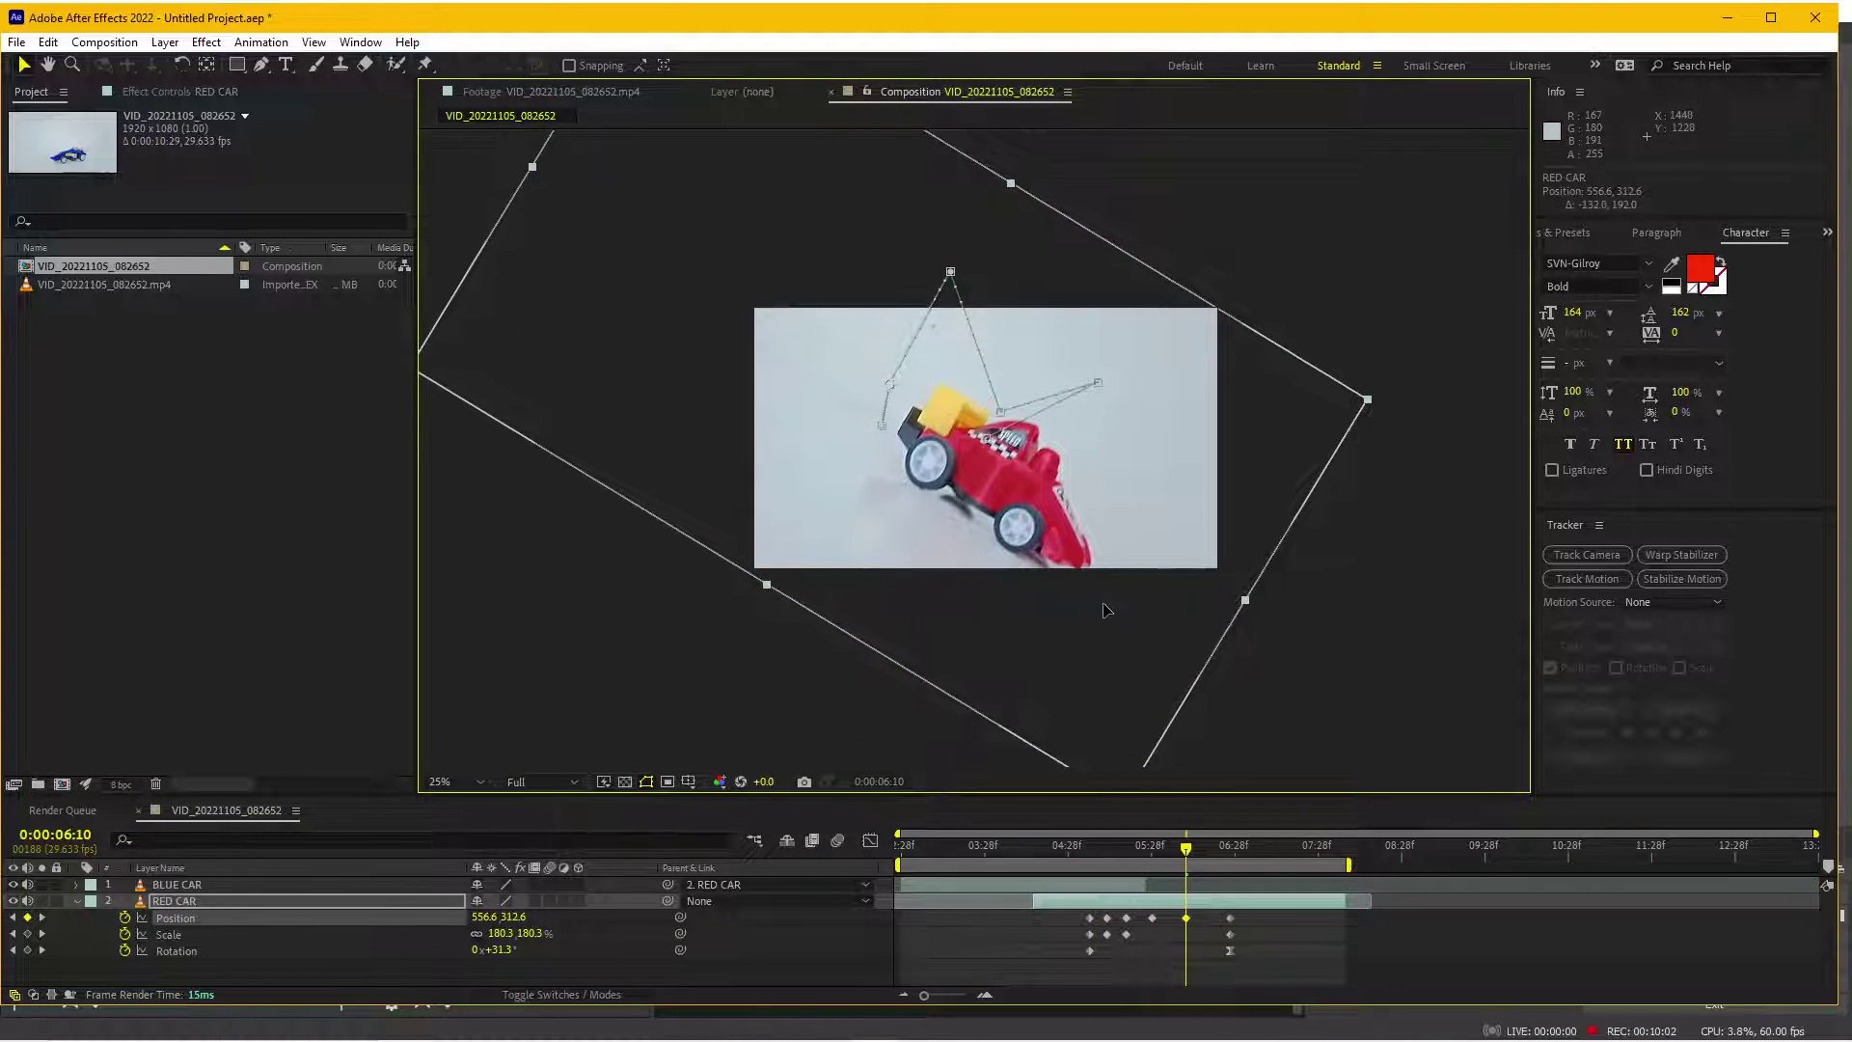
{"action": "left_click_drag", "start_coordinate": [1185, 849], "coordinate": [1157, 849]}
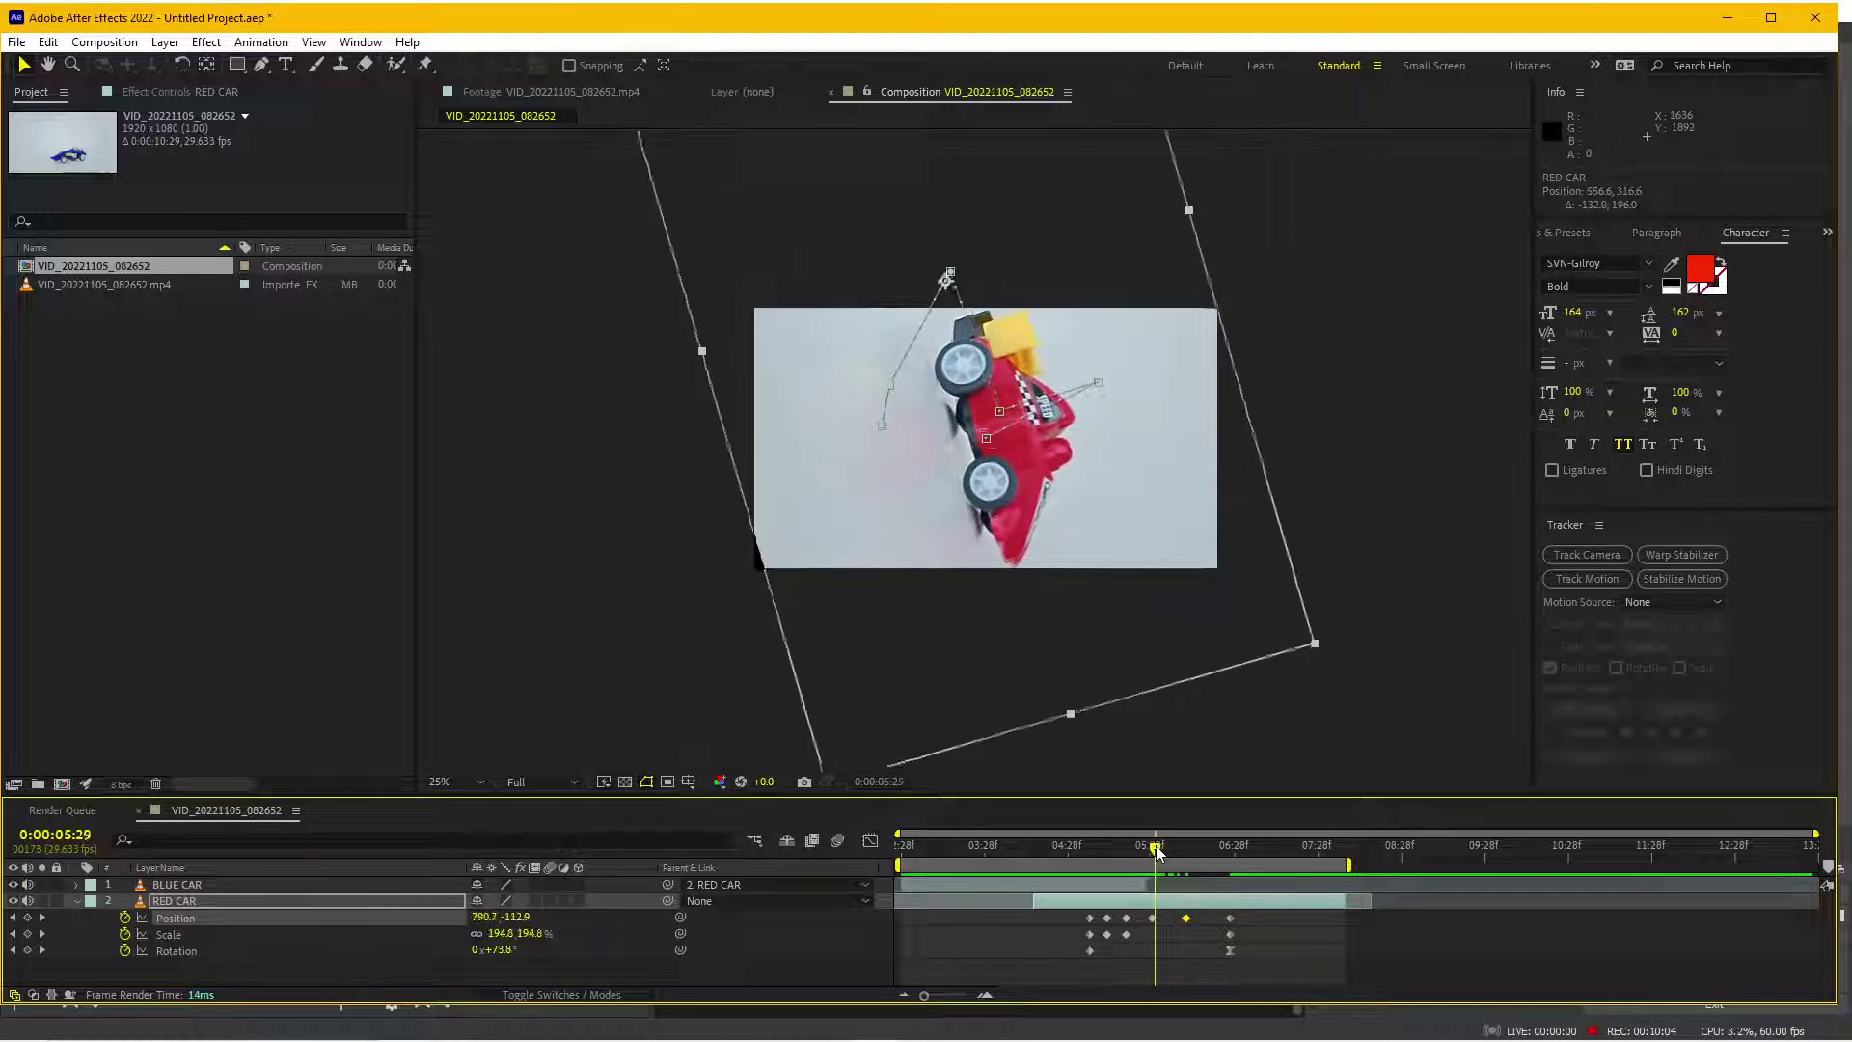
{"action": "mouse_move", "coordinate": [1025, 629]}
{"action": "left_mouse_down"}
{"action": "mouse_move", "coordinate": [1013, 645]}
{"action": "mouse_move", "coordinate": [1034, 664]}
{"action": "left_mouse_up"}
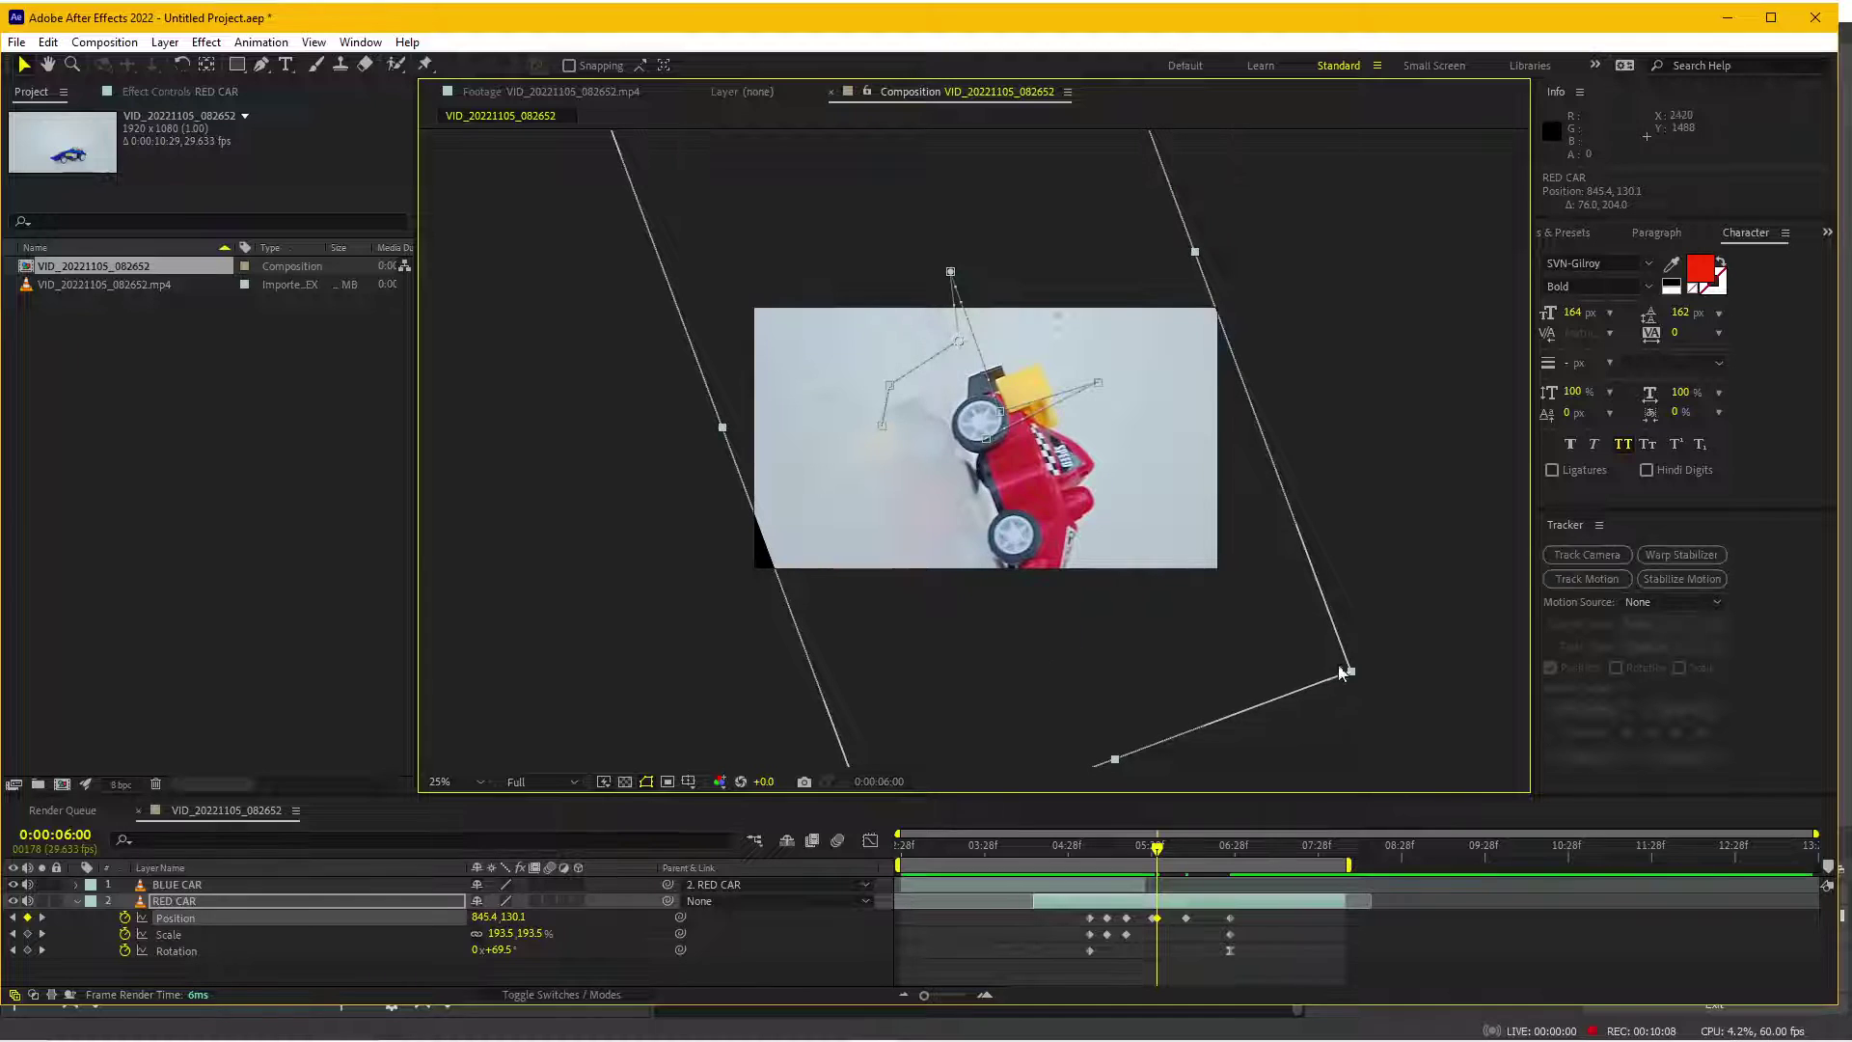
{"action": "key", "text": "ctrl+z"}
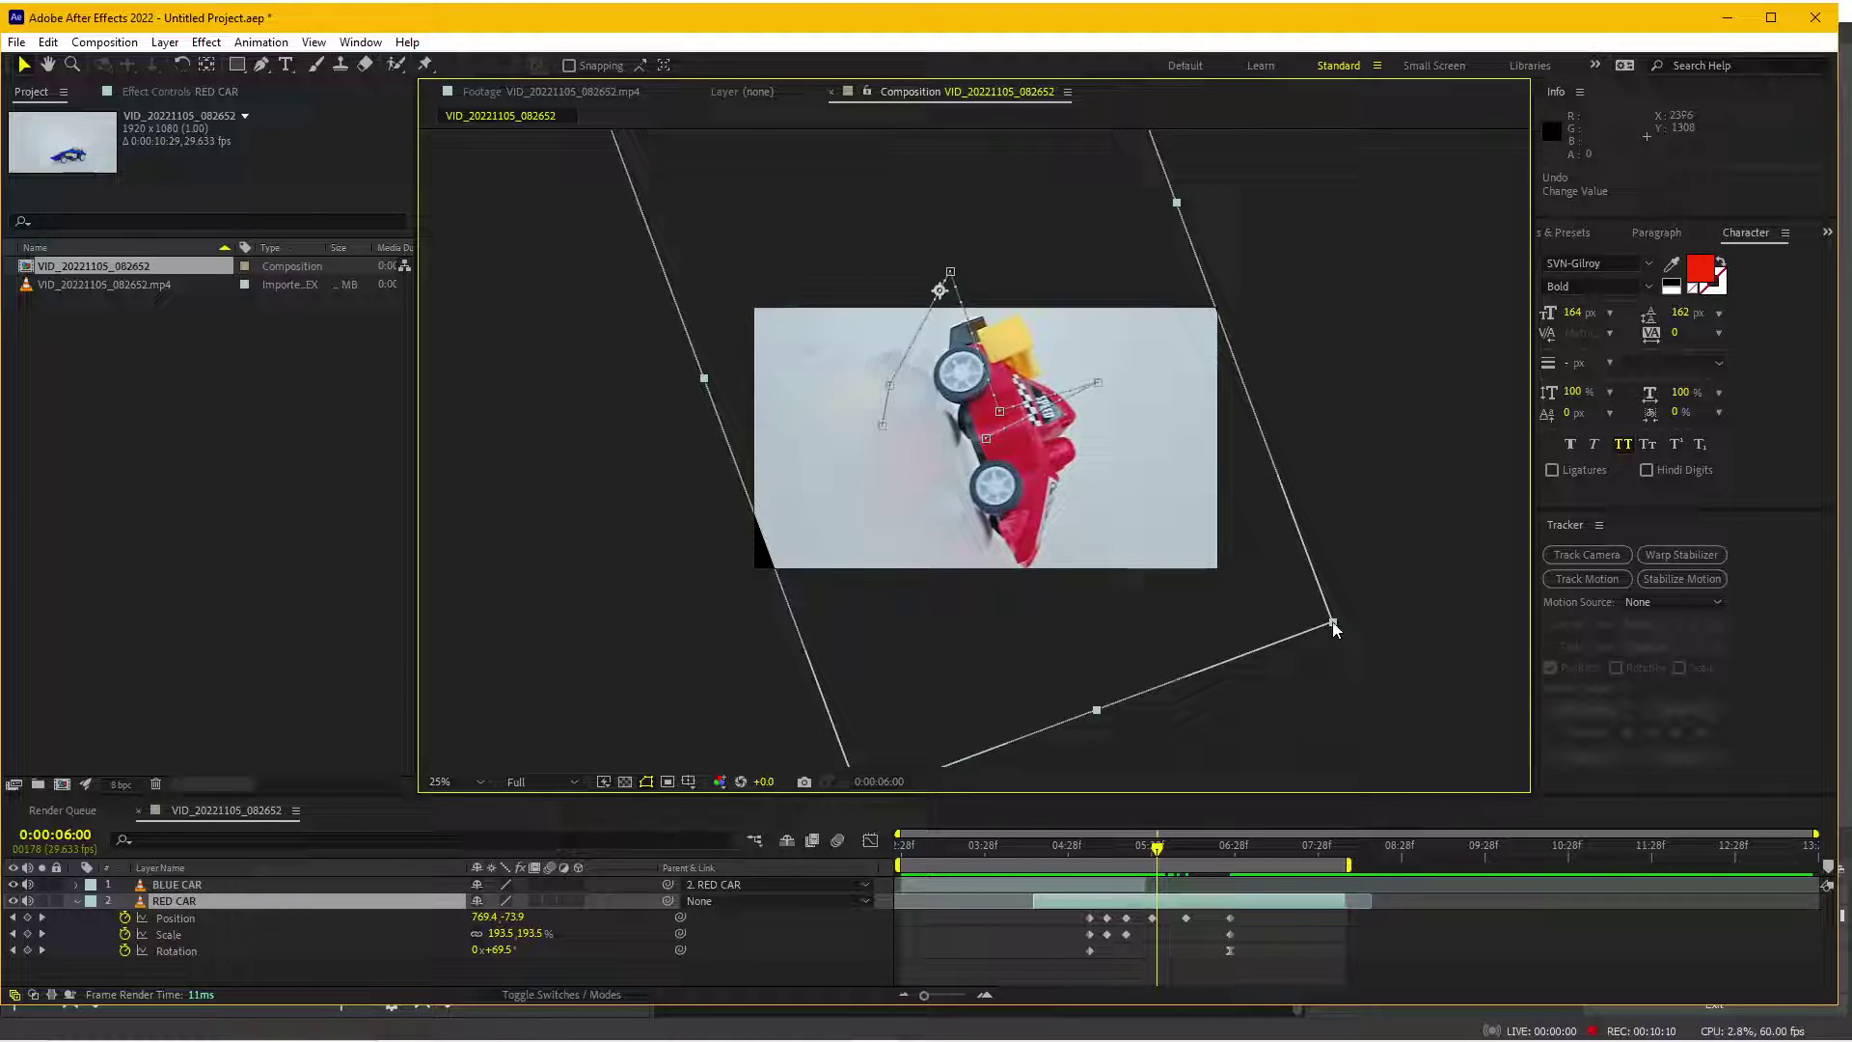
{"action": "mouse_move", "coordinate": [1343, 613]}
{"action": "left_mouse_down"}
{"action": "mouse_move", "coordinate": [1366, 659]}
{"action": "mouse_move", "coordinate": [1348, 661]}
{"action": "left_mouse_up"}
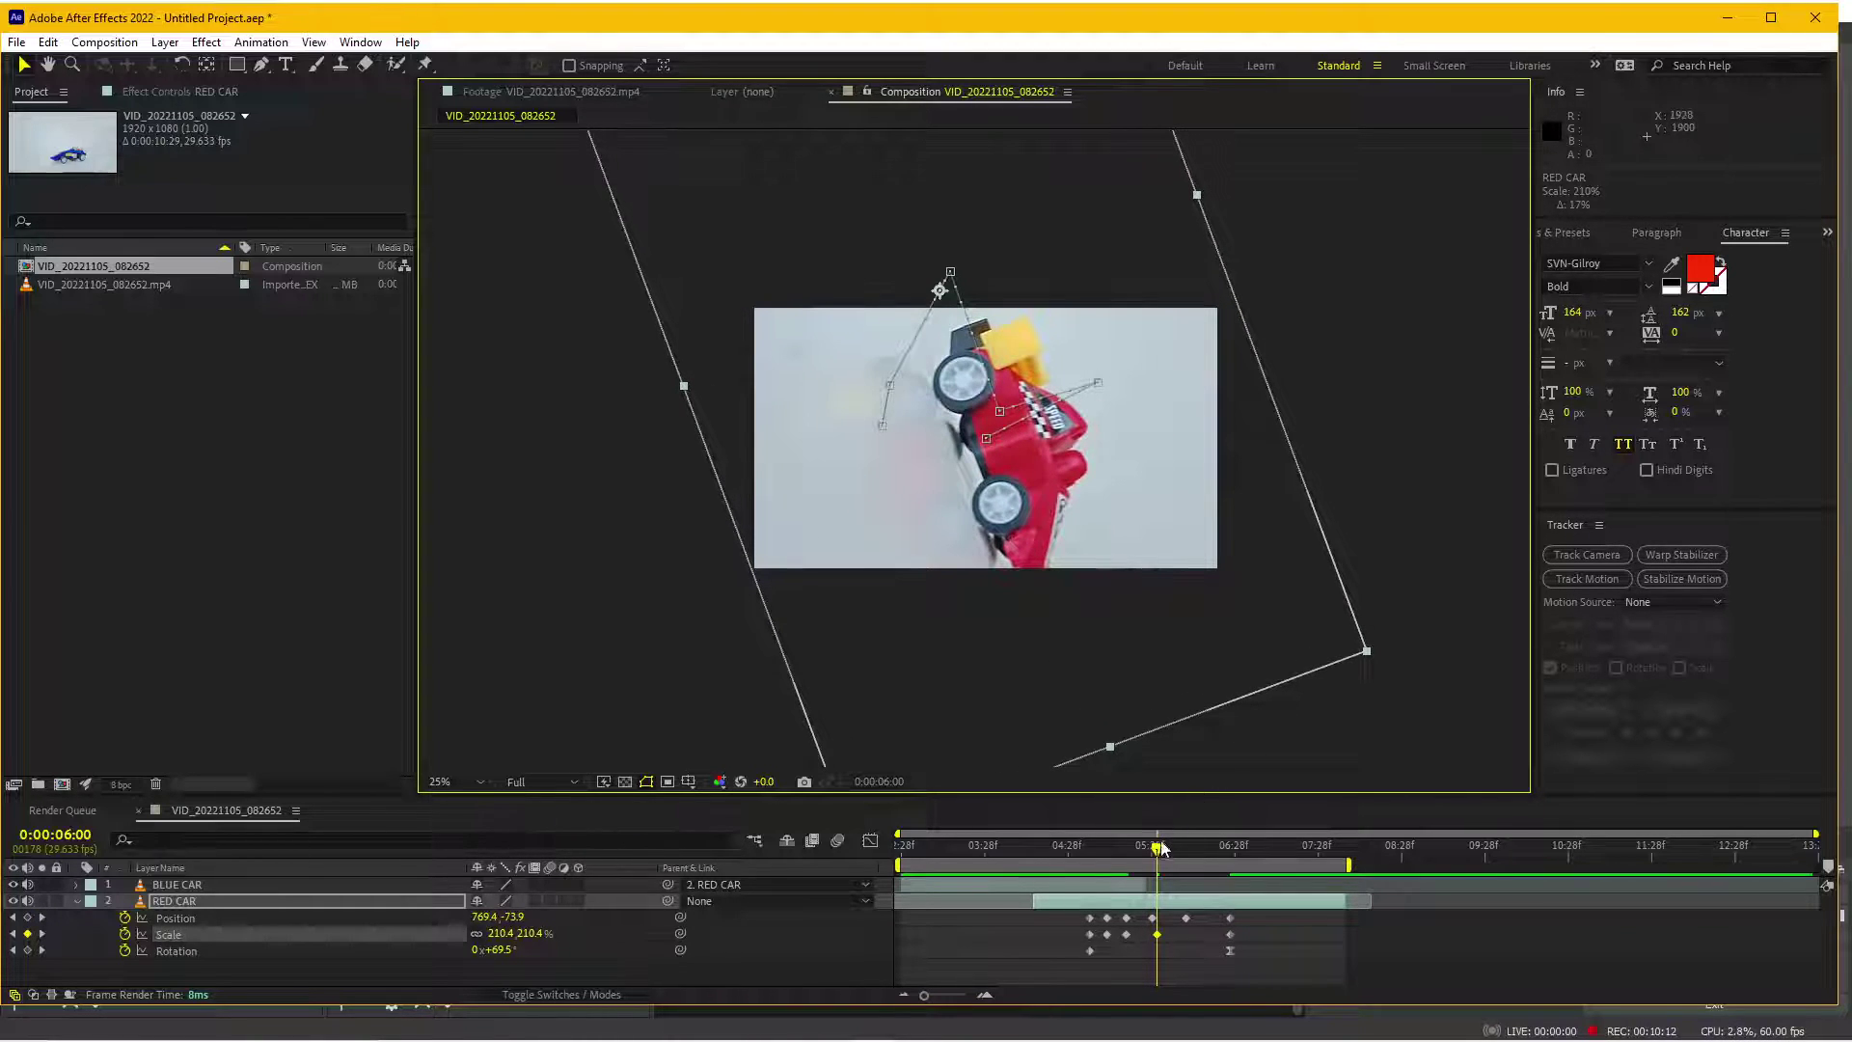
{"action": "mouse_move", "coordinate": [1160, 847]}
{"action": "left_mouse_down"}
{"action": "mouse_move", "coordinate": [1261, 853]}
{"action": "mouse_move", "coordinate": [1072, 845]}
{"action": "left_mouse_up"}
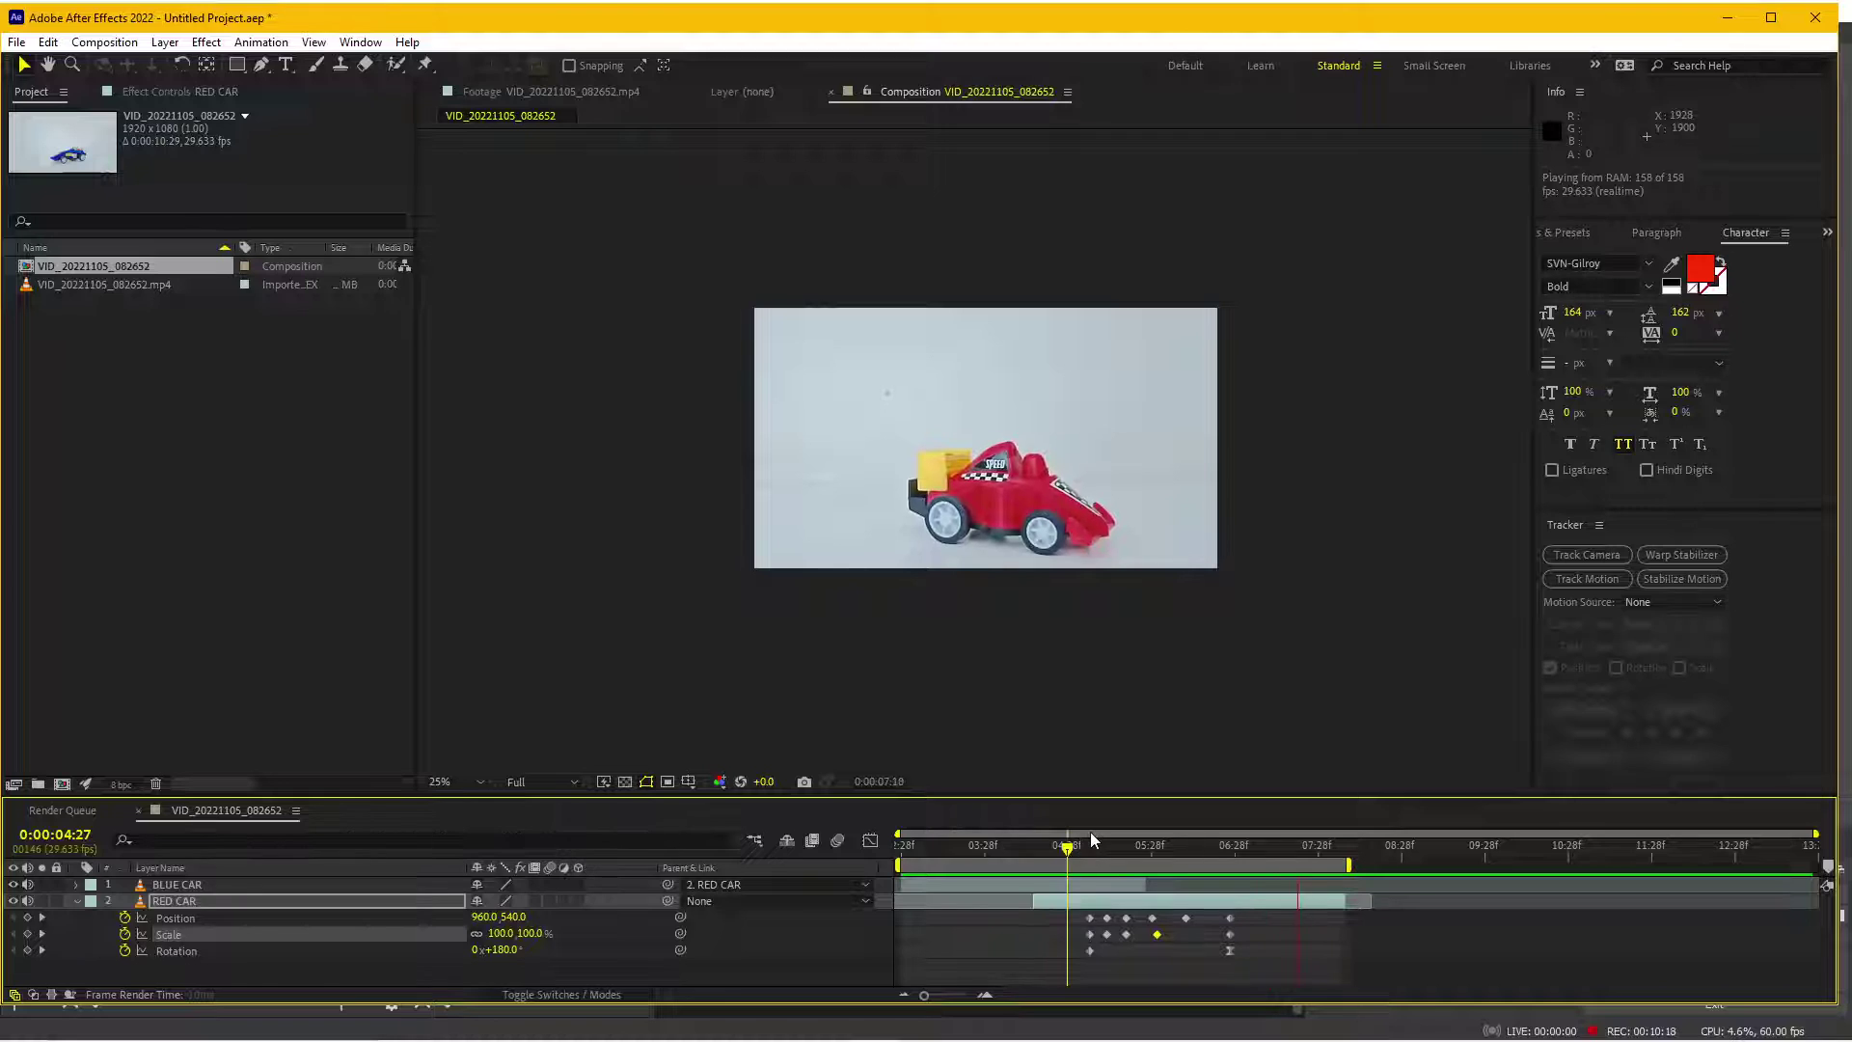
- Preview the car flip transition from 3:02 at full quality, then bring up the Ground reverse folder
{"action": "left_click", "coordinate": [1045, 847]}
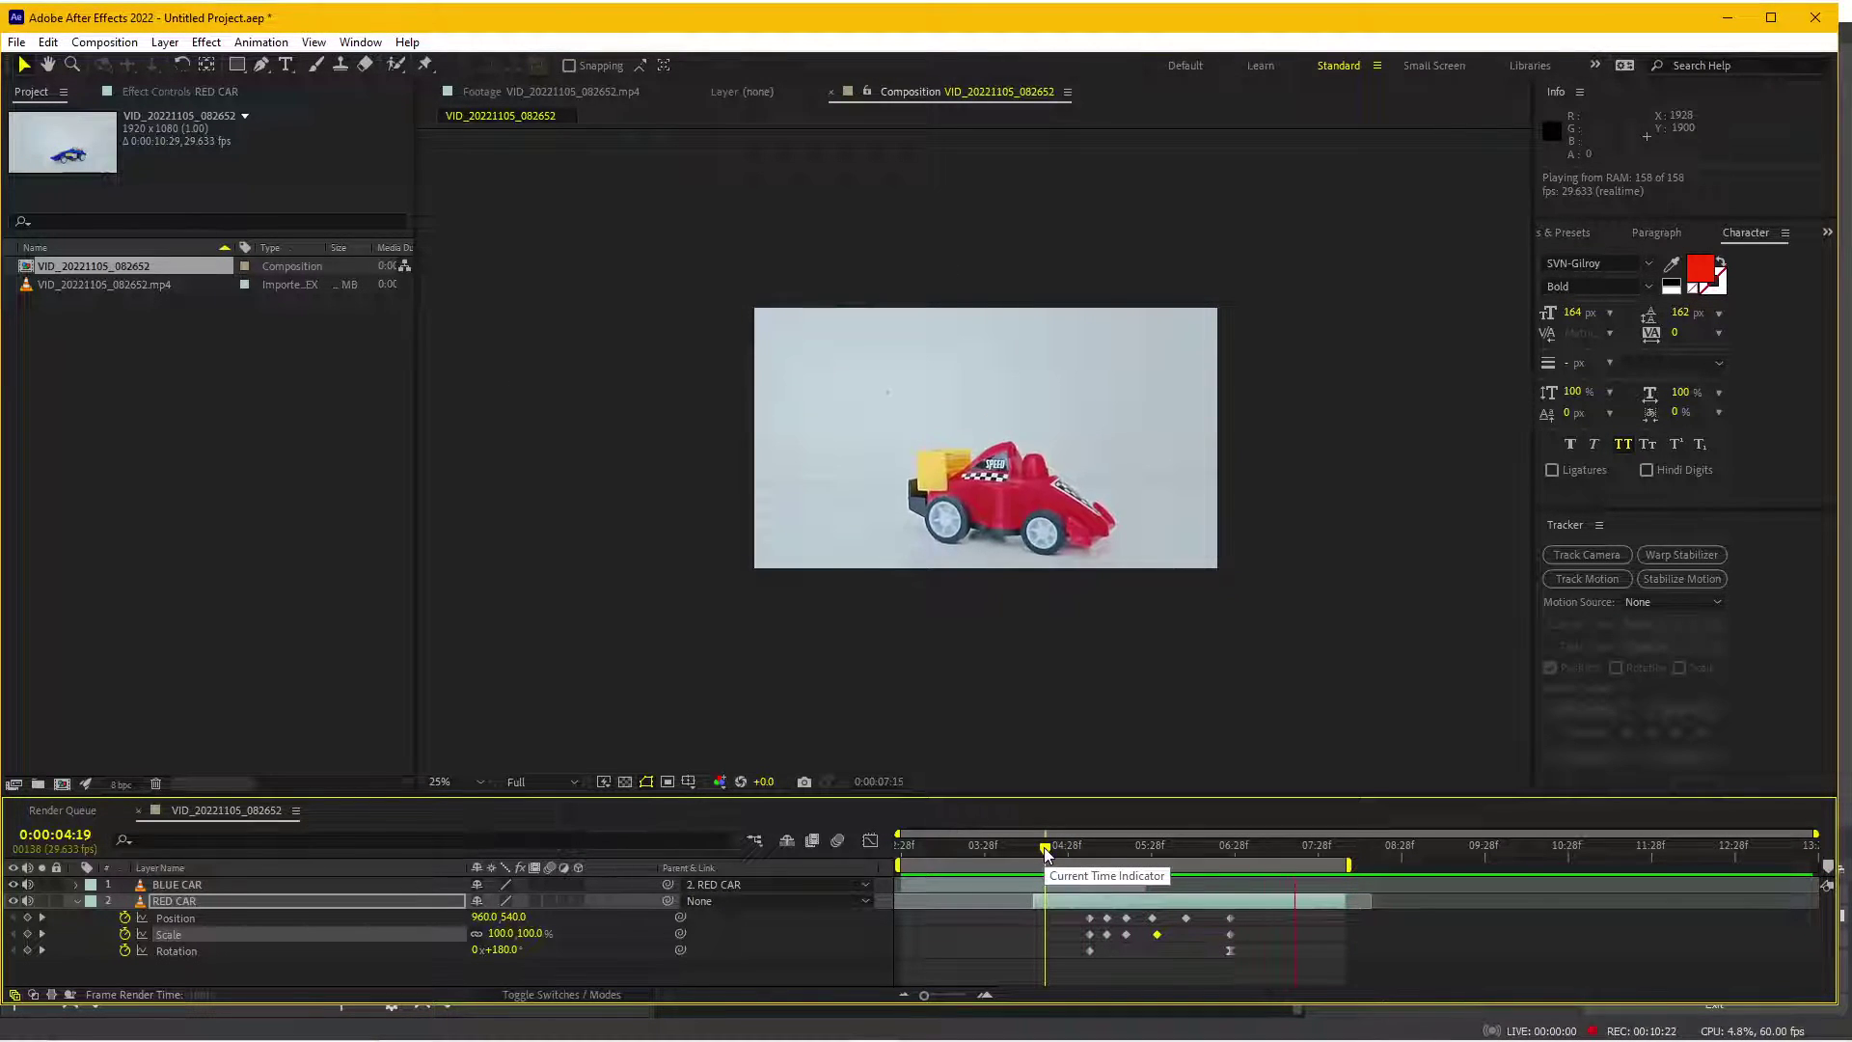
{"action": "left_click_drag", "start_coordinate": [1045, 851], "coordinate": [902, 853]}
{"action": "key", "text": "space"}
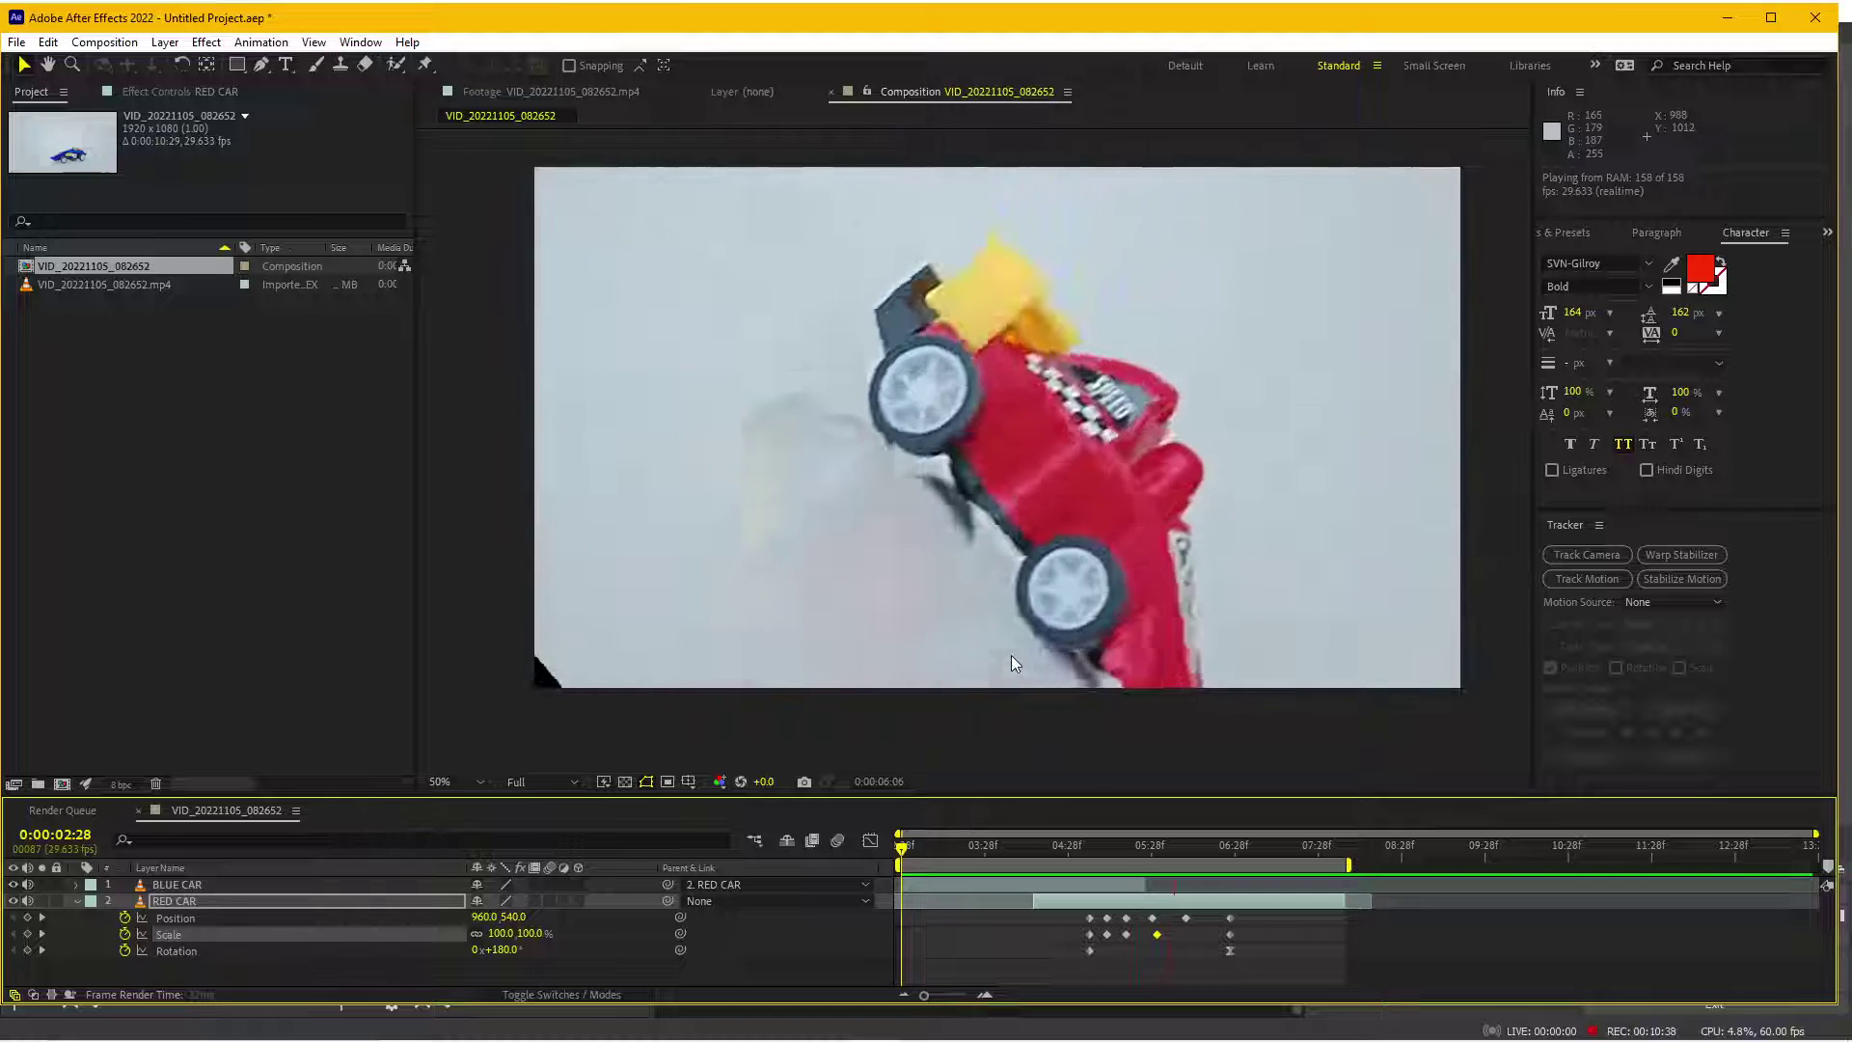
{"action": "key", "text": "space"}
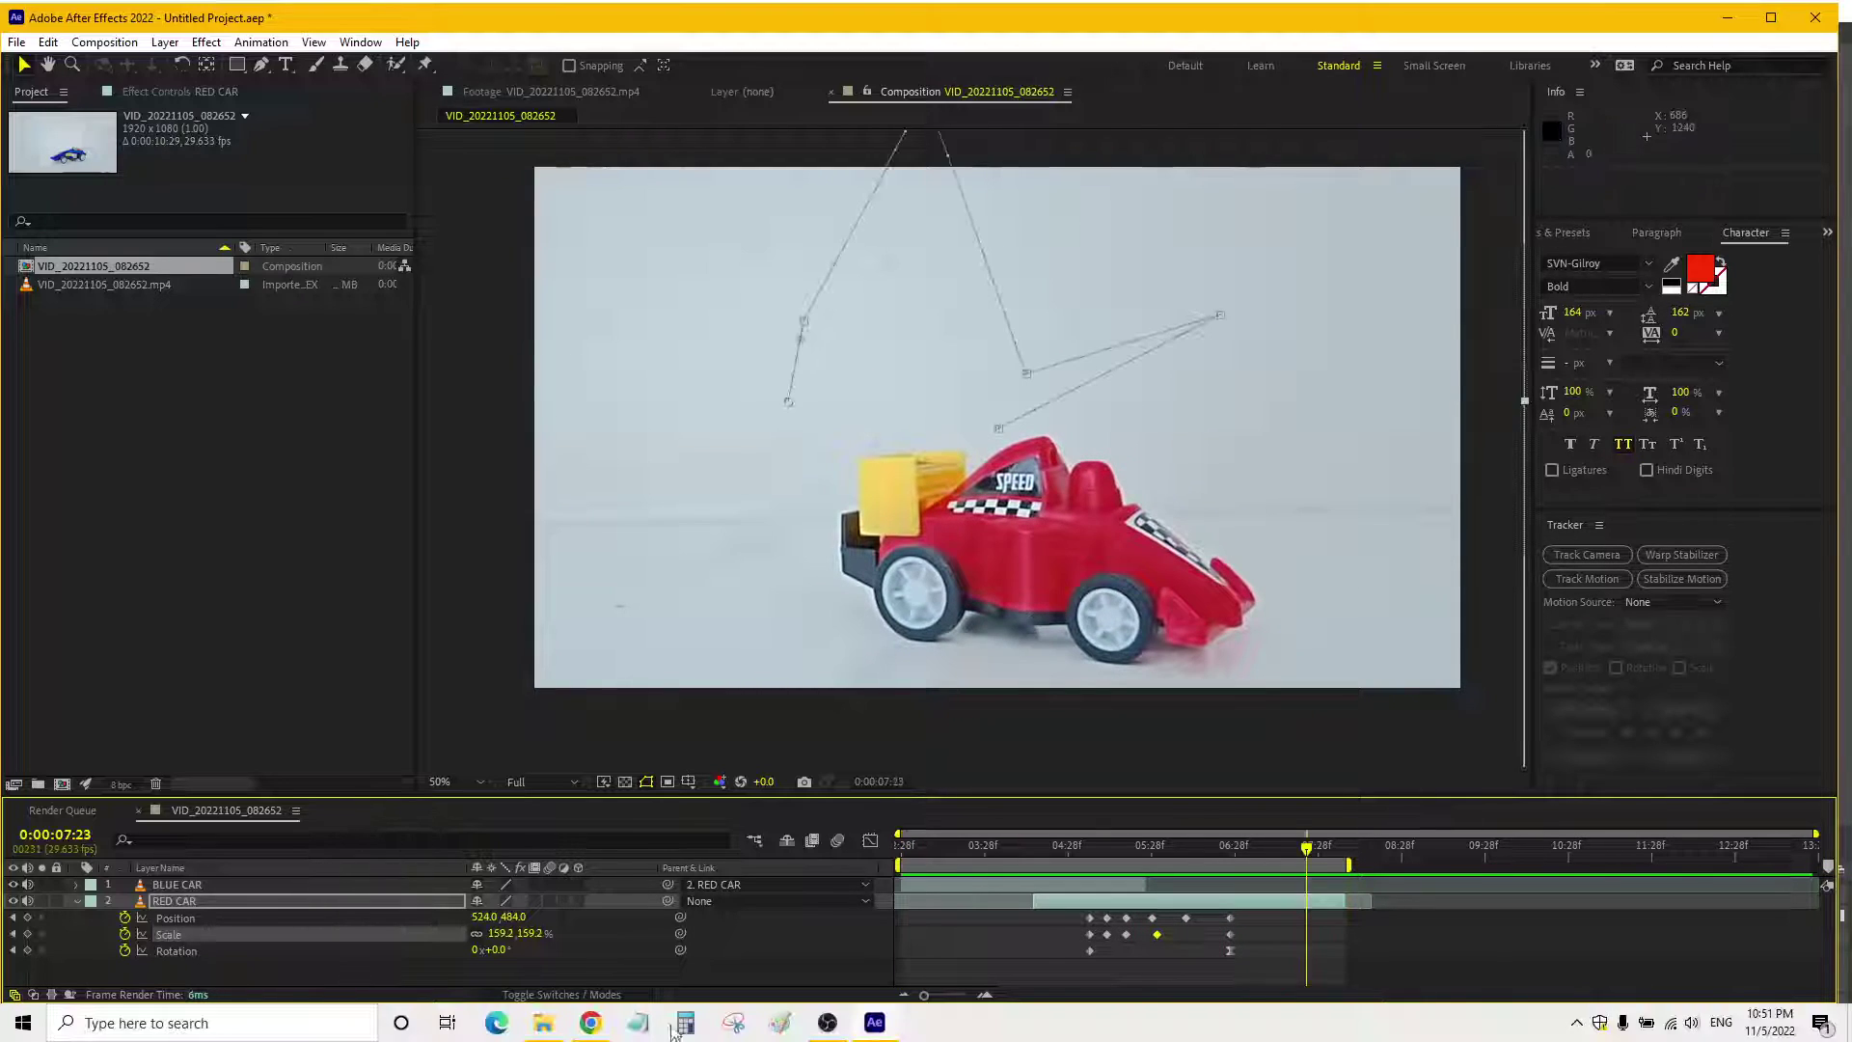
{"action": "left_click", "coordinate": [546, 1024]}
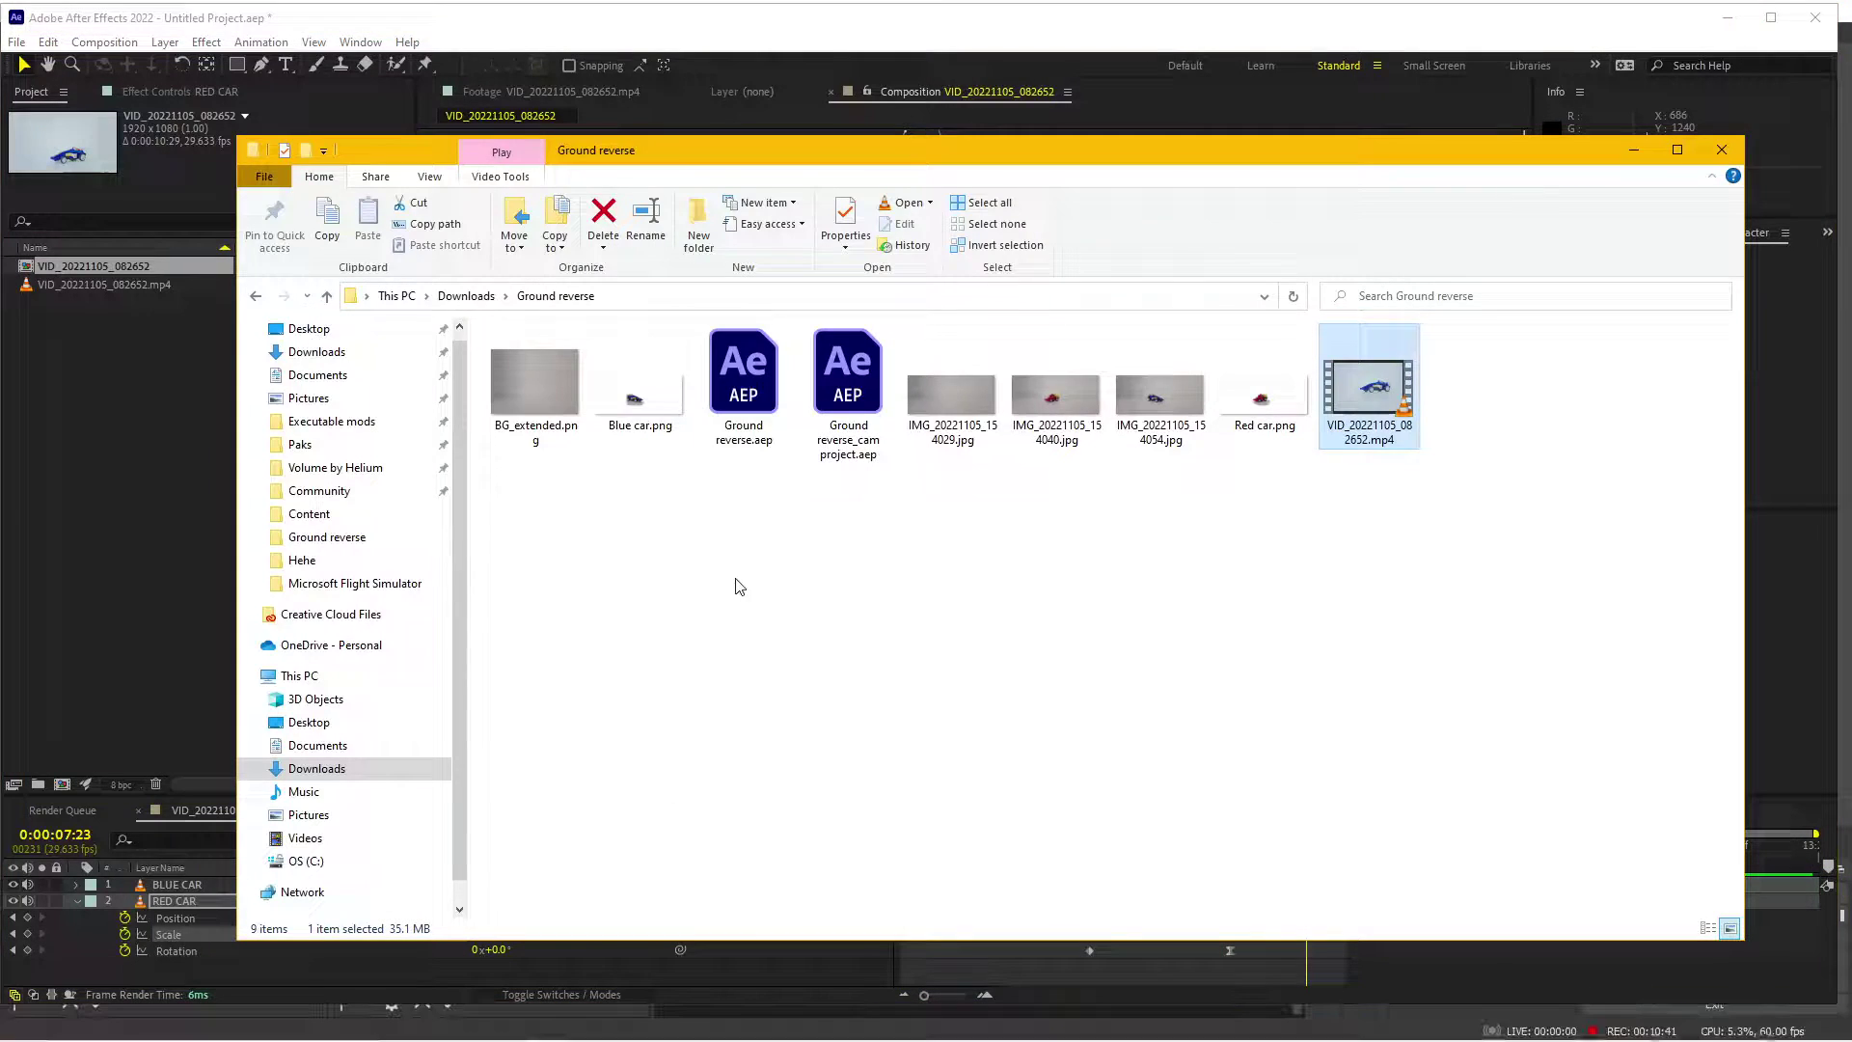
- Try reopening the Ground reverse project from the recent-projects list, which fails as not found
{"action": "left_click", "coordinate": [18, 43]}
{"action": "mouse_move", "coordinate": [125, 130]}
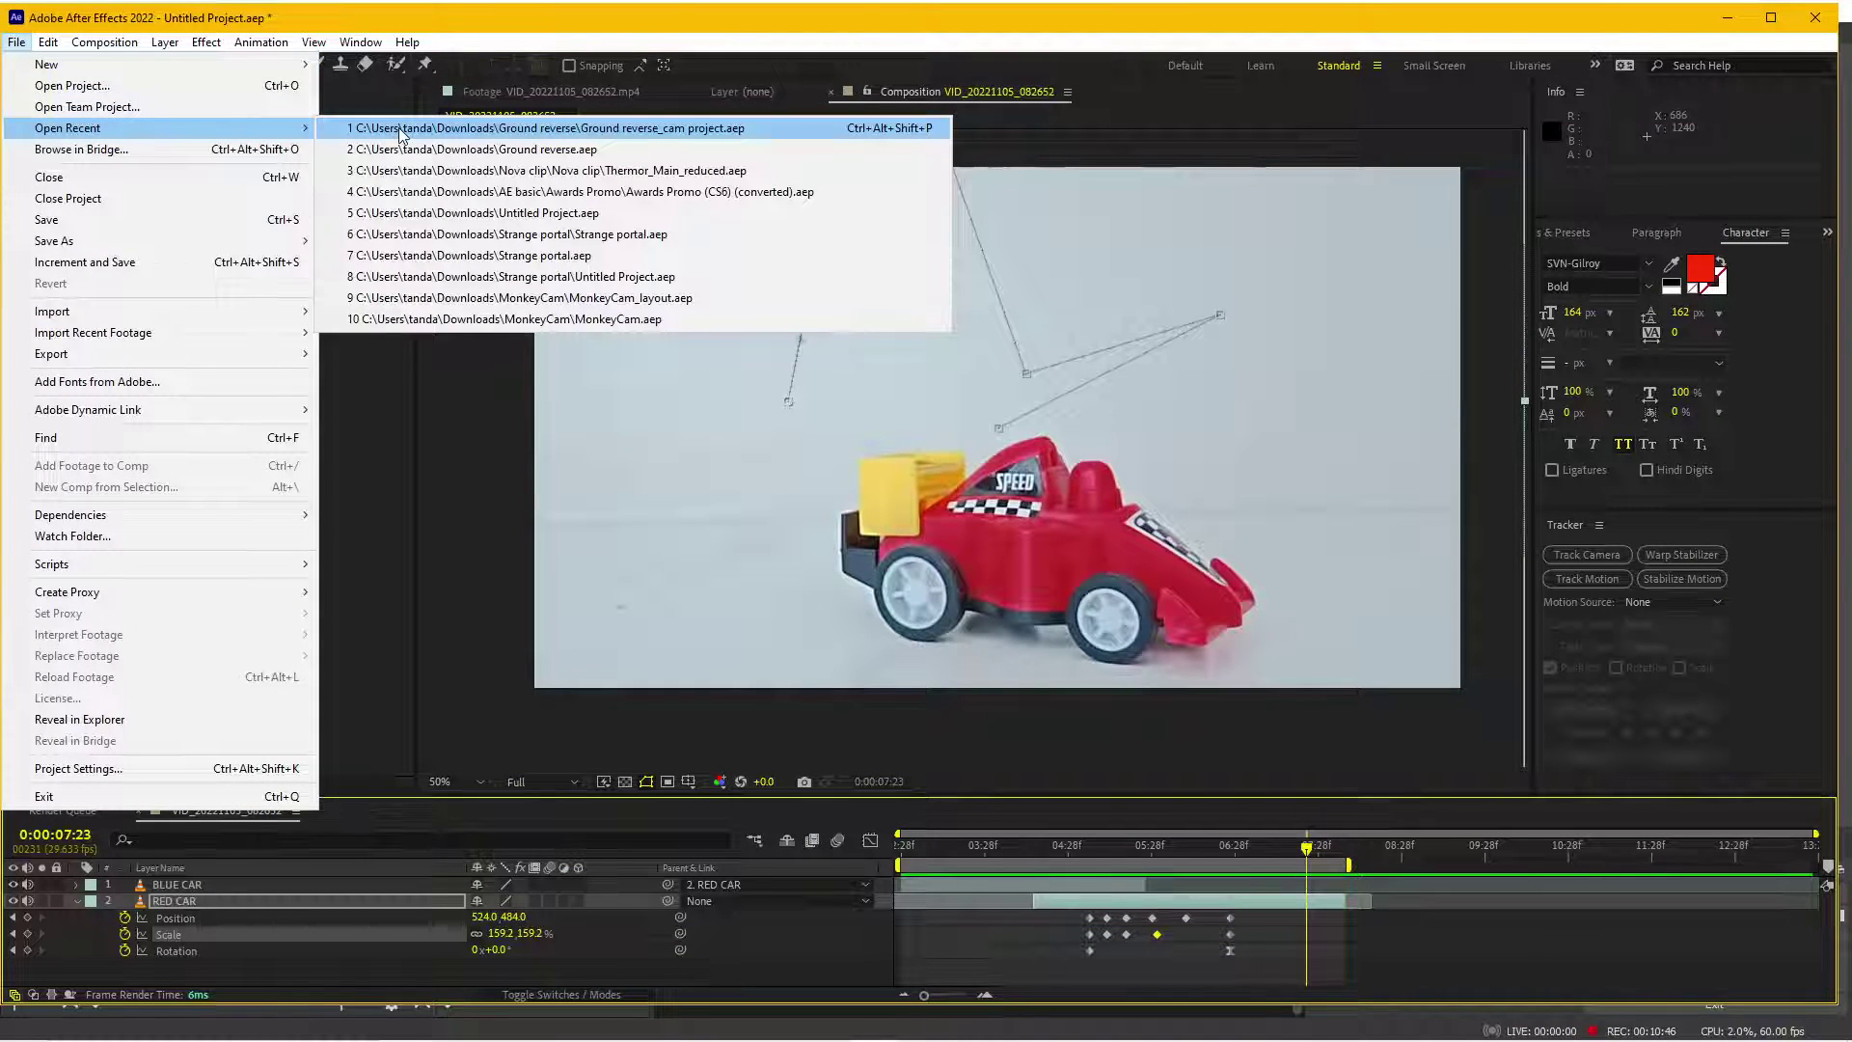
{"action": "left_click", "coordinate": [401, 128]}
{"action": "left_click", "coordinate": [1048, 549]}
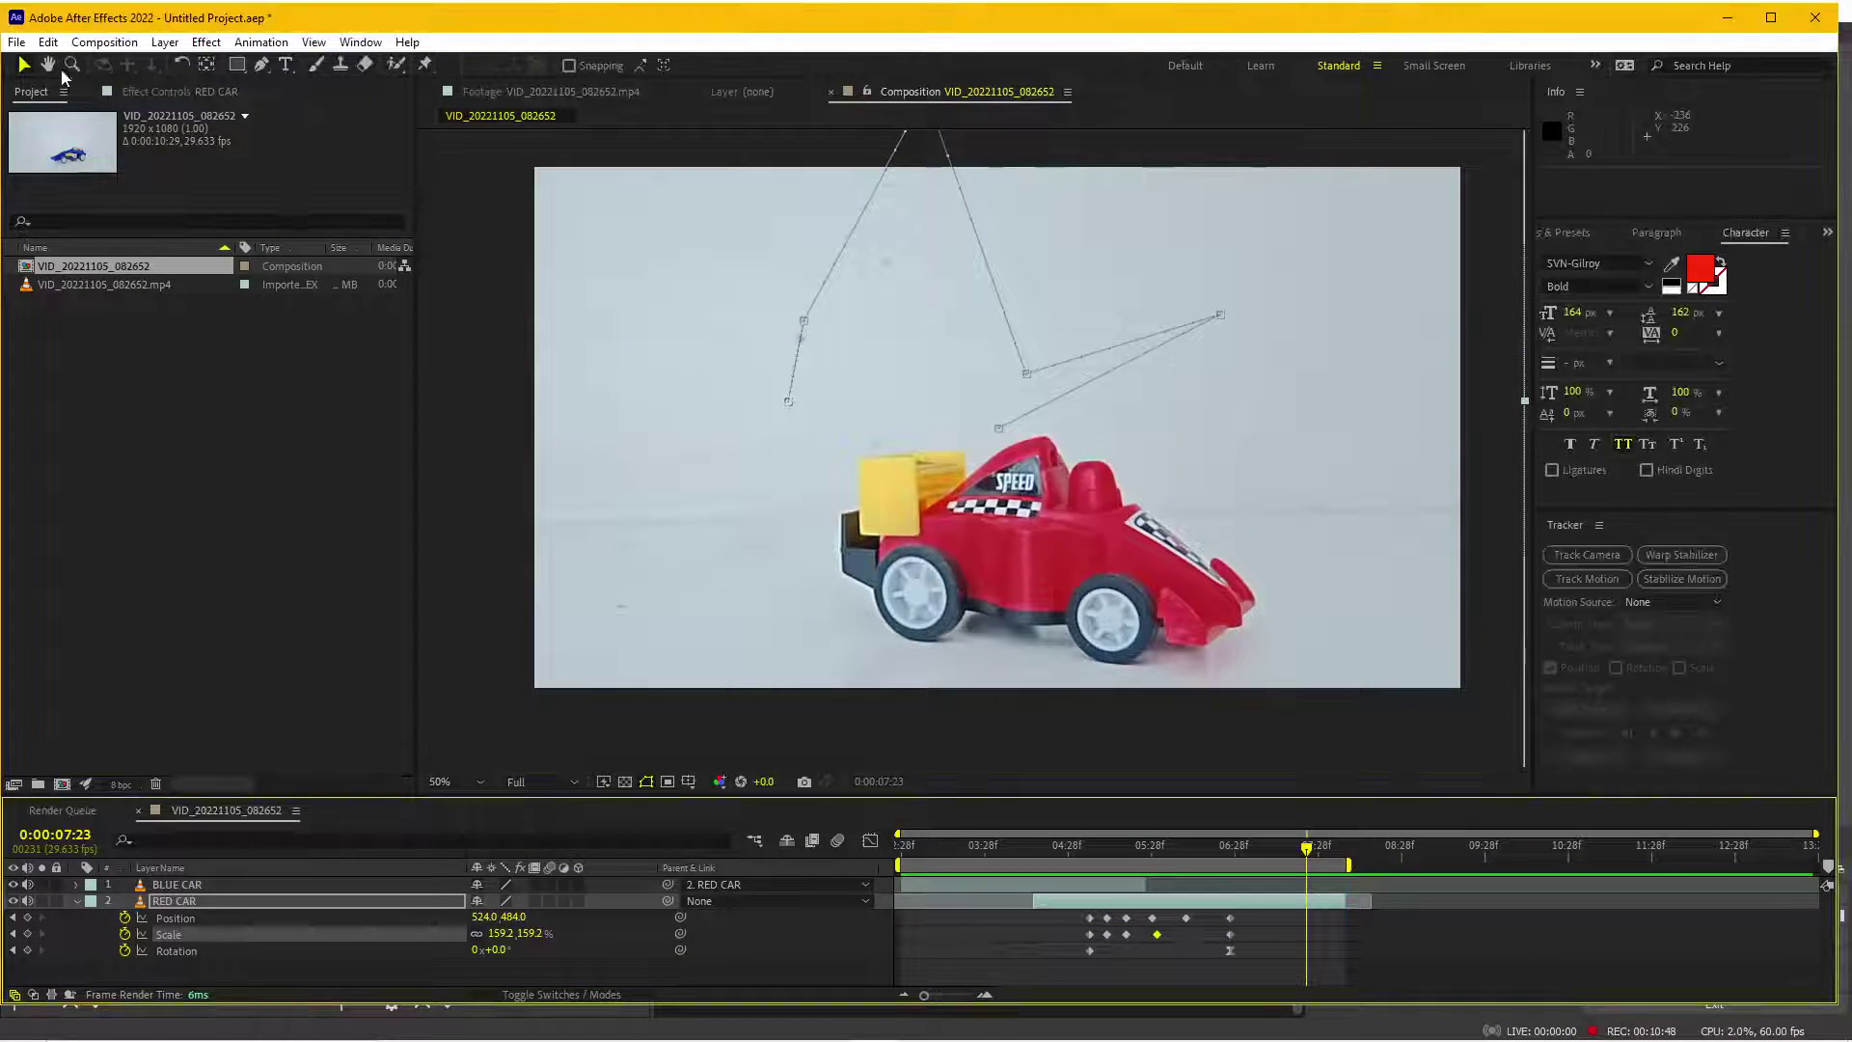
{"action": "left_click", "coordinate": [17, 43]}
{"action": "mouse_move", "coordinate": [74, 130]}
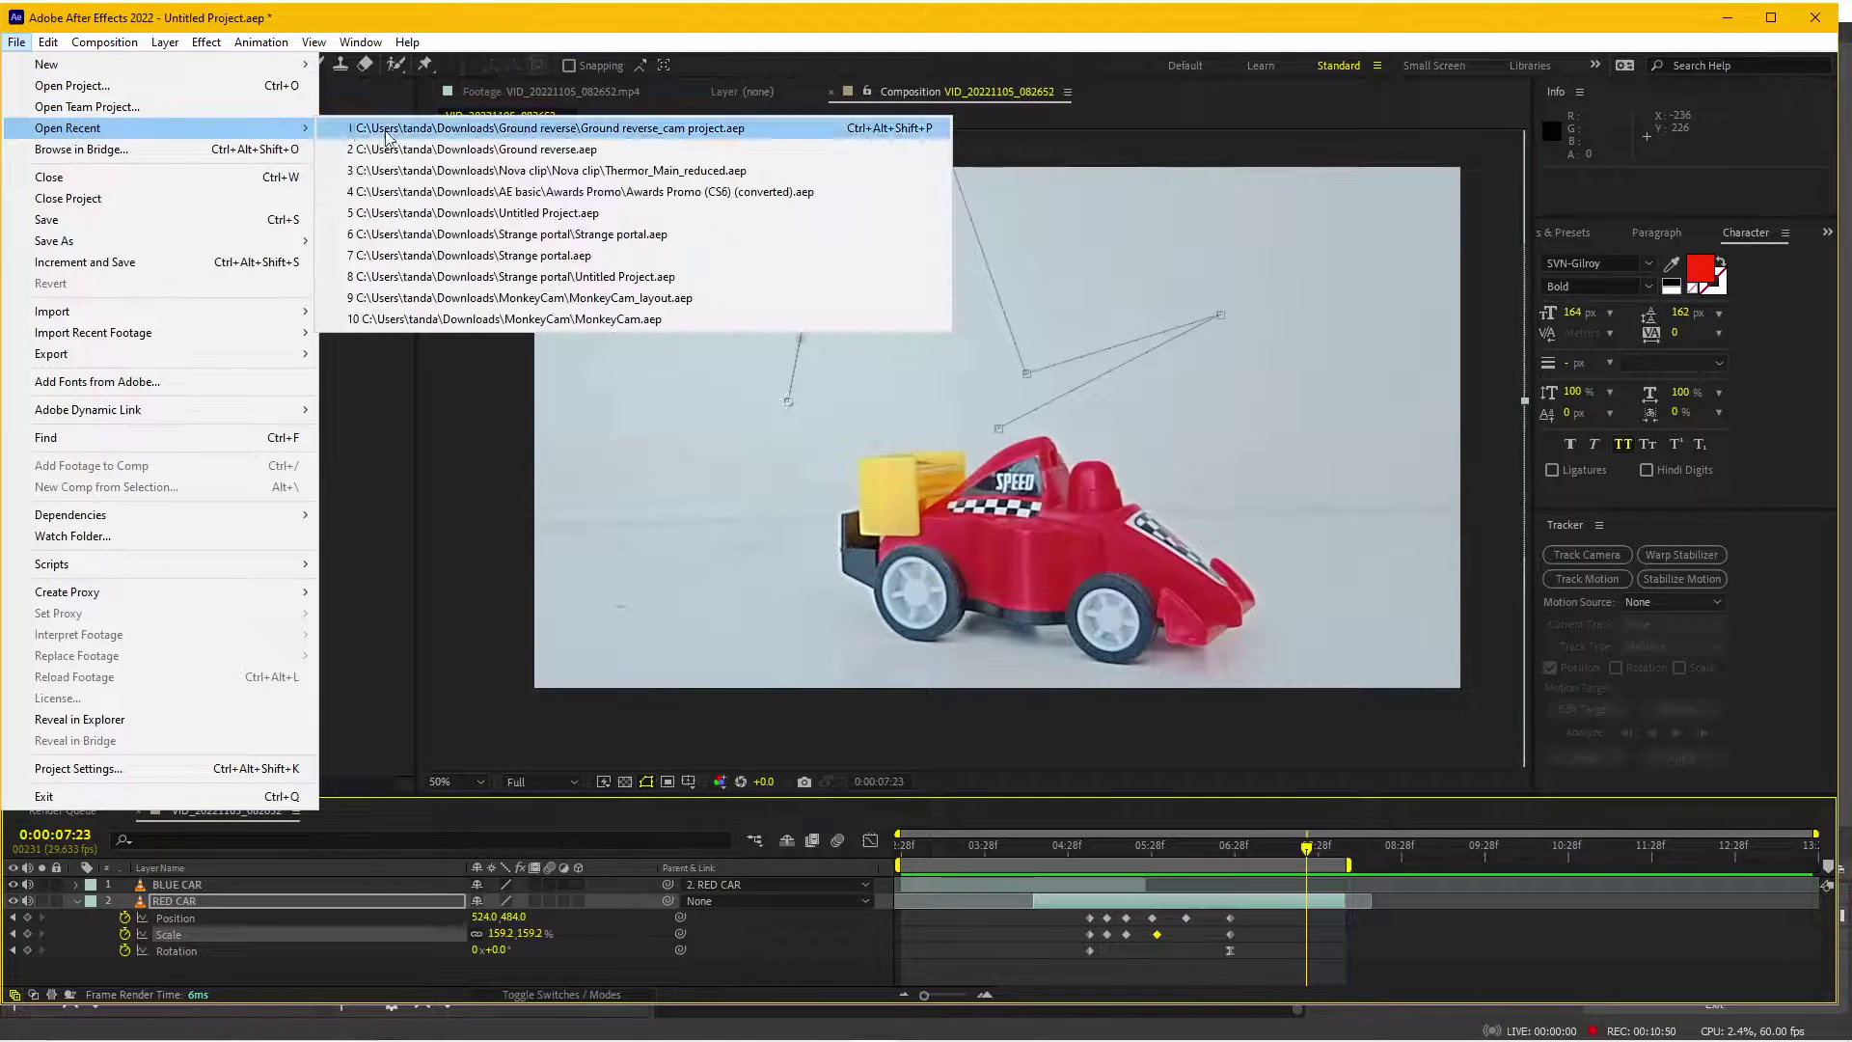
{"action": "left_click", "coordinate": [401, 128]}
{"action": "left_click", "coordinate": [1042, 543]}
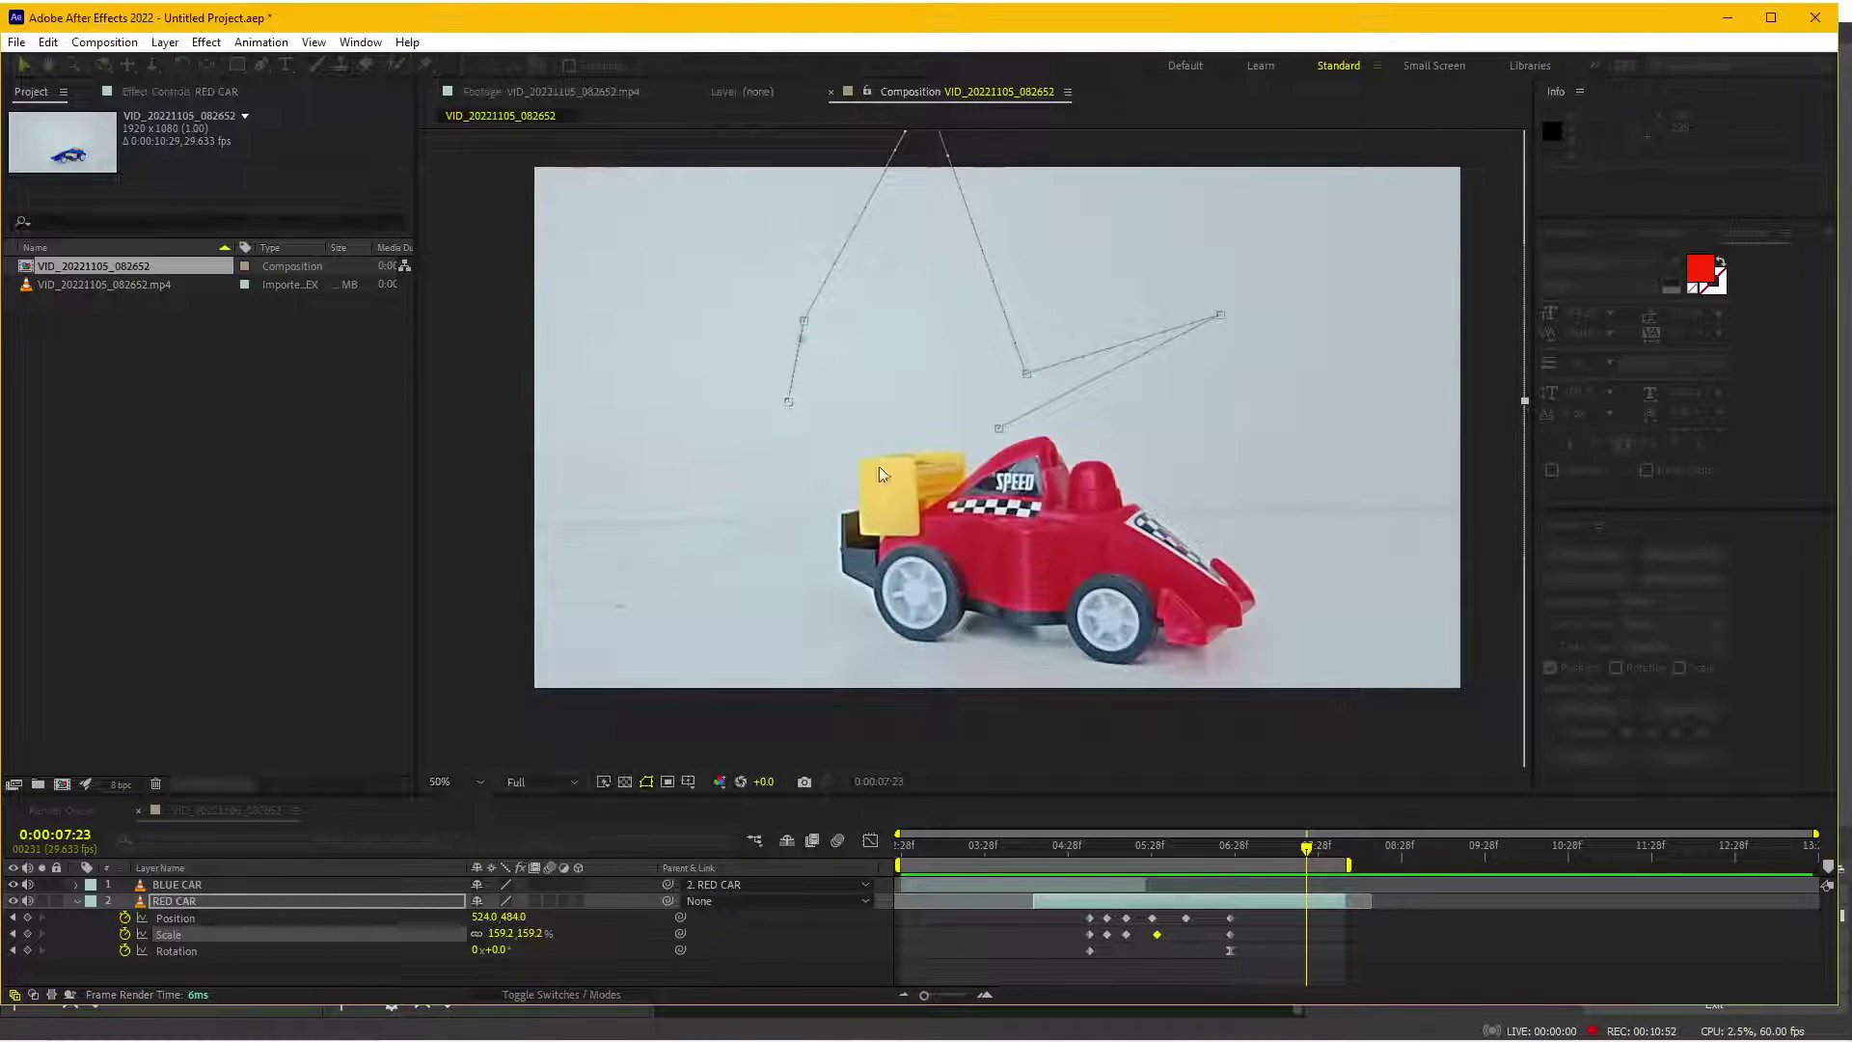
- Open Ground reverse.aep from disk, discarding the untitled project's changes
{"action": "left_click", "coordinate": [17, 42]}
{"action": "left_click", "coordinate": [152, 119]}
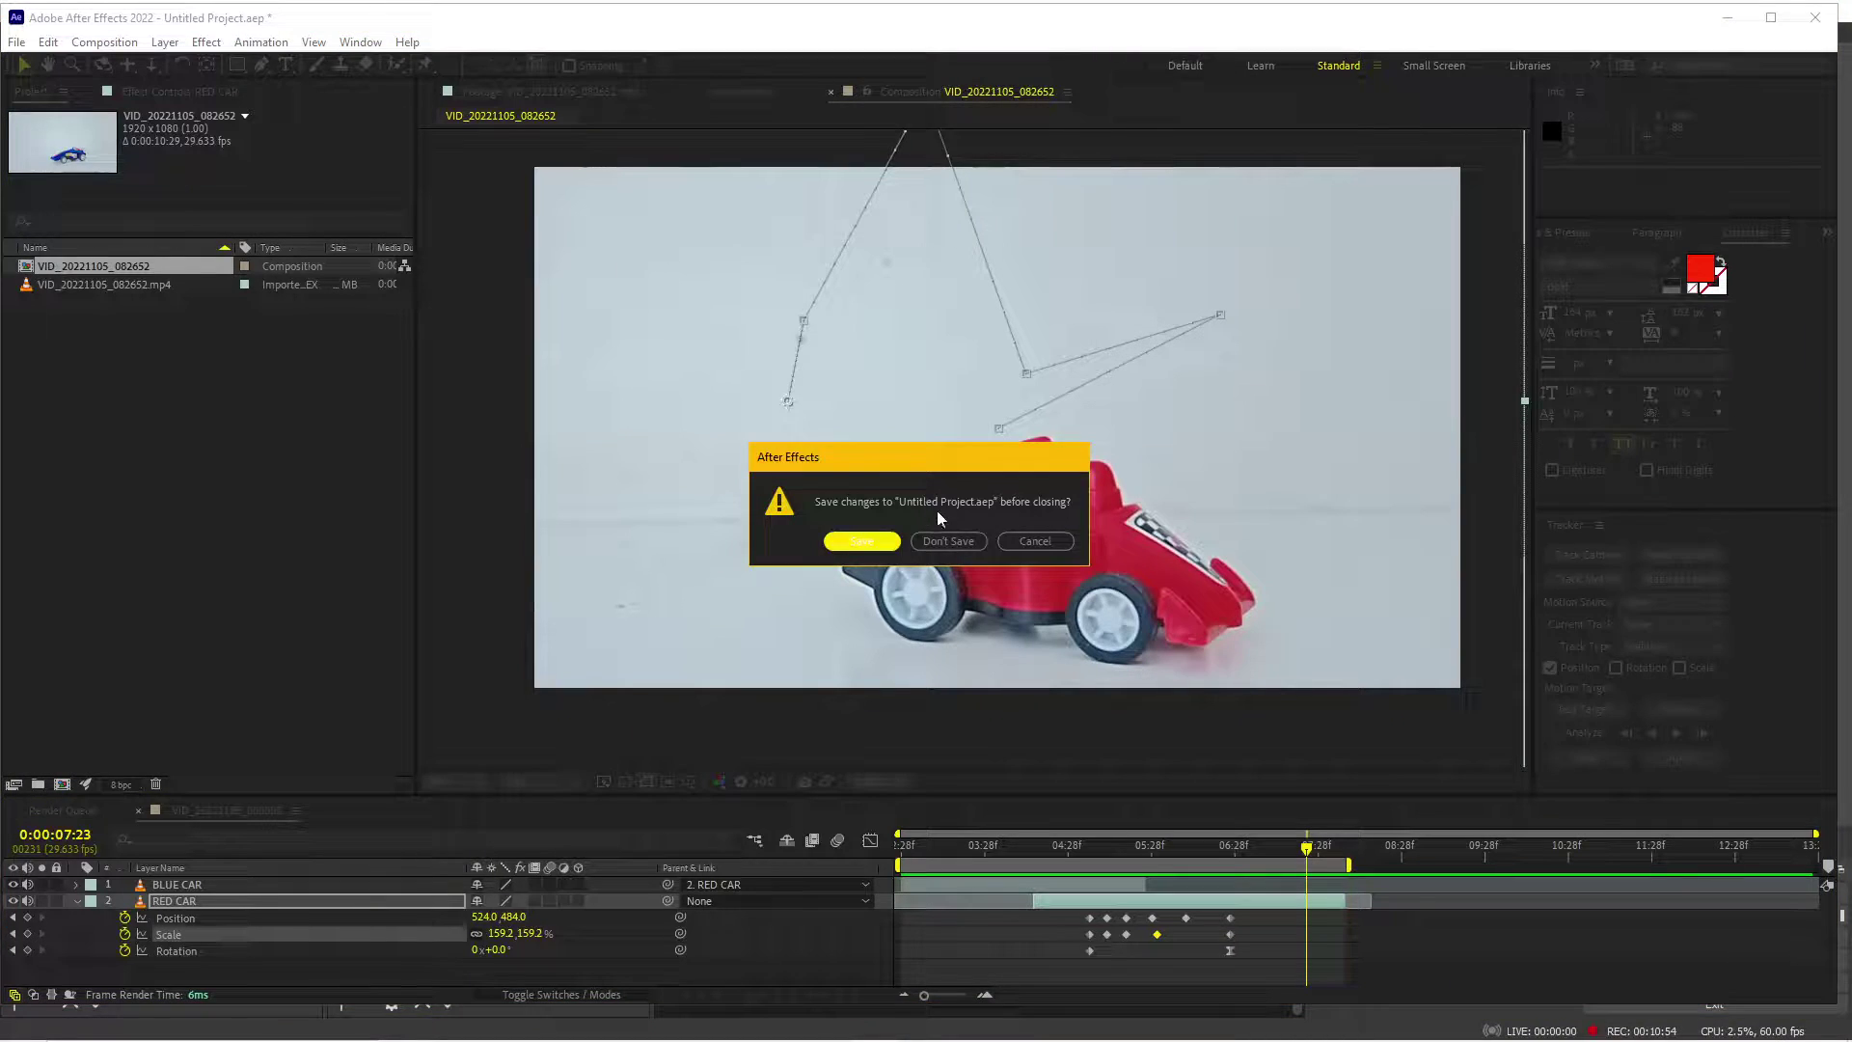
{"action": "left_click", "coordinate": [947, 538]}
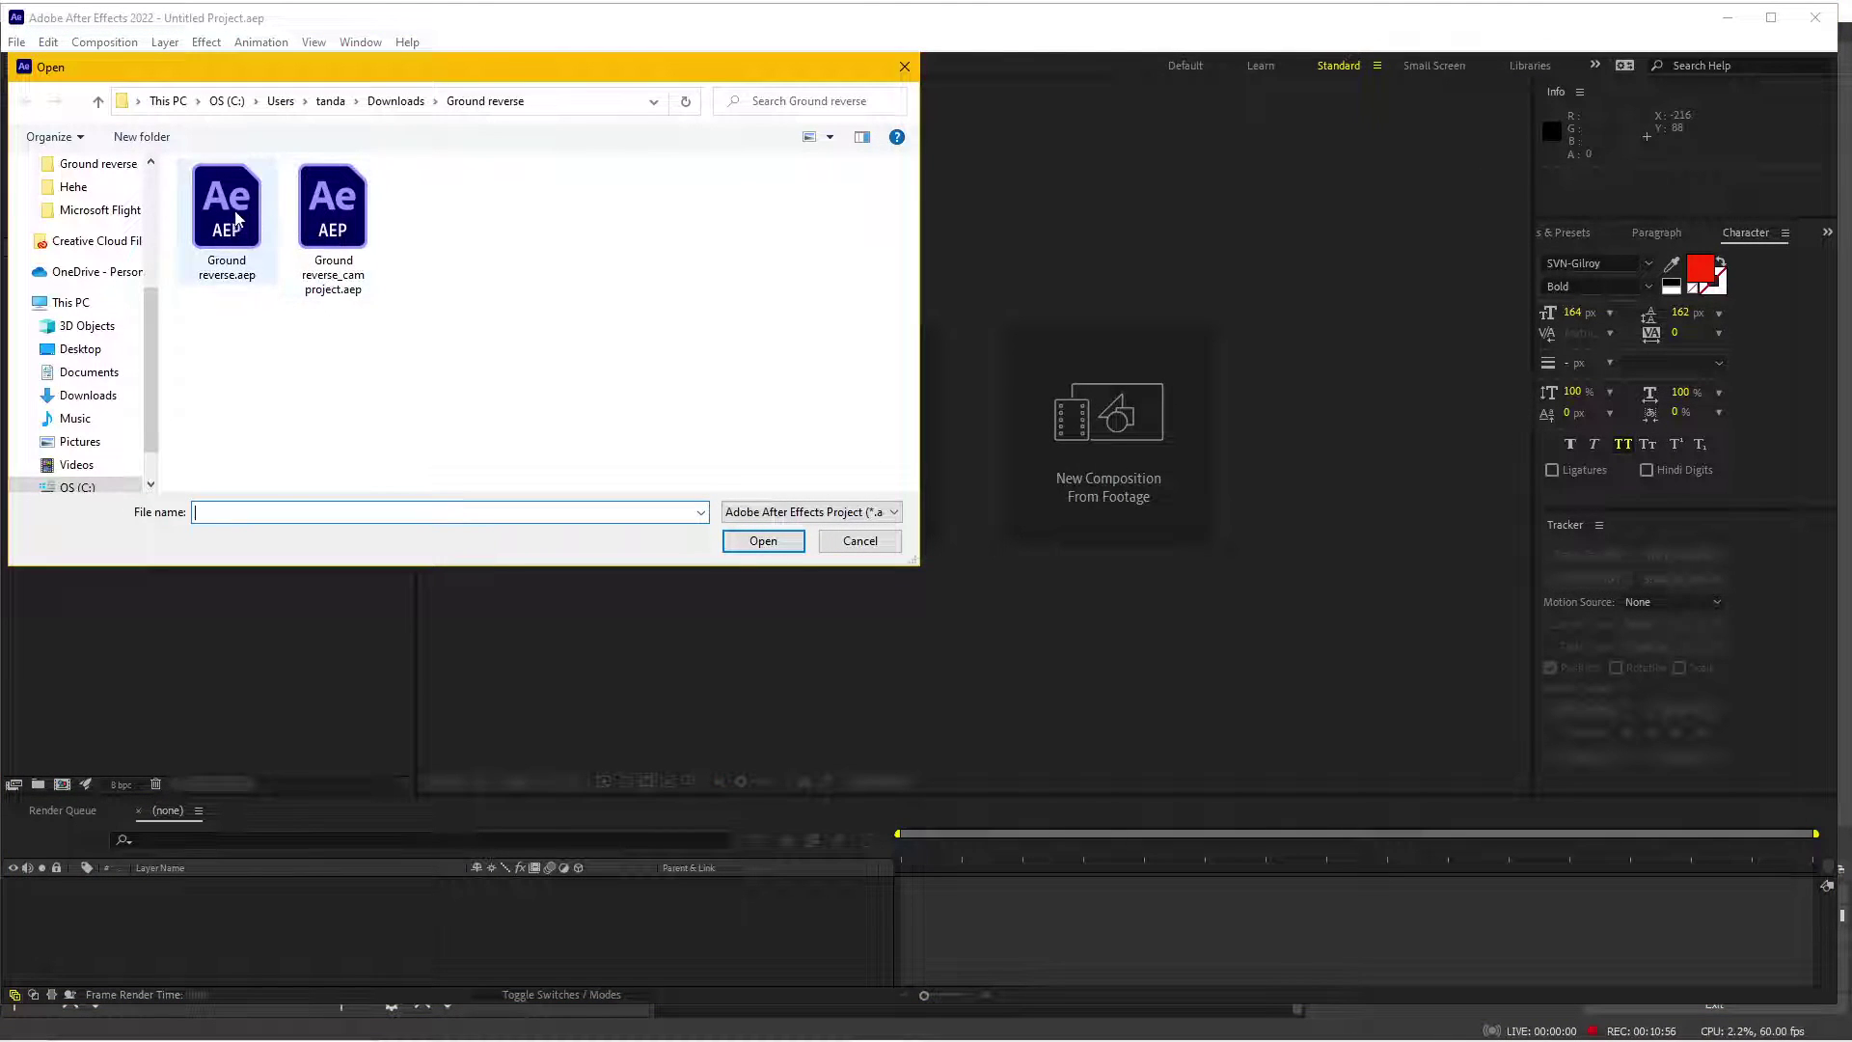
{"action": "double_click", "coordinate": [226, 208]}
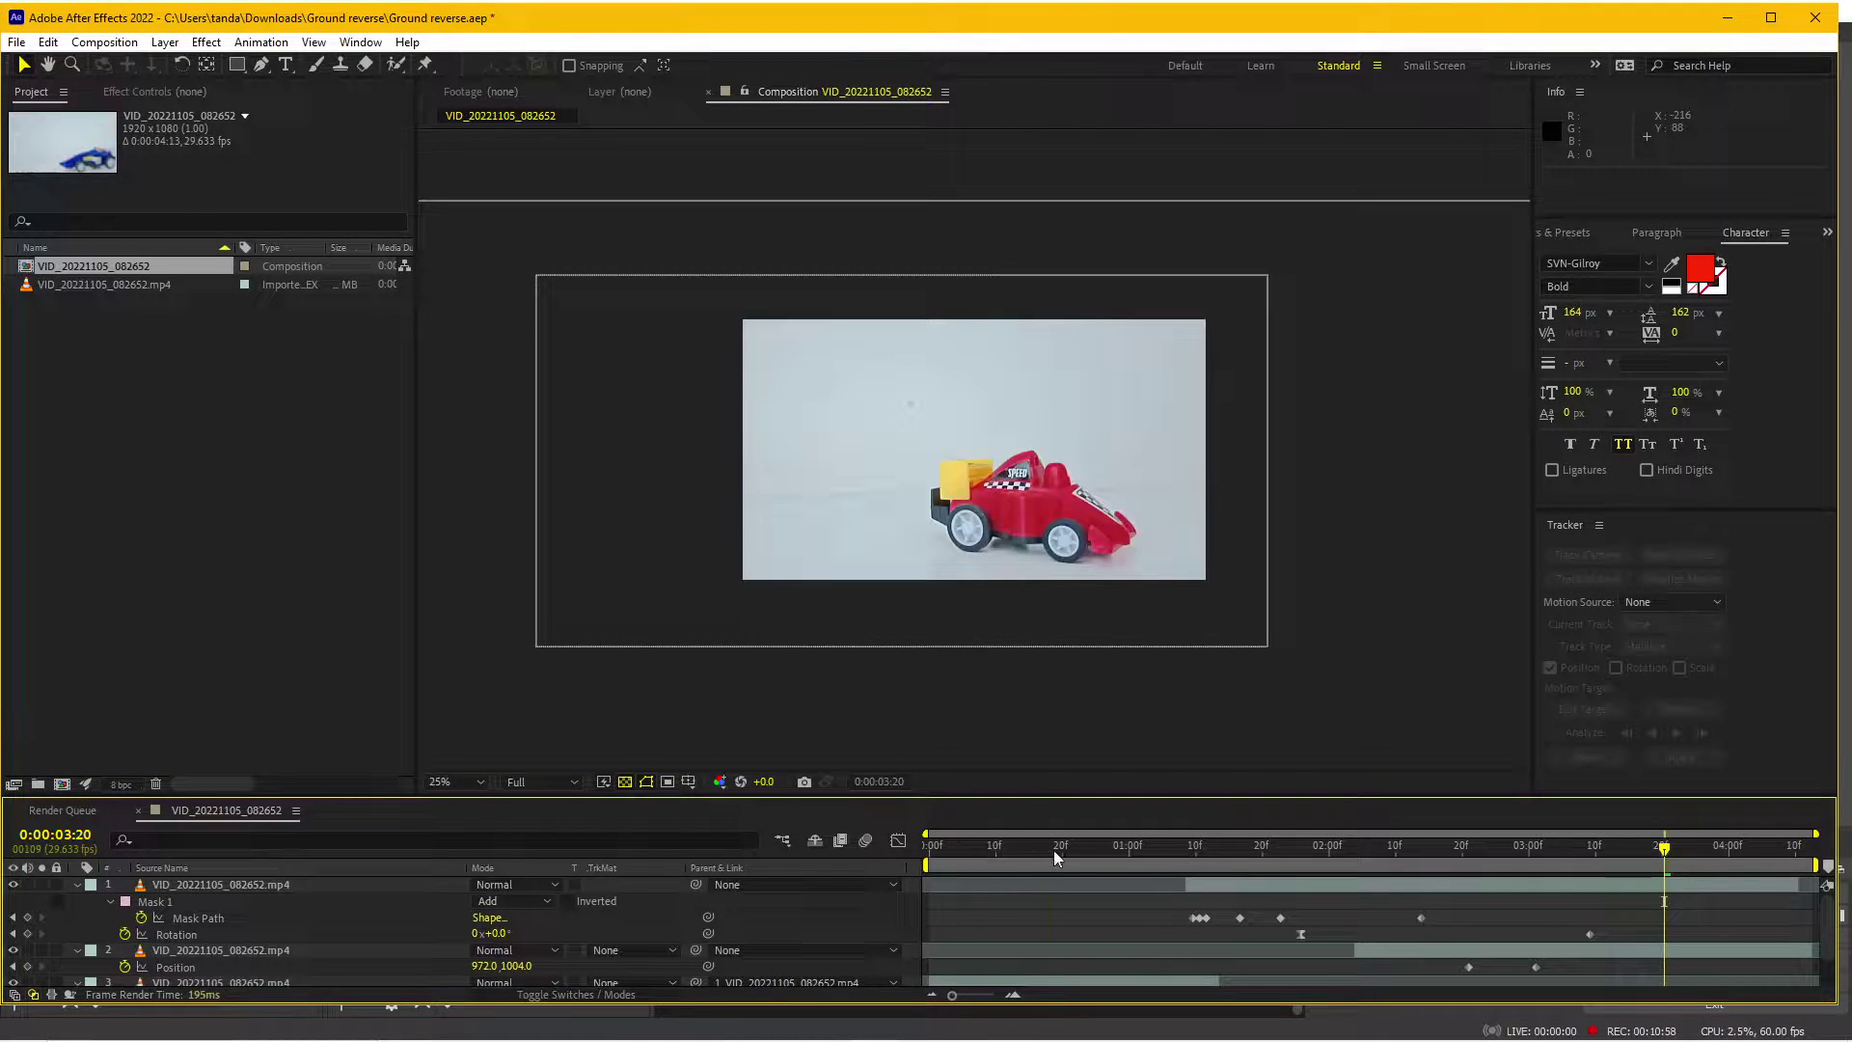
{"action": "key", "text": "space"}
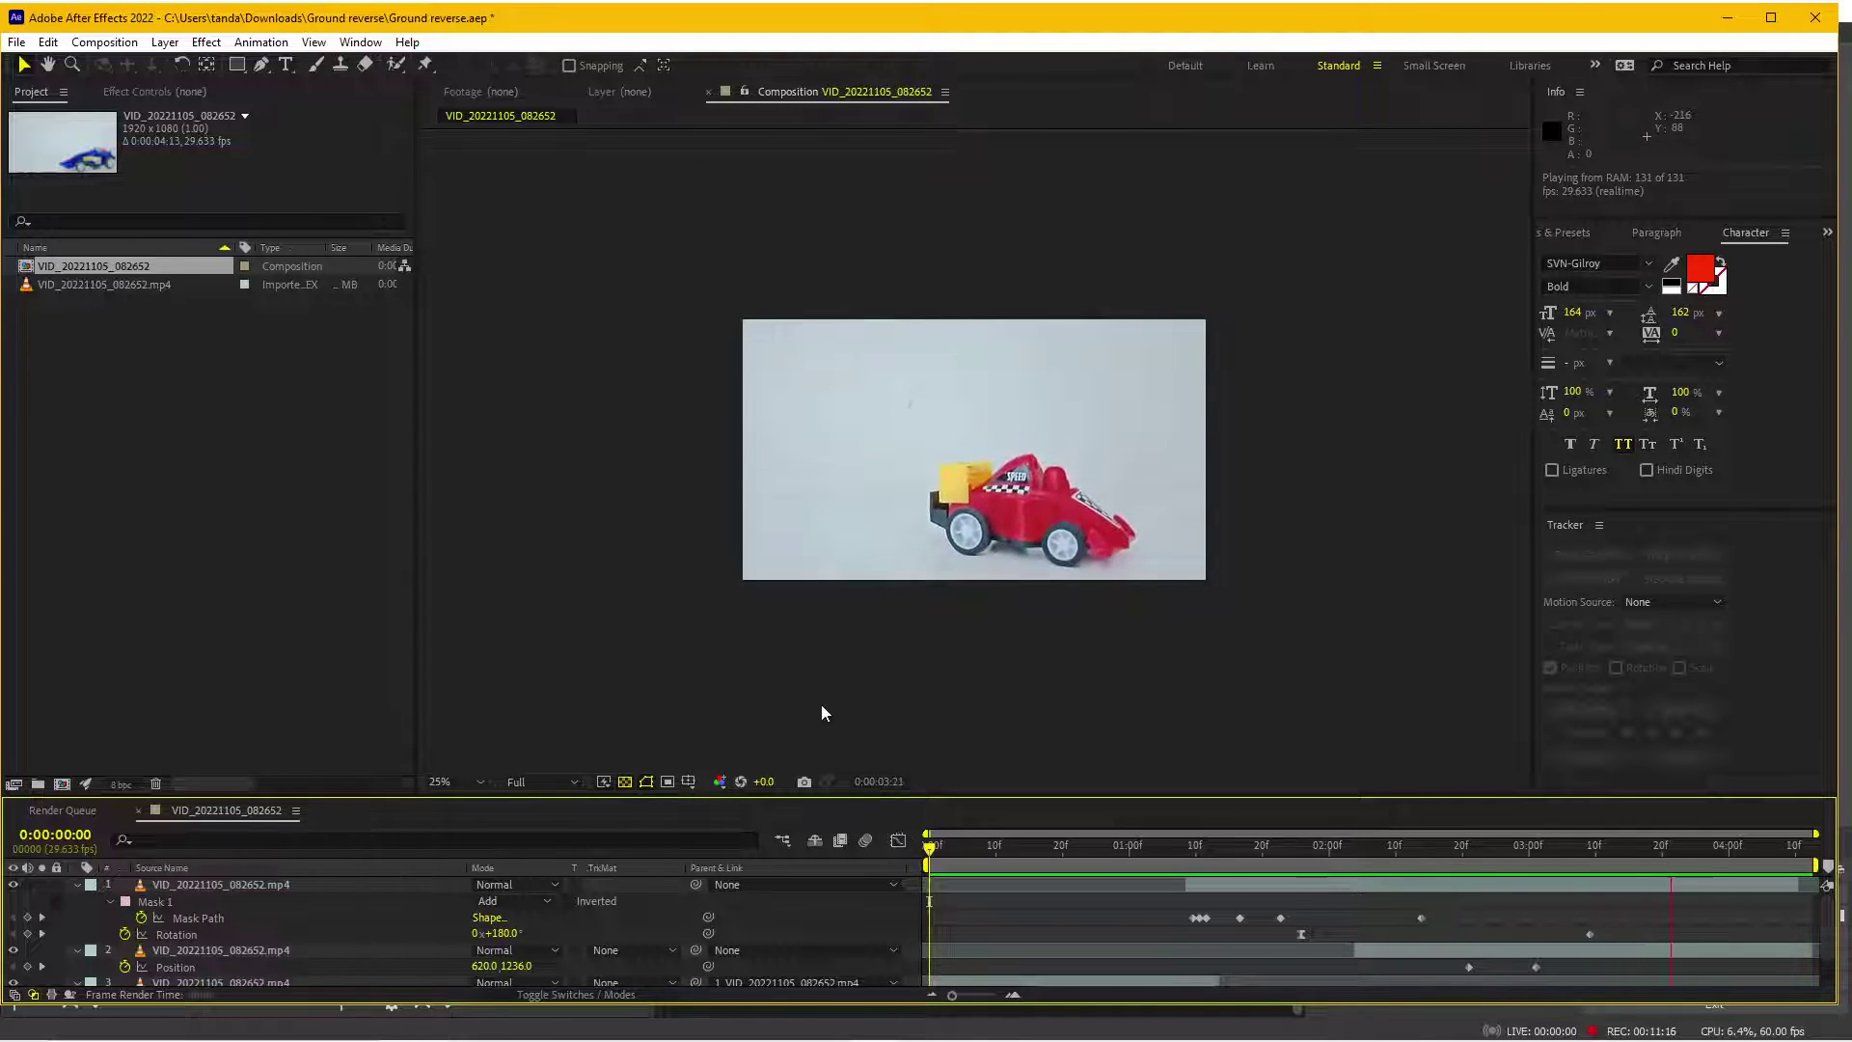
{"action": "key", "text": "period"}
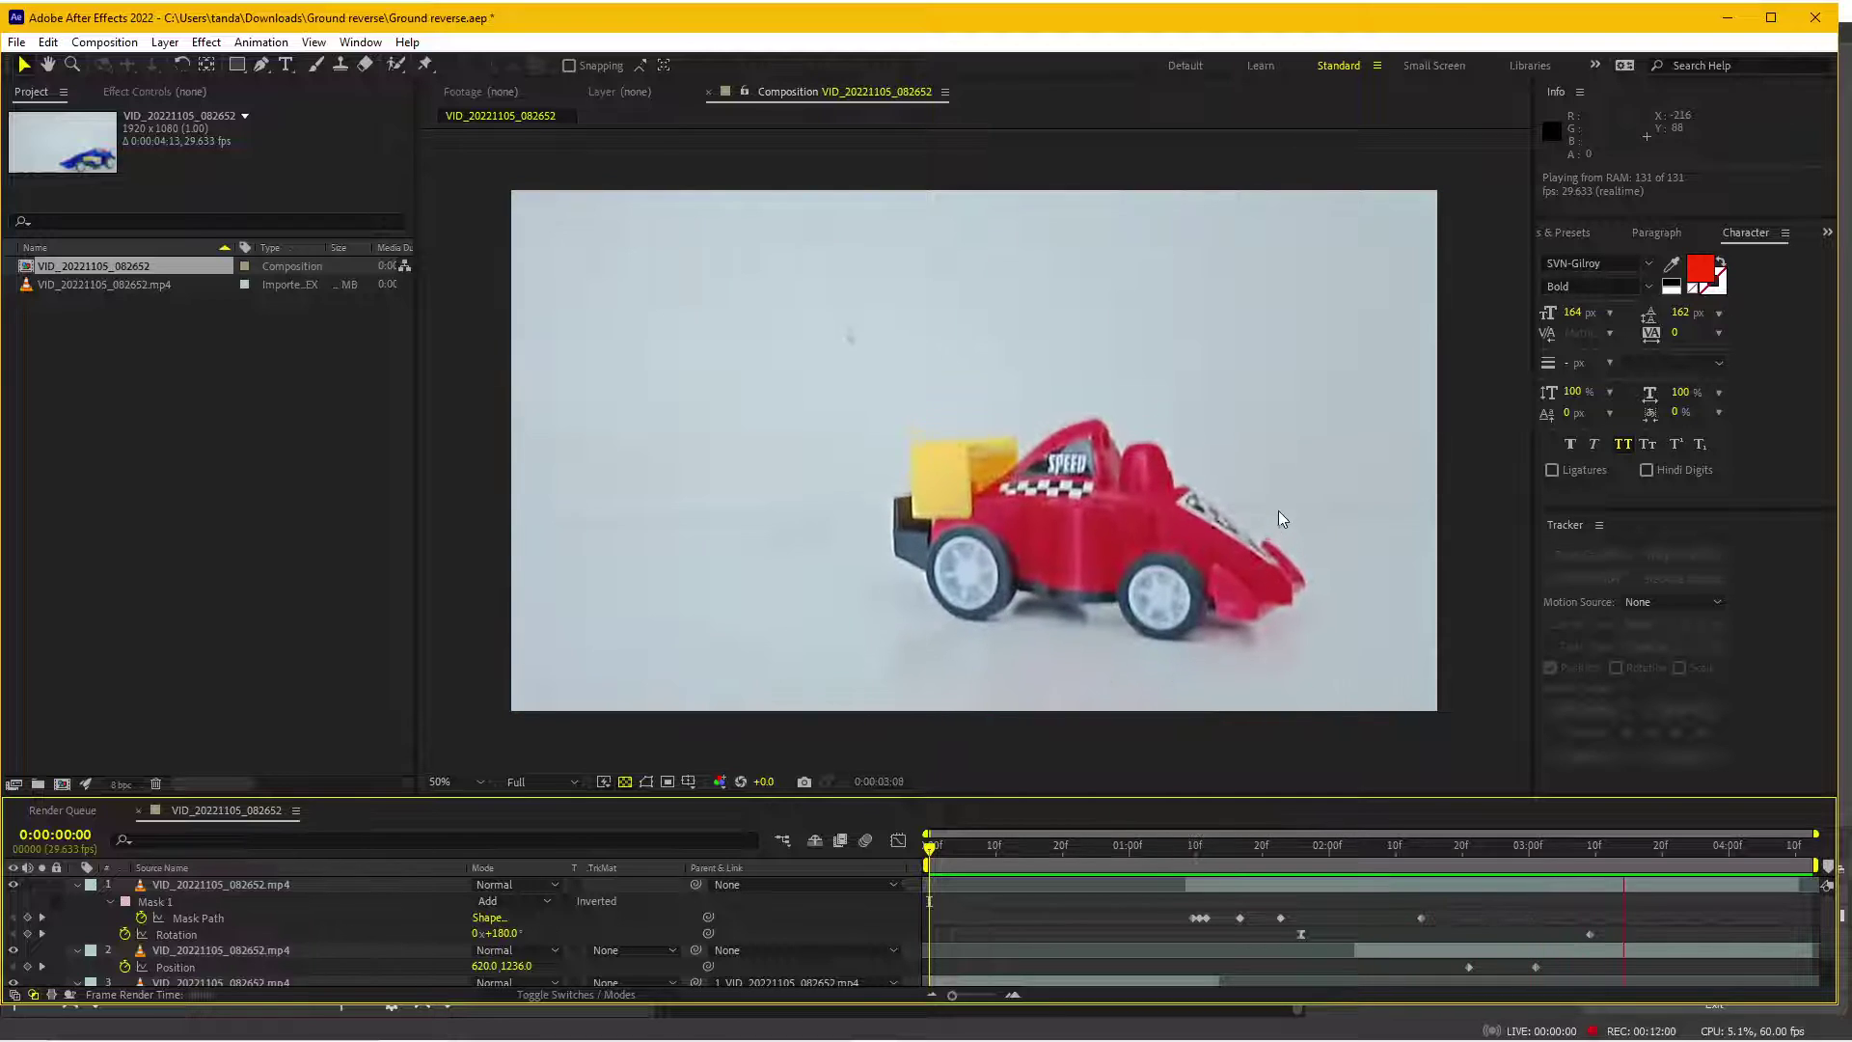
{"action": "key", "text": "space"}
- Start a new empty project without saving changes to Ground reverse
{"action": "left_click", "coordinate": [16, 42]}
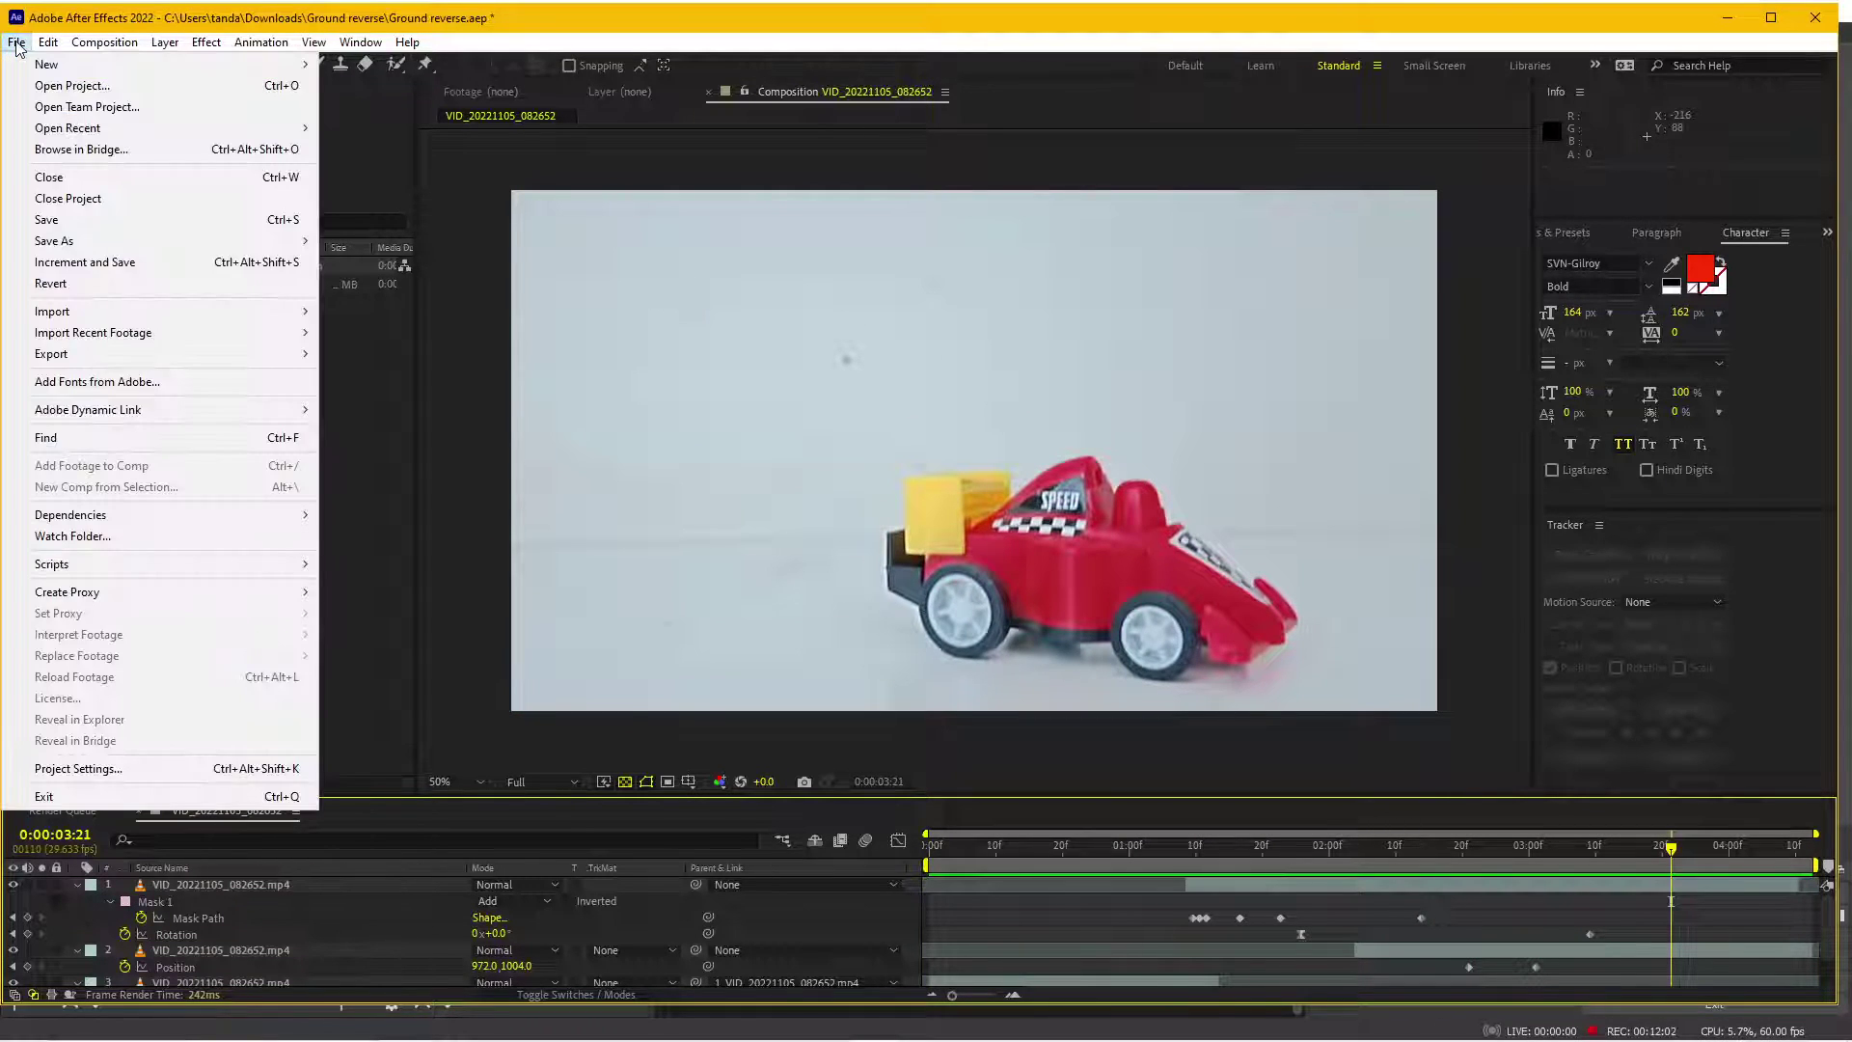
{"action": "mouse_move", "coordinate": [92, 65]}
{"action": "left_click", "coordinate": [376, 65]}
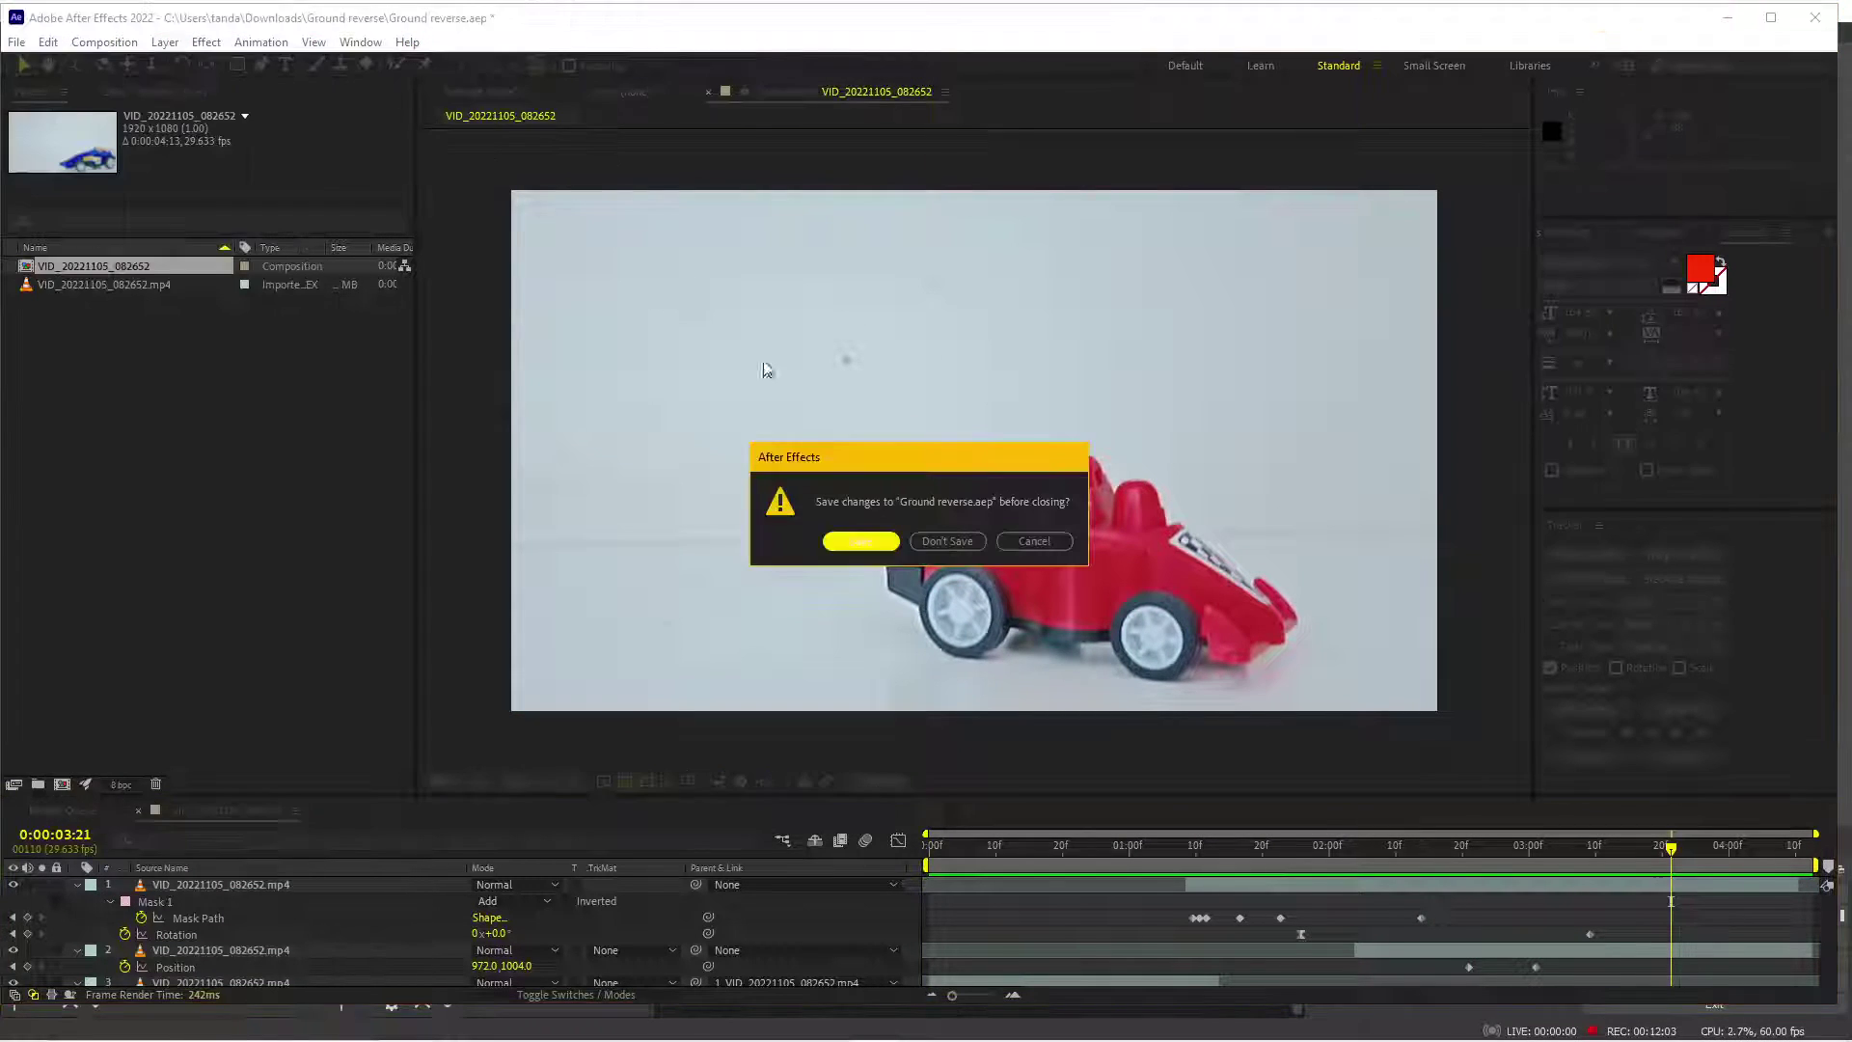
{"action": "left_click", "coordinate": [964, 540]}
- Cancel the footage import and bring the Ground reverse folder window forward
{"action": "double_click", "coordinate": [207, 442]}
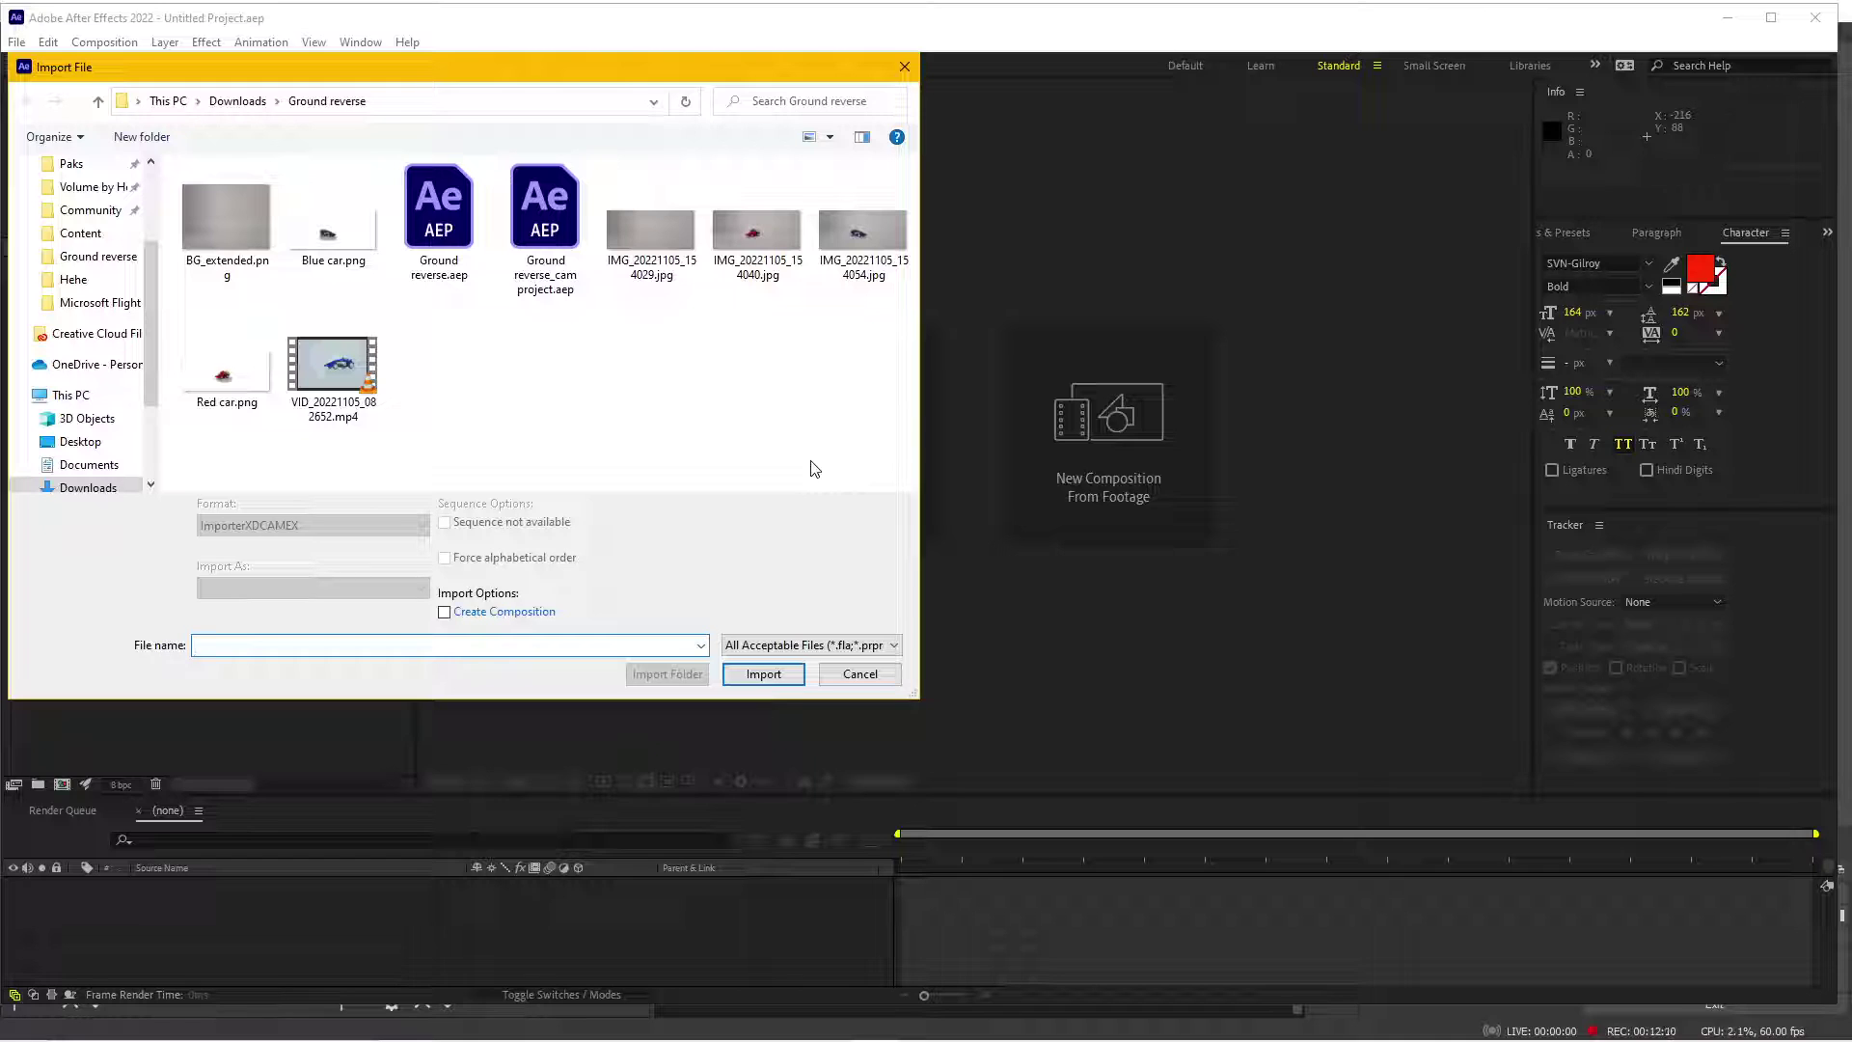
{"action": "left_click", "coordinate": [858, 673]}
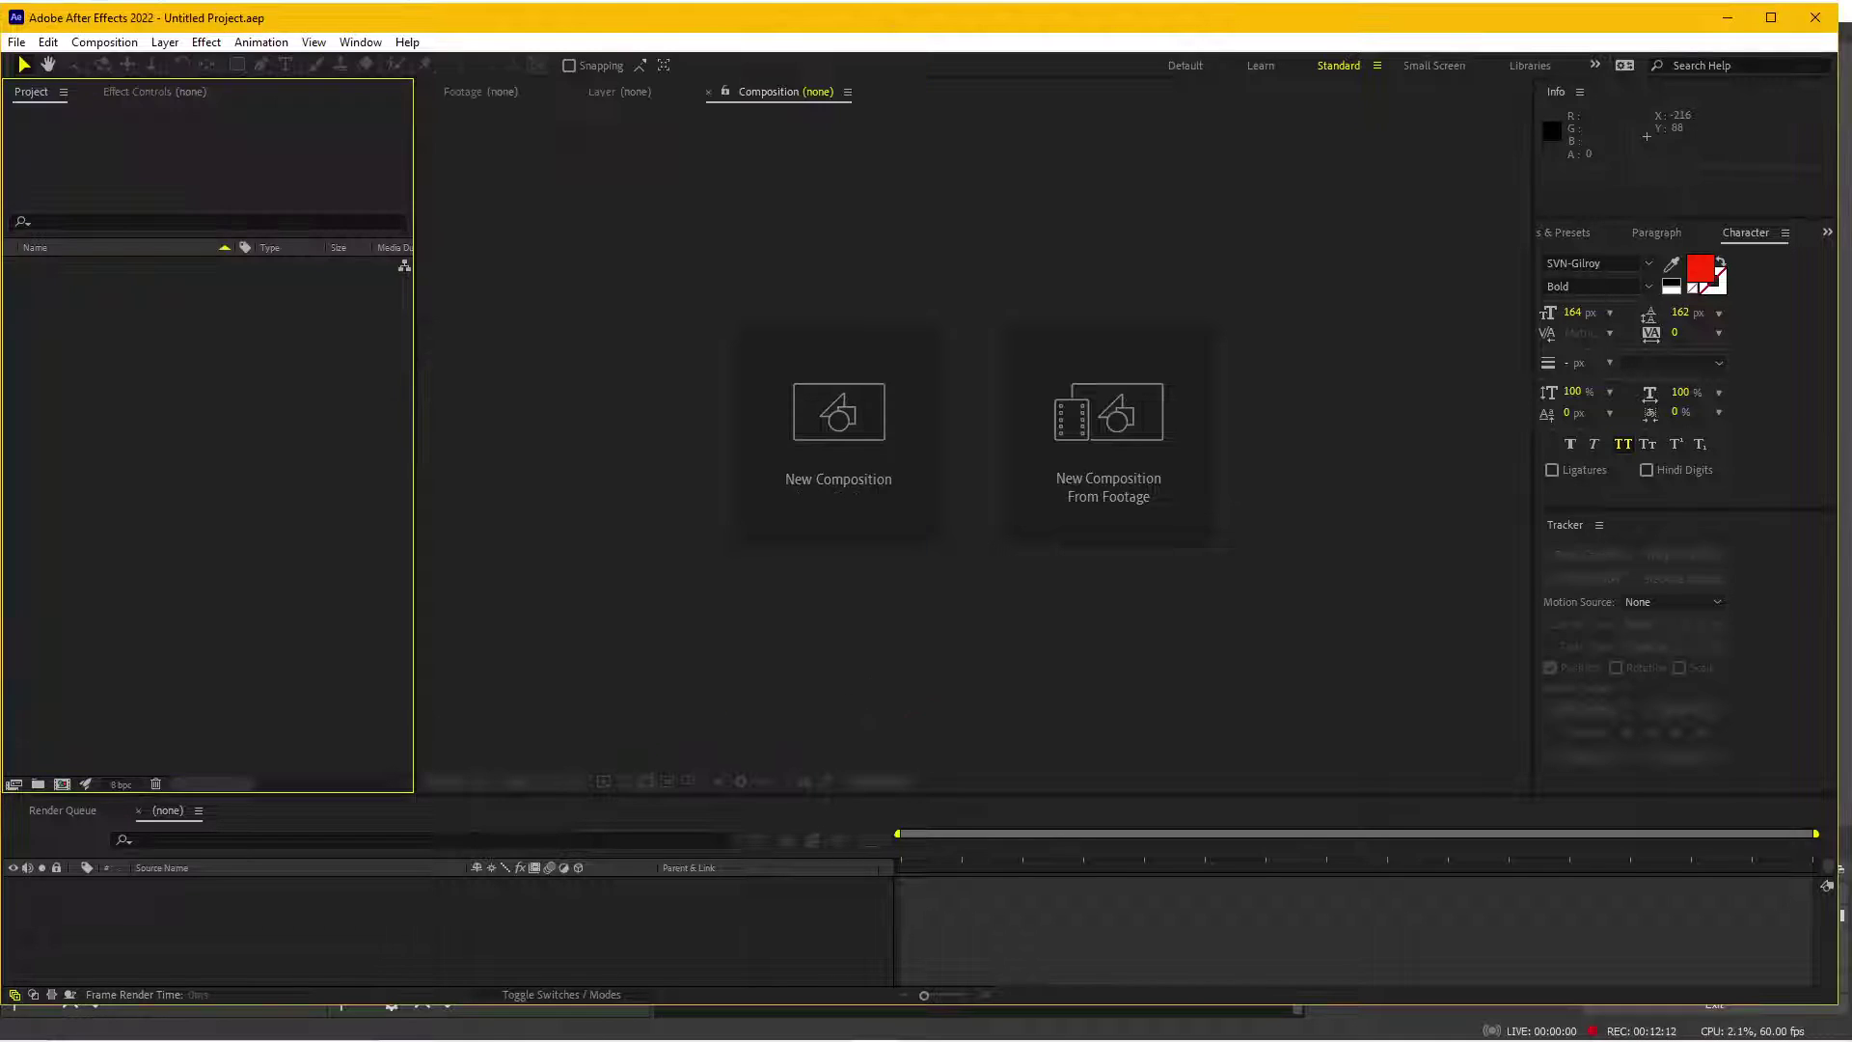
{"action": "left_click", "coordinate": [542, 1025]}
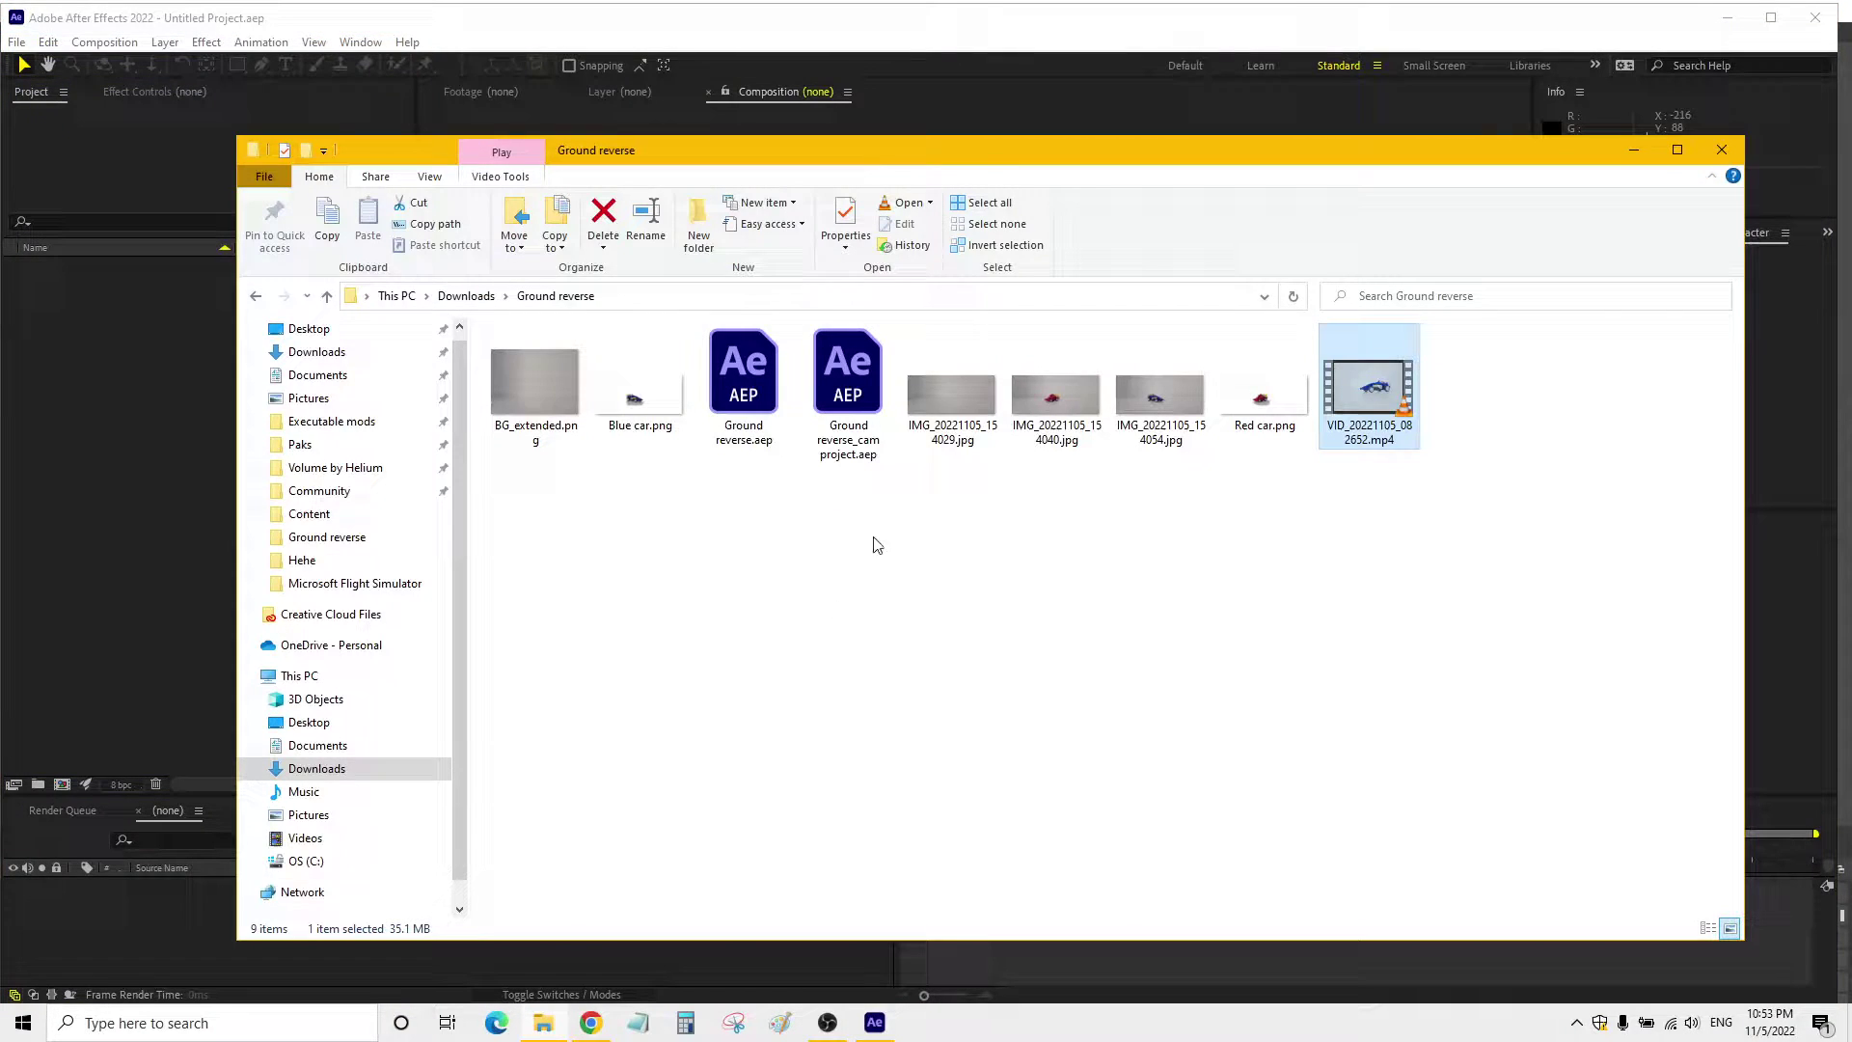
- View the empty backdrop IMG_20221105 photo in Pdplayer, zooming and panning to inspect it
{"action": "double_click", "coordinate": [942, 404]}
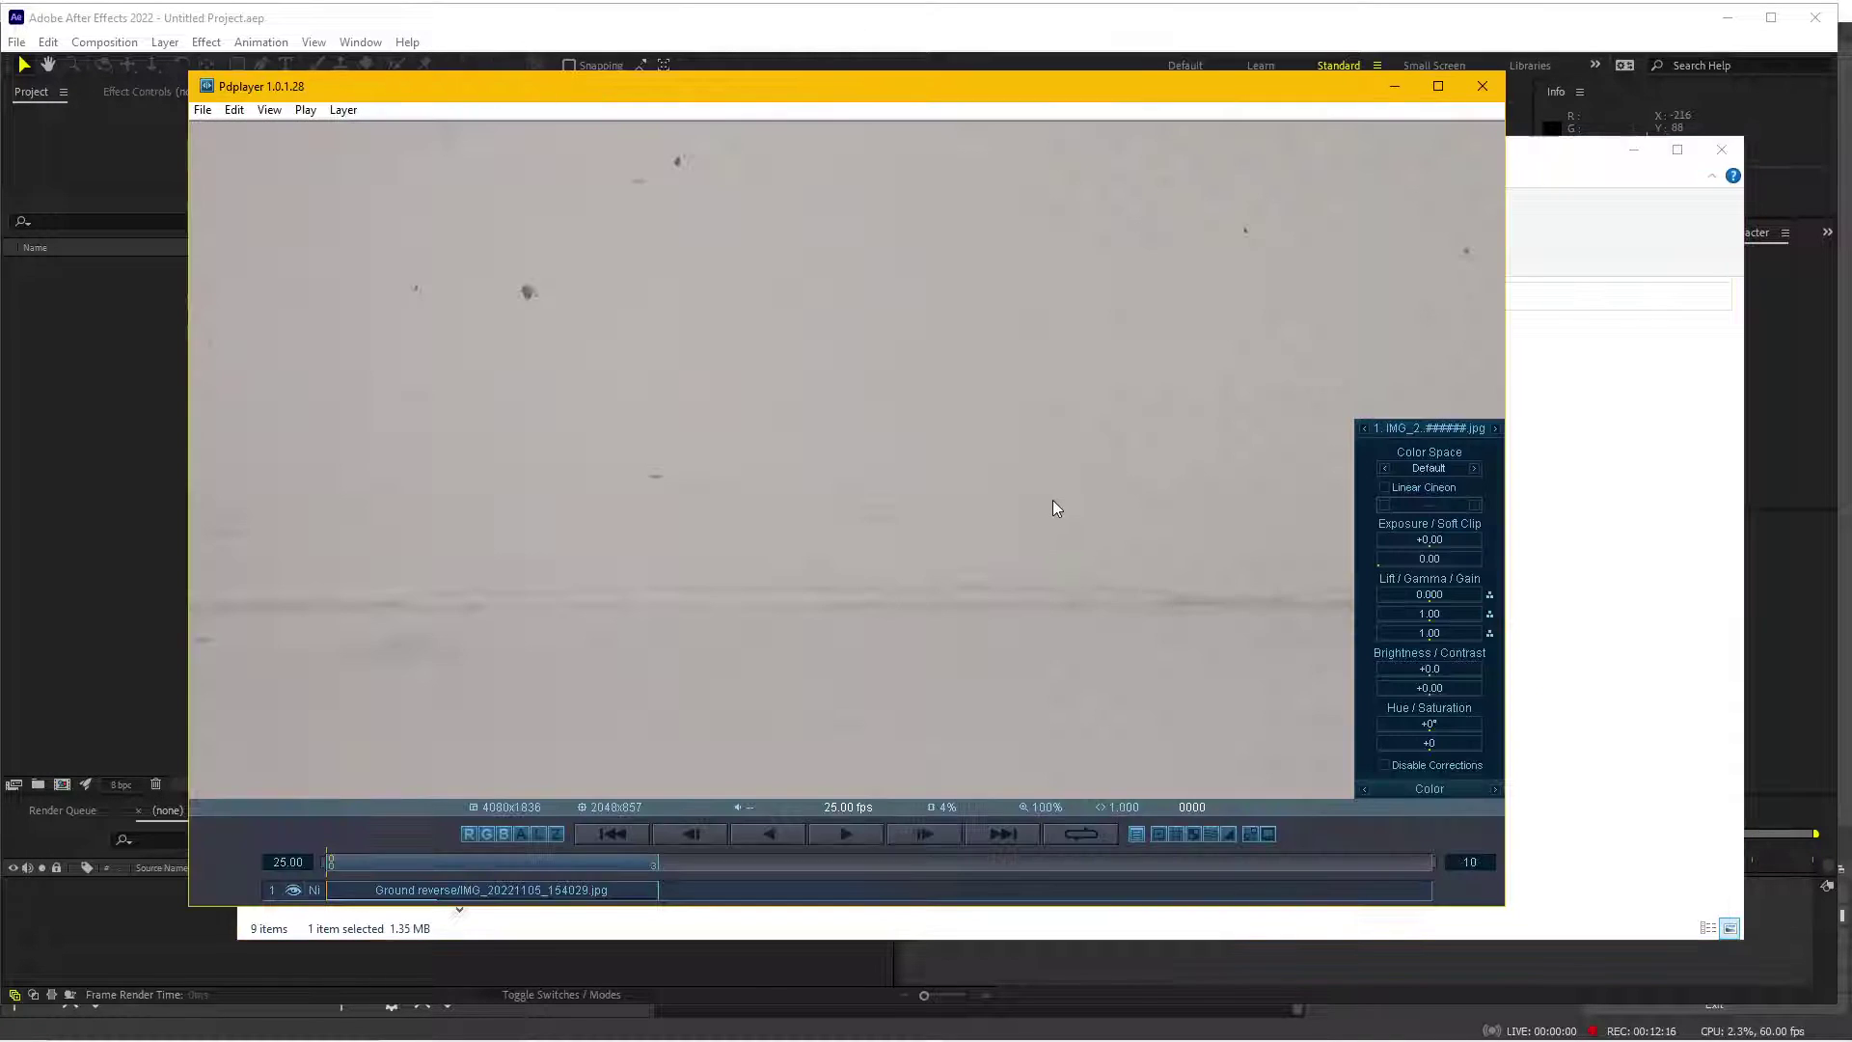
{"action": "scroll", "coordinate": [1051, 504], "scroll_direction": "down", "scroll_amount": 3}
{"action": "scroll", "coordinate": [1051, 503], "scroll_direction": "up", "scroll_amount": 1}
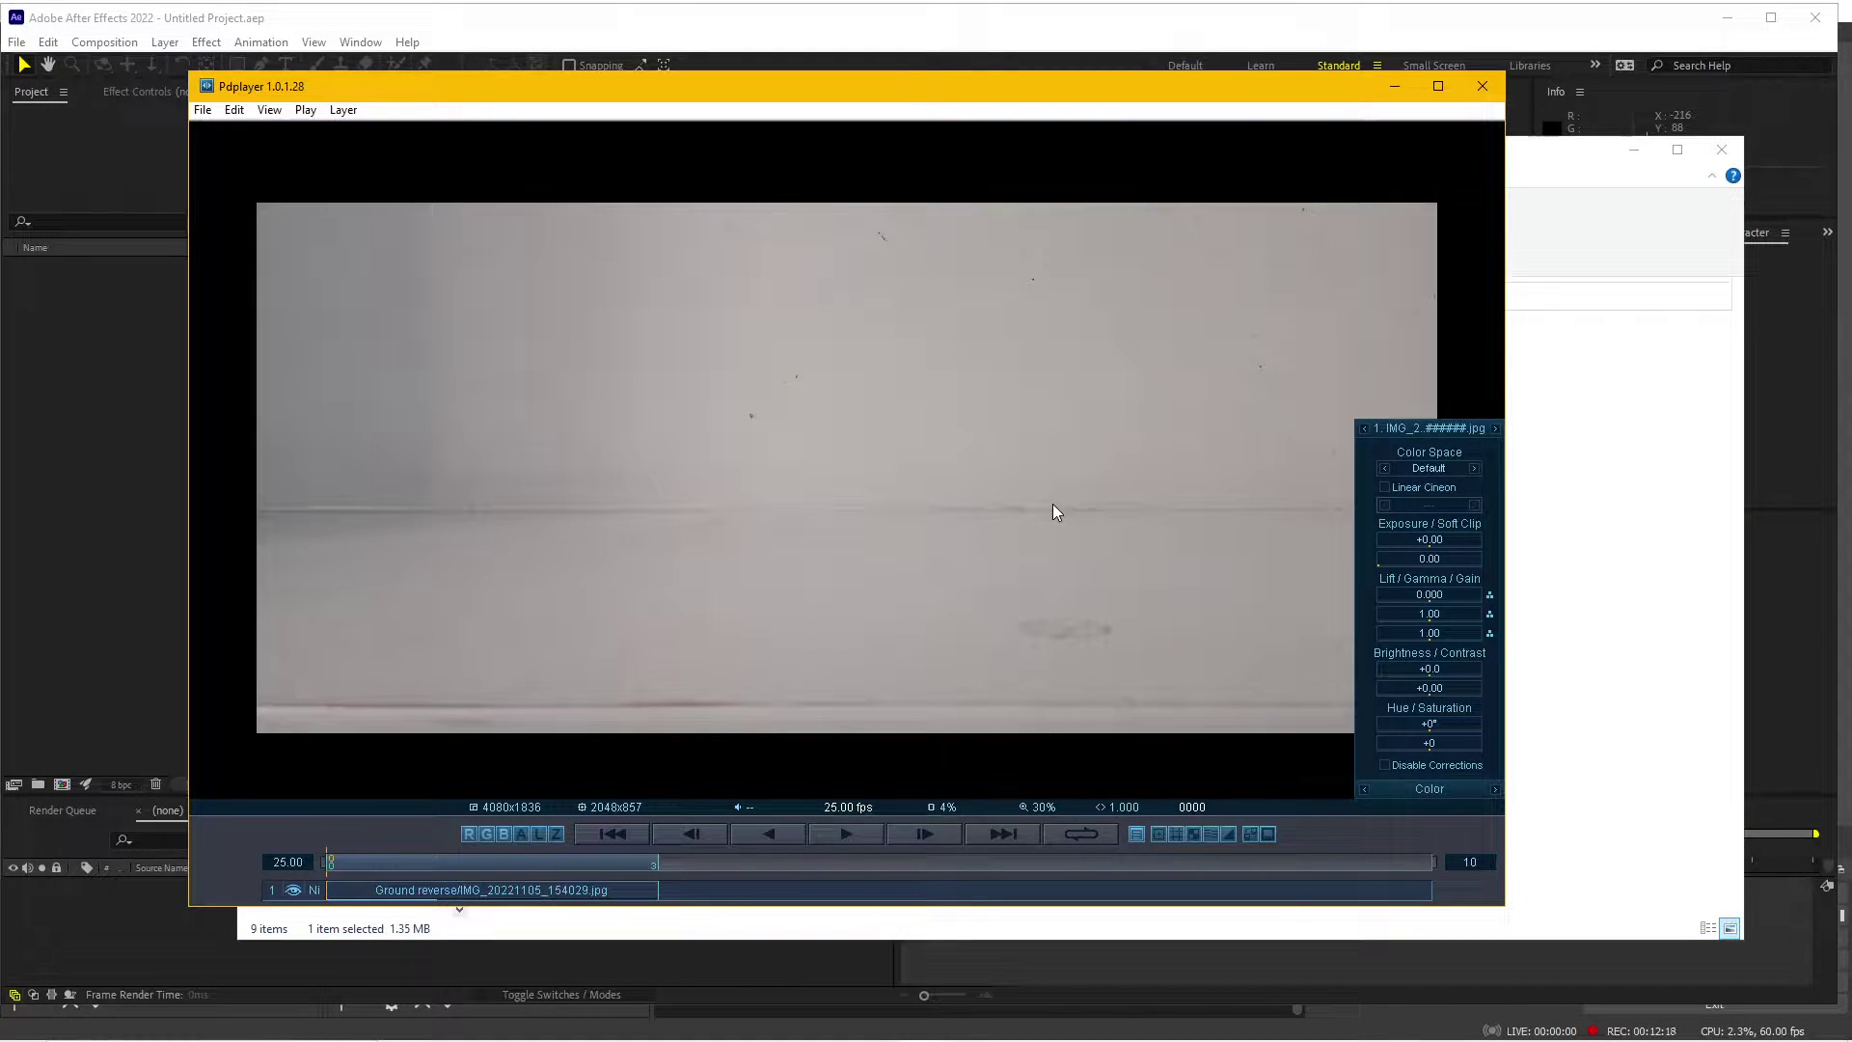
{"action": "left_click_drag", "start_coordinate": [1053, 511], "coordinate": [1030, 500]}
{"action": "left_click_drag", "start_coordinate": [1136, 524], "coordinate": [1102, 515]}
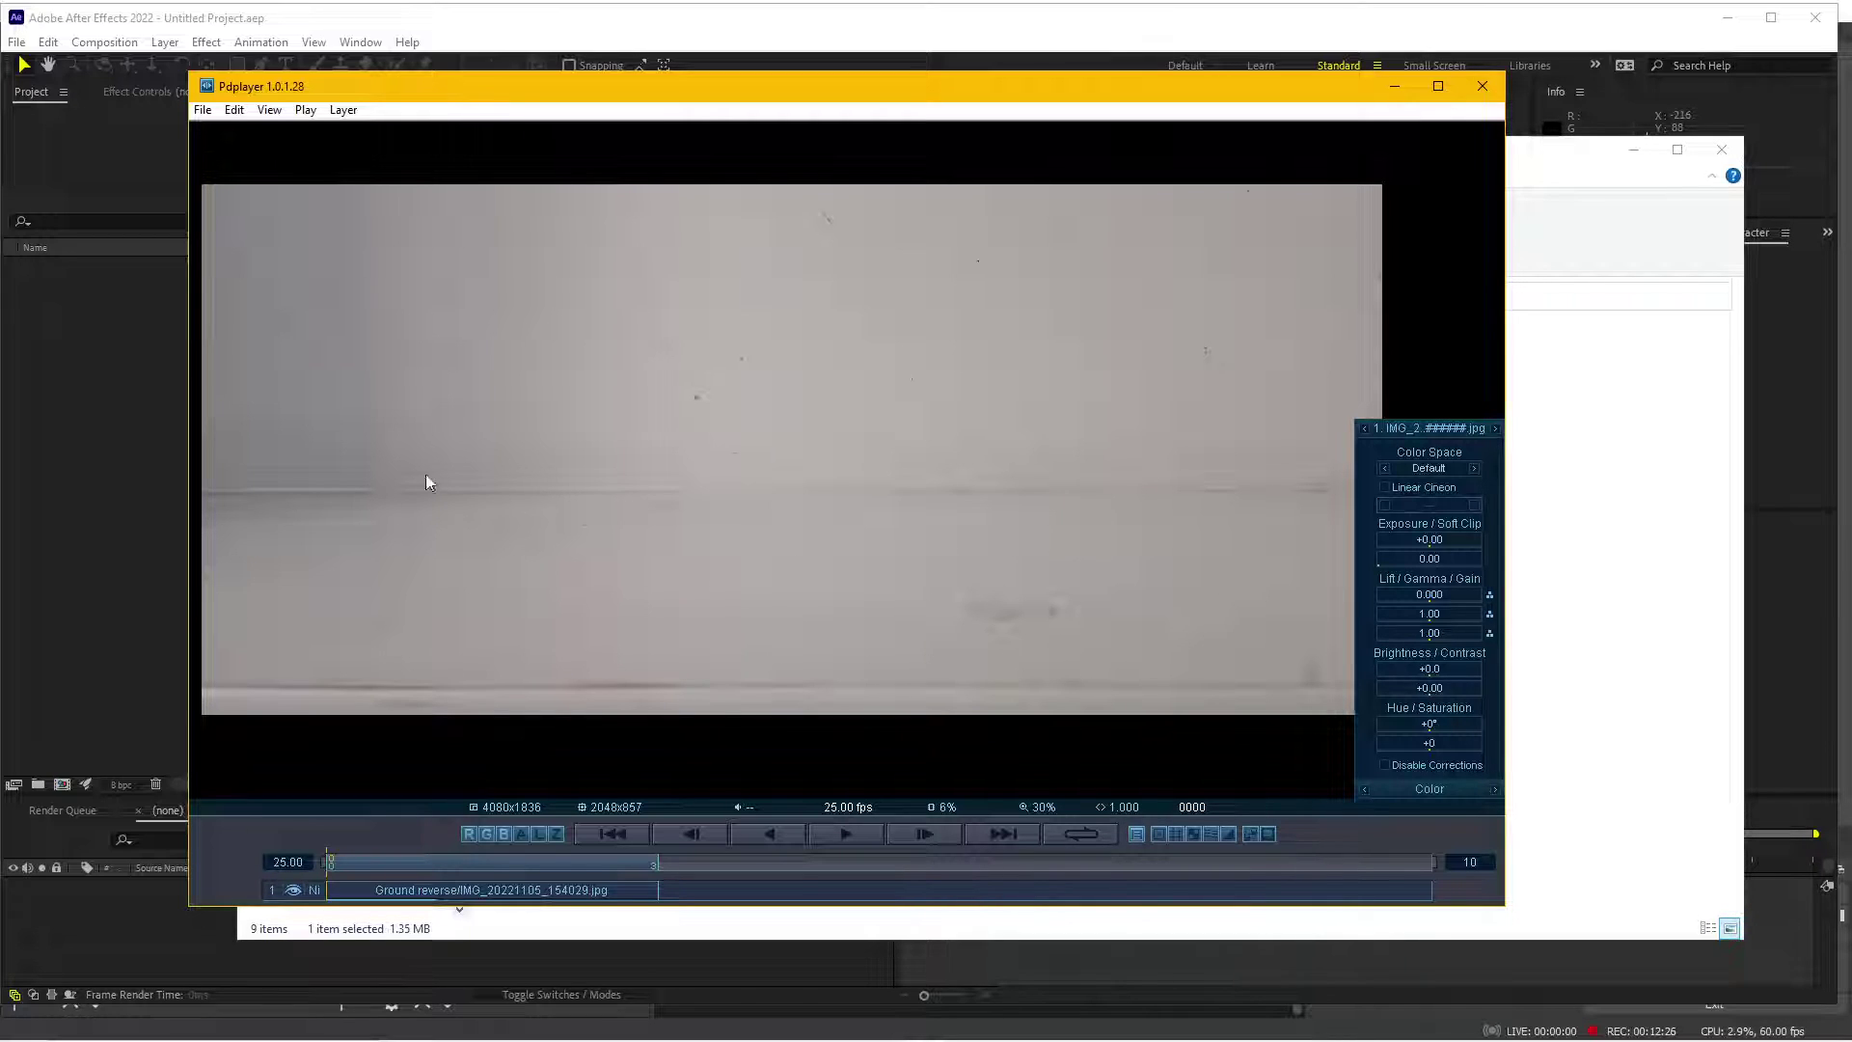
{"action": "left_click", "coordinate": [1488, 88]}
- Preview the red car and blue car photos, then close Pdplayer
{"action": "double_click", "coordinate": [1046, 381]}
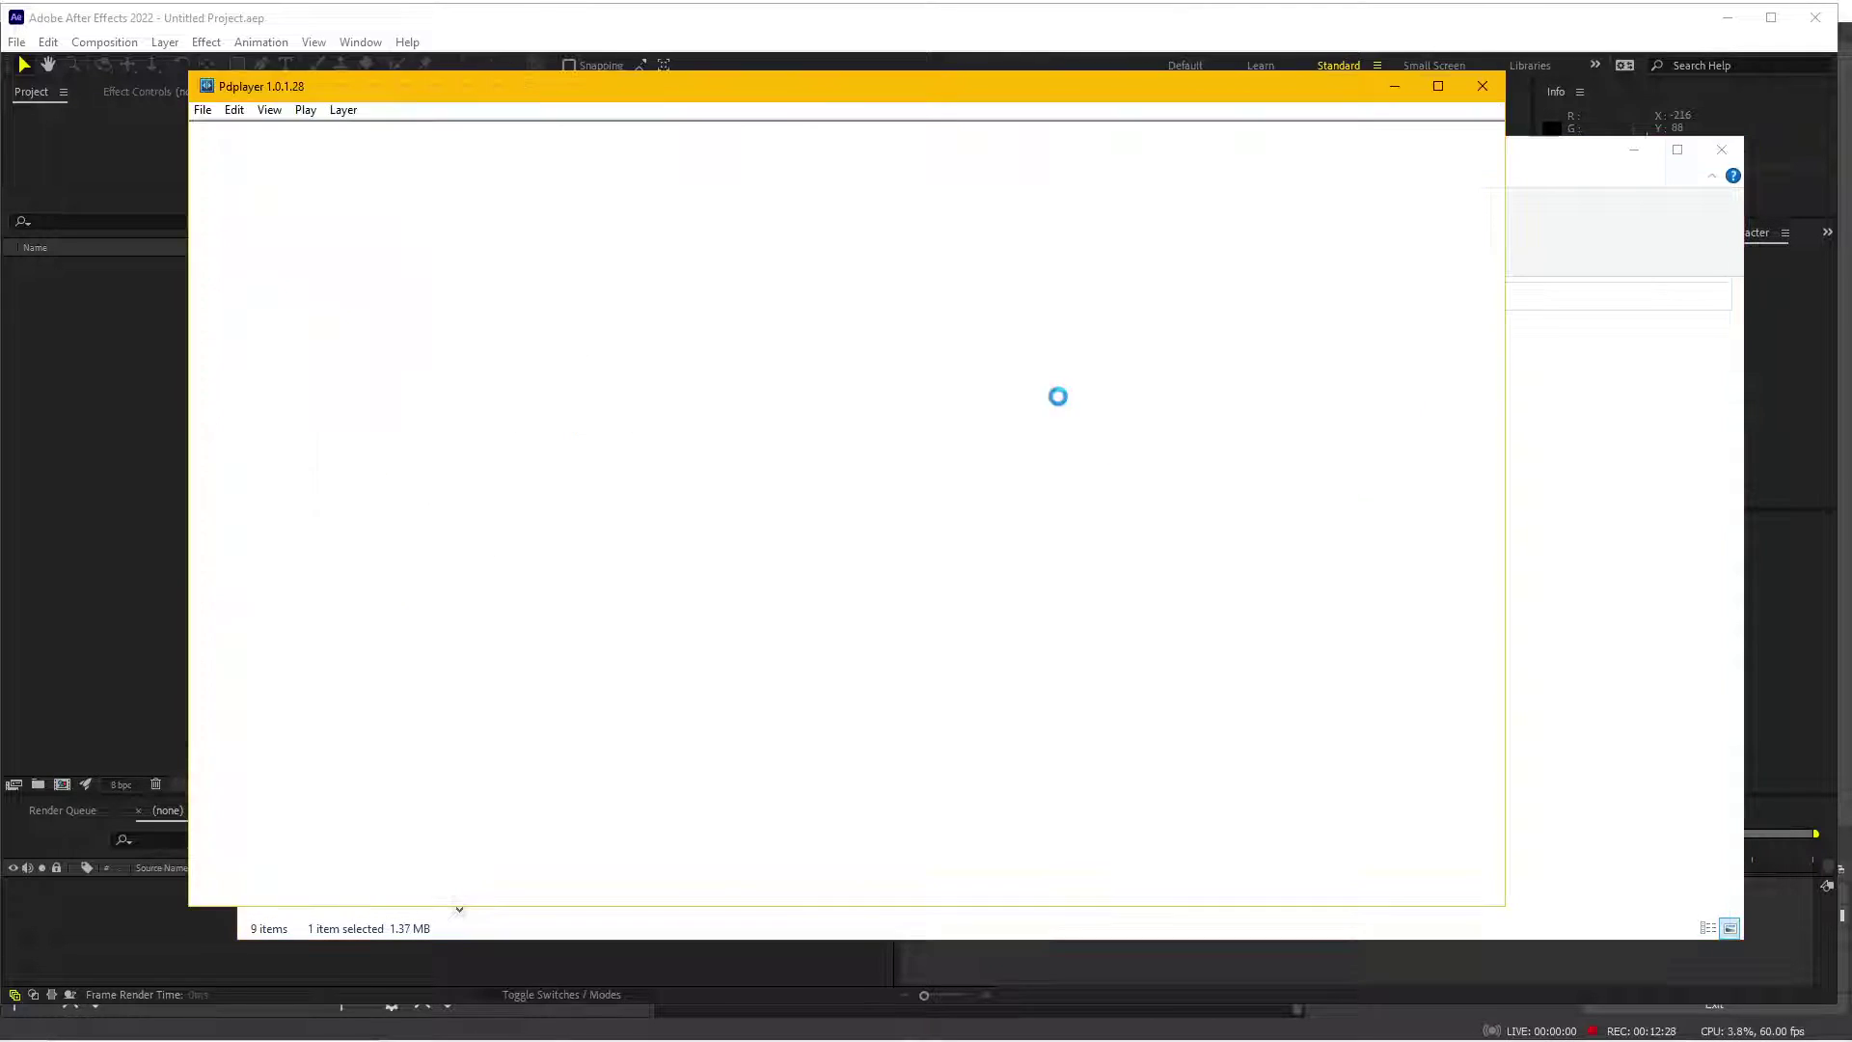
{"action": "scroll", "coordinate": [1167, 571], "scroll_direction": "down", "scroll_amount": 1}
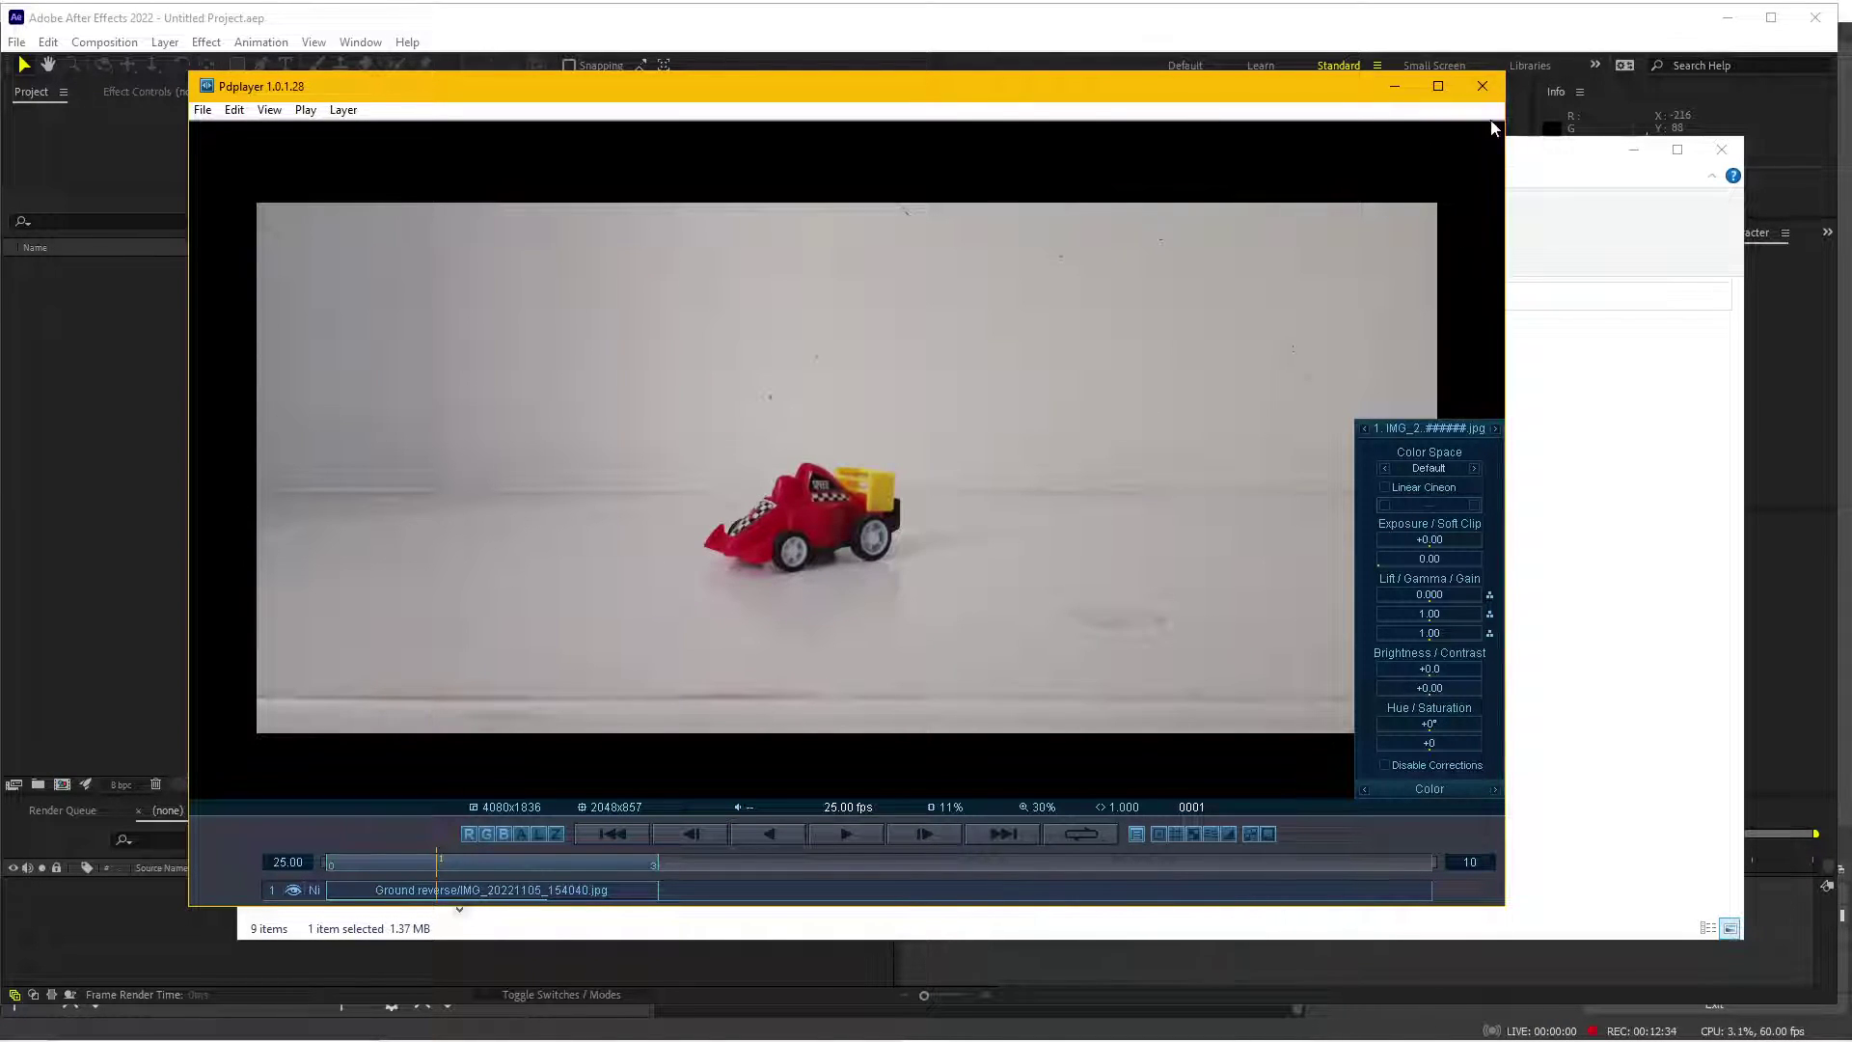
{"action": "left_click", "coordinate": [1483, 89]}
{"action": "double_click", "coordinate": [1181, 405]}
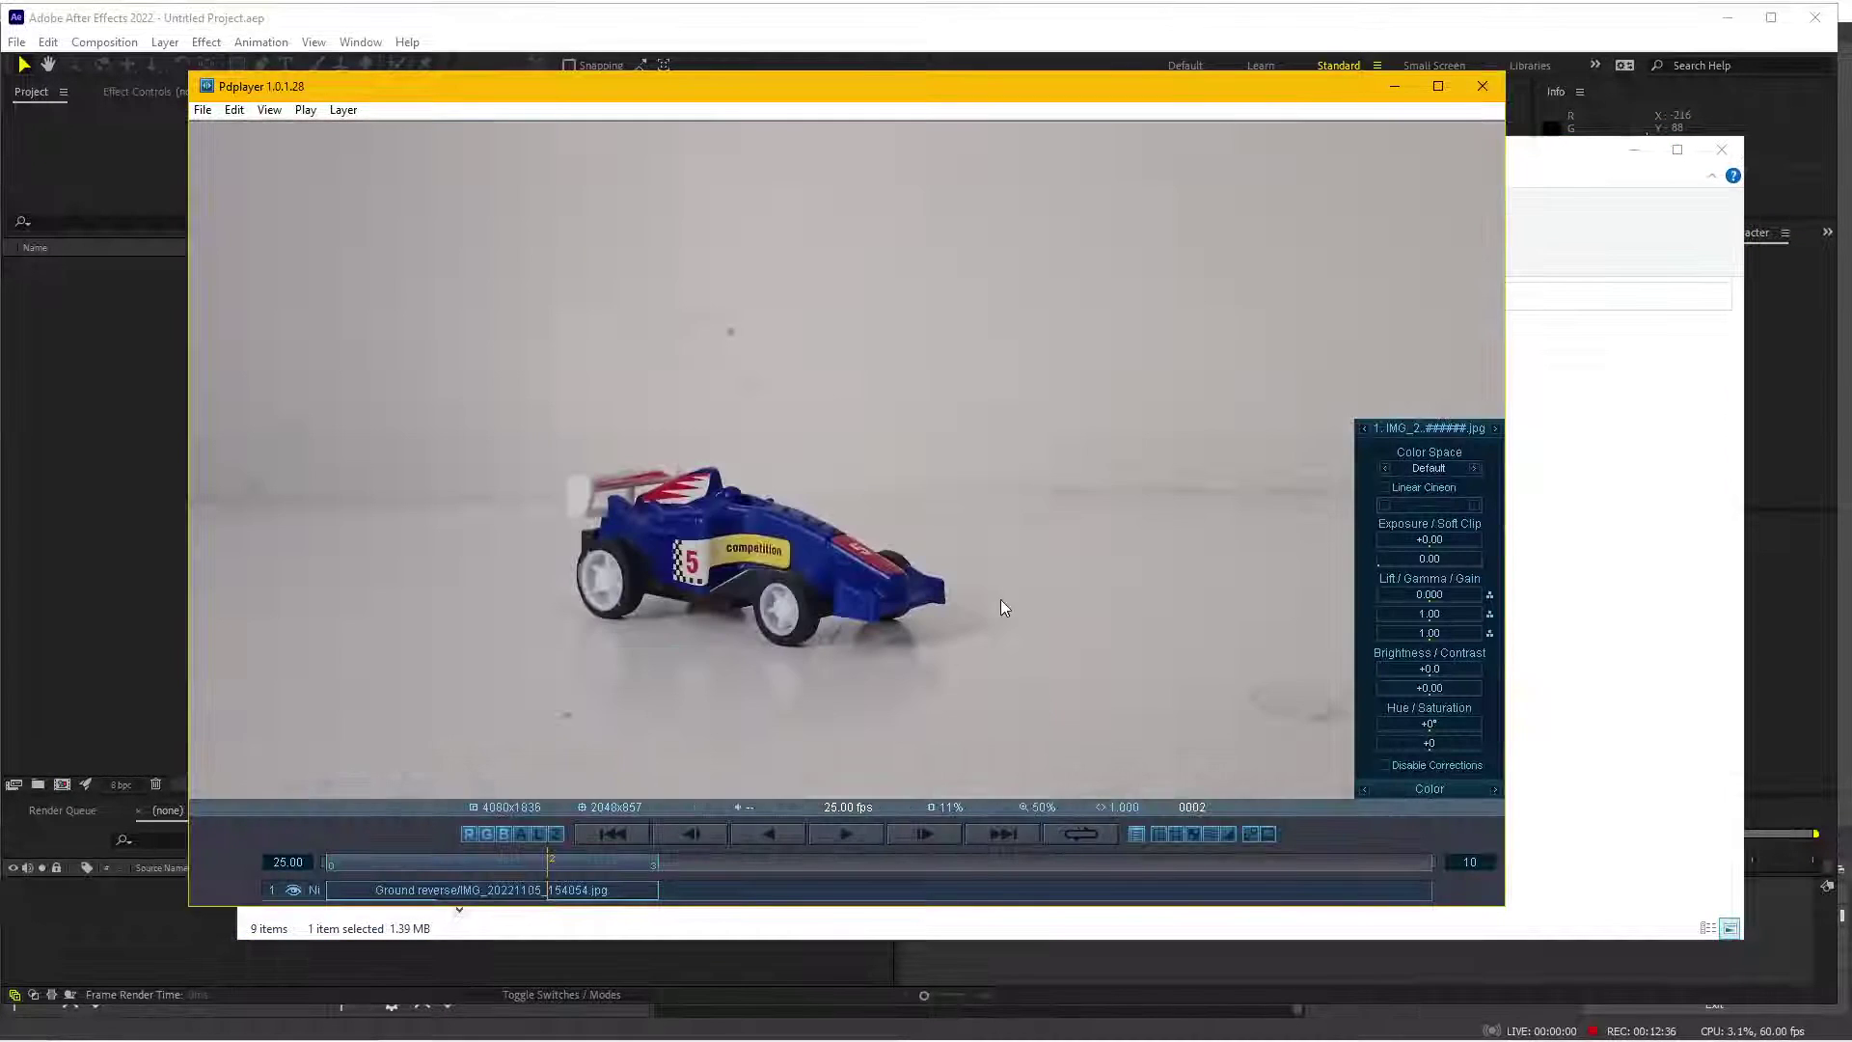
{"action": "left_click", "coordinate": [1482, 86]}
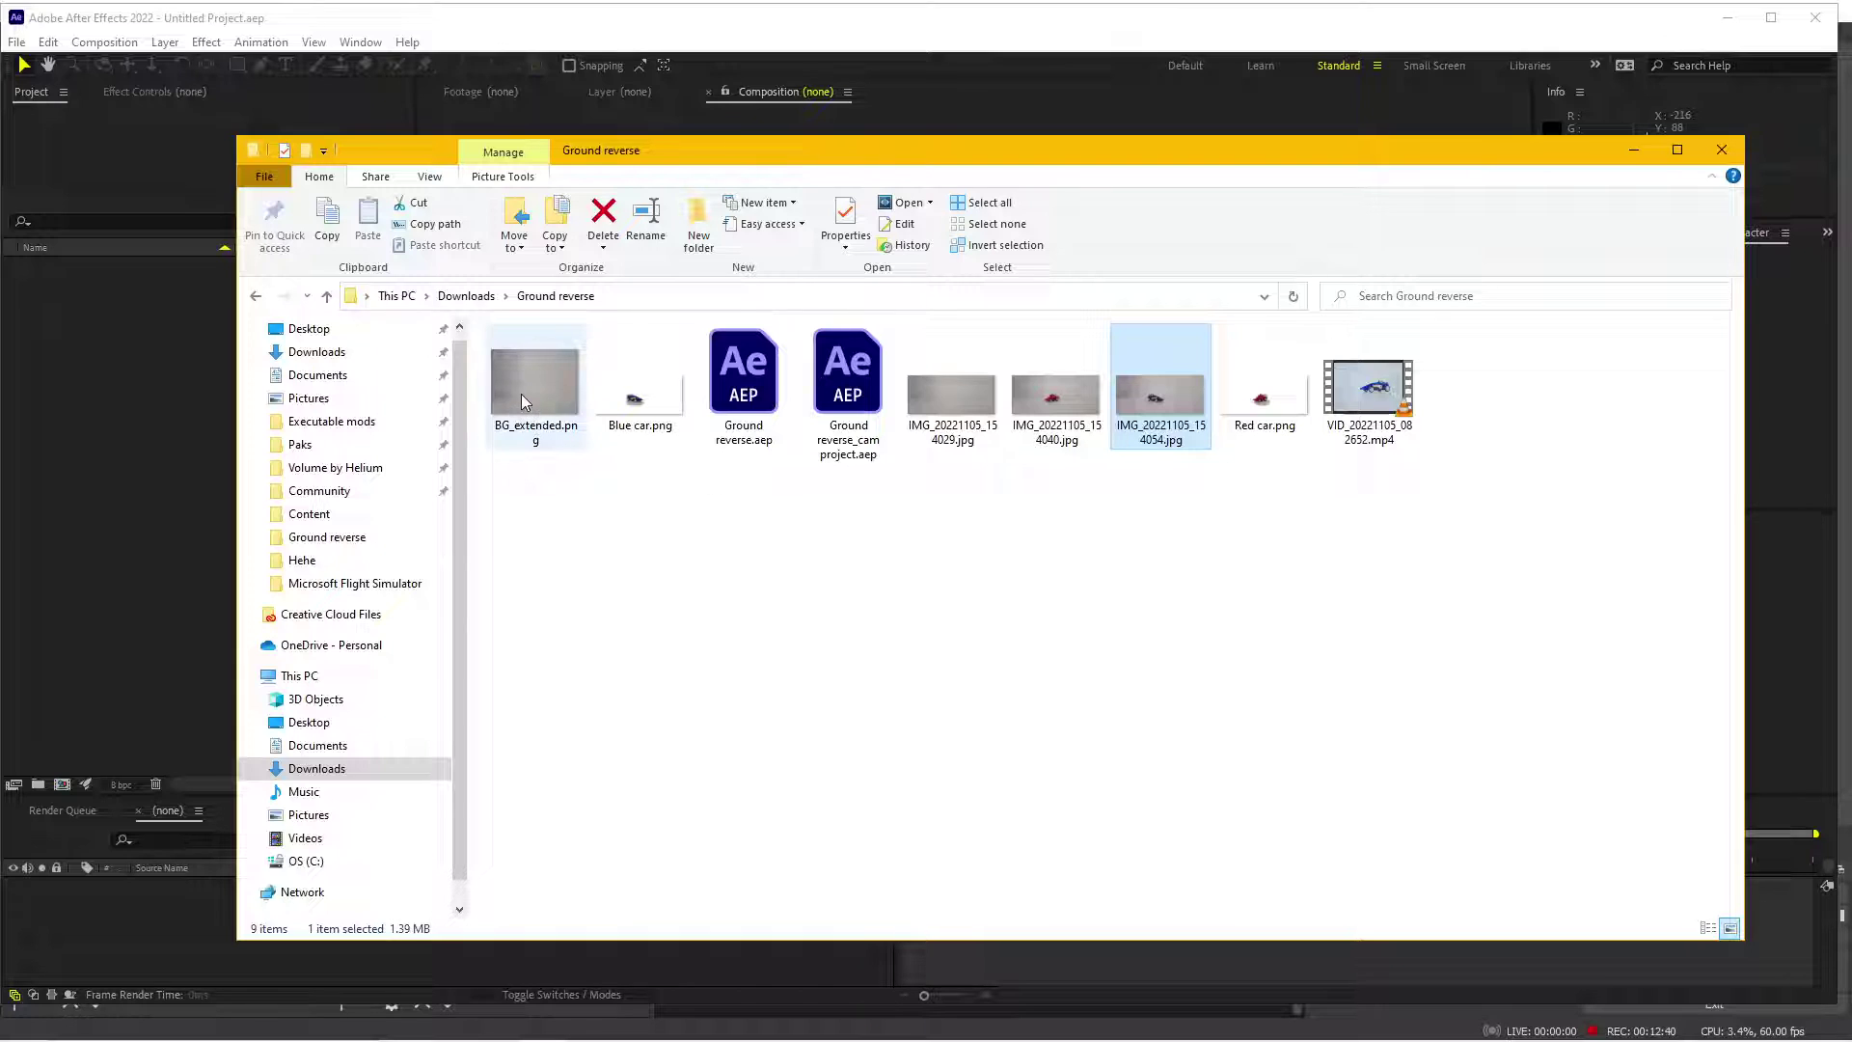
- Inspect the Red car.png and Blue car.png cutouts and their transparency mattes in Pdplayer
{"action": "double_click", "coordinate": [1263, 390]}
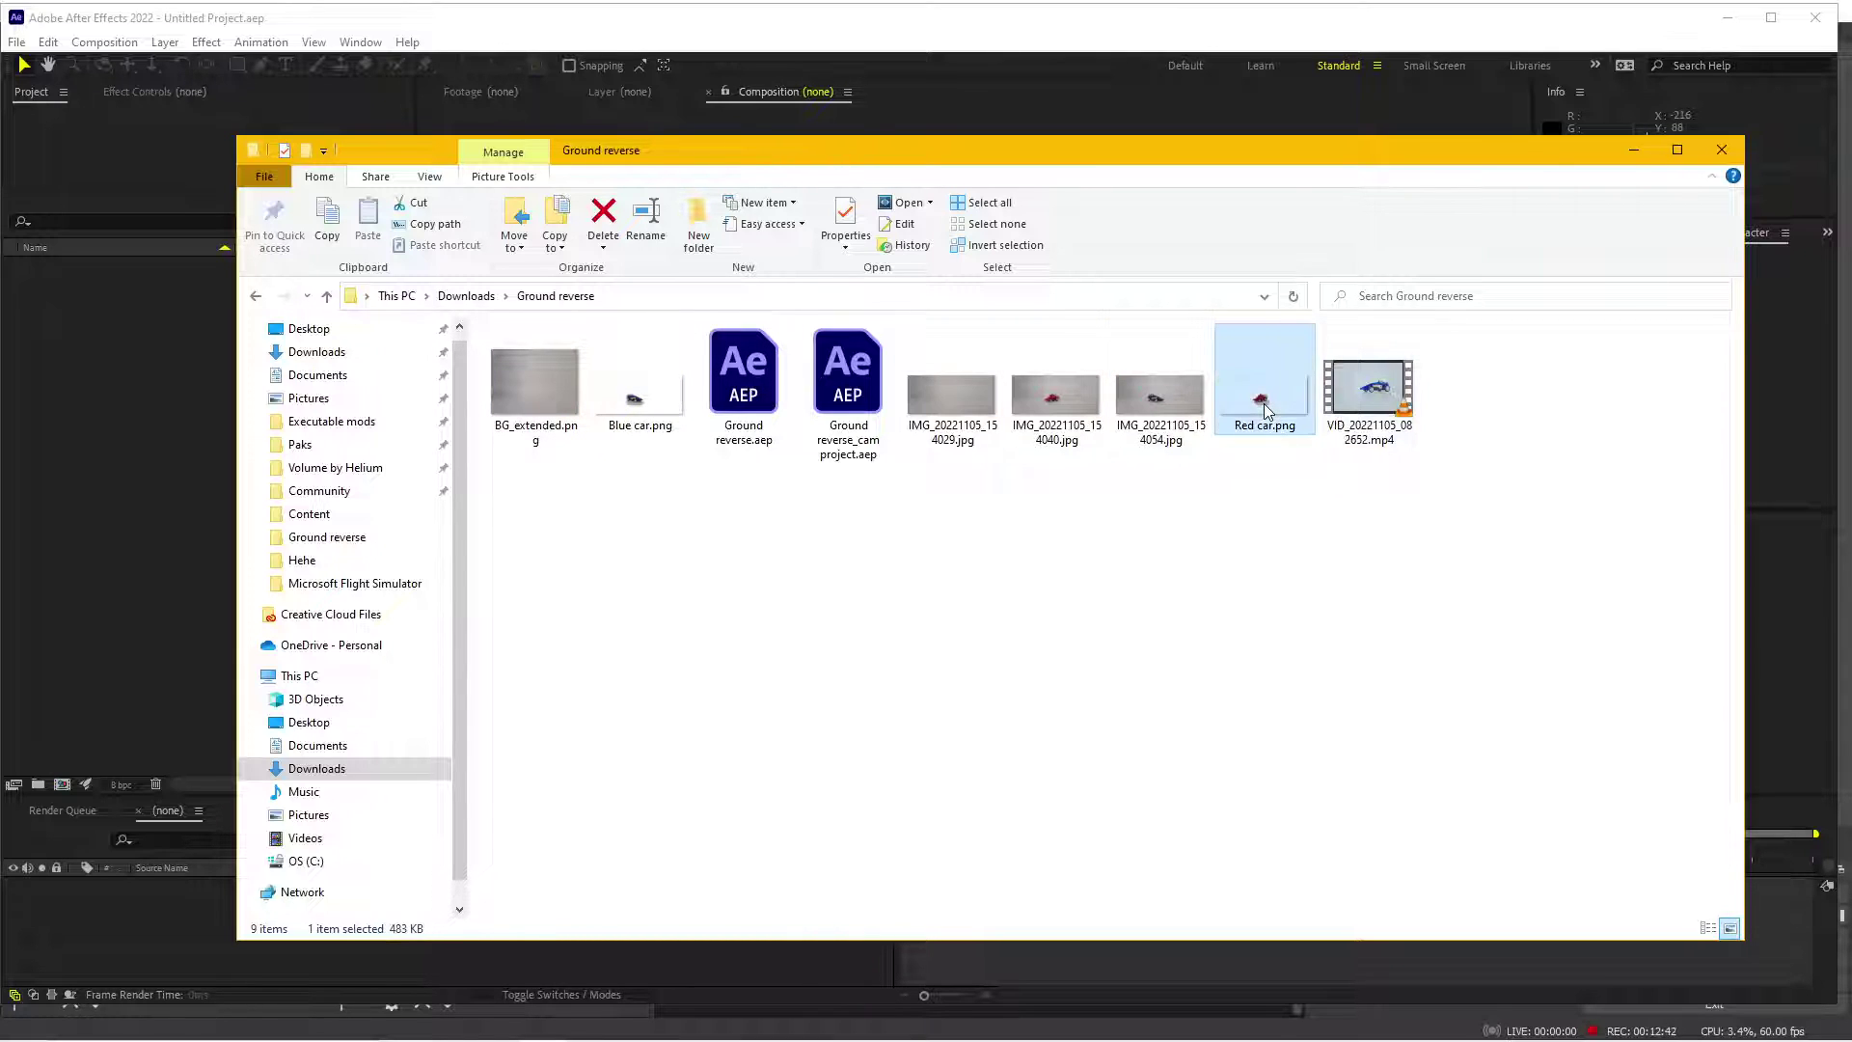
{"action": "scroll", "coordinate": [1087, 627], "scroll_direction": "down", "scroll_amount": 2}
{"action": "scroll", "coordinate": [1087, 628], "scroll_direction": "down", "scroll_amount": 1}
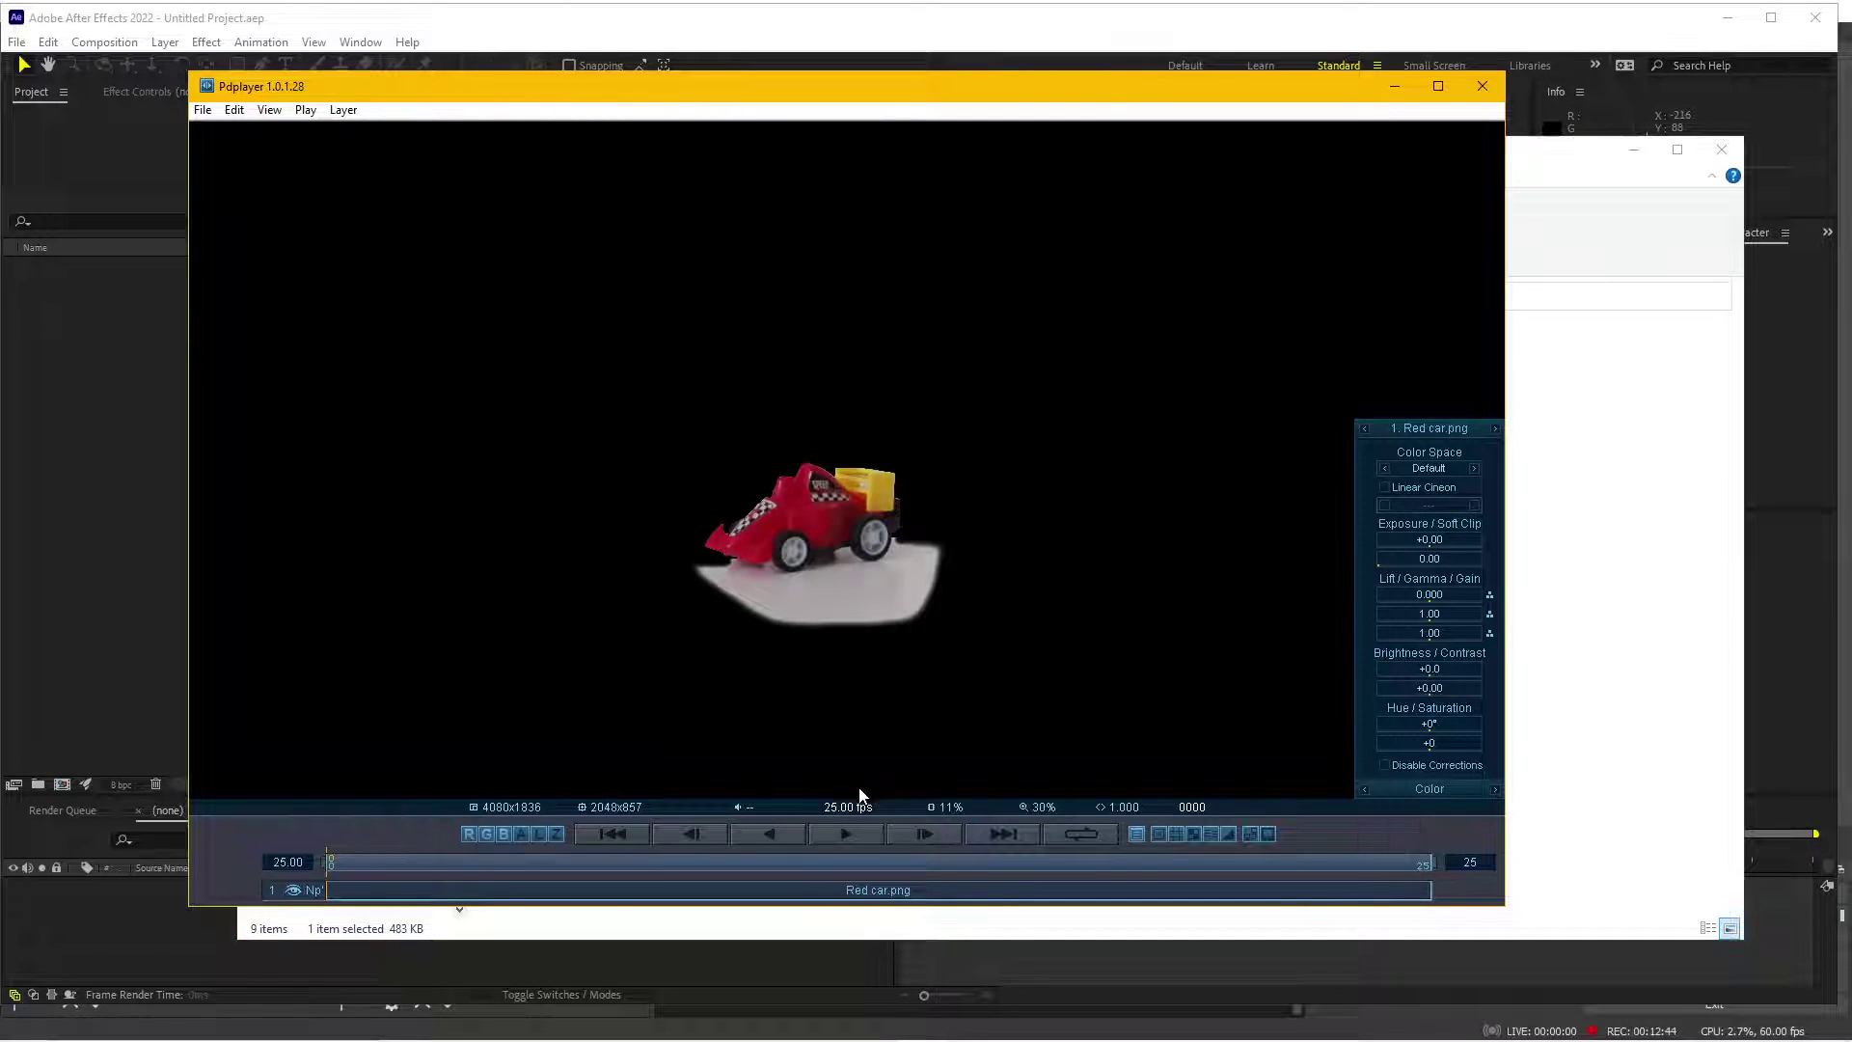
{"action": "left_click", "coordinate": [521, 834]}
{"action": "left_click", "coordinate": [520, 834]}
{"action": "left_click", "coordinate": [1483, 86]}
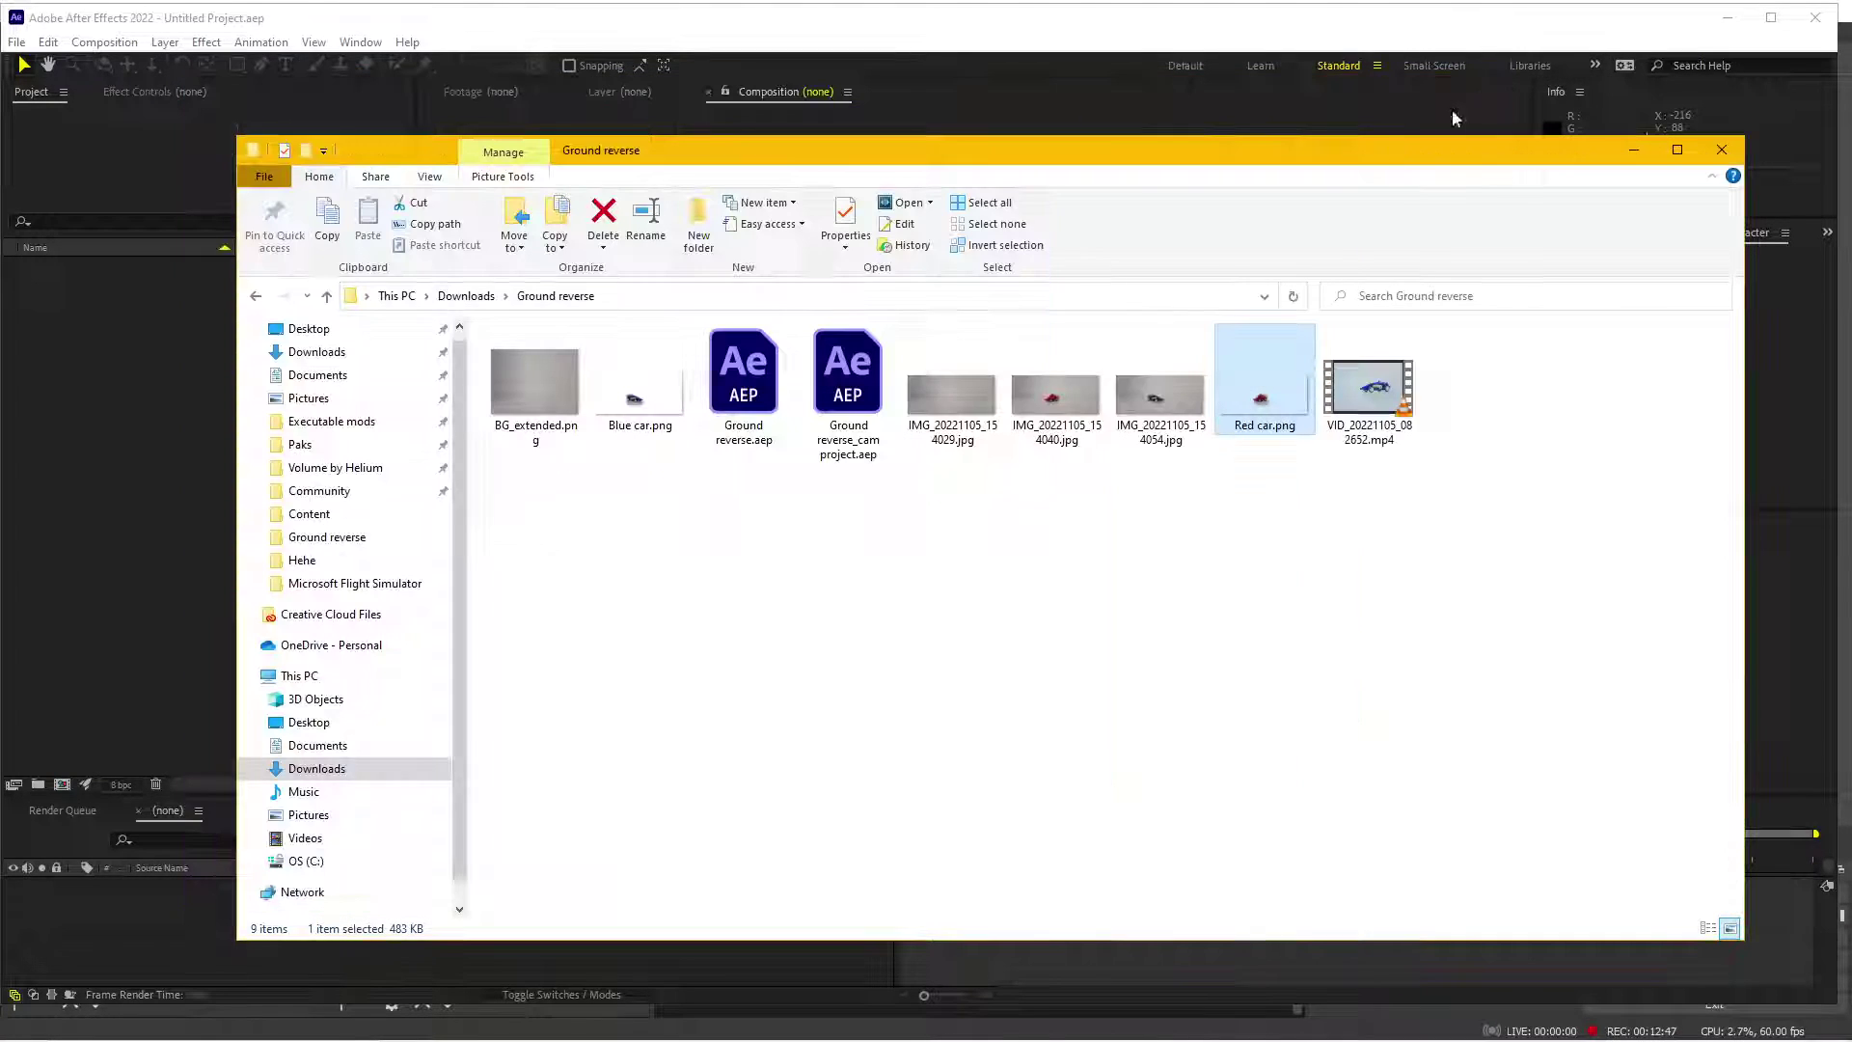
{"action": "double_click", "coordinate": [638, 395]}
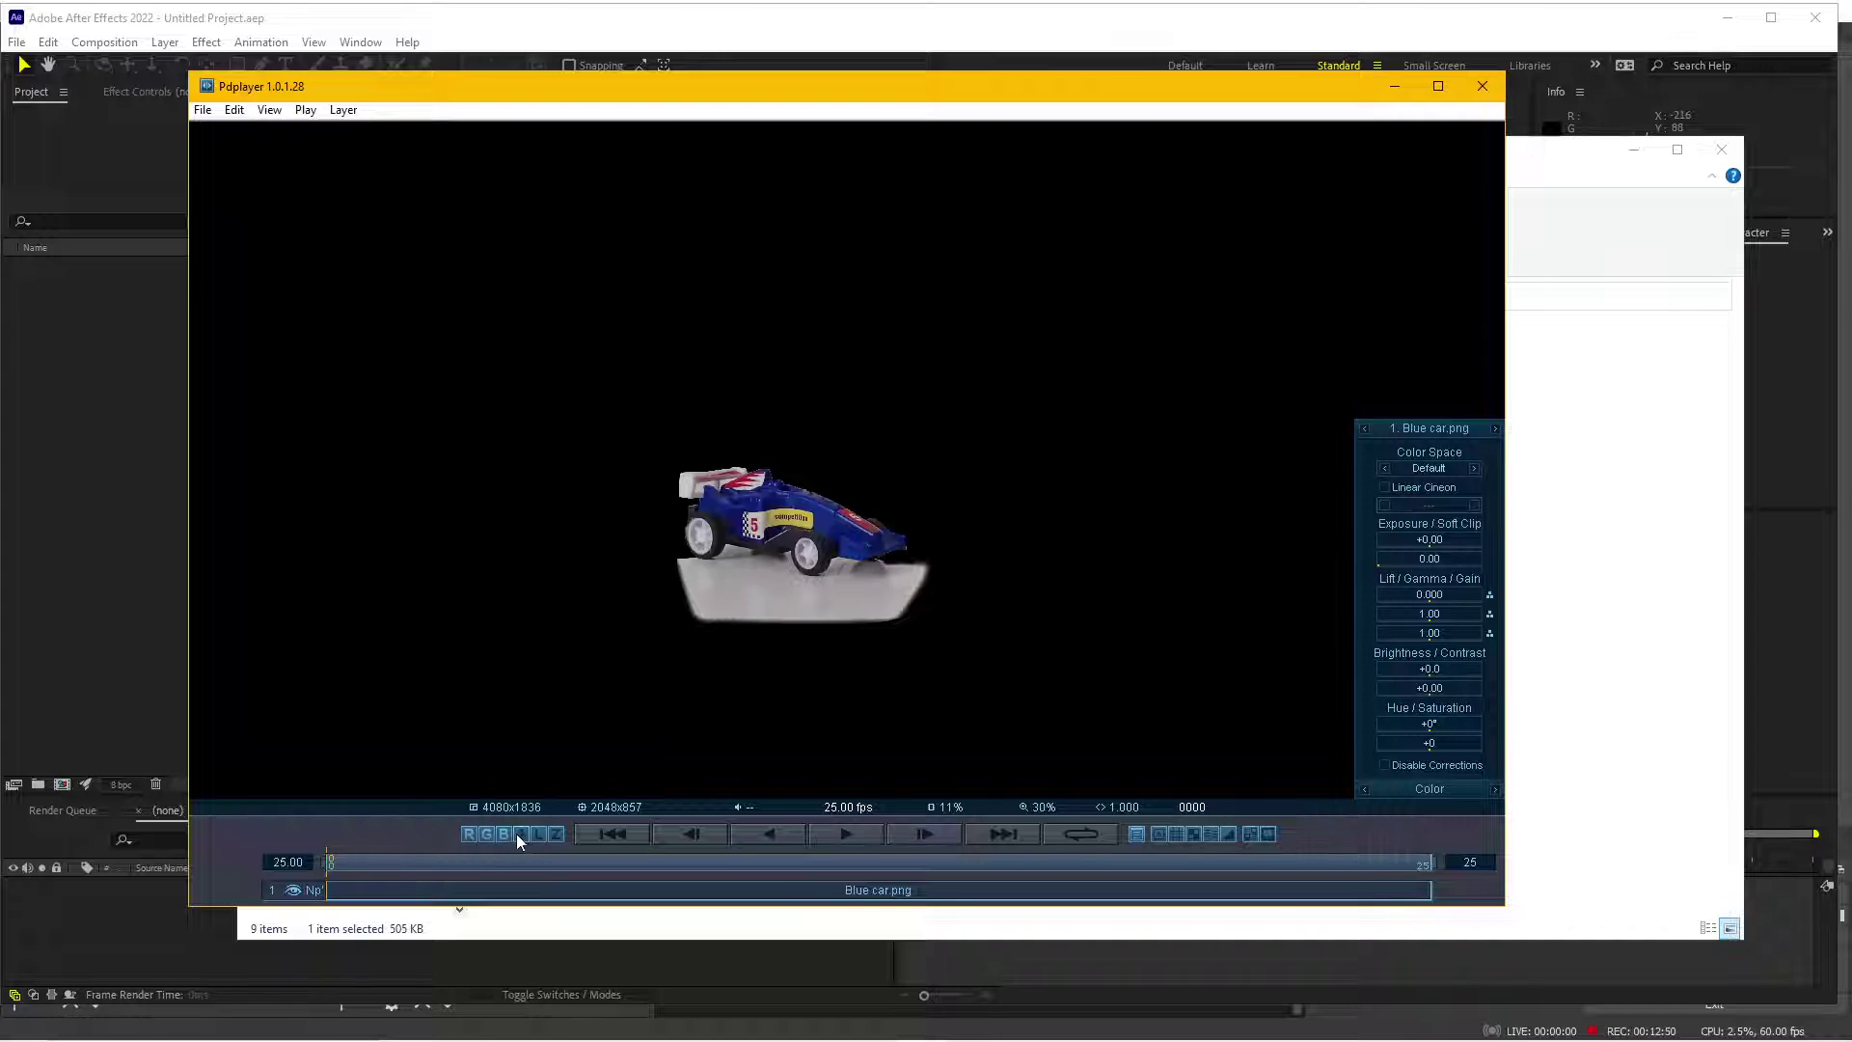
{"action": "left_click", "coordinate": [517, 833]}
{"action": "left_click", "coordinate": [518, 834]}
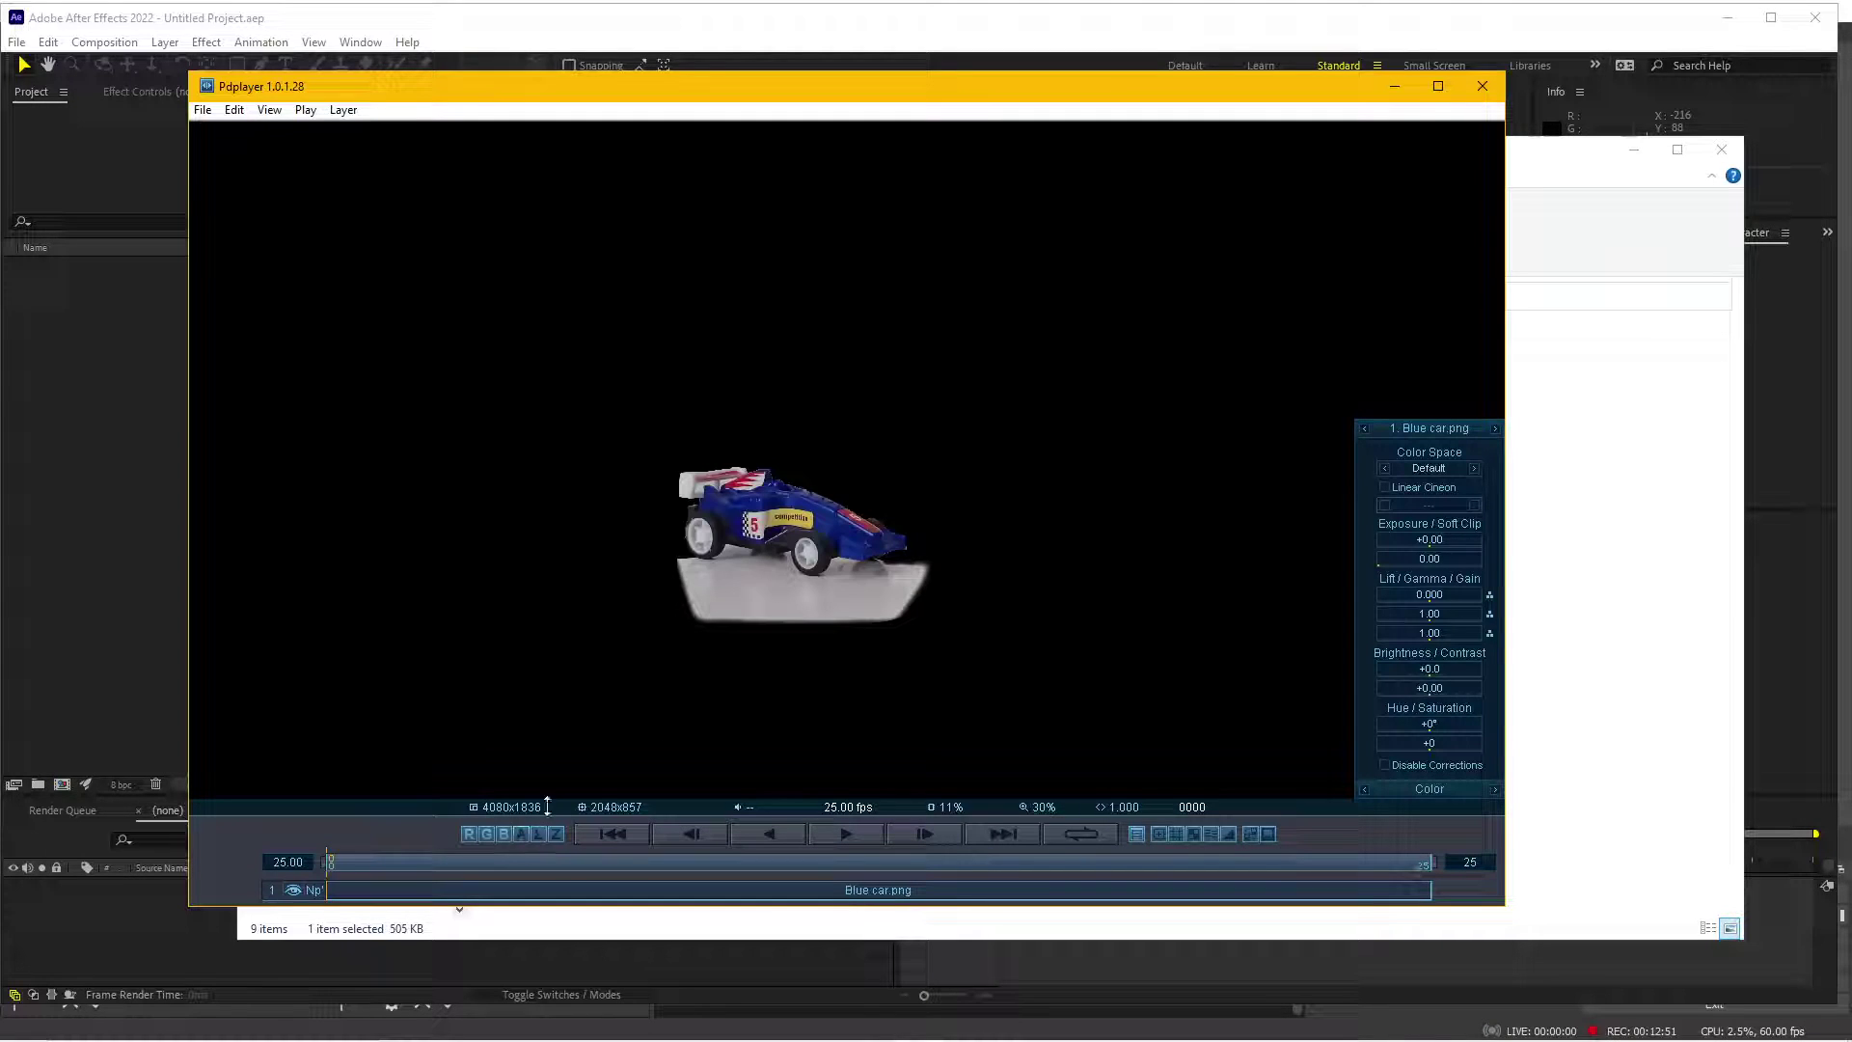
{"action": "left_click", "coordinate": [1482, 86]}
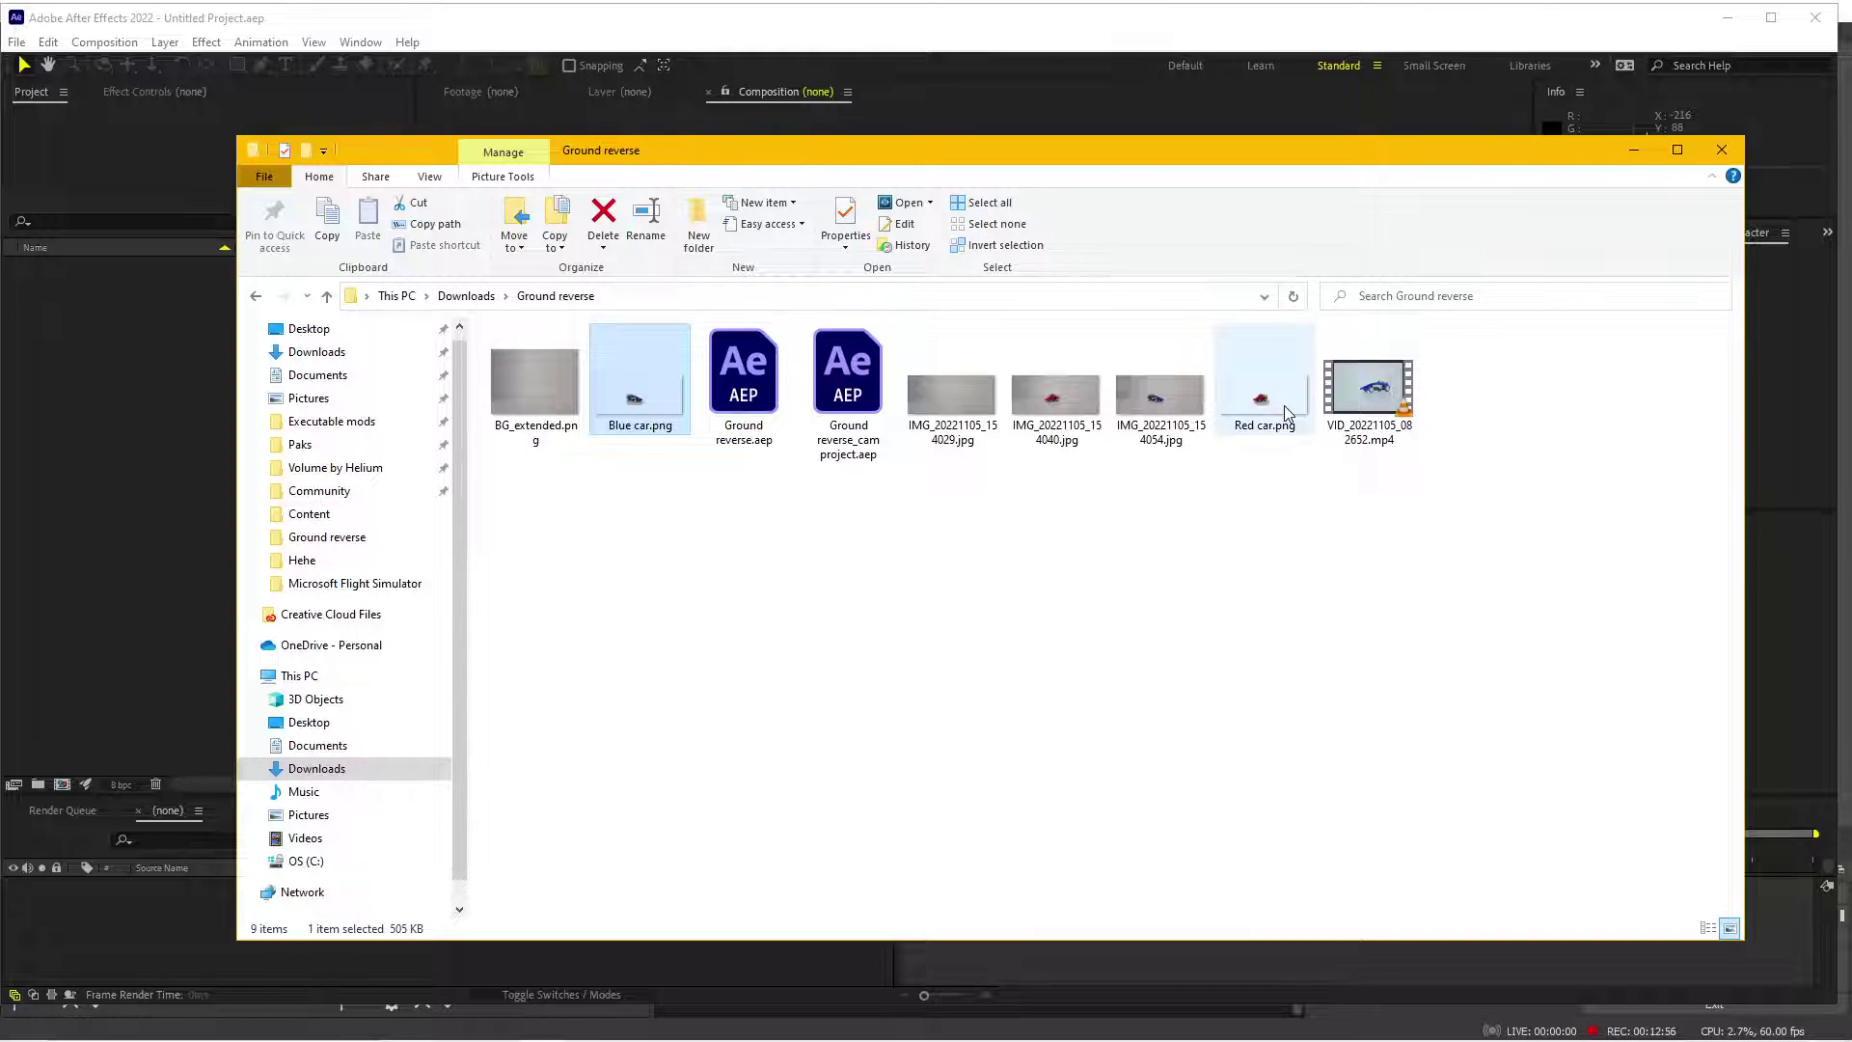
- Preview Red car.png again, then pan through IMG_20221105_154029.jpg
{"action": "mouse_move", "coordinate": [1285, 411]}
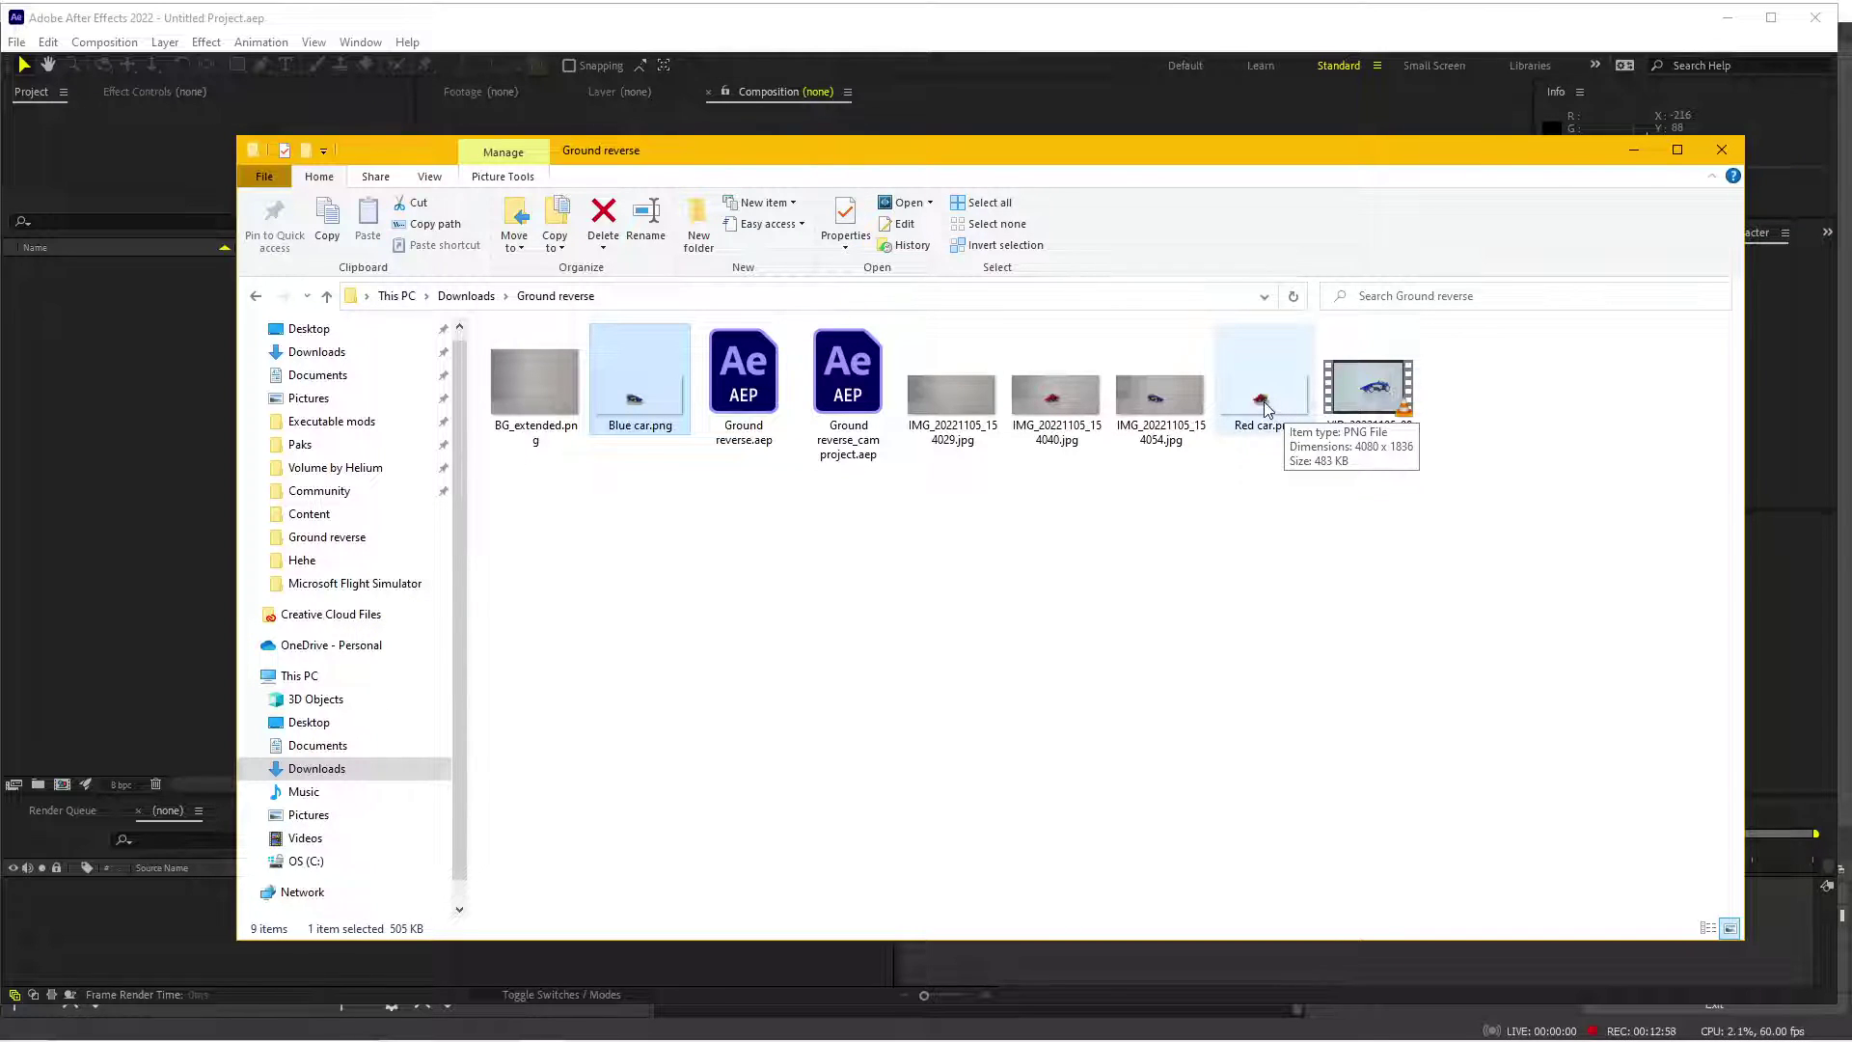
{"action": "left_click", "coordinate": [1266, 407]}
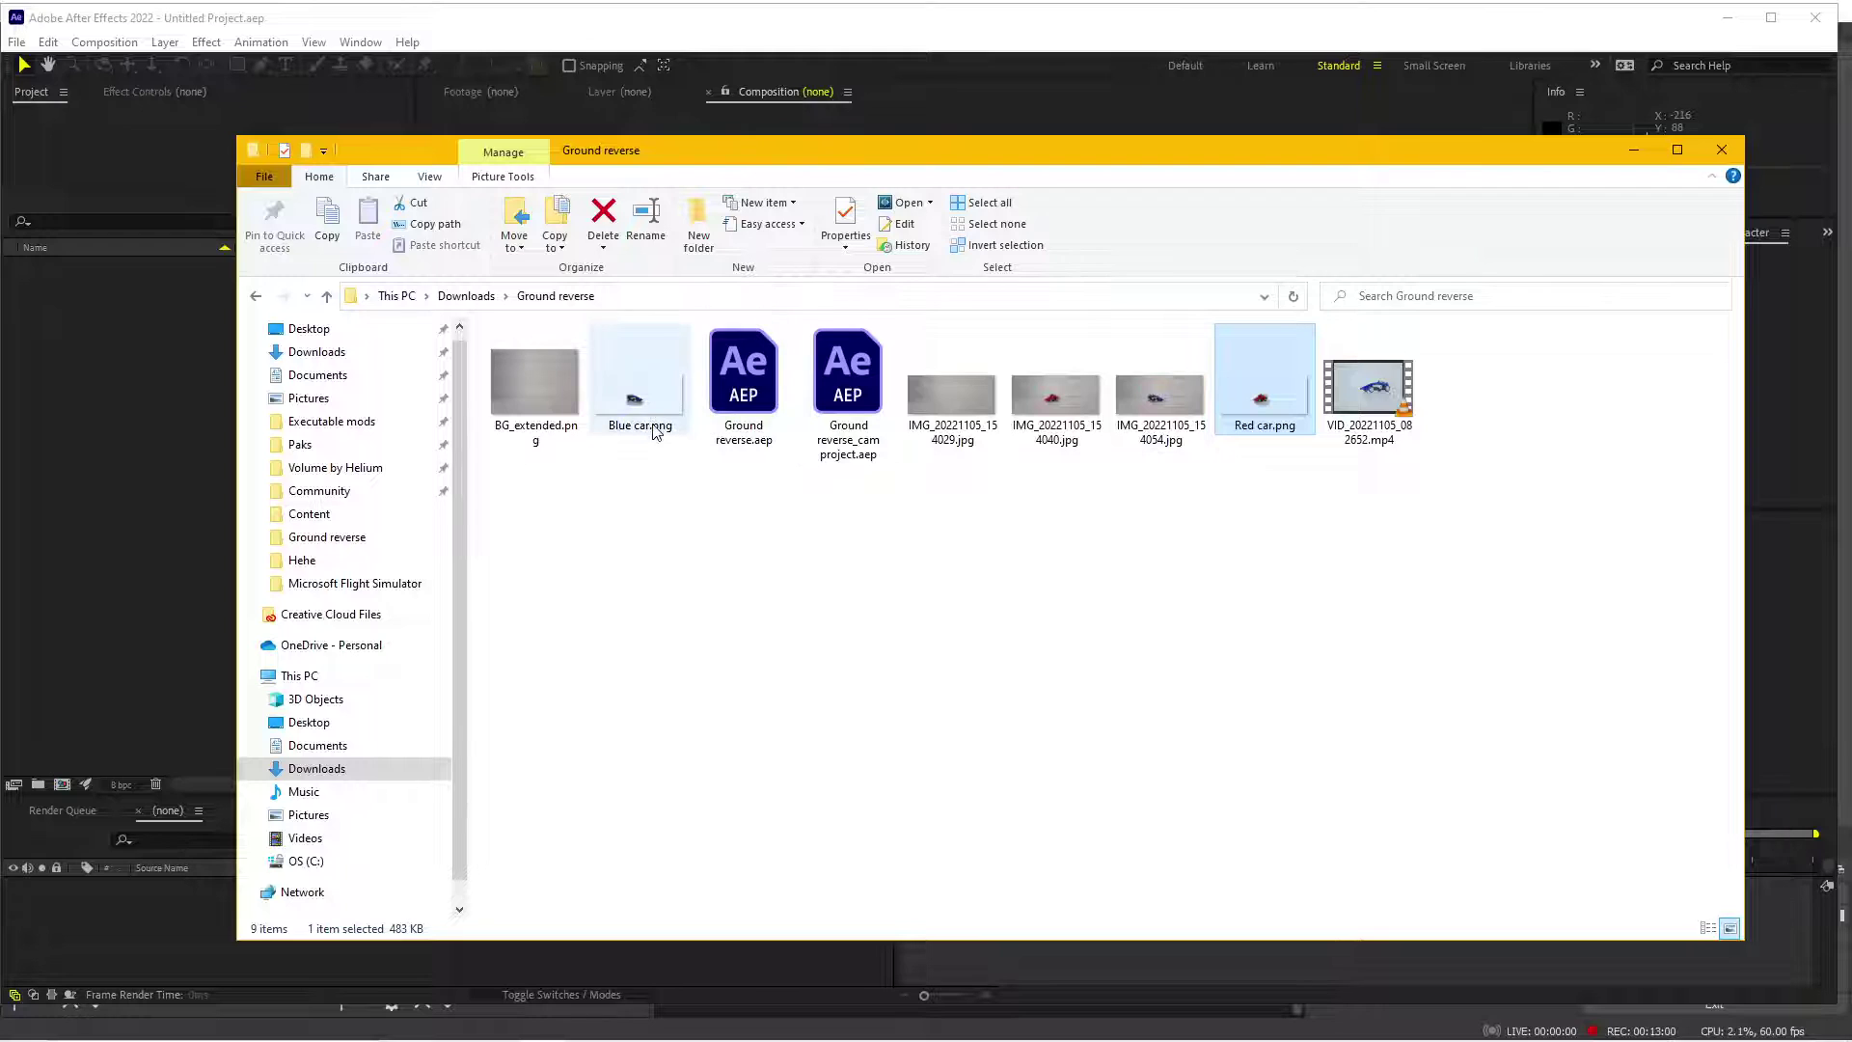
{"action": "double_click", "coordinate": [1289, 407]}
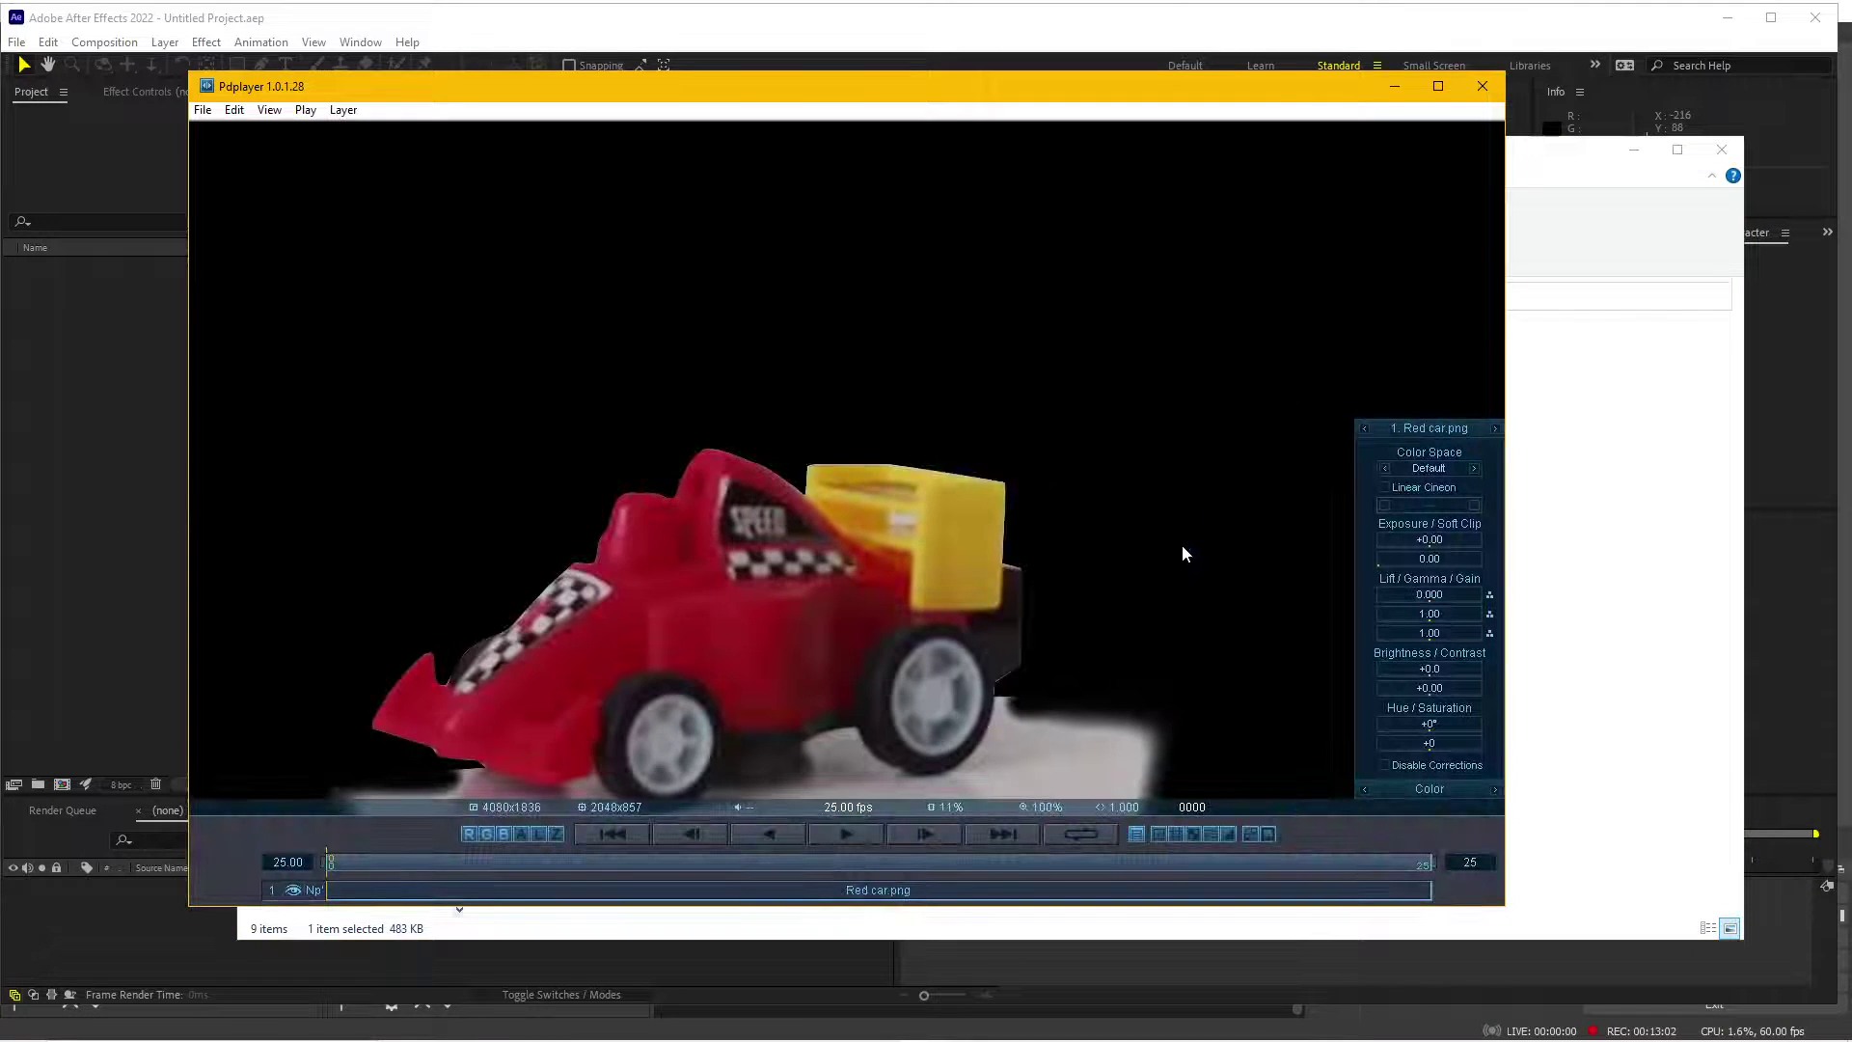
{"action": "left_click", "coordinate": [1478, 88]}
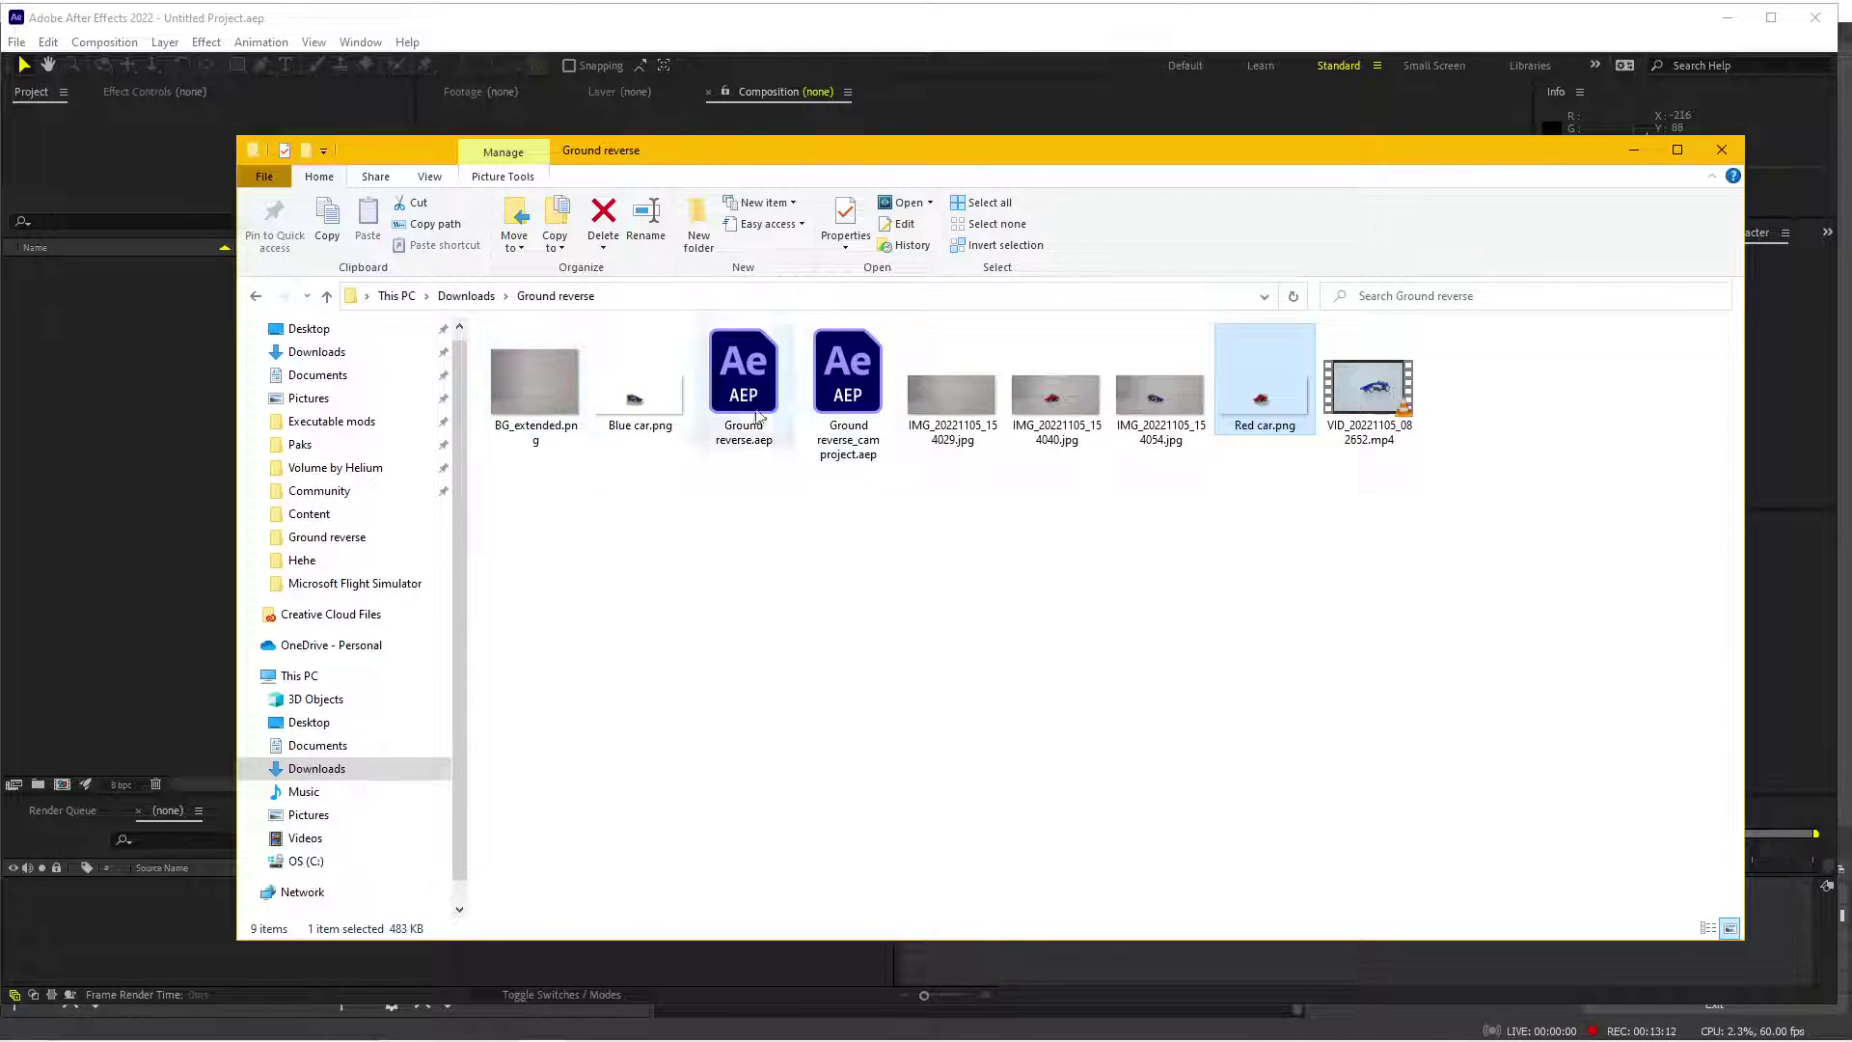
{"action": "double_click", "coordinate": [951, 391]}
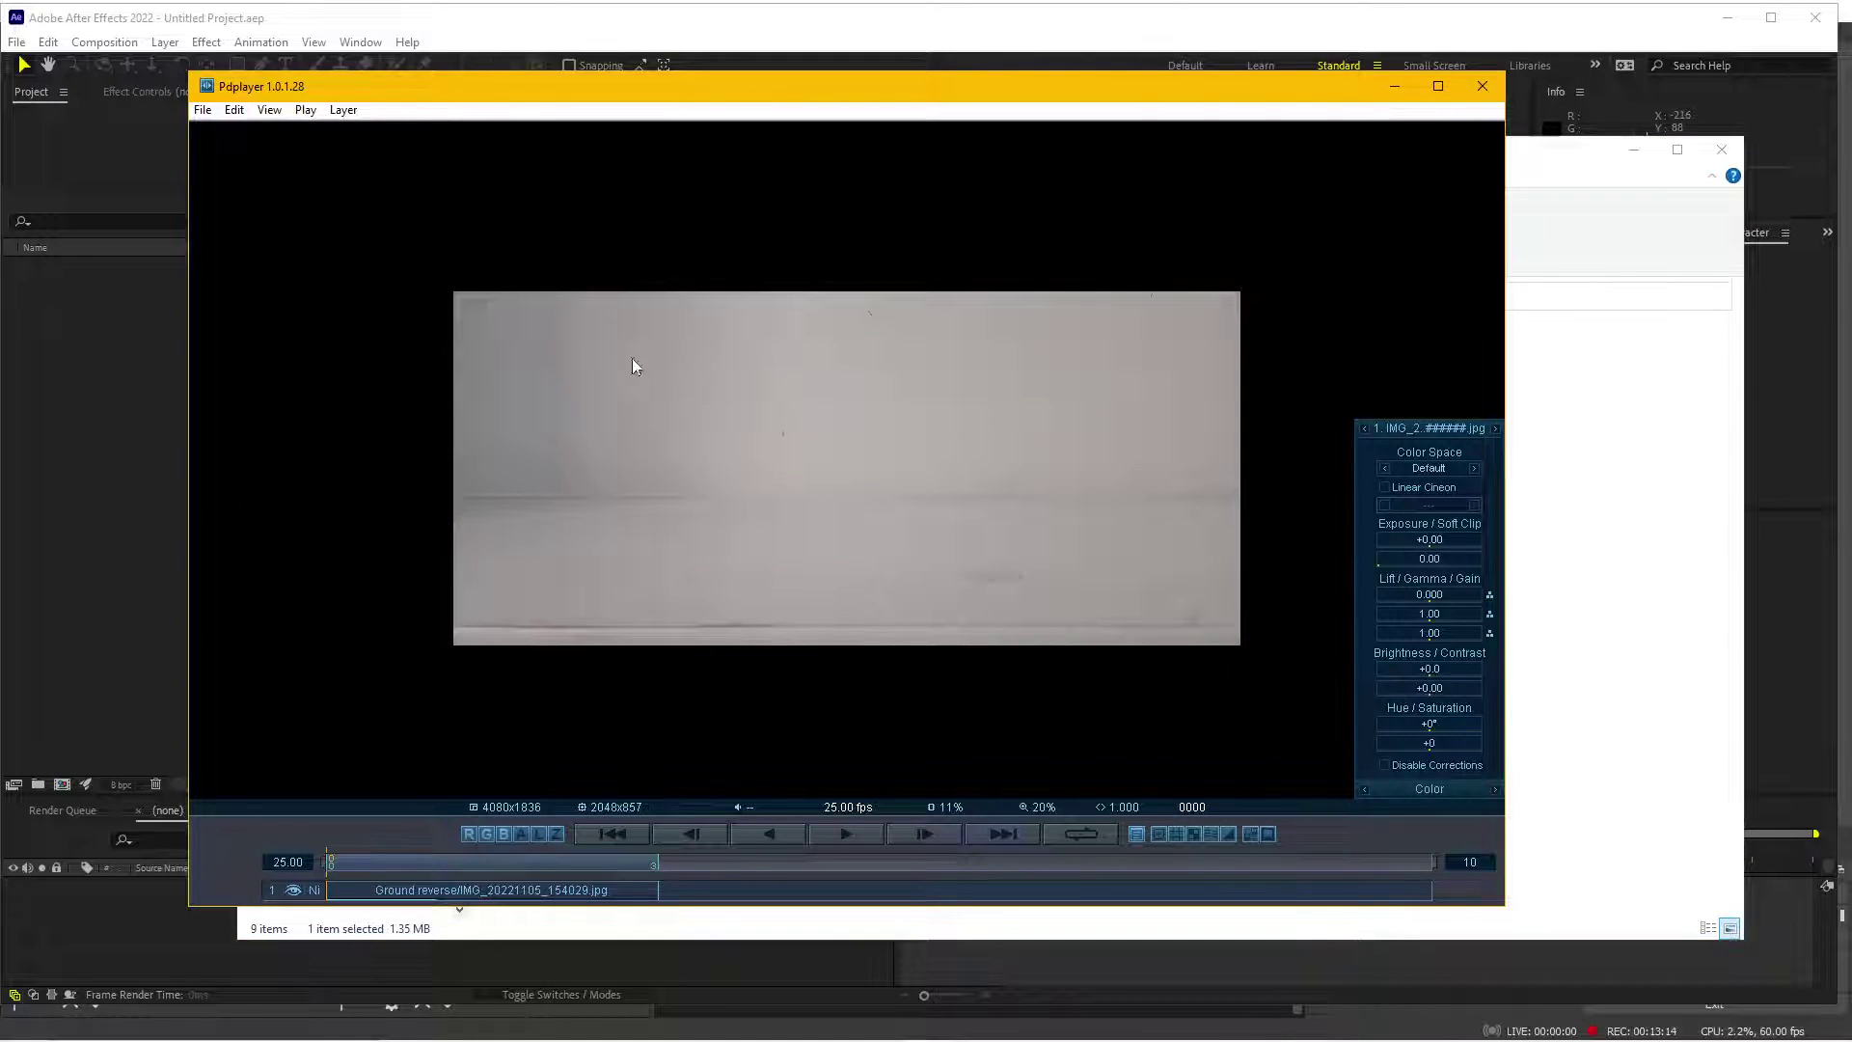
{"action": "left_click_drag", "start_coordinate": [494, 308], "coordinate": [484, 438]}
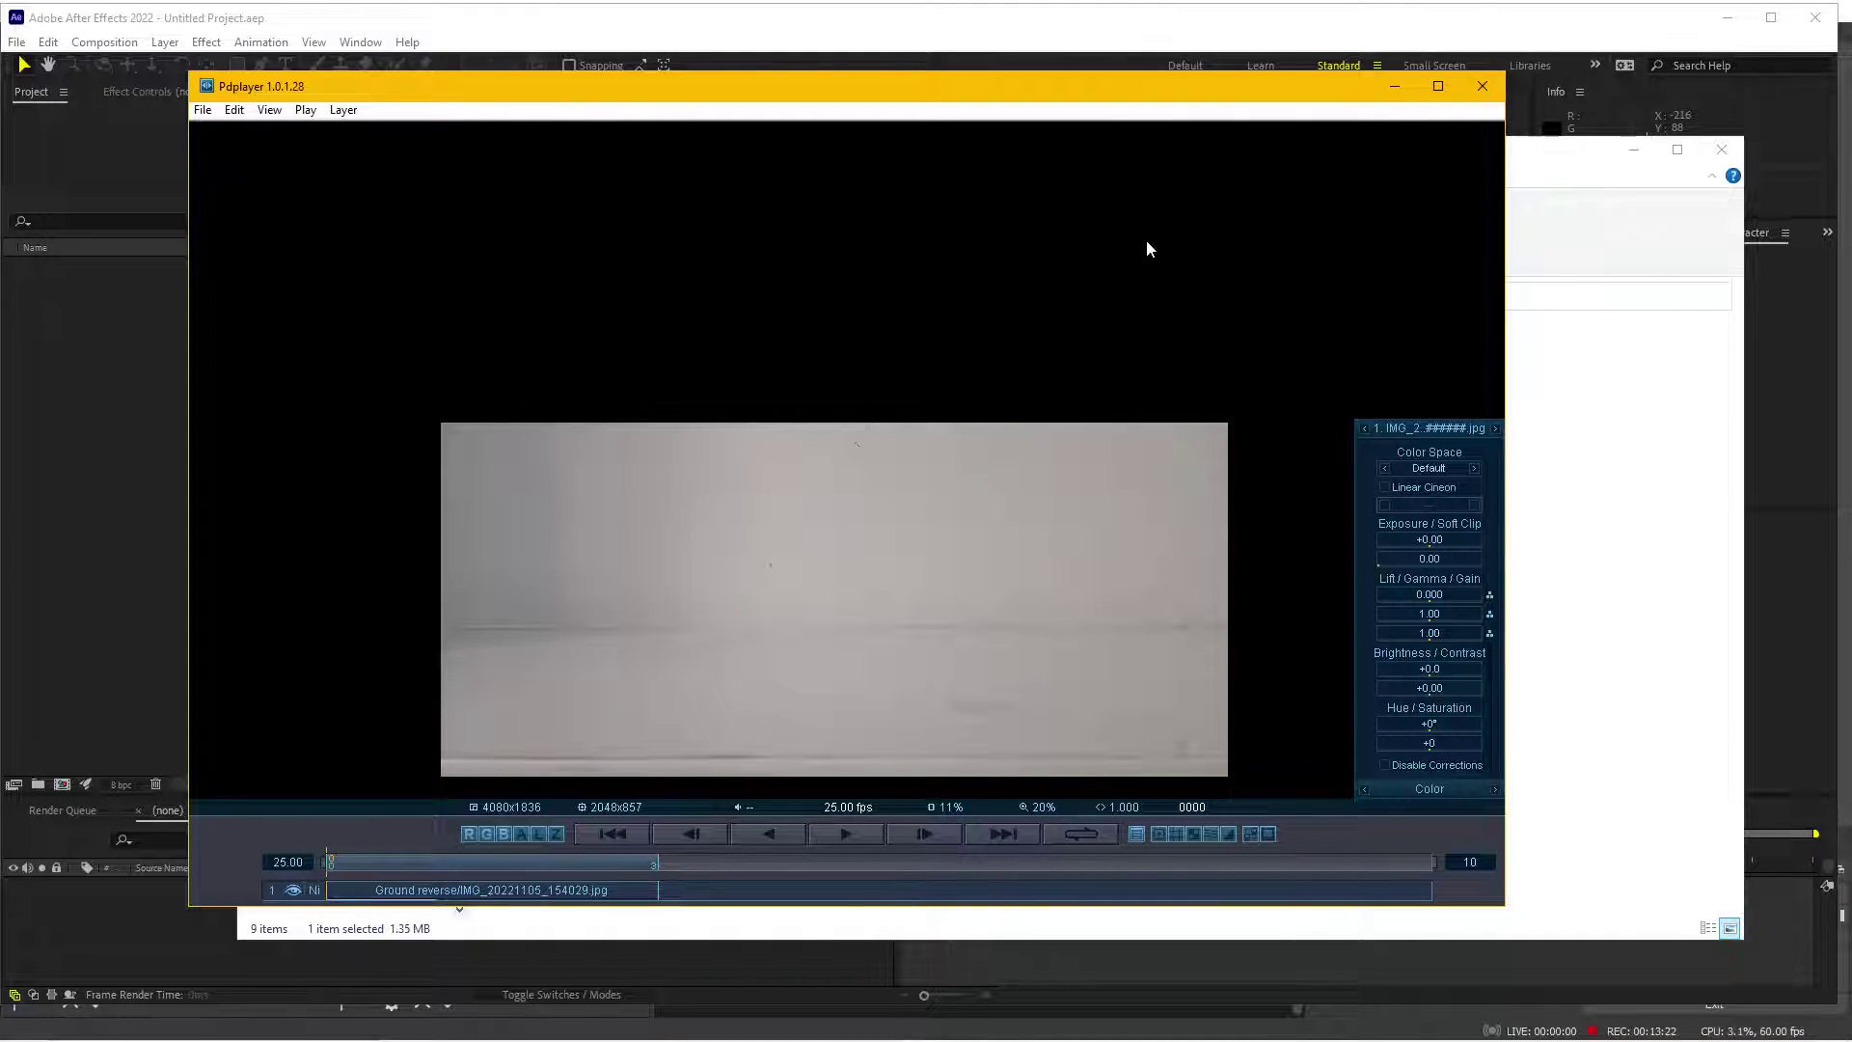
{"action": "left_click", "coordinate": [1482, 86]}
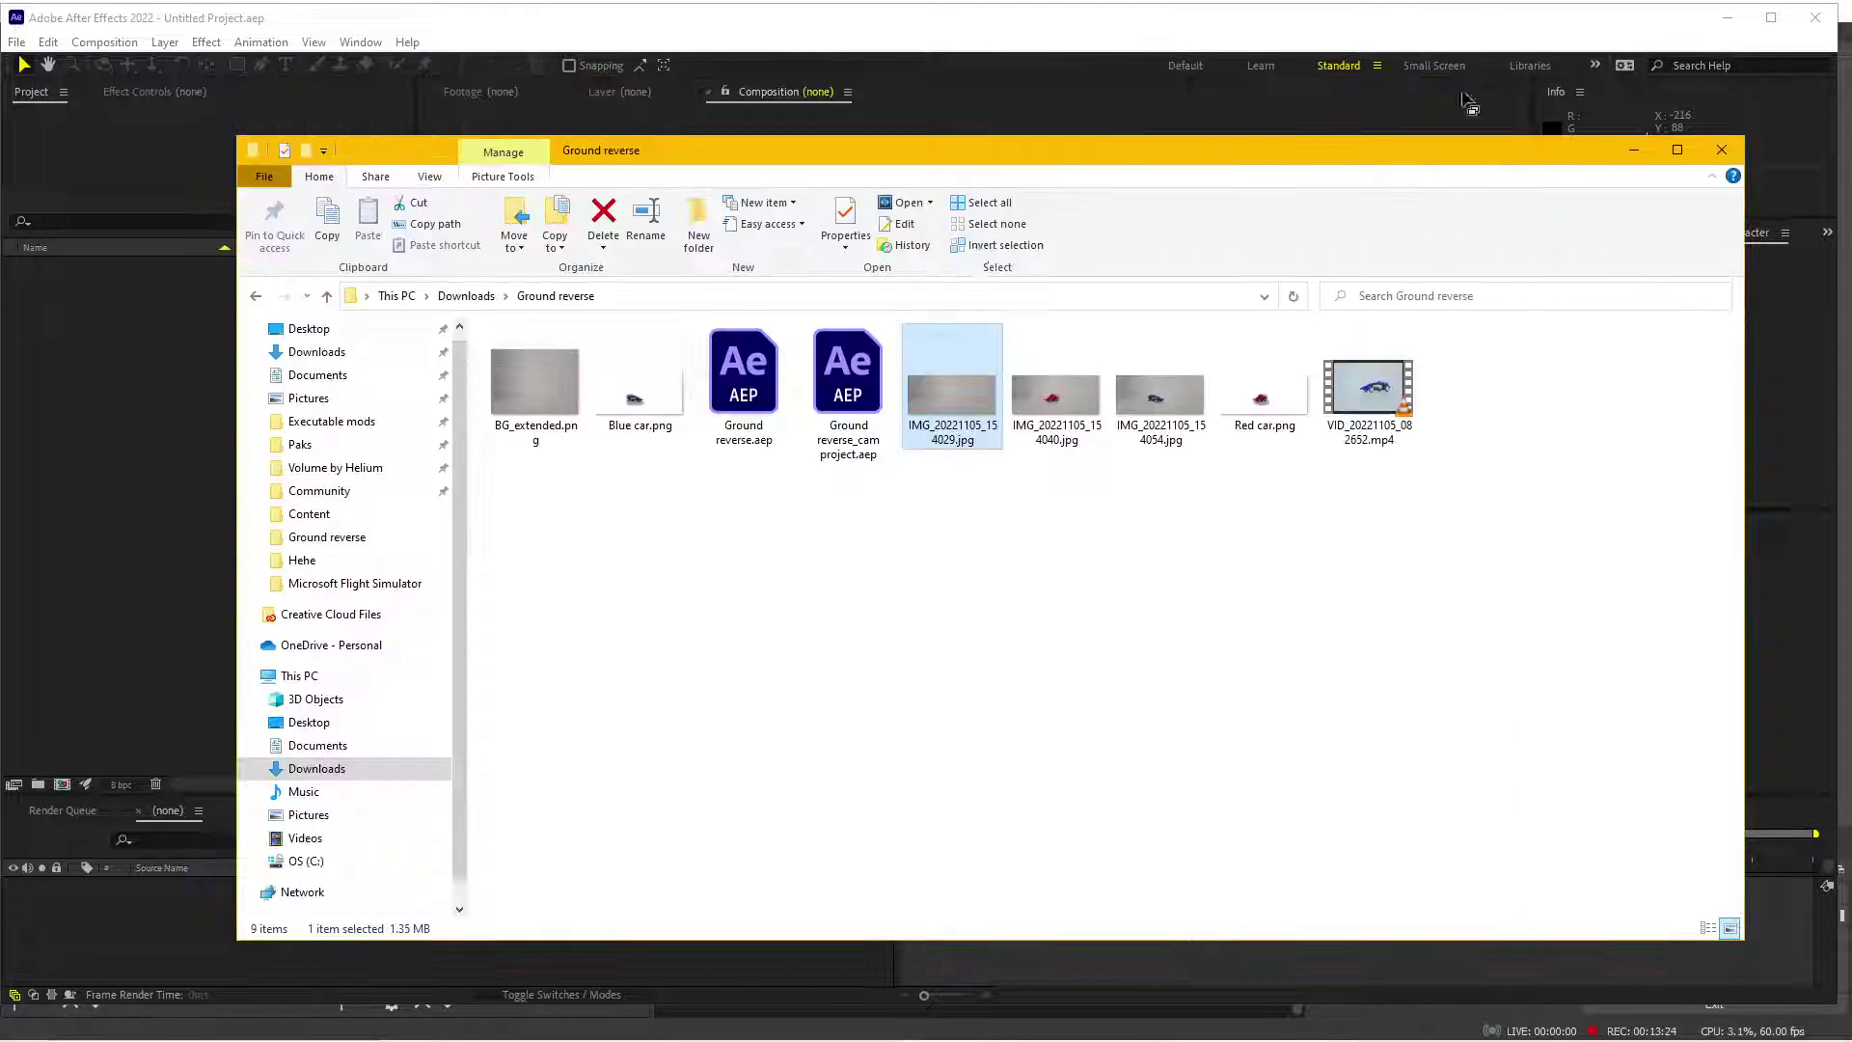
- Preview the 4080x3000 BG_extended.png backdrop, then bring up After Effects' Import File dialog
{"action": "left_click", "coordinate": [529, 398]}
{"action": "double_click", "coordinate": [529, 398]}
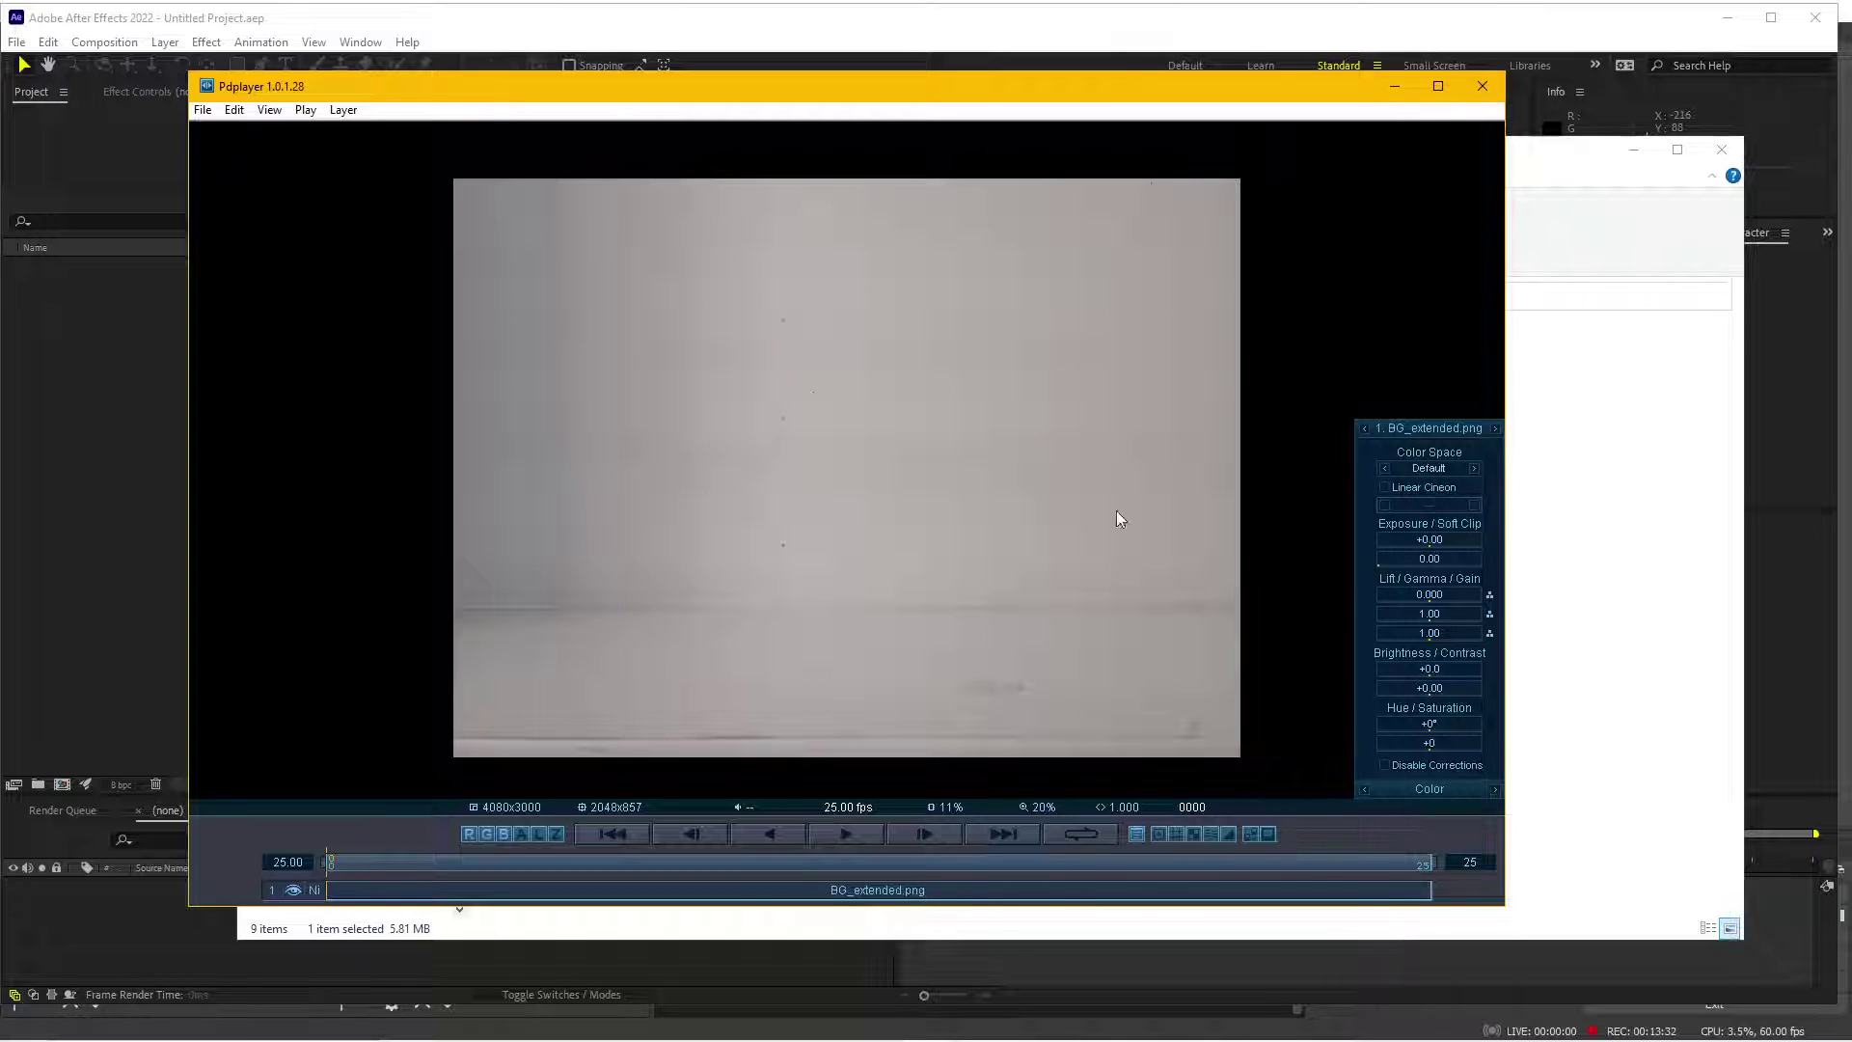
{"action": "left_click", "coordinate": [1481, 86]}
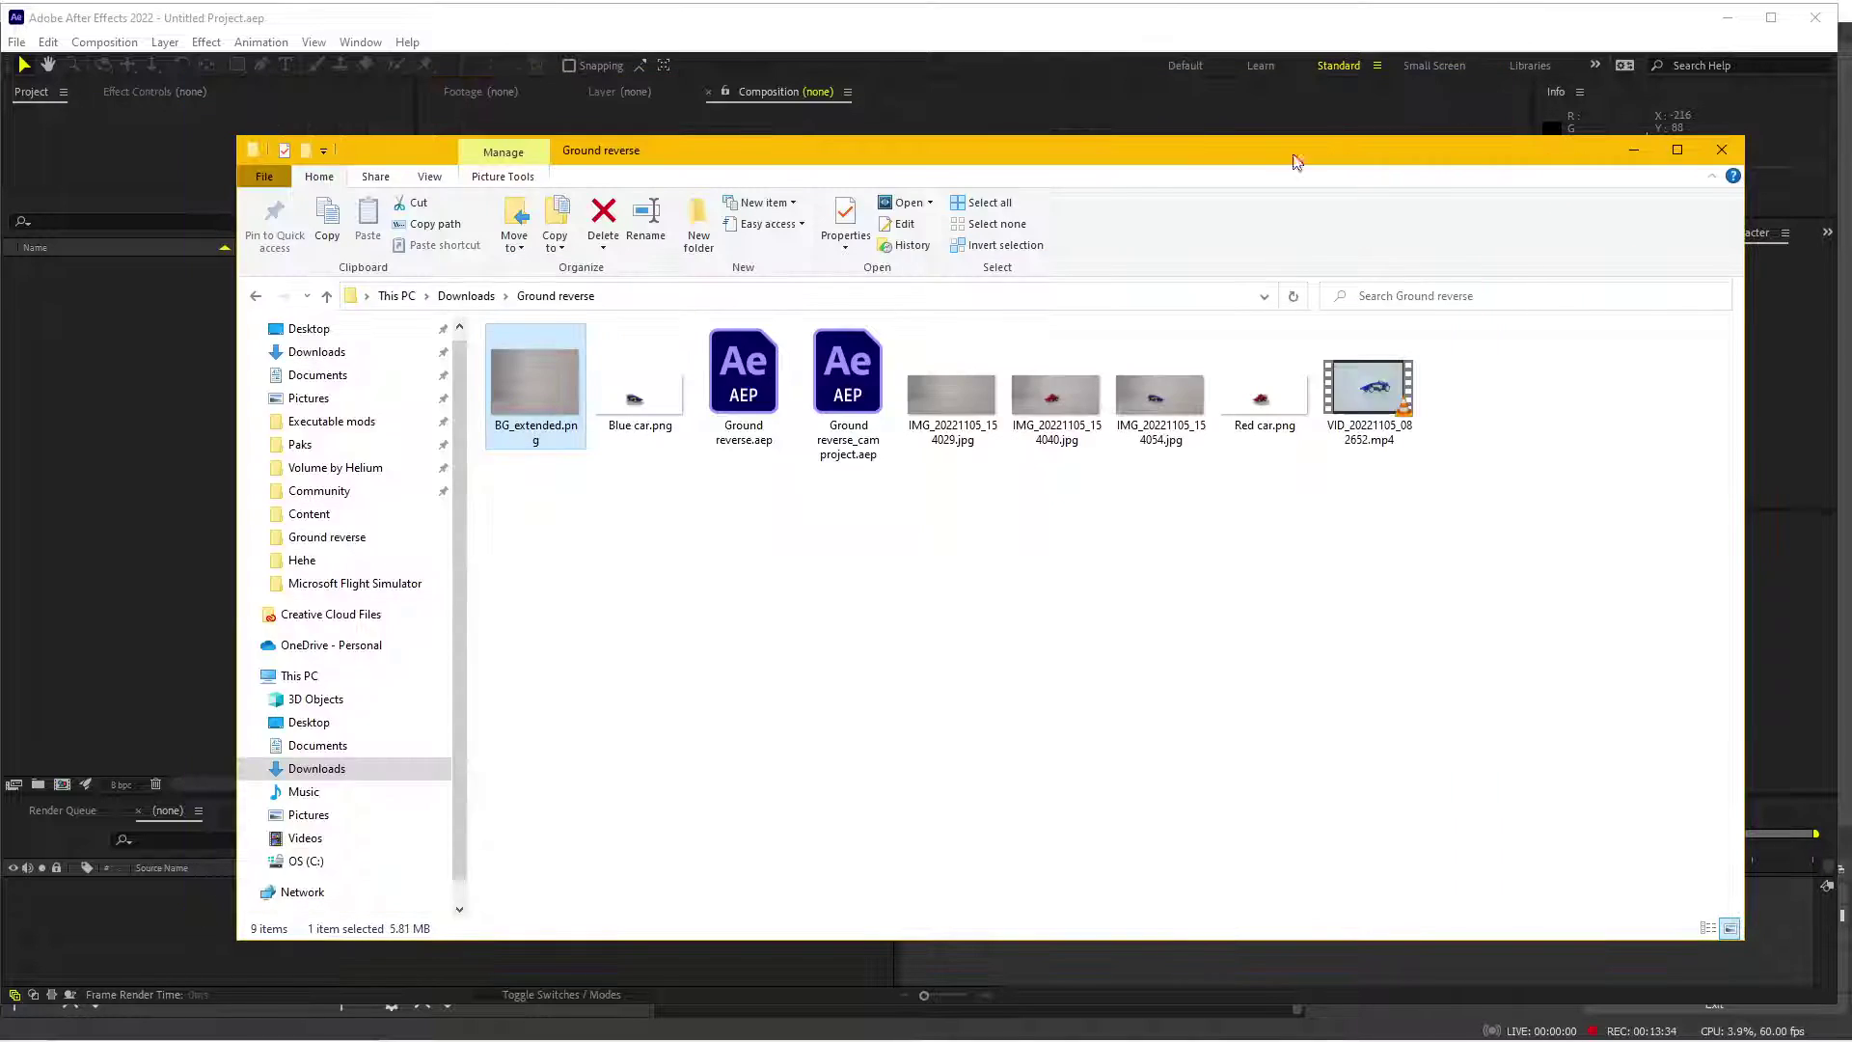
{"action": "double_click", "coordinate": [98, 472]}
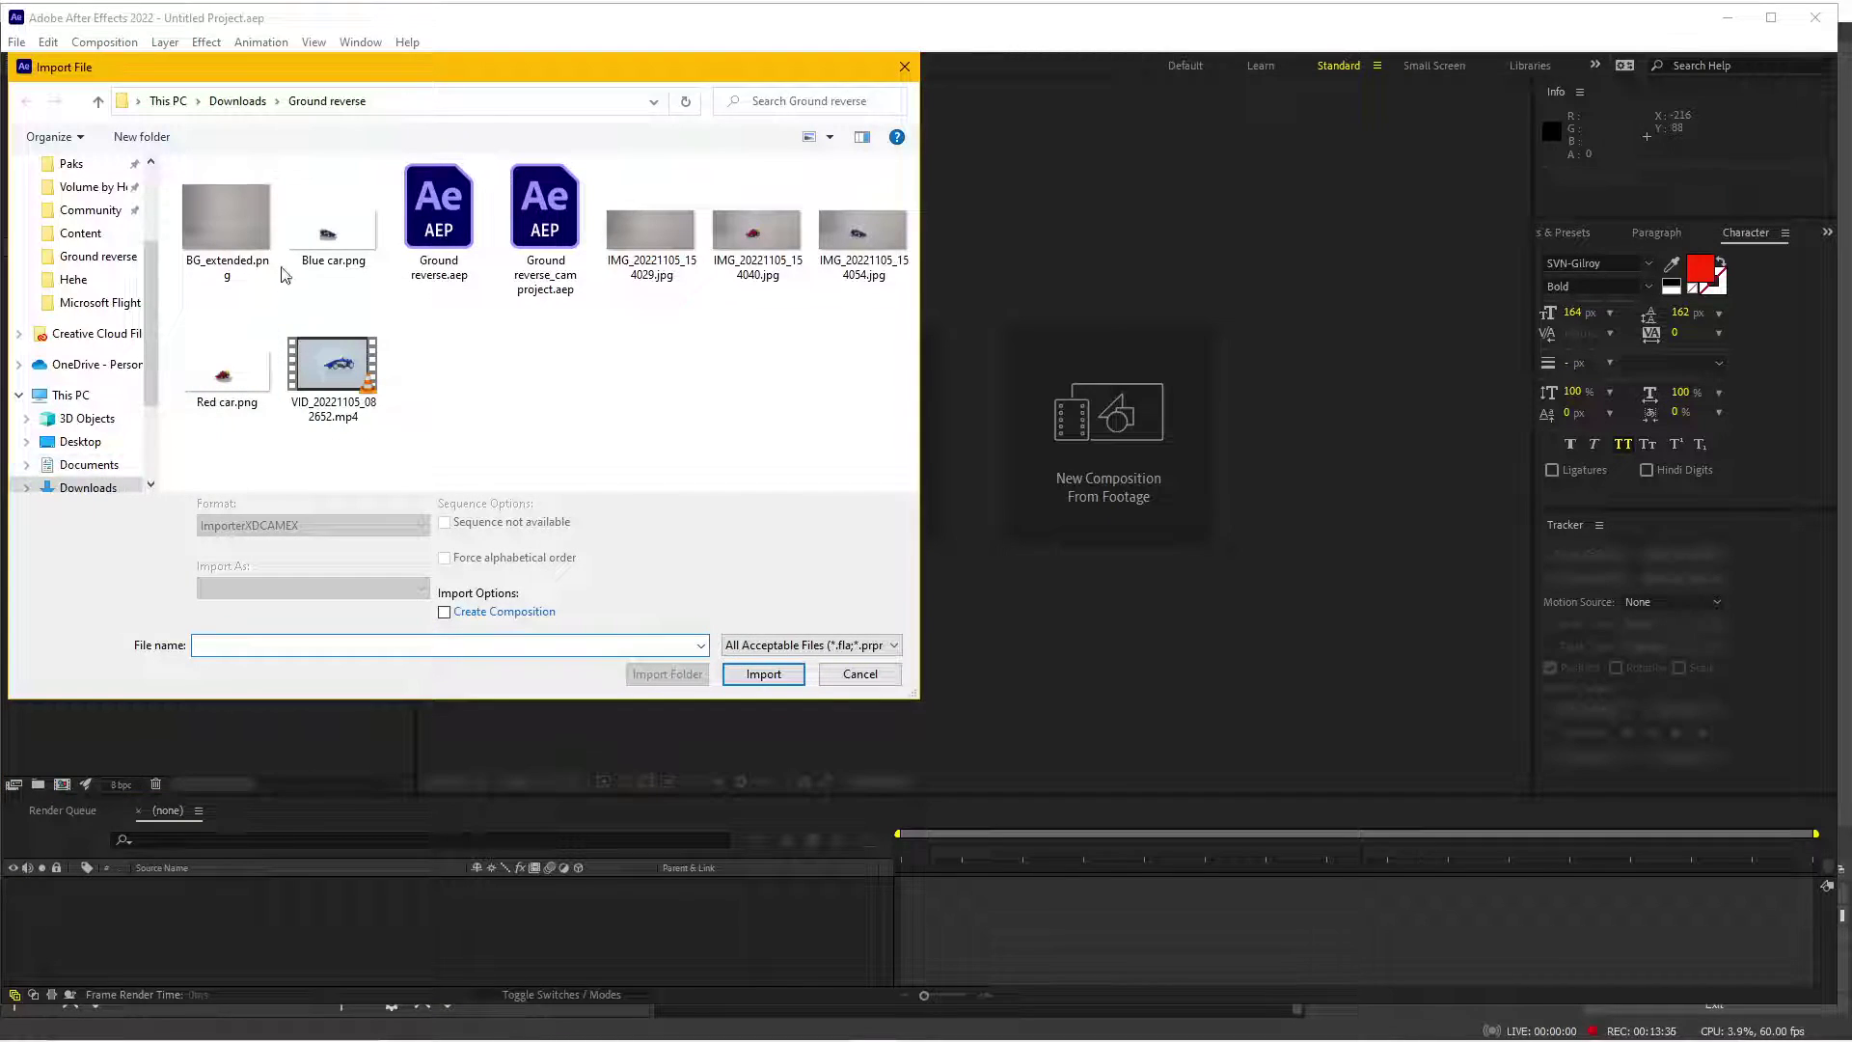
- Import BG_extended.png into the project
{"action": "double_click", "coordinate": [214, 214]}
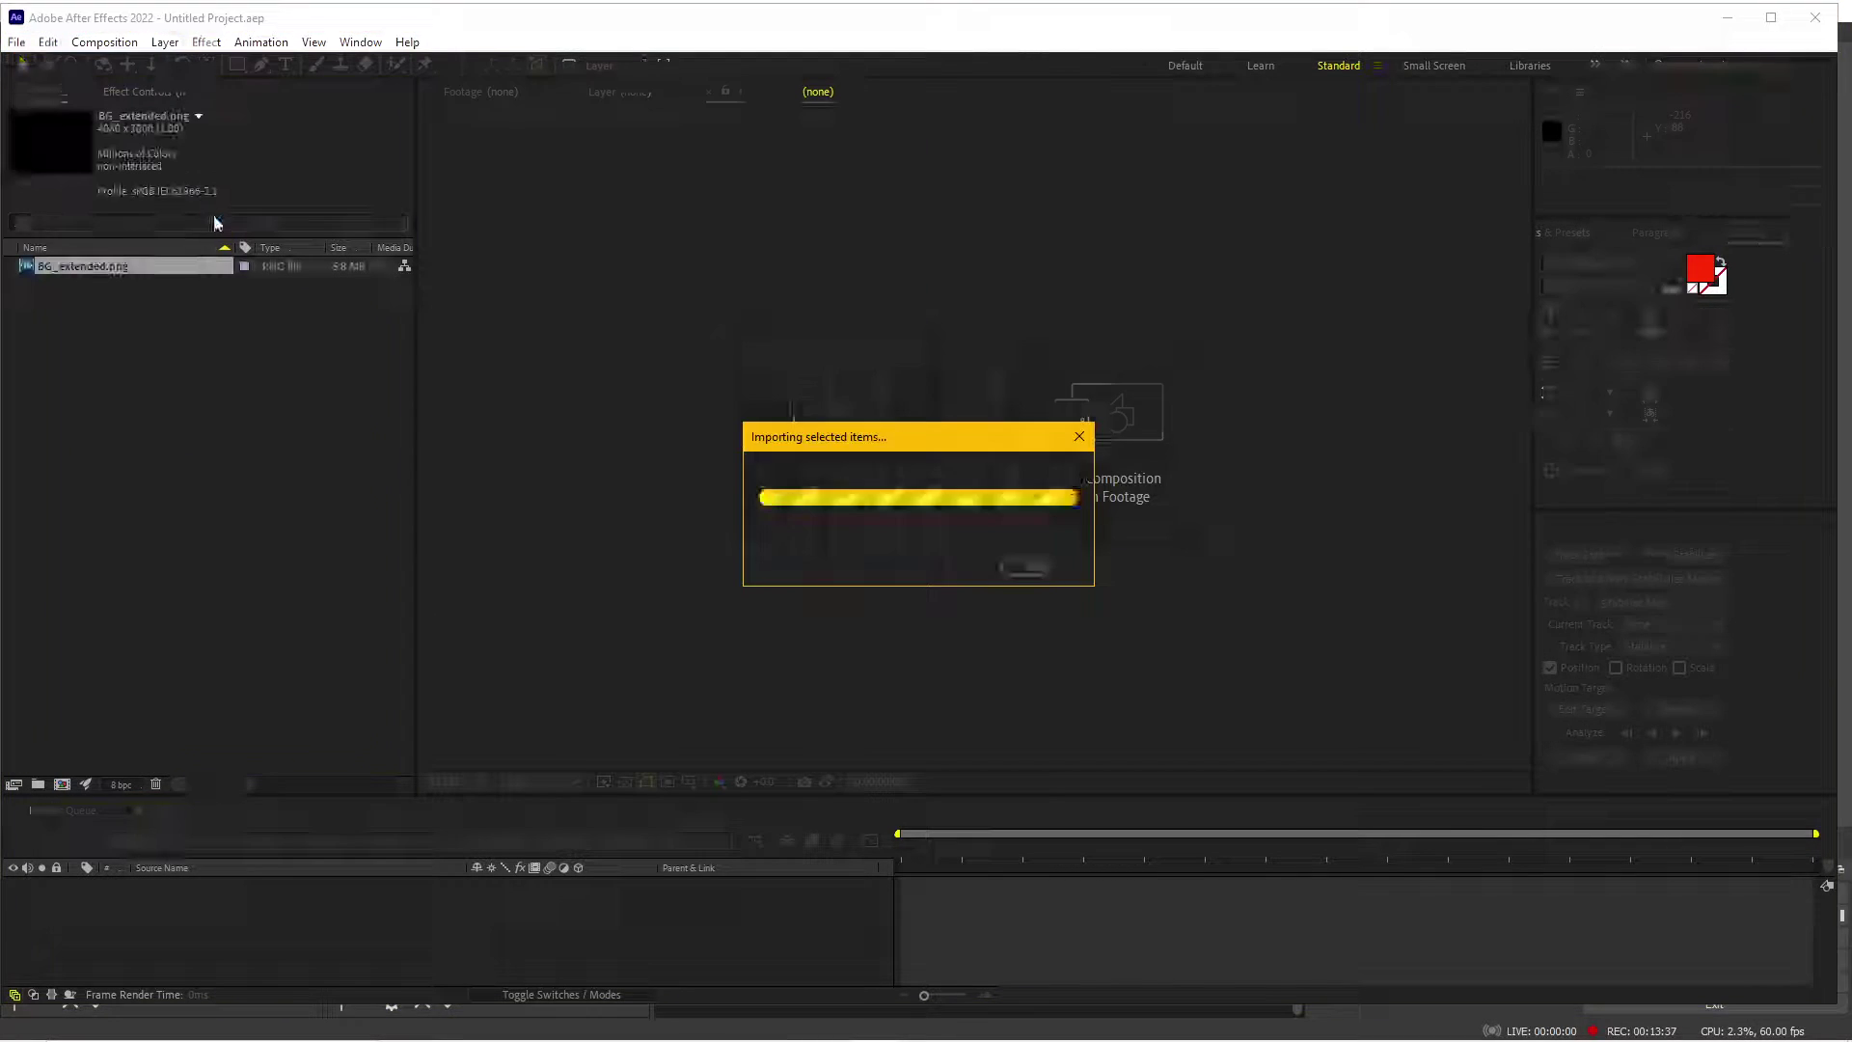
{"action": "double_click", "coordinate": [112, 268]}
{"action": "scroll", "coordinate": [949, 575], "scroll_direction": "down", "scroll_amount": 2}
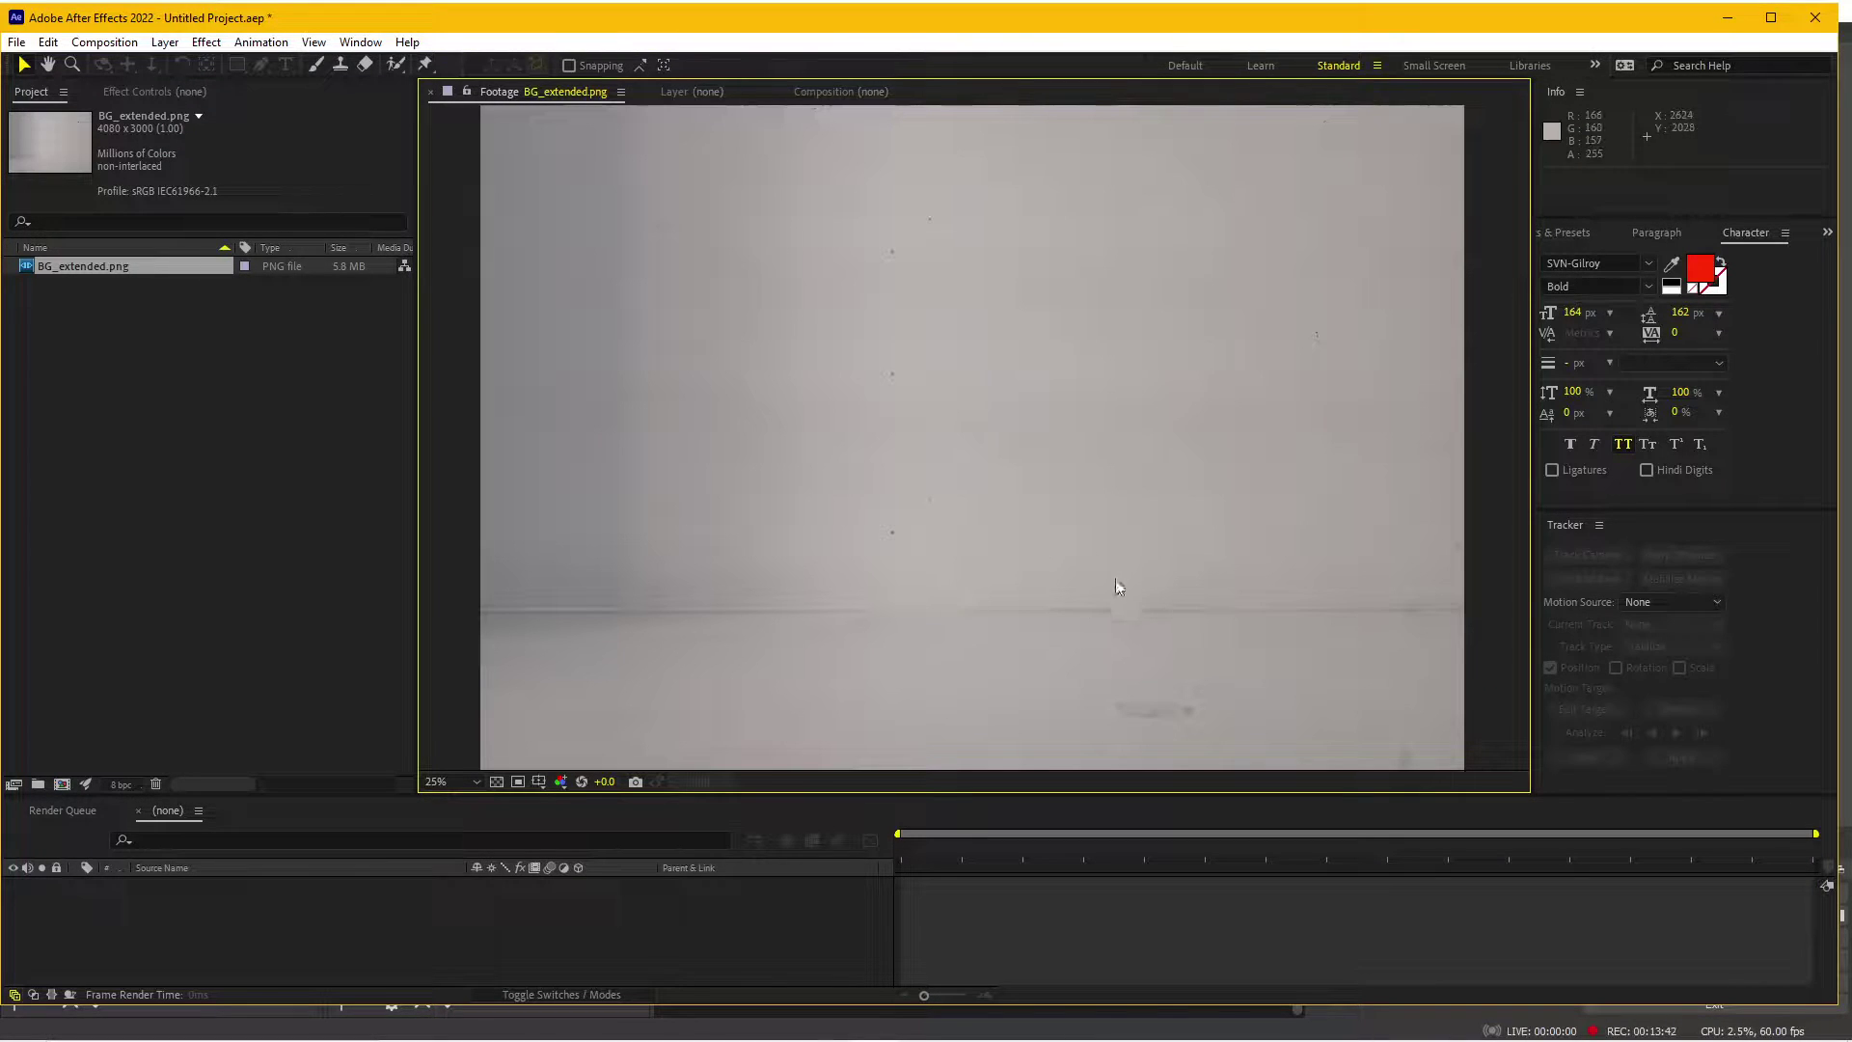
{"action": "scroll", "coordinate": [848, 405], "scroll_direction": "down", "scroll_amount": 1}
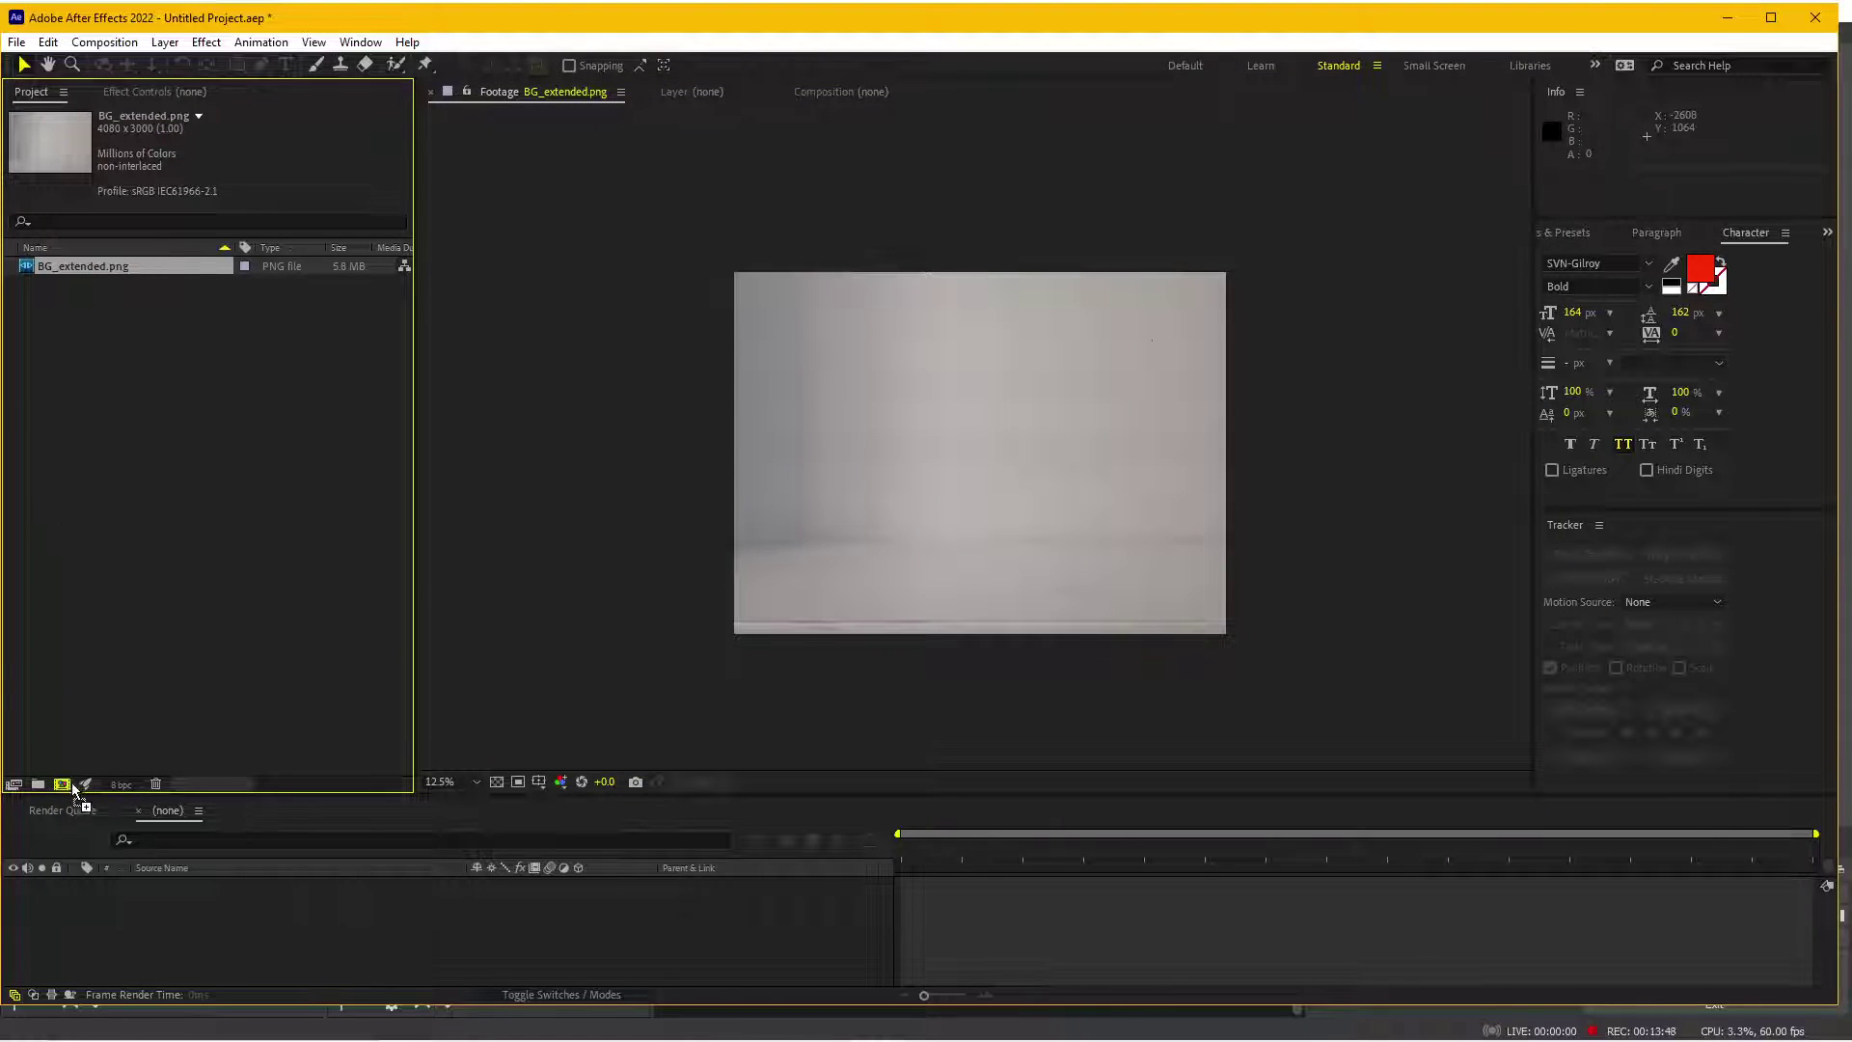
- Create the 4080x3000 BG_extended composition from the footage and enlarge the timeline area
{"action": "left_click_drag", "start_coordinate": [85, 264], "coordinate": [62, 783]}
{"action": "scroll", "coordinate": [710, 610], "scroll_direction": "down", "scroll_amount": 1}
{"action": "scroll", "coordinate": [709, 611], "scroll_direction": "down", "scroll_amount": 1}
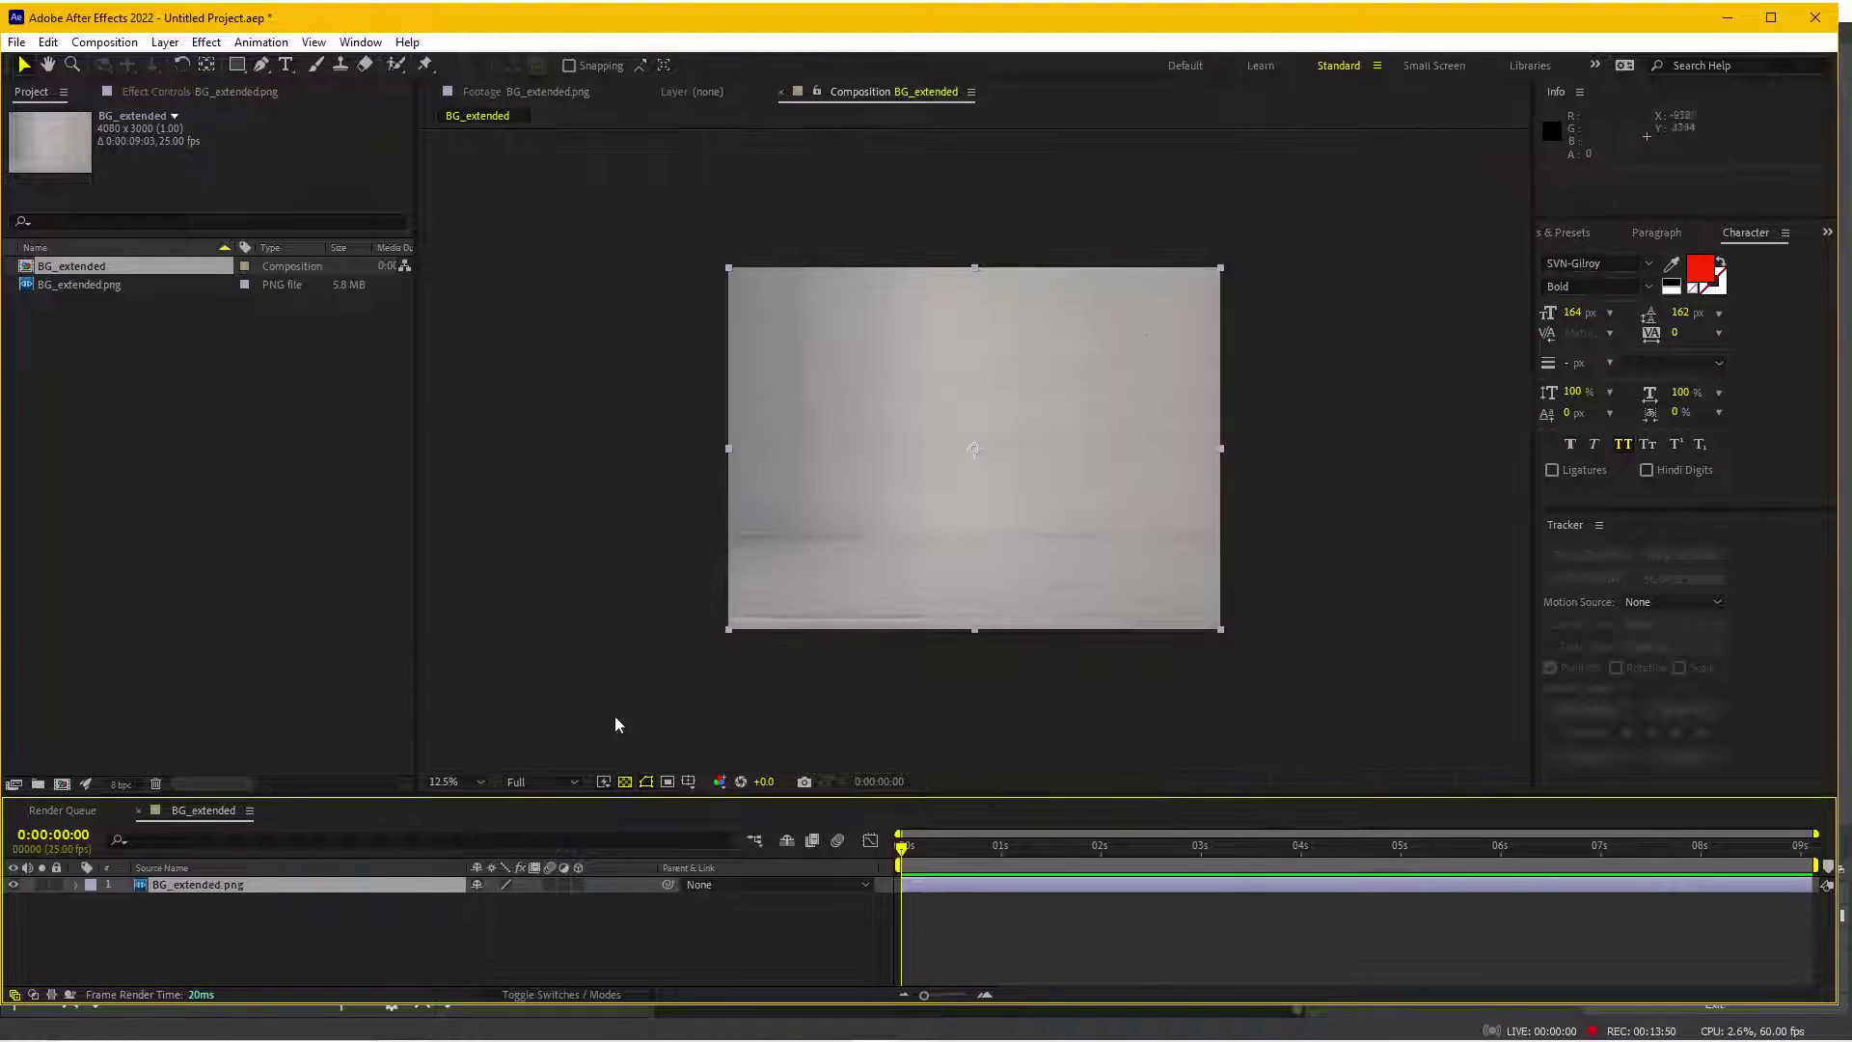
{"action": "left_click_drag", "start_coordinate": [579, 795], "coordinate": [580, 712]}
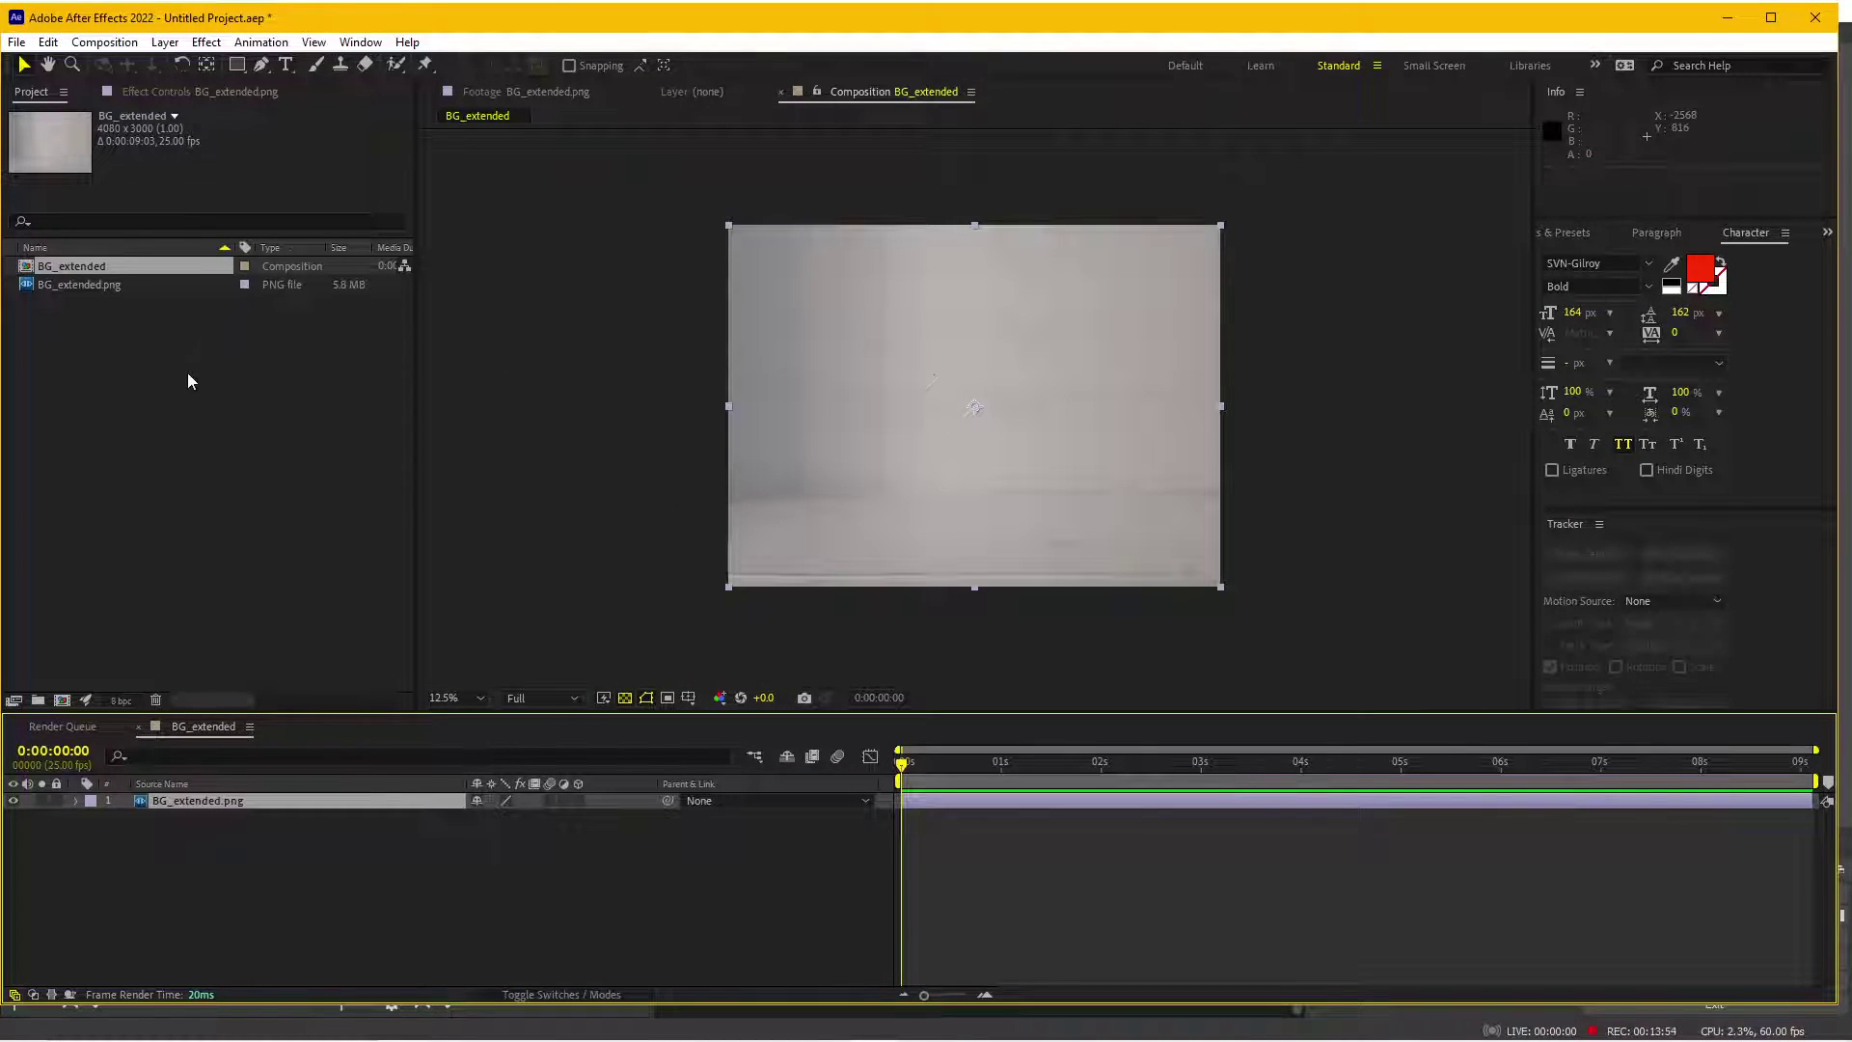
{"action": "left_click", "coordinate": [183, 389]}
{"action": "left_click", "coordinate": [204, 800]}
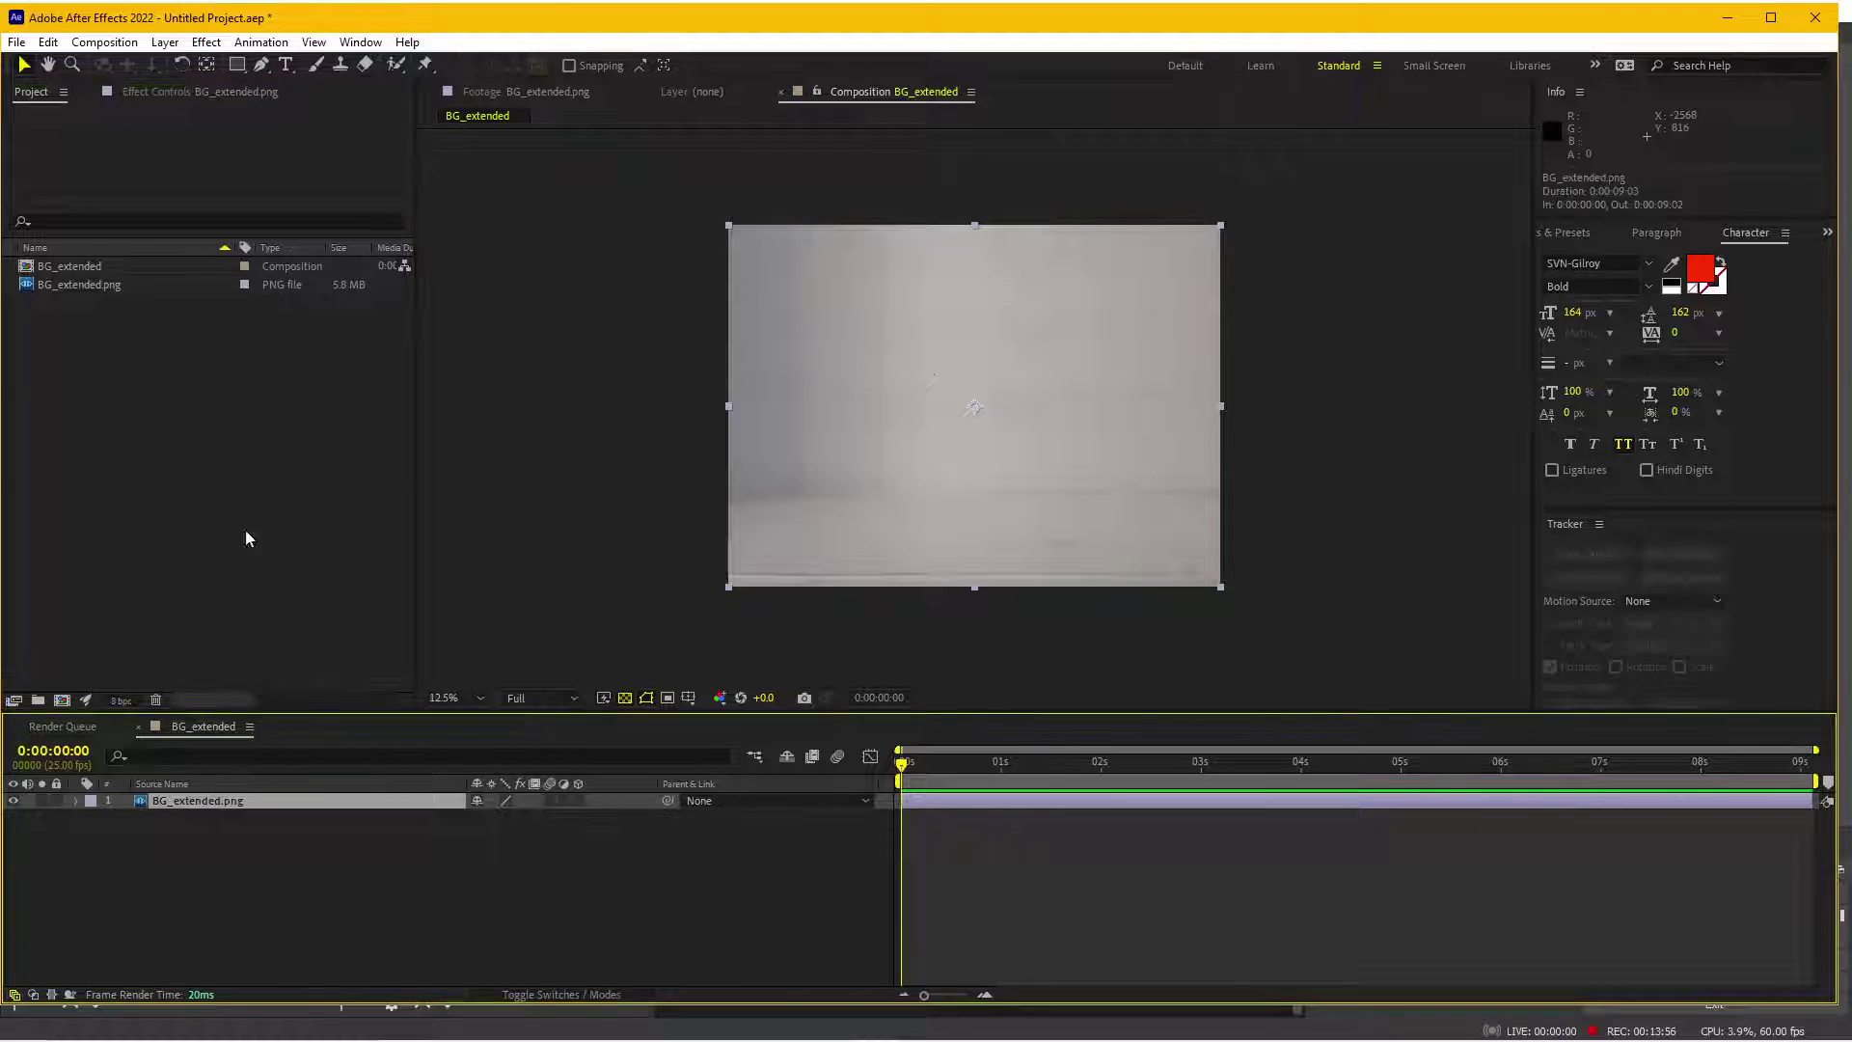
{"action": "left_click", "coordinate": [360, 41]}
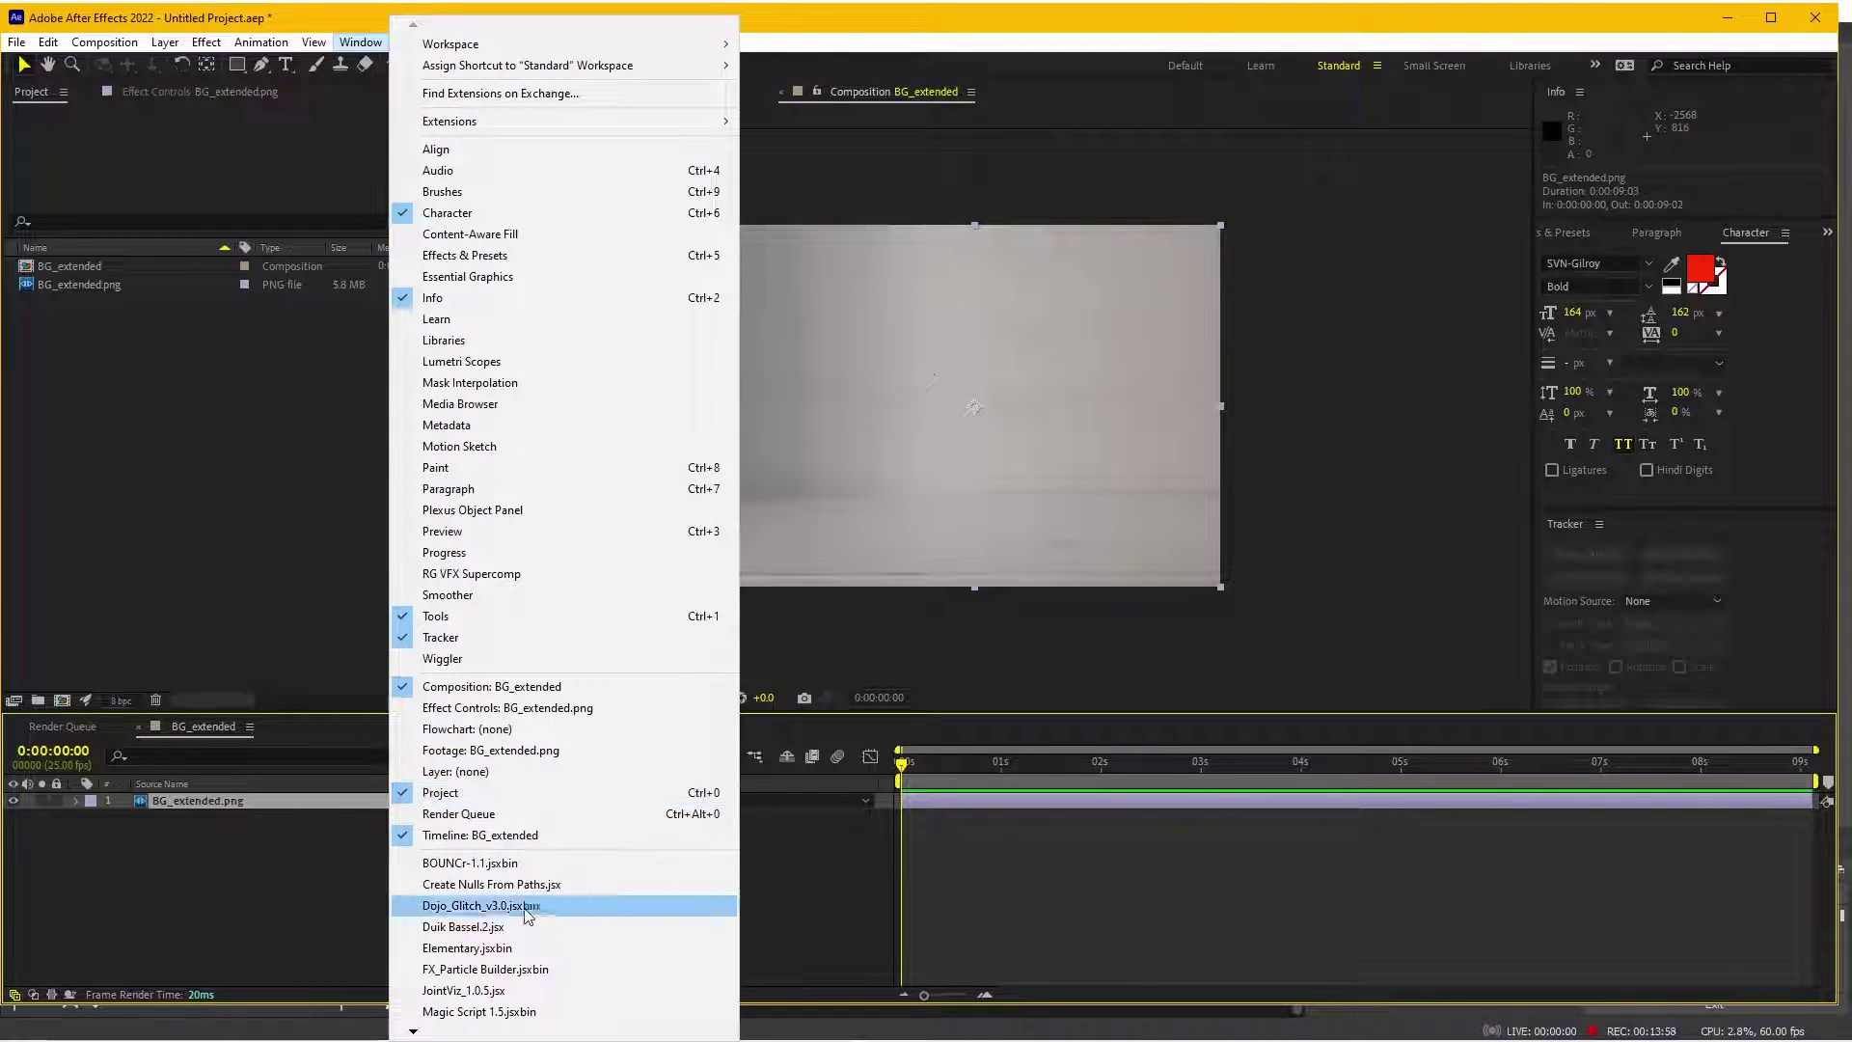
- Launch projection_3d_v3.06.jsx from the Window menu and dock its panel at the lower right
{"action": "mouse_move", "coordinate": [413, 1030]}
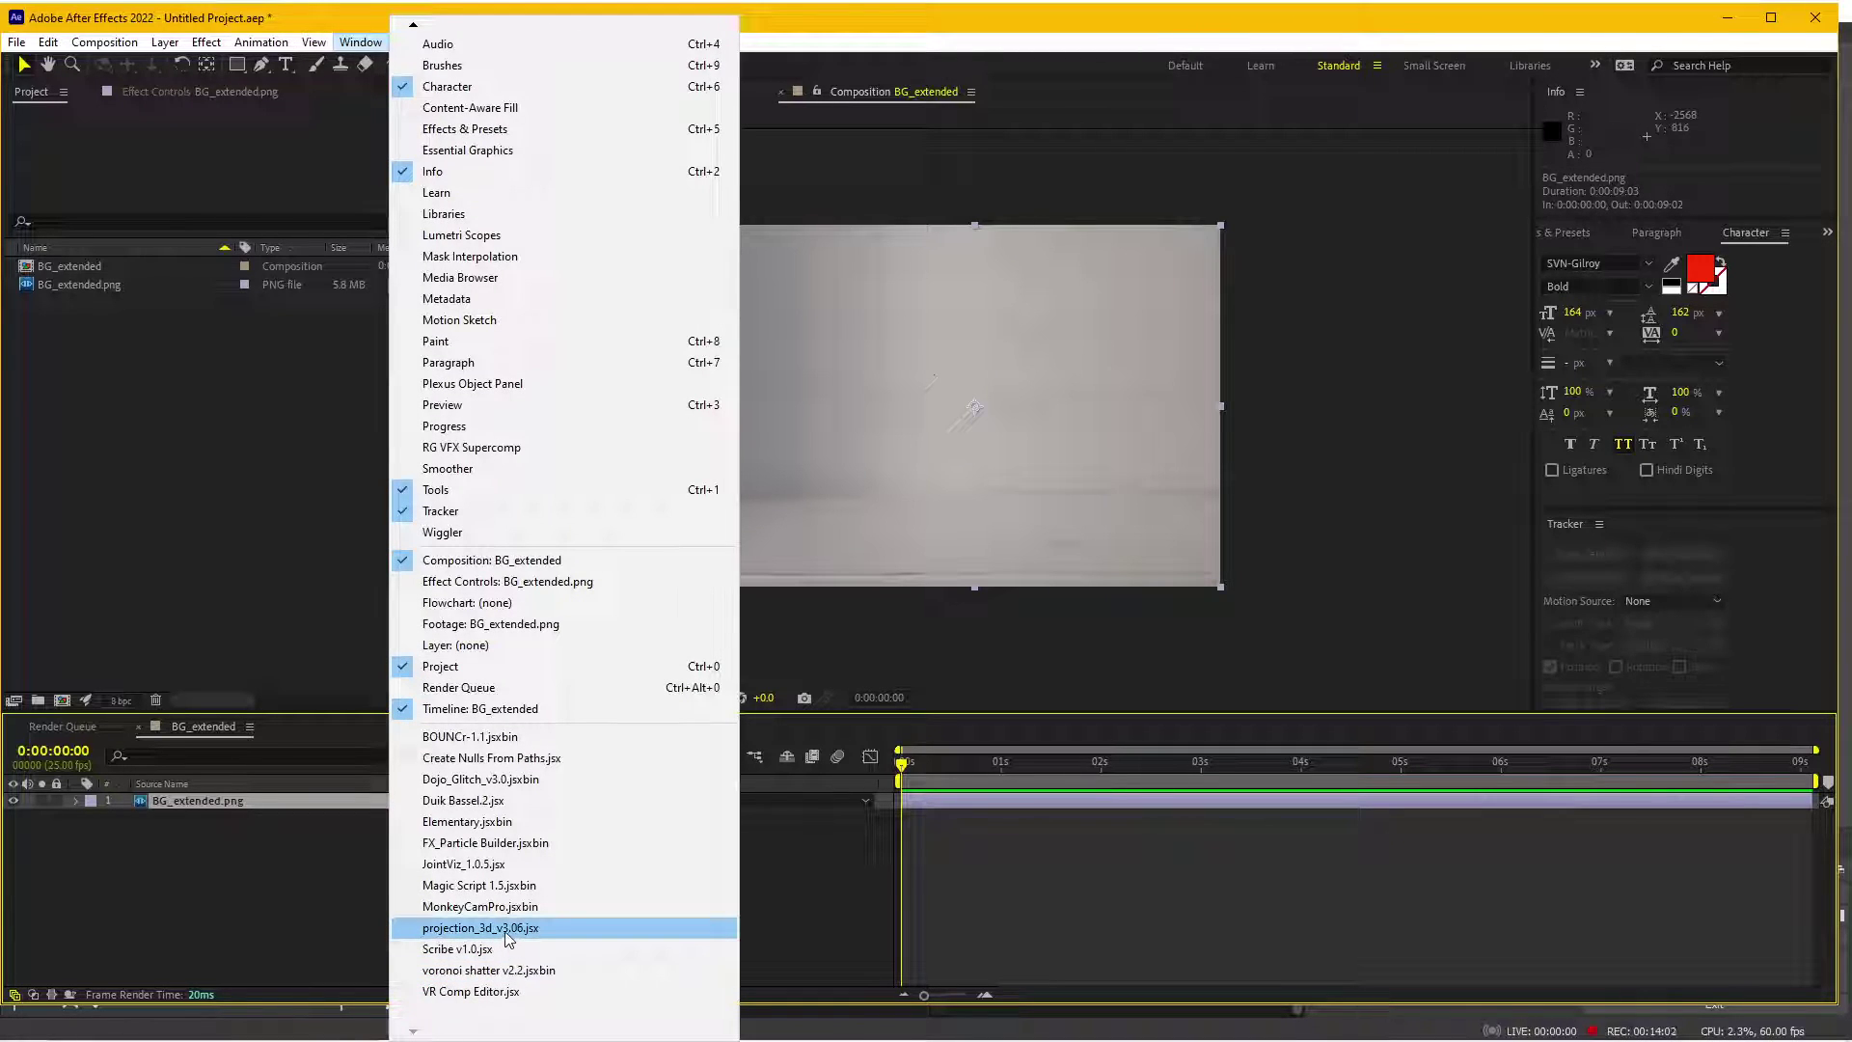
{"action": "left_click", "coordinate": [520, 931]}
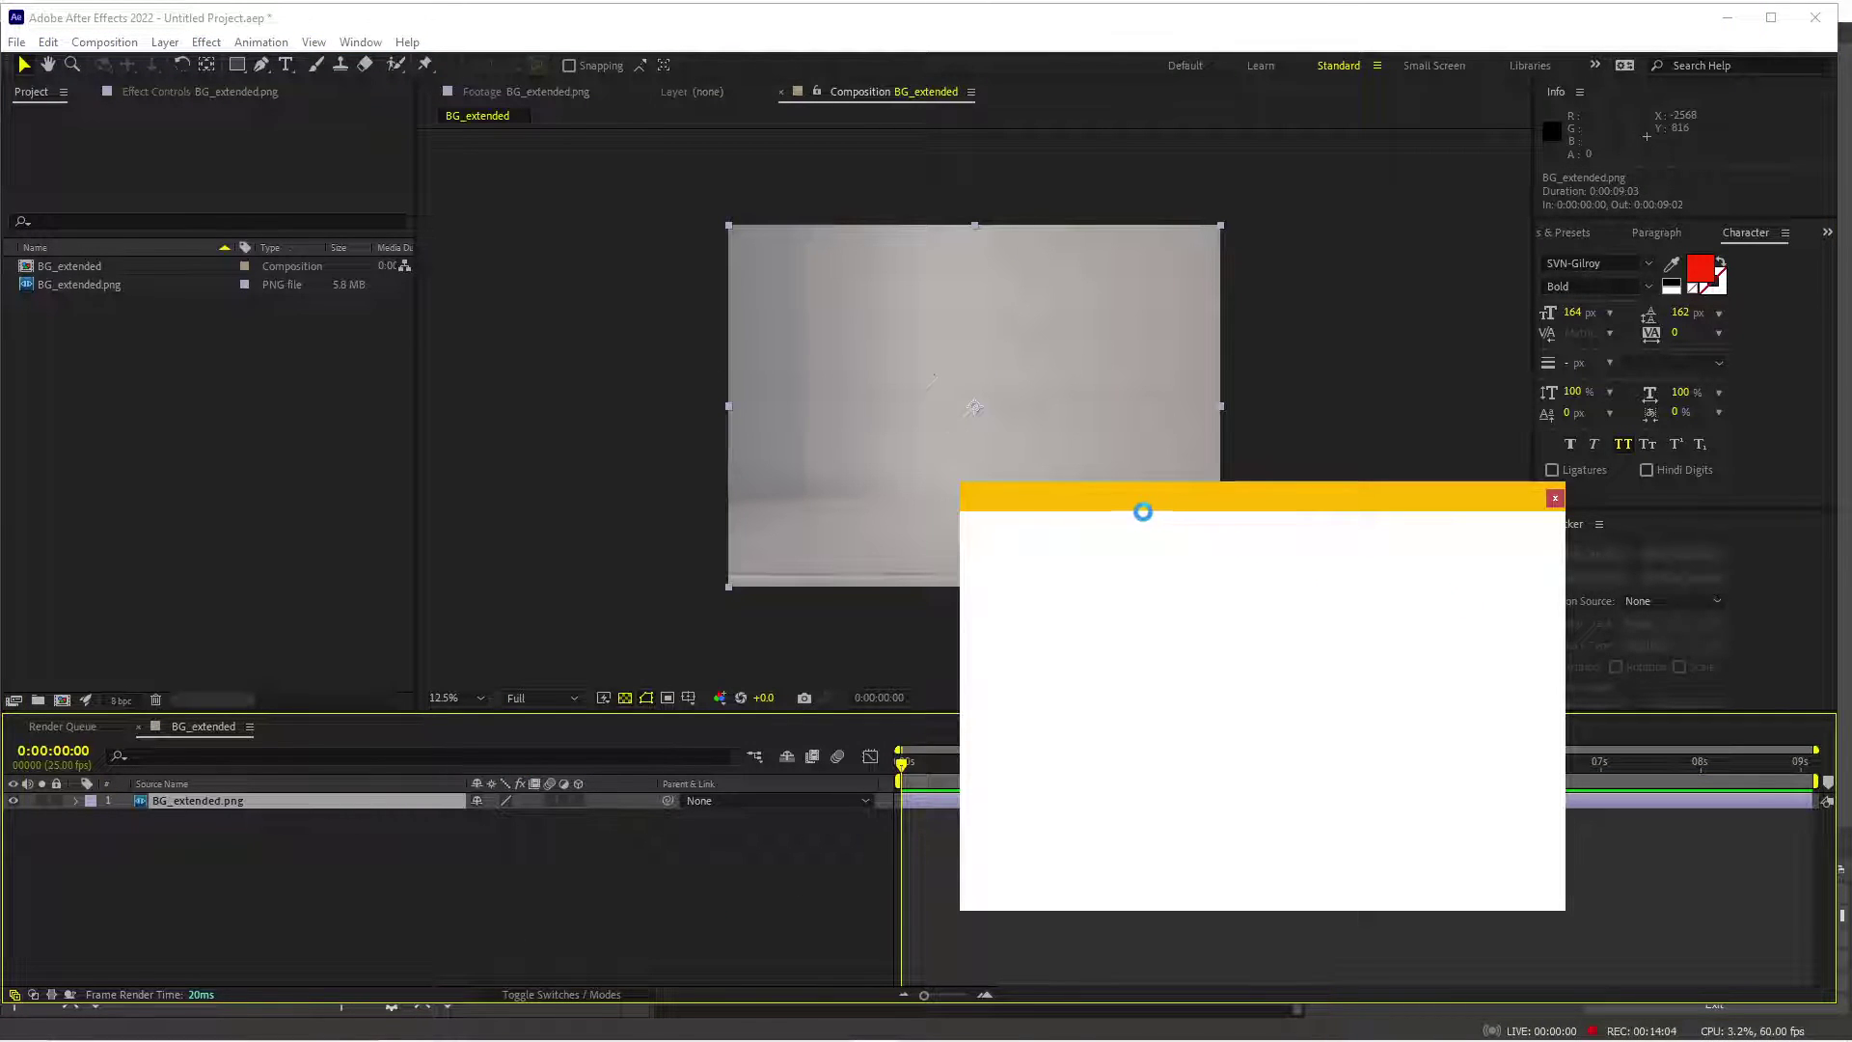
{"action": "mouse_move", "coordinate": [1143, 511]}
{"action": "left_mouse_down"}
{"action": "mouse_move", "coordinate": [1406, 495]}
{"action": "mouse_move", "coordinate": [1379, 527]}
{"action": "left_mouse_up"}
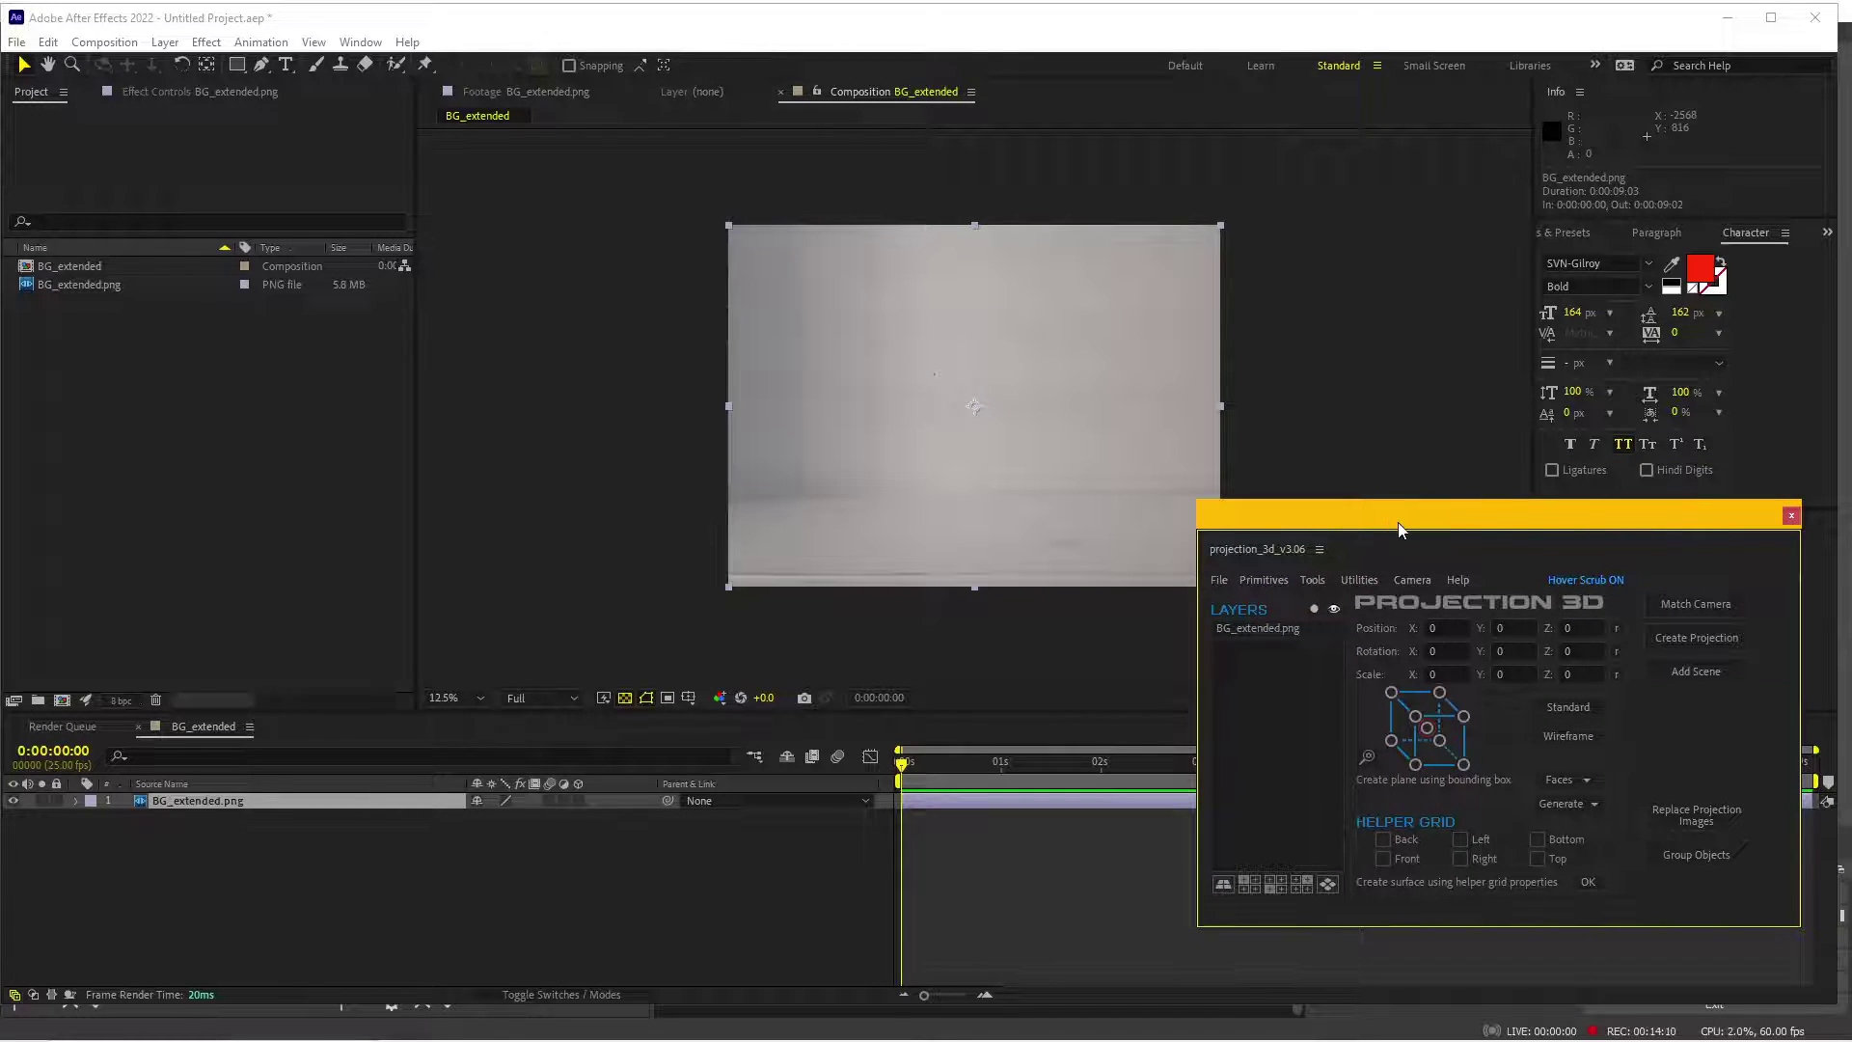
{"action": "left_click_drag", "start_coordinate": [1462, 511], "coordinate": [1468, 500]}
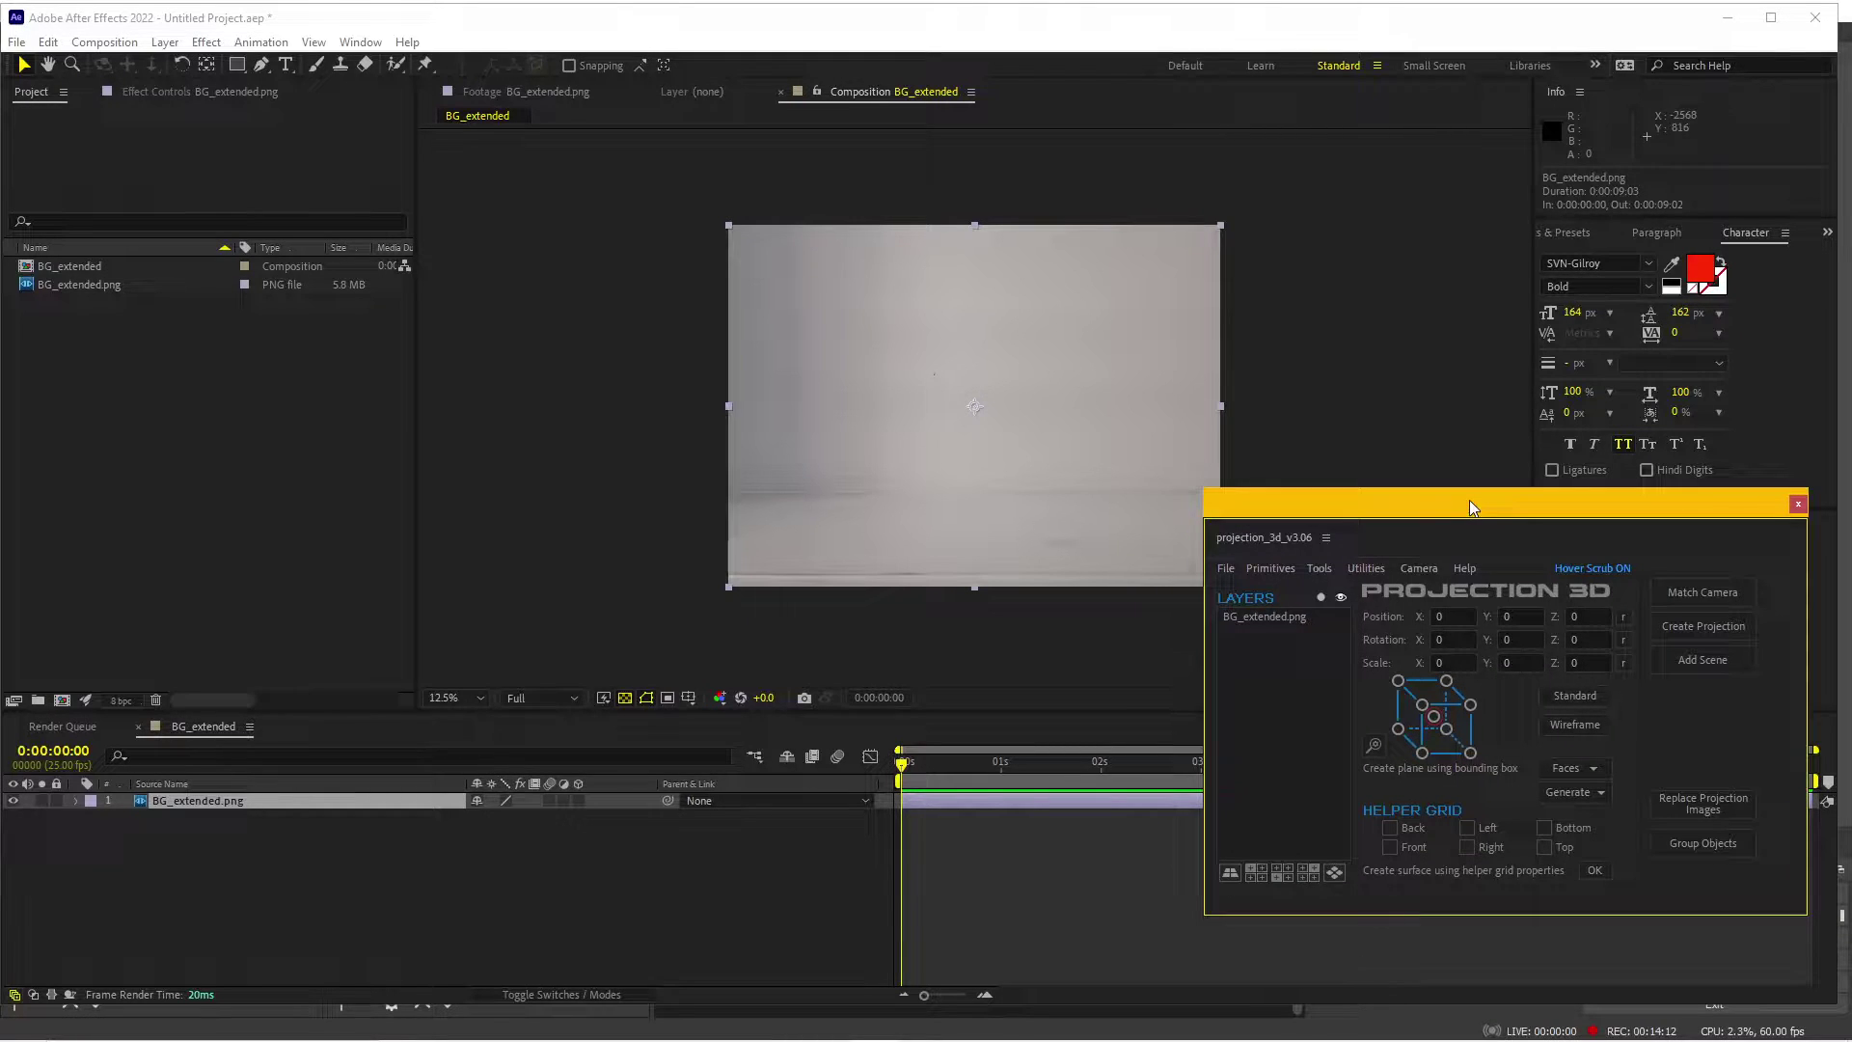
- Add a matched camera and helper grid to BG_extended, moving the Projection 3D panel aside
{"action": "left_click", "coordinate": [1700, 592]}
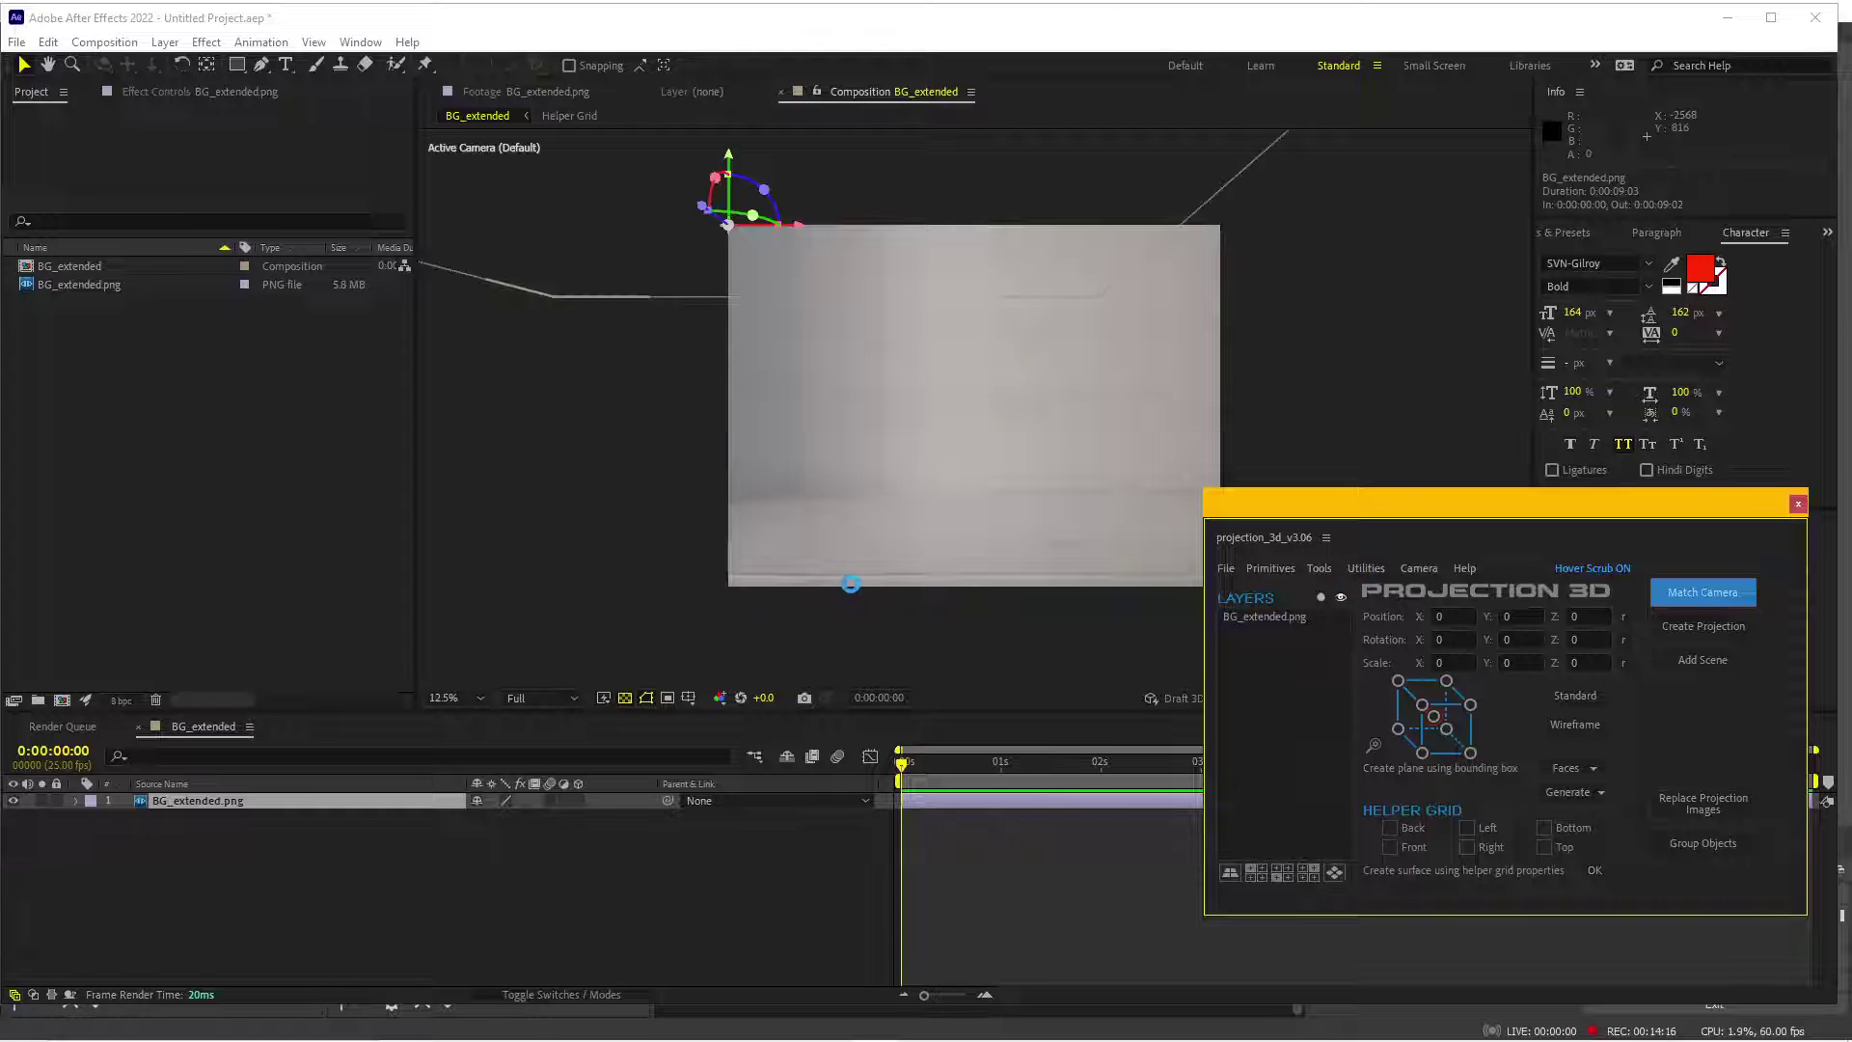
{"action": "scroll", "coordinate": [940, 497], "scroll_direction": "up", "scroll_amount": 2}
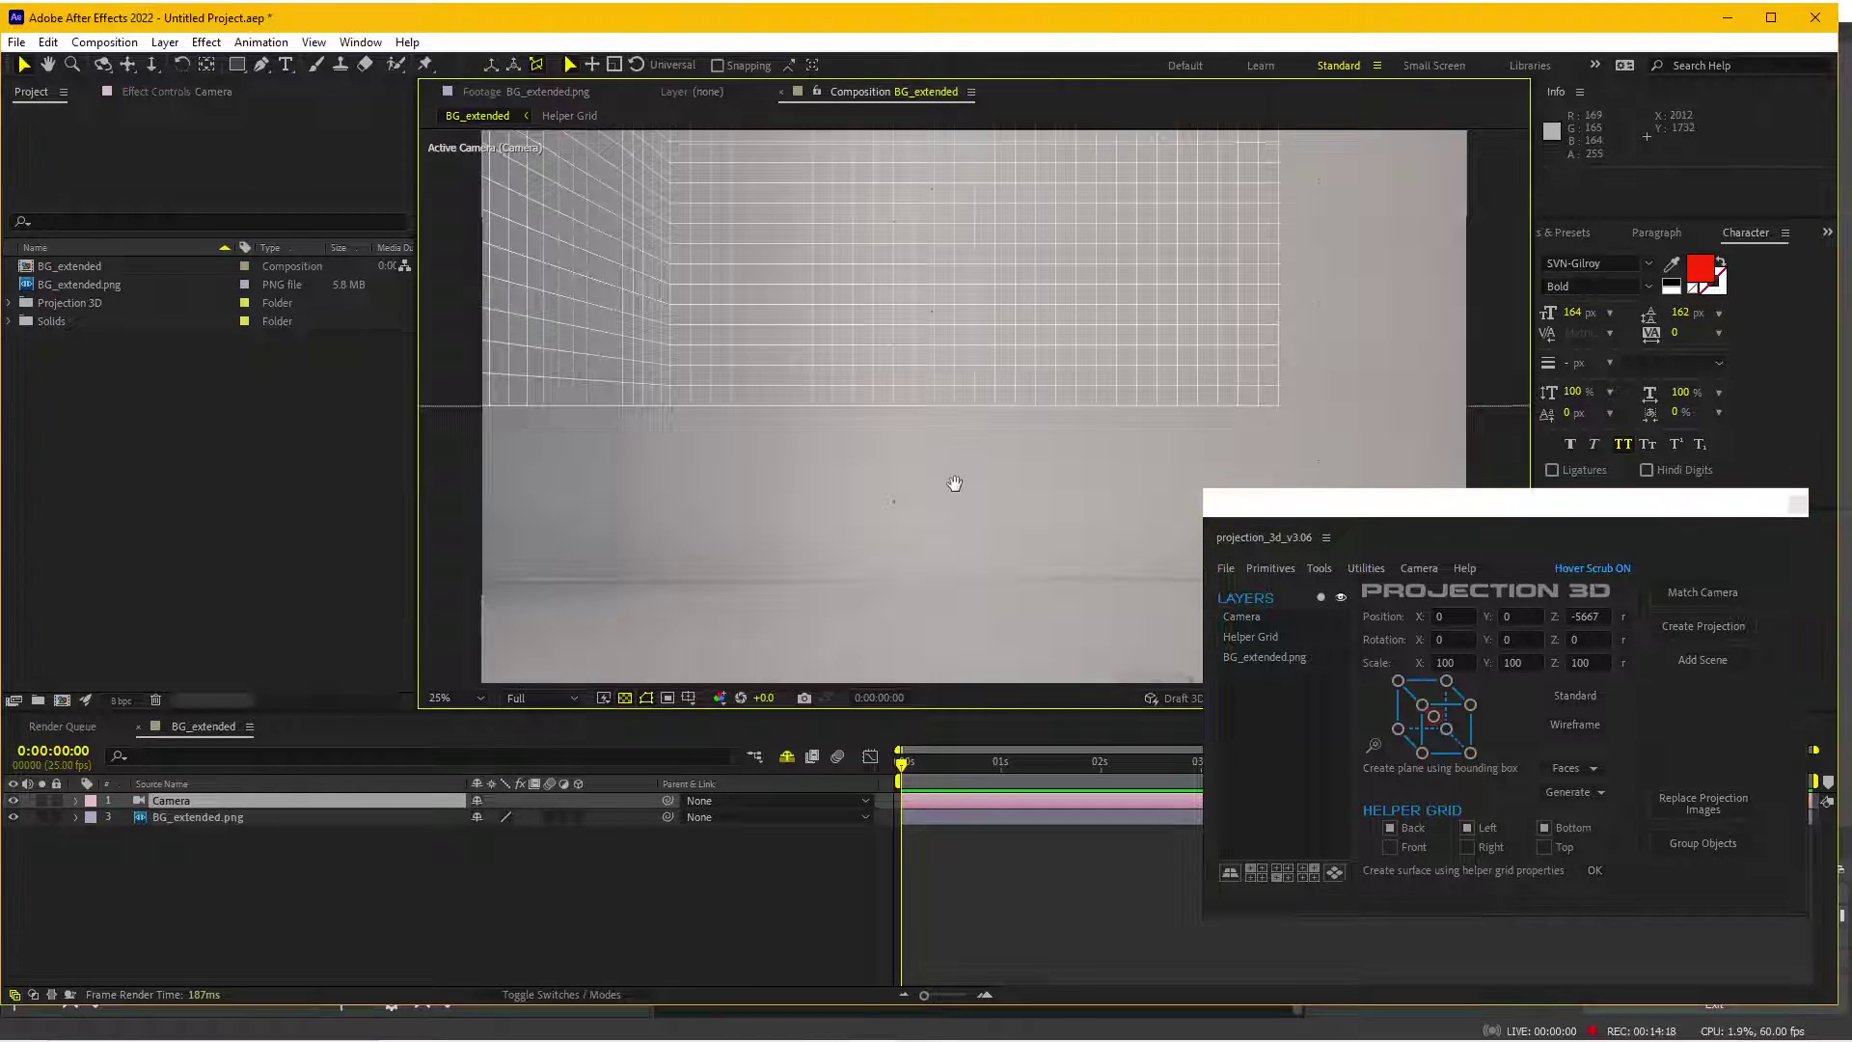
{"action": "left_click_drag", "start_coordinate": [1278, 511], "coordinate": [1419, 533]}
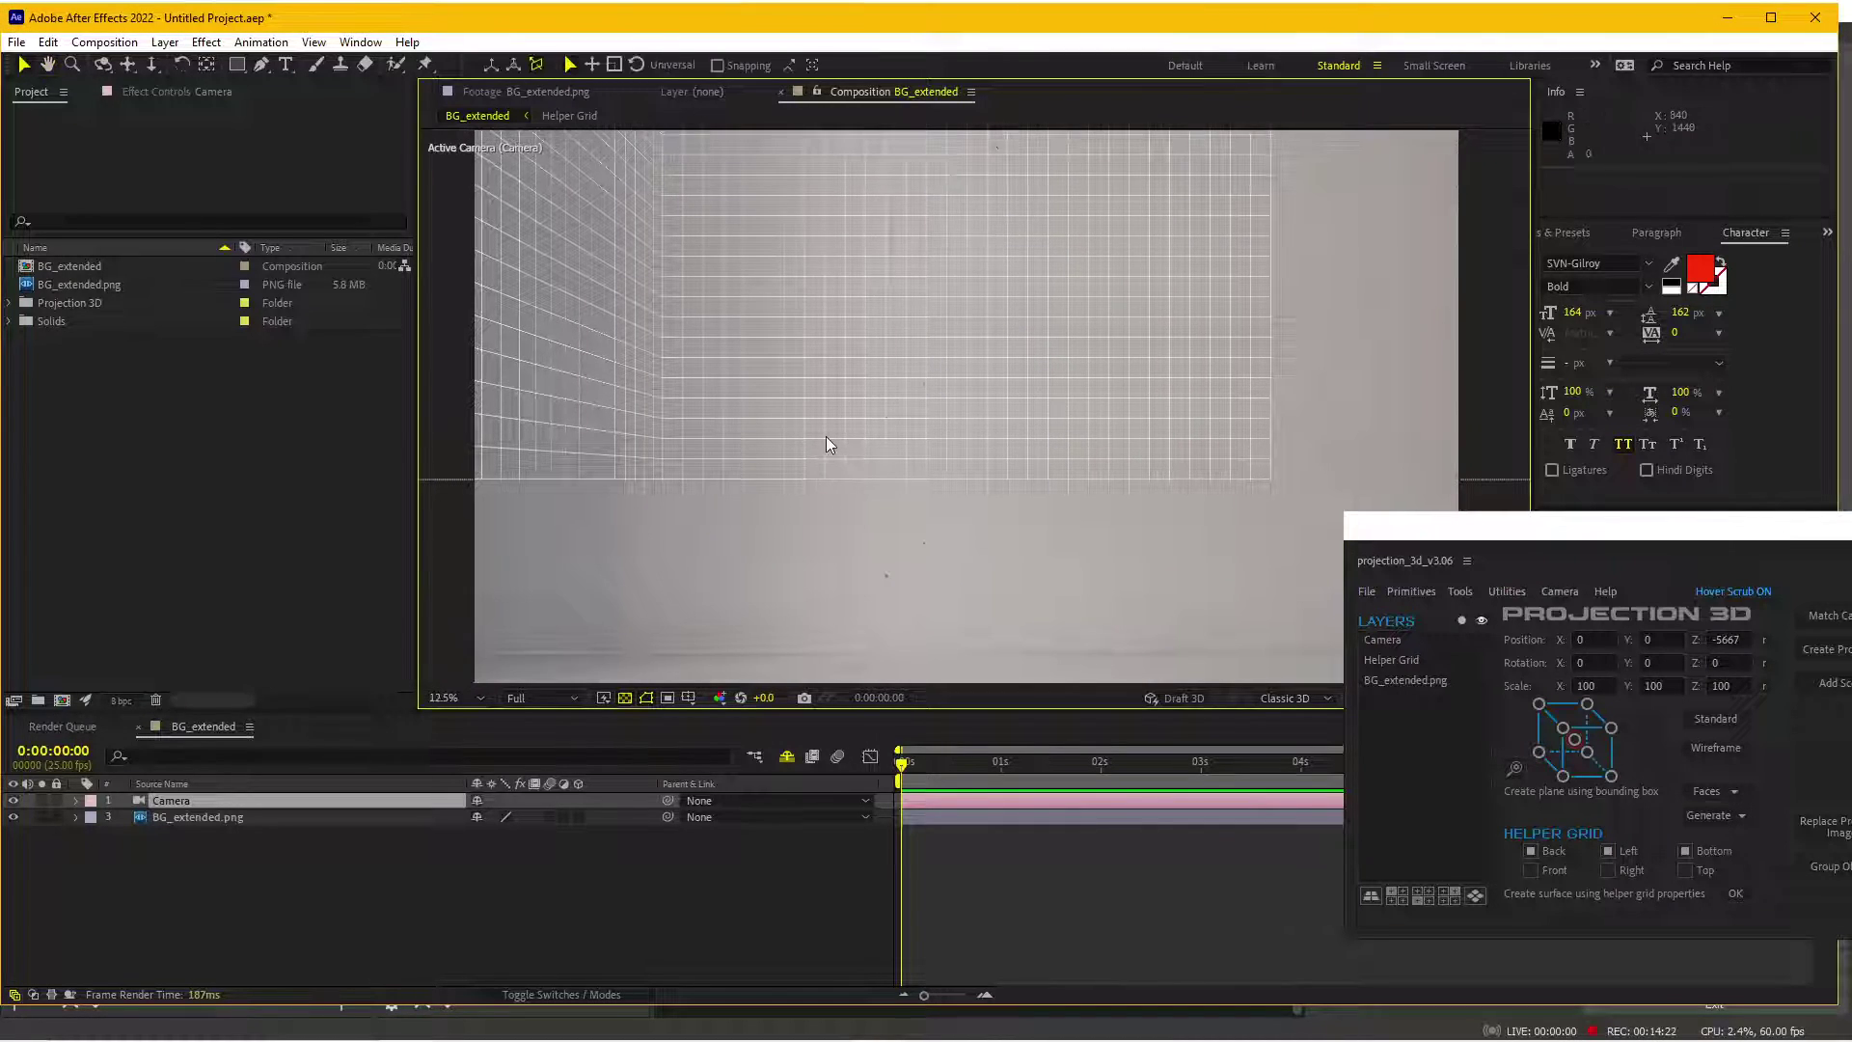
{"action": "scroll", "coordinate": [825, 436], "scroll_direction": "down", "scroll_amount": 1}
{"action": "scroll", "coordinate": [836, 436], "scroll_direction": "up", "scroll_amount": 1}
{"action": "left_click_drag", "start_coordinate": [898, 443], "coordinate": [897, 433]}
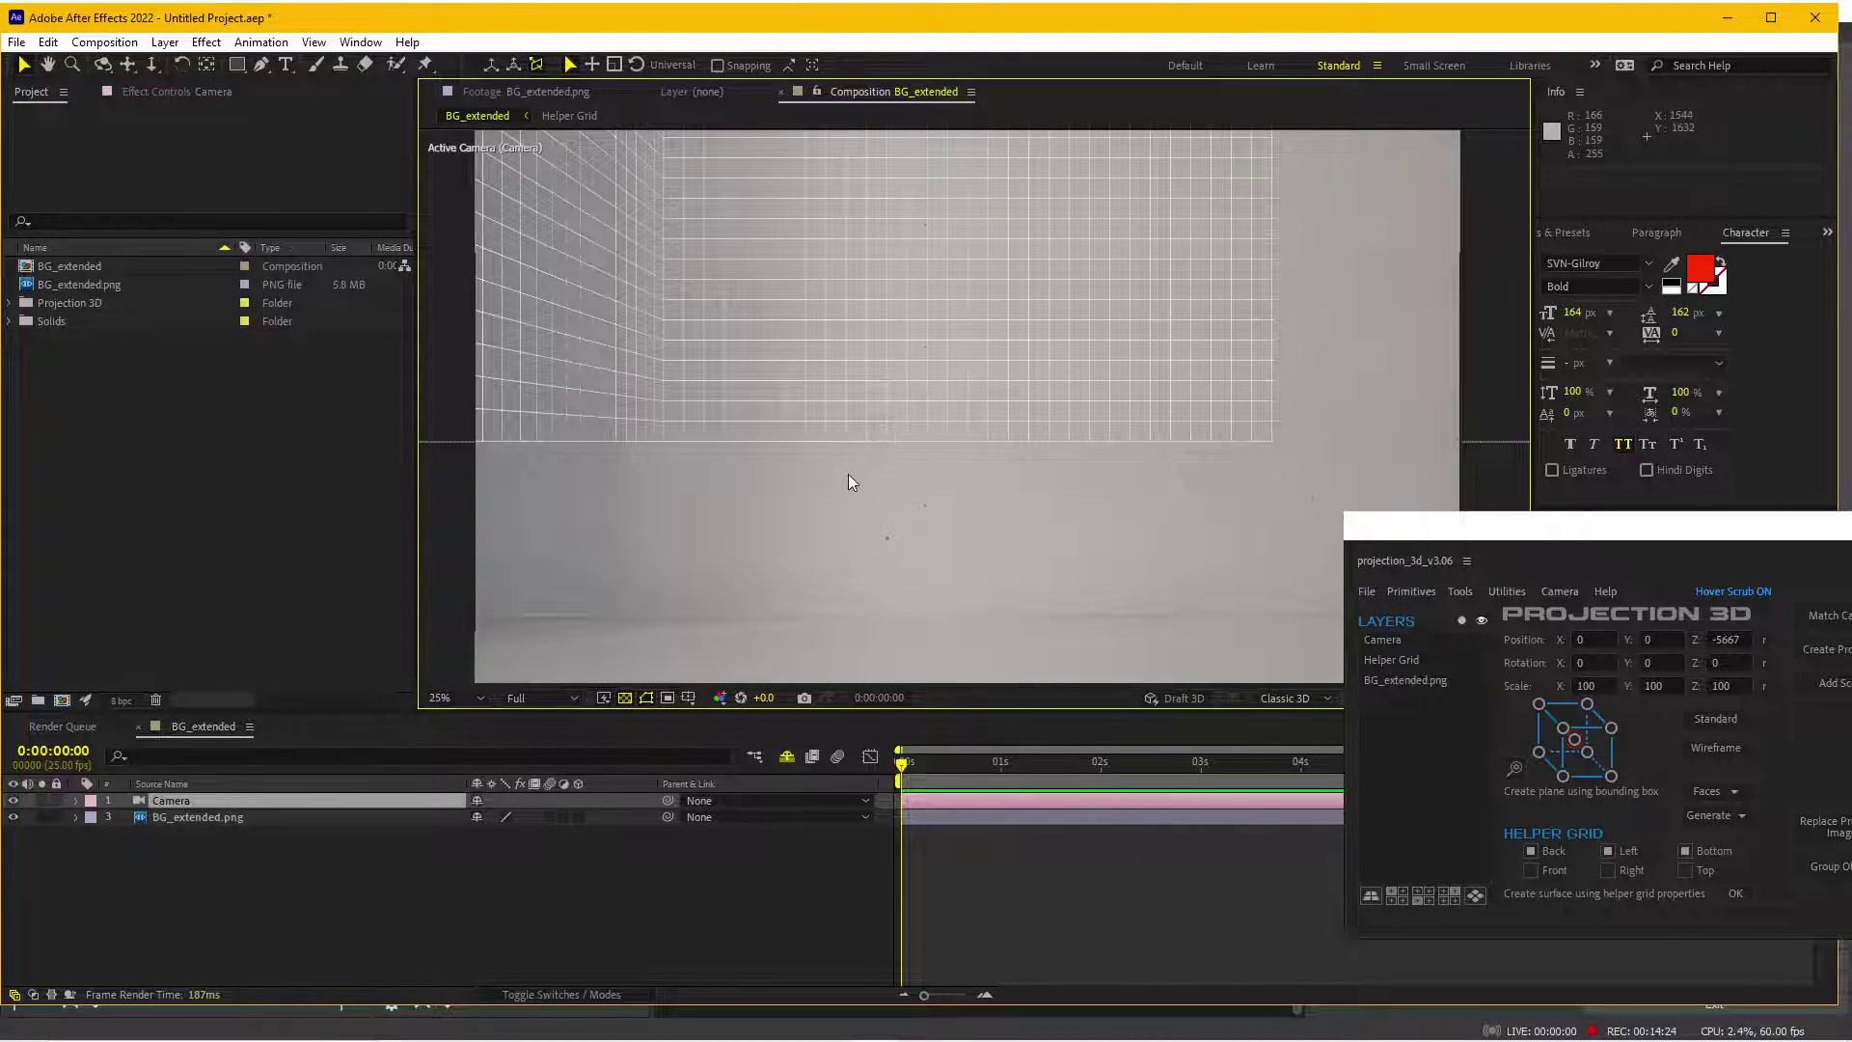
{"action": "left_click_drag", "start_coordinate": [796, 461], "coordinate": [803, 432]}
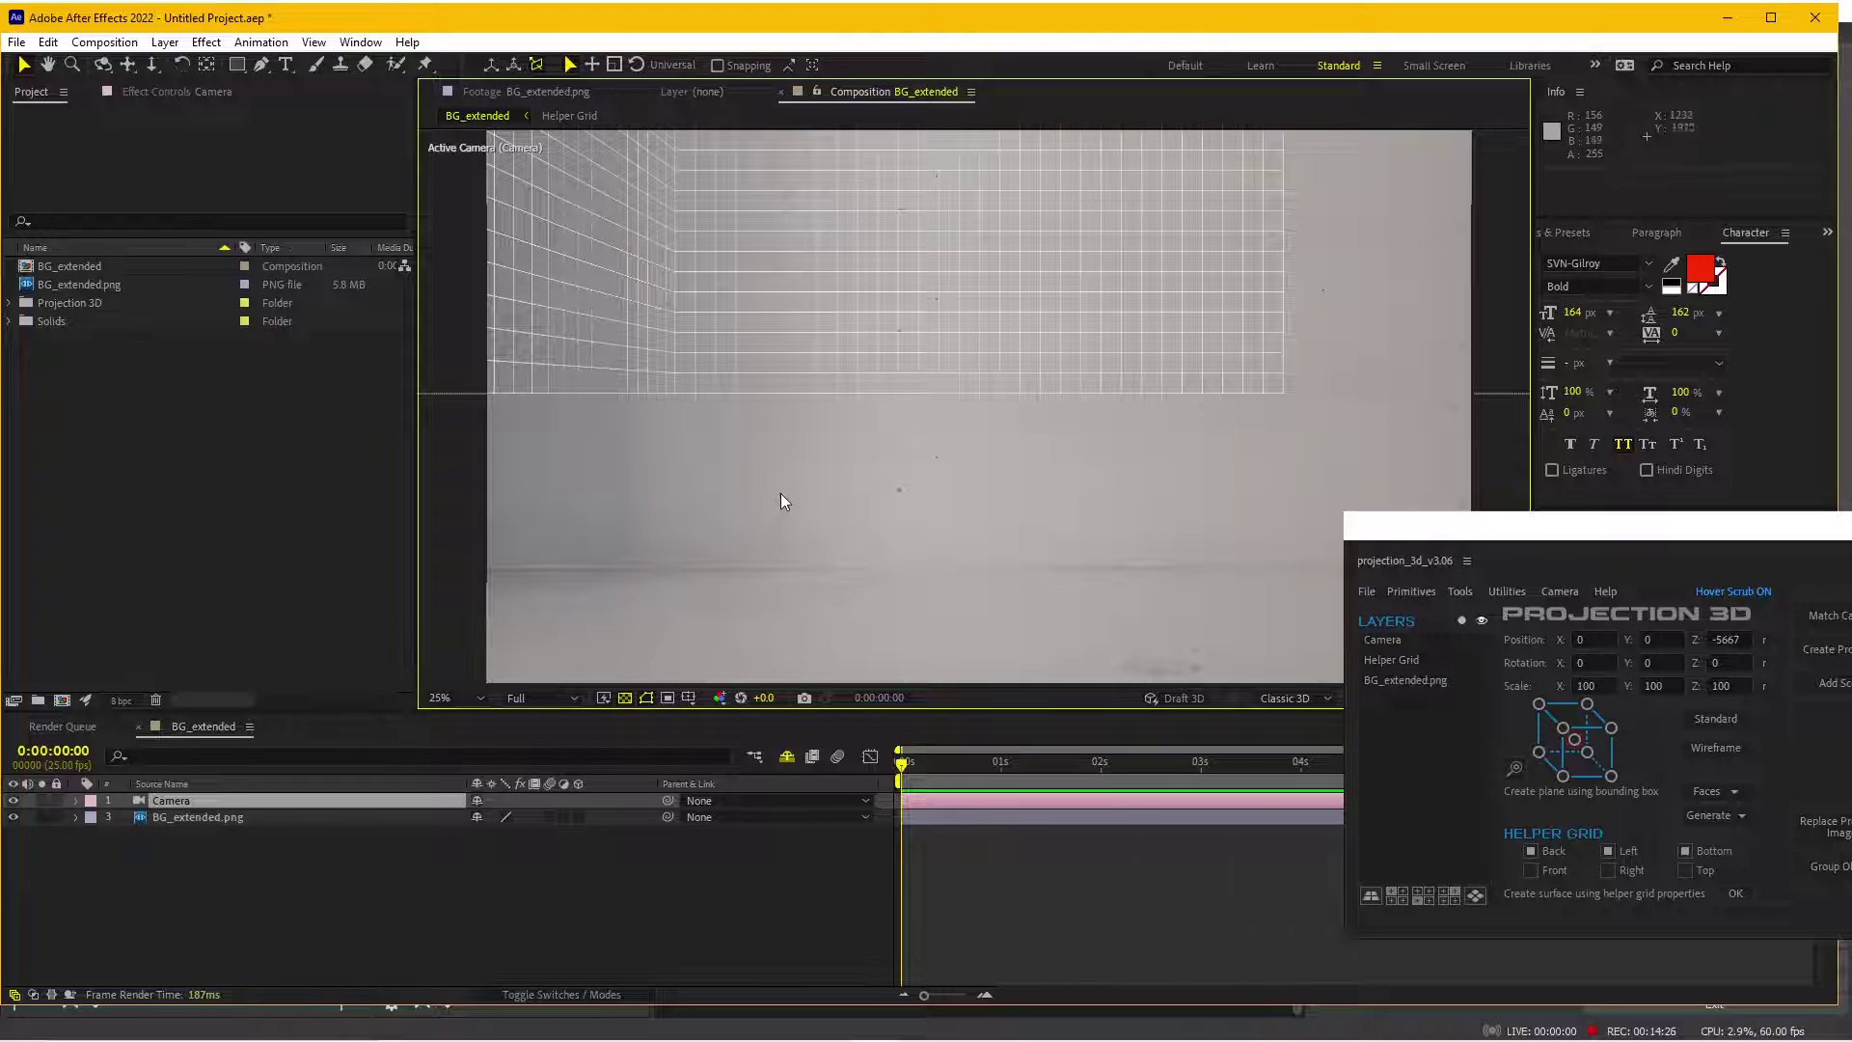
- Slide and raise the camera to line up the helper grid with the room photo
{"action": "key", "text": "c"}
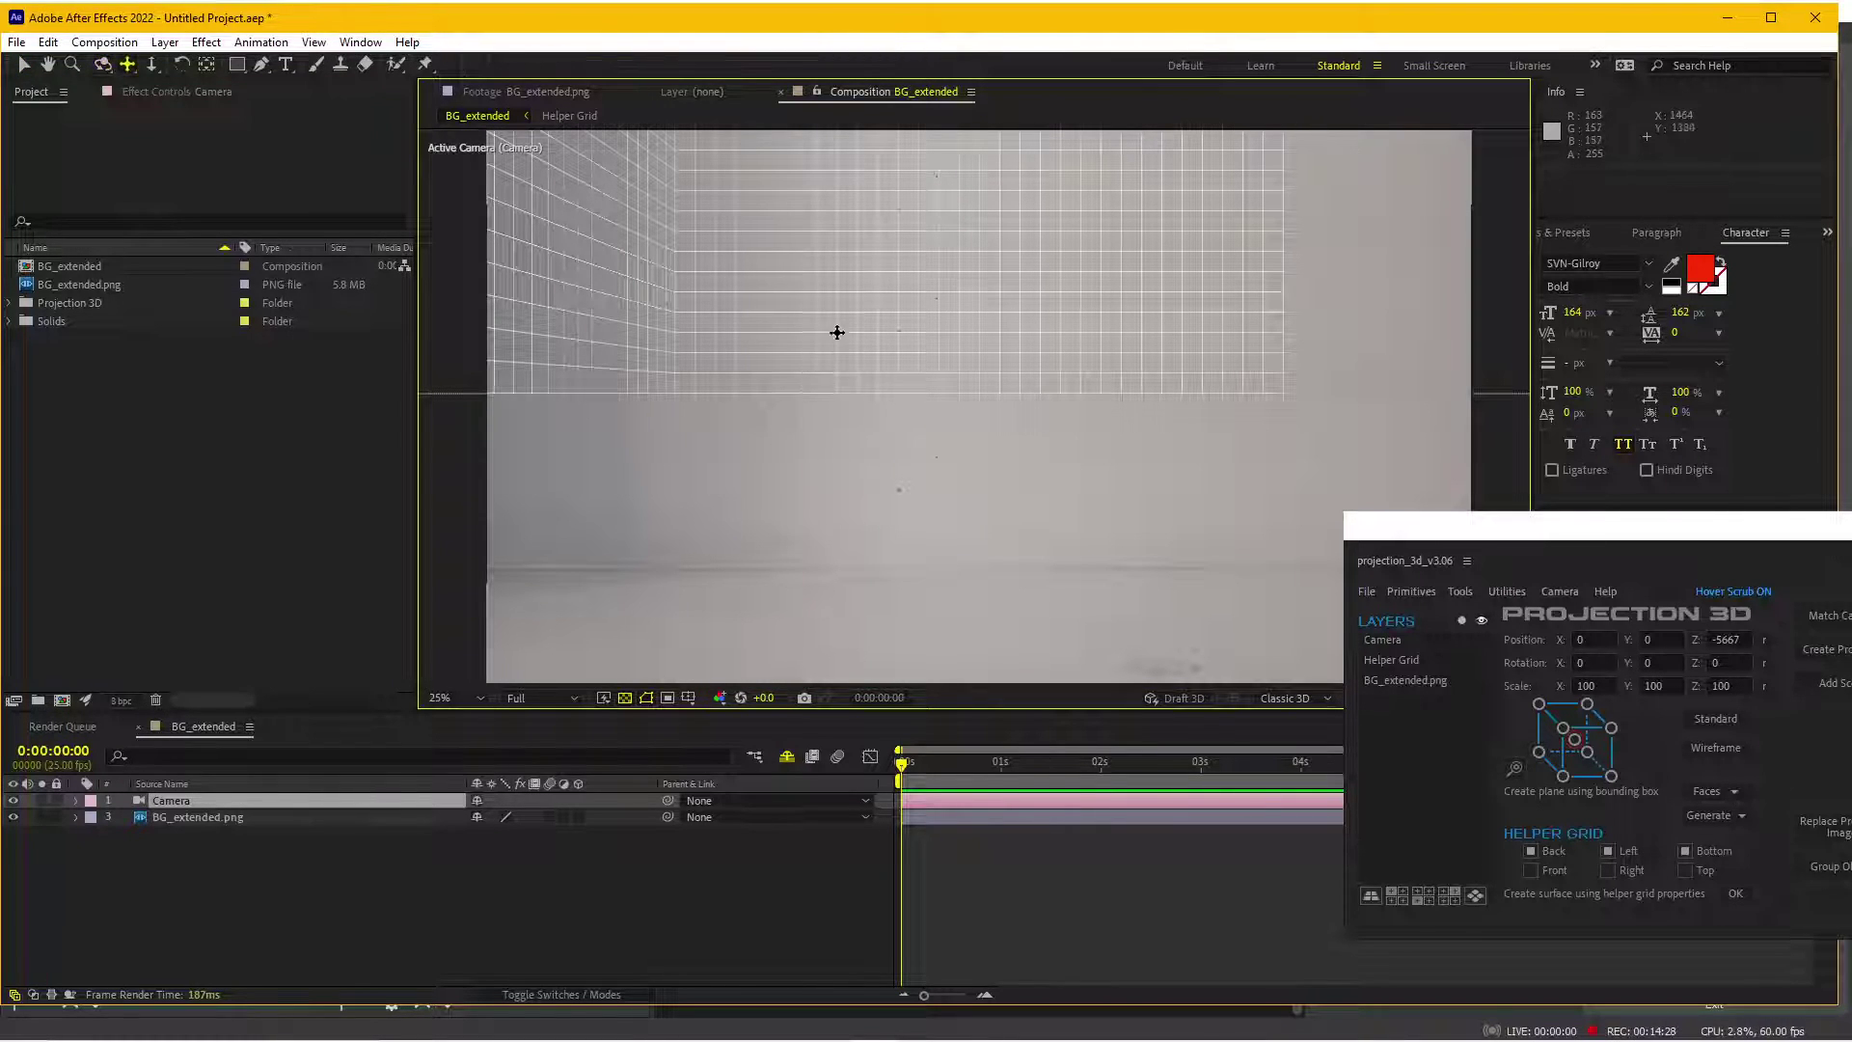
{"action": "mouse_move", "coordinate": [834, 330]}
{"action": "left_mouse_down"}
{"action": "mouse_move", "coordinate": [842, 306]}
{"action": "mouse_move", "coordinate": [875, 546]}
{"action": "mouse_move", "coordinate": [920, 499]}
{"action": "mouse_move", "coordinate": [944, 661]}
{"action": "mouse_move", "coordinate": [940, 480]}
{"action": "mouse_move", "coordinate": [963, 470]}
{"action": "left_mouse_up"}
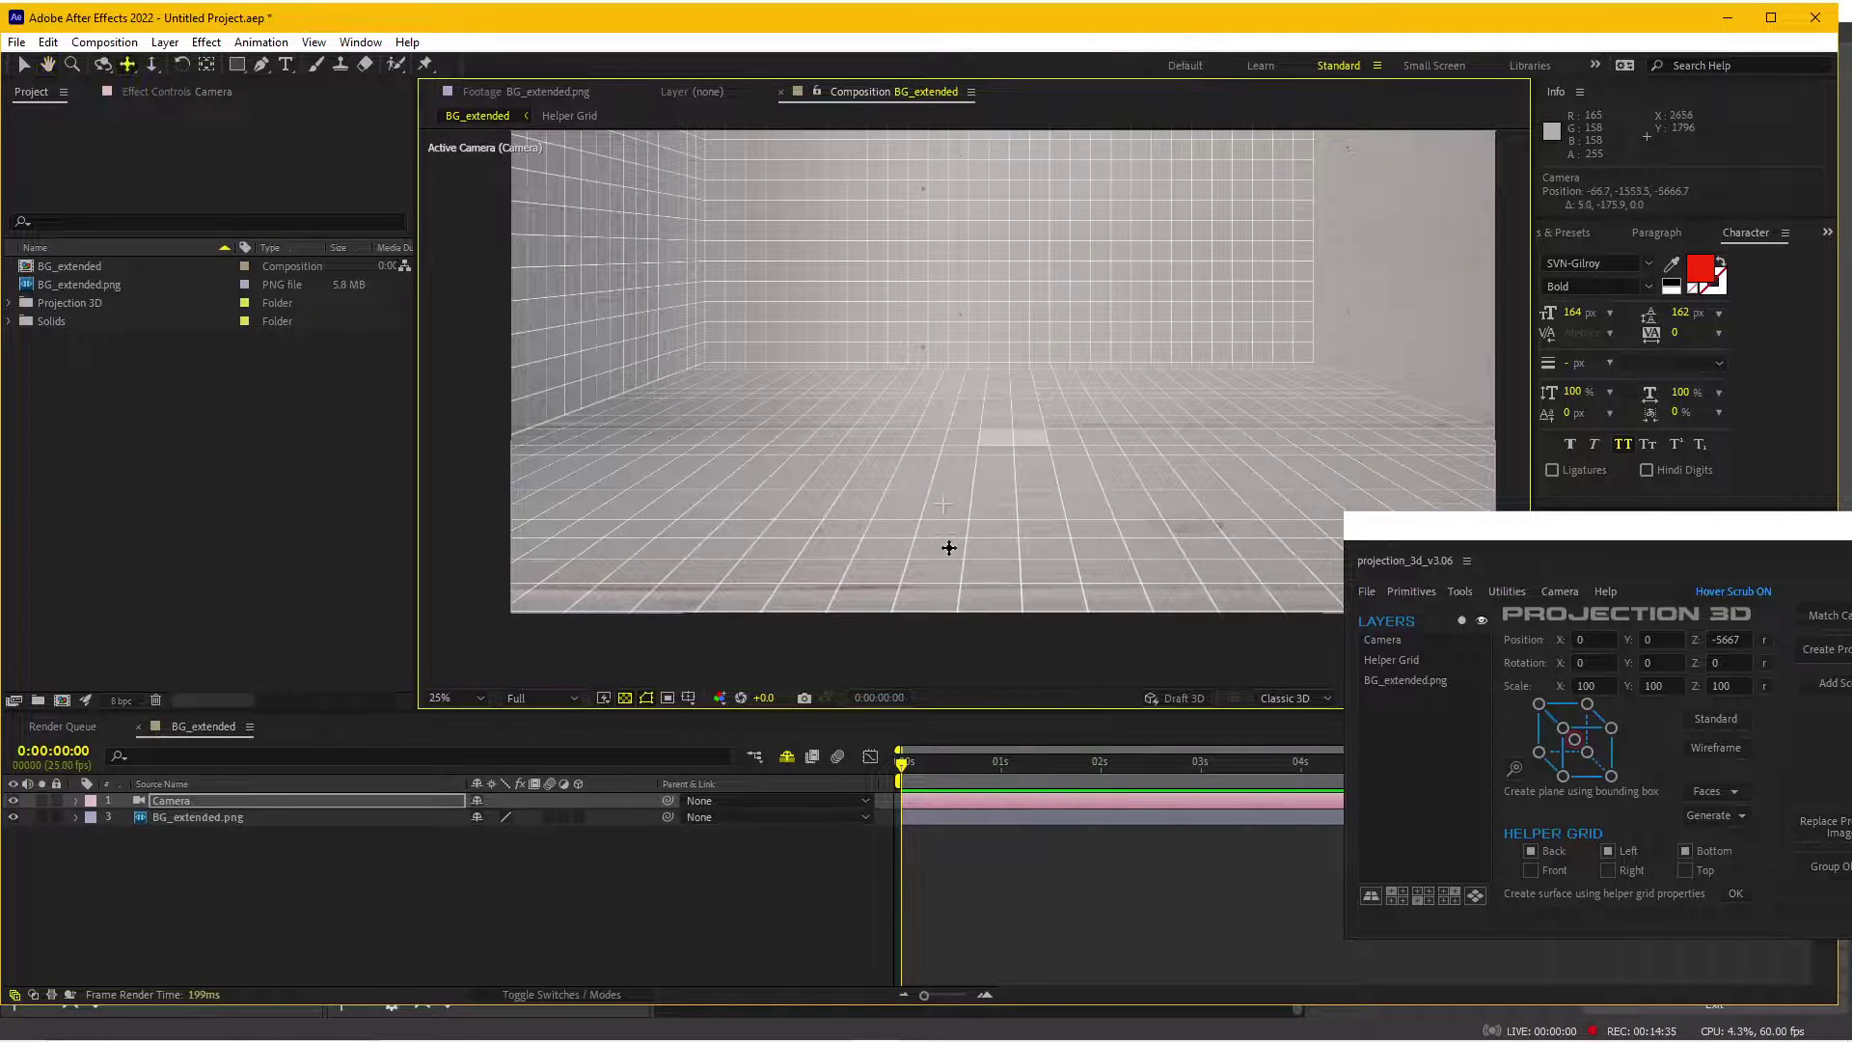
{"action": "left_click_drag", "start_coordinate": [949, 547], "coordinate": [953, 703]}
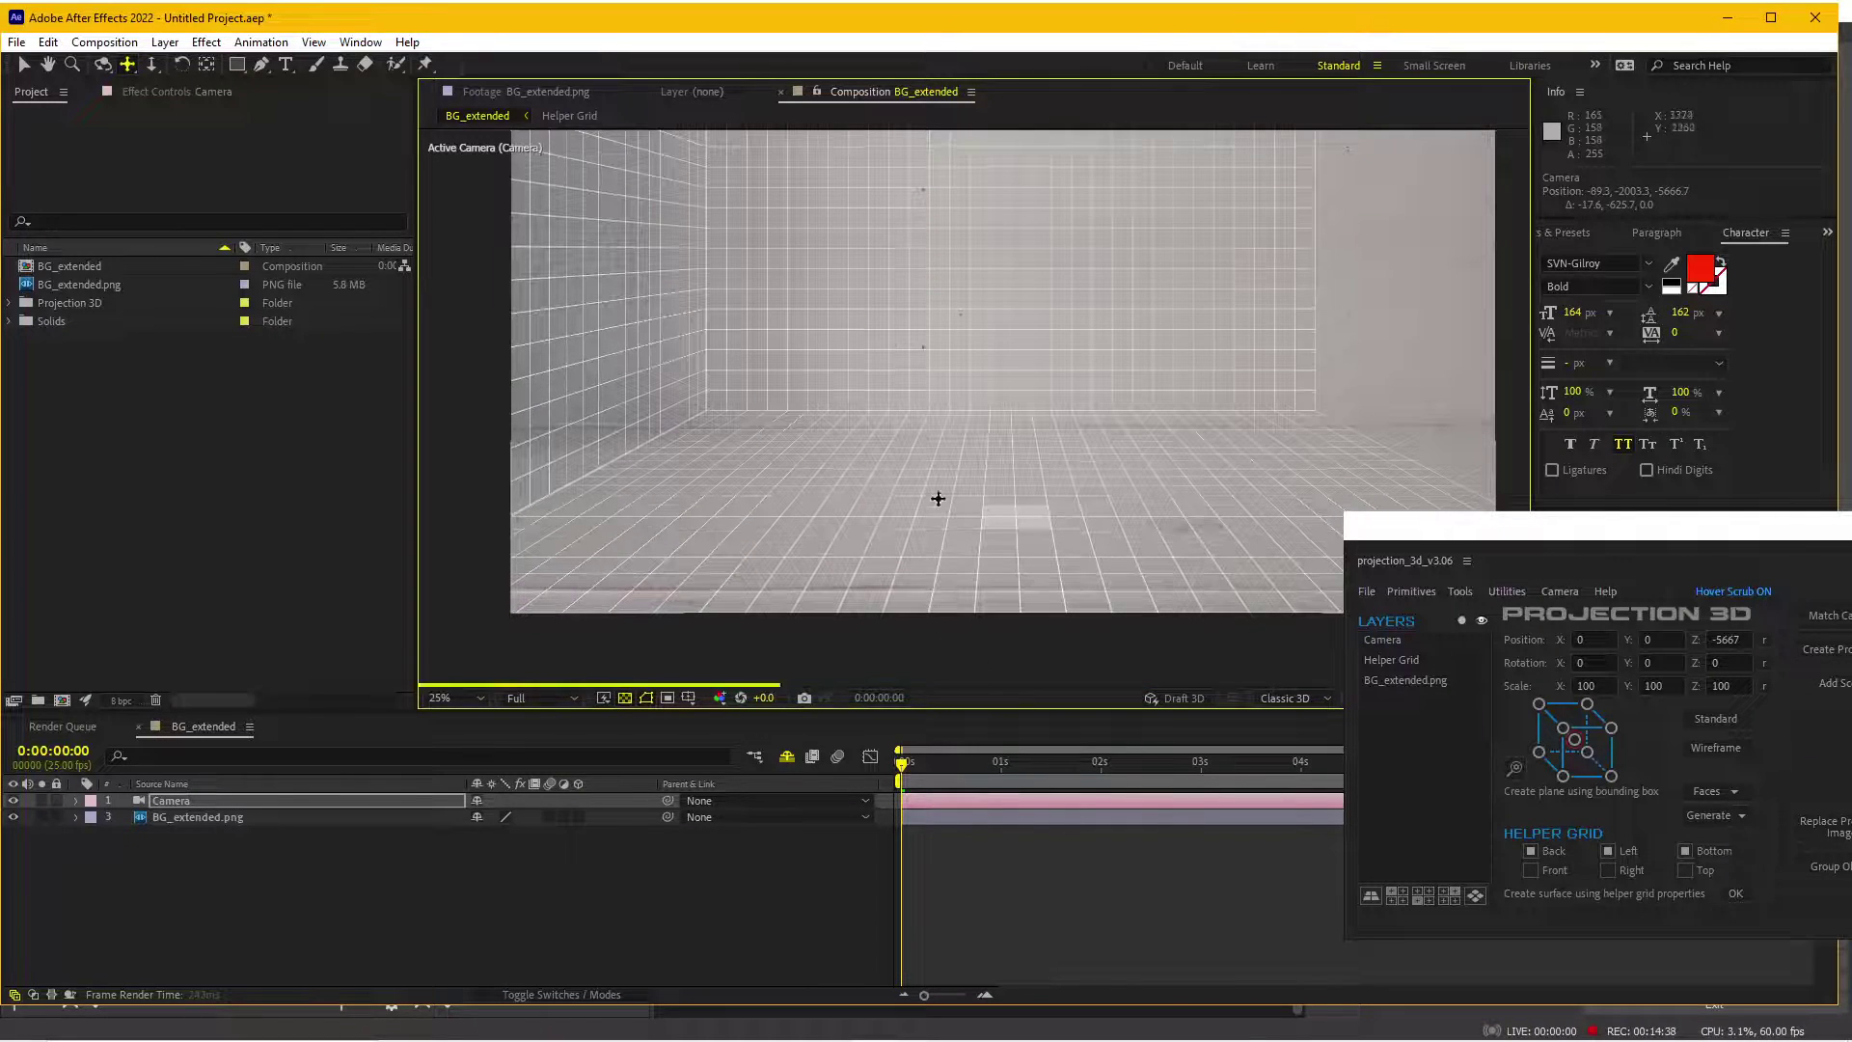
{"action": "mouse_move", "coordinate": [918, 443]}
{"action": "left_mouse_down"}
{"action": "mouse_move", "coordinate": [917, 495]}
{"action": "mouse_move", "coordinate": [920, 479]}
{"action": "left_mouse_up"}
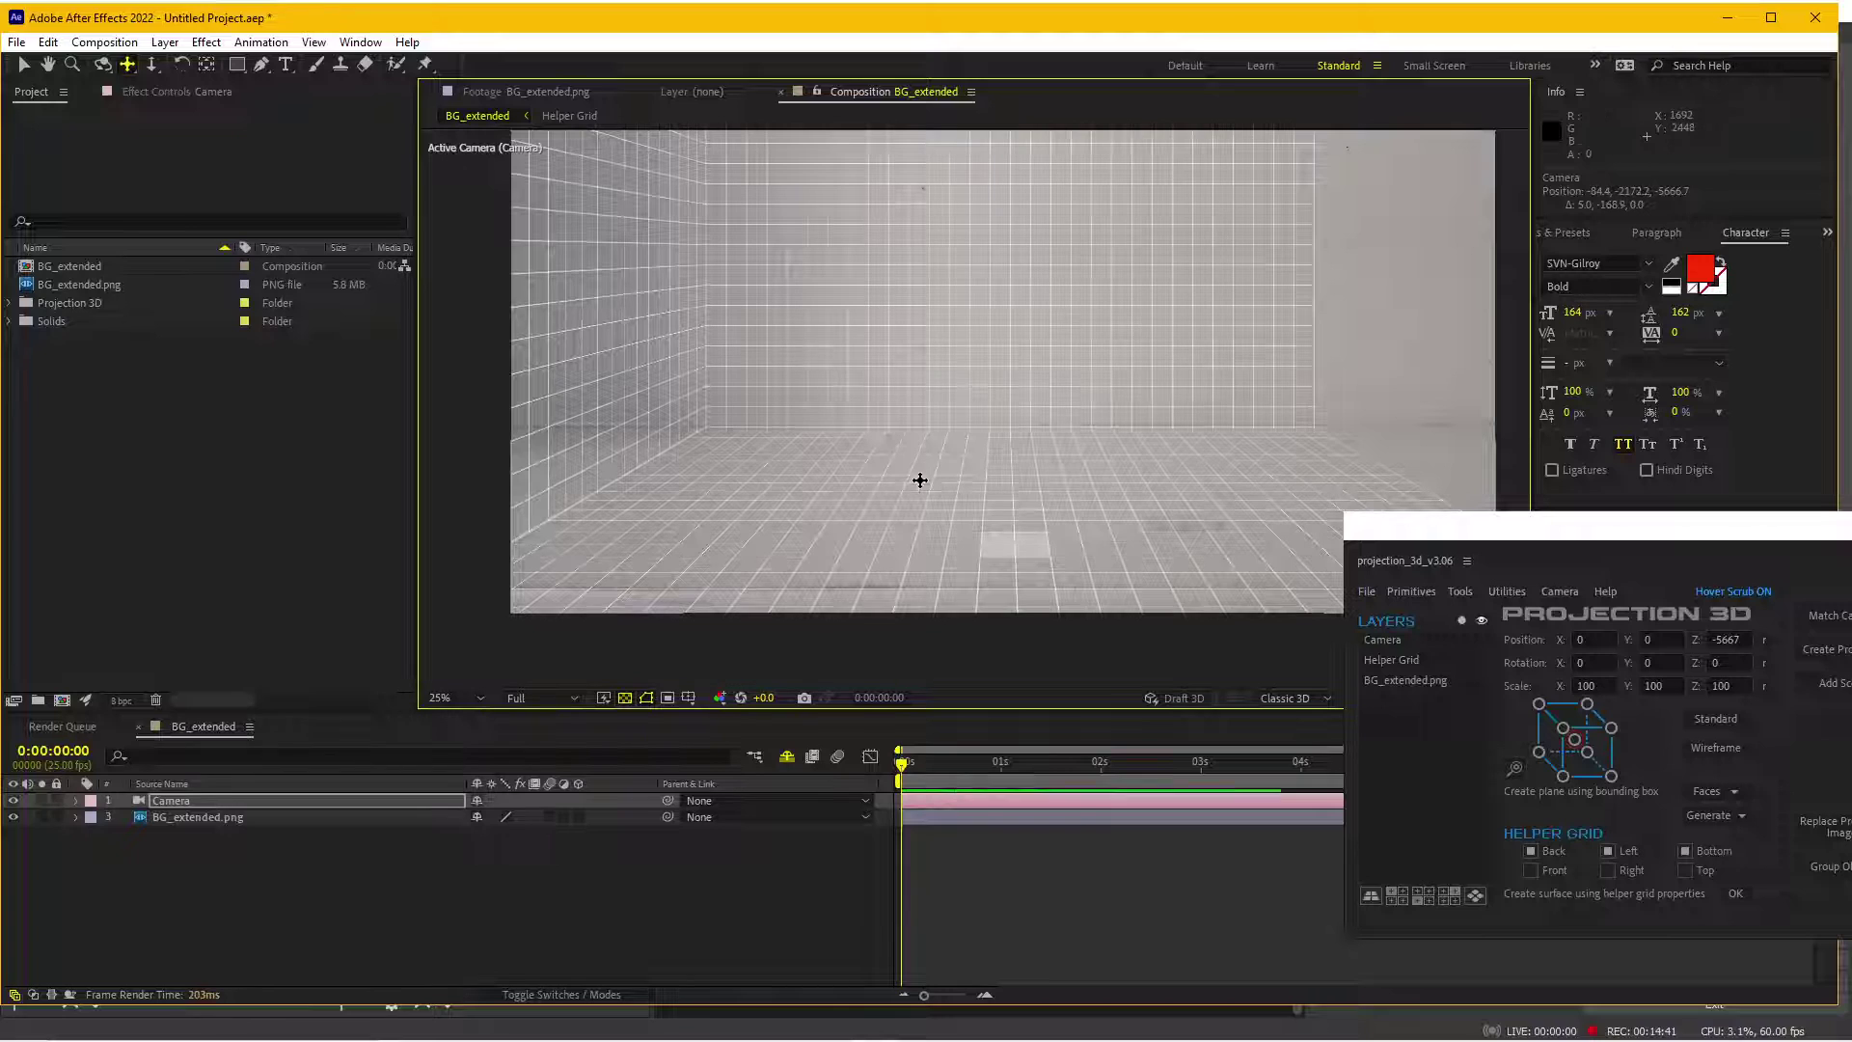
{"action": "key", "text": "c"}
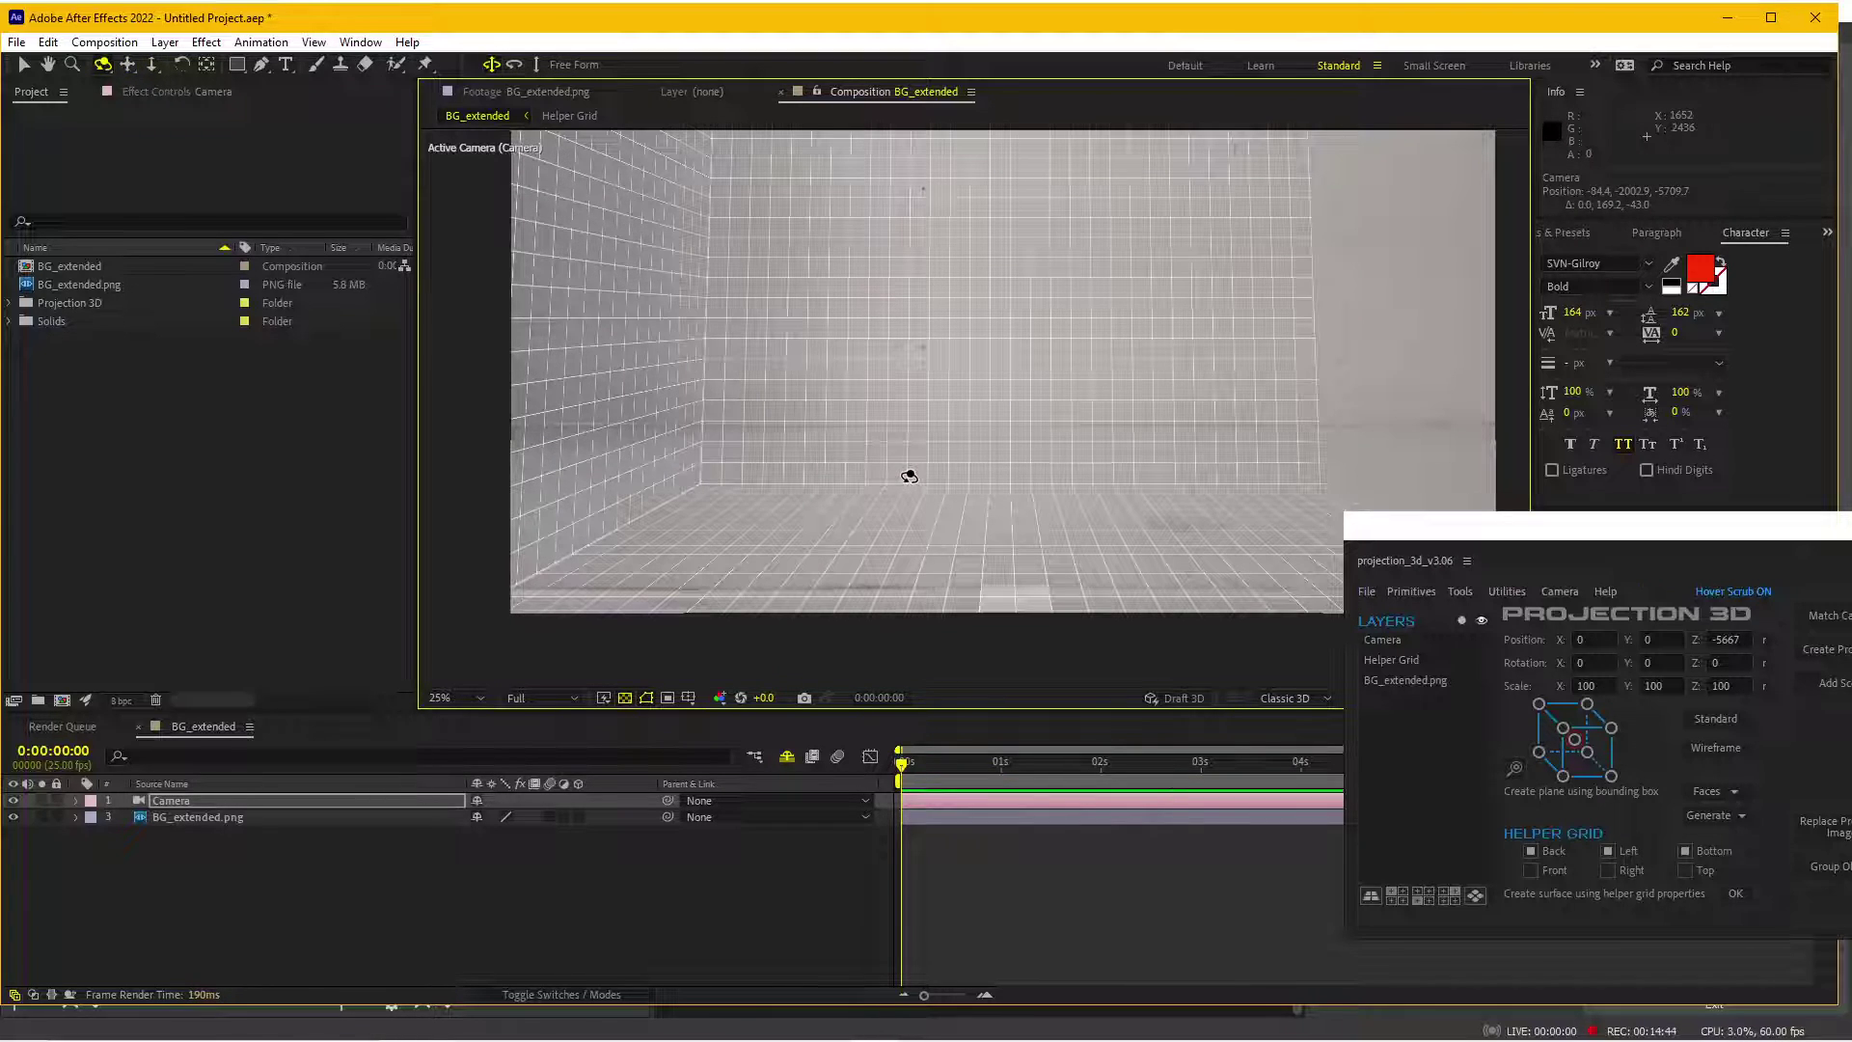
{"action": "key", "text": "c"}
{"action": "mouse_move", "coordinate": [909, 445]}
{"action": "left_mouse_down"}
{"action": "mouse_move", "coordinate": [929, 205]}
{"action": "mouse_move", "coordinate": [984, 296]}
{"action": "left_mouse_up"}
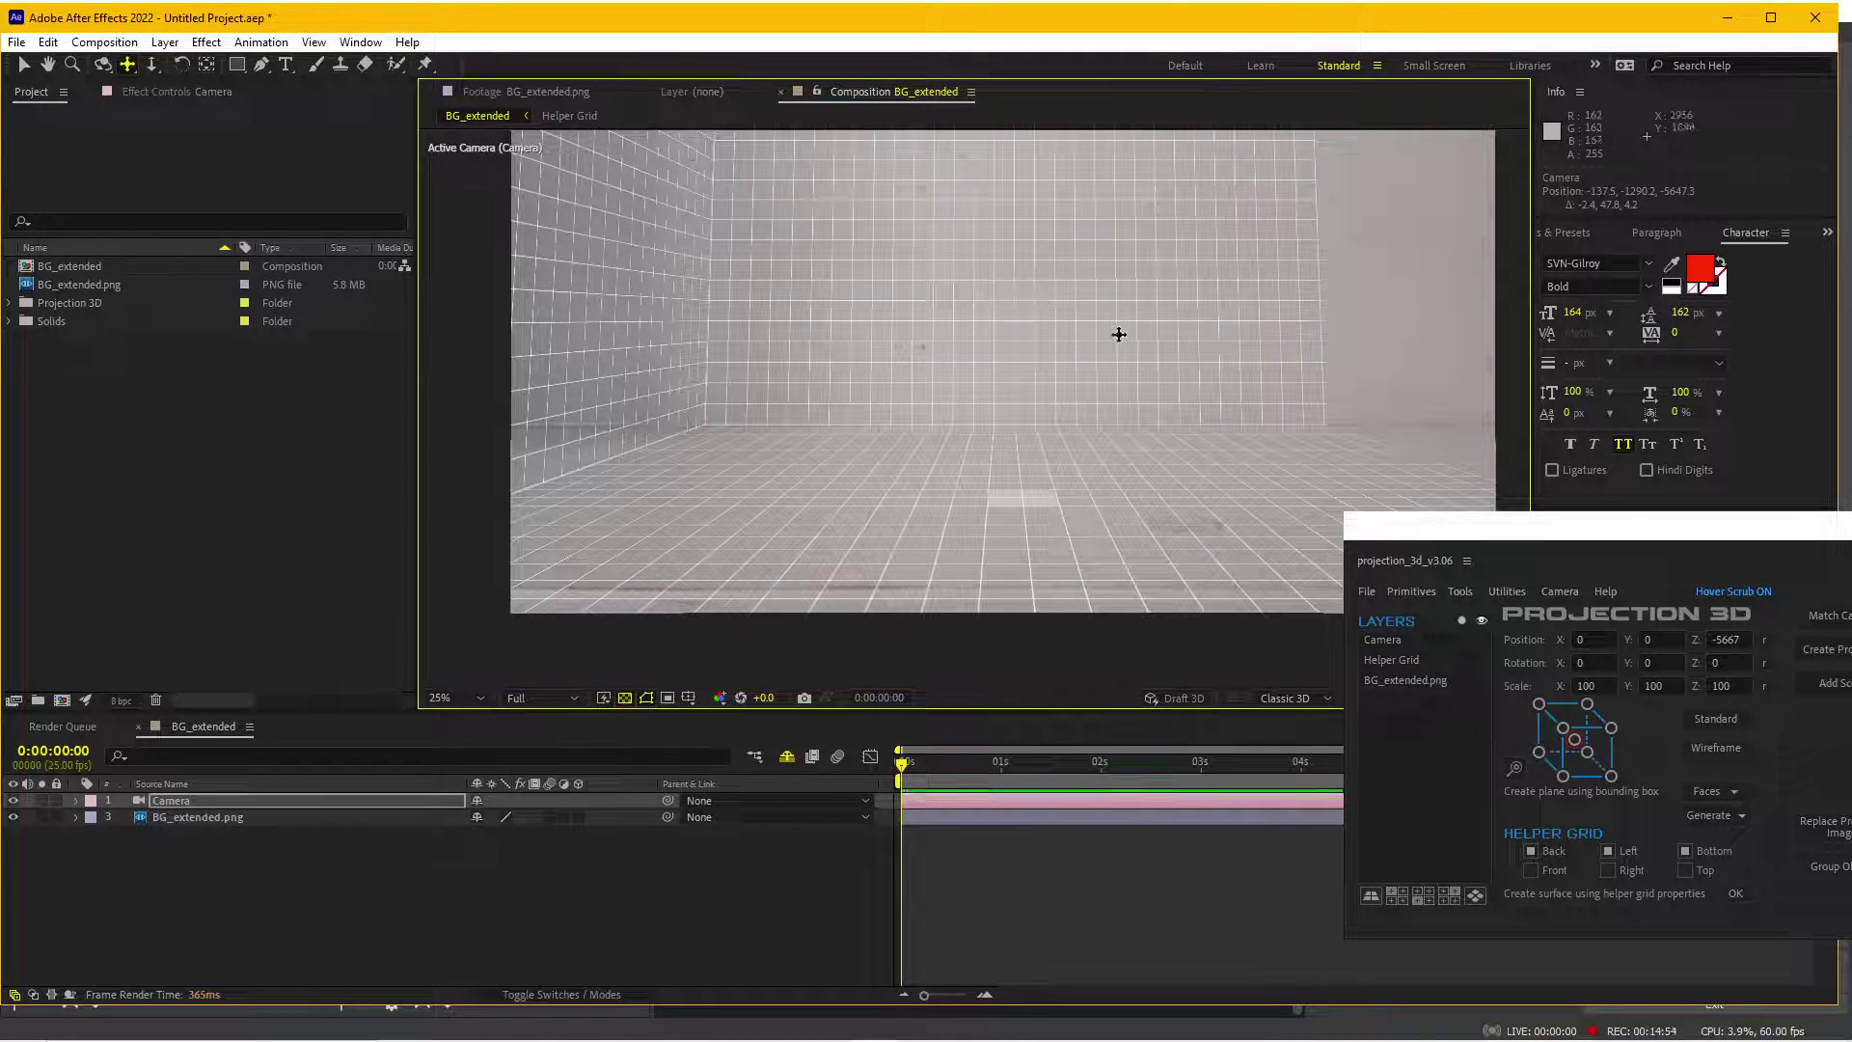
- Lower and orbit the camera to match the floor and the room's perspective
{"action": "left_click_drag", "start_coordinate": [1075, 413], "coordinate": [1060, 572]}
{"action": "scroll", "coordinate": [1042, 553], "scroll_direction": "down", "scroll_amount": 1}
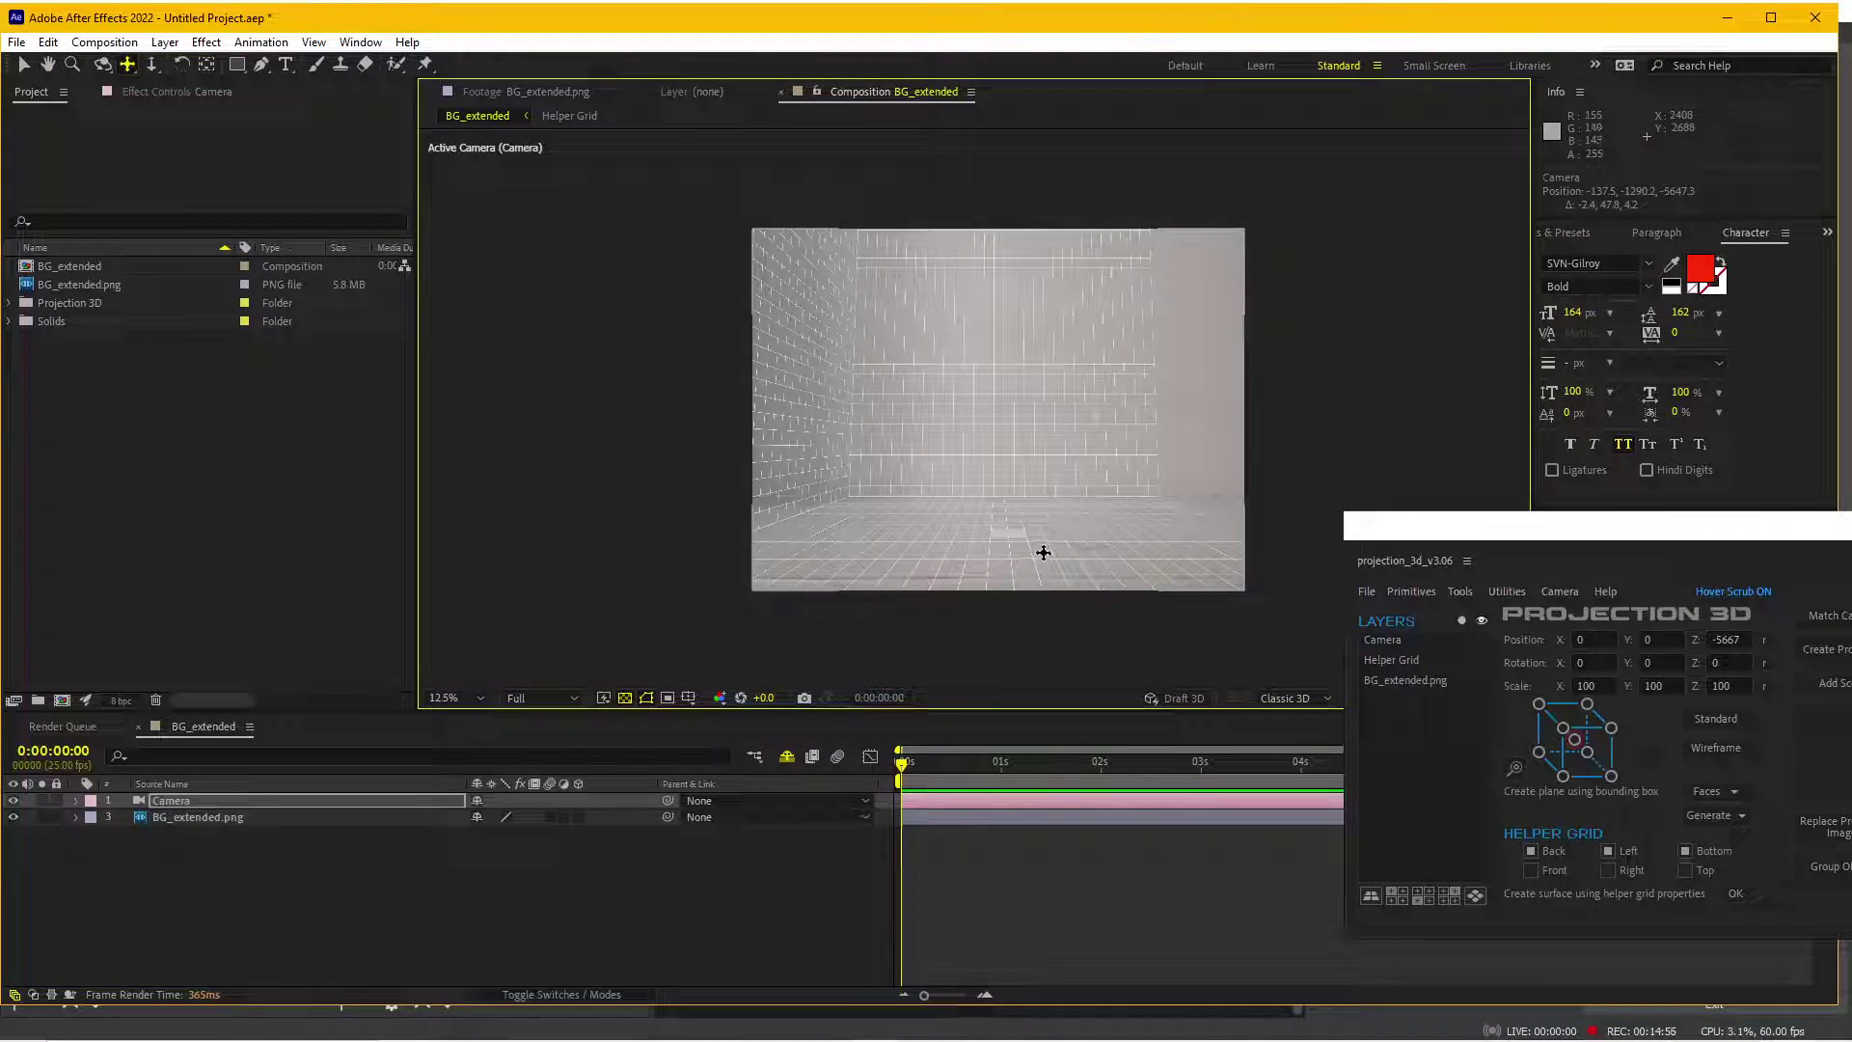
{"action": "scroll", "coordinate": [1043, 552], "scroll_direction": "up", "scroll_amount": 1}
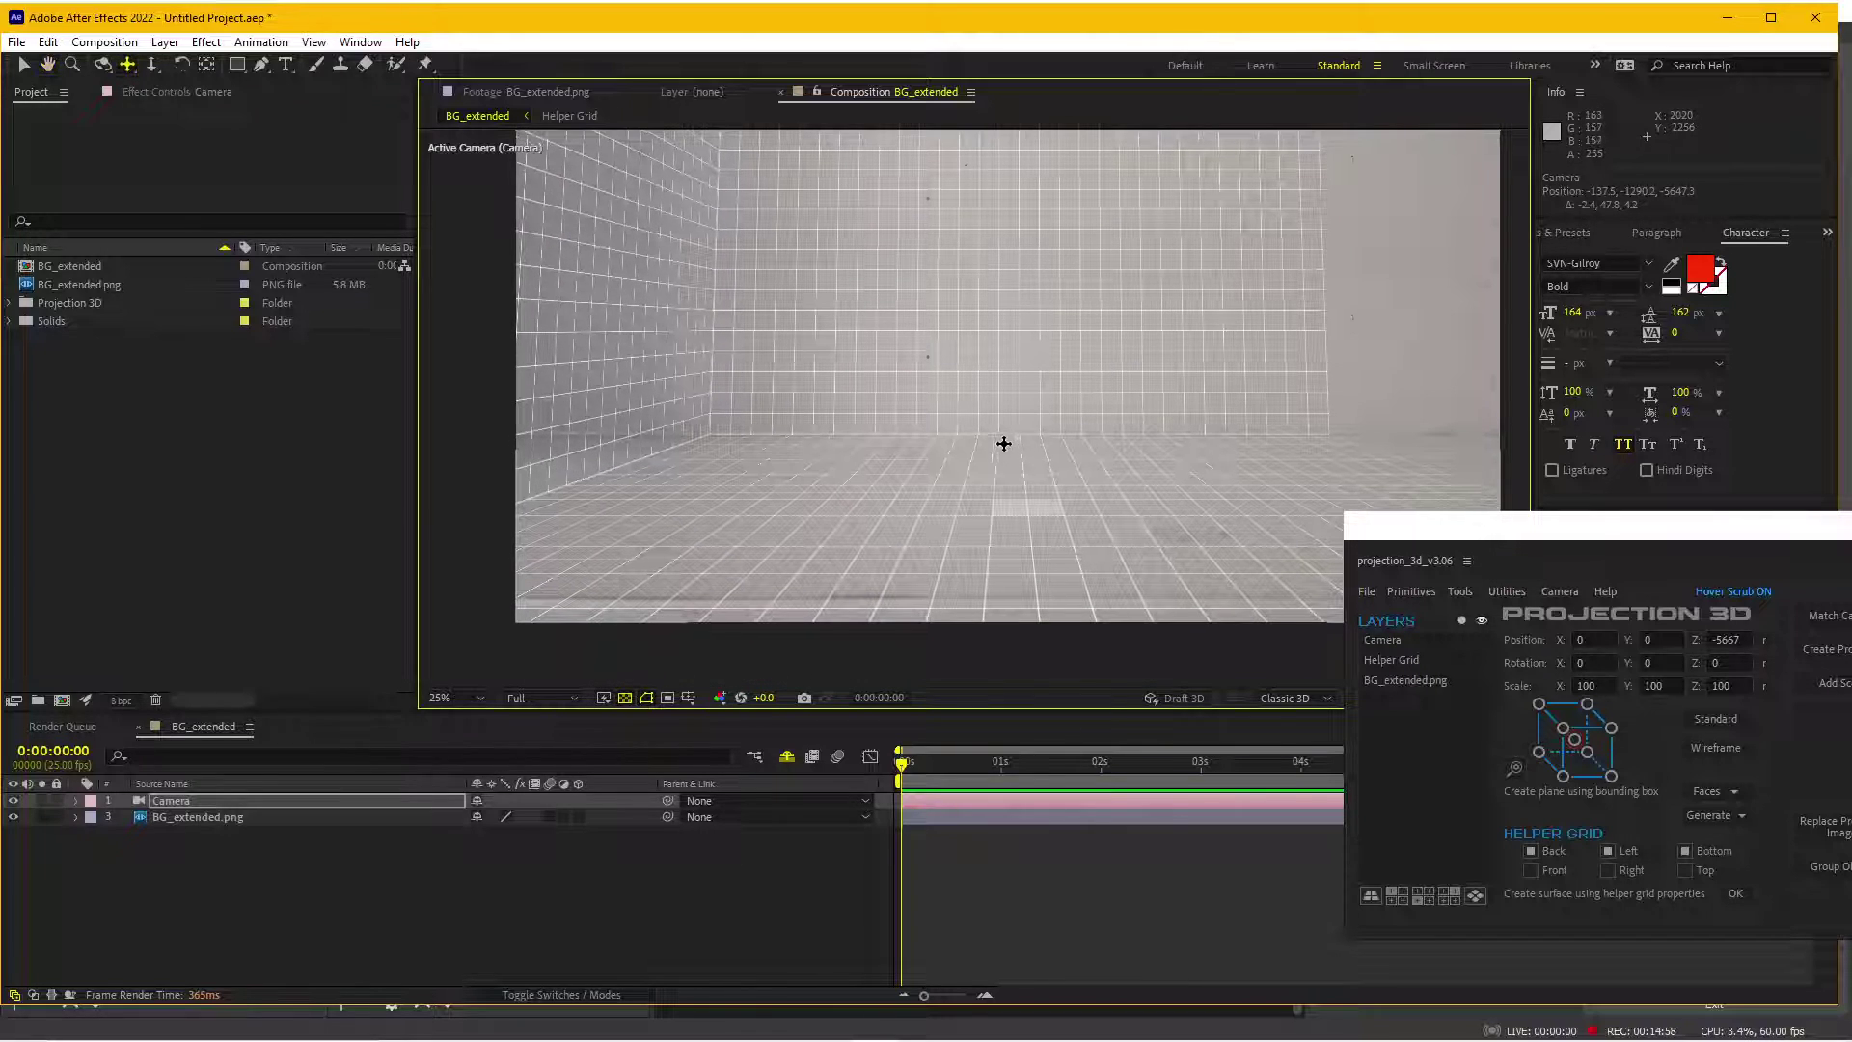
{"action": "key", "text": "c"}
{"action": "mouse_move", "coordinate": [990, 440]}
{"action": "left_mouse_down"}
{"action": "mouse_move", "coordinate": [988, 475]}
{"action": "mouse_move", "coordinate": [993, 168]}
{"action": "left_mouse_up"}
{"action": "key", "text": "c"}
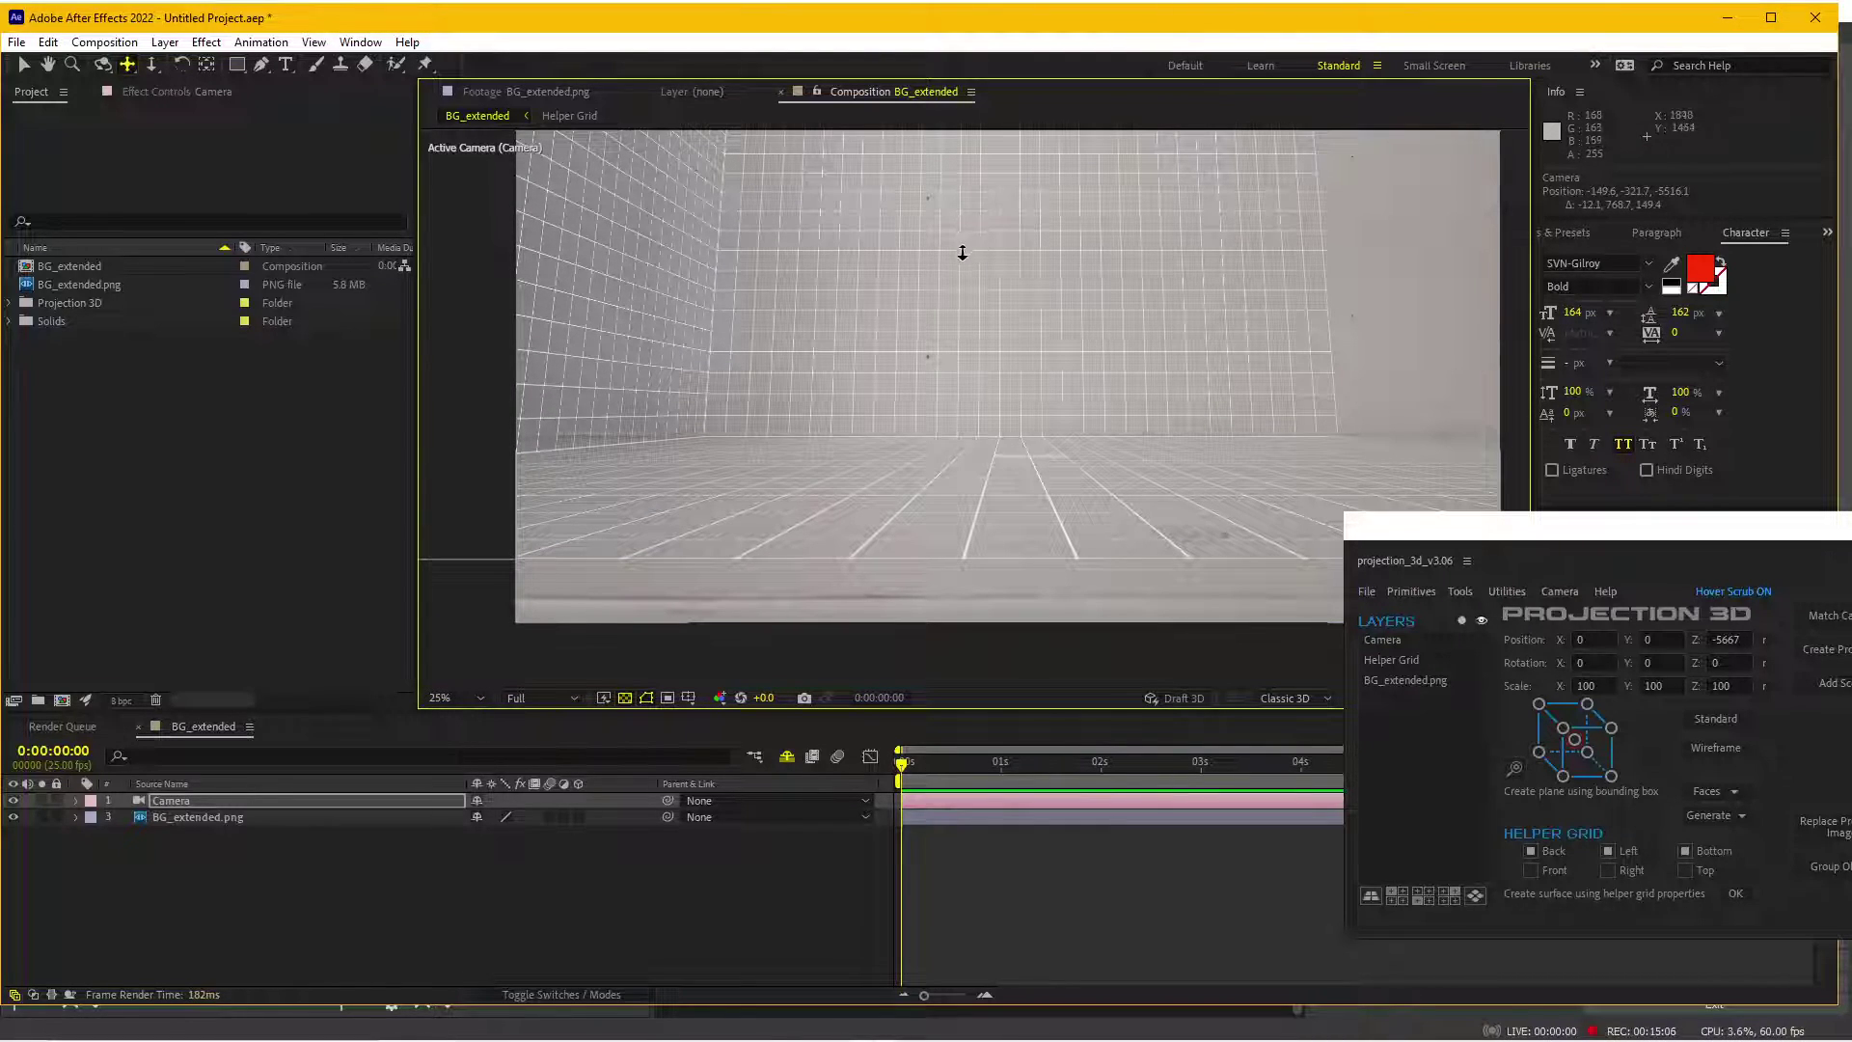
{"action": "key", "text": "c"}
{"action": "left_click_drag", "start_coordinate": [952, 265], "coordinate": [991, 378]}
{"action": "key", "text": "c"}
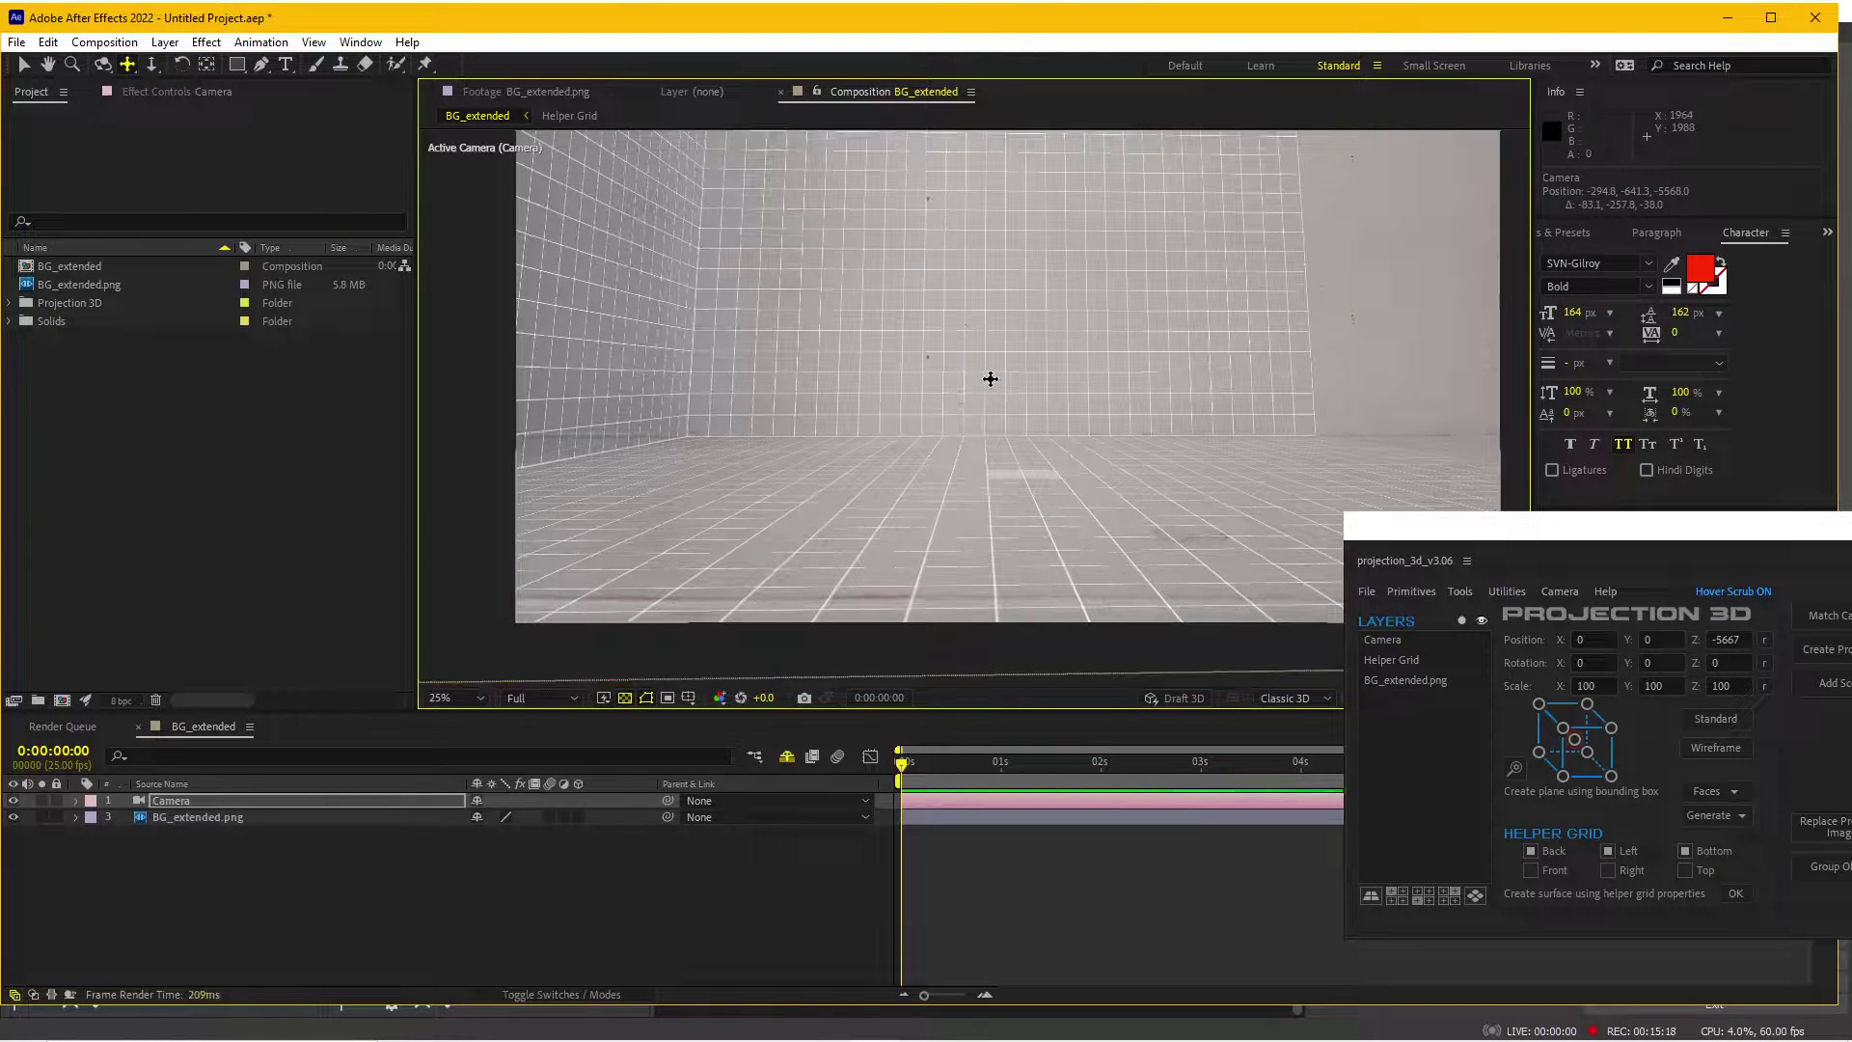
- Orbit the camera to inspect the grid, leaving it at -294.8, -643.3, -5568
{"action": "key", "text": "comma"}
{"action": "key", "text": "period"}
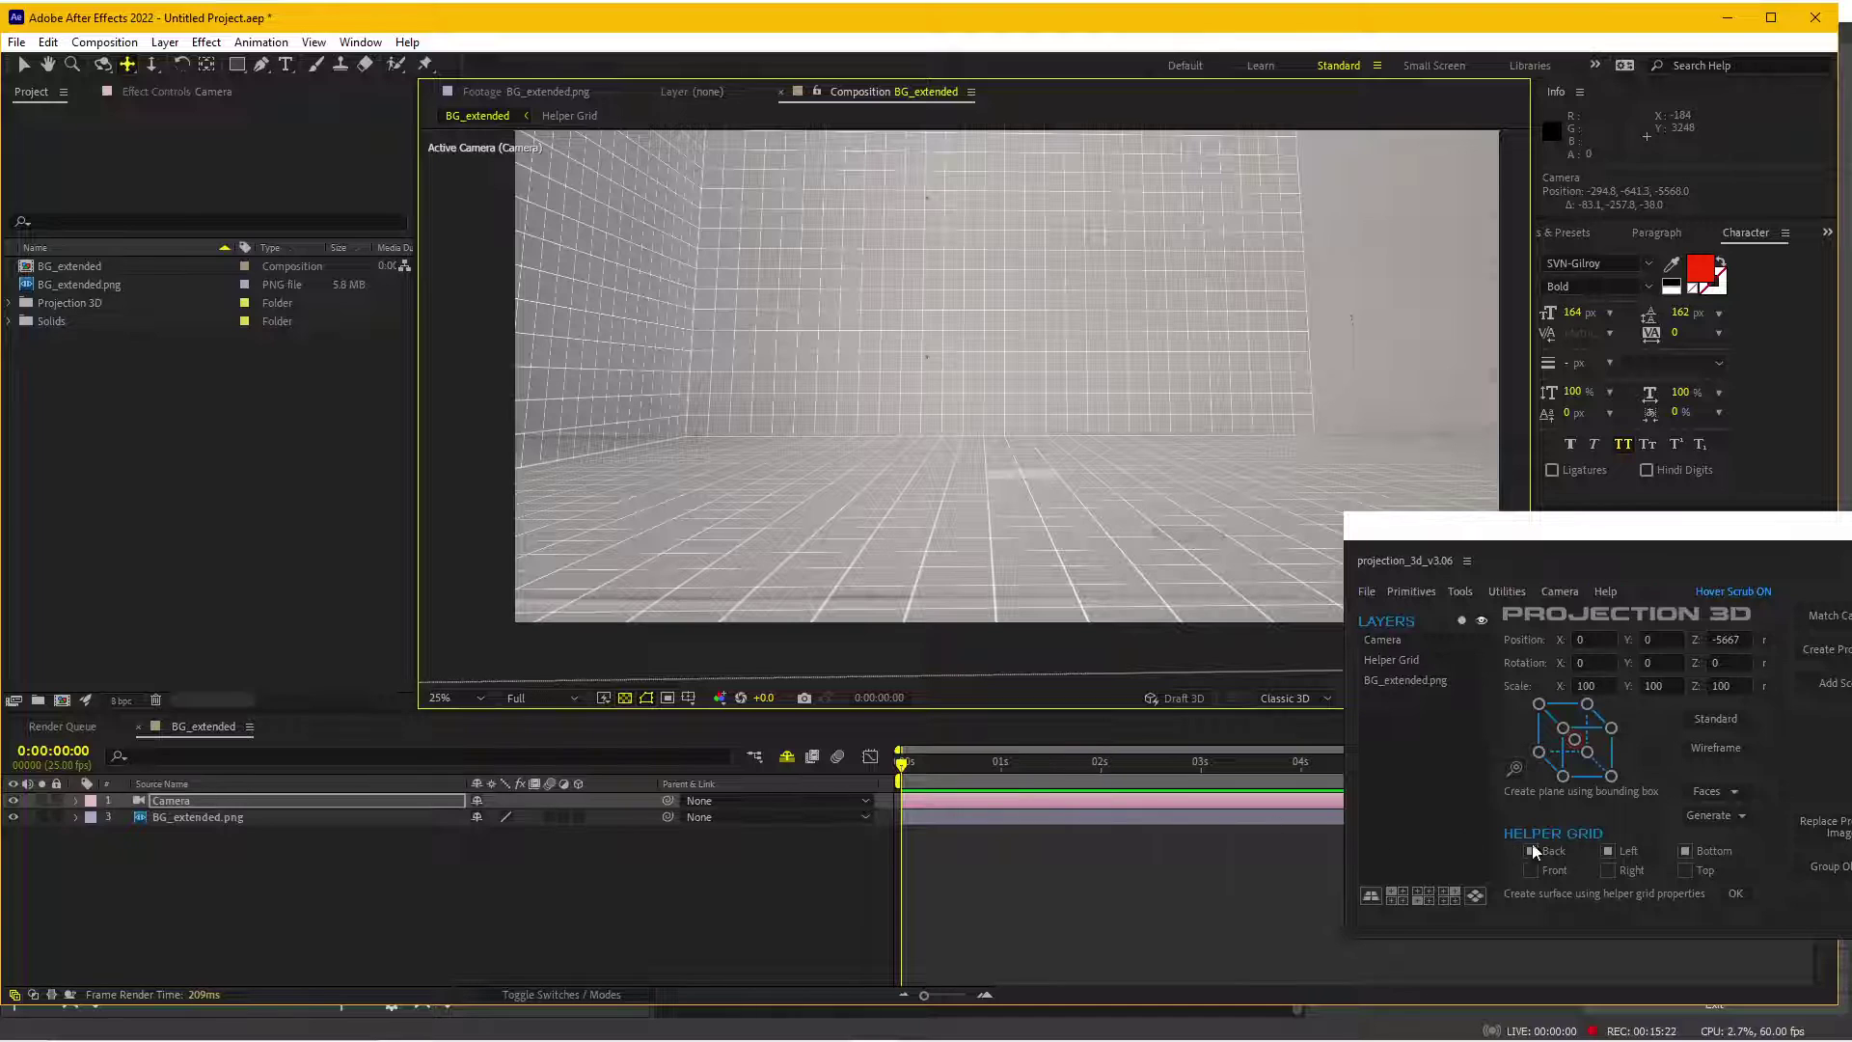
{"action": "left_click_drag", "start_coordinate": [1544, 527], "coordinate": [1416, 537]}
{"action": "left_click_drag", "start_coordinate": [660, 350], "coordinate": [624, 376]}
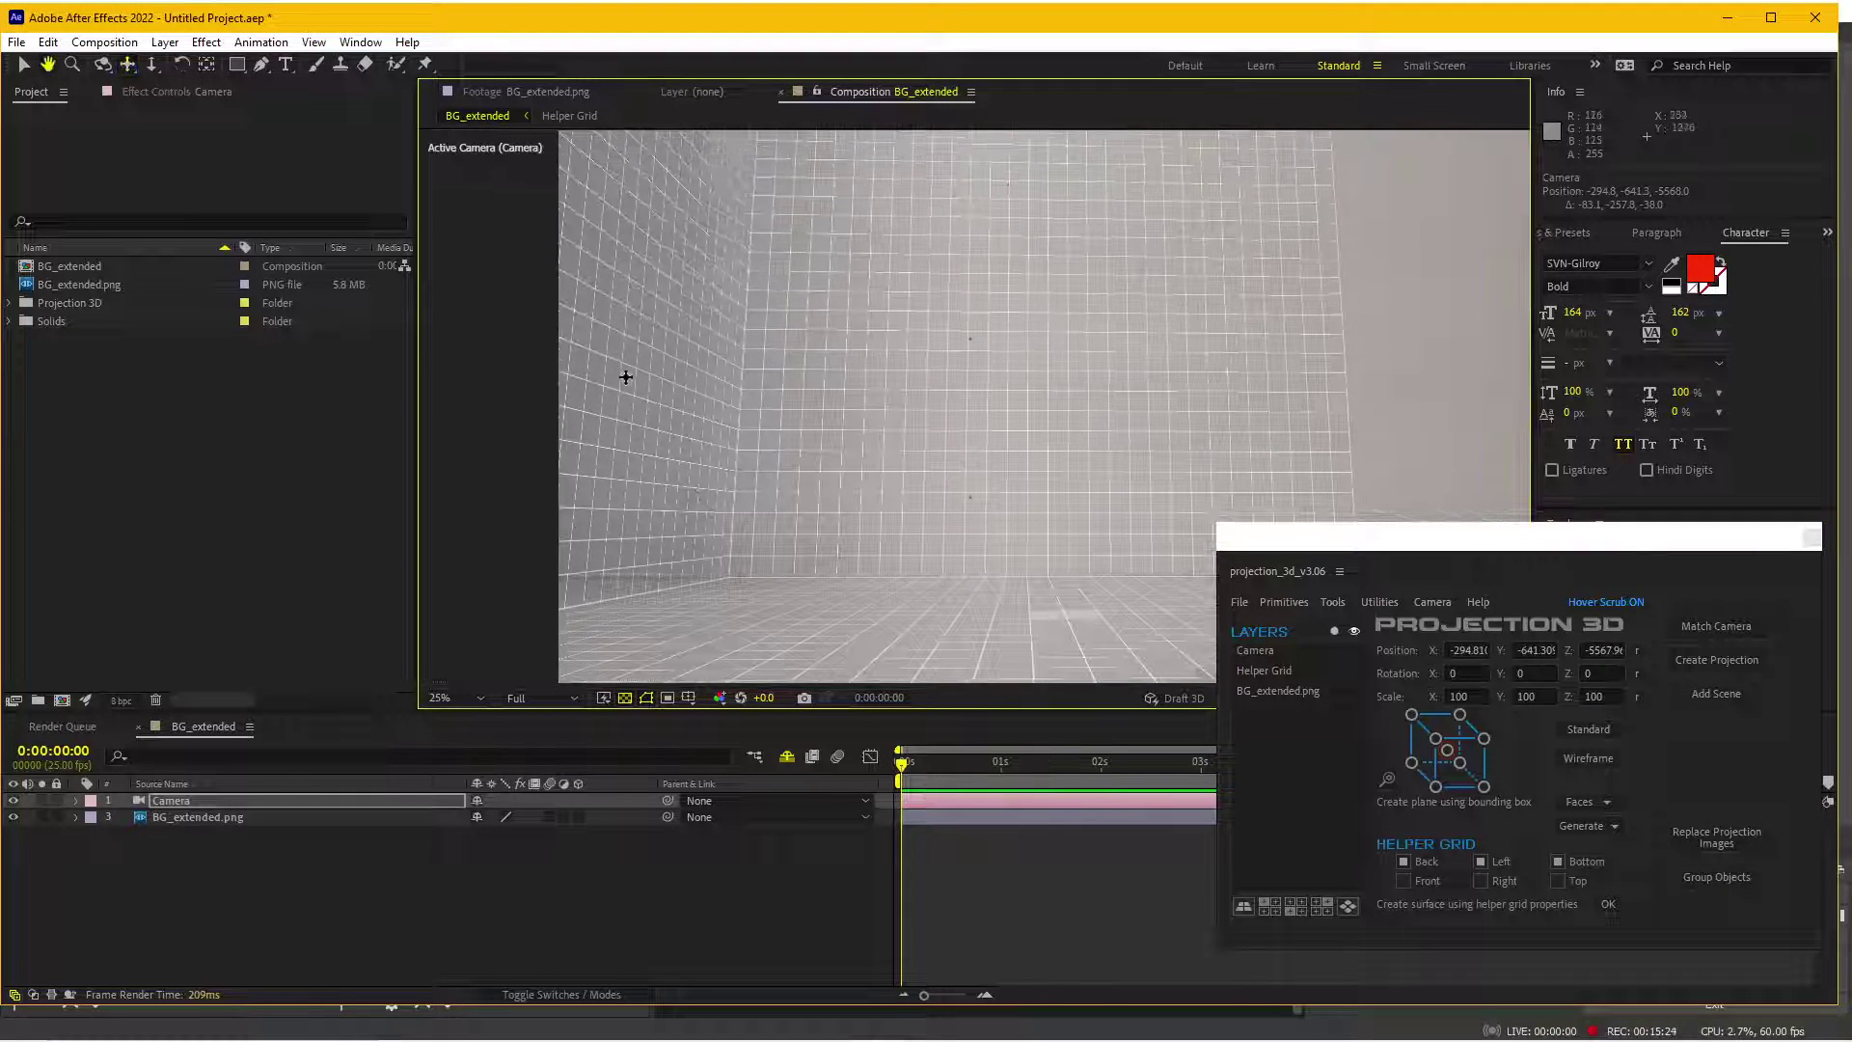
- Remove the helper grid's left wall and stretch the Helper Grid to 217% width with unlinked scale
{"action": "left_click", "coordinate": [1483, 860]}
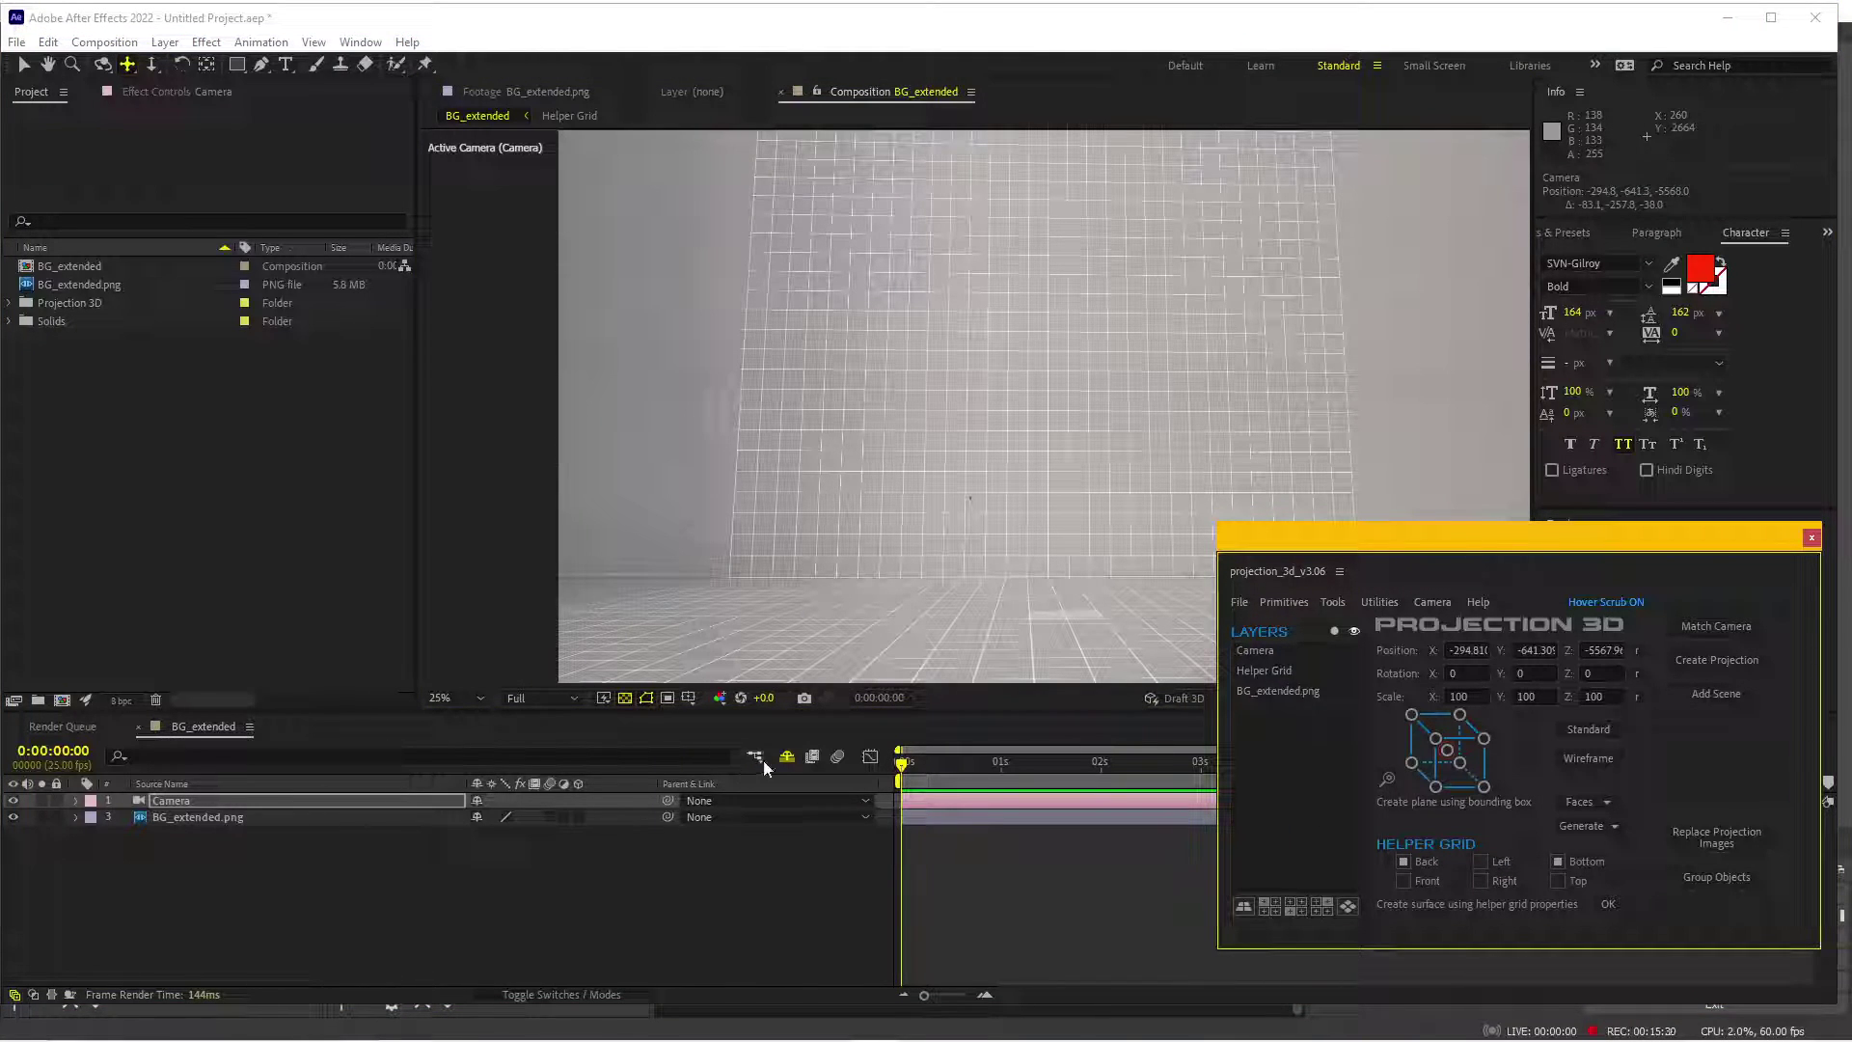
{"action": "left_click", "coordinate": [788, 762]}
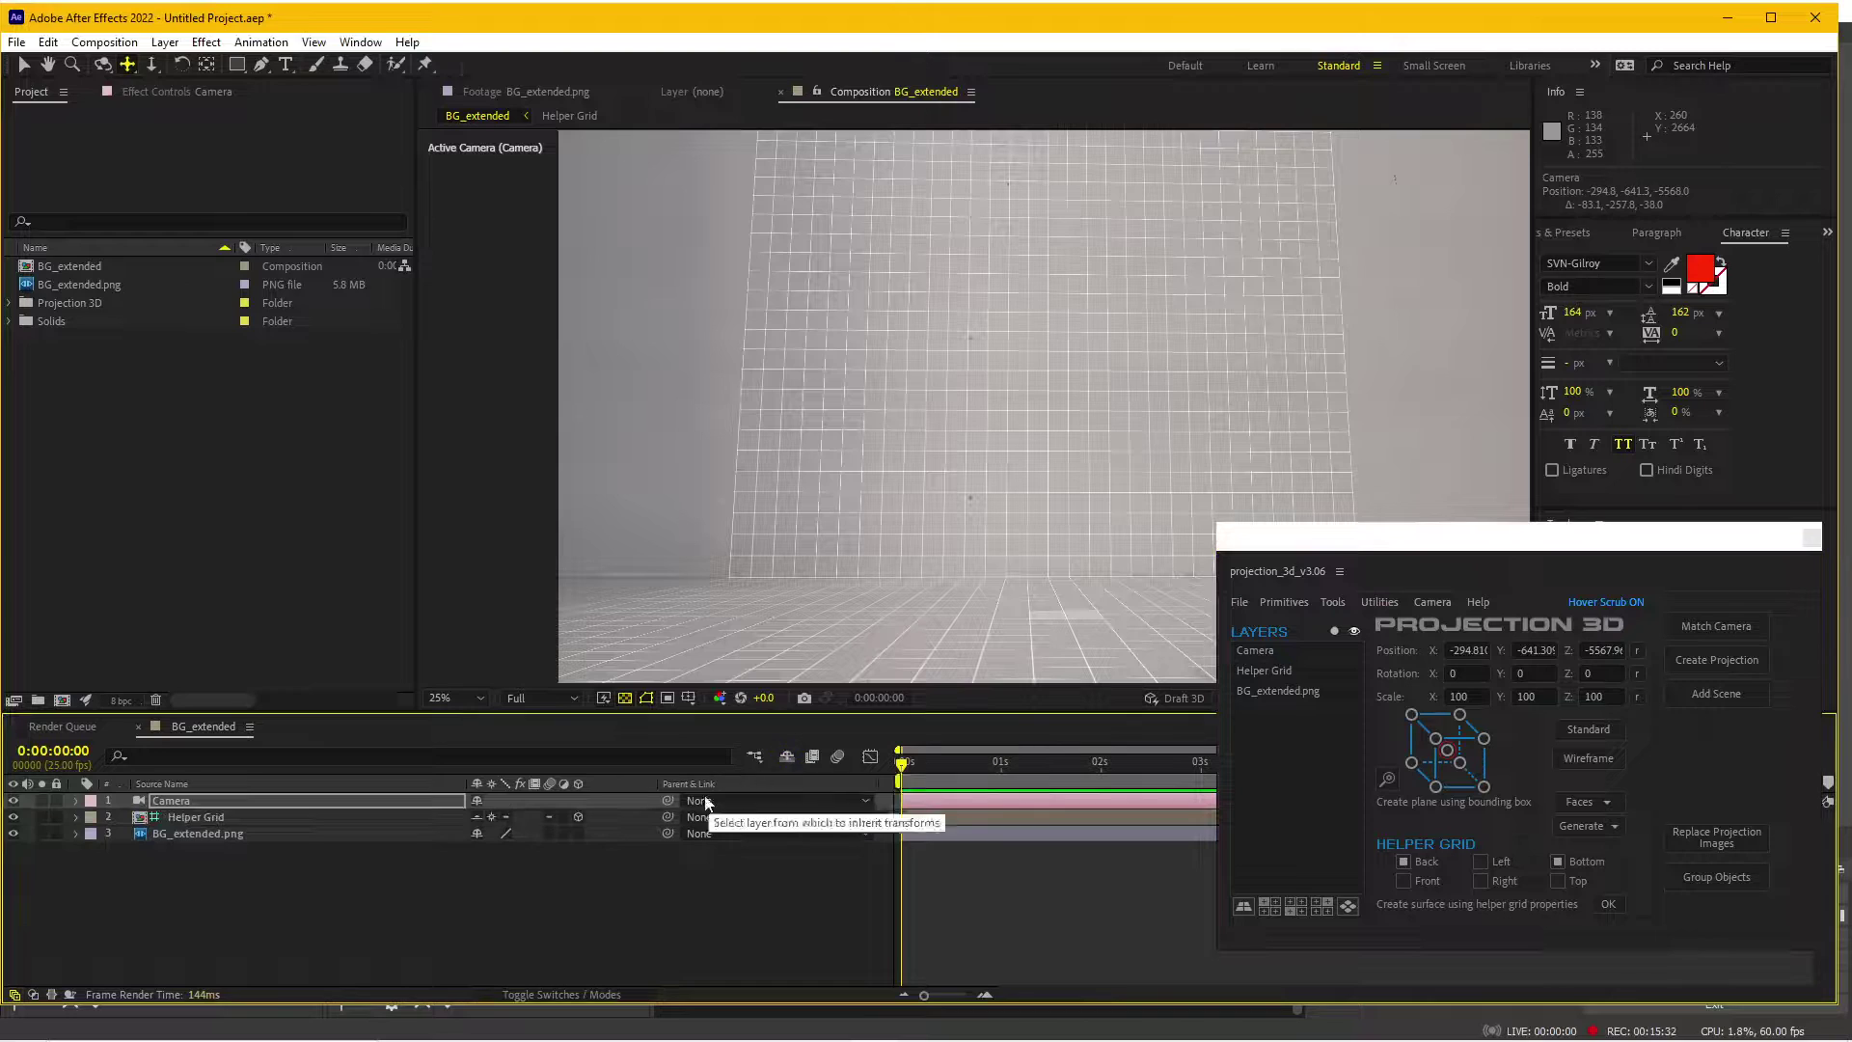
{"action": "left_click", "coordinate": [293, 818]}
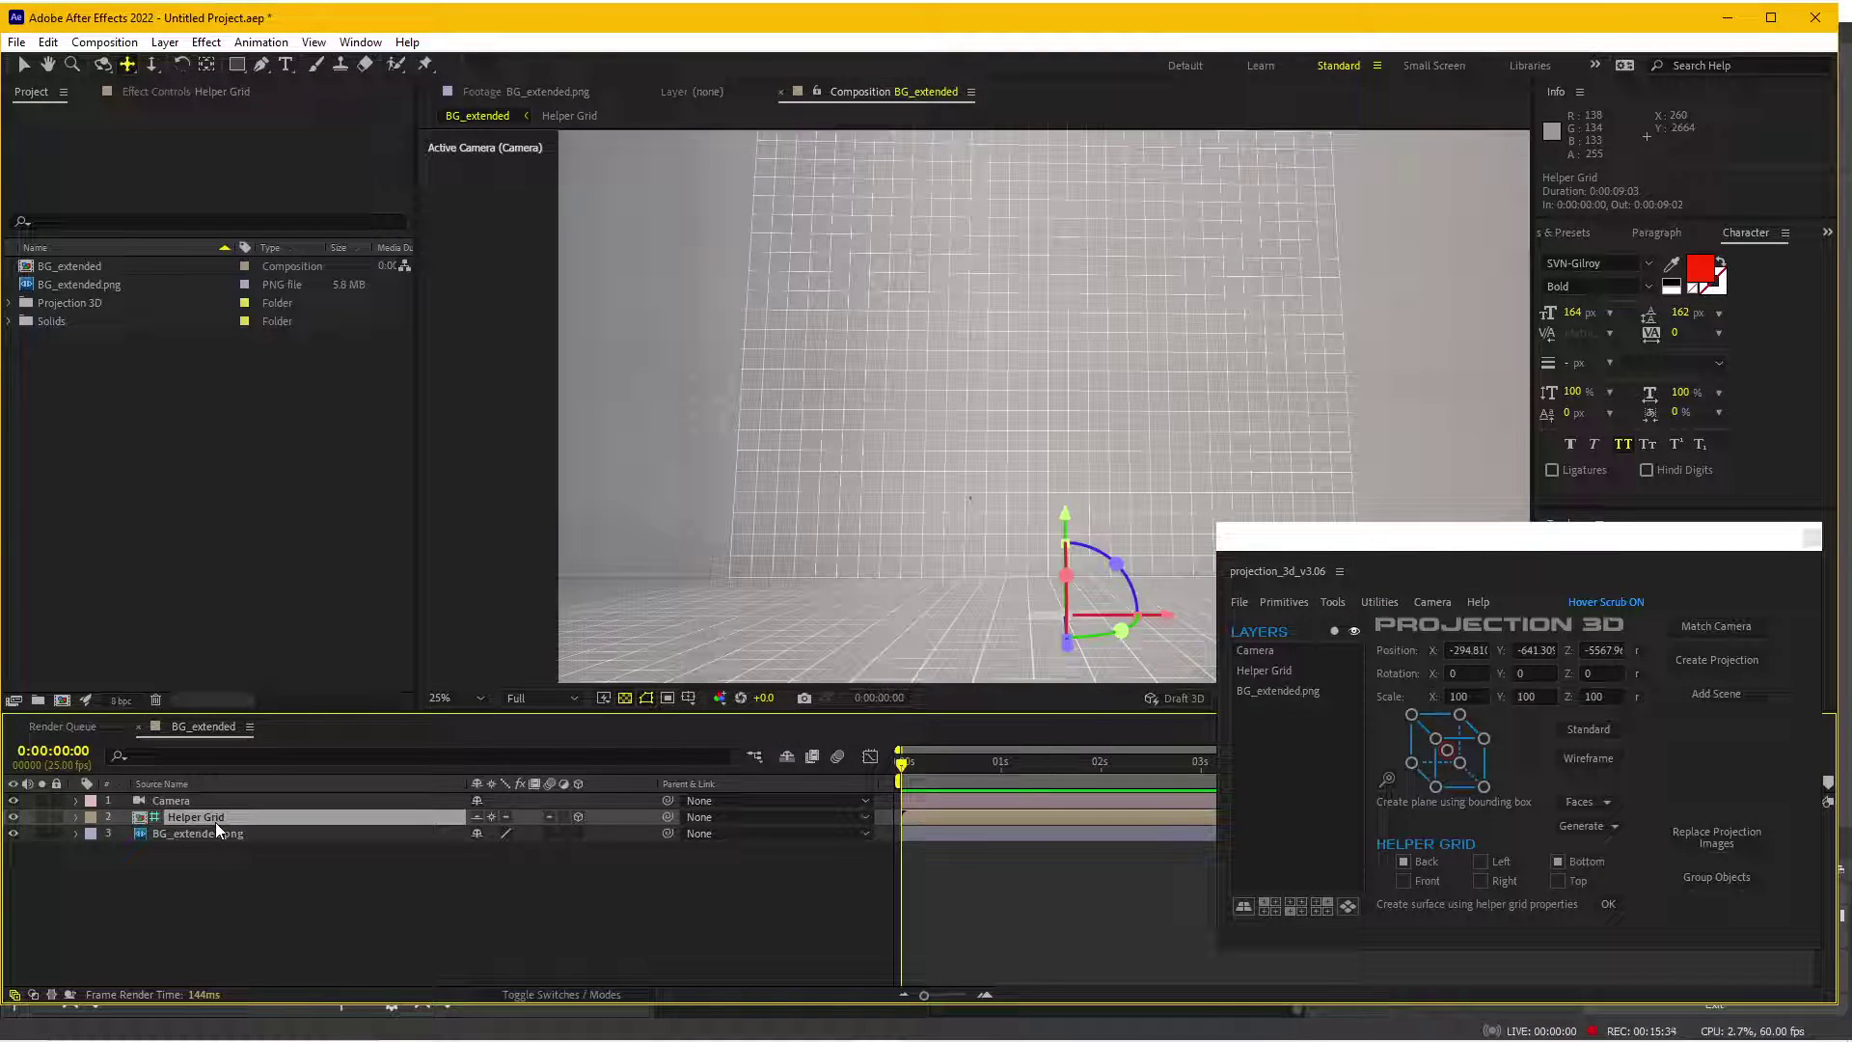
{"action": "key", "text": "s"}
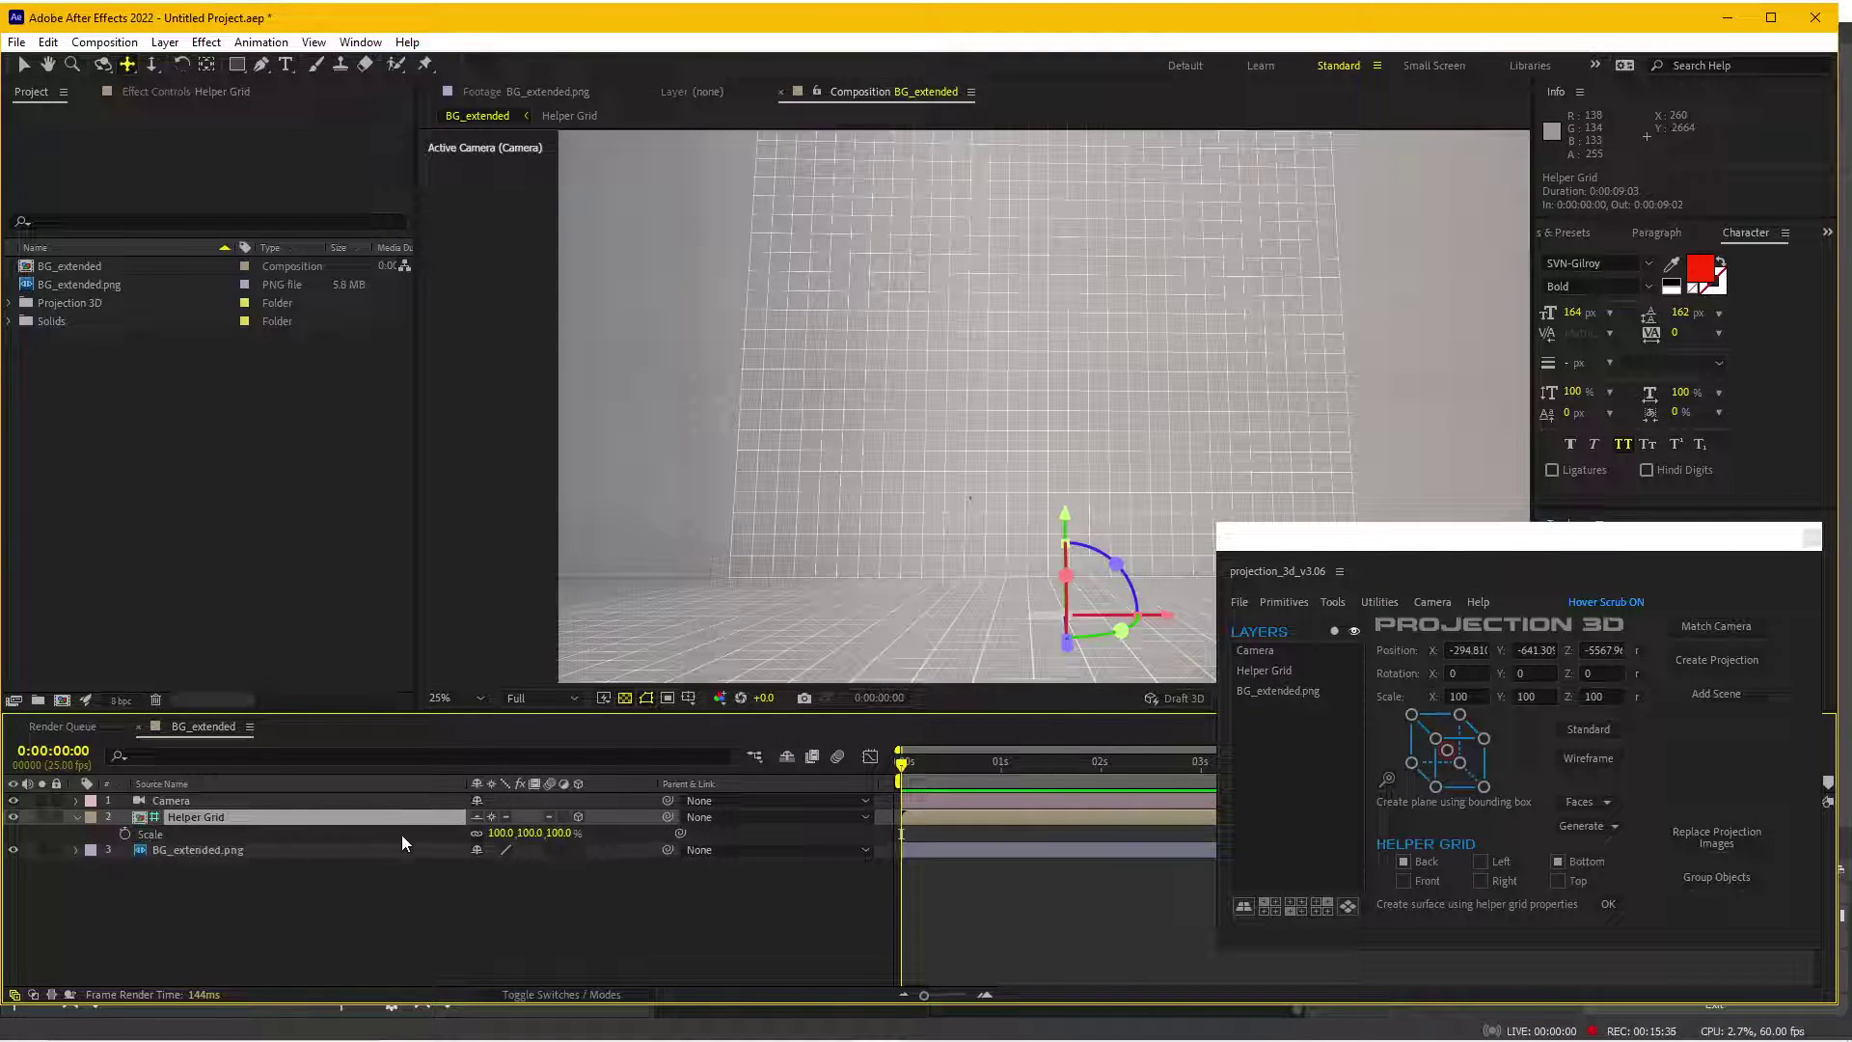
{"action": "left_click", "coordinate": [477, 834]}
{"action": "left_click_drag", "start_coordinate": [499, 832], "coordinate": [627, 834]}
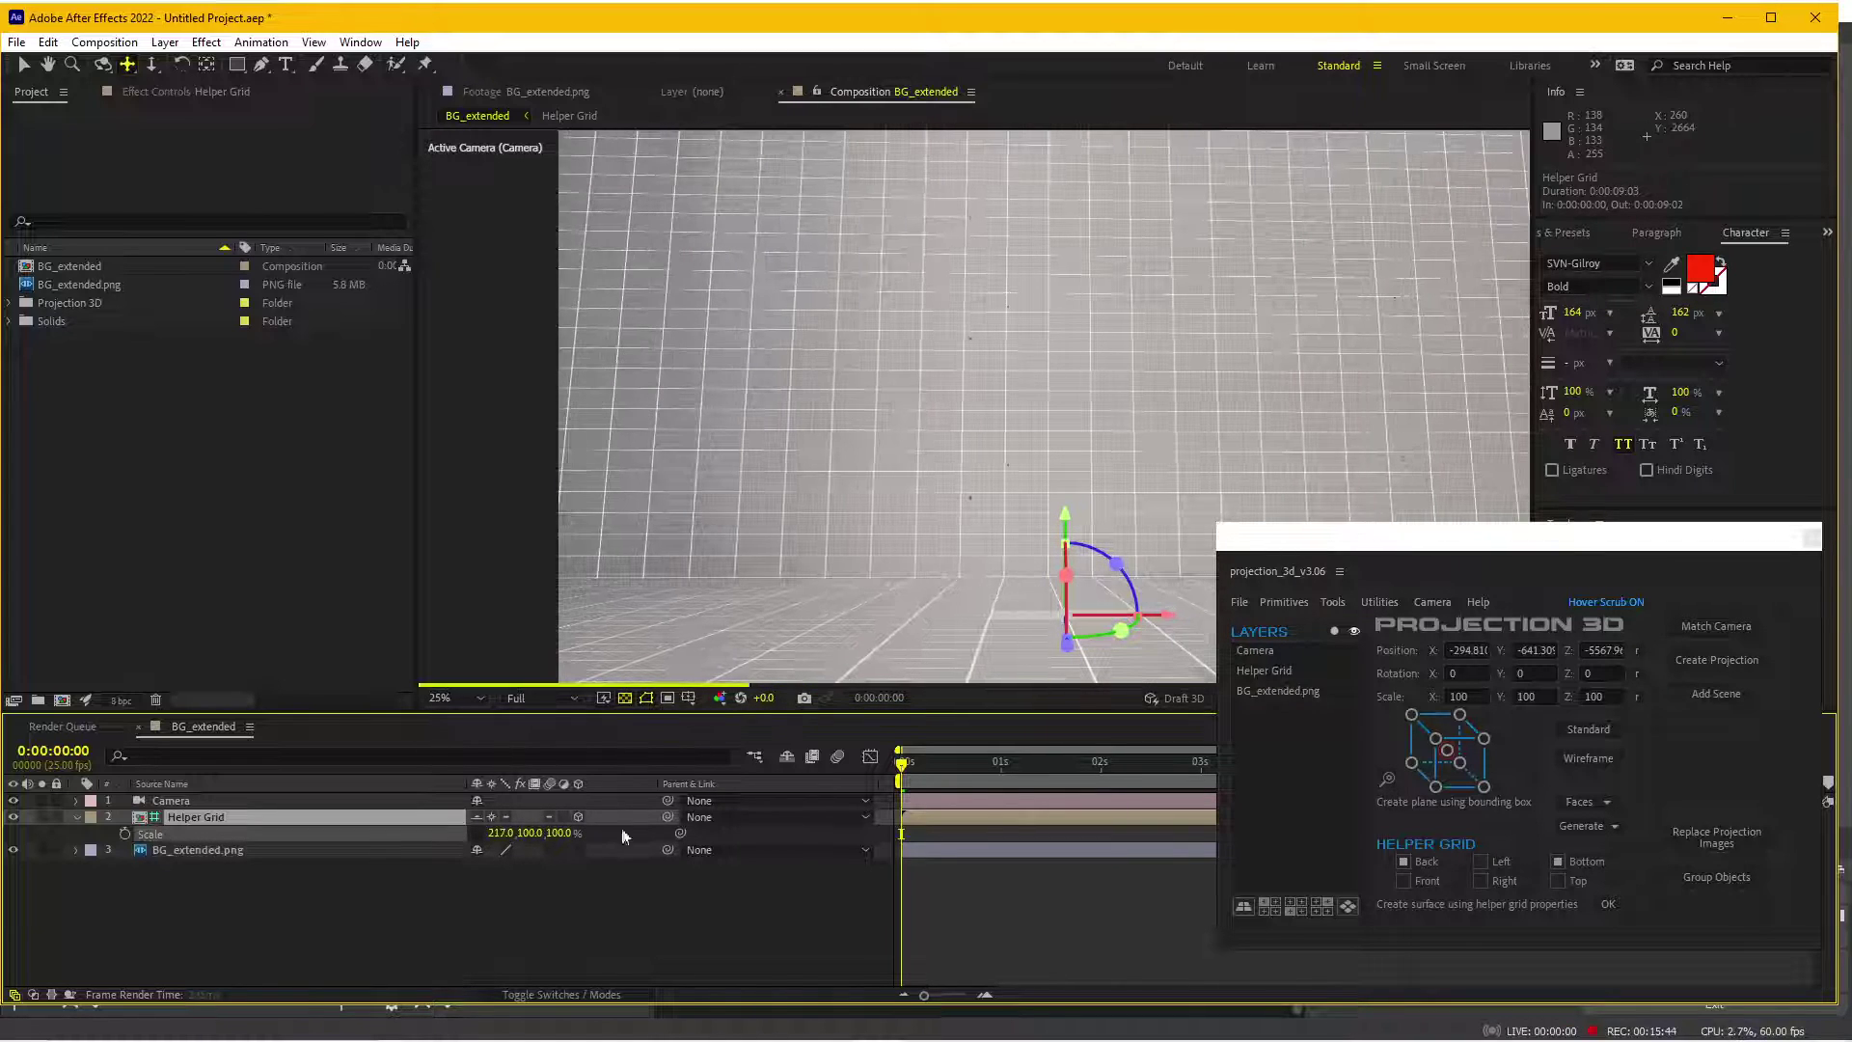
- Dolly the camera so the grid sits higher in the view
{"action": "scroll", "coordinate": [916, 598], "scroll_direction": "down", "scroll_amount": 3}
{"action": "scroll", "coordinate": [911, 585], "scroll_direction": "up", "scroll_amount": 2}
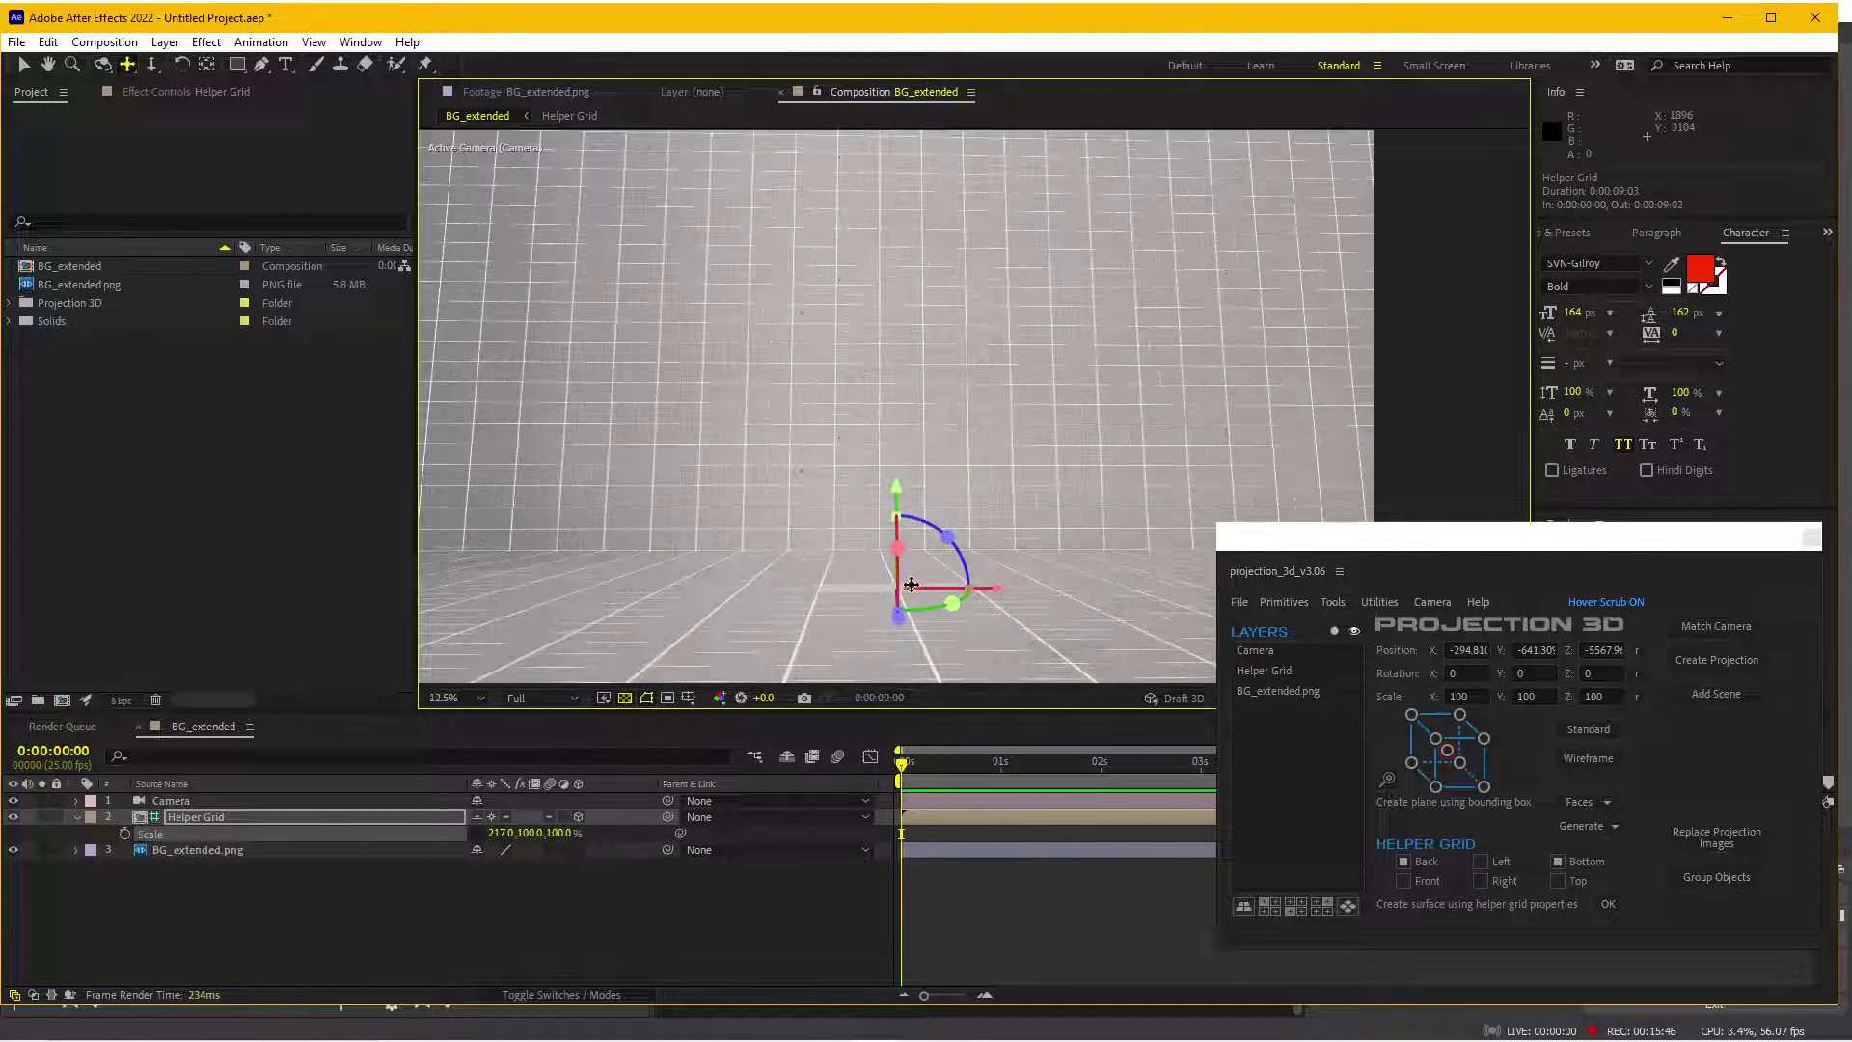
{"action": "scroll", "coordinate": [839, 513], "scroll_direction": "down", "scroll_amount": 4}
{"action": "left_click", "coordinate": [24, 66]}
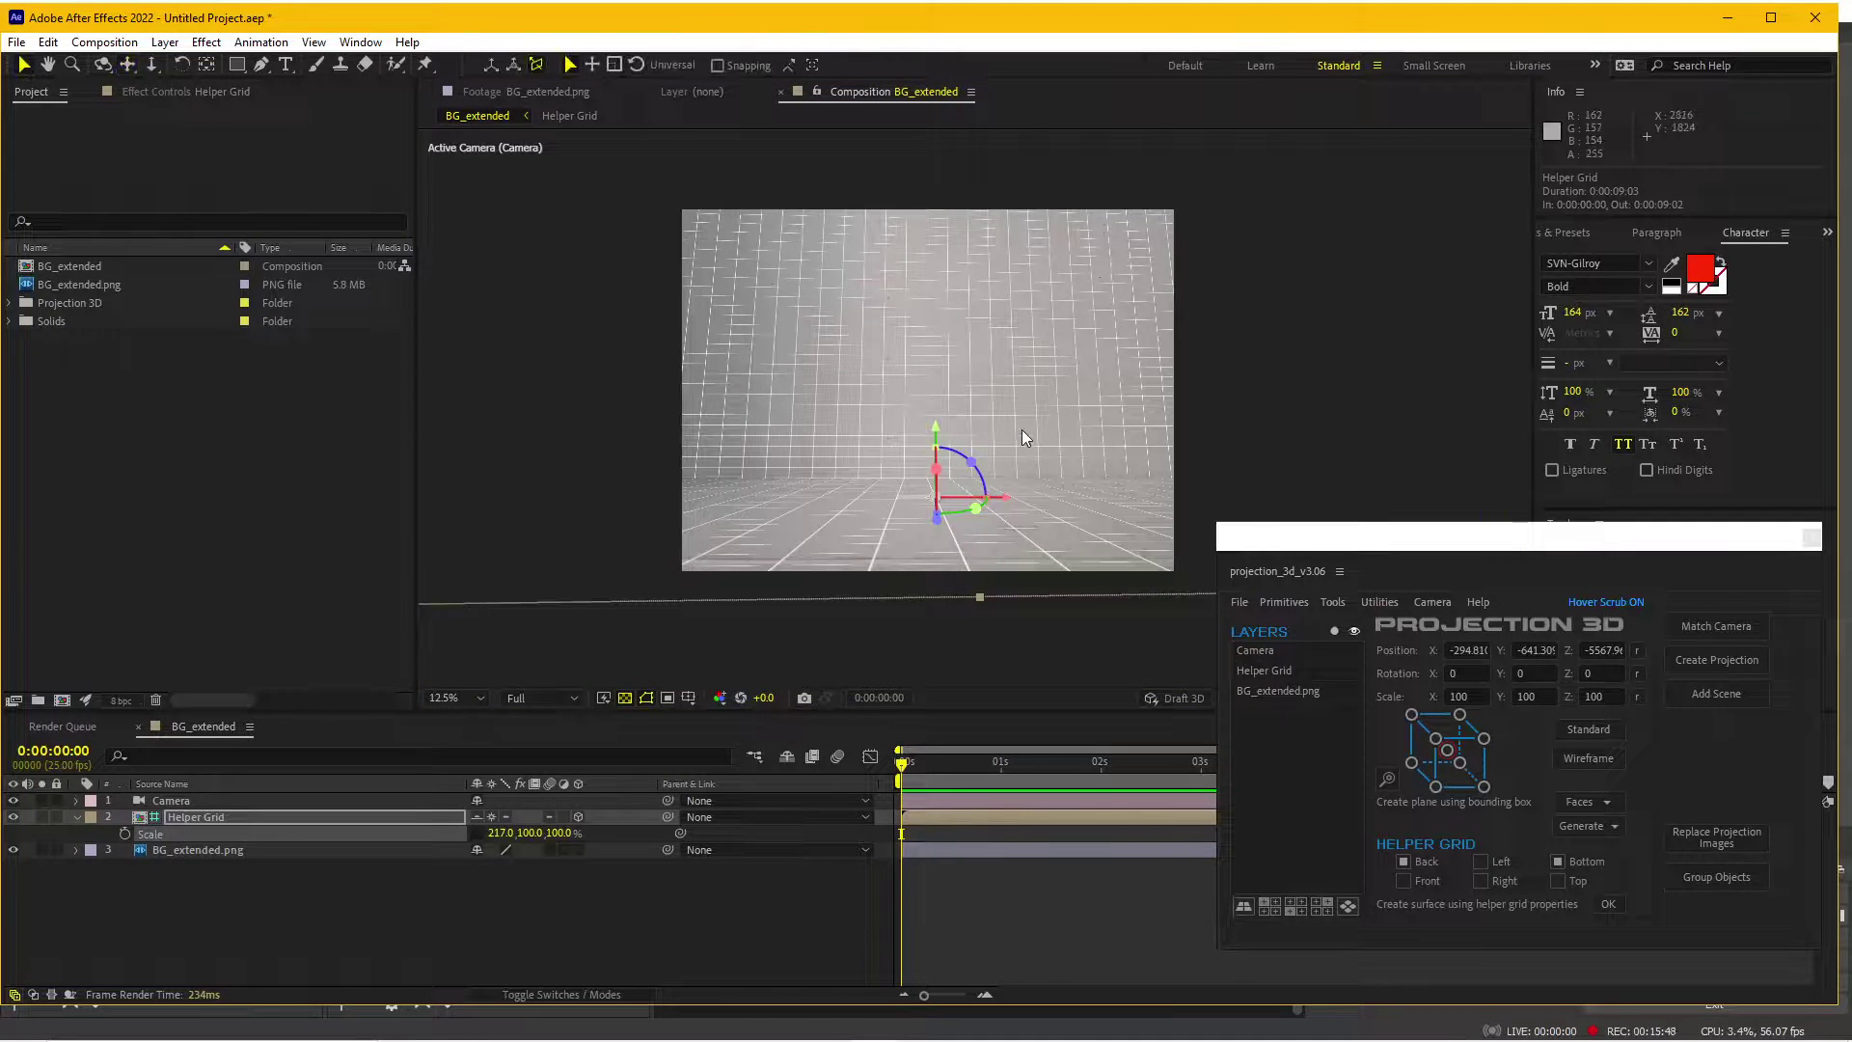
{"action": "scroll", "coordinate": [1034, 446], "scroll_direction": "up", "scroll_amount": 2}
{"action": "scroll", "coordinate": [1036, 451], "scroll_direction": "down", "scroll_amount": 2}
{"action": "scroll", "coordinate": [1036, 448], "scroll_direction": "up", "scroll_amount": 2}
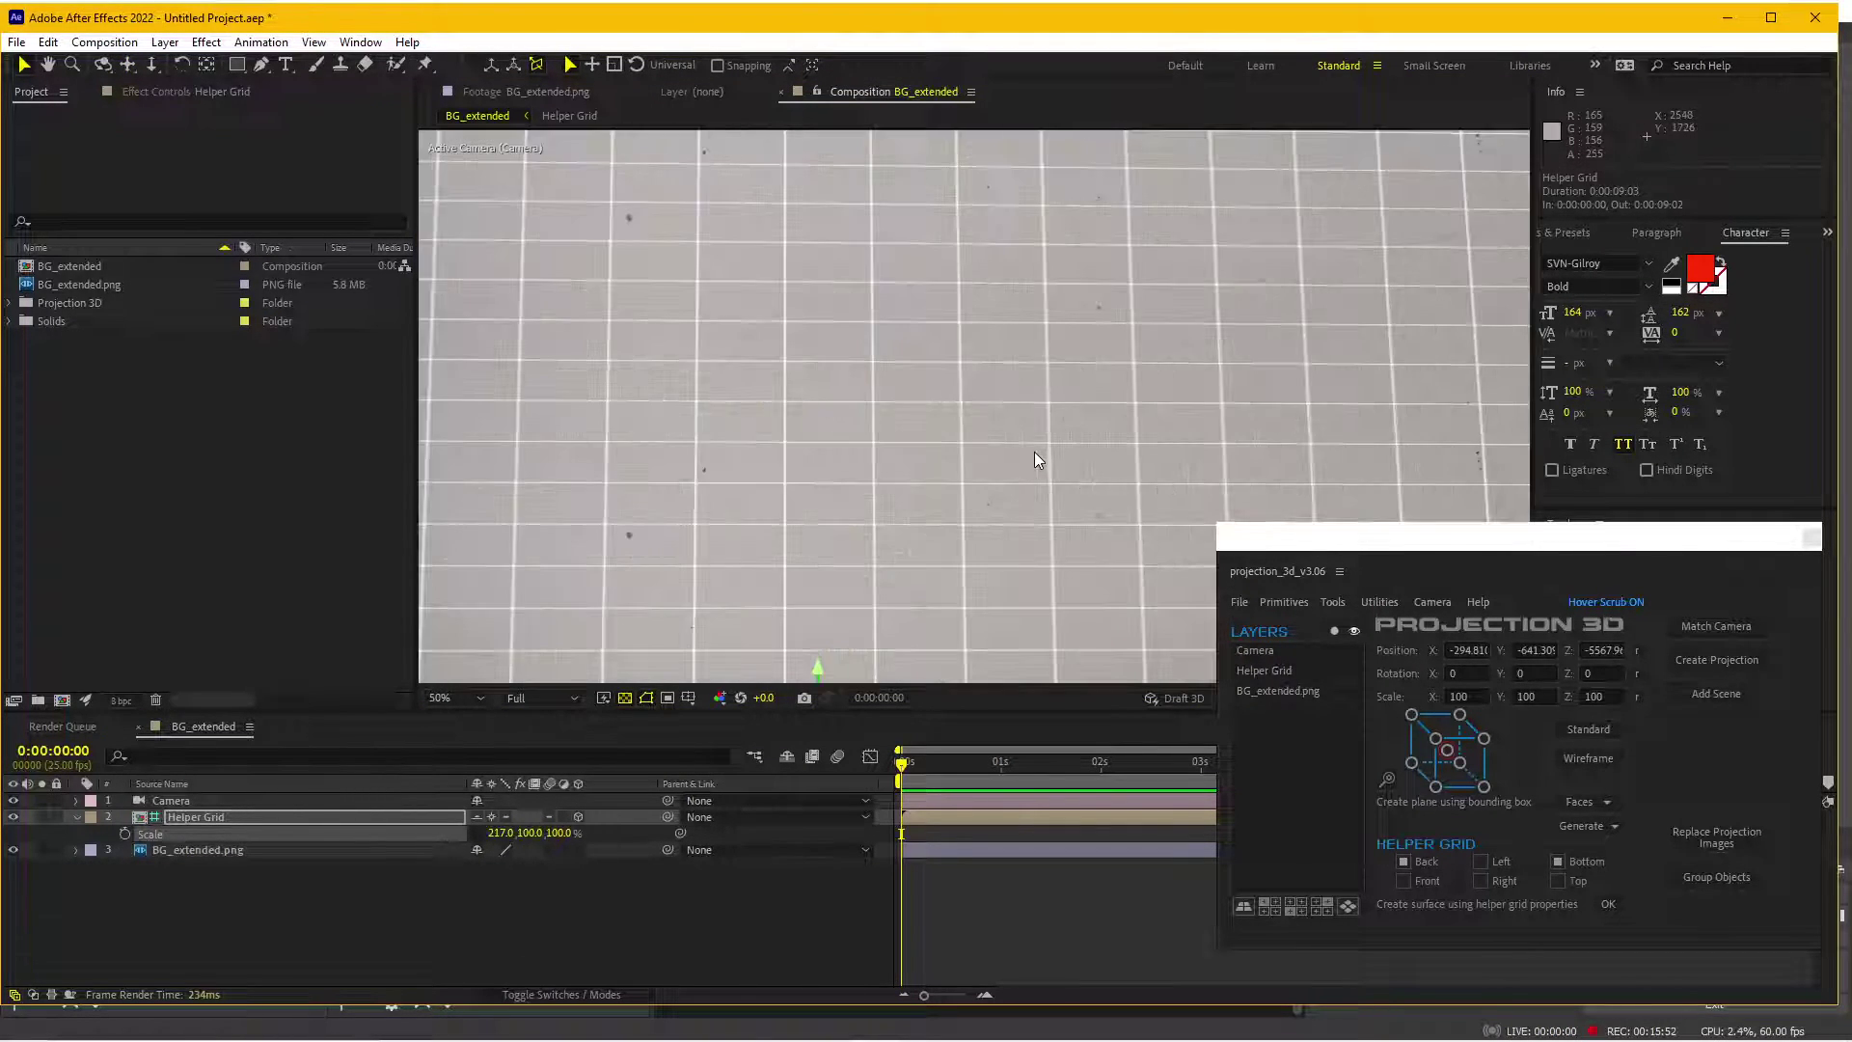
{"action": "scroll", "coordinate": [1032, 378], "scroll_direction": "down", "scroll_amount": 1}
{"action": "scroll", "coordinate": [1028, 384], "scroll_direction": "down", "scroll_amount": 1}
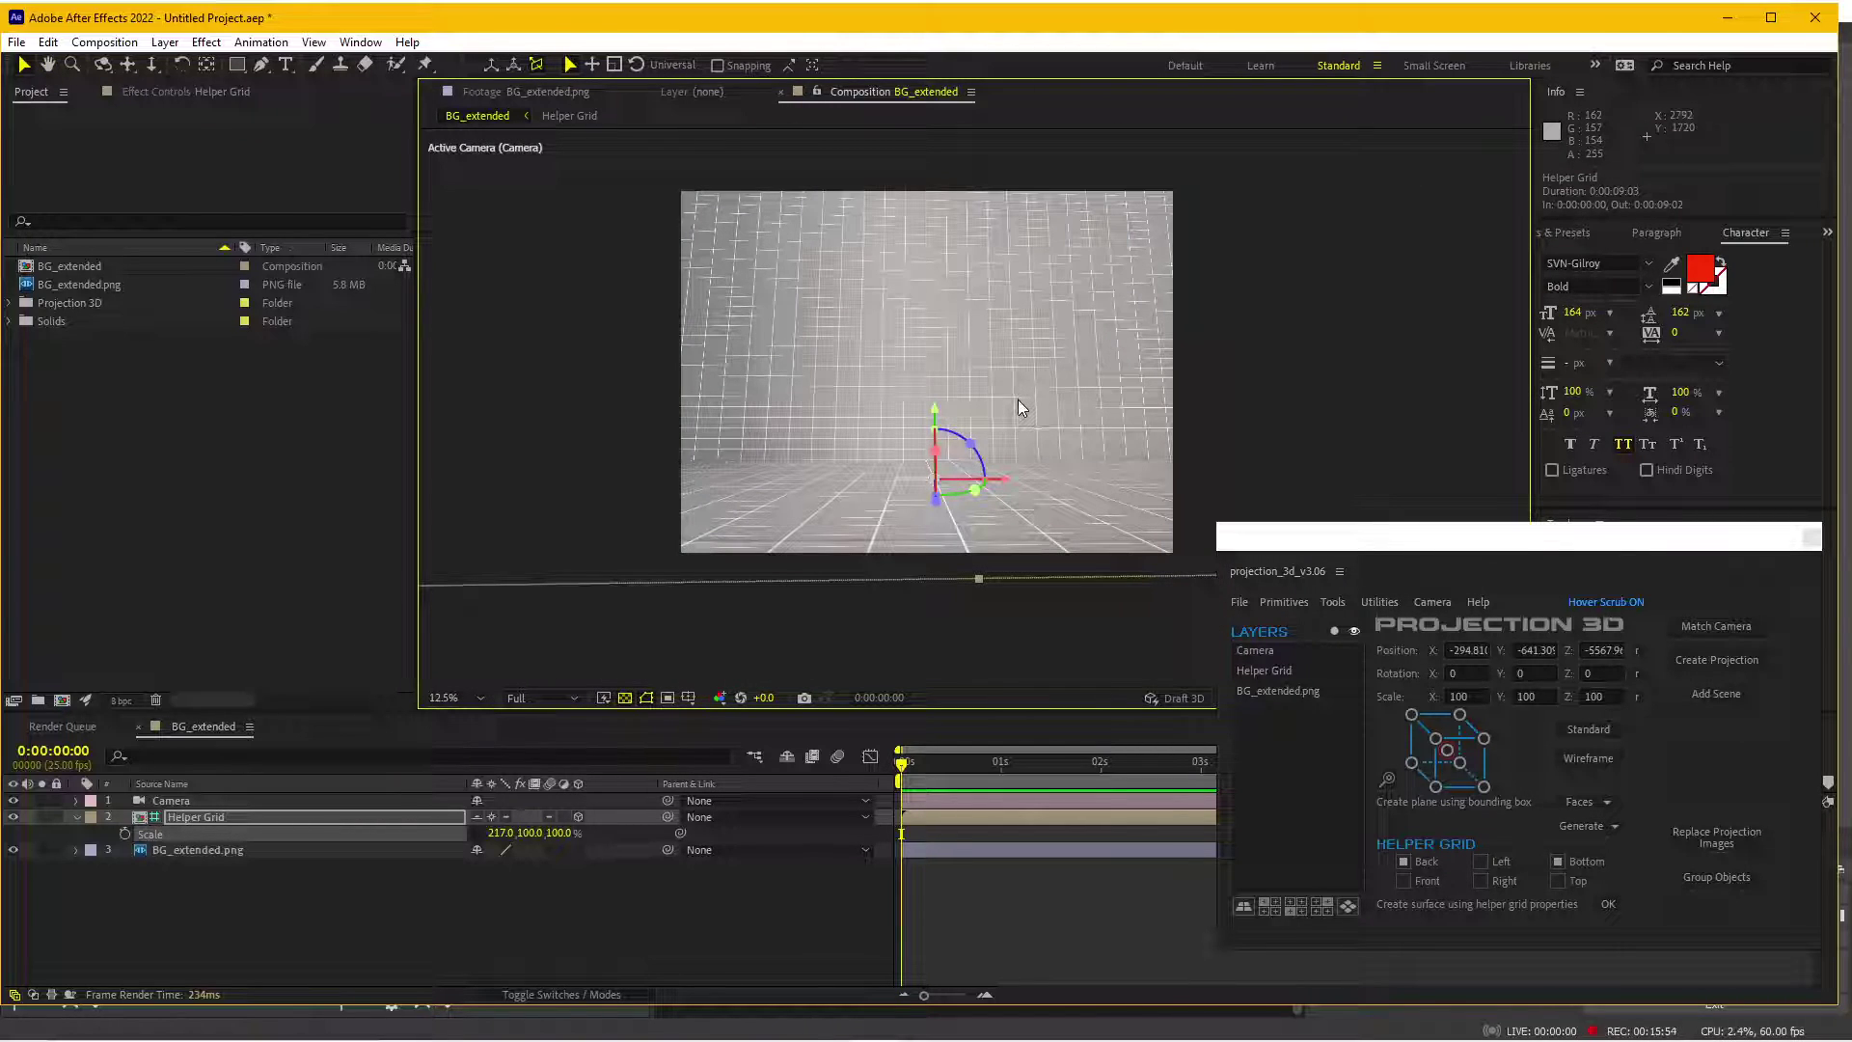
{"action": "key", "text": "c"}
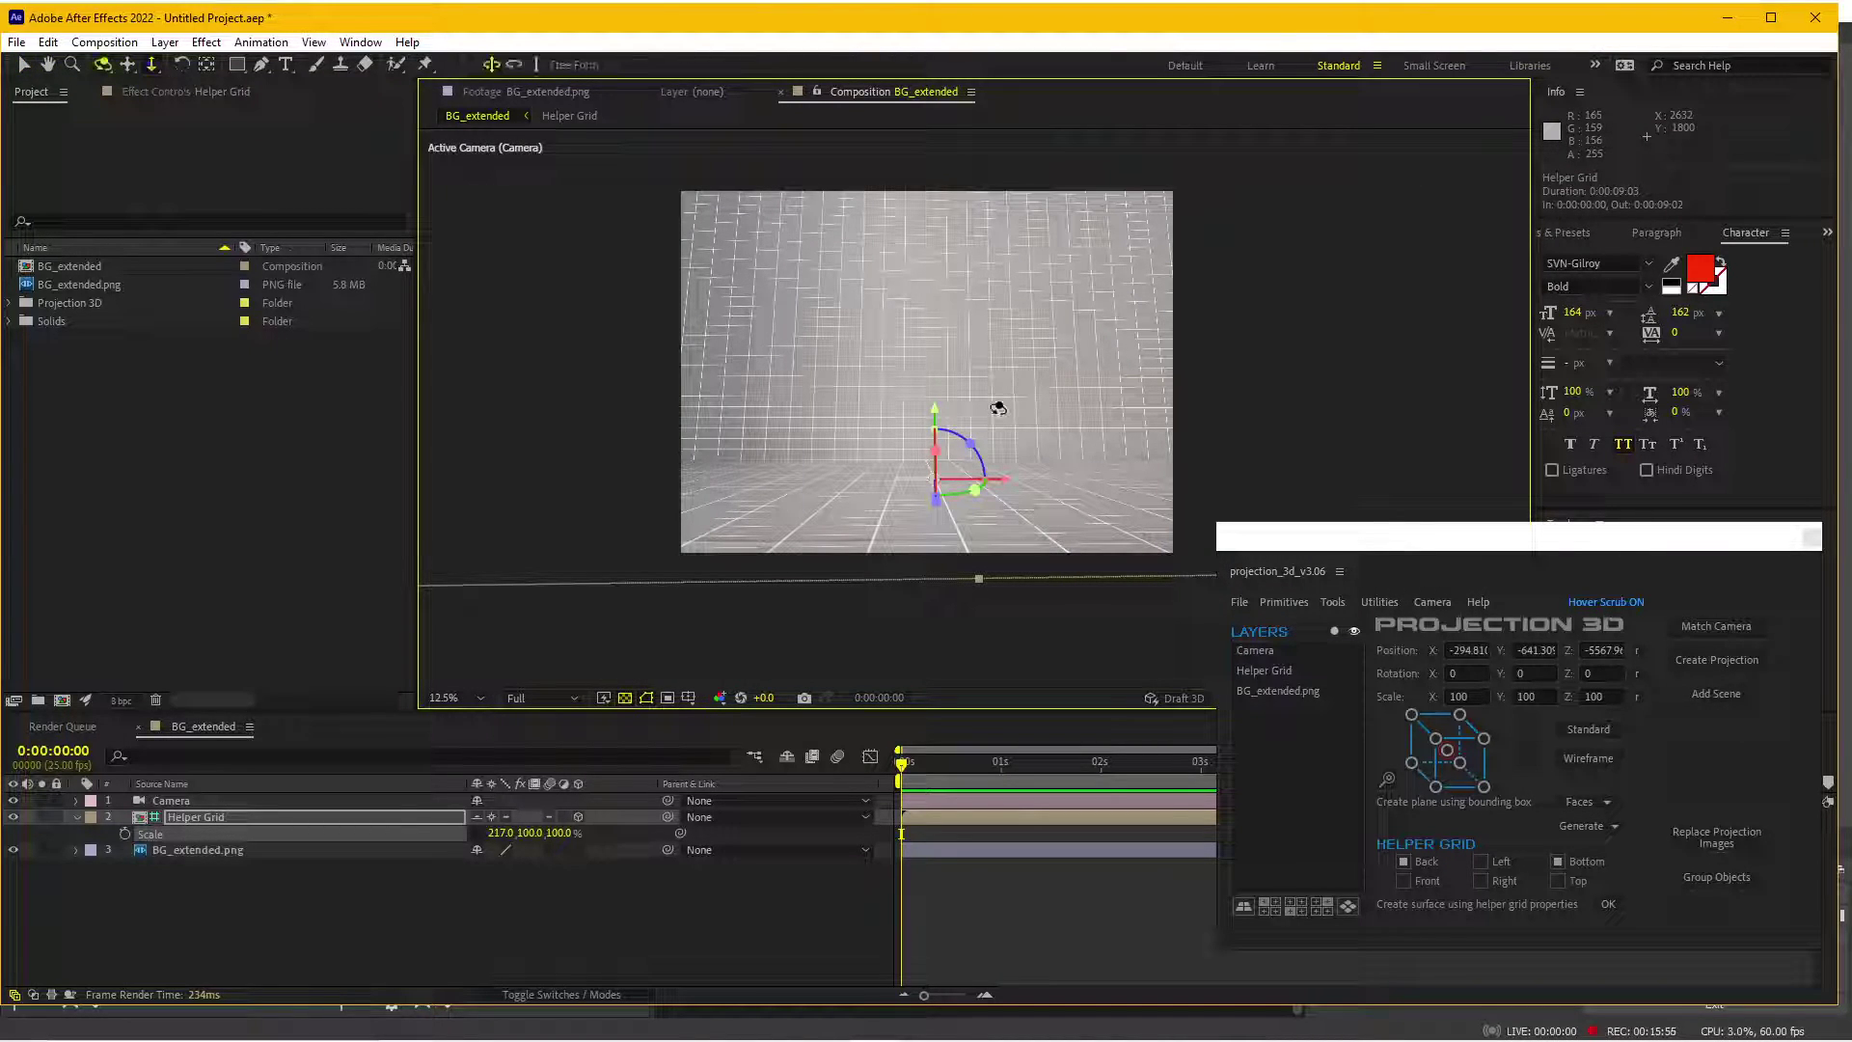
{"action": "left_click_drag", "start_coordinate": [999, 408], "coordinate": [995, 406]}
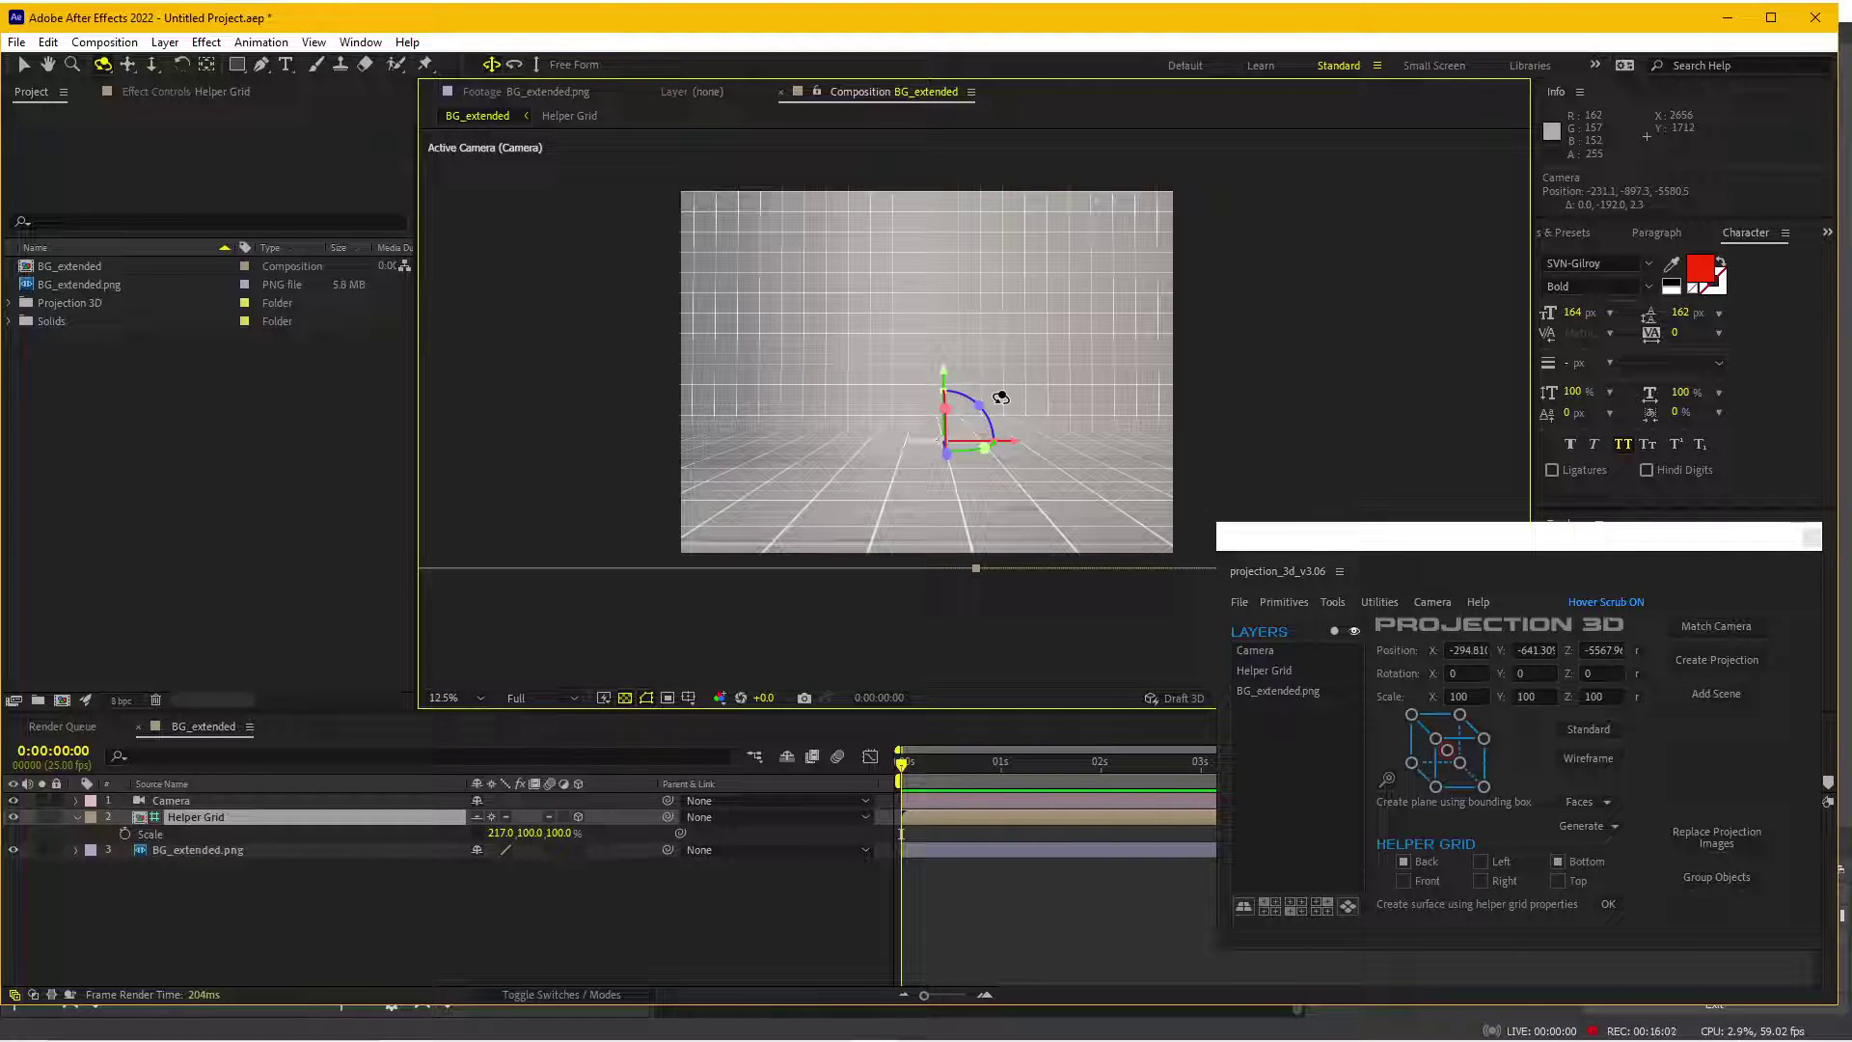
- Pan the camera to lower the grid, ending near -209.9, -1934.2, -5598.6
{"action": "key", "text": "c"}
{"action": "left_click_drag", "start_coordinate": [1000, 391], "coordinate": [1004, 510]}
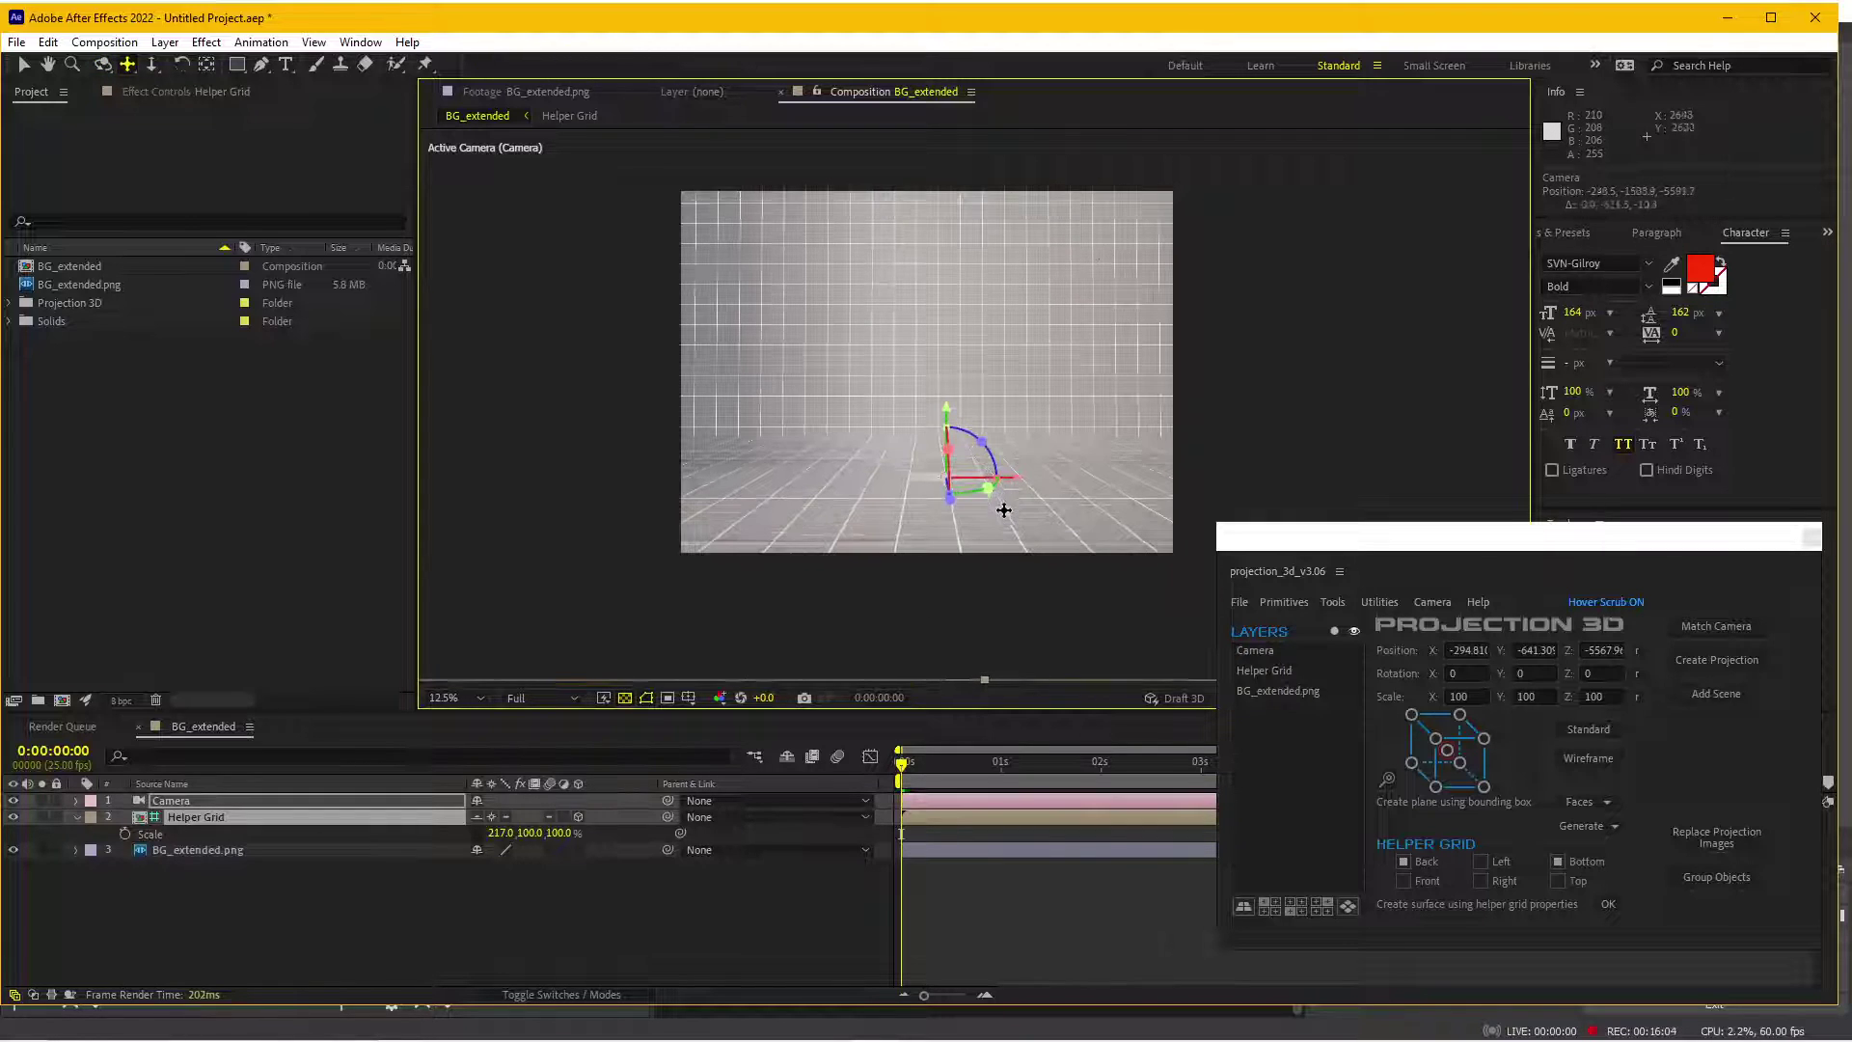
{"action": "scroll", "coordinate": [992, 481], "scroll_direction": "up", "scroll_amount": 2}
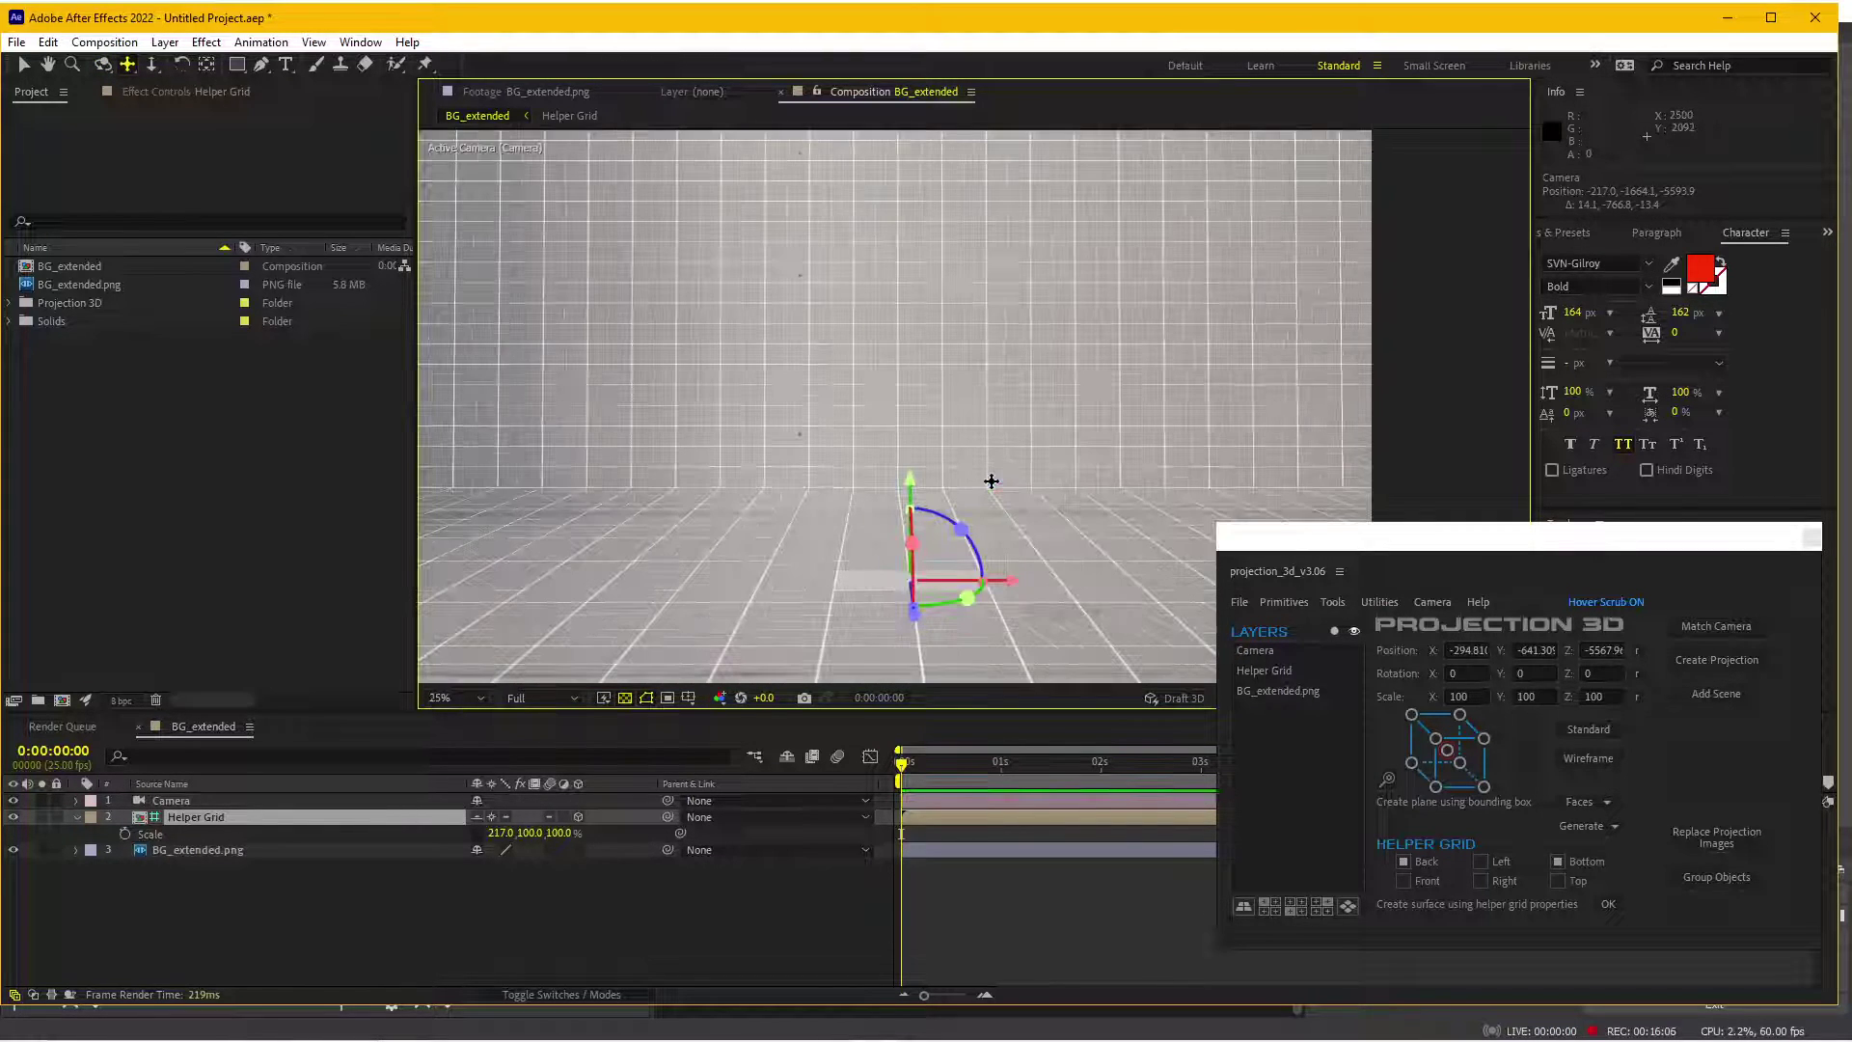
{"action": "left_click_drag", "start_coordinate": [1012, 425], "coordinate": [1012, 529]}
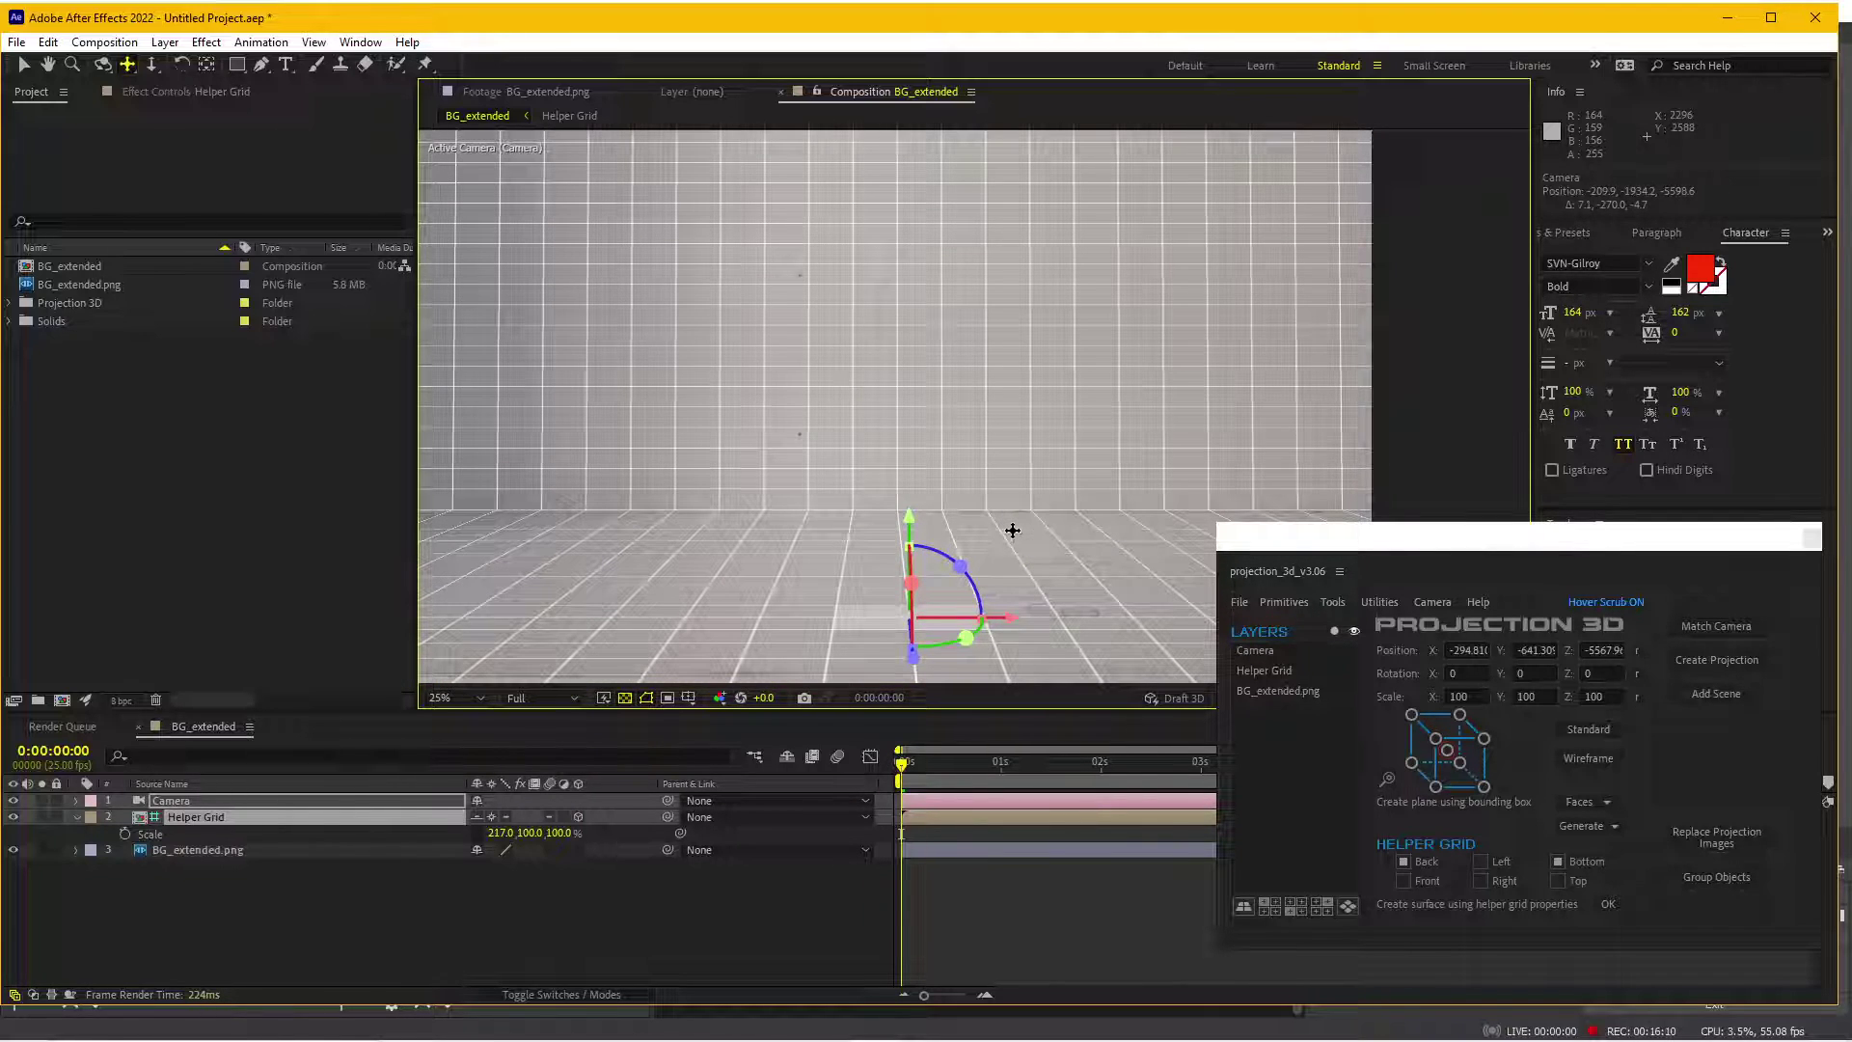
{"action": "scroll", "coordinate": [1025, 504], "scroll_direction": "down", "scroll_amount": 2}
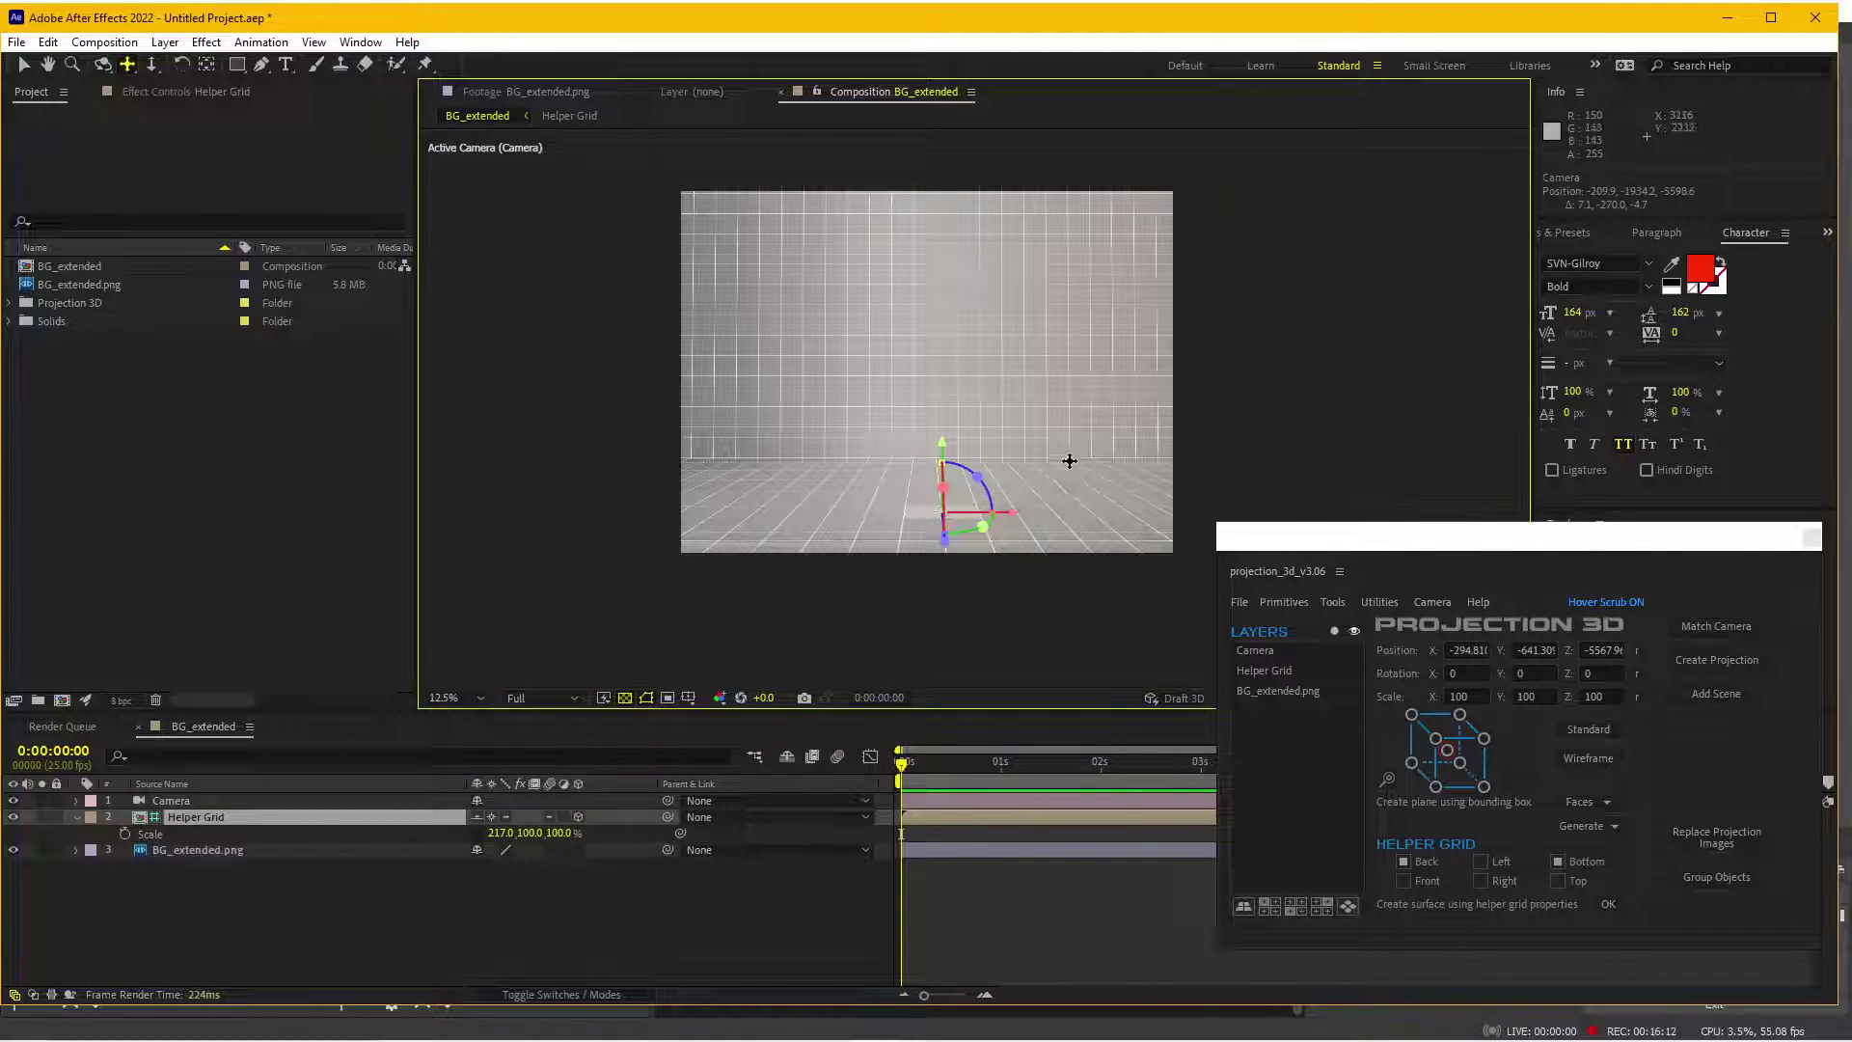
{"action": "key", "text": "v"}
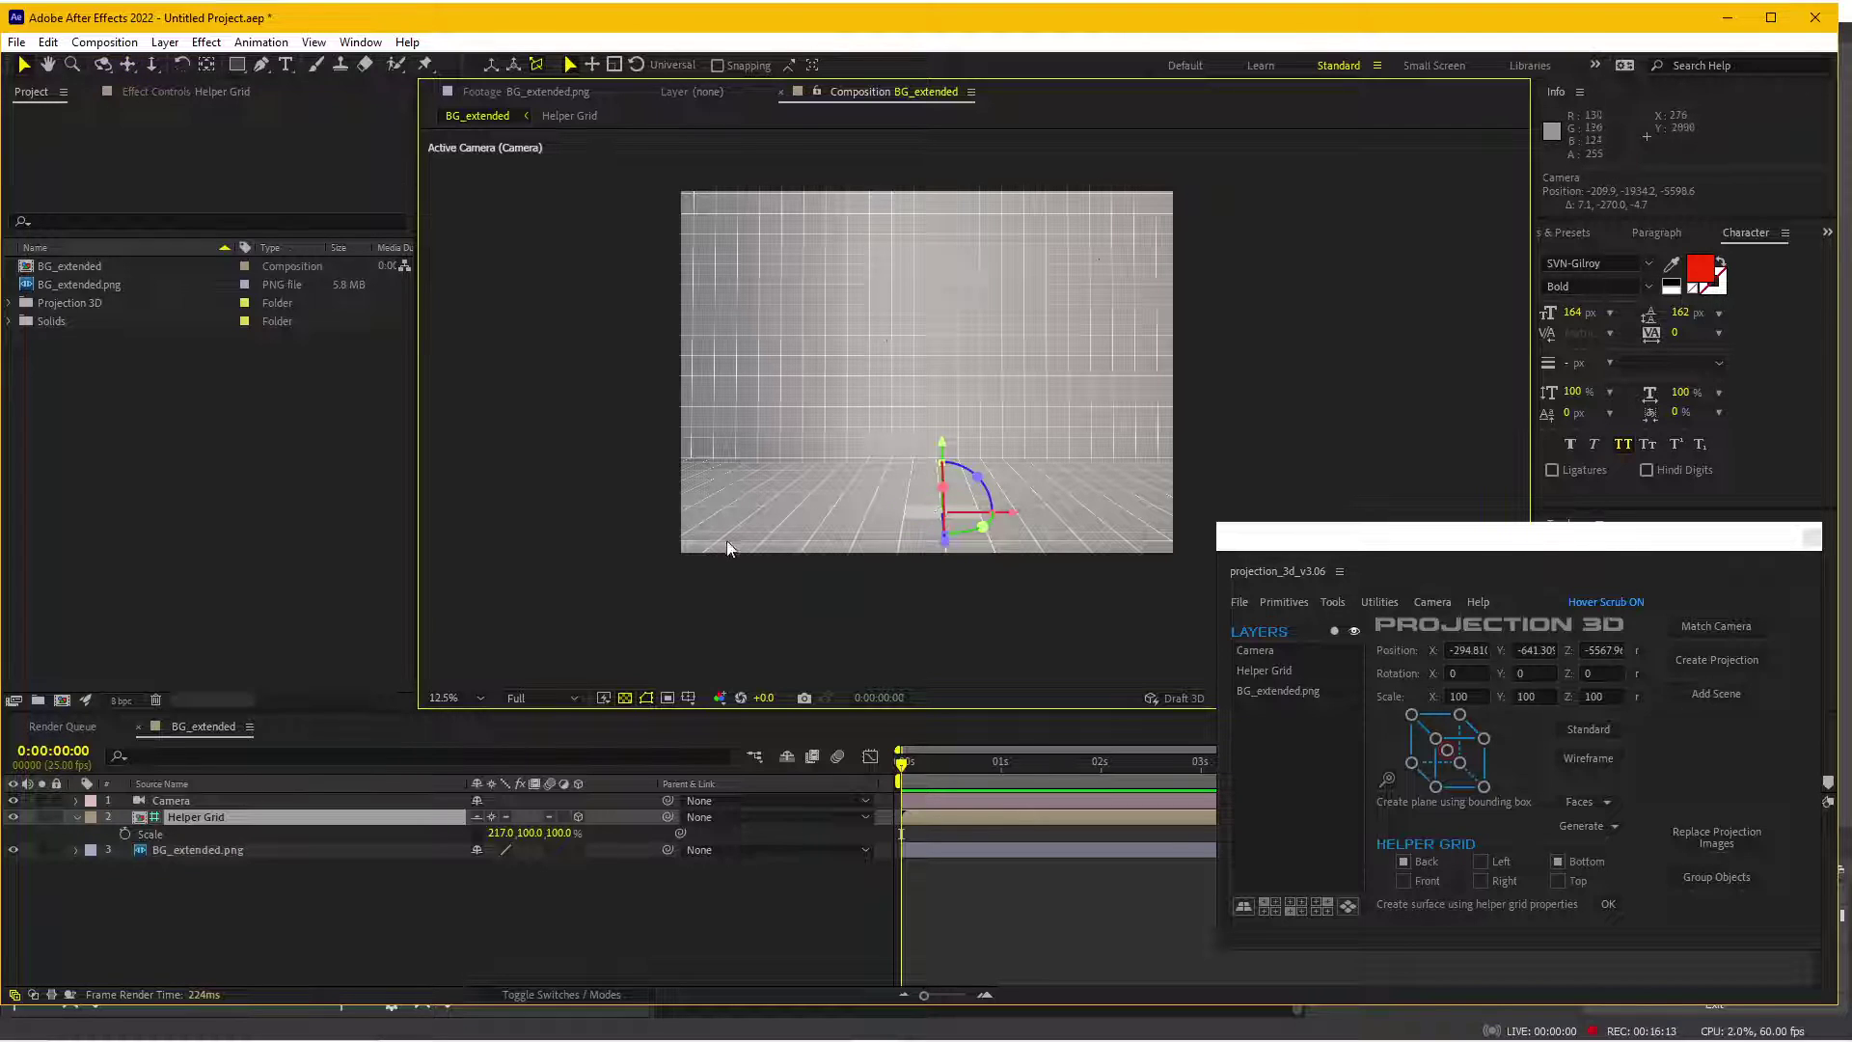
{"action": "left_click_drag", "start_coordinate": [726, 540], "coordinate": [740, 504]}
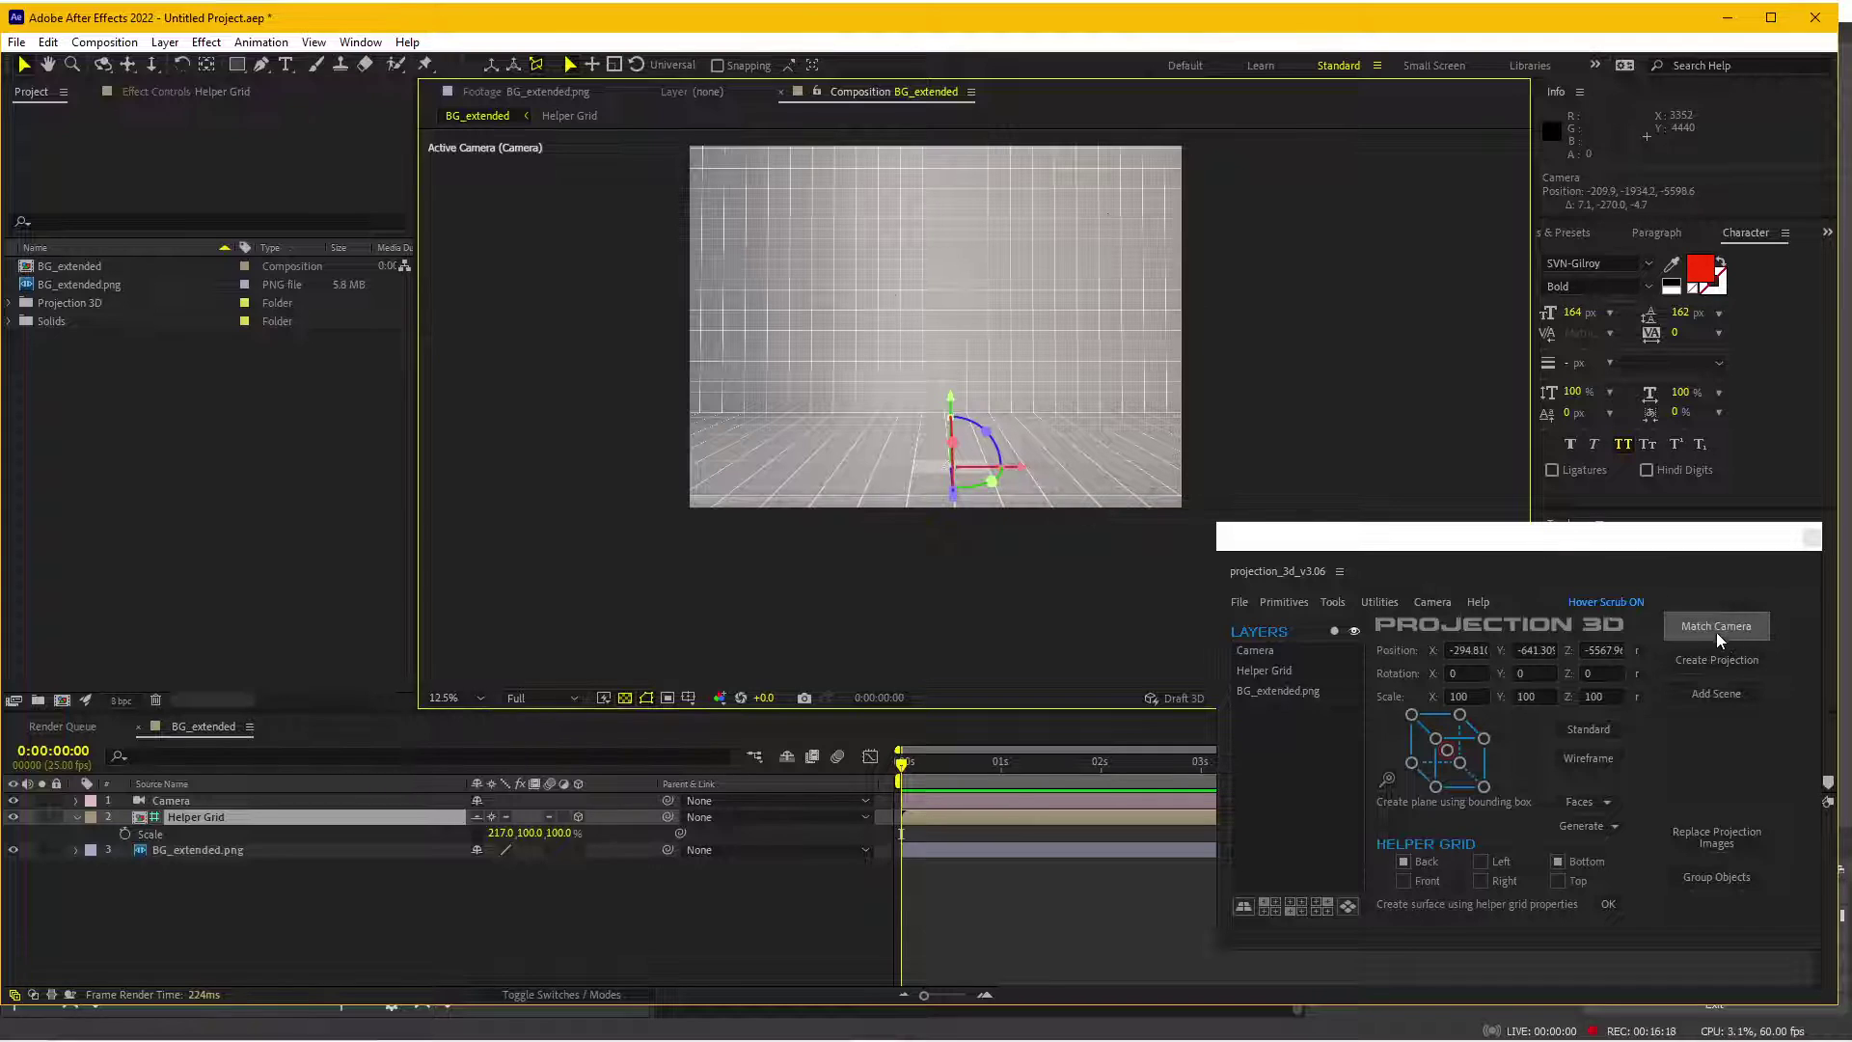
- Create a one-scene projection from the Camera and BG_extended.png layers, then select Projection Scene 1
{"action": "left_click", "coordinate": [1699, 663]}
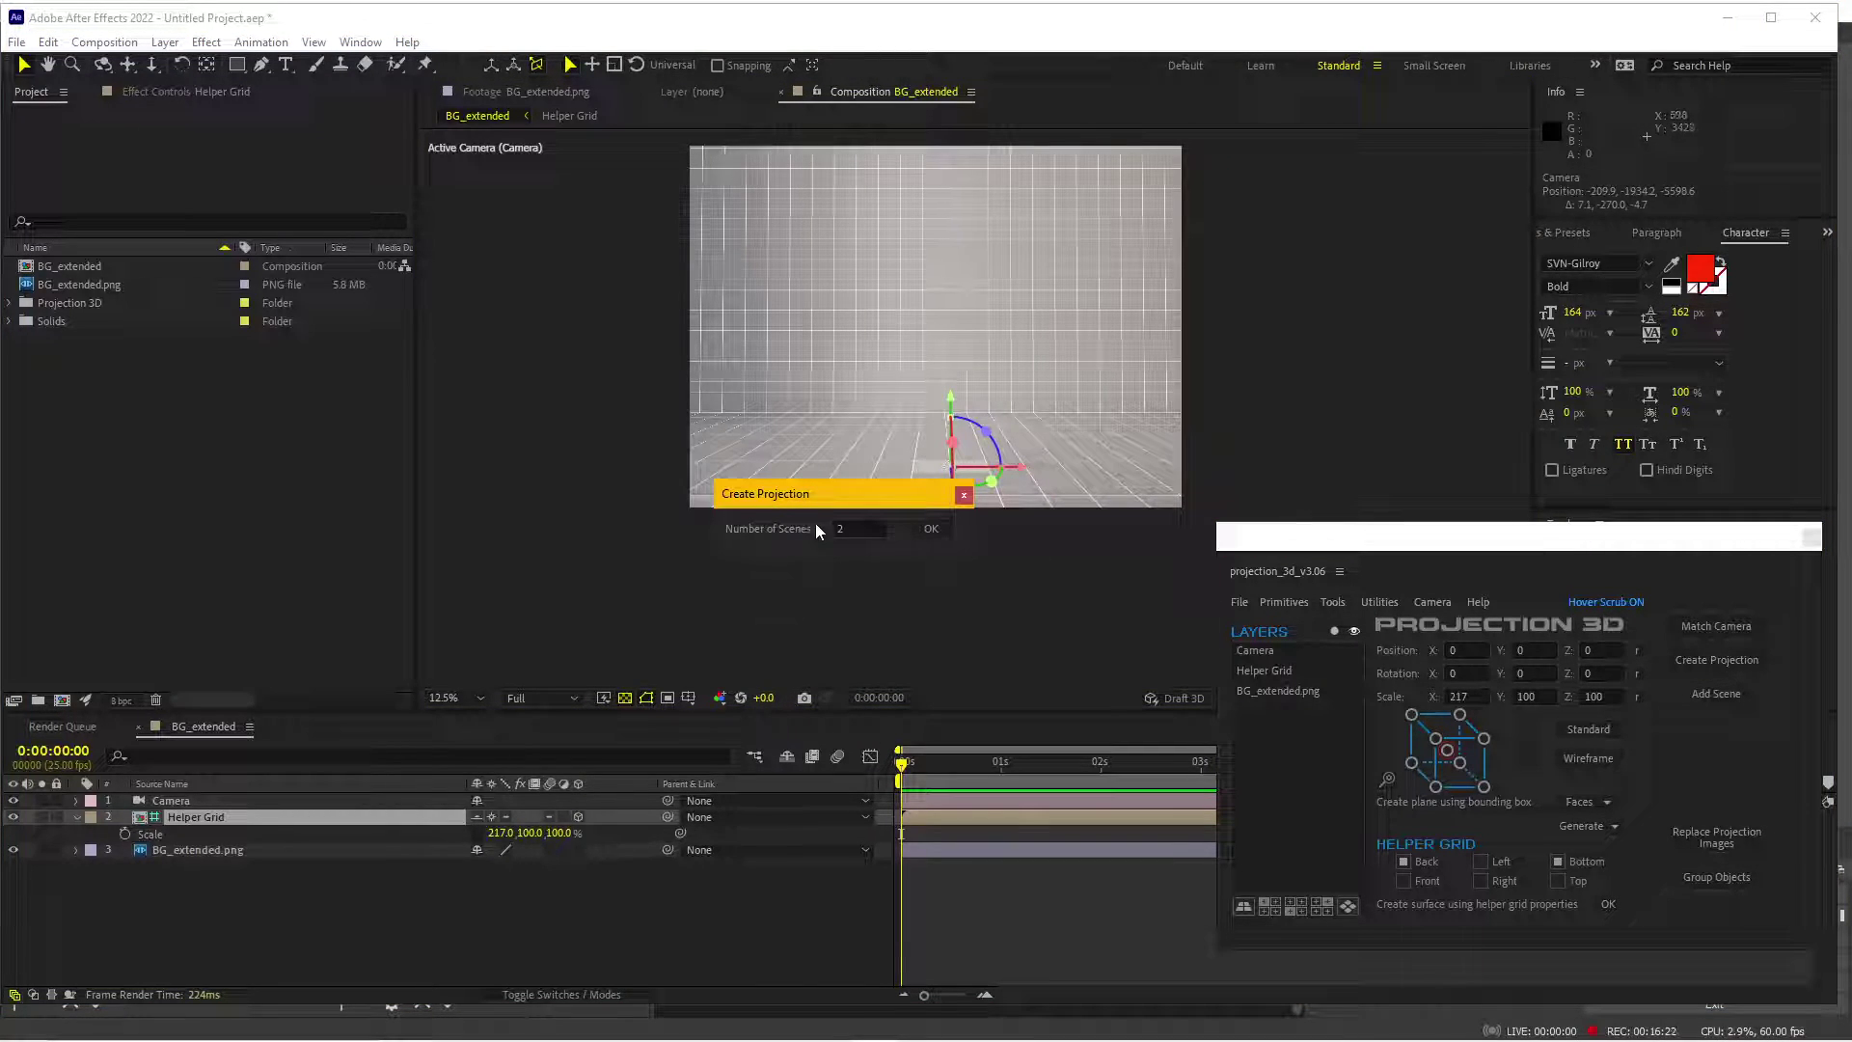
{"action": "double_click", "coordinate": [841, 529]}
{"action": "type", "text": "1"}
{"action": "left_click", "coordinate": [205, 800]}
{"action": "left_click", "coordinate": [210, 853], "text": "ctrl"}
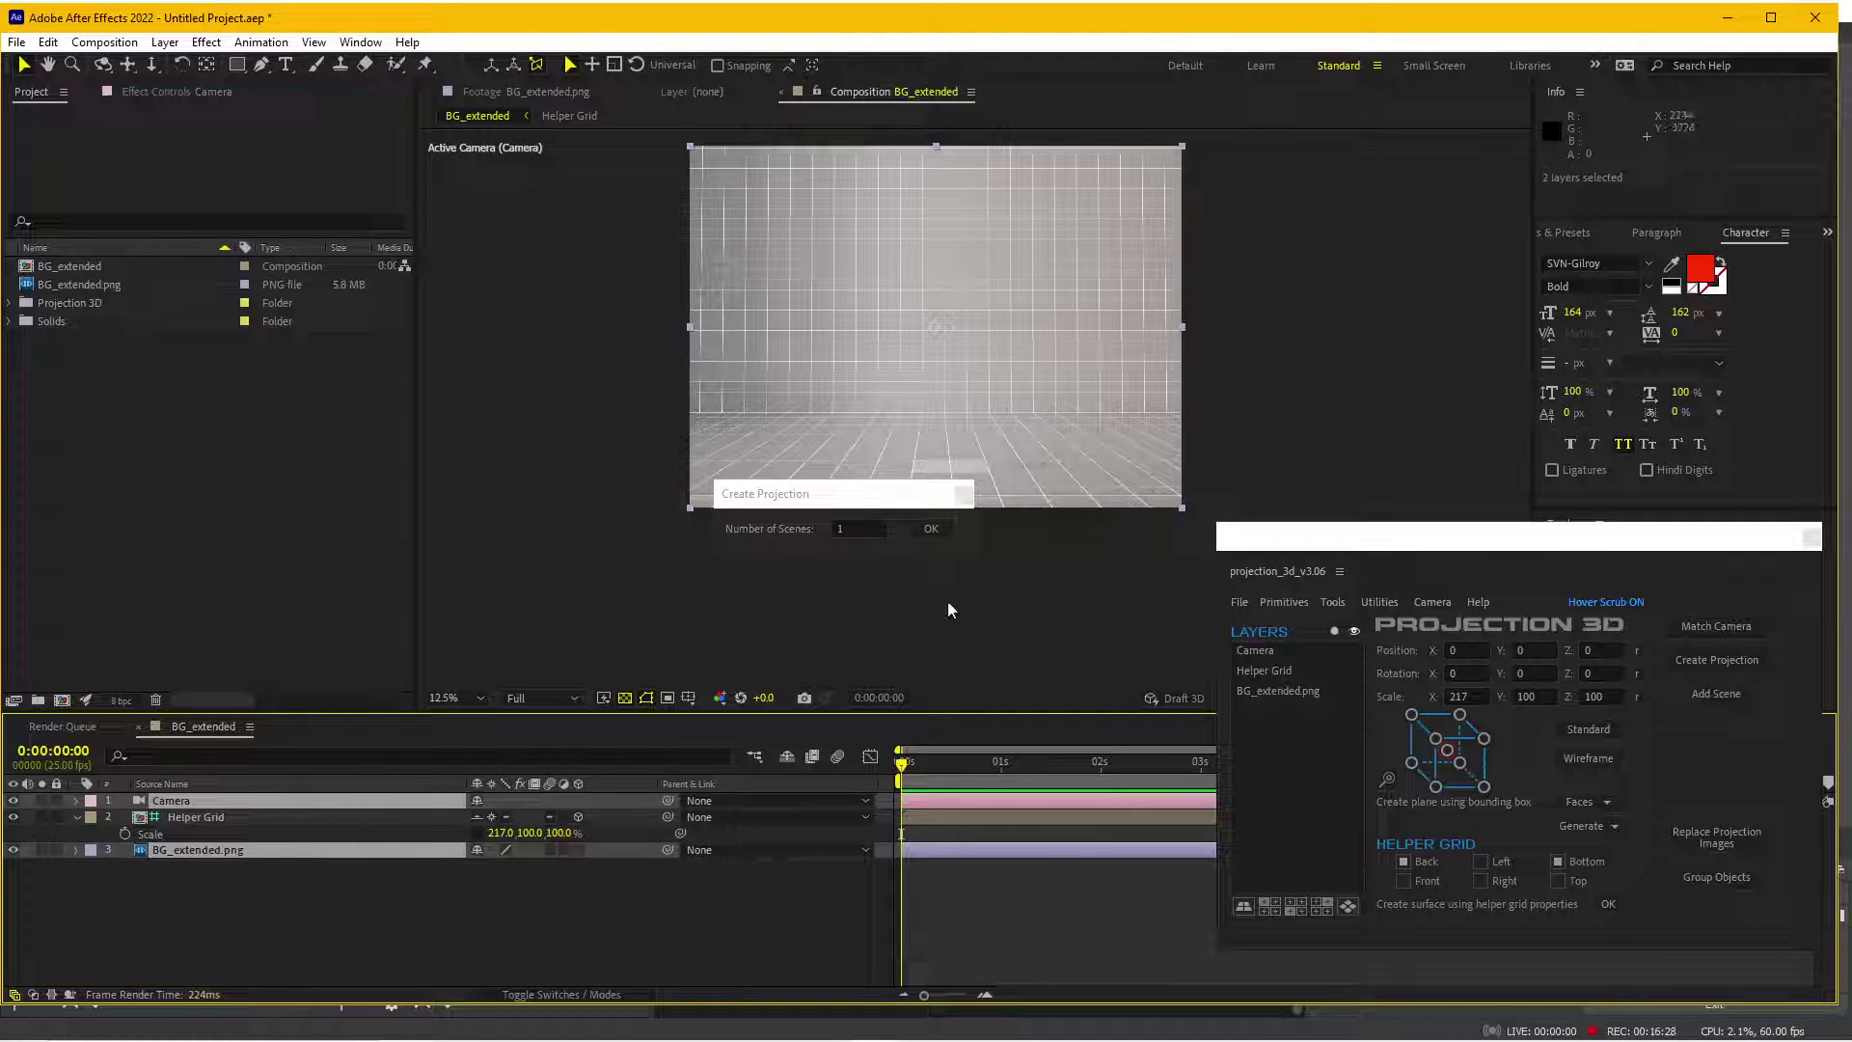
{"action": "left_click", "coordinate": [931, 528]}
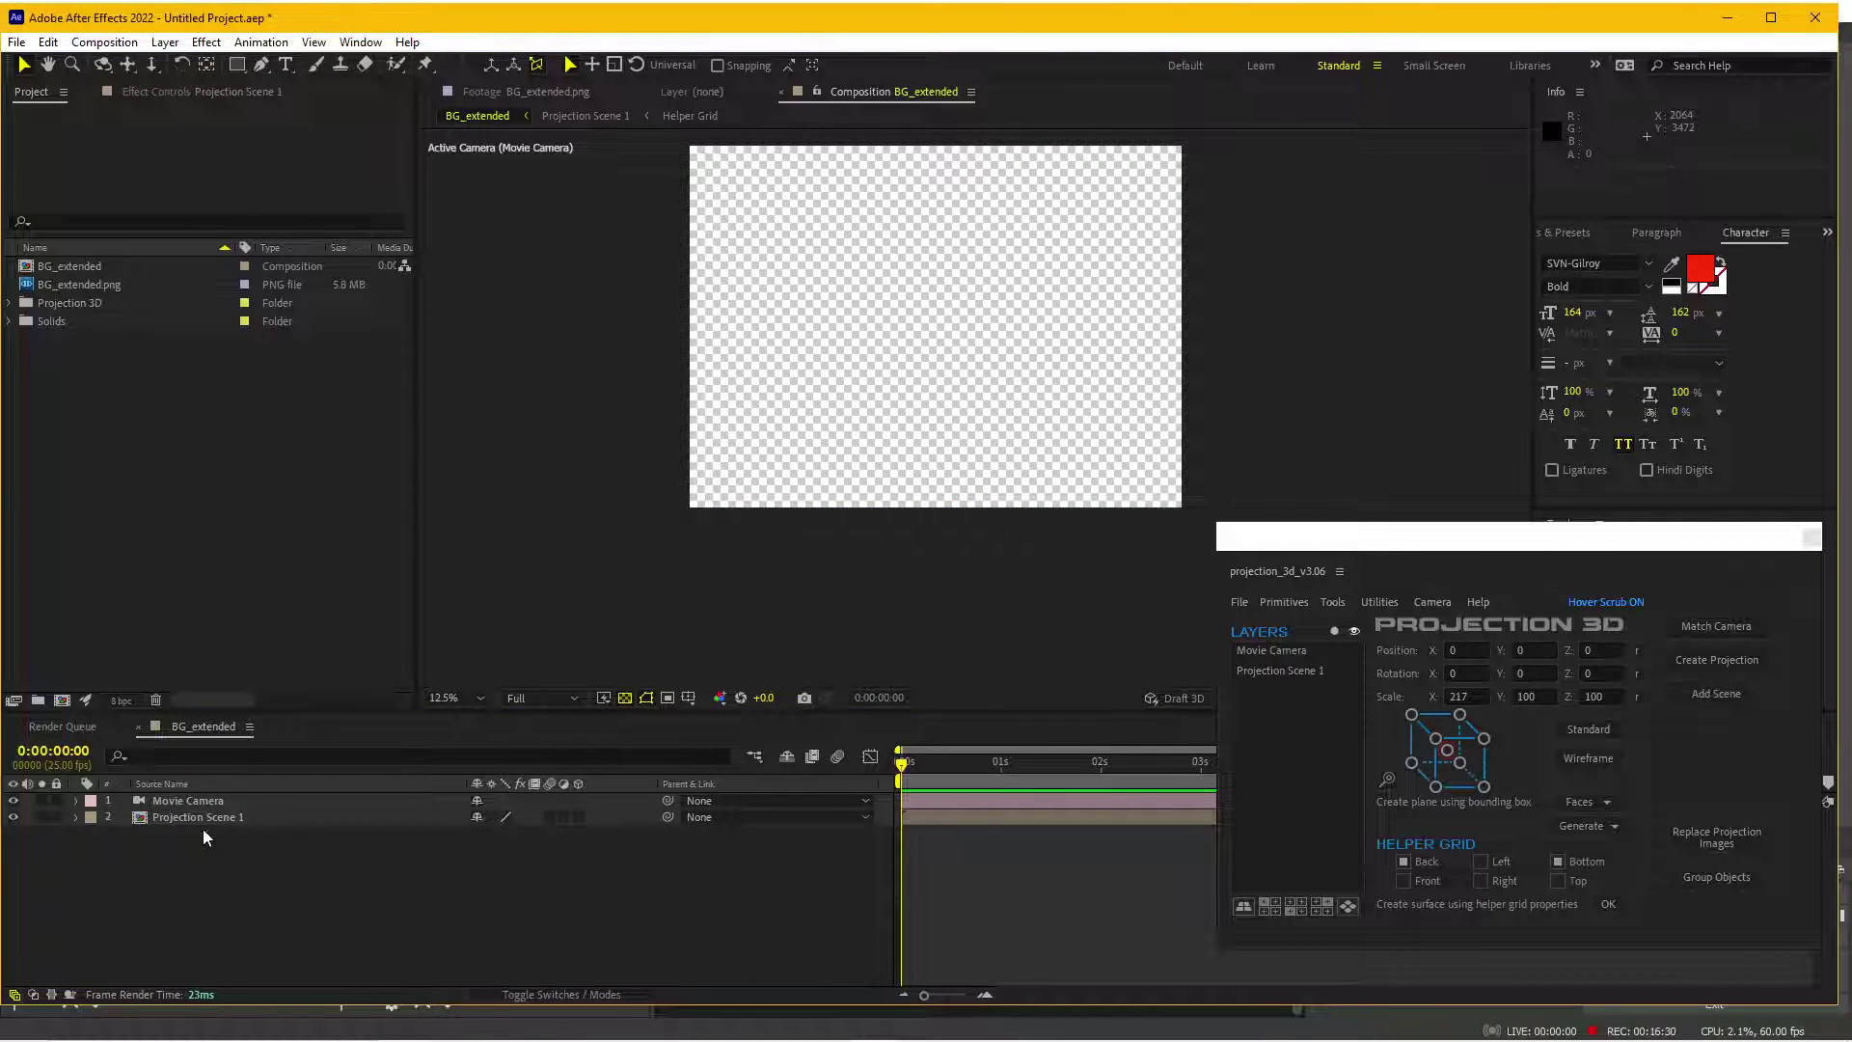
{"action": "left_click", "coordinate": [210, 816]}
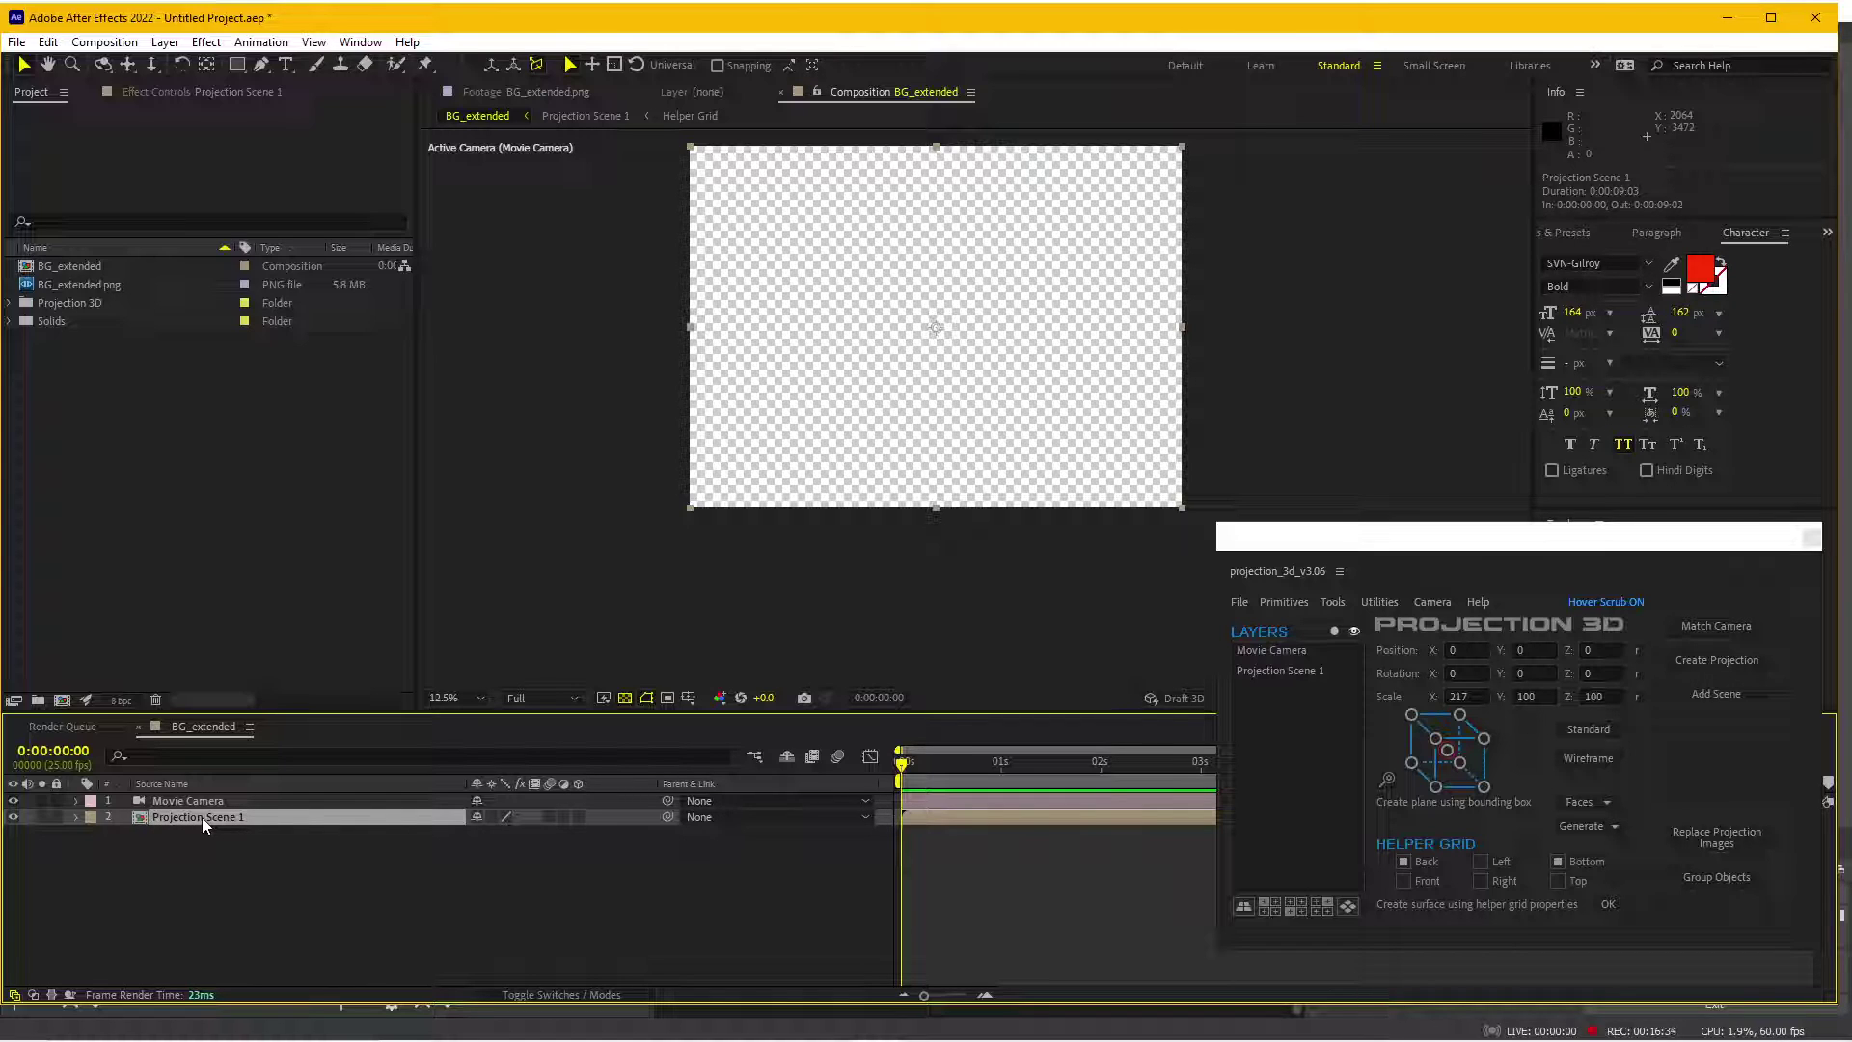
- Open Projection Scene 1 and generate the Back and Bottom planes from the helper grid
{"action": "double_click", "coordinate": [203, 818]}
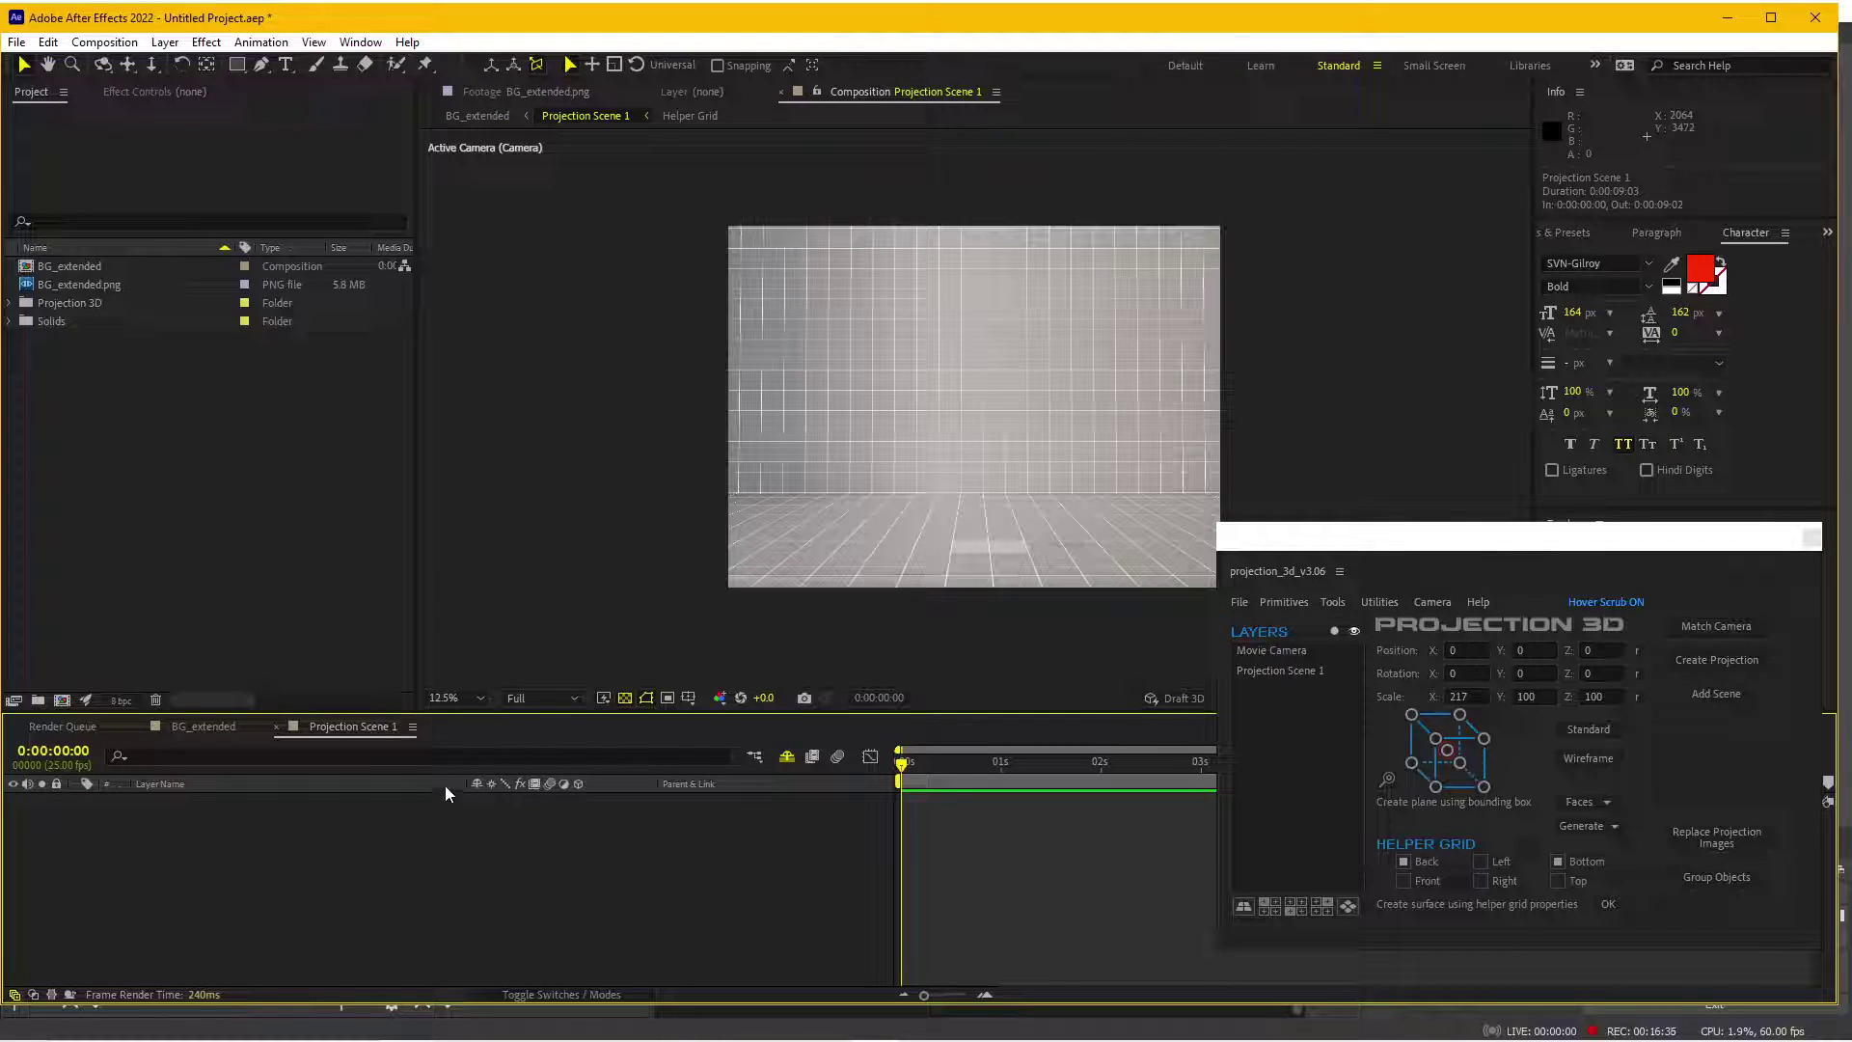
{"action": "scroll", "coordinate": [888, 567], "scroll_direction": "up", "scroll_amount": 1}
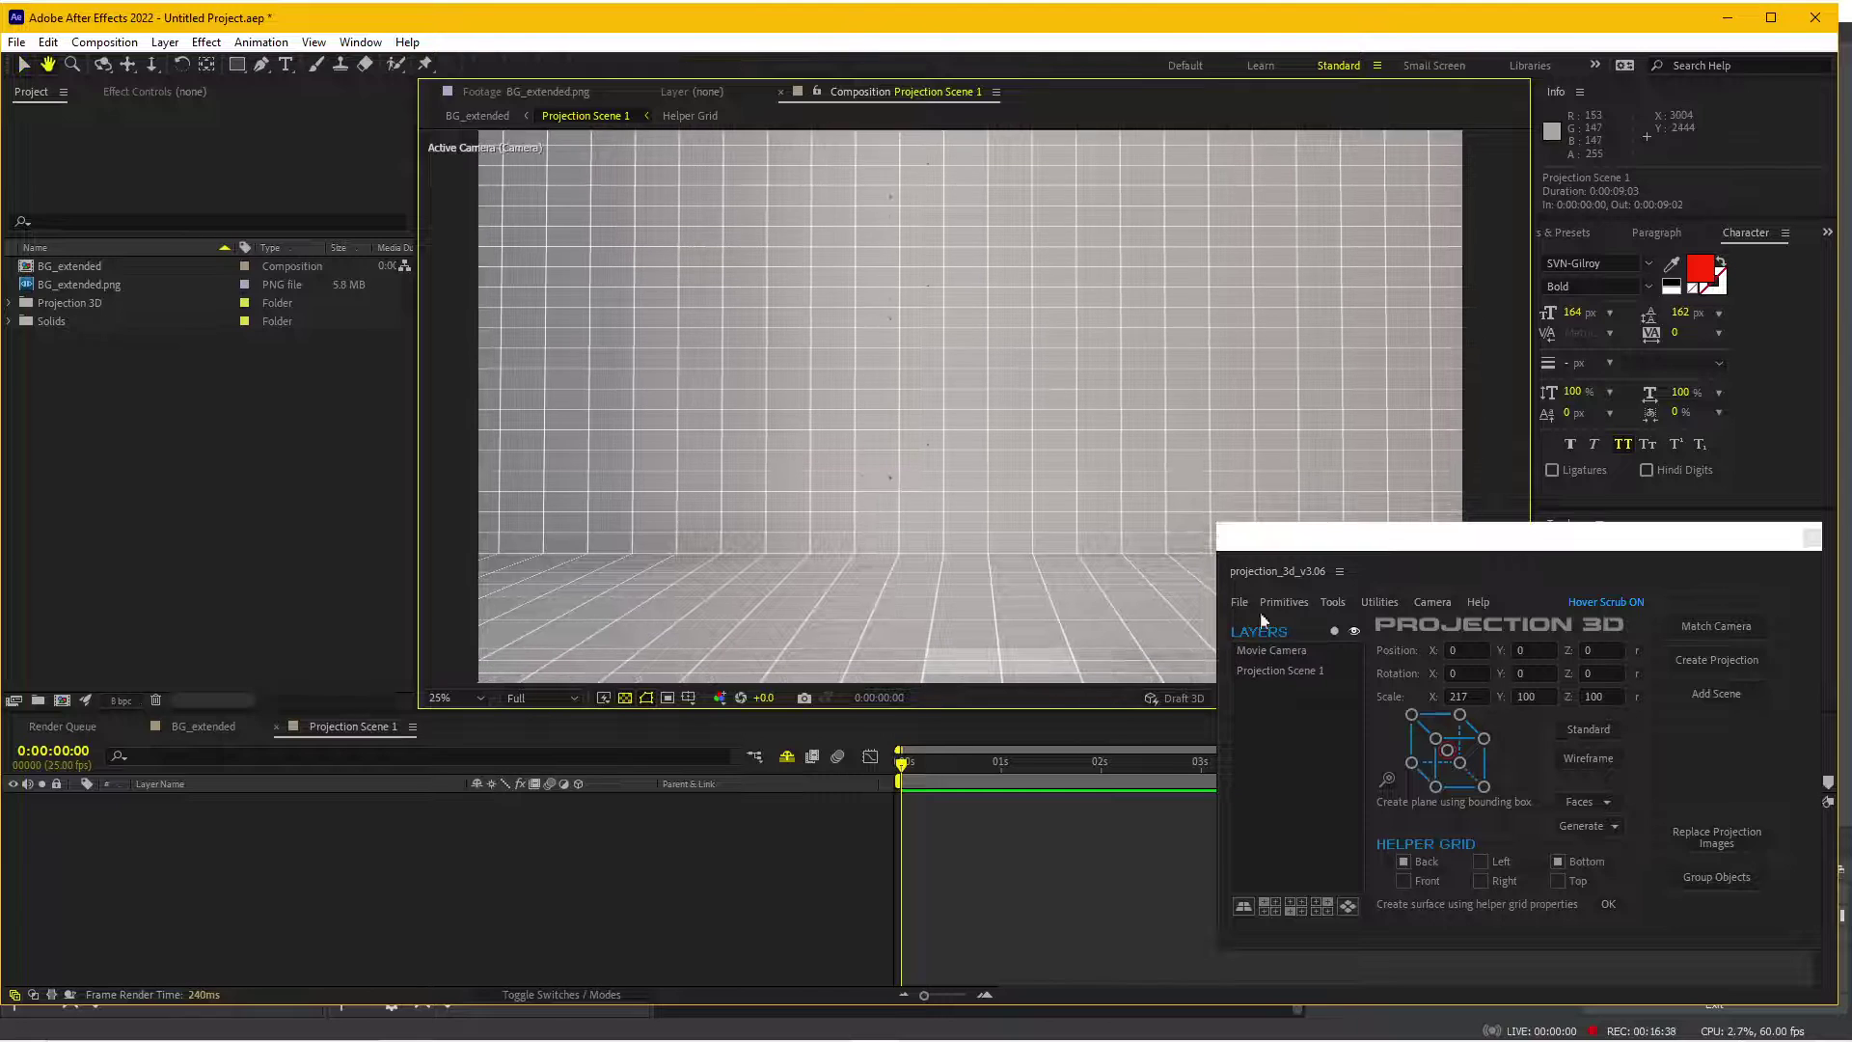
{"action": "left_click", "coordinate": [1525, 599]}
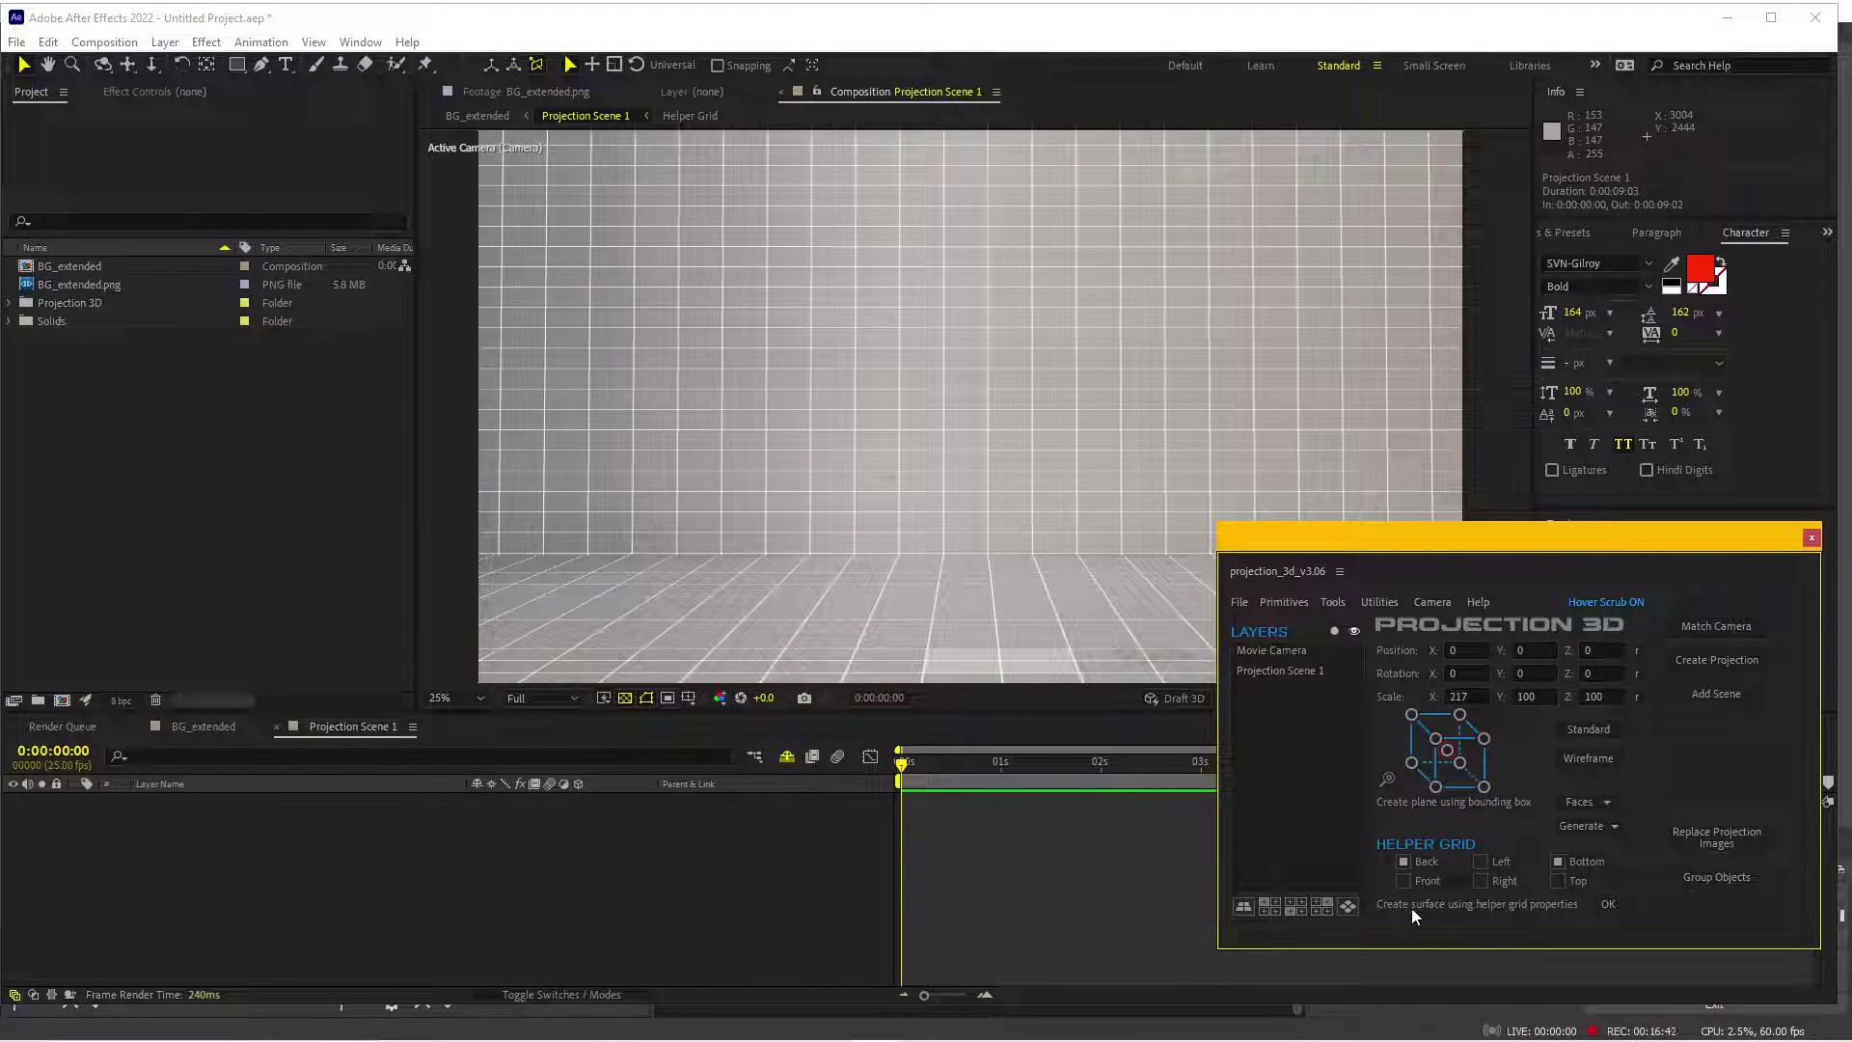
{"action": "left_click", "coordinate": [1608, 905]}
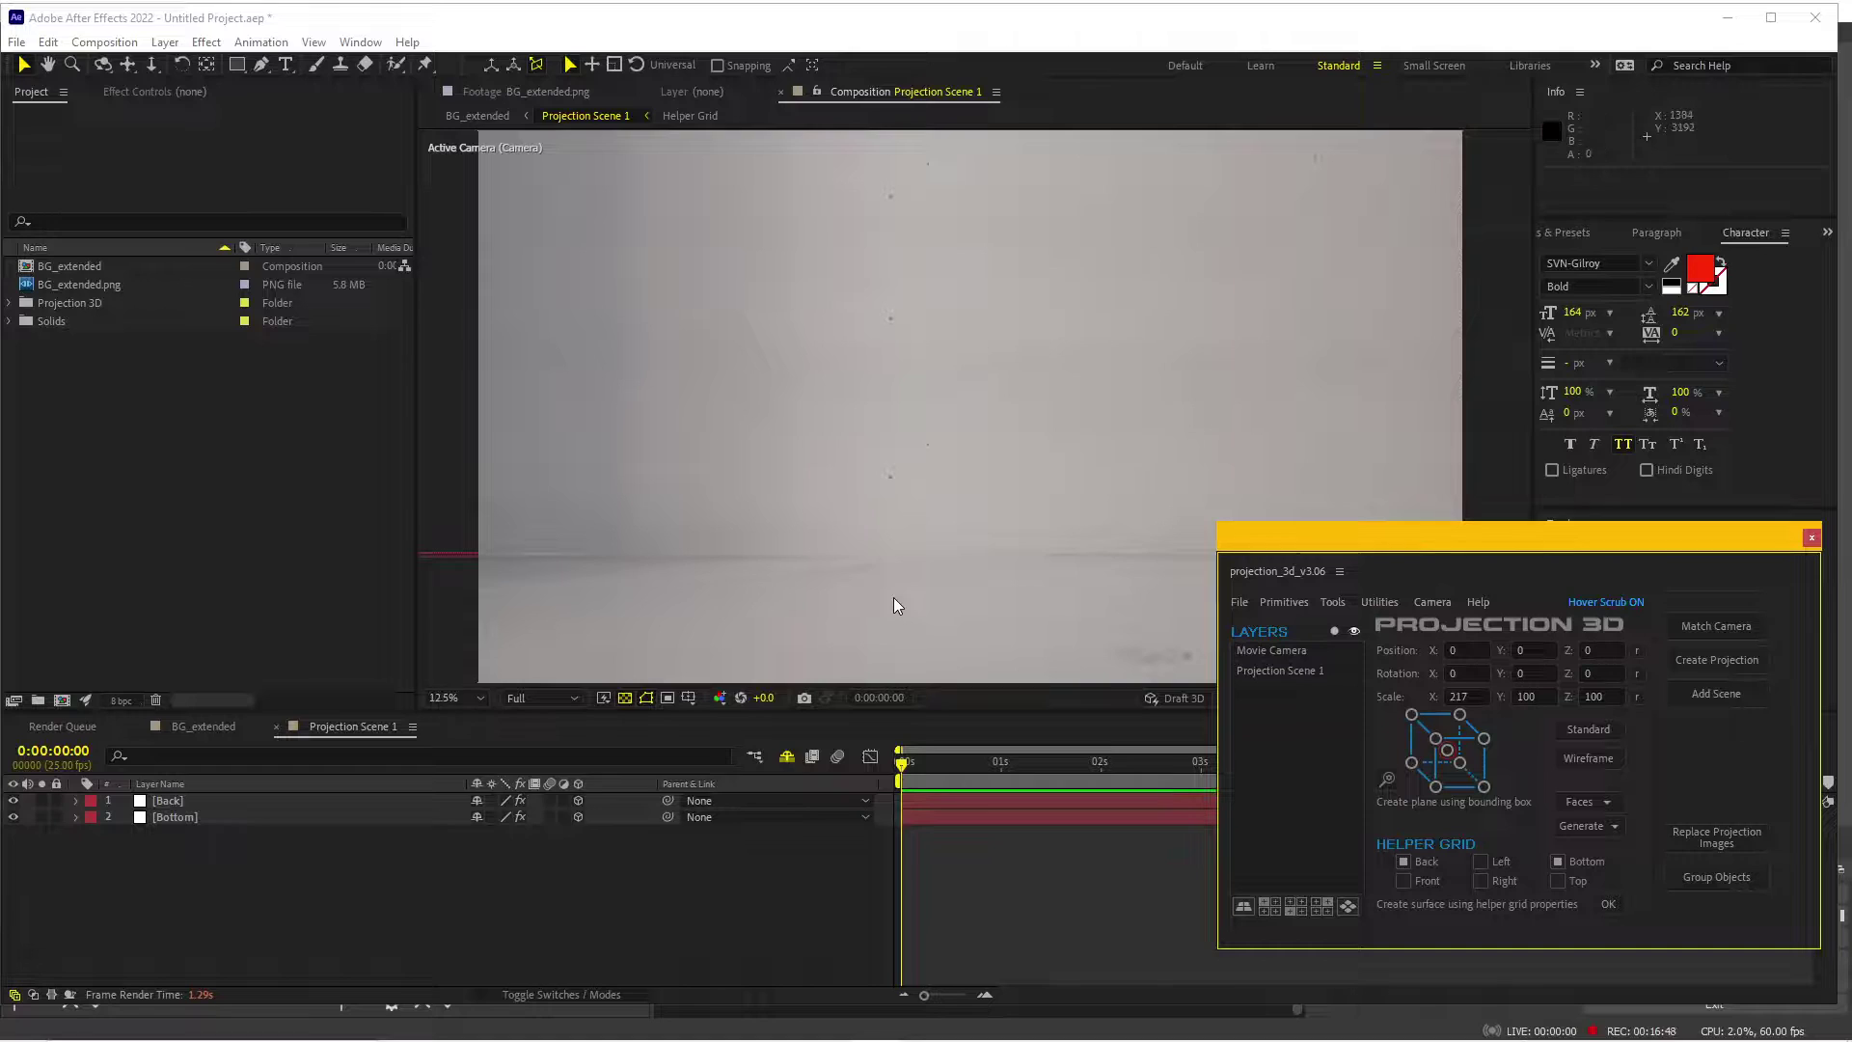
- Select the [Bottom] floor plane layer and move the Projection 3D panel further right
{"action": "scroll", "coordinate": [893, 598], "scroll_direction": "down", "scroll_amount": 2}
{"action": "left_click", "coordinate": [174, 817]}
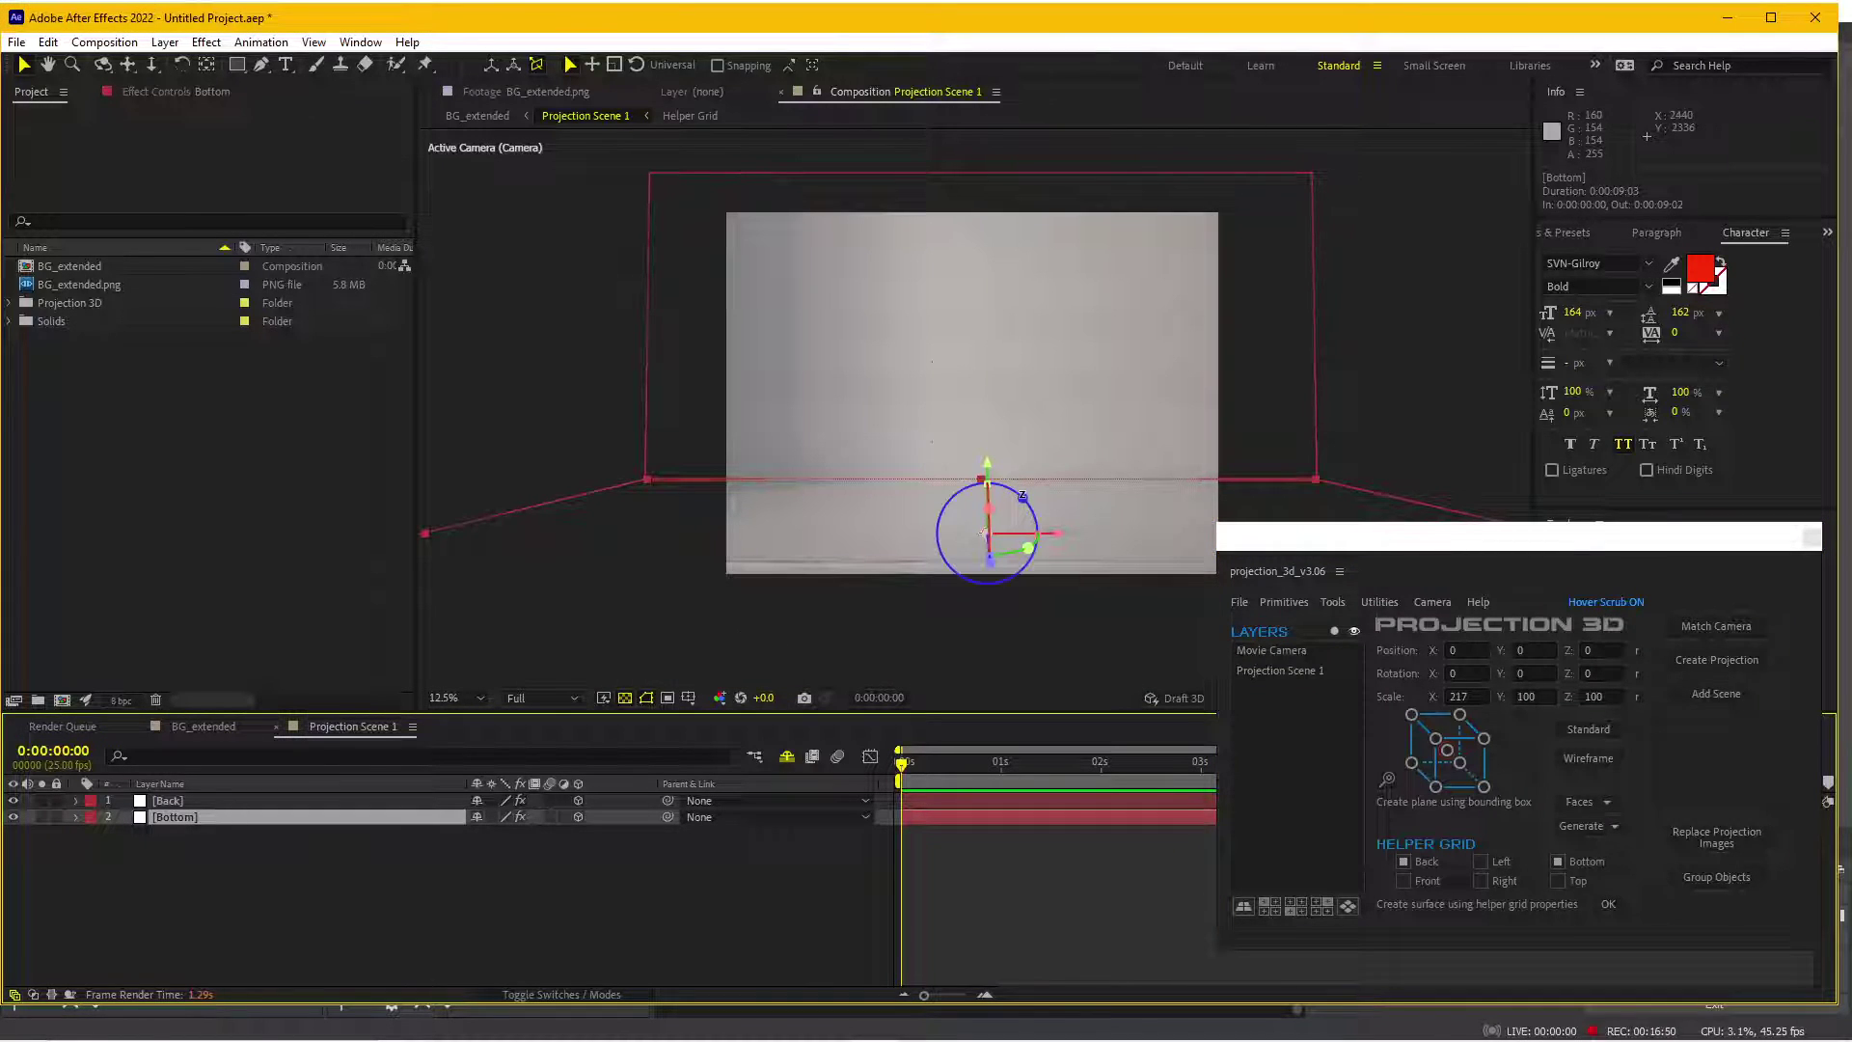
{"action": "scroll", "coordinate": [997, 528], "scroll_direction": "down", "scroll_amount": 1}
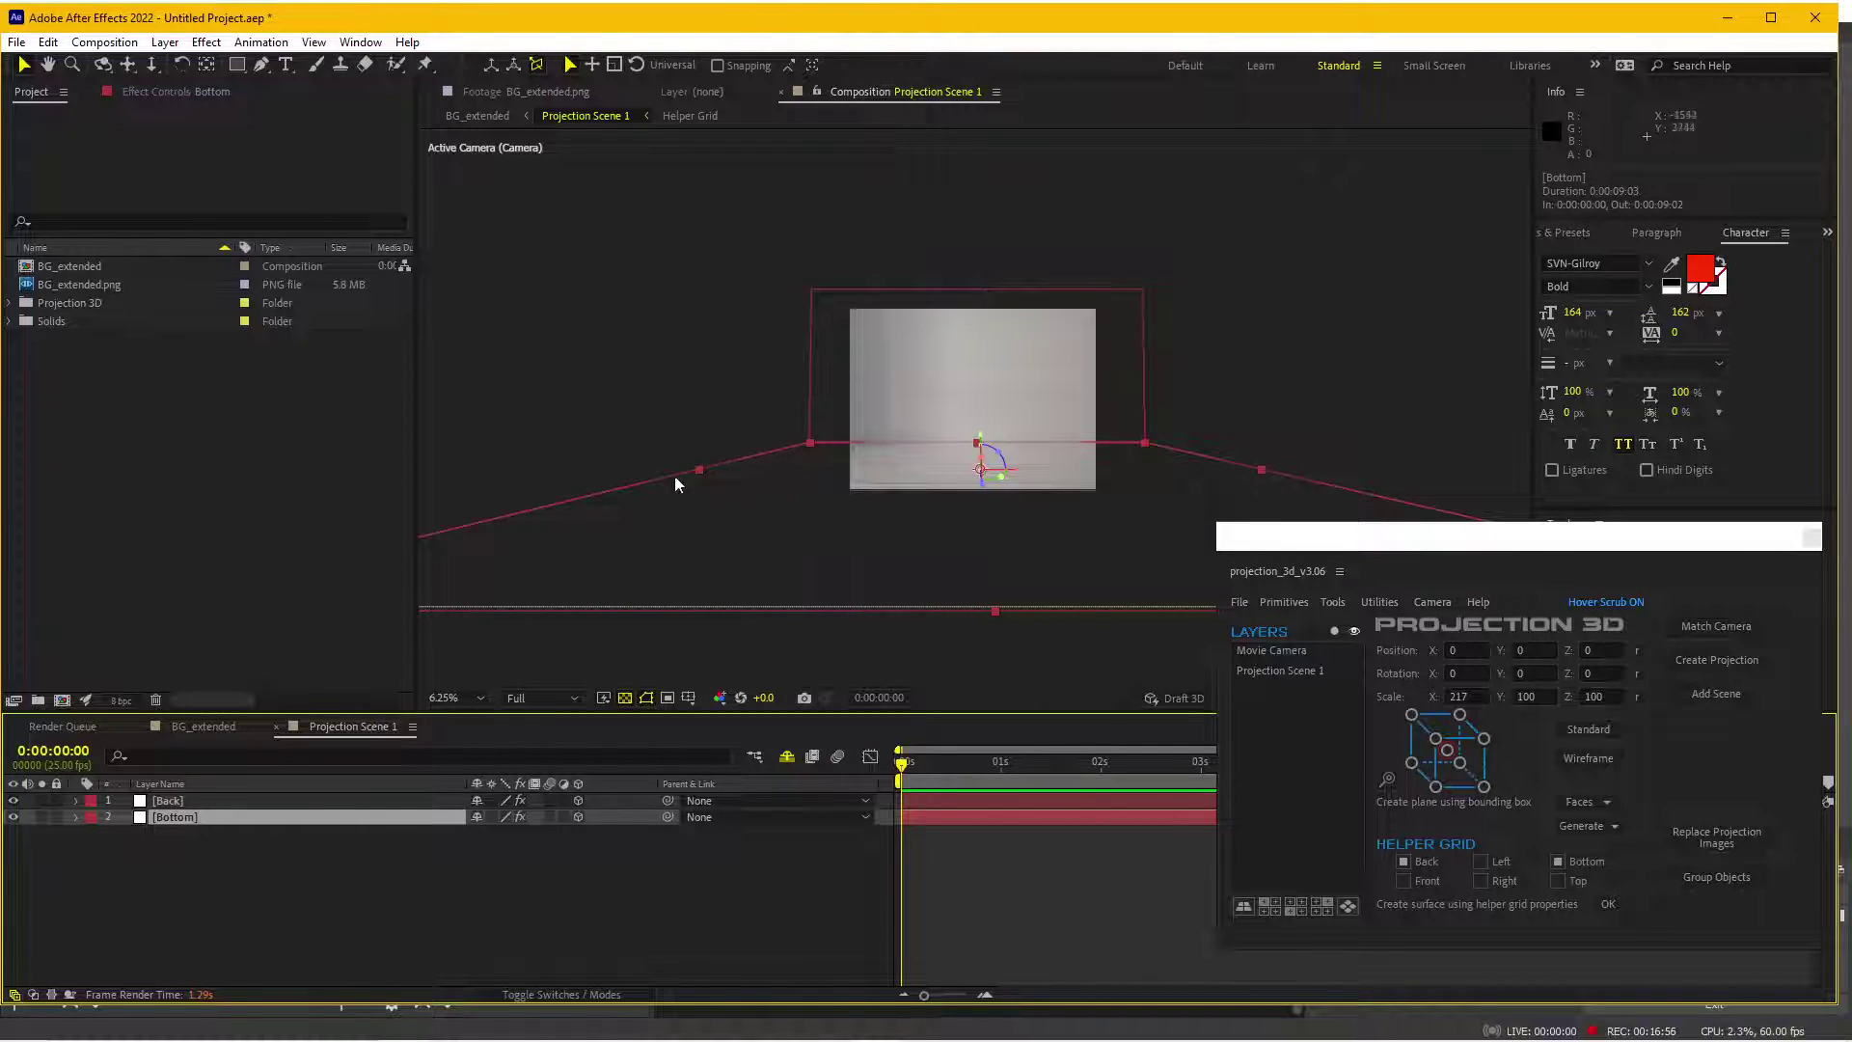
{"action": "left_click", "coordinate": [284, 800]}
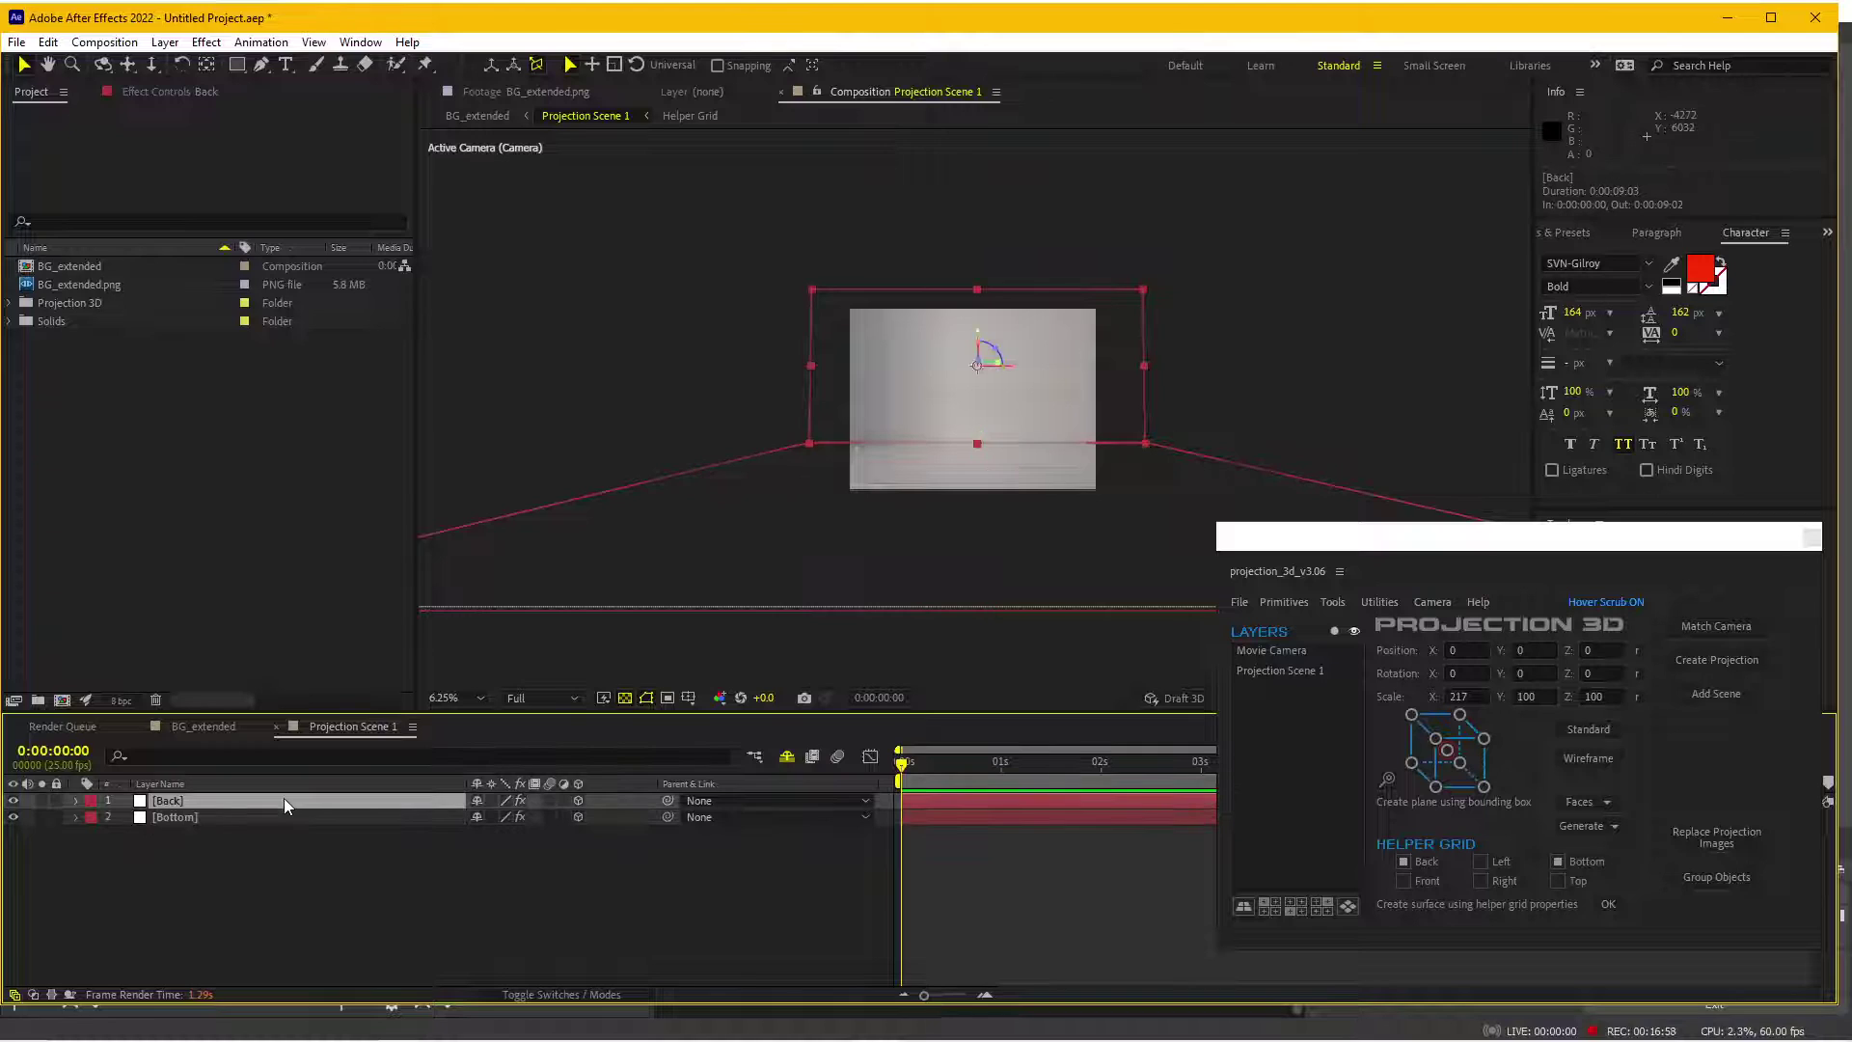
{"action": "scroll", "coordinate": [810, 507], "scroll_direction": "up", "scroll_amount": 1}
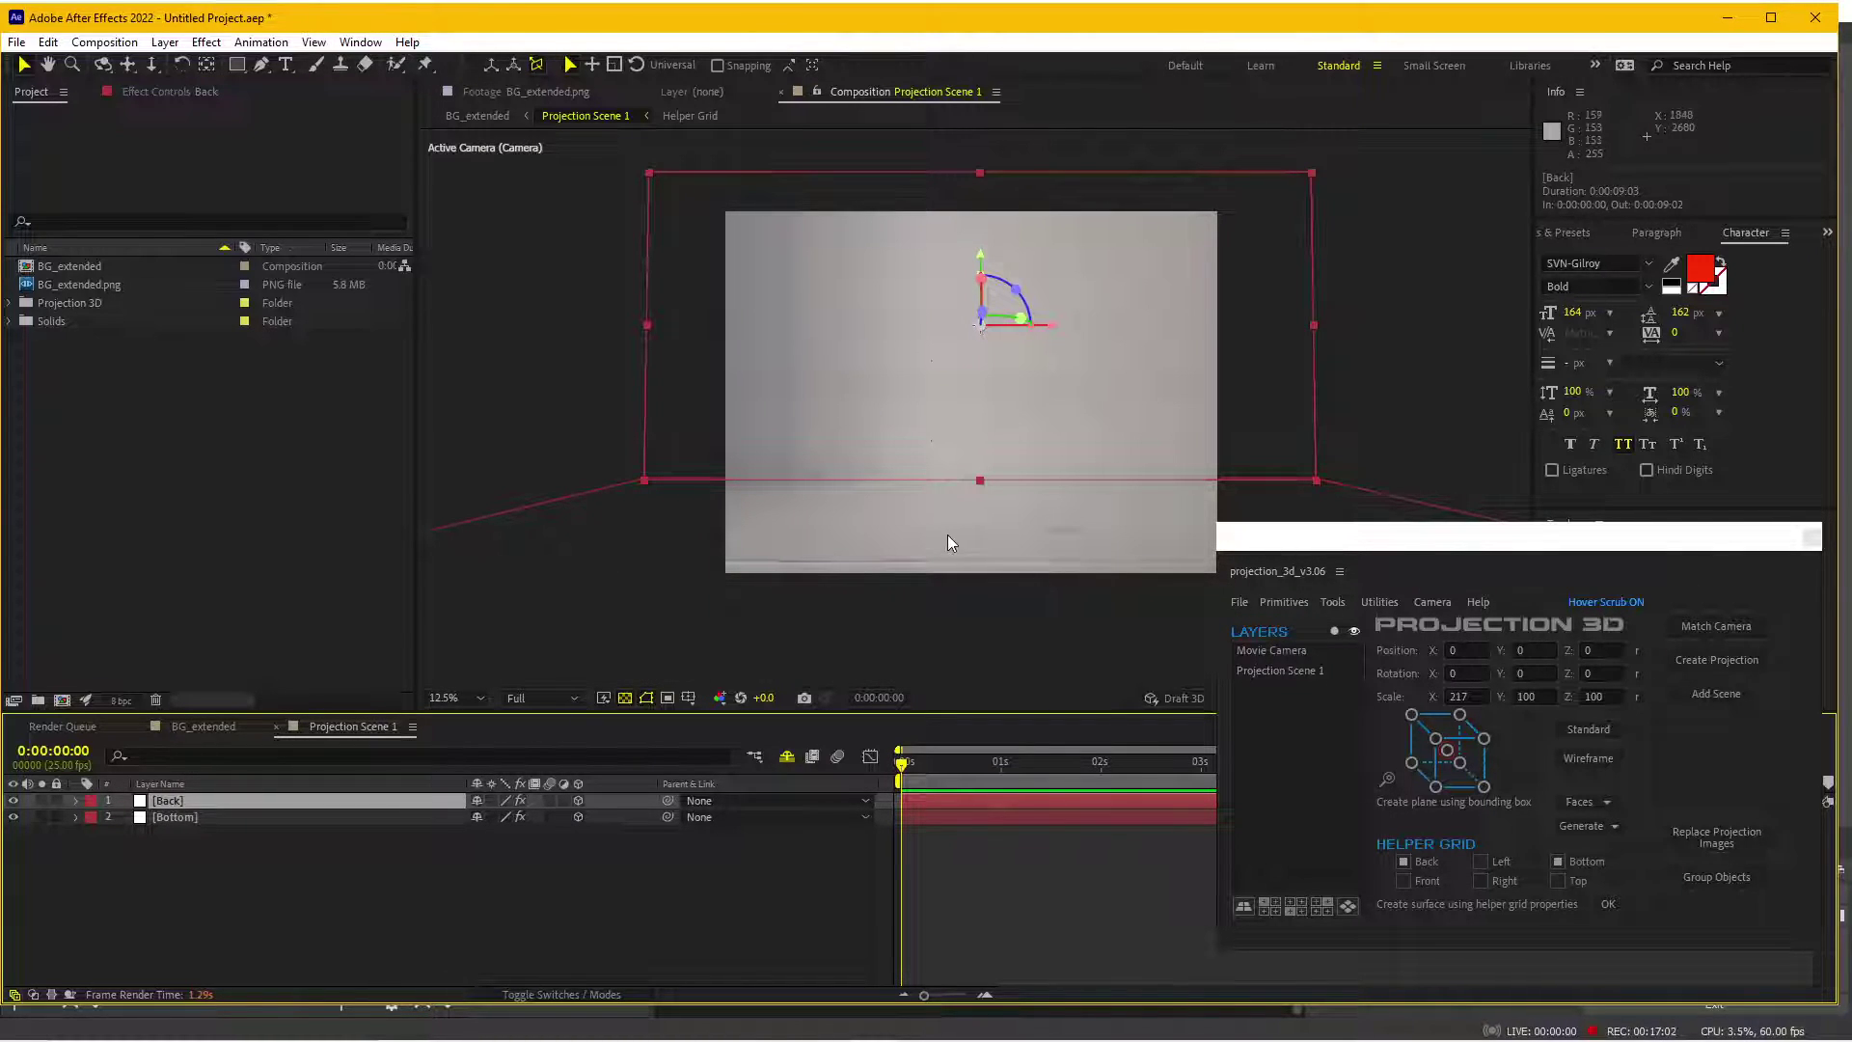
{"action": "left_click", "coordinate": [904, 551]}
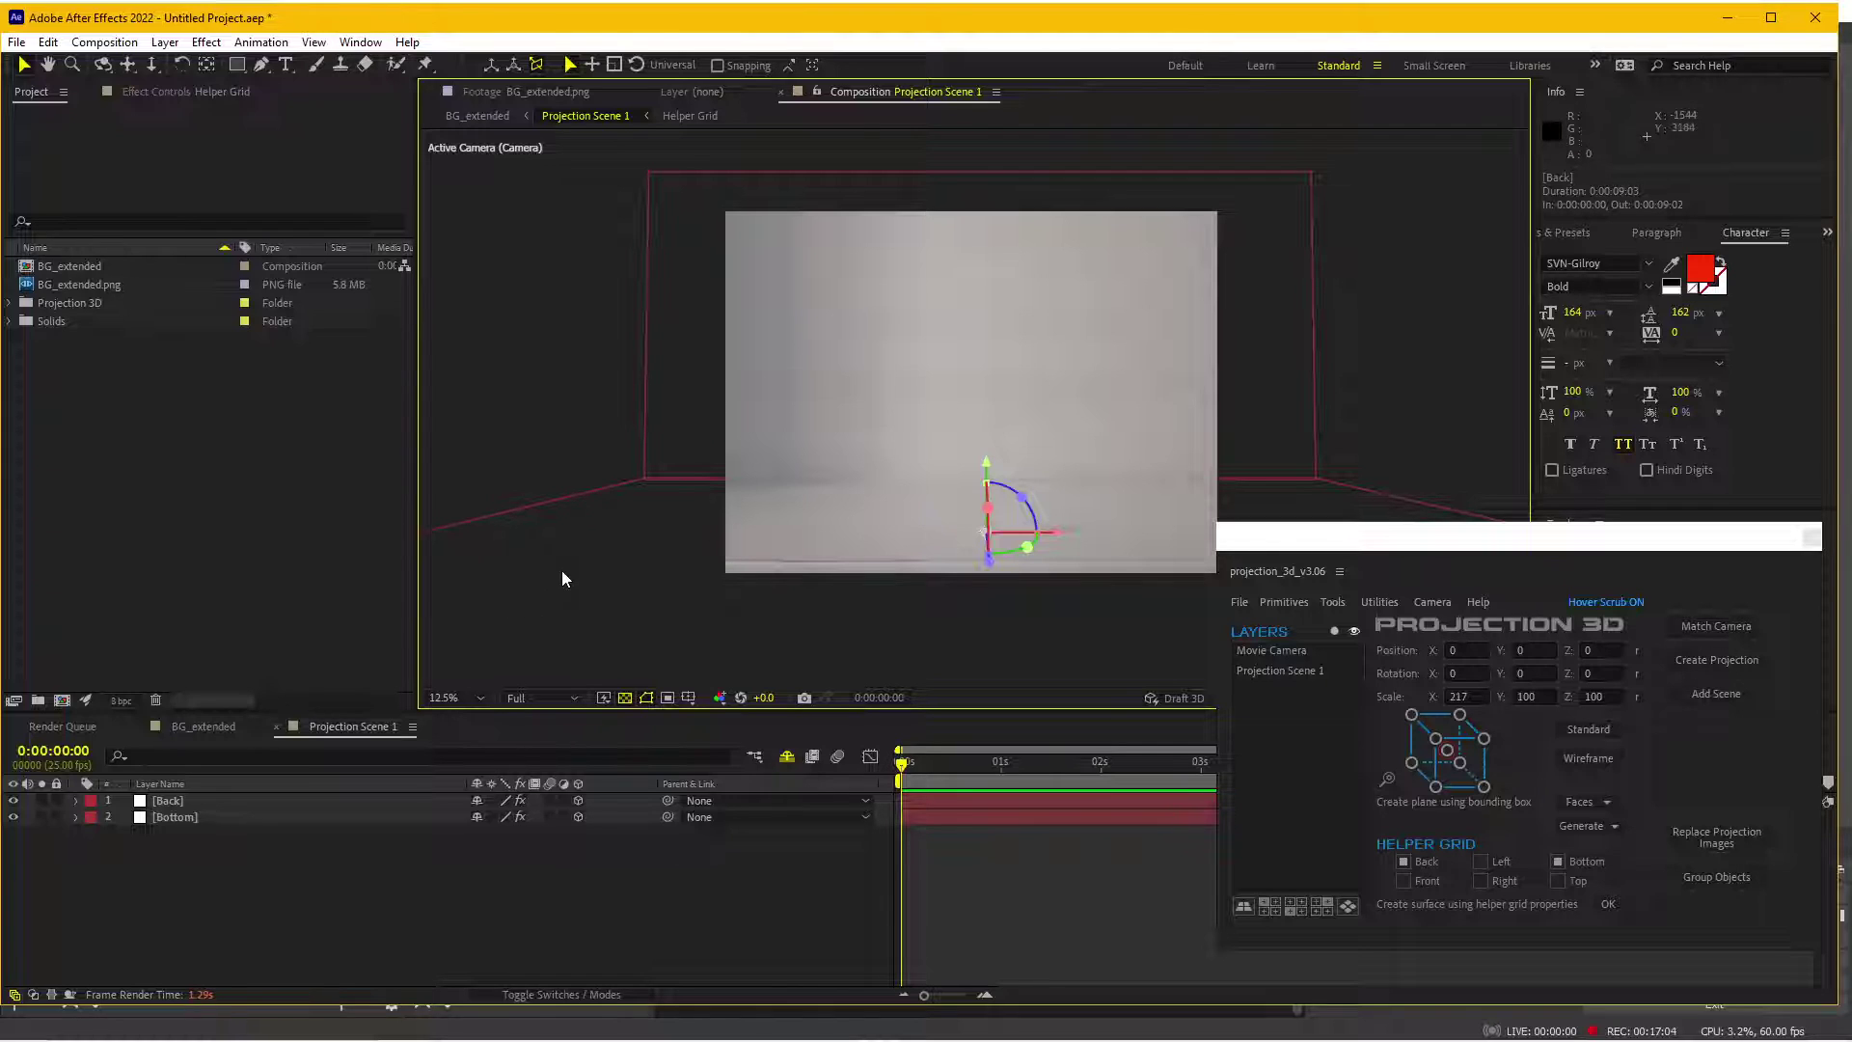
{"action": "left_click", "coordinate": [188, 816]}
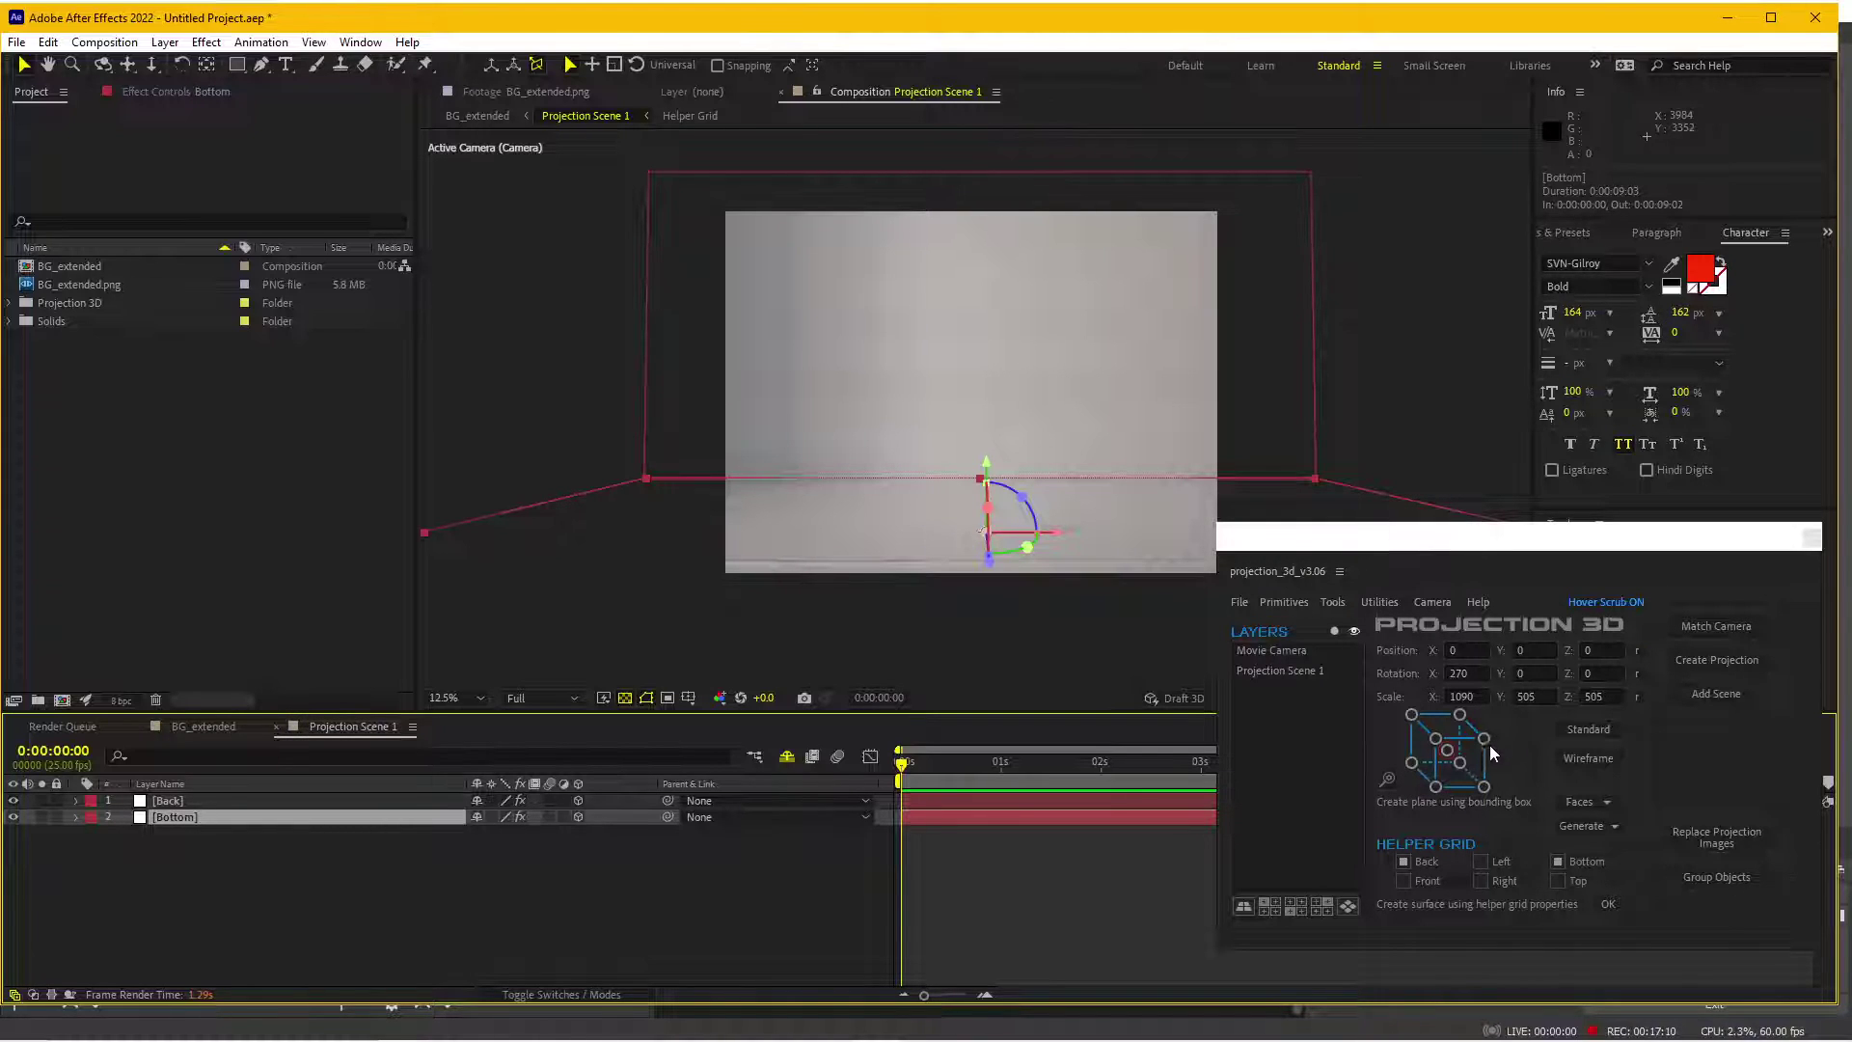
{"action": "left_click_drag", "start_coordinate": [1340, 556], "coordinate": [1480, 560]}
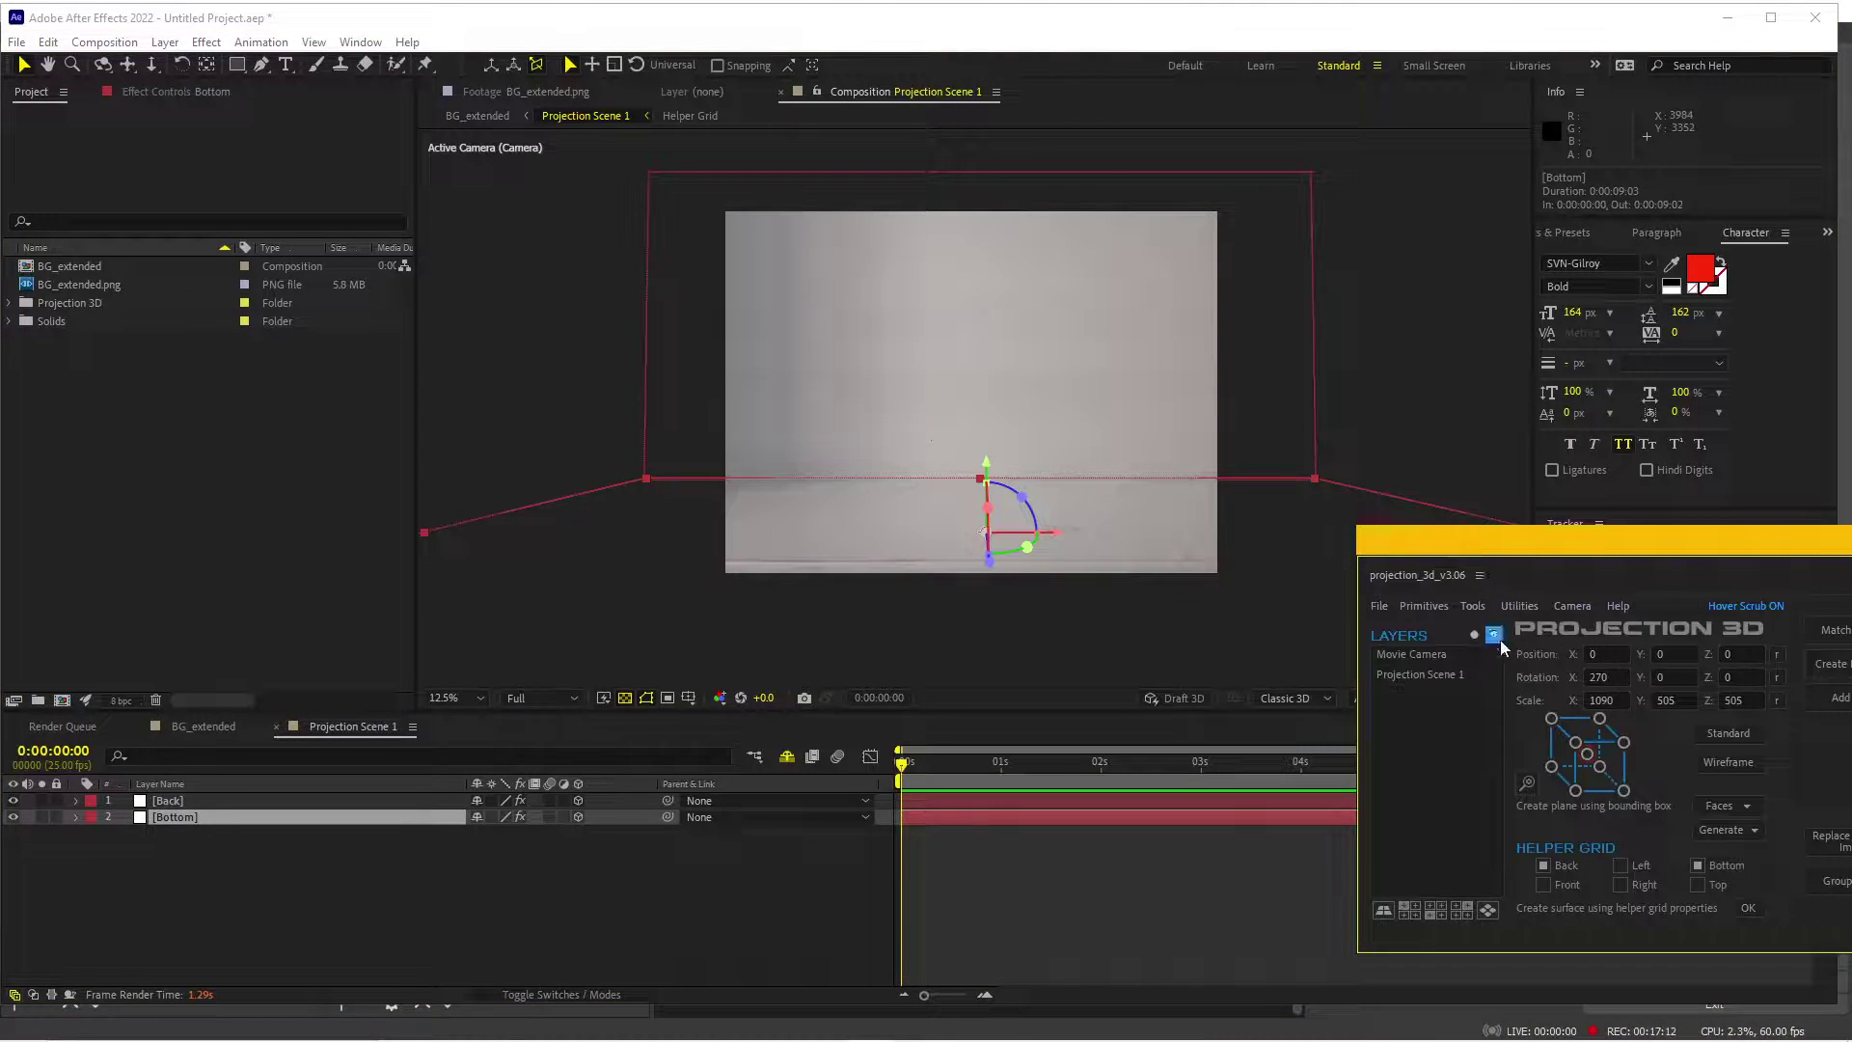
- Move the Bottom plane's anchor point to its top-edge midpoint in Edit Anchor Point
{"action": "left_click", "coordinate": [1527, 783]}
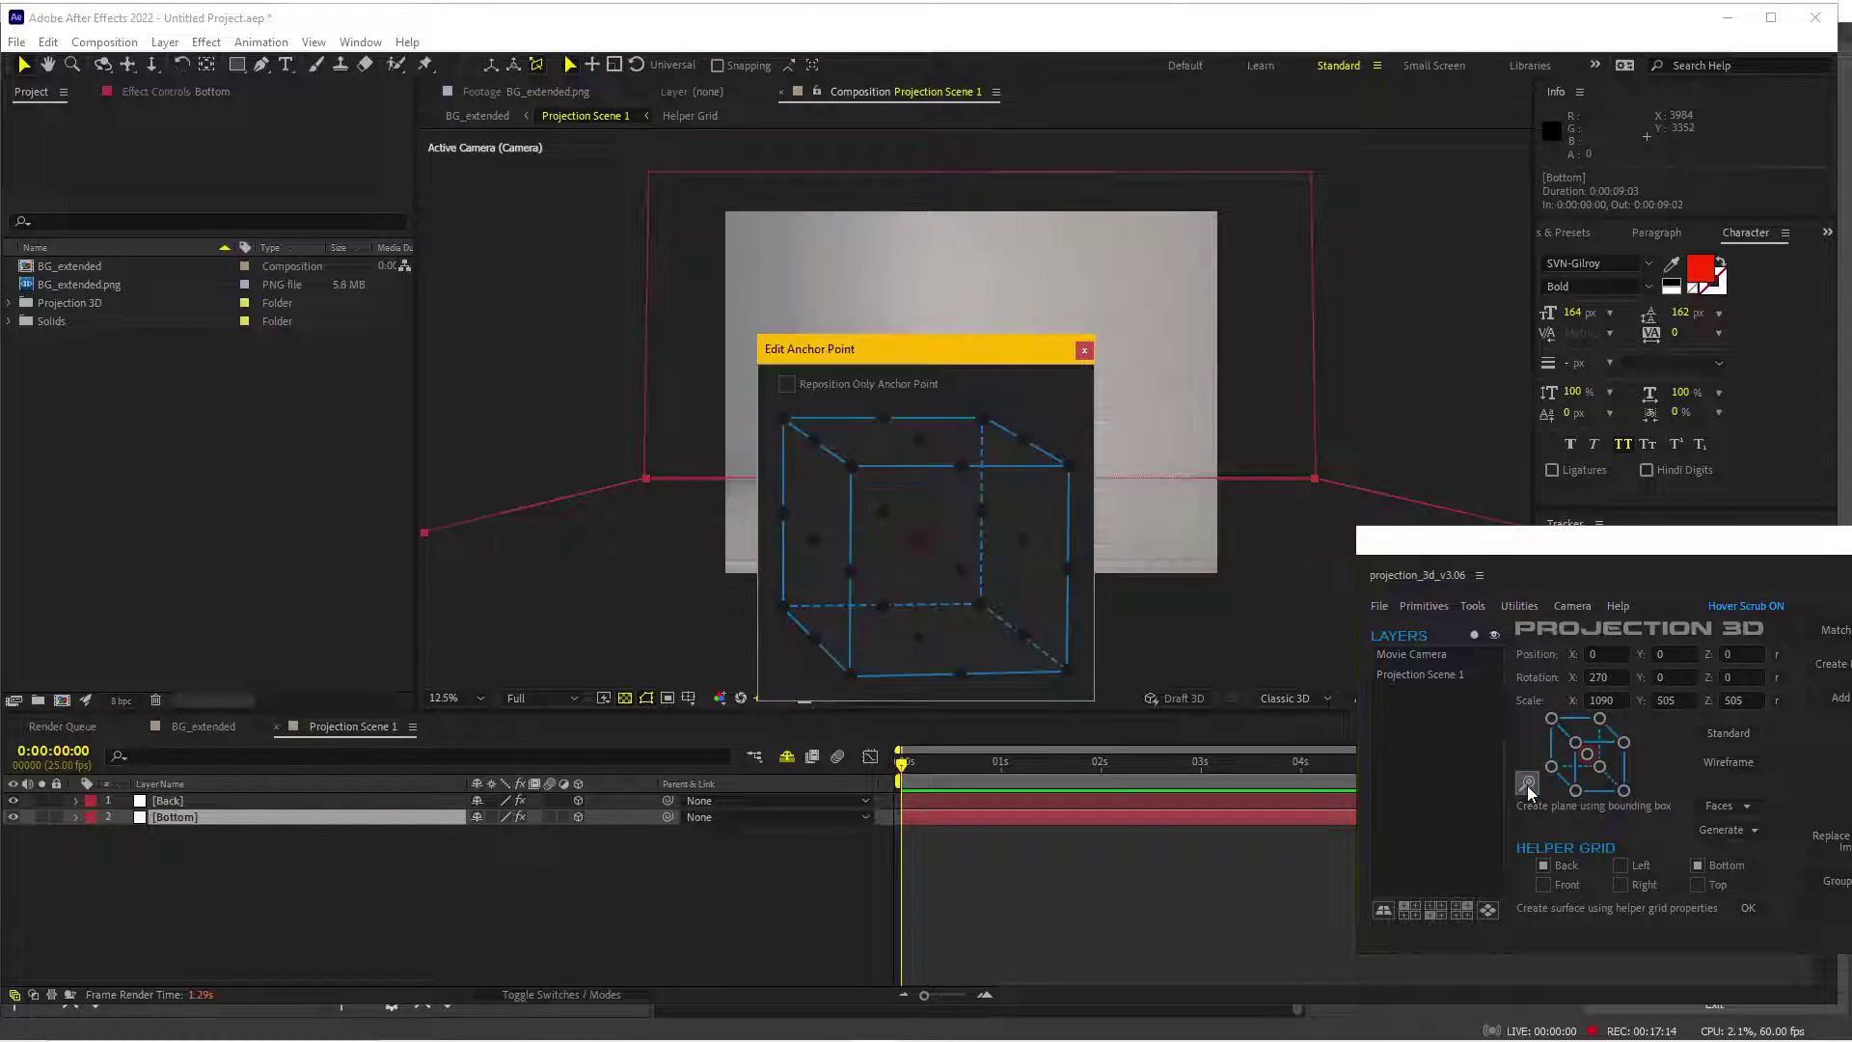
{"action": "left_click_drag", "start_coordinate": [912, 357], "coordinate": [644, 392]}
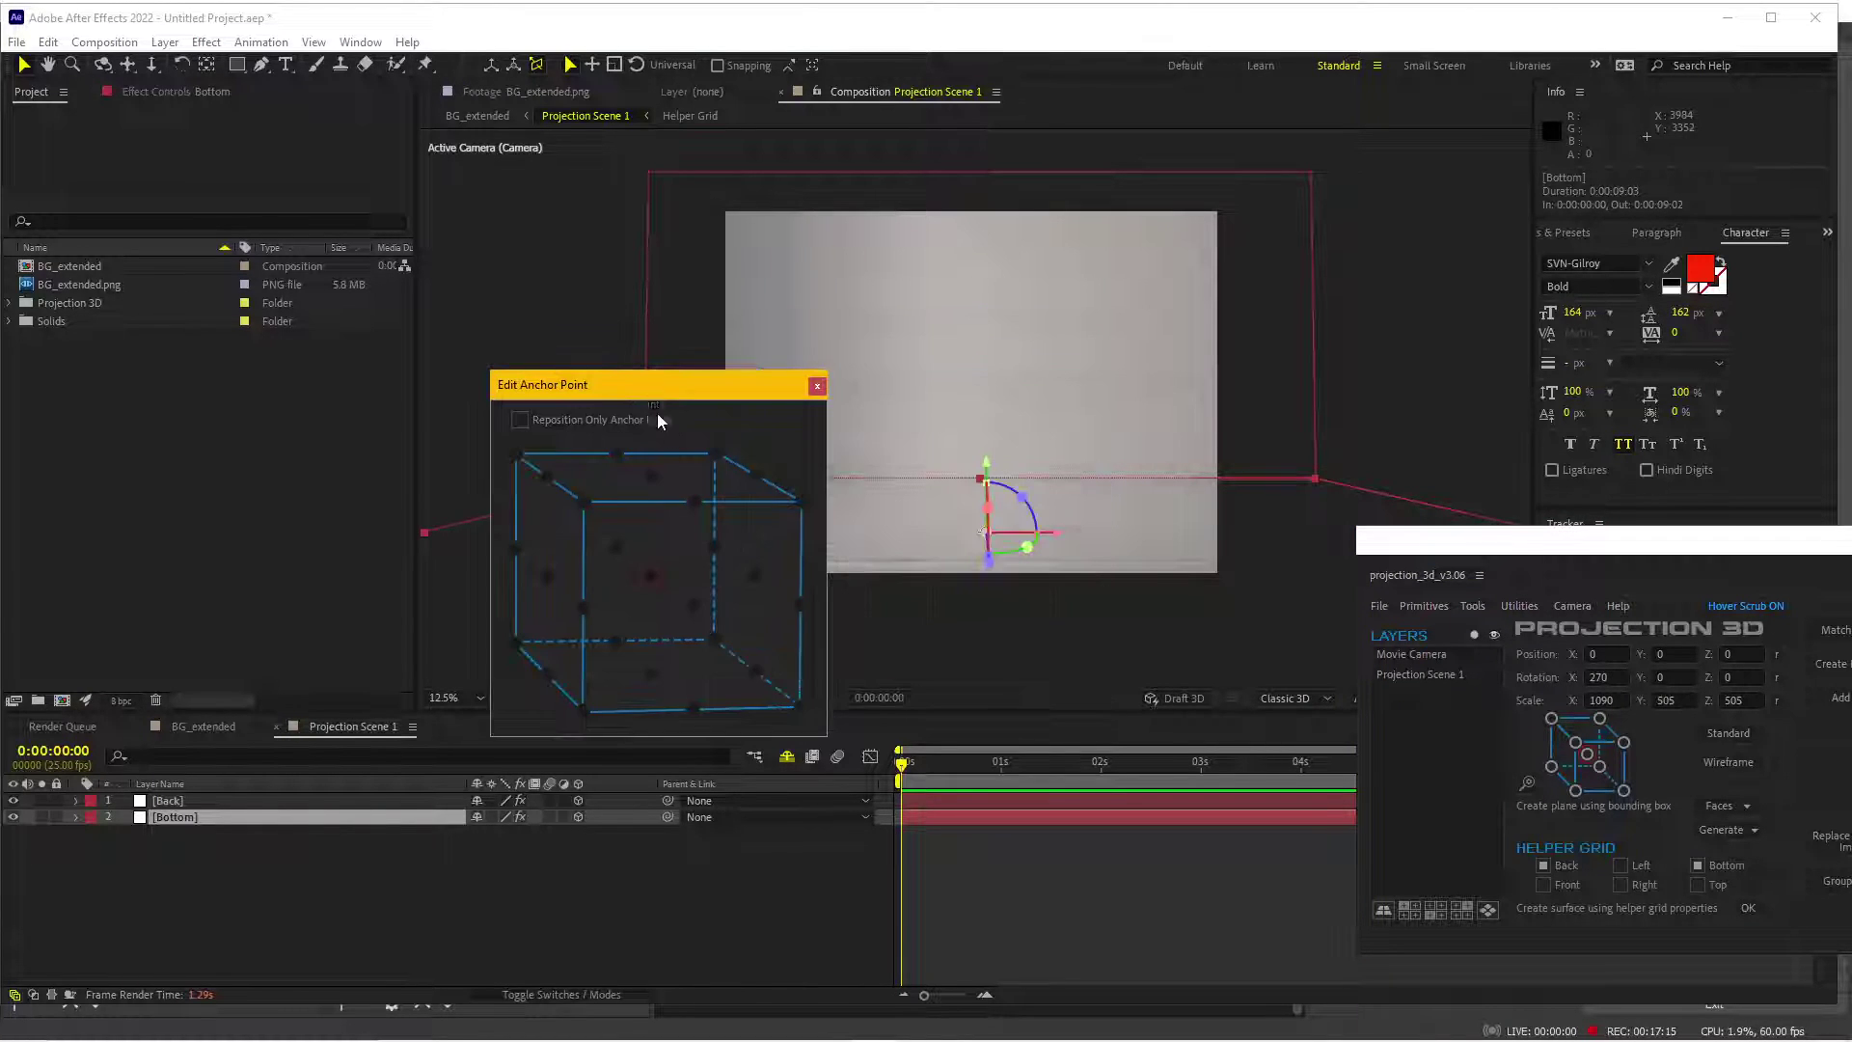
{"action": "left_click", "coordinate": [694, 501]}
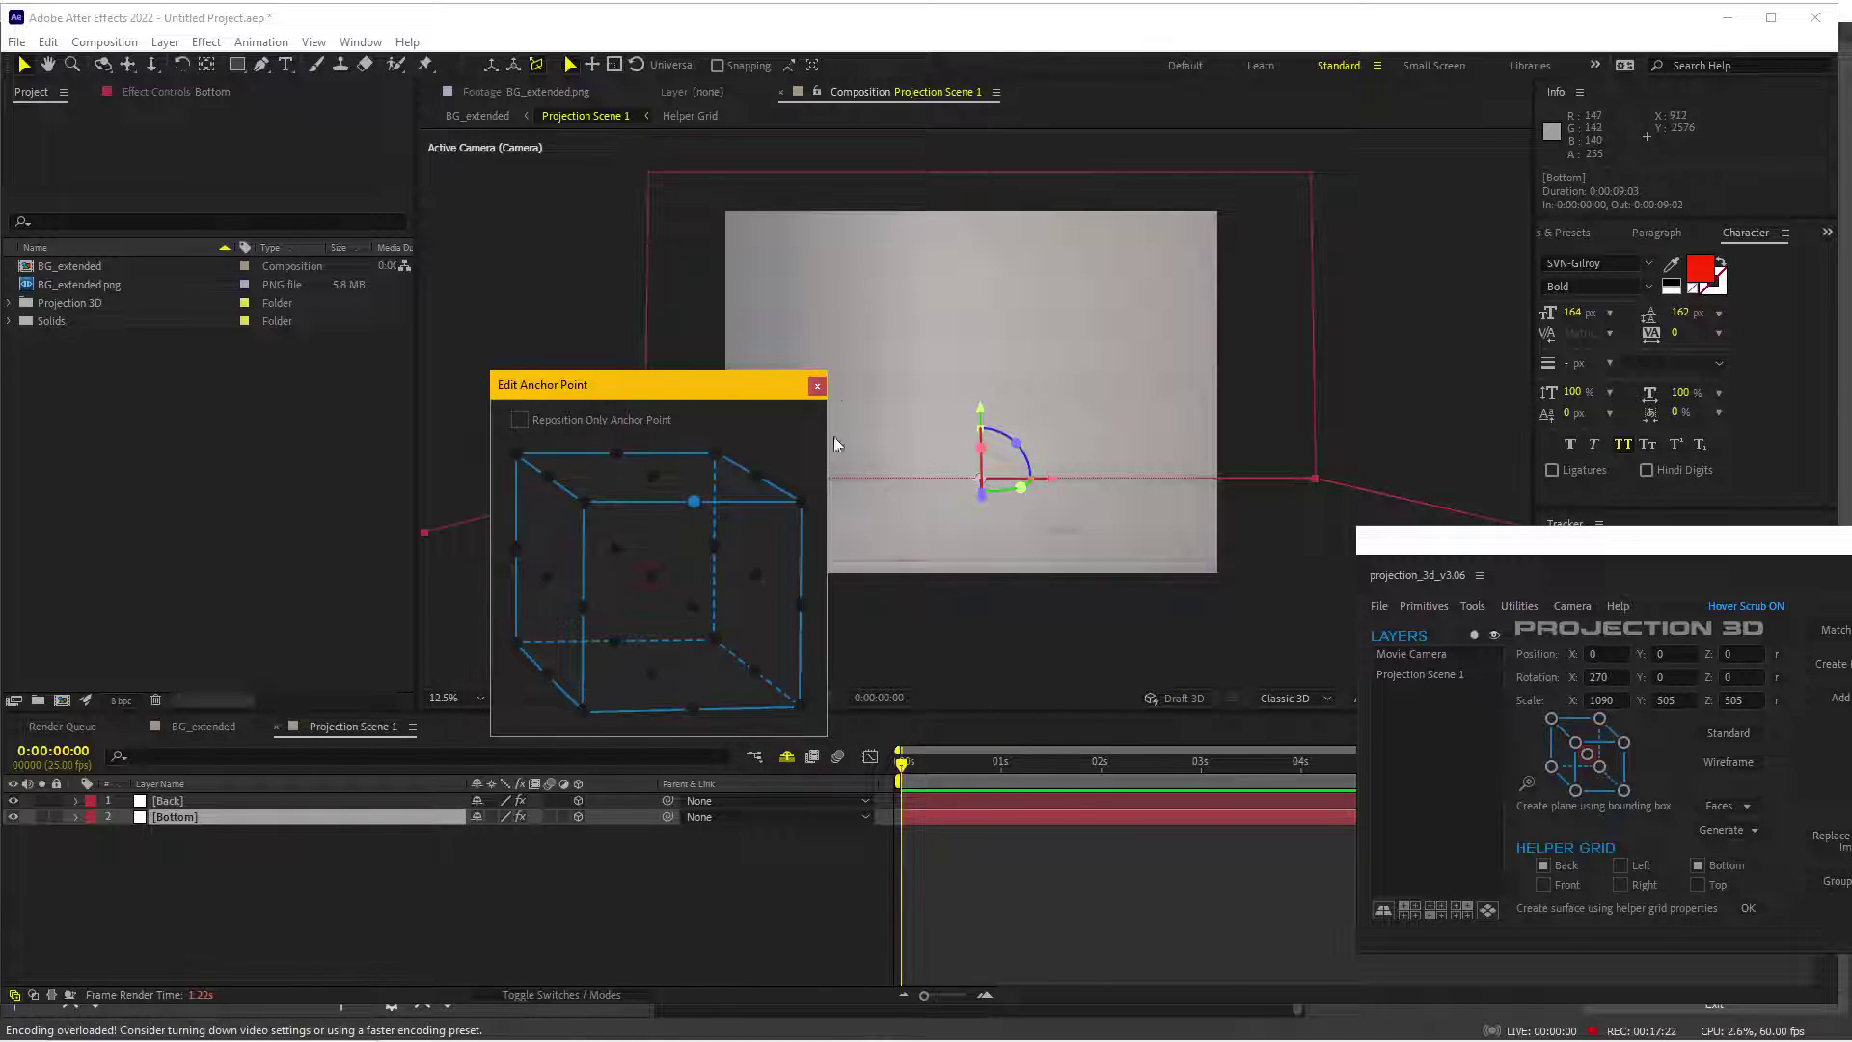
{"action": "left_click", "coordinate": [816, 386]}
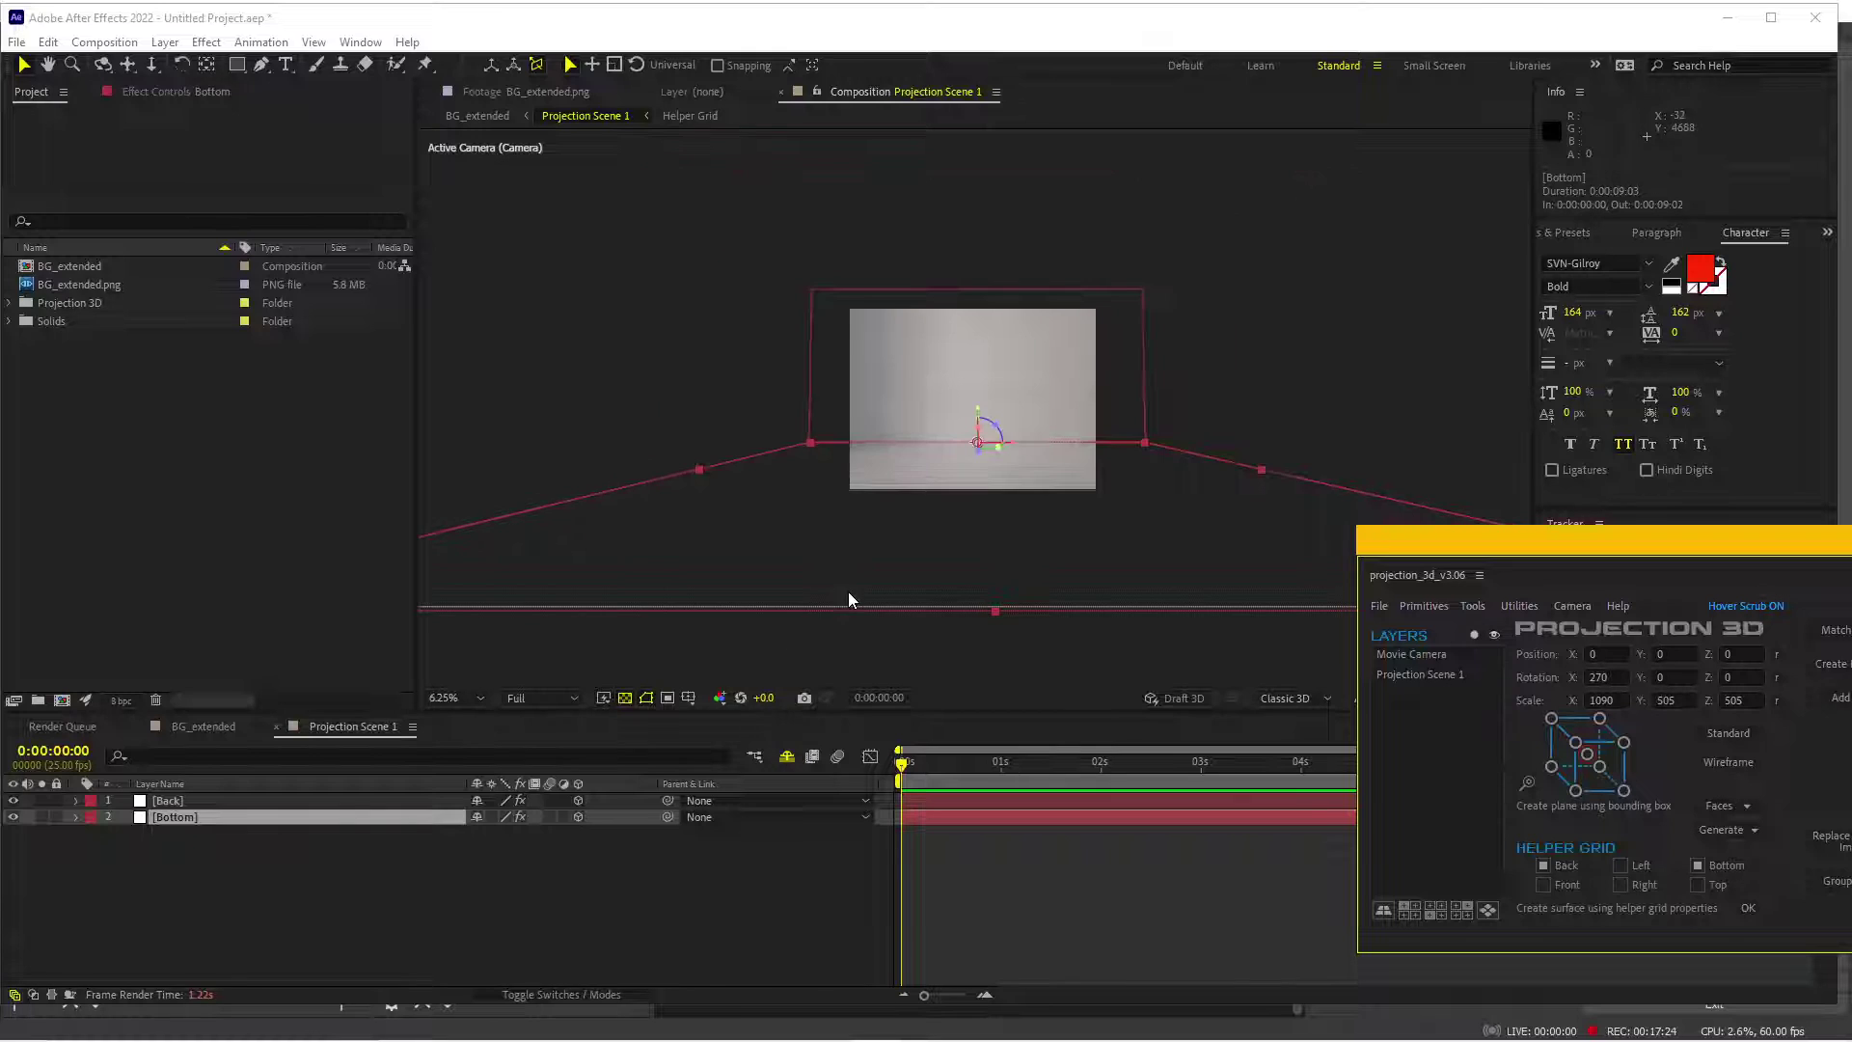
{"action": "key", "text": "comma"}
{"action": "key", "text": "period"}
{"action": "key", "text": "comma"}
{"action": "key", "text": "period"}
{"action": "key", "text": "comma"}
- Scale the Bottom floor plane down to 969, 339.9, 448.9% so it lies beneath the Back wall
{"action": "left_click", "coordinate": [297, 822]}
{"action": "key", "text": "s"}
{"action": "mouse_move", "coordinate": [466, 835]}
{"action": "left_mouse_down"}
{"action": "mouse_move", "coordinate": [240, 869]}
{"action": "mouse_move", "coordinate": [420, 857]}
{"action": "mouse_move", "coordinate": [477, 833]}
{"action": "mouse_move", "coordinate": [444, 848]}
{"action": "left_mouse_up"}
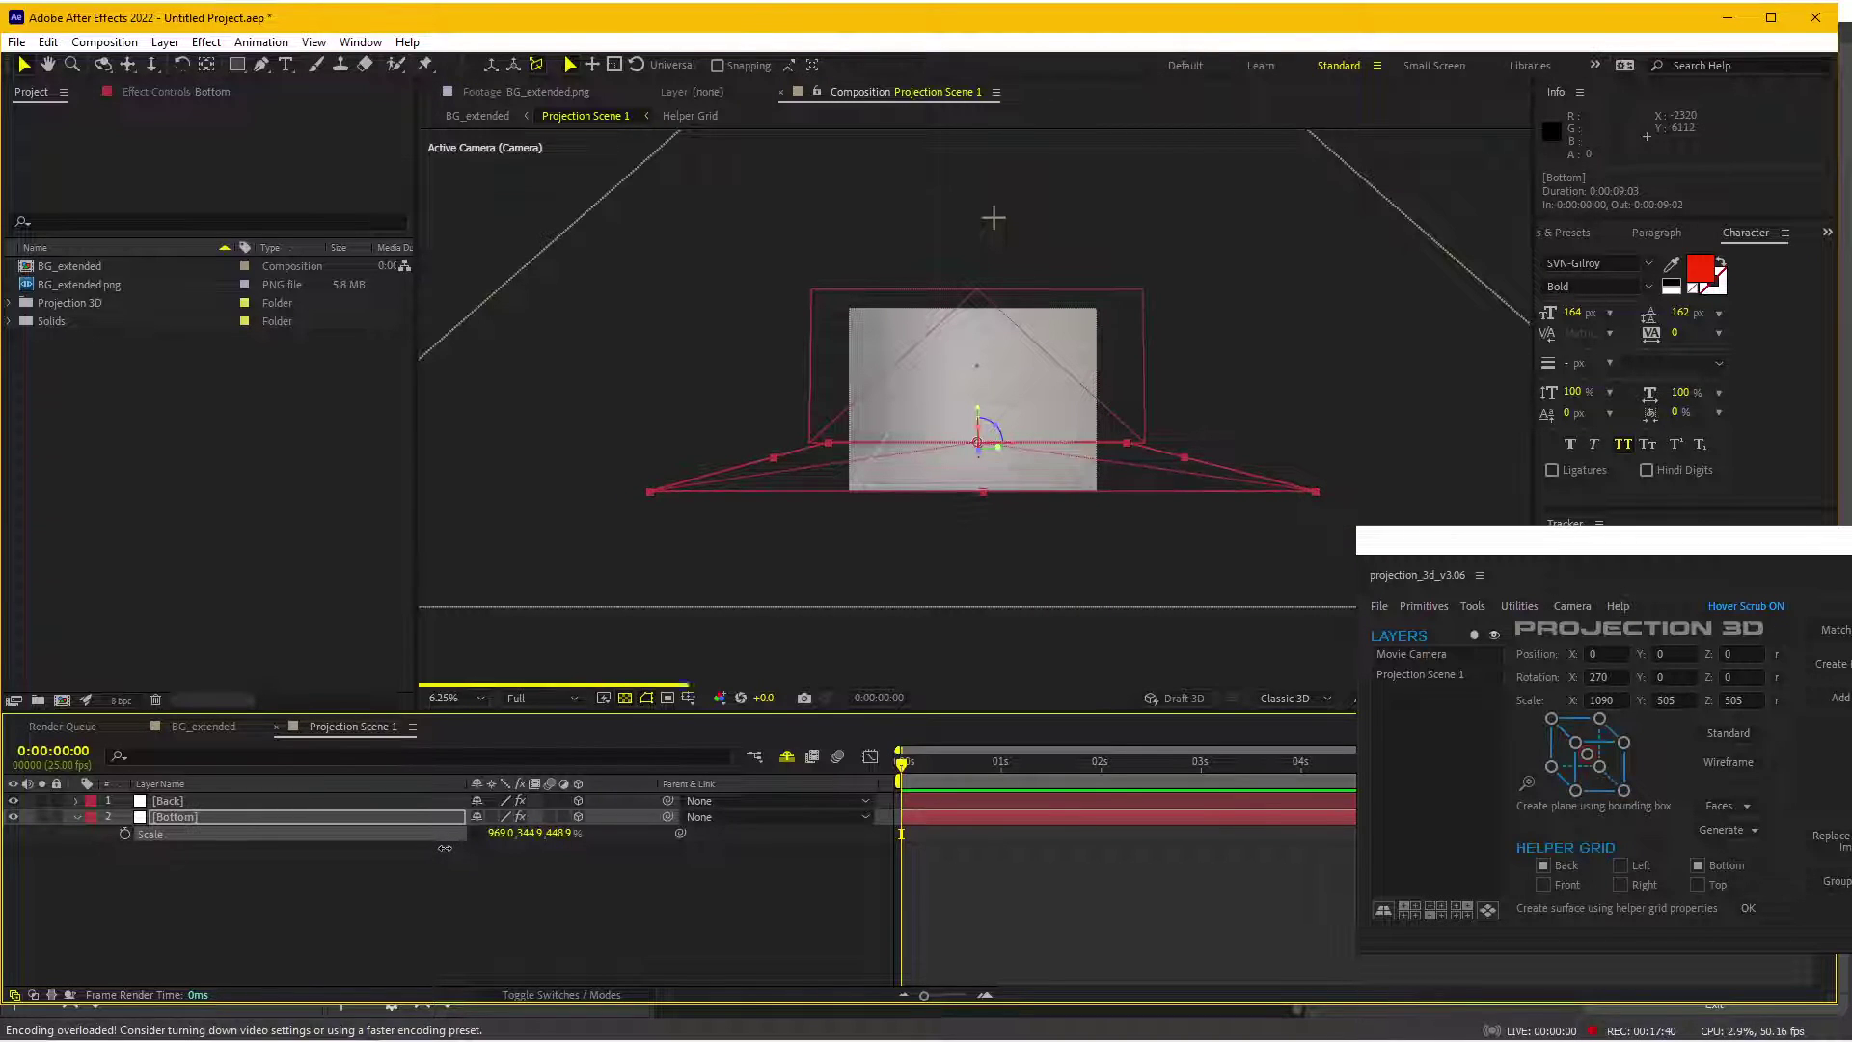
{"action": "scroll", "coordinate": [820, 617], "scroll_direction": "up", "scroll_amount": 4}
{"action": "scroll", "coordinate": [828, 618], "scroll_direction": "down", "scroll_amount": 2}
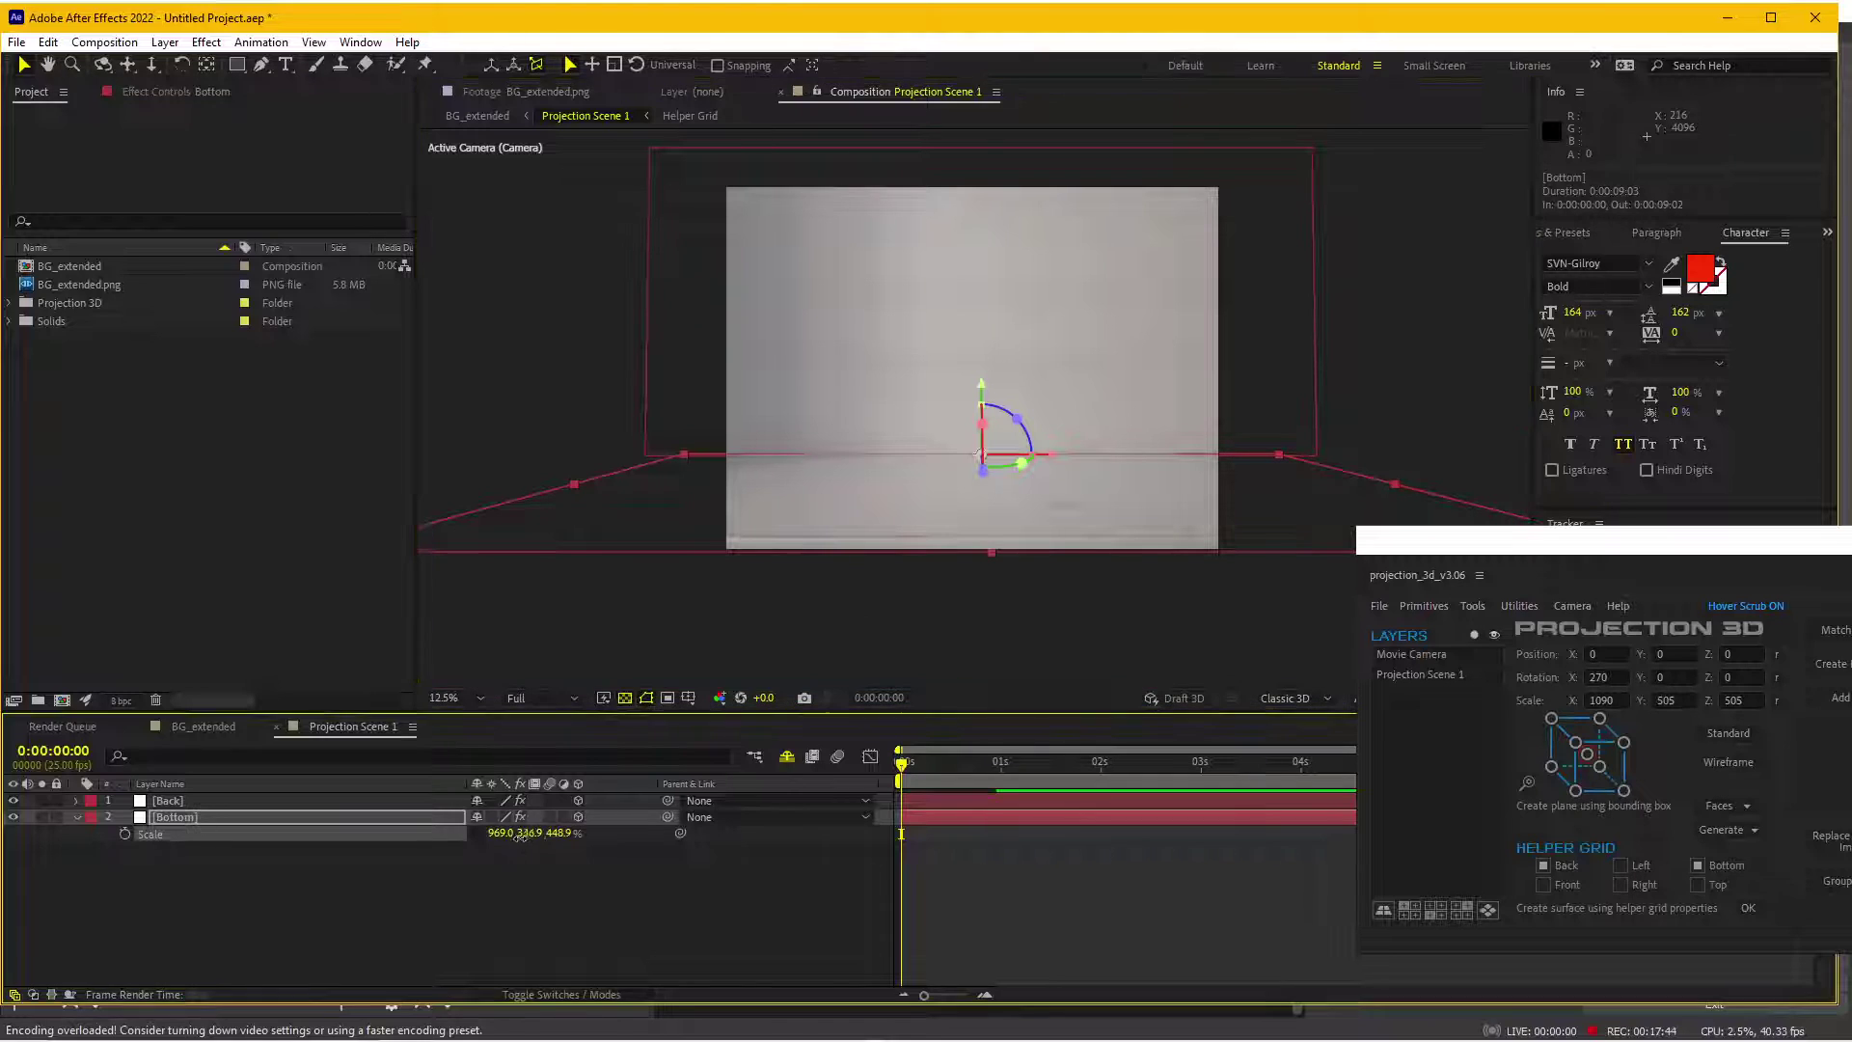
{"action": "left_click_drag", "start_coordinate": [513, 837], "coordinate": [521, 836]}
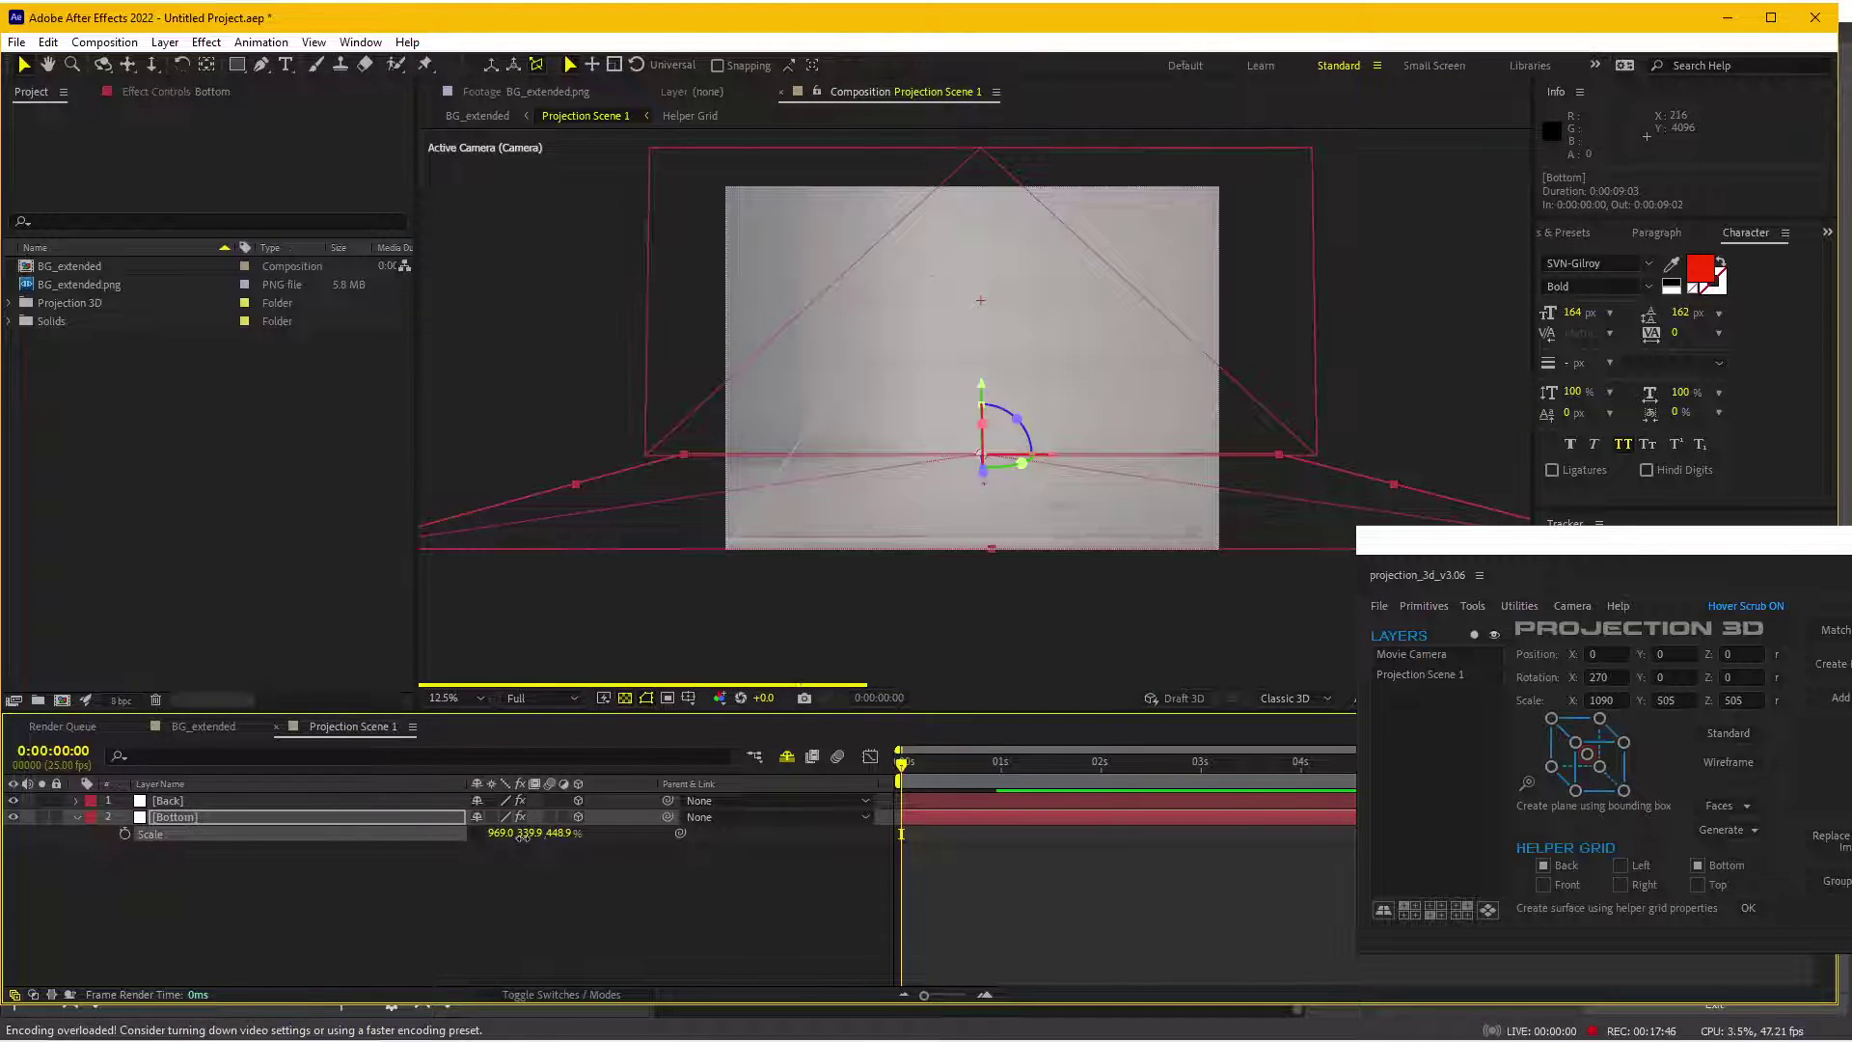
{"action": "scroll", "coordinate": [1005, 570], "scroll_direction": "up", "scroll_amount": 2}
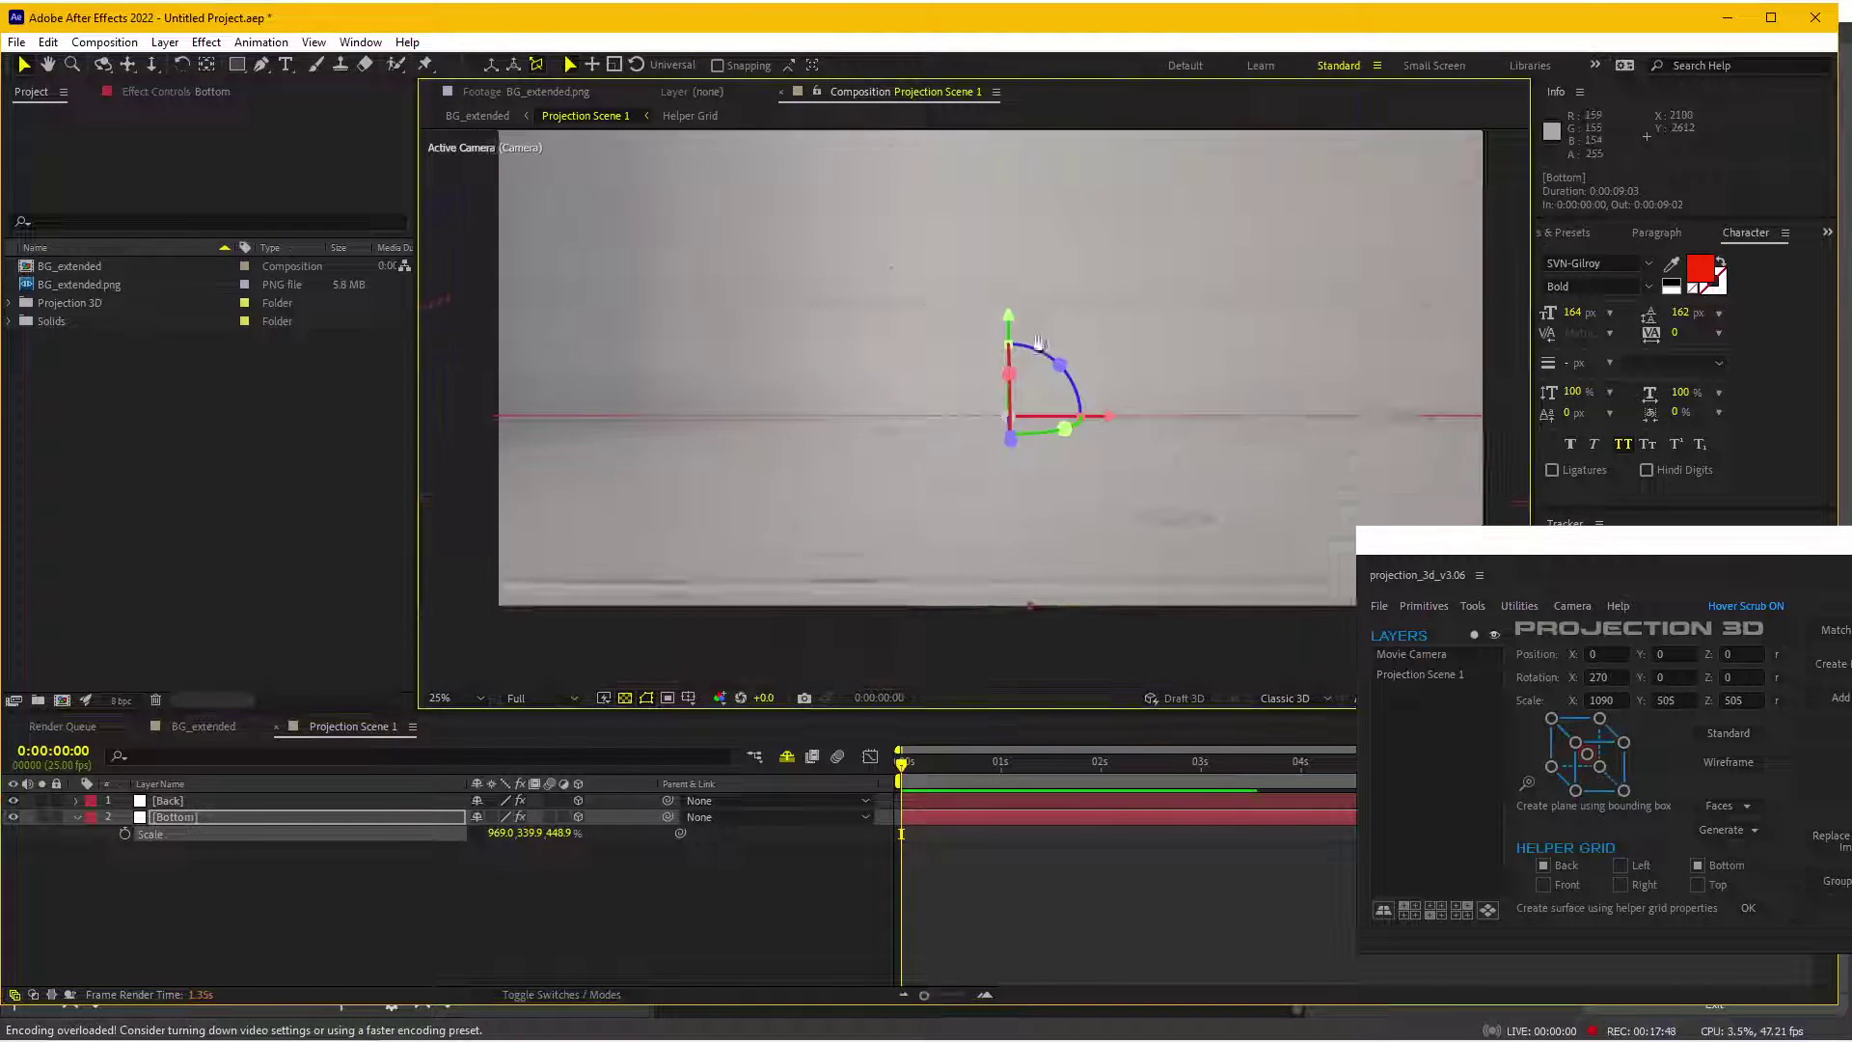
{"action": "left_click_drag", "start_coordinate": [1005, 570], "coordinate": [1058, 317]}
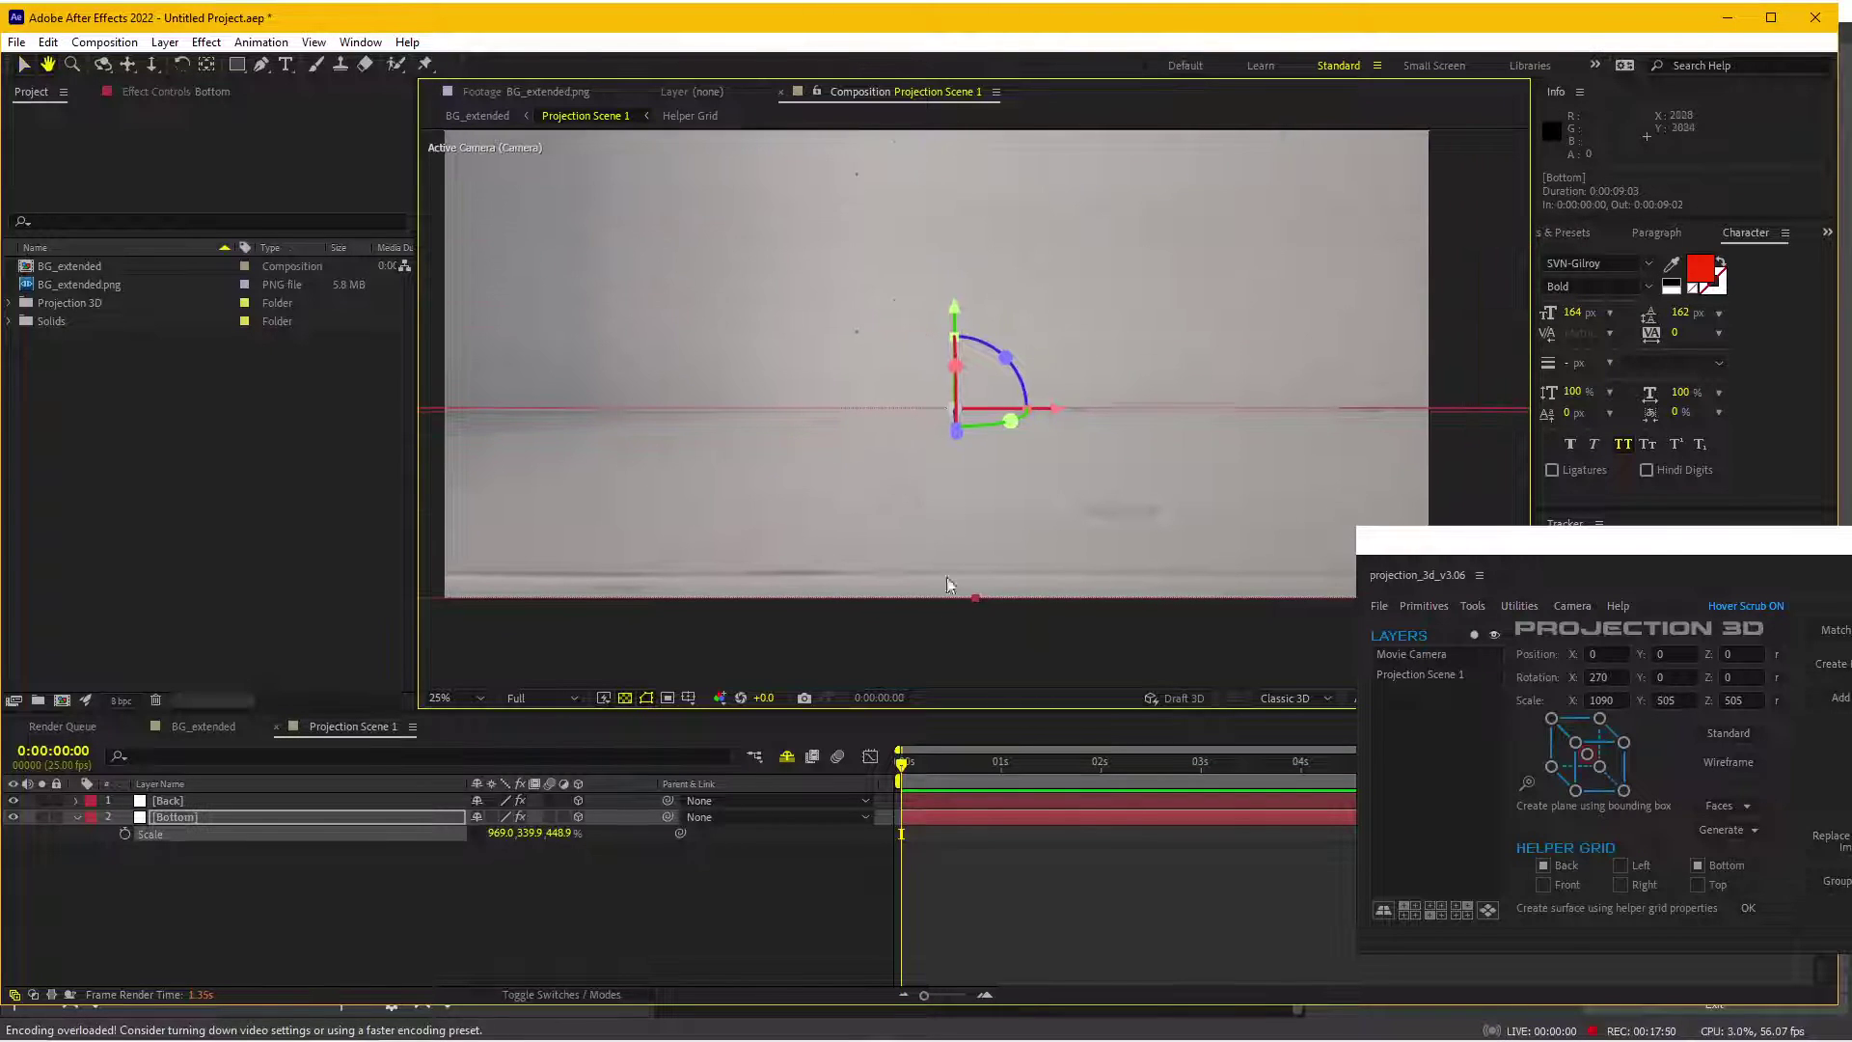
{"action": "scroll", "coordinate": [955, 569], "scroll_direction": "down", "scroll_amount": 2}
{"action": "mouse_move", "coordinate": [957, 488]}
{"action": "left_mouse_down"}
{"action": "mouse_move", "coordinate": [973, 598]}
{"action": "mouse_move", "coordinate": [972, 495]}
{"action": "left_mouse_up"}
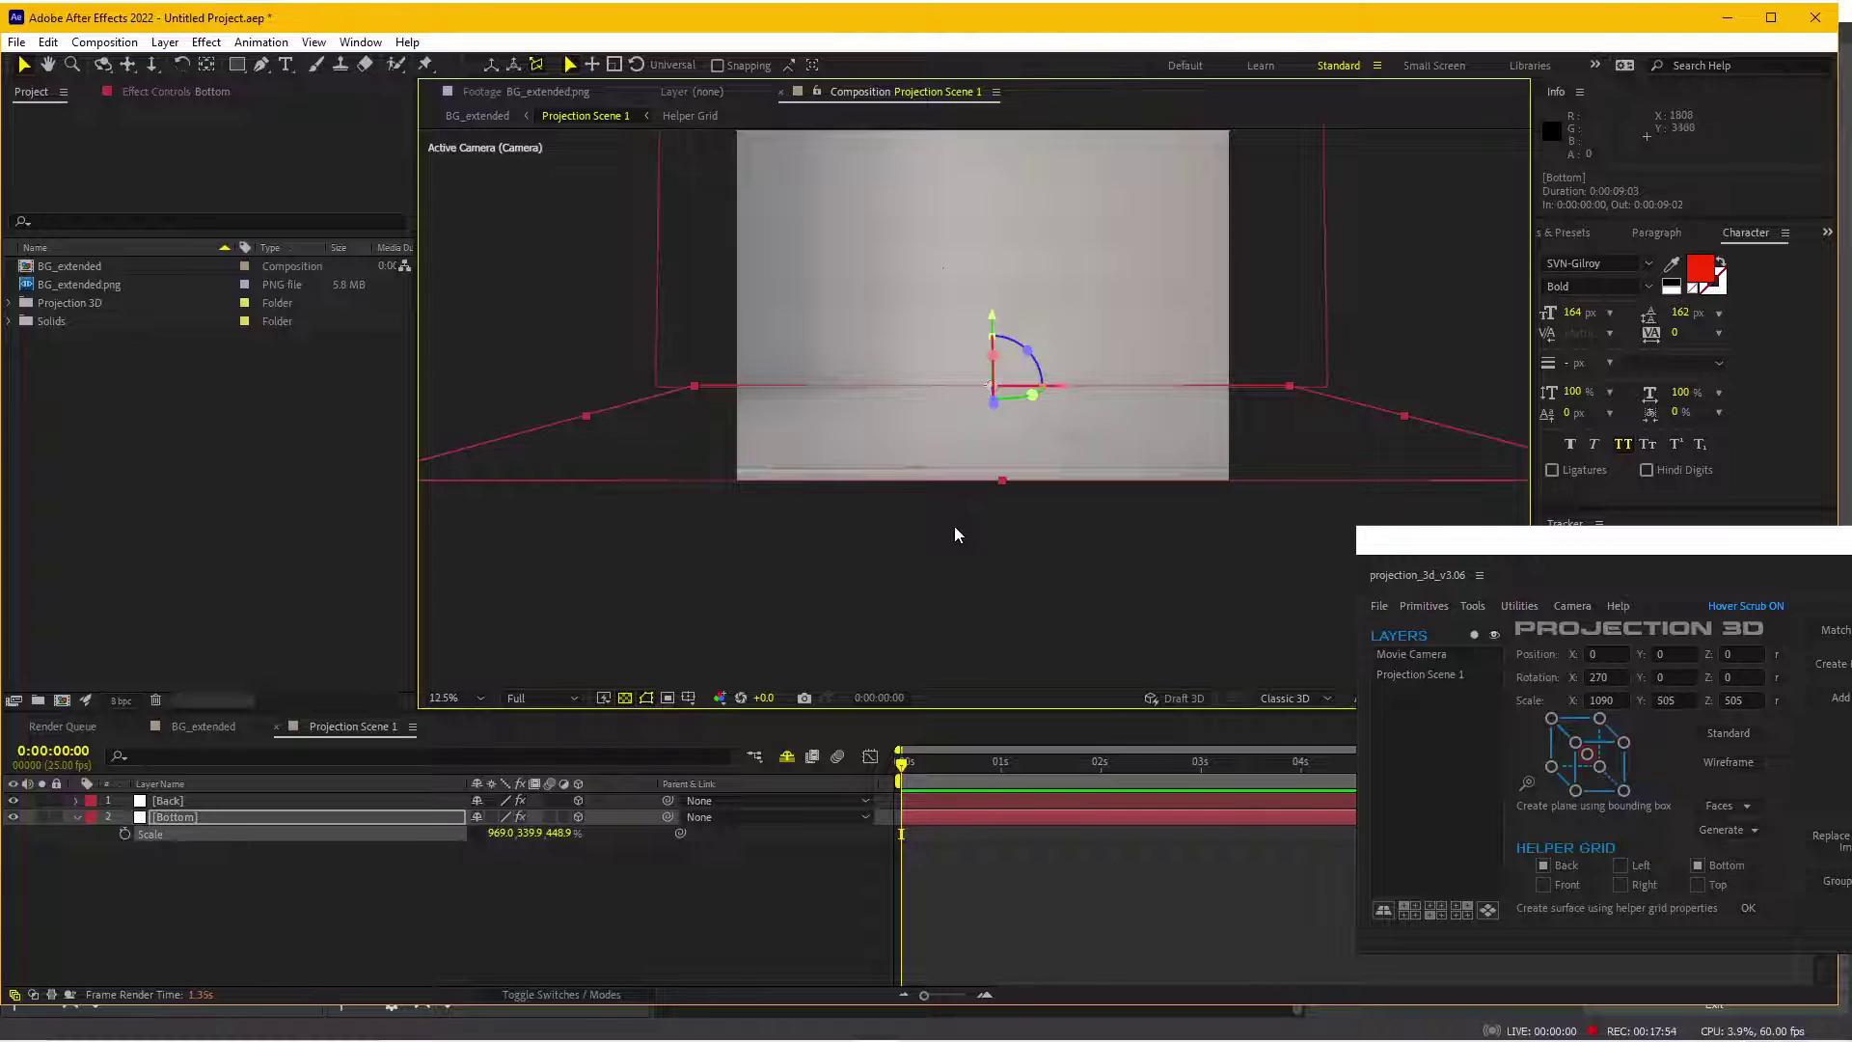
{"action": "left_click", "coordinate": [212, 819]}
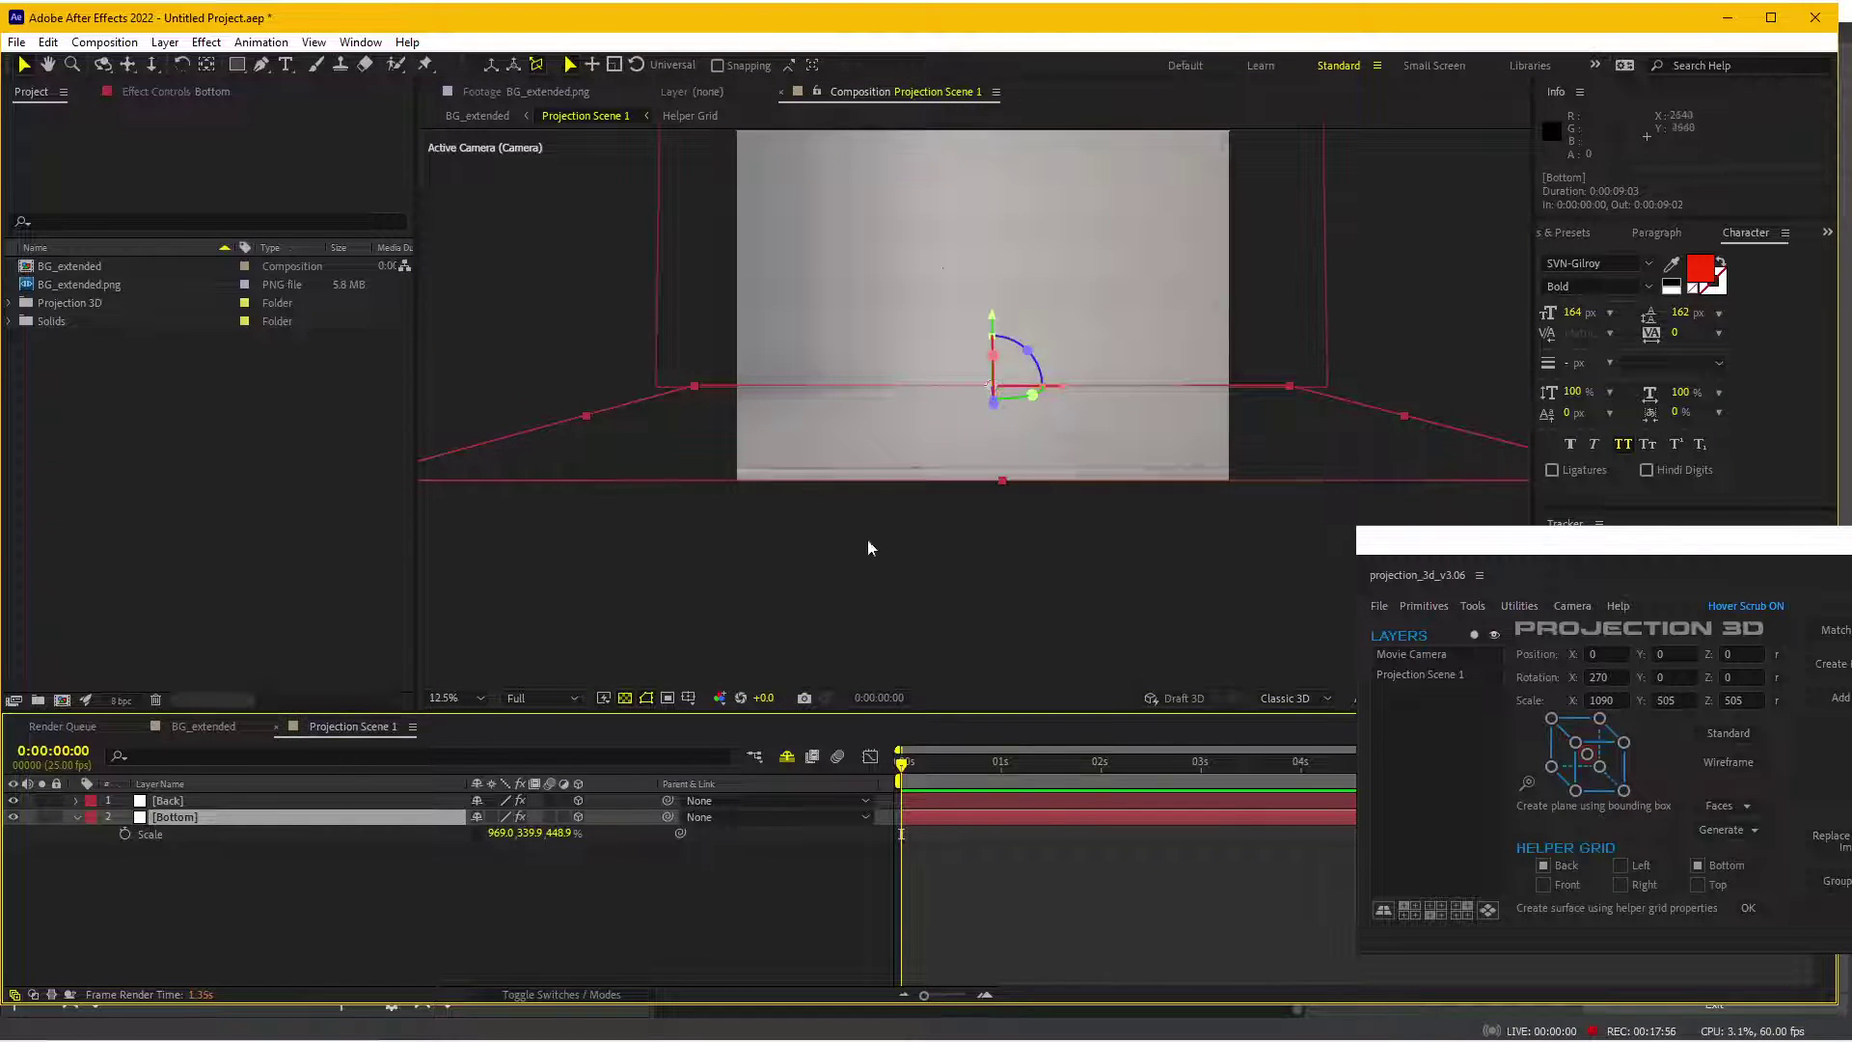
{"action": "mouse_move", "coordinate": [1013, 463]}
{"action": "left_mouse_down"}
{"action": "mouse_move", "coordinate": [996, 571]}
{"action": "mouse_move", "coordinate": [1014, 549]}
{"action": "left_mouse_up"}
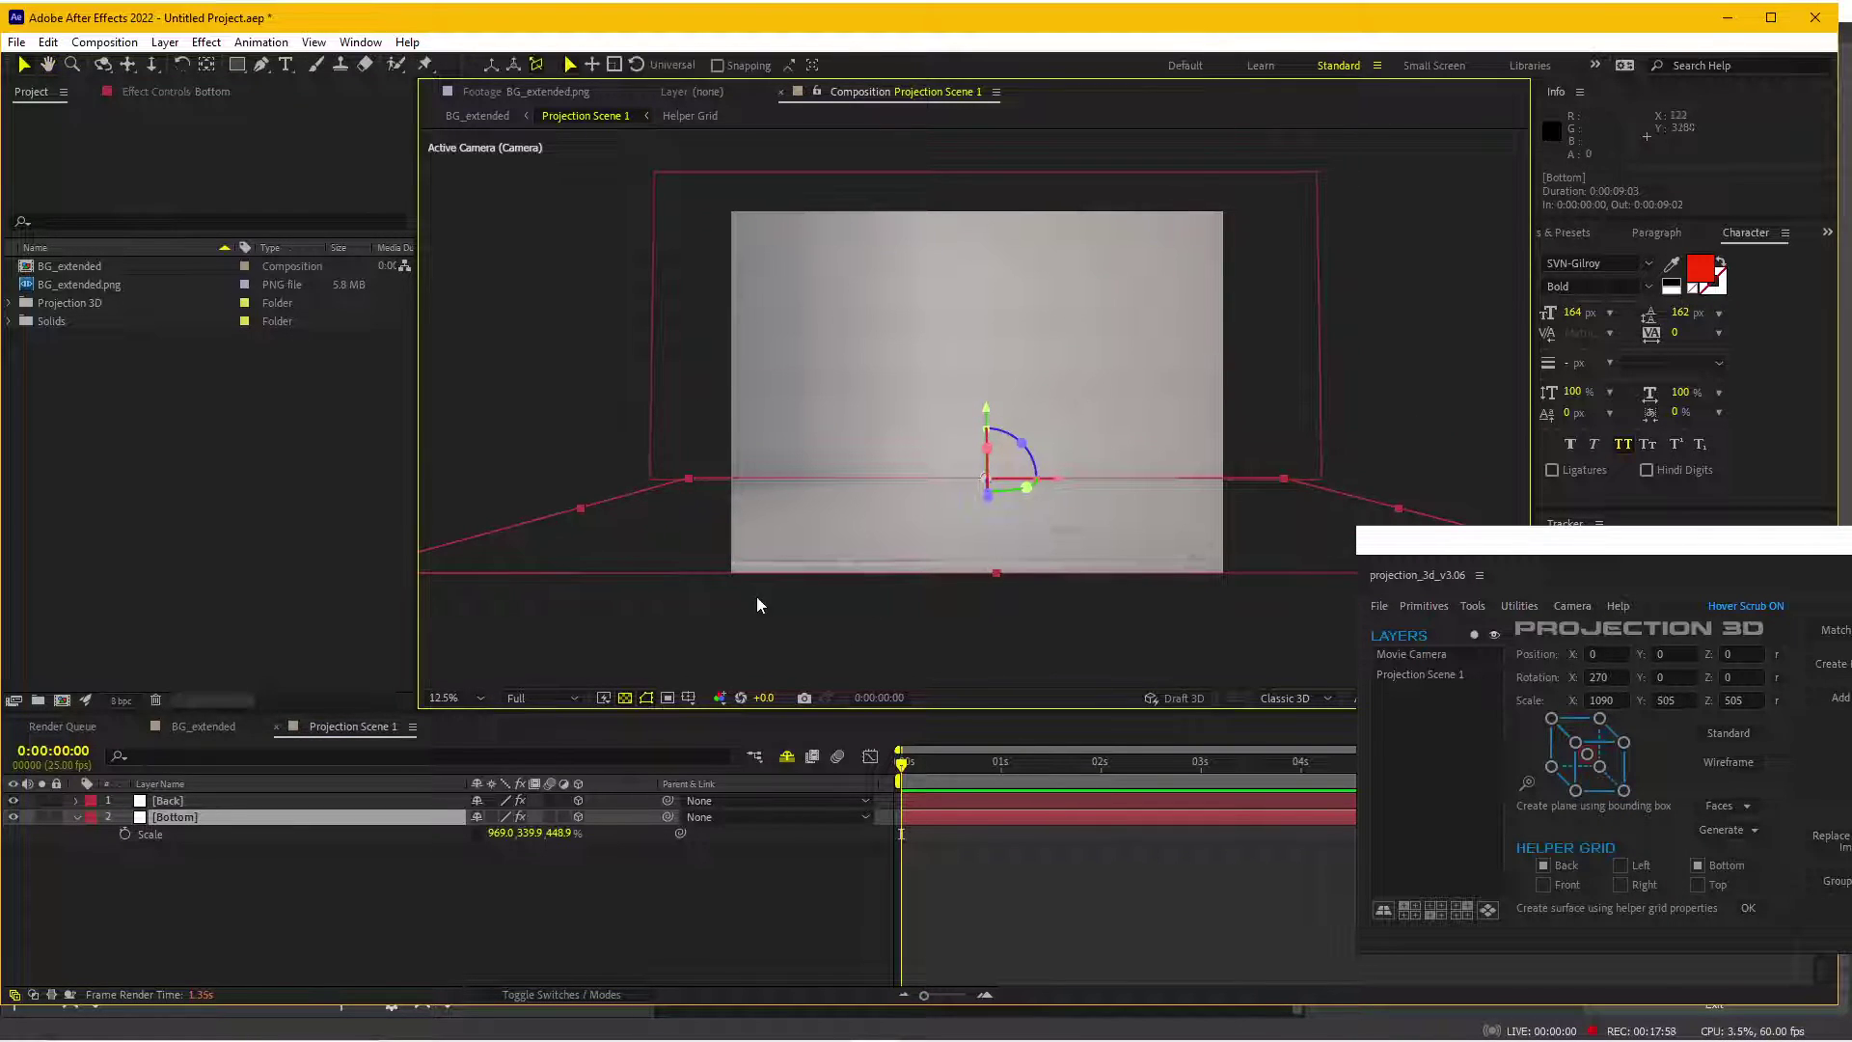
{"action": "left_click", "coordinate": [204, 820]}
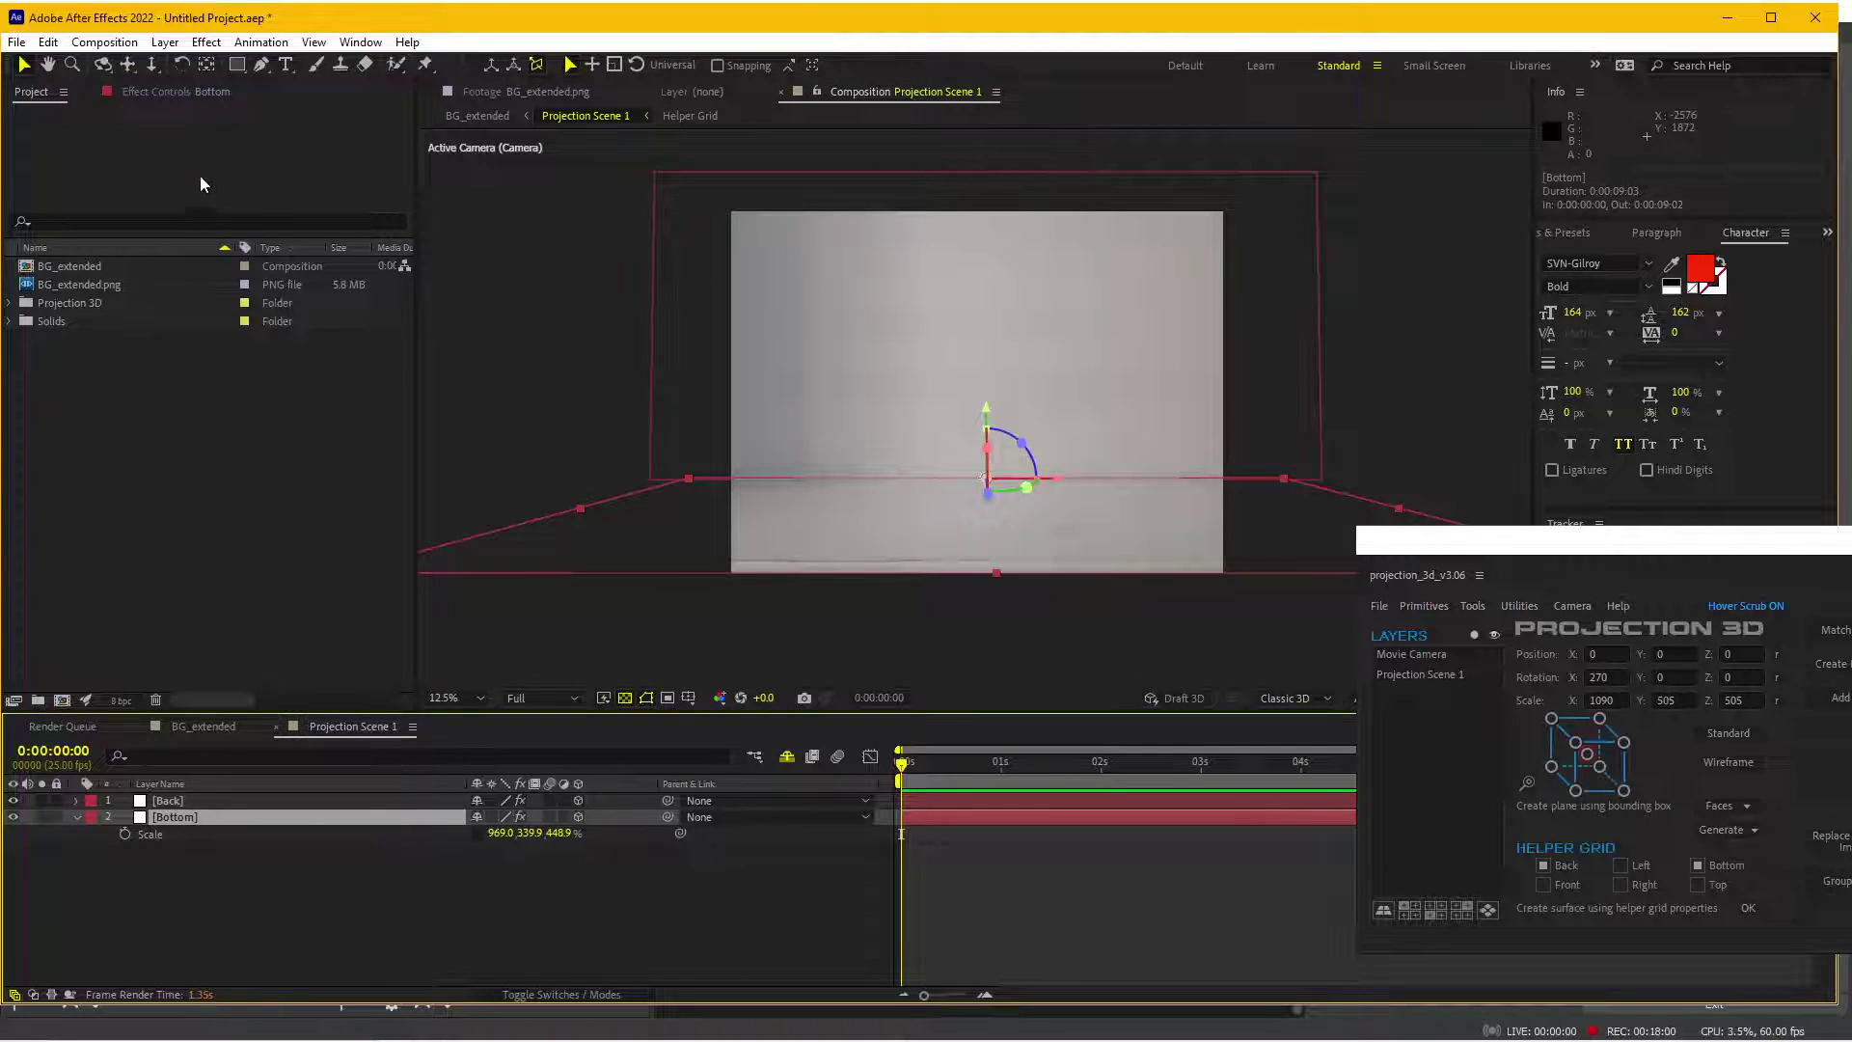
- Set the Bottom plane's Generate Position point to 619.5, 797.8 by picking a spot on the floor
{"action": "left_click", "coordinate": [164, 91]}
{"action": "left_click", "coordinate": [81, 133]}
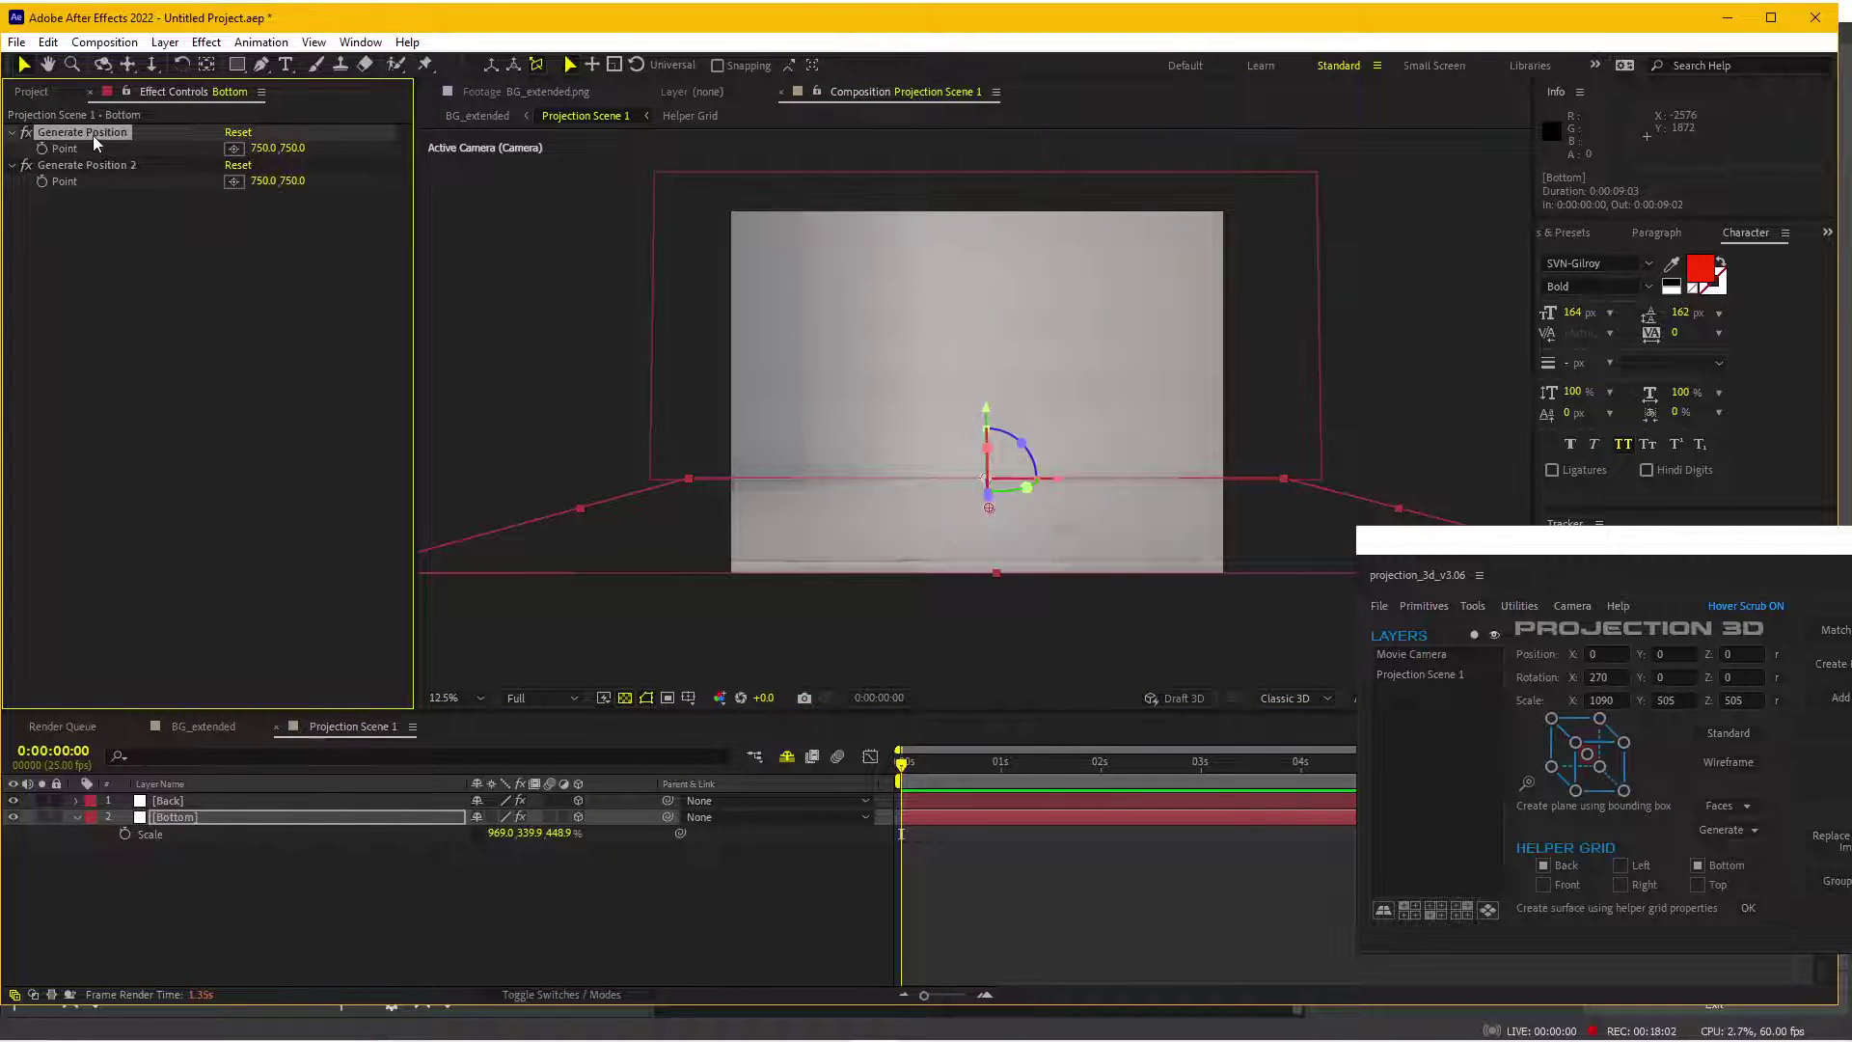
{"action": "left_click", "coordinate": [233, 148]}
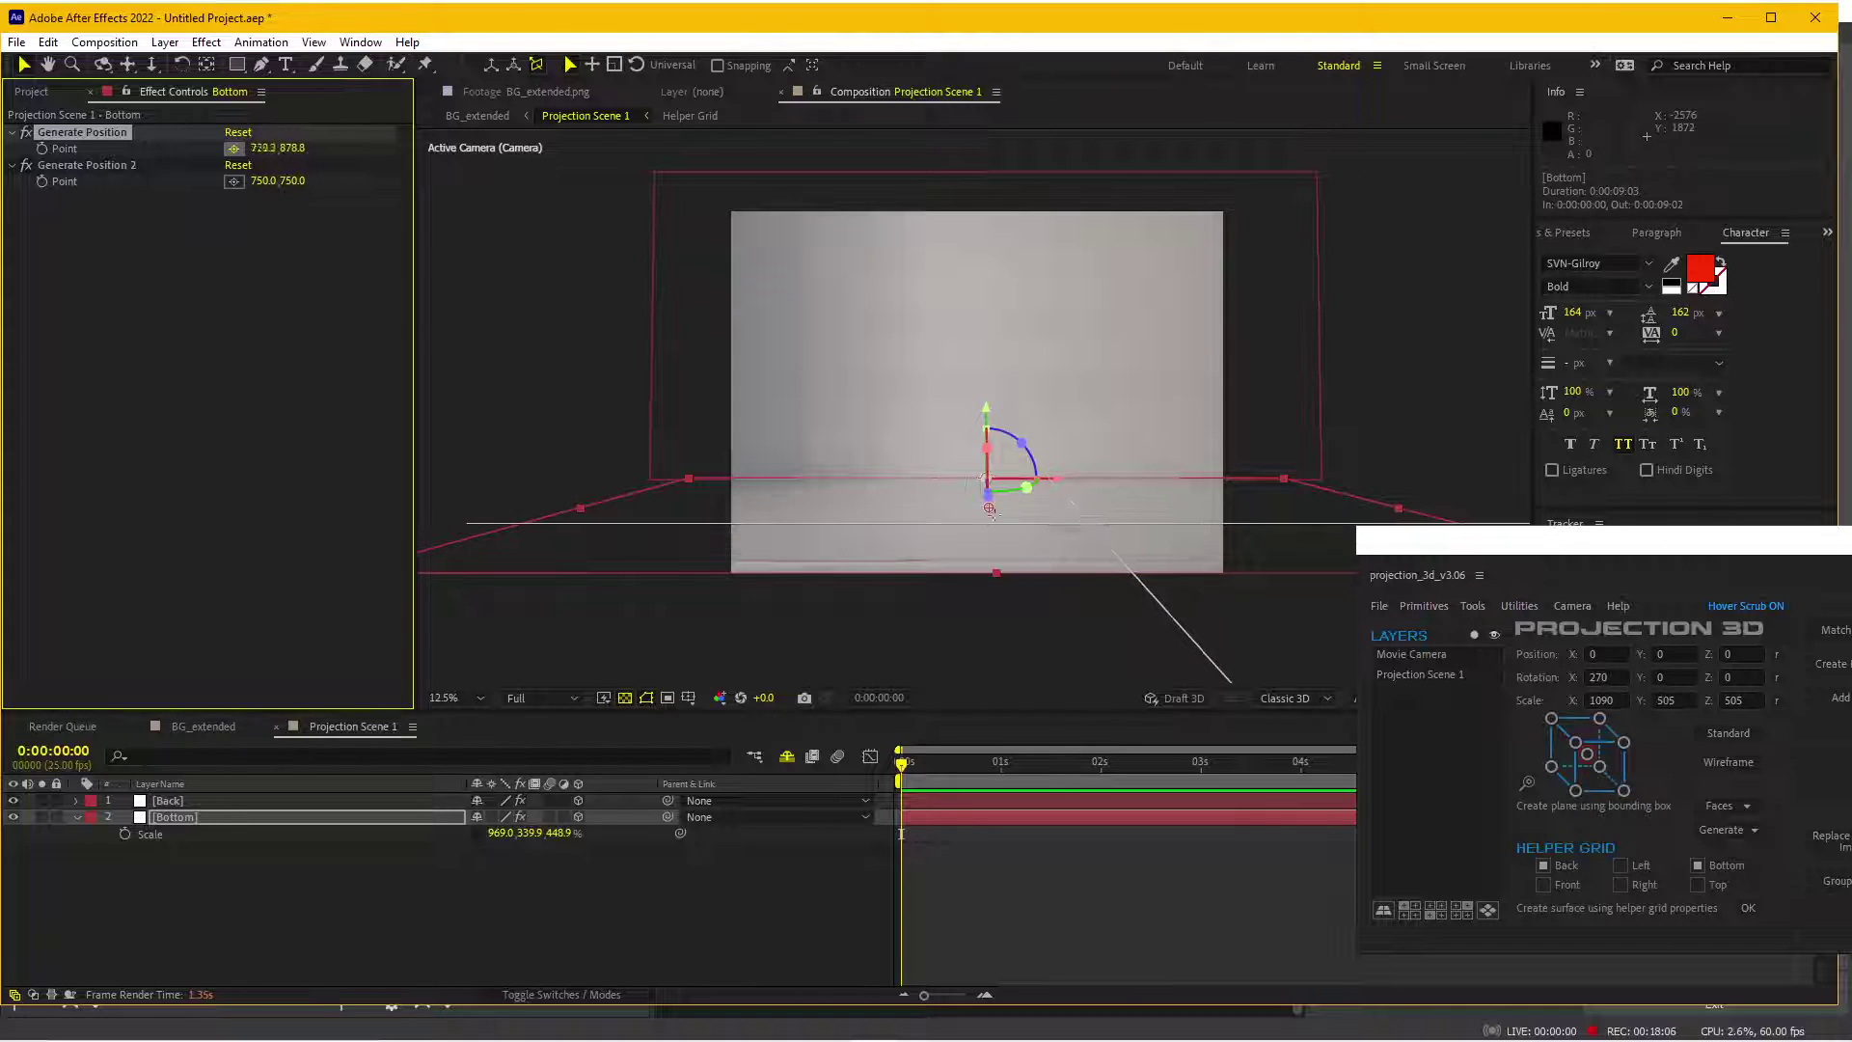
{"action": "left_click", "coordinate": [916, 511]}
- Zoom the viewer to 25% and lower the preview resolution to Third
{"action": "key", "text": "period"}
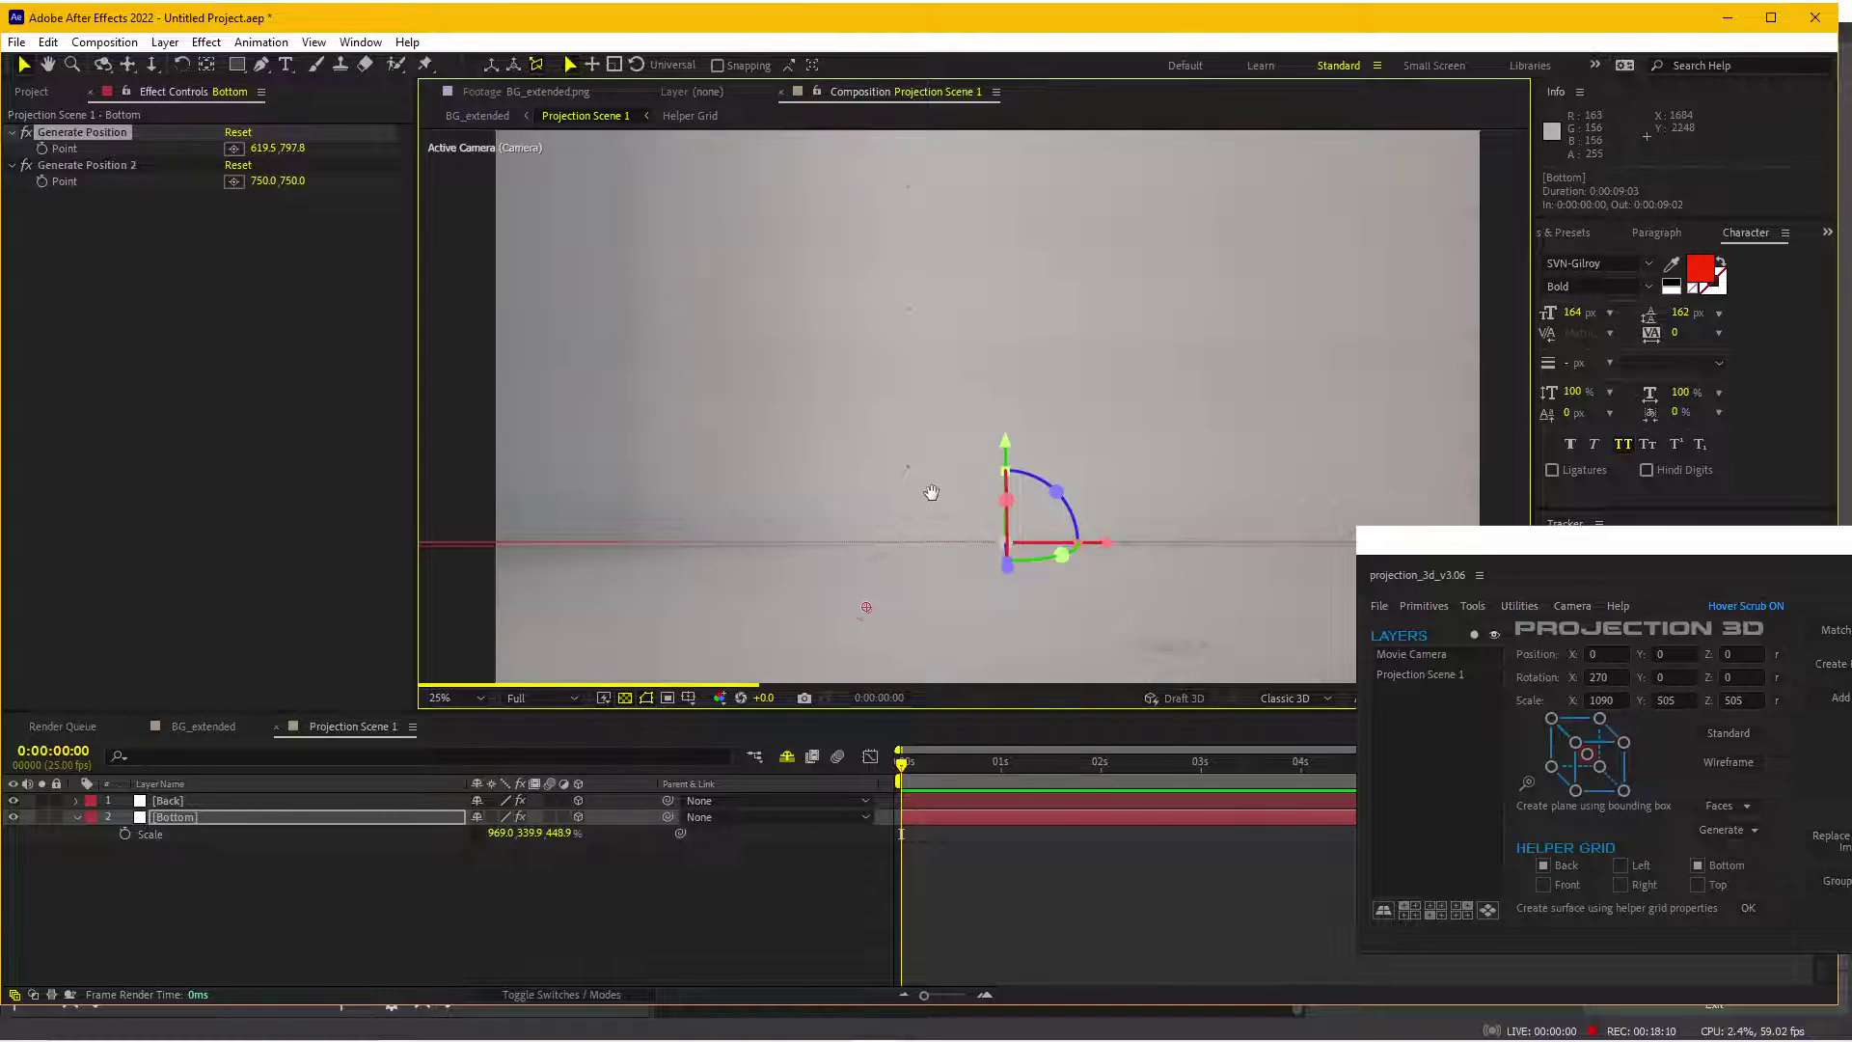
{"action": "scroll", "coordinate": [929, 500], "scroll_direction": "down", "scroll_amount": 2}
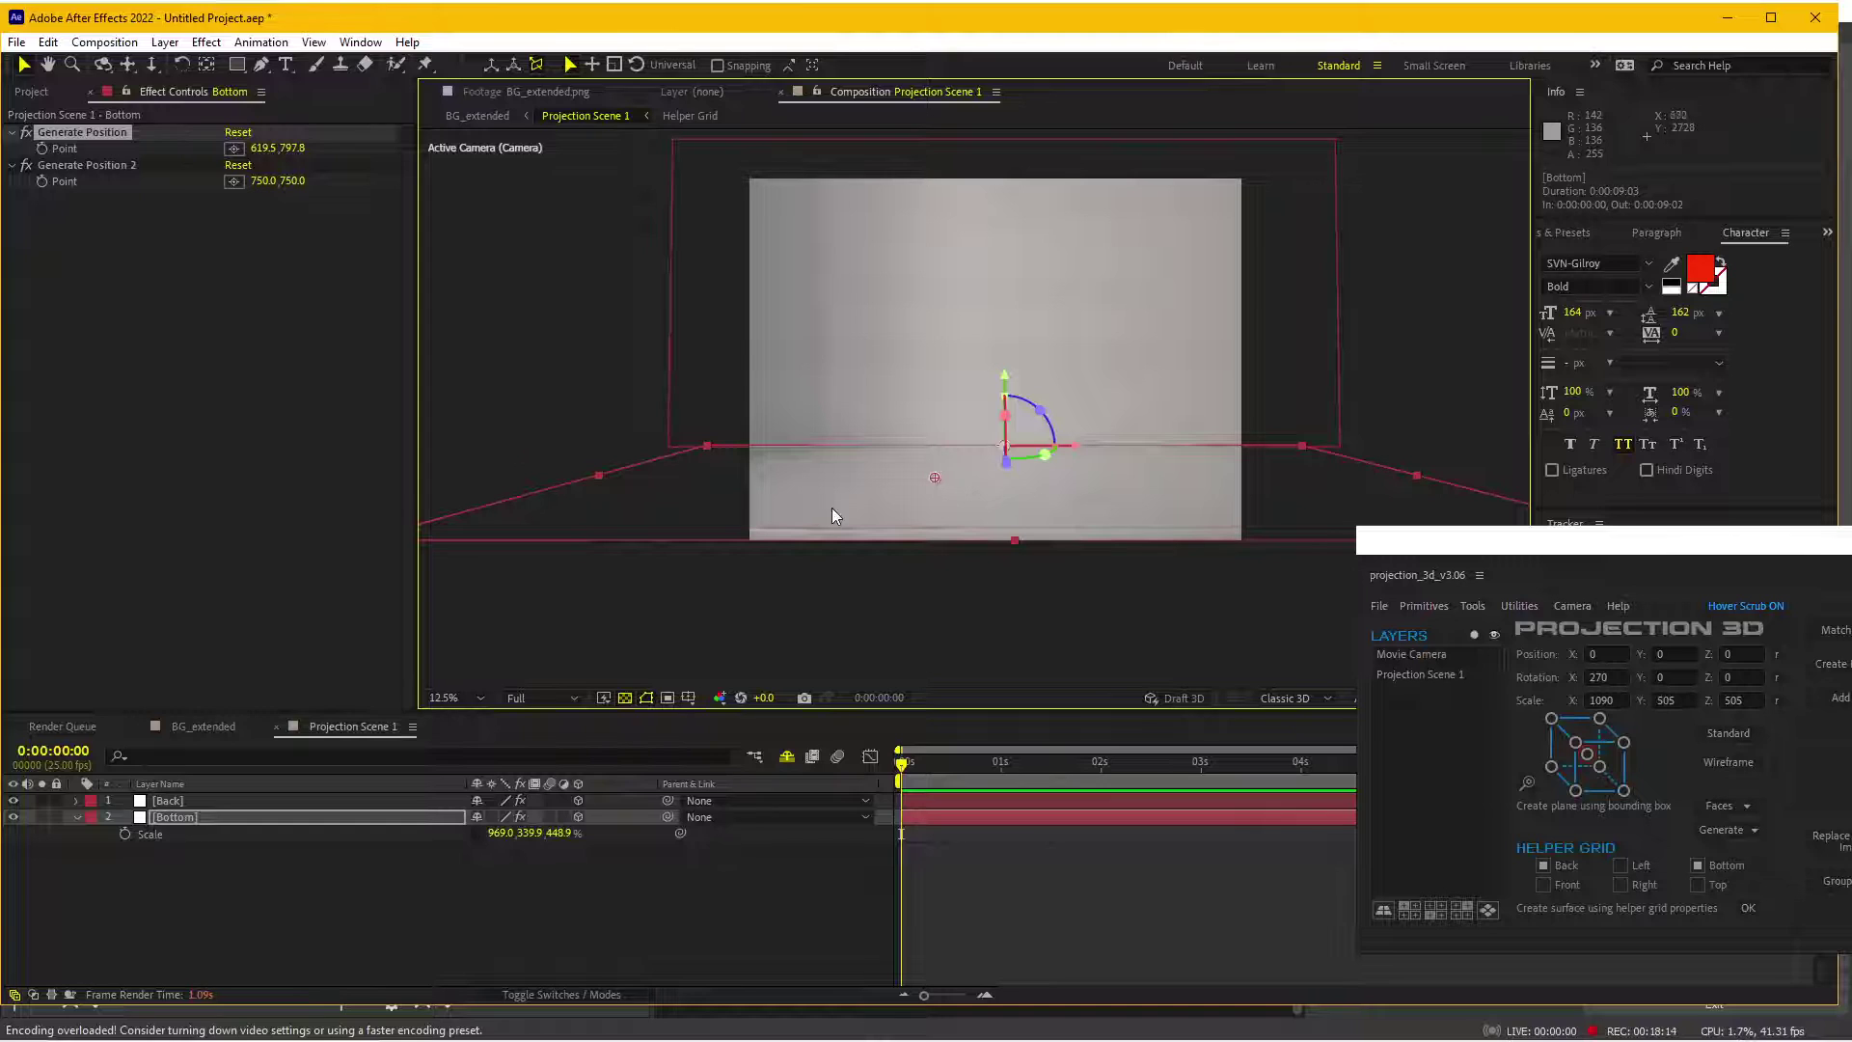
{"action": "left_click", "coordinate": [546, 698]}
{"action": "left_click", "coordinate": [553, 787]}
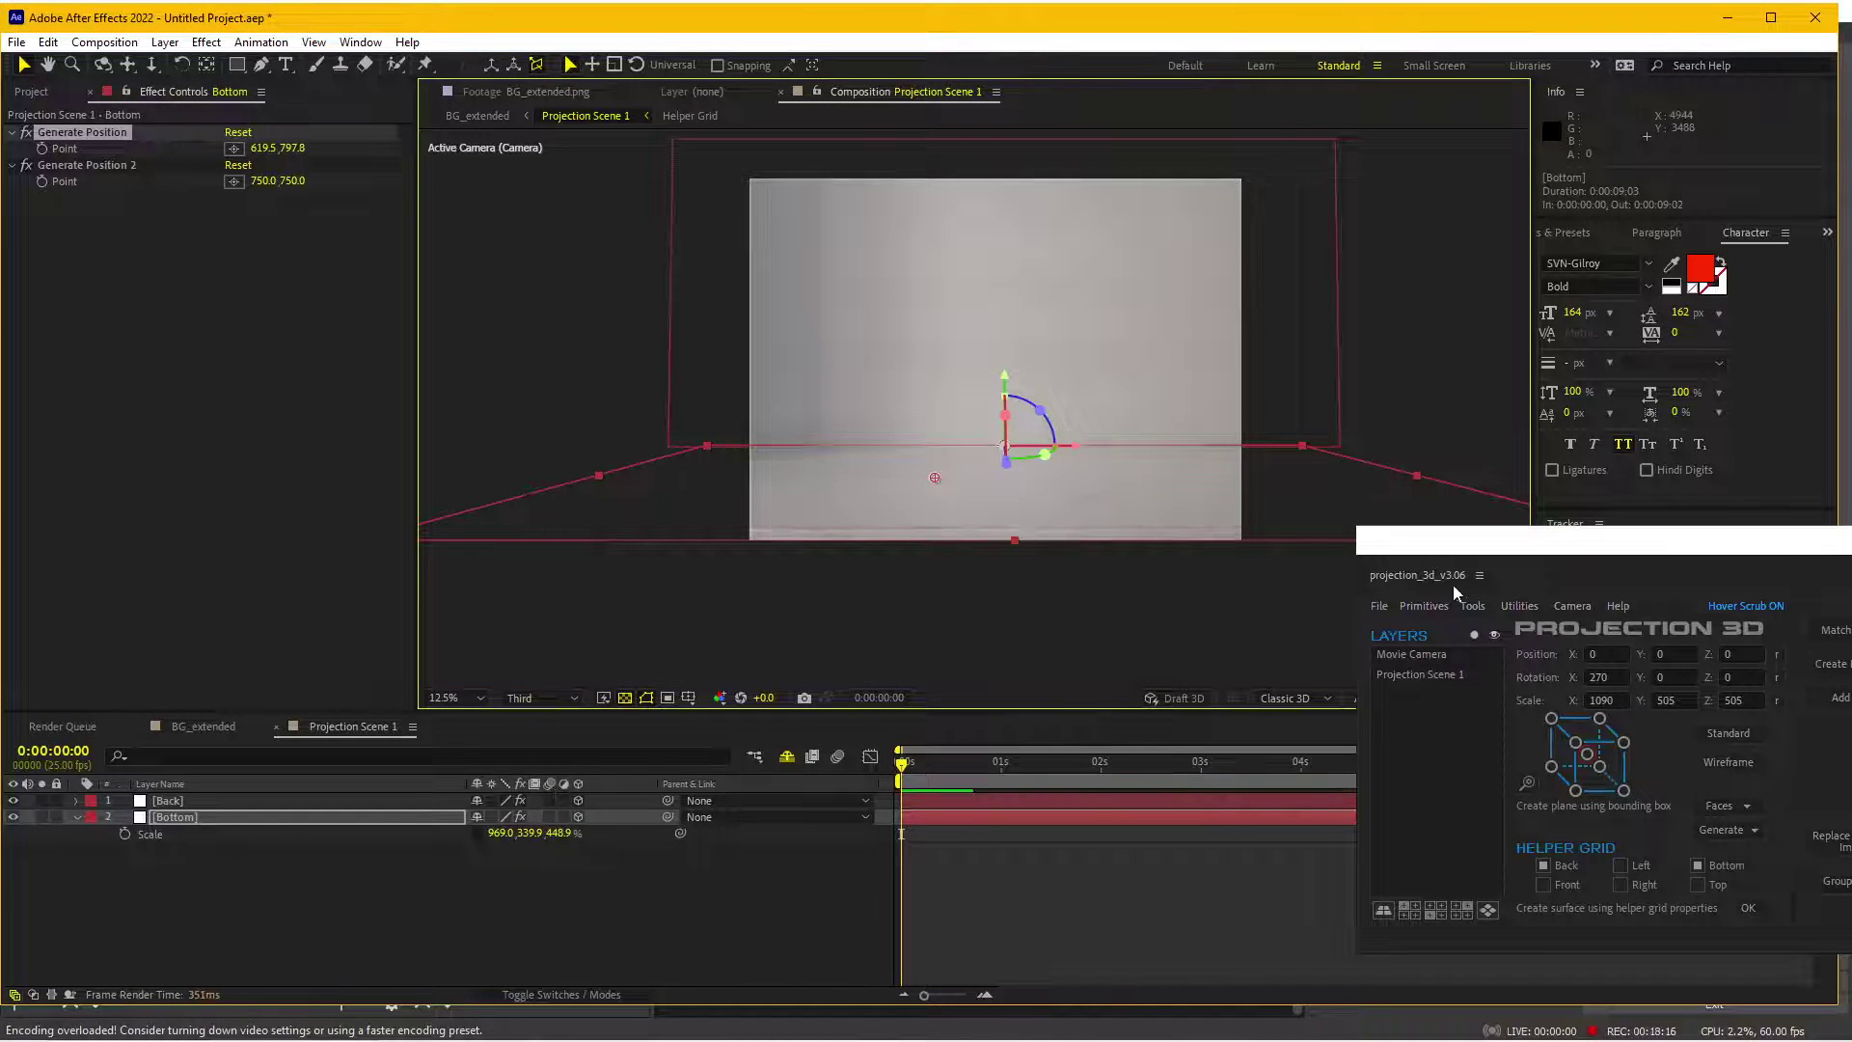
{"action": "left_click", "coordinate": [1381, 606]}
- Import Blue car.png into Projection Scene 1 as a new top layer and zoom the viewer to 25%
{"action": "left_click", "coordinate": [1402, 628]}
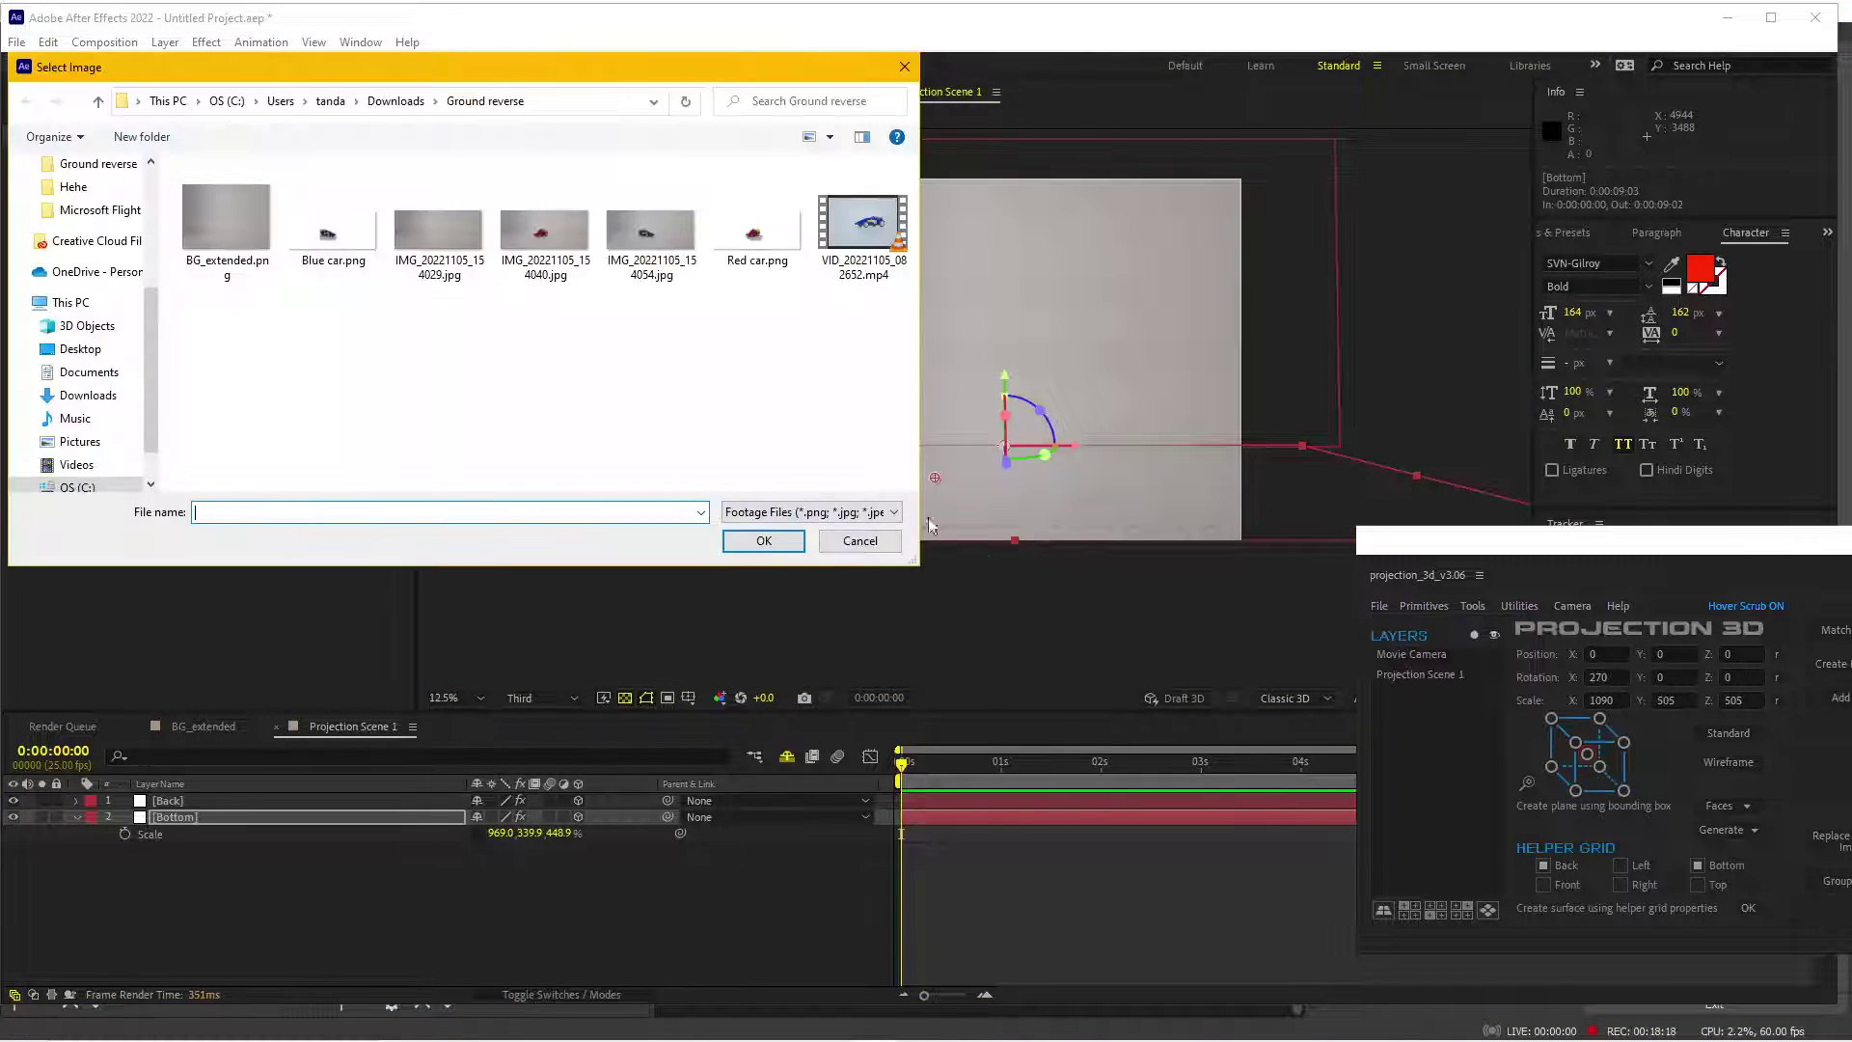
{"action": "double_click", "coordinate": [328, 236]}
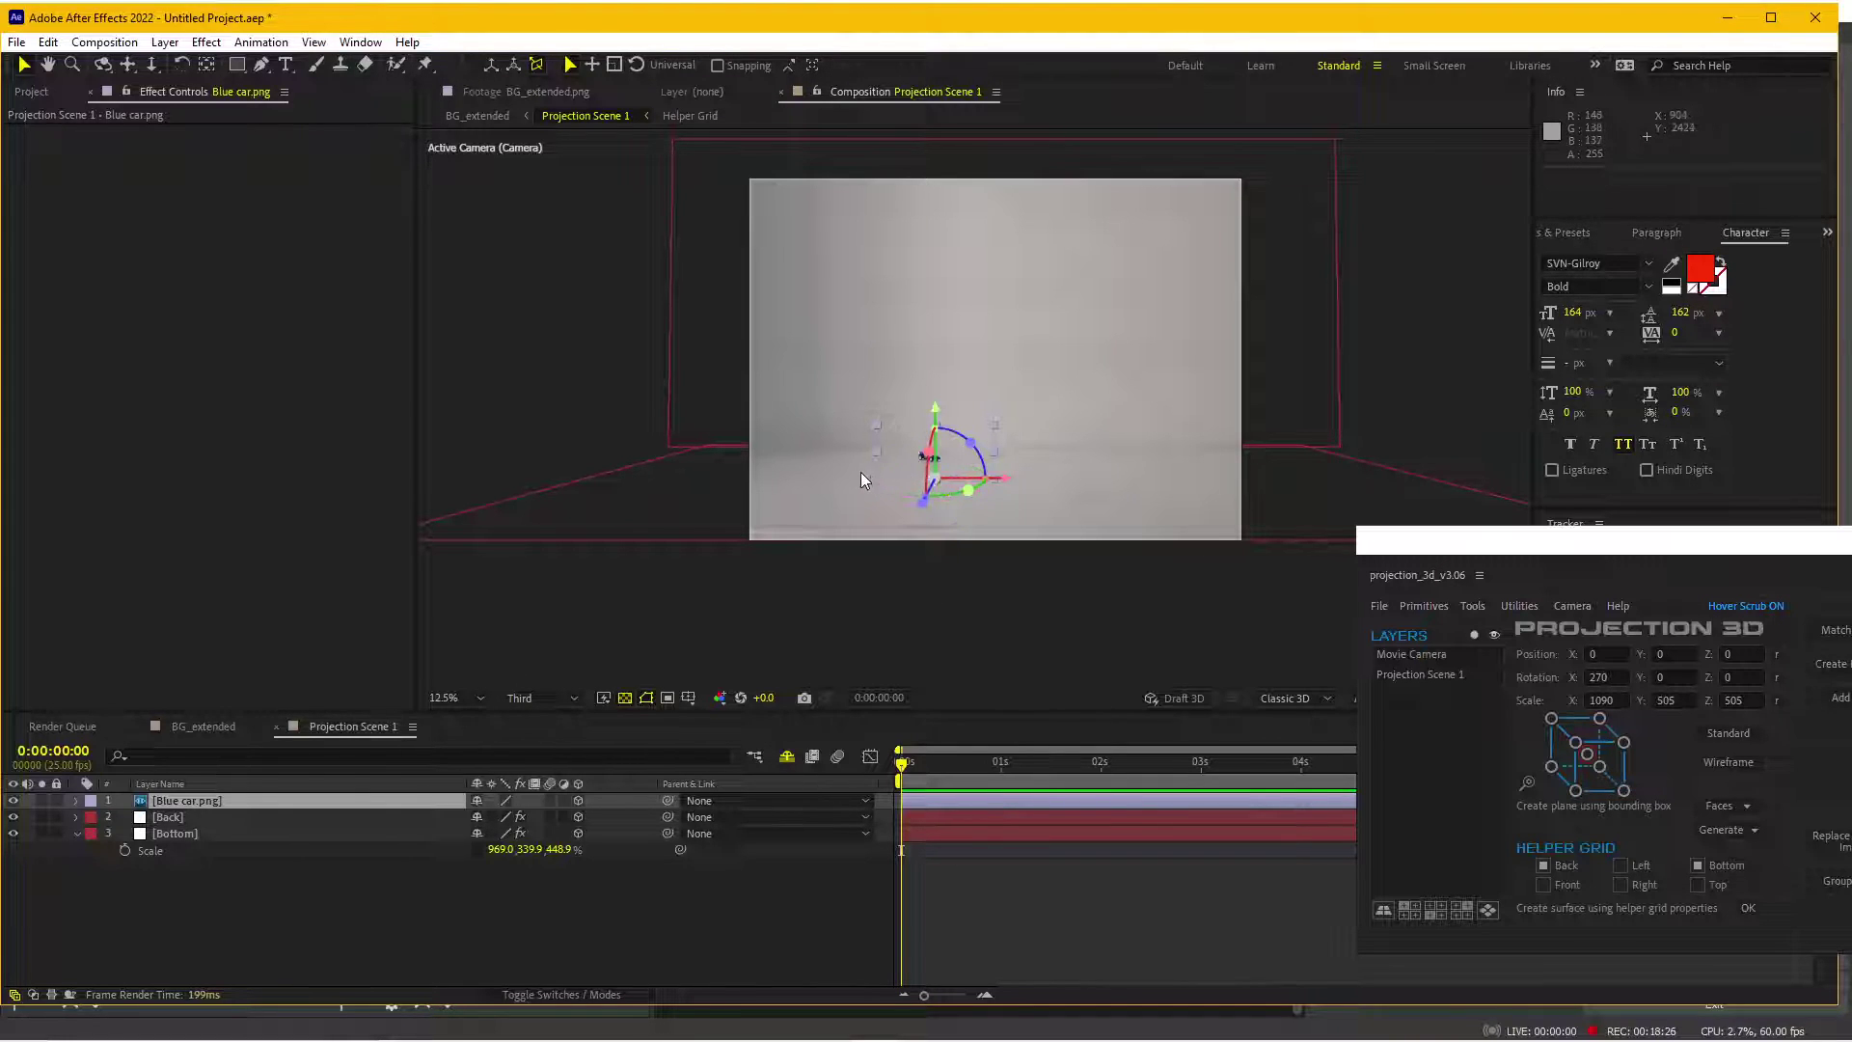
{"action": "key", "text": "period"}
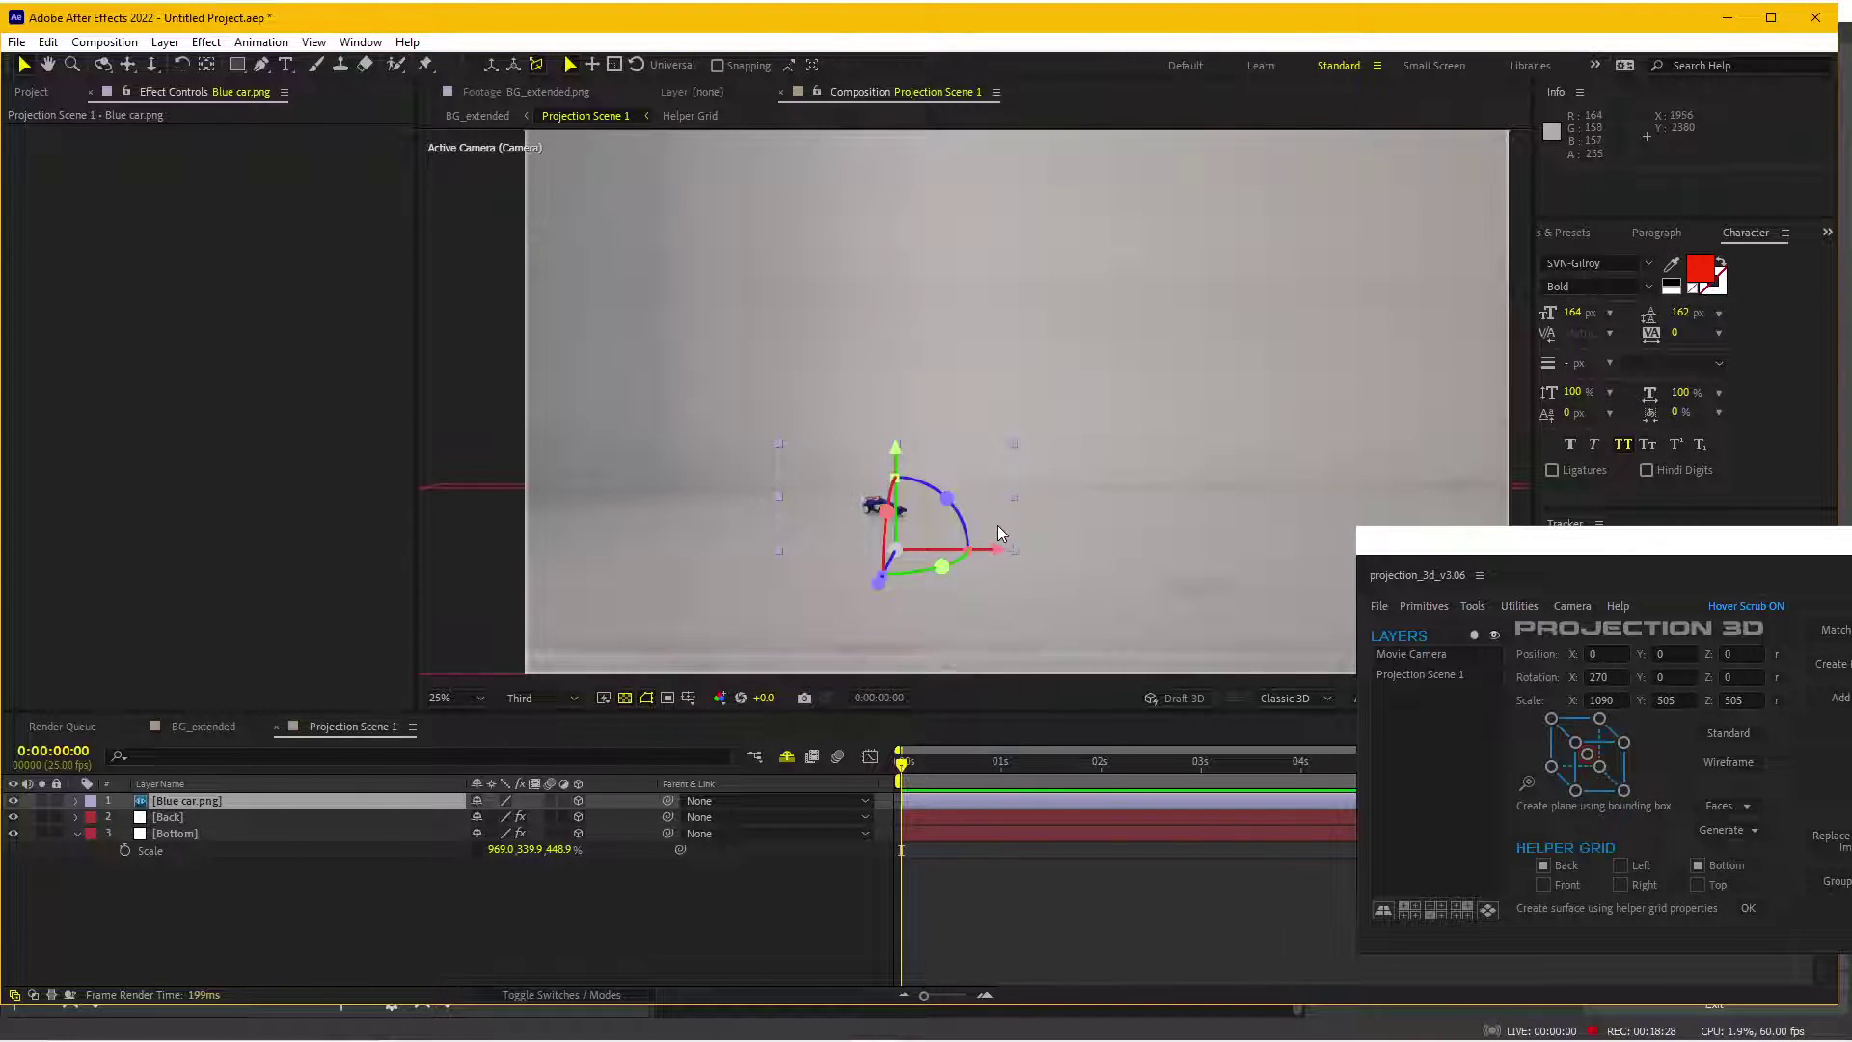
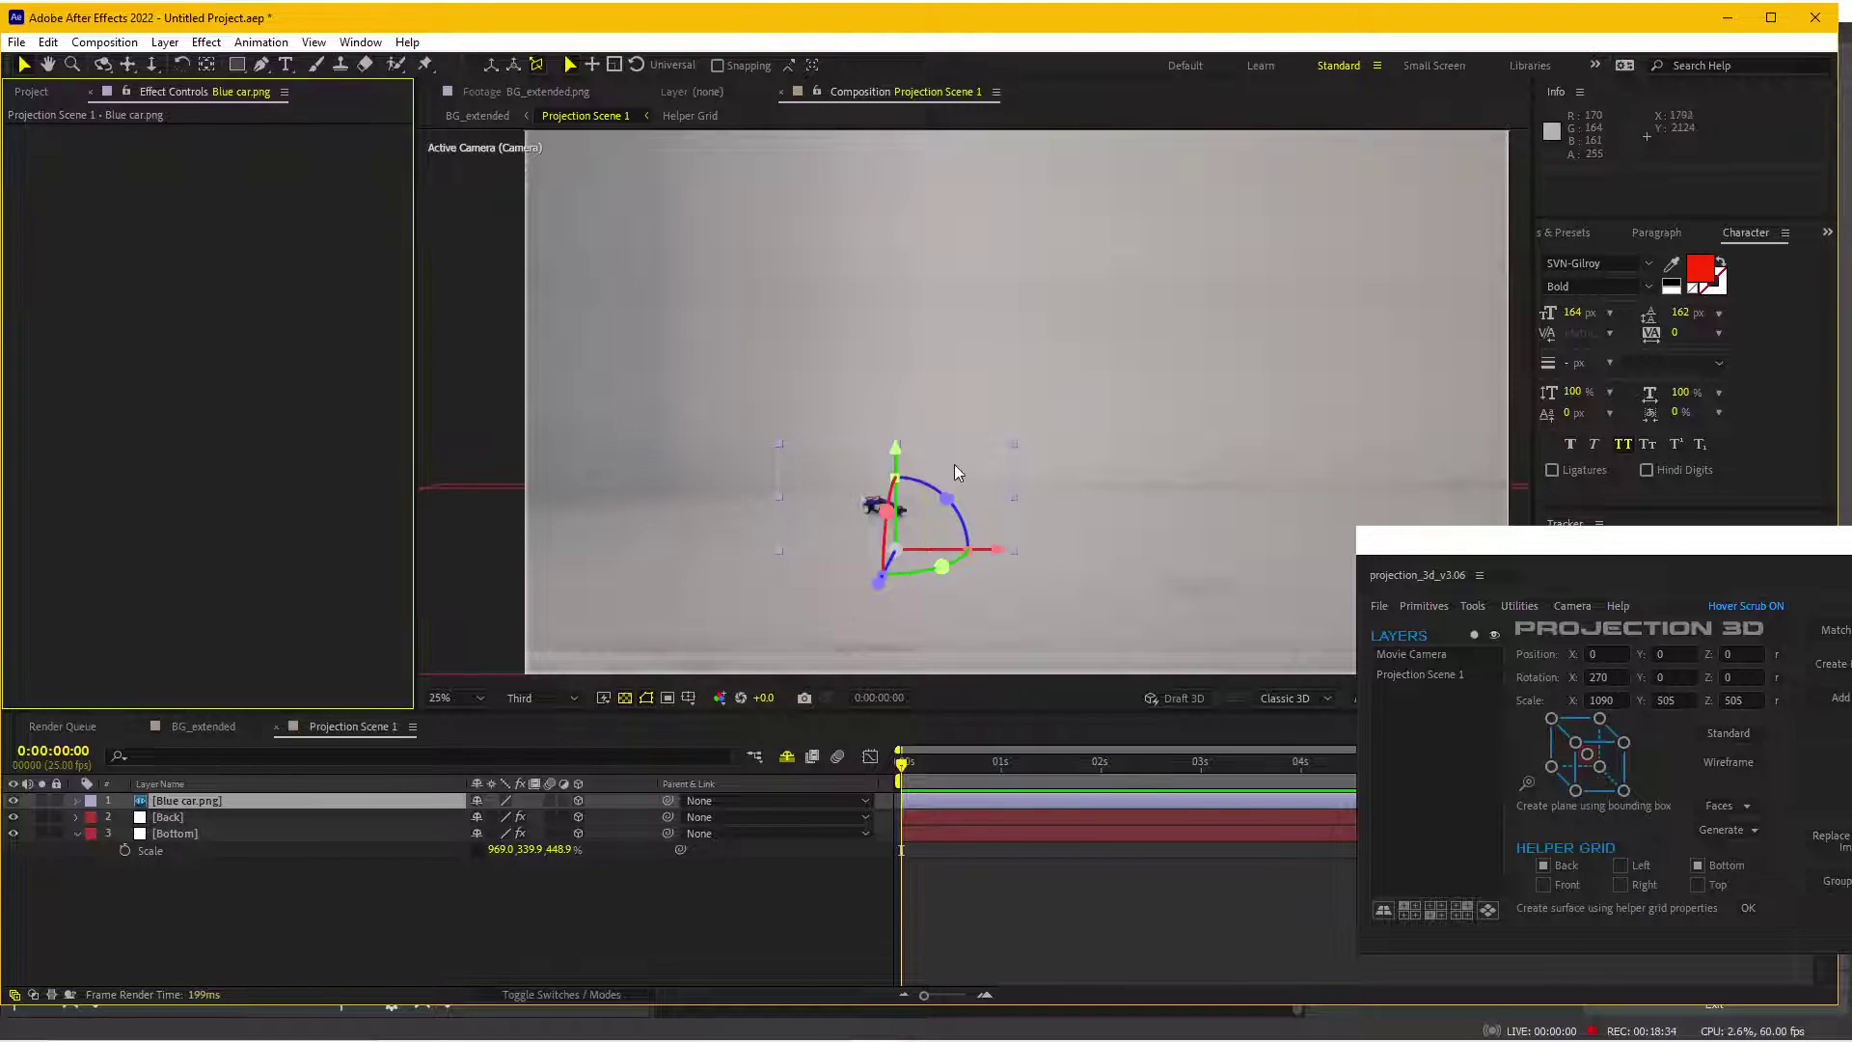
- Scale the Blue car.png layer up to 193.2% and move it lower and to the right
{"action": "key", "text": "s"}
{"action": "left_click_drag", "start_coordinate": [498, 818], "coordinate": [570, 815]}
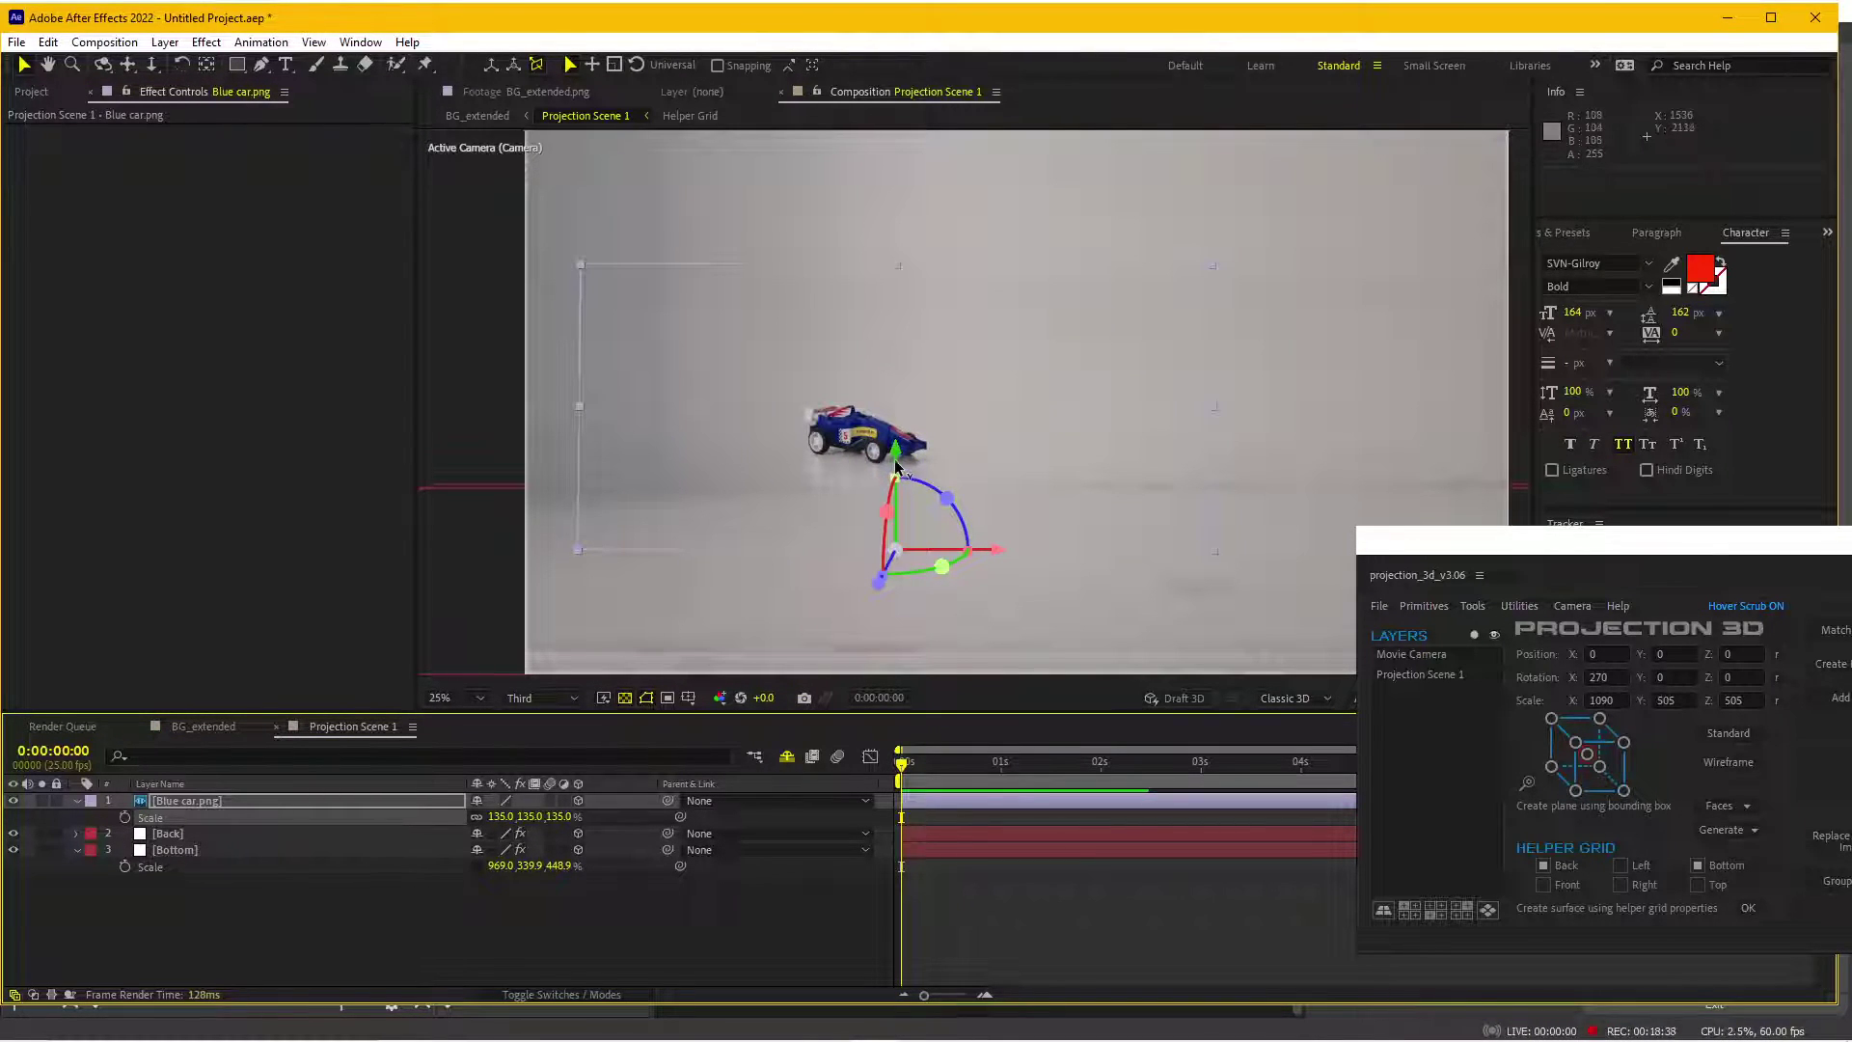
{"action": "left_click_drag", "start_coordinate": [896, 473], "coordinate": [909, 623]}
{"action": "key", "text": "comma"}
{"action": "left_click_drag", "start_coordinate": [1113, 375], "coordinate": [1190, 342]}
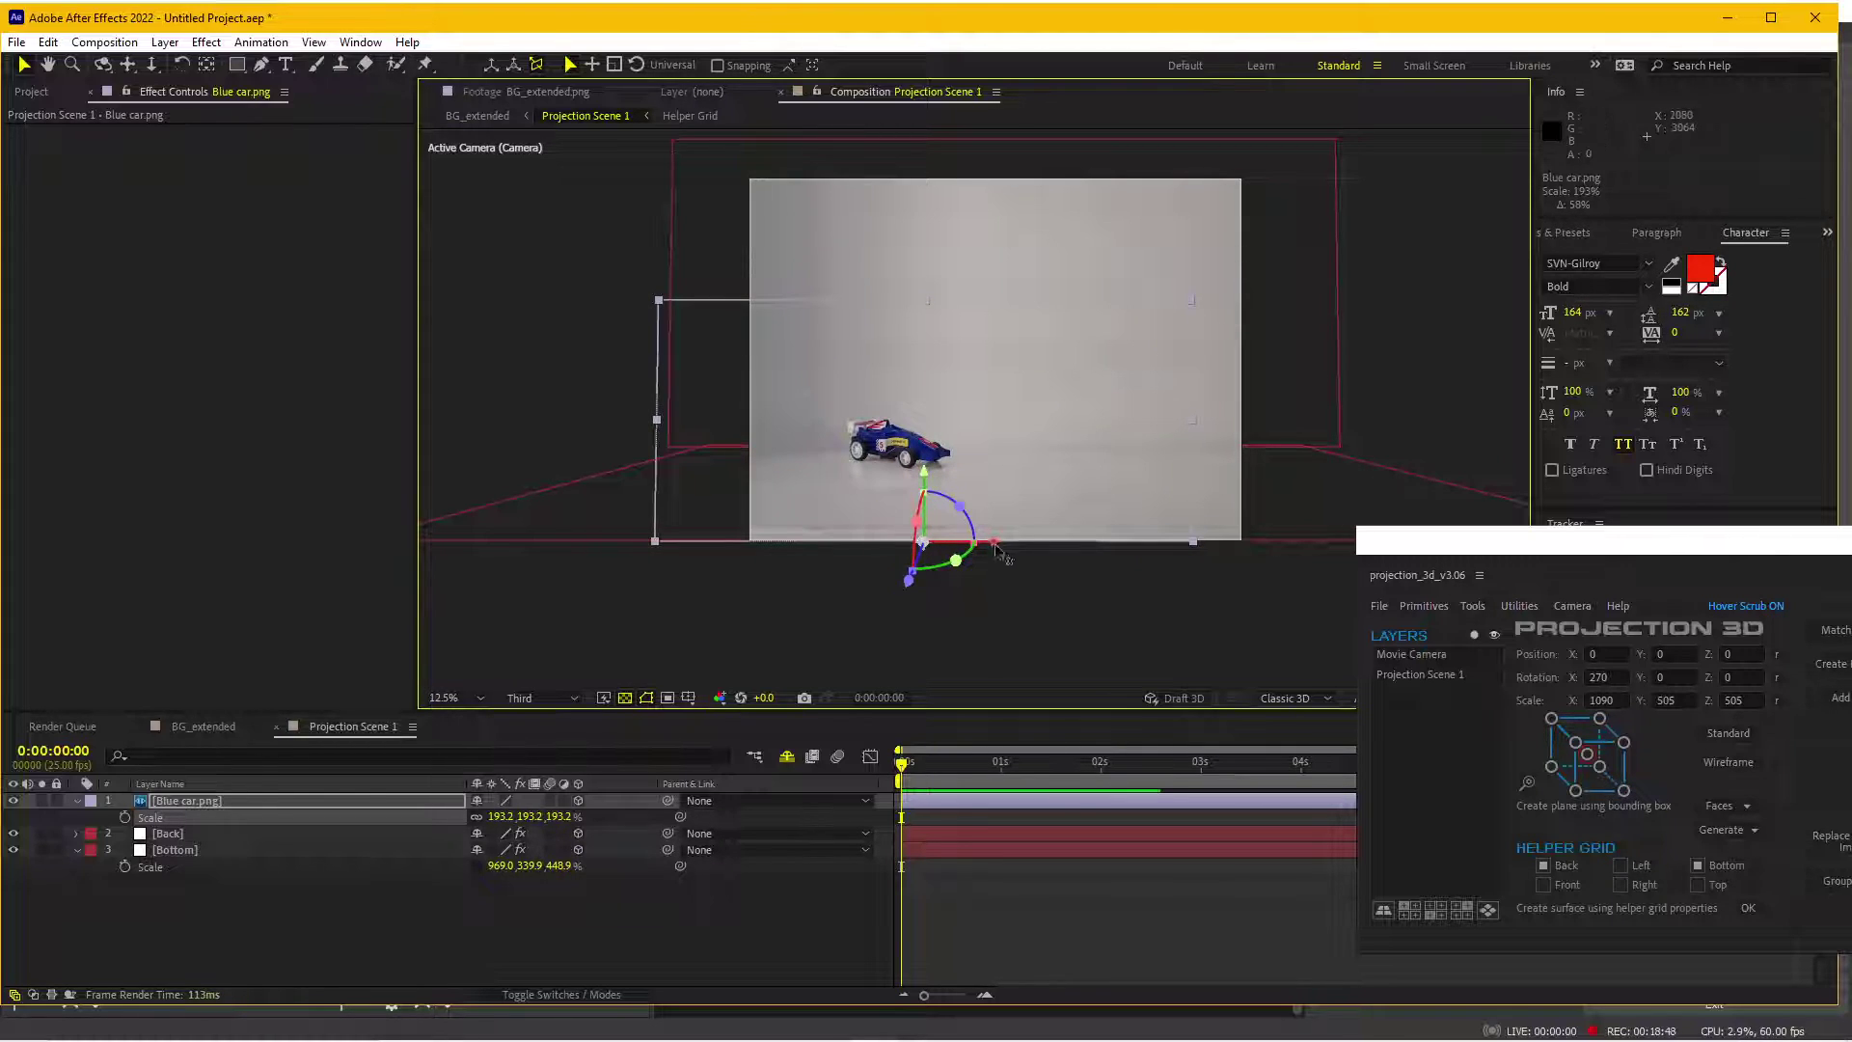
{"action": "mouse_move", "coordinate": [924, 475]}
{"action": "left_mouse_down"}
{"action": "mouse_move", "coordinate": [924, 492]}
{"action": "mouse_move", "coordinate": [942, 471]}
{"action": "mouse_move", "coordinate": [974, 483]}
{"action": "left_mouse_up"}
{"action": "key", "text": "period"}
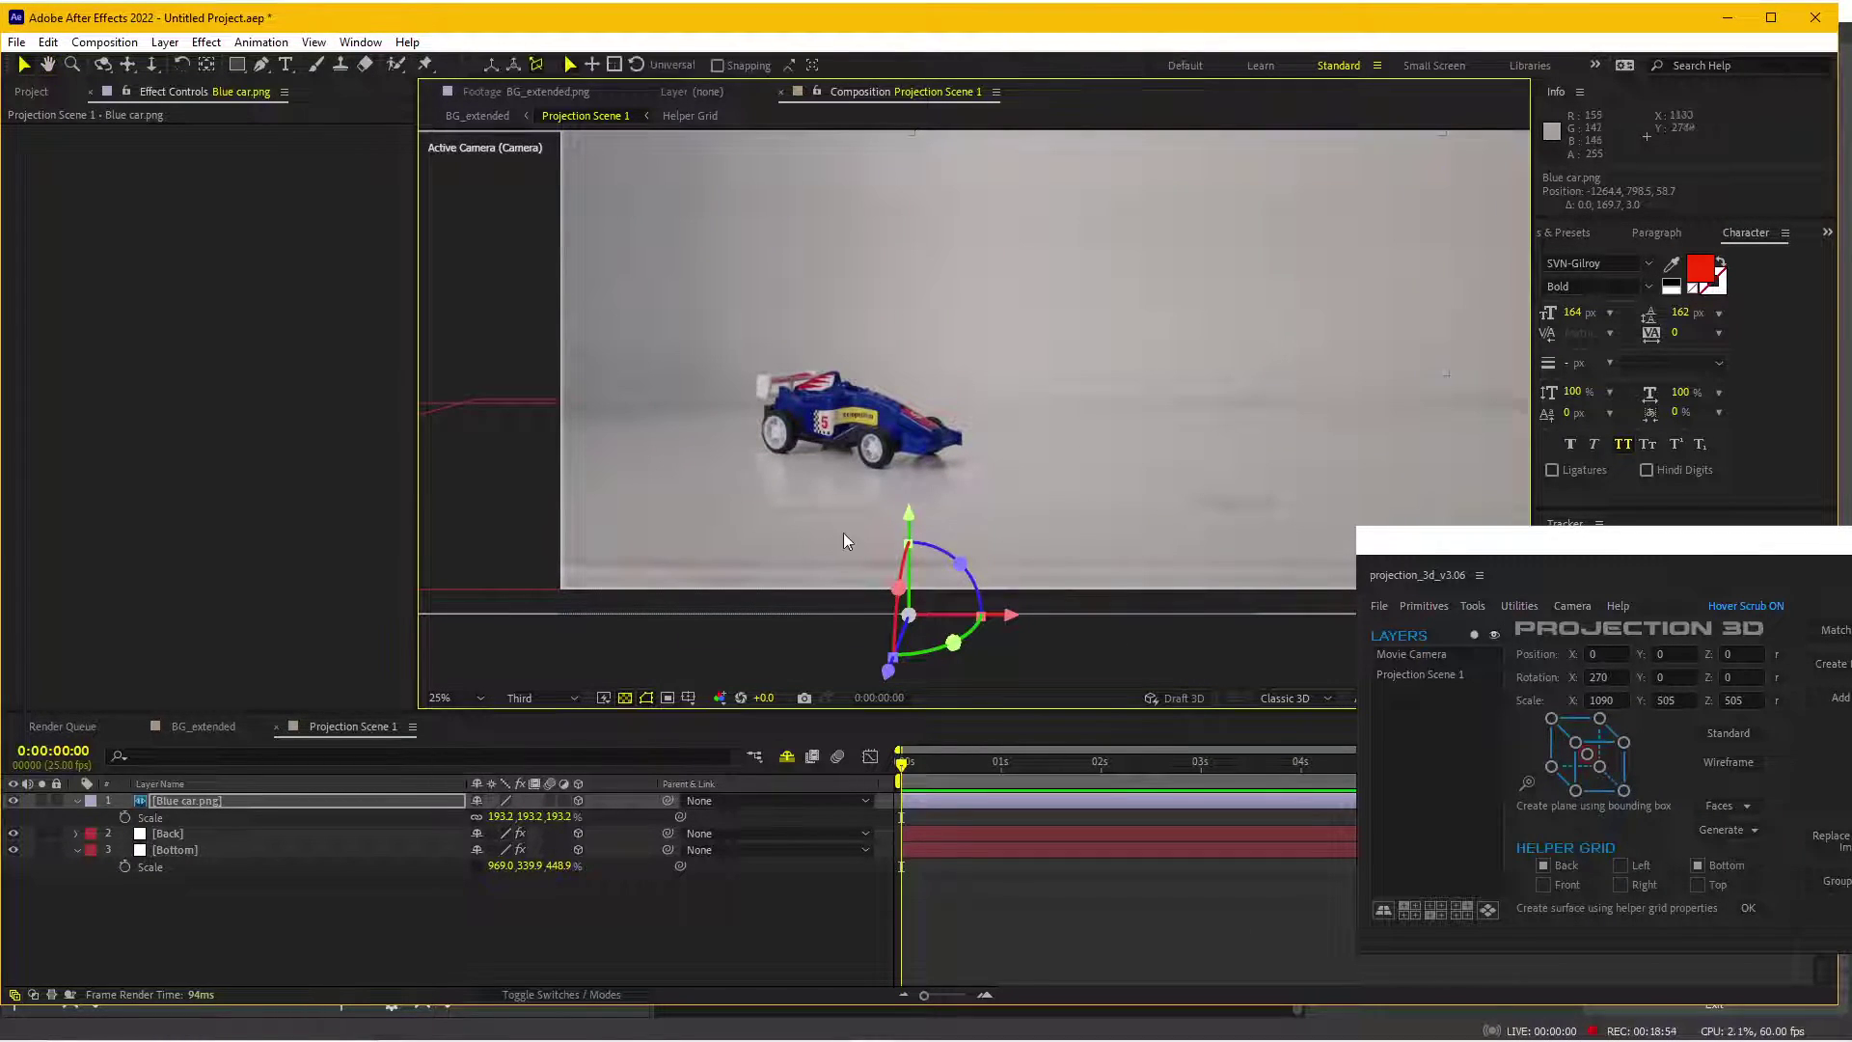
{"action": "left_click_drag", "start_coordinate": [1039, 618], "coordinate": [1092, 617]}
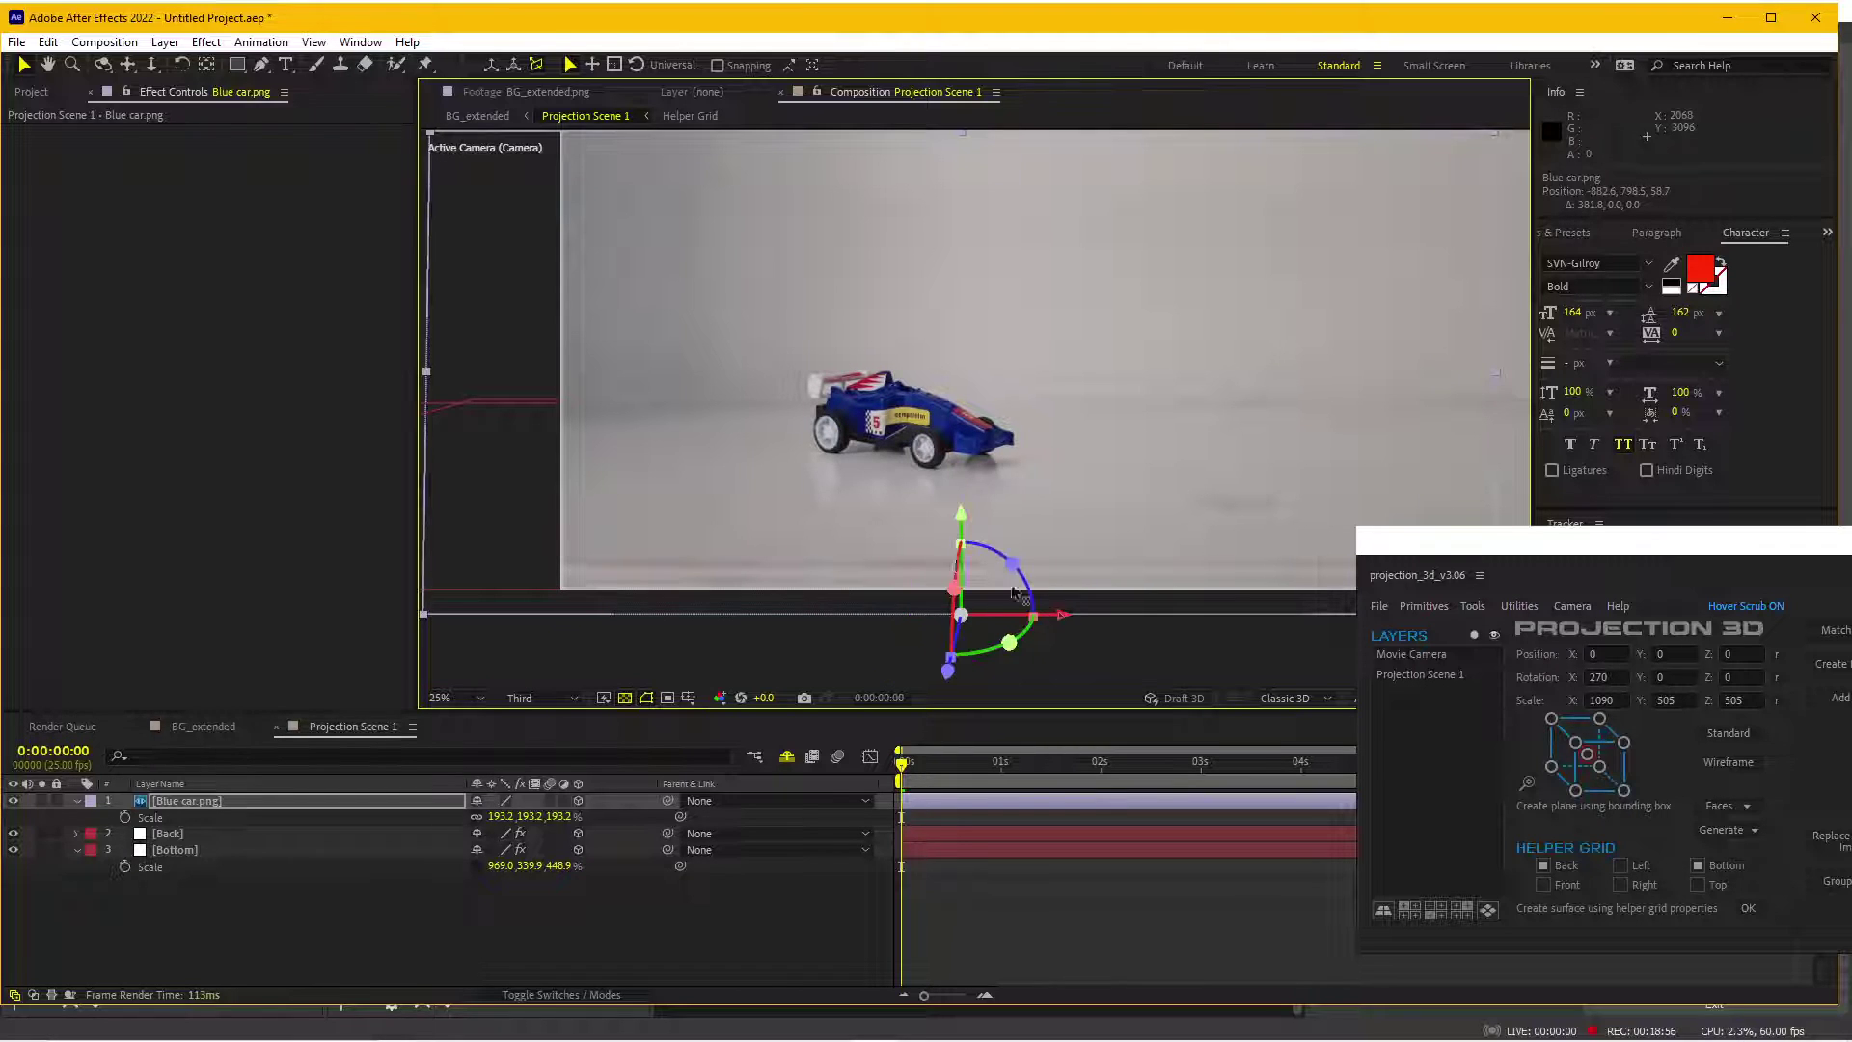
{"action": "key", "text": "period"}
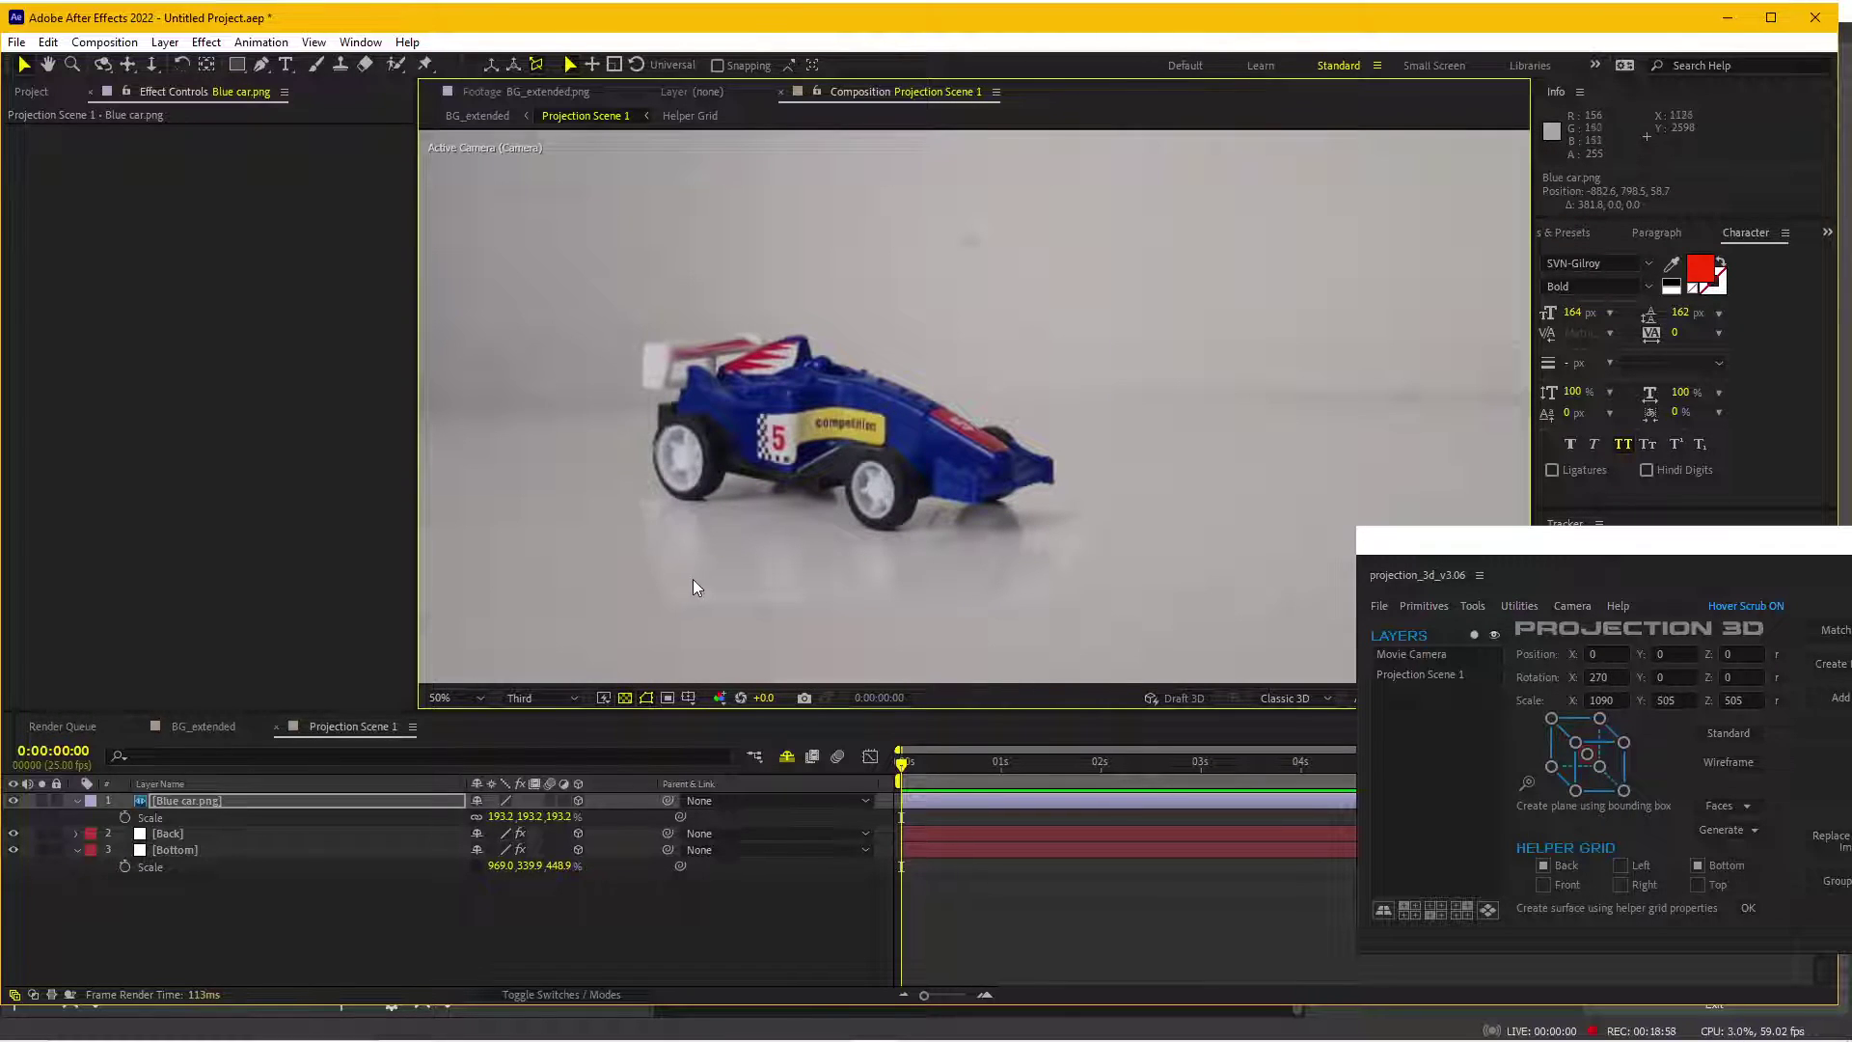
- Apply Color Correction > Exposure to the Blue car layer with Gamma Correction at 0.83
{"action": "left_click", "coordinate": [196, 801]}
{"action": "left_click", "coordinate": [205, 42]}
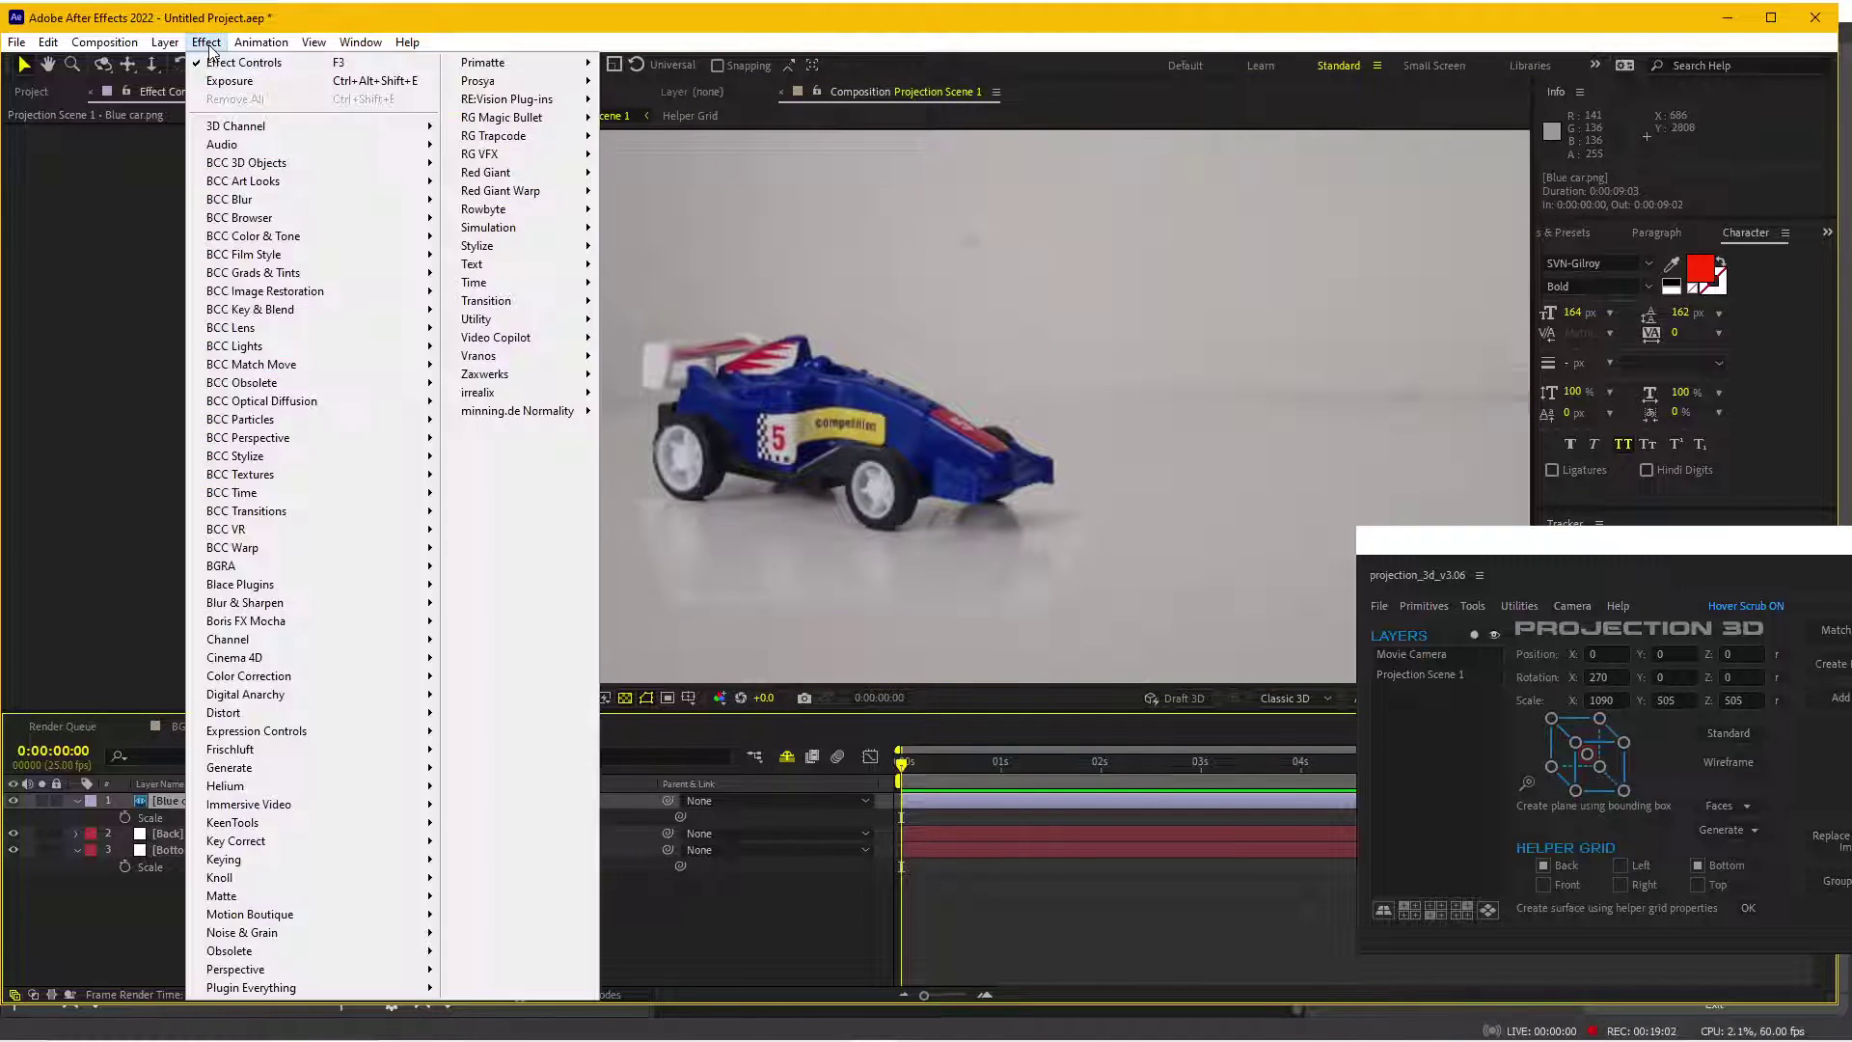
{"action": "mouse_move", "coordinate": [421, 687]}
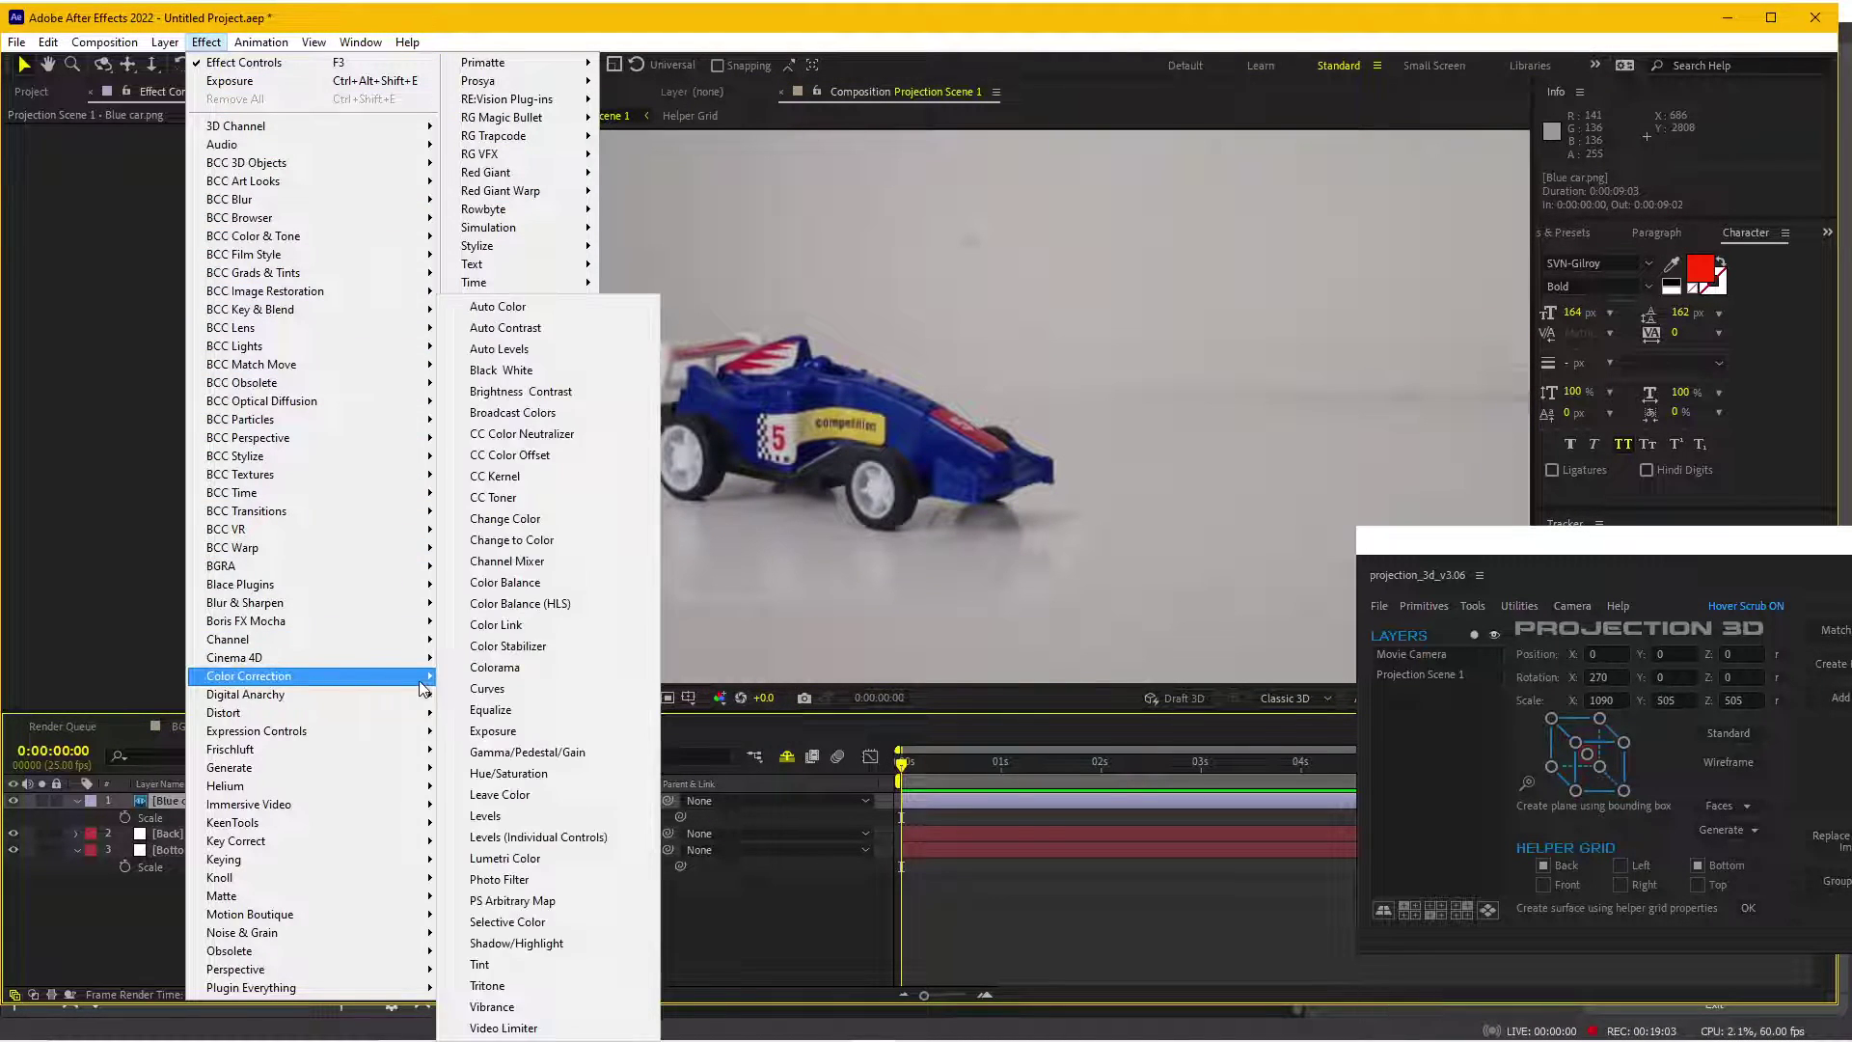
{"action": "left_click", "coordinate": [493, 731]}
{"action": "left_click_drag", "start_coordinate": [234, 214], "coordinate": [221, 213]}
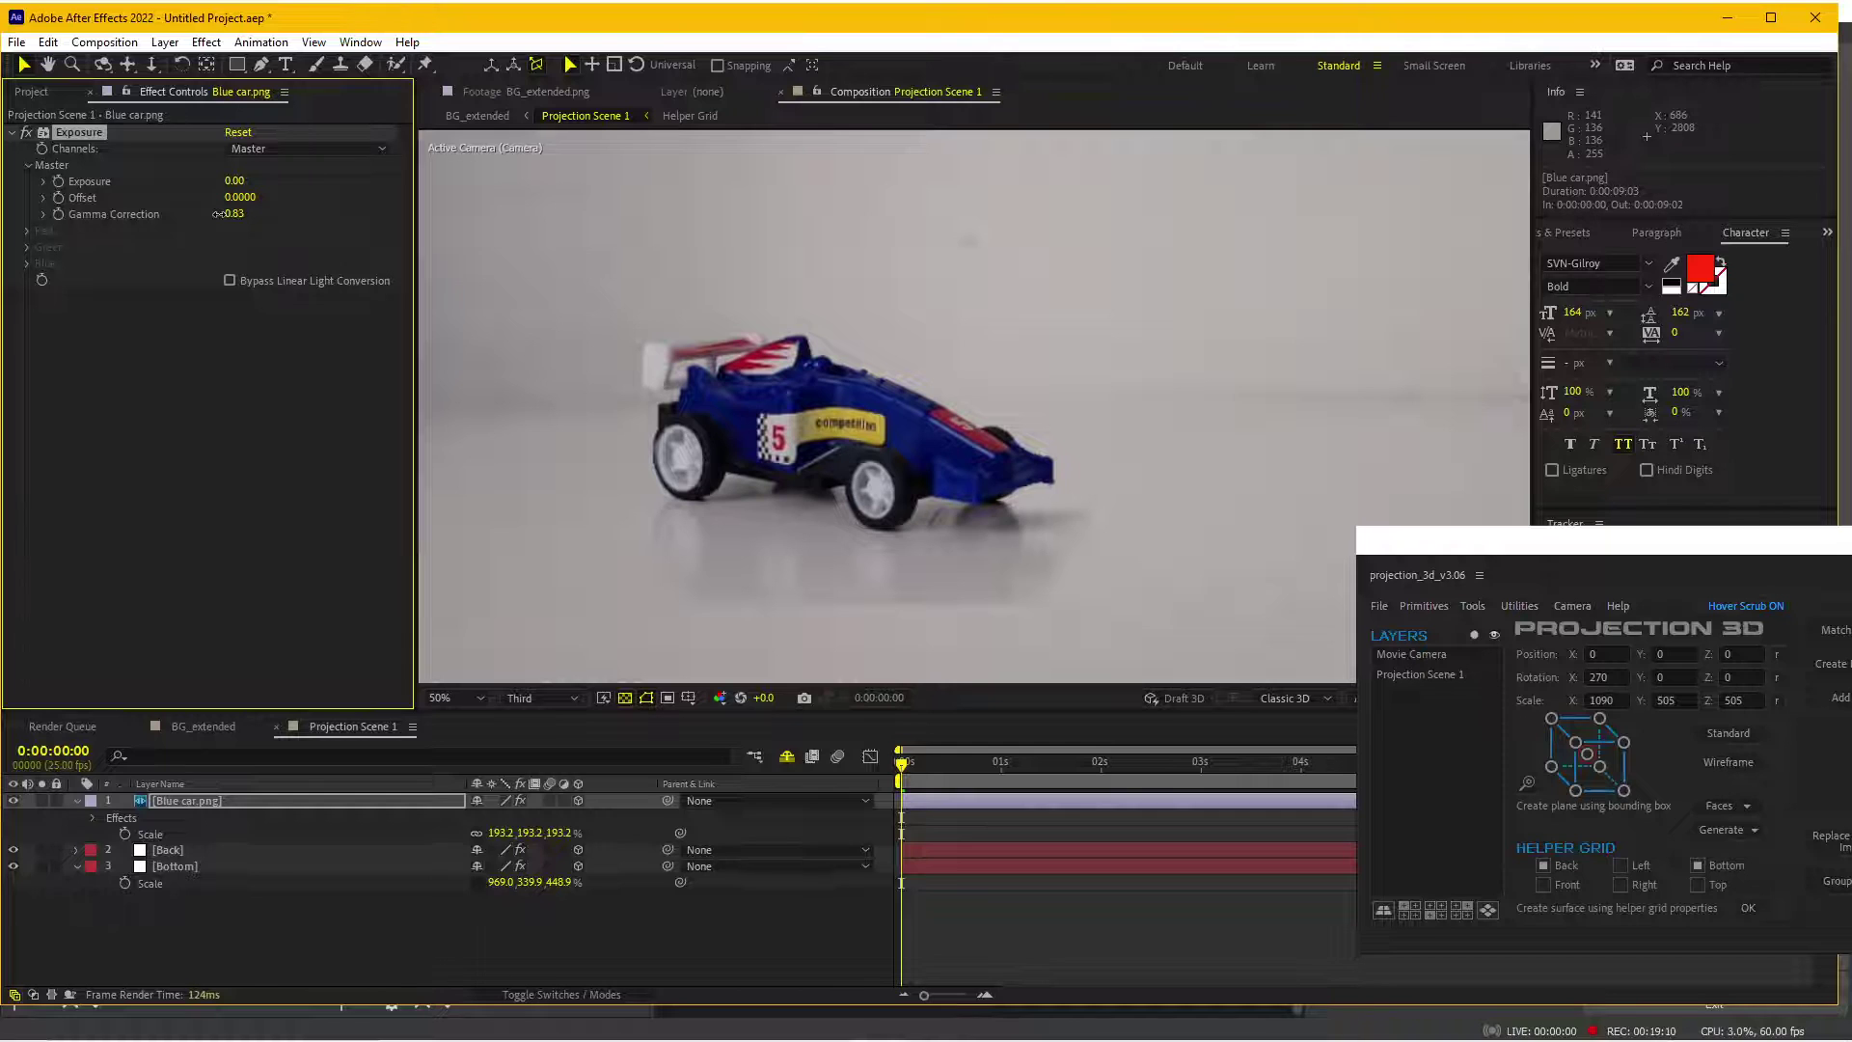
{"action": "scroll", "coordinate": [982, 445], "scroll_direction": "down", "scroll_amount": 2}
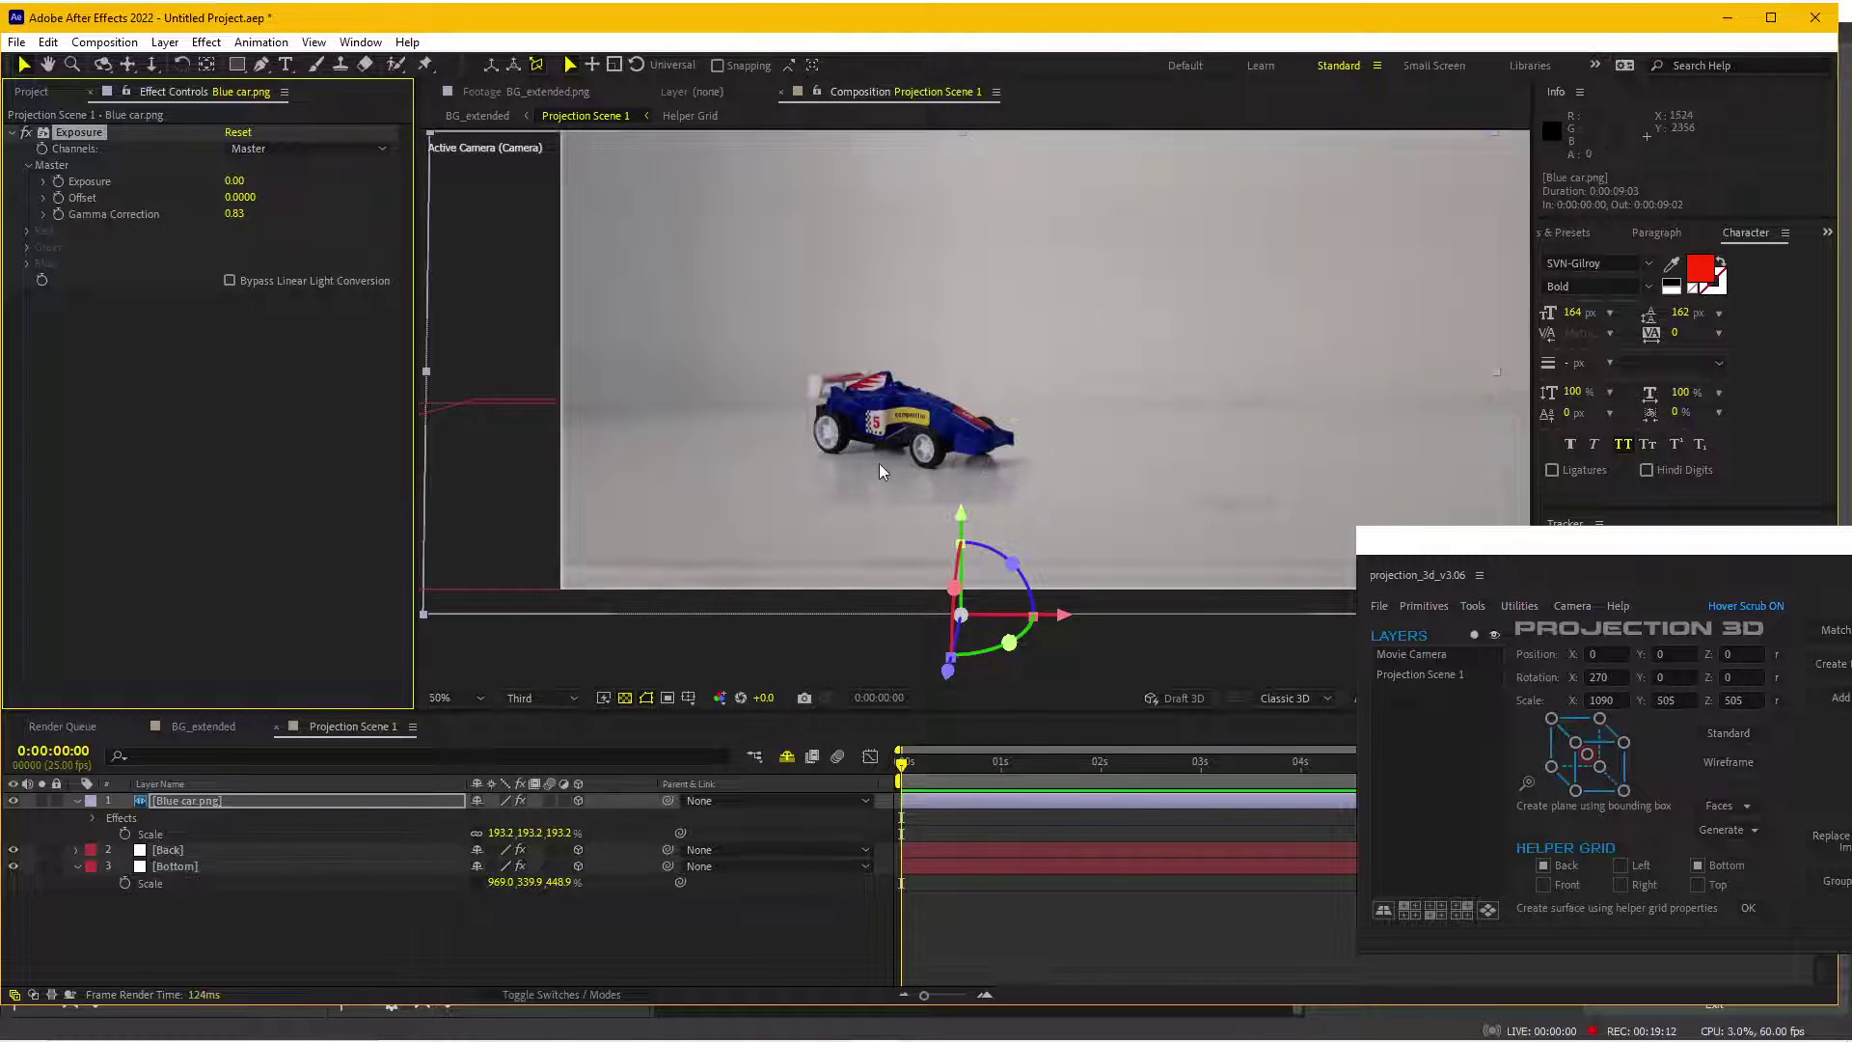
{"action": "scroll", "coordinate": [878, 463], "scroll_direction": "up", "scroll_amount": 2}
{"action": "scroll", "coordinate": [1079, 465], "scroll_direction": "down", "scroll_amount": 2}
{"action": "scroll", "coordinate": [1090, 450], "scroll_direction": "up", "scroll_amount": 2}
{"action": "scroll", "coordinate": [858, 479], "scroll_direction": "down", "scroll_amount": 2}
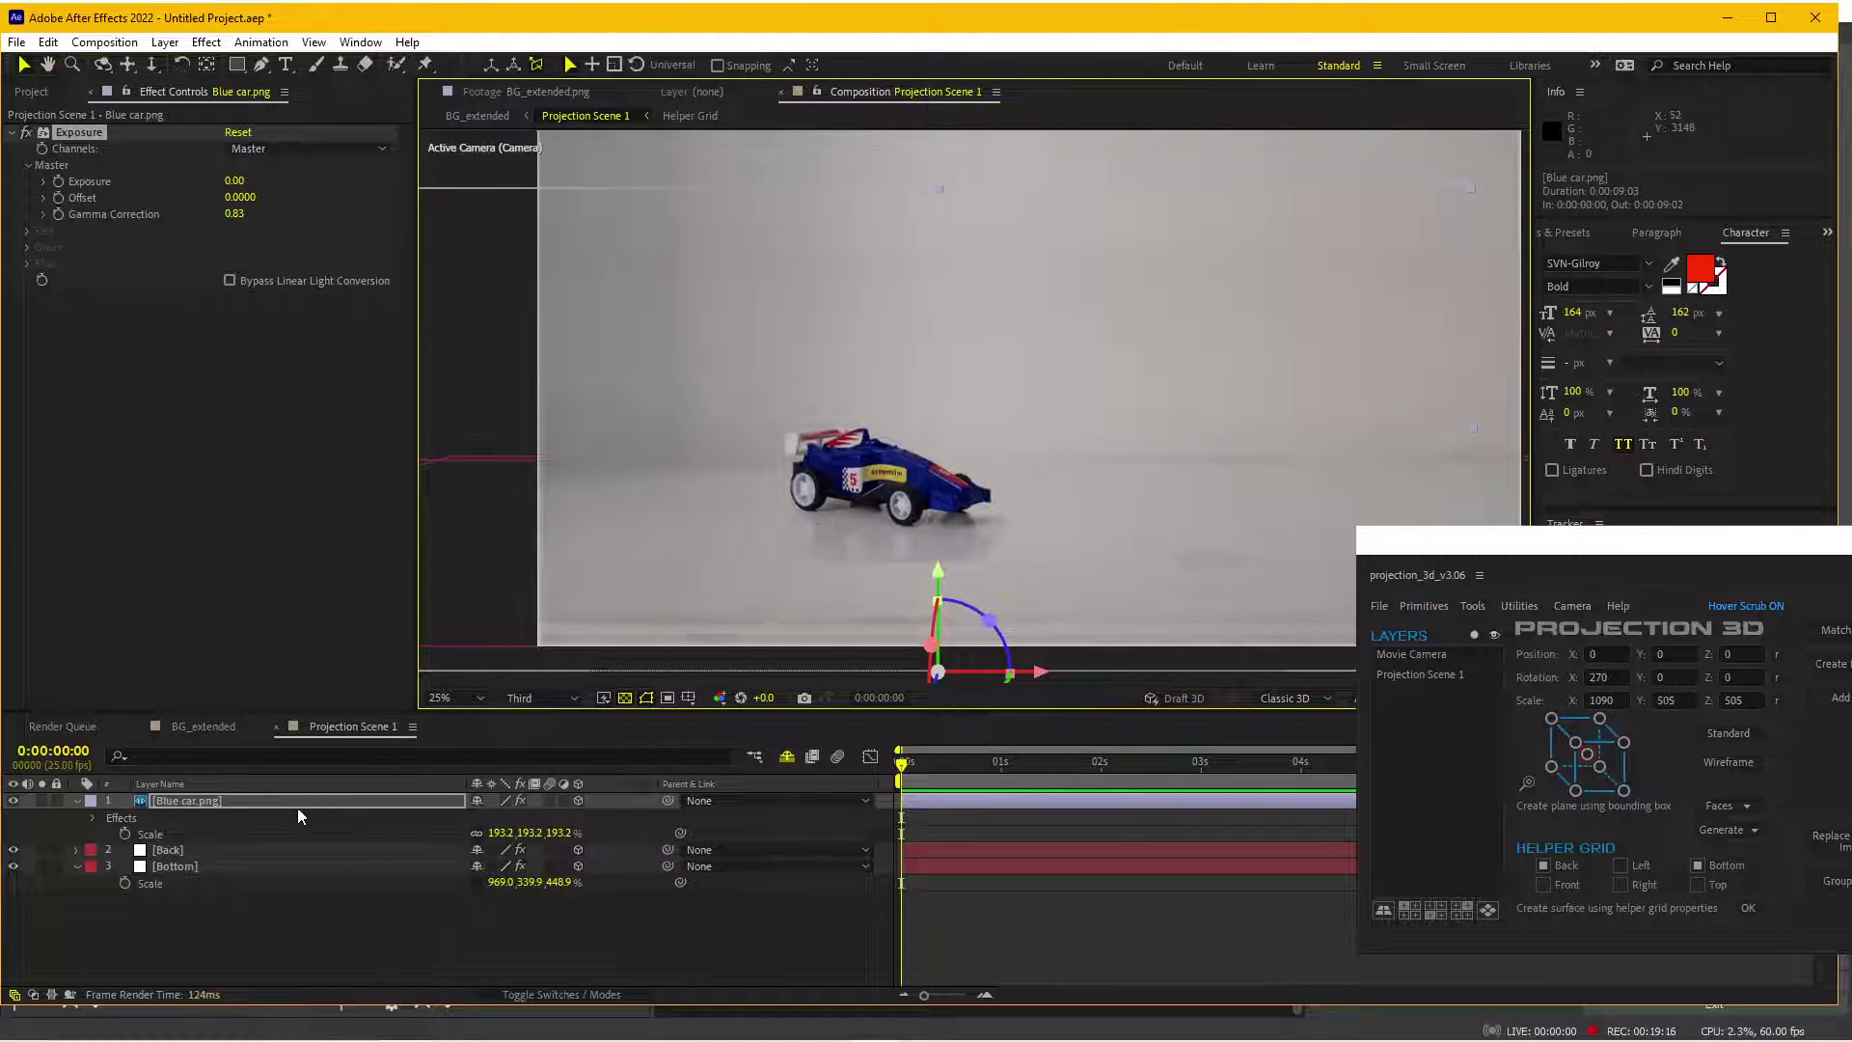
{"action": "left_click", "coordinate": [221, 808]}
{"action": "left_click", "coordinate": [260, 64]}
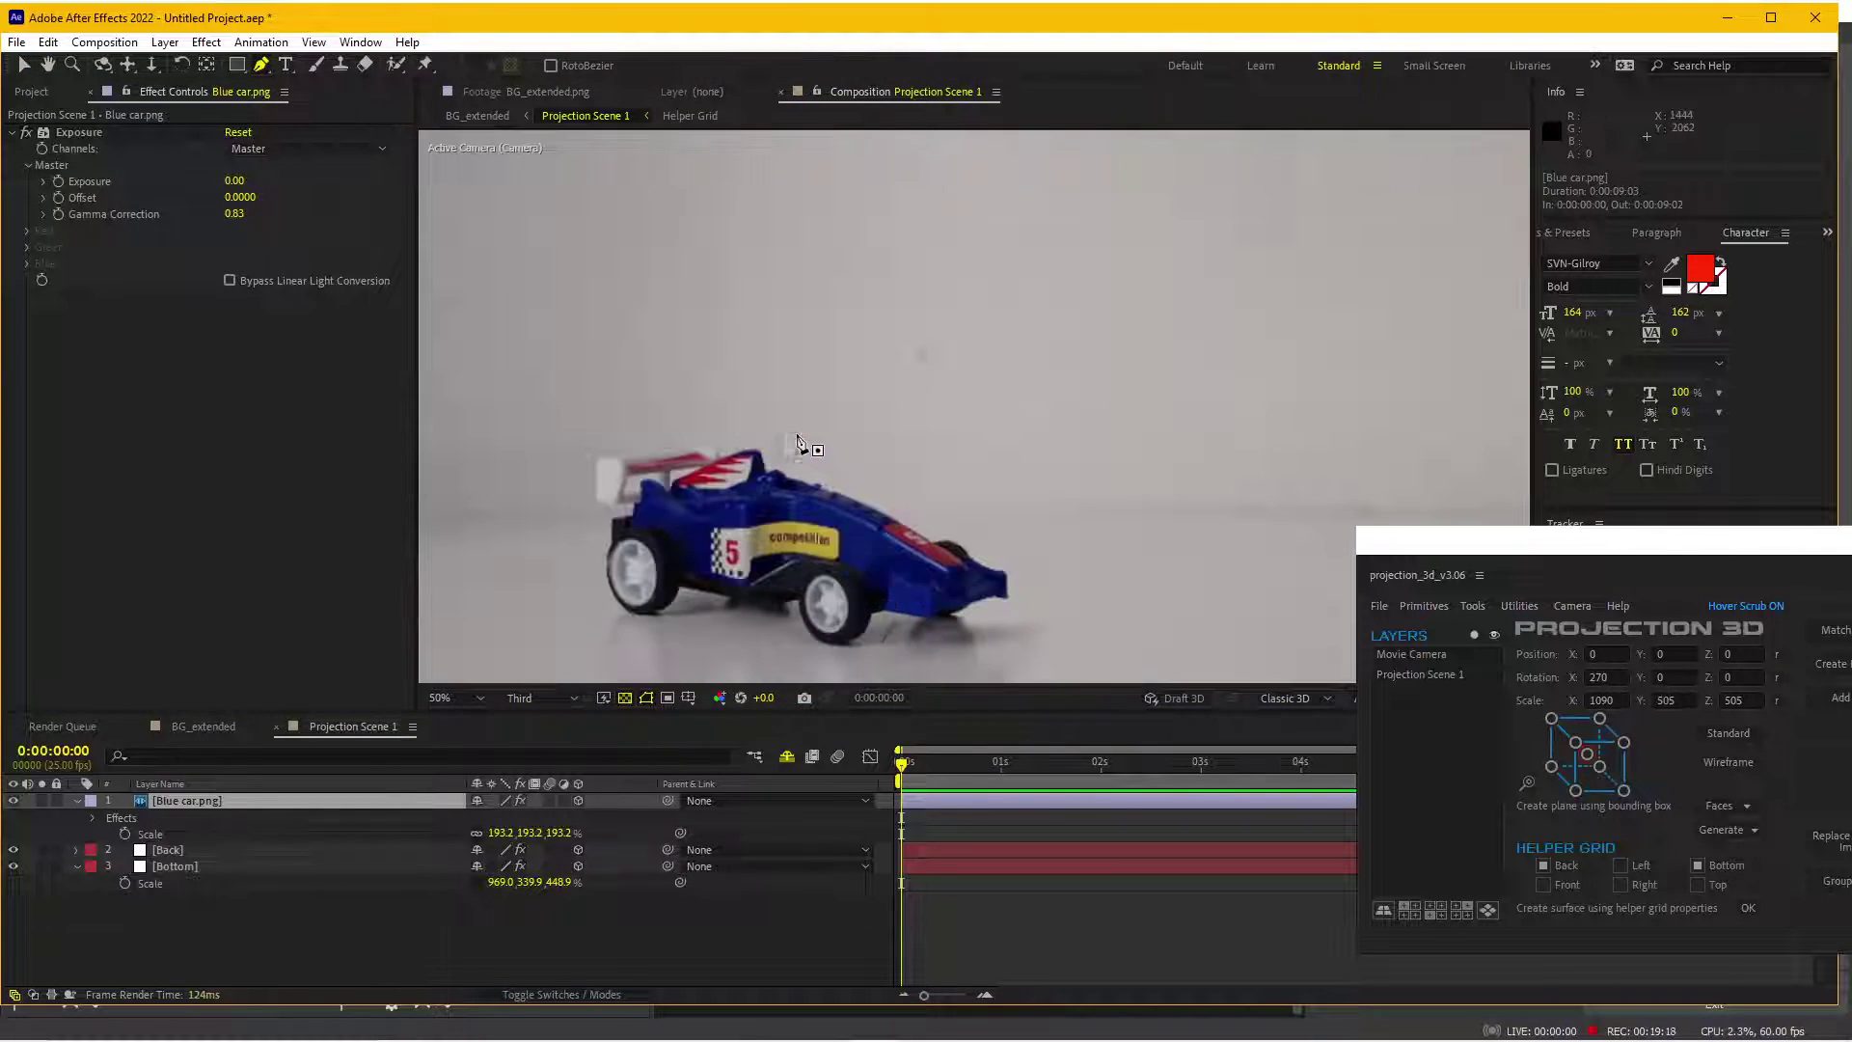
- Draw a closed, curved Pen mask around the blue car
{"action": "left_click", "coordinate": [688, 333]}
{"action": "left_click", "coordinate": [752, 422]}
{"action": "mouse_move", "coordinate": [815, 540]}
{"action": "left_mouse_down"}
{"action": "mouse_move", "coordinate": [962, 541]}
{"action": "mouse_move", "coordinate": [1013, 508]}
{"action": "left_mouse_up"}
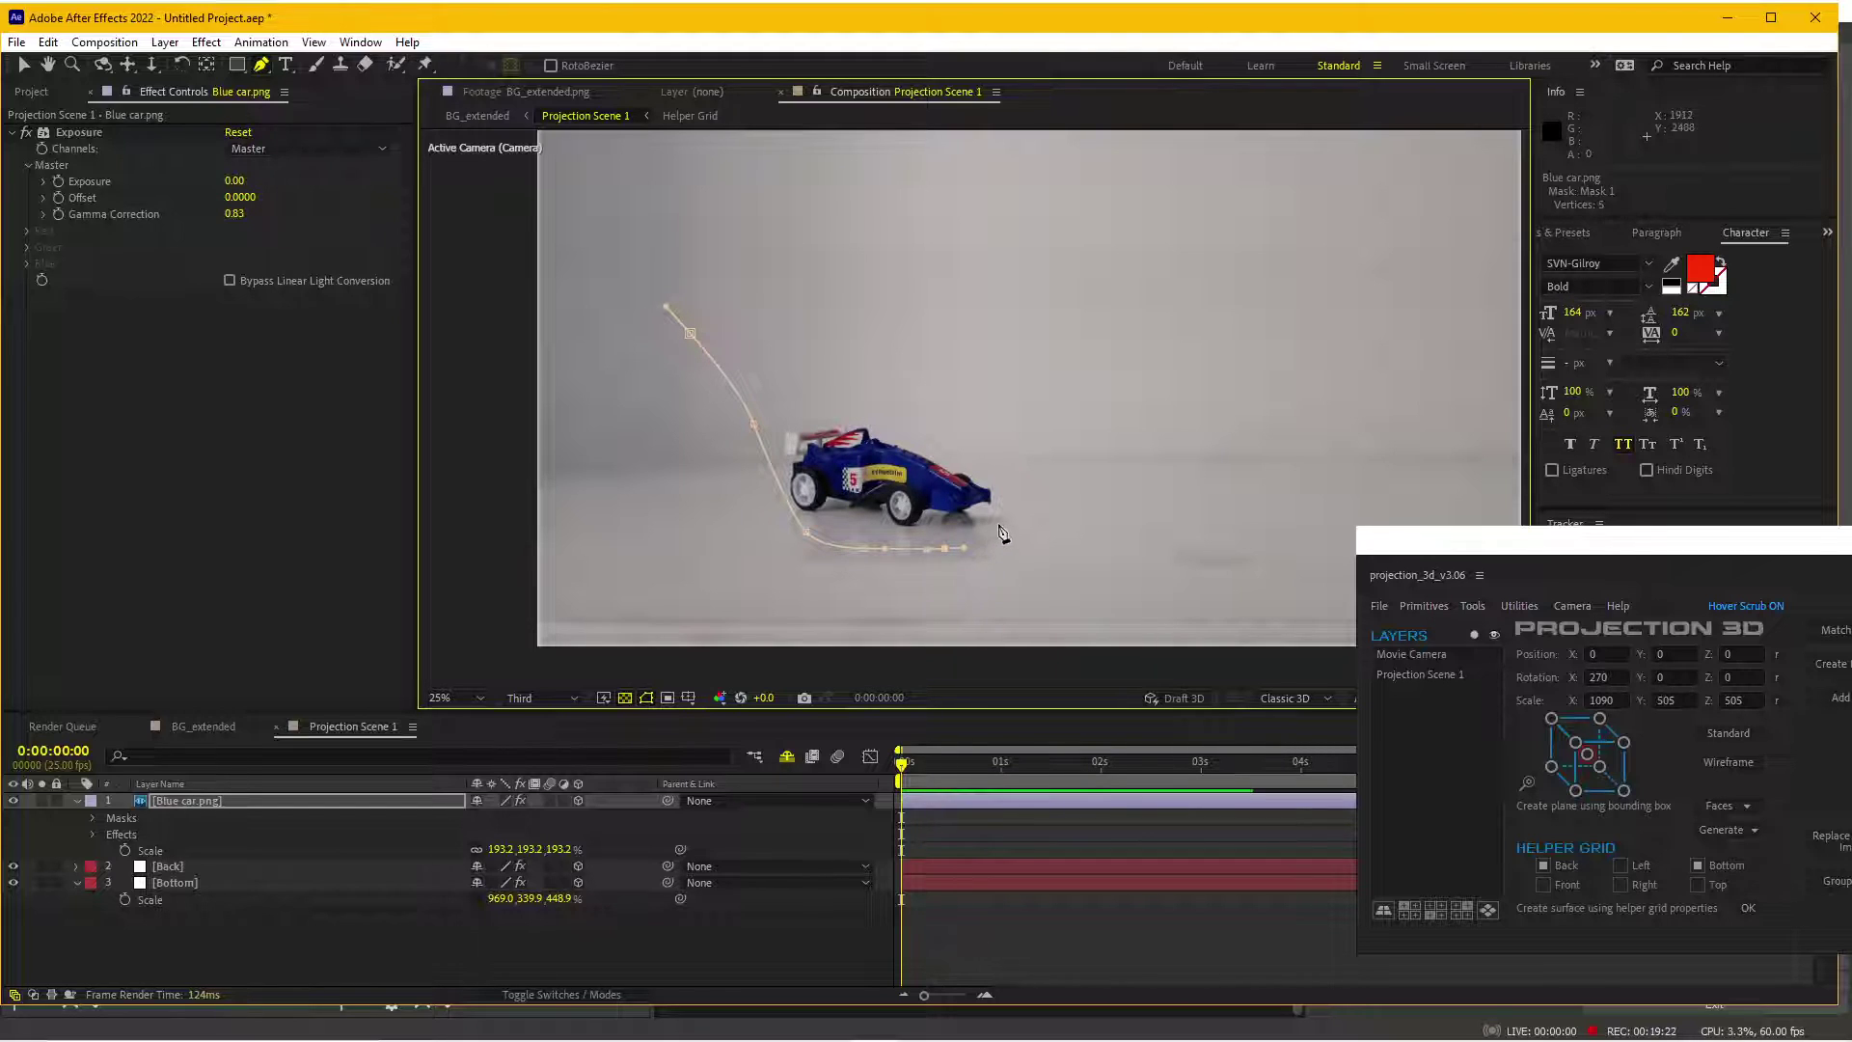
{"action": "left_click_drag", "start_coordinate": [1008, 439], "coordinate": [998, 416]}
{"action": "left_click_drag", "start_coordinate": [954, 333], "coordinate": [919, 323]}
{"action": "left_click_drag", "start_coordinate": [690, 333], "coordinate": [703, 352]}
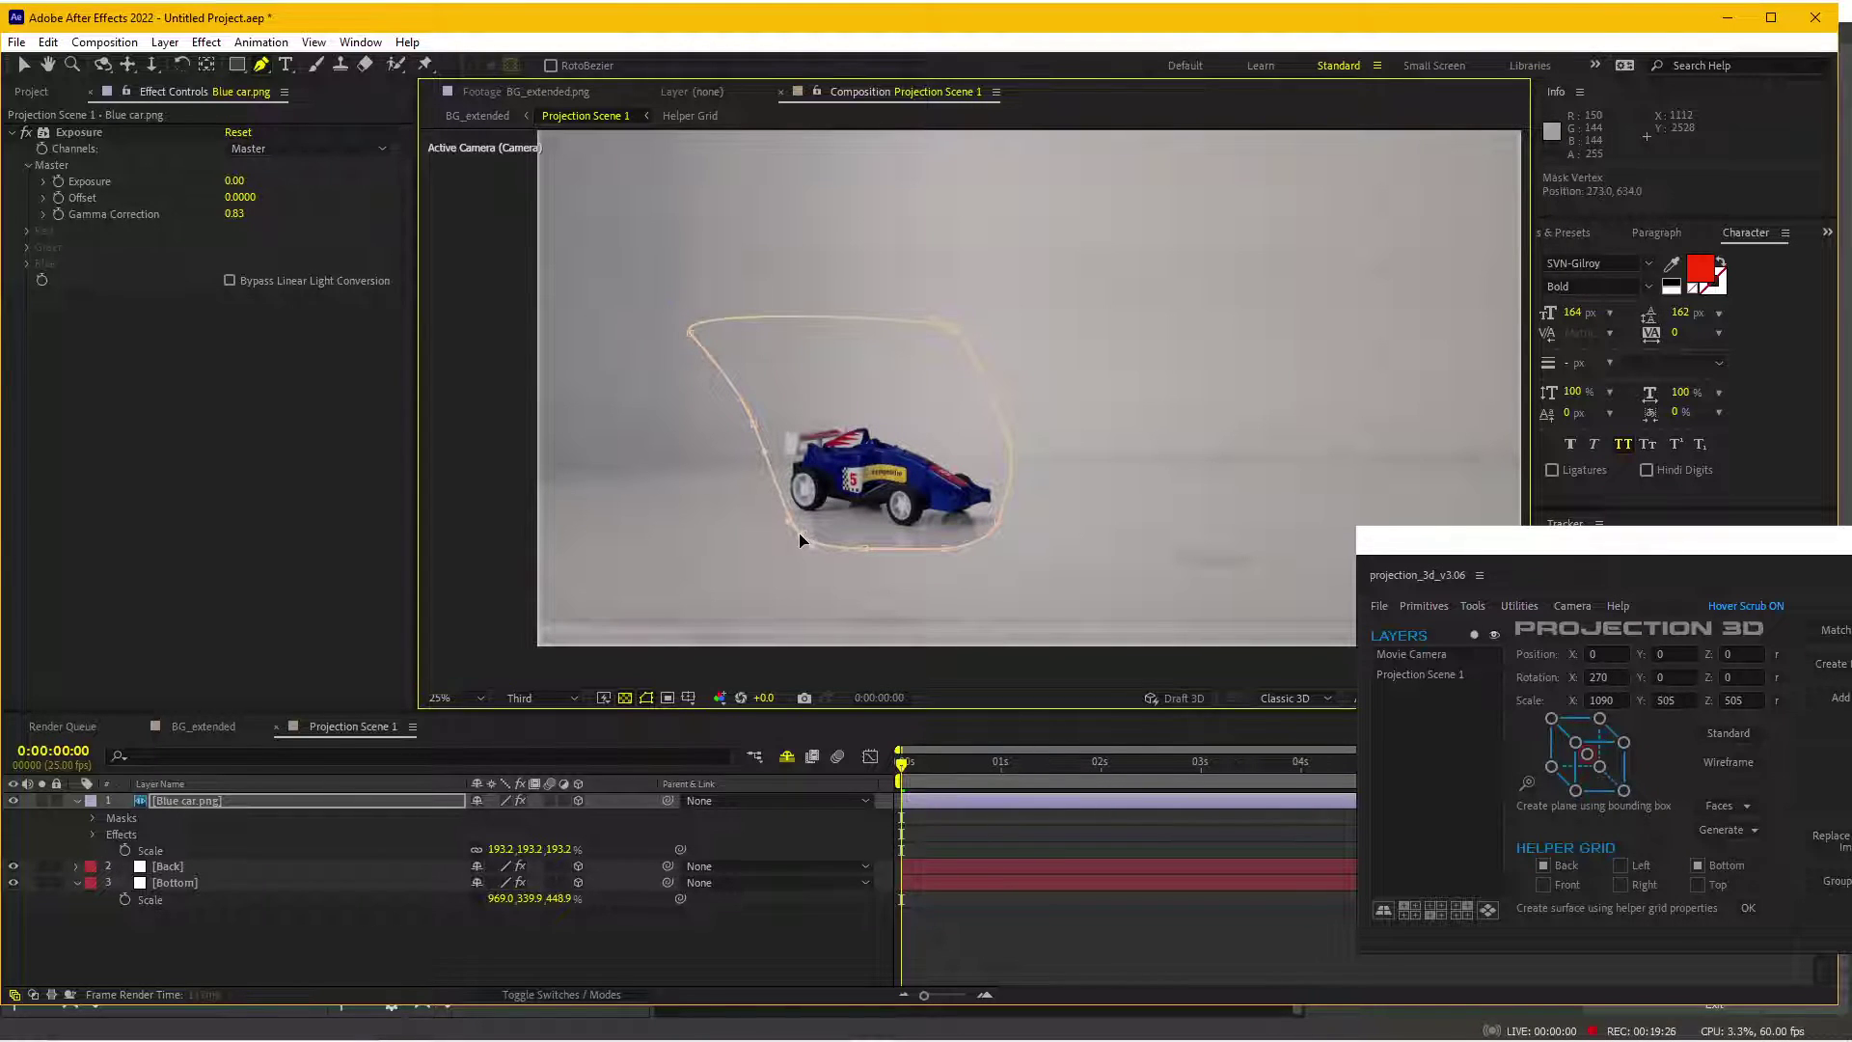
{"action": "key", "text": "period"}
{"action": "key", "text": "comma"}
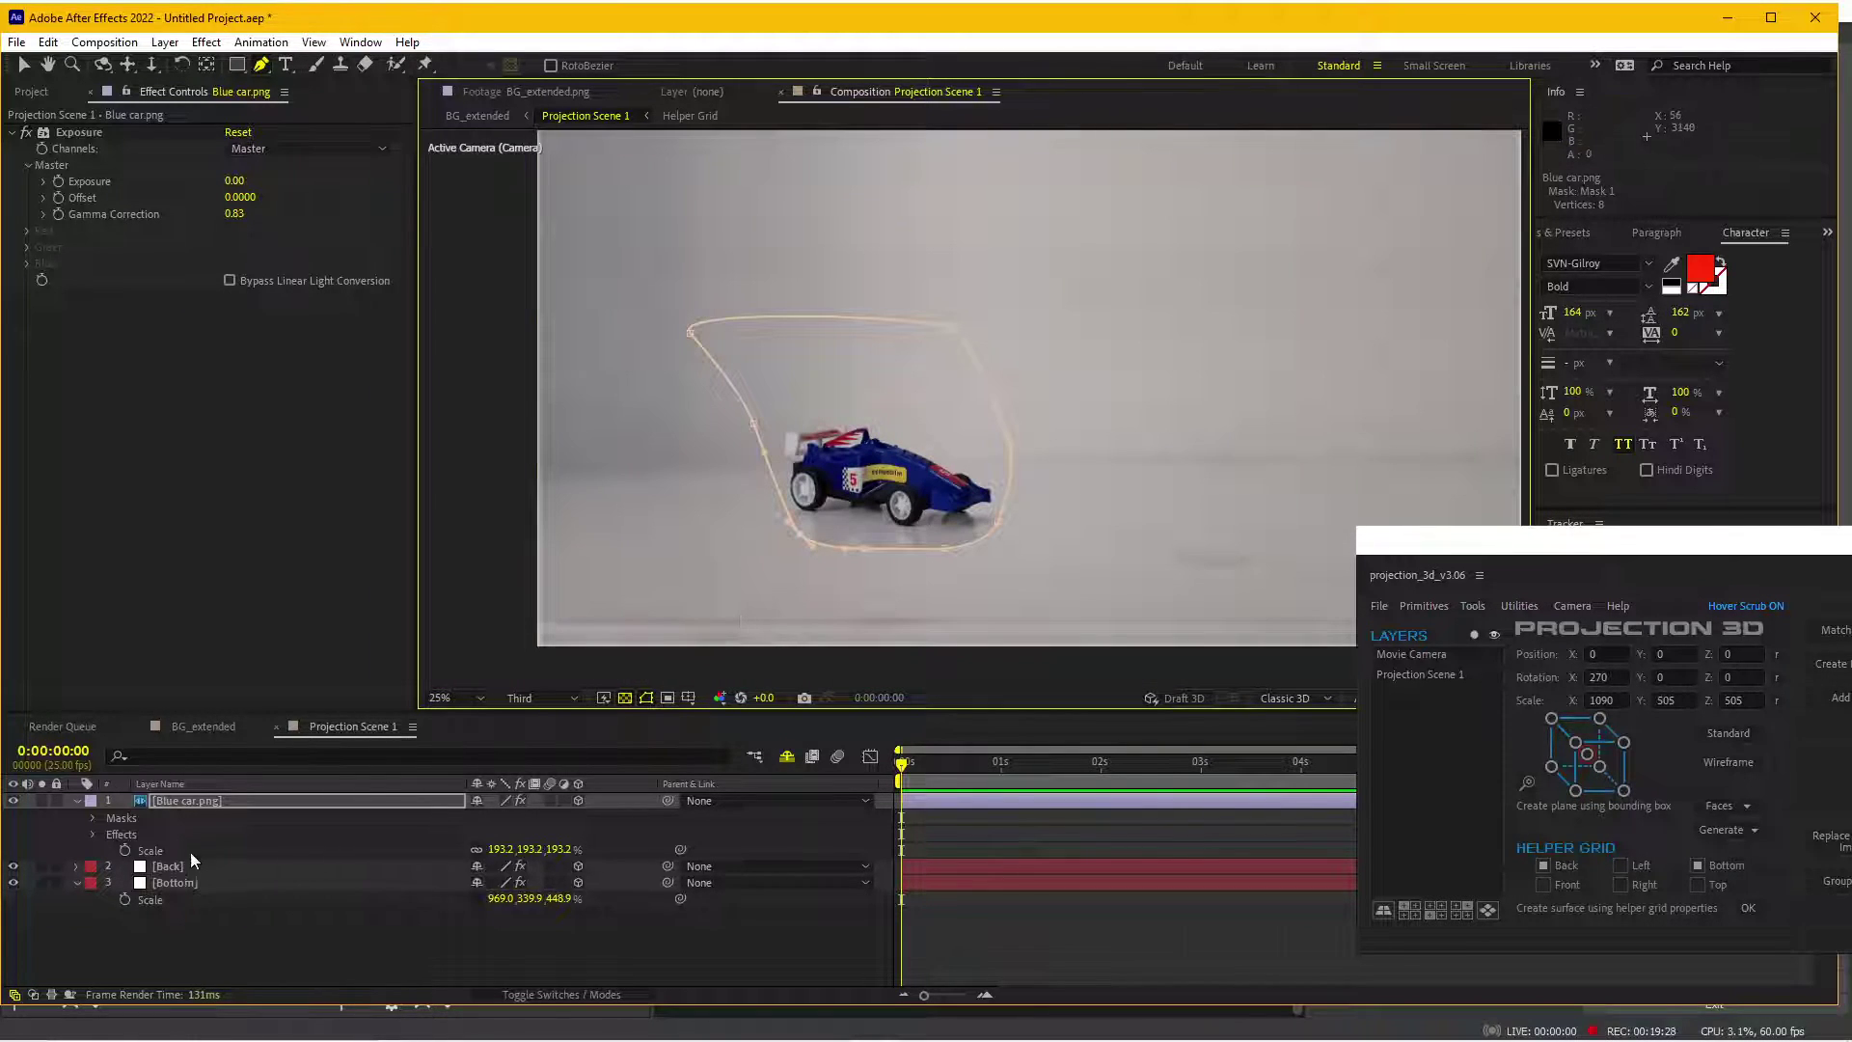
- Set Mask 1's feather to 55 pixels and preview the masked car
{"action": "left_click", "coordinate": [93, 817]}
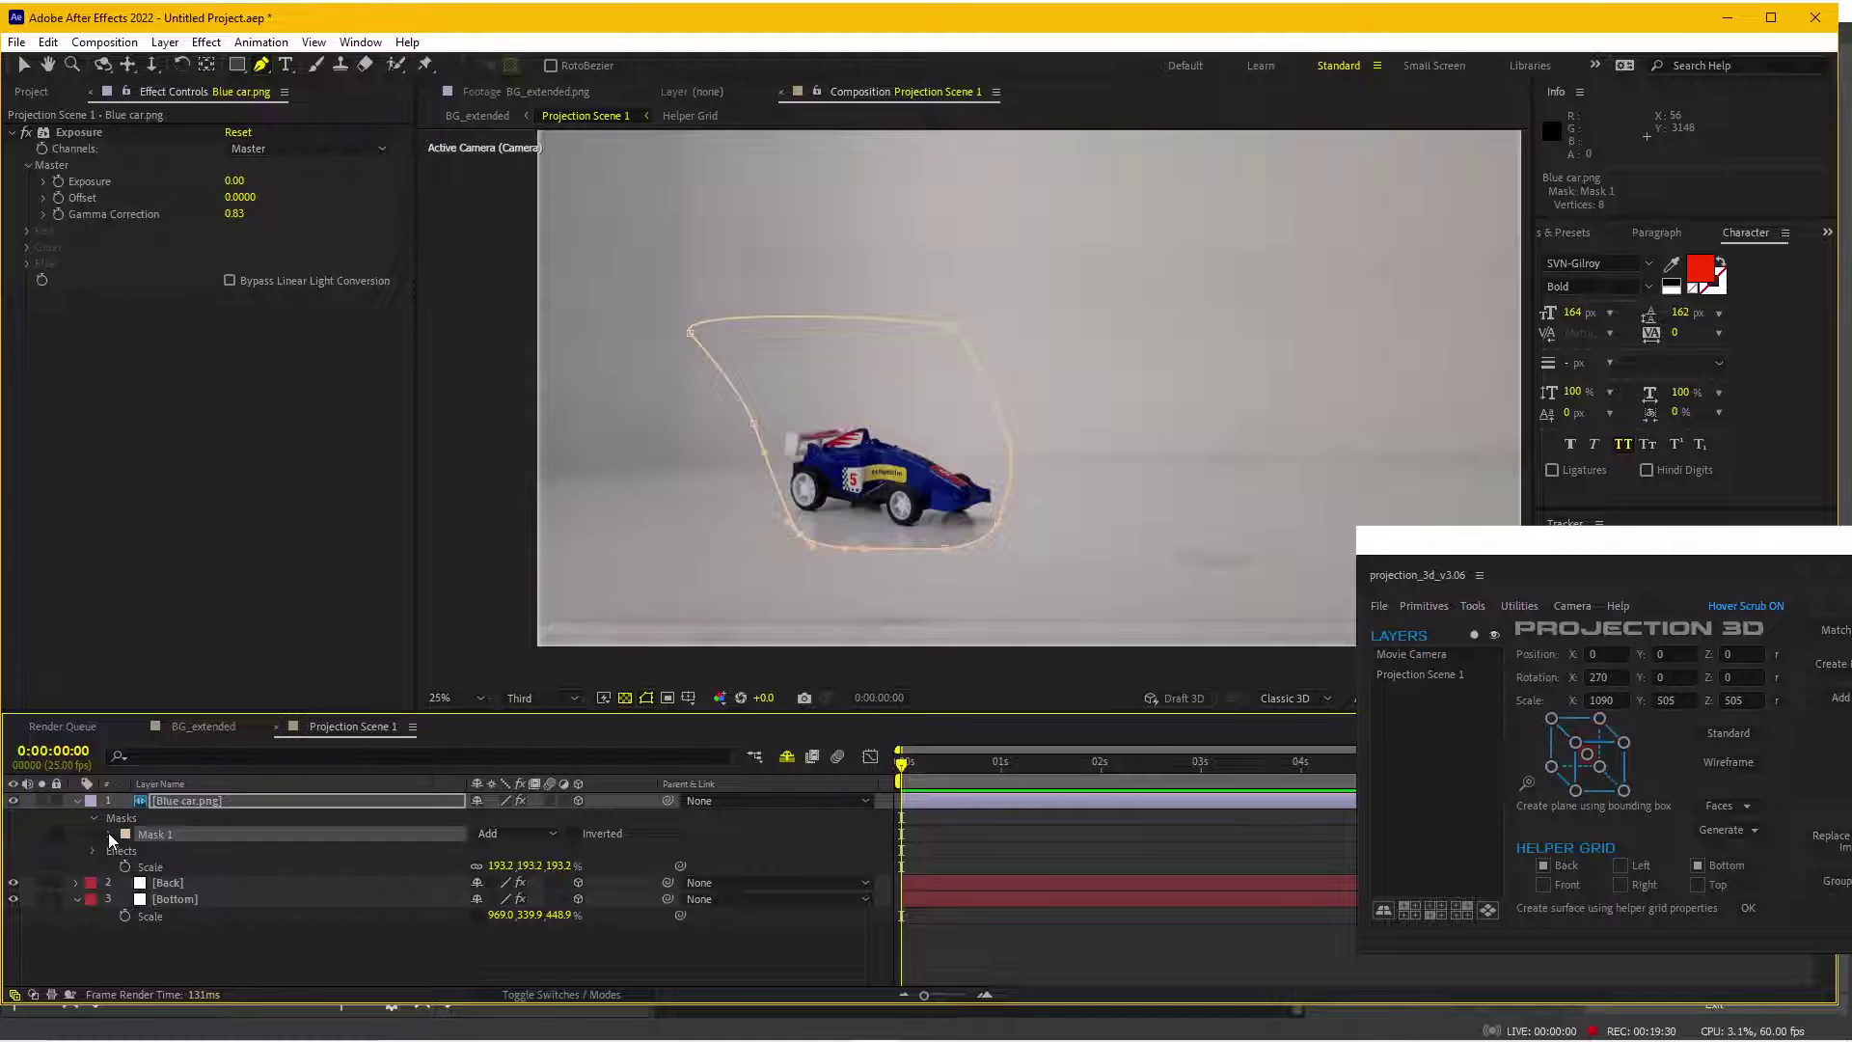
{"action": "left_click", "coordinate": [111, 833]}
{"action": "left_click_drag", "start_coordinate": [512, 867], "coordinate": [557, 866]}
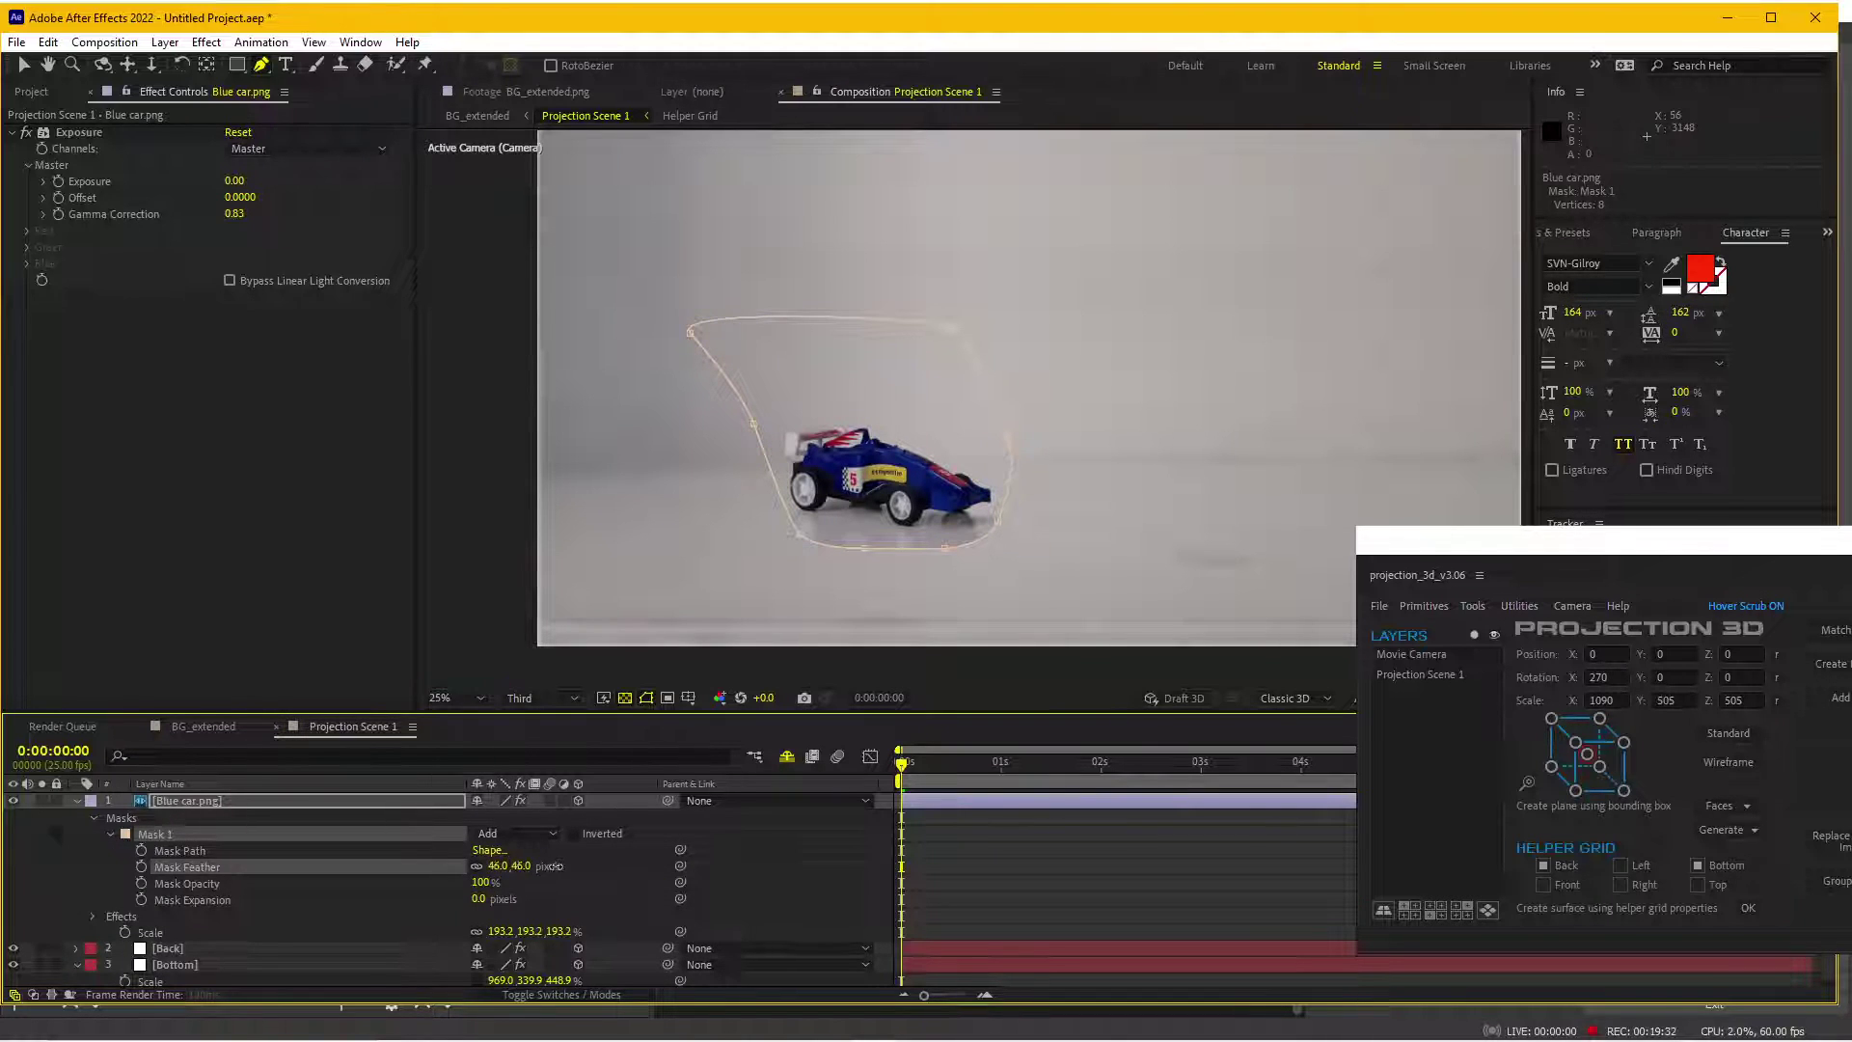
{"action": "left_click", "coordinate": [984, 566]}
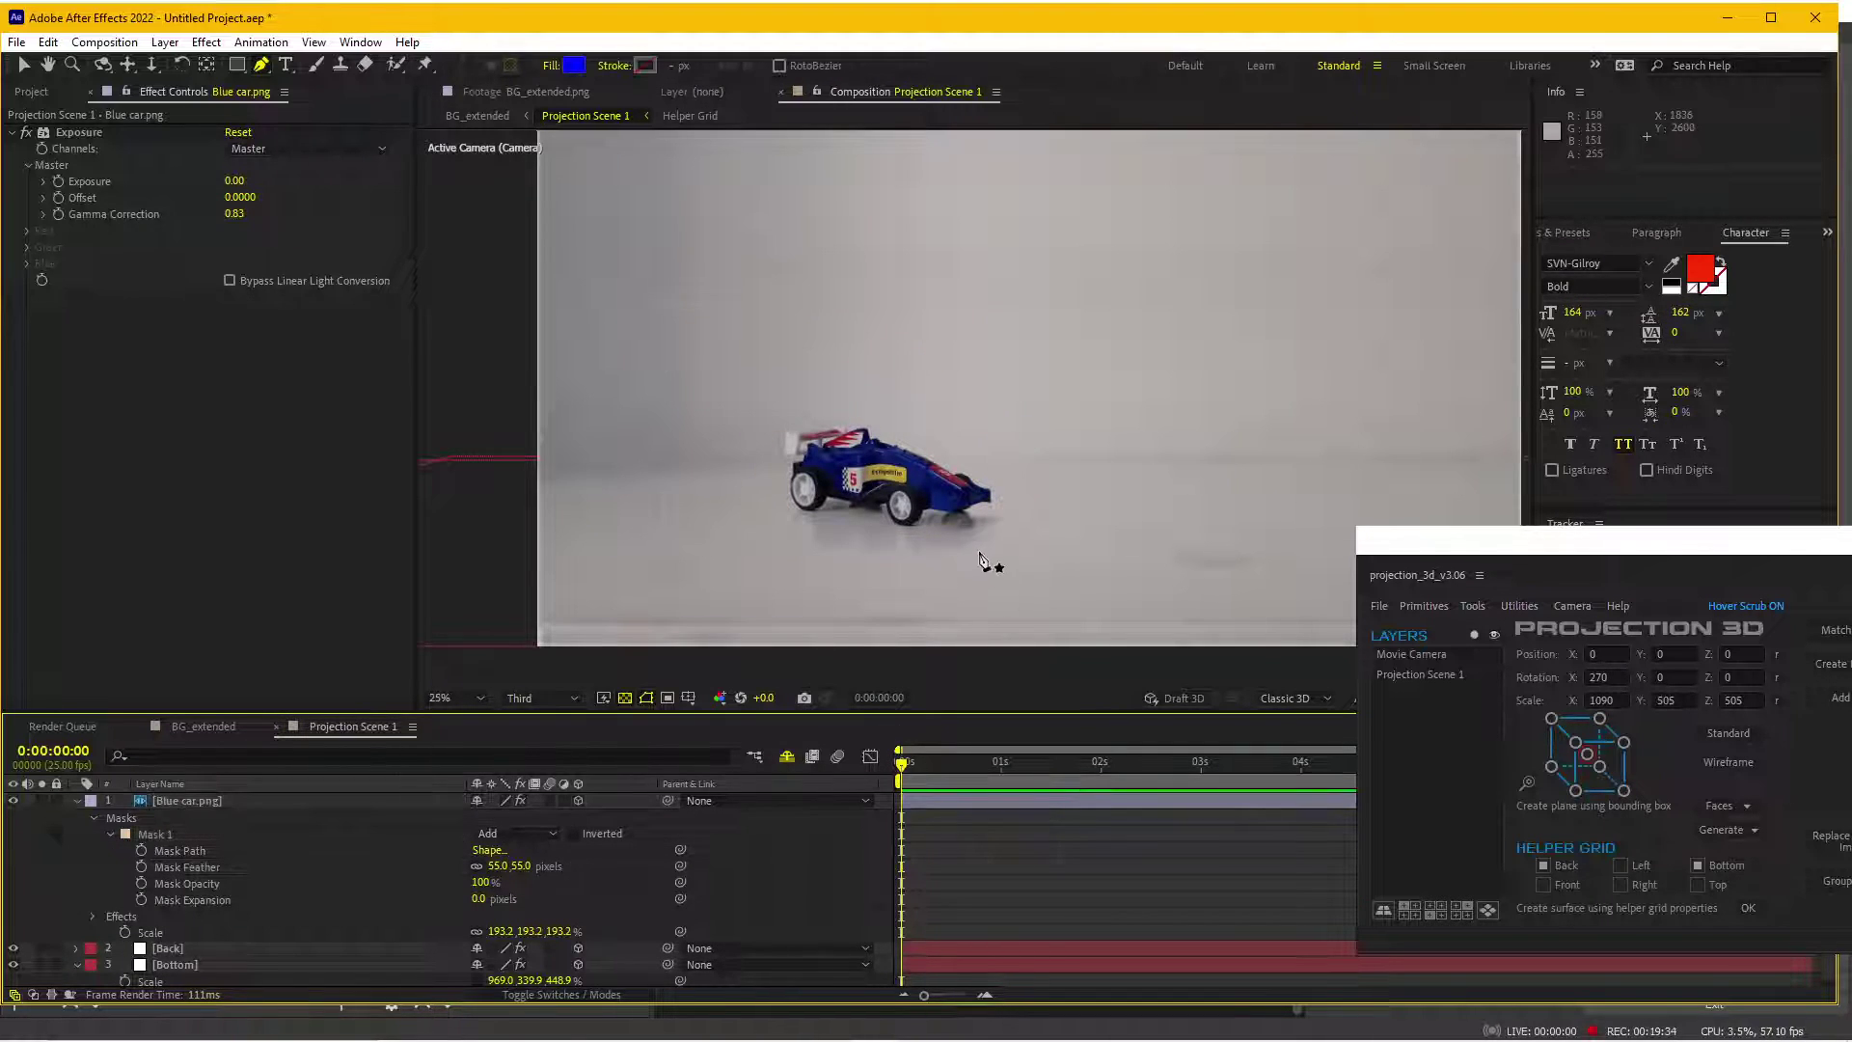
{"action": "scroll", "coordinate": [984, 566], "scroll_direction": "up", "scroll_amount": 1}
{"action": "left_click_drag", "start_coordinate": [655, 509], "coordinate": [781, 461]}
- Recentre the view on the car and open the BG_extended composition
{"action": "key", "text": "g"}
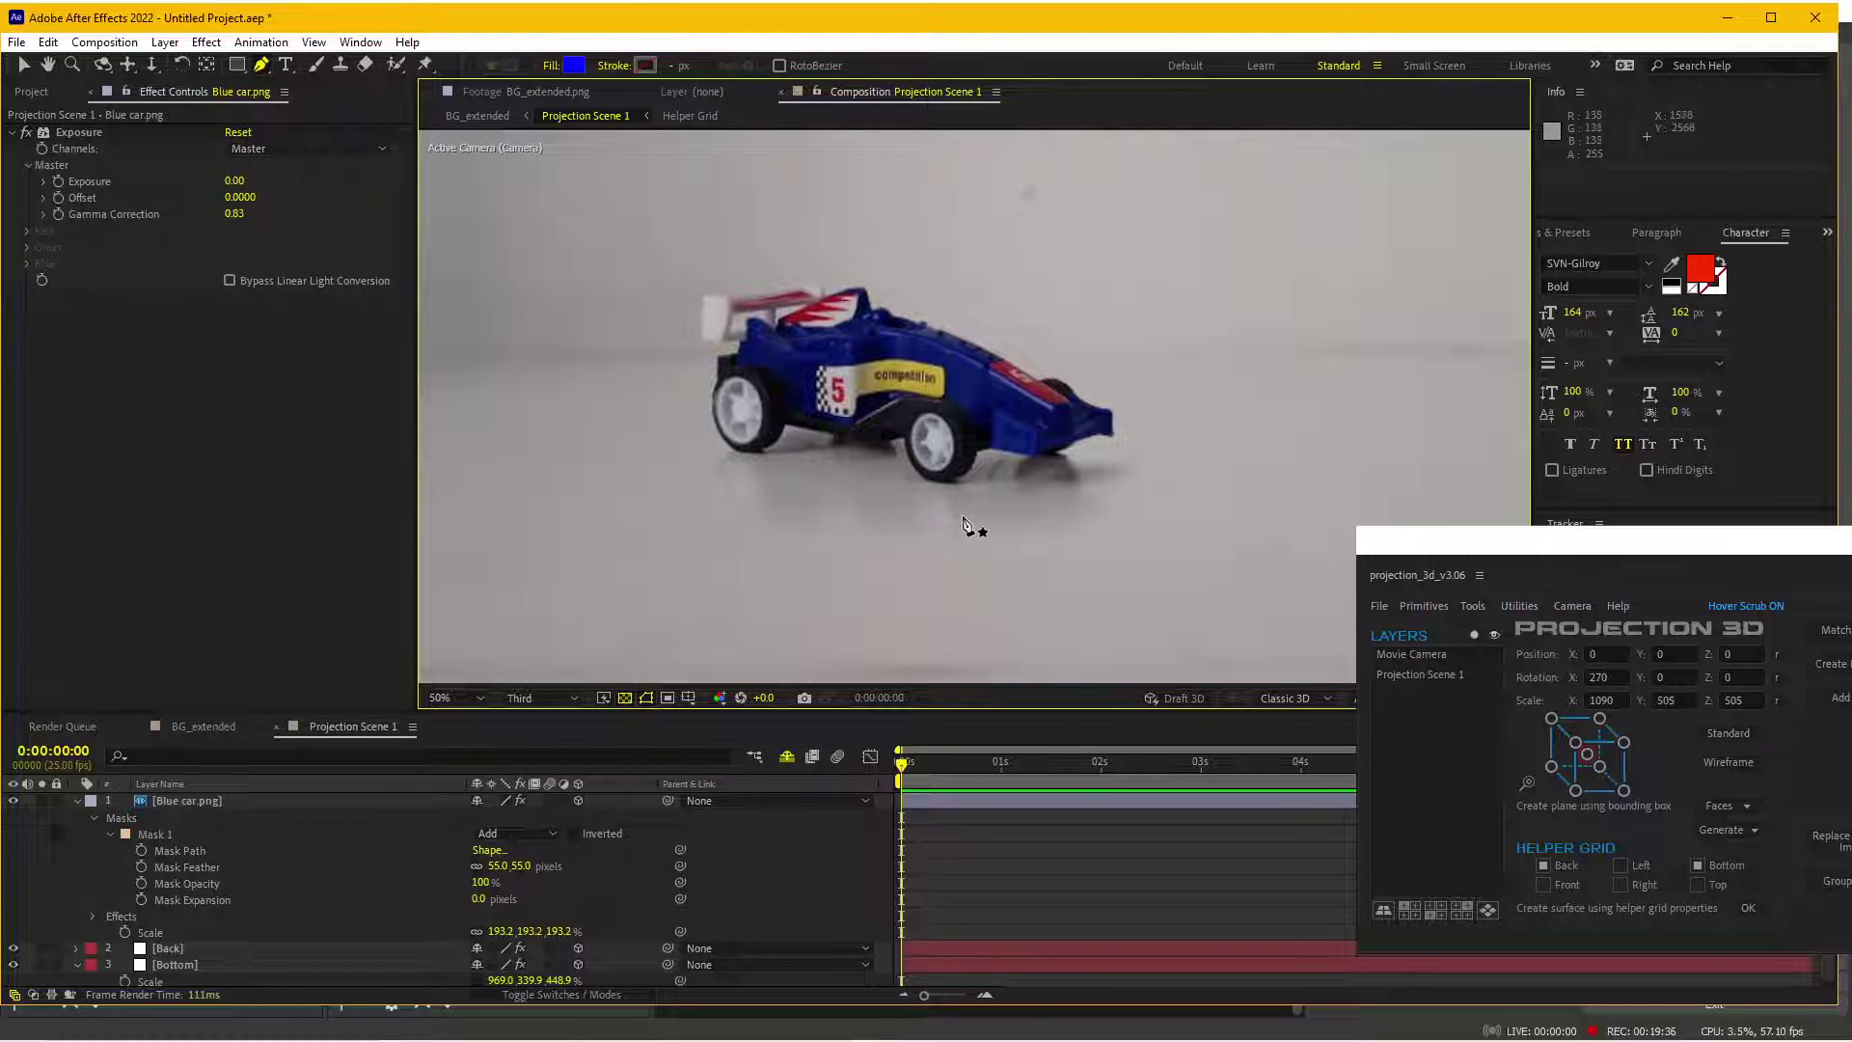
{"action": "scroll", "coordinate": [964, 520], "scroll_direction": "down", "scroll_amount": 1}
{"action": "mouse_move", "coordinate": [1031, 460]}
{"action": "left_mouse_down"}
{"action": "mouse_move", "coordinate": [868, 524]}
{"action": "mouse_move", "coordinate": [909, 447]}
{"action": "mouse_move", "coordinate": [896, 439]}
{"action": "left_mouse_up"}
{"action": "key", "text": "h"}
{"action": "key", "text": "g"}
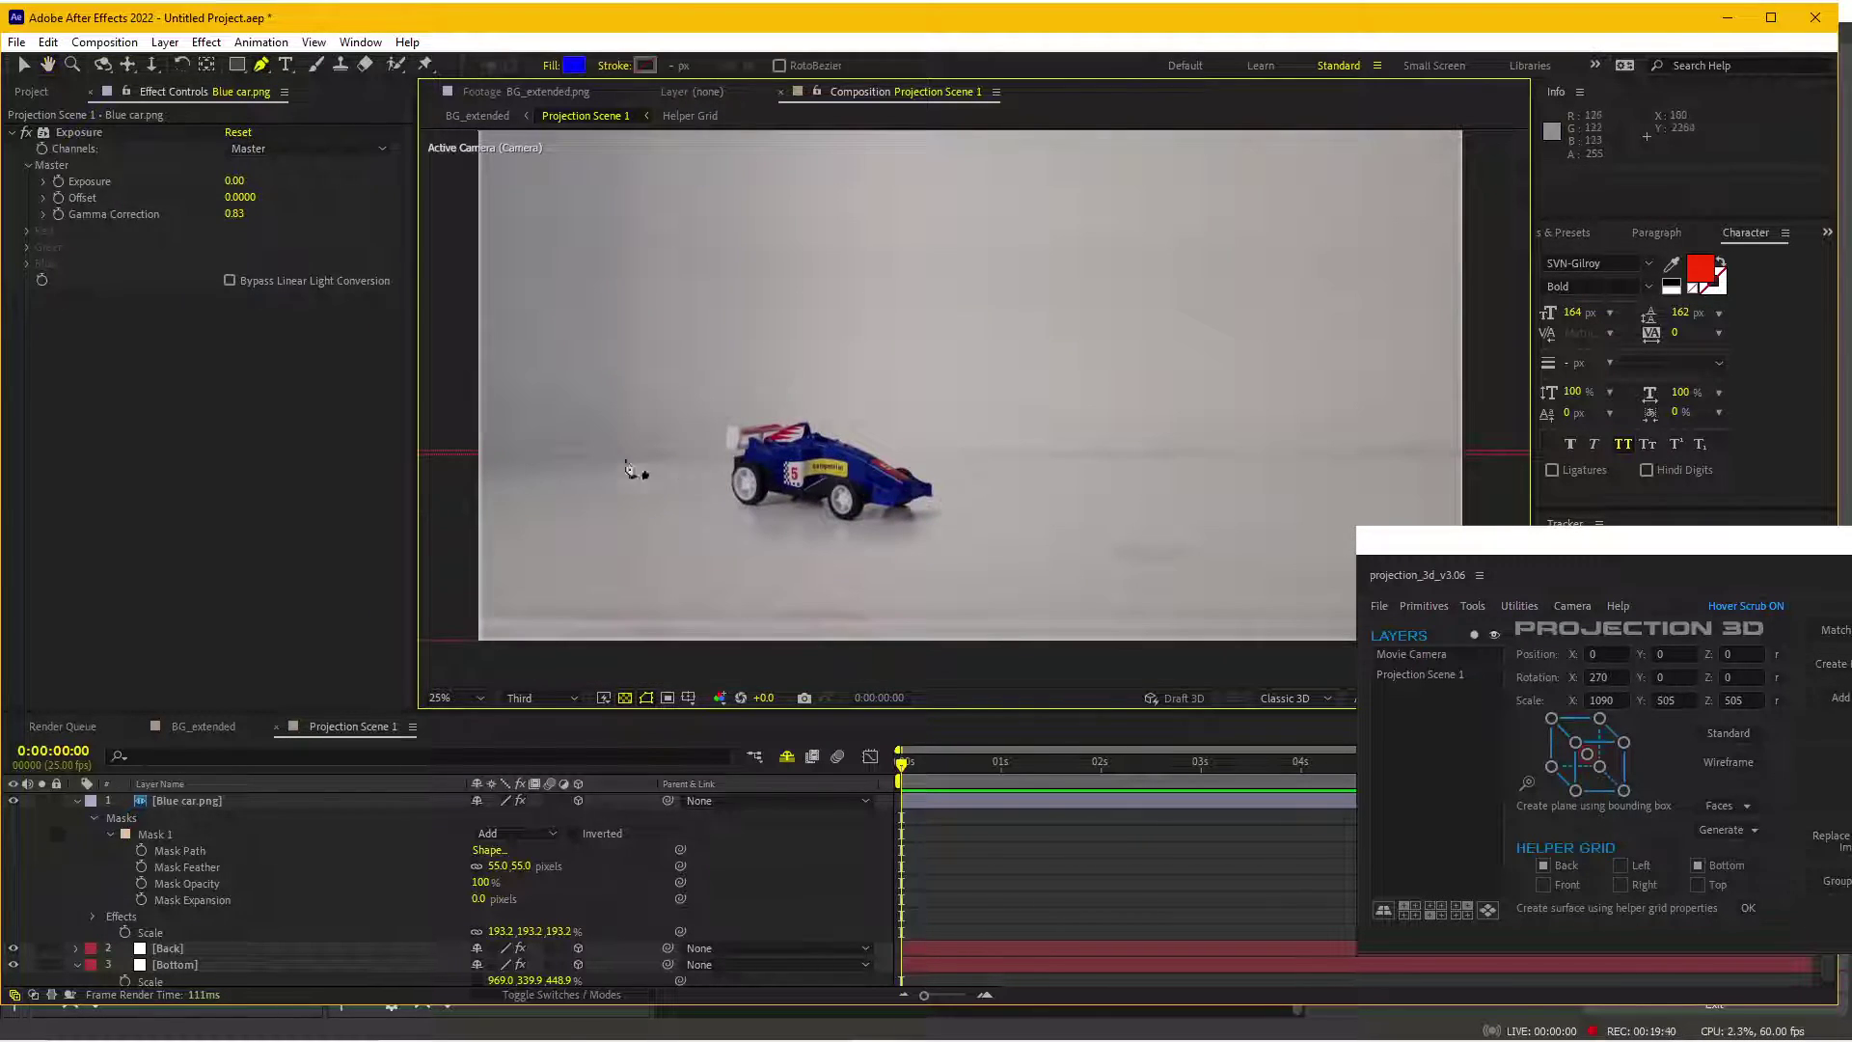
{"action": "scroll", "coordinate": [818, 541], "scroll_direction": "down", "scroll_amount": 1}
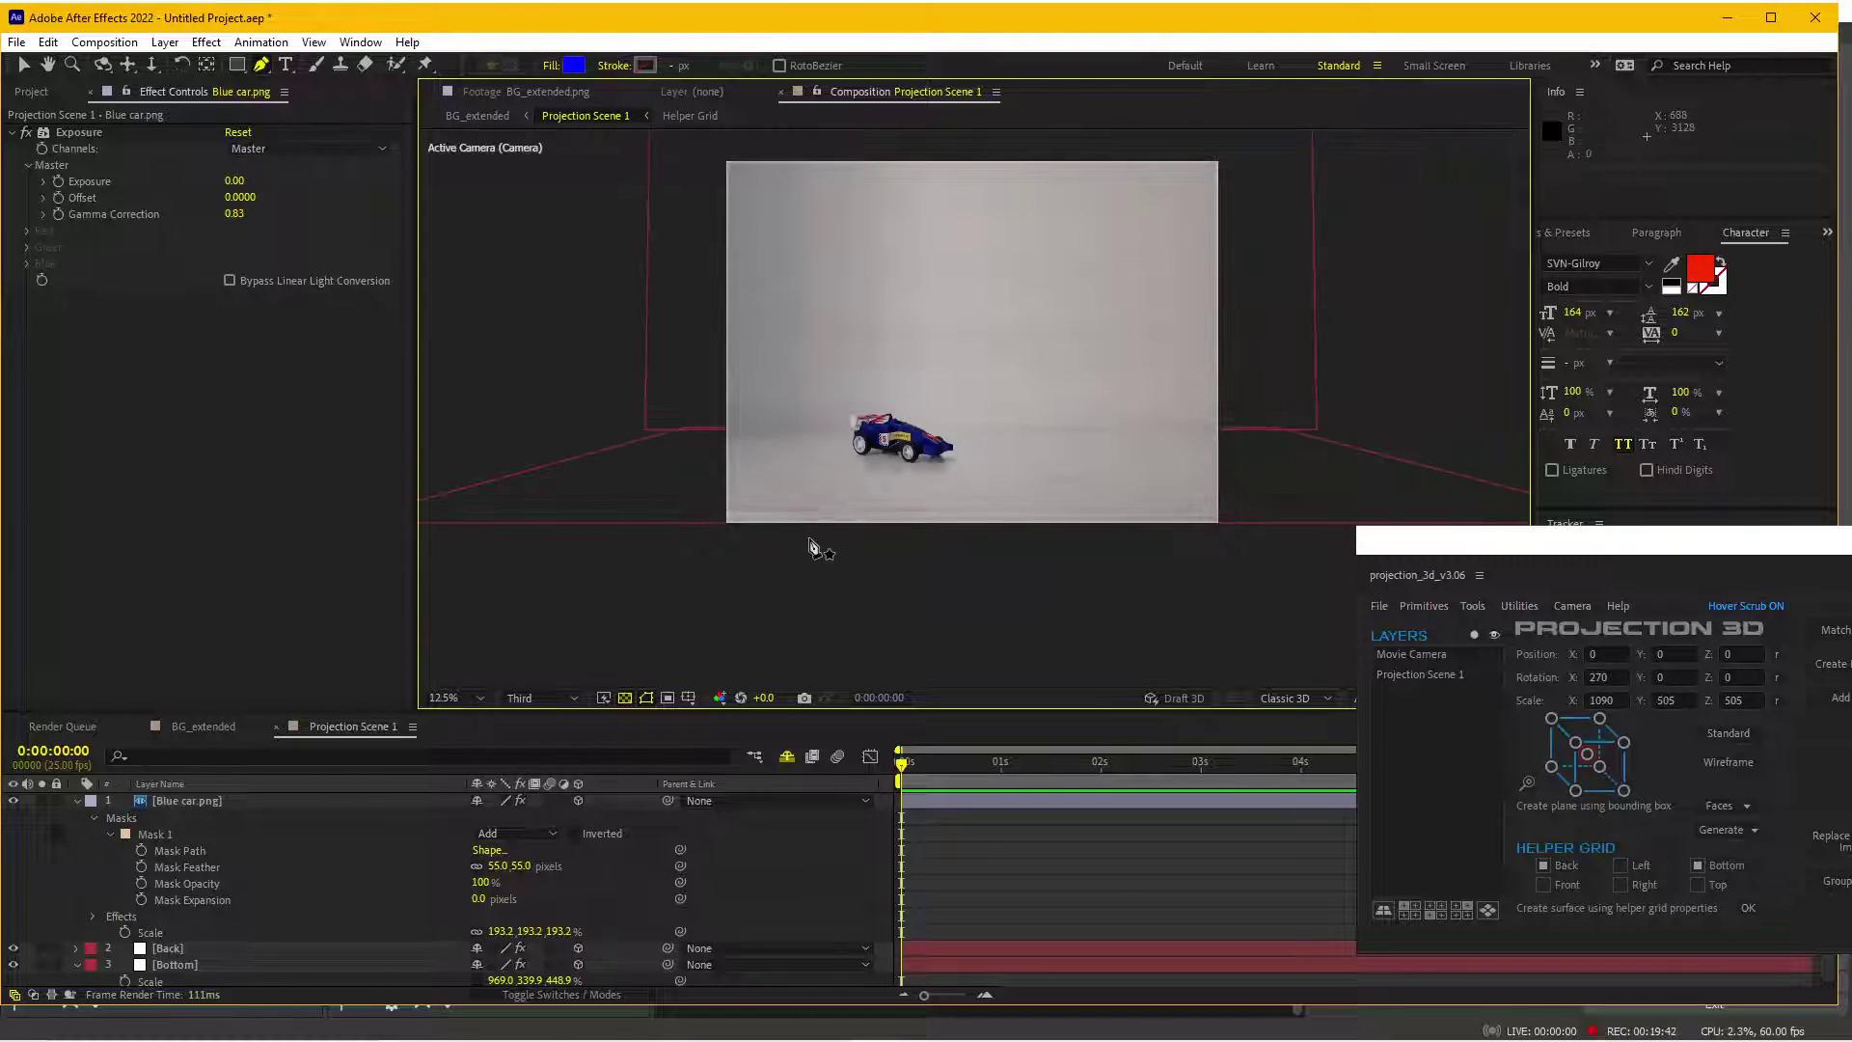
{"action": "scroll", "coordinate": [818, 541], "scroll_direction": "up", "scroll_amount": 1}
{"action": "scroll", "coordinate": [1003, 383], "scroll_direction": "down", "scroll_amount": 1}
{"action": "scroll", "coordinate": [848, 422], "scroll_direction": "up", "scroll_amount": 1}
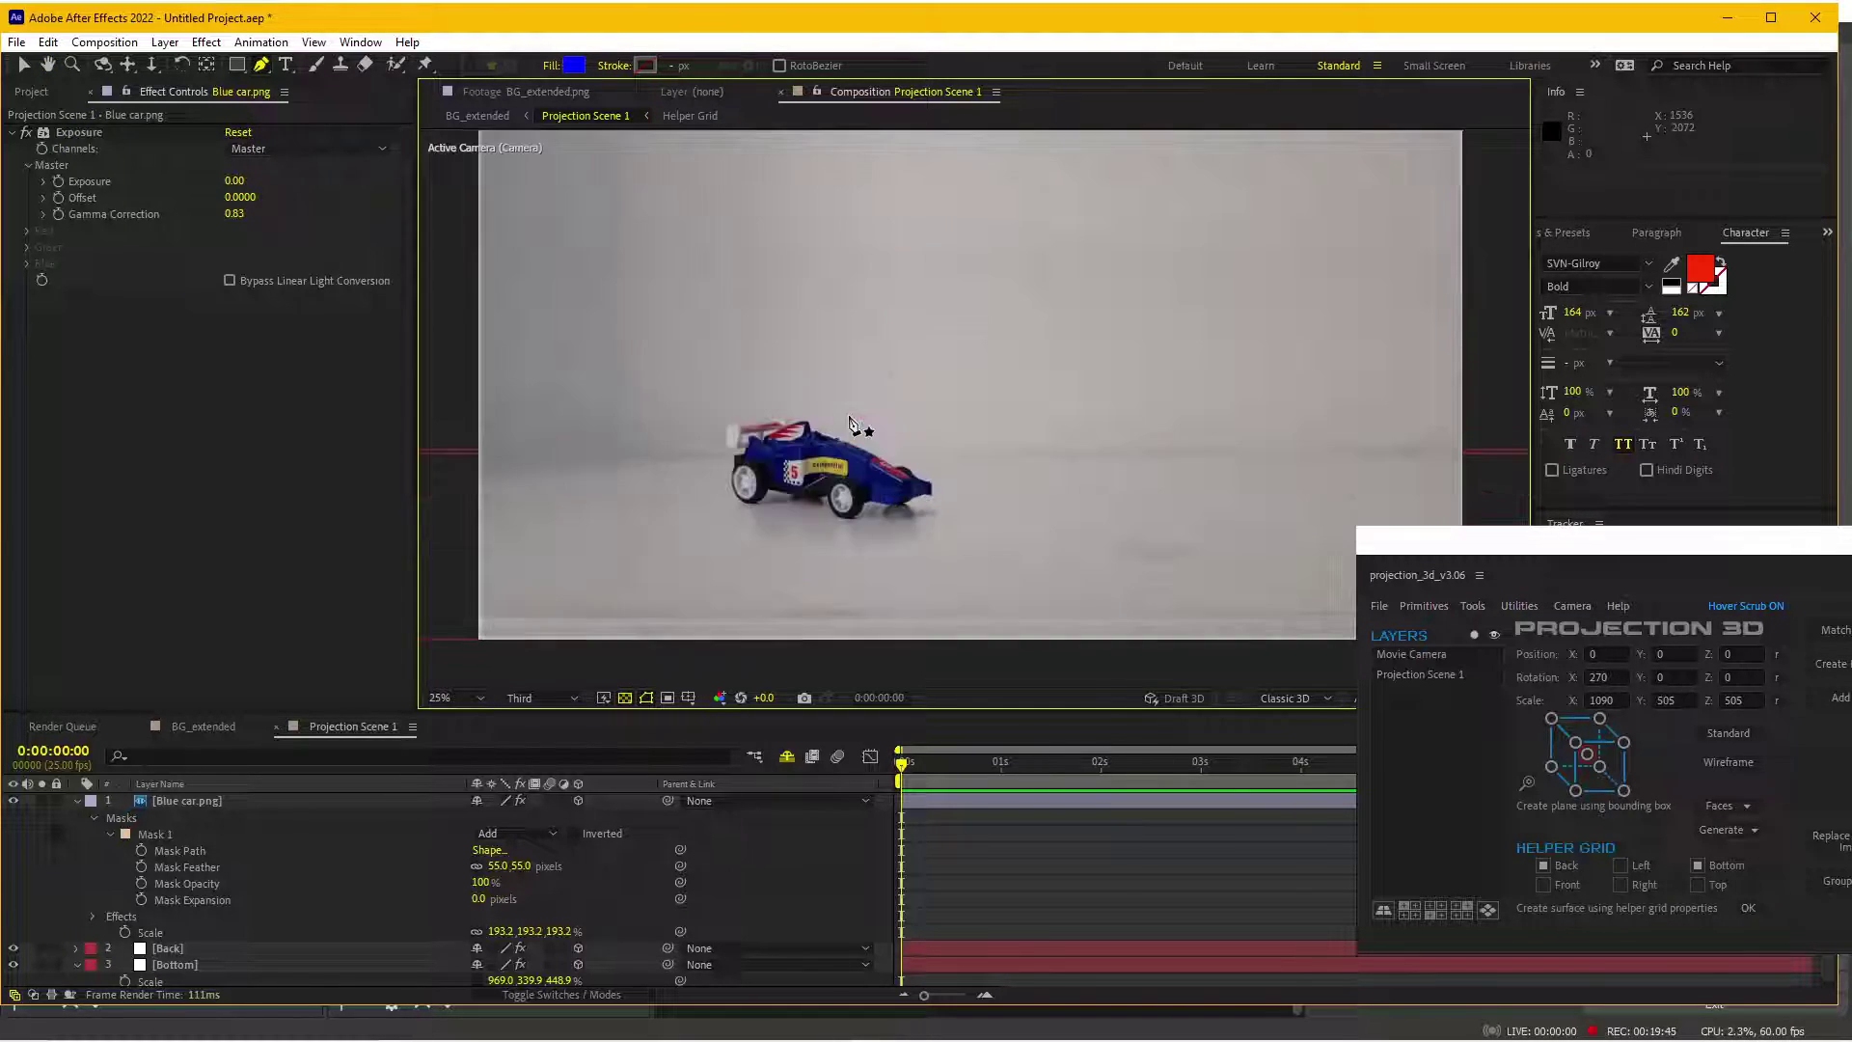
{"action": "left_click", "coordinate": [195, 726]}
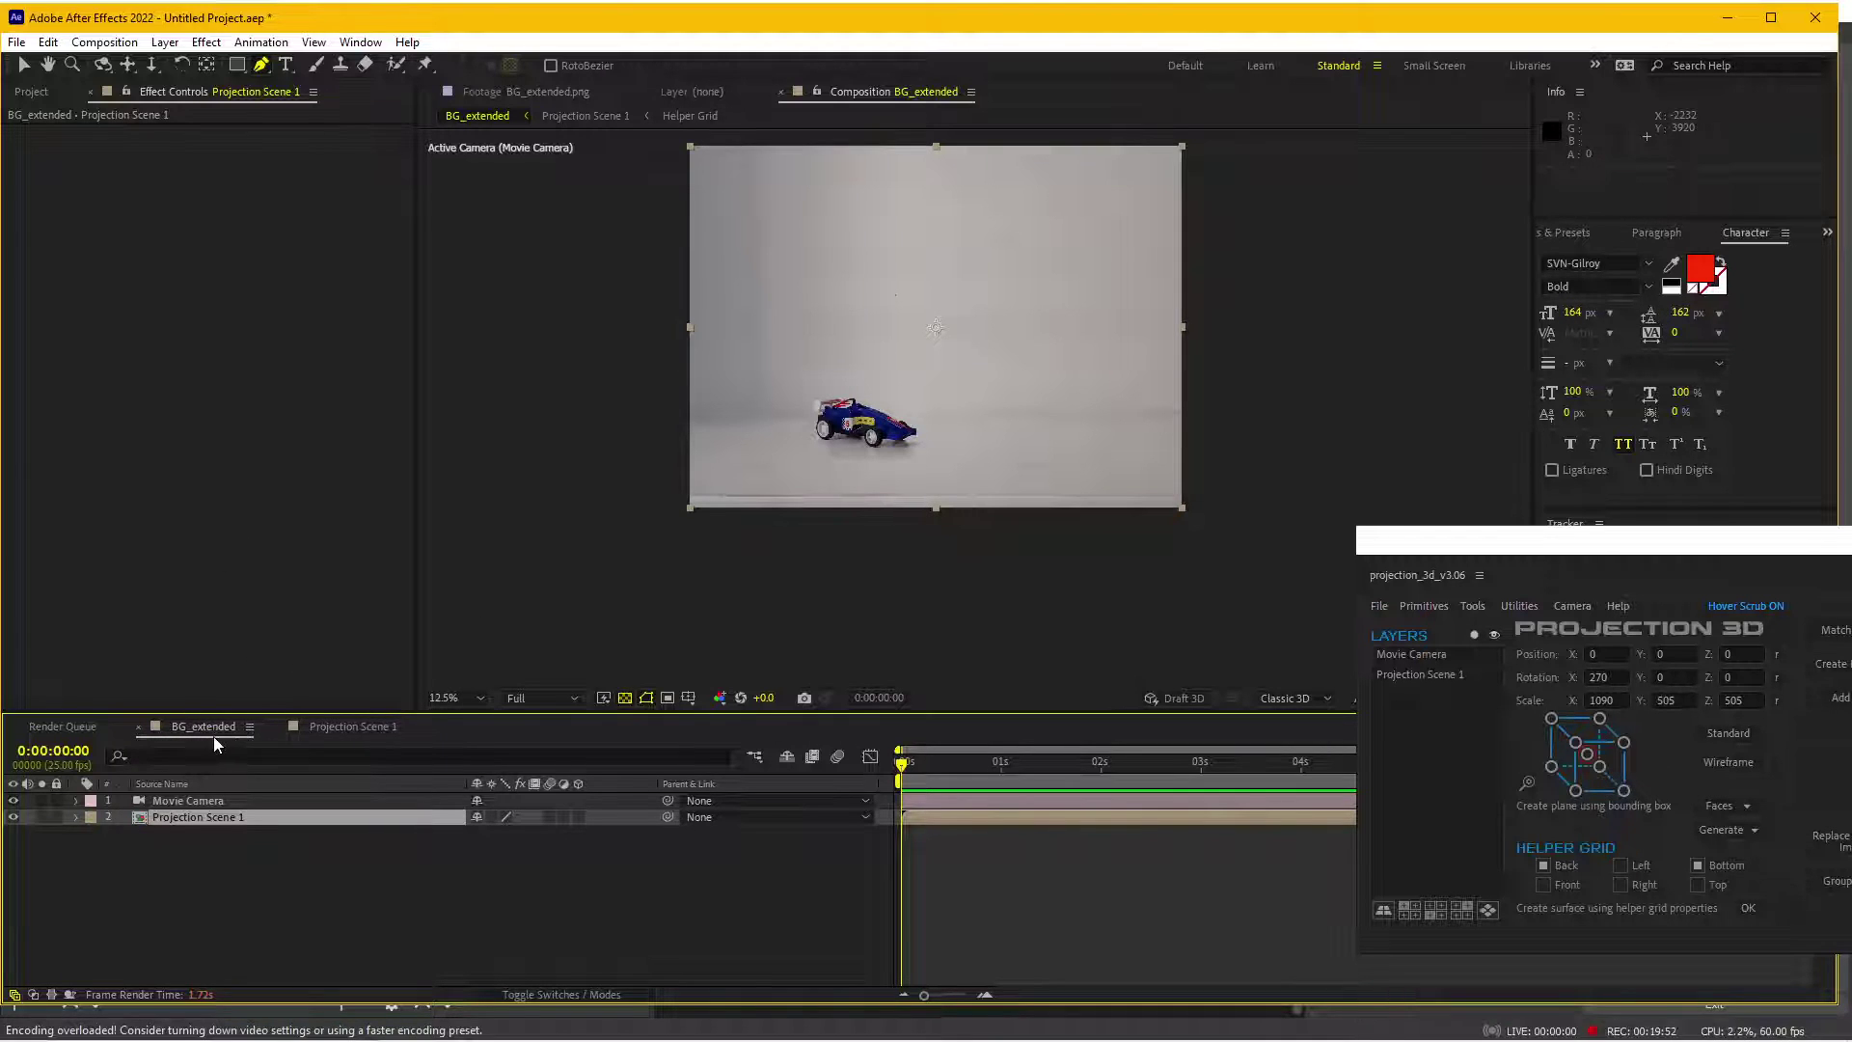
- Try moving the Movie Camera closer to the car, then undo the move
{"action": "key", "text": "y"}
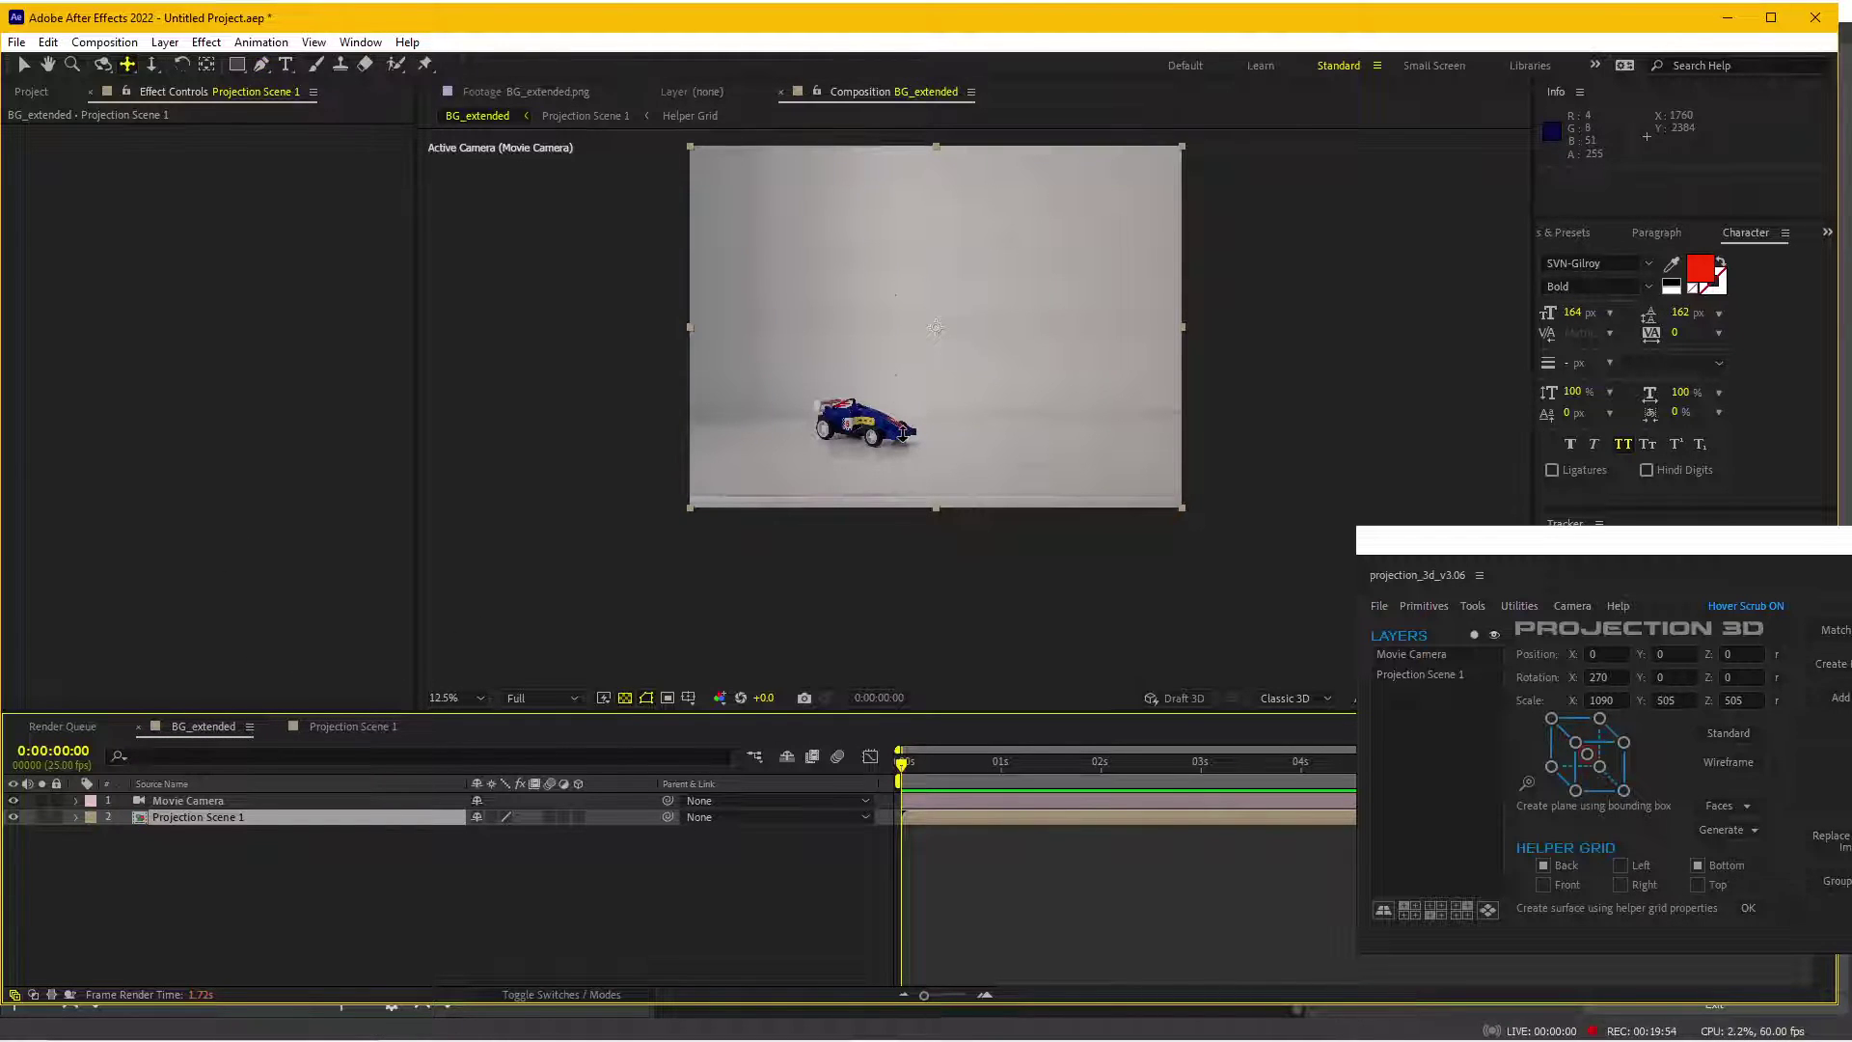
{"action": "key", "text": "c"}
{"action": "left_click_drag", "start_coordinate": [901, 432], "coordinate": [876, 490]}
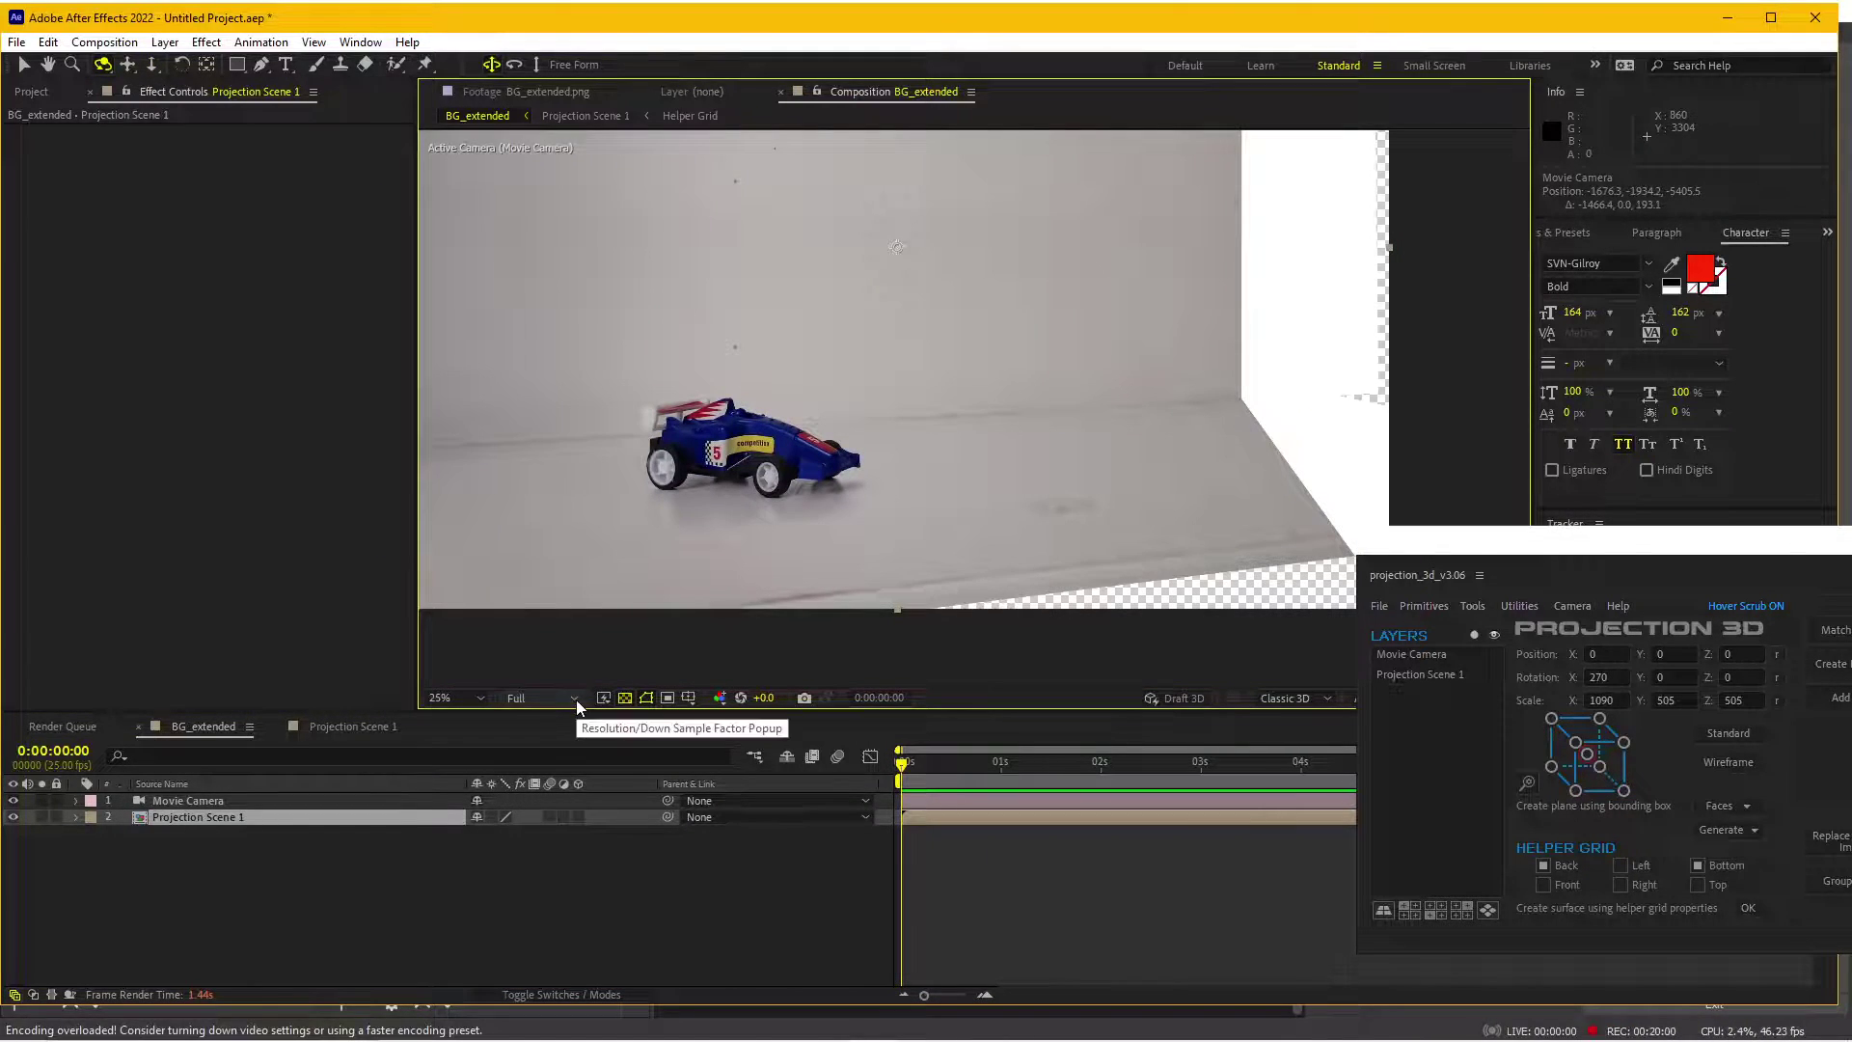
{"action": "key", "text": "ctrl+z"}
- Set preview resolution to Third, orbit the camera over the projection, and return to Projection Scene 1
{"action": "left_click", "coordinate": [575, 697]}
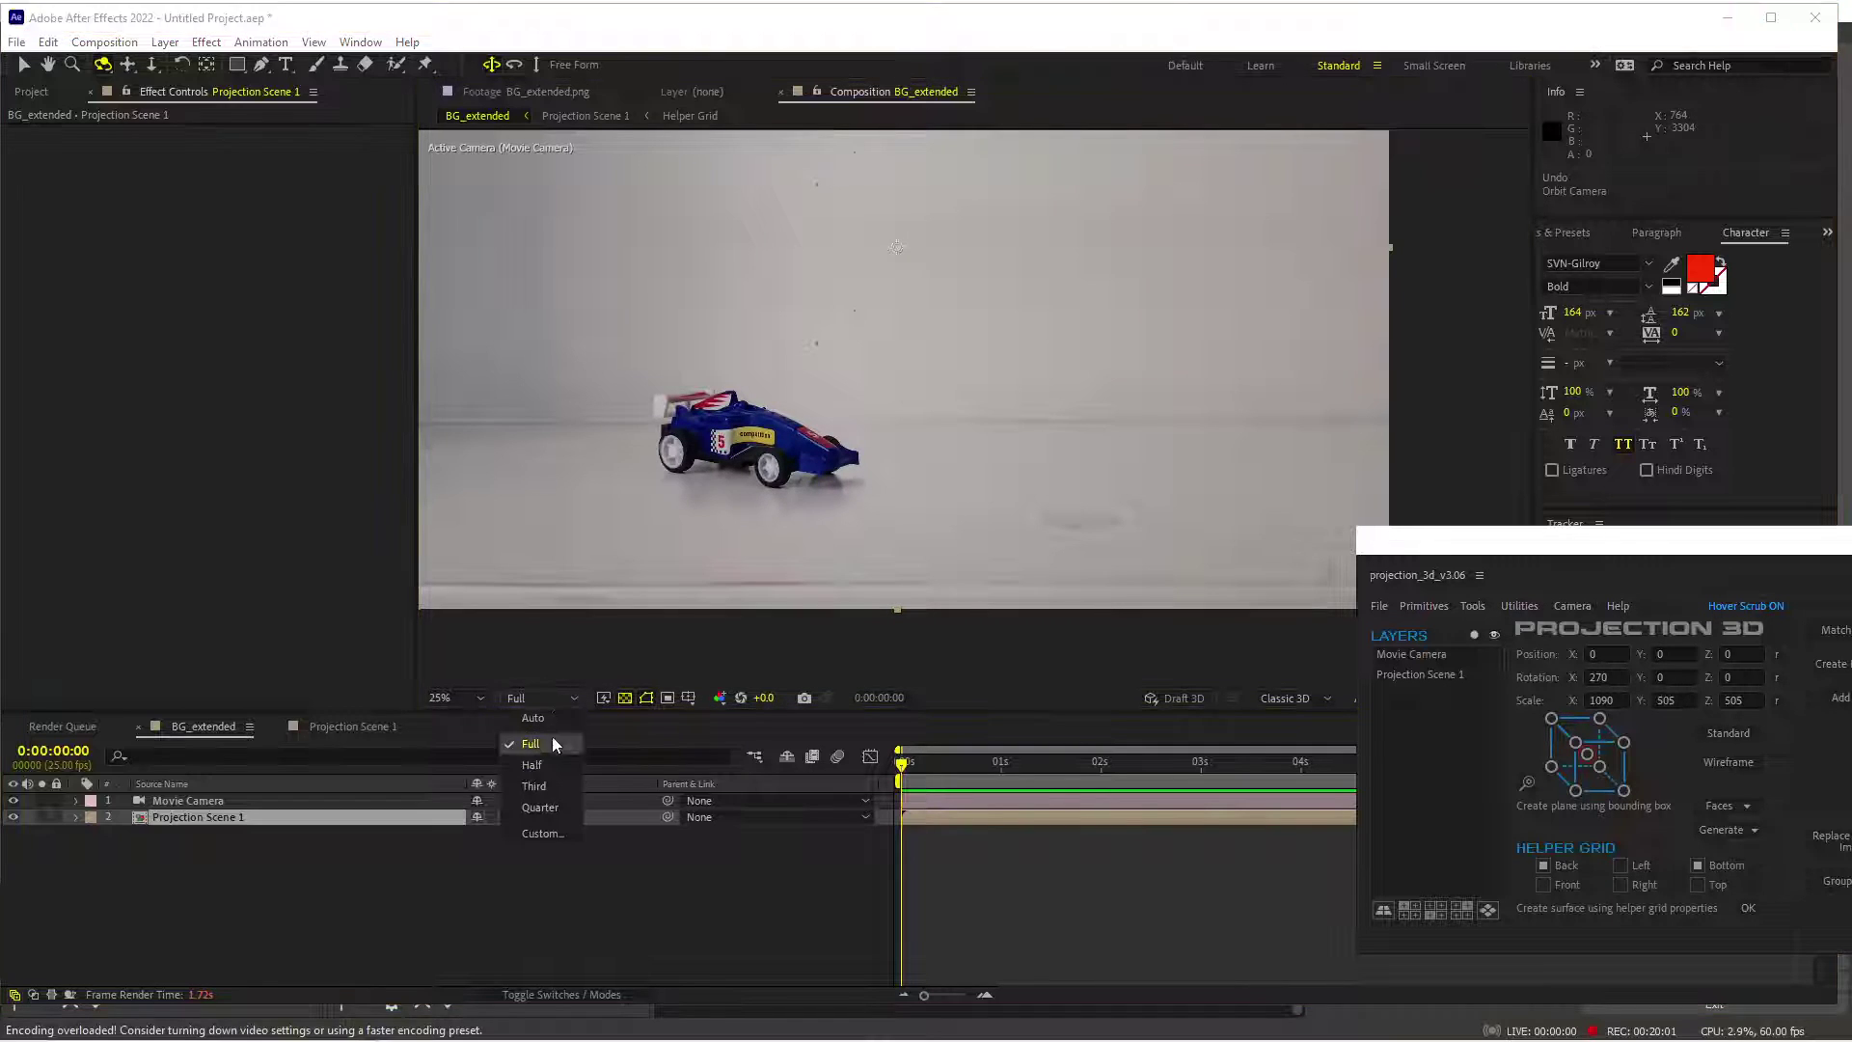
{"action": "left_click", "coordinate": [534, 786]}
{"action": "mouse_move", "coordinate": [834, 498]}
{"action": "left_mouse_down"}
{"action": "mouse_move", "coordinate": [868, 500]}
{"action": "mouse_move", "coordinate": [757, 490]}
{"action": "mouse_move", "coordinate": [879, 481]}
{"action": "mouse_move", "coordinate": [883, 502]}
{"action": "mouse_move", "coordinate": [942, 484]}
{"action": "mouse_move", "coordinate": [755, 490]}
{"action": "mouse_move", "coordinate": [806, 485]}
{"action": "mouse_move", "coordinate": [777, 479]}
{"action": "mouse_move", "coordinate": [753, 537]}
{"action": "left_mouse_up"}
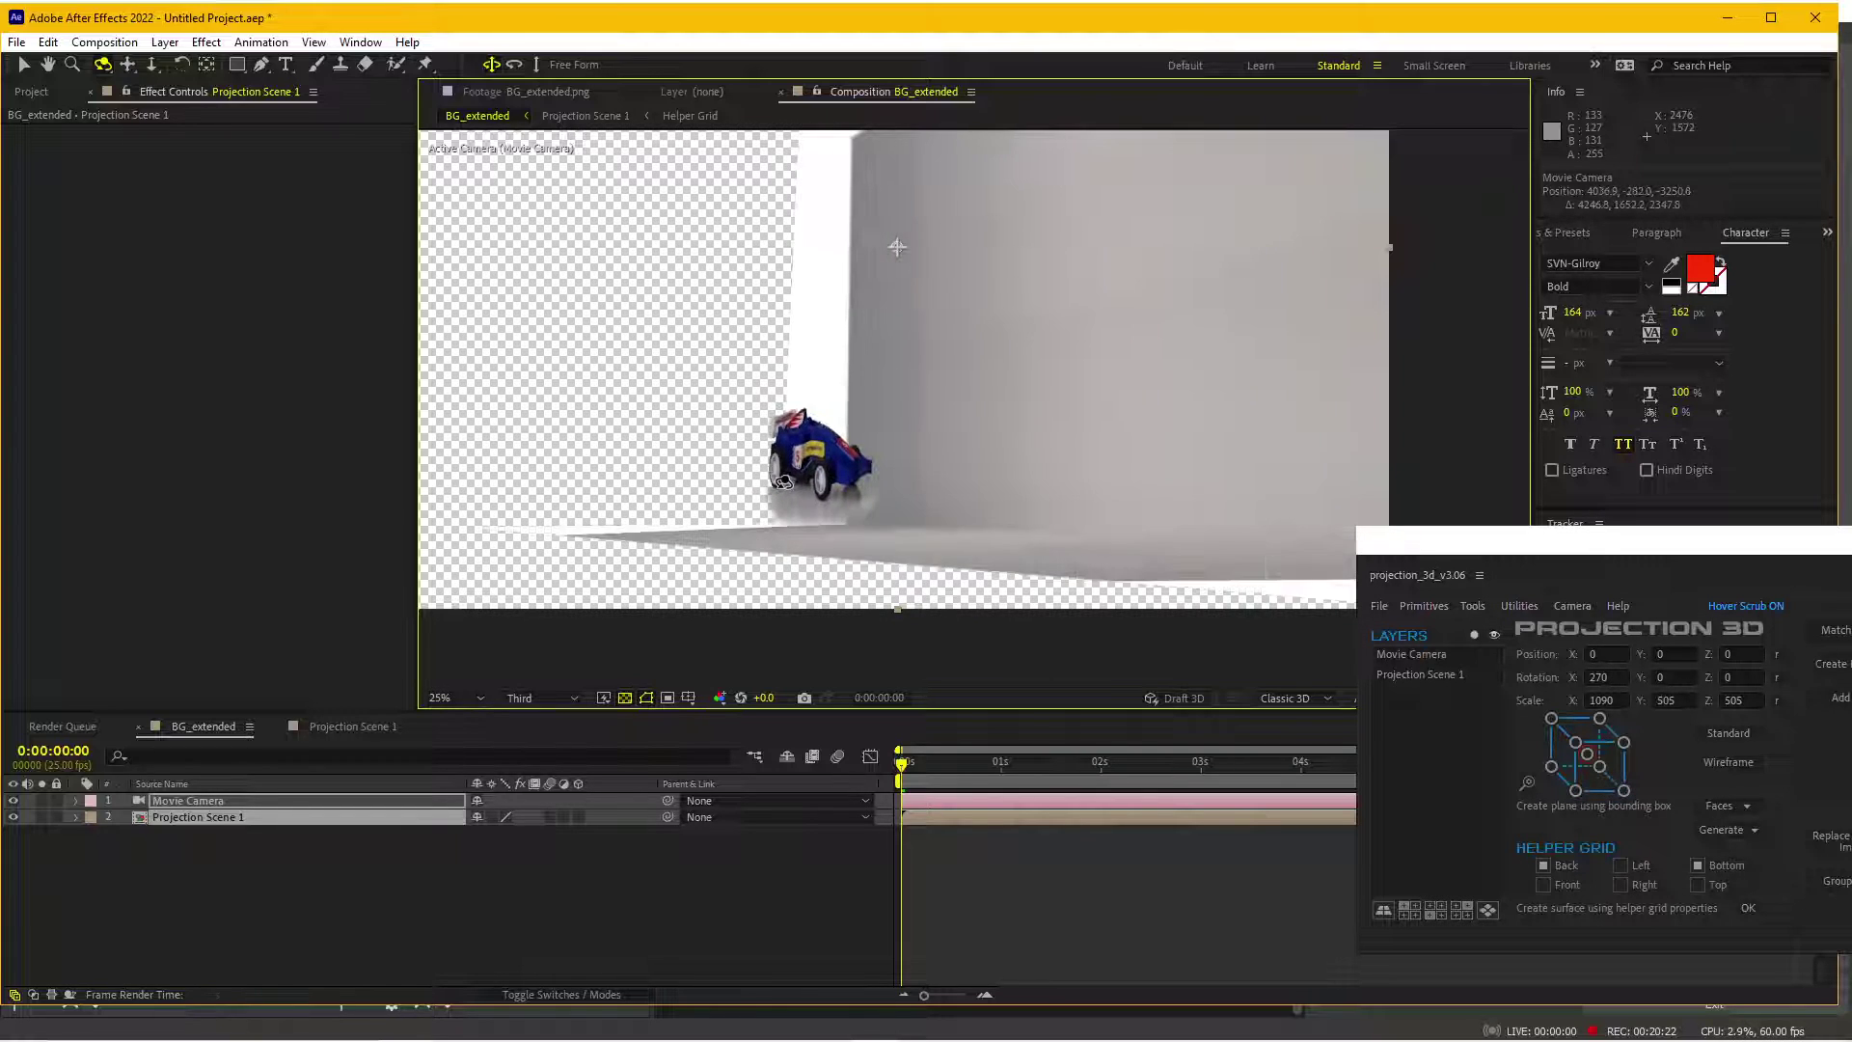
{"action": "left_click", "coordinate": [349, 726]}
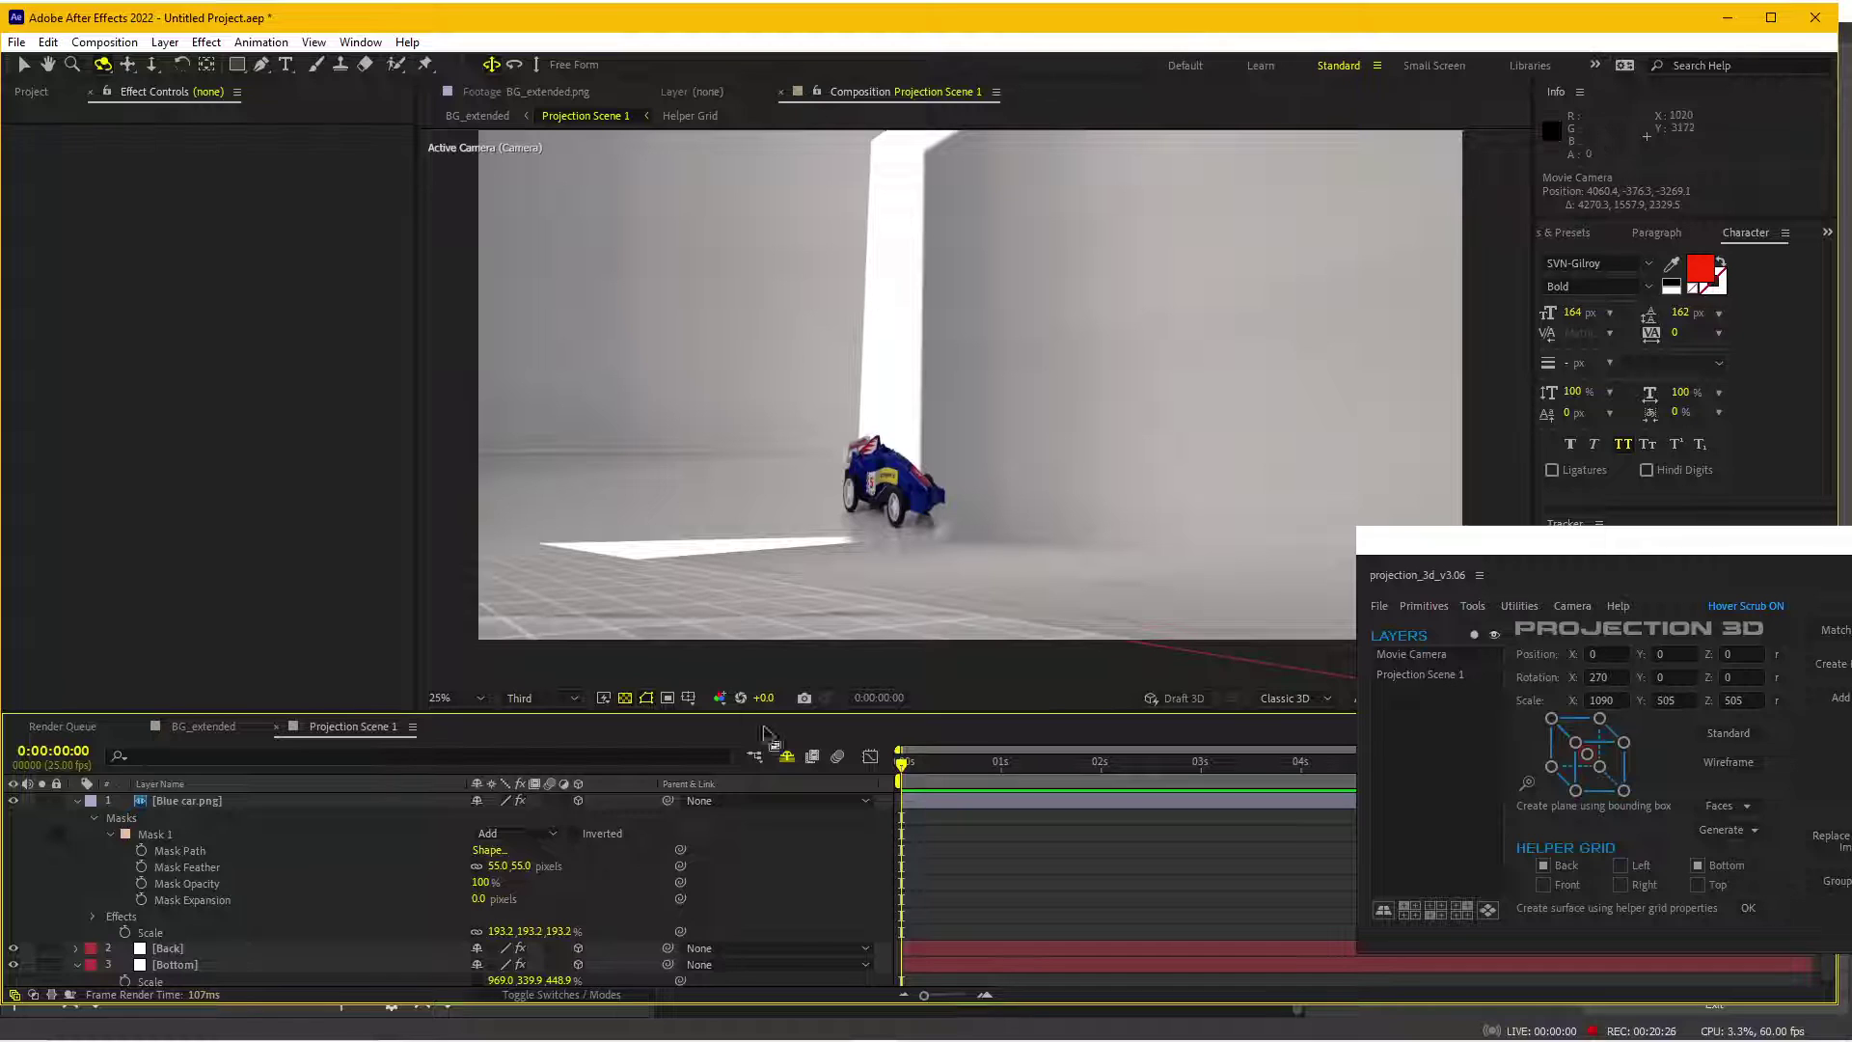
- Undo the BG_extended camera orbit, then nudge the Blue car layer slightly lower
{"action": "left_click", "coordinate": [203, 726]}
{"action": "key", "text": "ctrl+z"}
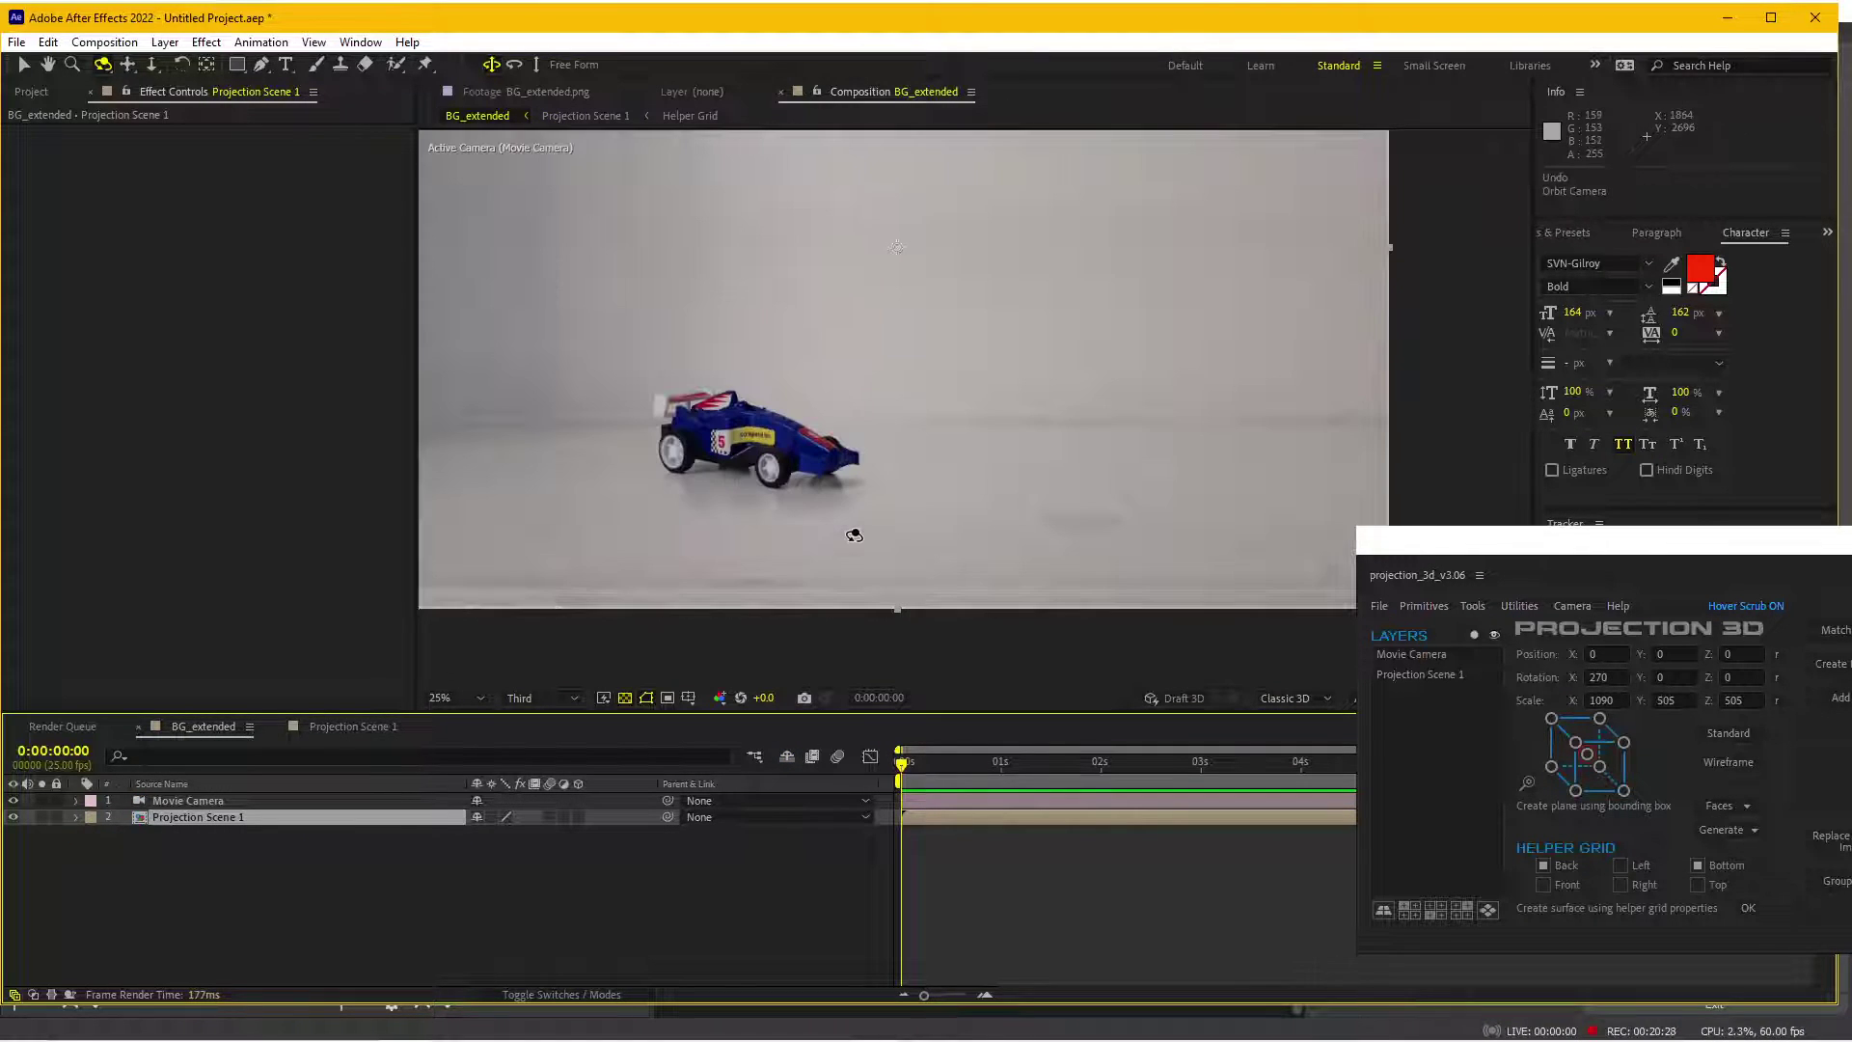
{"action": "left_click", "coordinate": [403, 726]}
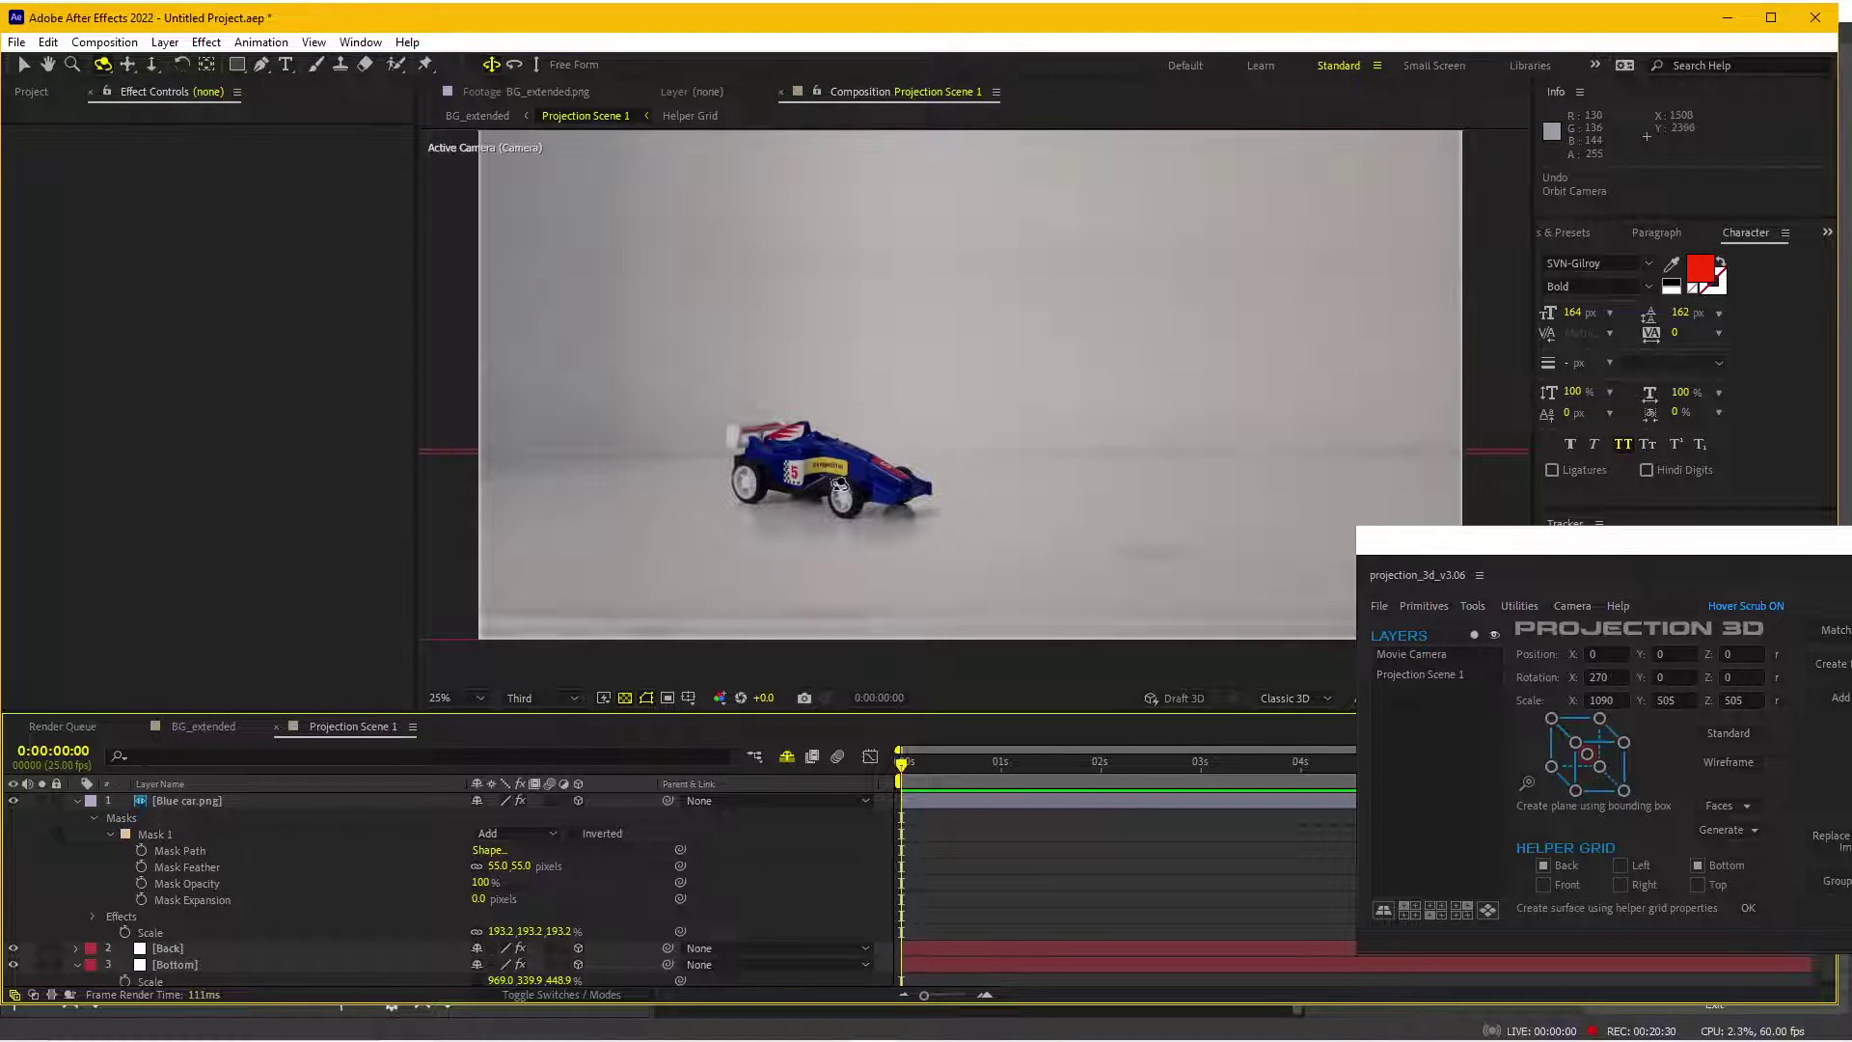
{"action": "key", "text": "v"}
{"action": "left_click", "coordinate": [231, 802]}
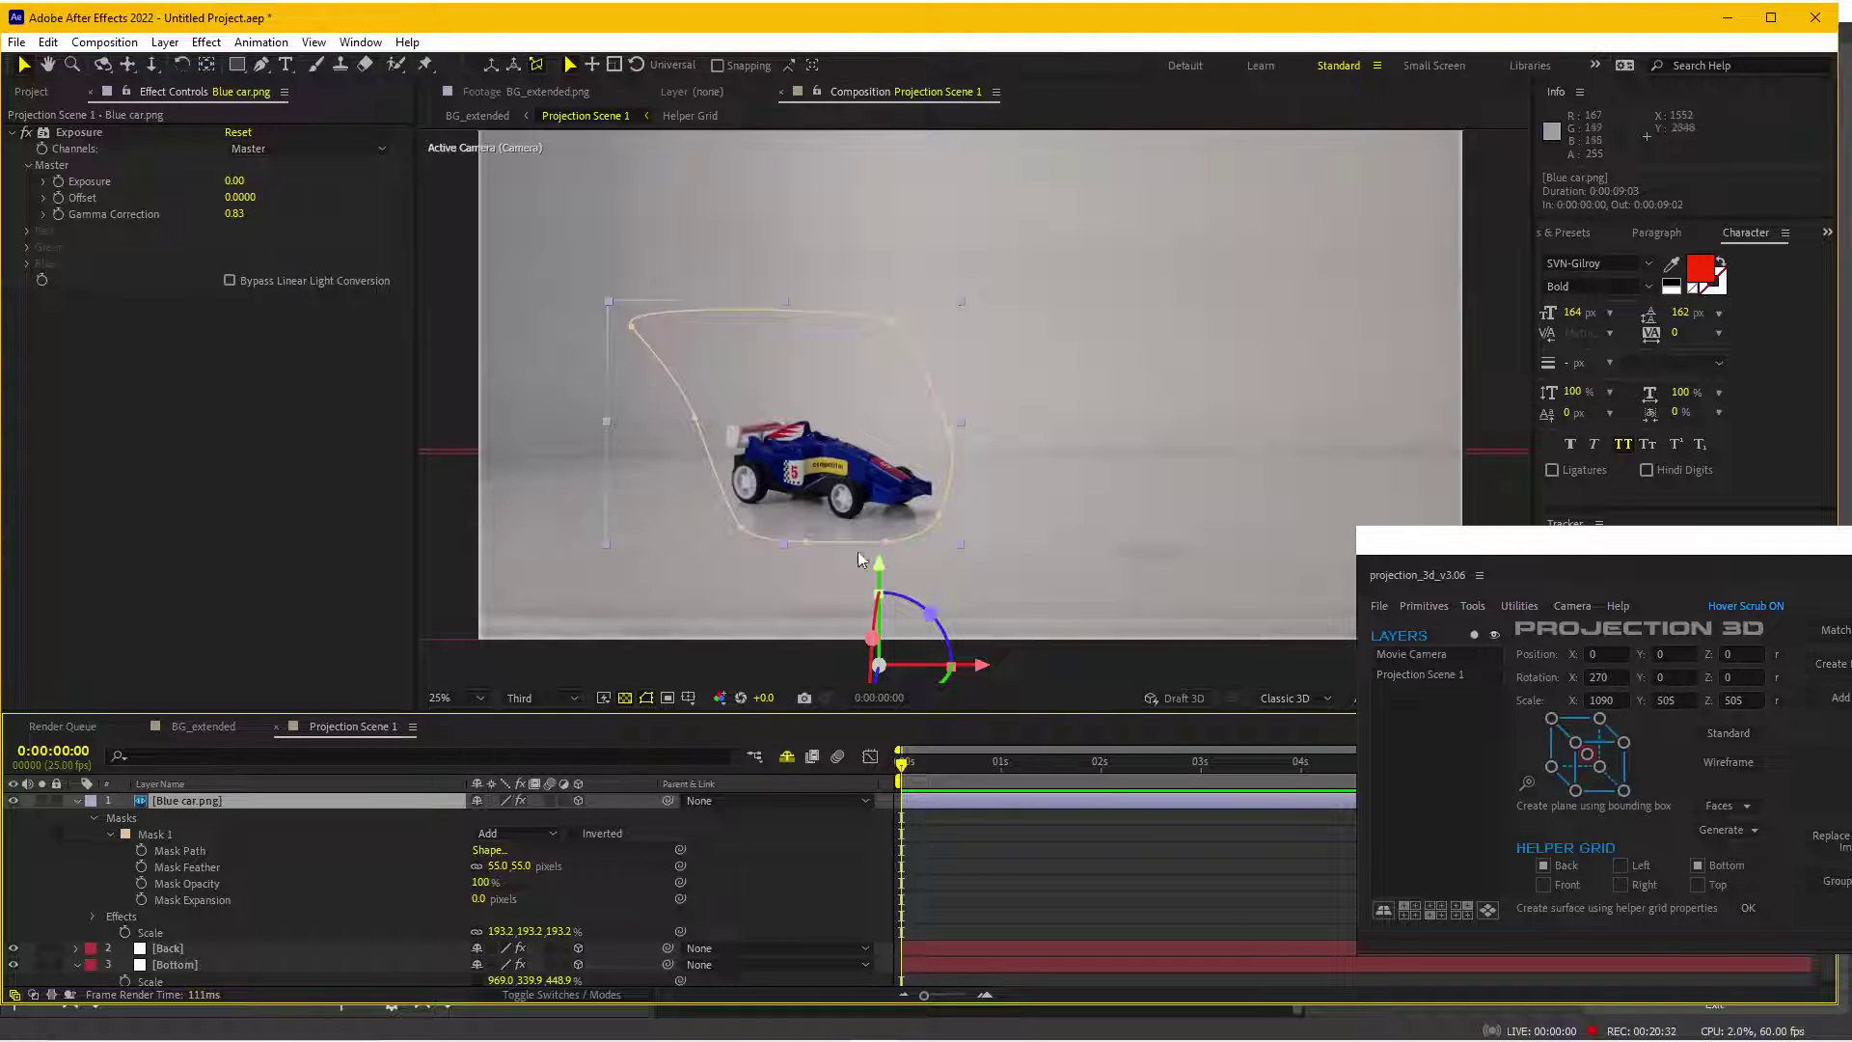
{"action": "left_click_drag", "start_coordinate": [879, 578], "coordinate": [893, 595]}
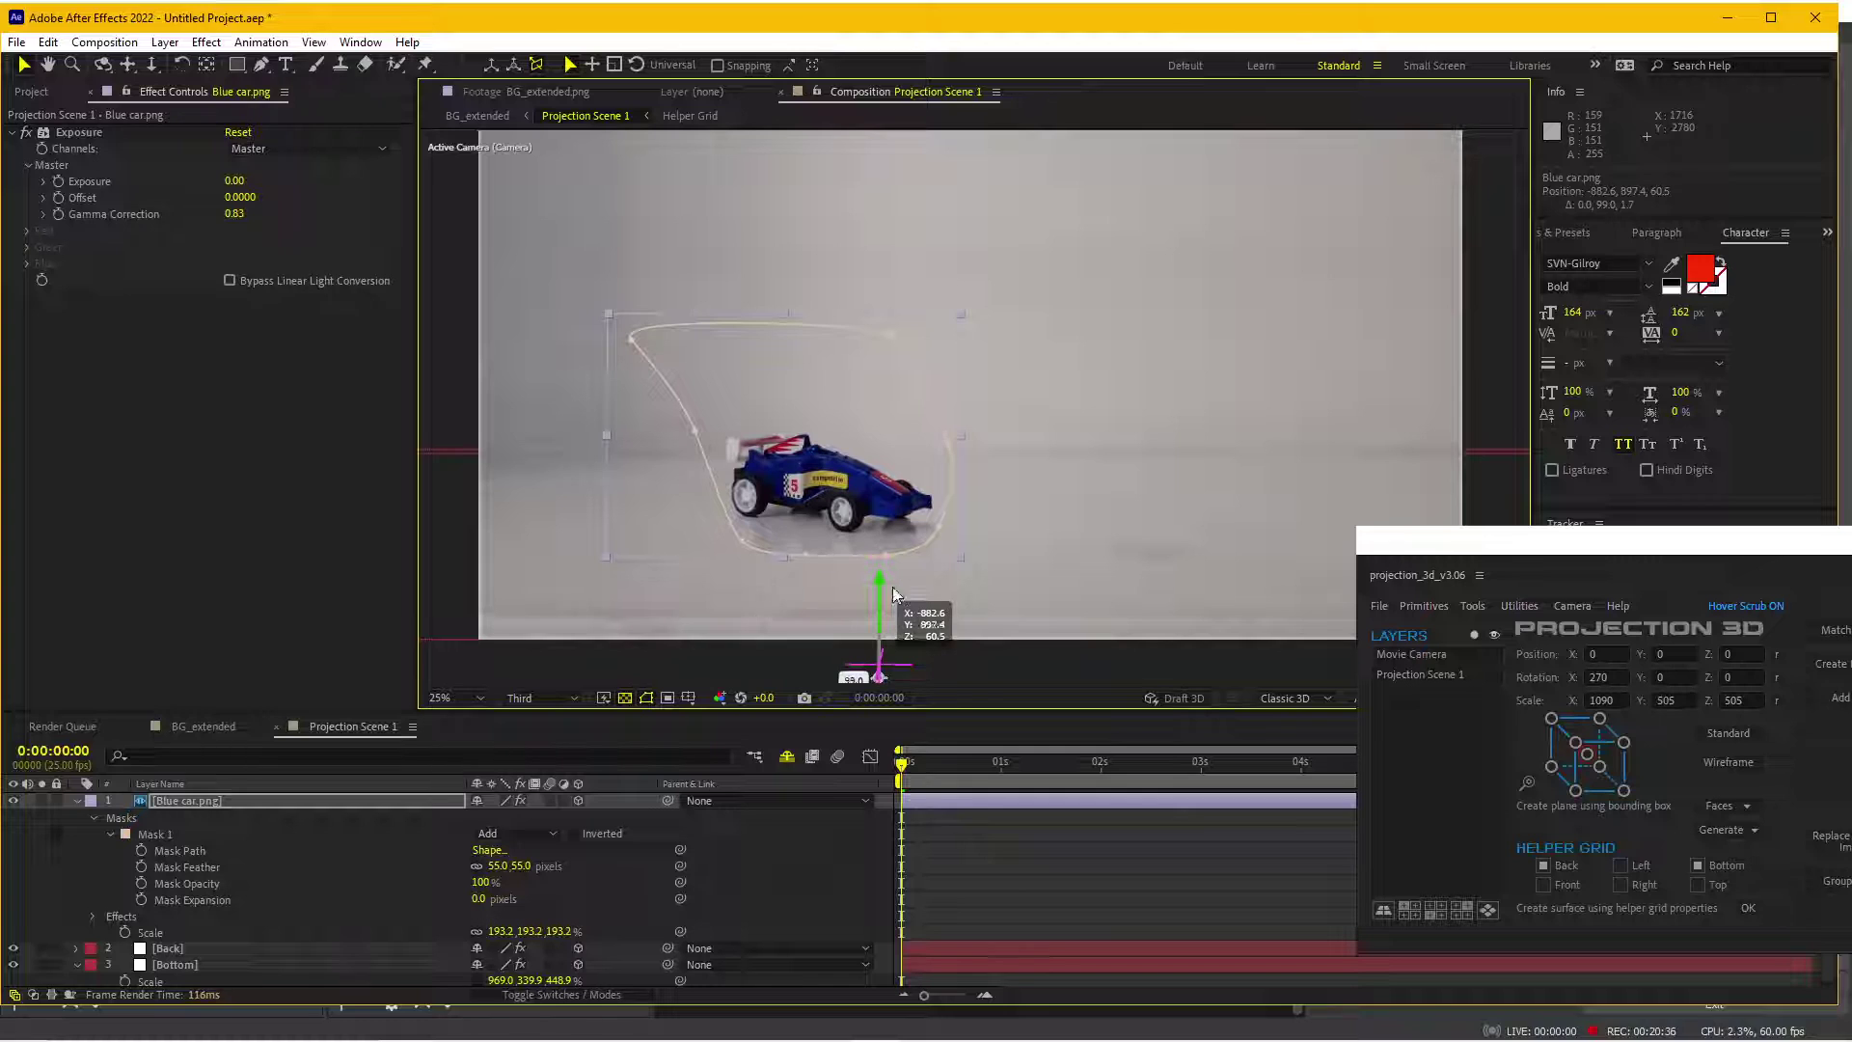
{"action": "left_click", "coordinate": [992, 873]}
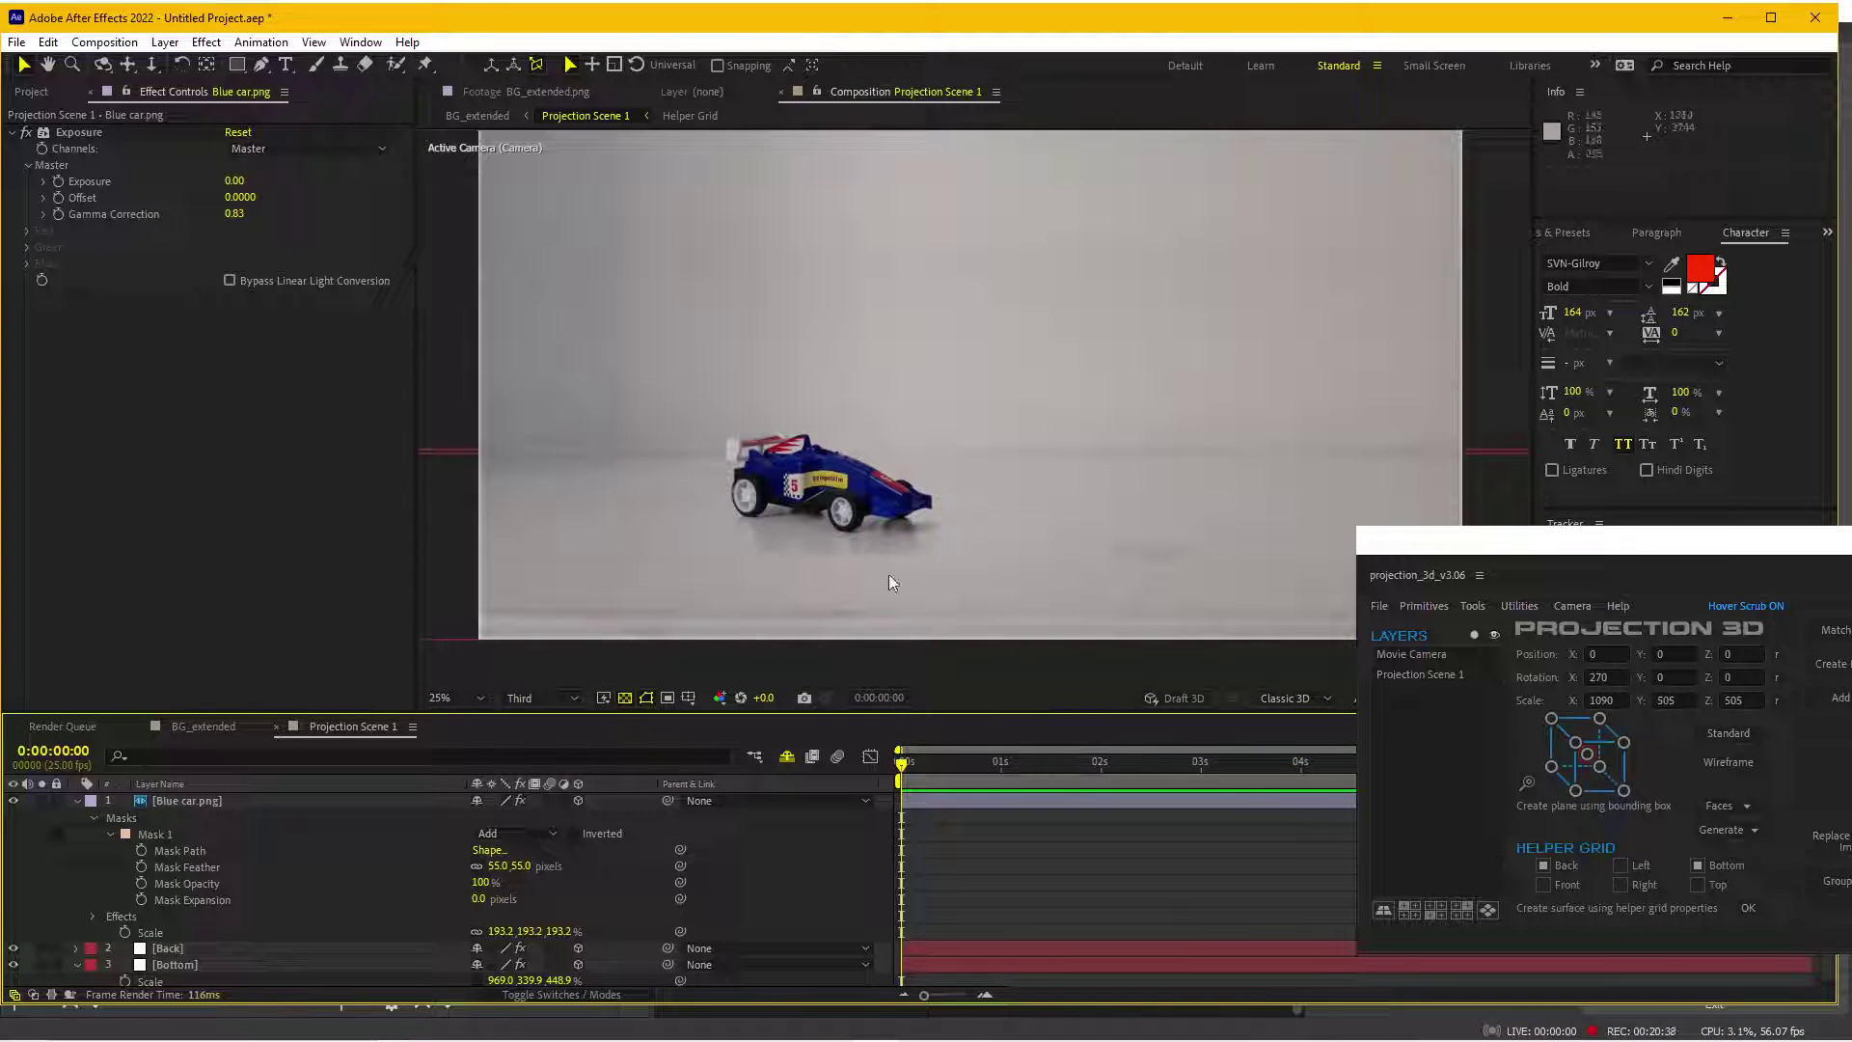
{"action": "left_click", "coordinate": [224, 800]}
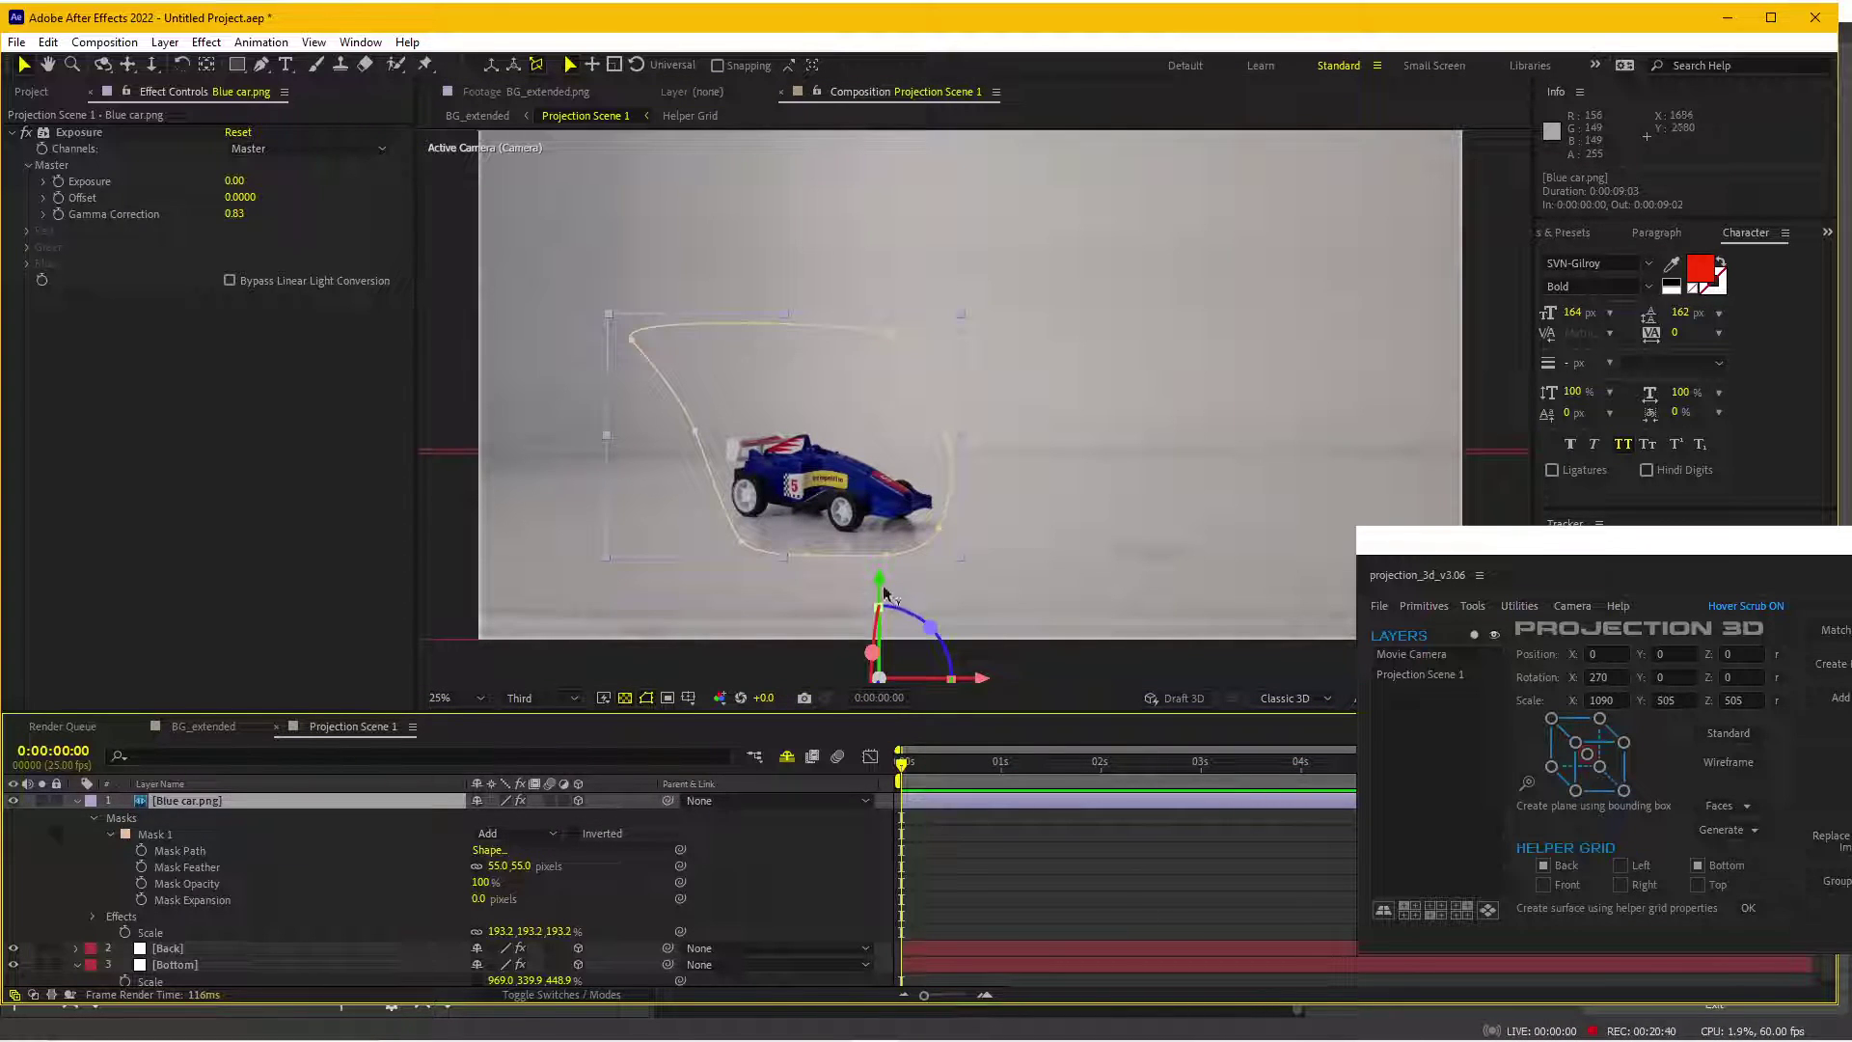
{"action": "left_click_drag", "start_coordinate": [880, 592], "coordinate": [881, 606]}
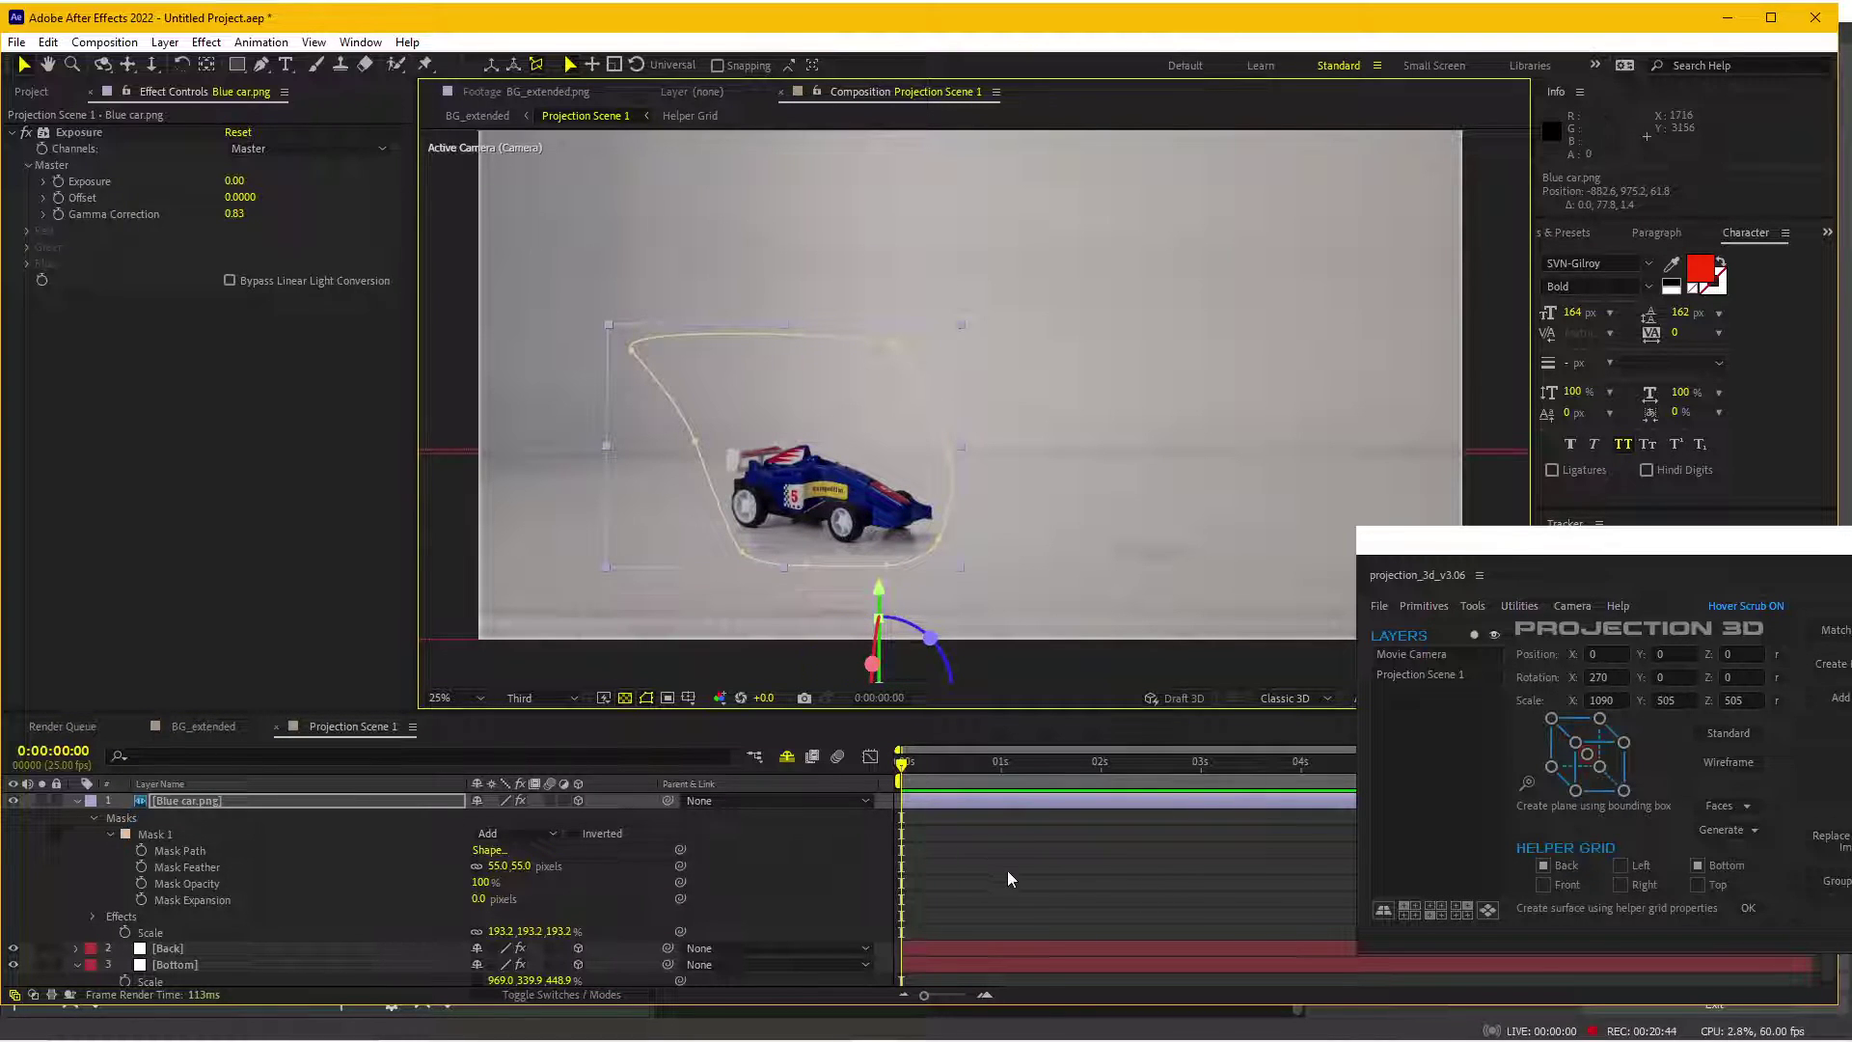
{"action": "left_click", "coordinate": [1011, 844]}
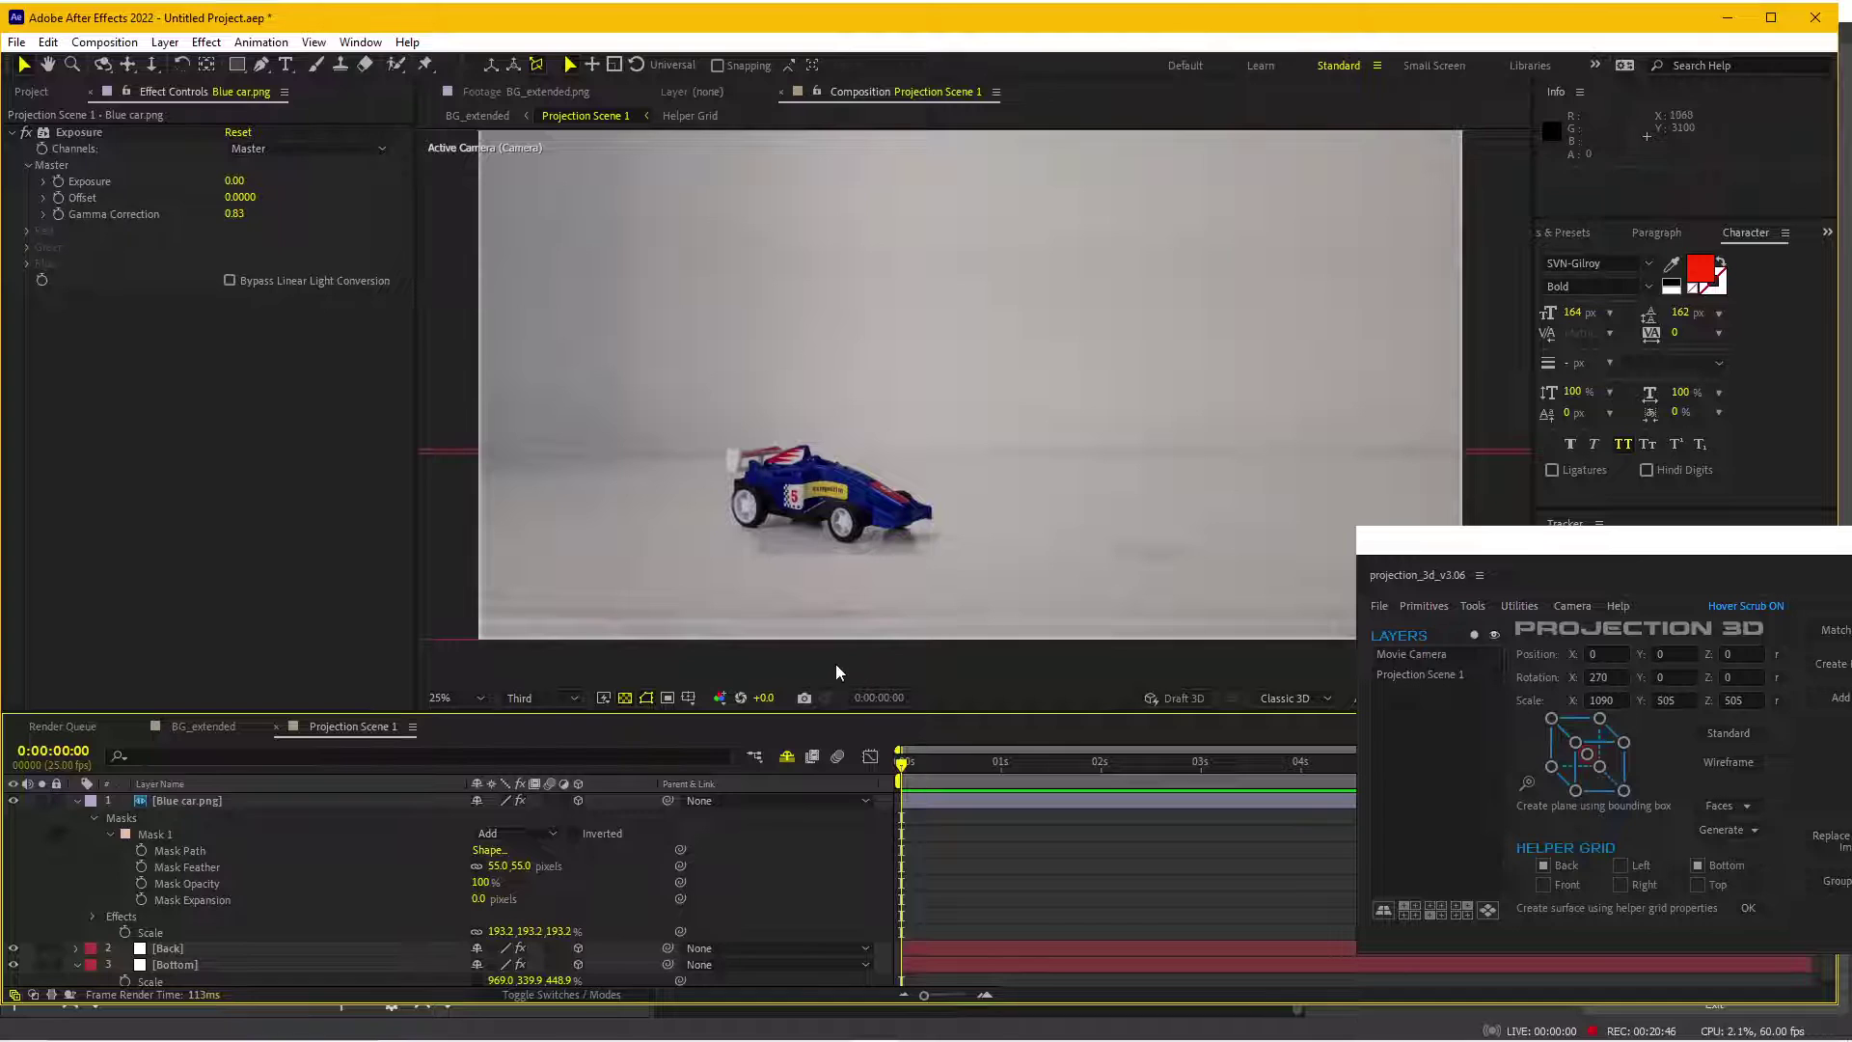
- Flatten Mask 1's bottom edge and tighten its lower-left point and rear curve around the car
{"action": "left_click", "coordinate": [202, 803]}
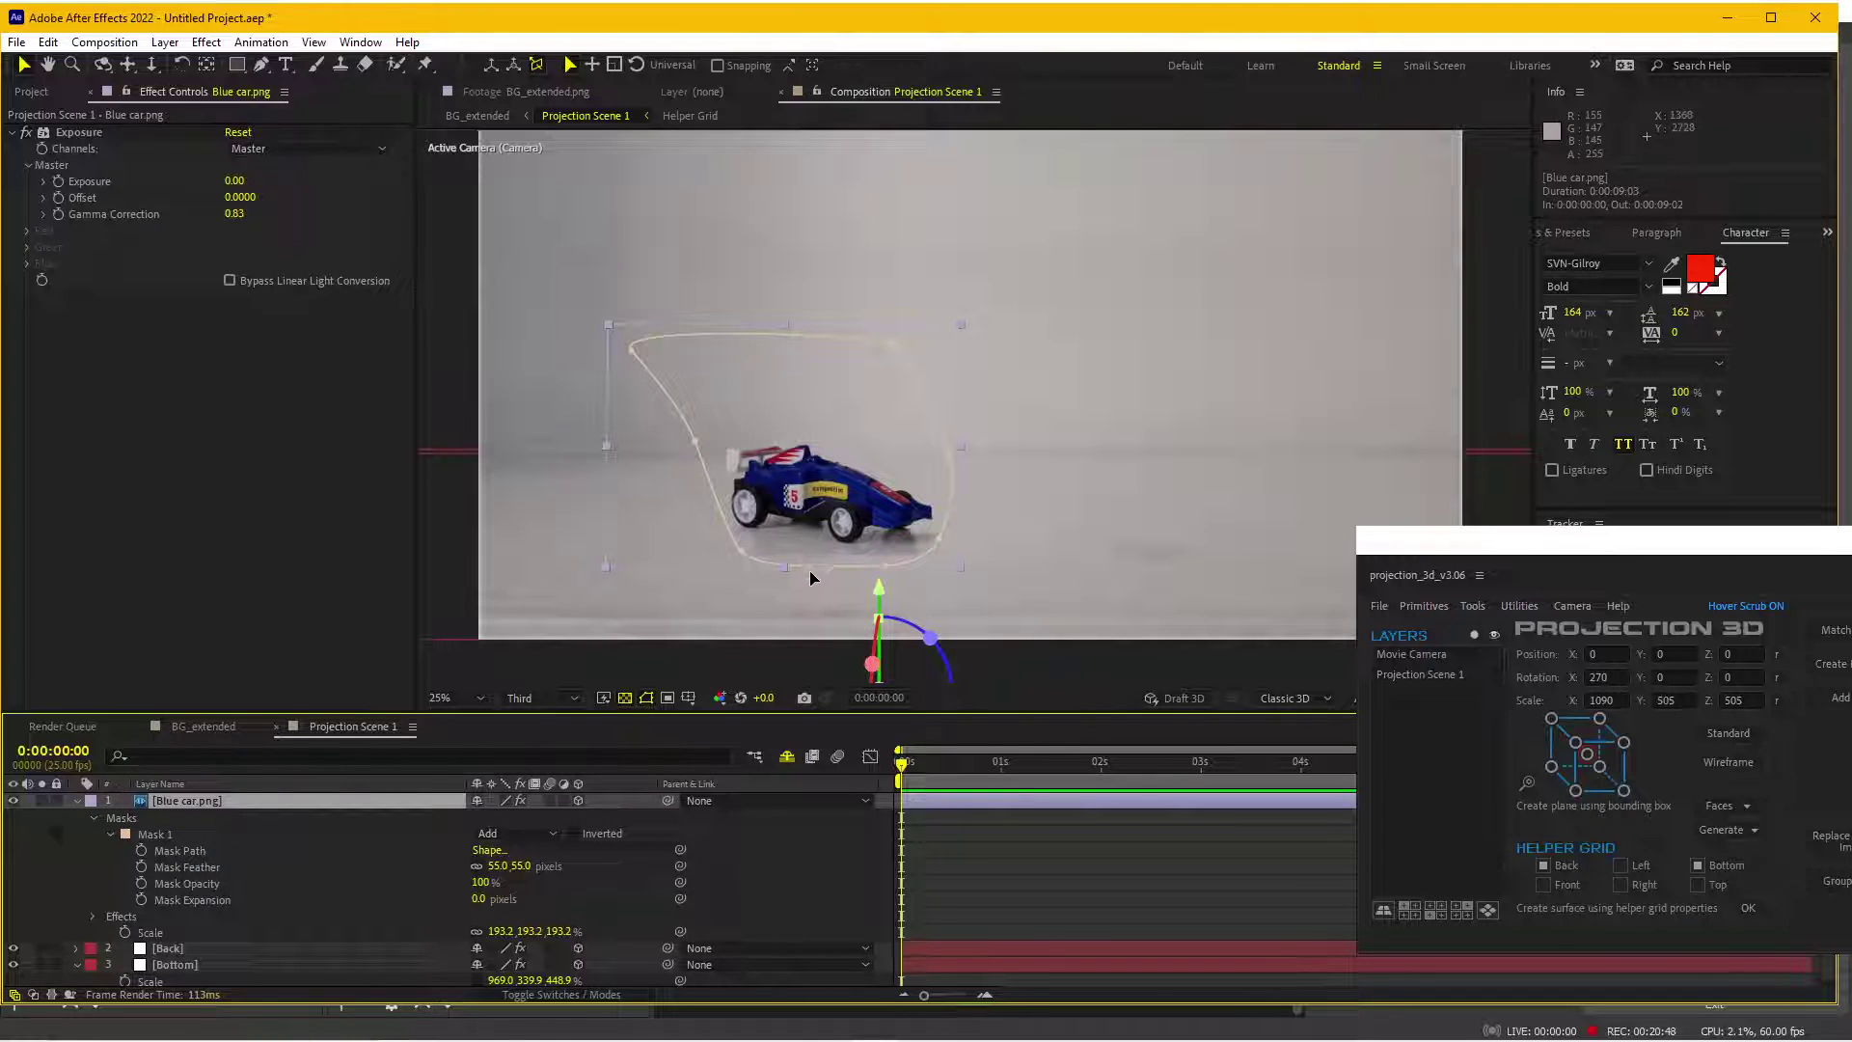
{"action": "left_click", "coordinate": [747, 559]}
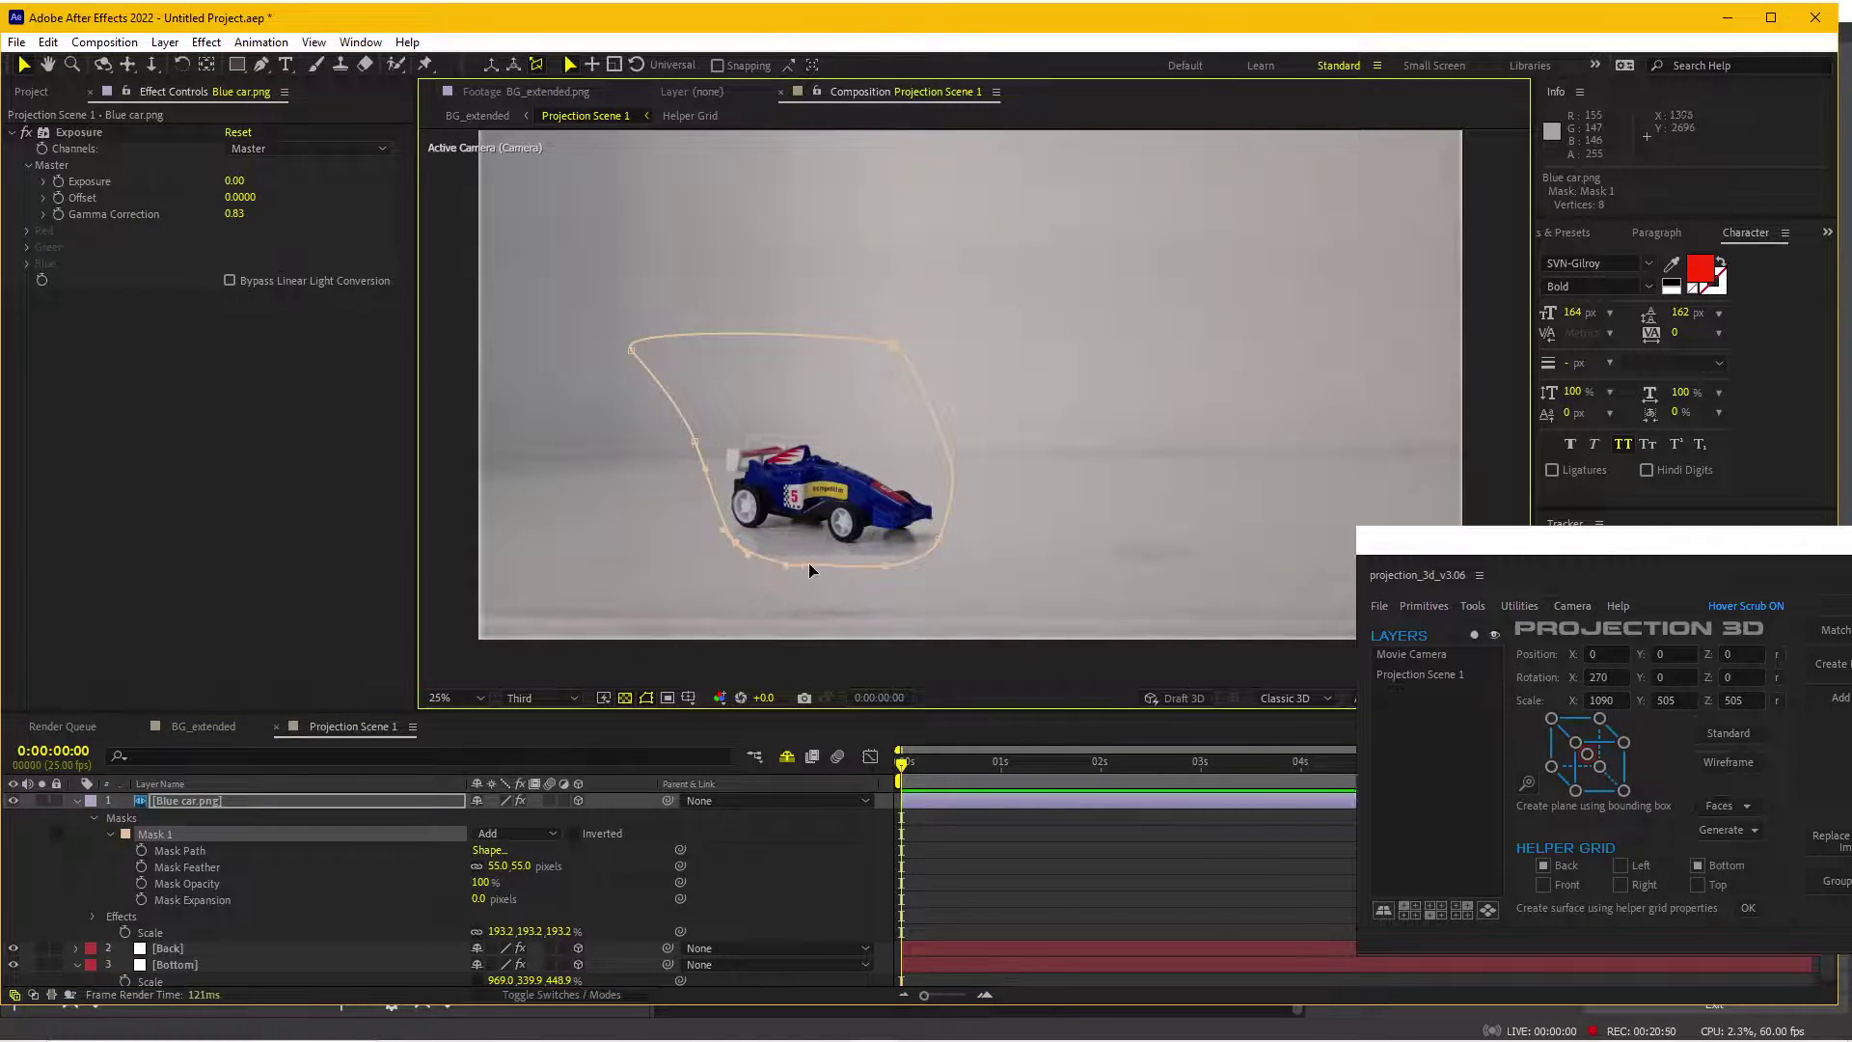
{"action": "left_click_drag", "start_coordinate": [807, 559], "coordinate": [943, 546]}
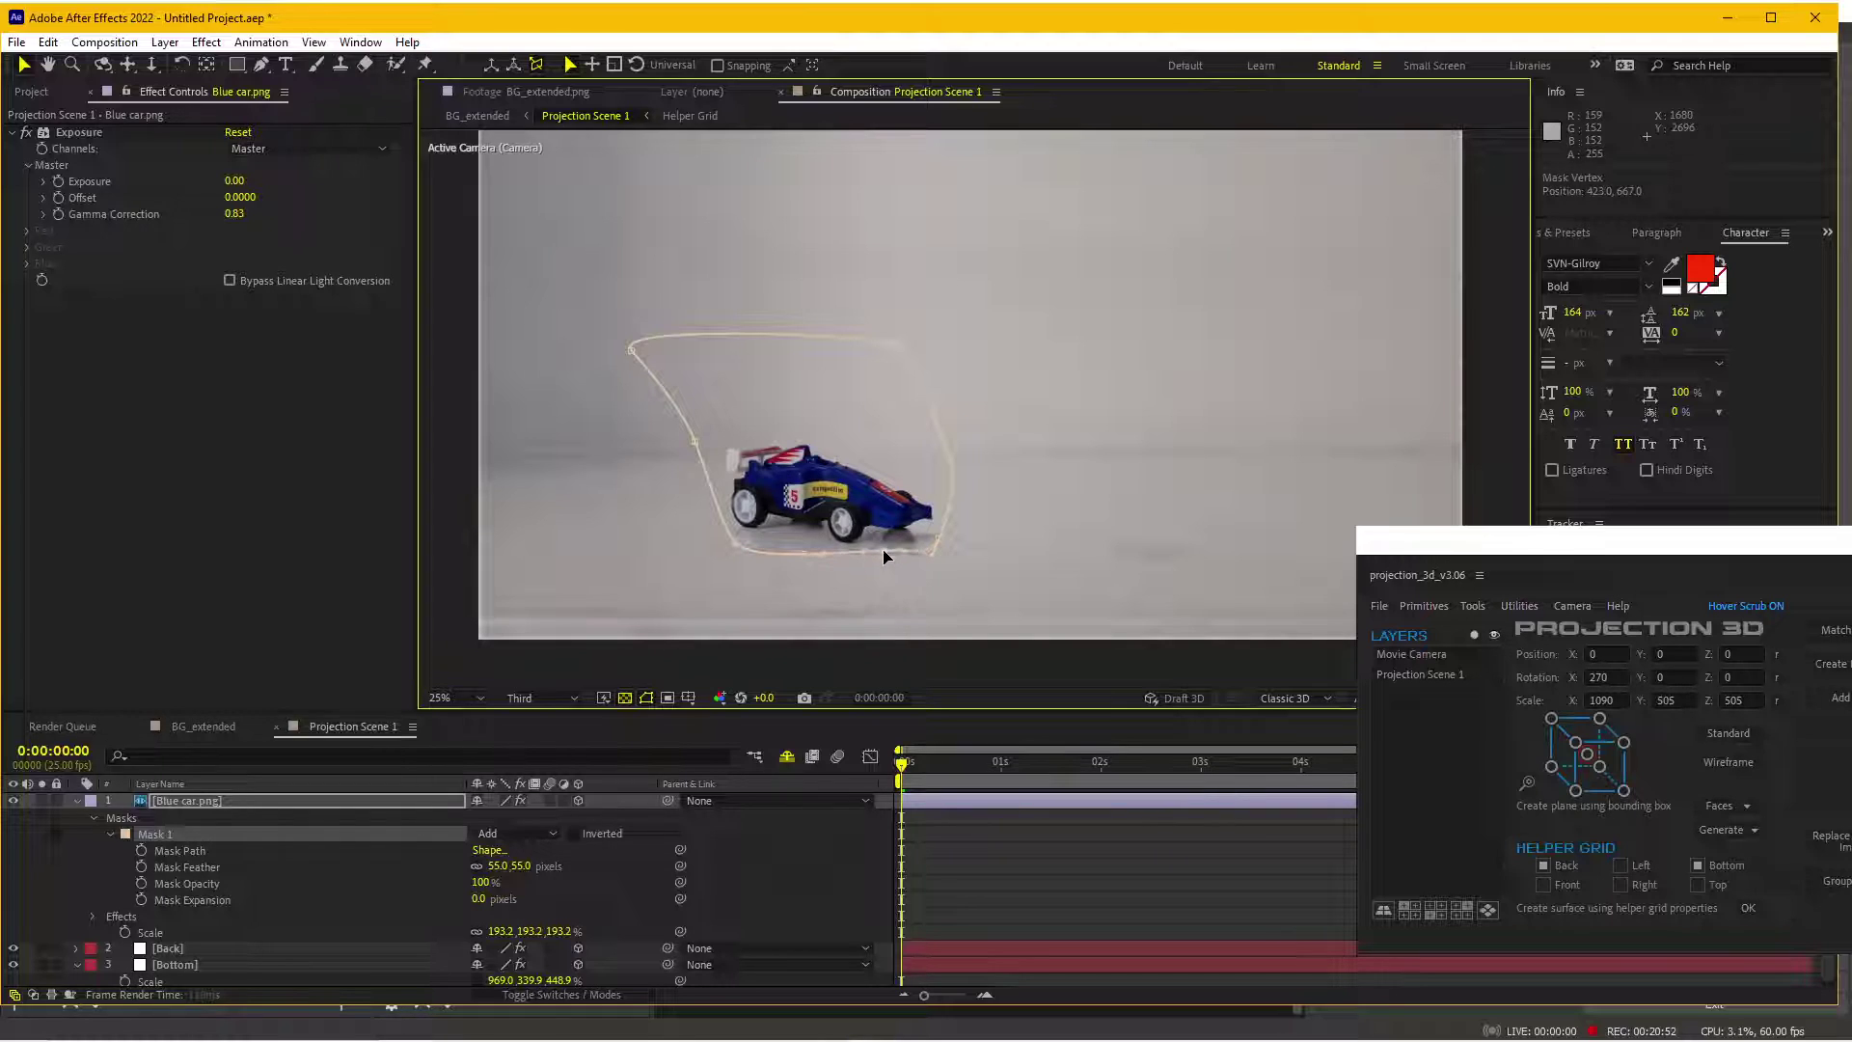
{"action": "left_click", "coordinate": [1061, 870]}
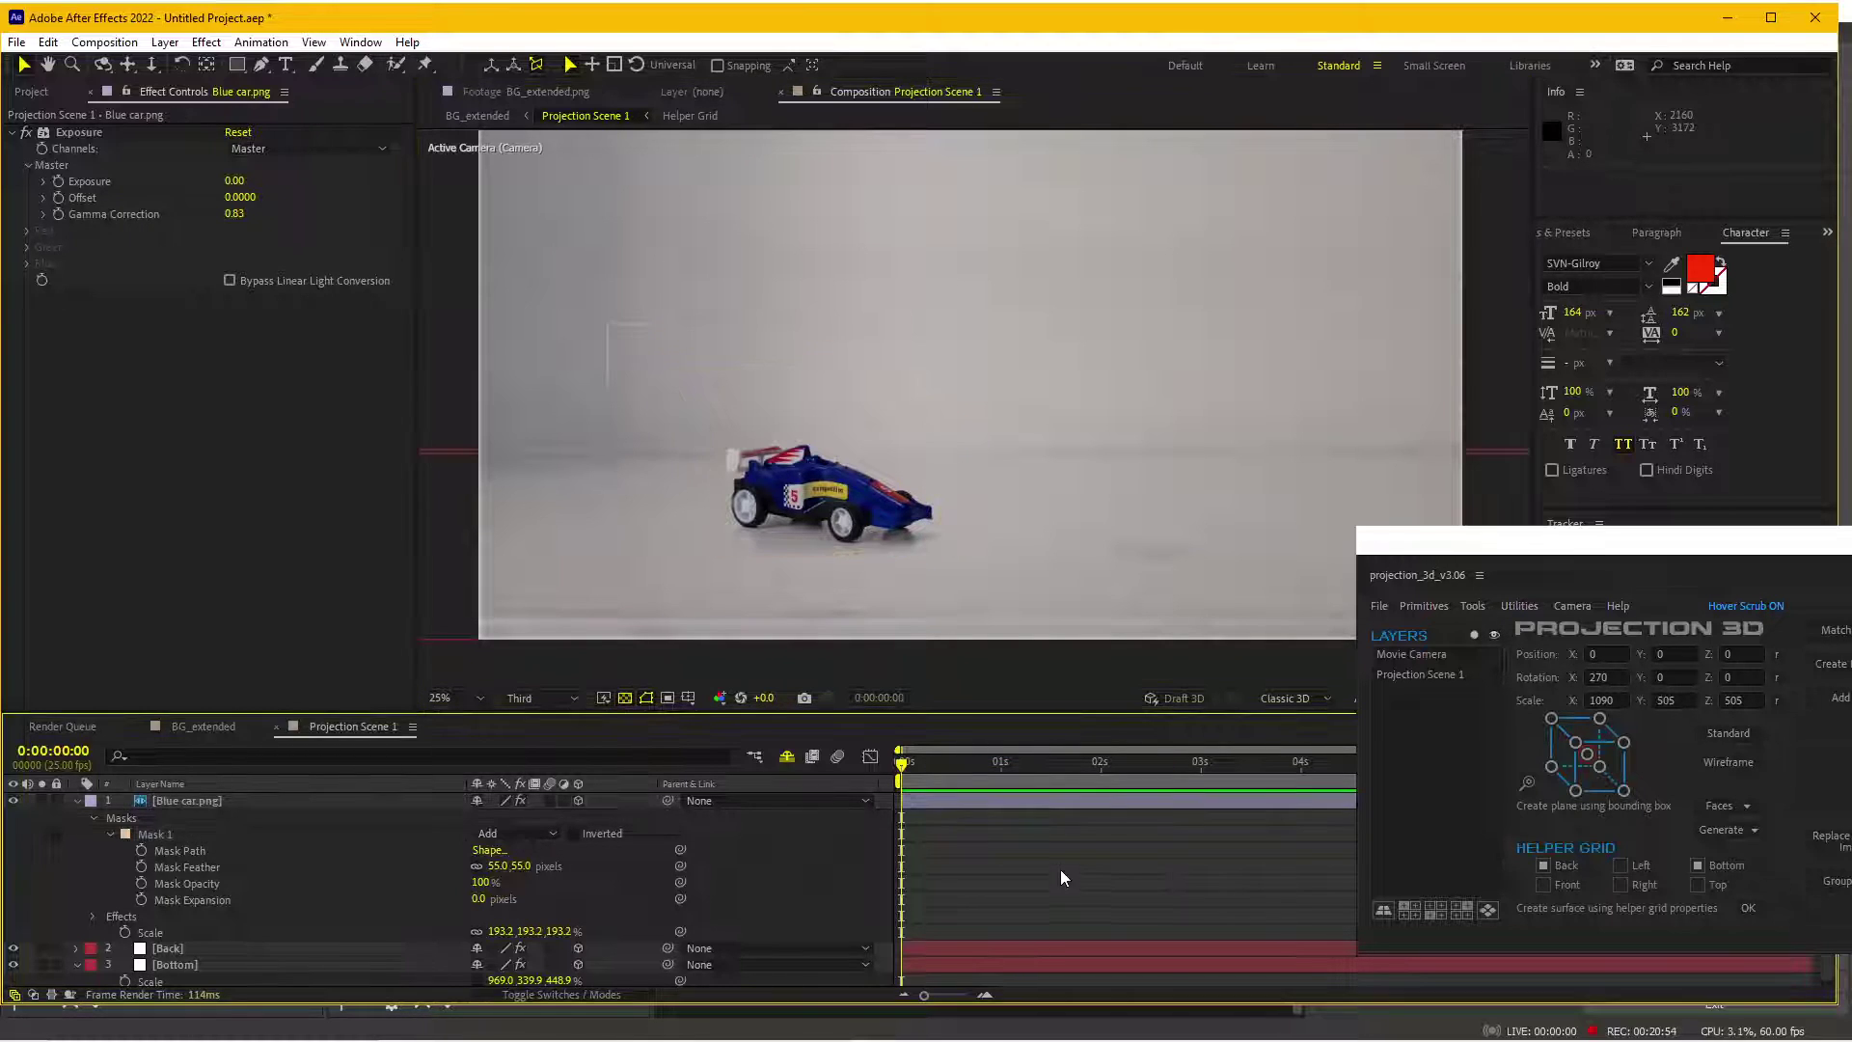
{"action": "left_click", "coordinate": [216, 807]}
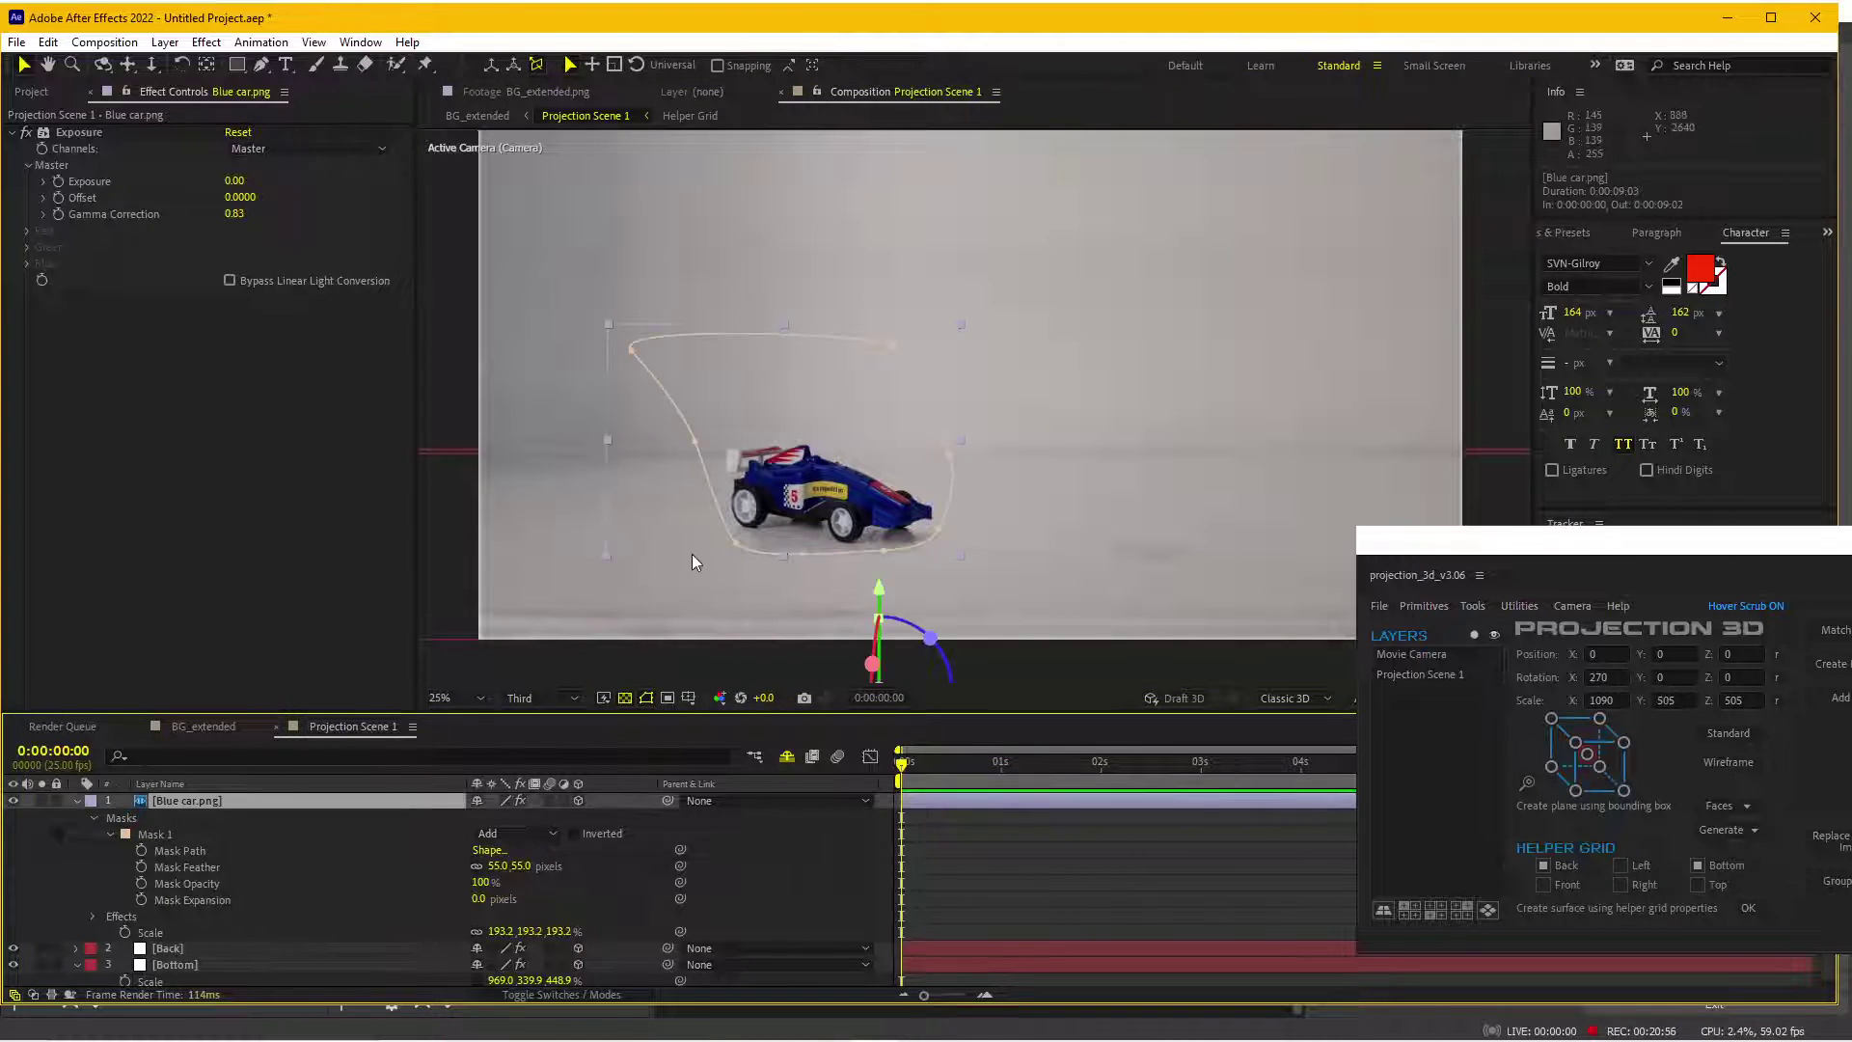
{"action": "left_click_drag", "start_coordinate": [735, 550], "coordinate": [731, 532]}
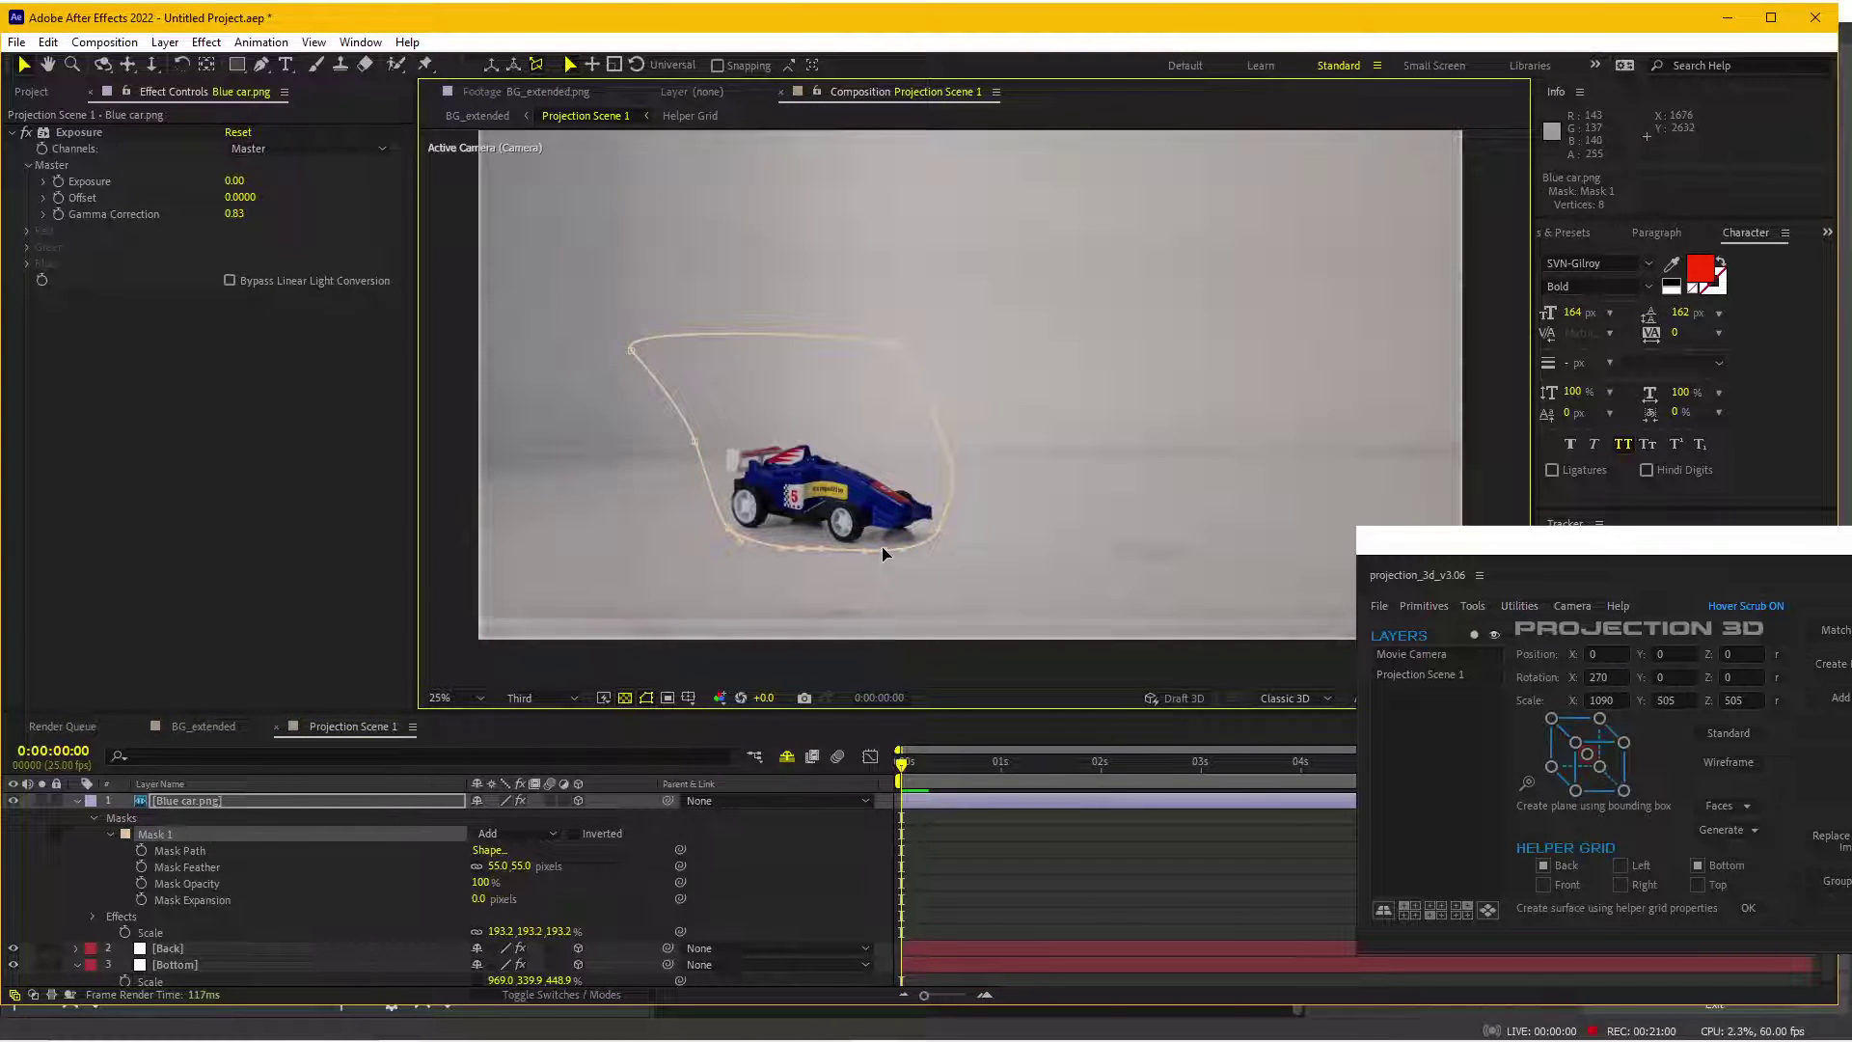
{"action": "left_click_drag", "start_coordinate": [885, 557], "coordinate": [942, 525]}
{"action": "left_click", "coordinate": [1009, 877]}
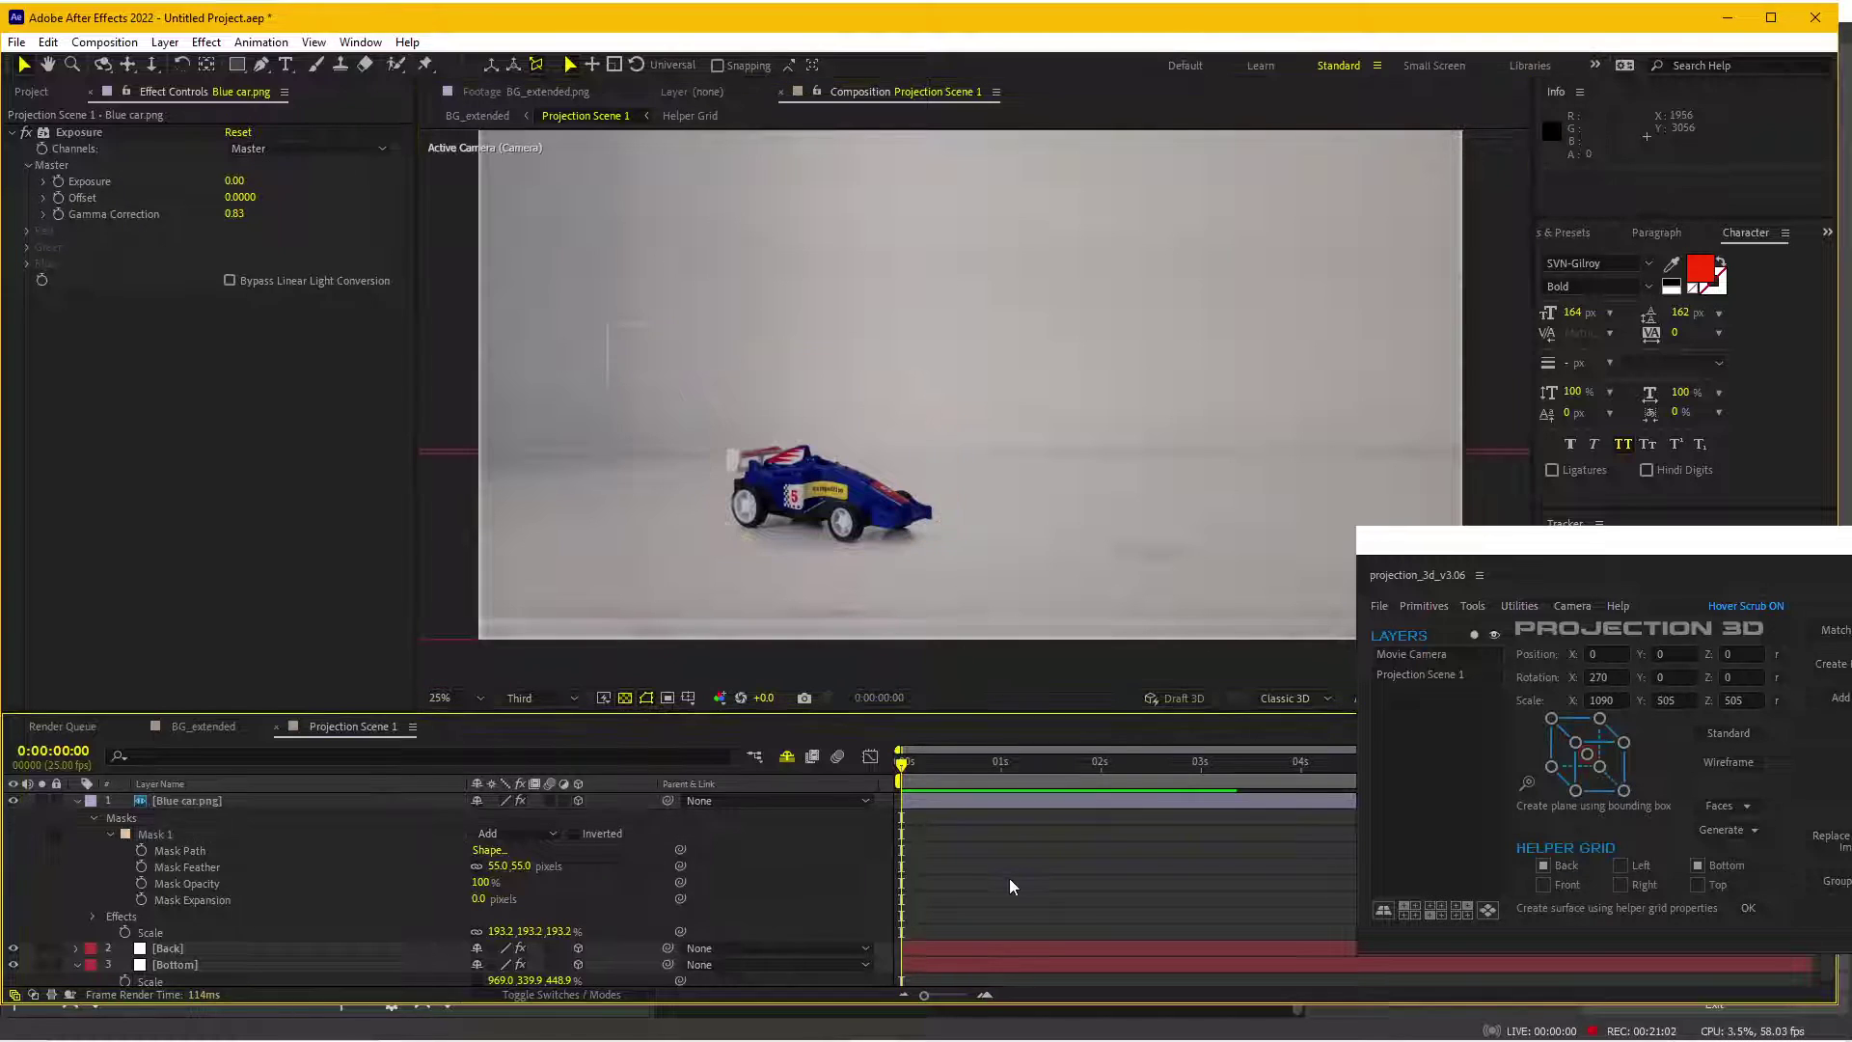
- In BG_extended, pan the Movie Camera upward and toggle the transparency grid off and on
{"action": "left_click", "coordinate": [203, 725]}
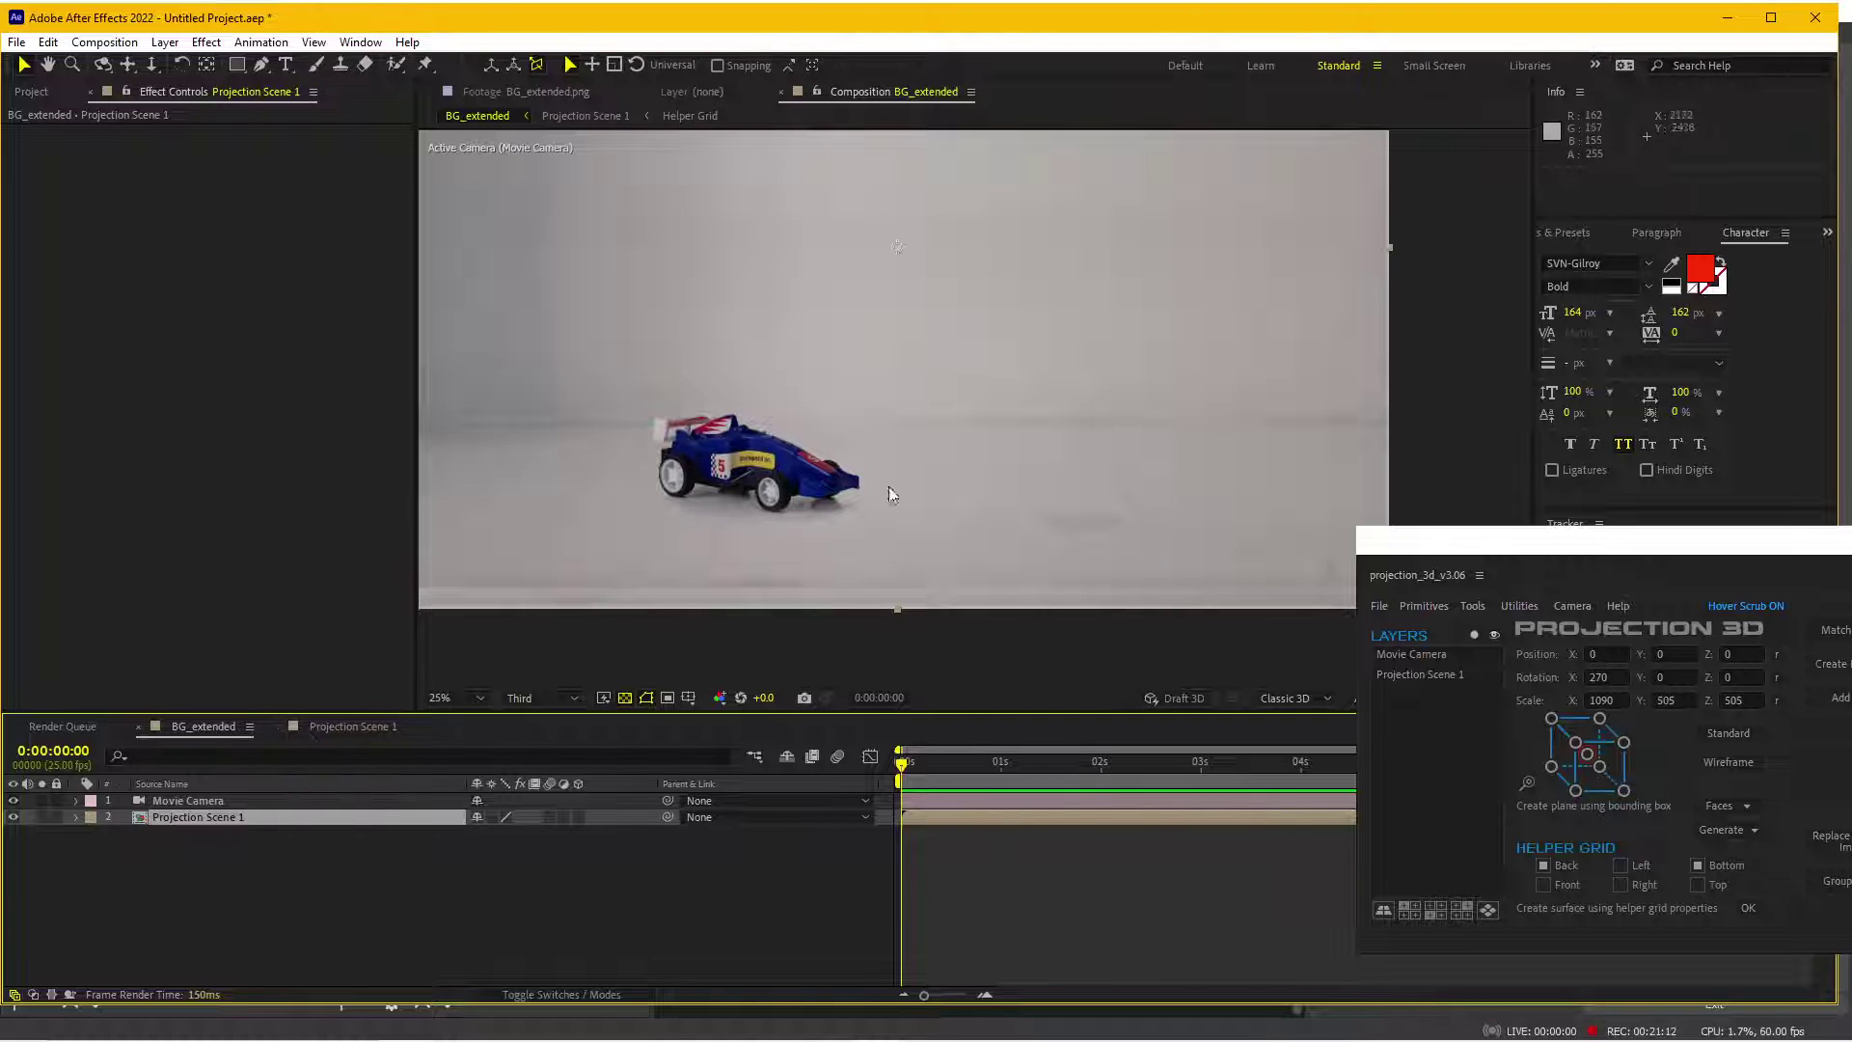
{"action": "key", "text": "c"}
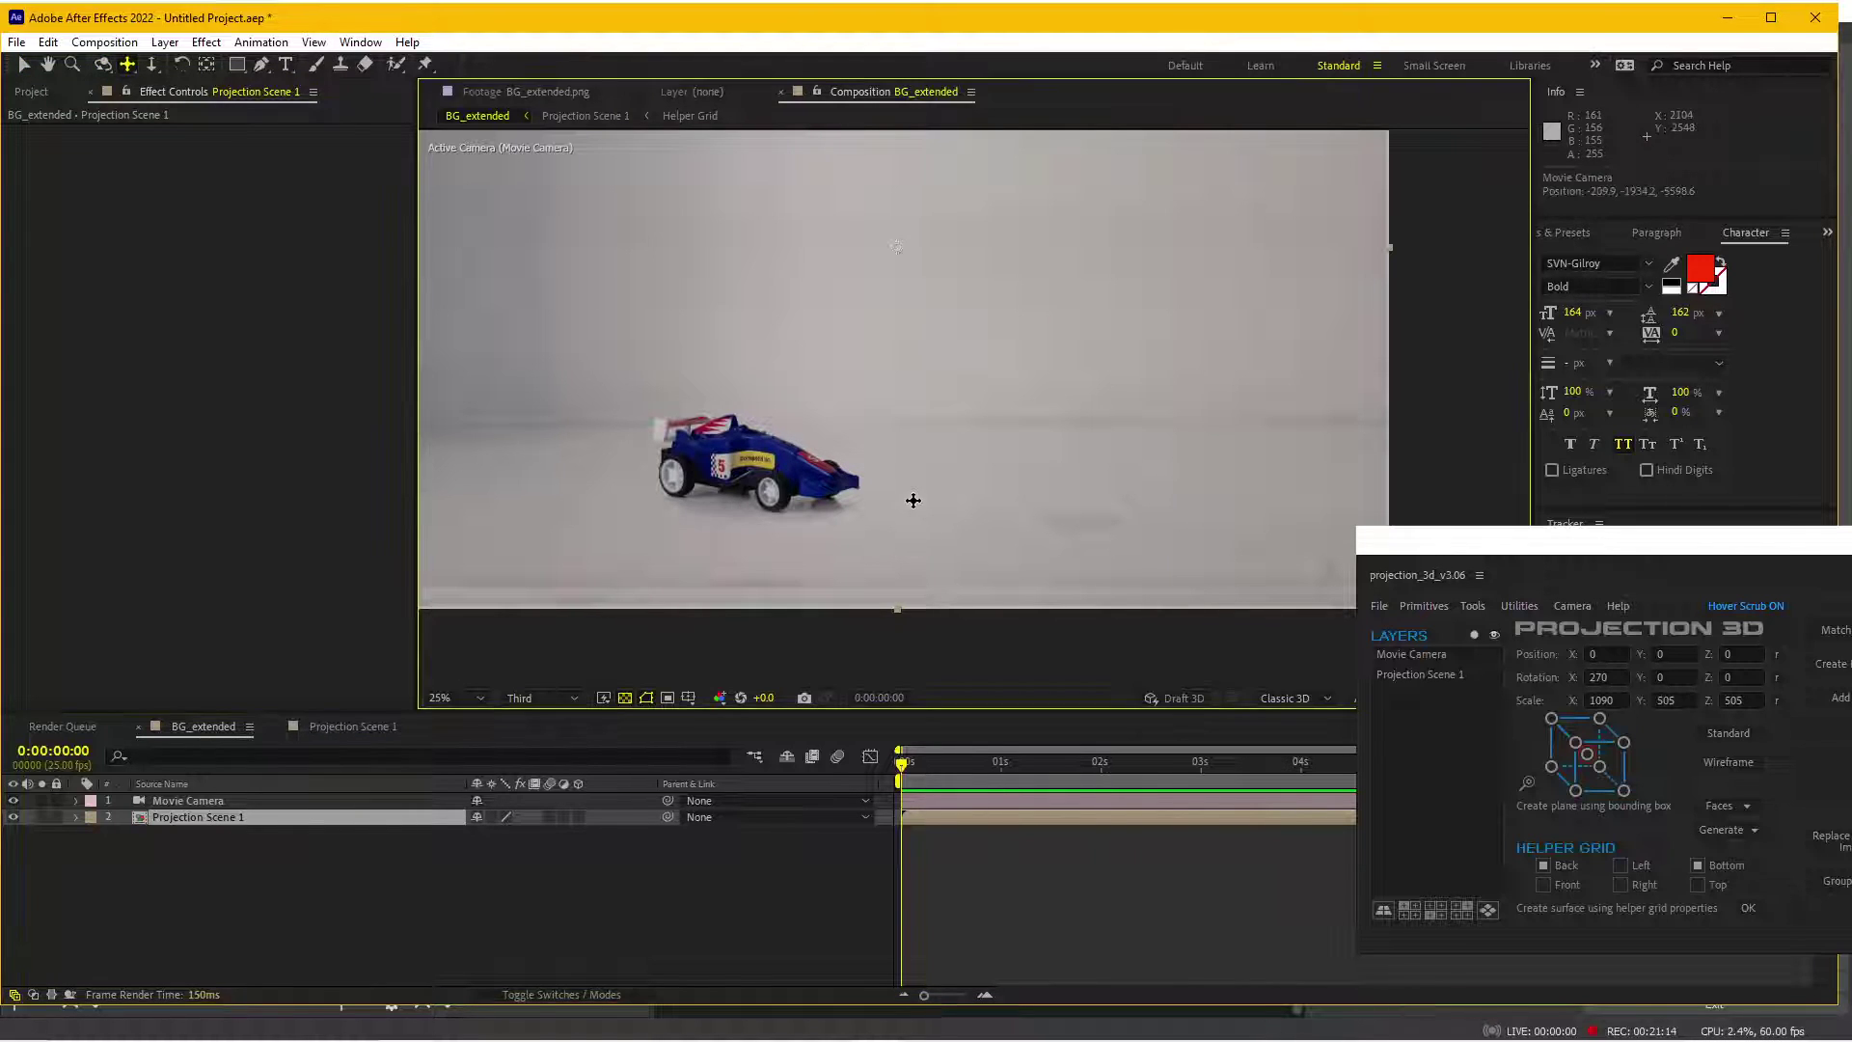
{"action": "left_click_drag", "start_coordinate": [914, 501], "coordinate": [917, 157]}
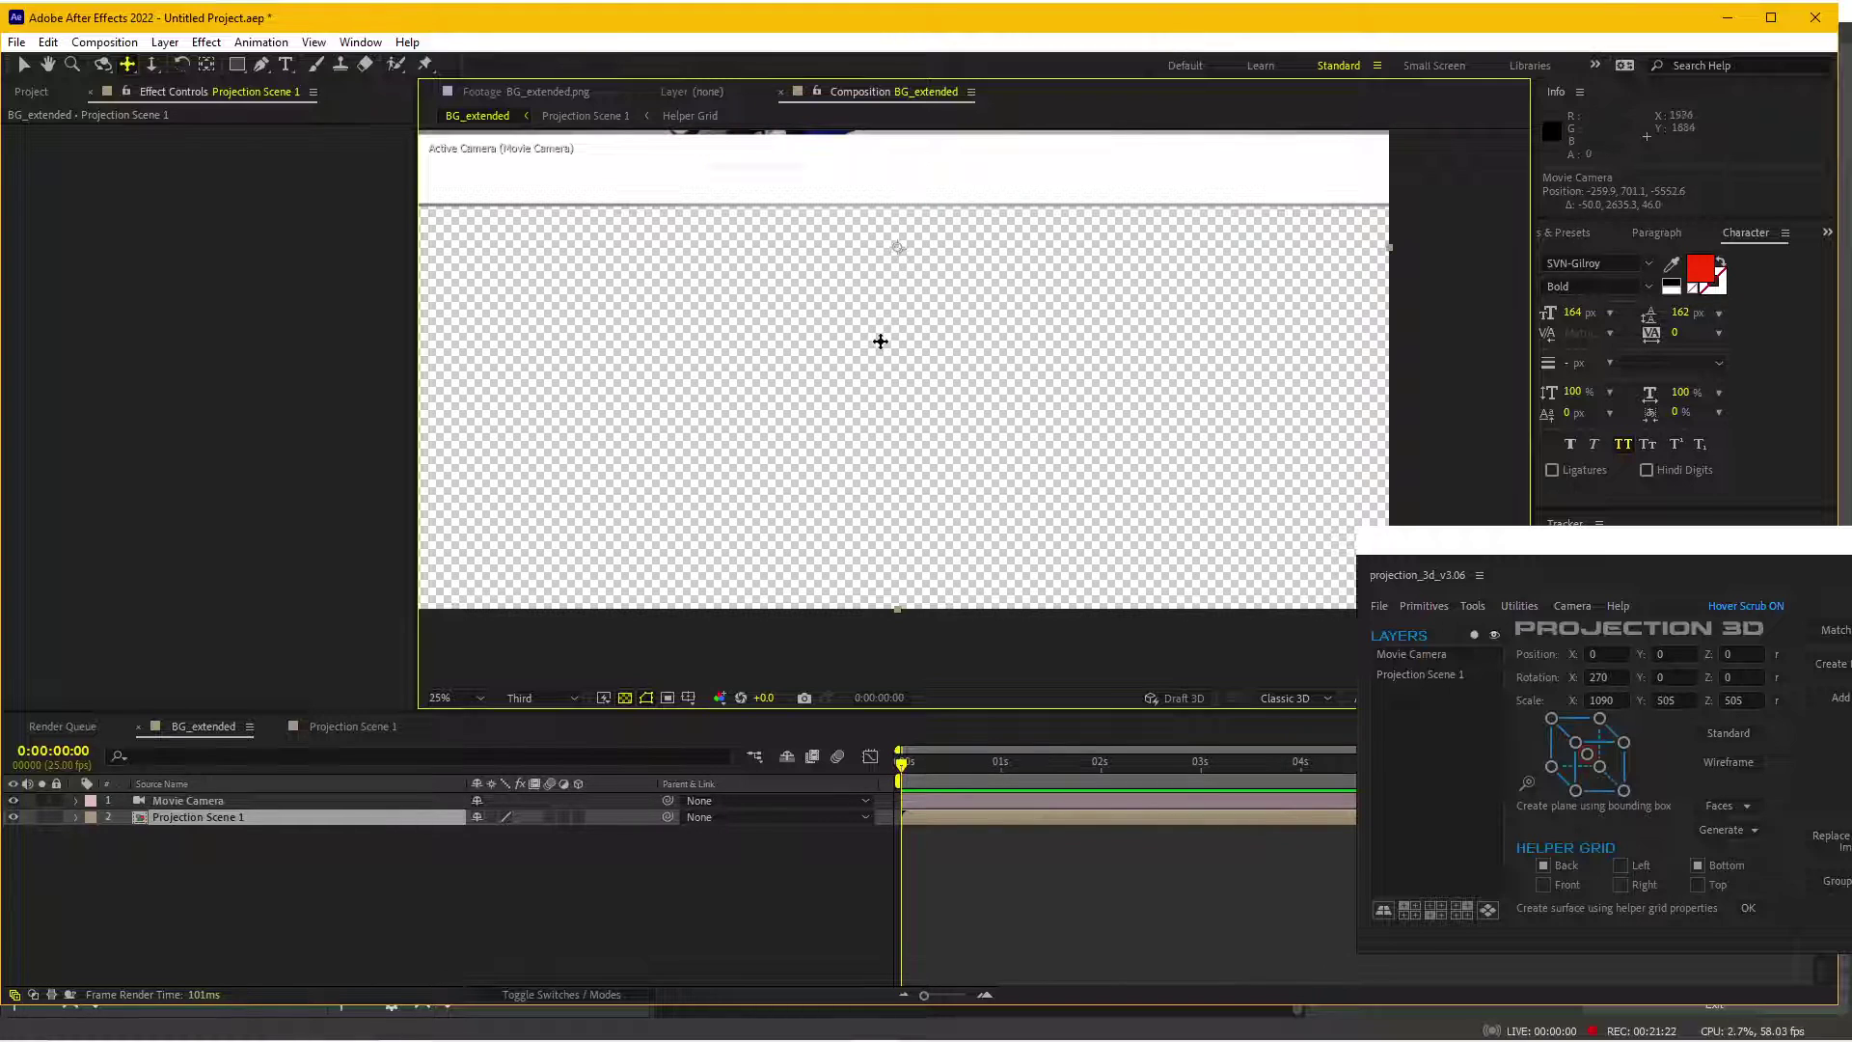
{"action": "scroll", "coordinate": [880, 338], "scroll_direction": "down", "scroll_amount": 1}
{"action": "left_click", "coordinate": [624, 697]}
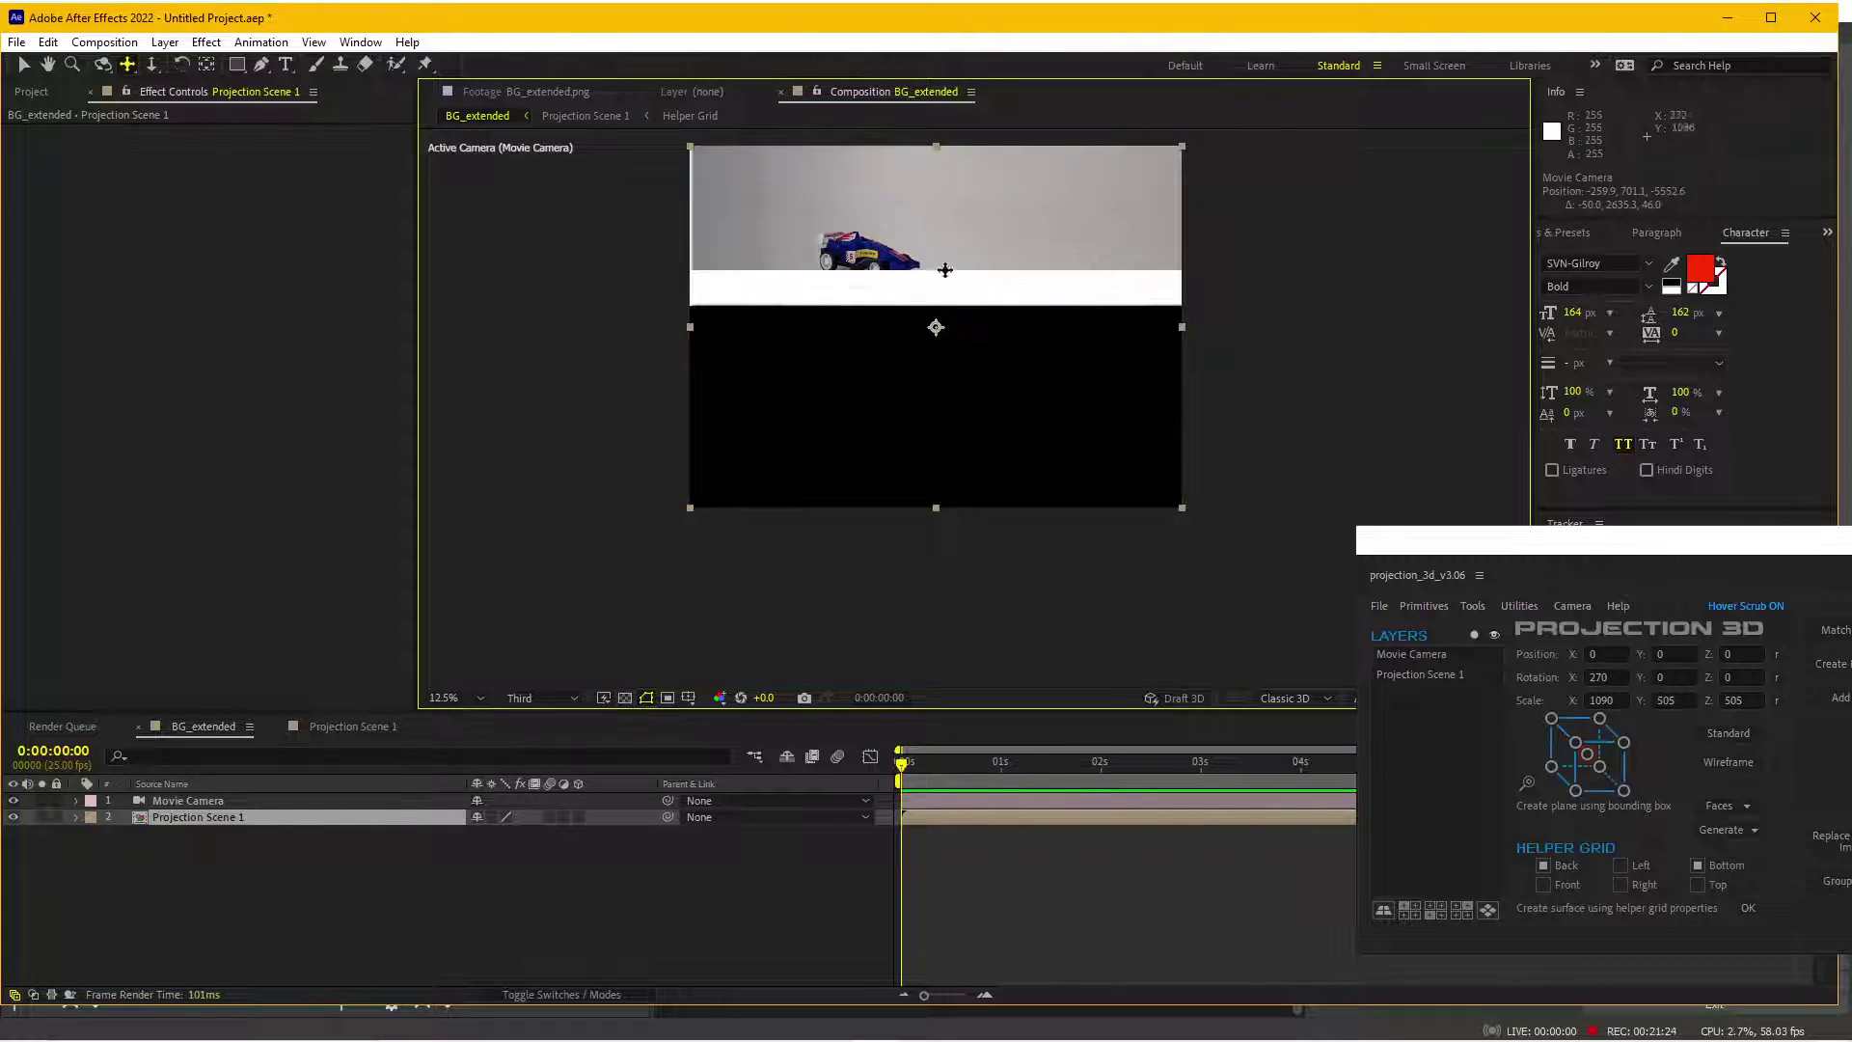
{"action": "left_click", "coordinate": [629, 697]}
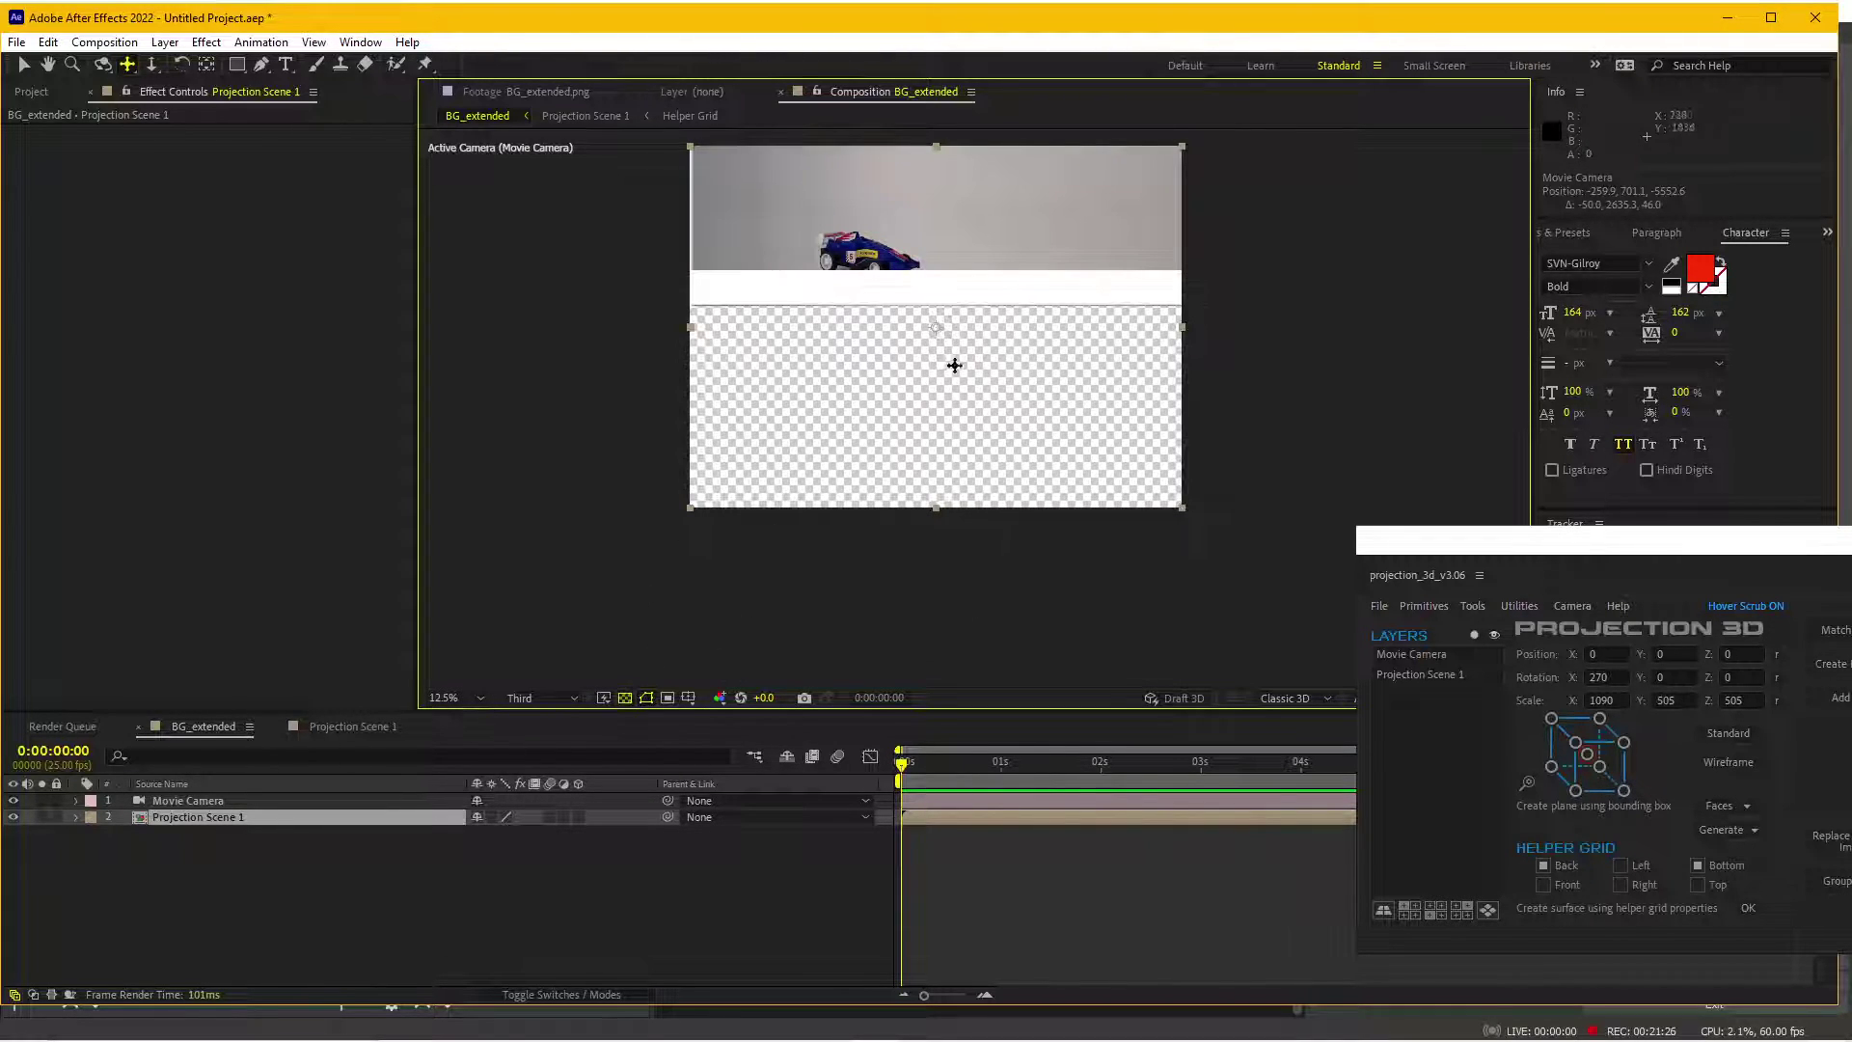
- Undo the camera pan, return to Projection Scene 1, collapse the car's masks and select Bottom
{"action": "key", "text": "ctrl+z"}
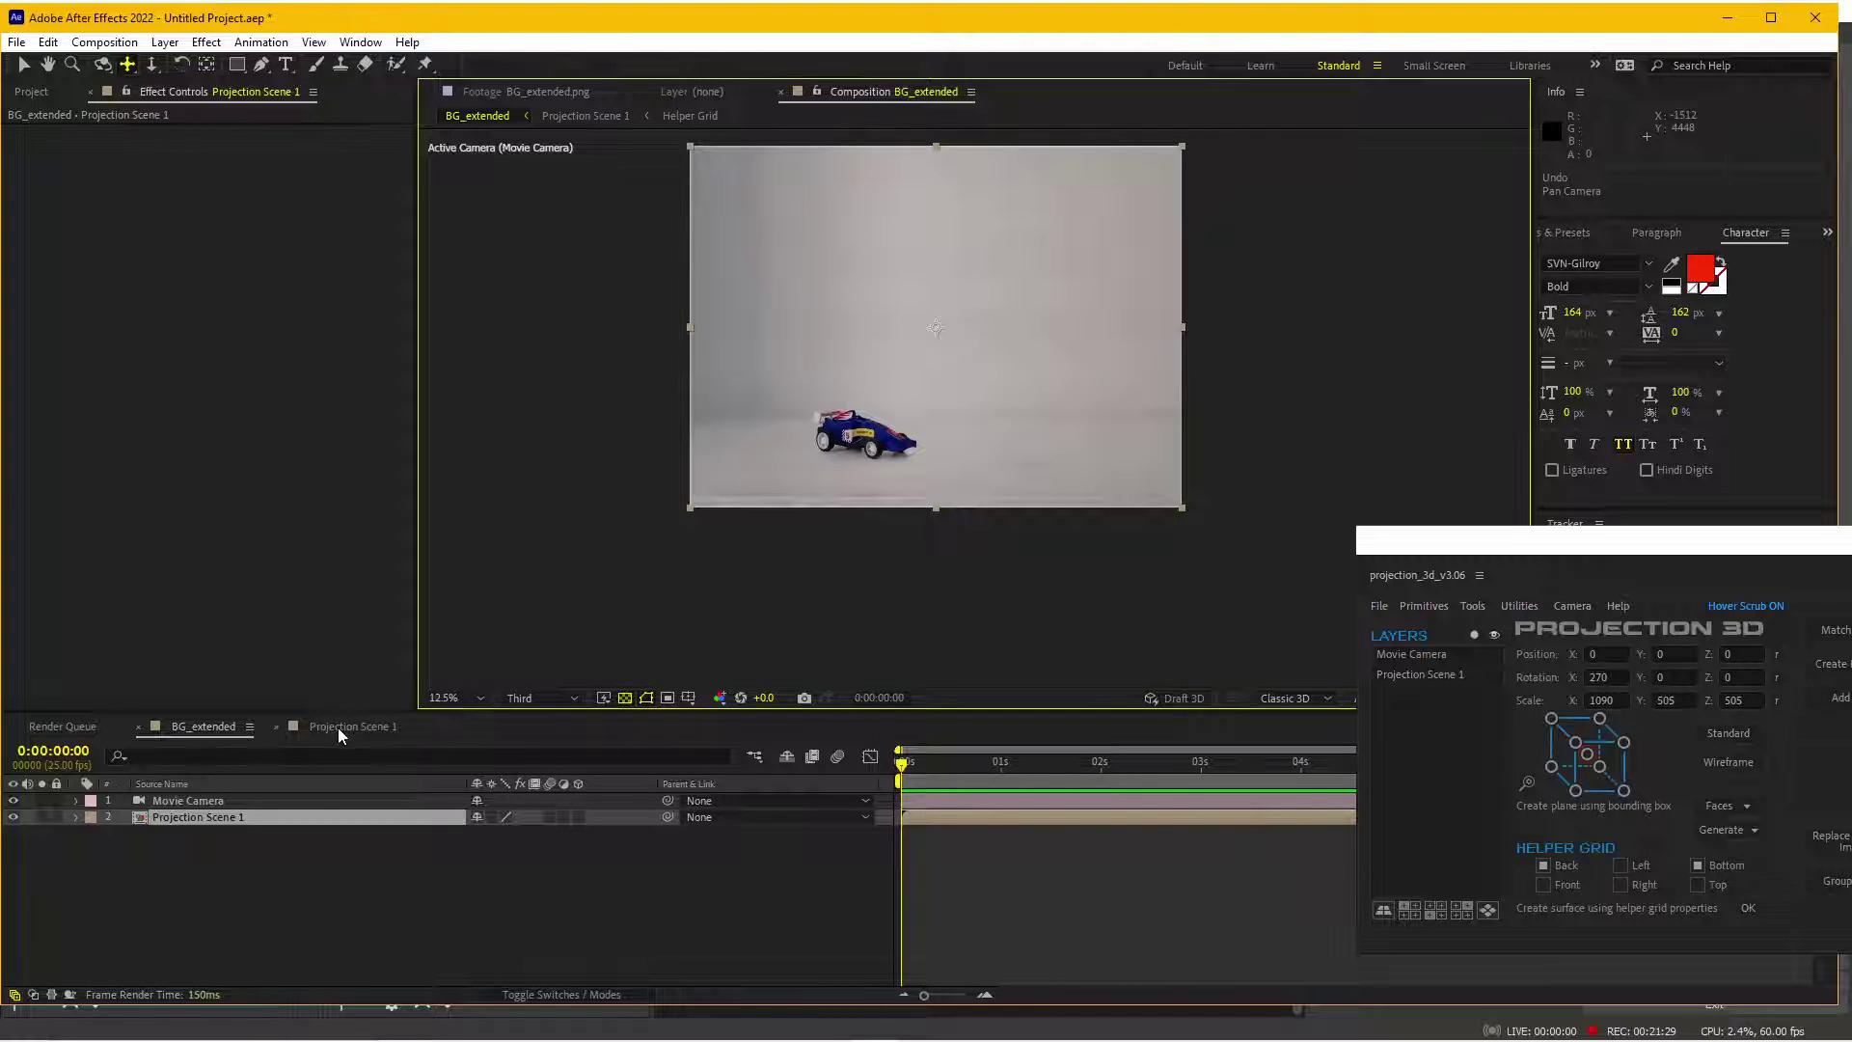
{"action": "left_click", "coordinate": [339, 727]}
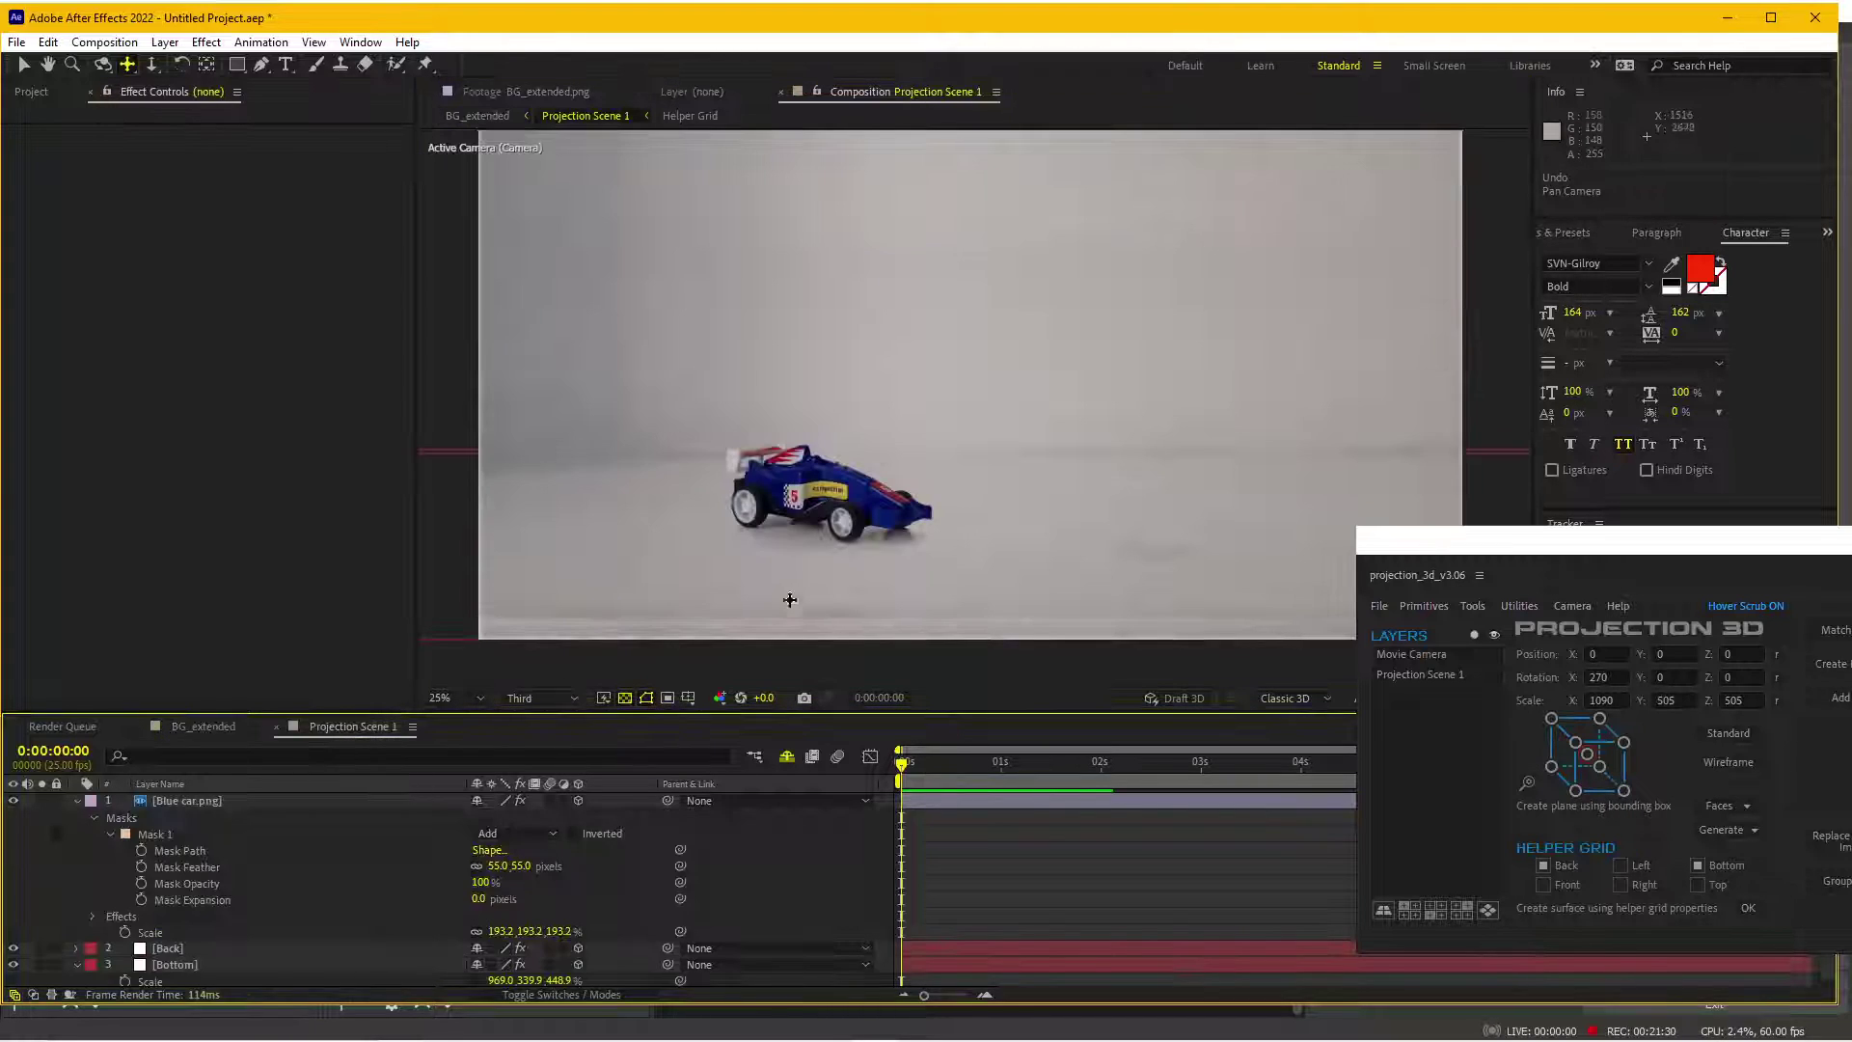
{"action": "left_click_drag", "start_coordinate": [877, 487], "coordinate": [296, 750]}
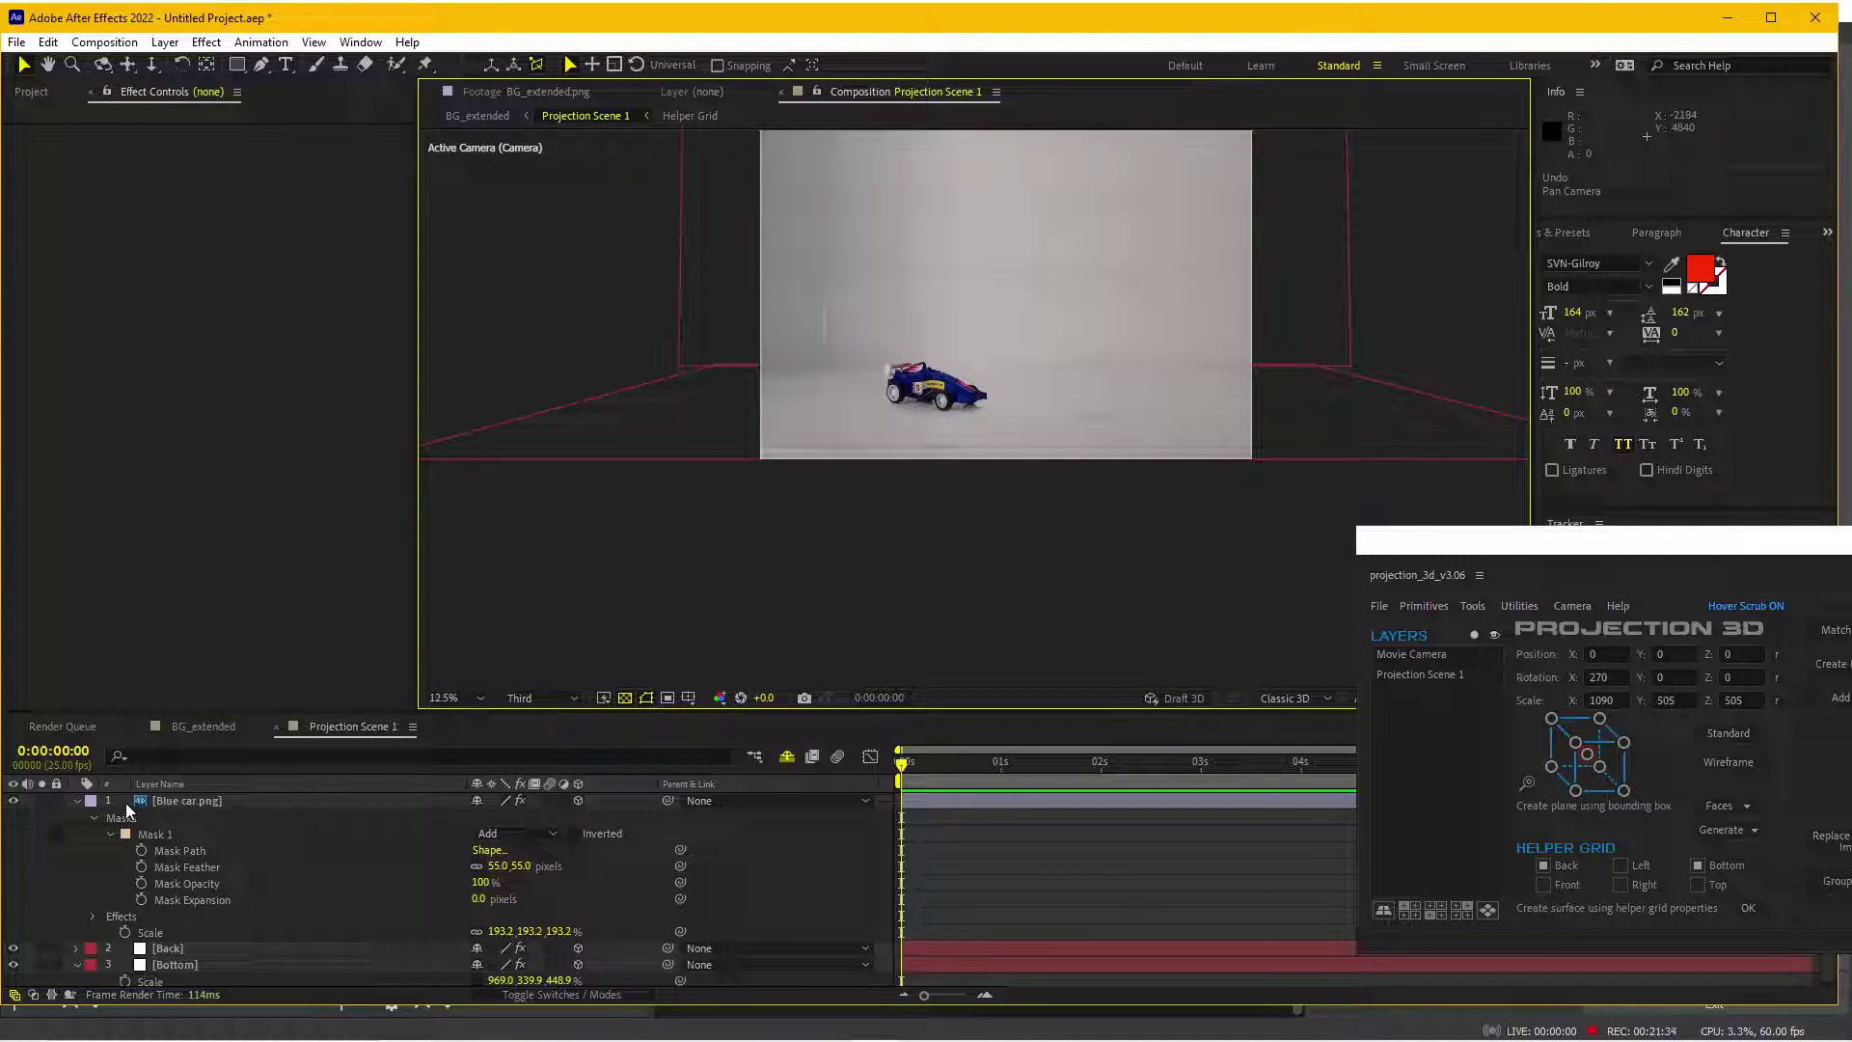
{"action": "left_click", "coordinate": [77, 800]}
{"action": "left_click", "coordinate": [175, 833]}
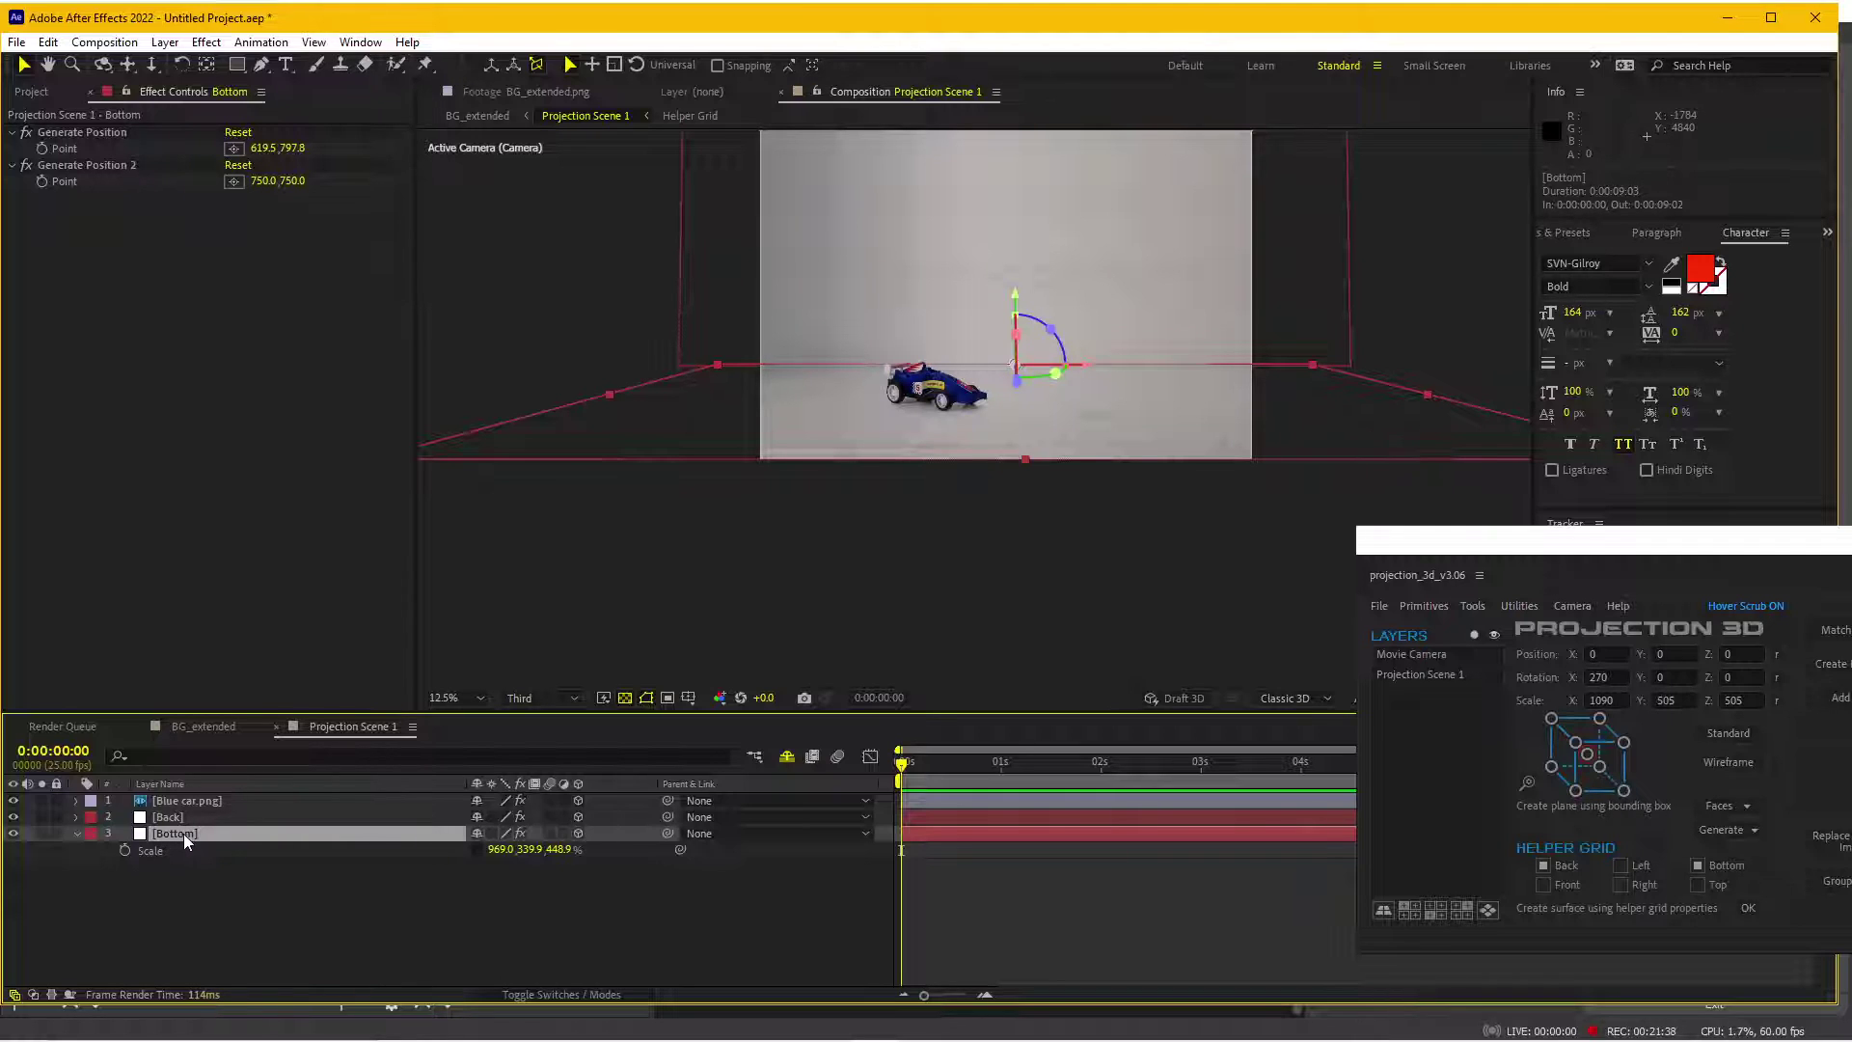
- Duplicate the Bottom plane and set its anchor point to the bottom-front edge
{"action": "key", "text": "ctrl+d"}
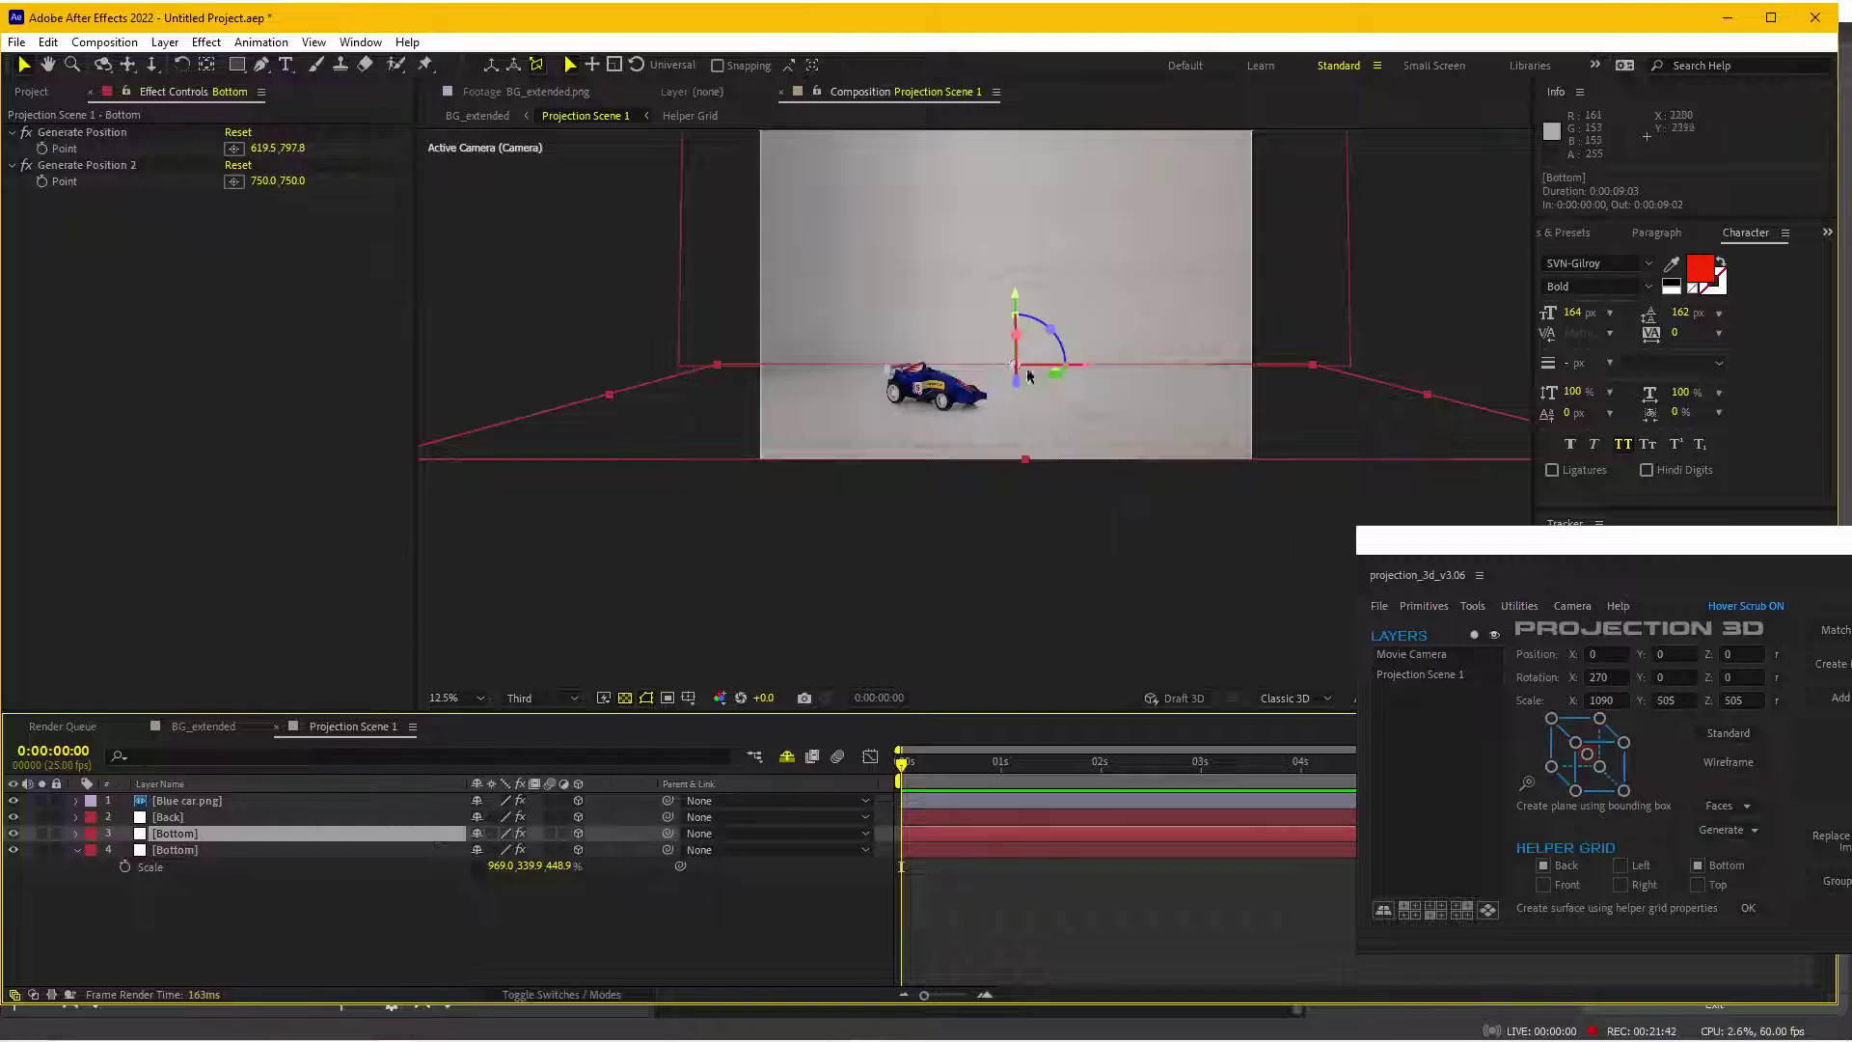
{"action": "left_click", "coordinate": [1529, 784]}
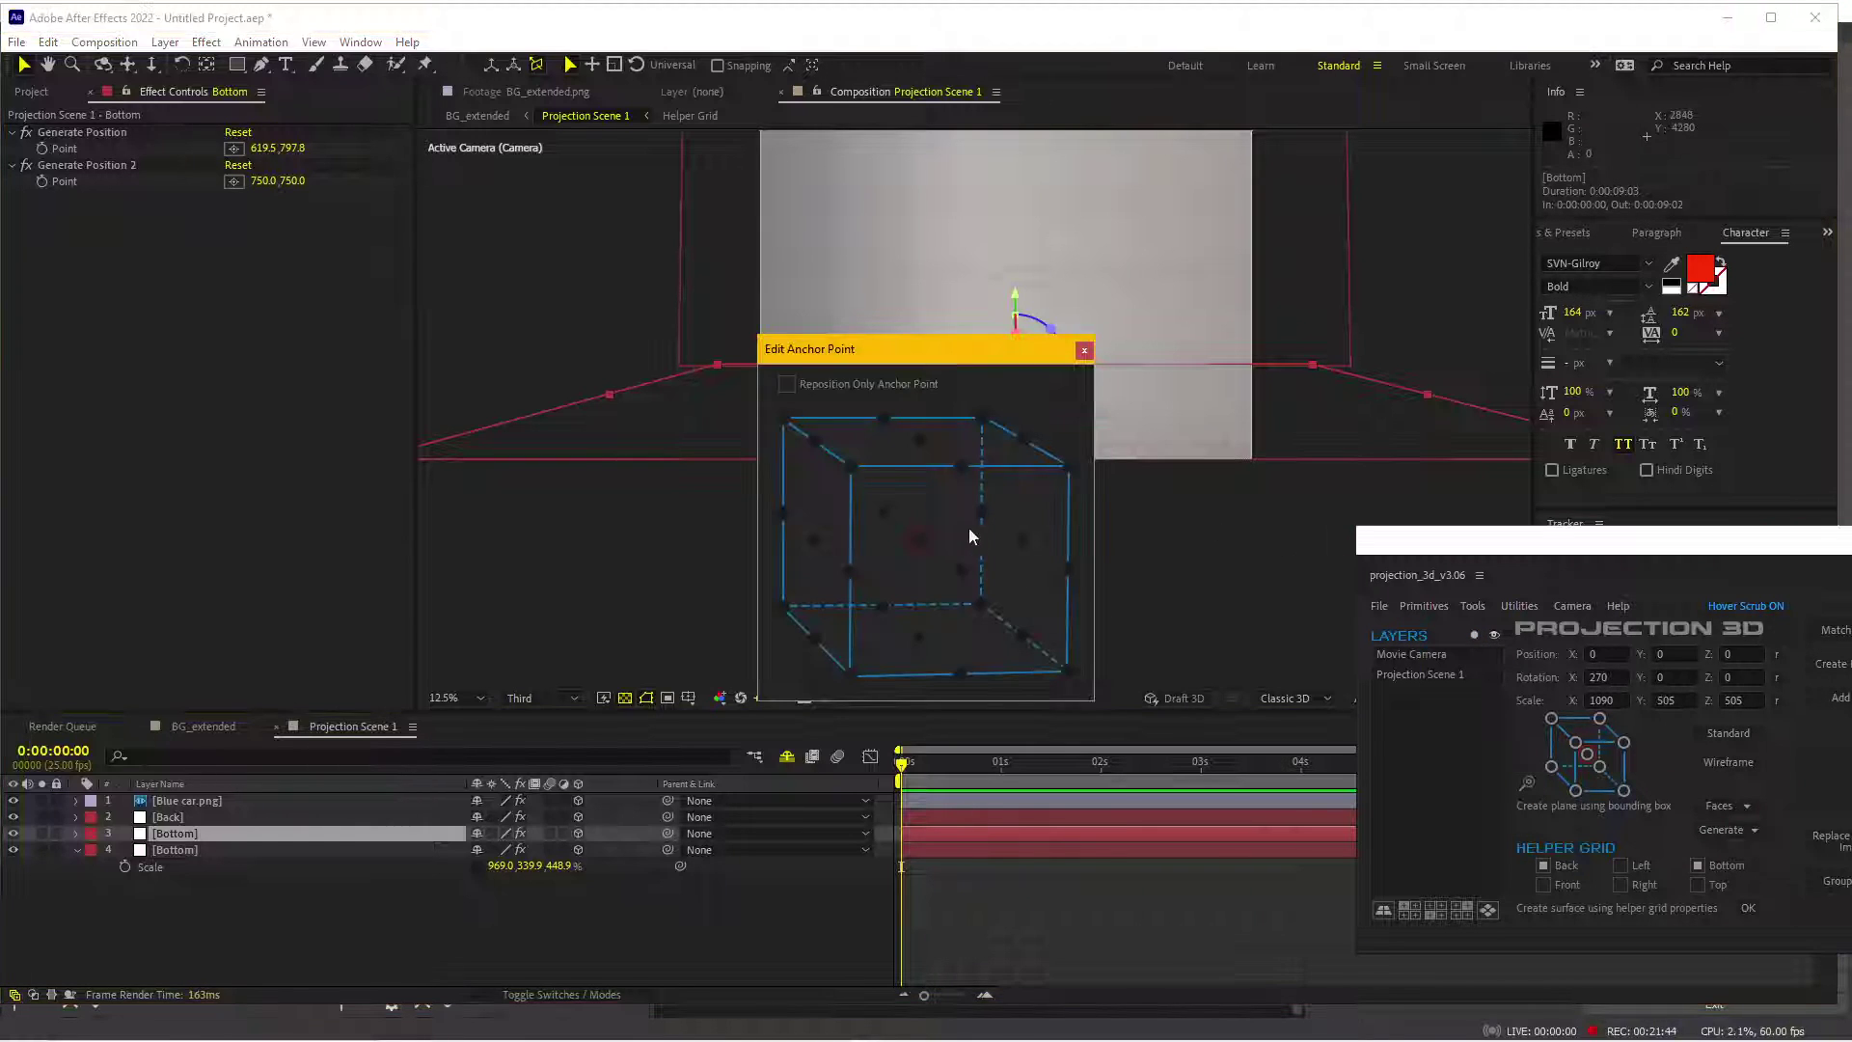
{"action": "left_click_drag", "start_coordinate": [934, 353], "coordinate": [504, 351]}
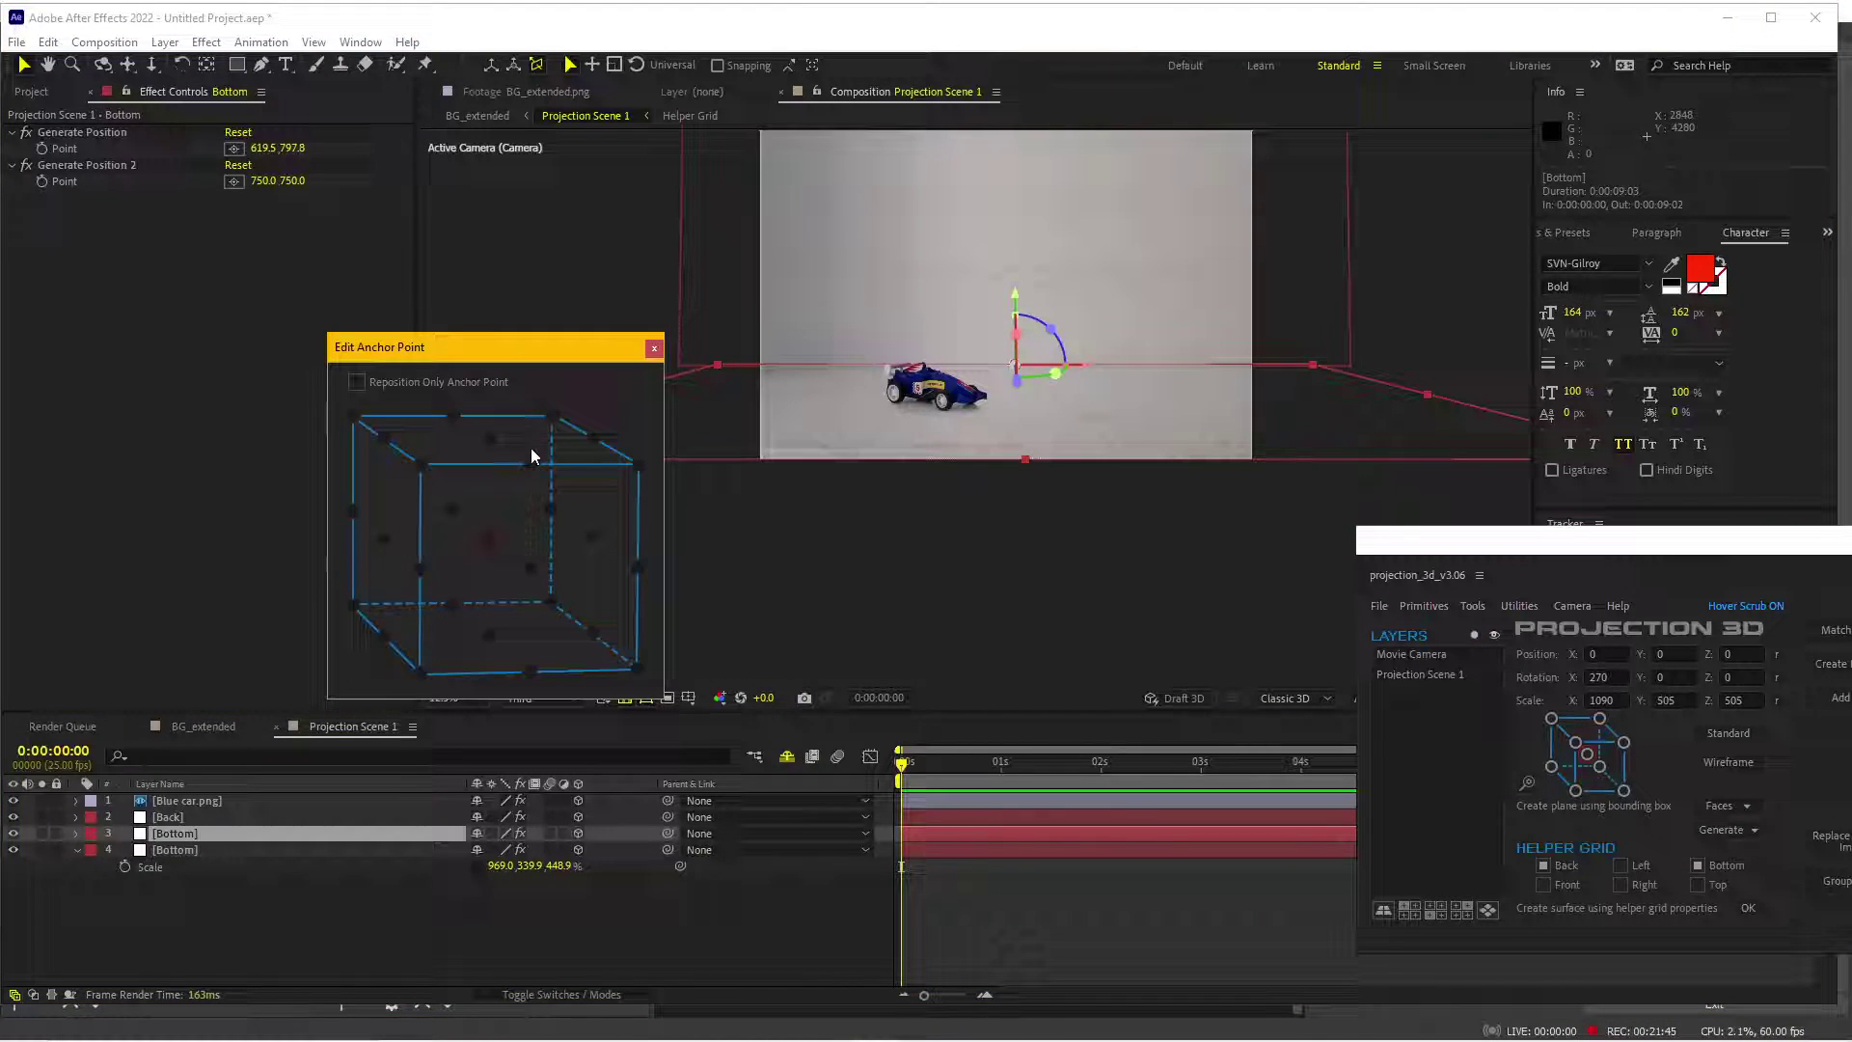
{"action": "left_click", "coordinate": [528, 670]}
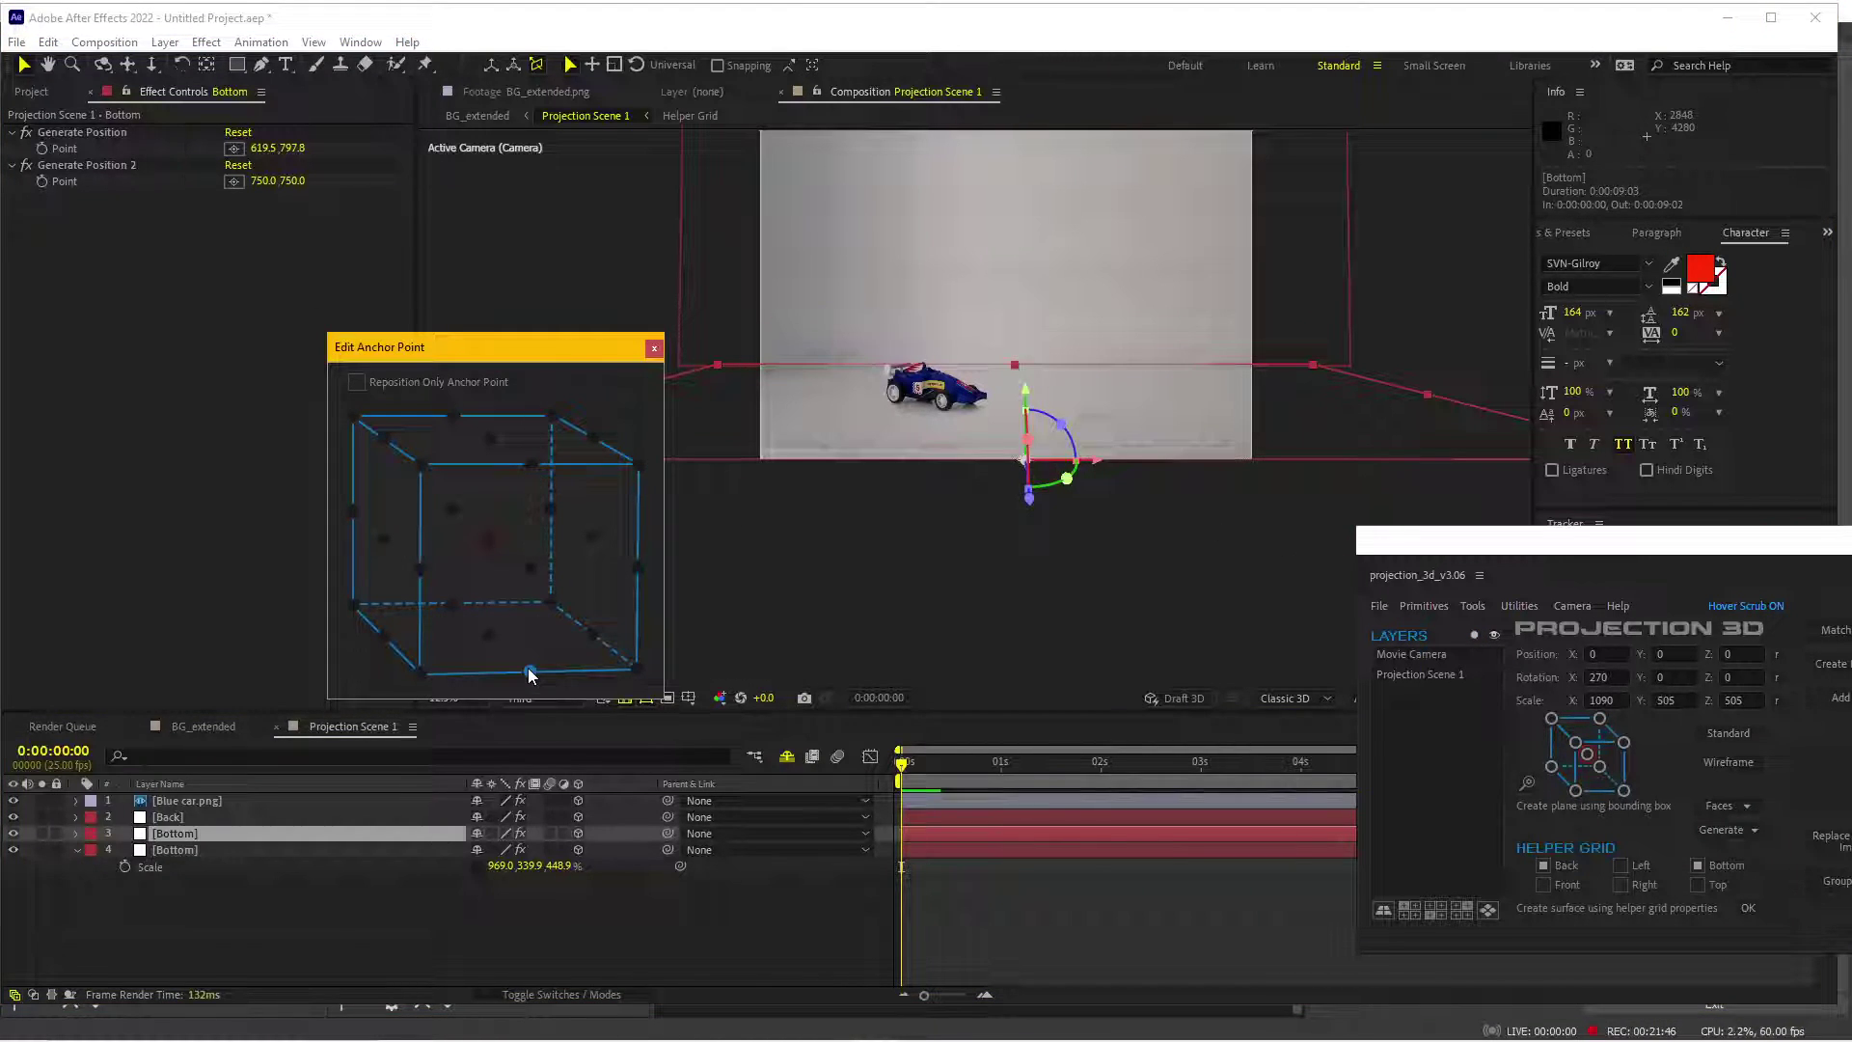
{"action": "left_click", "coordinate": [652, 349]}
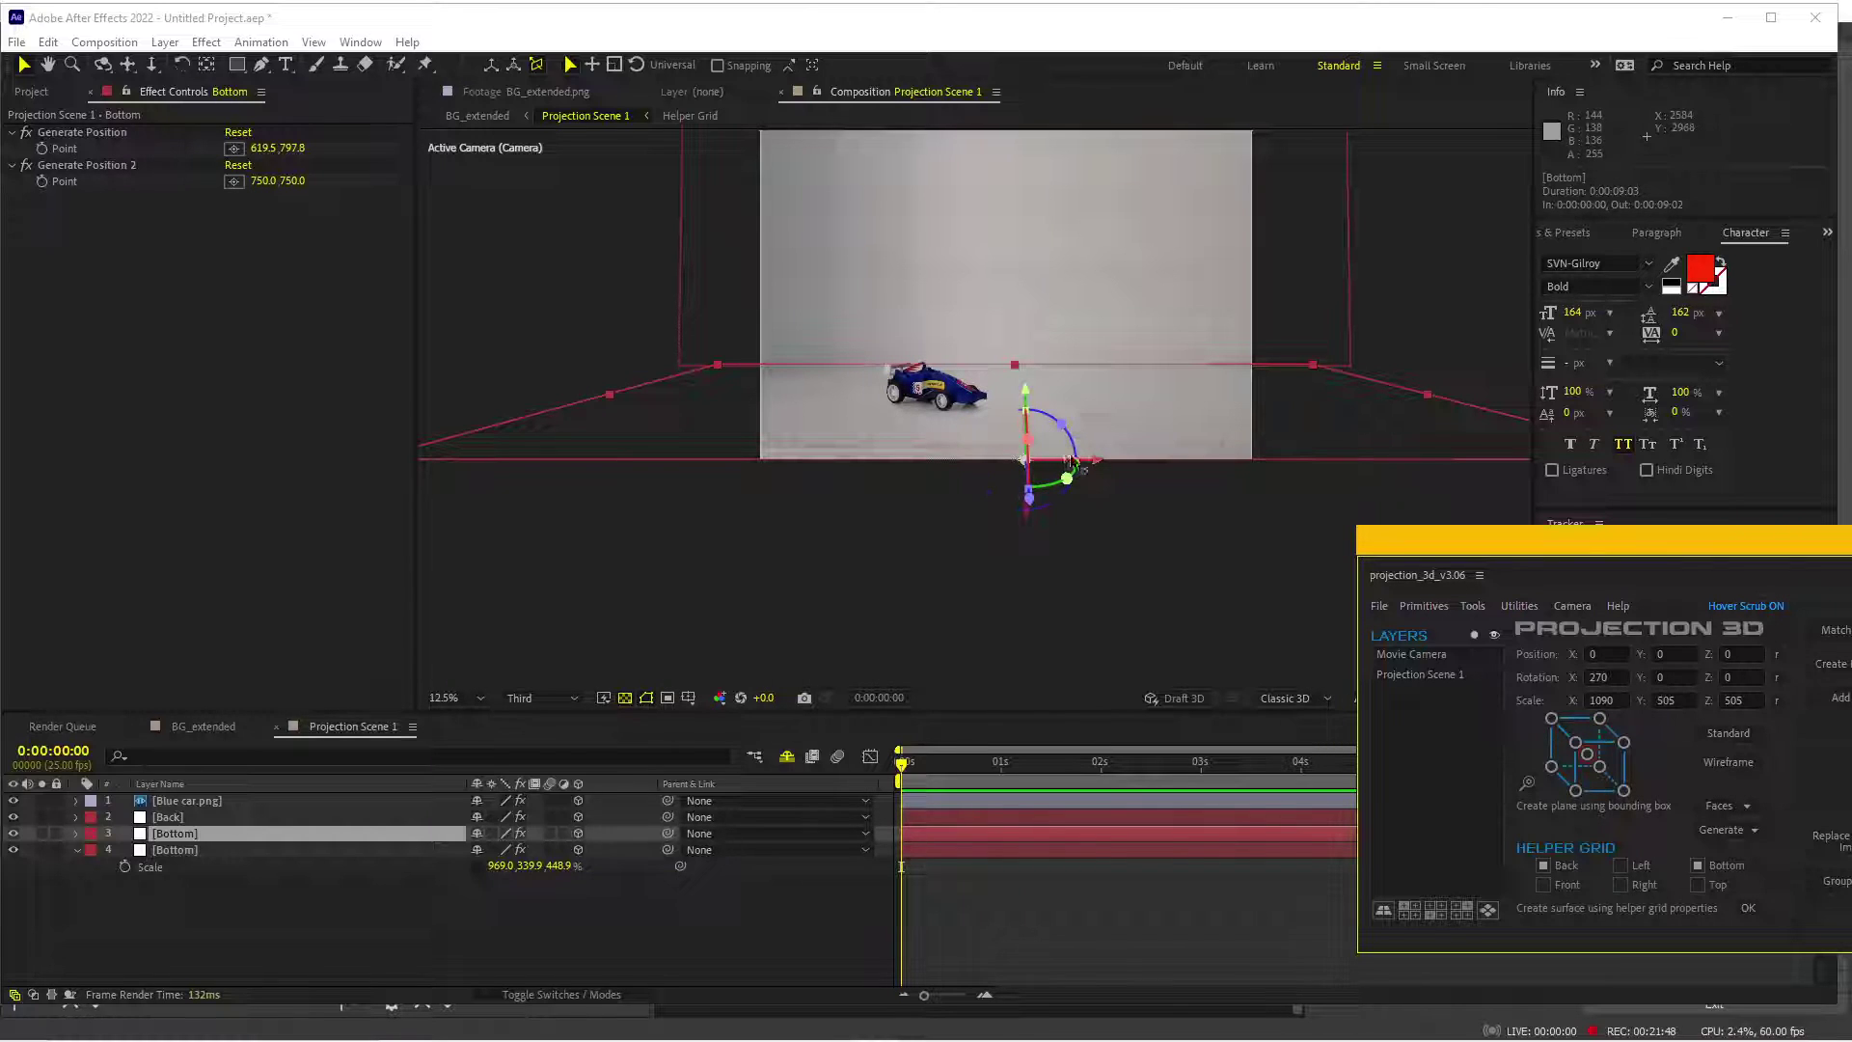
- Rotate the Bottom copy to -89° X Rotation
{"action": "left_click", "coordinate": [290, 835]}
{"action": "key", "text": "r"}
{"action": "mouse_move", "coordinate": [499, 898]}
{"action": "left_mouse_down"}
{"action": "mouse_move", "coordinate": [549, 898]}
{"action": "mouse_move", "coordinate": [497, 866]}
{"action": "mouse_move", "coordinate": [386, 864]}
{"action": "left_mouse_up"}
{"action": "key", "text": "ctrl+z"}
{"action": "key", "text": "ctrl+z"}
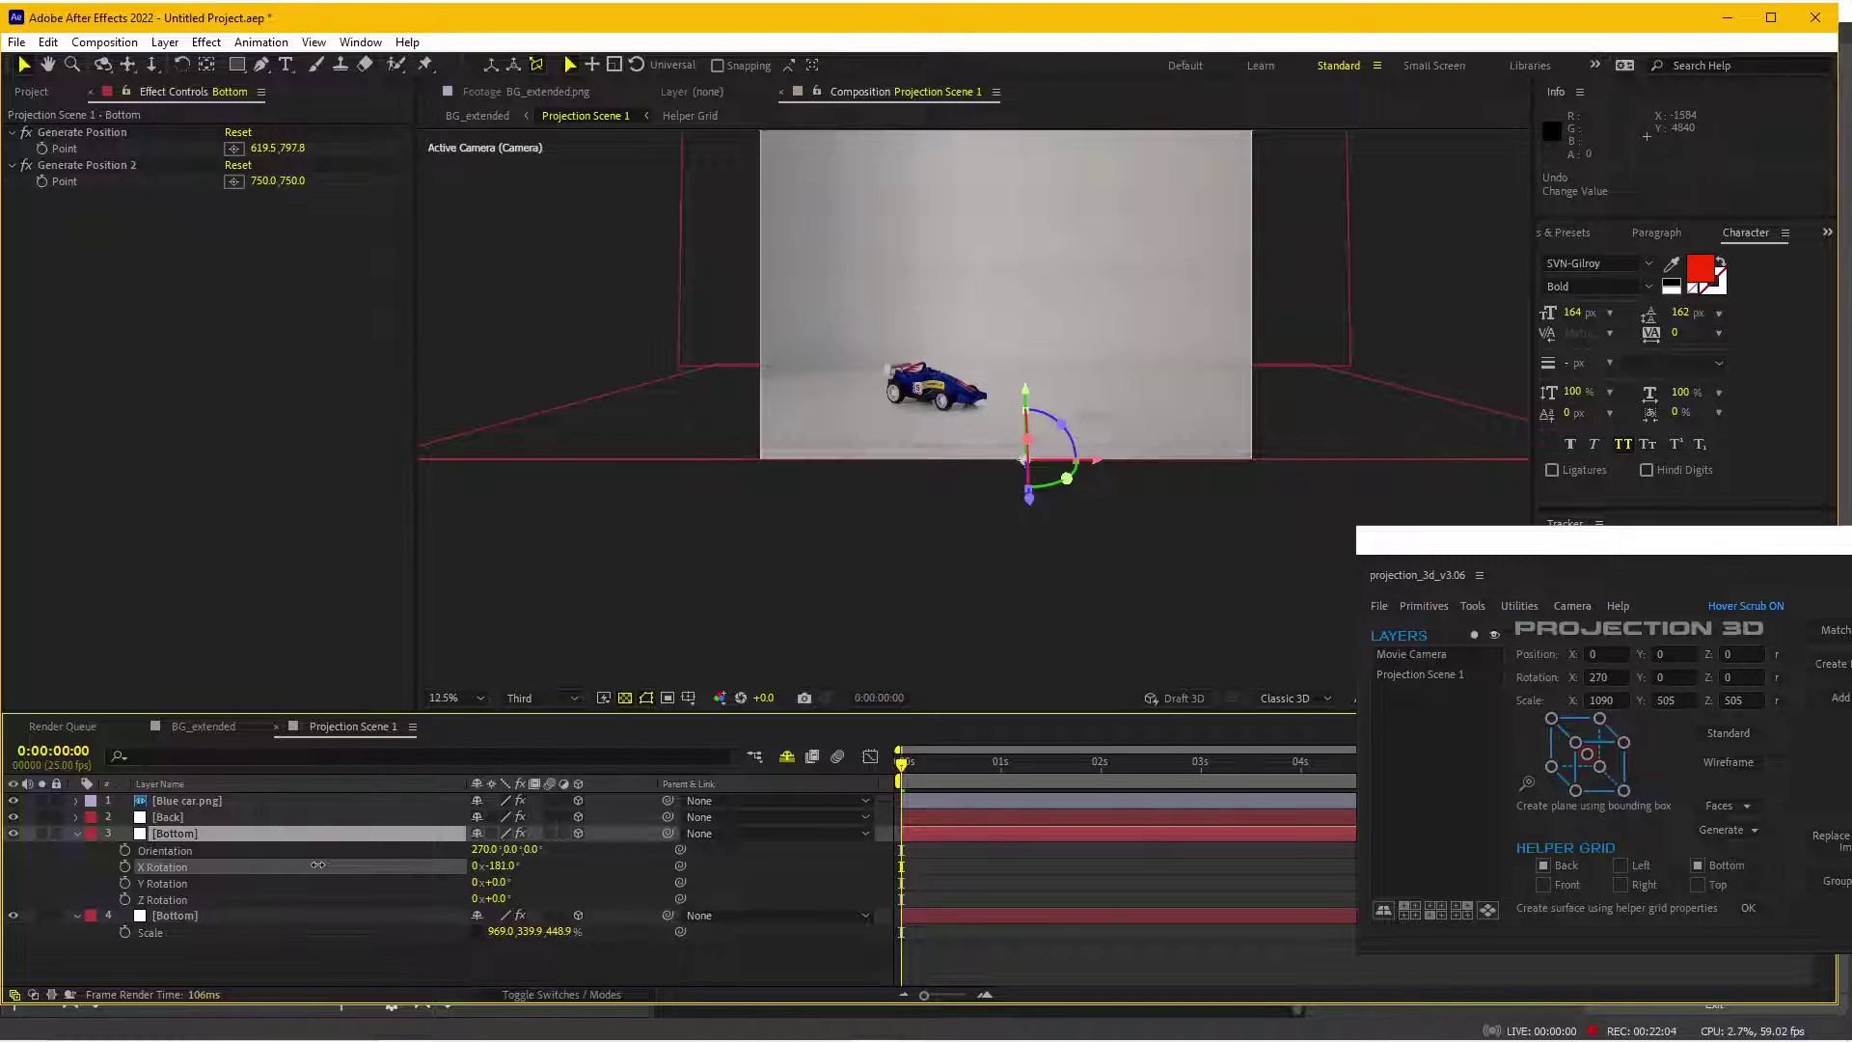
{"action": "scroll", "coordinate": [874, 542], "scroll_direction": "down", "scroll_amount": 2}
{"action": "scroll", "coordinate": [874, 542], "scroll_direction": "down", "scroll_amount": 2}
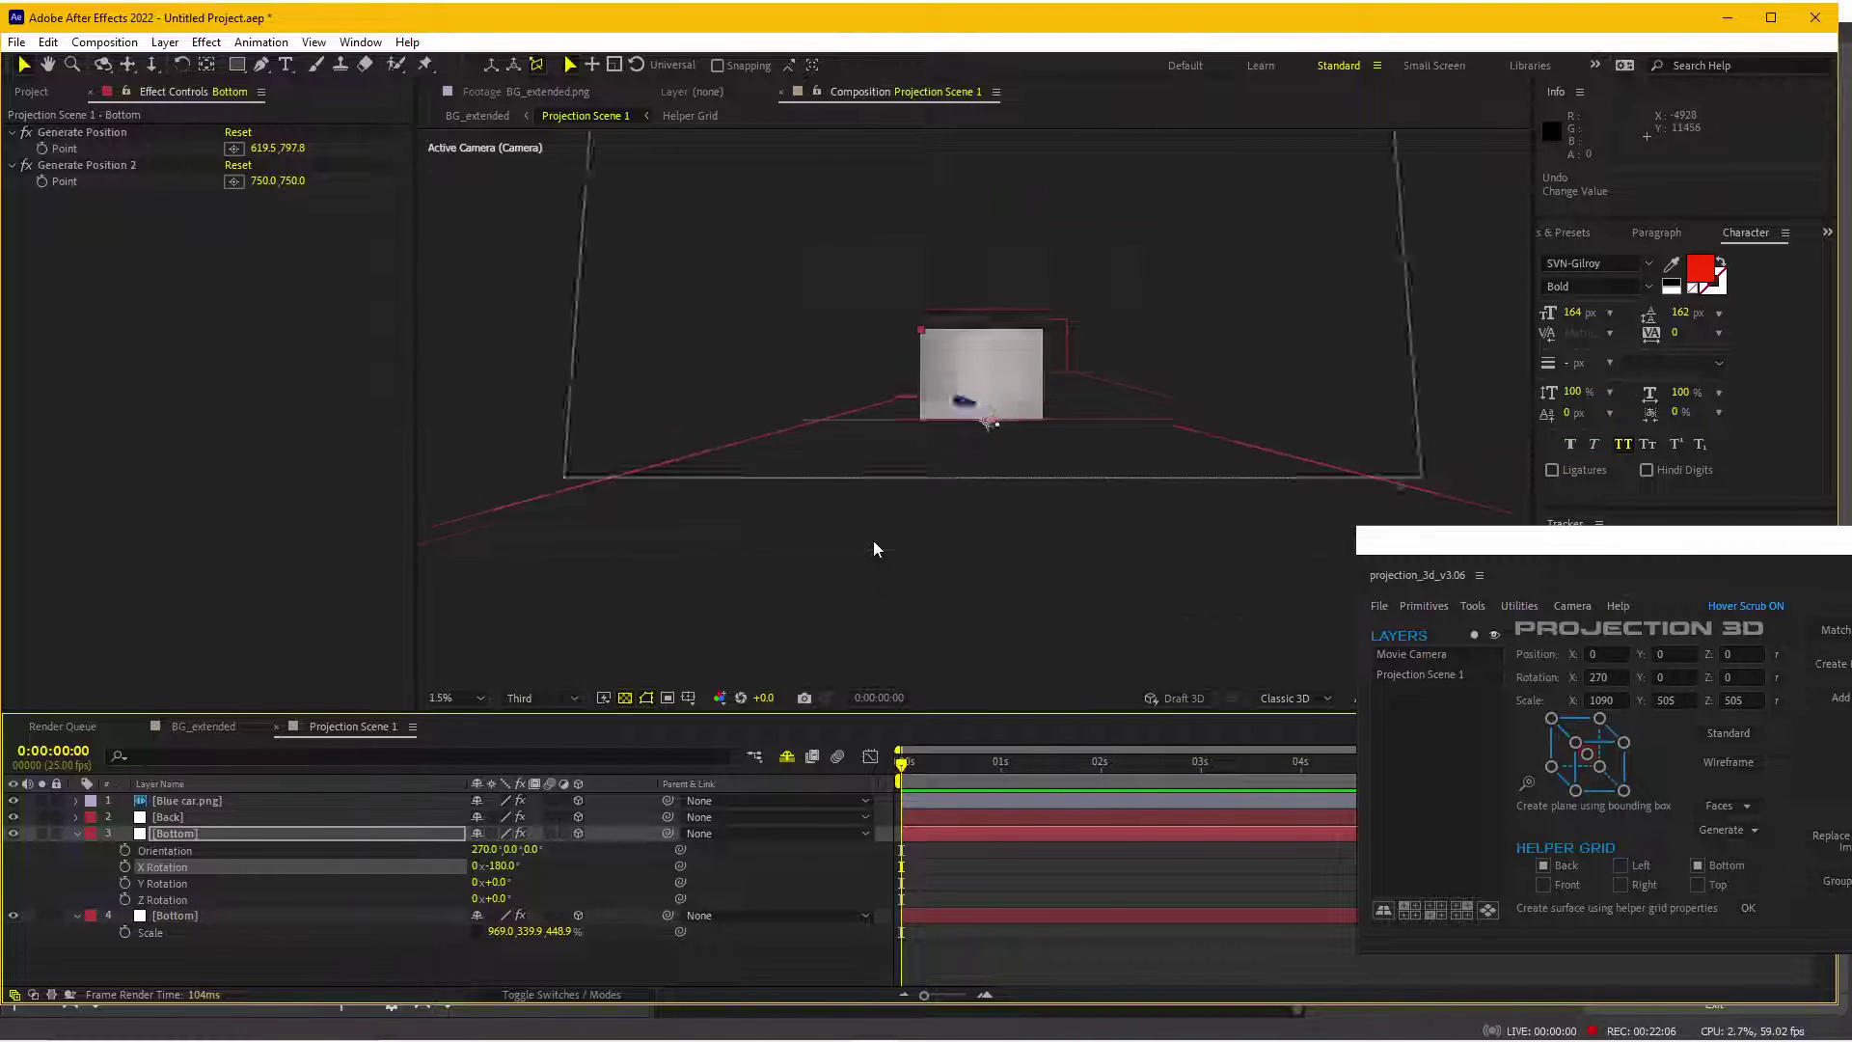
{"action": "scroll", "coordinate": [874, 542], "scroll_direction": "down", "scroll_amount": 2}
{"action": "scroll", "coordinate": [874, 548], "scroll_direction": "up", "scroll_amount": 1}
{"action": "scroll", "coordinate": [875, 547], "scroll_direction": "up", "scroll_amount": 1}
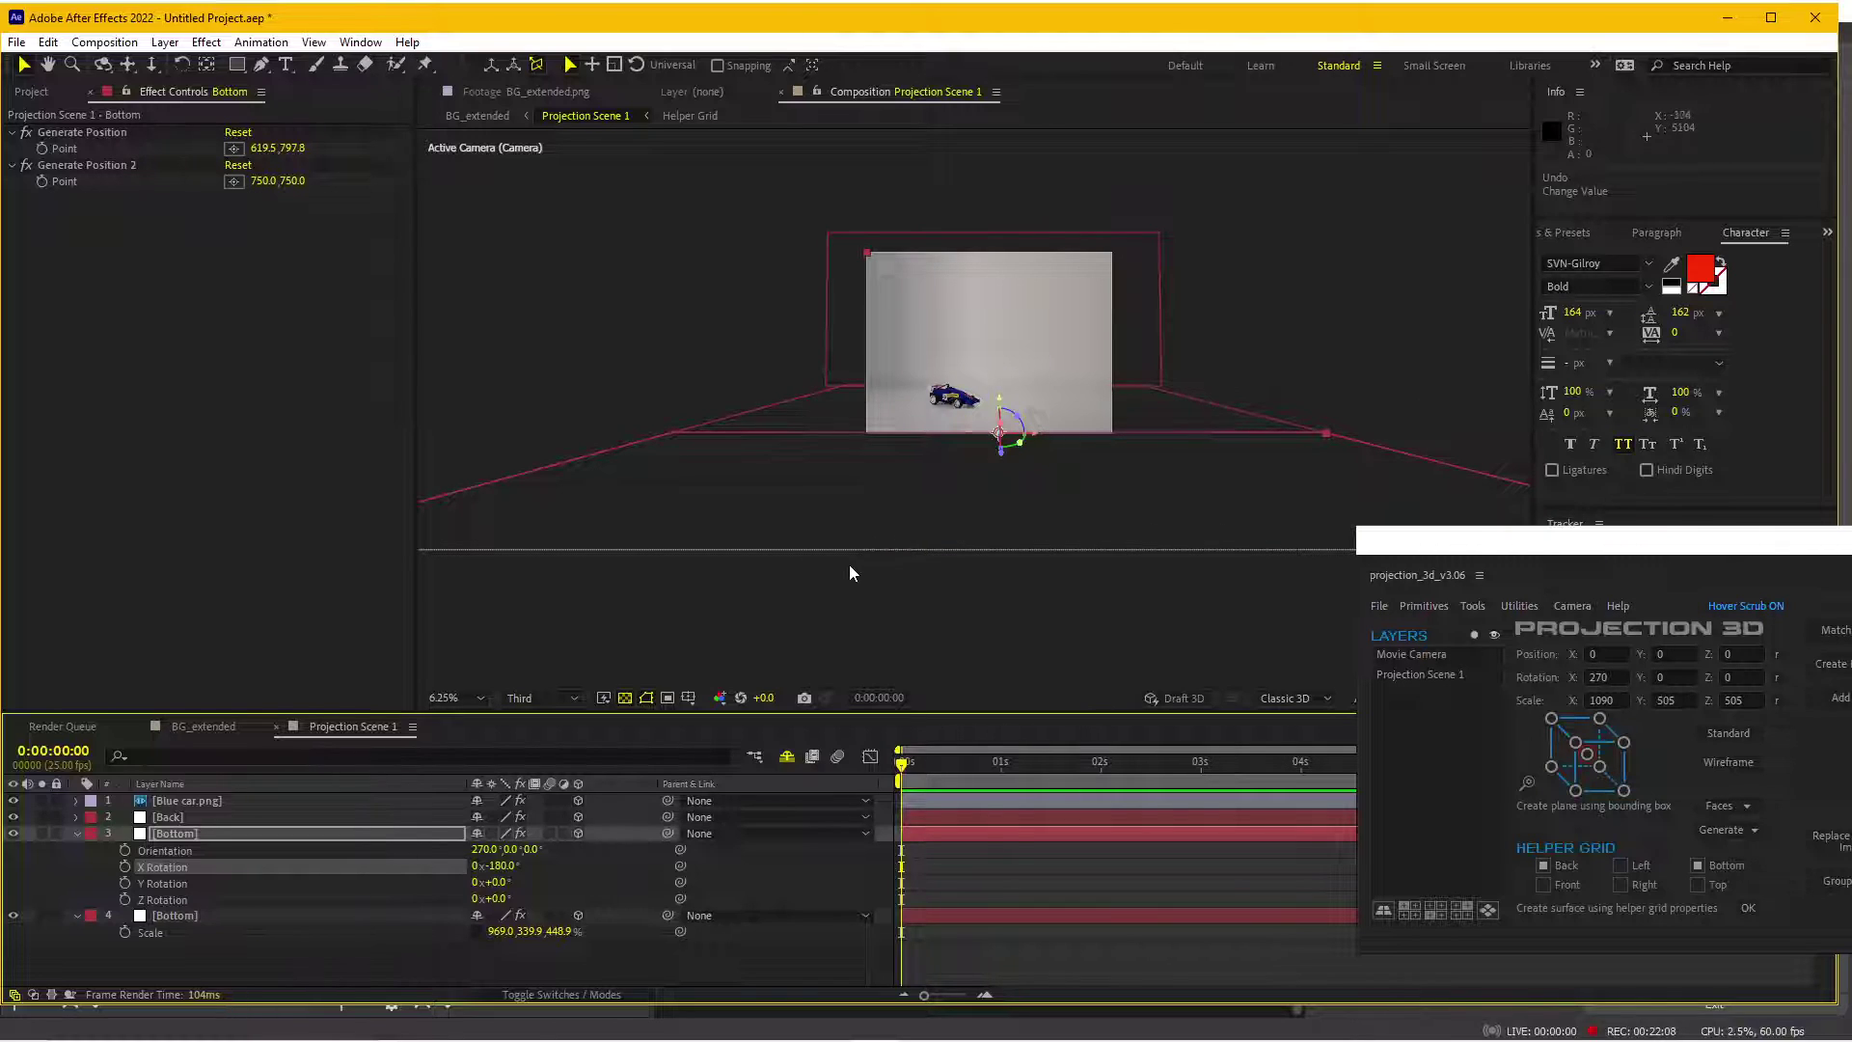
{"action": "key", "text": "ctrl+z"}
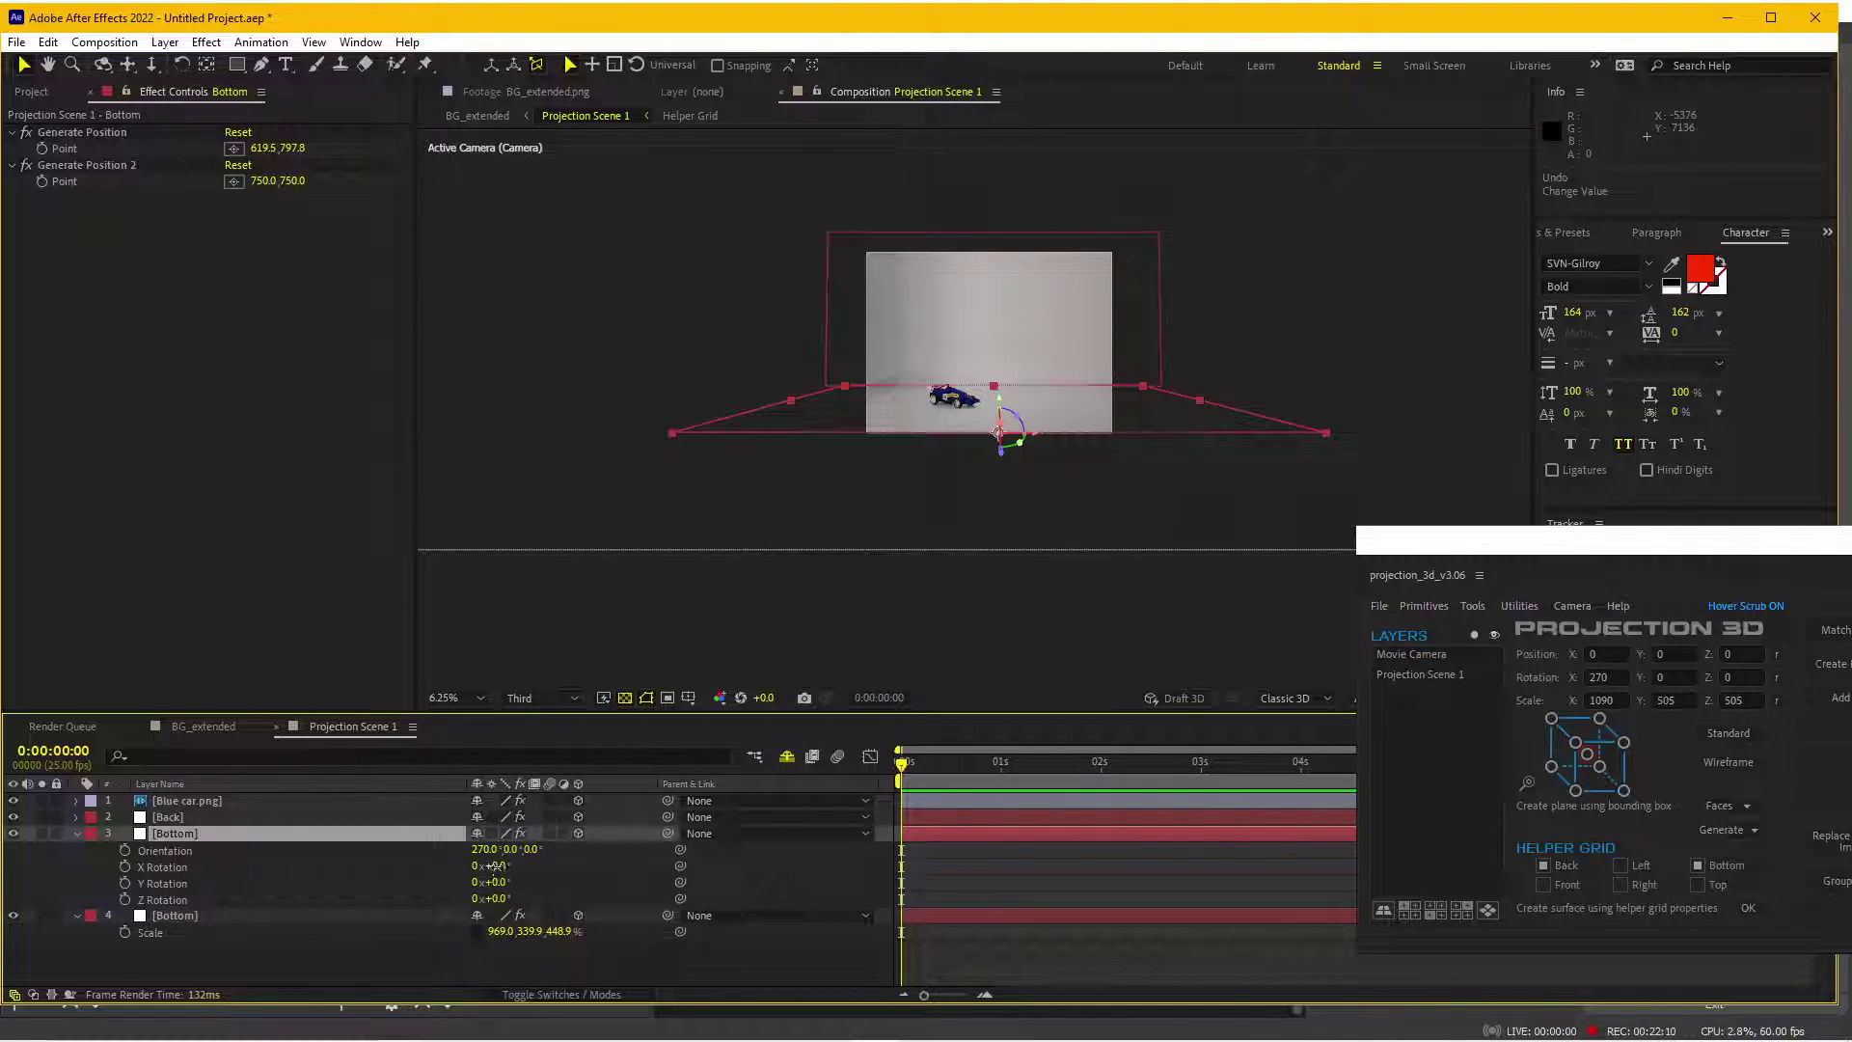
{"action": "left_click_drag", "start_coordinate": [497, 865], "coordinate": [408, 864]}
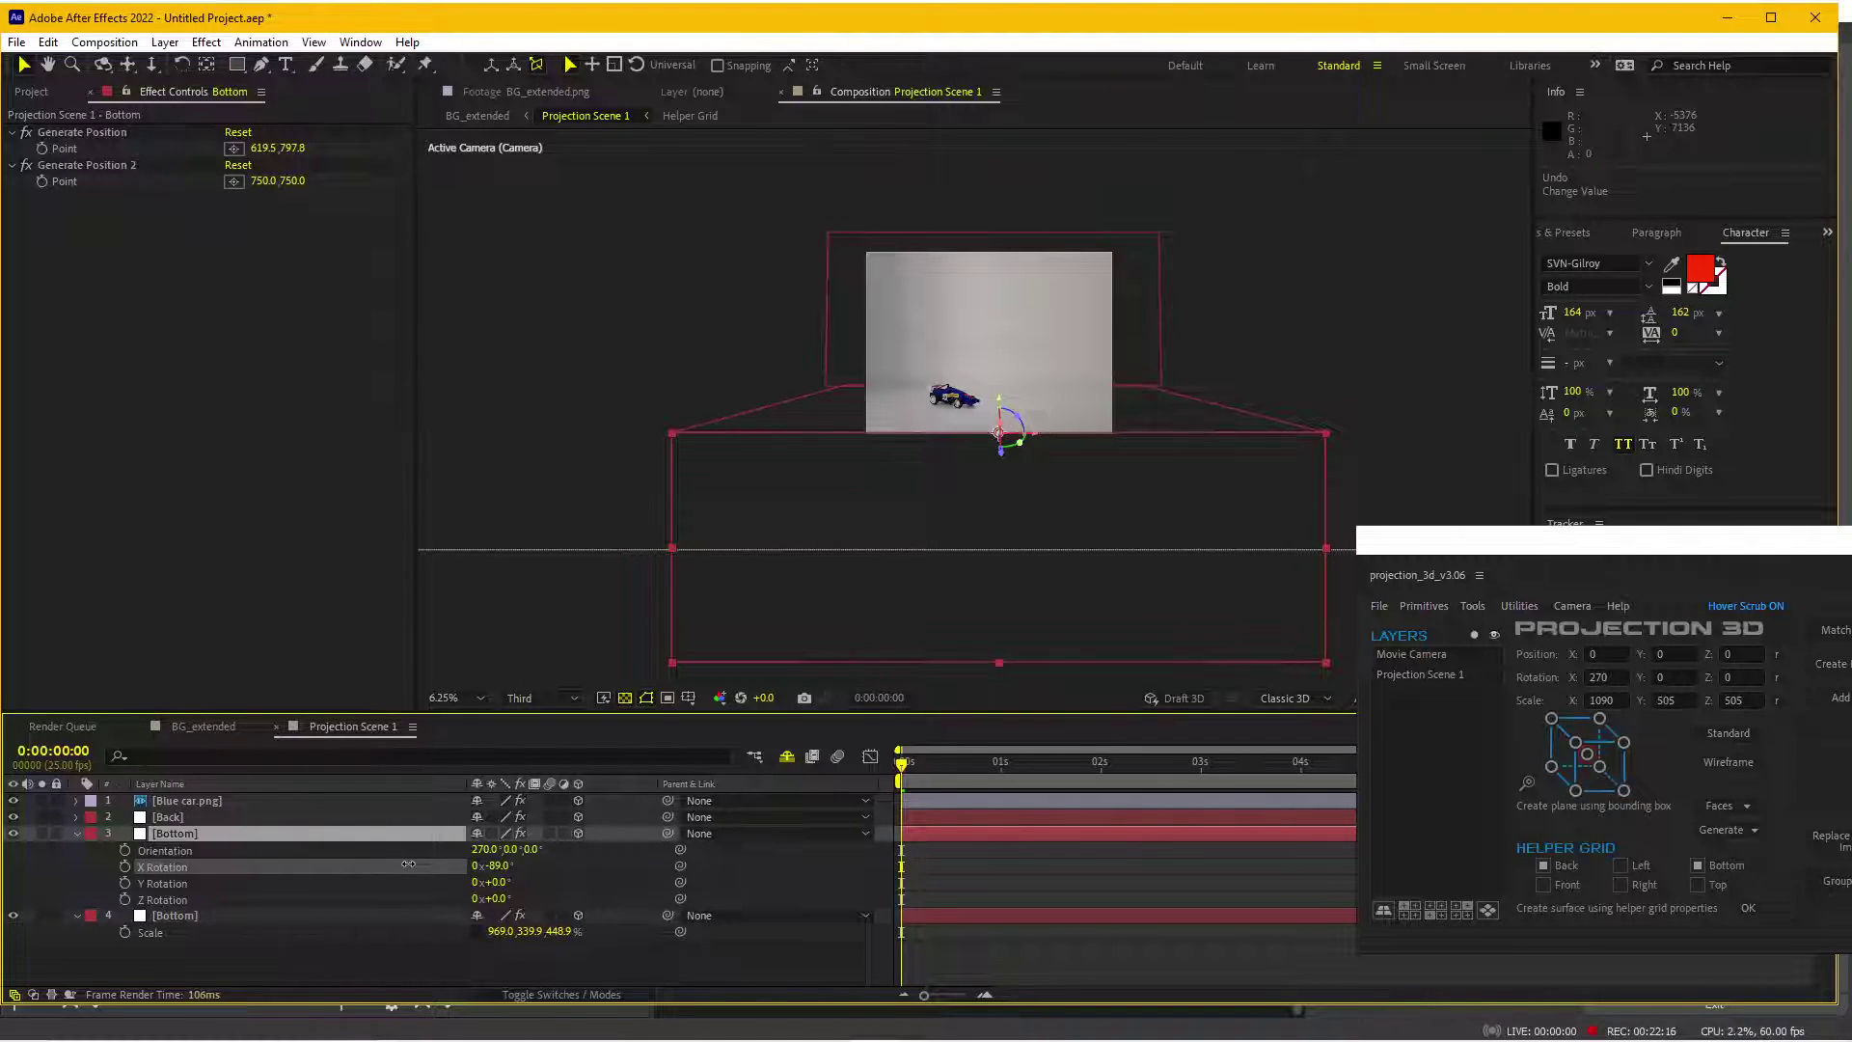
{"action": "scroll", "coordinate": [1032, 536], "scroll_direction": "up", "scroll_amount": 3}
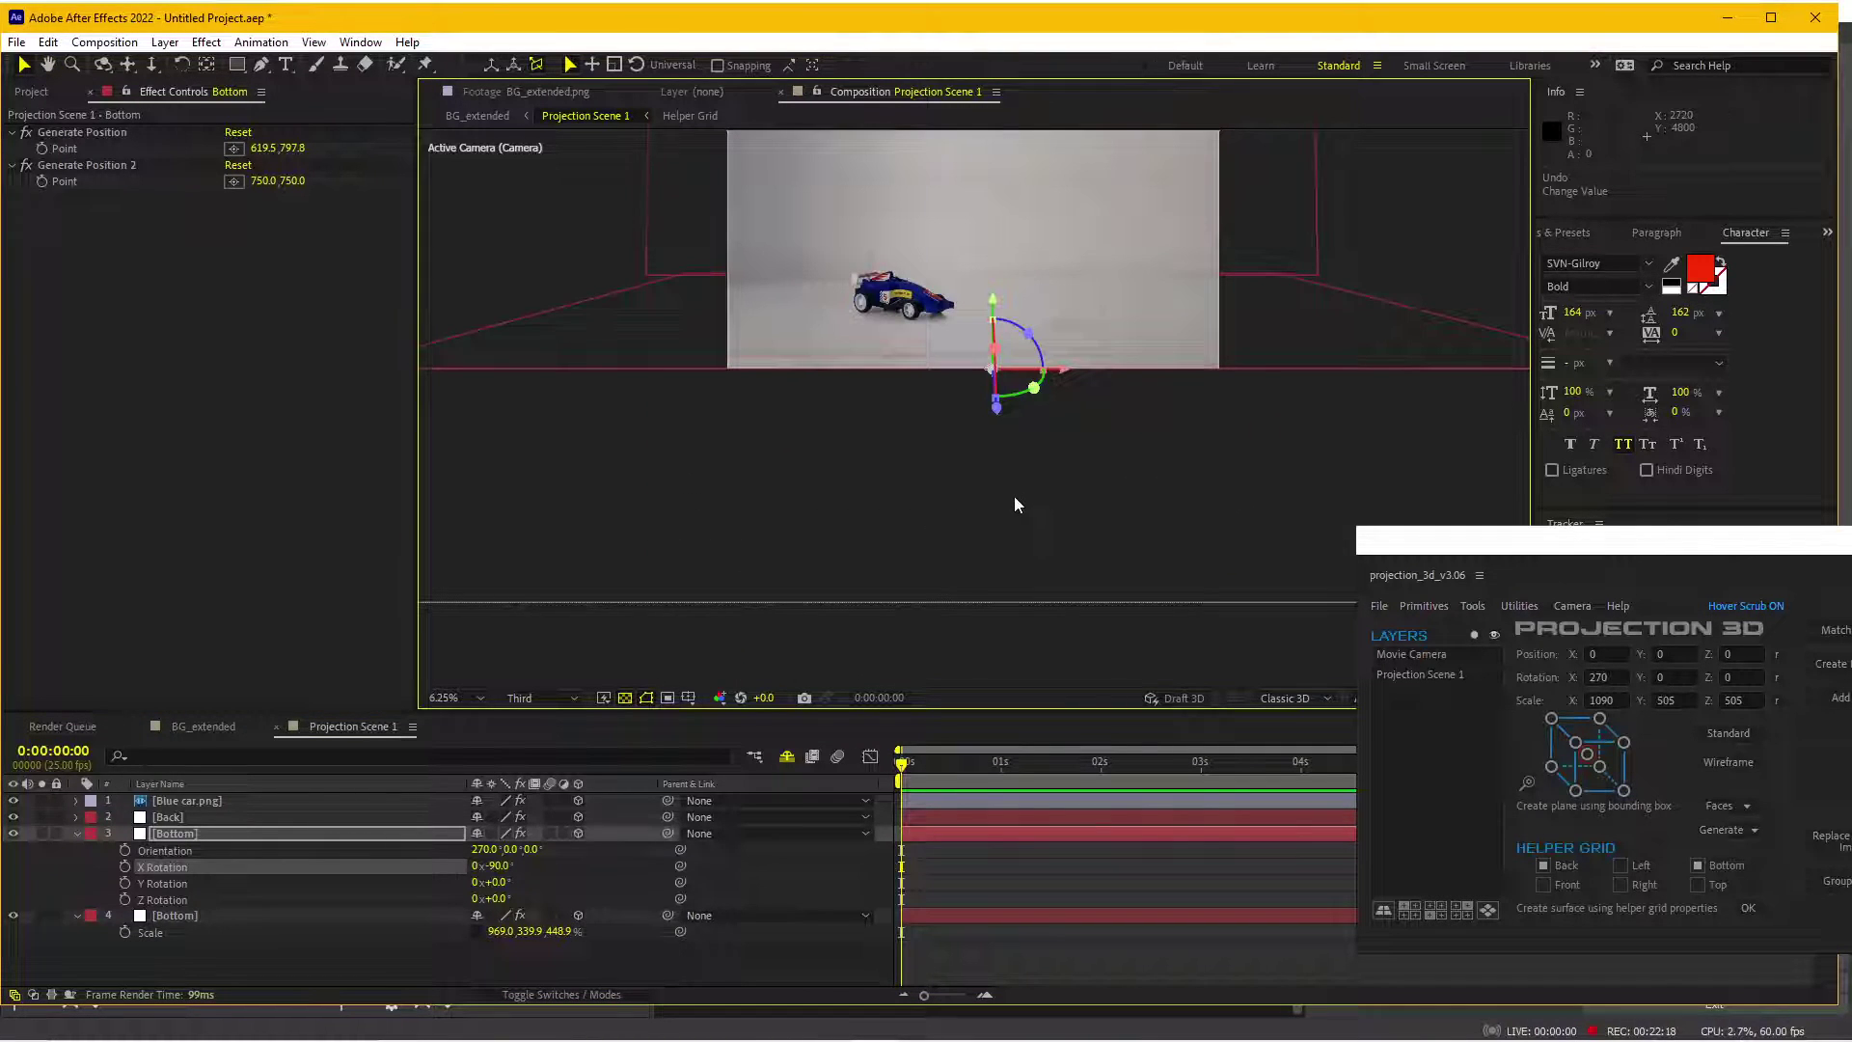
{"action": "scroll", "coordinate": [1014, 495], "scroll_direction": "down", "scroll_amount": 3}
- Set the Bottom 2 solid colour to black (000000) and go back to BG_extended
{"action": "left_click", "coordinate": [164, 42]}
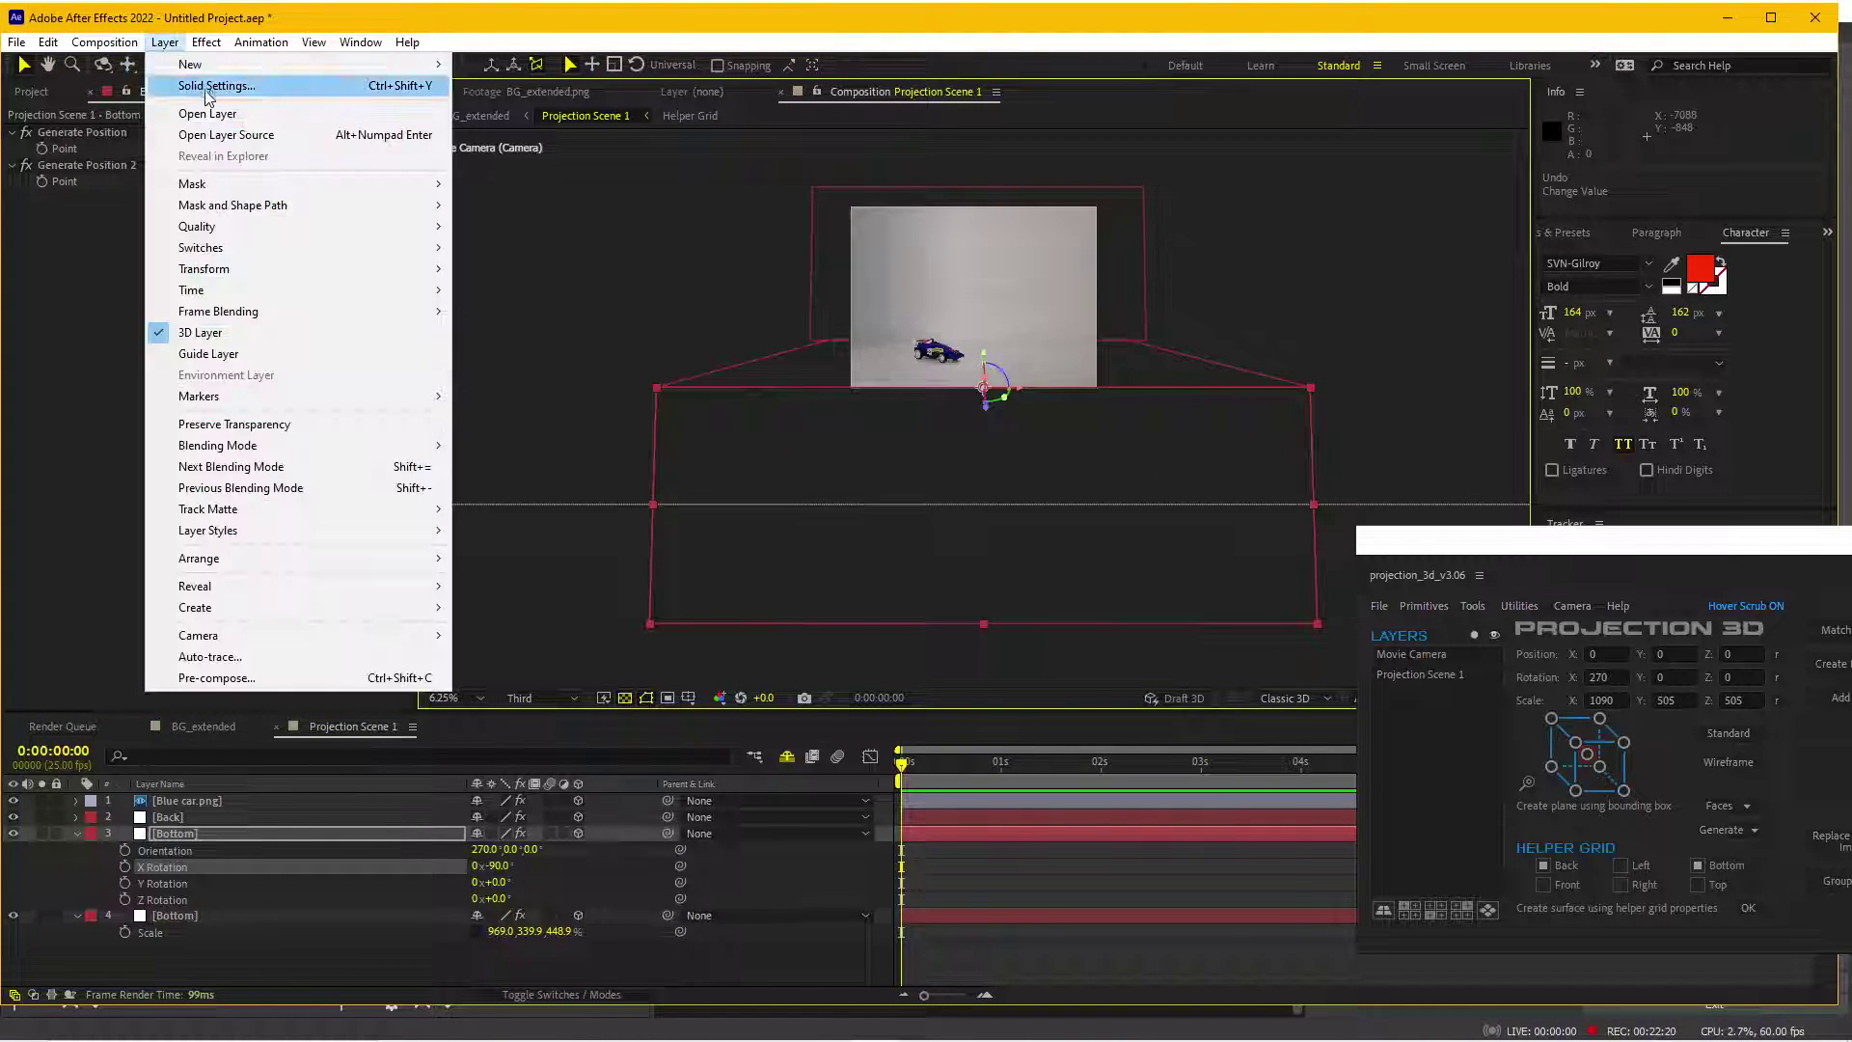
{"action": "left_click", "coordinate": [193, 78]}
{"action": "left_click", "coordinate": [222, 337]}
{"action": "type", "text": "000000"}
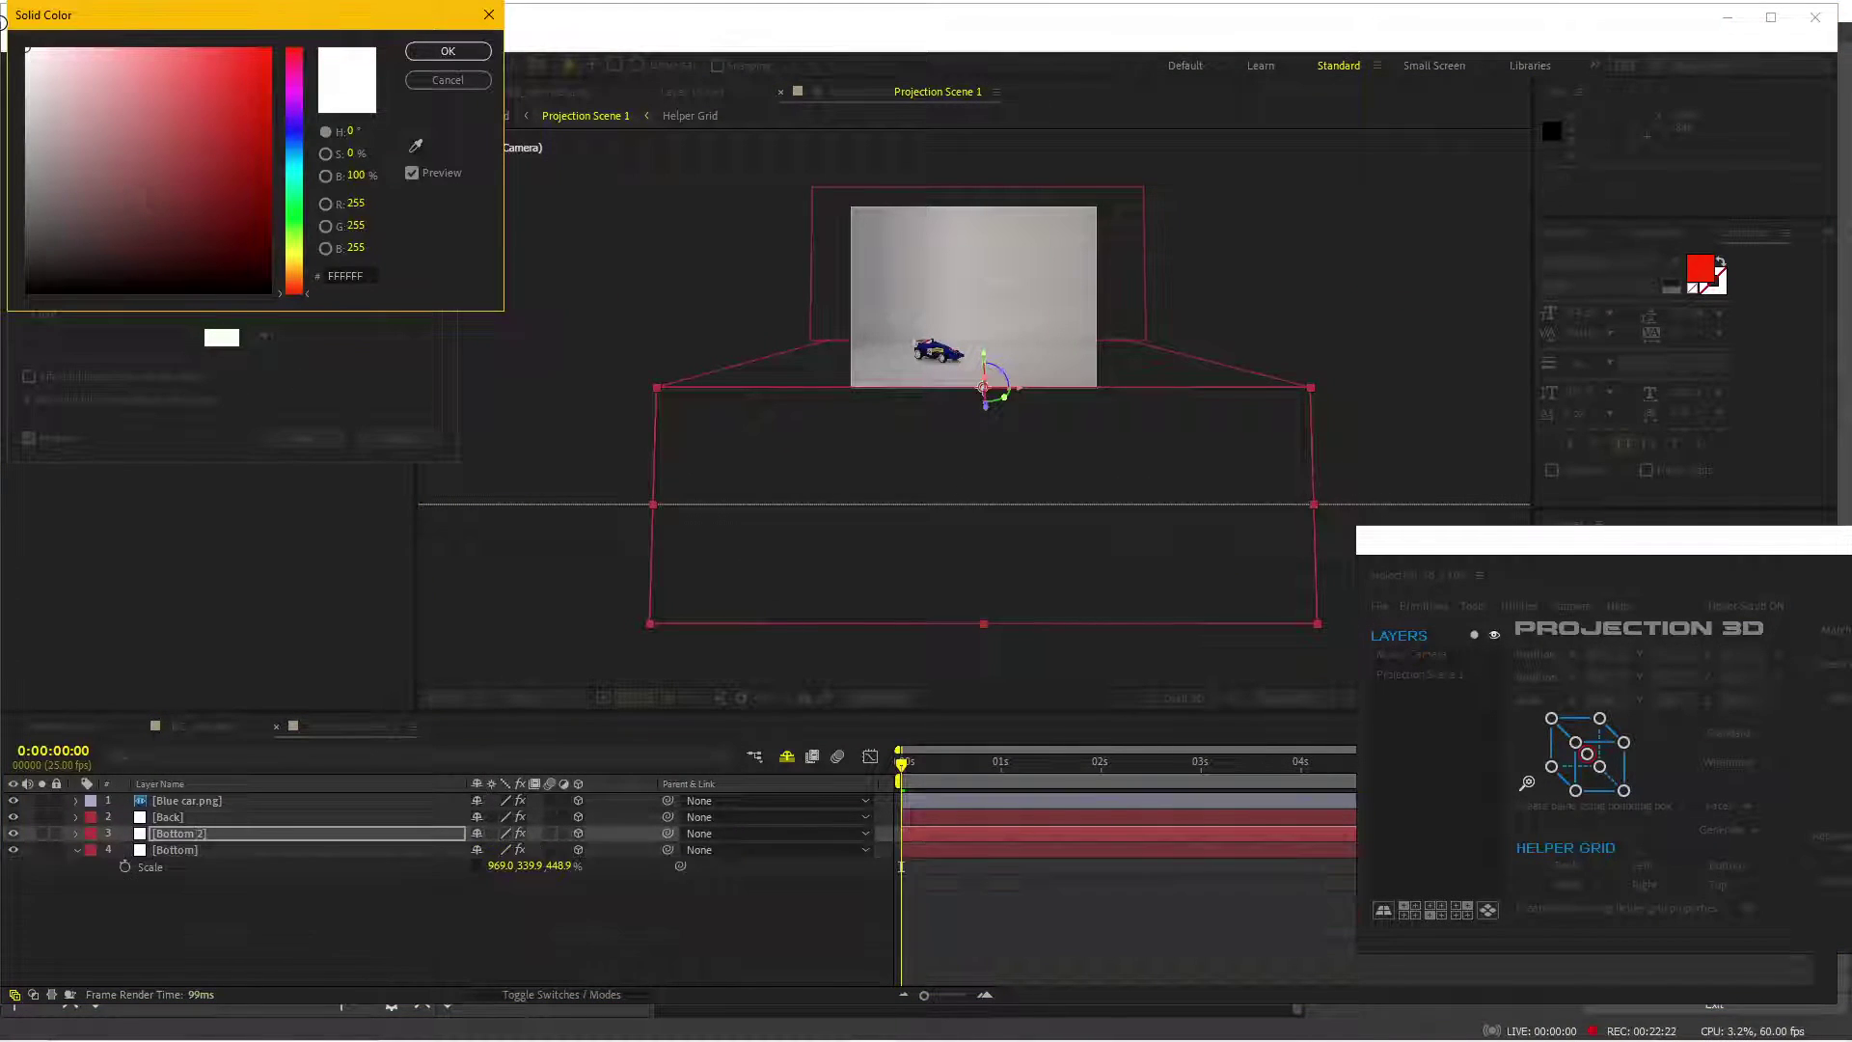
{"action": "left_click", "coordinate": [447, 50]}
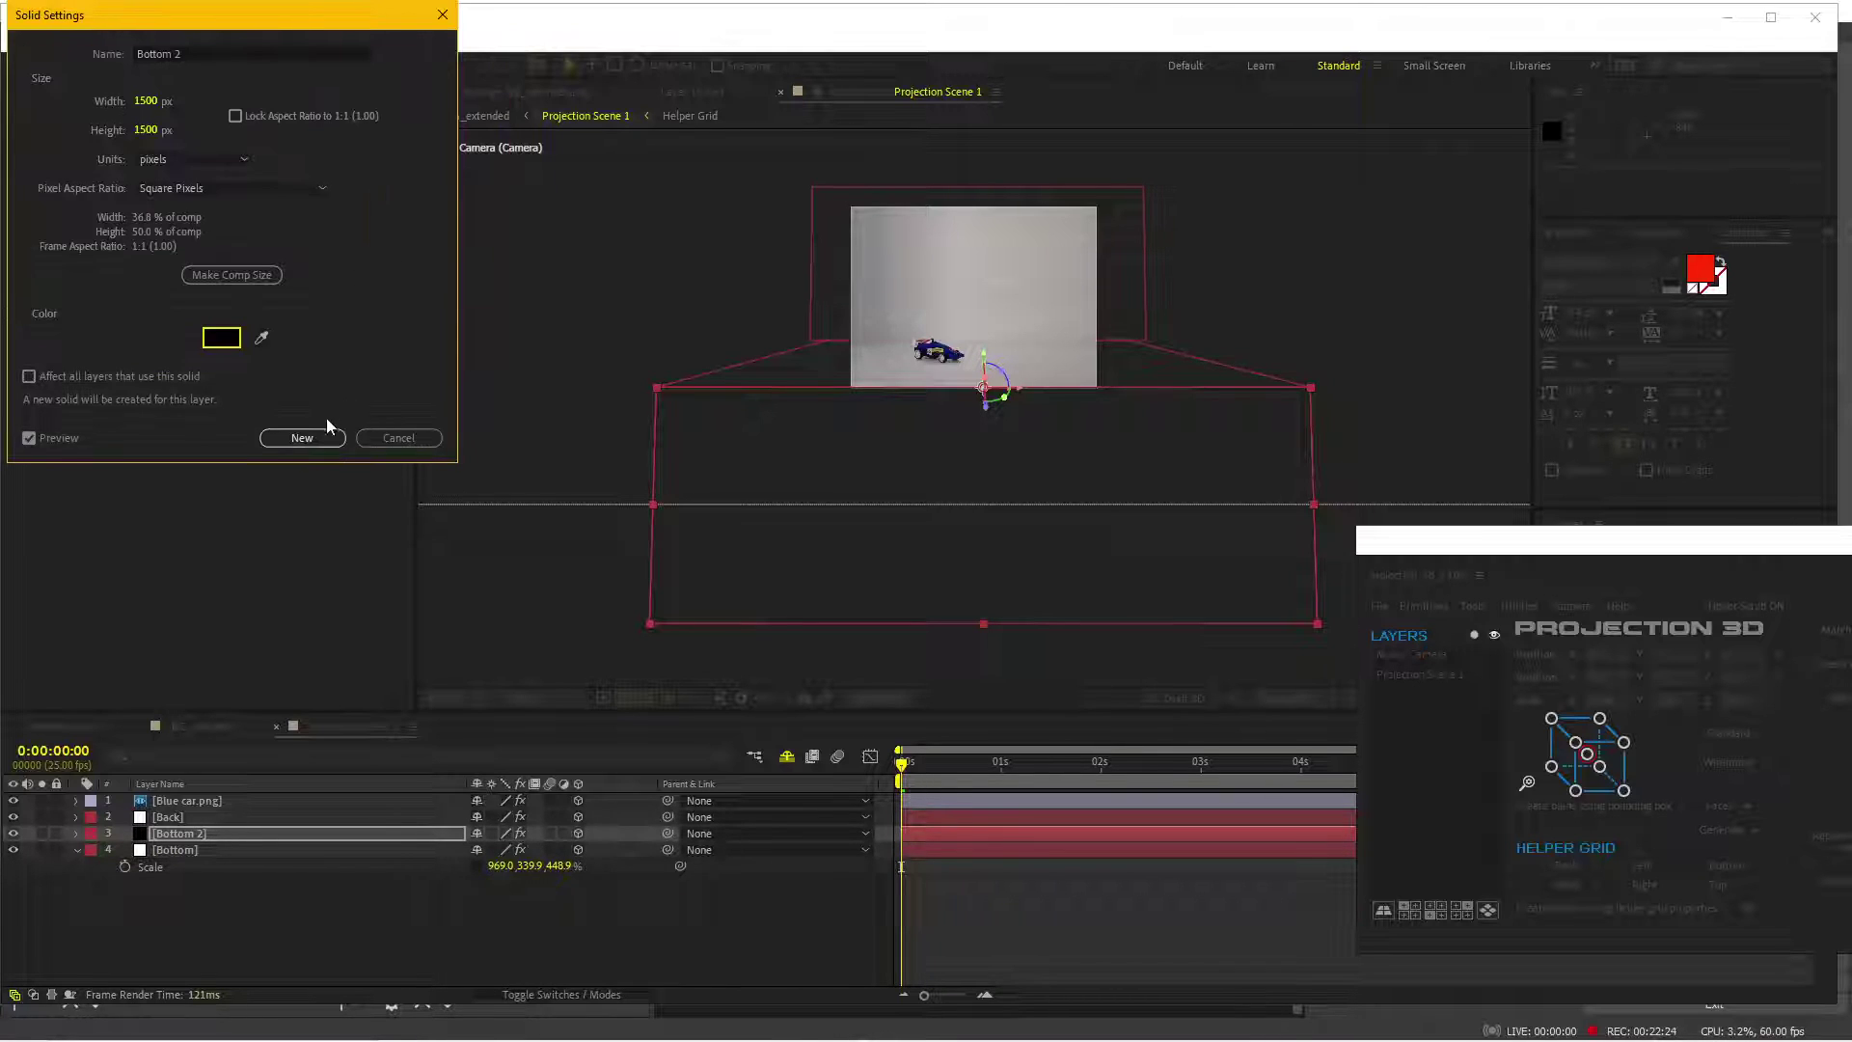
{"action": "left_click", "coordinate": [299, 434]}
{"action": "left_click", "coordinate": [205, 723]}
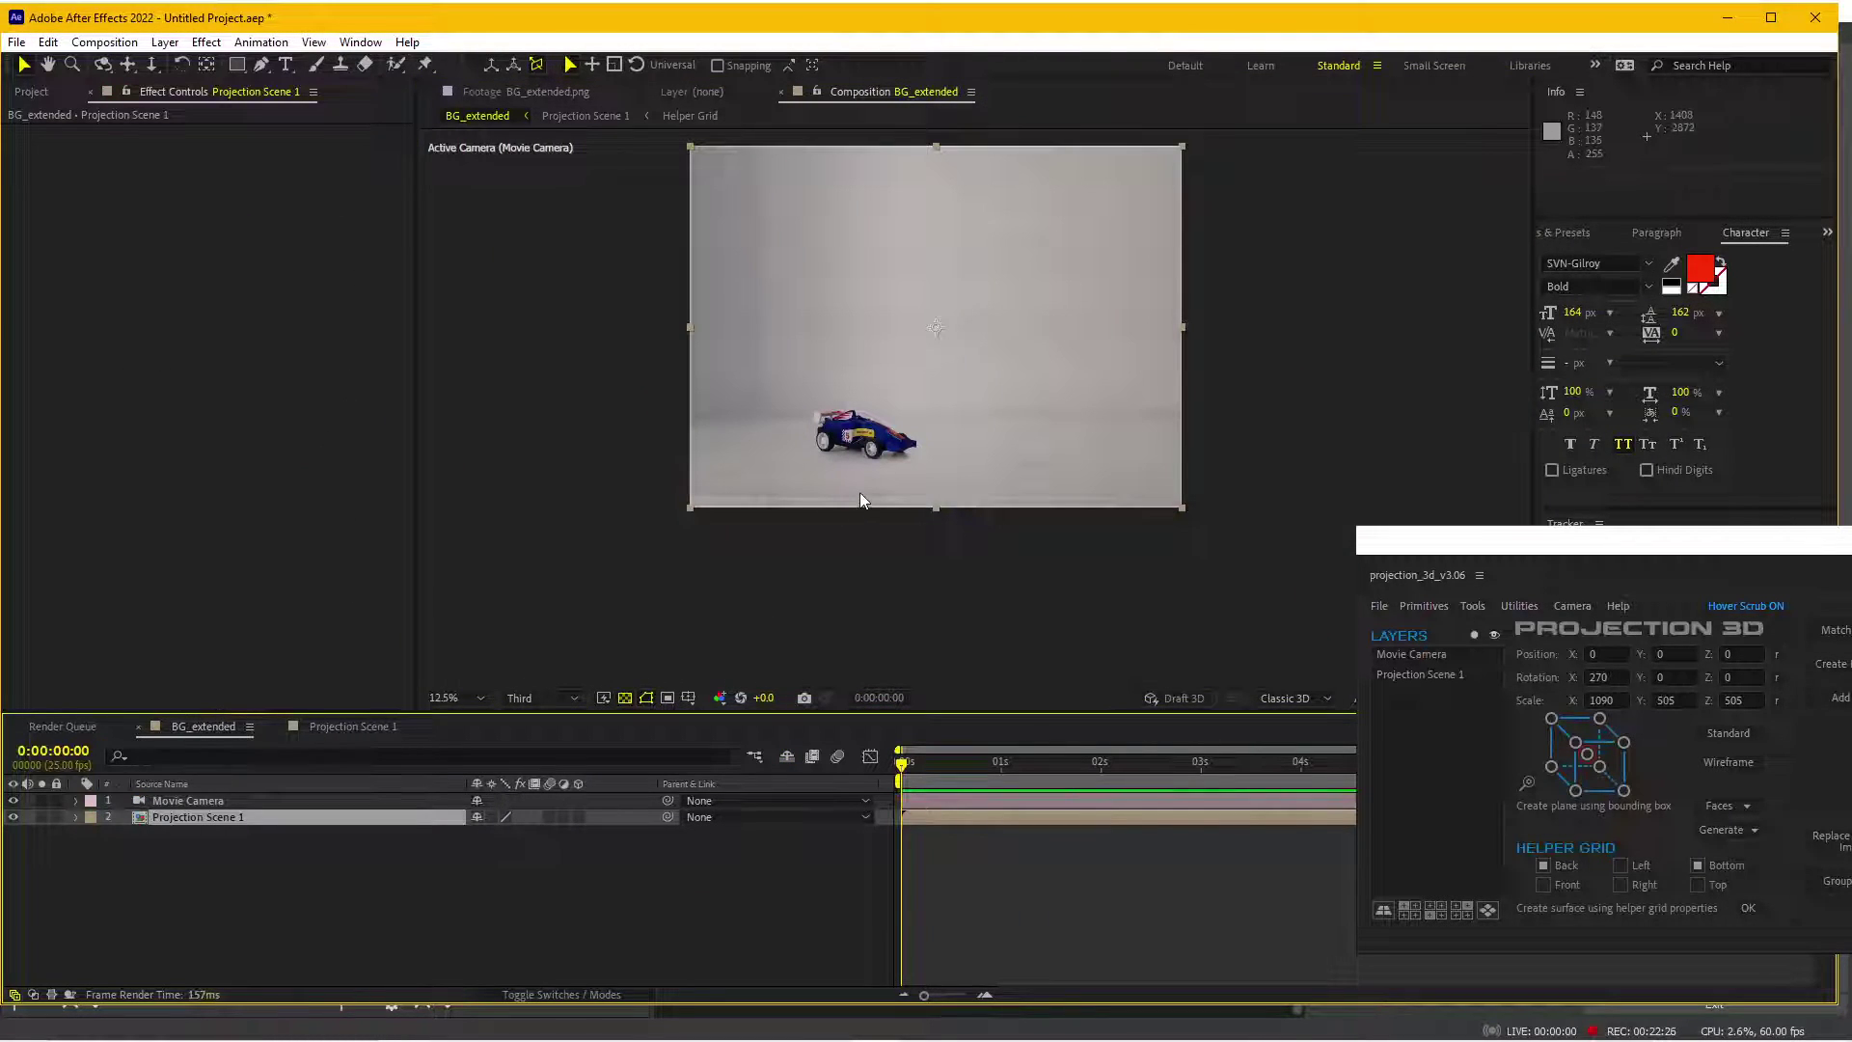
{"action": "scroll", "coordinate": [862, 490], "scroll_direction": "up", "scroll_amount": 2}
{"action": "scroll", "coordinate": [863, 490], "scroll_direction": "down", "scroll_amount": 1}
{"action": "key", "text": "c"}
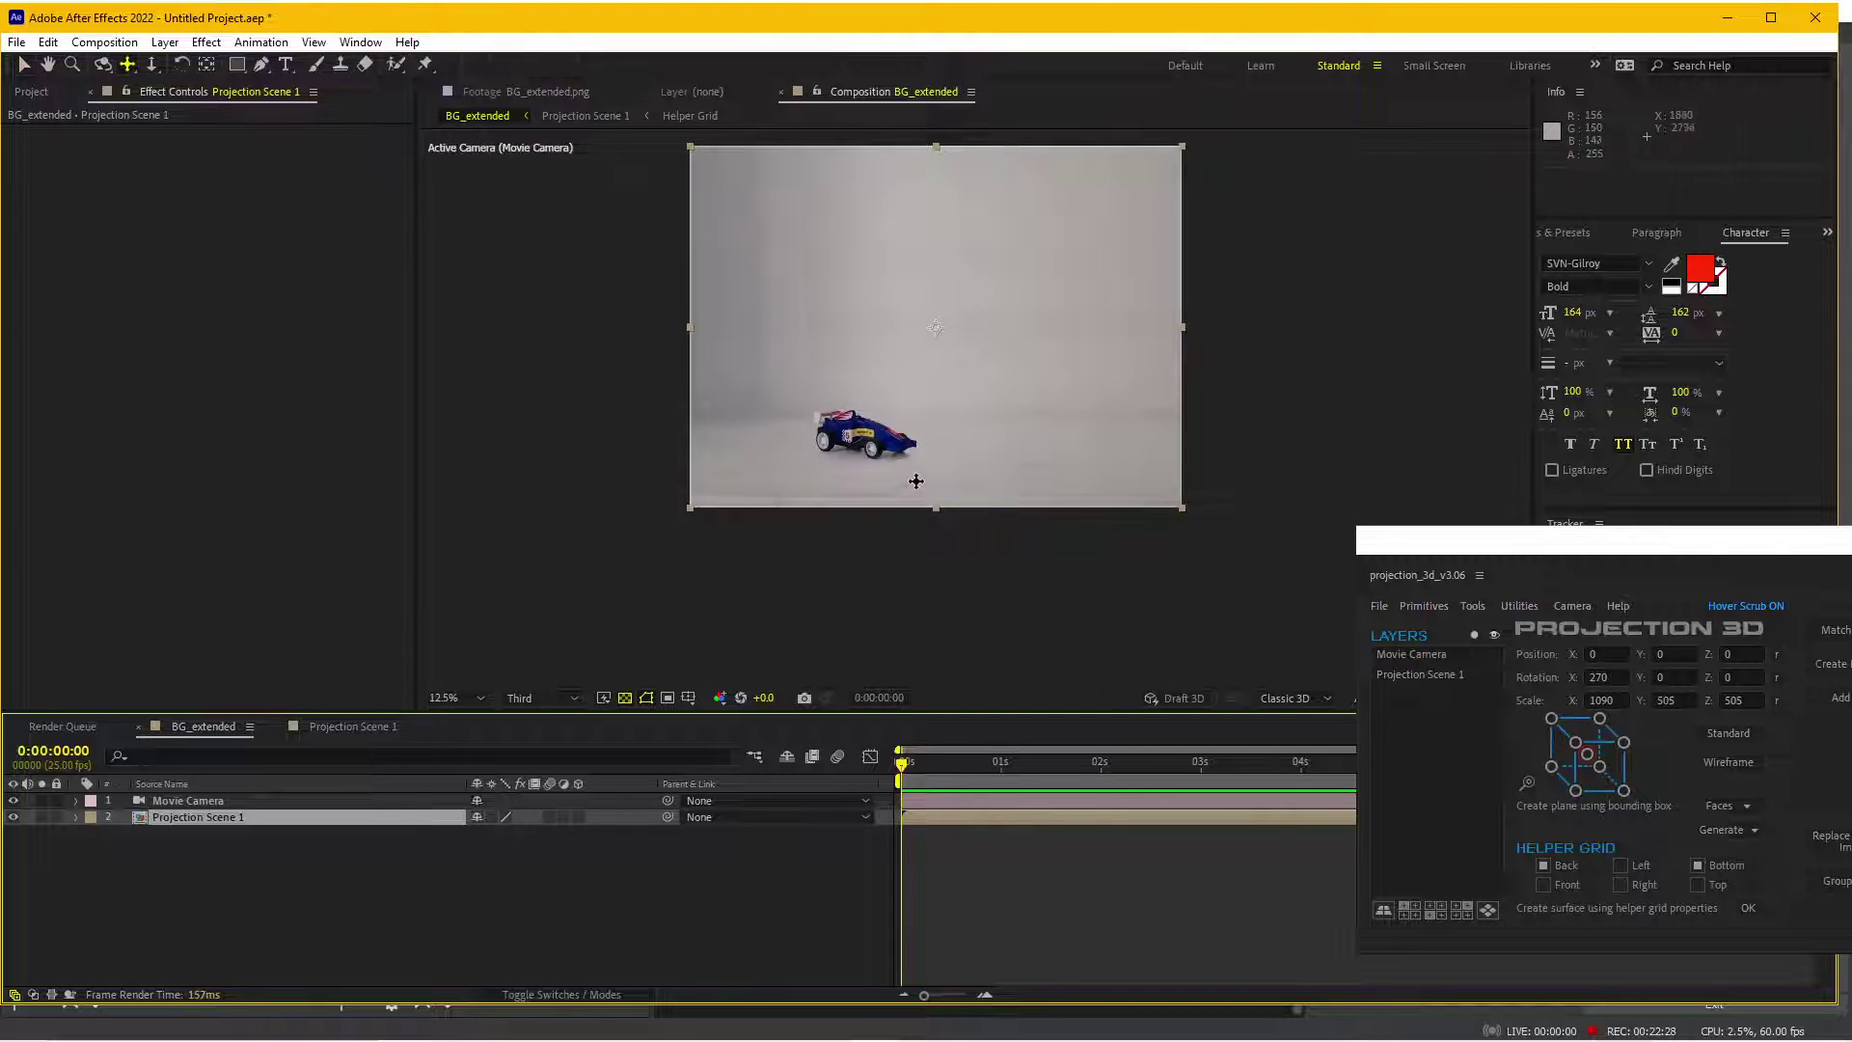
{"action": "mouse_move", "coordinate": [913, 479]}
{"action": "left_mouse_down"}
{"action": "mouse_move", "coordinate": [917, 327]}
{"action": "mouse_move", "coordinate": [916, 346]}
{"action": "mouse_move", "coordinate": [970, 304]}
{"action": "mouse_move", "coordinate": [950, 186]}
{"action": "left_mouse_up"}
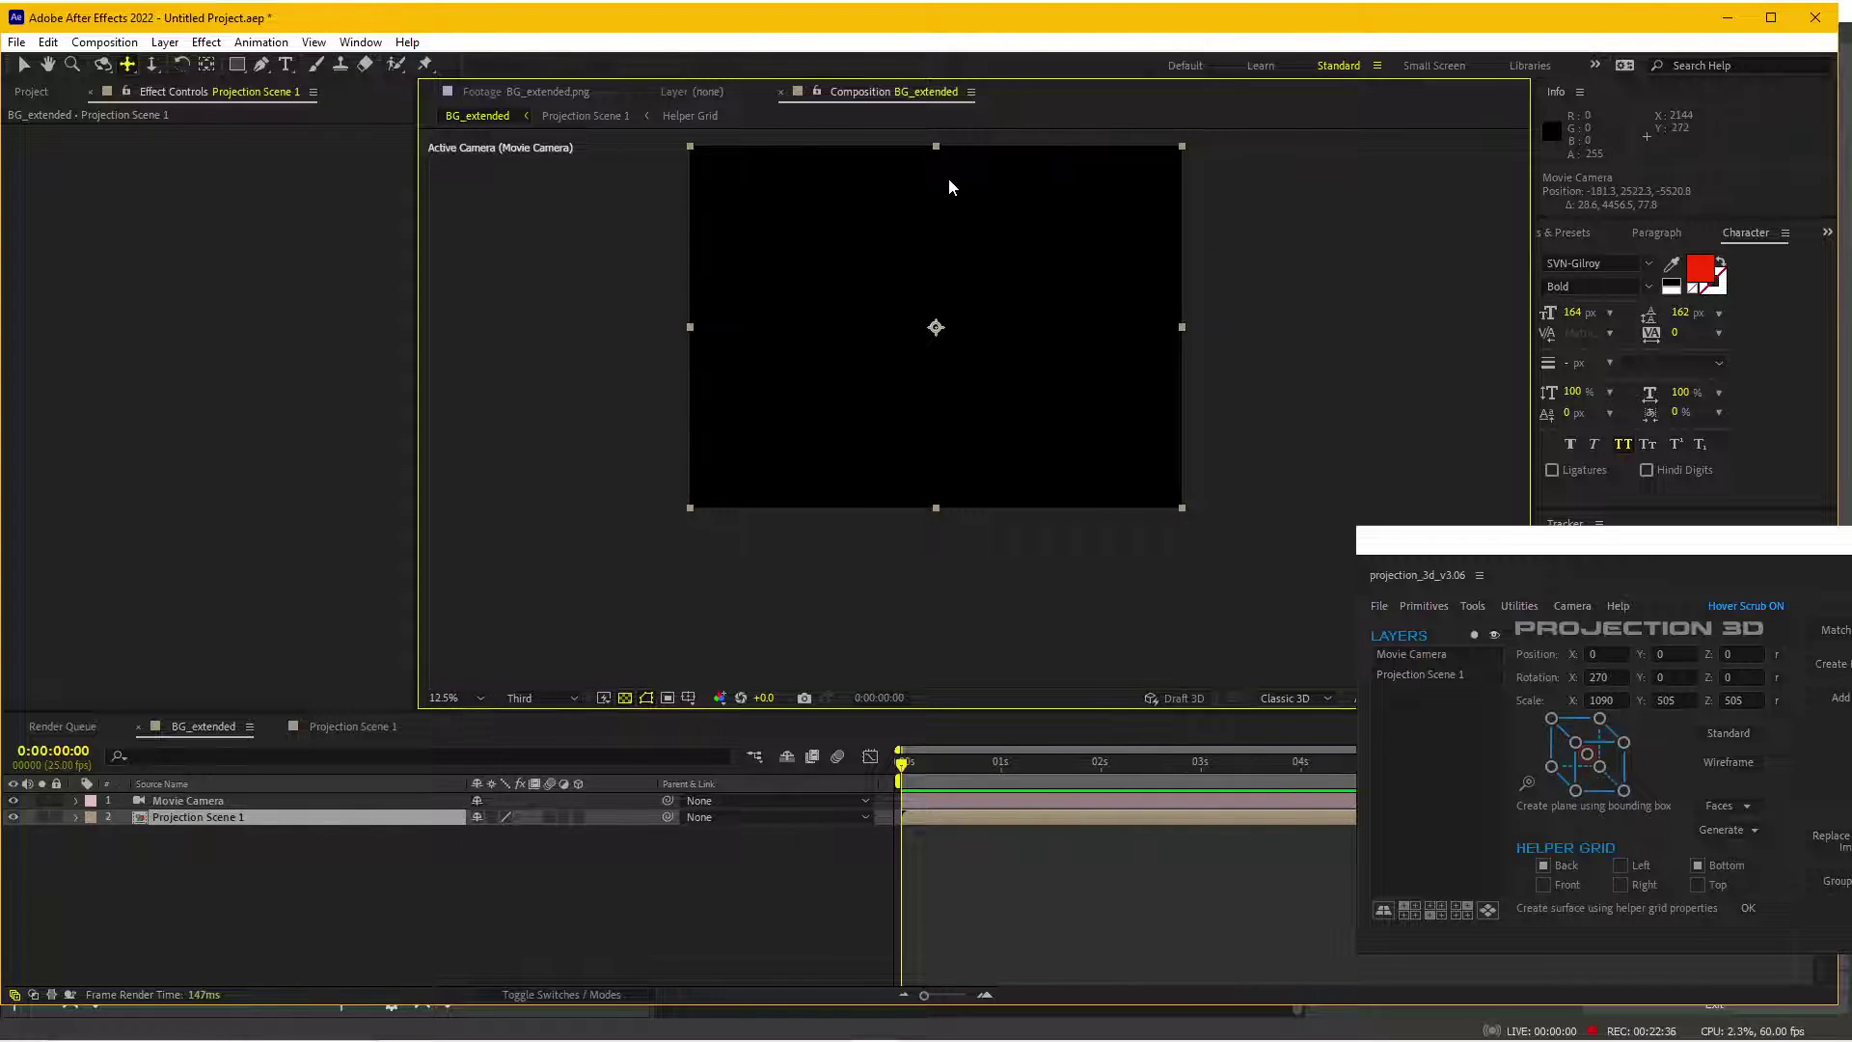
{"action": "key", "text": "ctrl+z"}
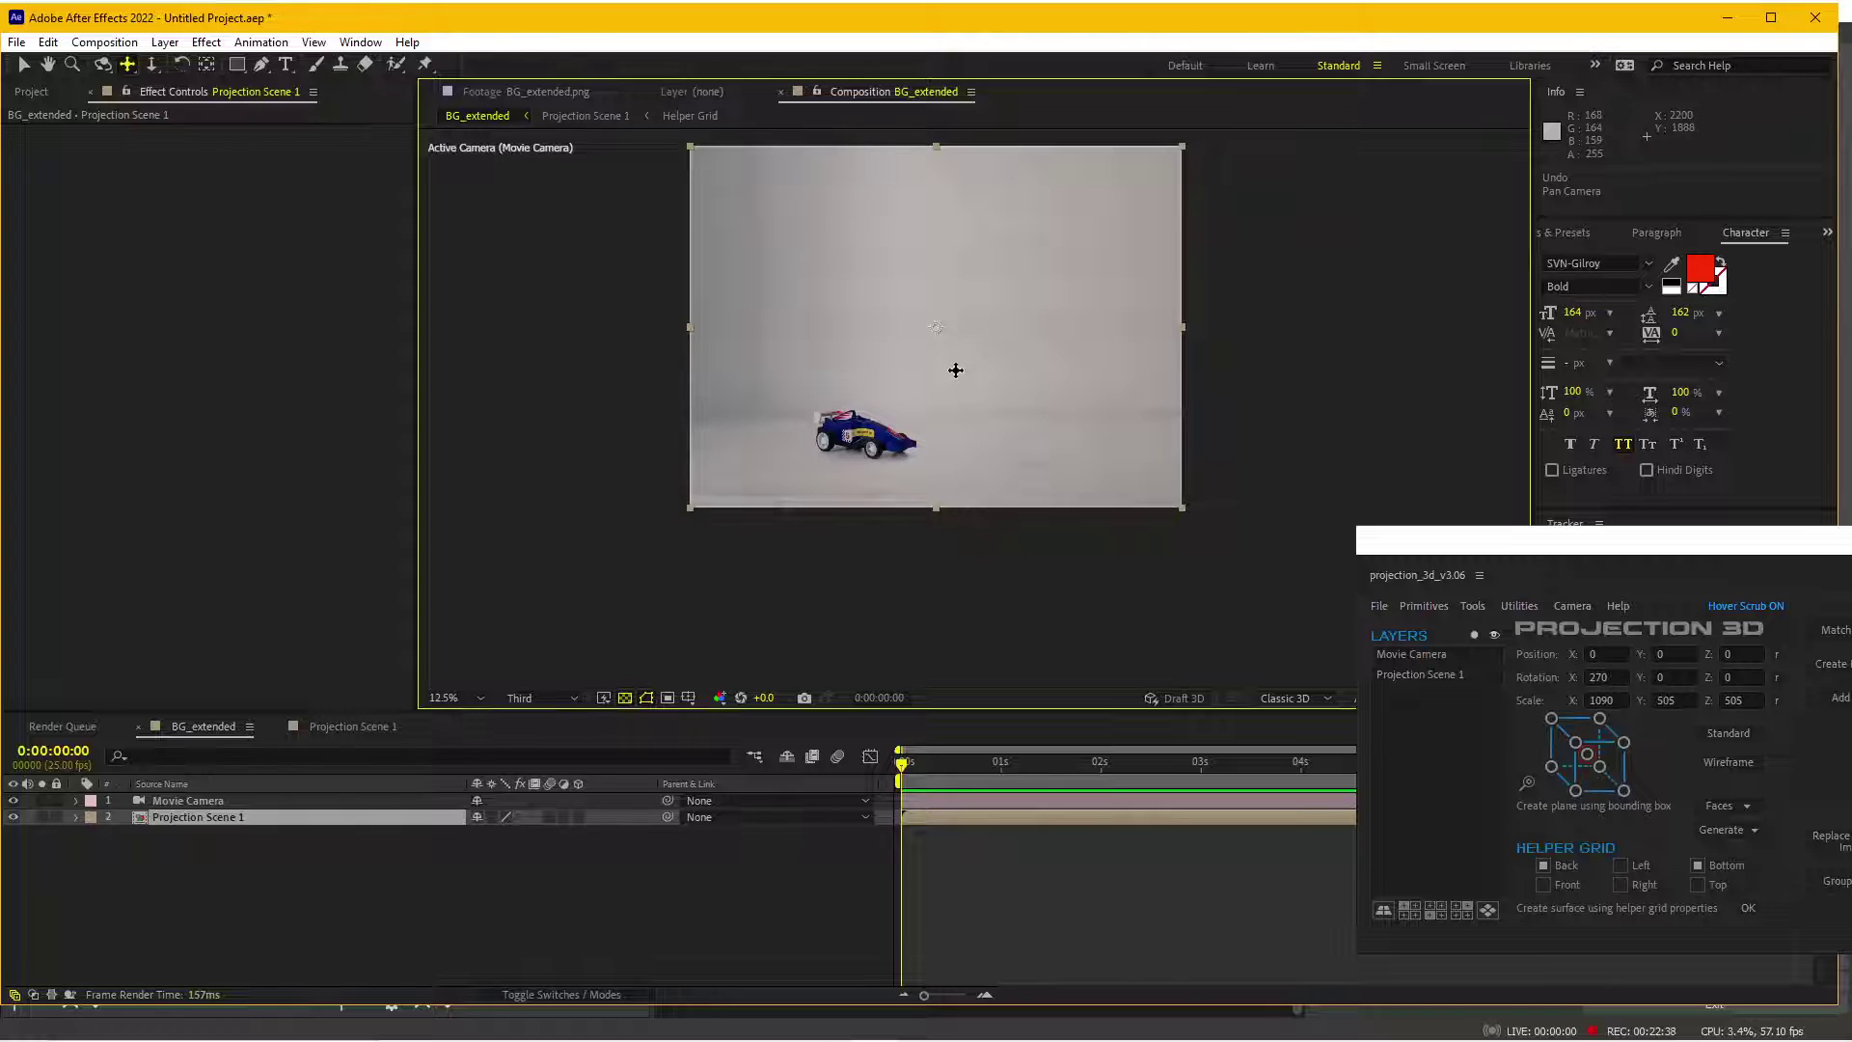
{"action": "key", "text": "c"}
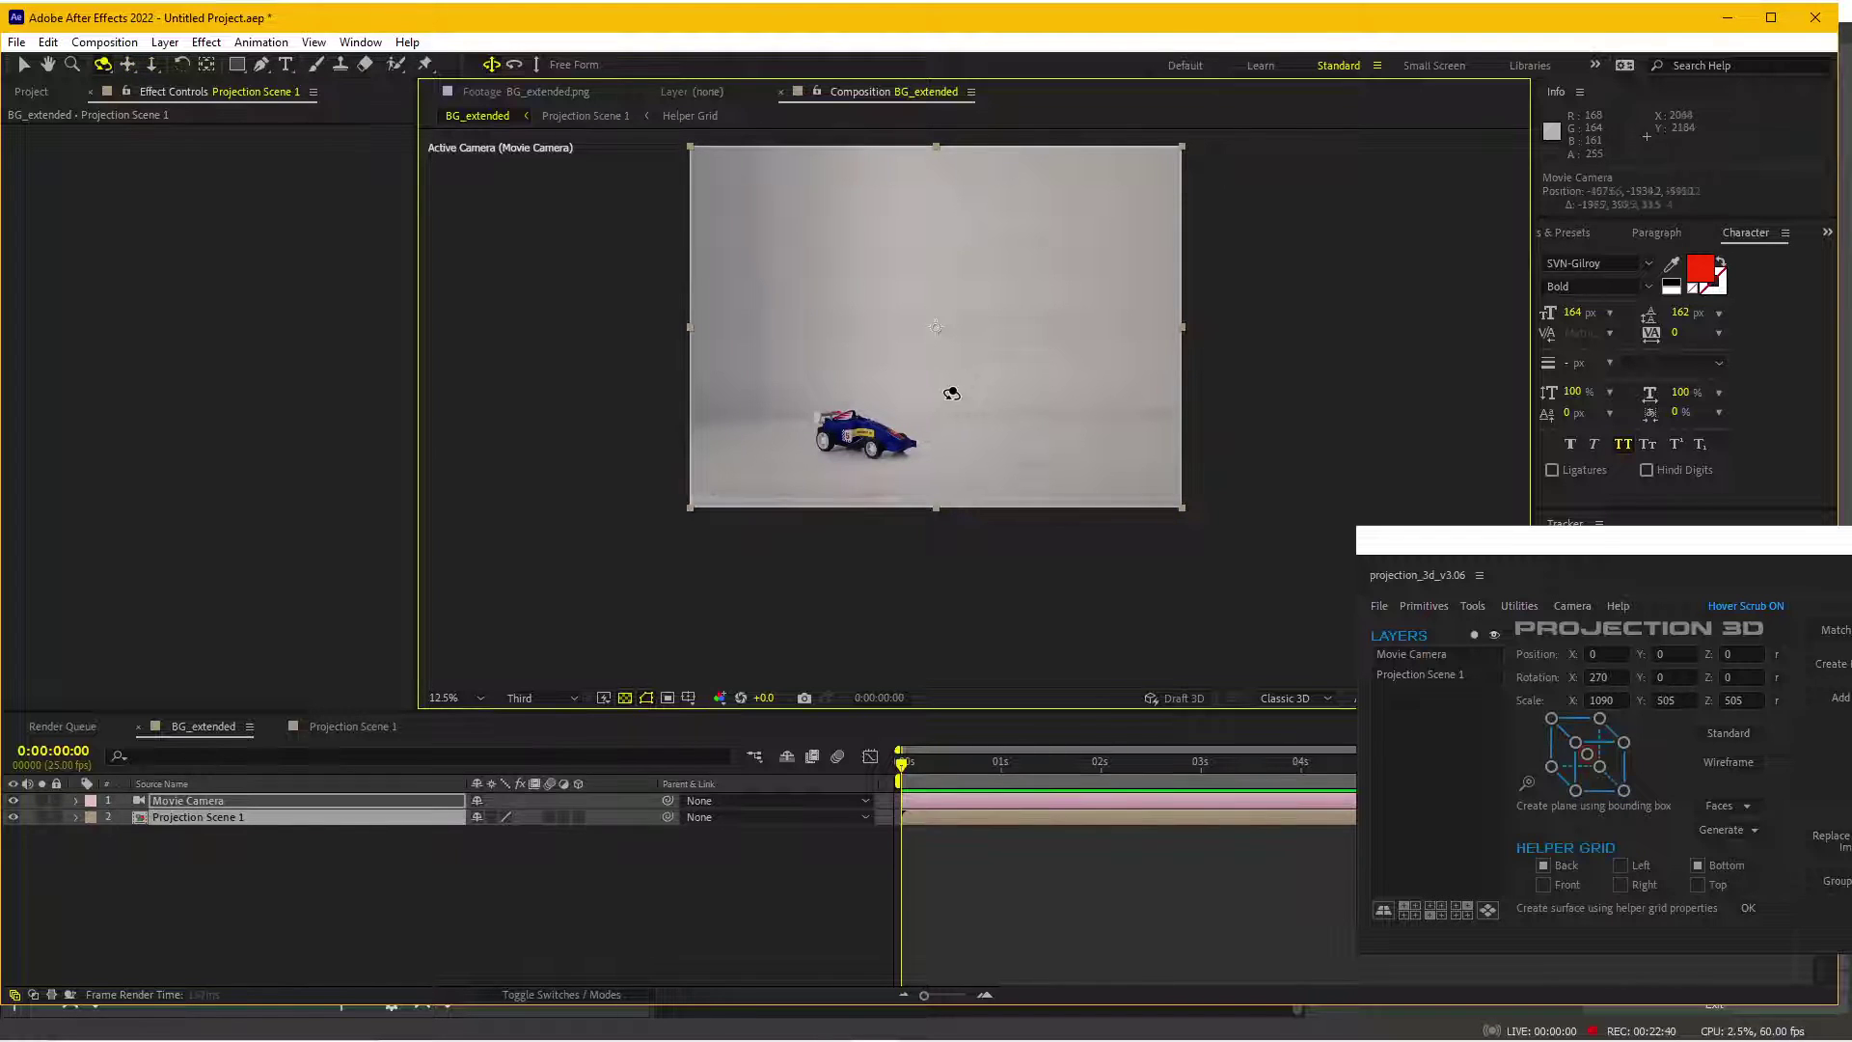
{"action": "left_click_drag", "start_coordinate": [947, 395], "coordinate": [954, 389]}
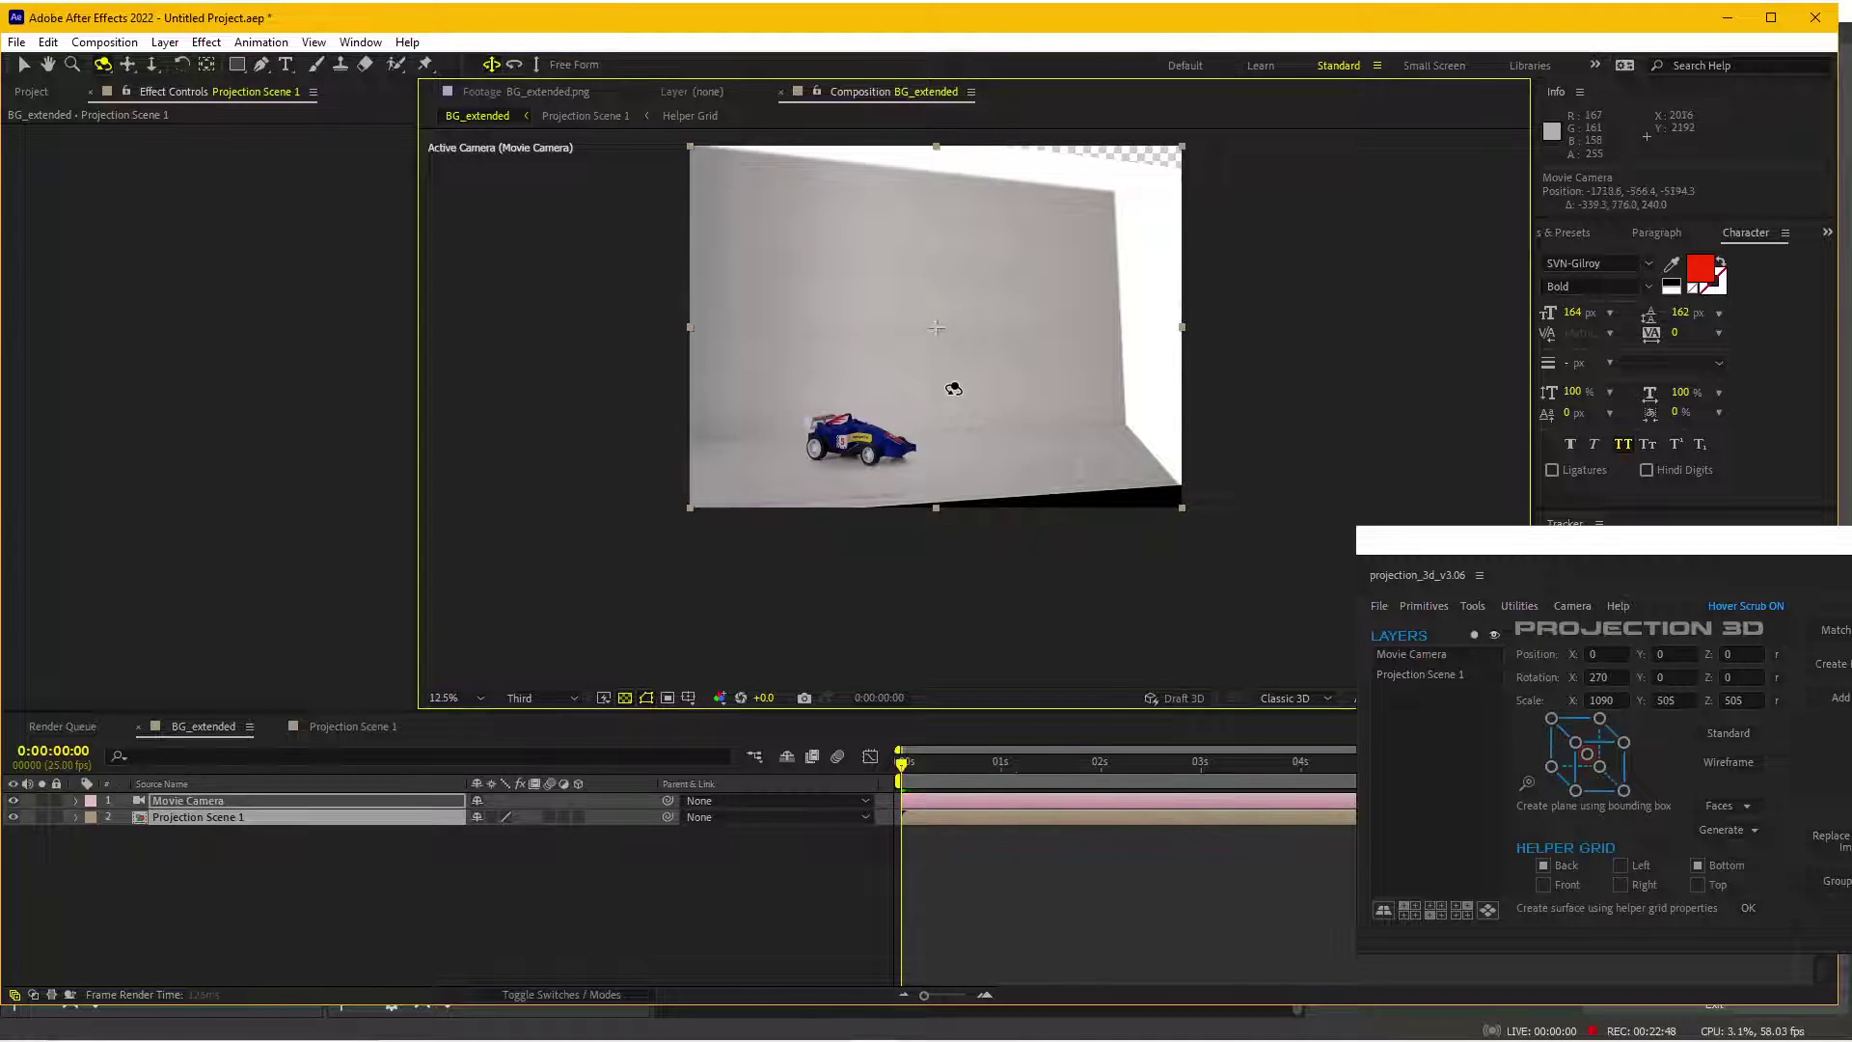
{"action": "key", "text": "c"}
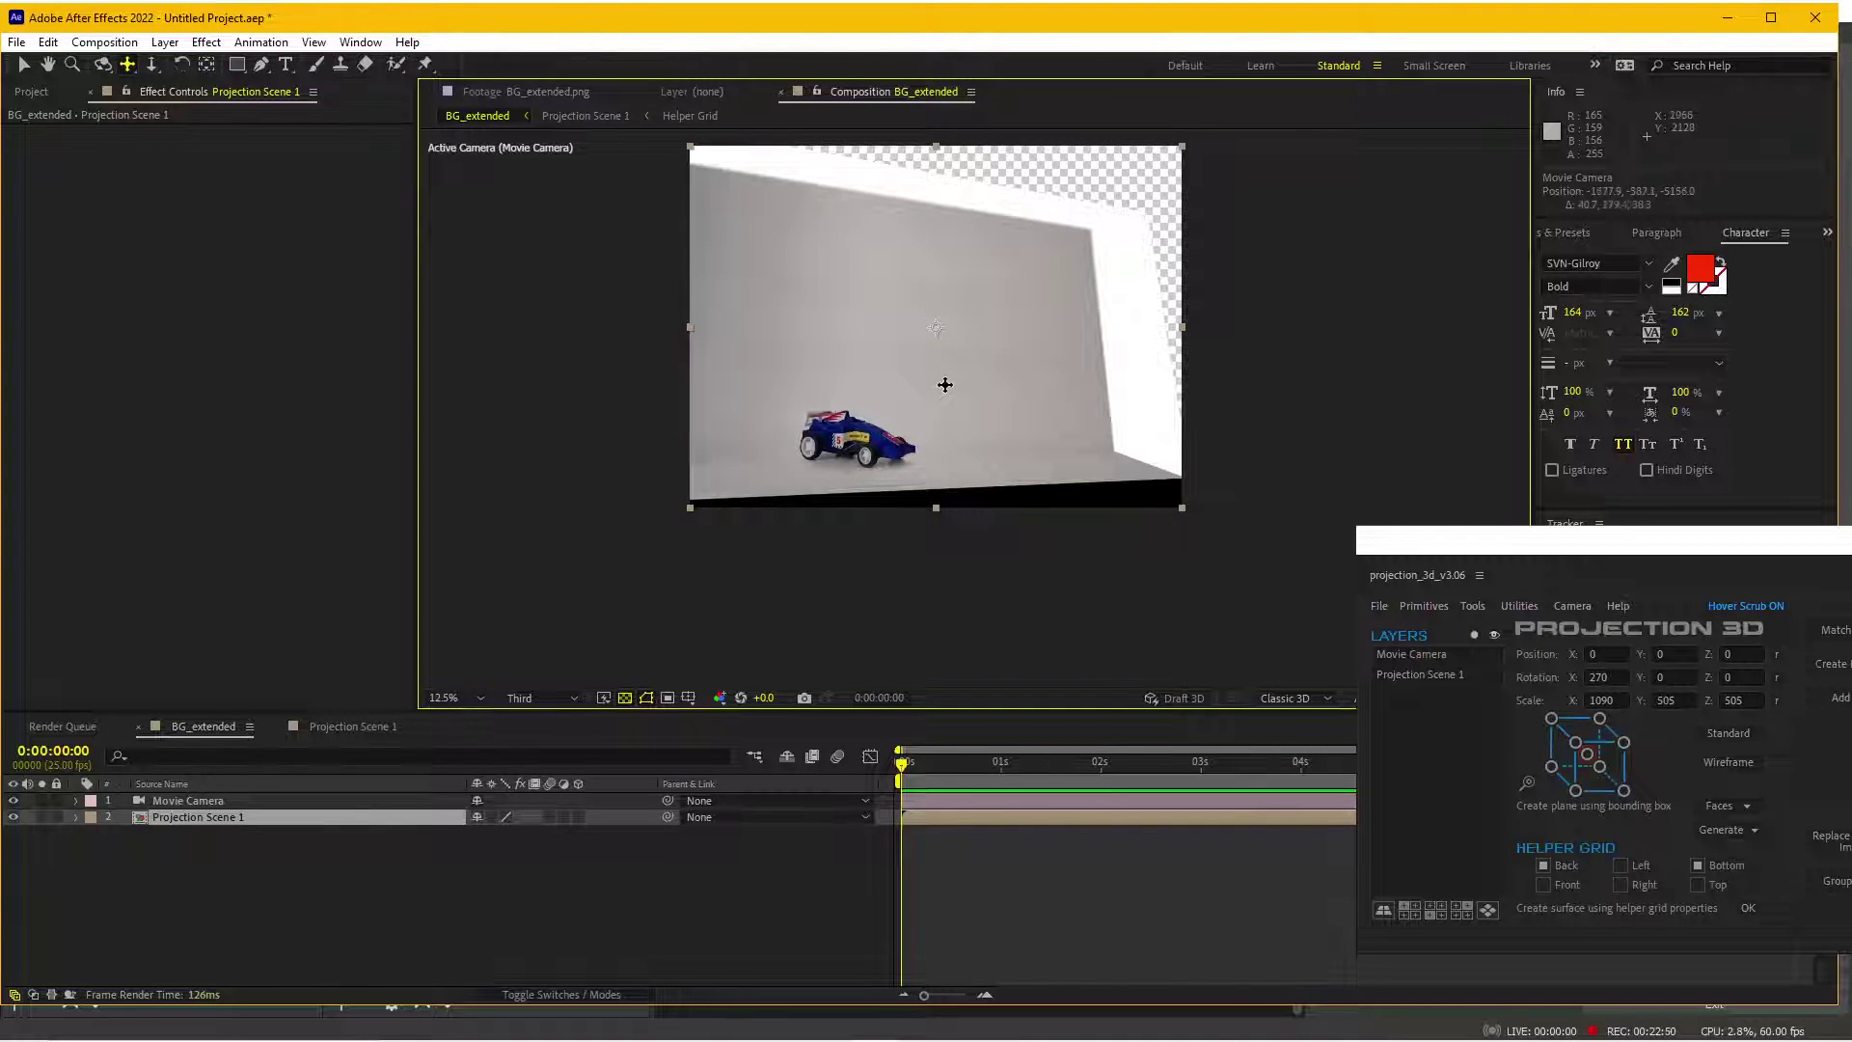
{"action": "left_click_drag", "start_coordinate": [952, 388], "coordinate": [1017, 240]}
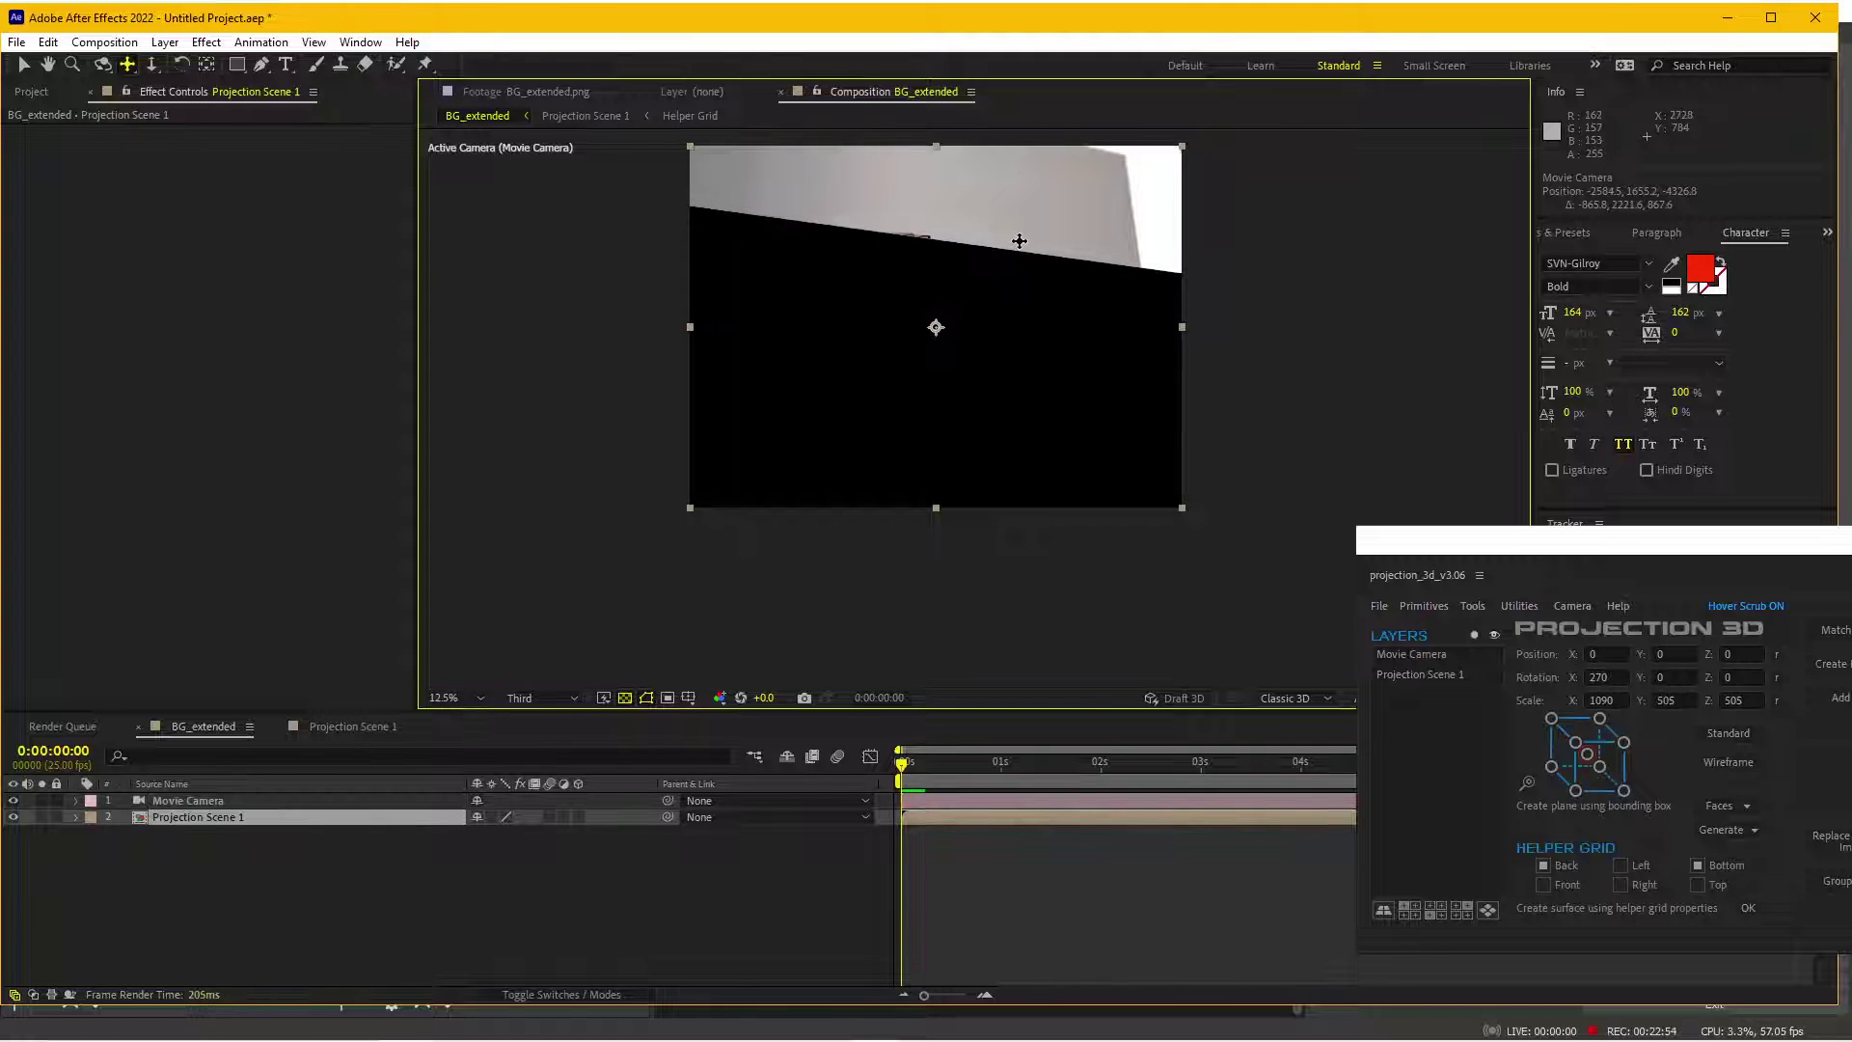
{"action": "key", "text": "ctrl+z"}
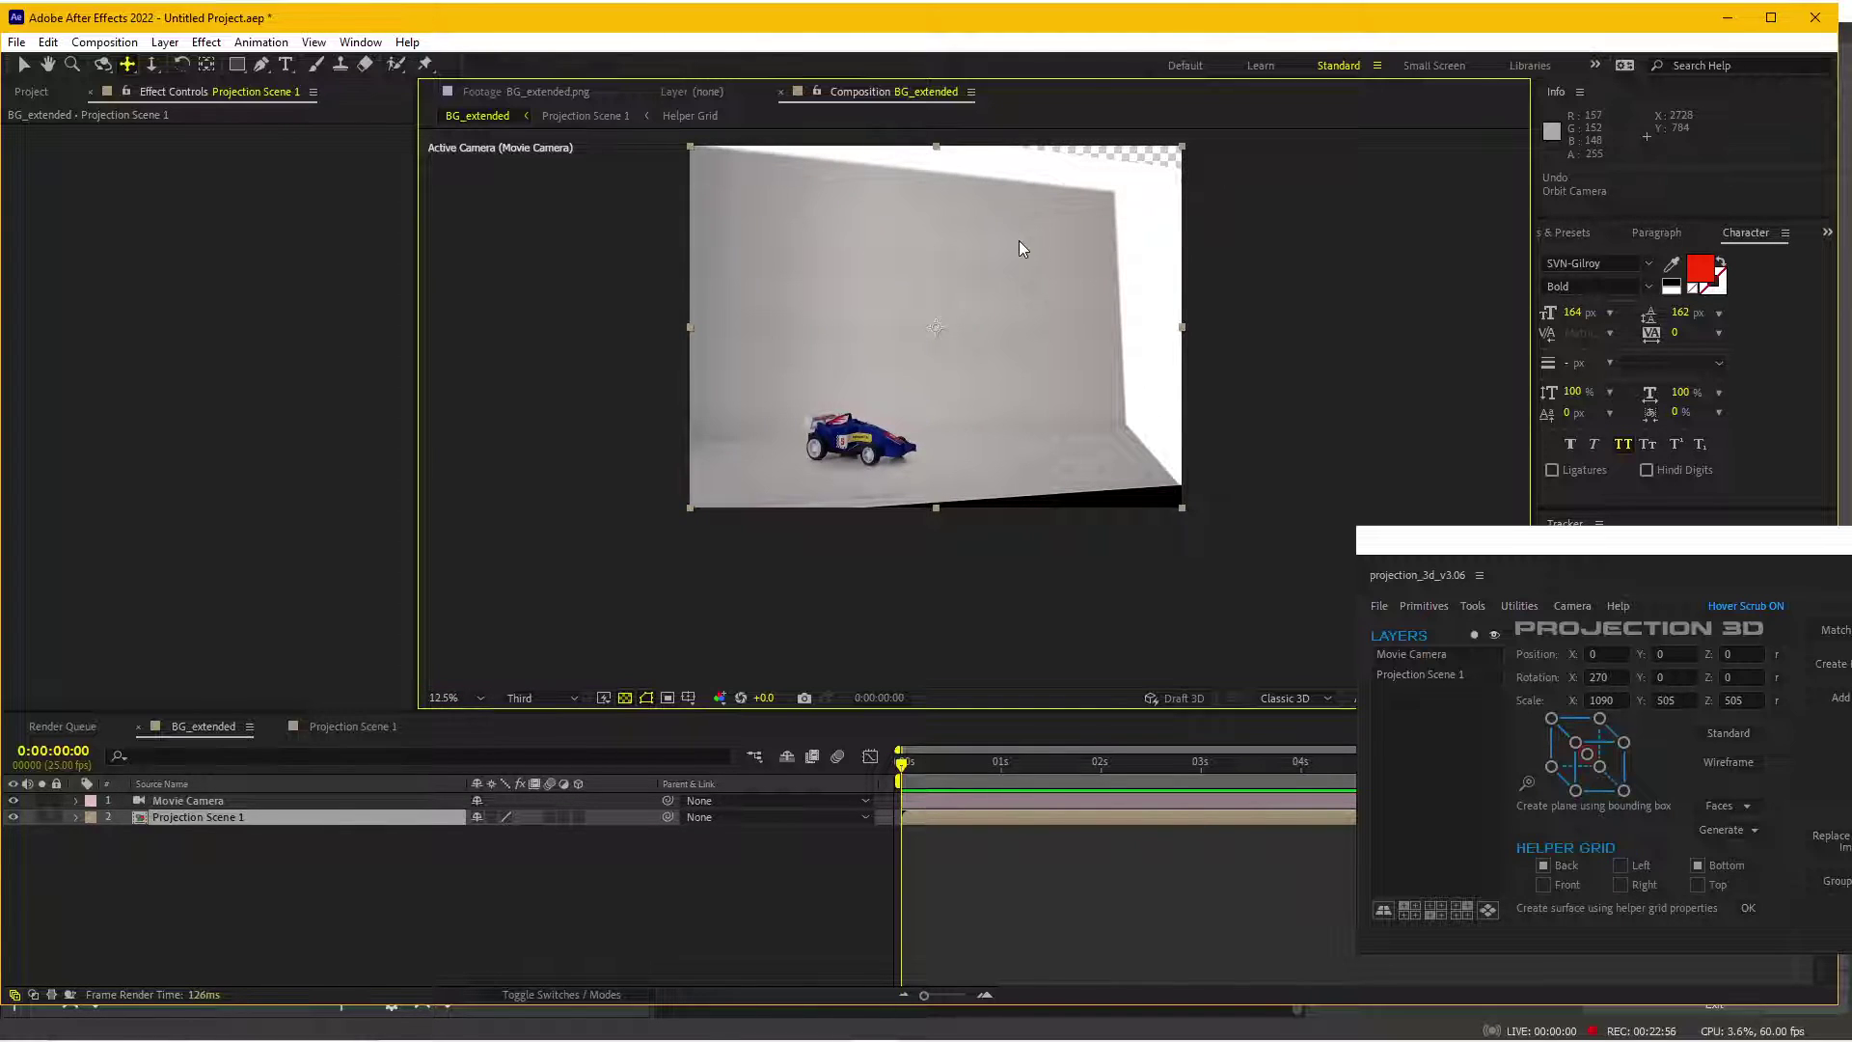
{"action": "key", "text": "ctrl+z"}
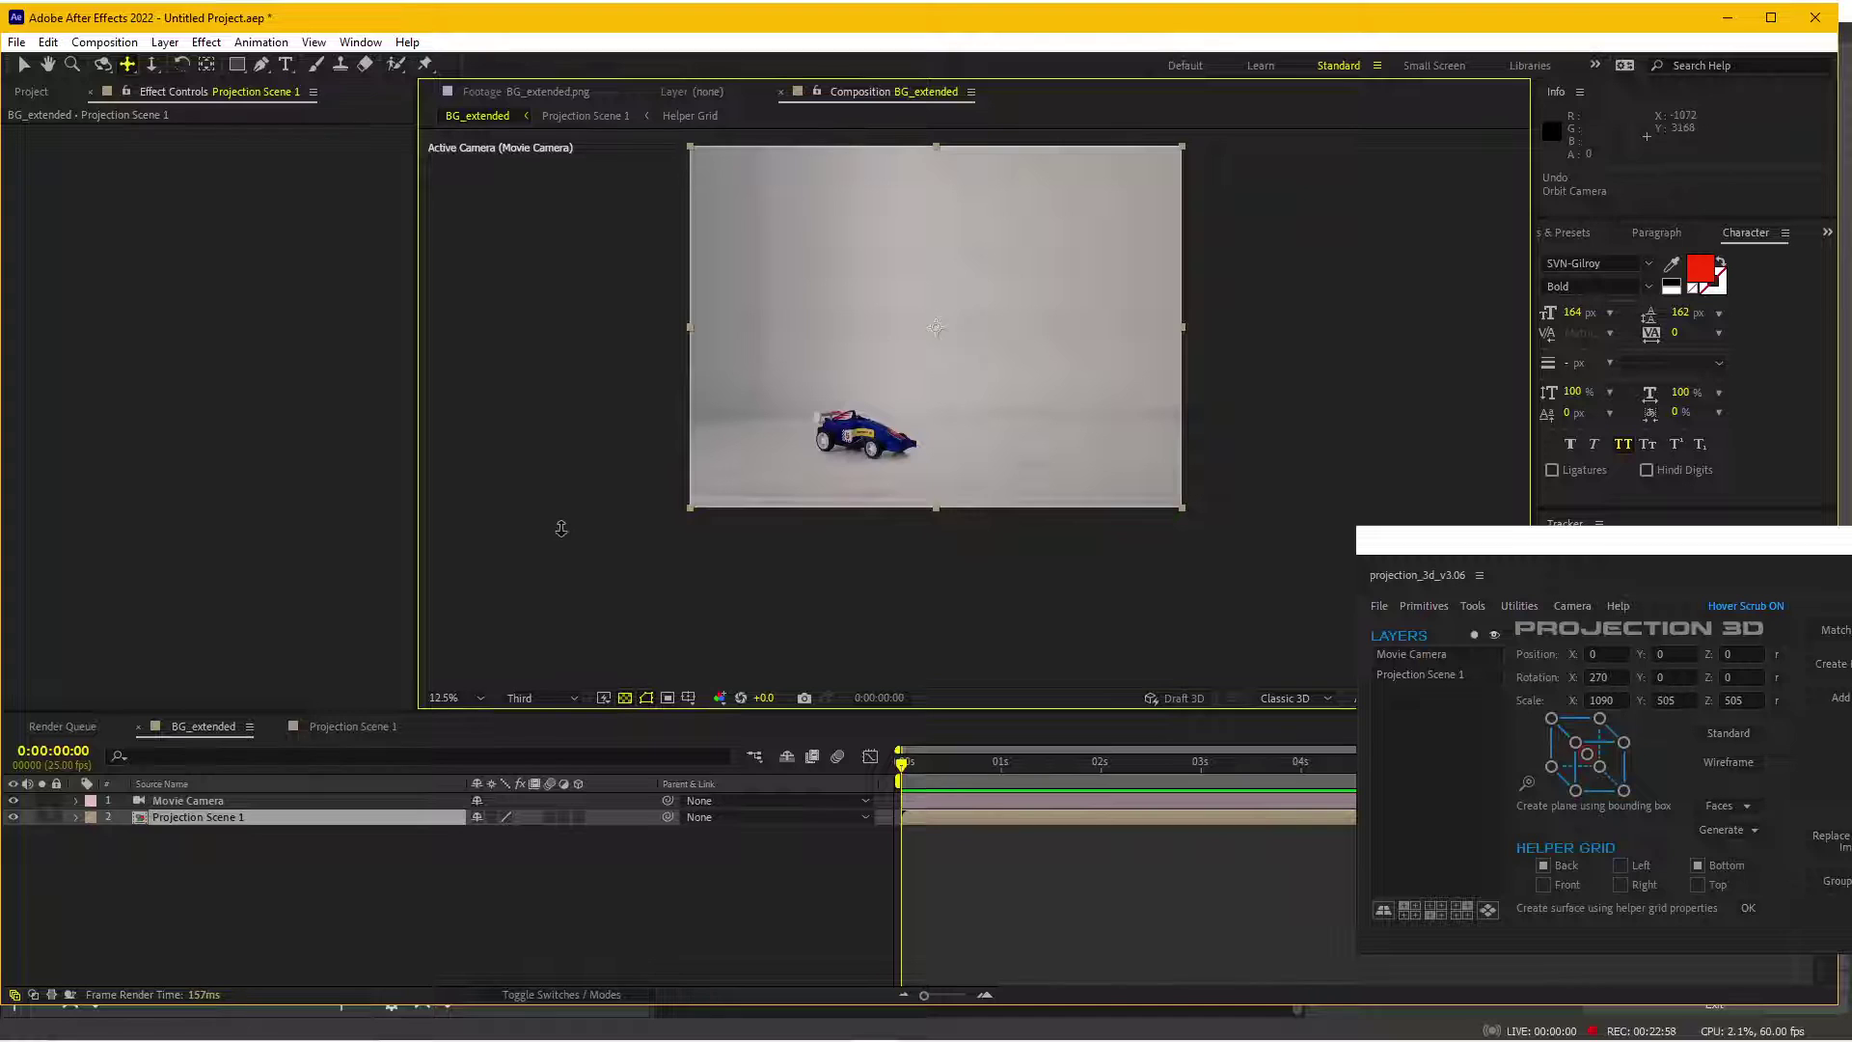
{"action": "key", "text": "v"}
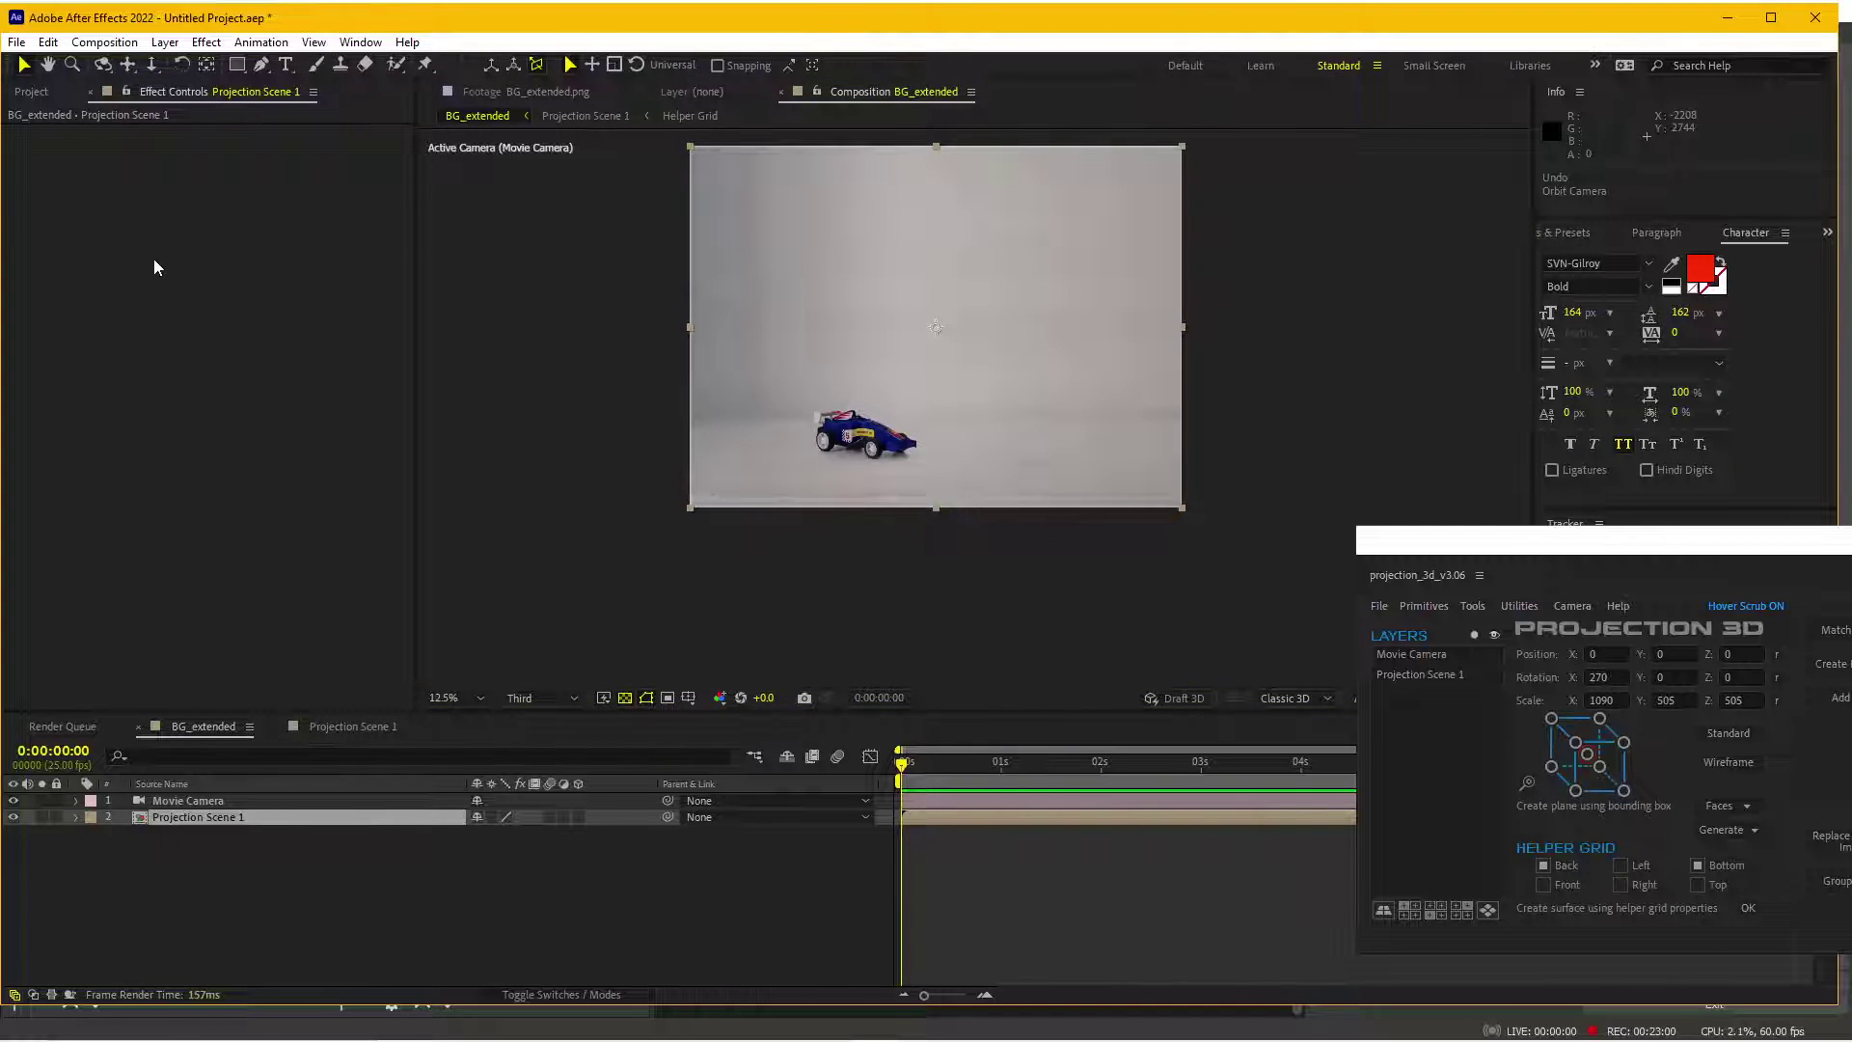
- Create a new comp from BG_extended.png and name it BG_extended_red
{"action": "left_click", "coordinate": [32, 92]}
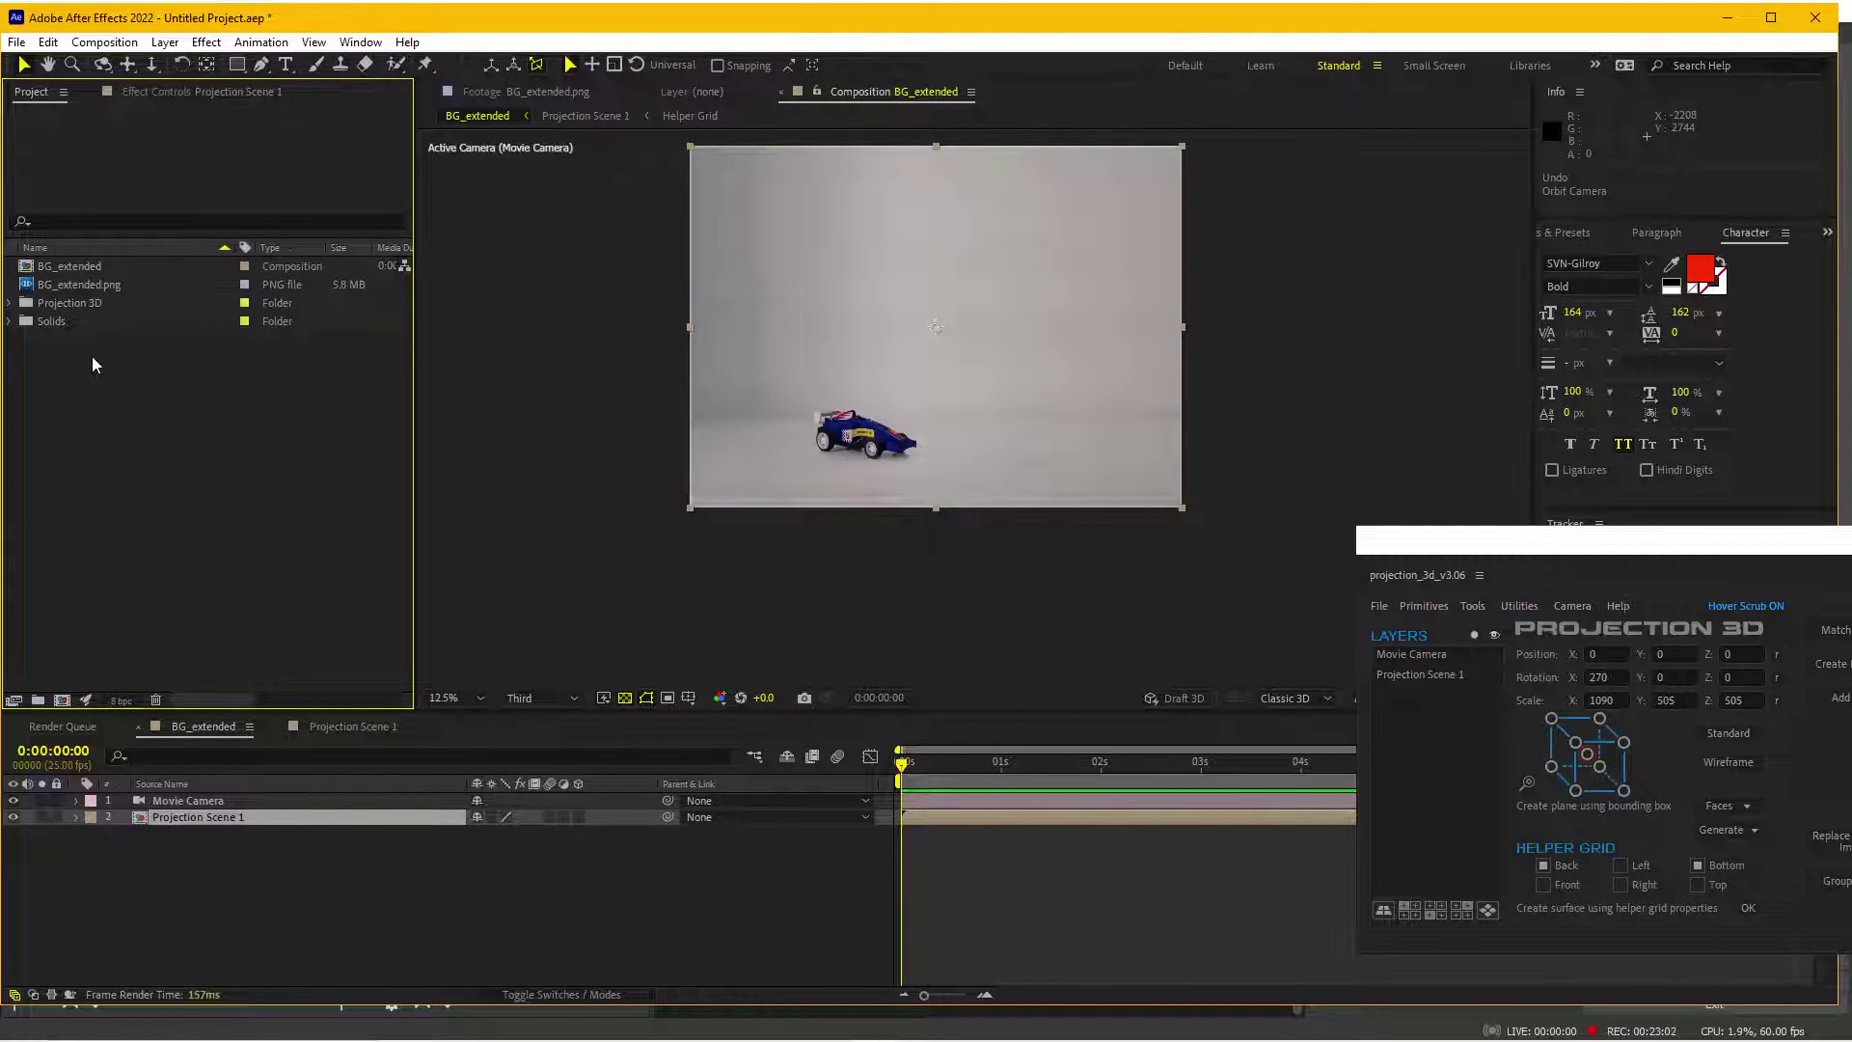
{"action": "left_click", "coordinate": [74, 283]}
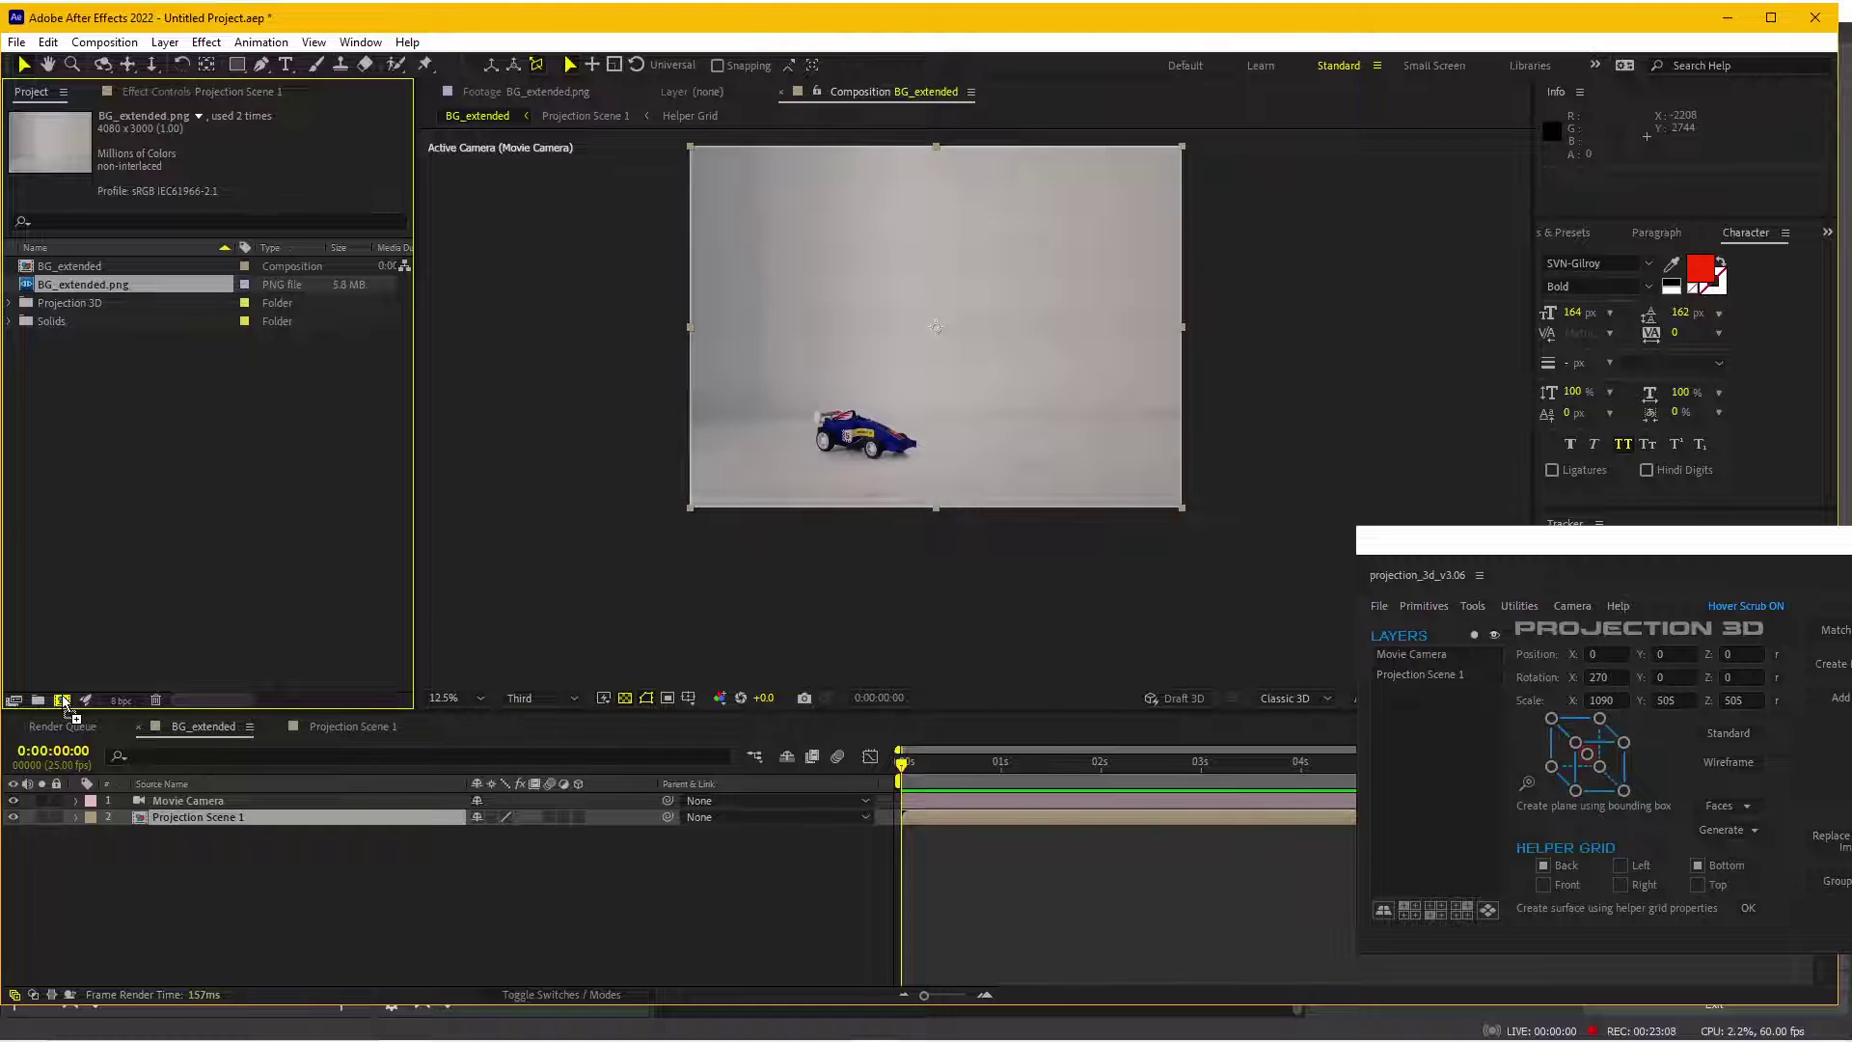
{"action": "left_click_drag", "start_coordinate": [73, 284], "coordinate": [62, 697]}
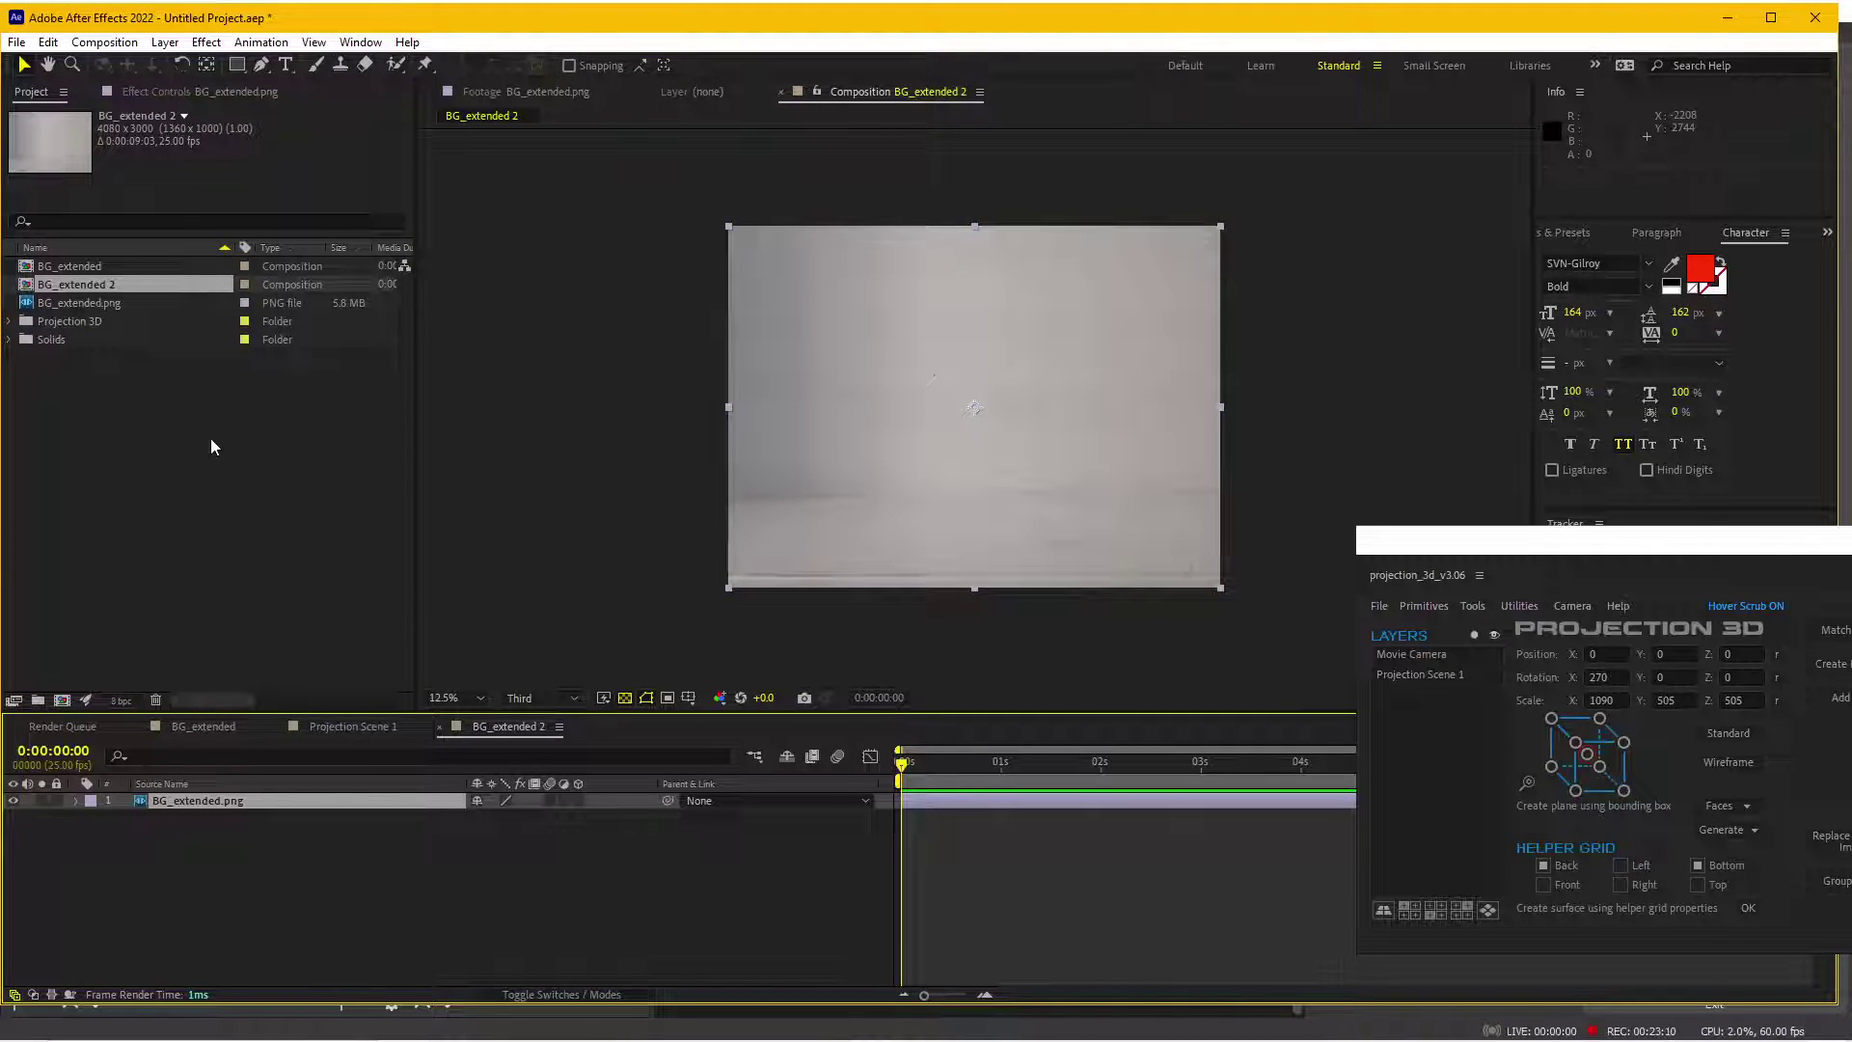
{"action": "left_click", "coordinate": [87, 288]}
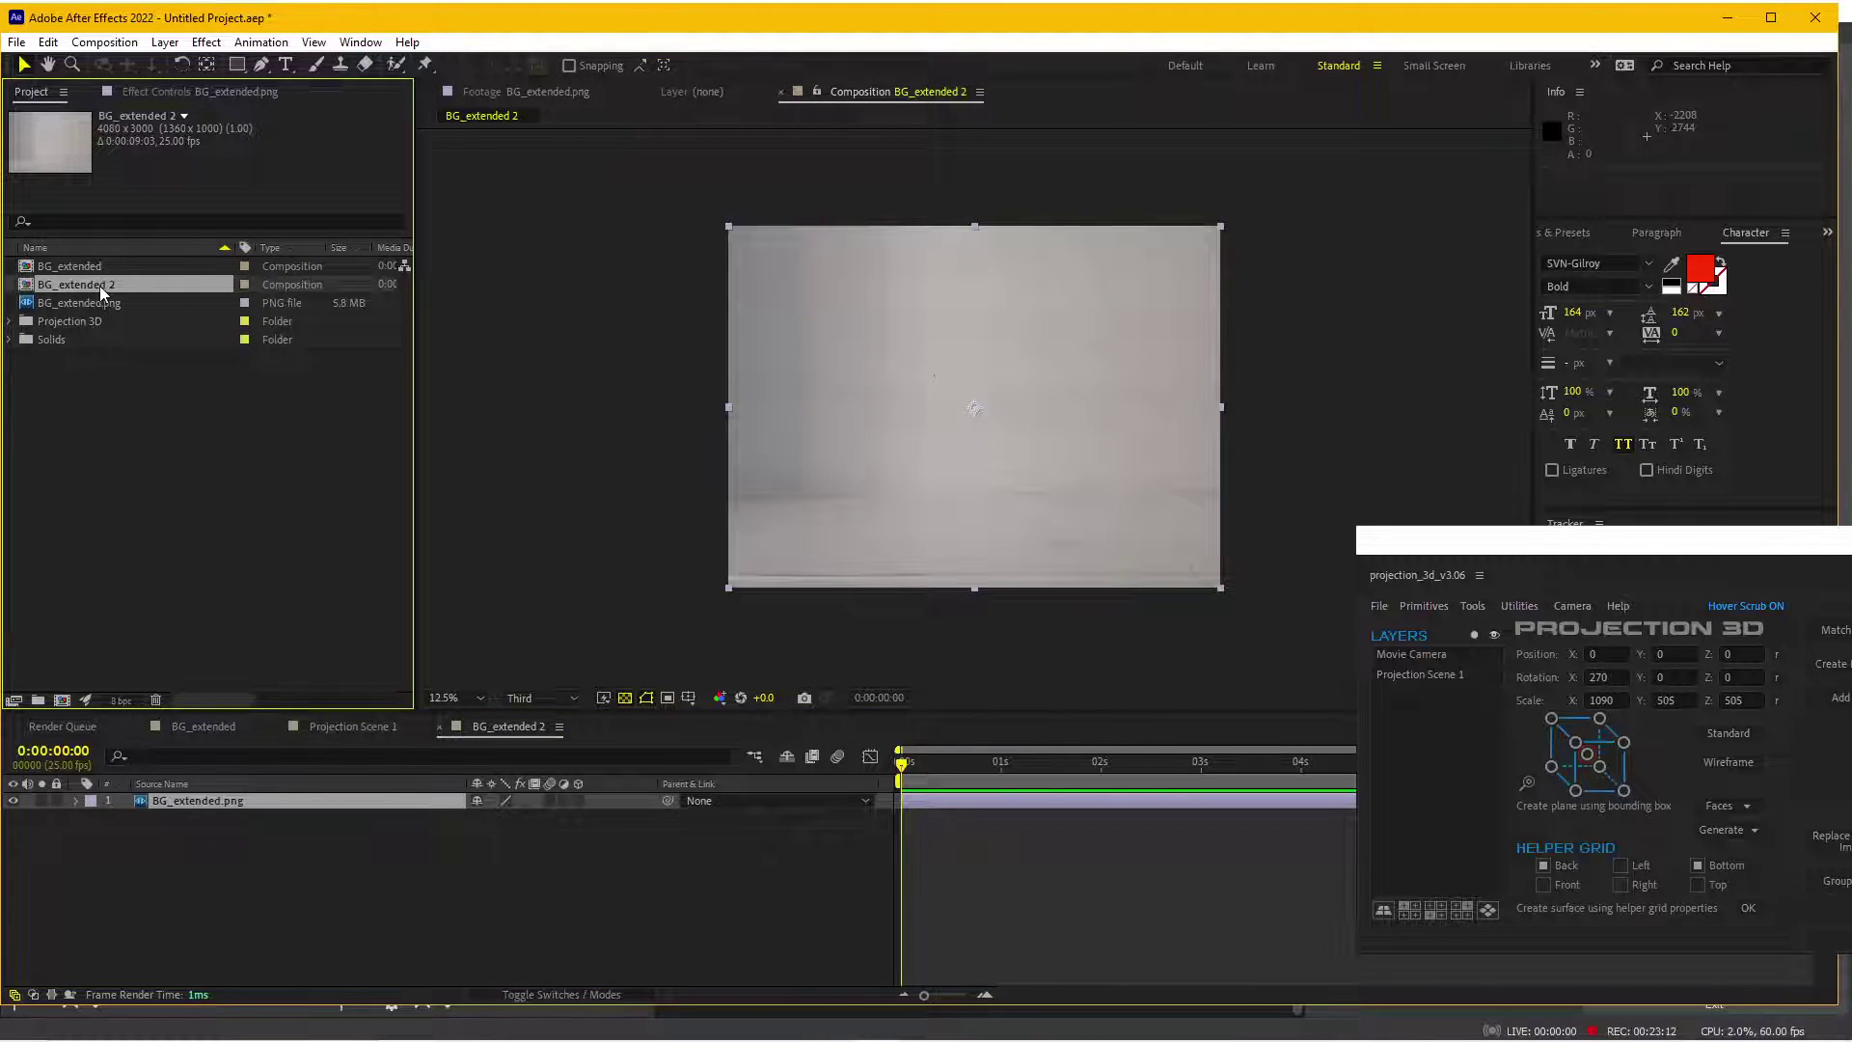
{"action": "key", "text": "Return"}
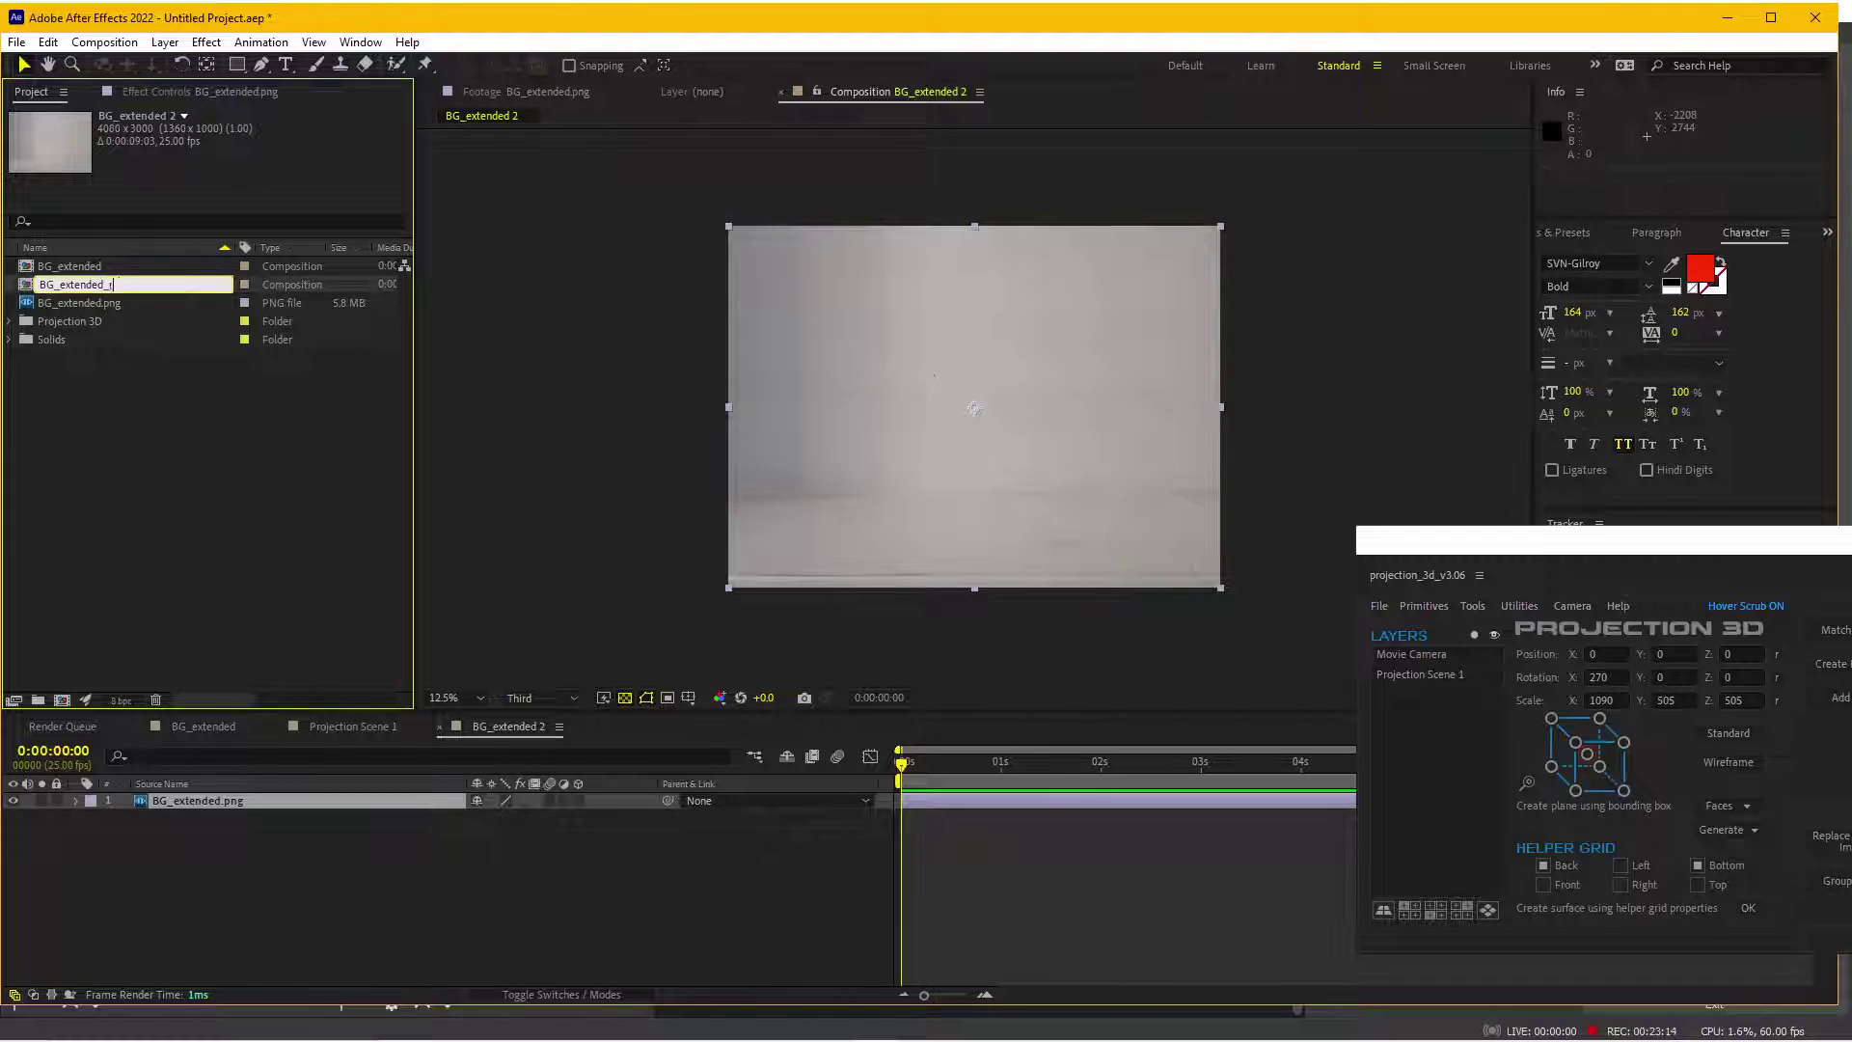
{"action": "type", "text": "ed"}
{"action": "key", "text": "Return"}
- Rename the original BG_extended comp to BG_extended_blue and open BG_extended_red
{"action": "left_click", "coordinate": [113, 266]}
{"action": "key", "text": "Return"}
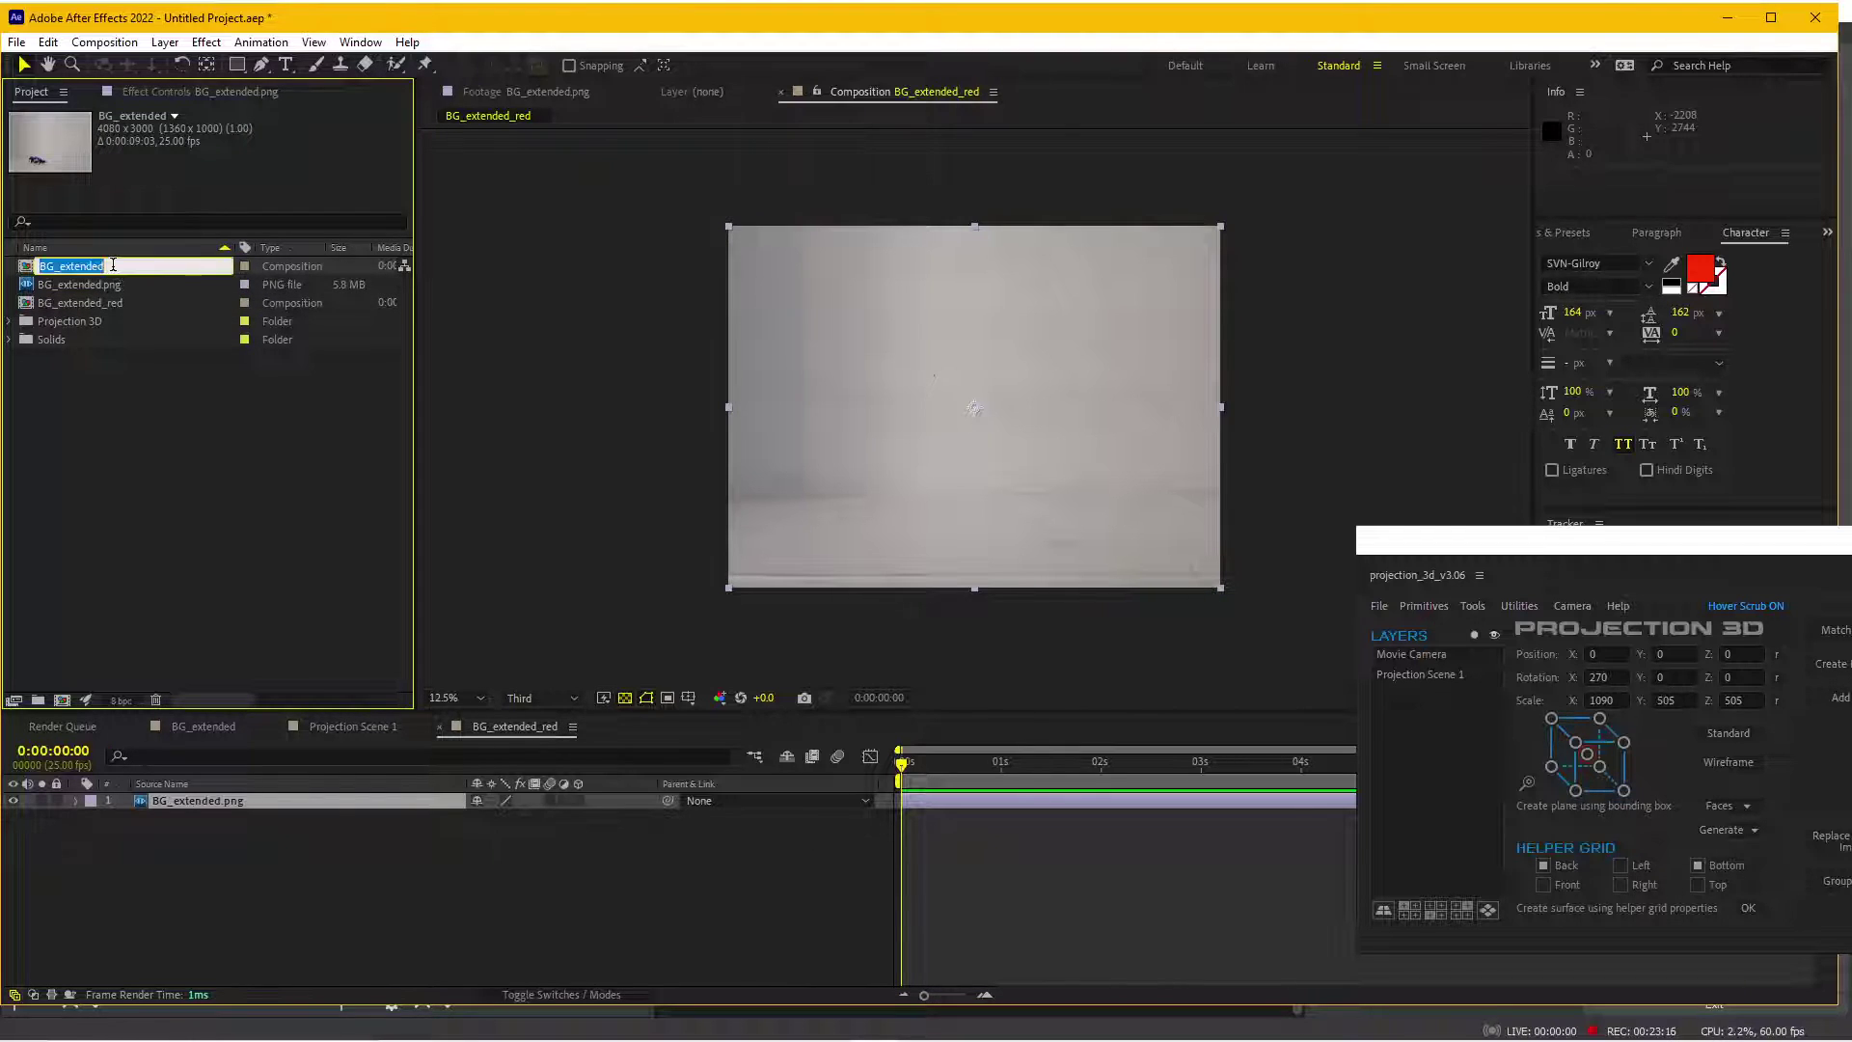
{"action": "left_click", "coordinate": [113, 266]}
{"action": "type", "text": "e"}
{"action": "key", "text": "Return"}
{"action": "left_click", "coordinate": [118, 302]}
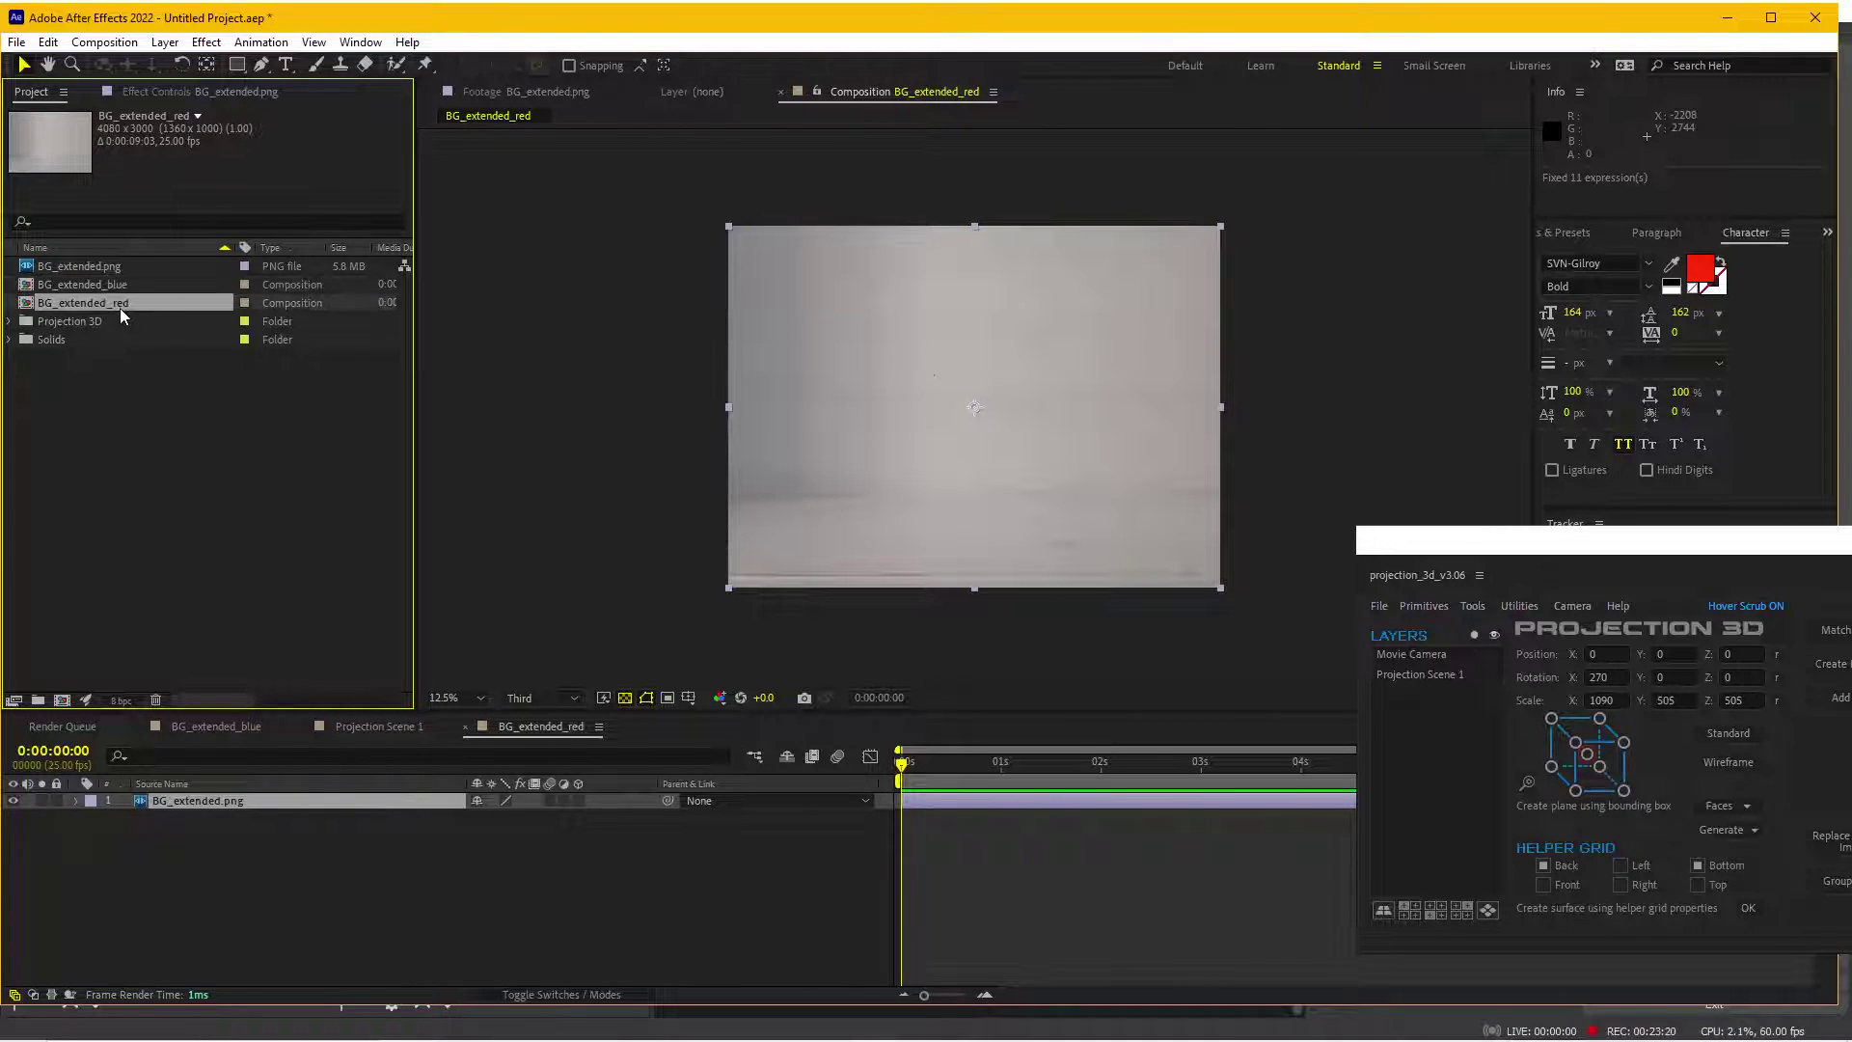
{"action": "left_click", "coordinate": [524, 725]}
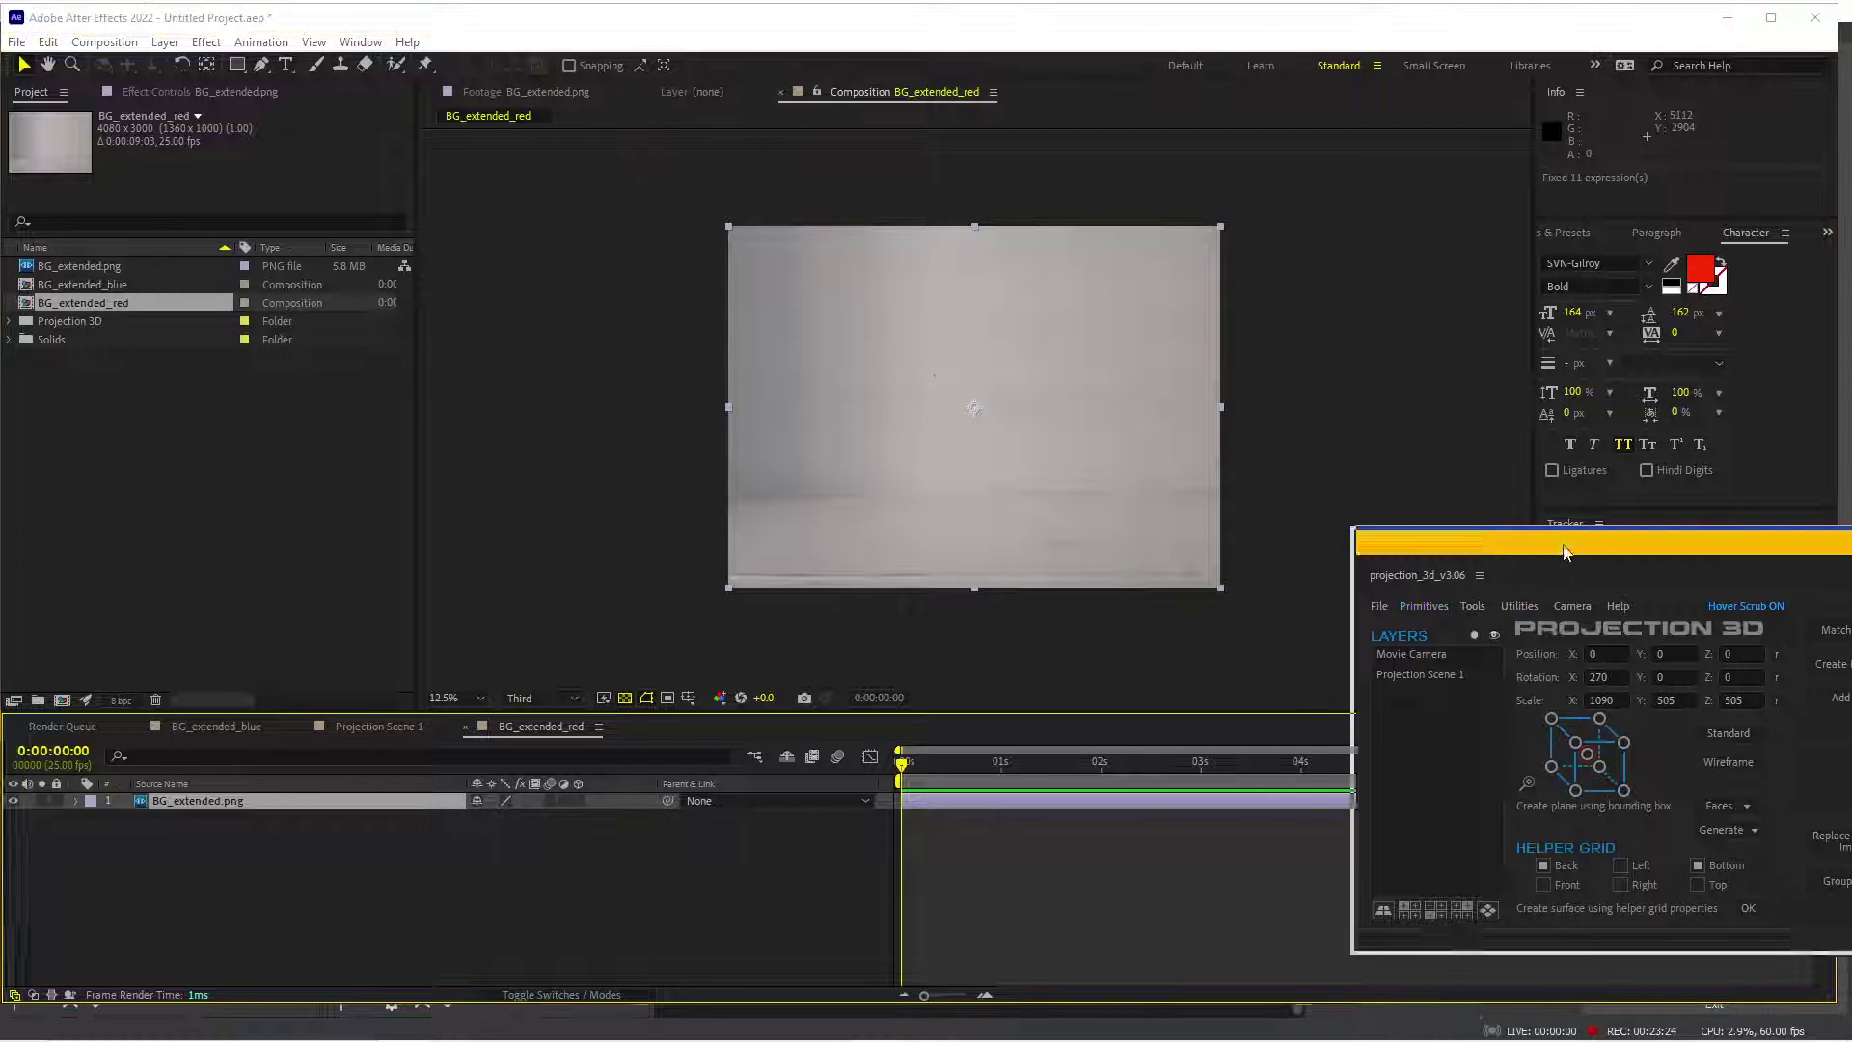
- Use Projection 3D's Match Camera to add a camera and helper grid, then pan to check it
{"action": "left_click_drag", "start_coordinate": [1613, 554], "coordinate": [1460, 569]}
{"action": "left_click", "coordinate": [1698, 641]}
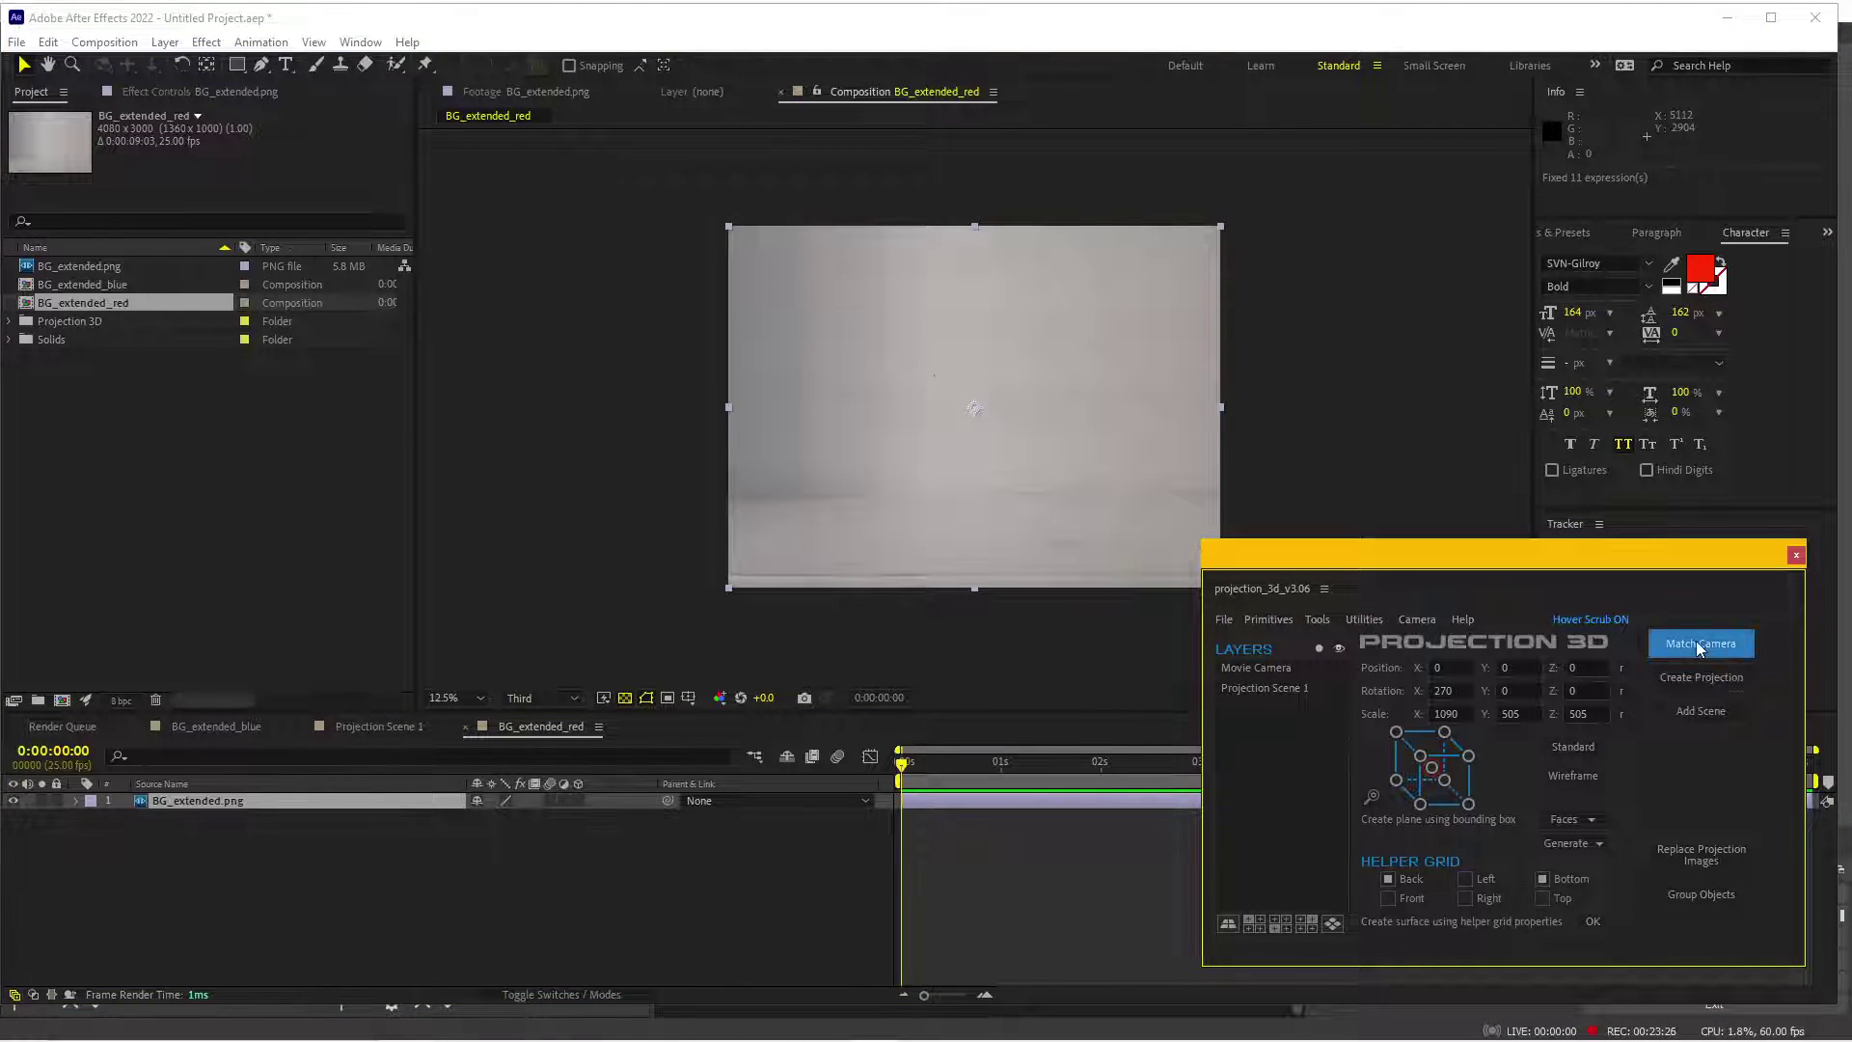
{"action": "key", "text": "c"}
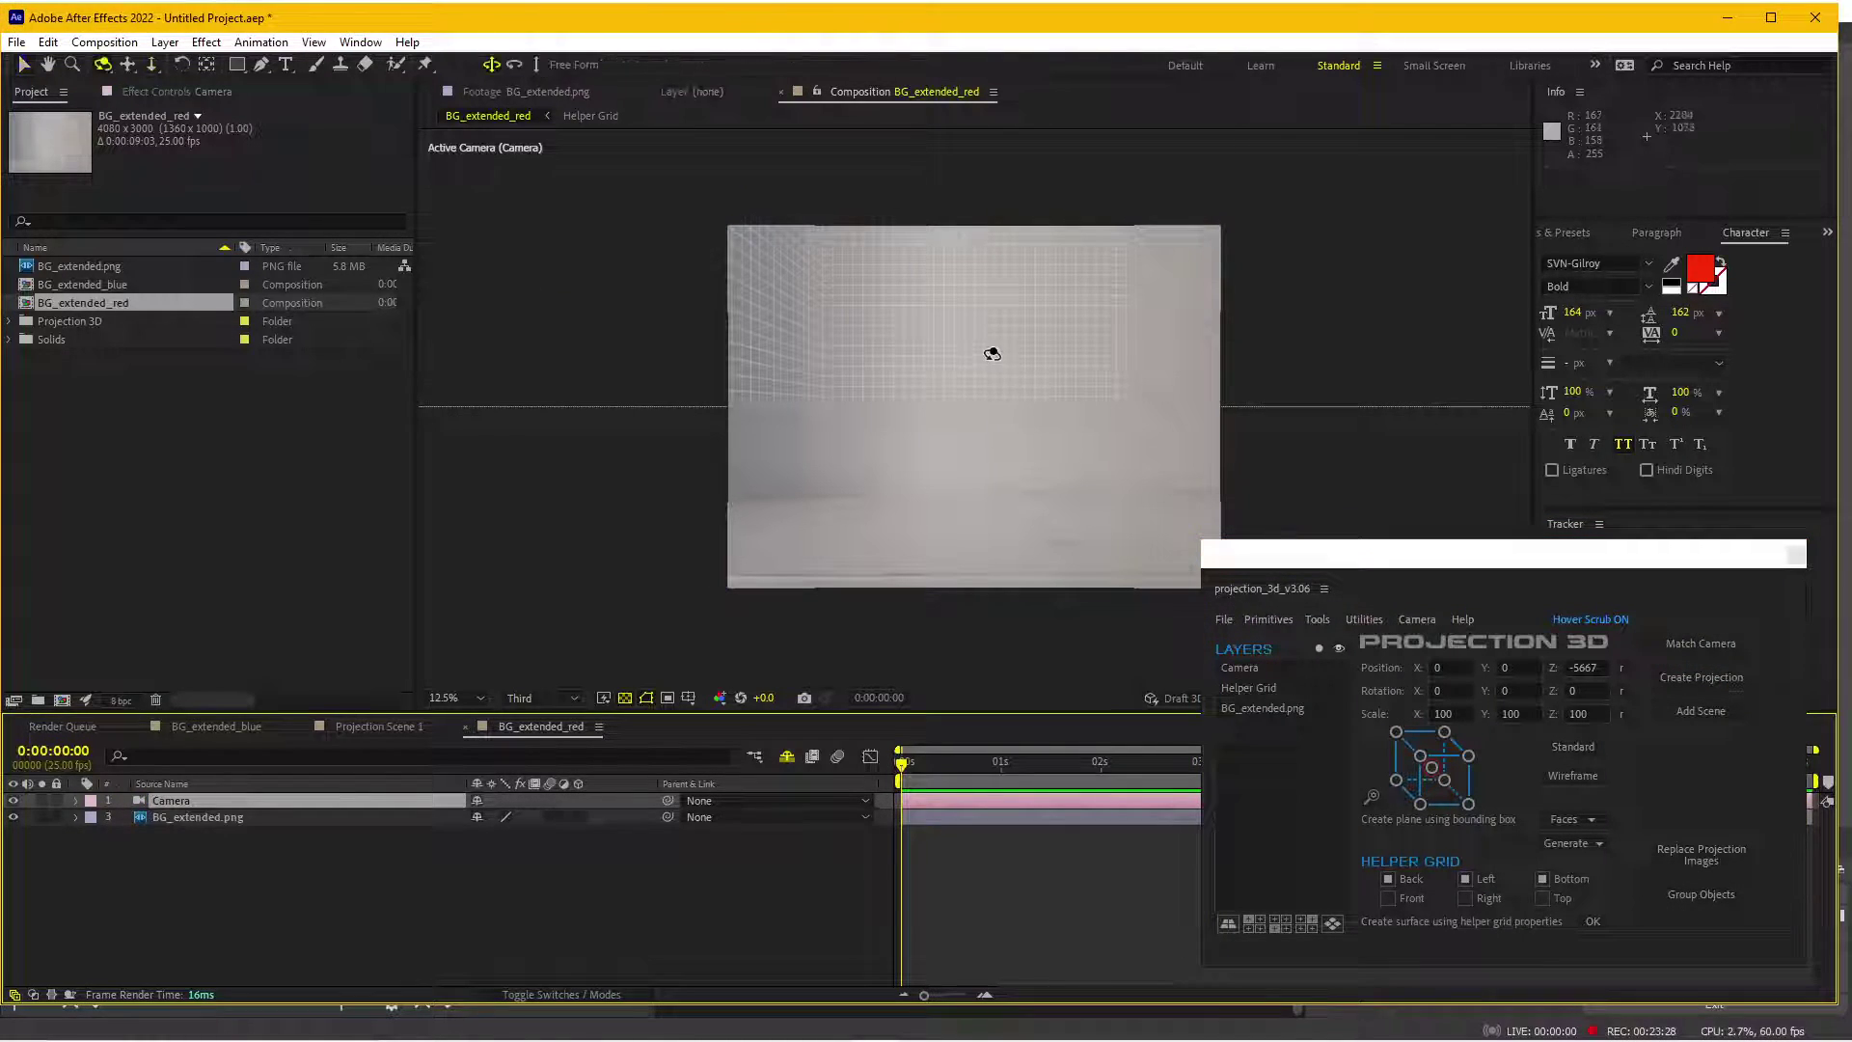
{"action": "mouse_move", "coordinate": [991, 352]}
{"action": "left_mouse_down"}
{"action": "mouse_move", "coordinate": [1017, 482]}
{"action": "mouse_move", "coordinate": [1008, 392]}
{"action": "left_mouse_up"}
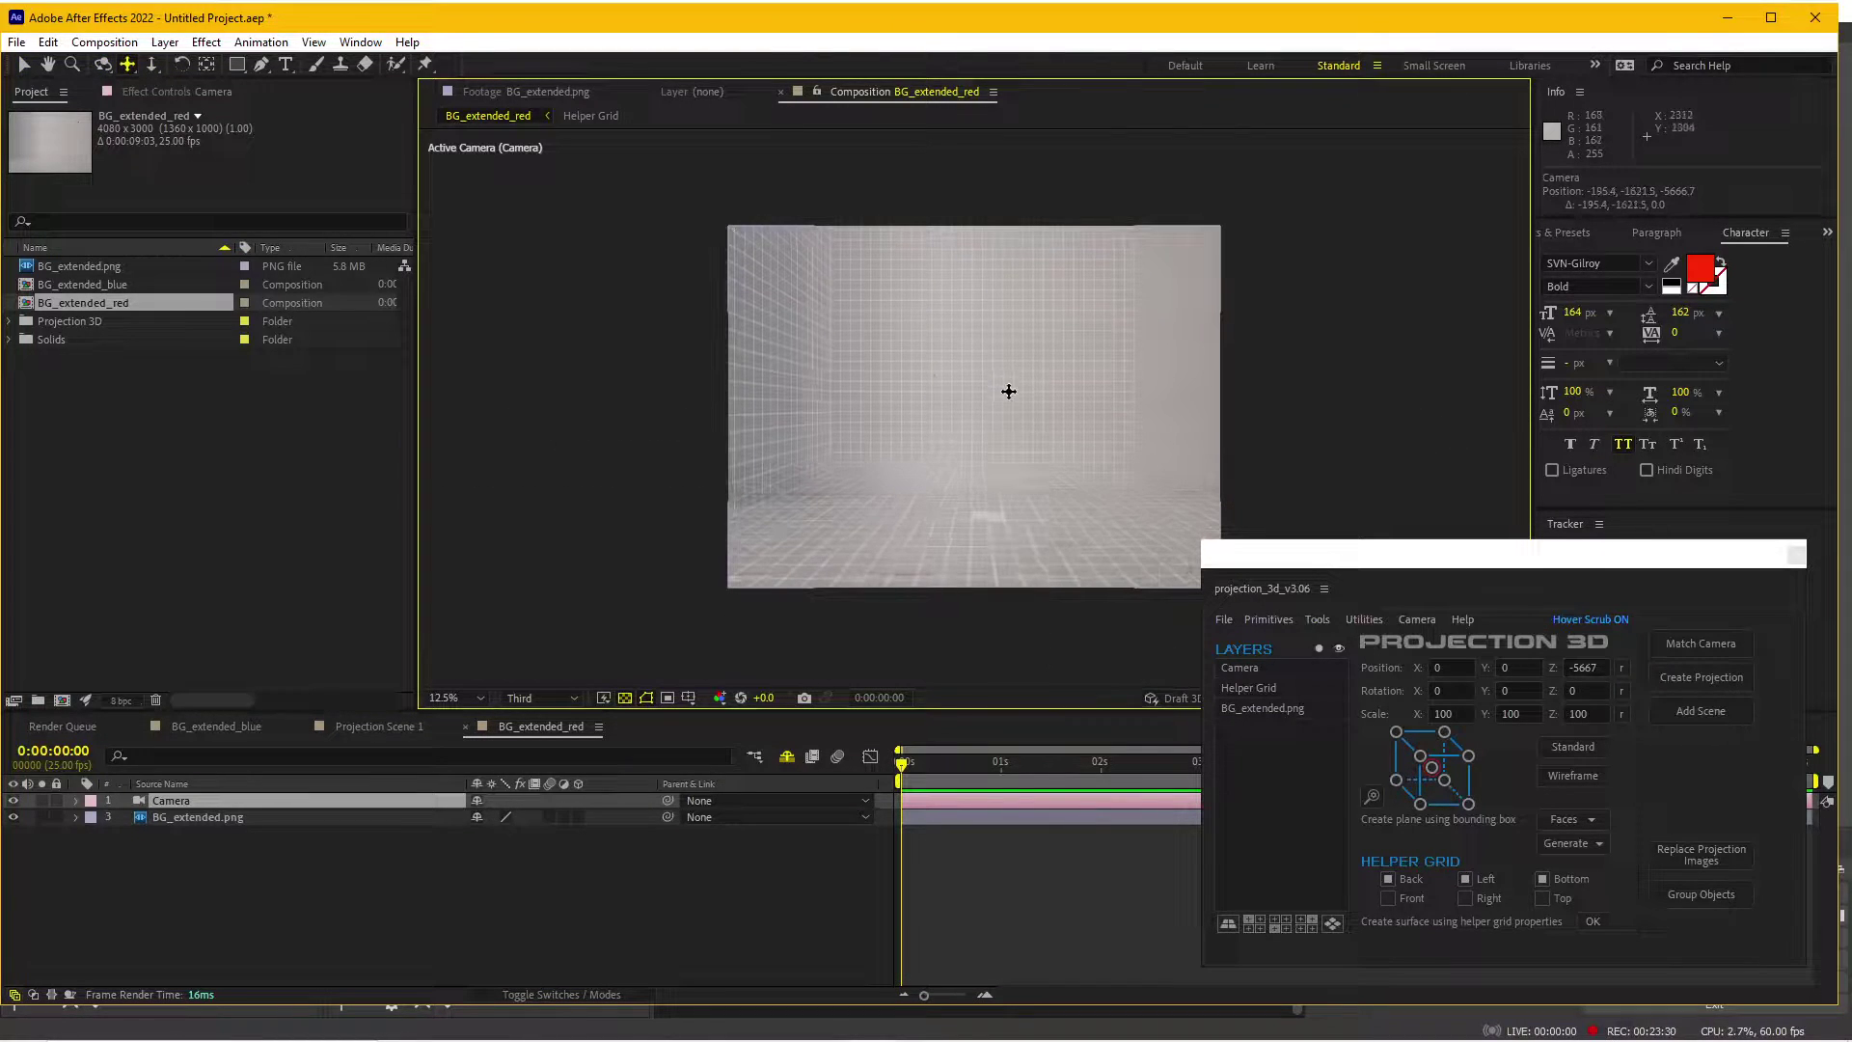
{"action": "key", "text": "c"}
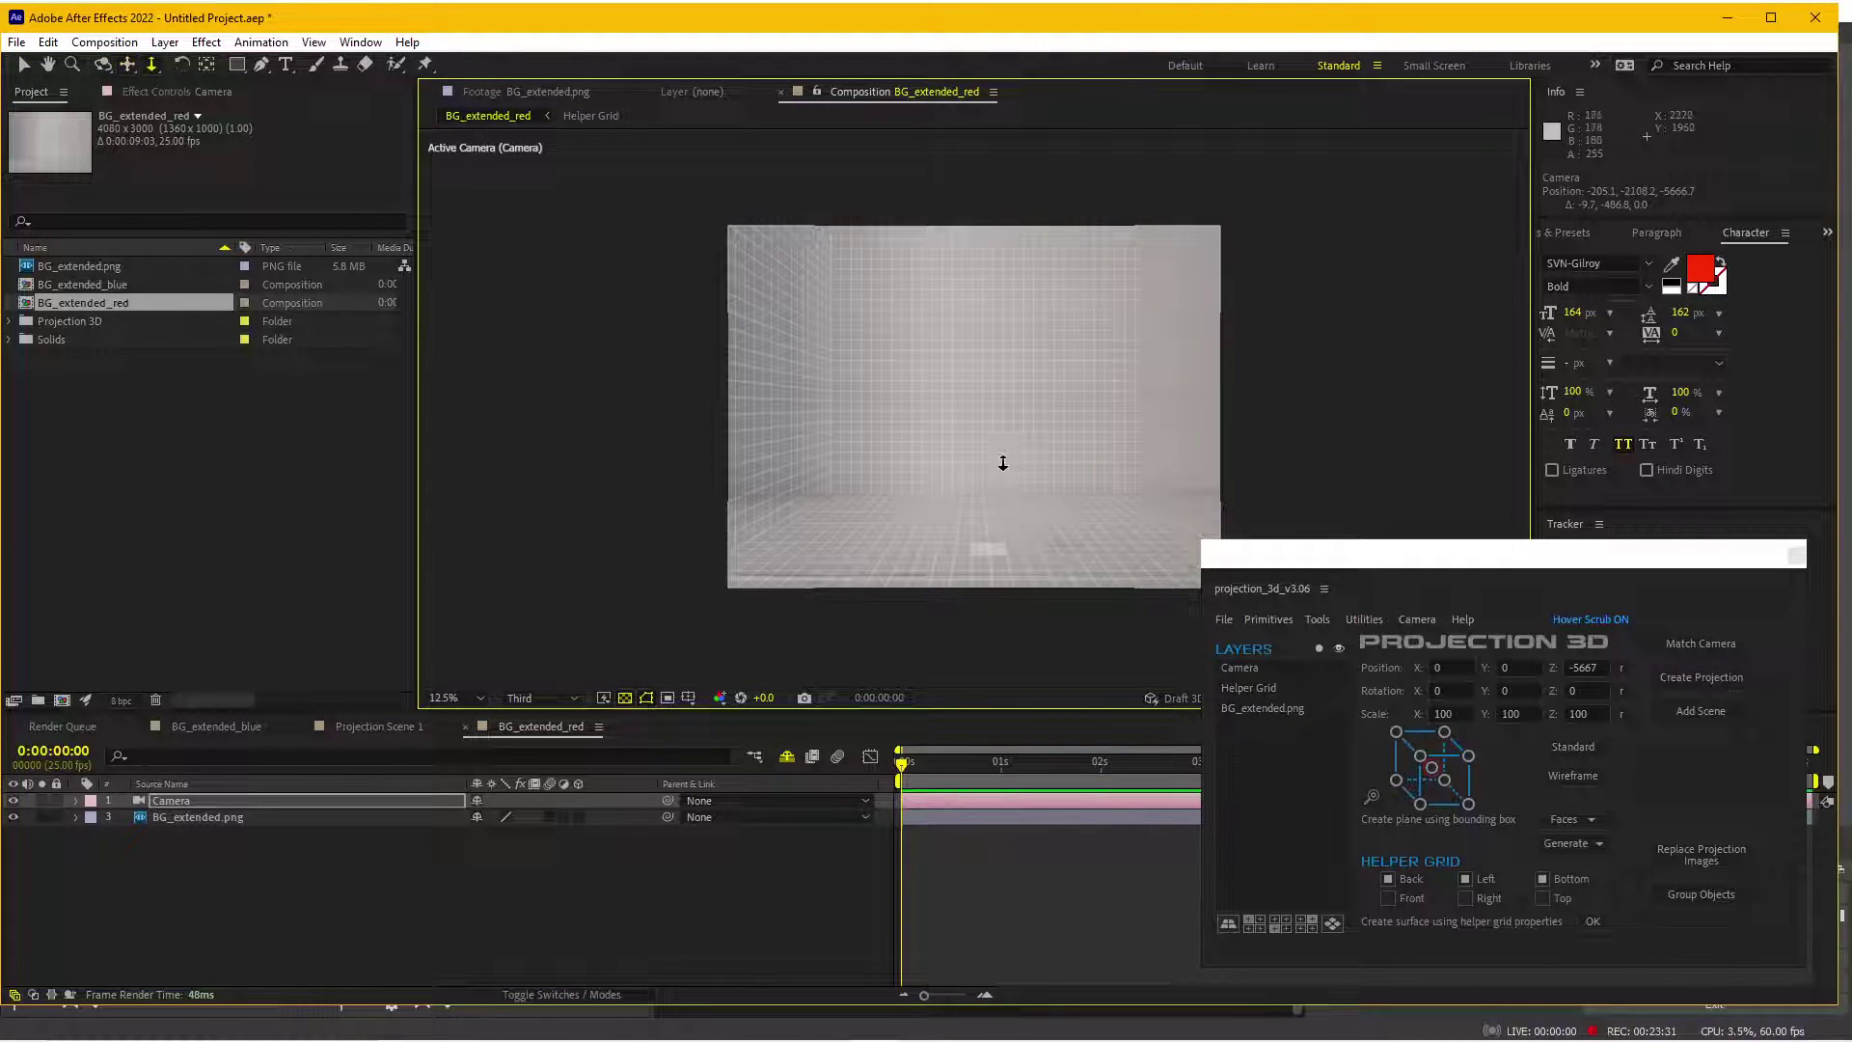
- Orbit the camera to inspect the grid, then uncheck Left under Helper Grid
{"action": "key", "text": "c"}
{"action": "left_click_drag", "start_coordinate": [1003, 463], "coordinate": [1006, 429]}
{"action": "key", "text": "c"}
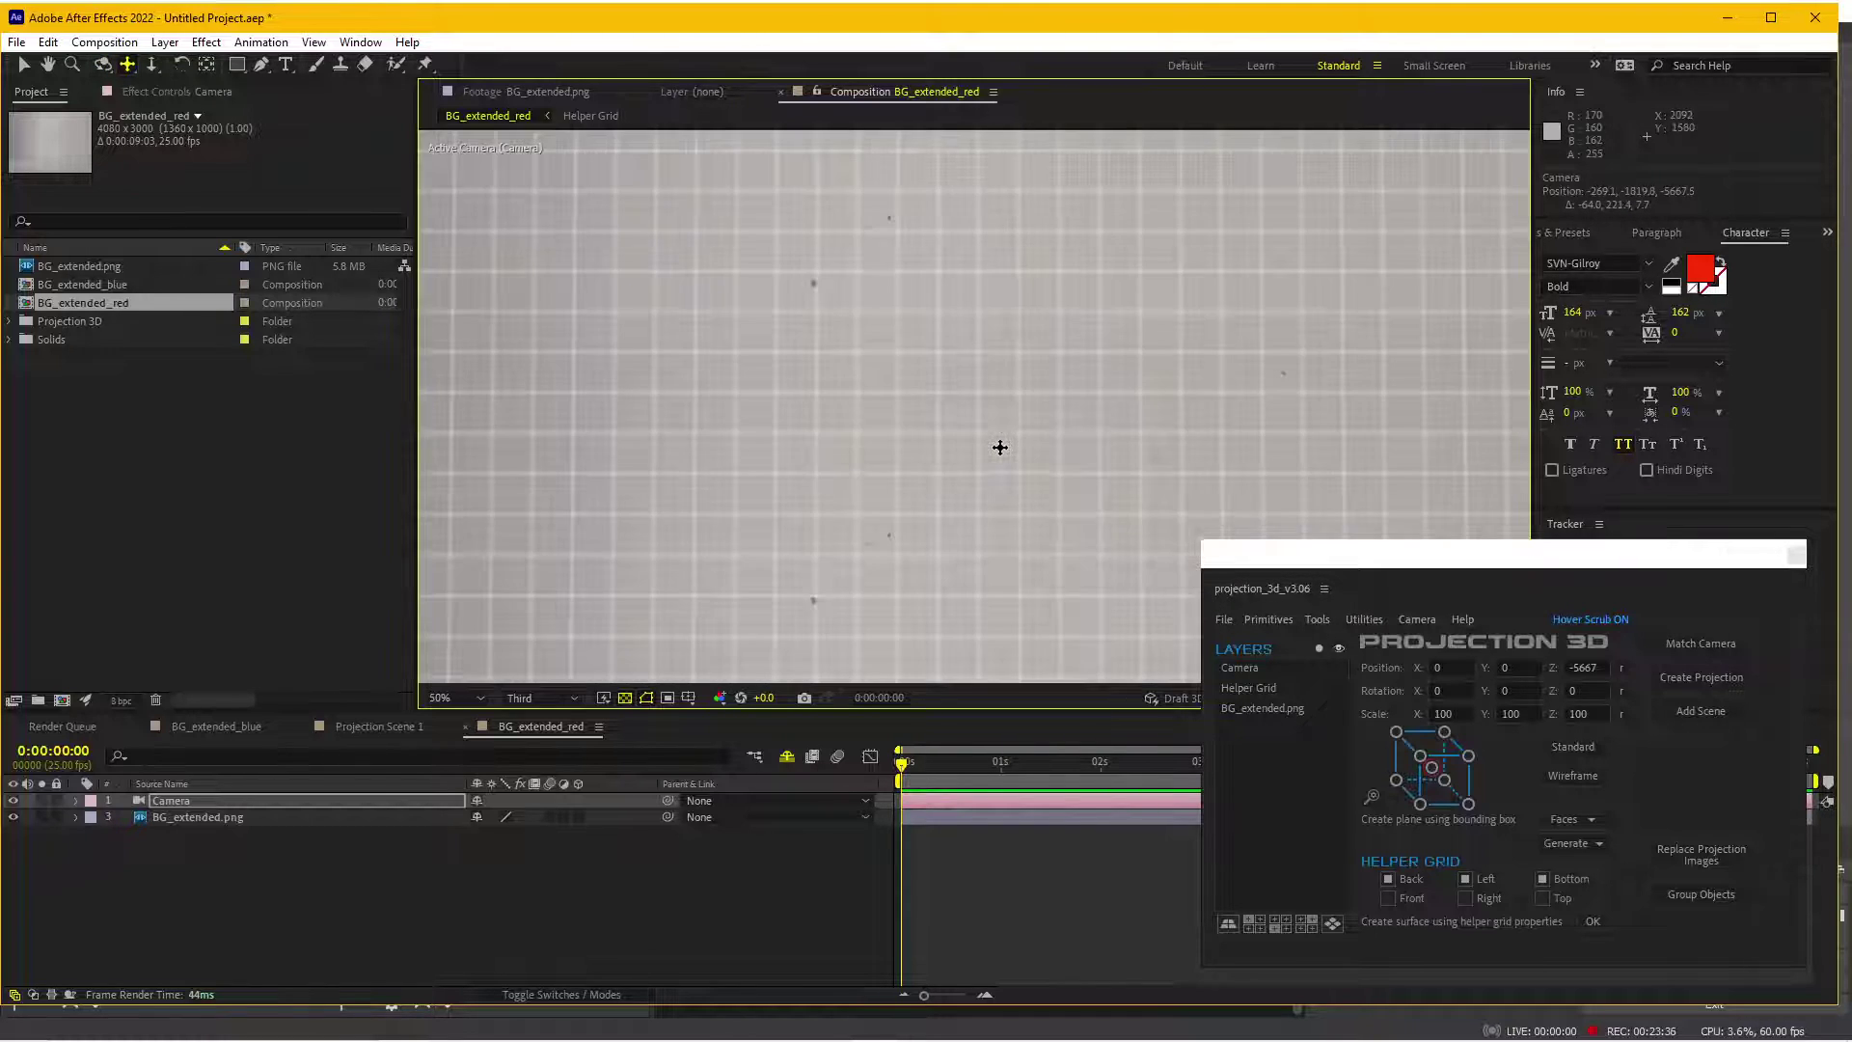
{"action": "scroll", "coordinate": [1003, 441], "scroll_direction": "up", "scroll_amount": 2}
{"action": "left_click_drag", "start_coordinate": [1005, 455], "coordinate": [991, 495]}
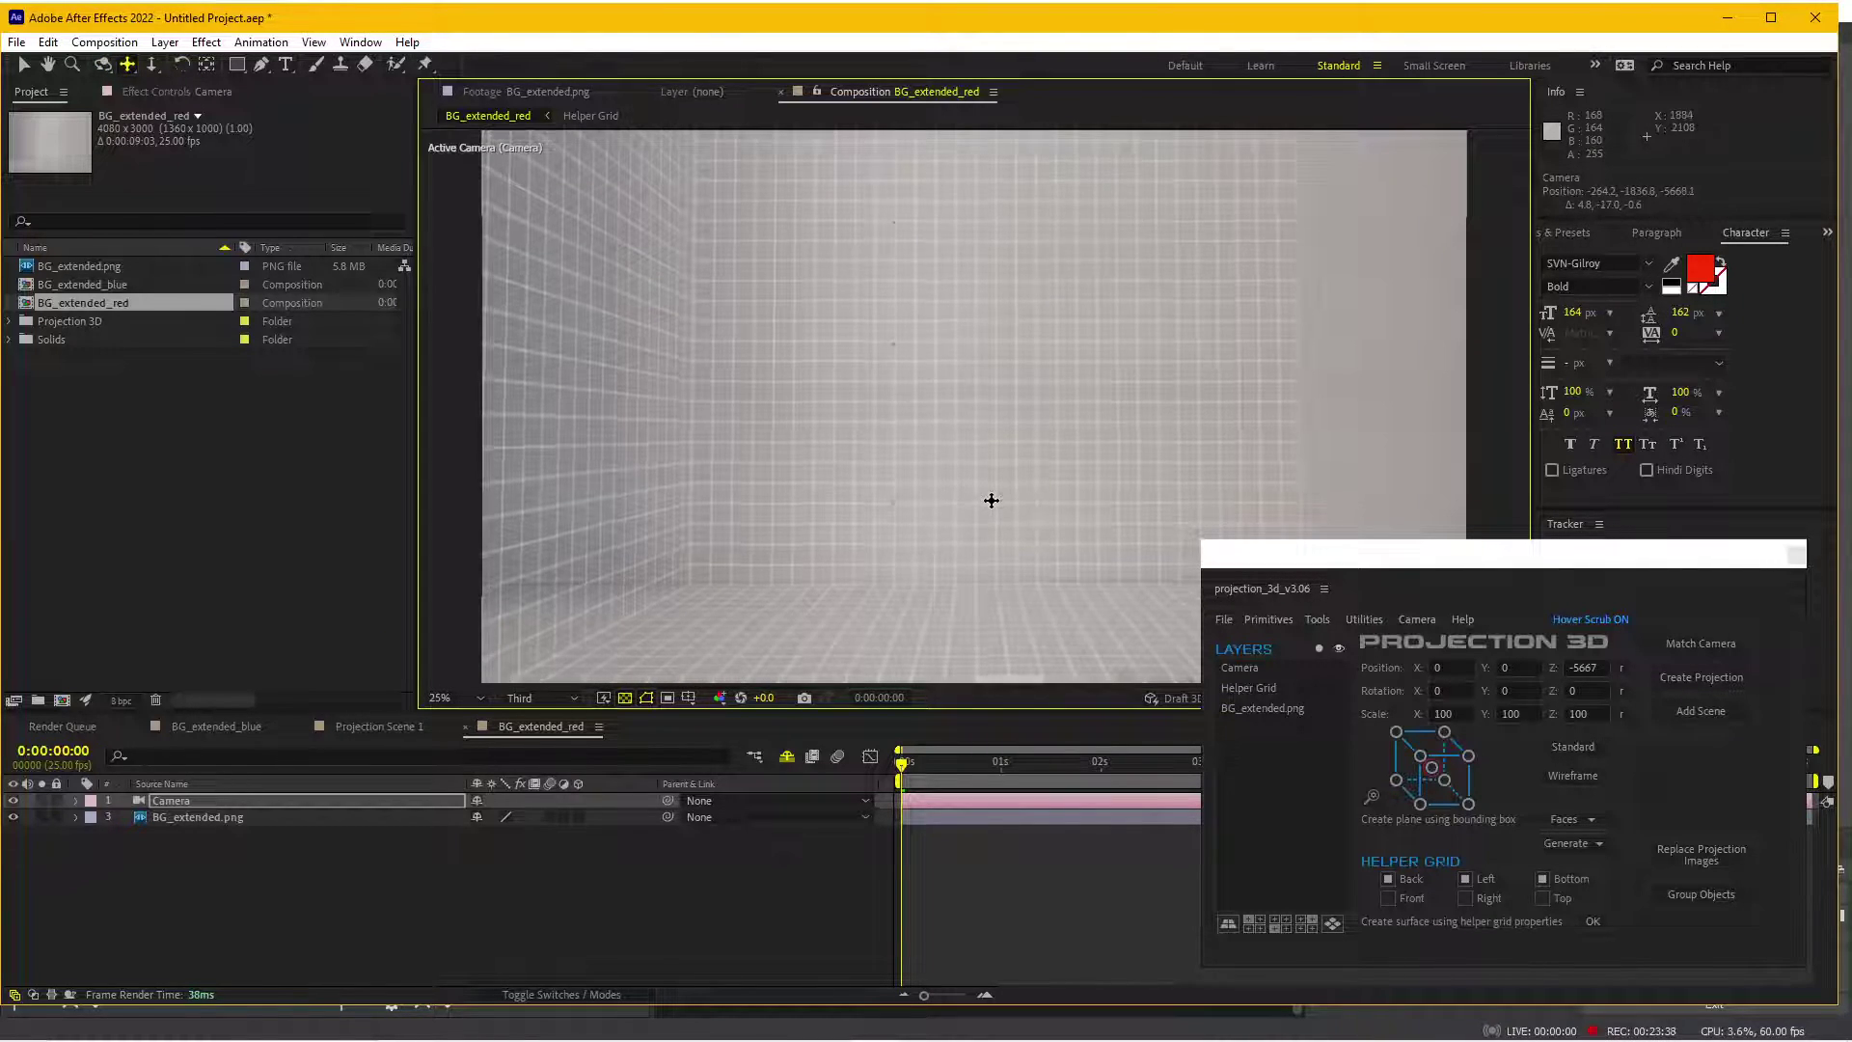
{"action": "scroll", "coordinate": [992, 496], "scroll_direction": "down", "scroll_amount": 1}
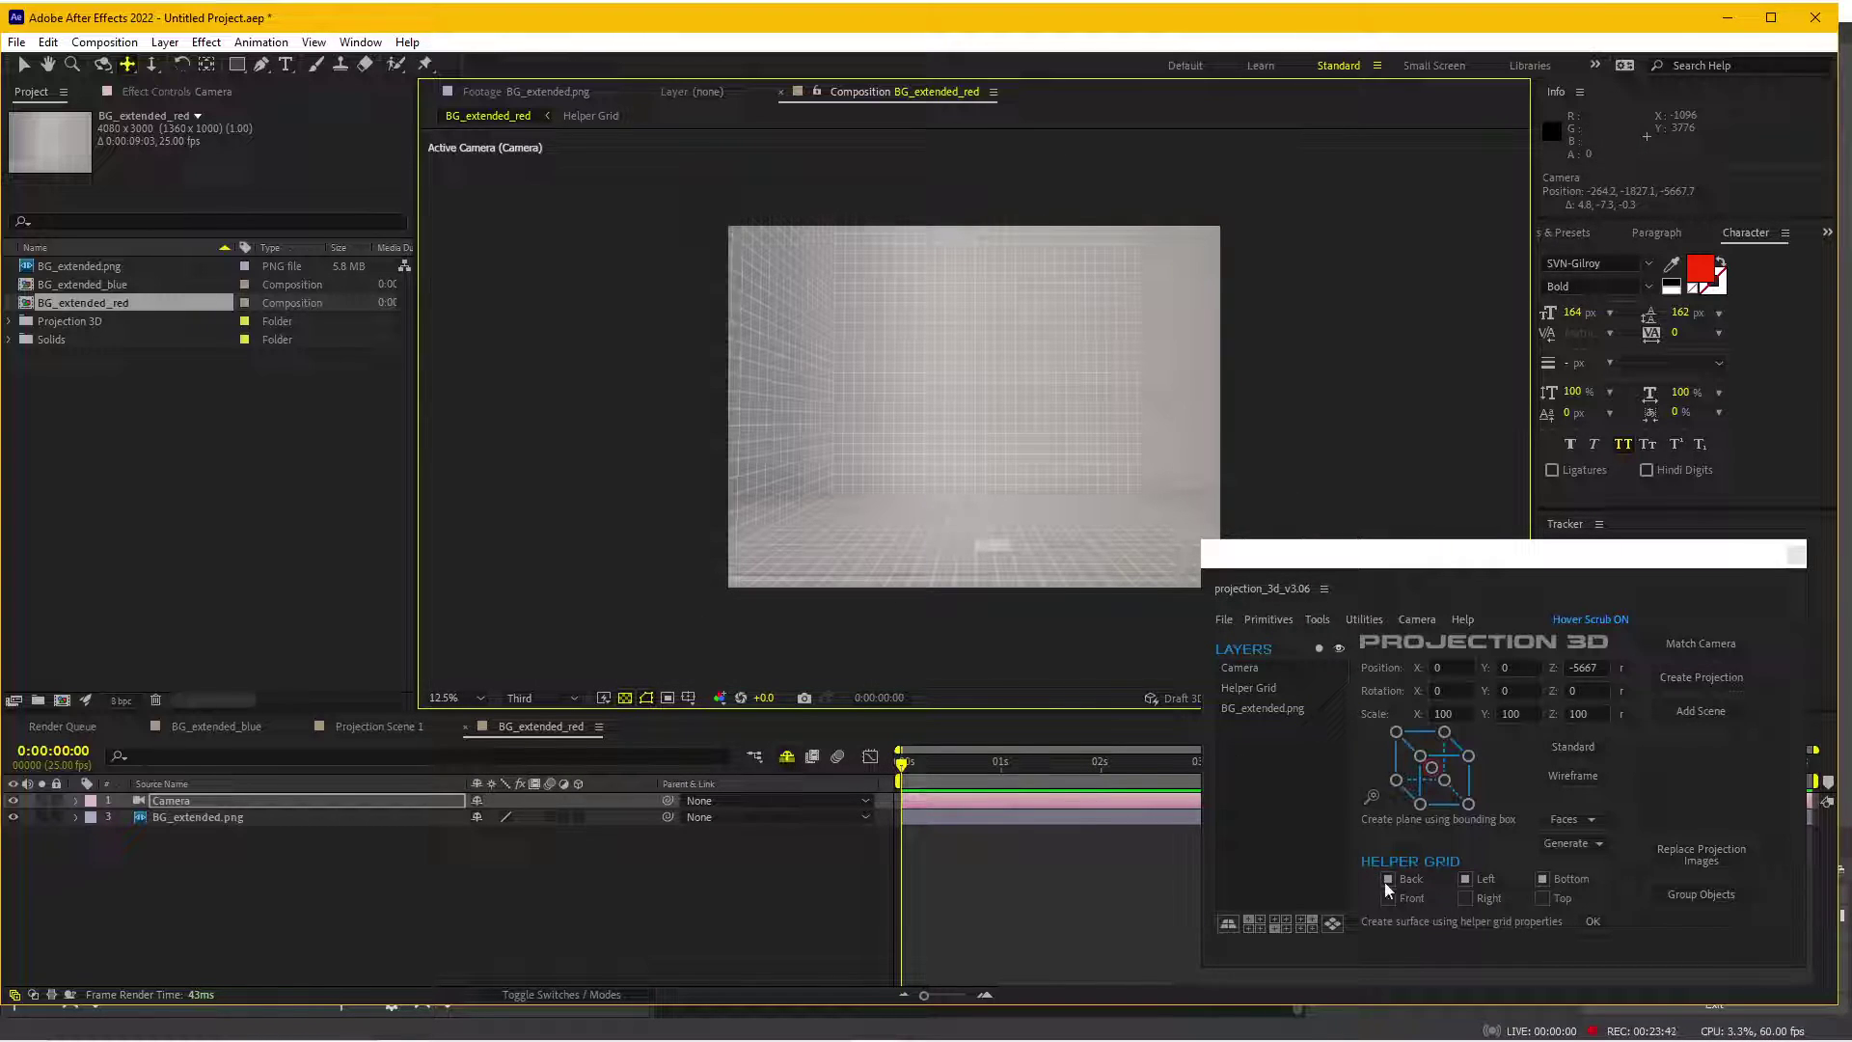
{"action": "left_click", "coordinate": [1465, 879]}
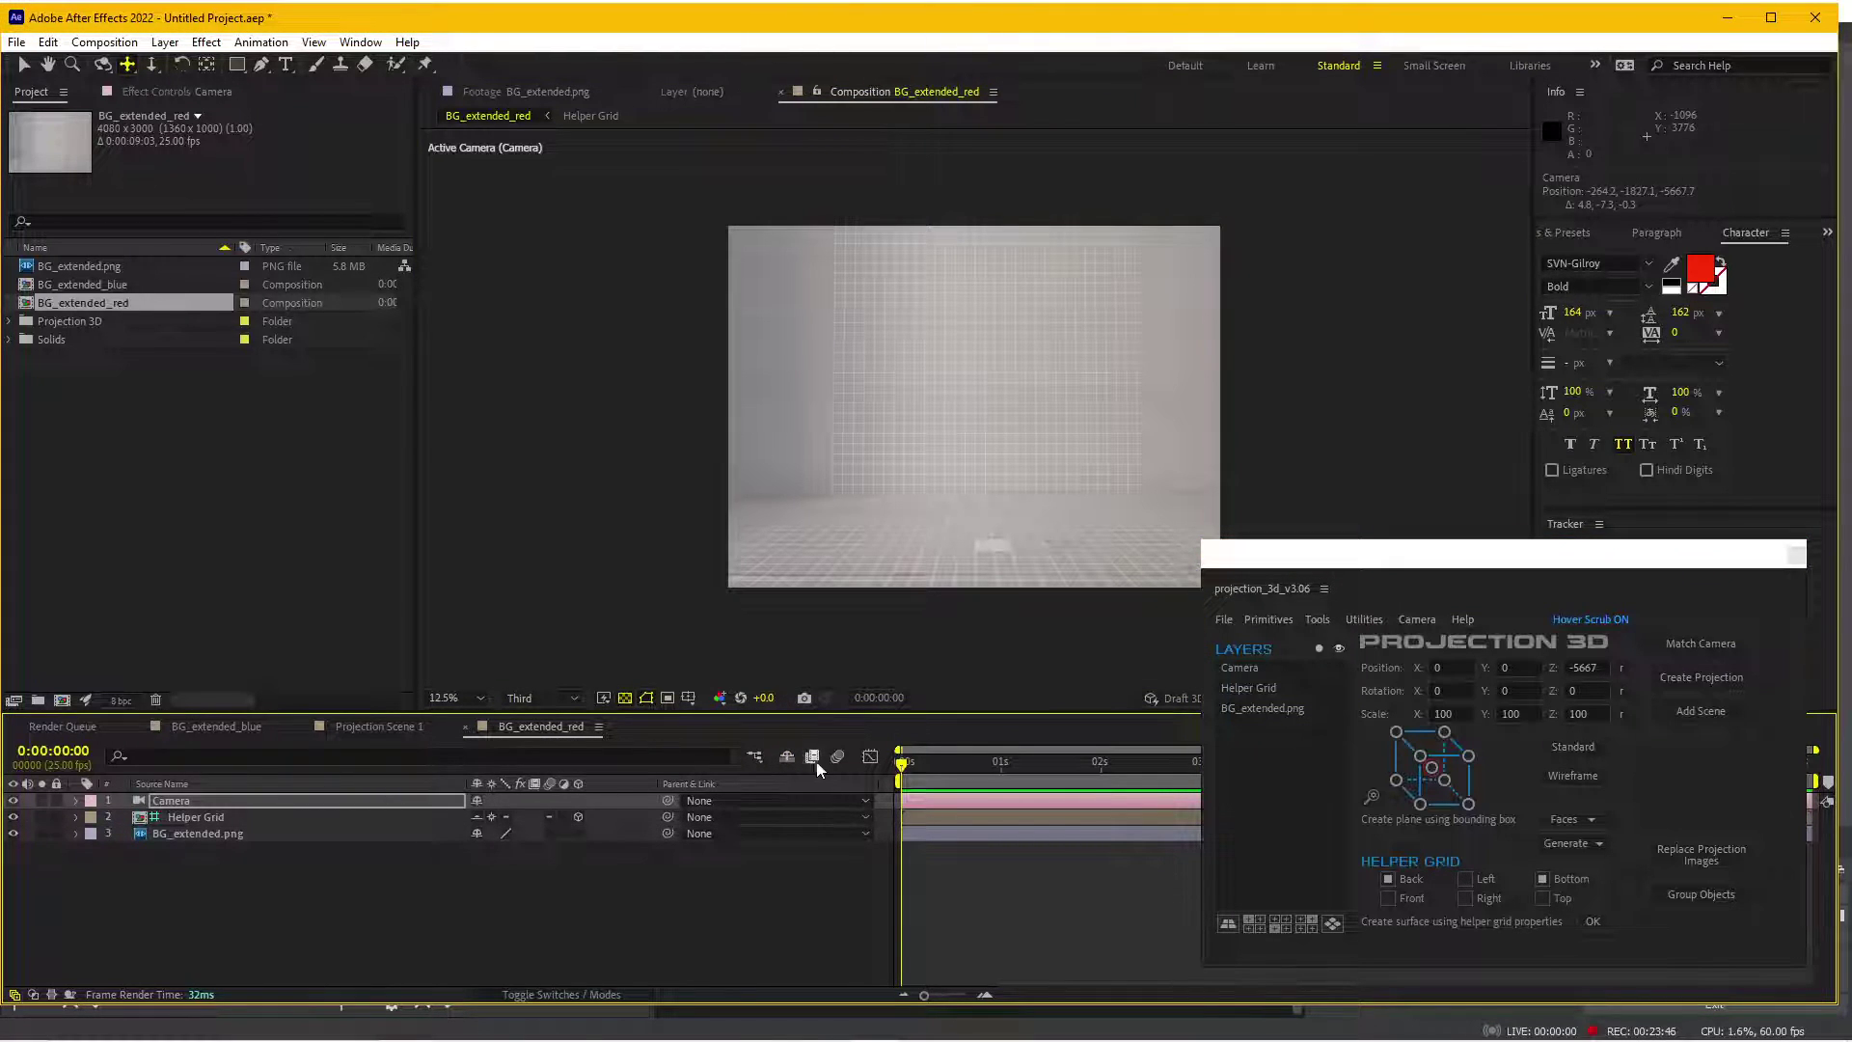
- Widen the Helper Grid layer to 198% horizontal scale
{"action": "left_click", "coordinate": [189, 814]}
{"action": "key", "text": "s"}
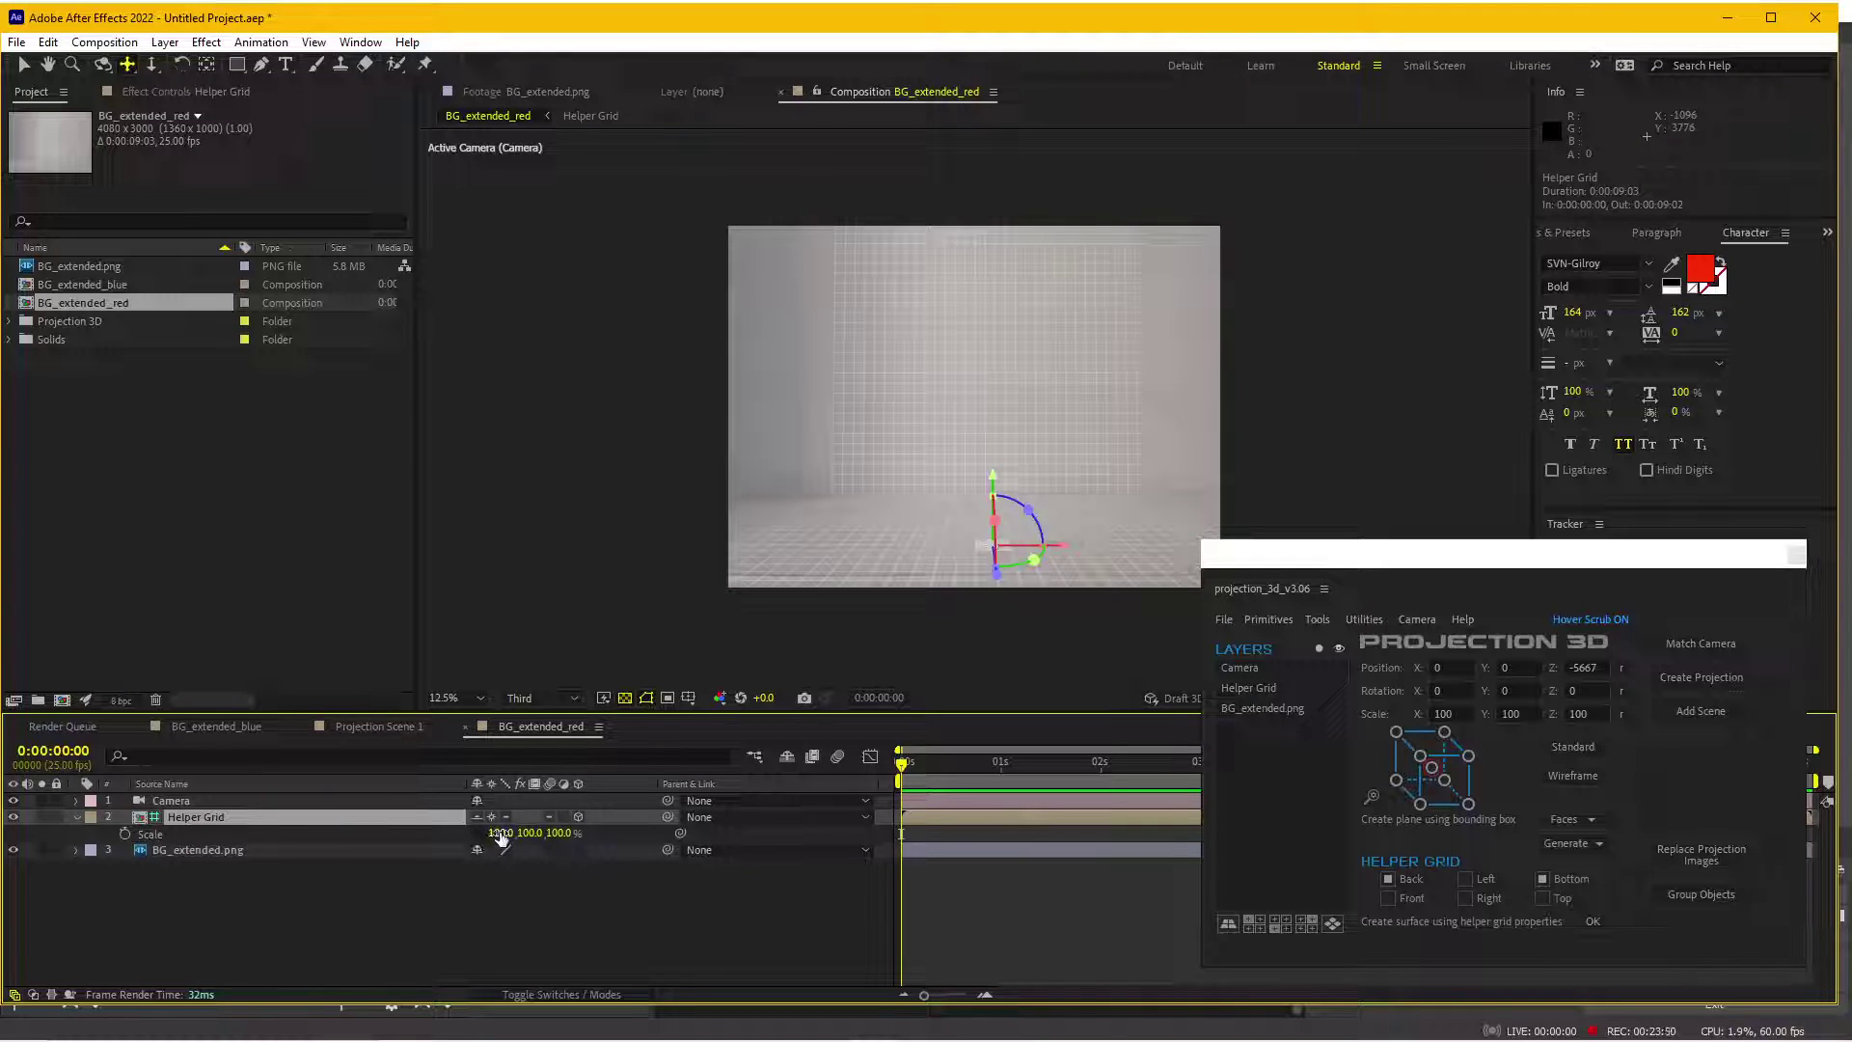
{"action": "left_click_drag", "start_coordinate": [500, 833], "coordinate": [586, 842]}
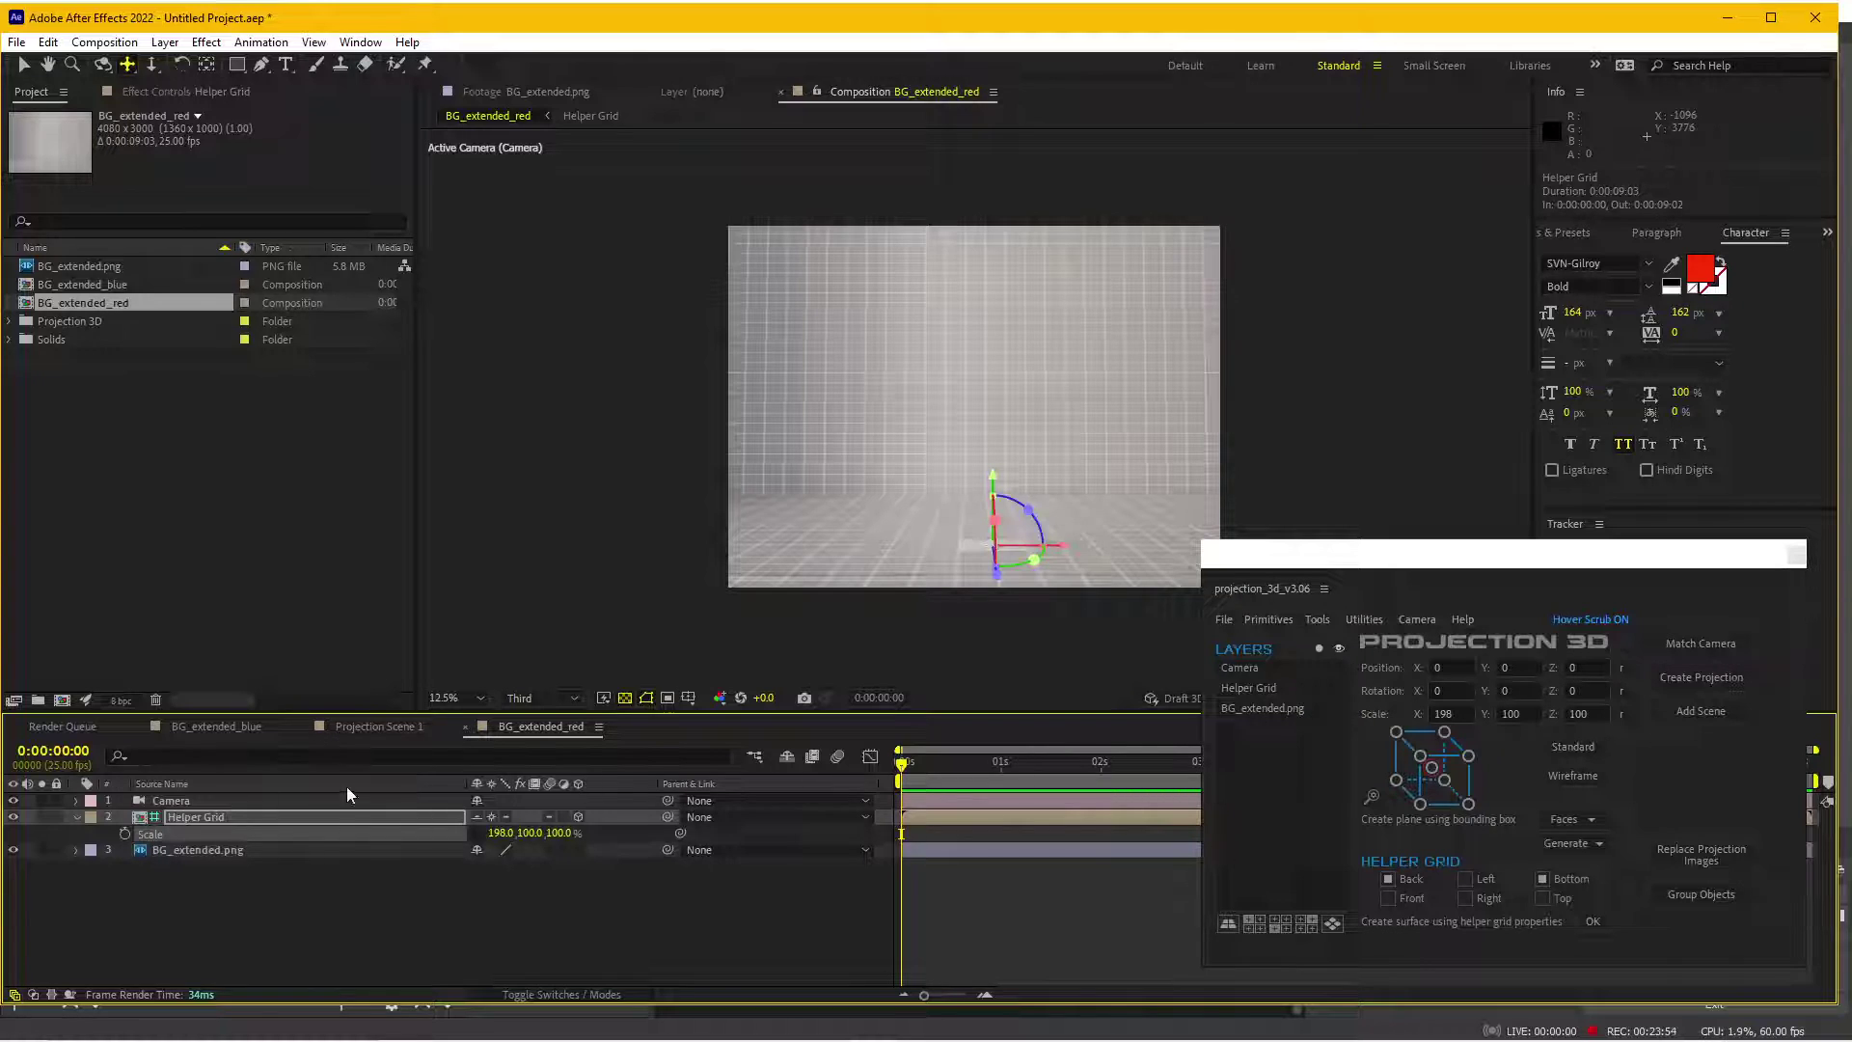
- With Camera and BG_extended.png selected, bring up Projection 3D's Create Projection settings
{"action": "left_click", "coordinate": [185, 803]}
{"action": "left_click", "coordinate": [211, 847], "text": "ctrl"}
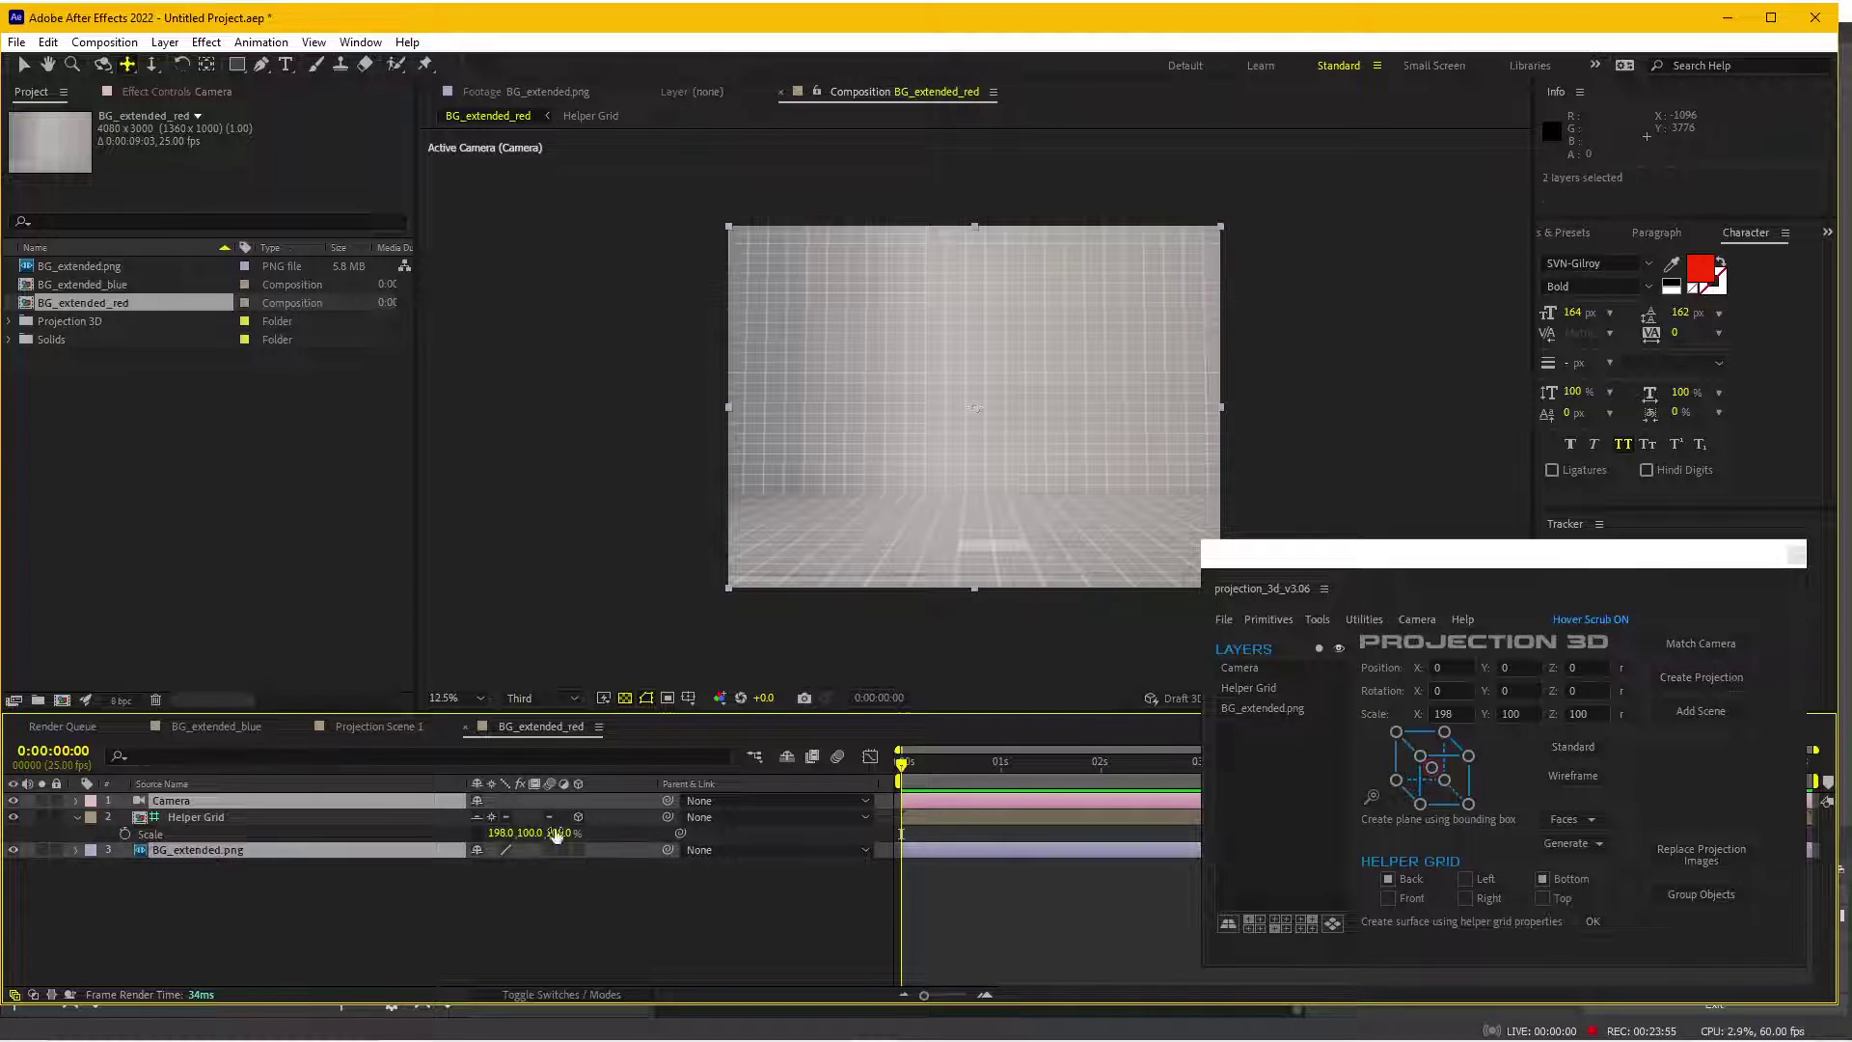
{"action": "left_click", "coordinate": [1692, 677]}
{"action": "left_click", "coordinate": [1691, 675]}
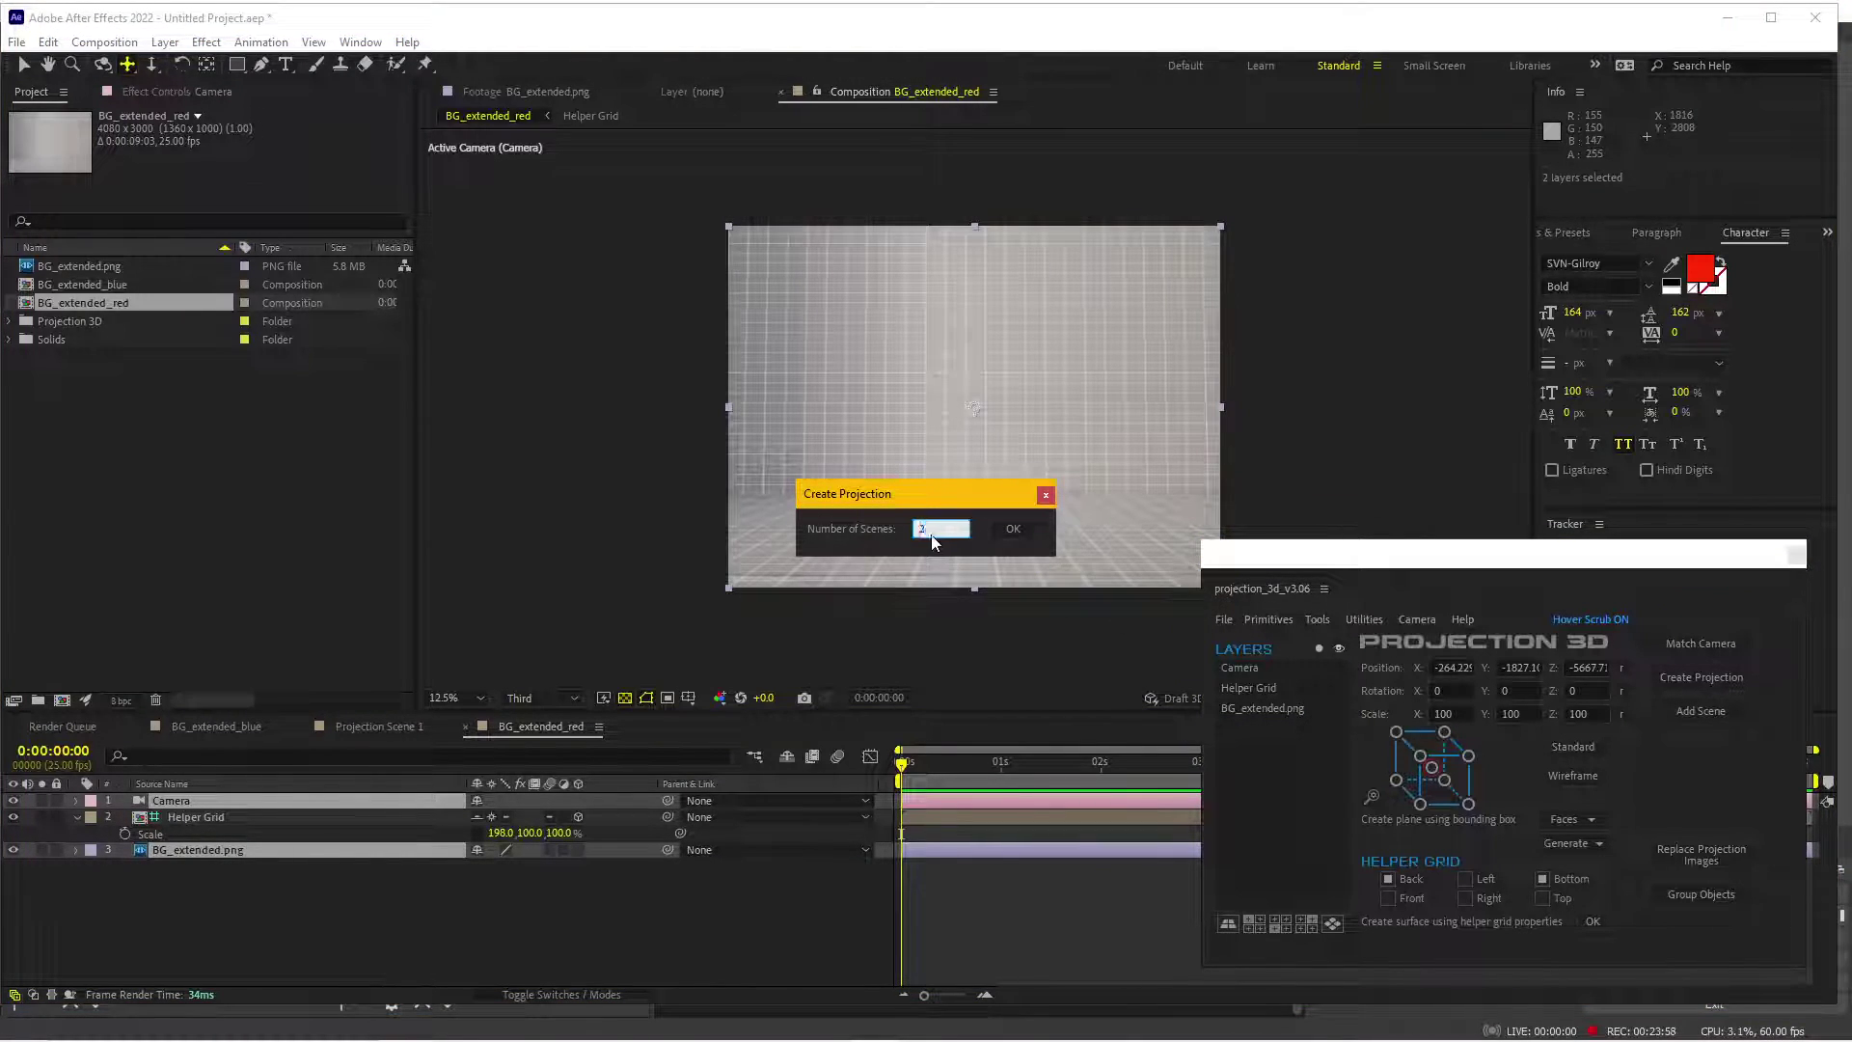
- Generate Projection Scene 2, open it, and add Back and Bottom grid planes
{"action": "left_click", "coordinate": [1013, 527]}
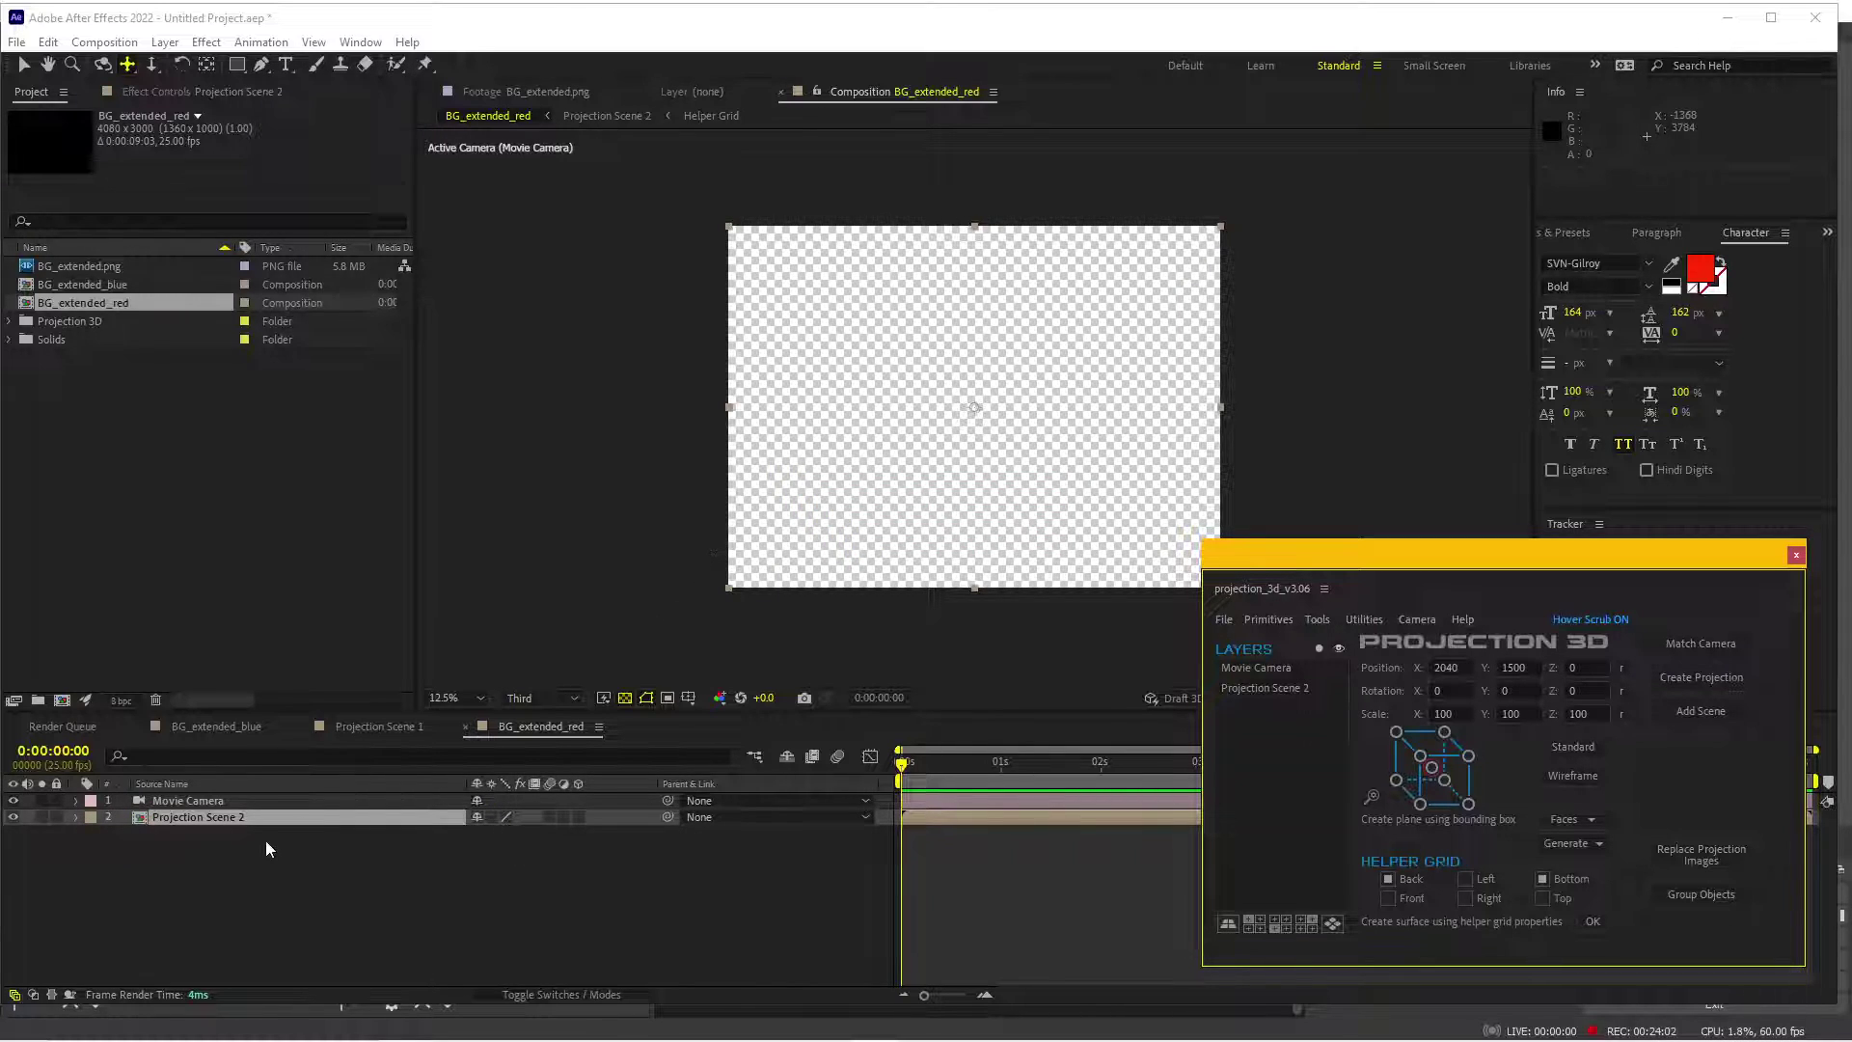
{"action": "double_click", "coordinate": [235, 818]}
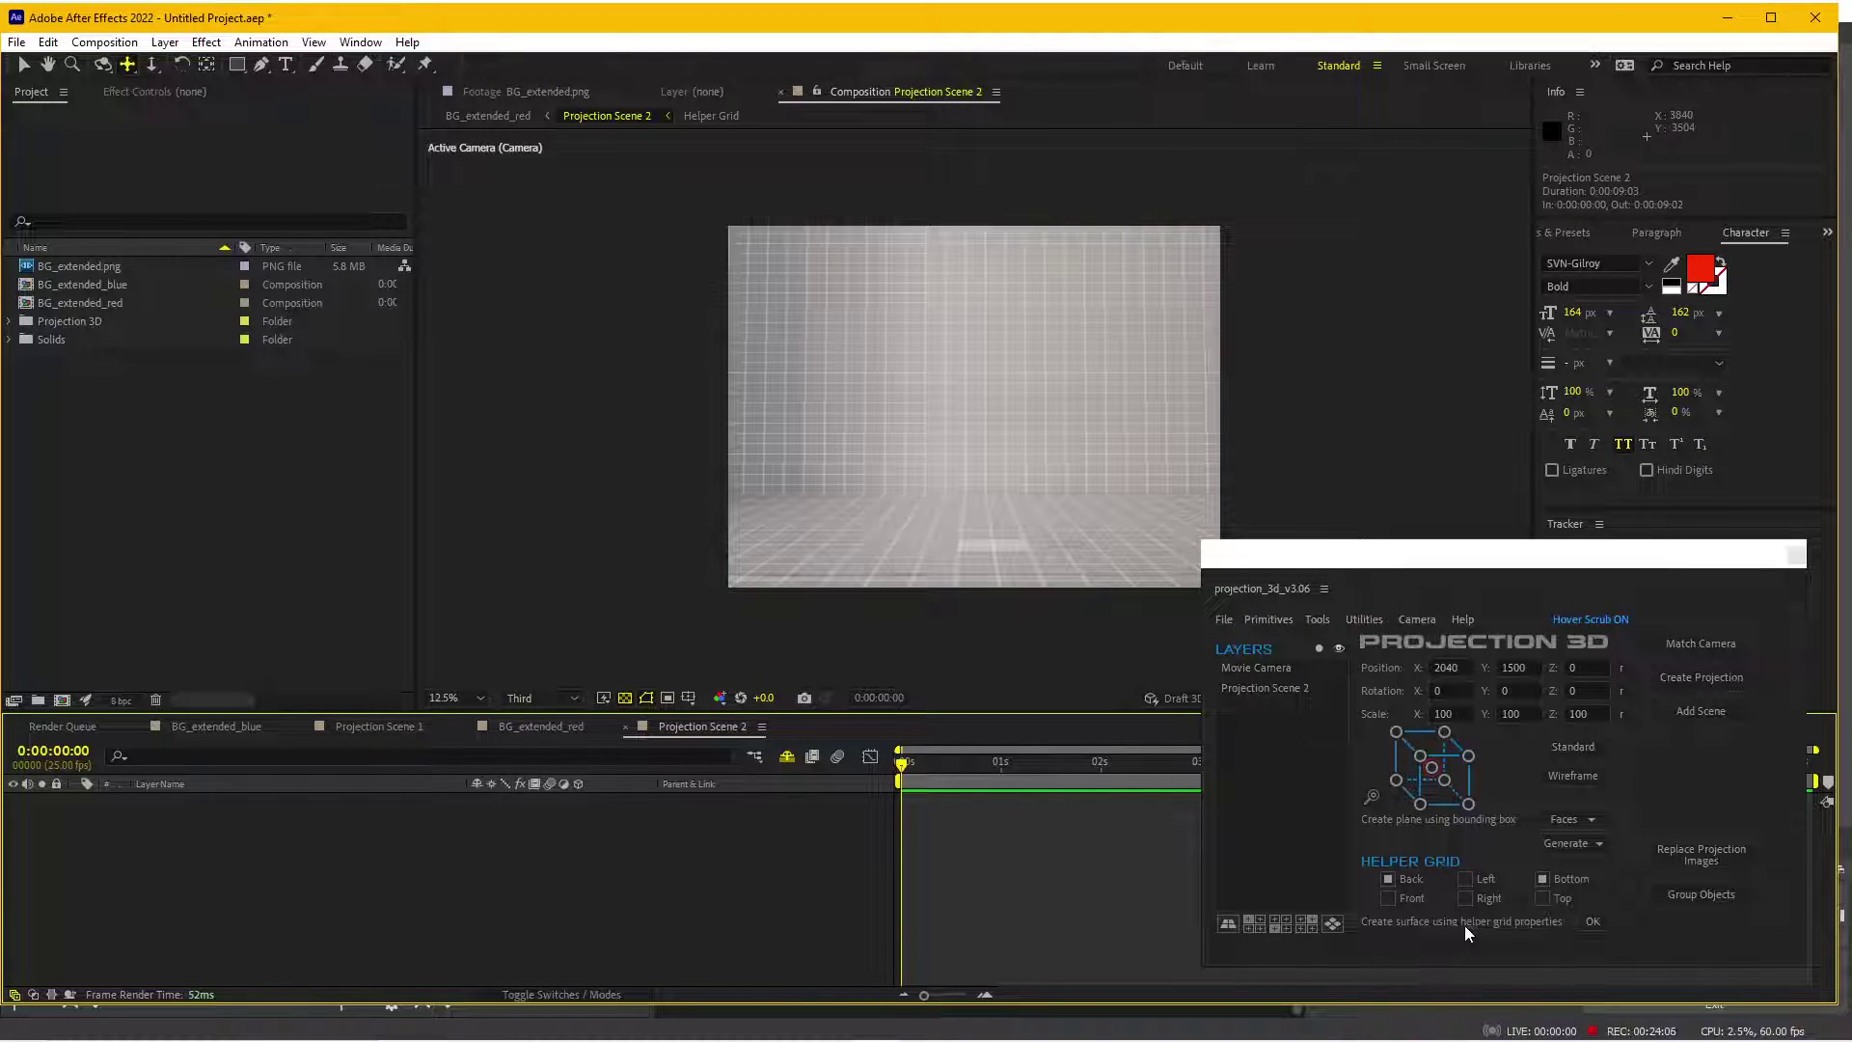
{"action": "left_click", "coordinate": [1587, 922]}
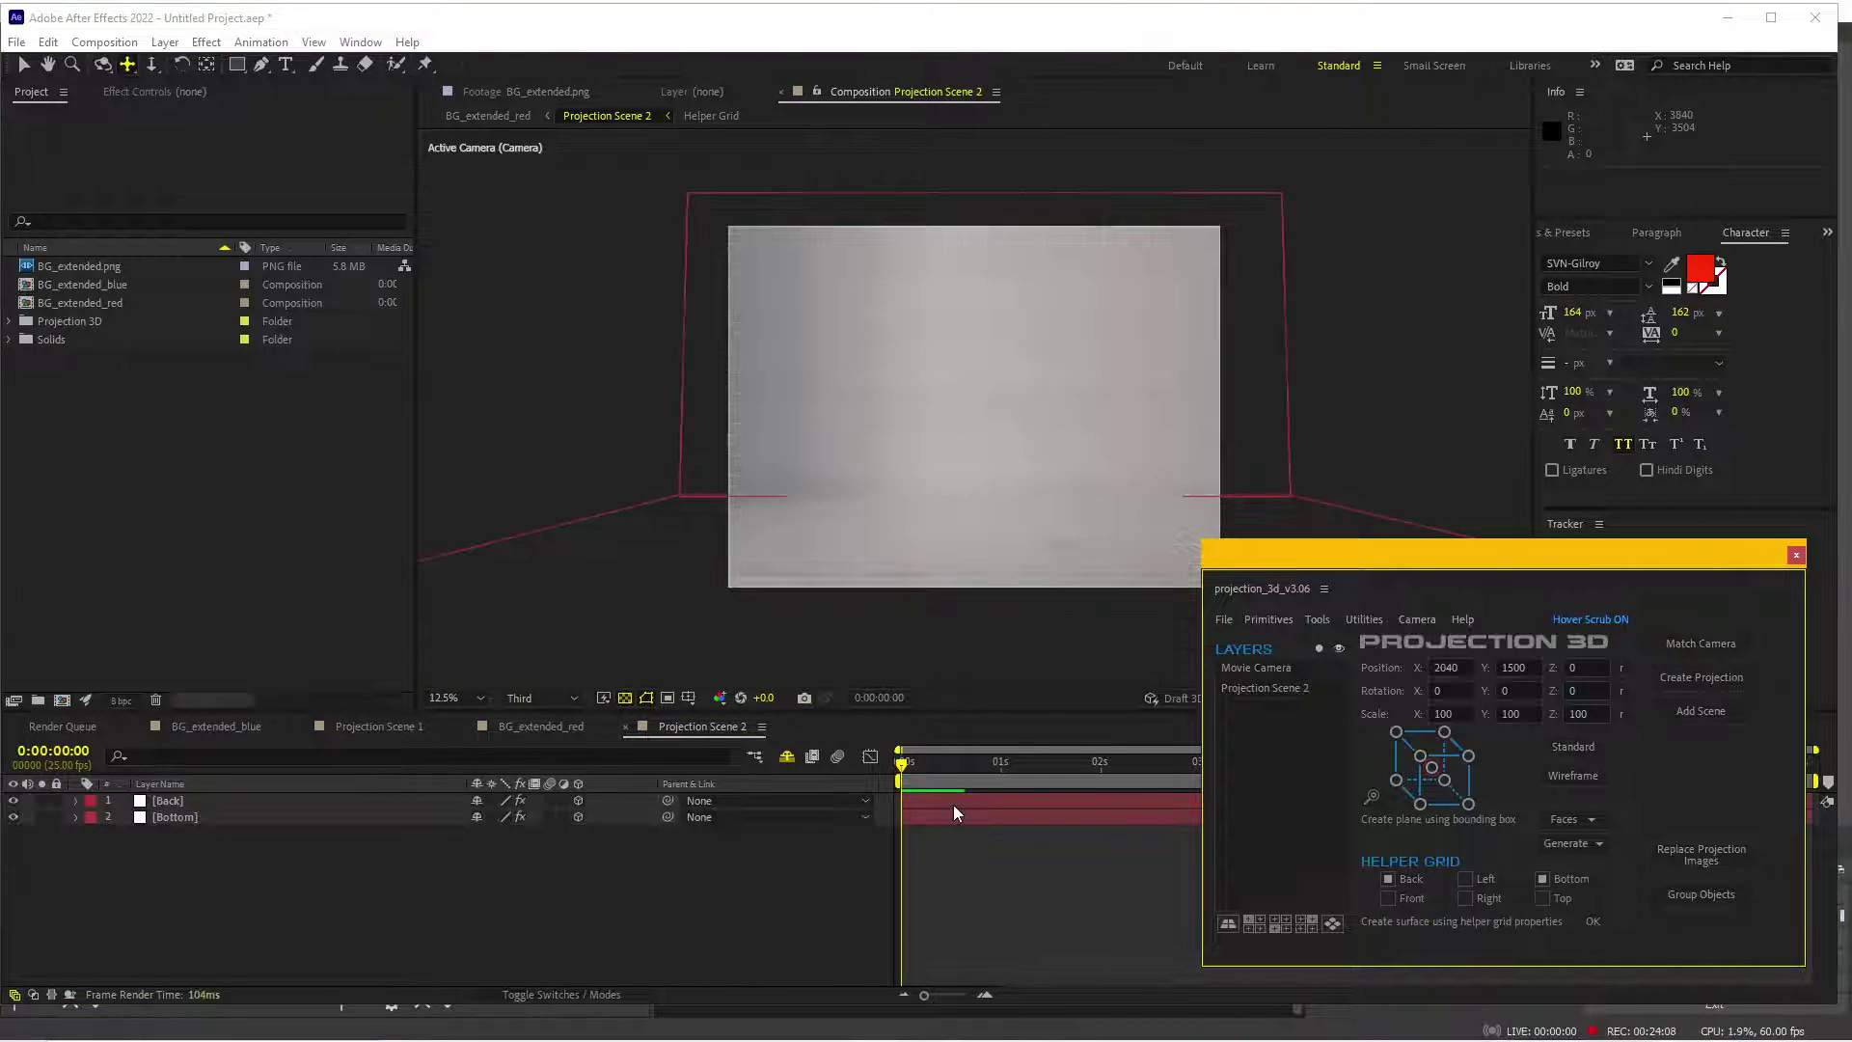
- Move the Bottom layer's Generate Position point to 864.5, 606.4
{"action": "left_click", "coordinate": [197, 819]}
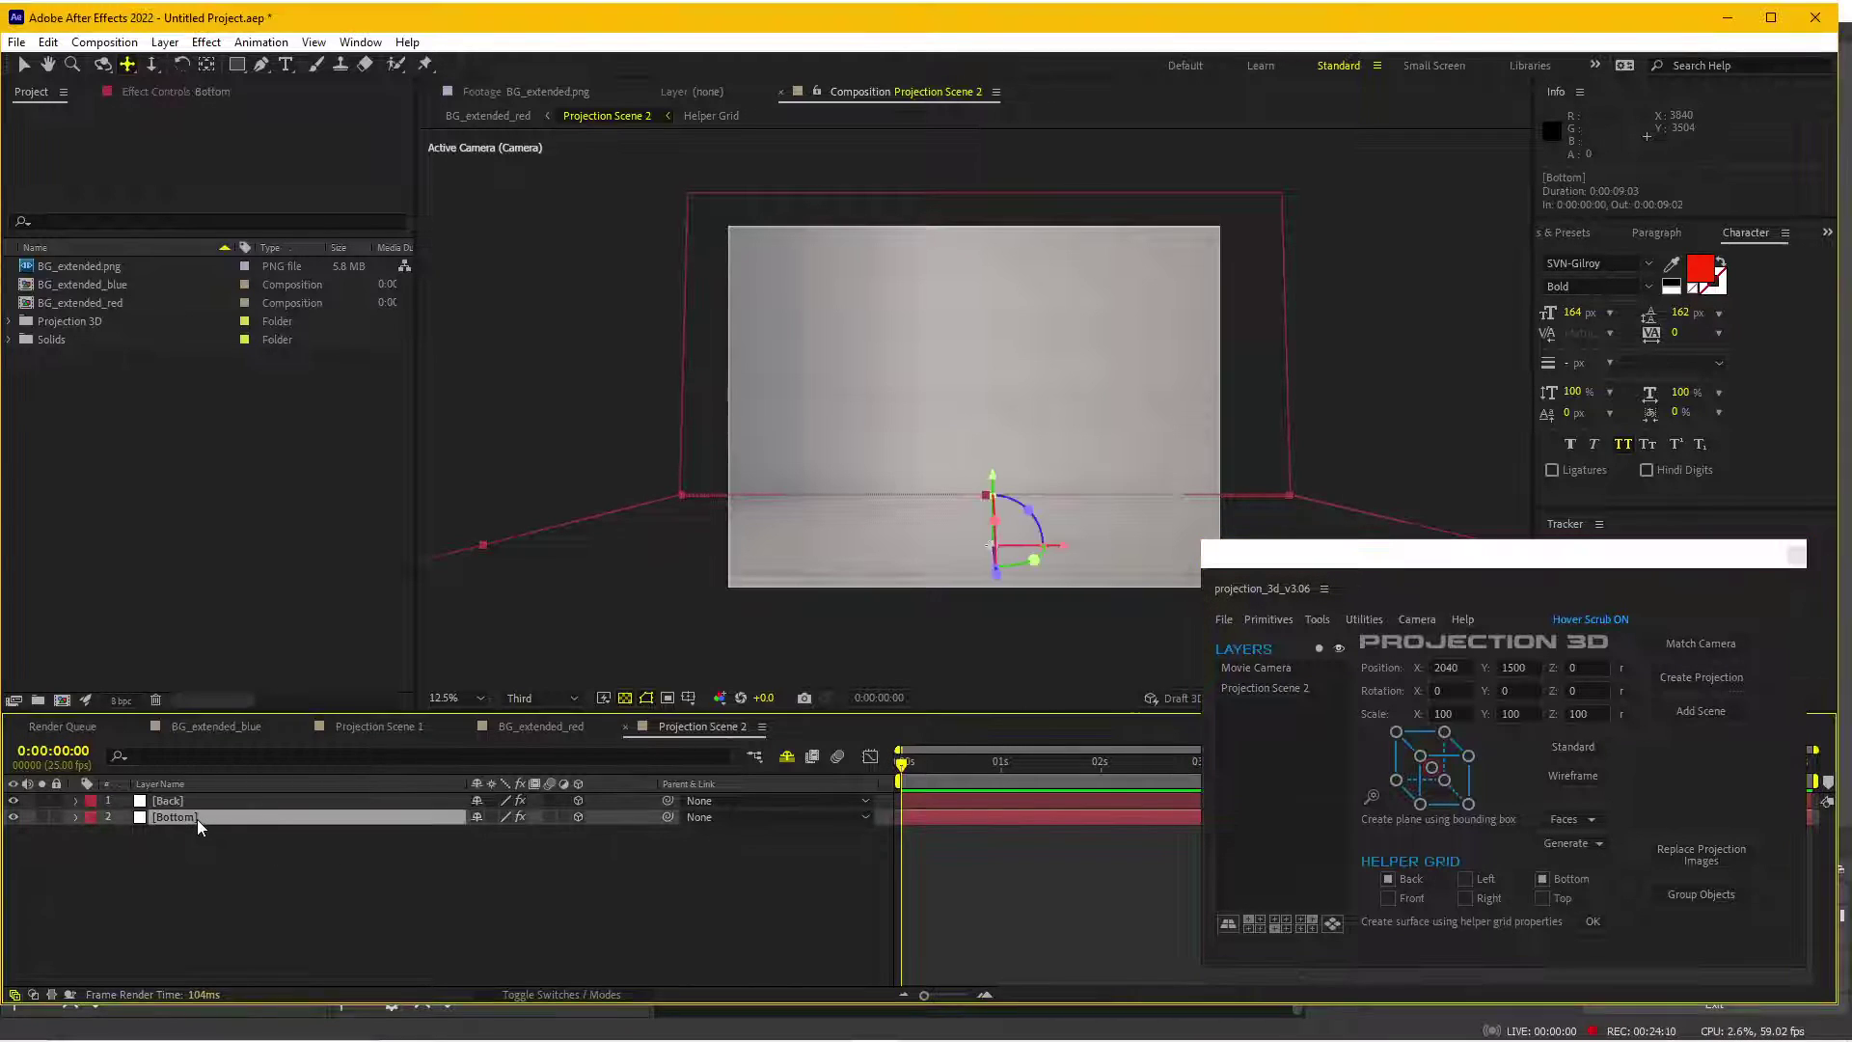
{"action": "left_click", "coordinate": [160, 92]}
{"action": "left_click", "coordinate": [88, 136]}
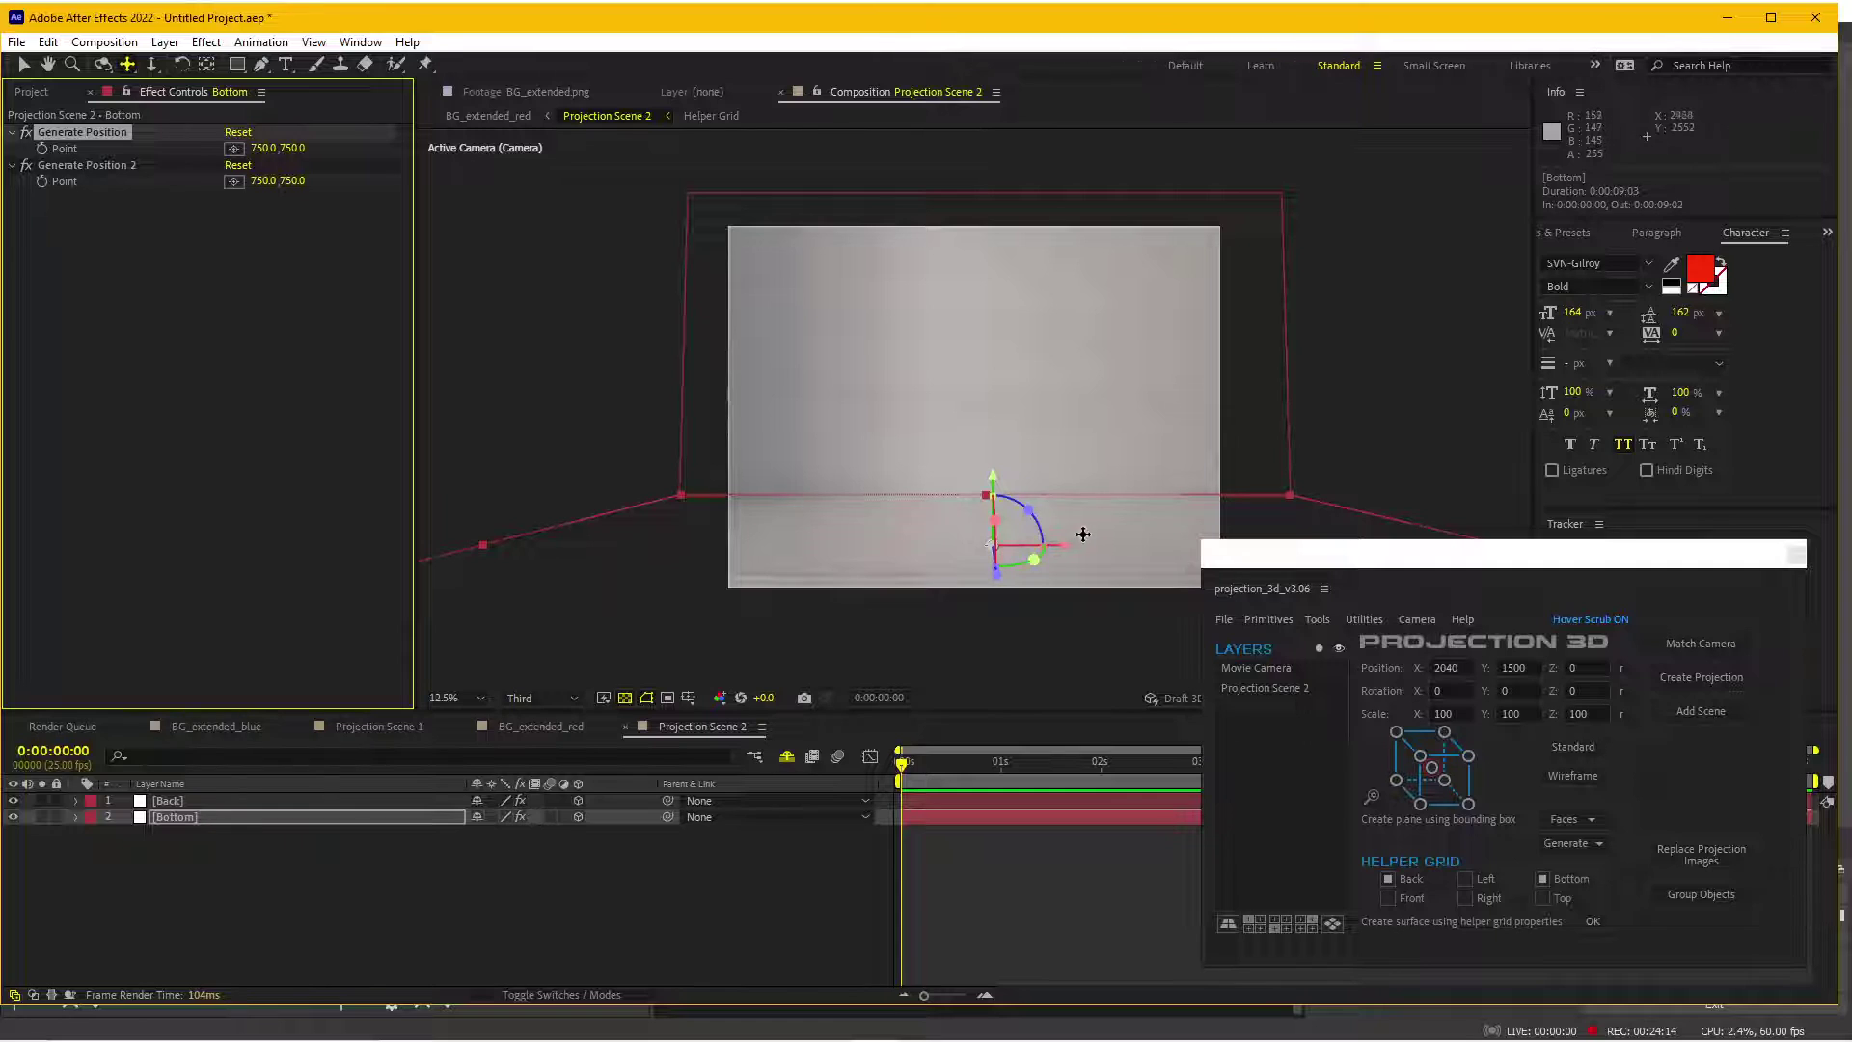
{"action": "left_click_drag", "start_coordinate": [784, 417], "coordinate": [1060, 532]}
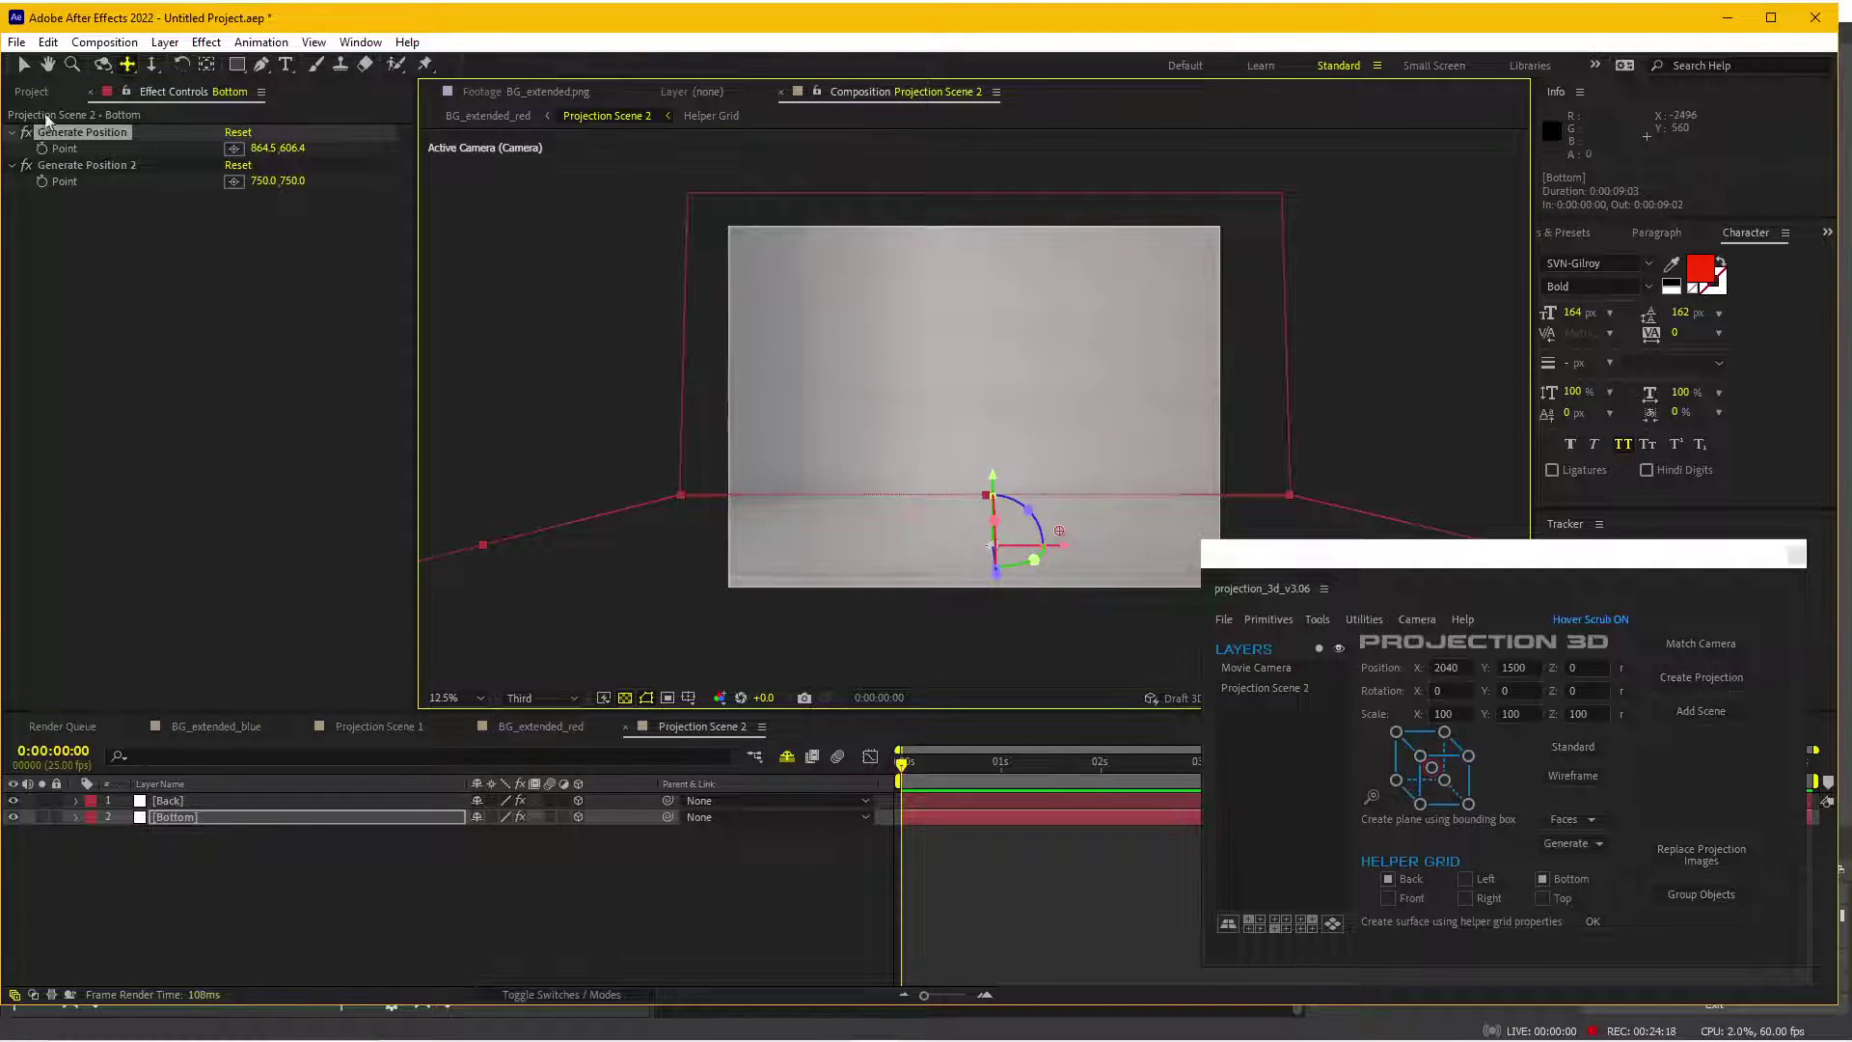
- Import Red car.png into the scene through the plug-in's file options
{"action": "left_click", "coordinate": [1223, 619]}
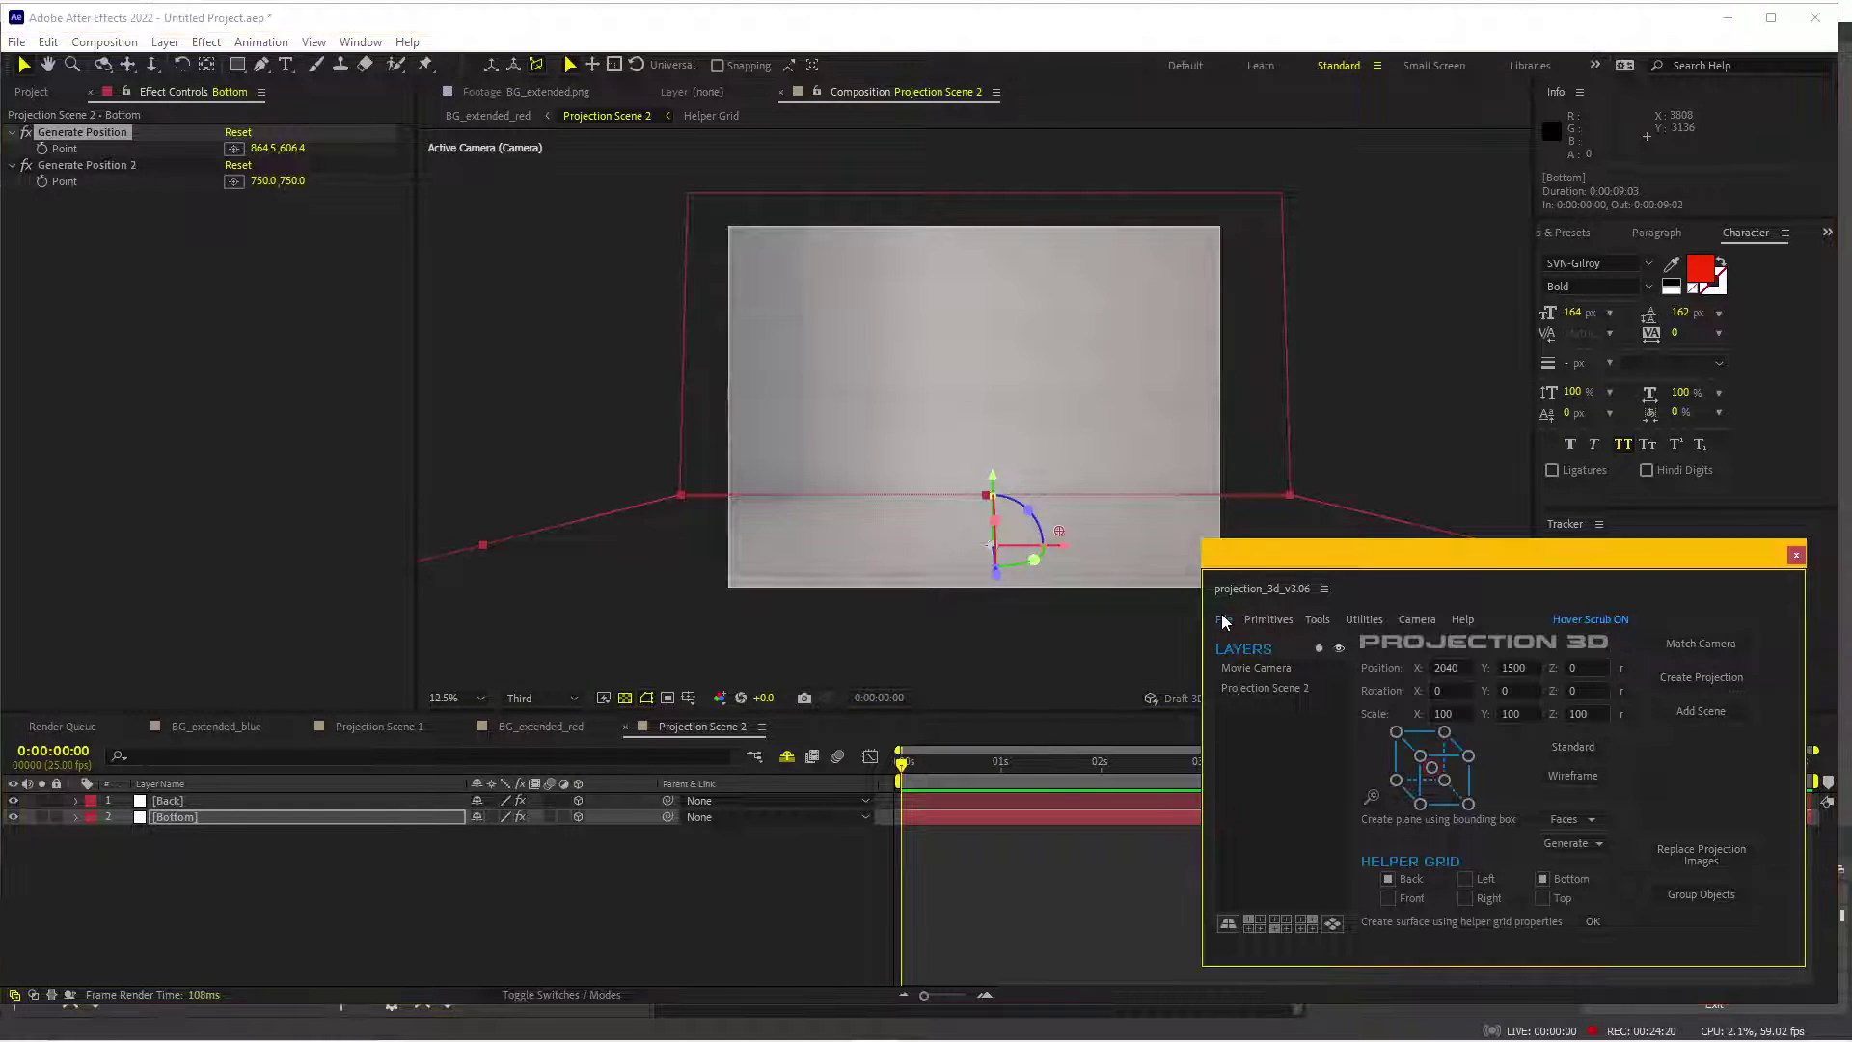
{"action": "left_click", "coordinate": [1252, 639]}
{"action": "left_click", "coordinate": [765, 215]}
- Add Red car.png as a layer, scale it to about 121%, and lower it to 1139, 1344.4, 150.6
{"action": "left_click", "coordinate": [764, 537]}
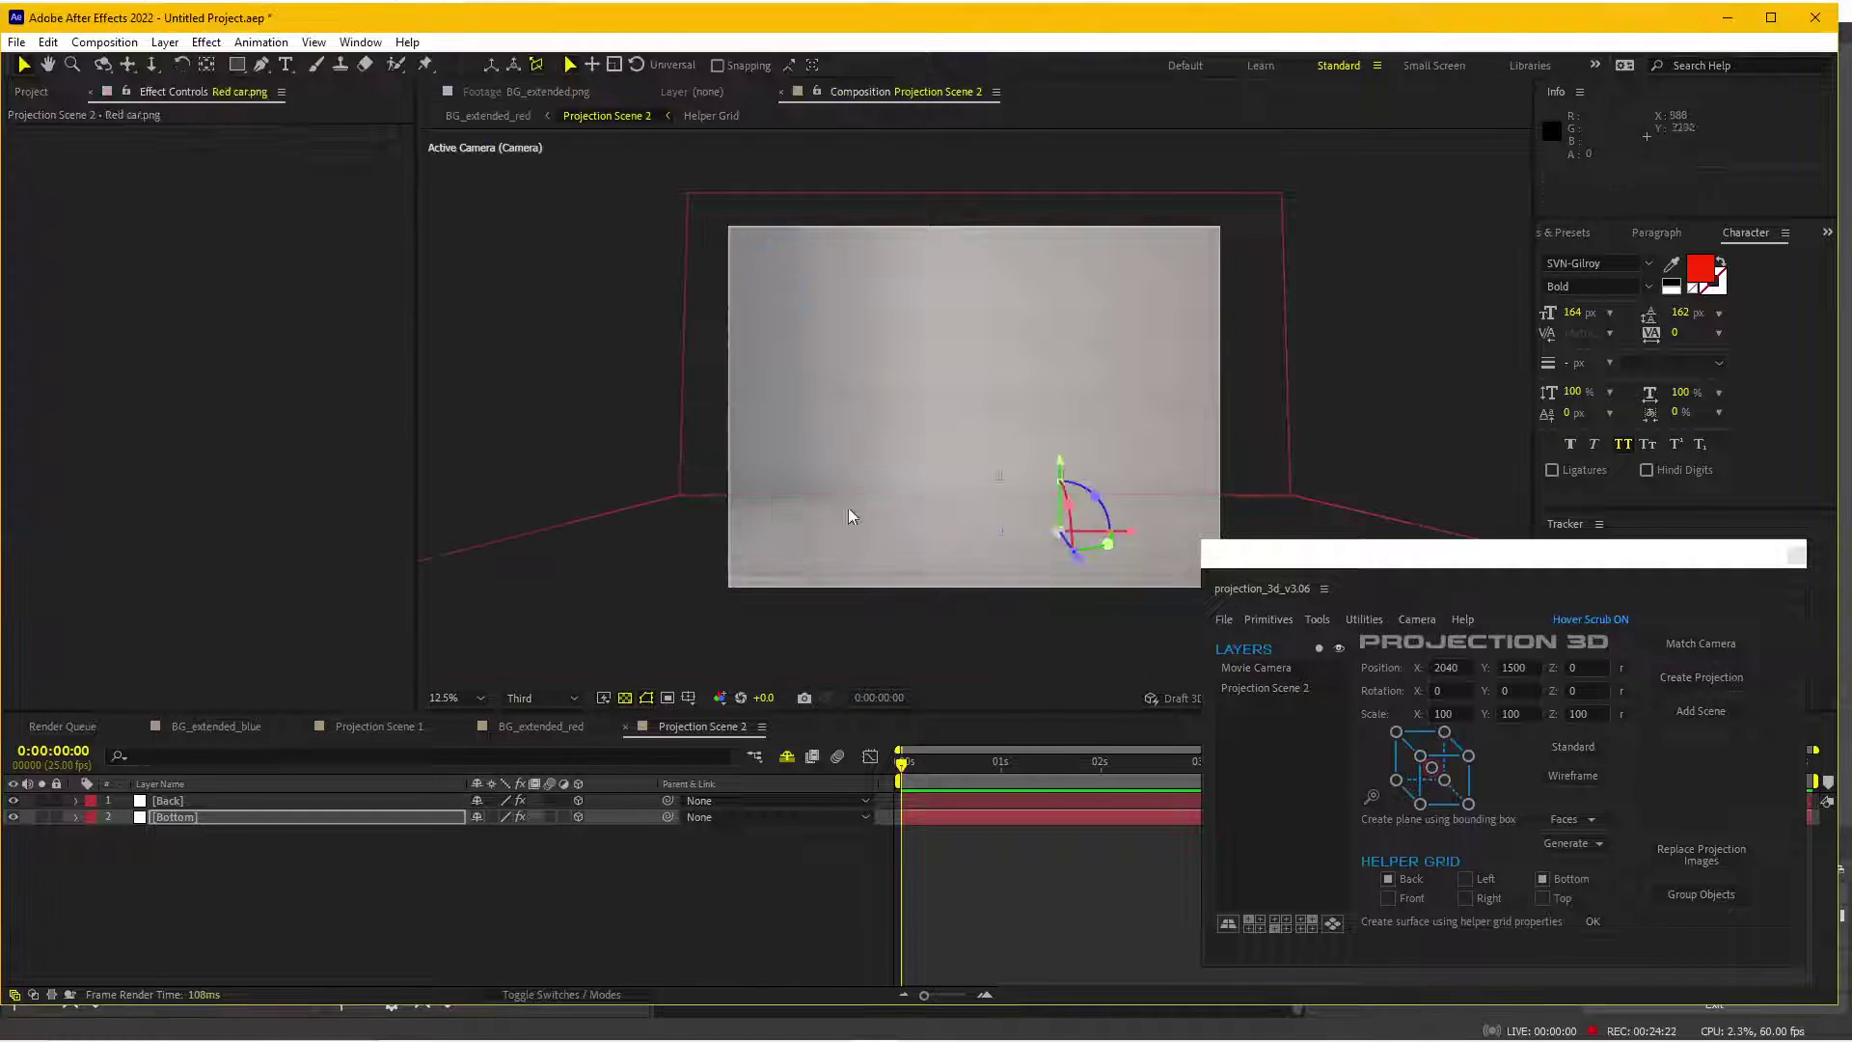
{"action": "scroll", "coordinate": [1062, 571], "scroll_direction": "up", "scroll_amount": 2}
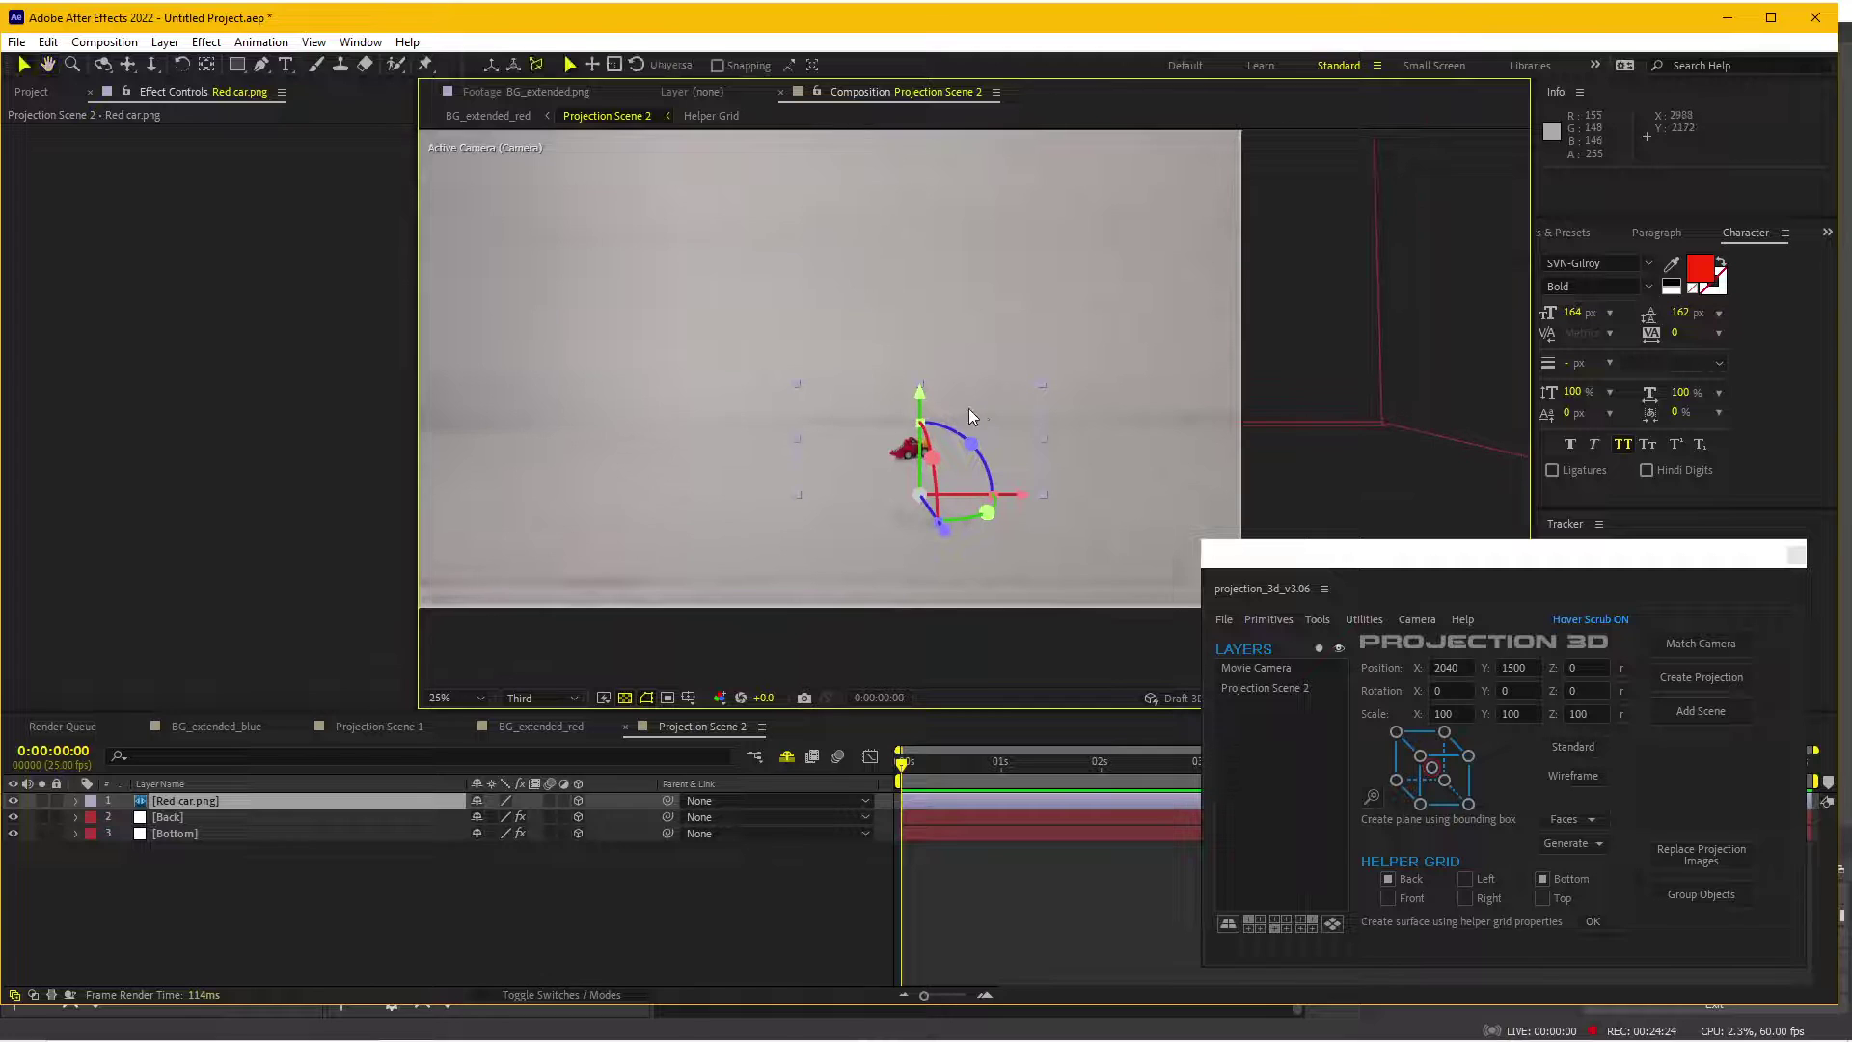
{"action": "mouse_move", "coordinate": [1044, 386]}
{"action": "left_mouse_down"}
{"action": "mouse_move", "coordinate": [1254, 295]}
{"action": "mouse_move", "coordinate": [1389, 280]}
{"action": "left_mouse_up"}
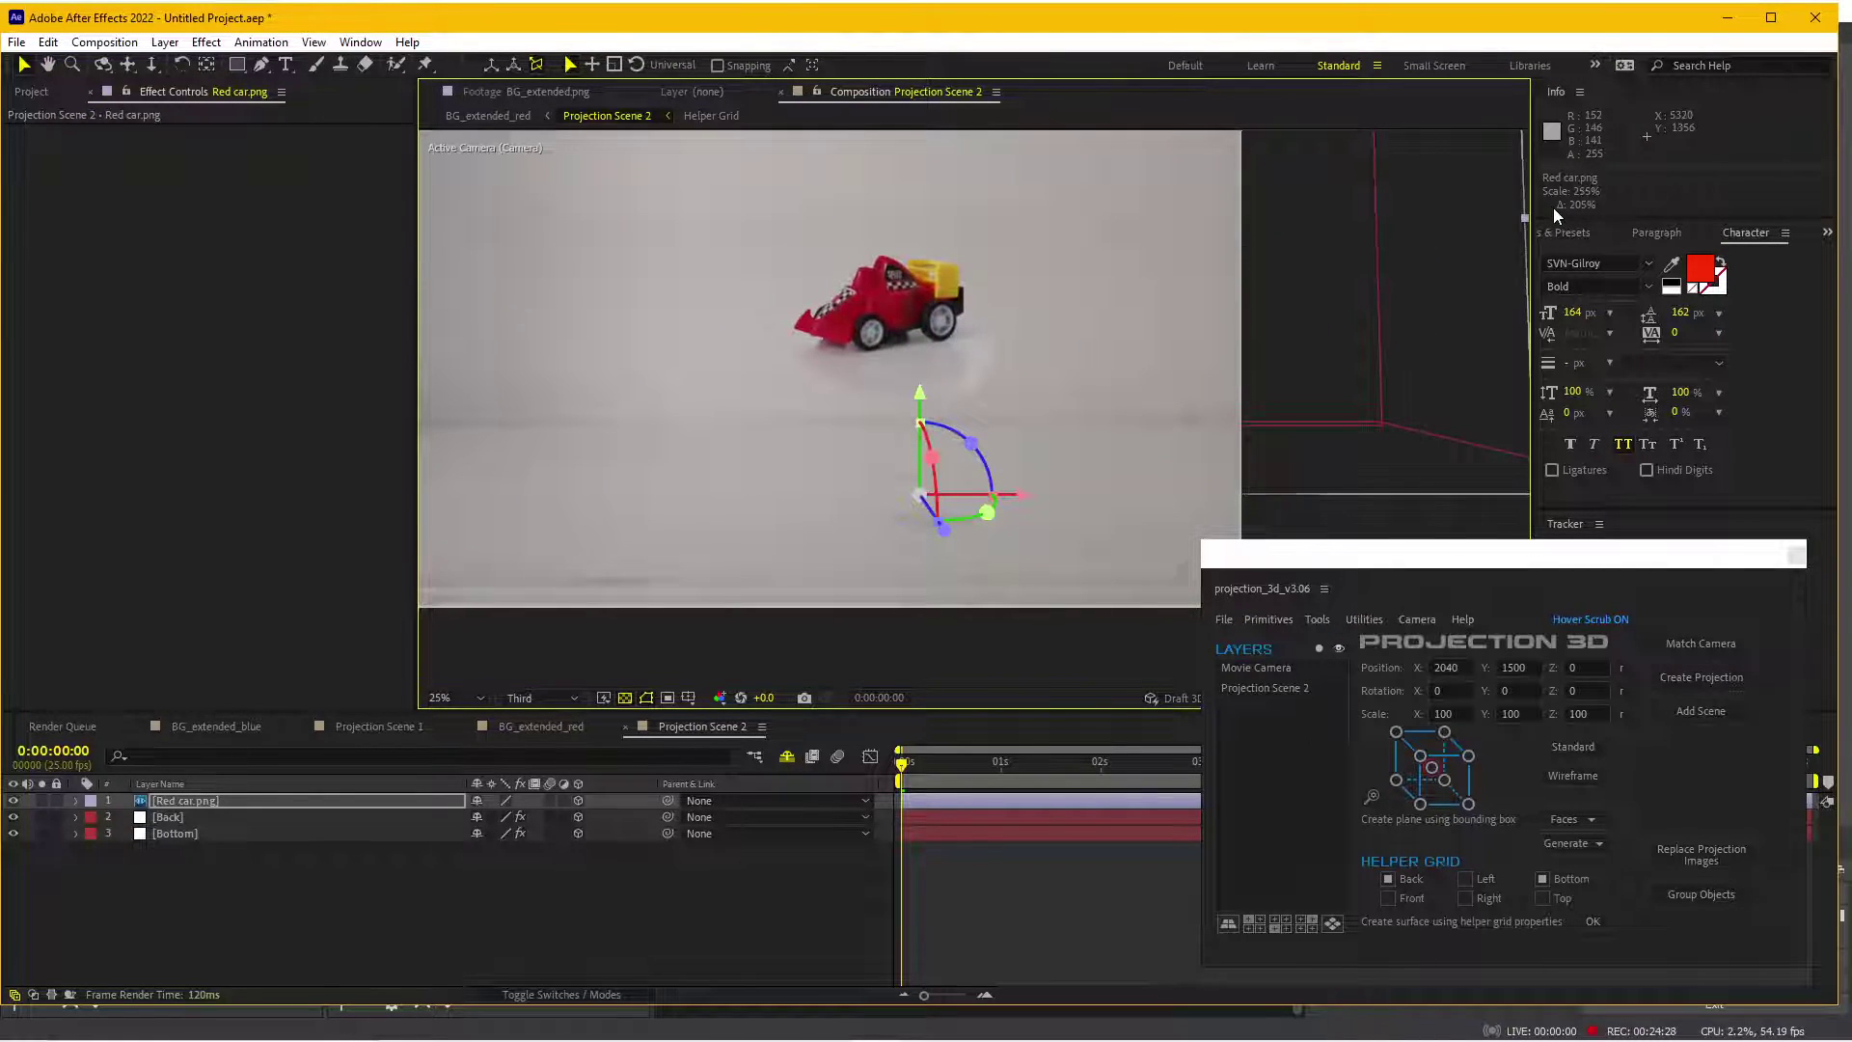
{"action": "scroll", "coordinate": [980, 396], "scroll_direction": "down", "scroll_amount": 1}
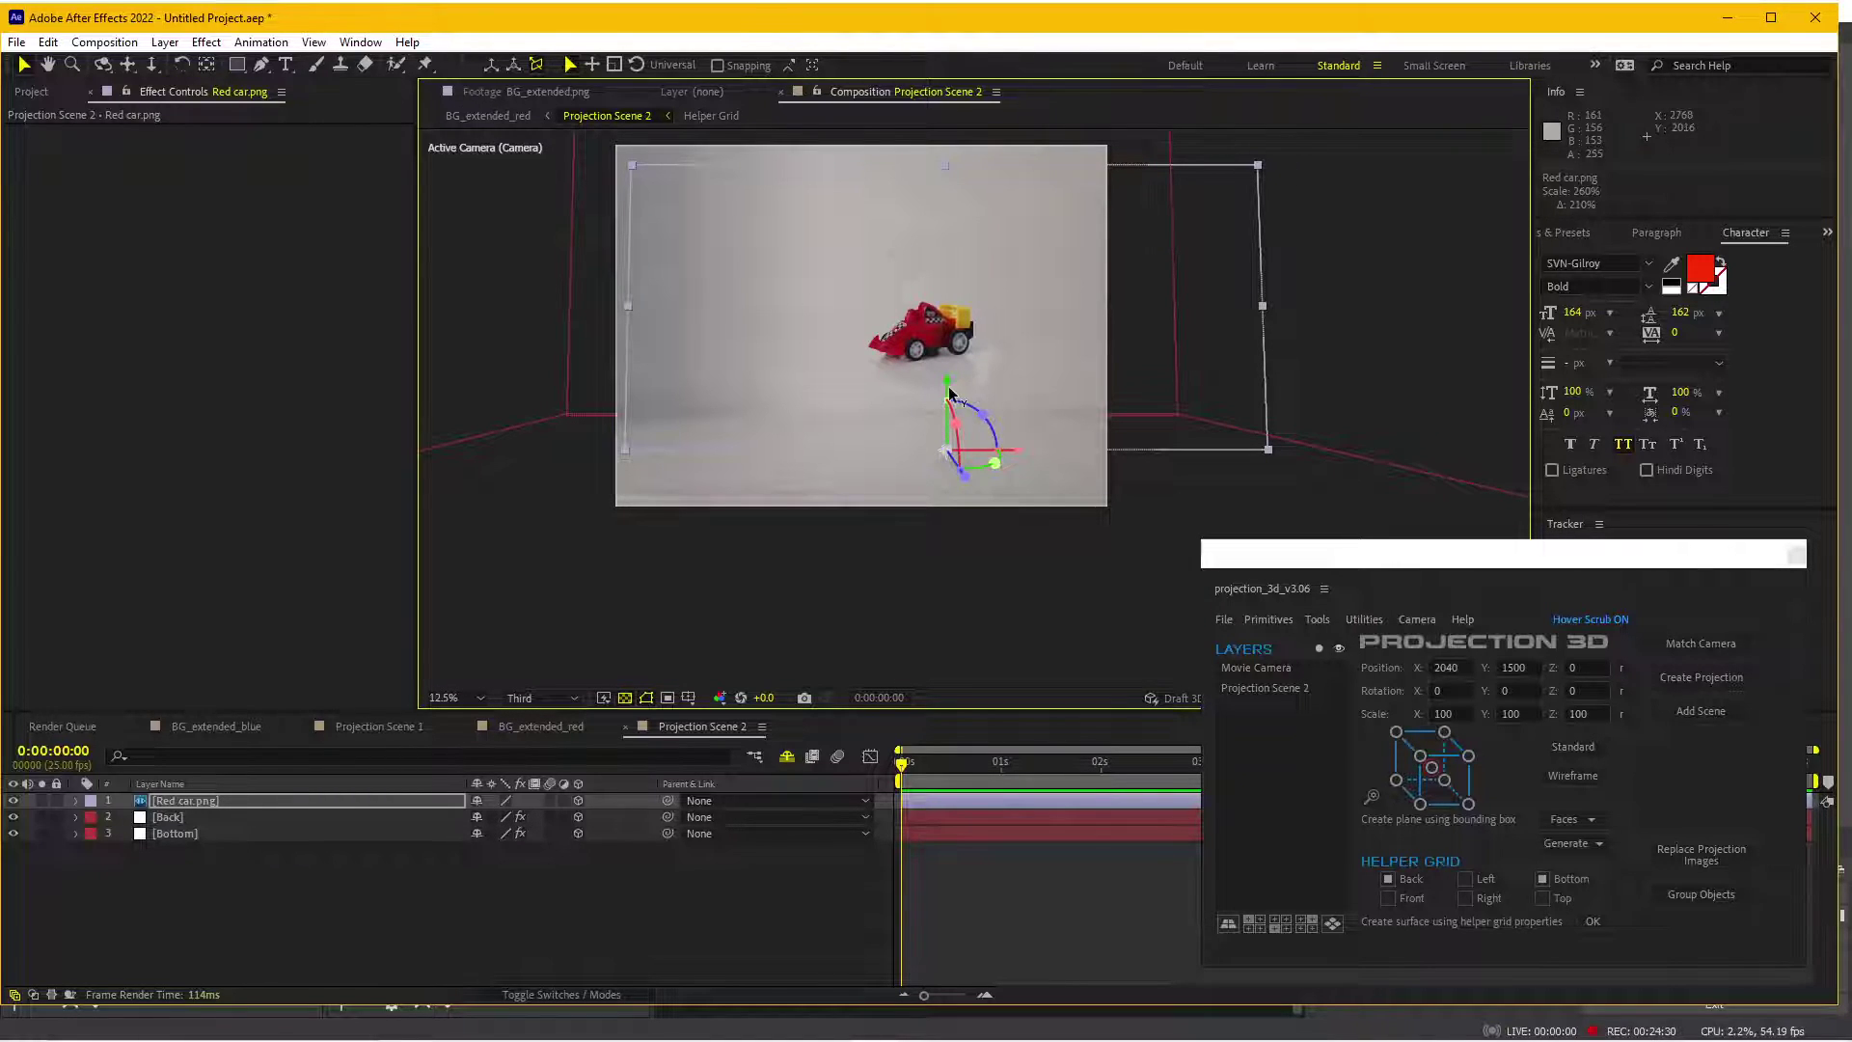
{"action": "left_click_drag", "start_coordinate": [950, 393], "coordinate": [972, 476]}
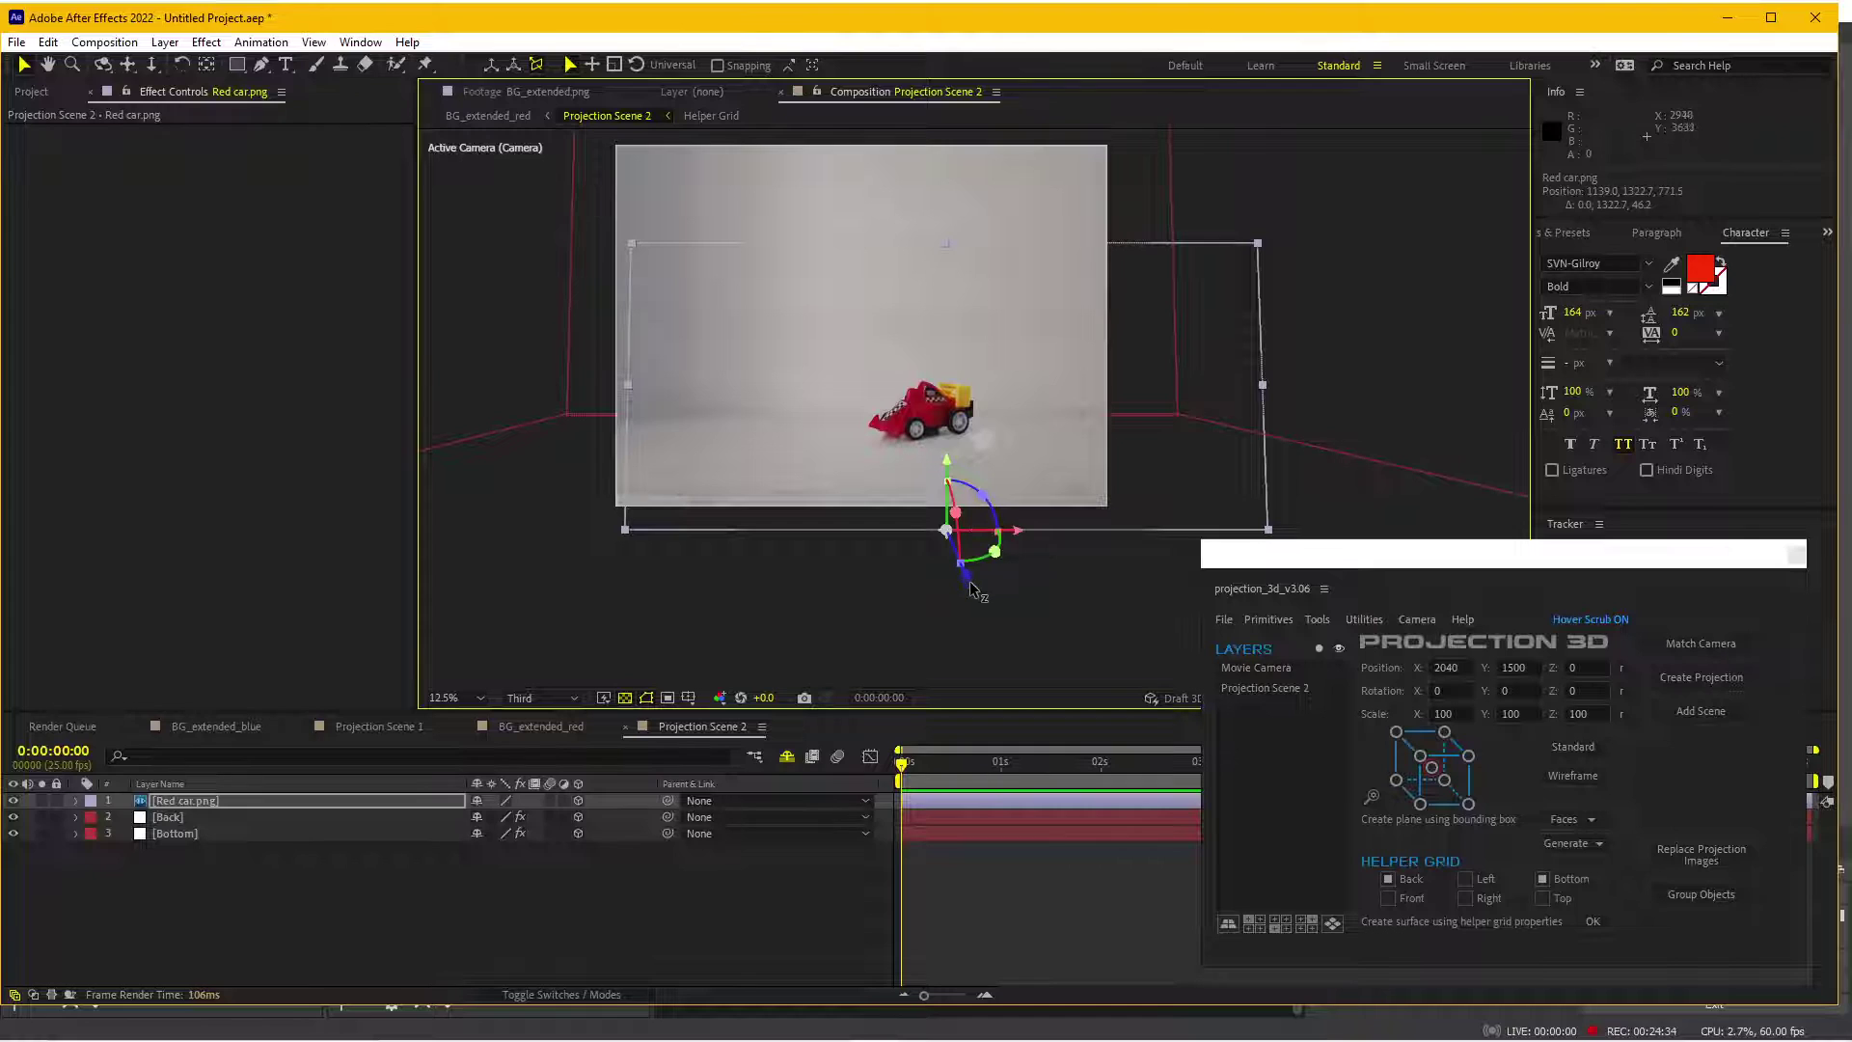
{"action": "left_click_drag", "start_coordinate": [972, 586], "coordinate": [958, 529]}
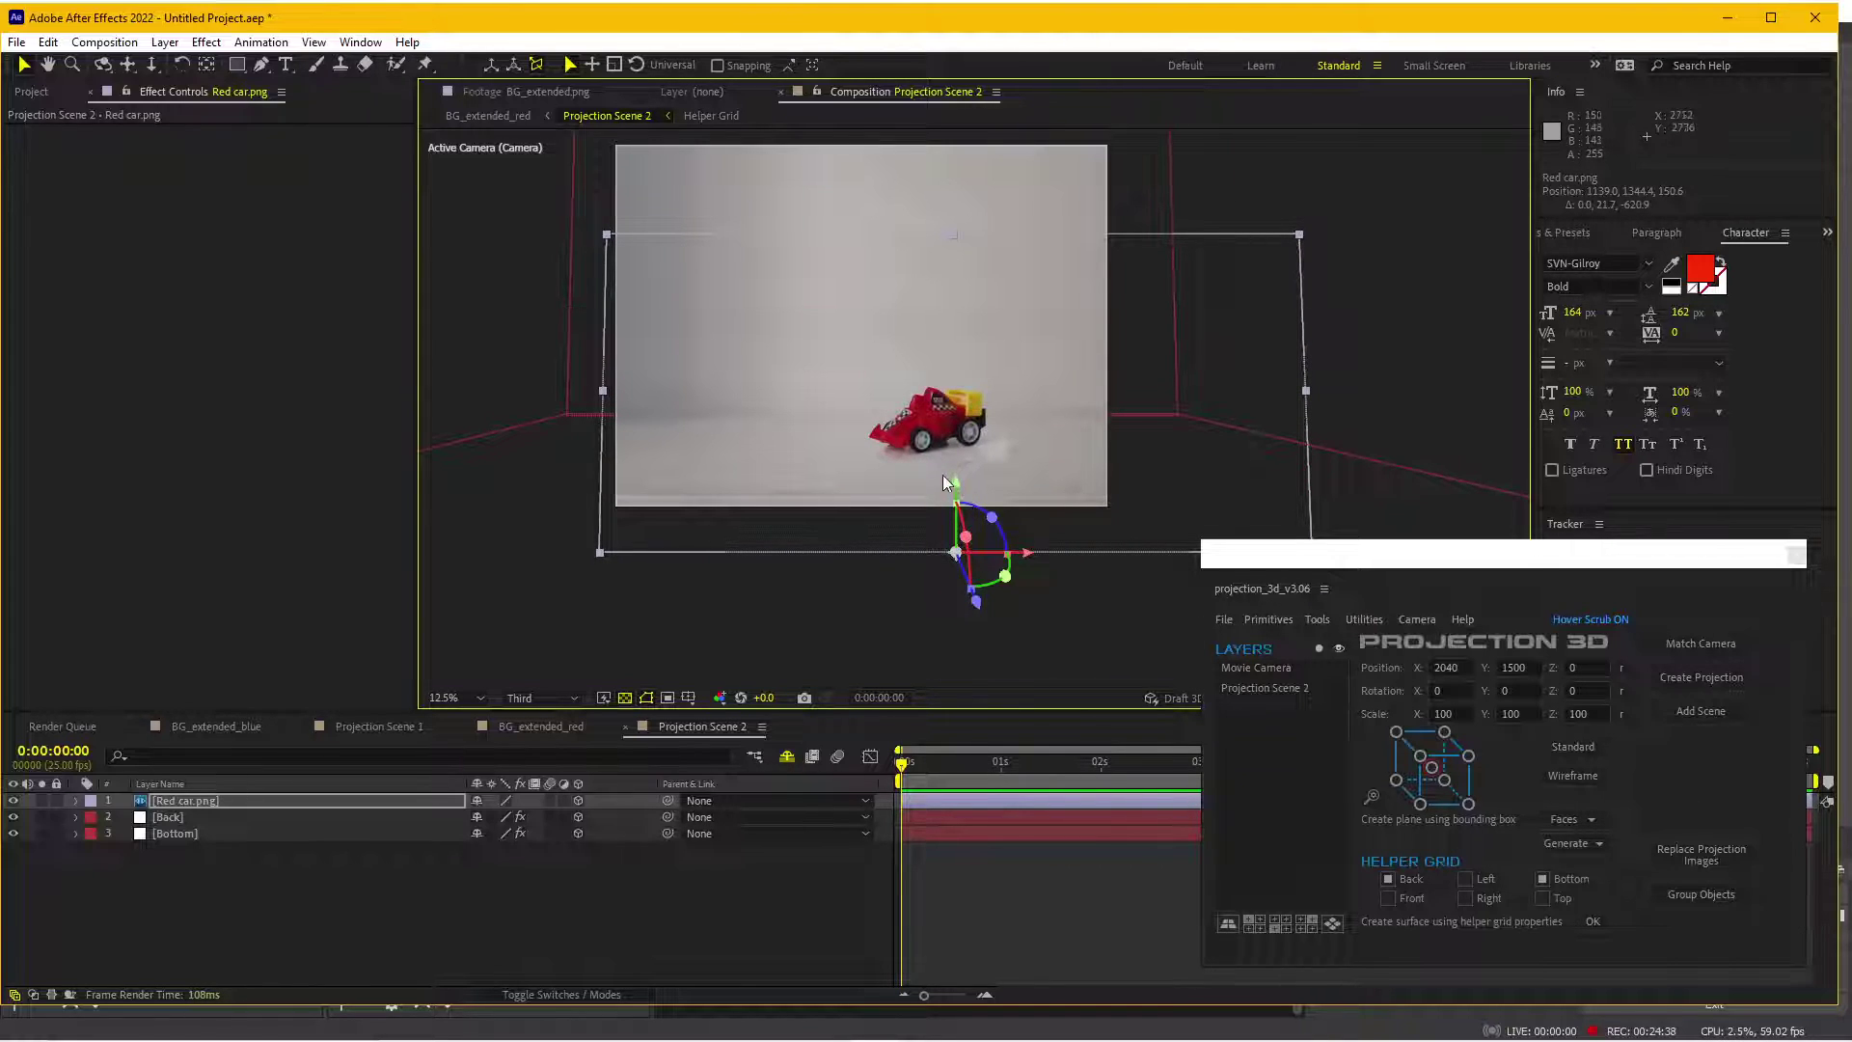
{"action": "key", "text": "period"}
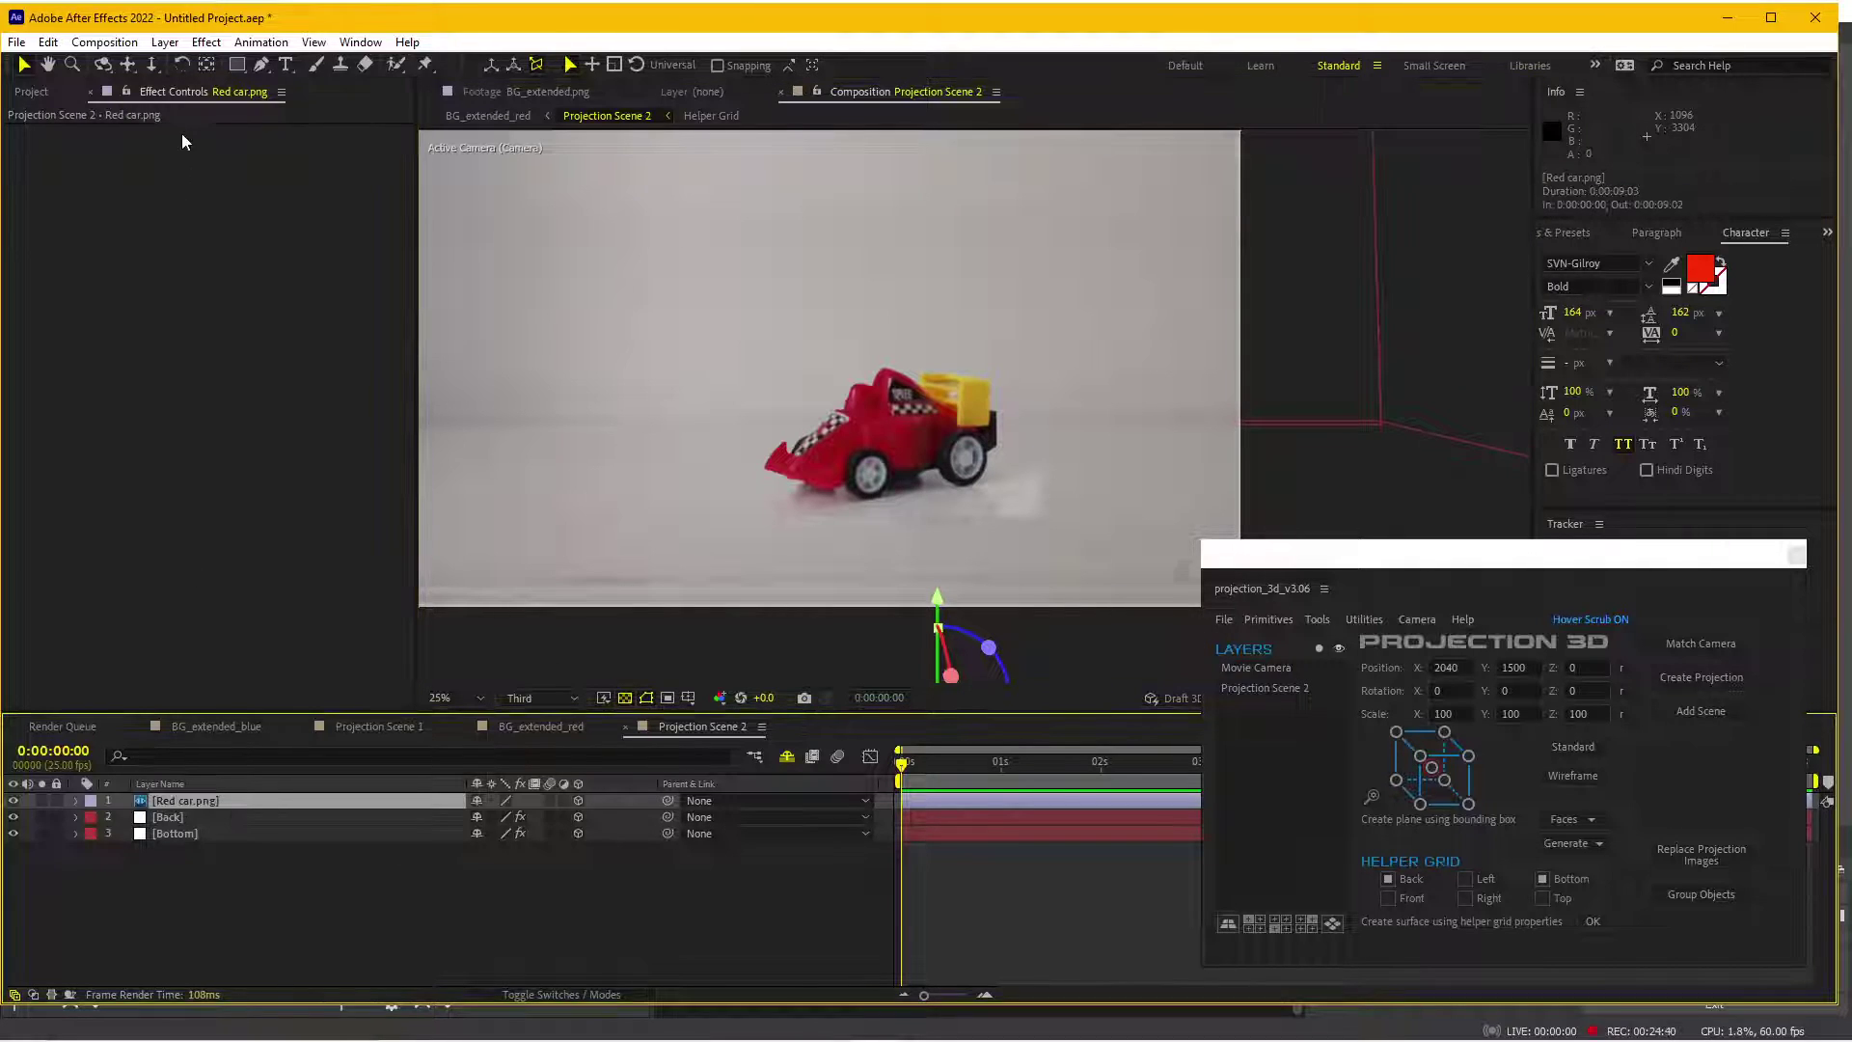
- Apply an Exposure effect to the red car with gamma lowered to 0.74
{"action": "left_click", "coordinate": [206, 42]}
{"action": "left_click", "coordinate": [229, 82]}
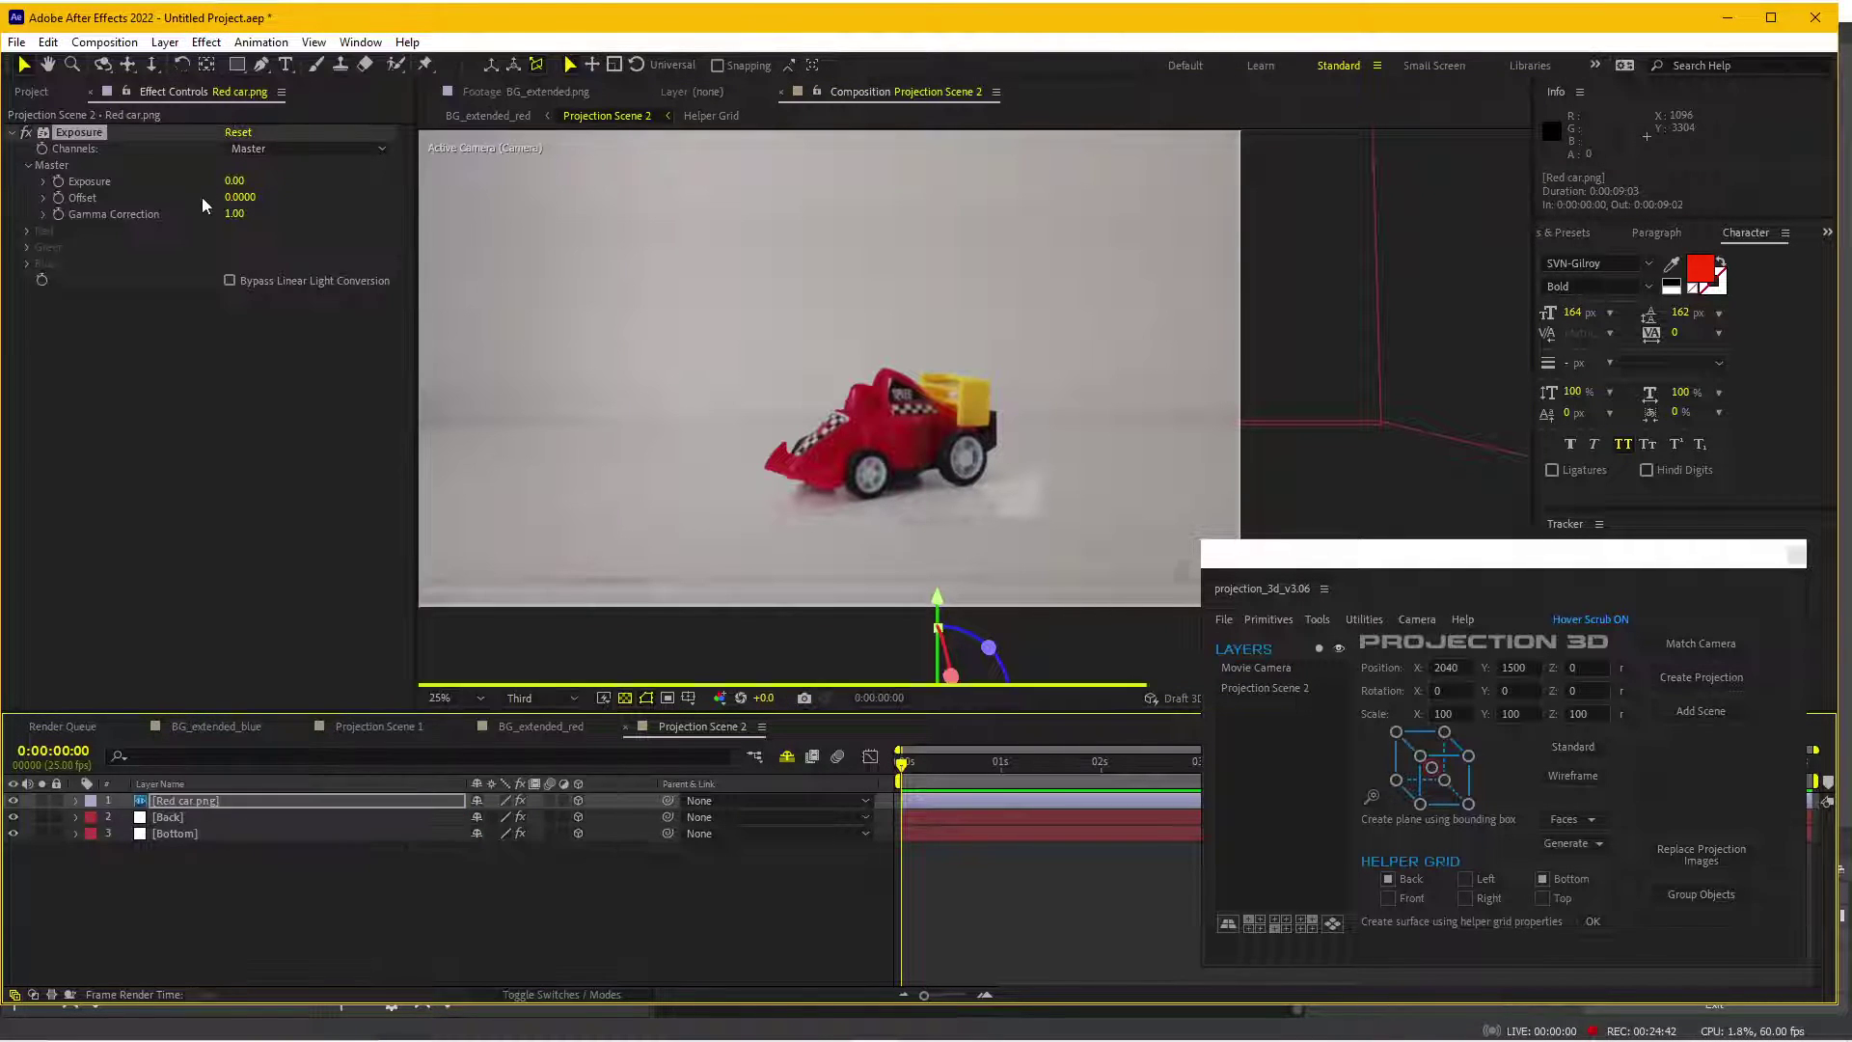
{"action": "left_click_drag", "start_coordinate": [228, 217], "coordinate": [219, 221]}
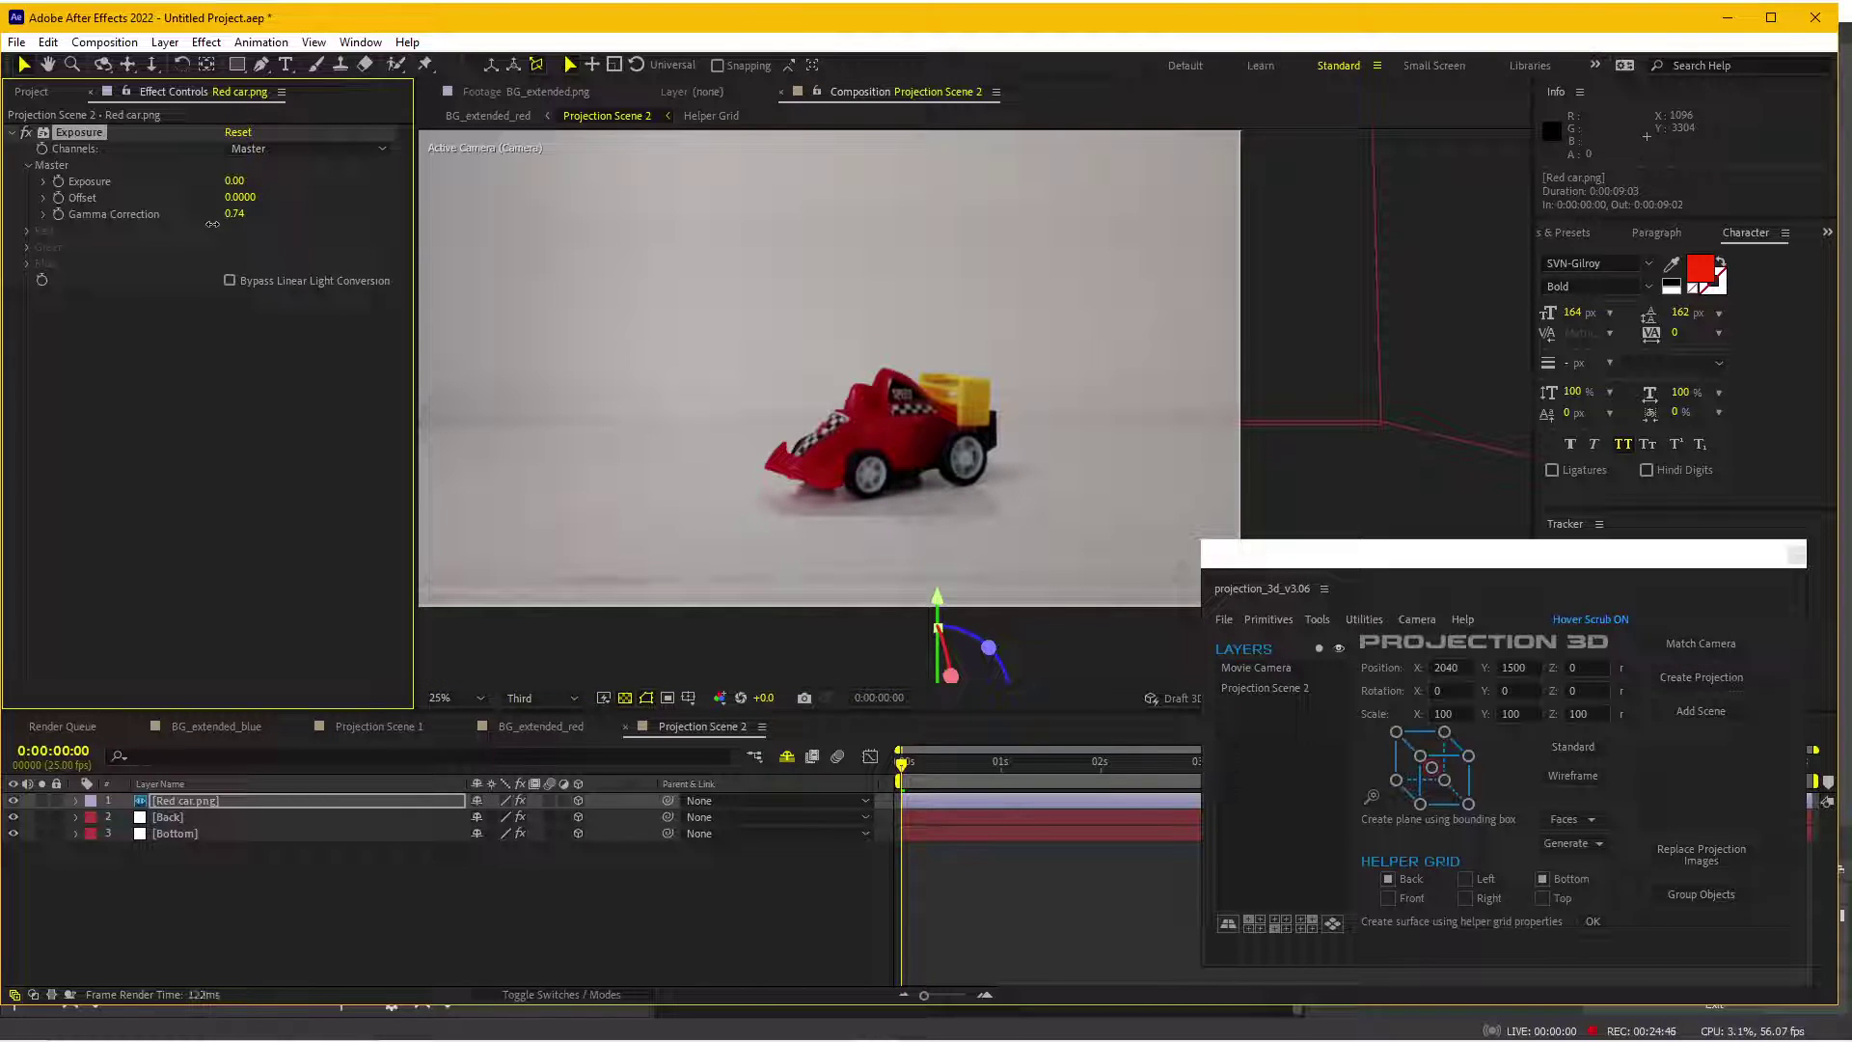
- Draw a closed, curved Pen mask outlining the red car
{"action": "left_click", "coordinate": [261, 65]}
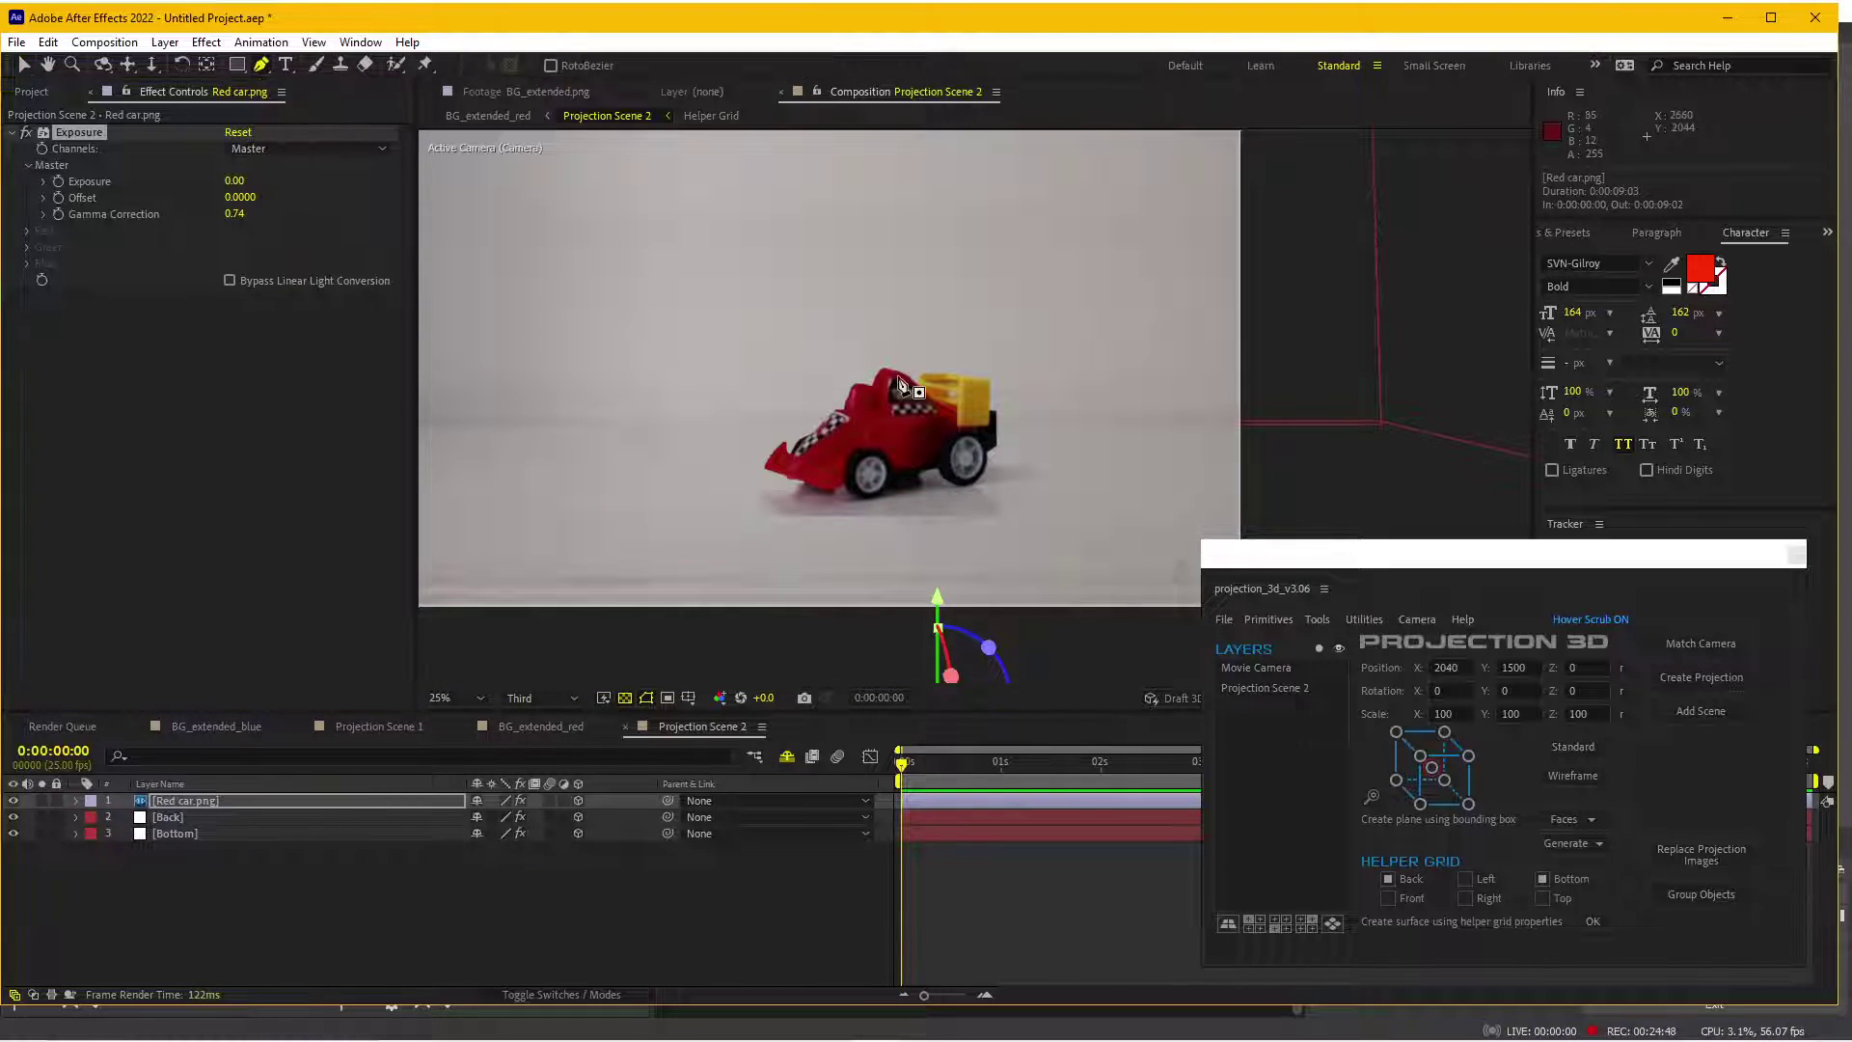
{"action": "left_click", "coordinate": [654, 273]}
{"action": "left_click_drag", "start_coordinate": [714, 380], "coordinate": [767, 496]}
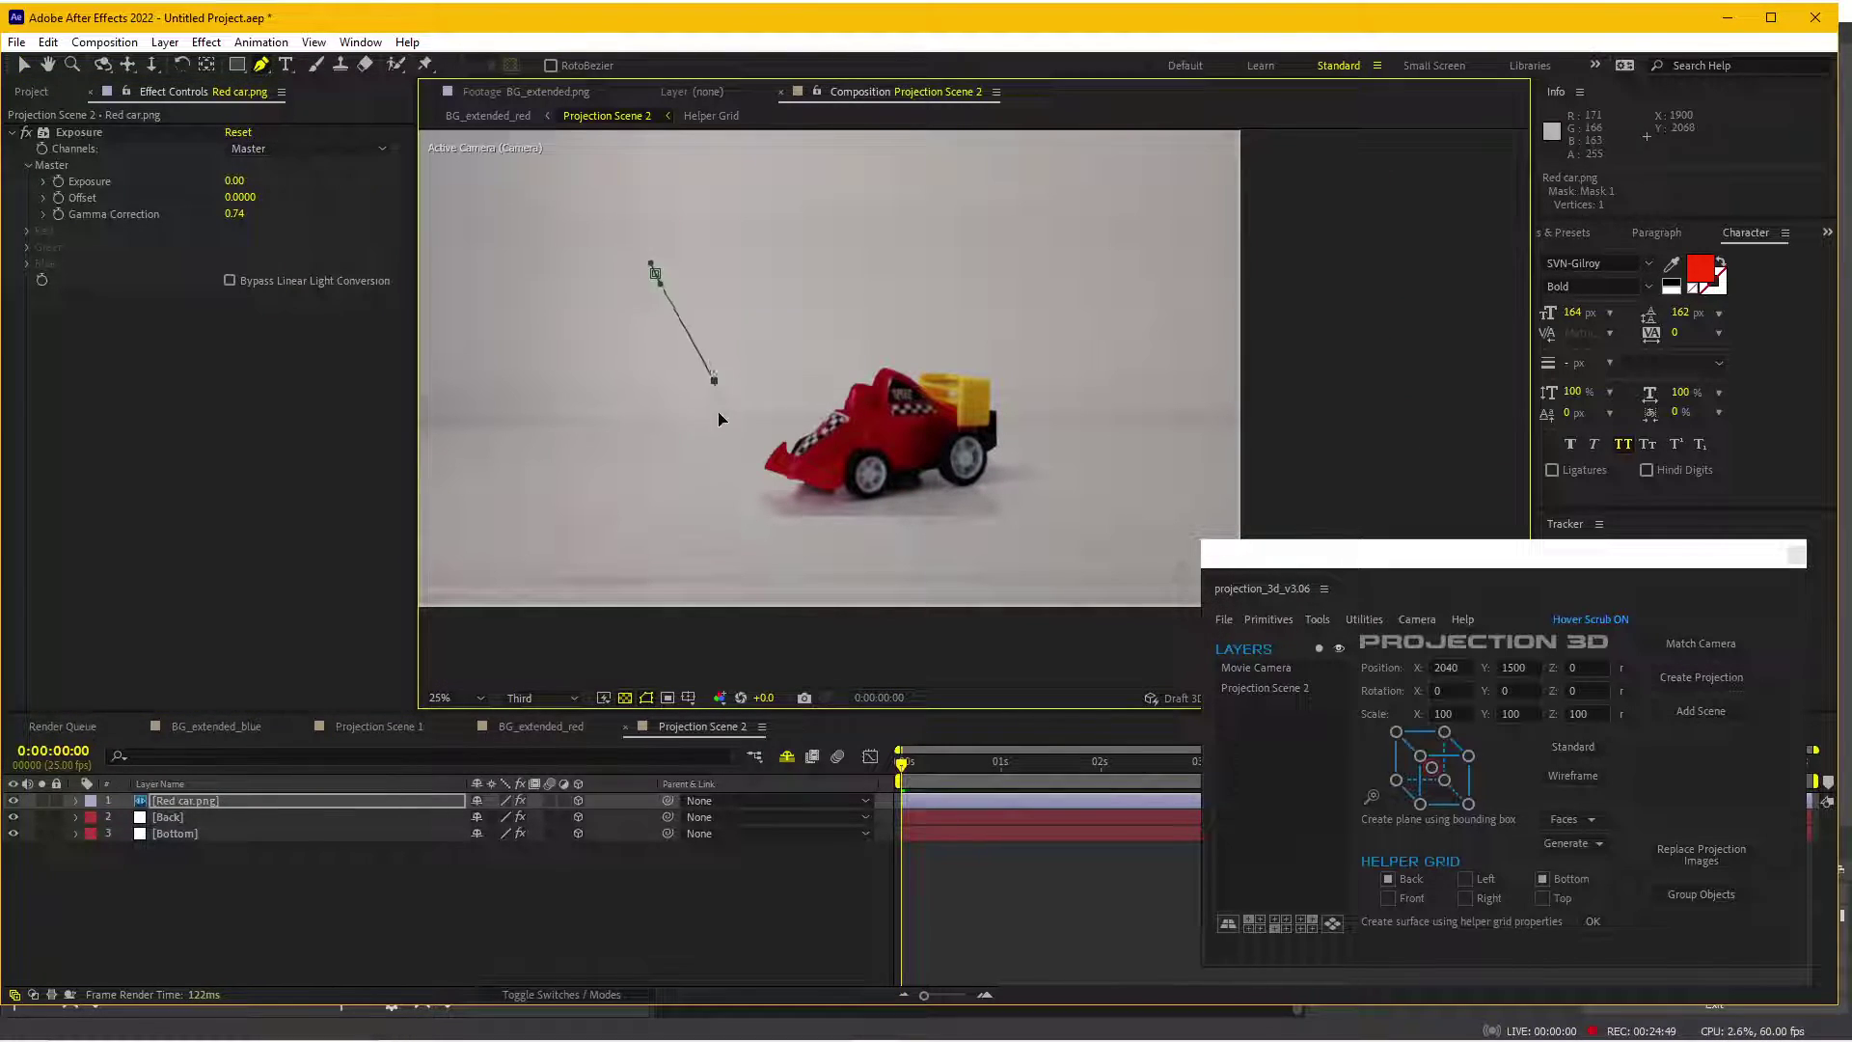
{"action": "left_click", "coordinate": [794, 507]}
{"action": "left_click", "coordinate": [847, 508]}
{"action": "left_click_drag", "start_coordinate": [933, 505], "coordinate": [961, 509]}
{"action": "left_click", "coordinate": [990, 491]}
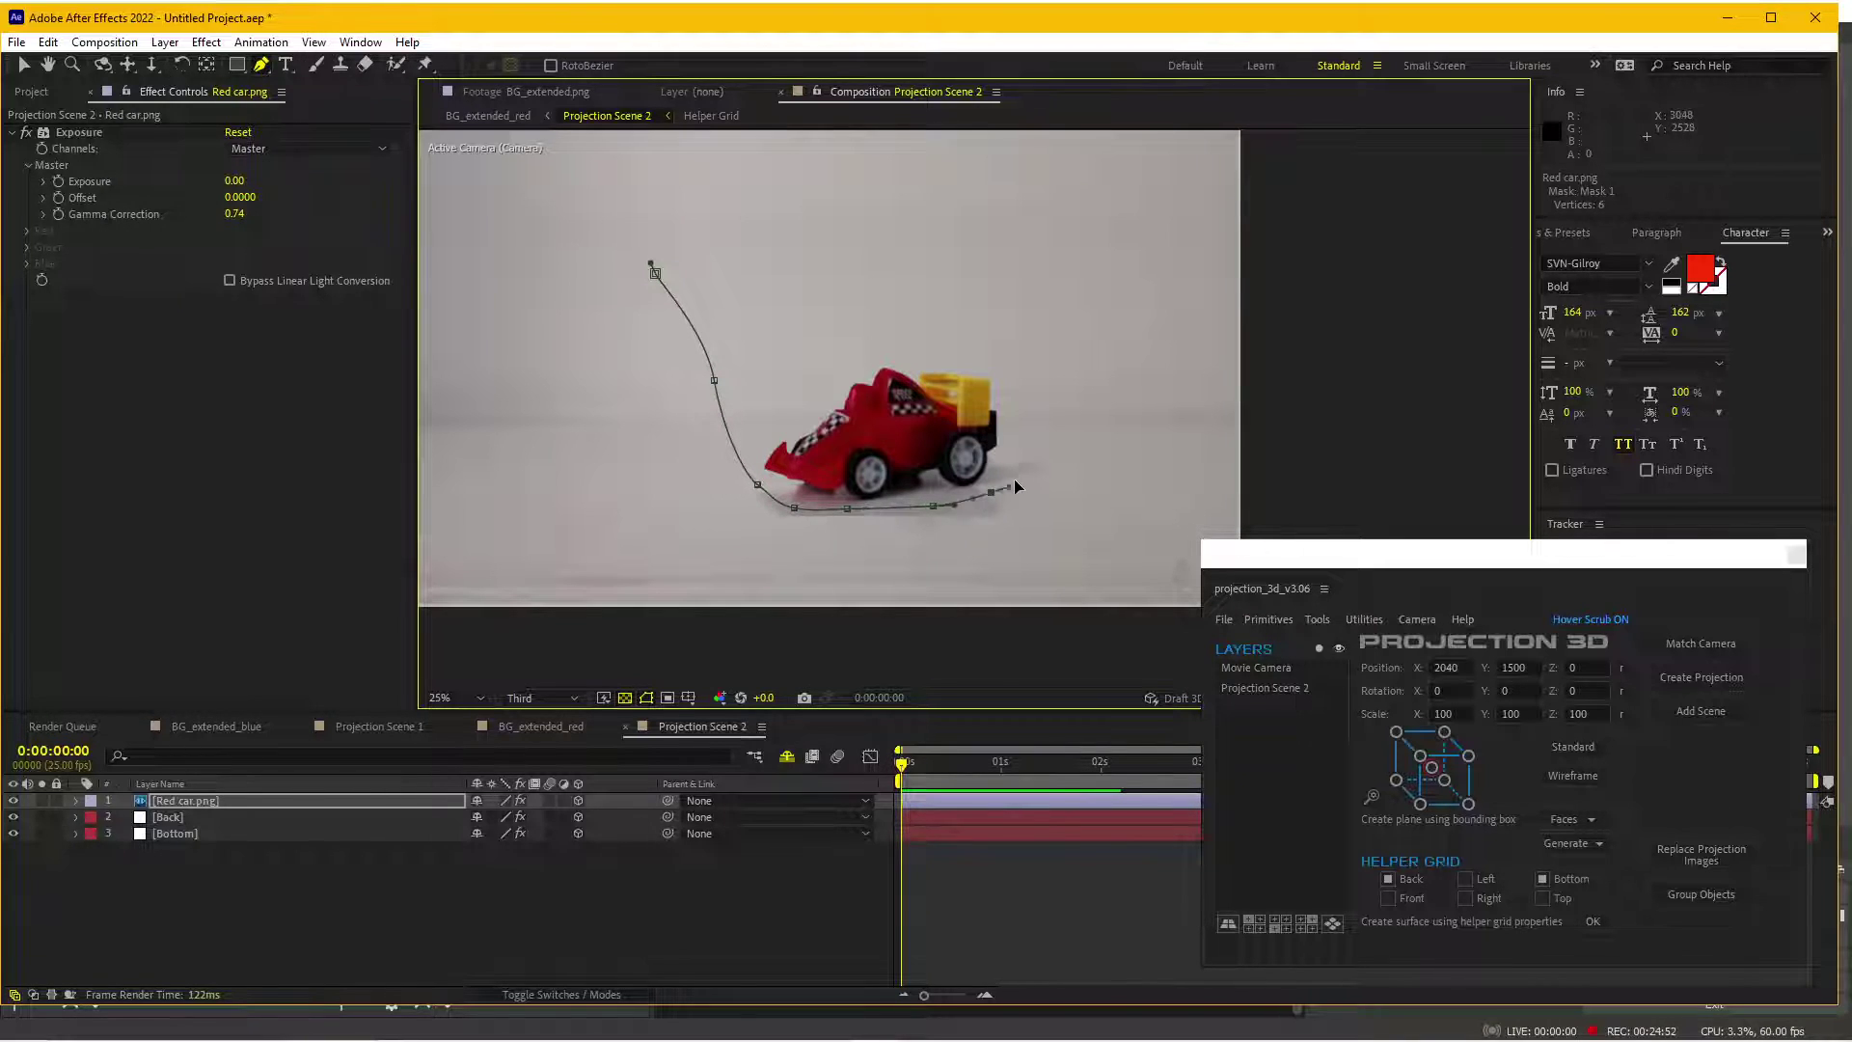
{"action": "left_click", "coordinate": [1019, 431]}
{"action": "left_click", "coordinate": [1017, 314]}
{"action": "left_click", "coordinate": [1007, 289]}
{"action": "left_click_drag", "start_coordinate": [949, 246], "coordinate": [894, 242]}
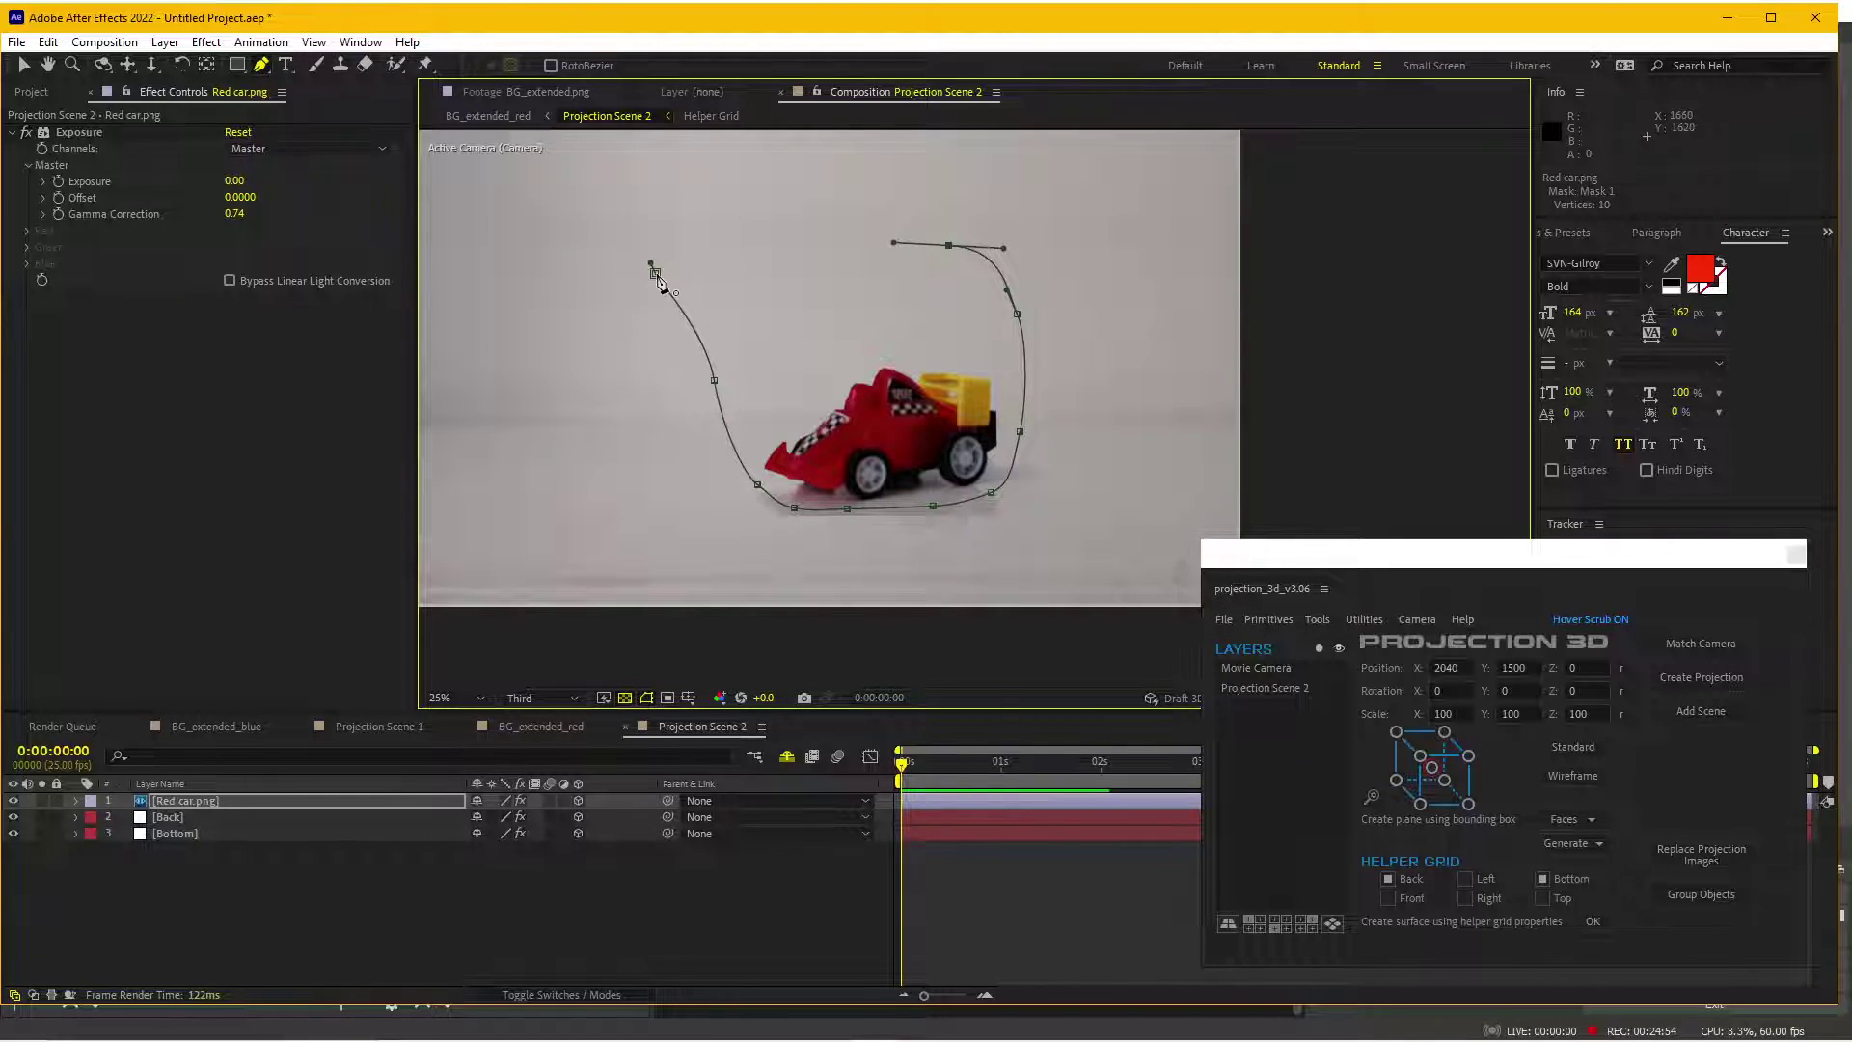
{"action": "left_click", "coordinate": [655, 273]}
- Feather the car's Mask 1 by 53 pixels
{"action": "left_click", "coordinate": [207, 805]}
{"action": "key", "text": "m"}
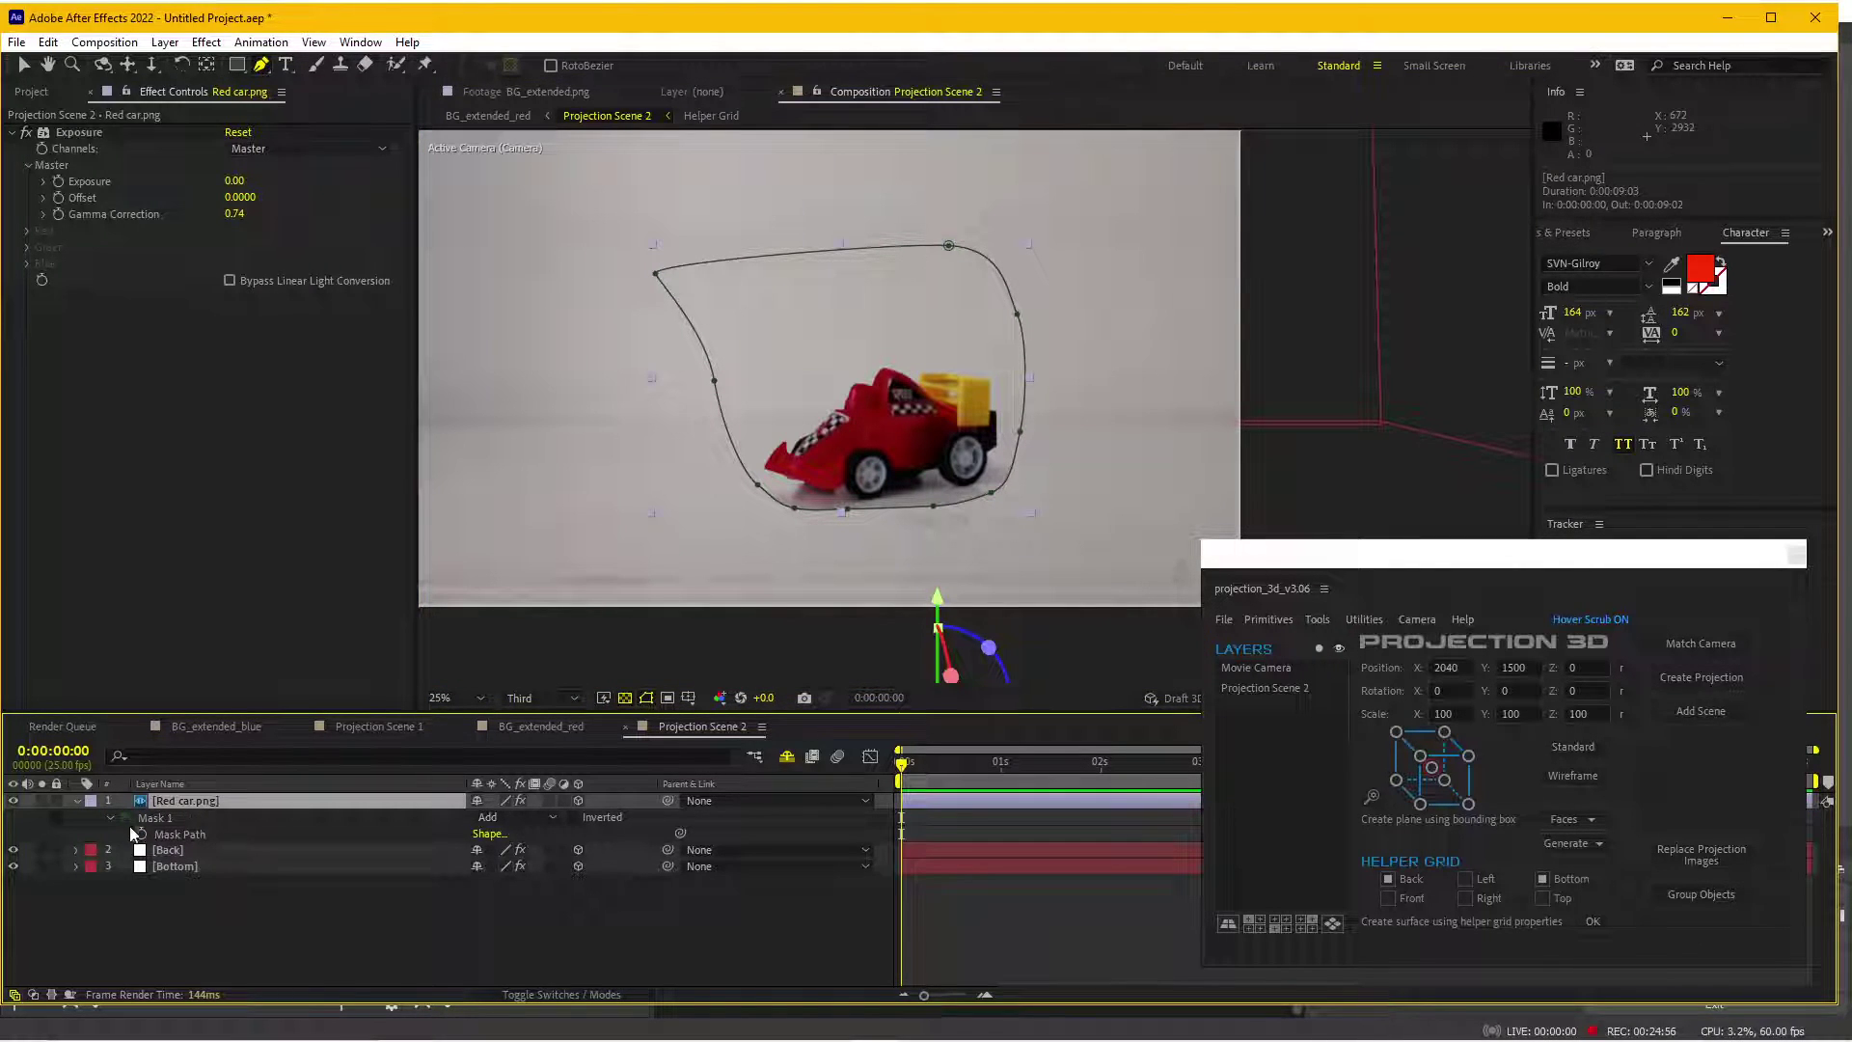
{"action": "left_click", "coordinate": [112, 817]}
{"action": "left_click", "coordinate": [112, 818]}
{"action": "left_click_drag", "start_coordinate": [512, 850], "coordinate": [557, 850]}
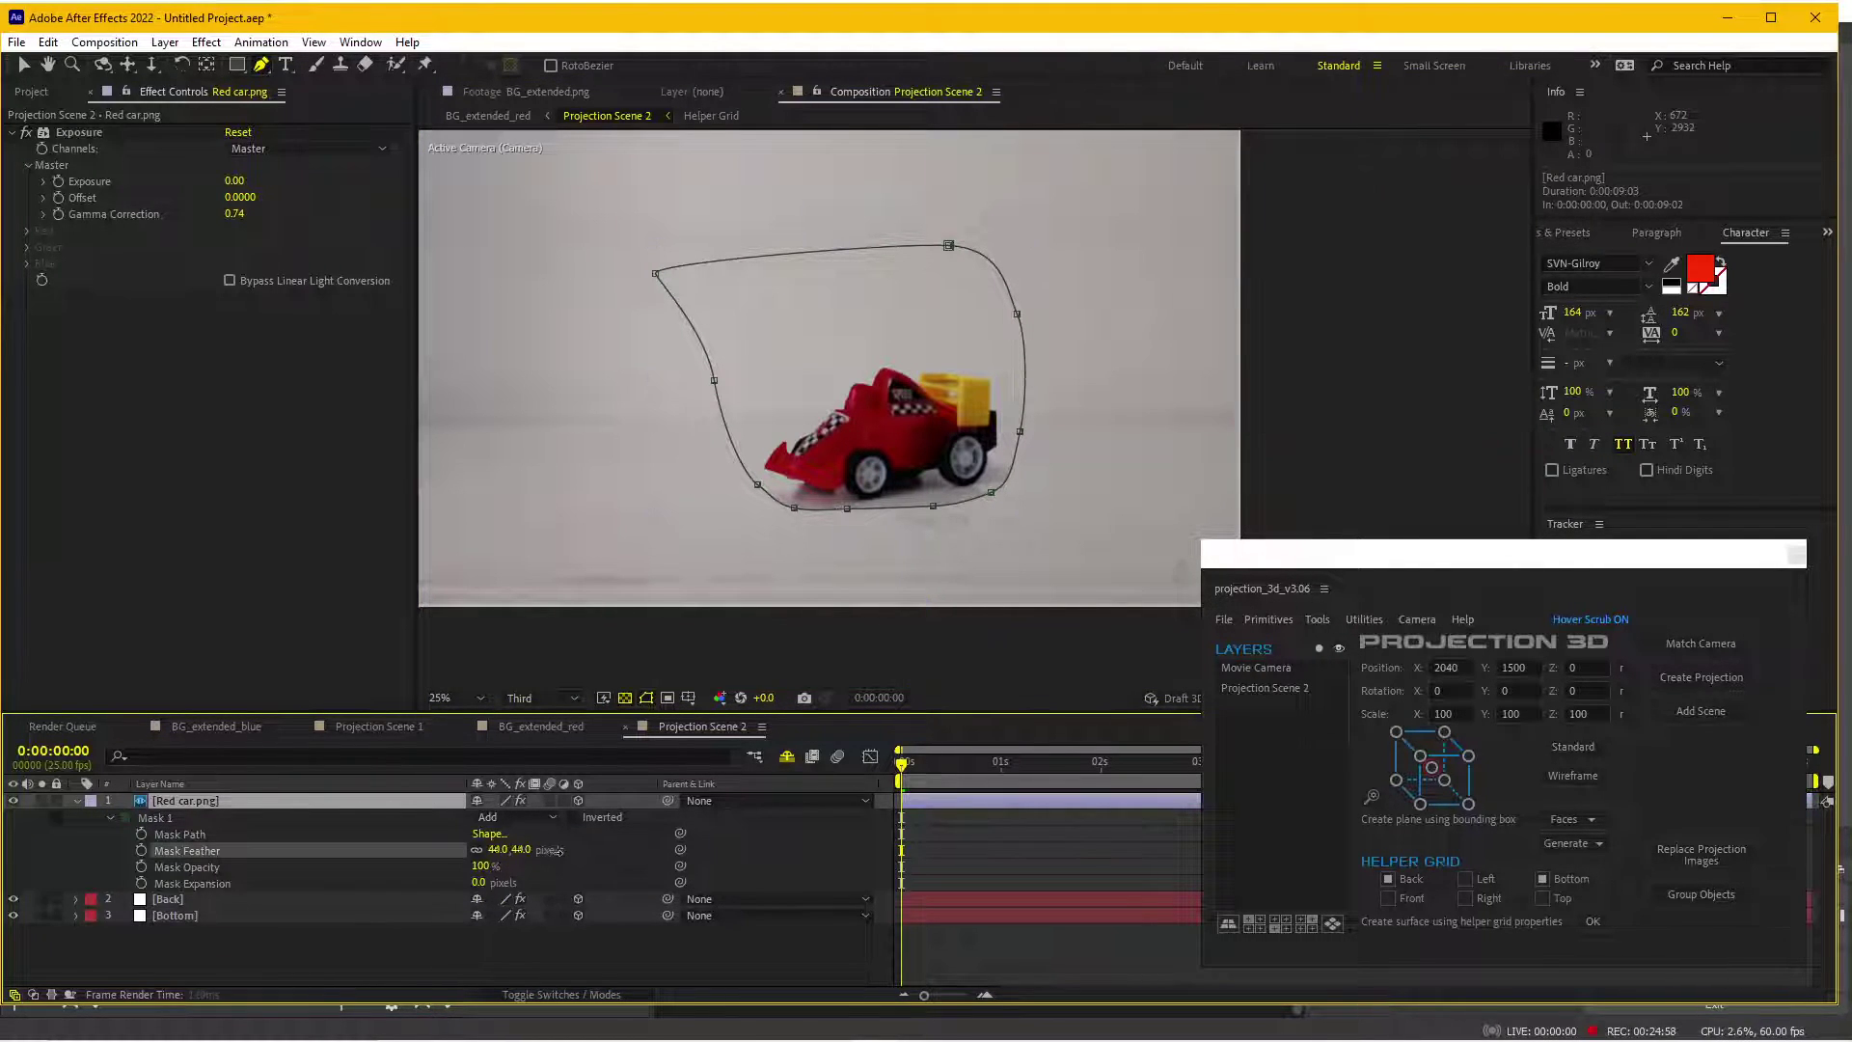
{"action": "left_click", "coordinate": [733, 841]}
- Set the Bottom plane's anchor to its top-front edge midpoint
{"action": "scroll", "coordinate": [1042, 504], "scroll_direction": "down", "scroll_amount": 2}
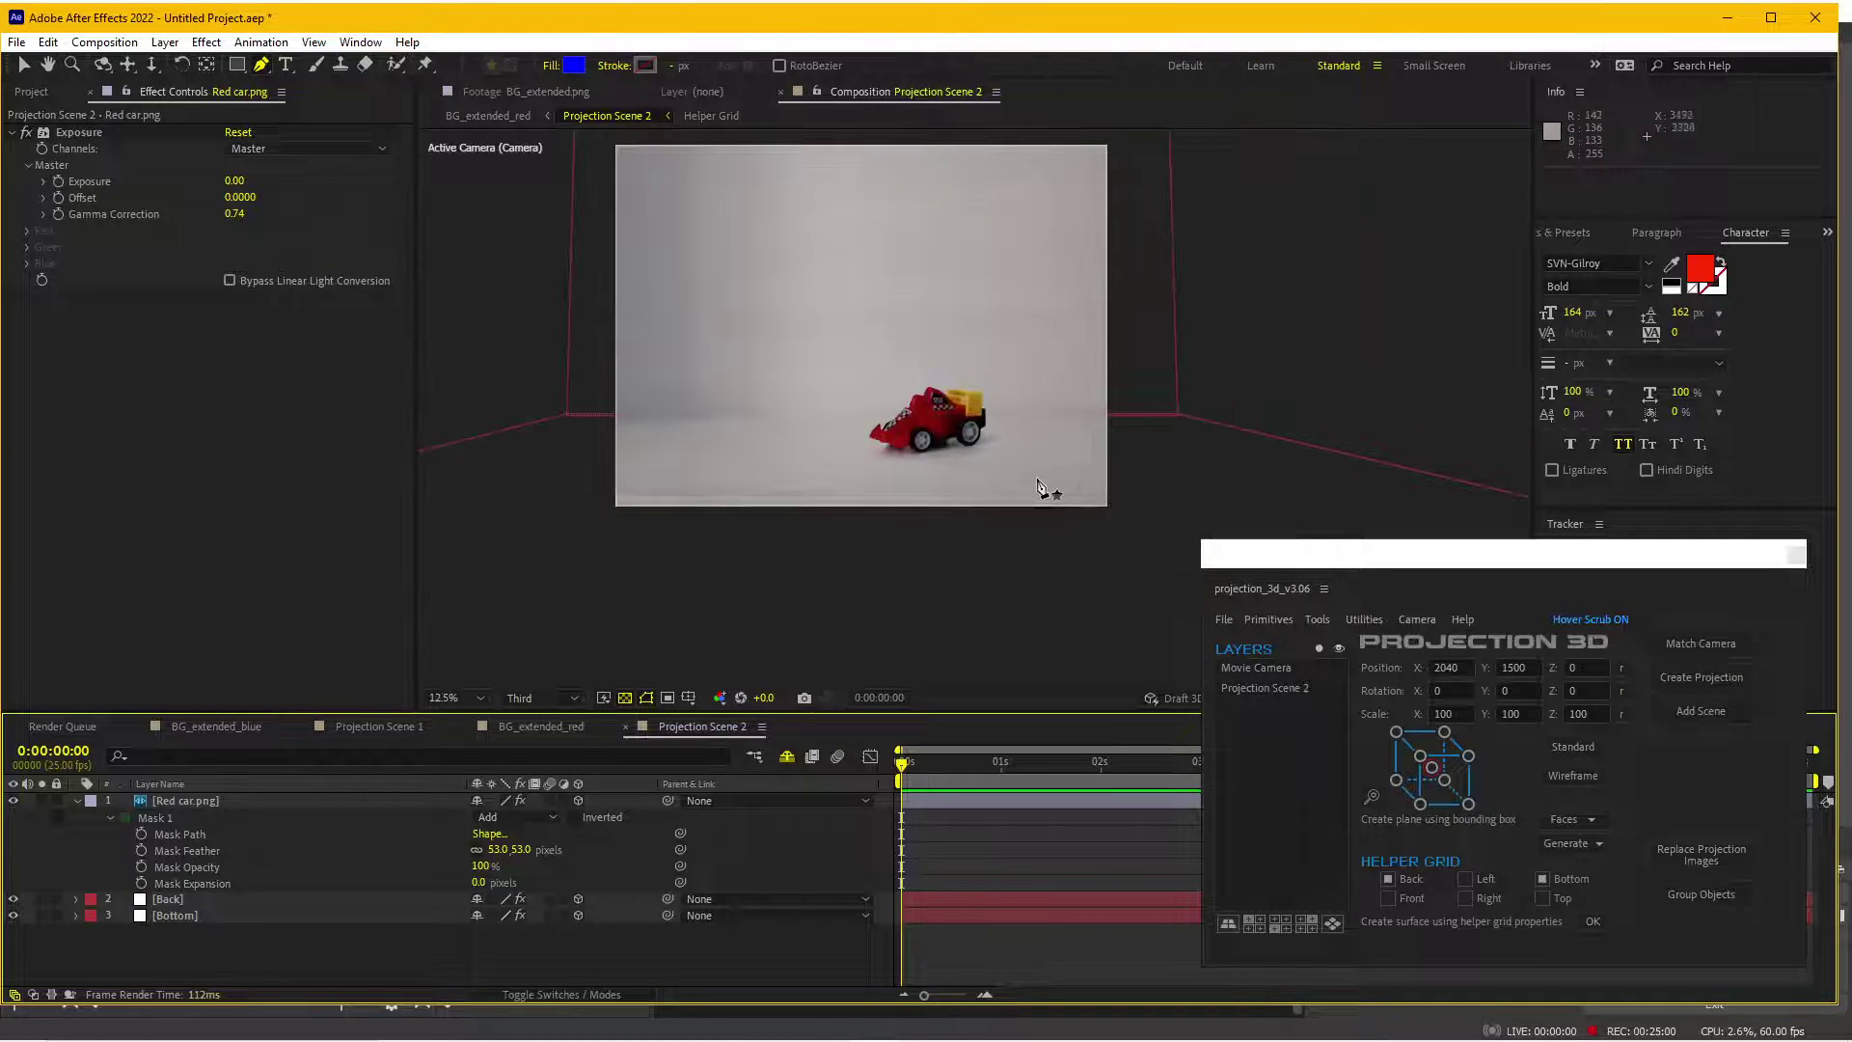
{"action": "left_click", "coordinate": [24, 65]}
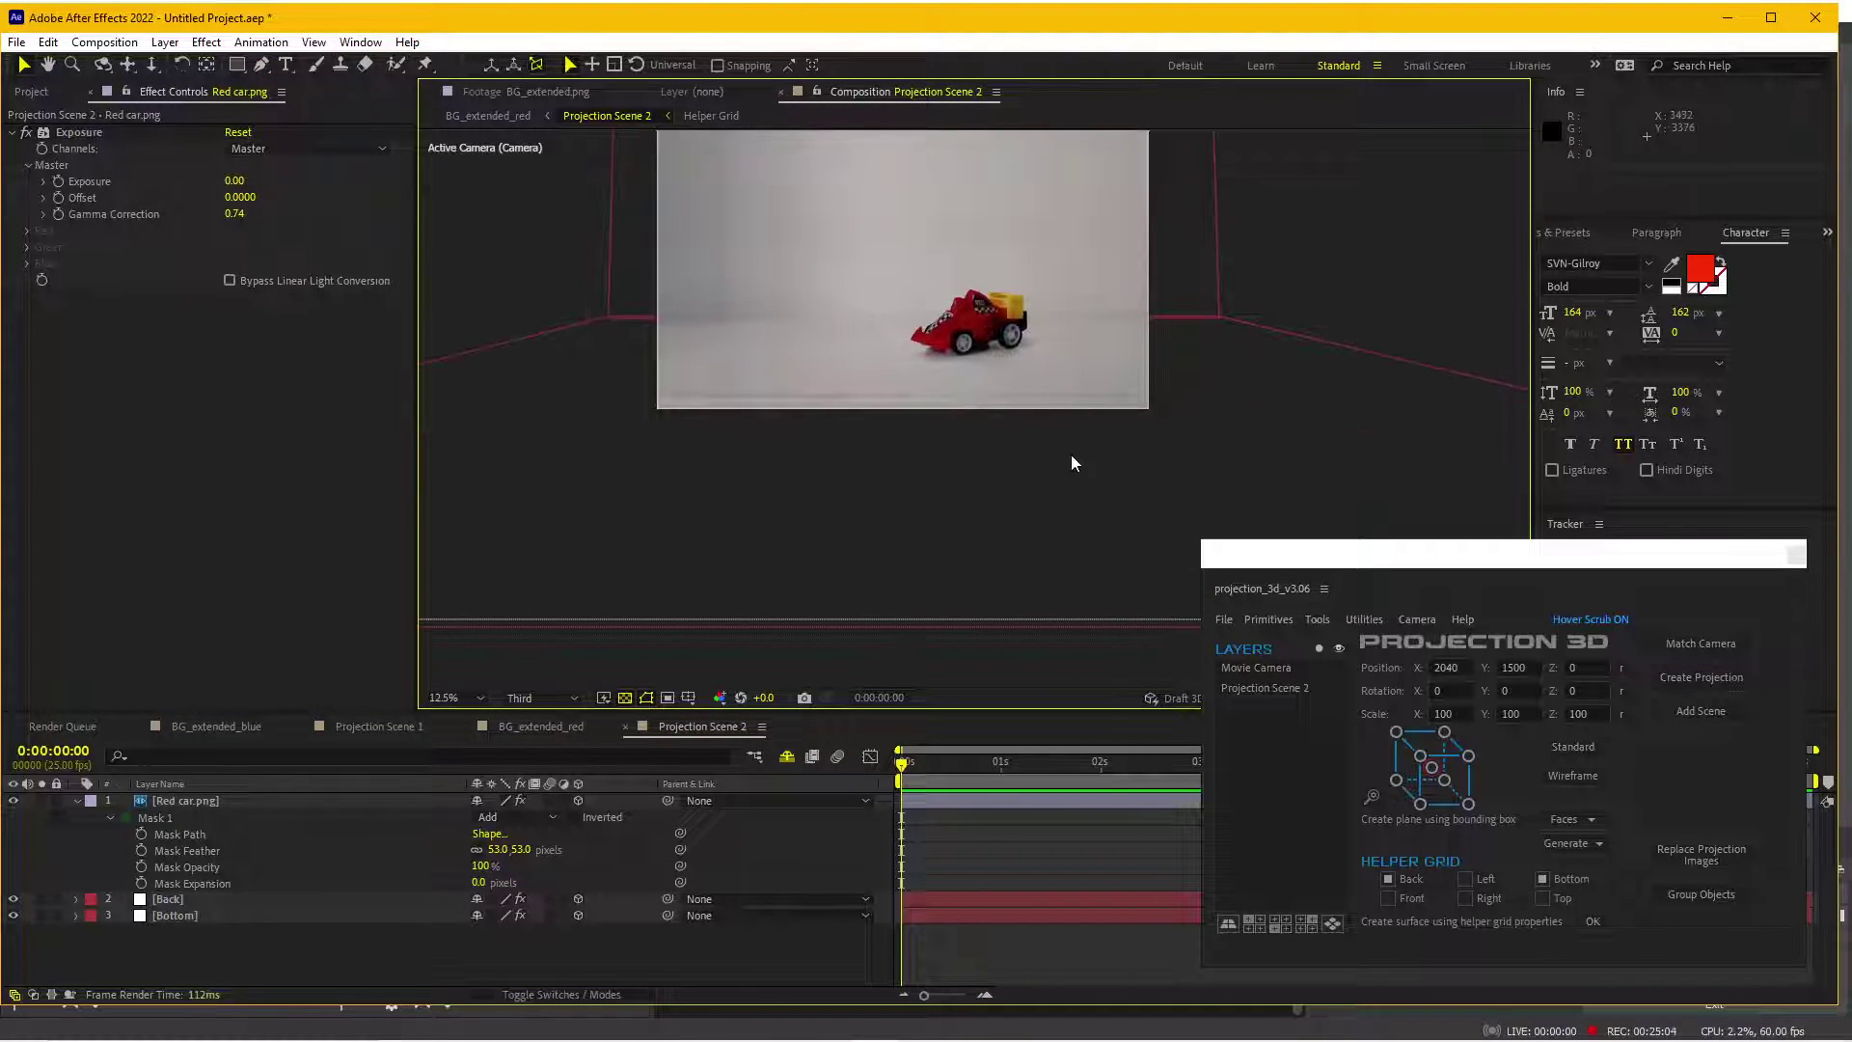
{"action": "left_click", "coordinate": [251, 914]}
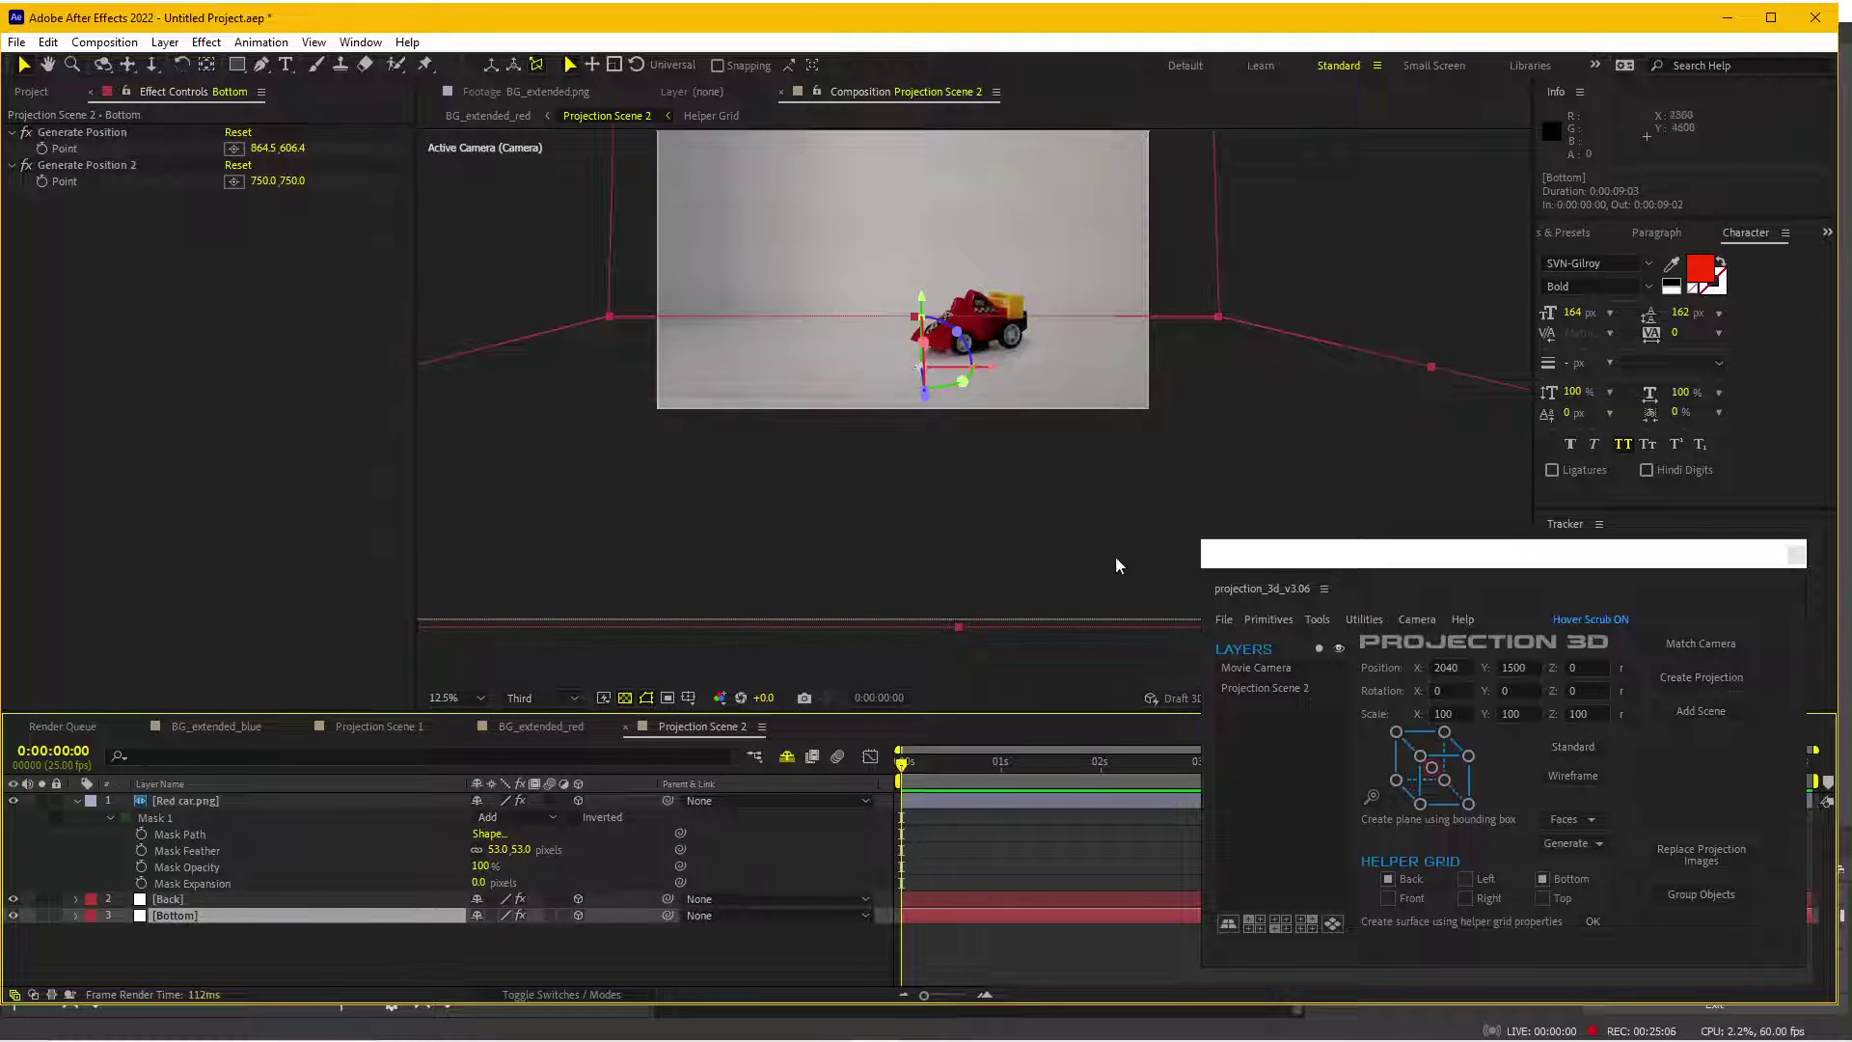
{"action": "left_click", "coordinate": [1395, 781]}
{"action": "left_click_drag", "start_coordinate": [926, 321], "coordinate": [524, 321]}
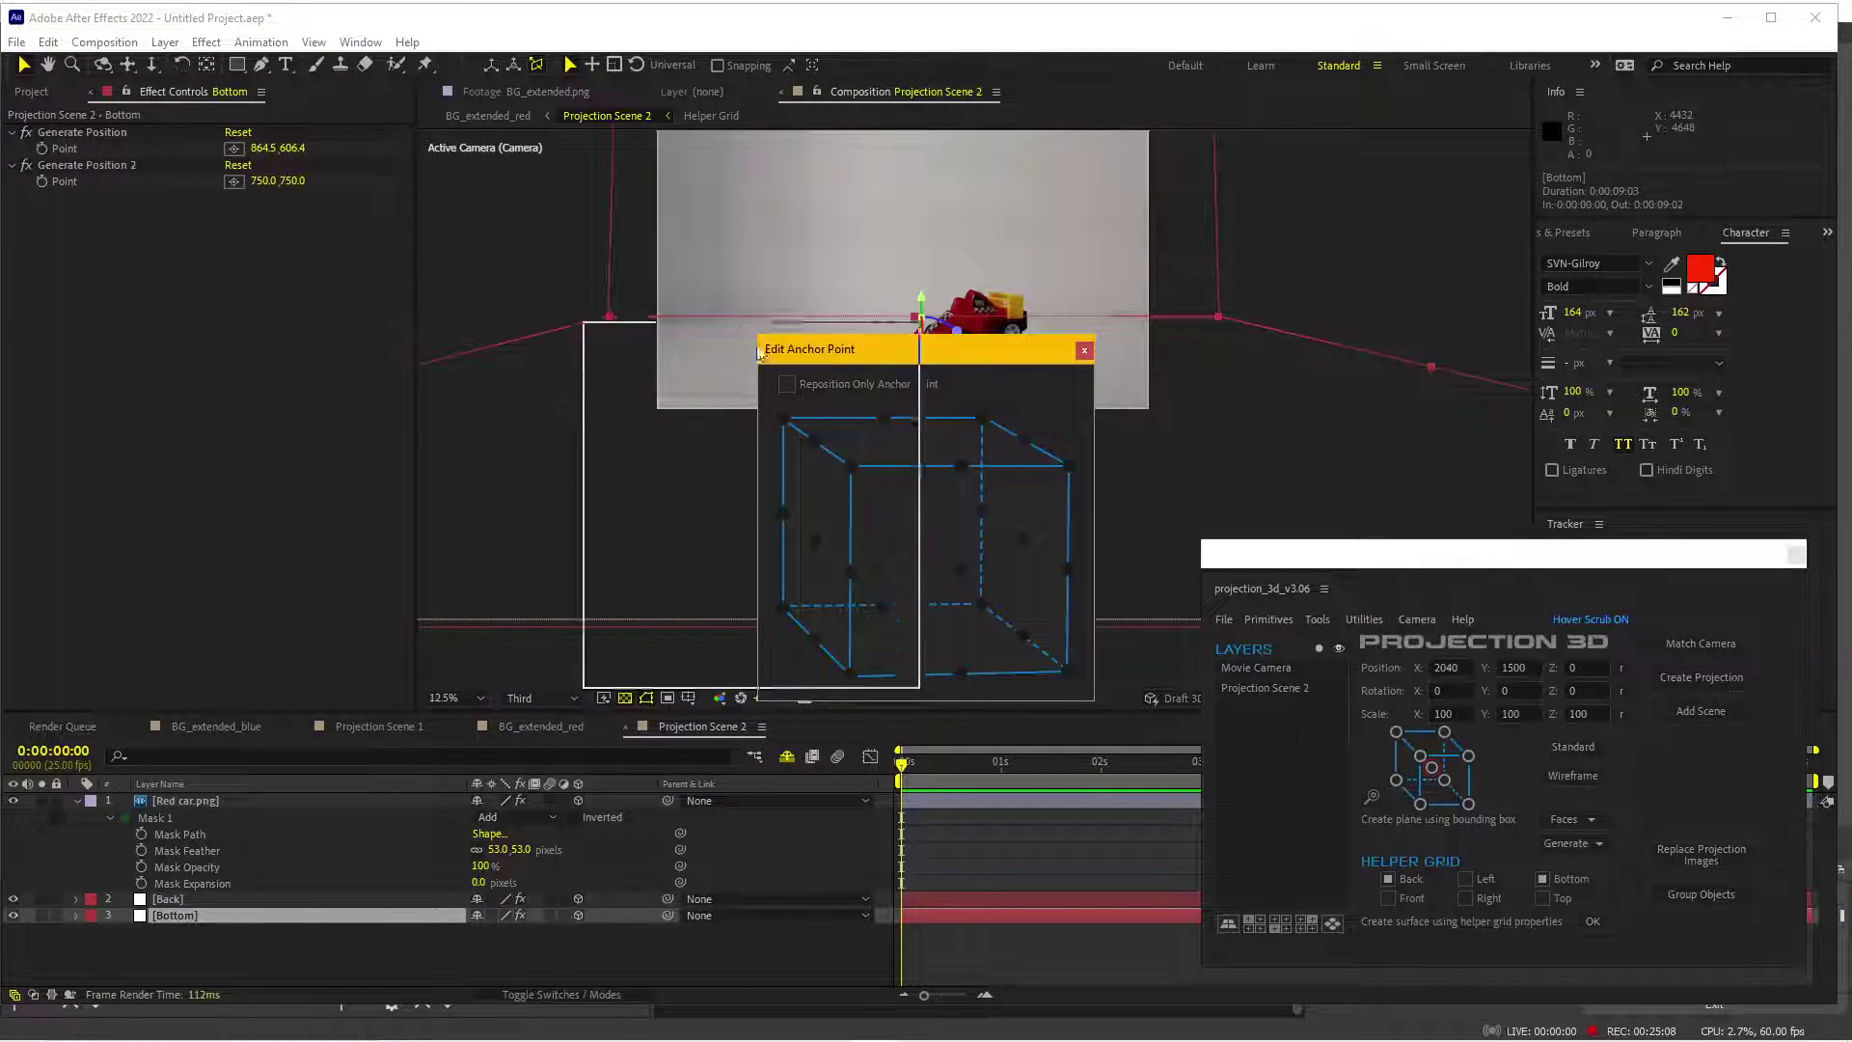
{"action": "left_click", "coordinate": [557, 437]}
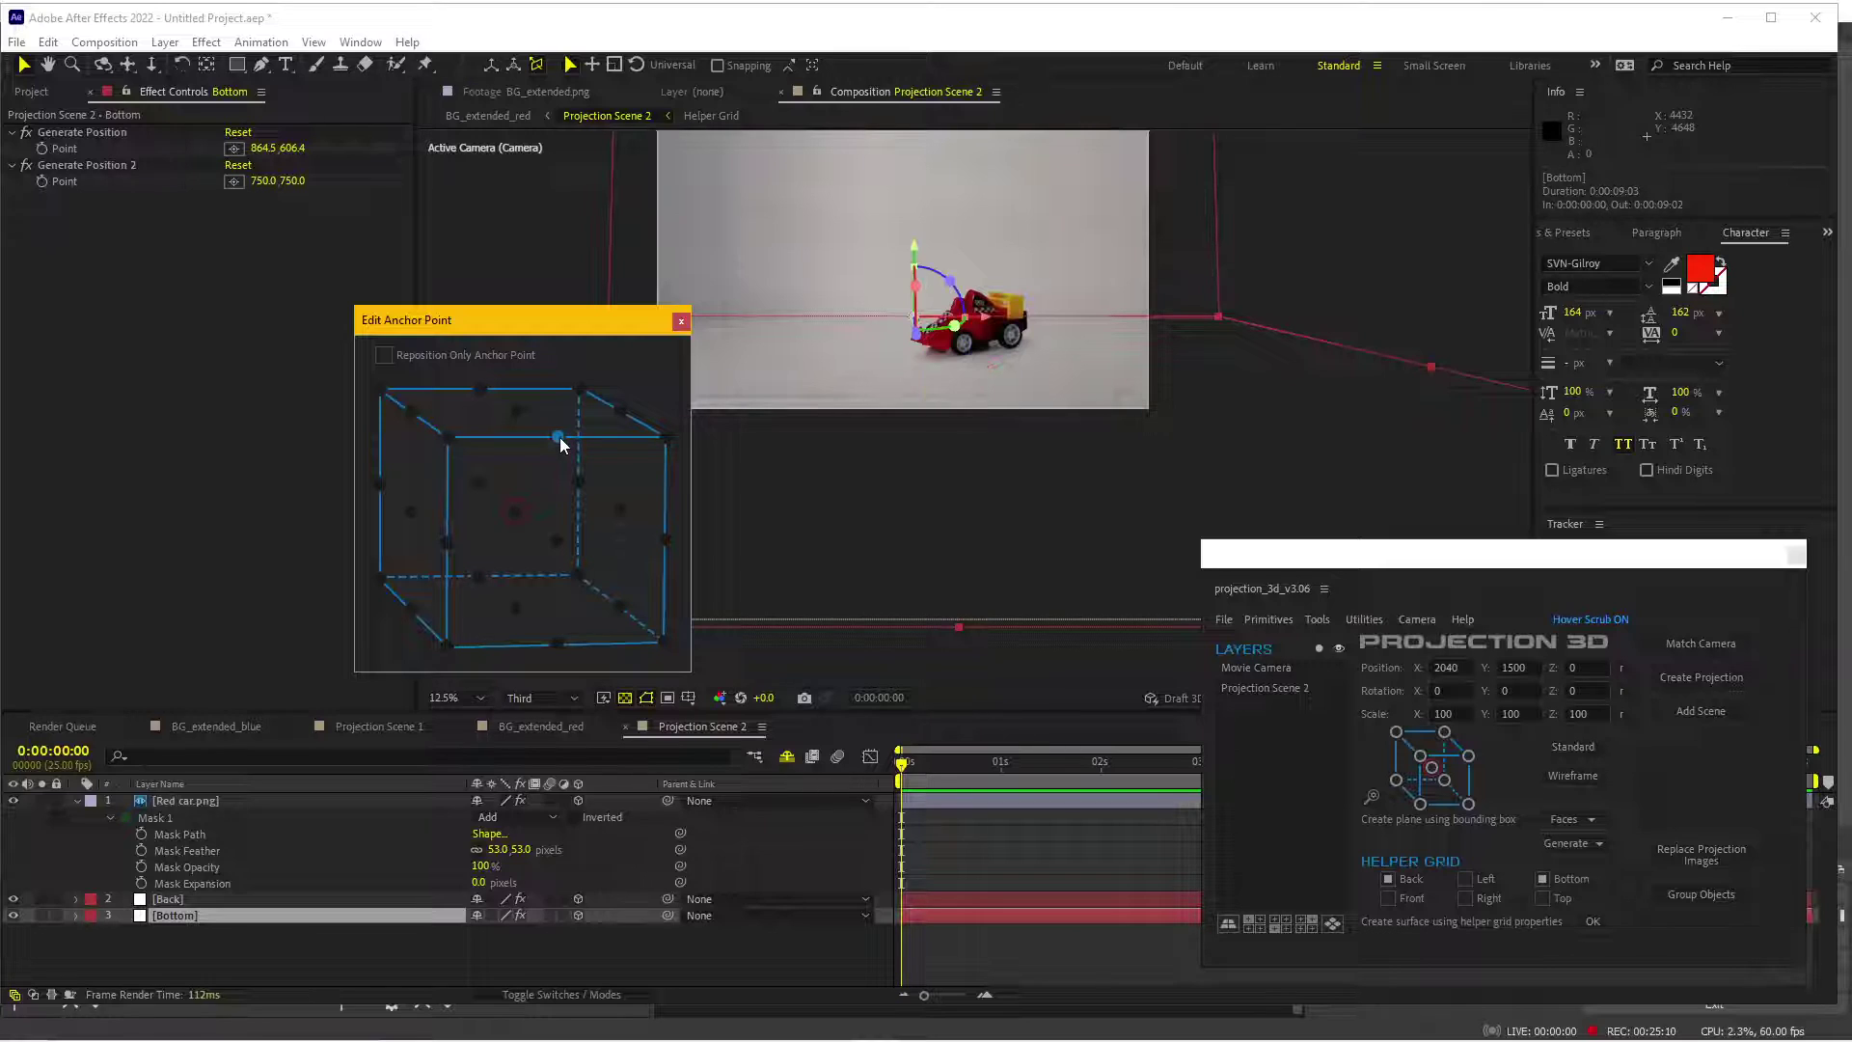
{"action": "left_click", "coordinate": [681, 321]}
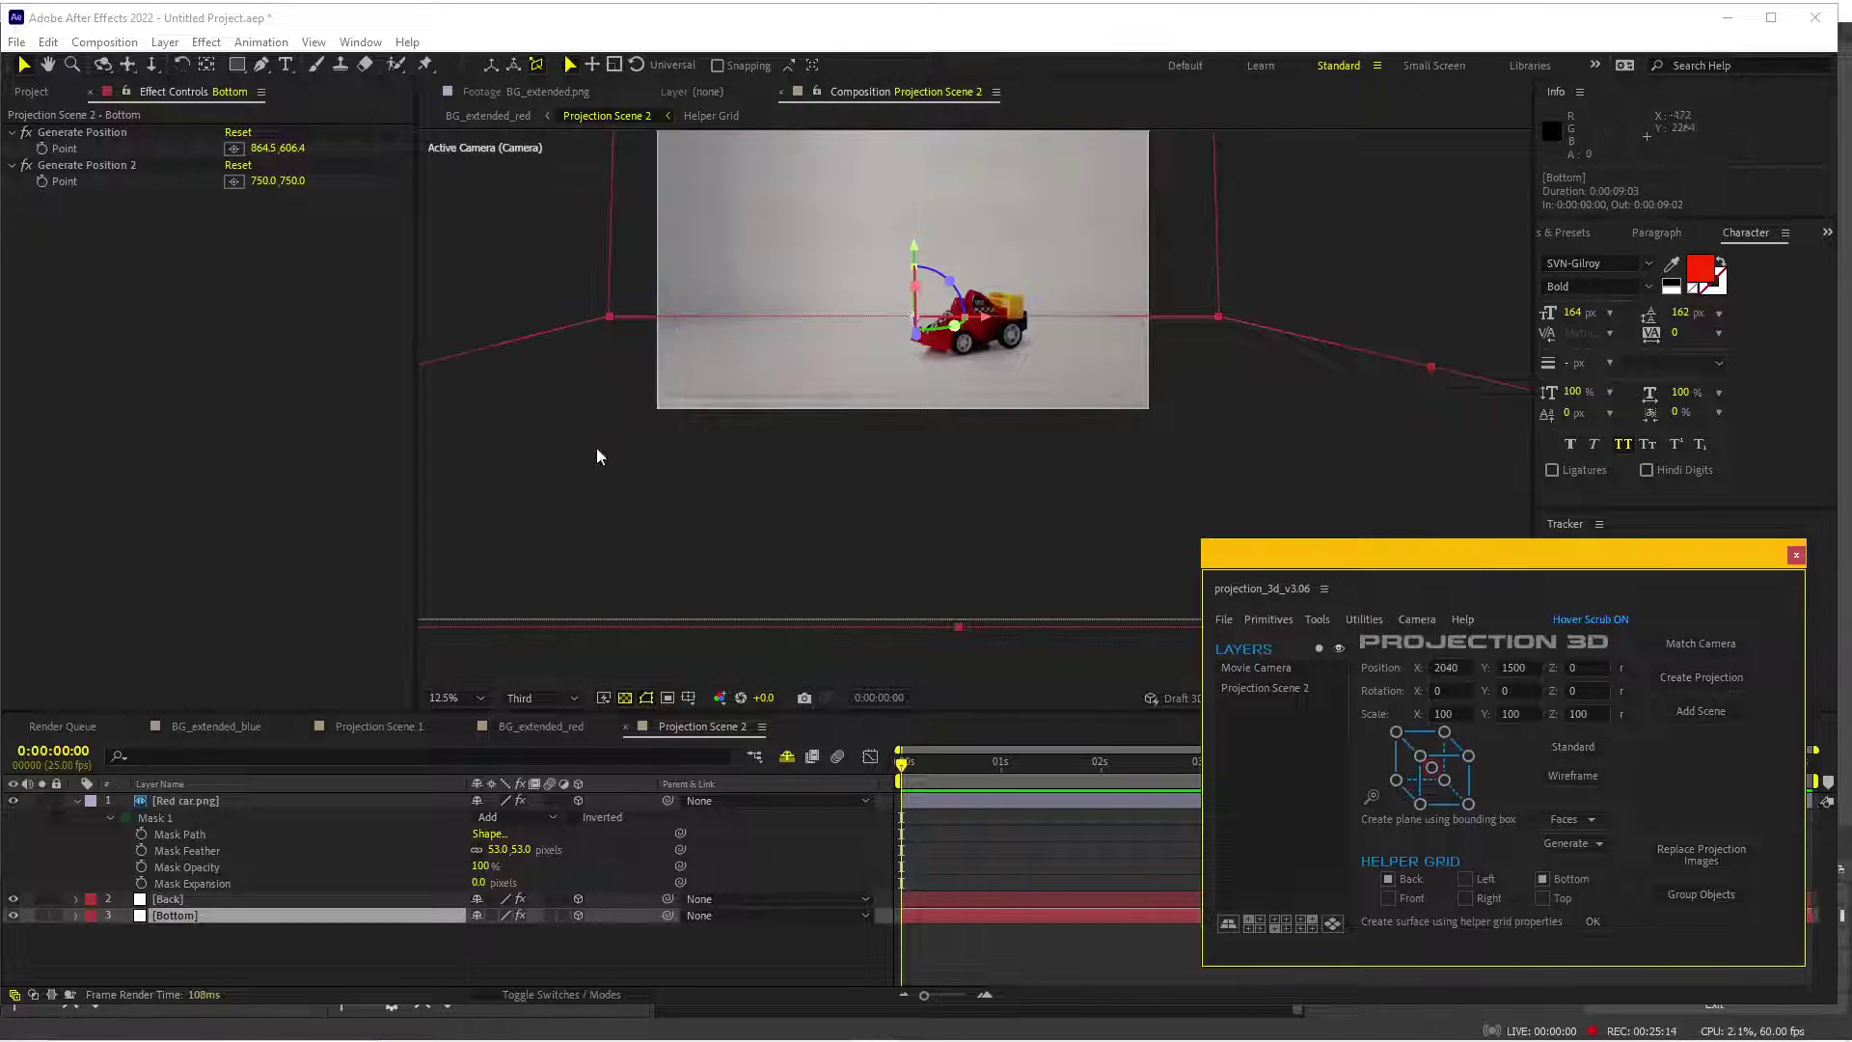
- Duplicate the Bottom layer, then undo the duplication
{"action": "left_click", "coordinate": [191, 918]}
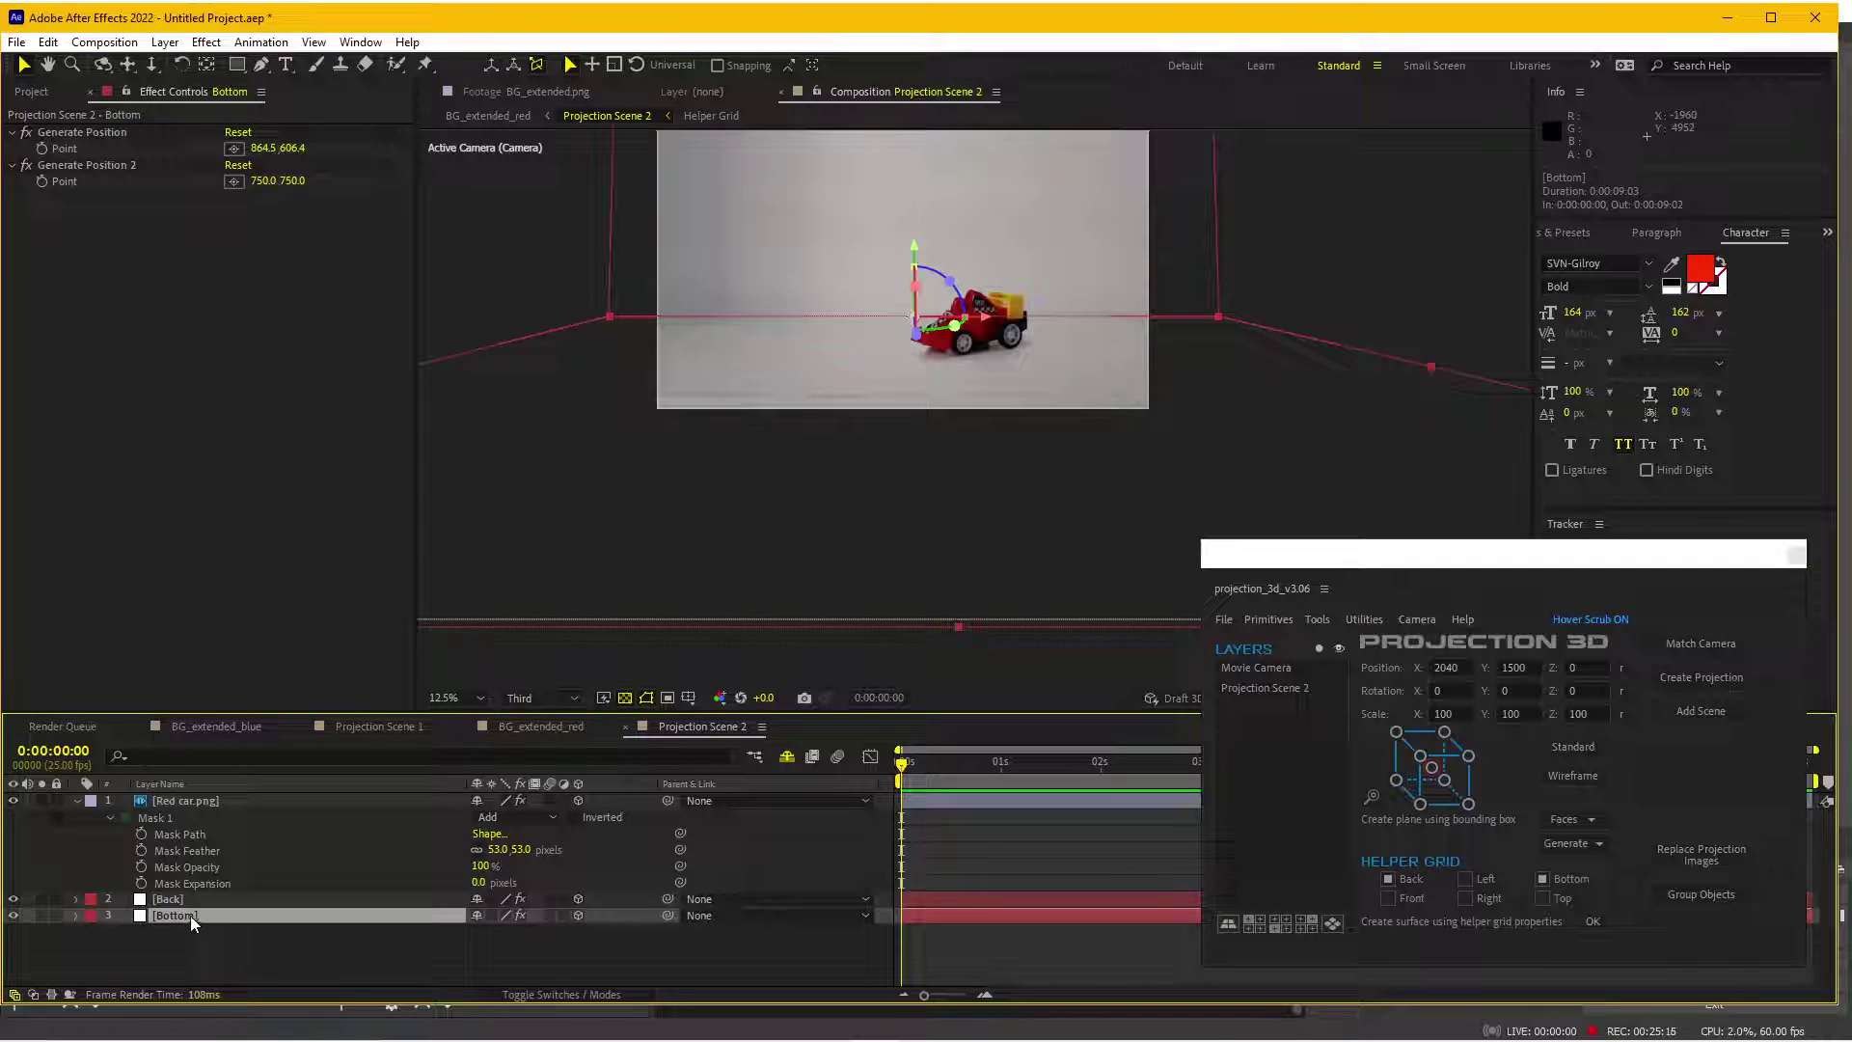
{"action": "key", "text": "ctrl+d"}
{"action": "left_click", "coordinate": [1431, 766]}
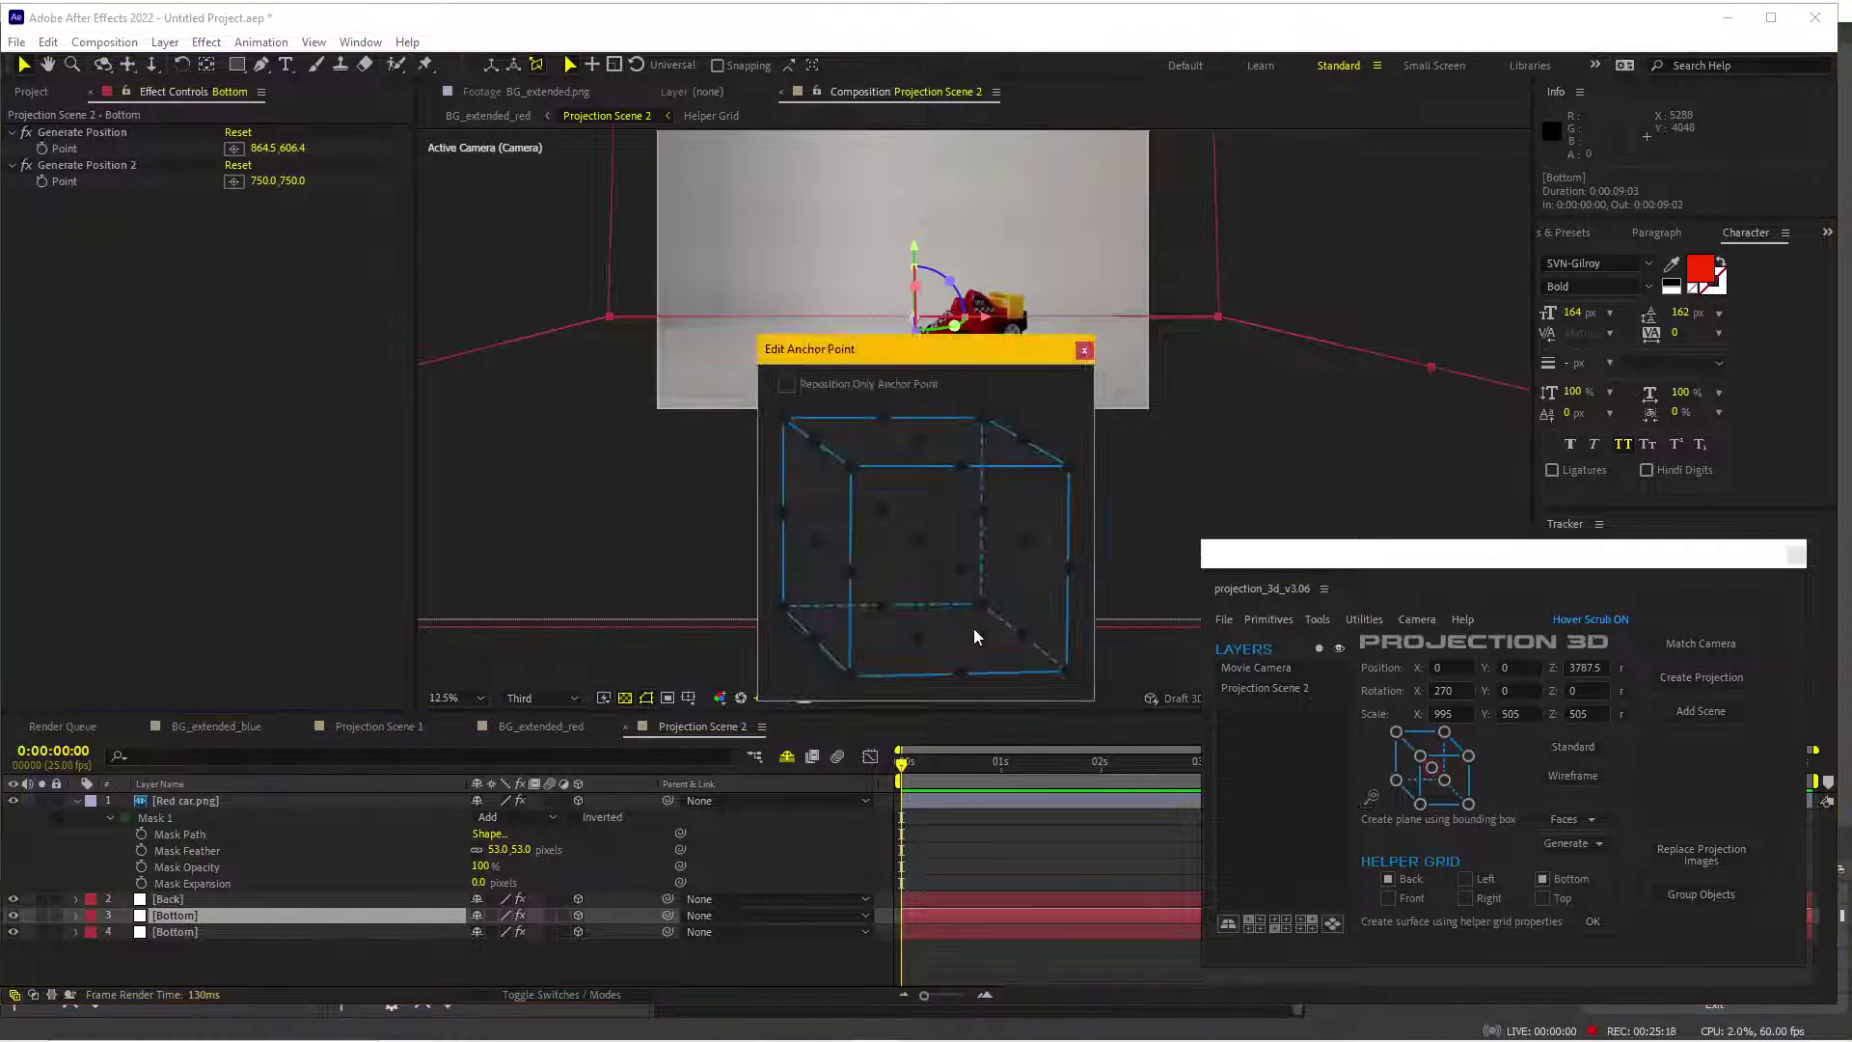
{"action": "left_click_drag", "start_coordinate": [969, 362], "coordinate": [517, 337]}
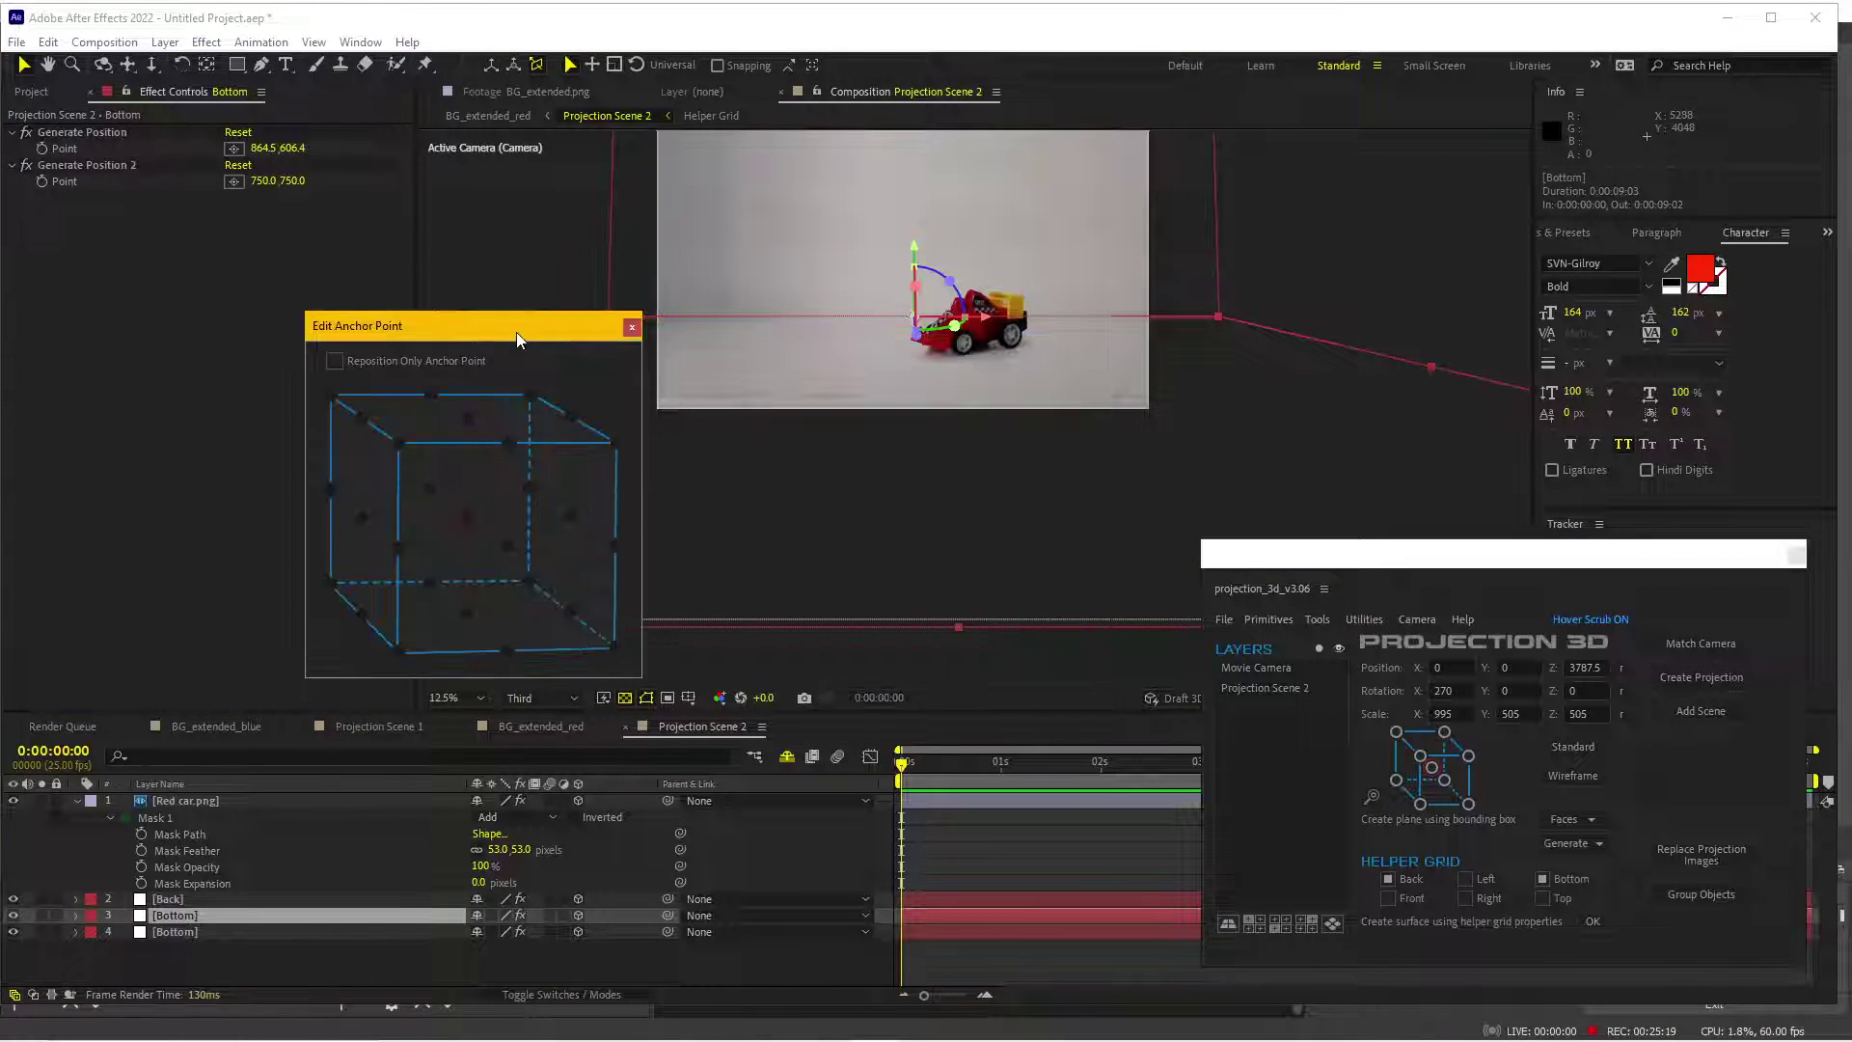
{"action": "left_click", "coordinate": [631, 328]}
{"action": "left_click", "coordinate": [187, 931]}
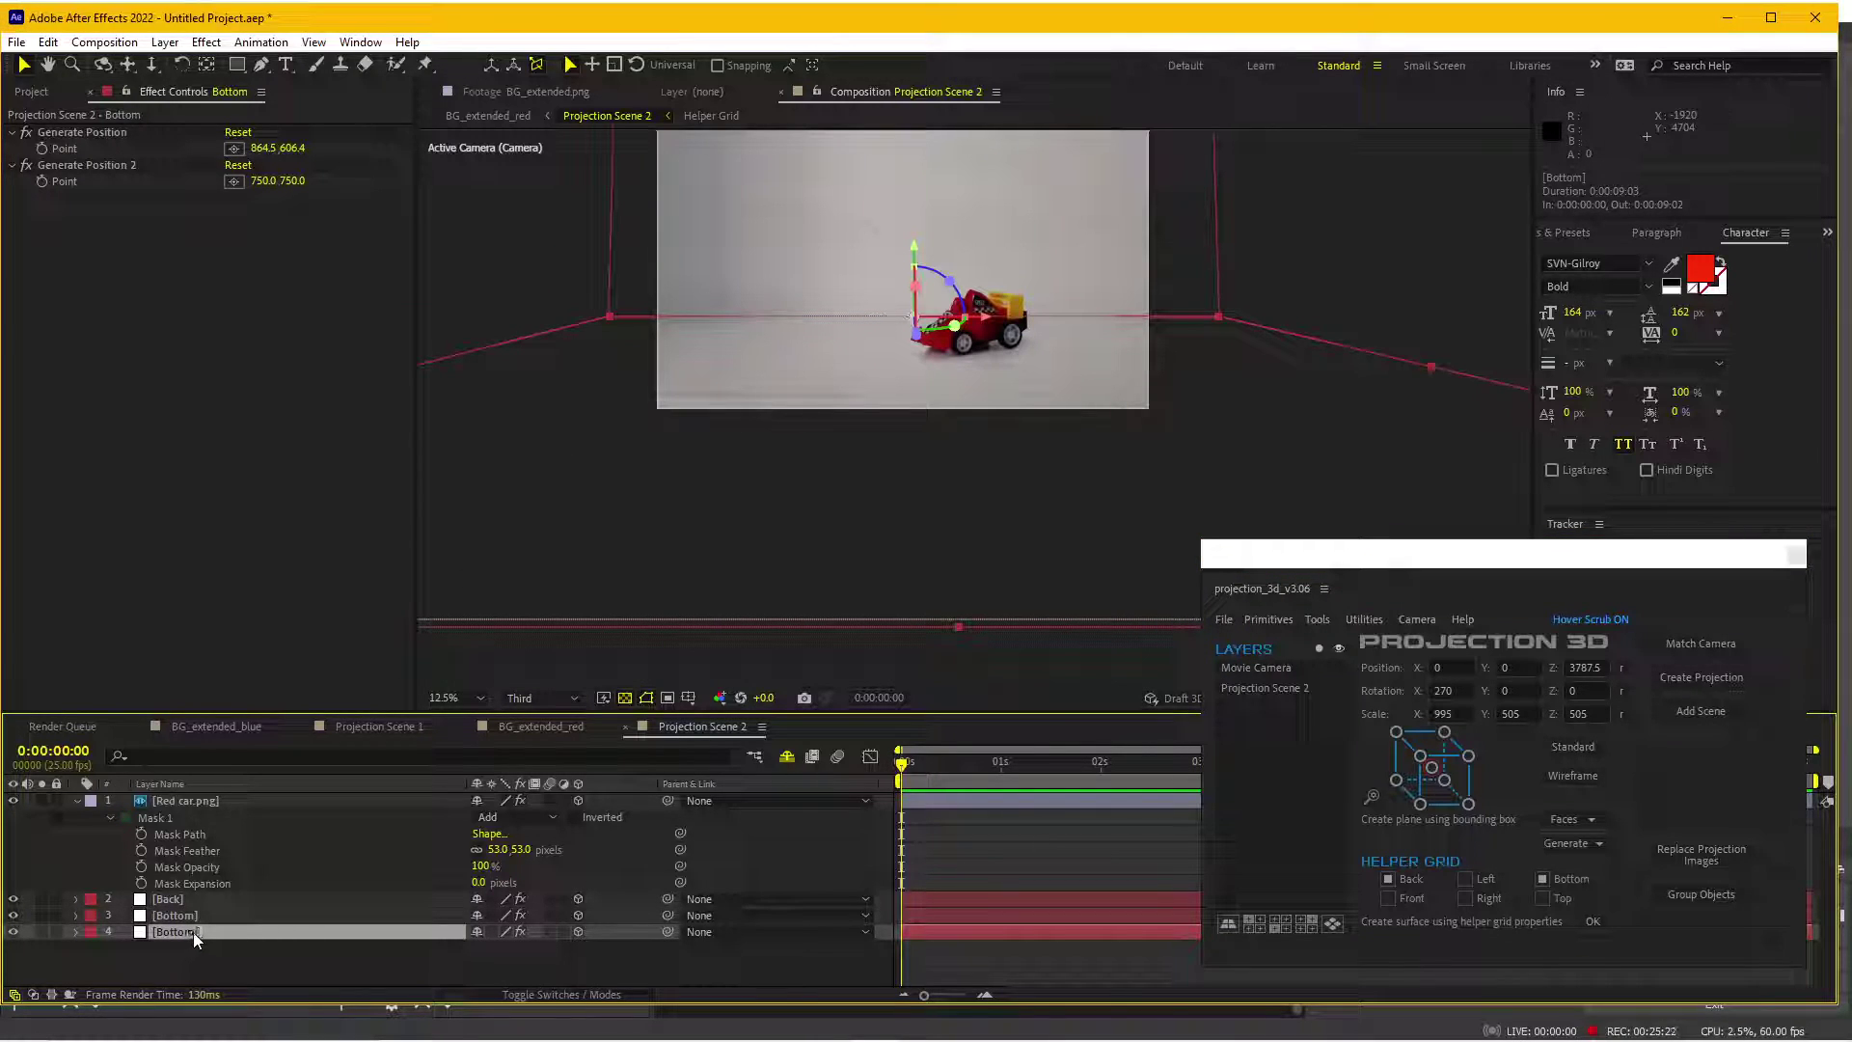
{"action": "key", "text": "ctrl+z"}
- Reduce the Bottom floor plane's Y scale
{"action": "left_click", "coordinate": [217, 914]}
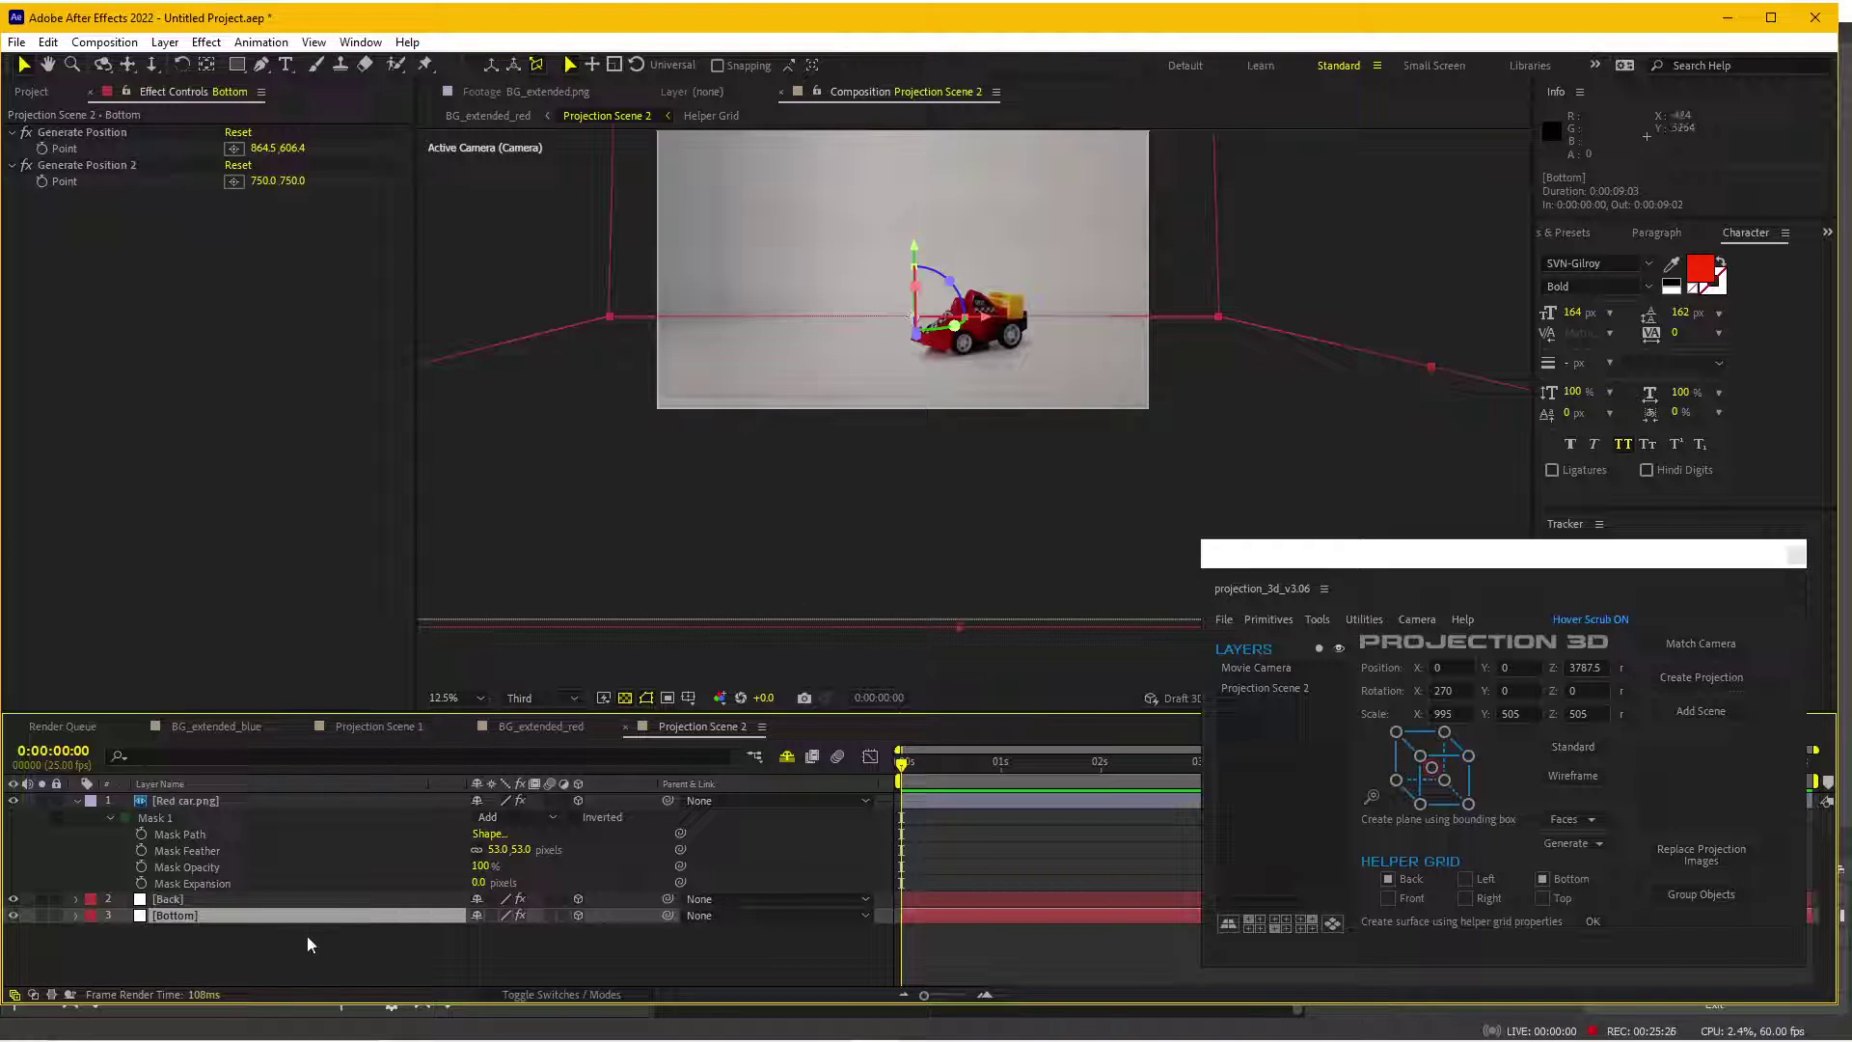
{"action": "key", "text": "s"}
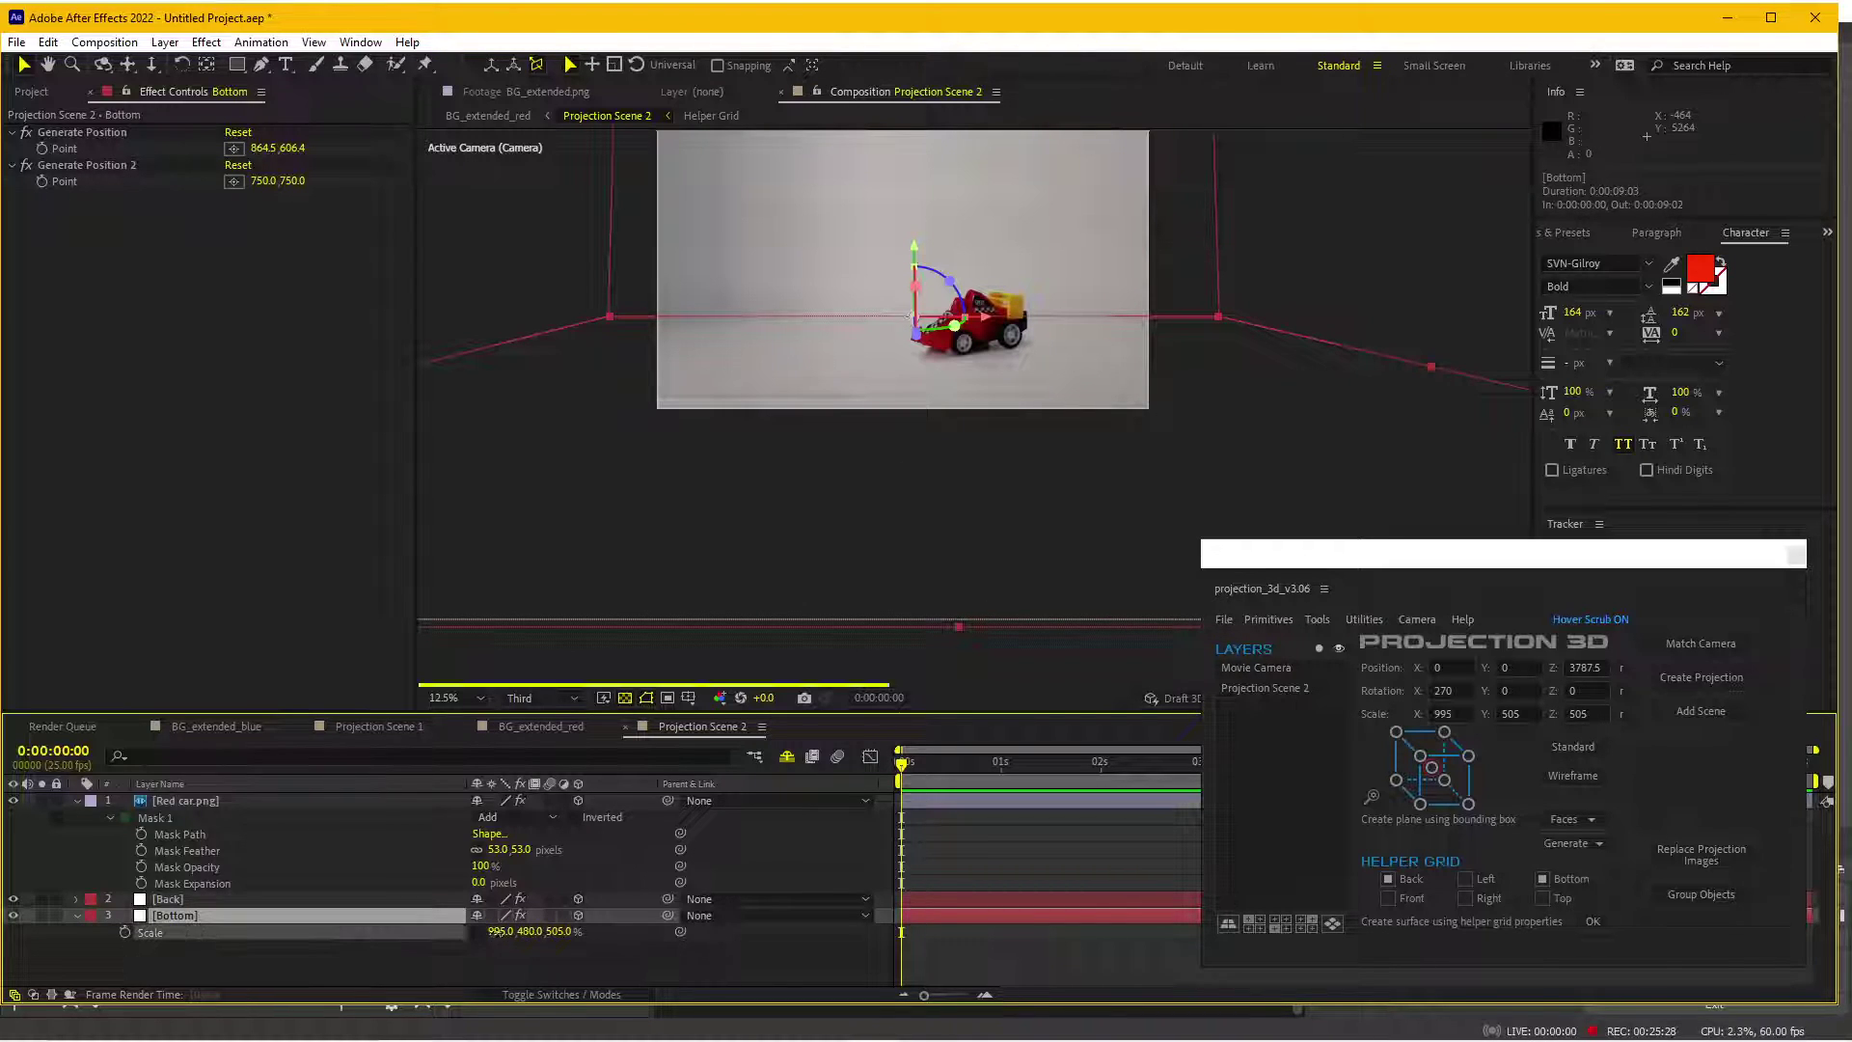
{"action": "left_click_drag", "start_coordinate": [528, 931], "coordinate": [389, 948]}
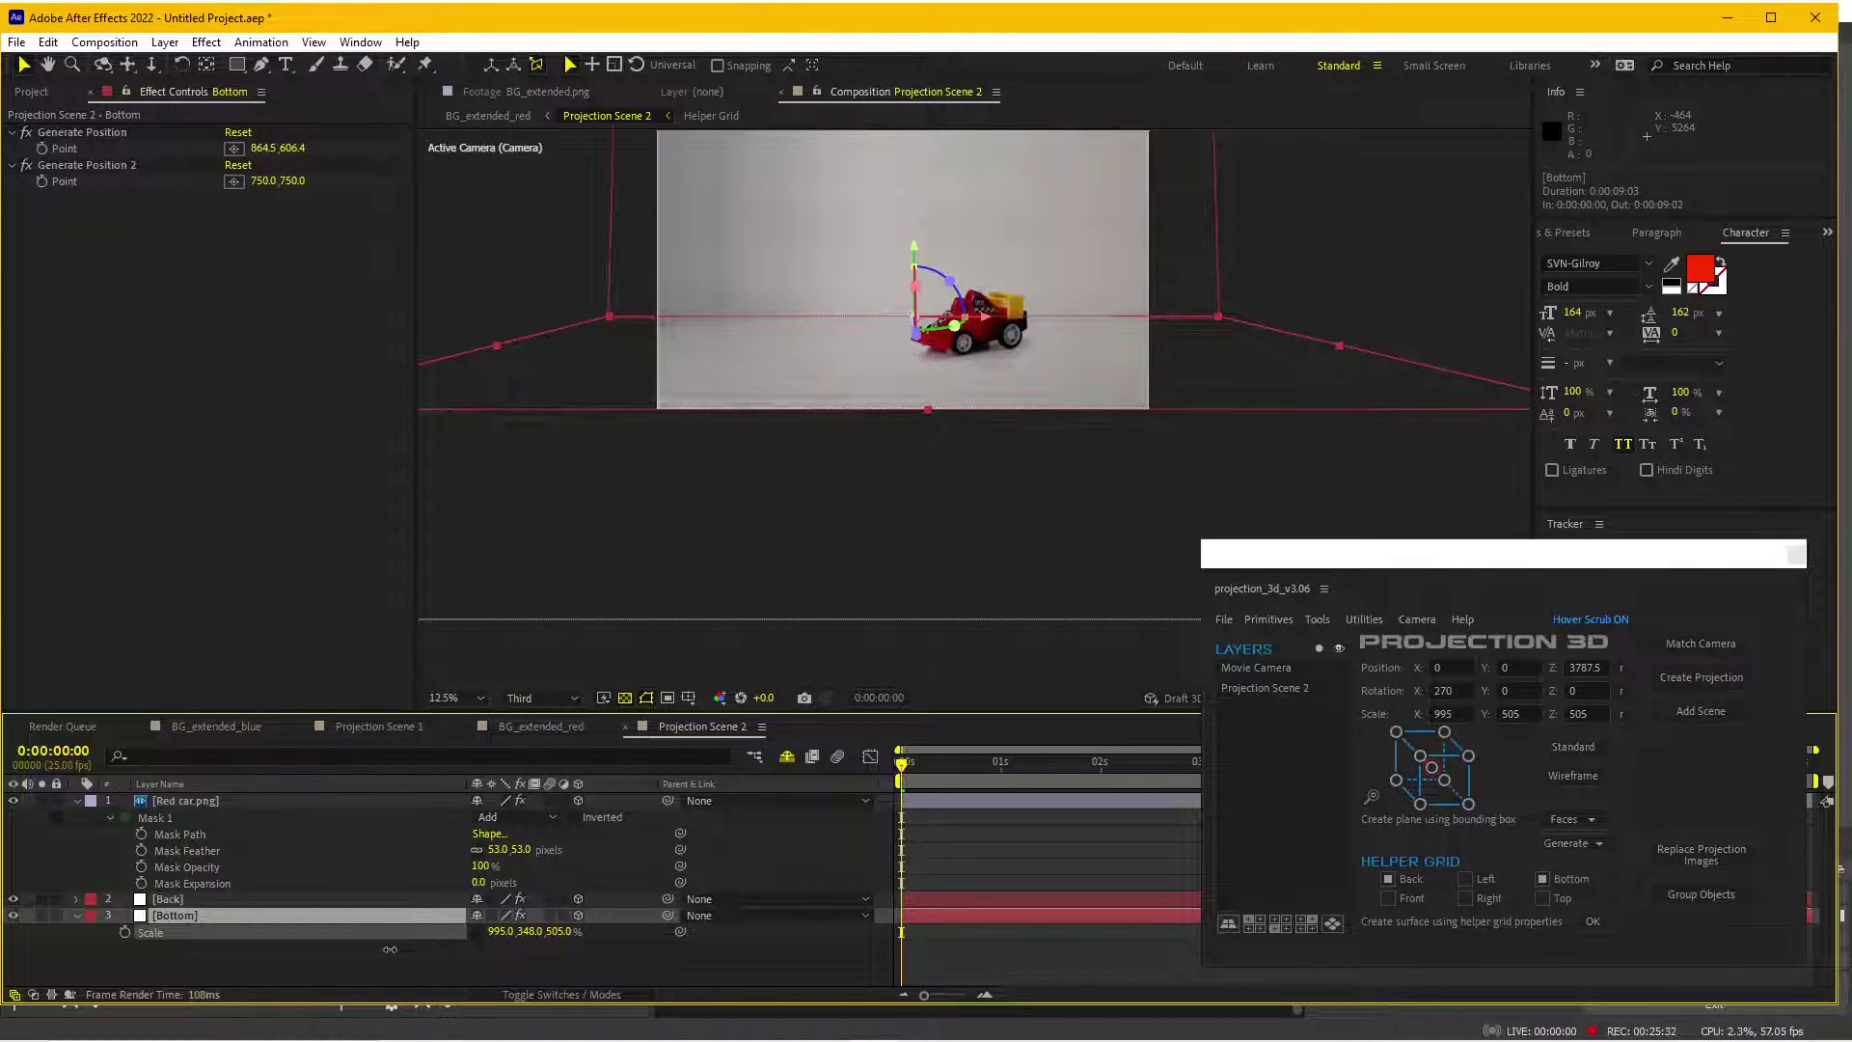
- Duplicate the Bottom layer and anchor the copy at its bottom-front edge
{"action": "left_click", "coordinate": [223, 912]}
{"action": "key", "text": "ctrl+d"}
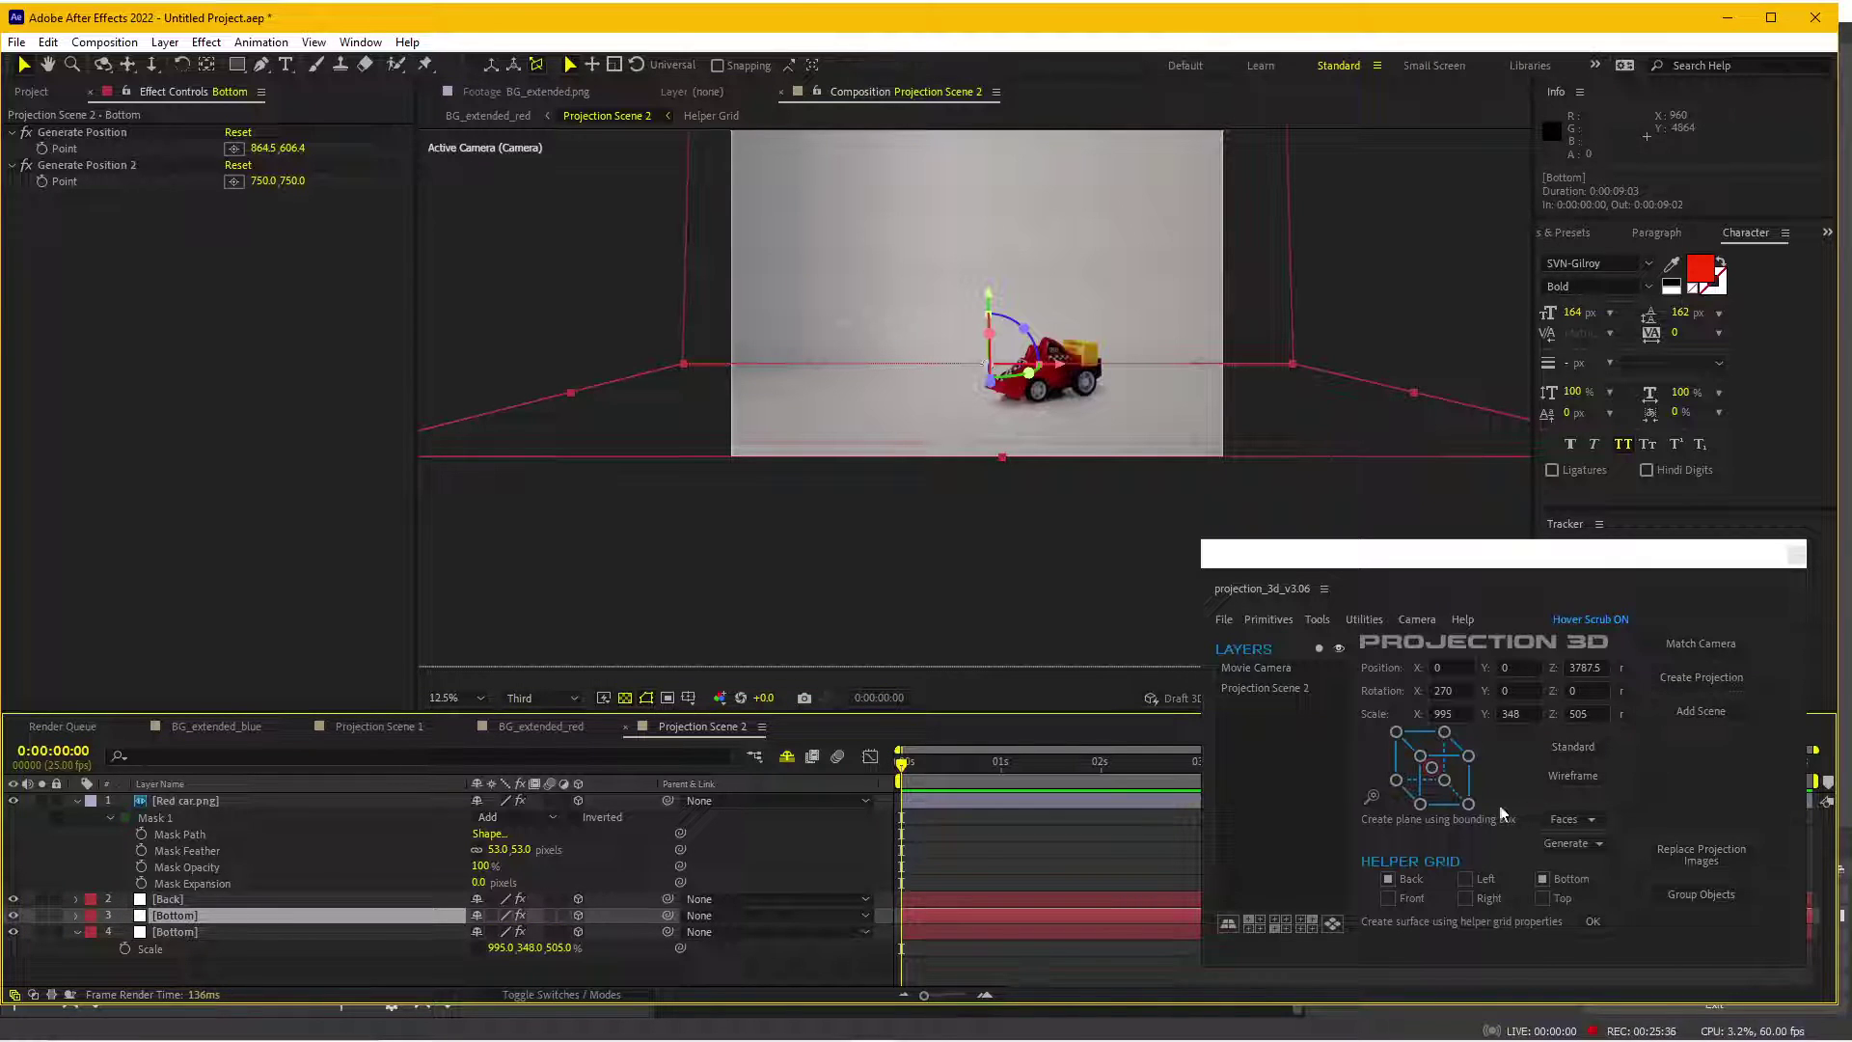
{"action": "left_click", "coordinate": [1370, 796]}
{"action": "left_click_drag", "start_coordinate": [915, 364], "coordinate": [573, 346]}
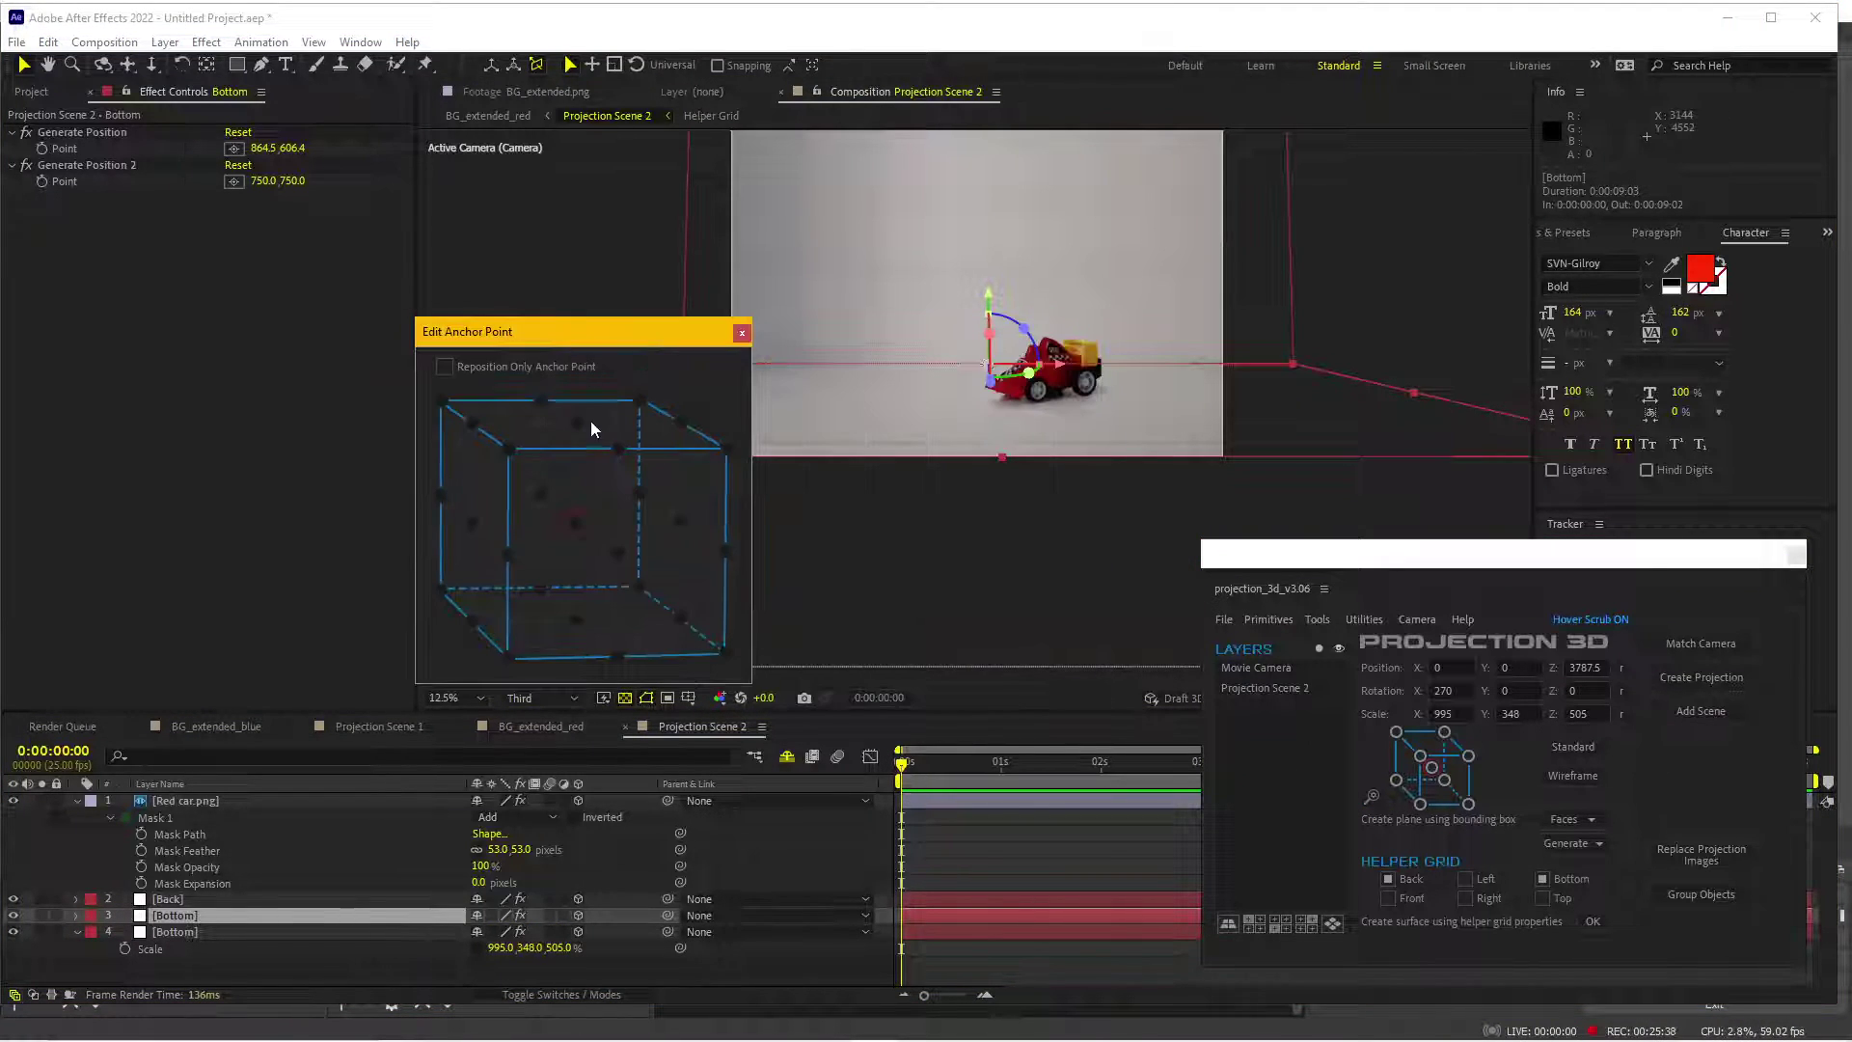
{"action": "left_click", "coordinate": [618, 658]}
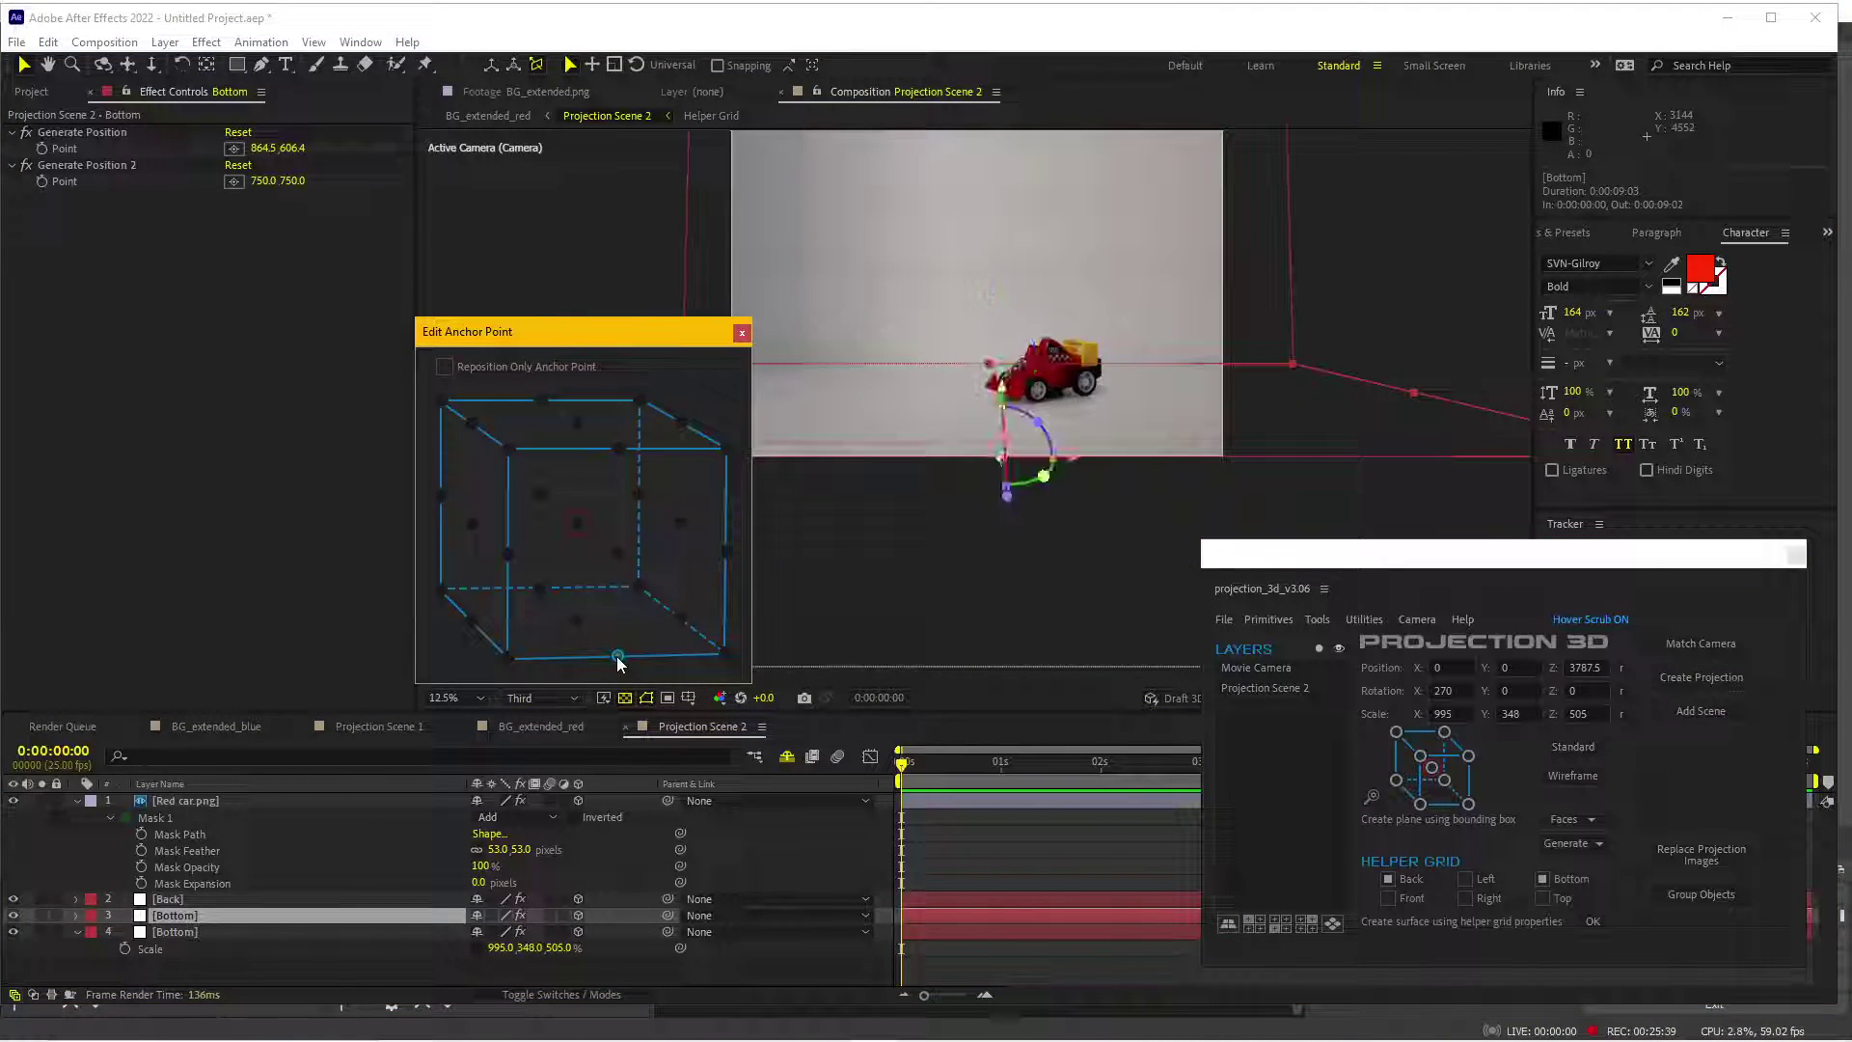
{"action": "left_click", "coordinate": [741, 334]}
- Set the copied plane's X Rotation to -90°
{"action": "key", "text": "r"}
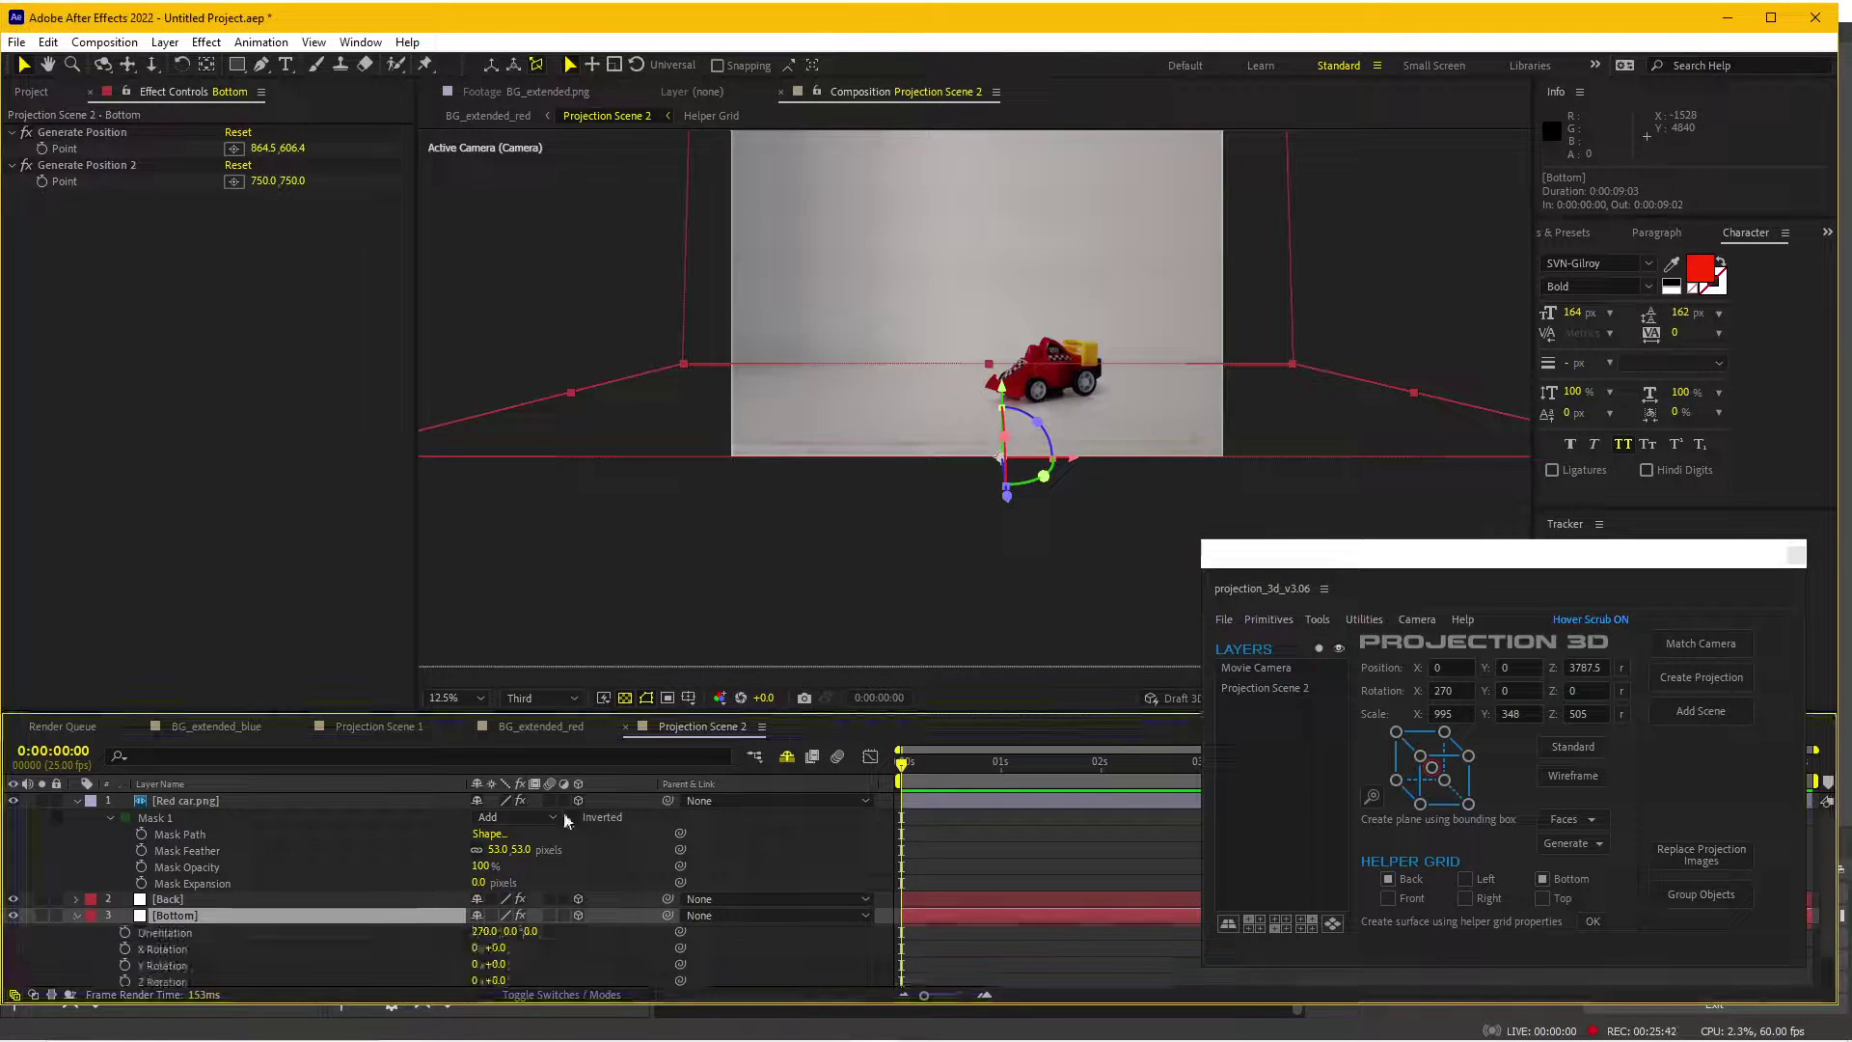
{"action": "mouse_move", "coordinate": [490, 947]}
{"action": "left_mouse_down"}
{"action": "mouse_move", "coordinate": [519, 947]}
{"action": "mouse_move", "coordinate": [499, 947]}
{"action": "left_mouse_up"}
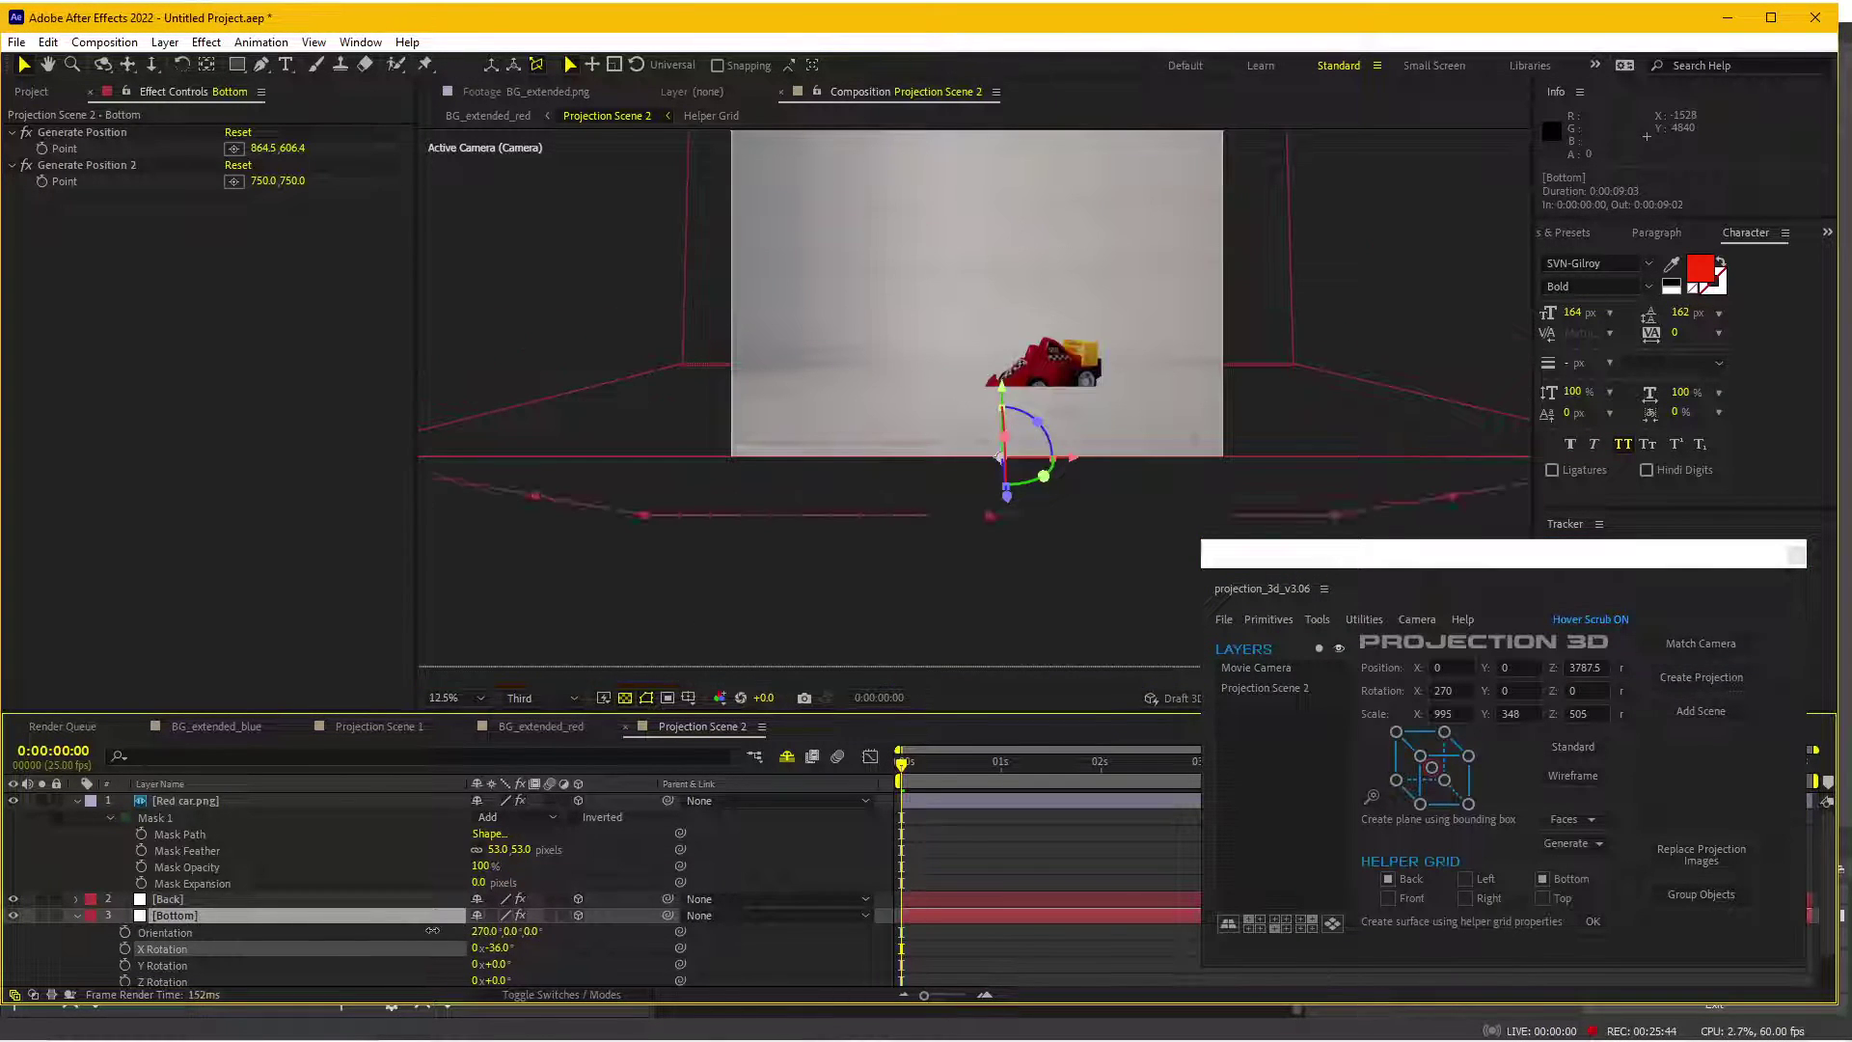
{"action": "left_click", "coordinate": [498, 947]}
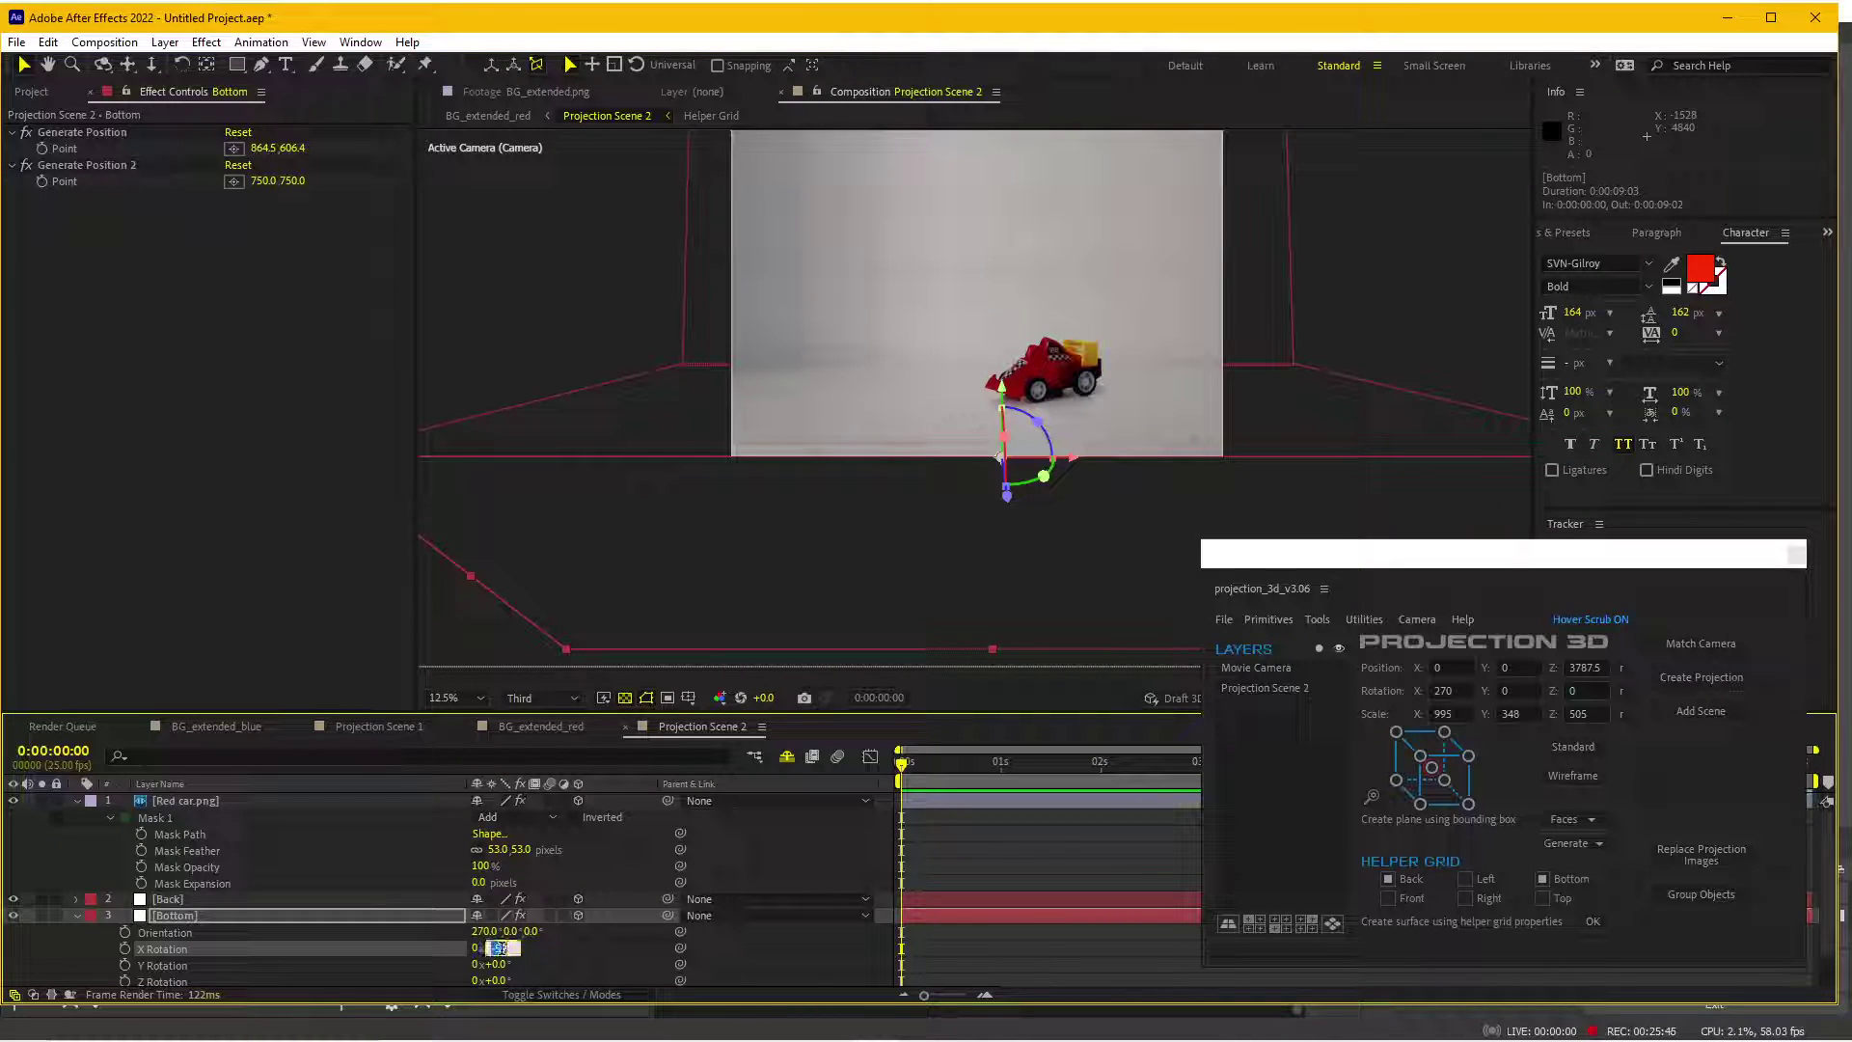
{"action": "type", "text": "-90"}
{"action": "key", "text": "Return"}
{"action": "scroll", "coordinate": [1151, 361], "scroll_direction": "down", "scroll_amount": 1}
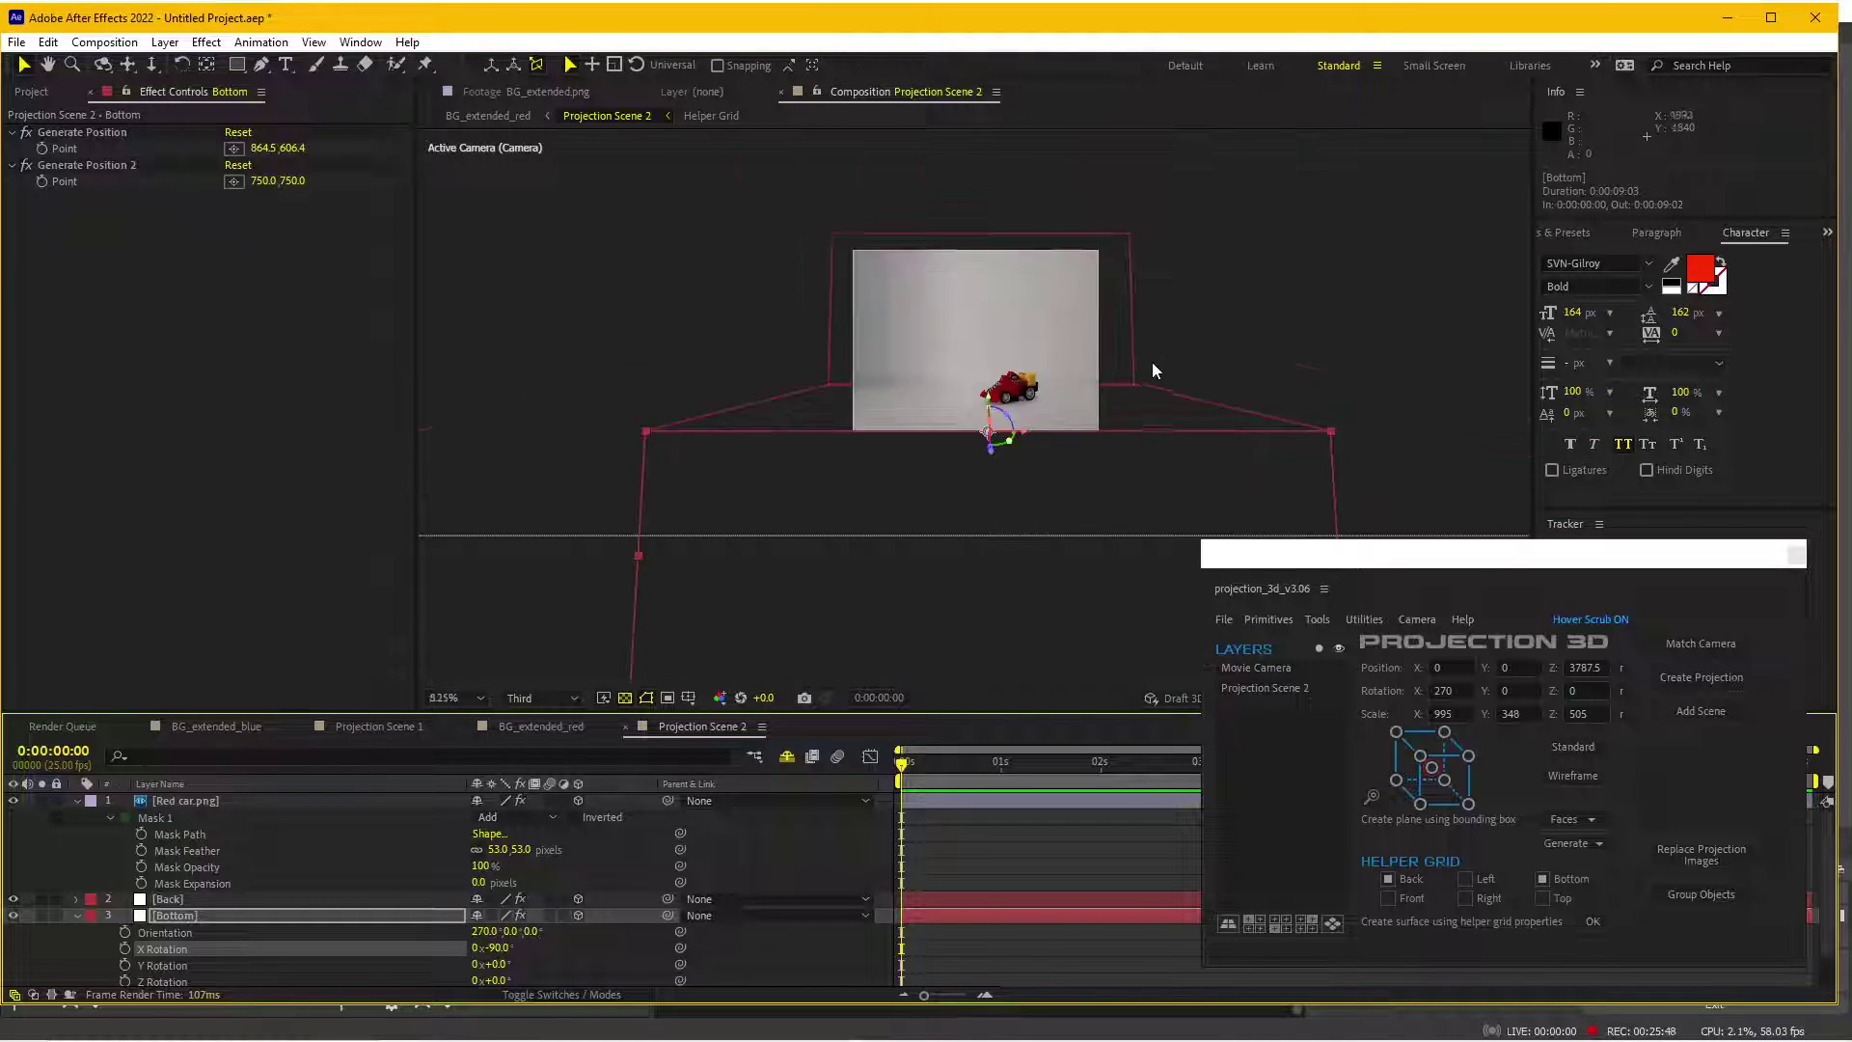
{"action": "scroll", "coordinate": [1152, 361], "scroll_direction": "down", "scroll_amount": 1}
{"action": "scroll", "coordinate": [1138, 385], "scroll_direction": "up", "scroll_amount": 1}
- Make the copied solid black (000000) named Bottom 3, then open BG_extended_red
{"action": "left_click", "coordinate": [165, 42]}
{"action": "left_click", "coordinate": [182, 87]}
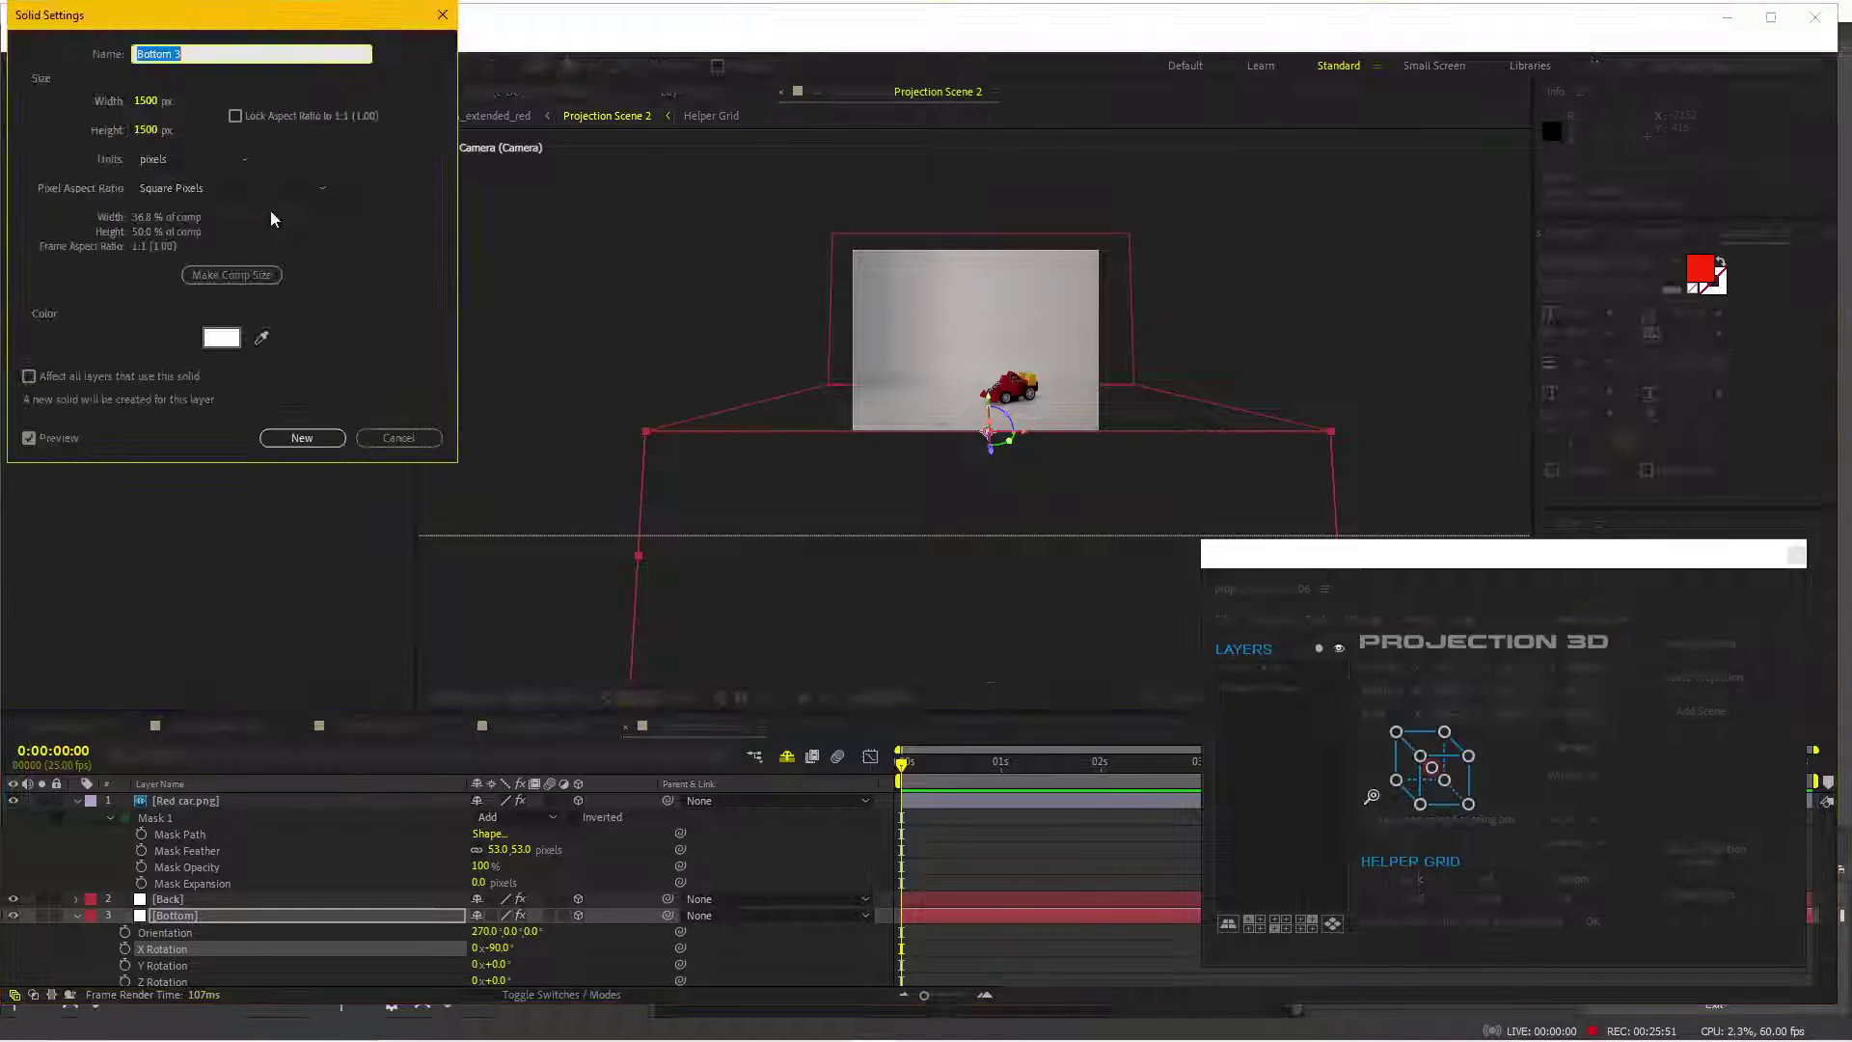
{"action": "left_click", "coordinate": [221, 336]}
{"action": "type", "text": "000000"}
{"action": "left_click", "coordinate": [447, 50]}
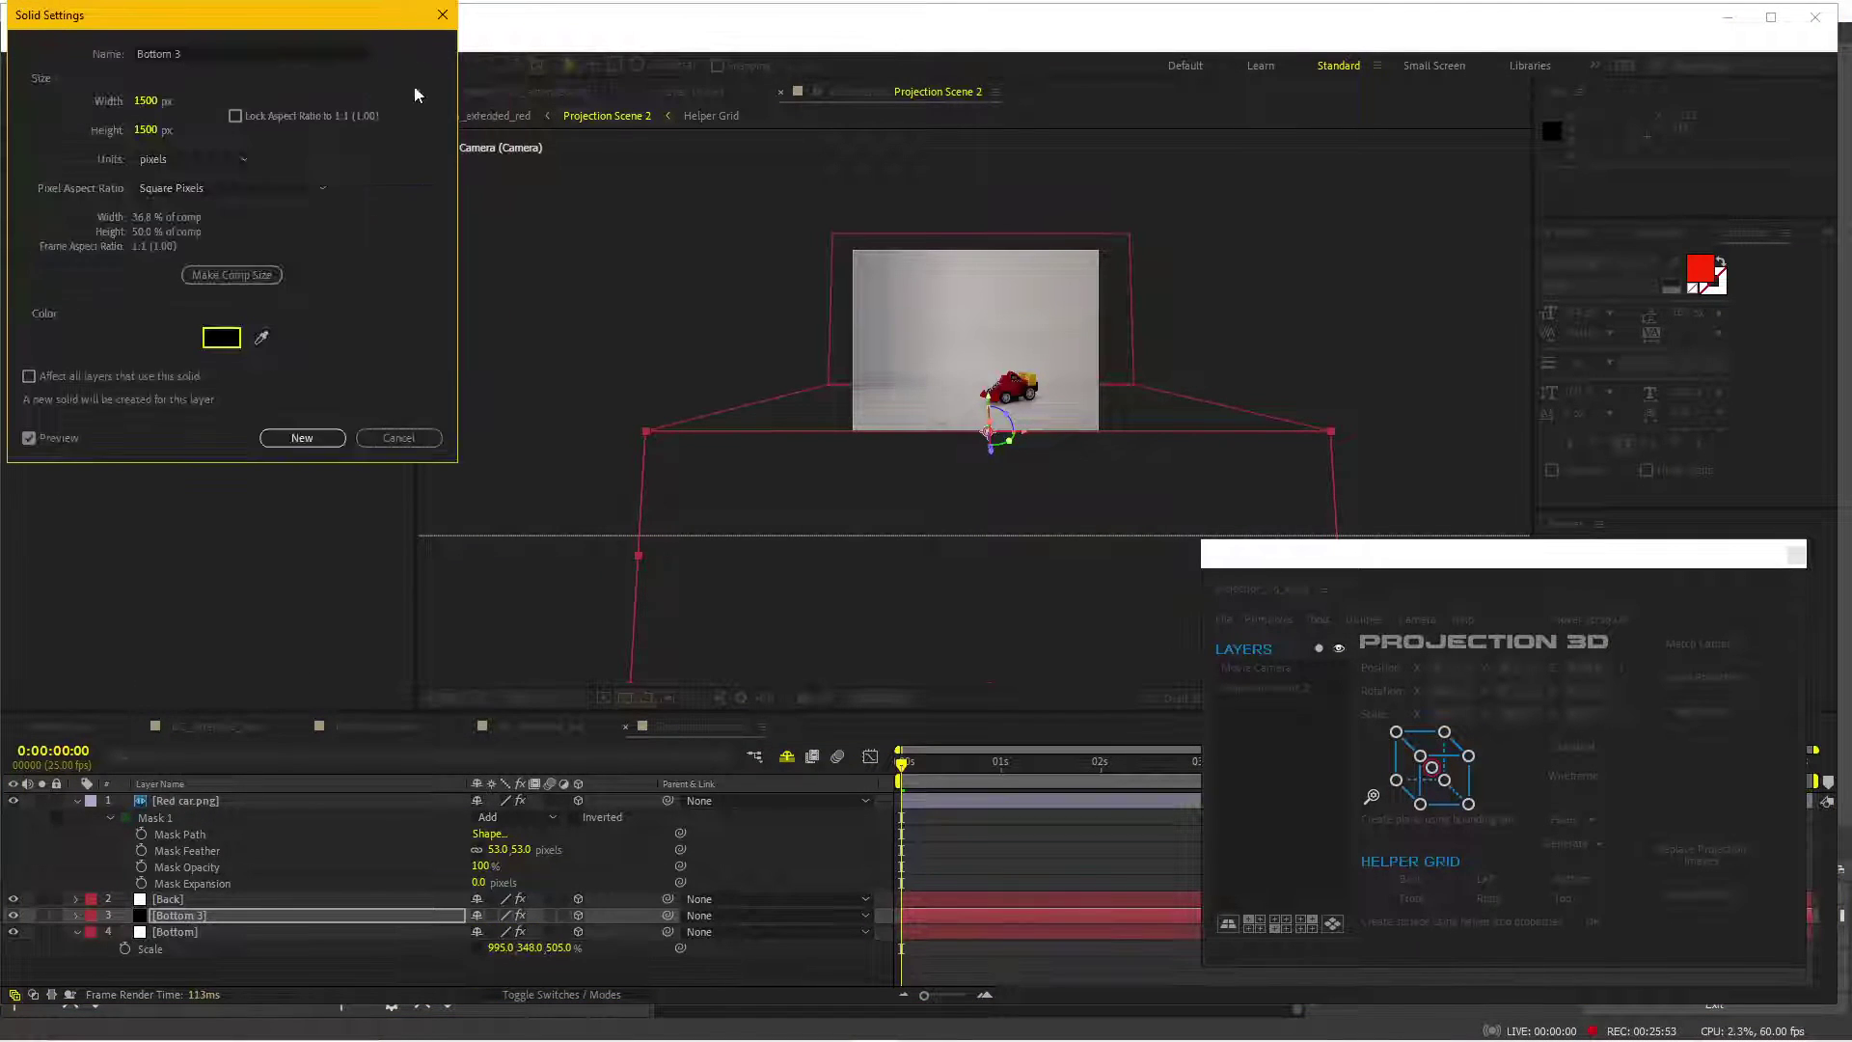
{"action": "left_click", "coordinate": [310, 436]}
{"action": "left_click", "coordinate": [486, 731]}
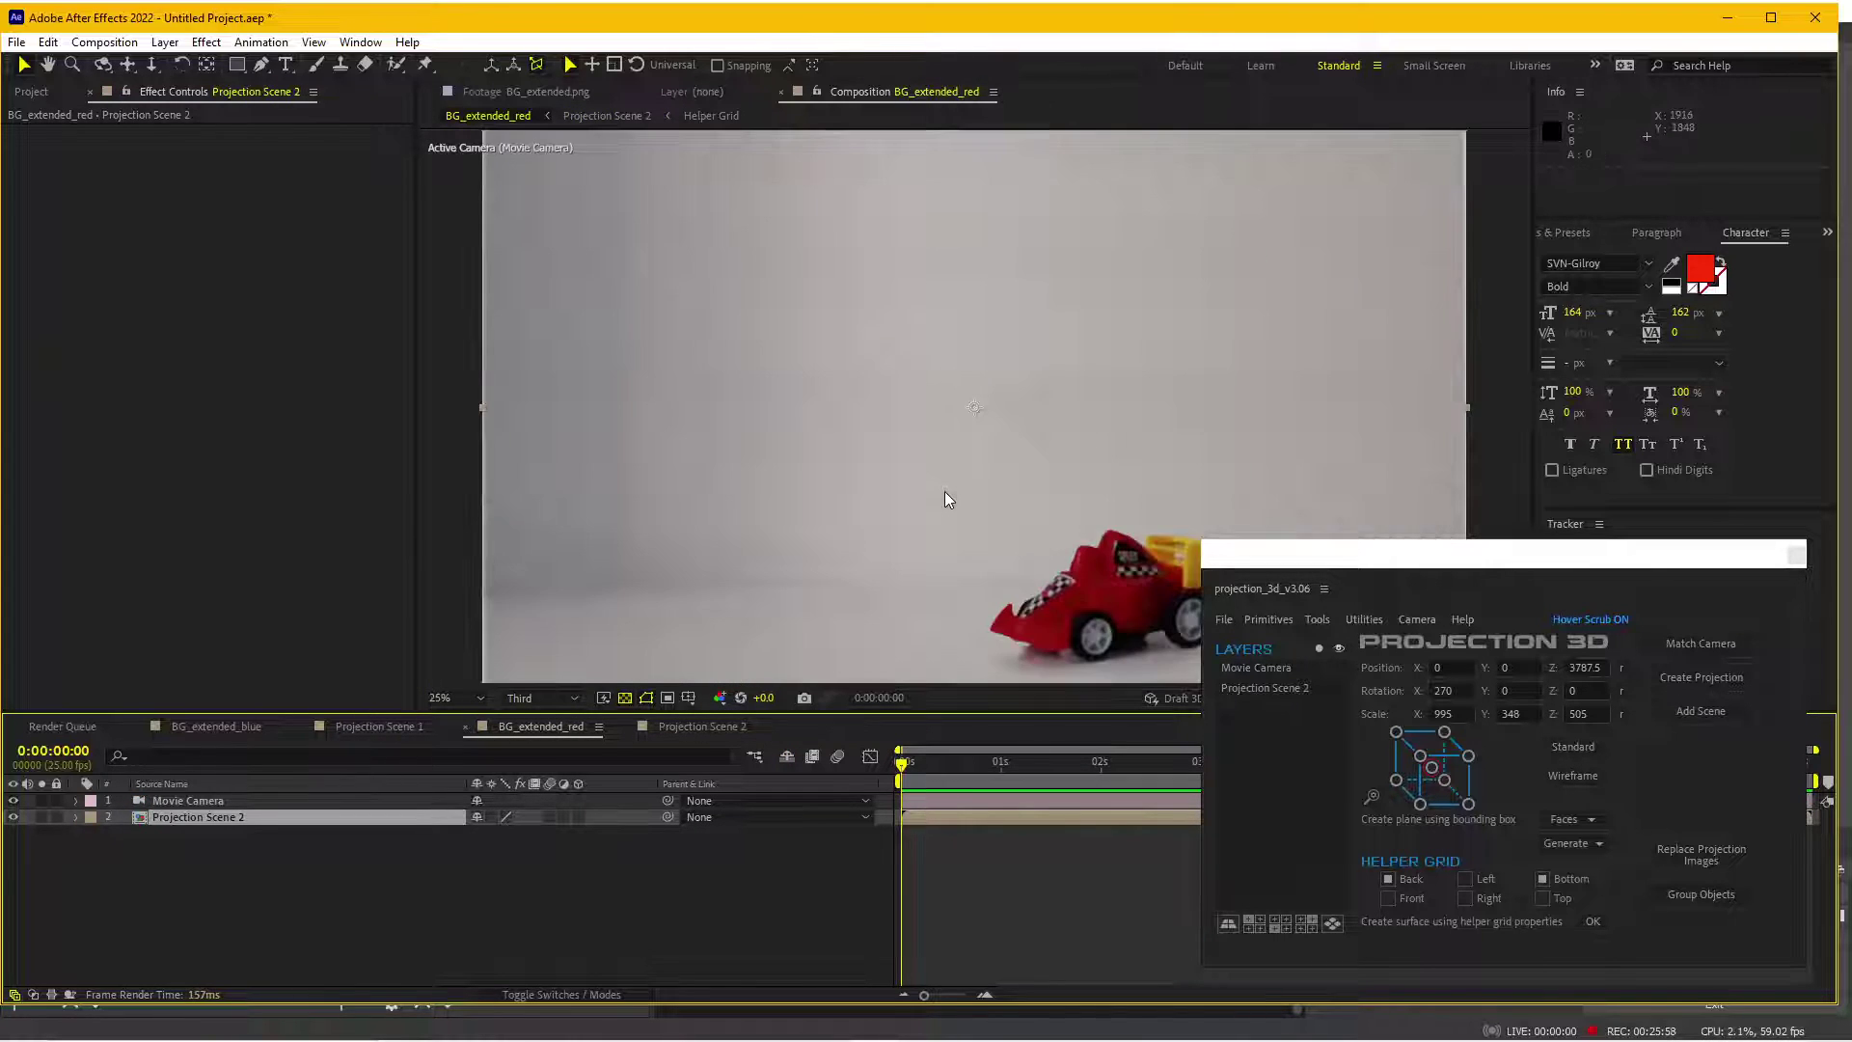
{"action": "key", "text": "y"}
{"action": "left_click_drag", "start_coordinate": [935, 502], "coordinate": [932, 337]}
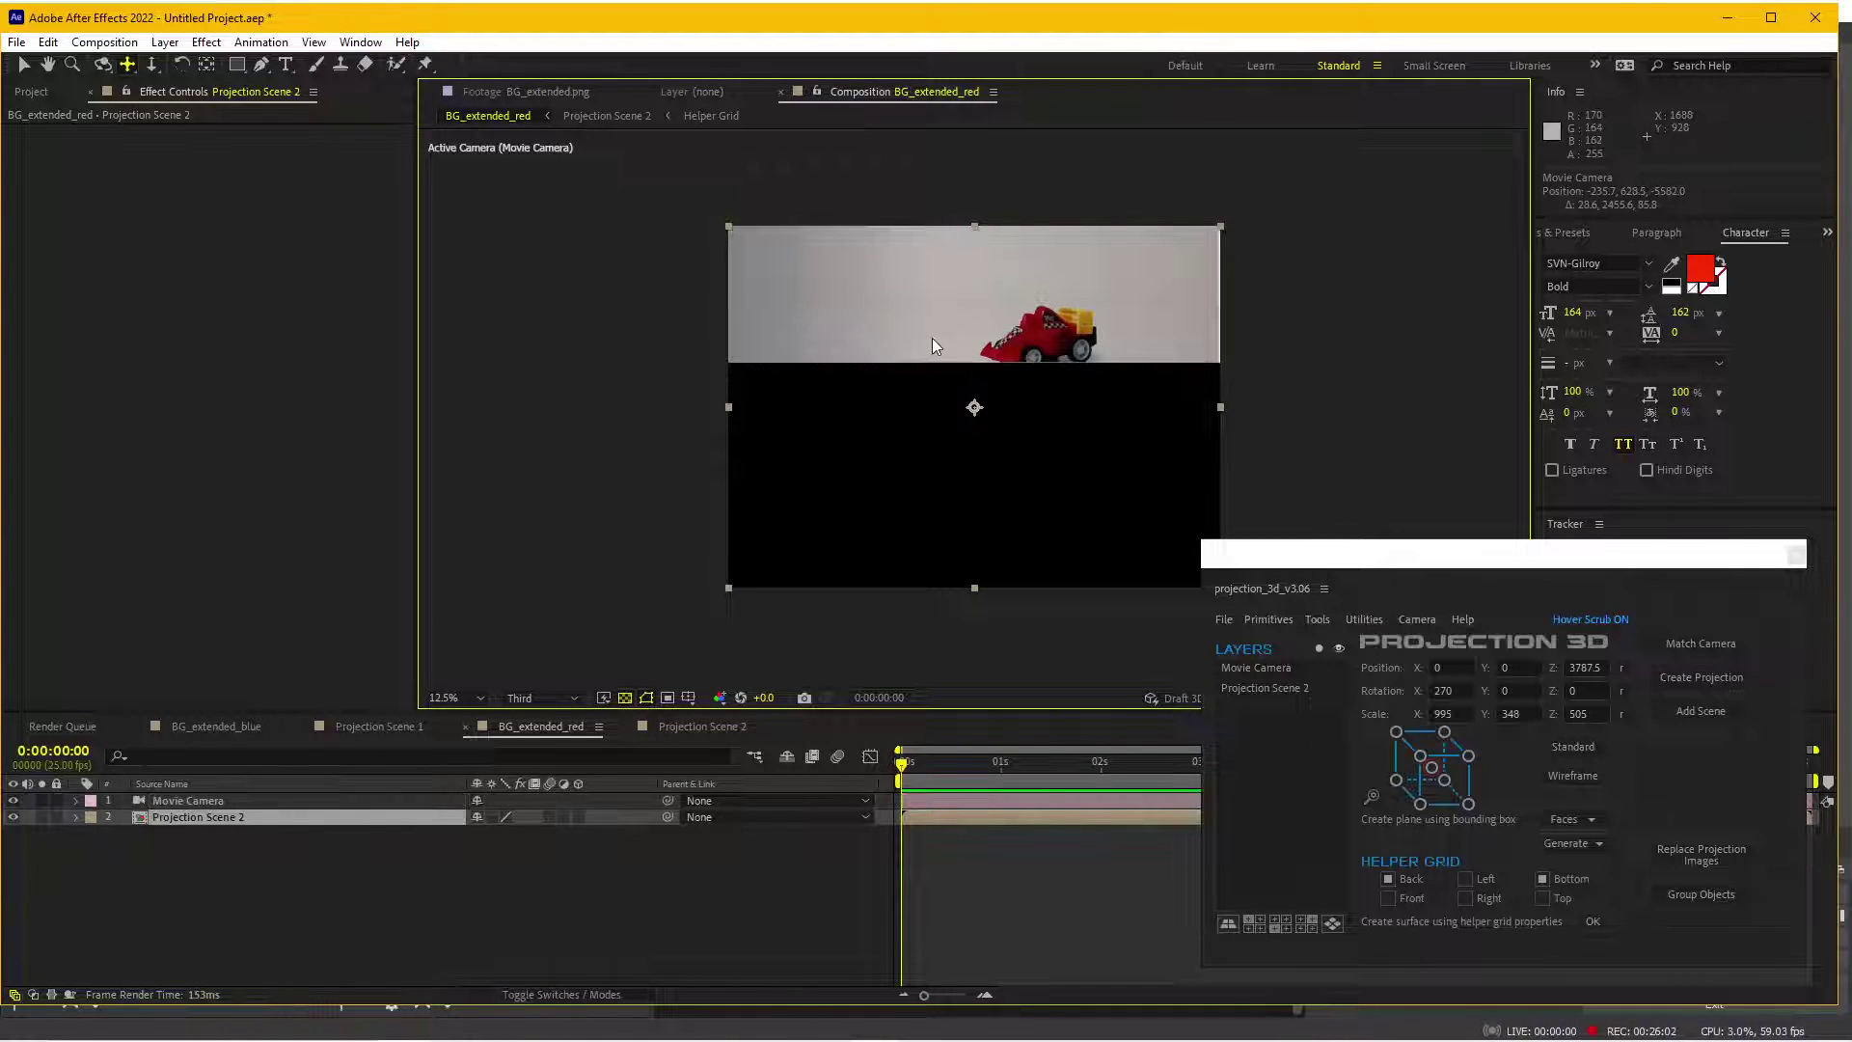
{"action": "key", "text": "ctrl+z"}
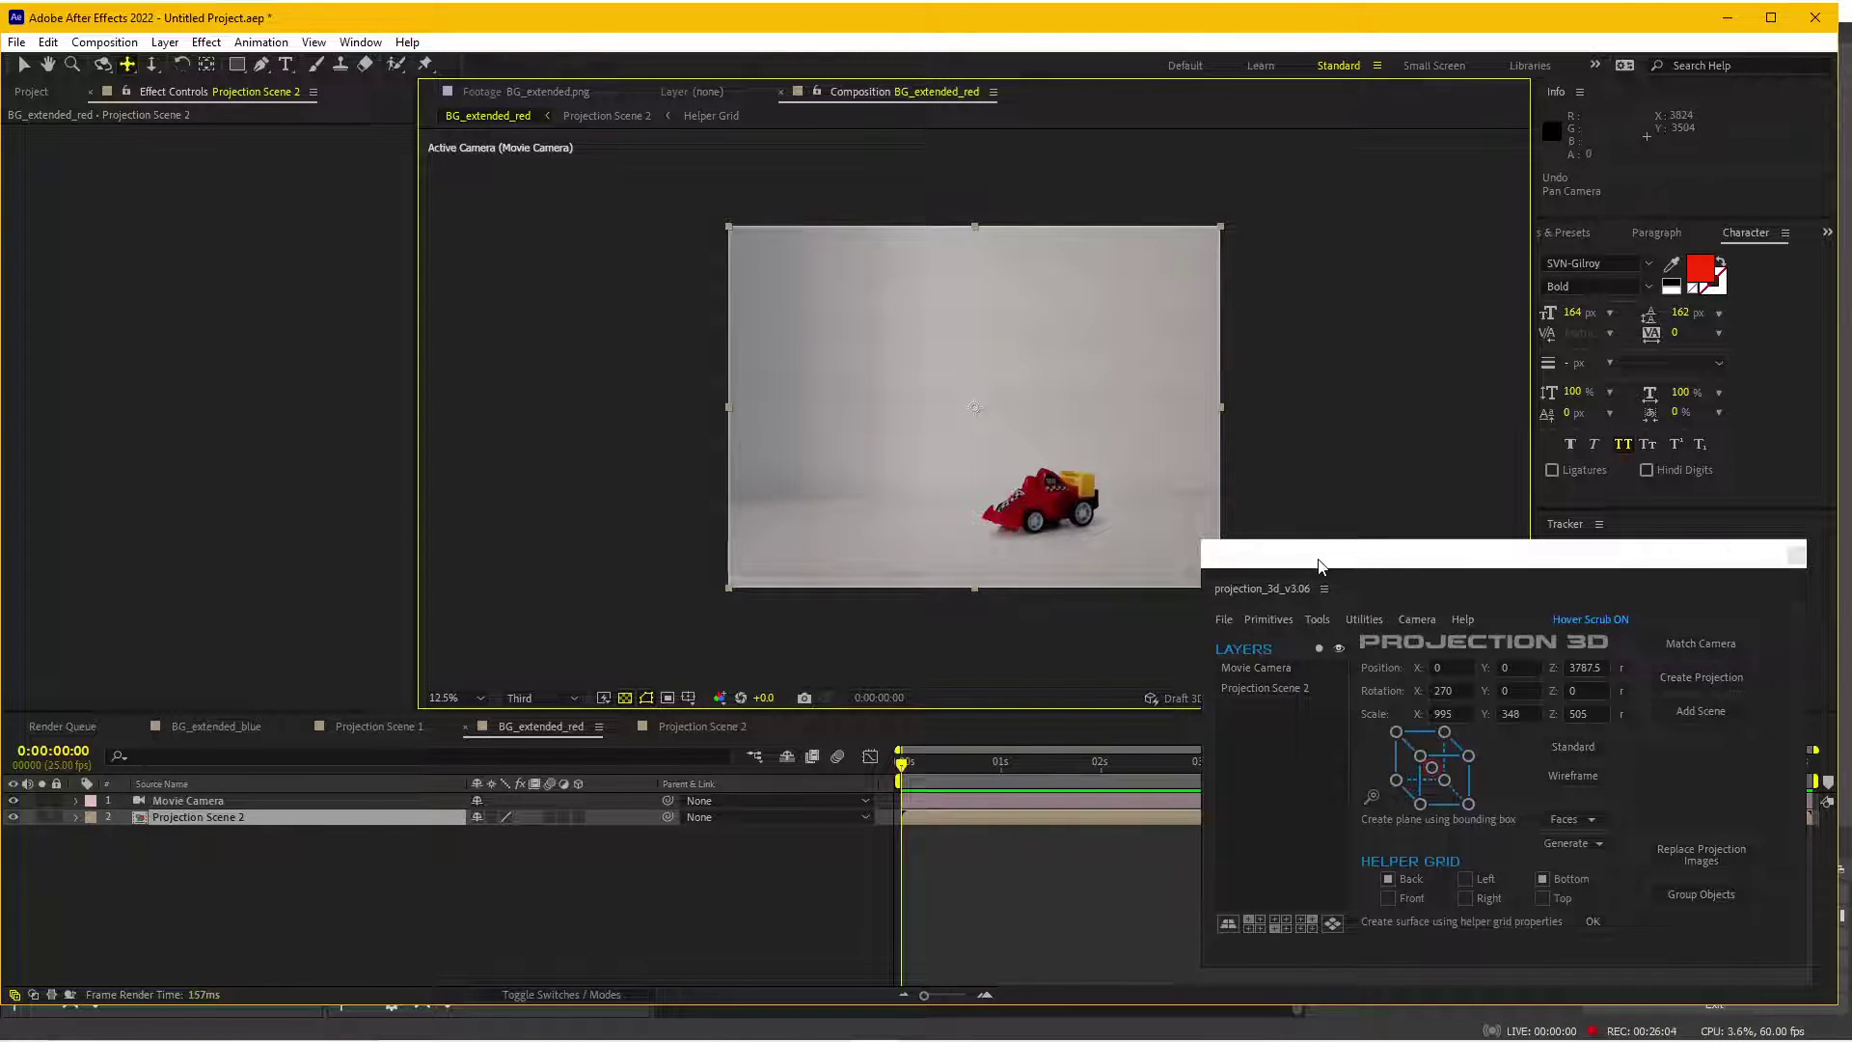
{"action": "left_click_drag", "start_coordinate": [1321, 566], "coordinate": [1447, 508]}
{"action": "left_click", "coordinate": [193, 799]}
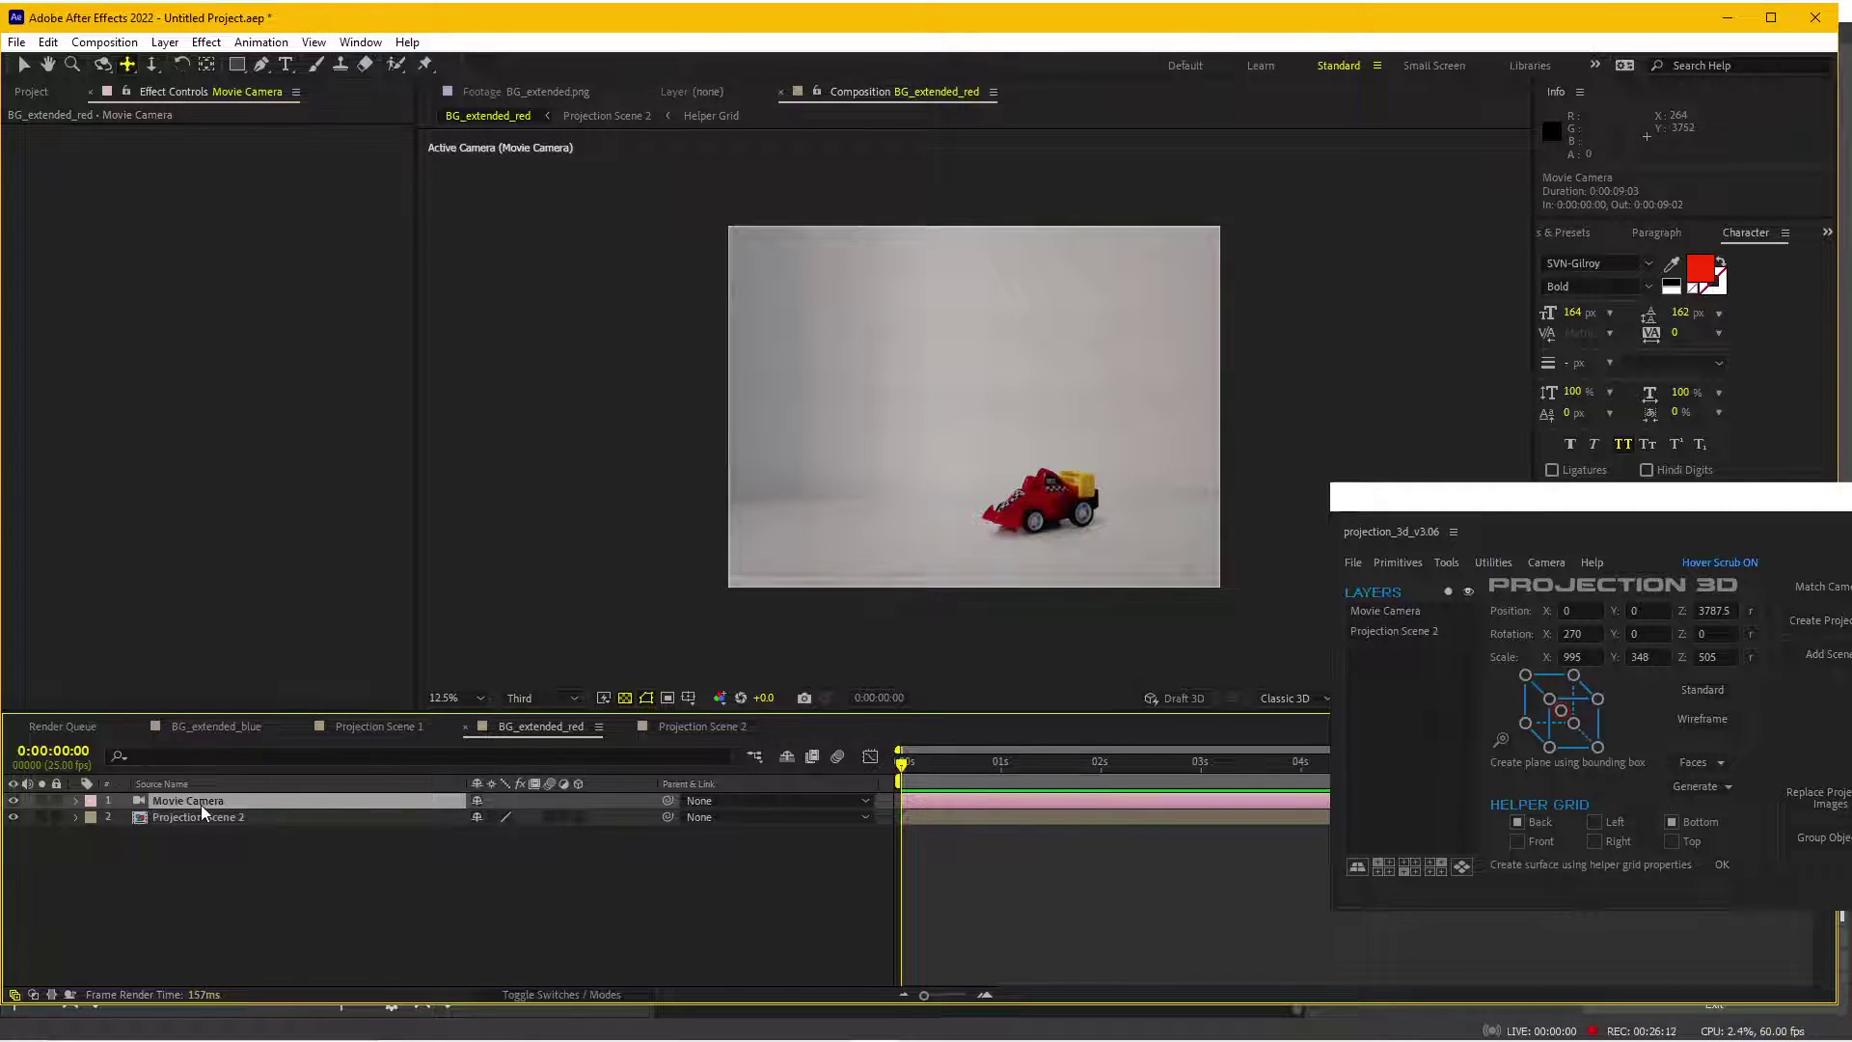
{"action": "key", "text": "r"}
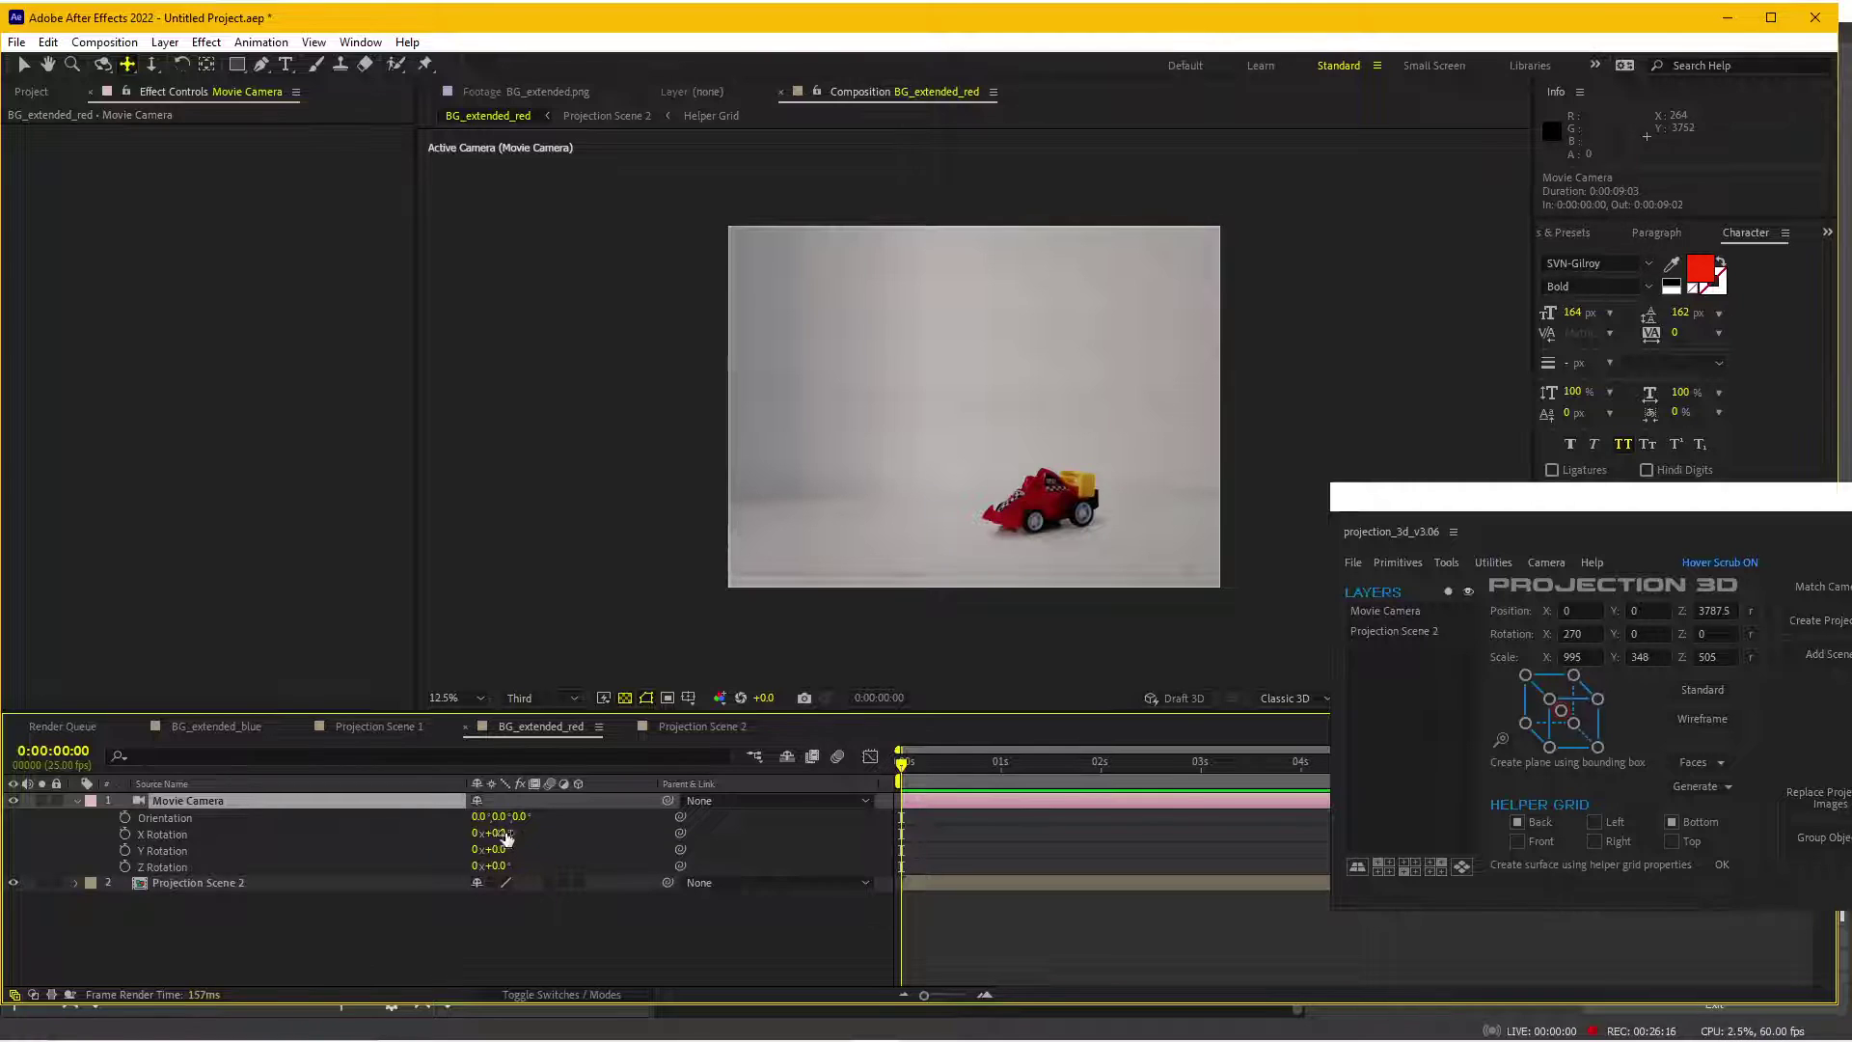
- Set the Movie Camera's Z Rotation to 180° and undo a trial camera pan
{"action": "left_click_drag", "start_coordinate": [494, 832], "coordinate": [597, 873]}
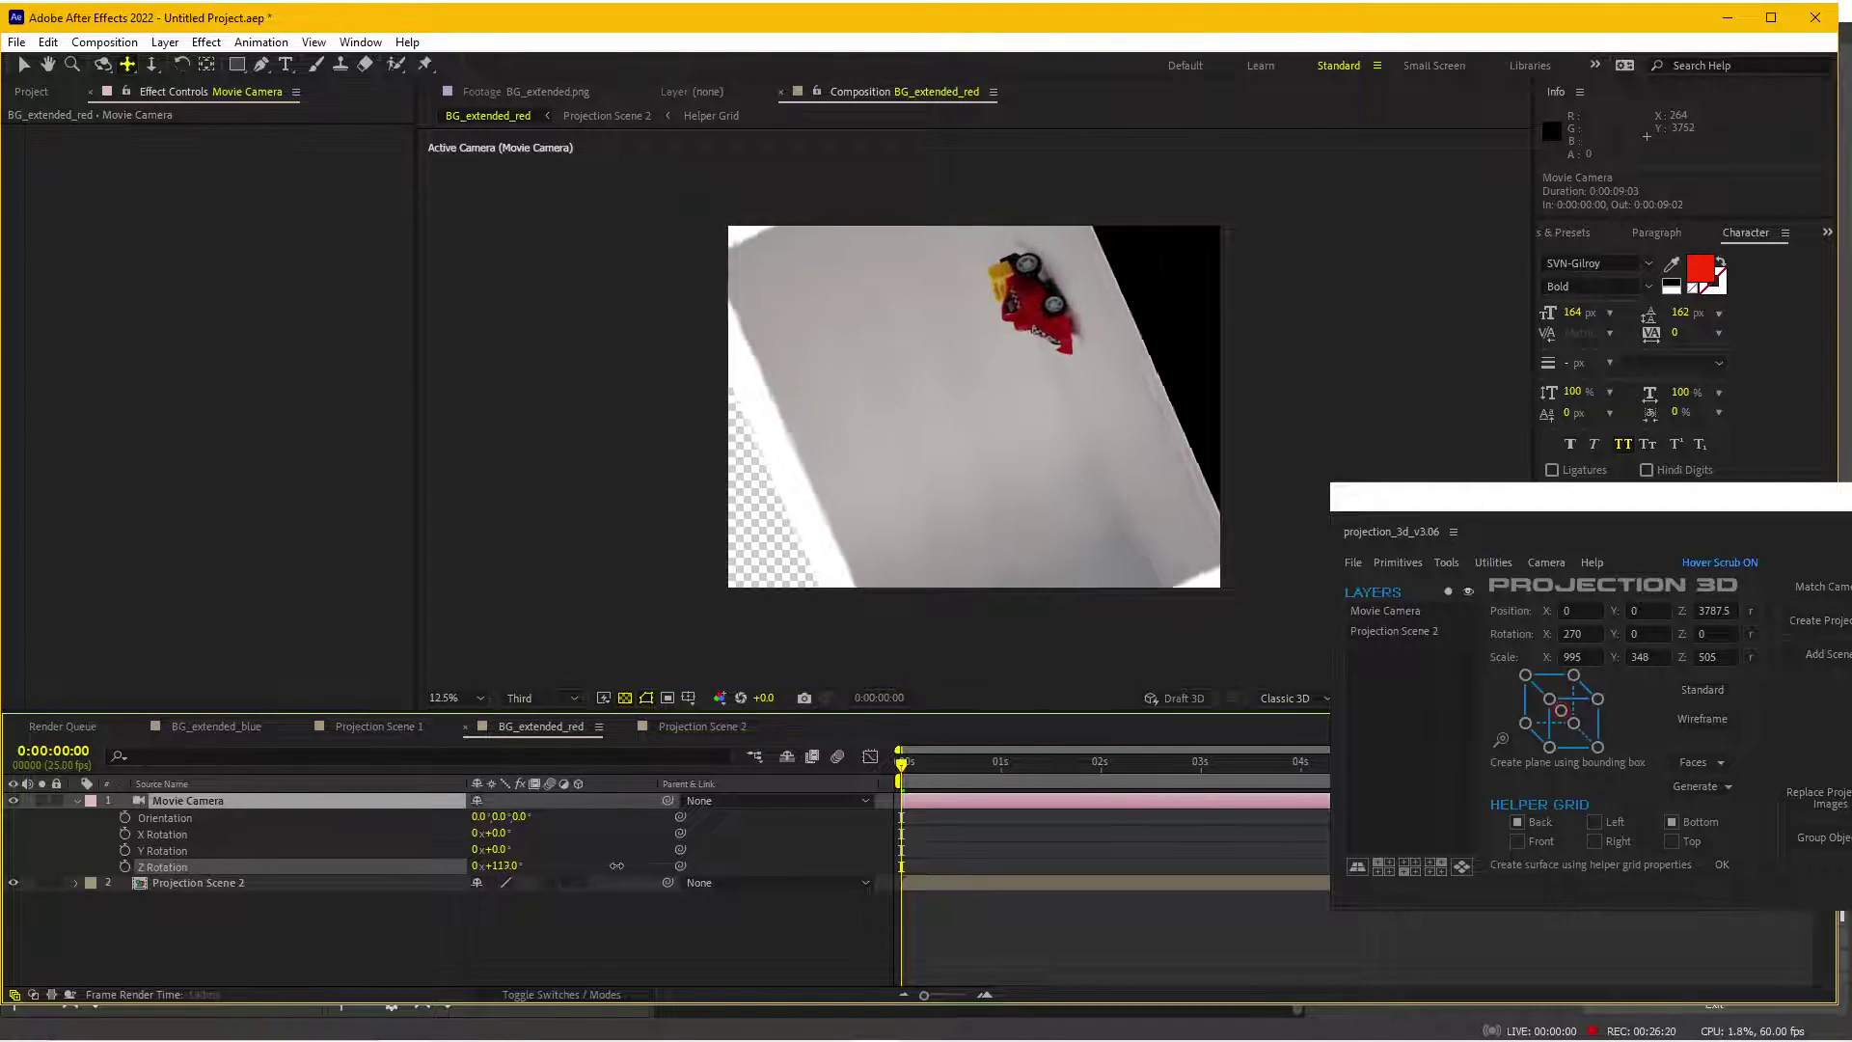
{"action": "left_click", "coordinate": [499, 865]}
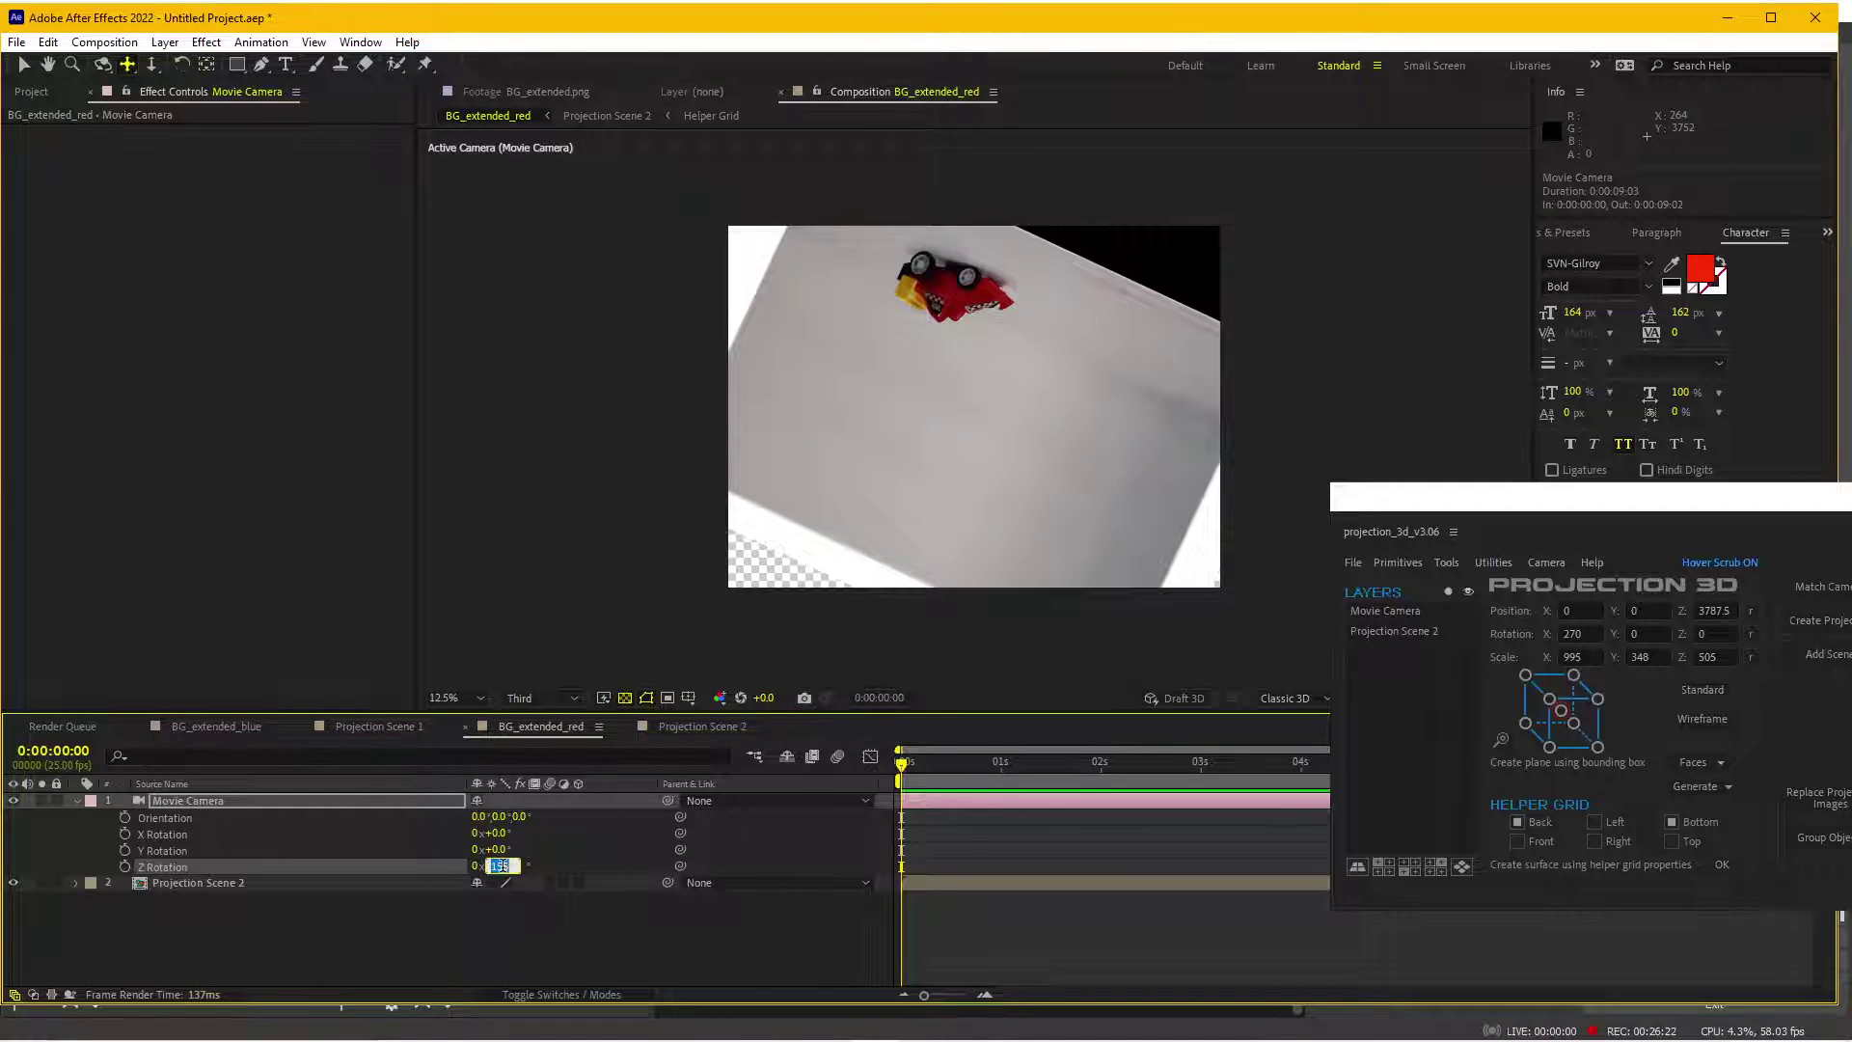
{"action": "type", "text": "0"}
{"action": "key", "text": "Return"}
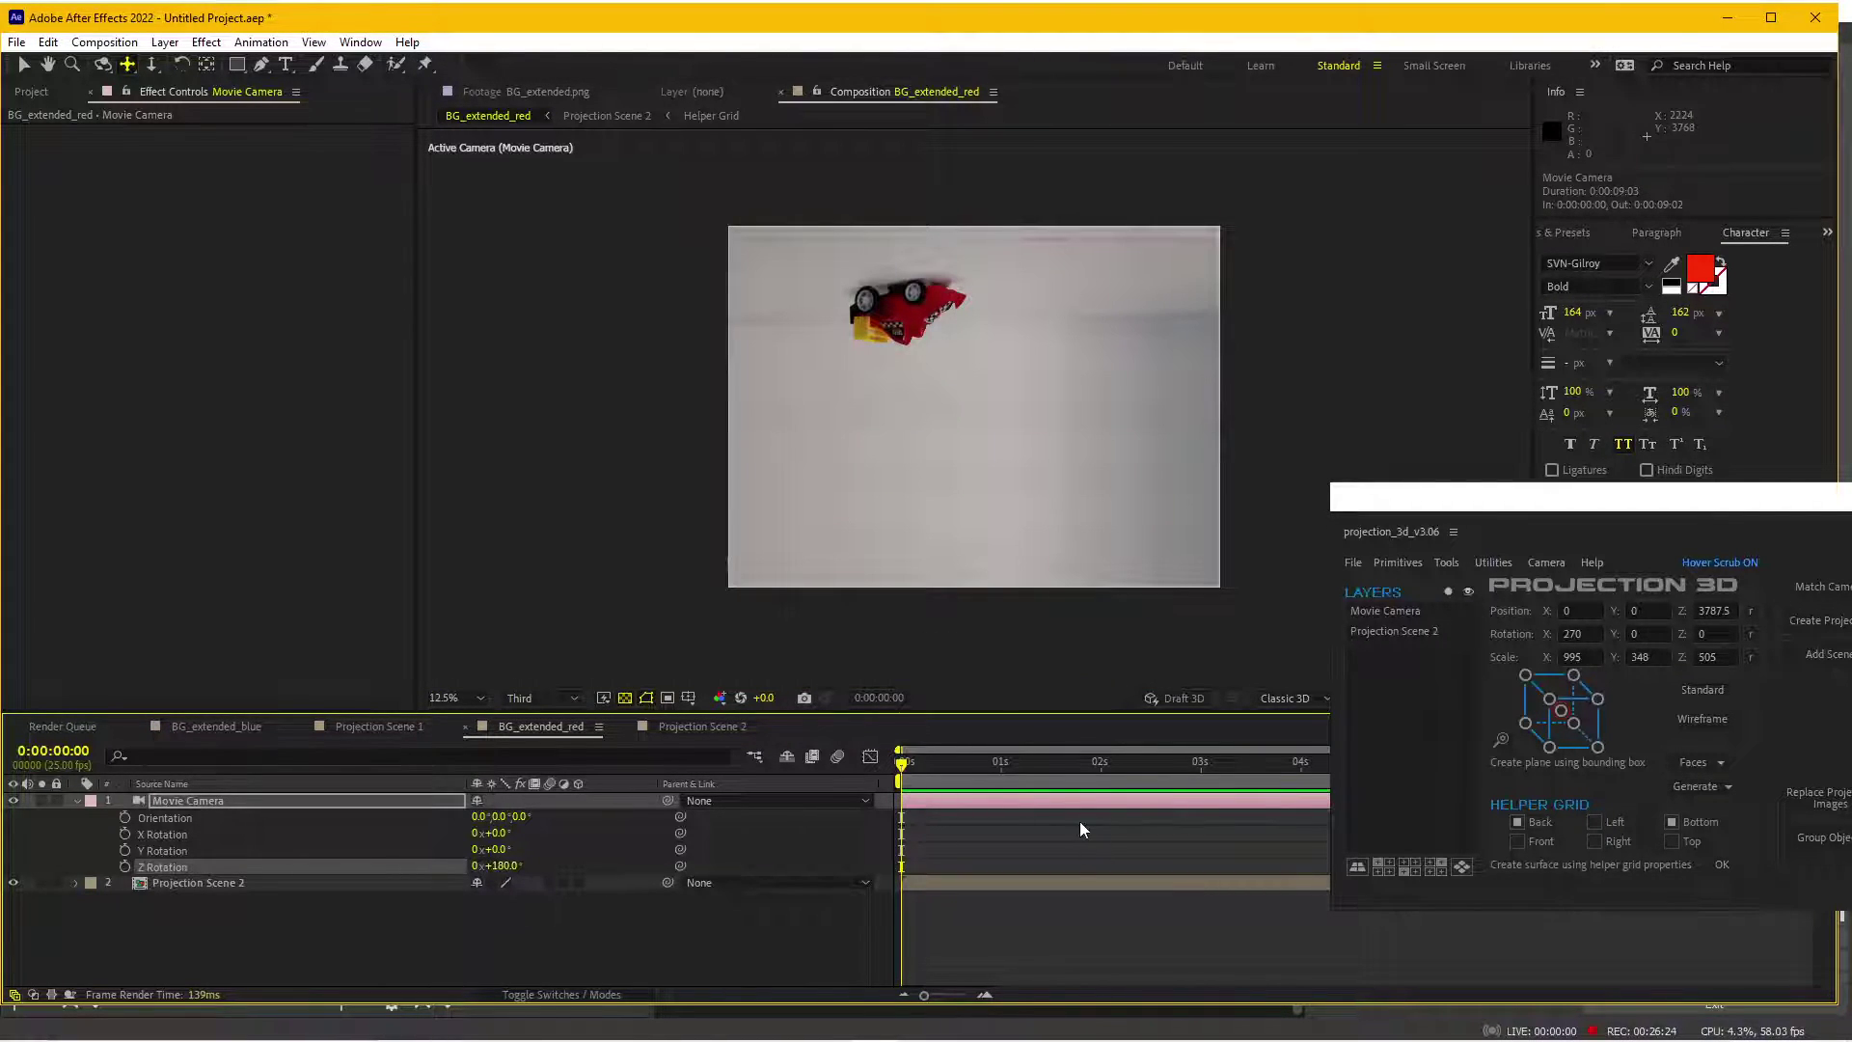
{"action": "left_click_drag", "start_coordinate": [990, 335], "coordinate": [985, 542]}
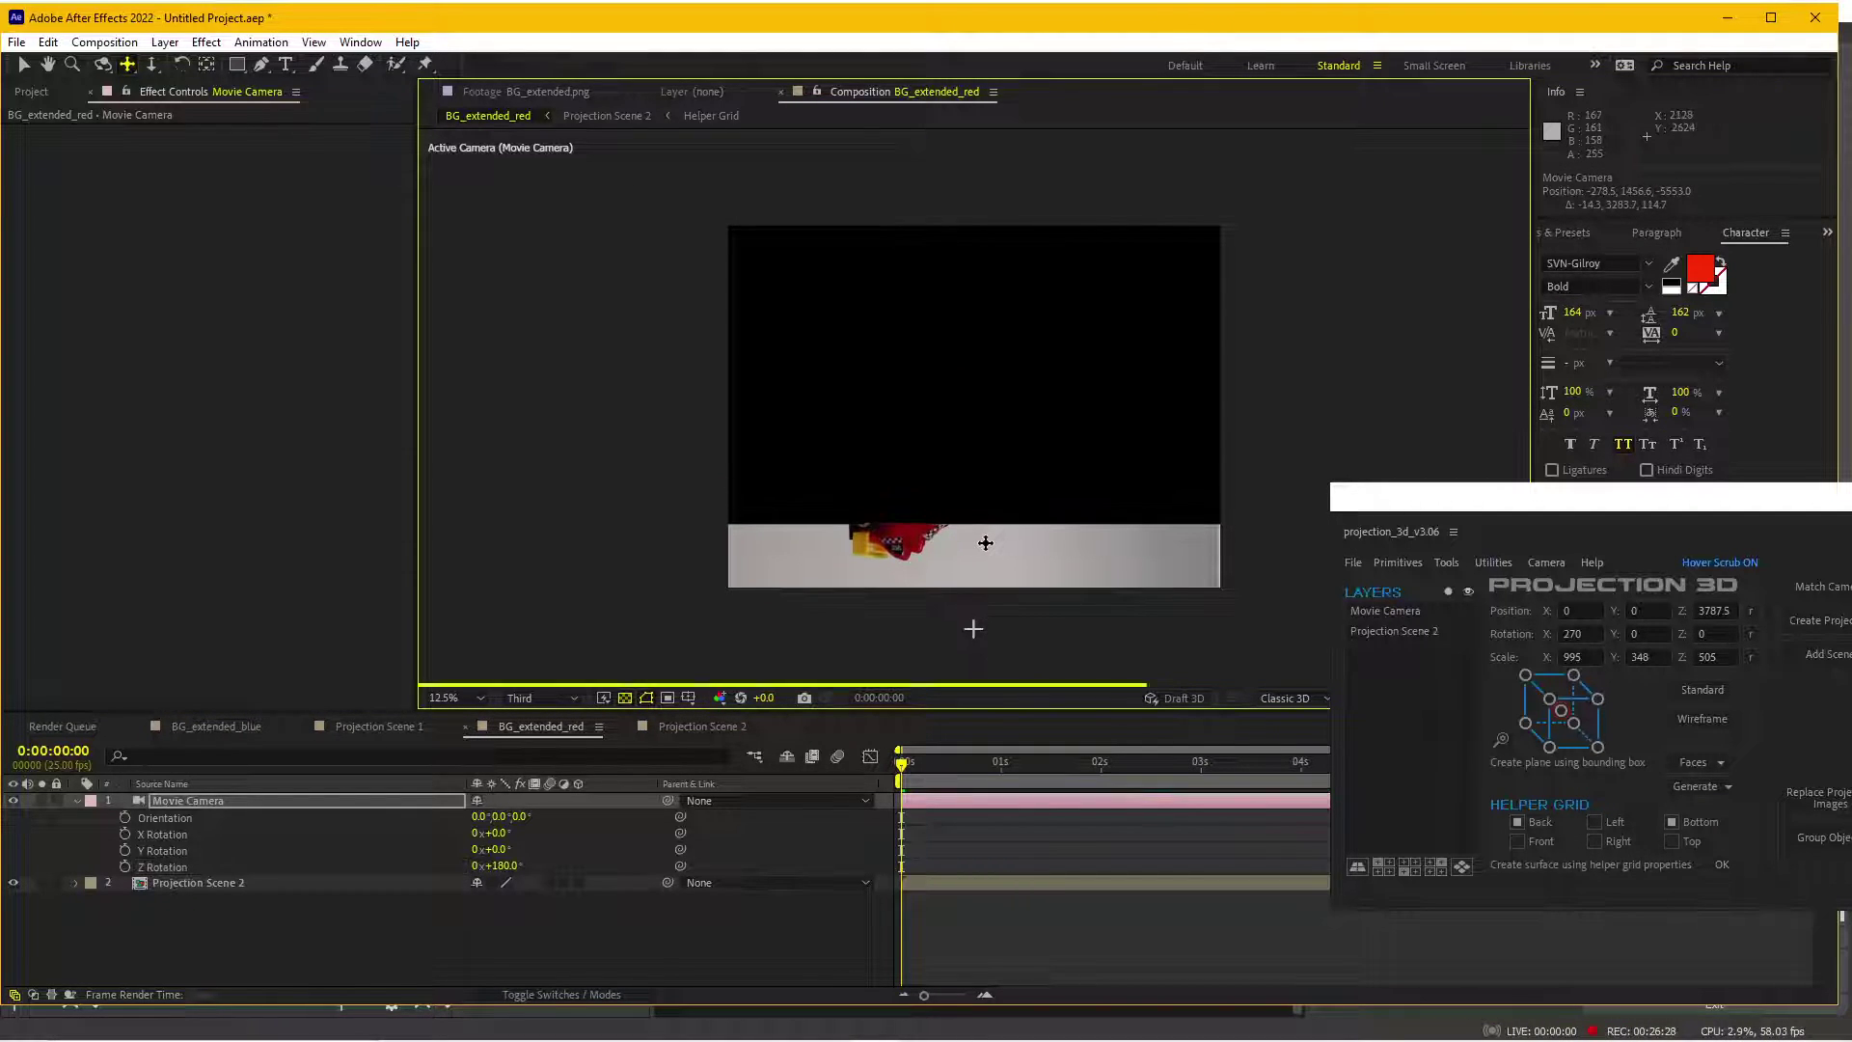
{"action": "key", "text": "ctrl+z"}
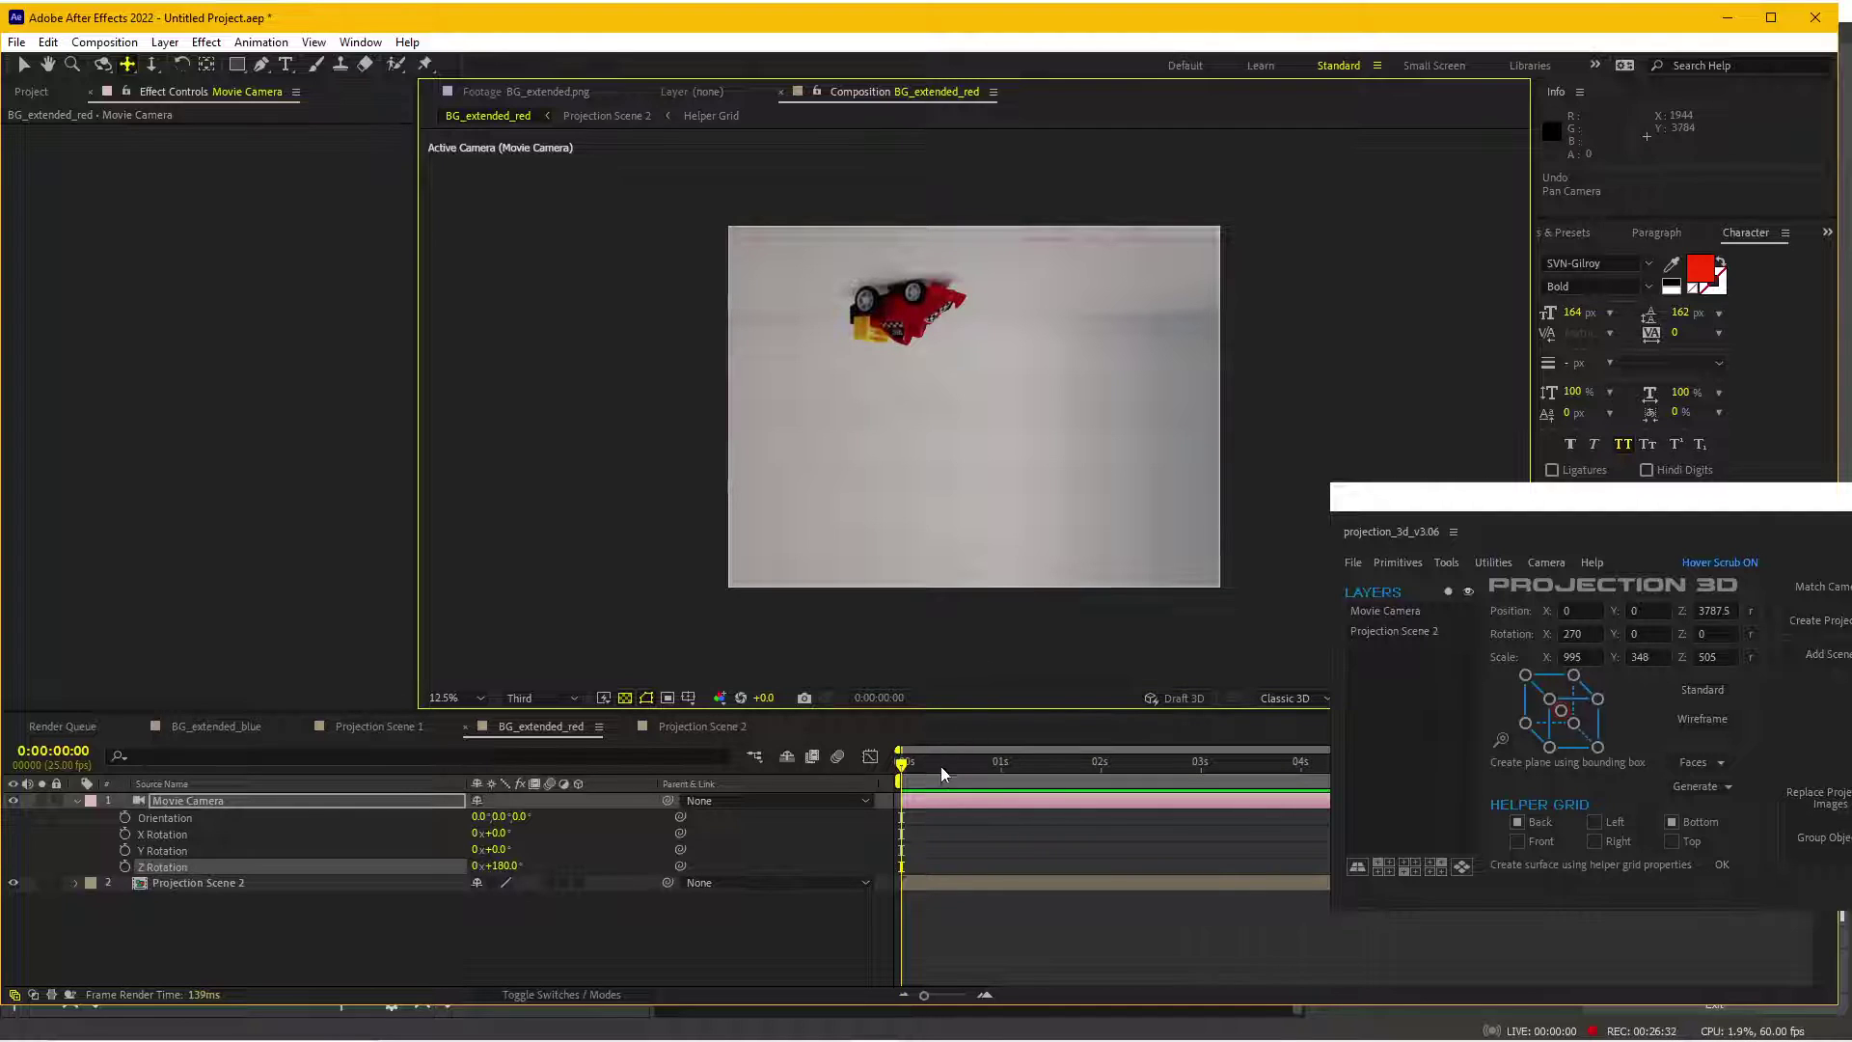
{"action": "left_click", "coordinate": [305, 806]}
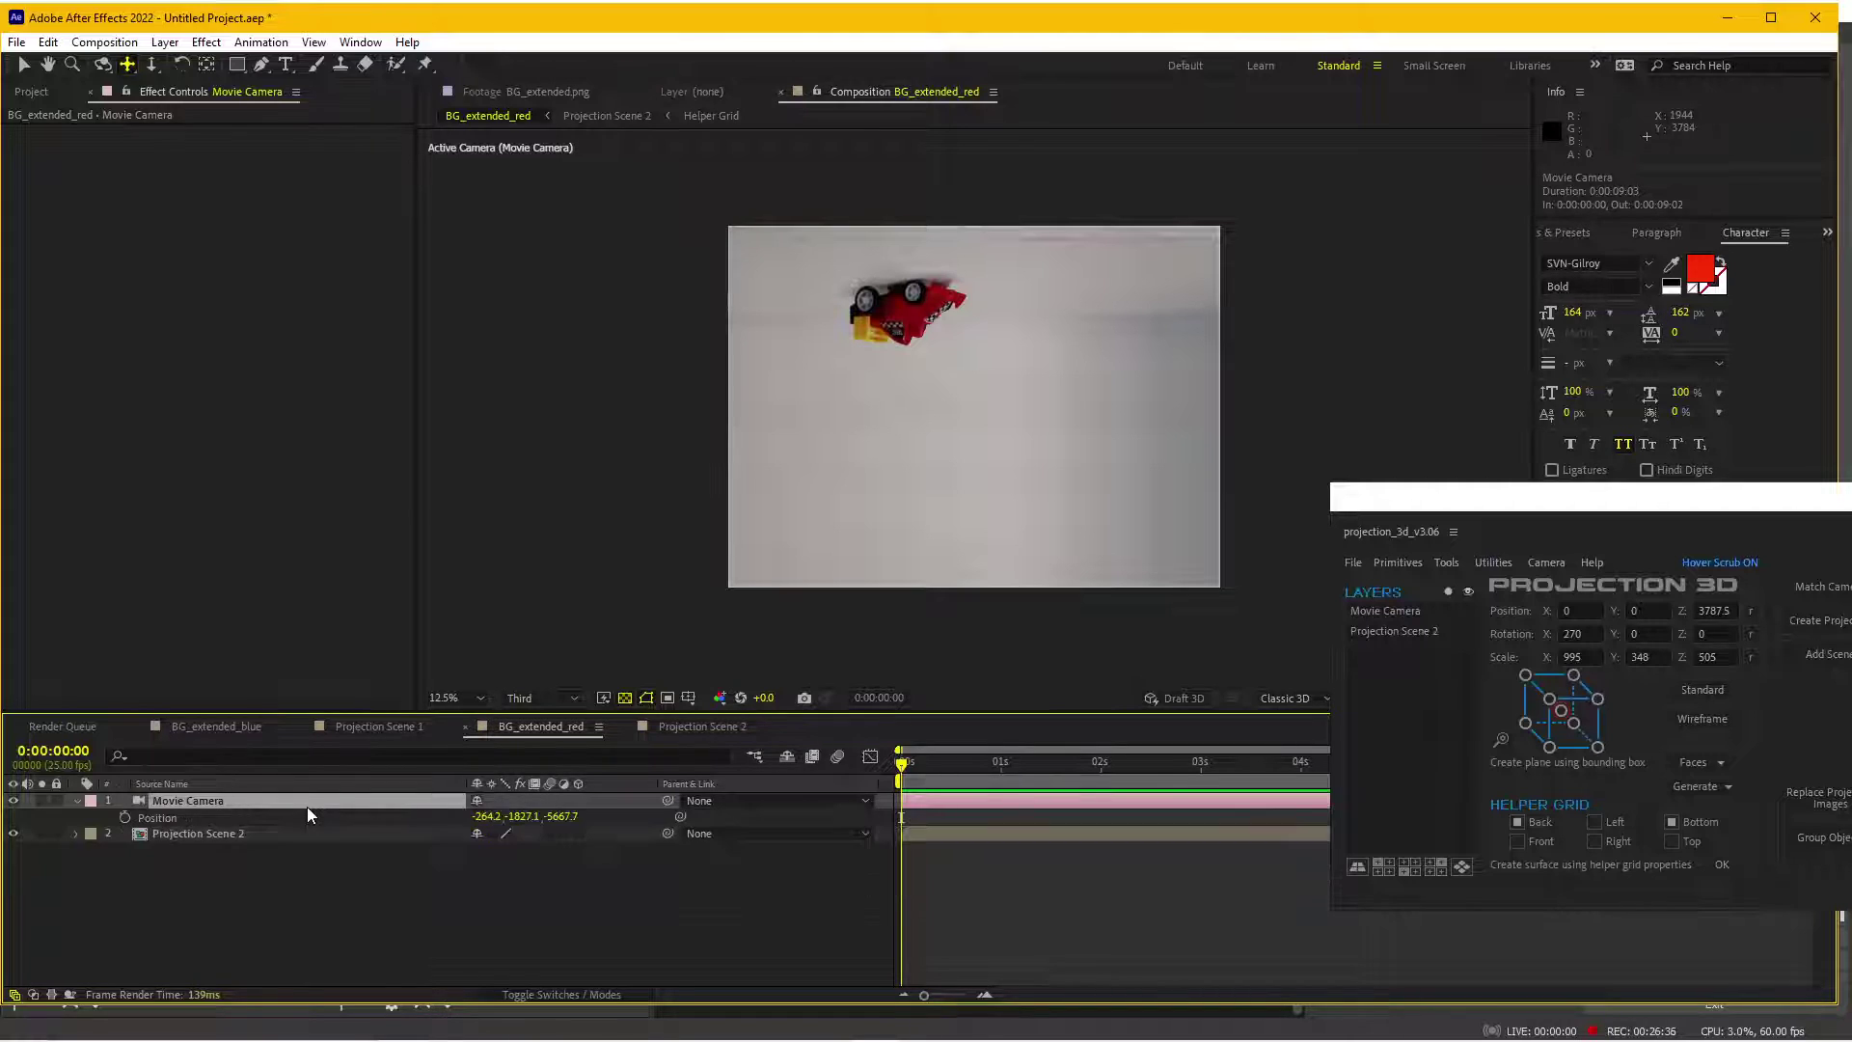
- Keyframe Point of Interest and Position at 2s, with the camera panned off the car at 0s
{"action": "left_click", "coordinate": [75, 801]}
{"action": "left_click", "coordinate": [74, 802]}
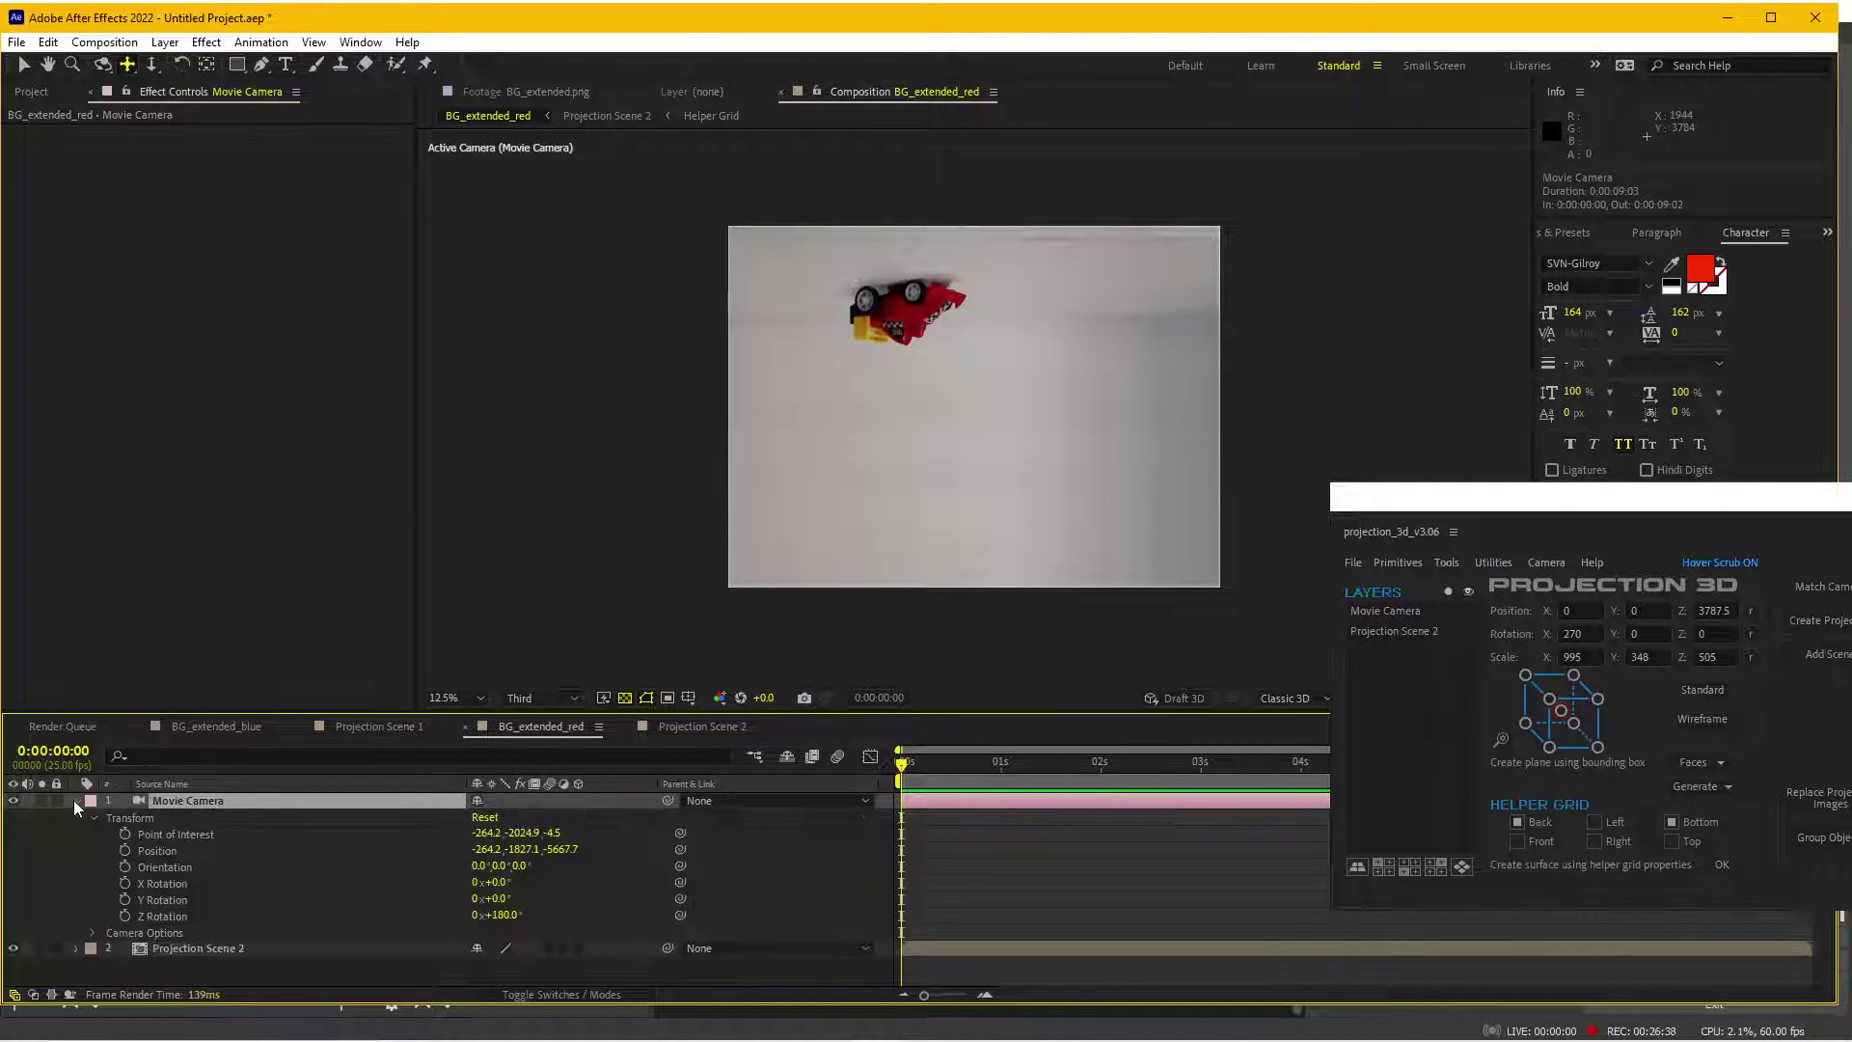
{"action": "left_click", "coordinate": [124, 833]}
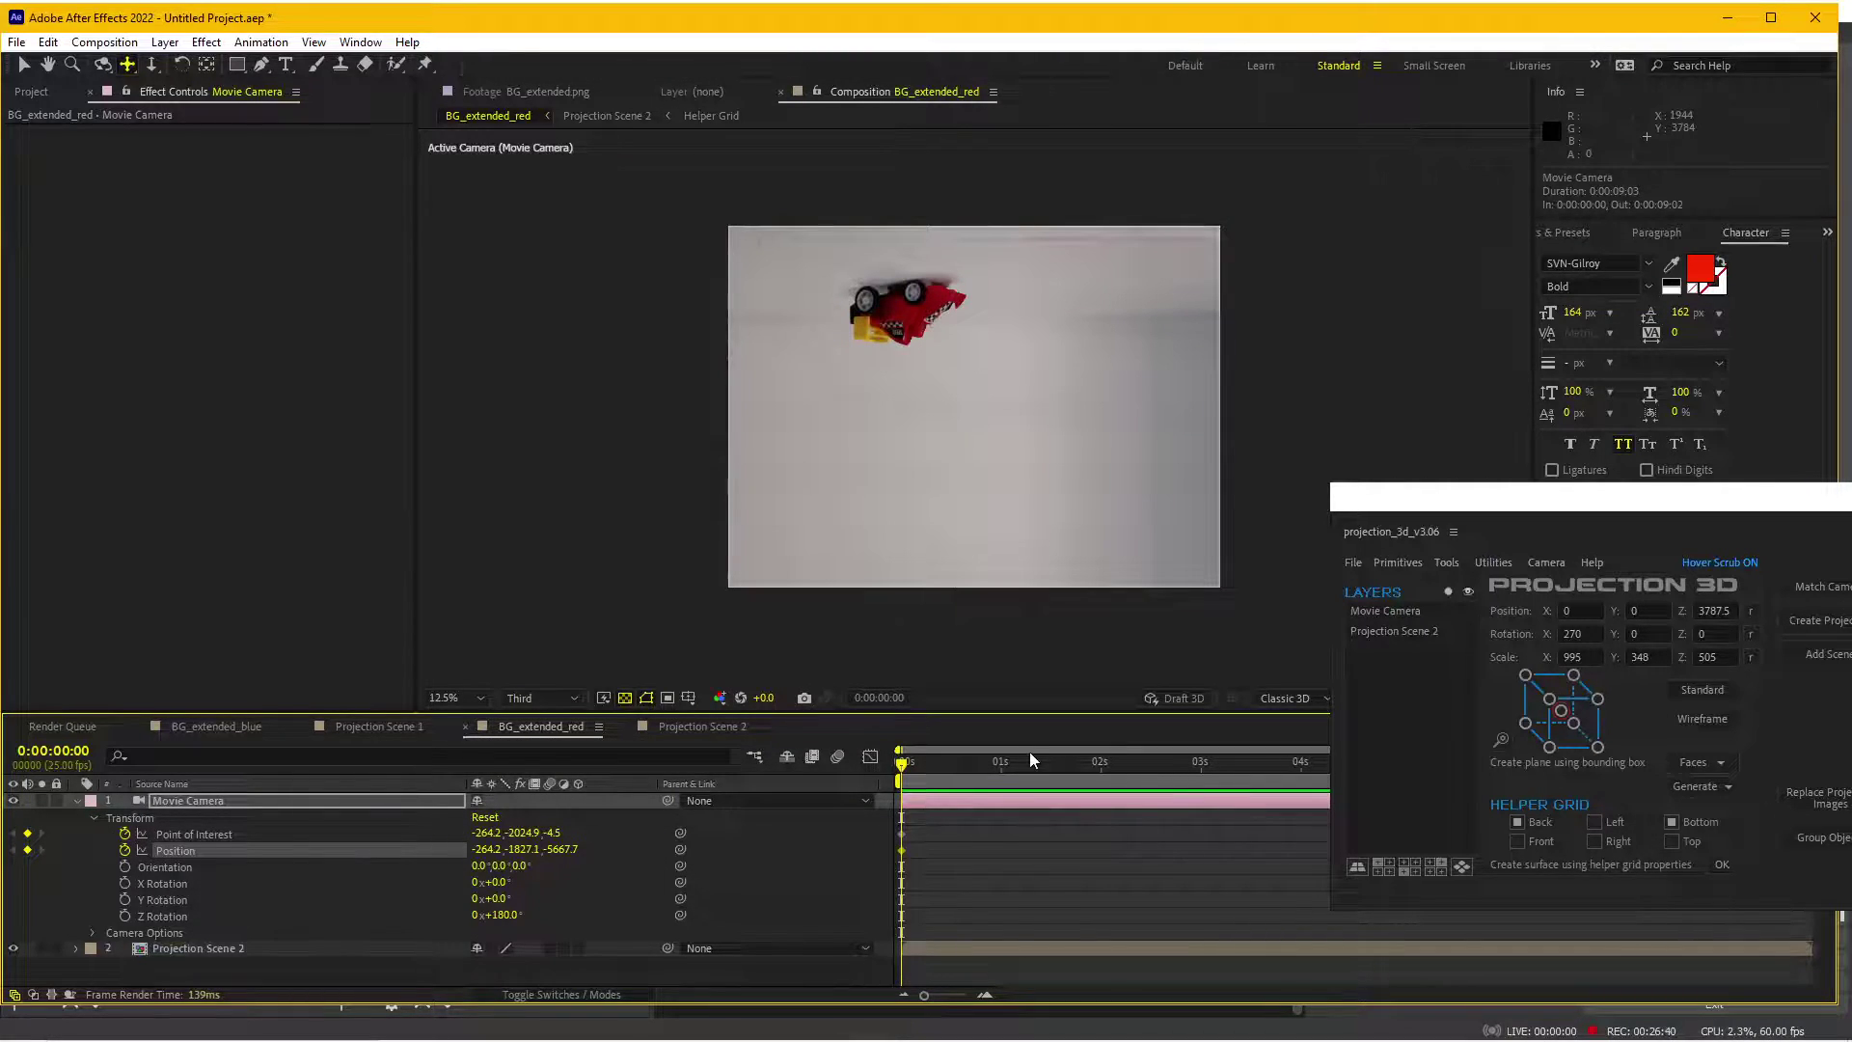
{"action": "mouse_move", "coordinate": [941, 827]}
{"action": "left_mouse_down"}
{"action": "mouse_move", "coordinate": [900, 870]}
{"action": "mouse_move", "coordinate": [923, 861]}
{"action": "left_mouse_up"}
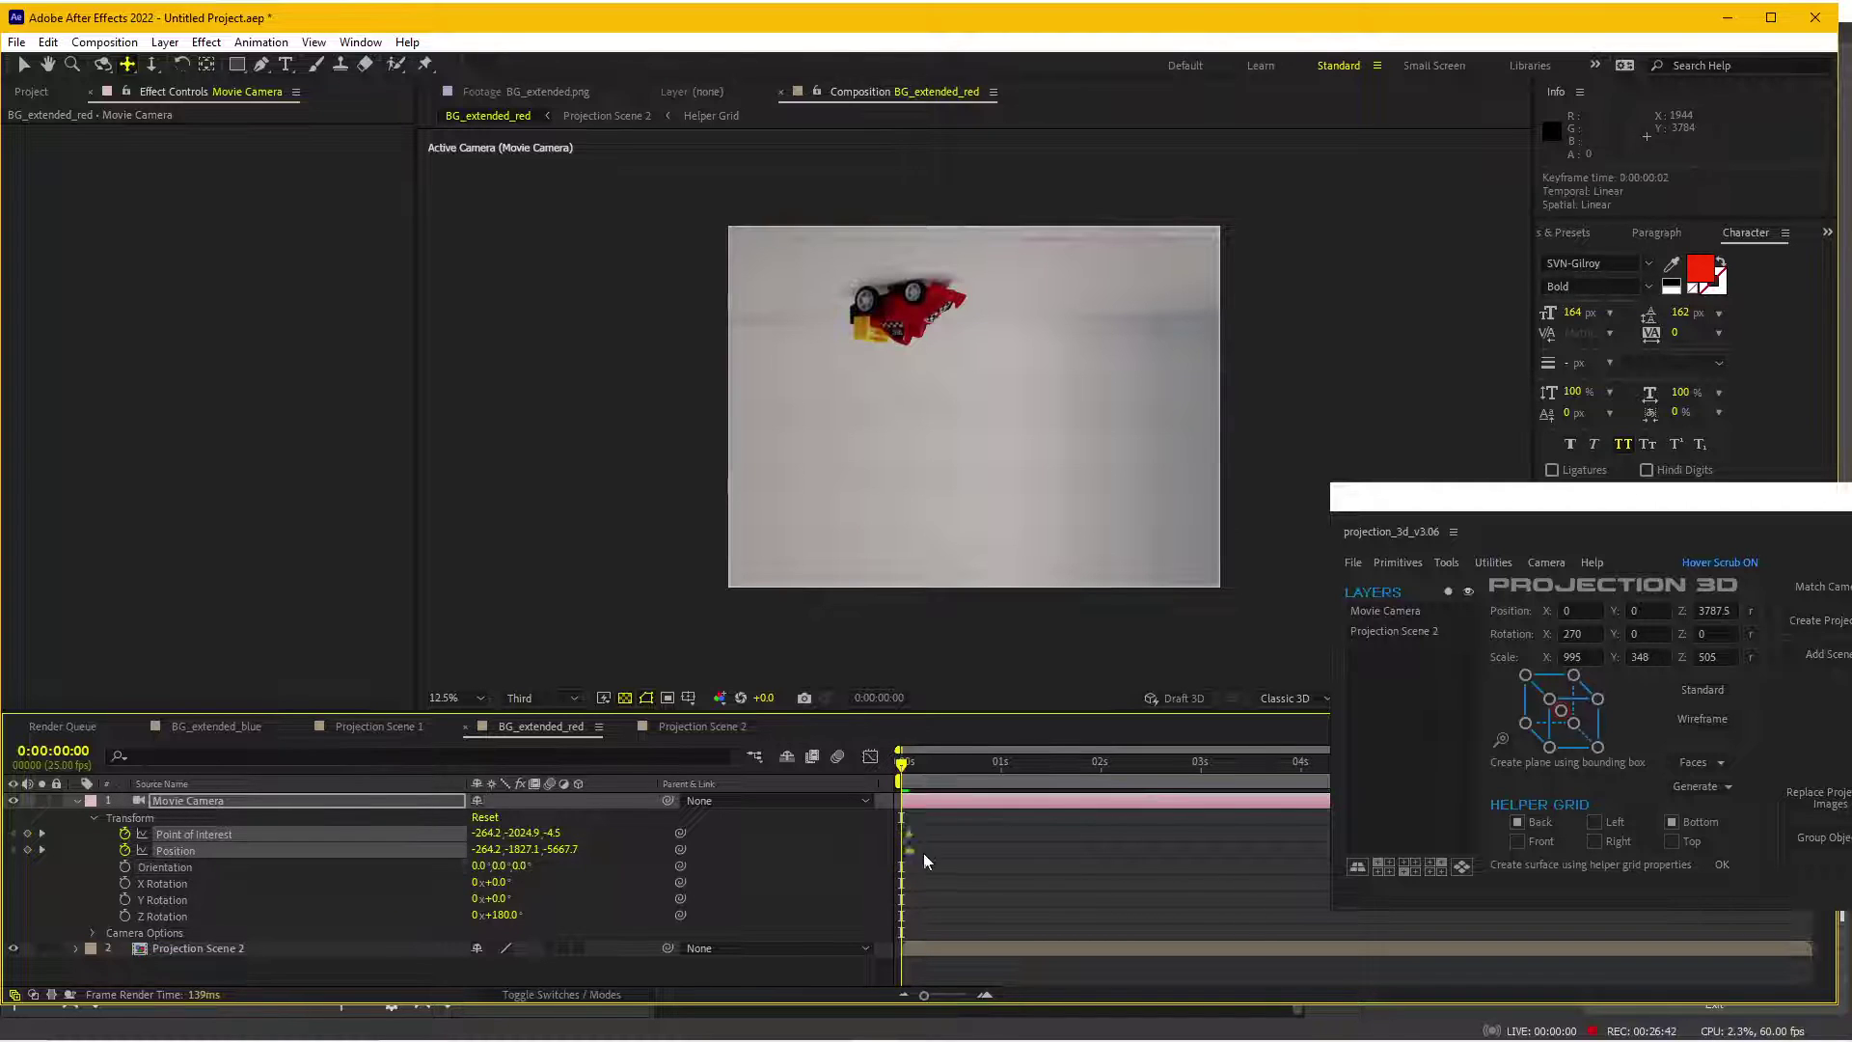
{"action": "mouse_move", "coordinate": [1066, 861]}
{"action": "left_mouse_down"}
{"action": "mouse_move", "coordinate": [1030, 858]}
{"action": "mouse_move", "coordinate": [1102, 850]}
{"action": "left_mouse_up"}
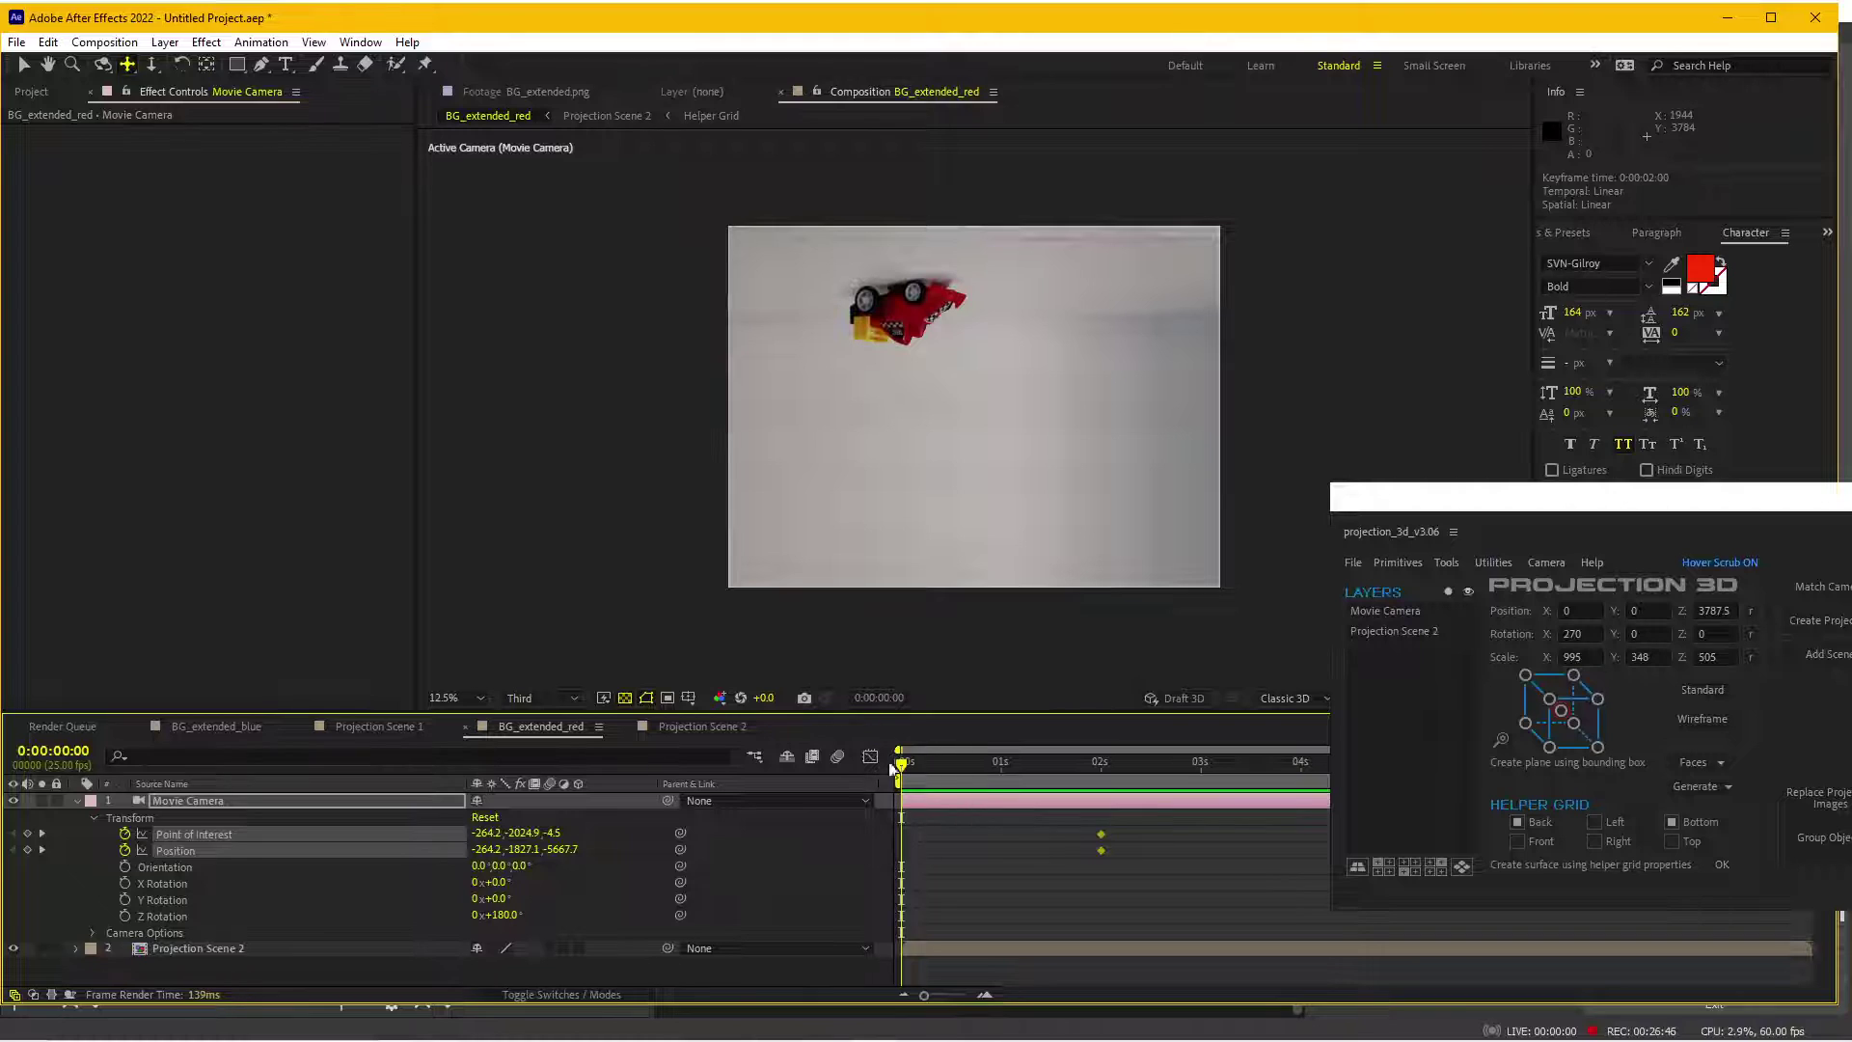
{"action": "left_click_drag", "start_coordinate": [1025, 306], "coordinate": [1015, 563]}
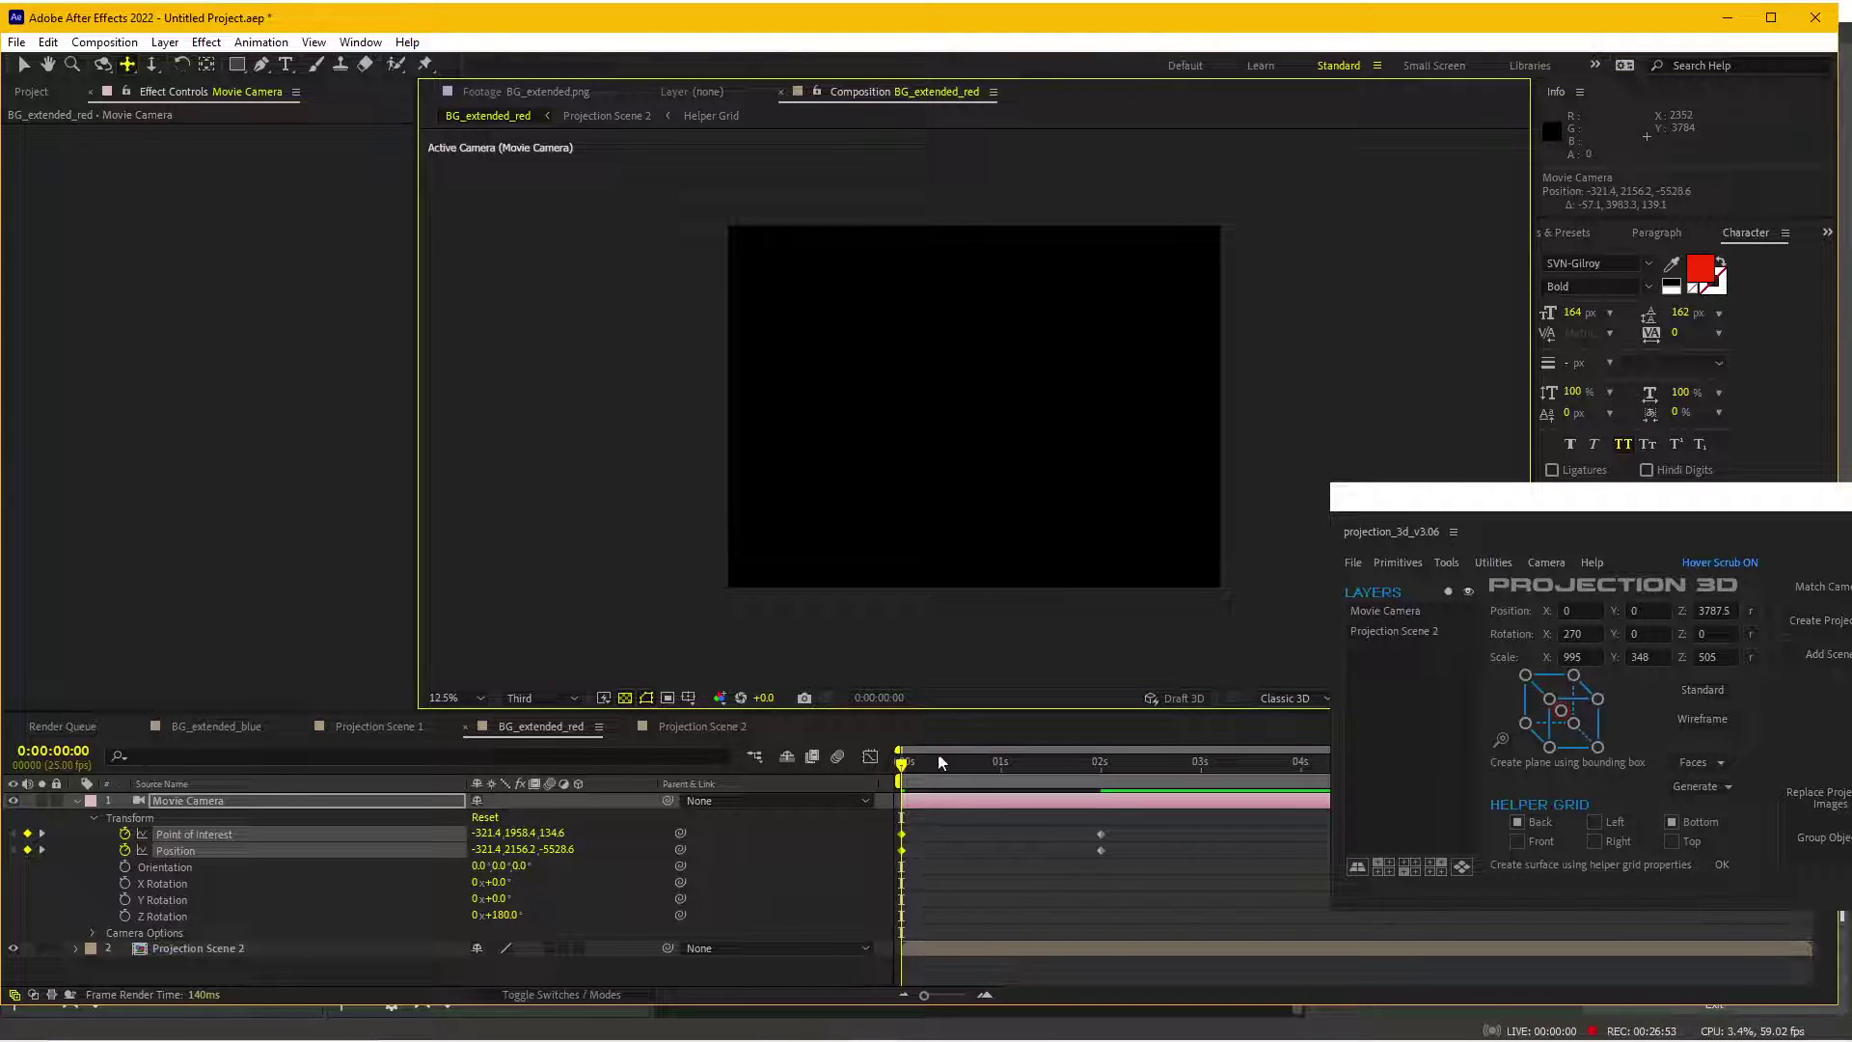
{"action": "mouse_move", "coordinate": [941, 762]}
{"action": "left_mouse_down"}
{"action": "mouse_move", "coordinate": [1045, 772]}
{"action": "mouse_move", "coordinate": [525, 745]}
{"action": "left_mouse_up"}
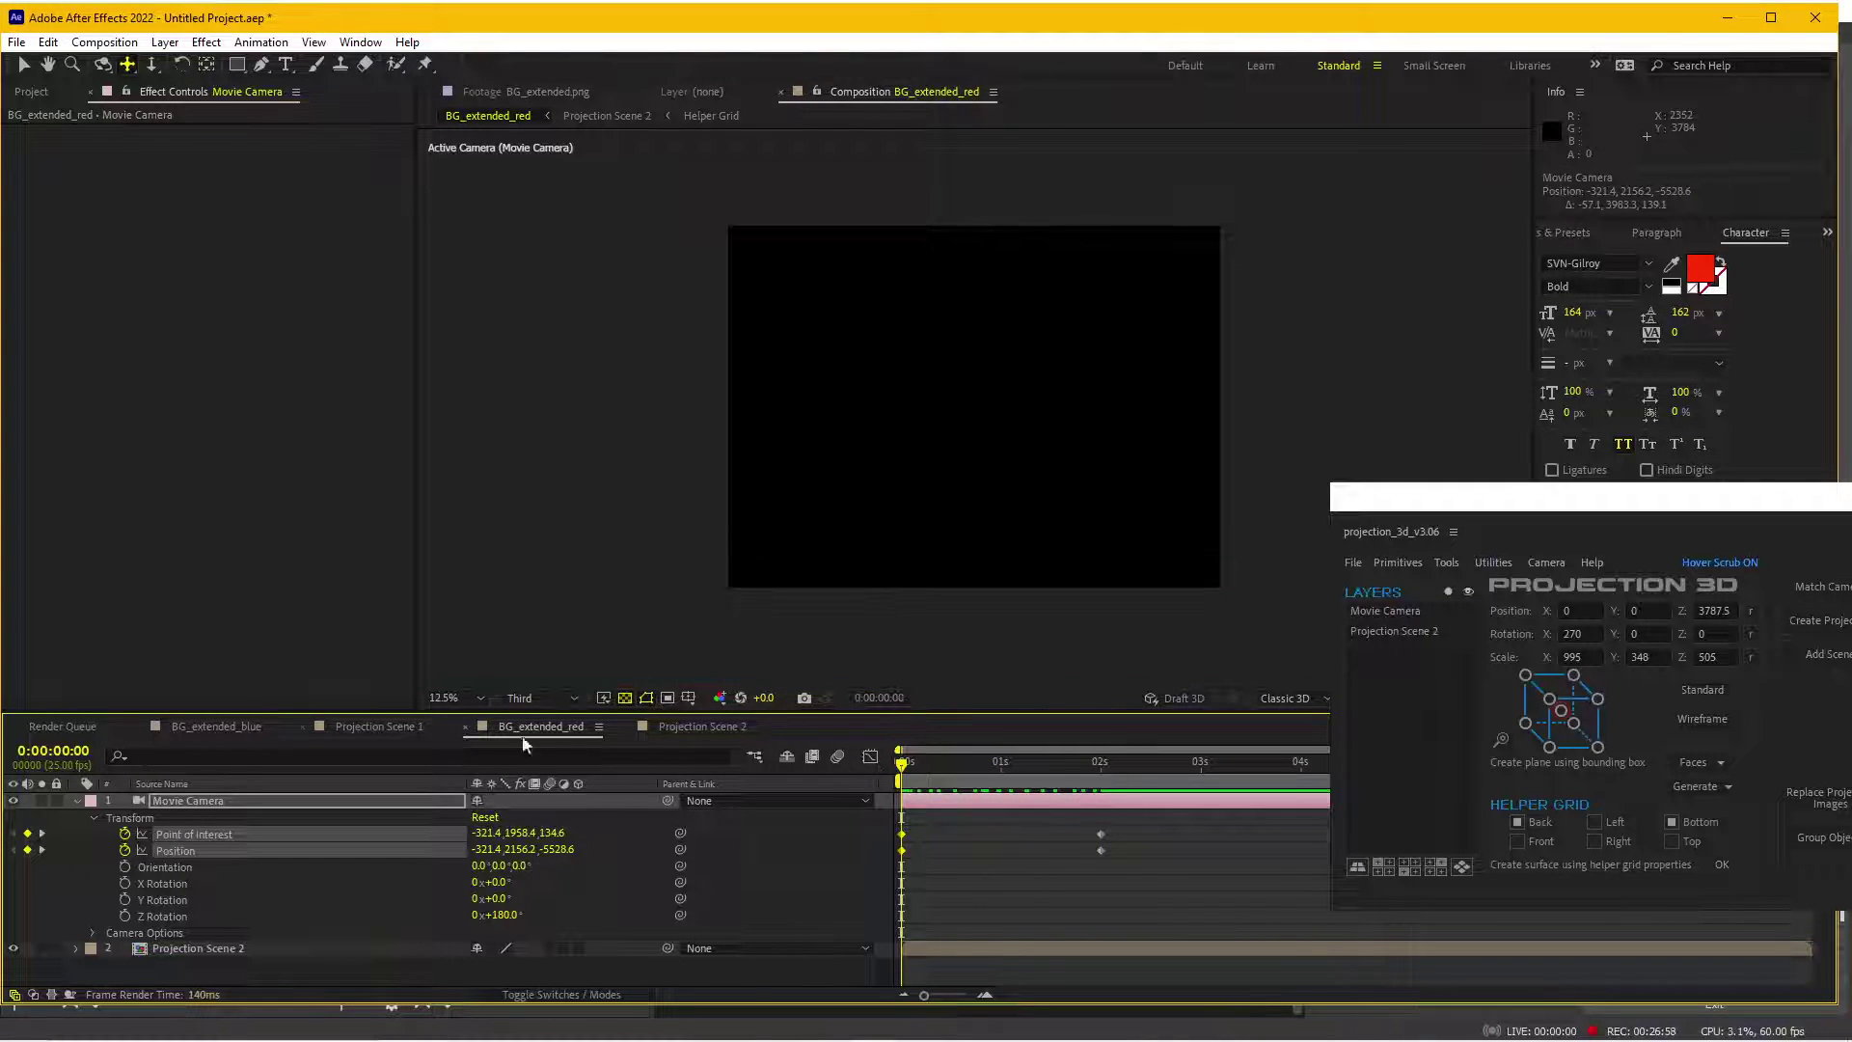
- Open Projection Scene 1 and enlarge Blue car.png to 221%
{"action": "left_click", "coordinate": [249, 726]}
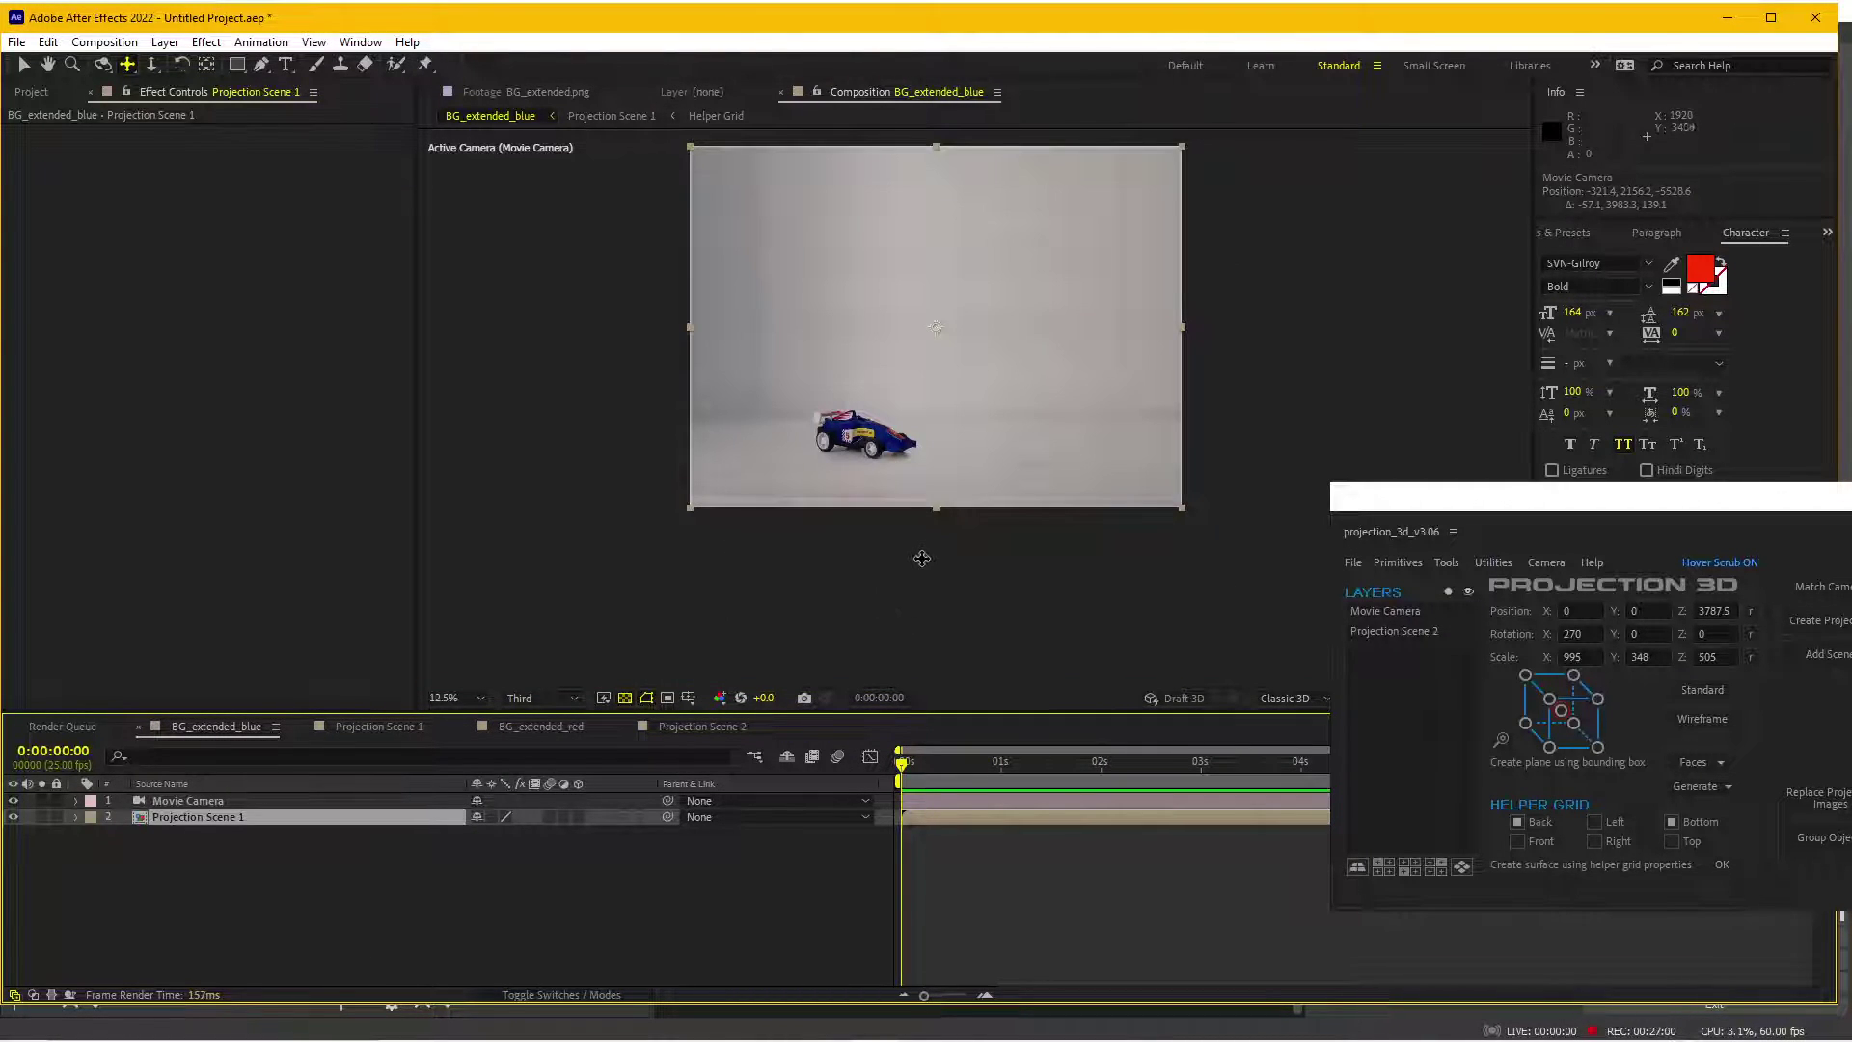
{"action": "left_click", "coordinate": [400, 729]}
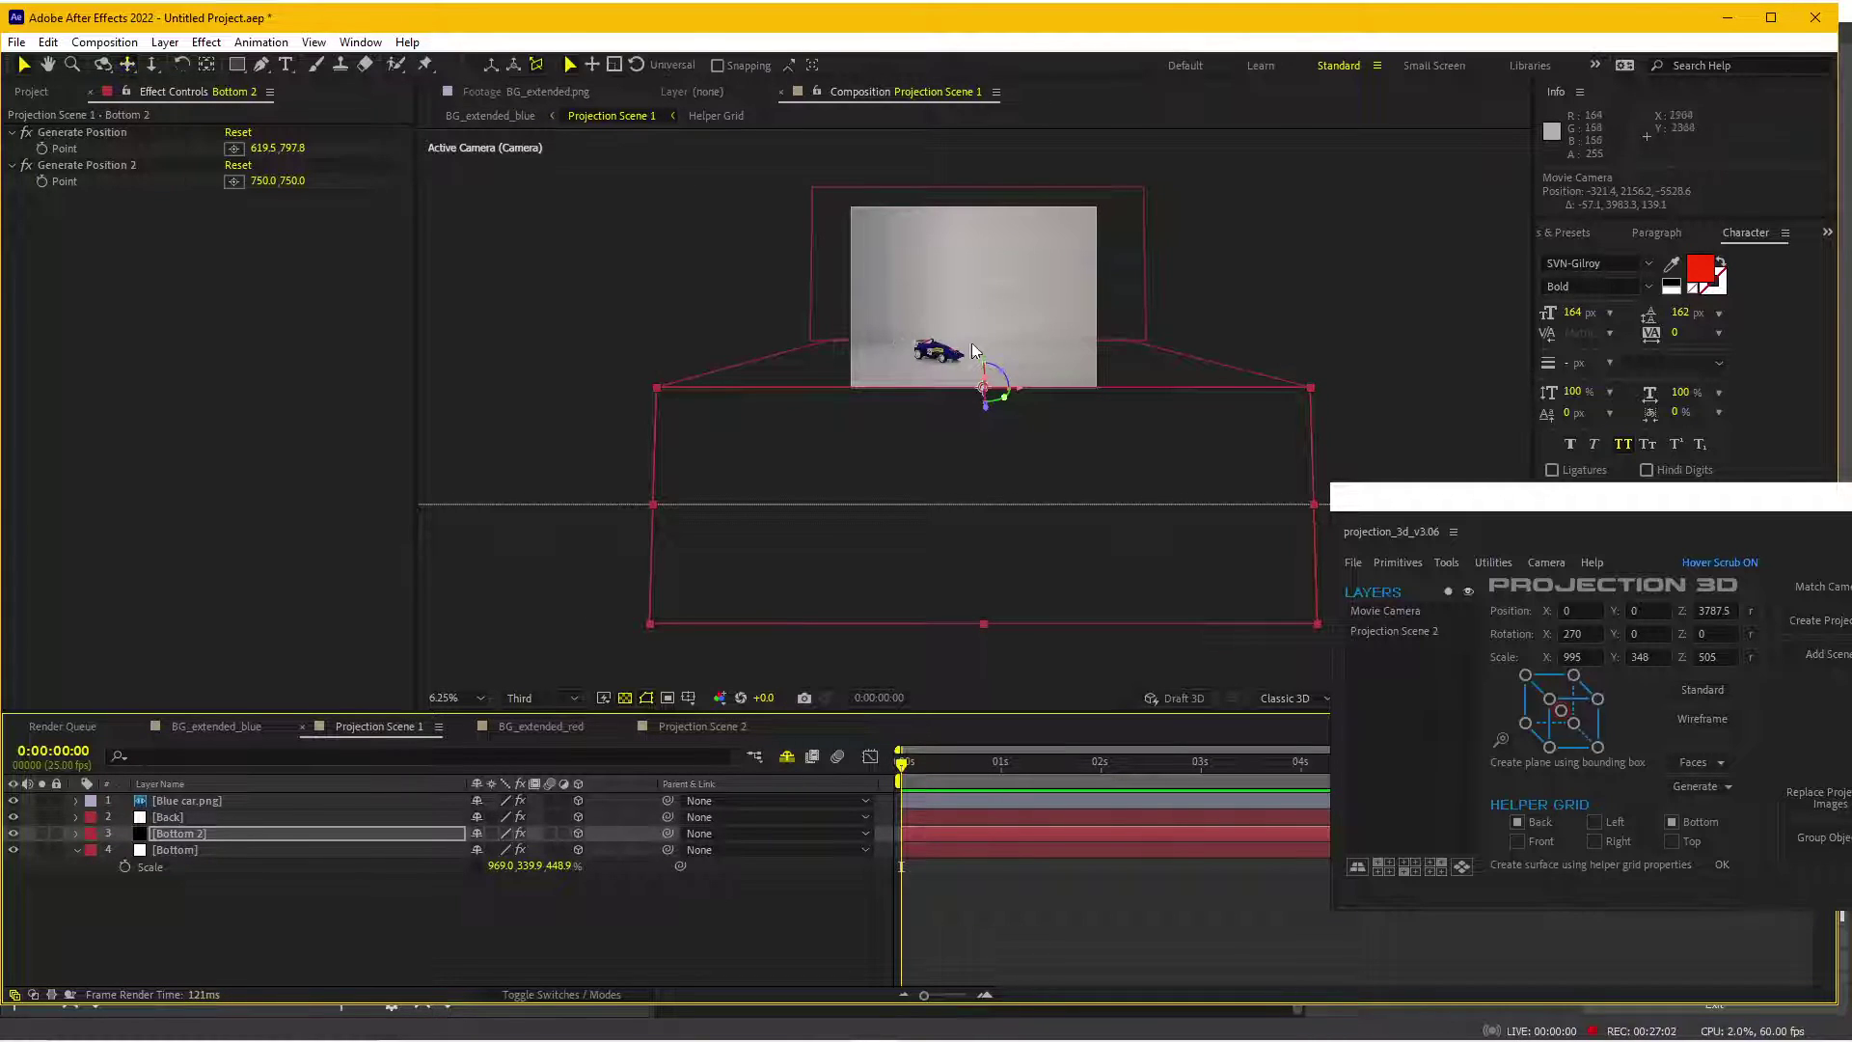
{"action": "left_click", "coordinate": [188, 800]}
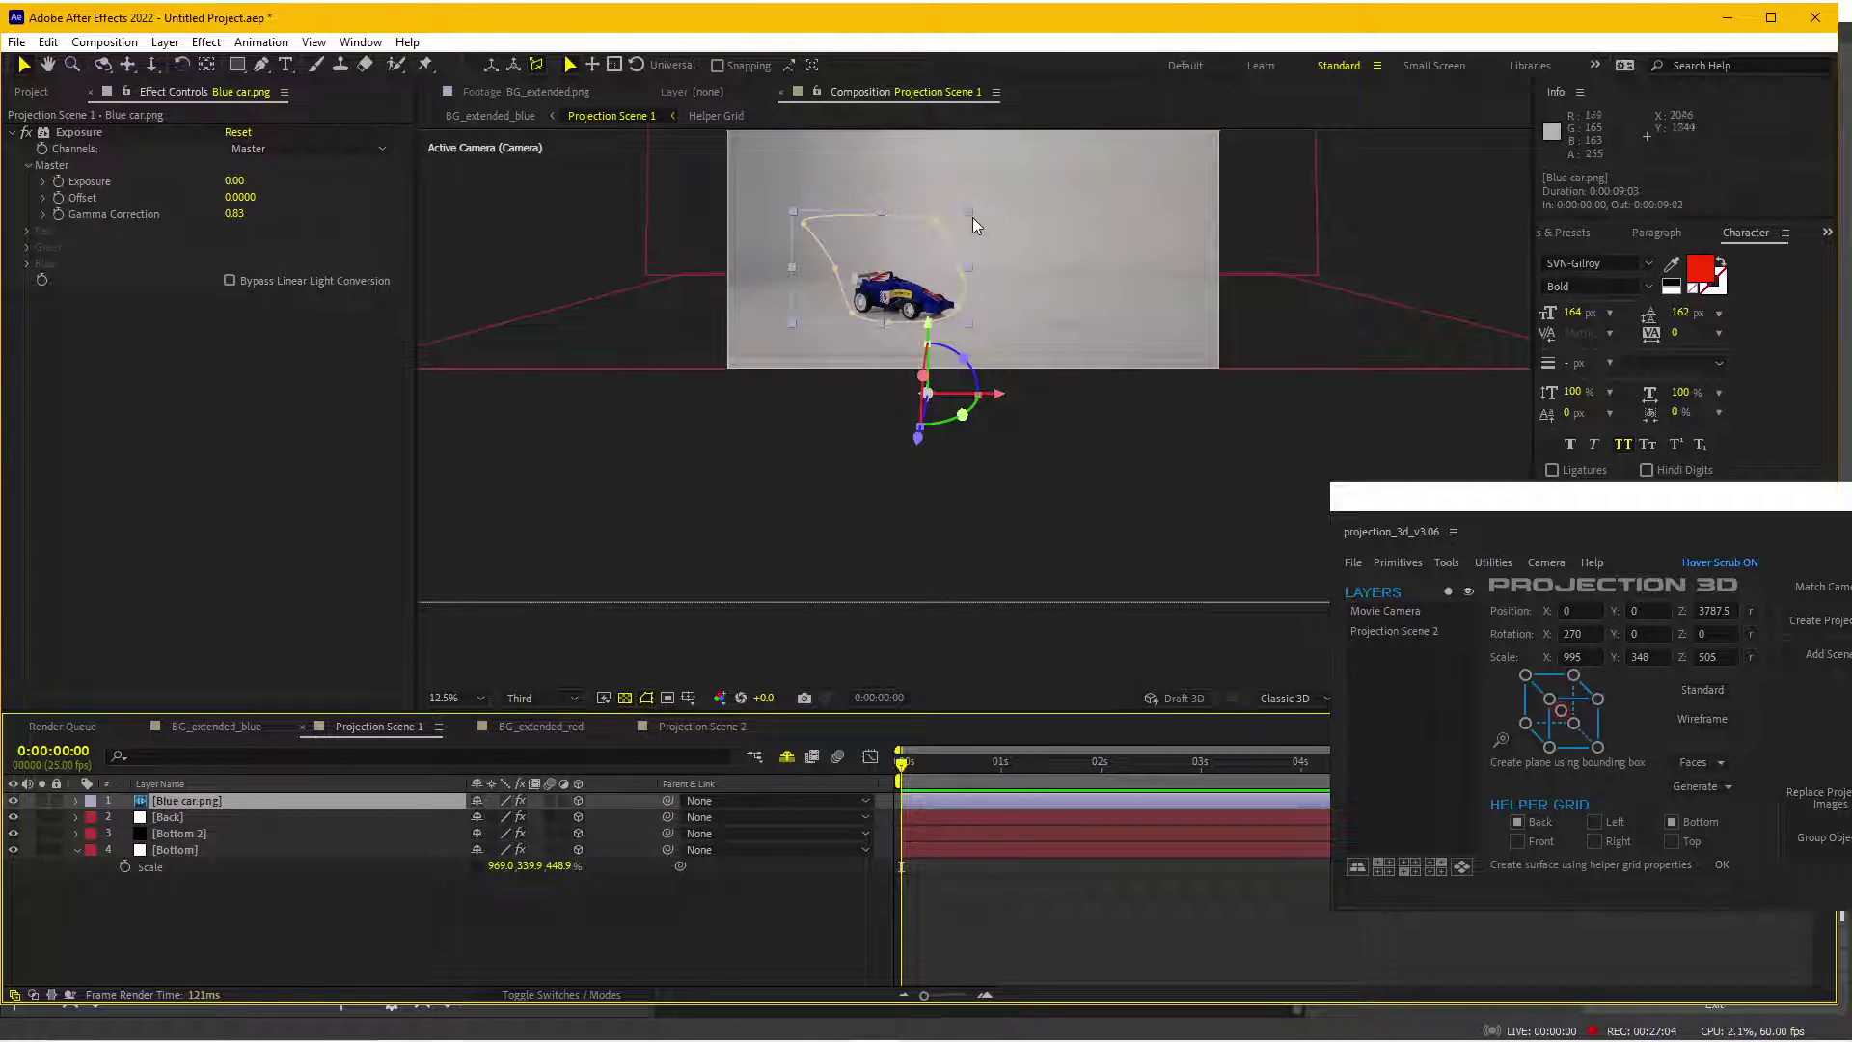
{"action": "left_click_drag", "start_coordinate": [972, 217], "coordinate": [975, 210]}
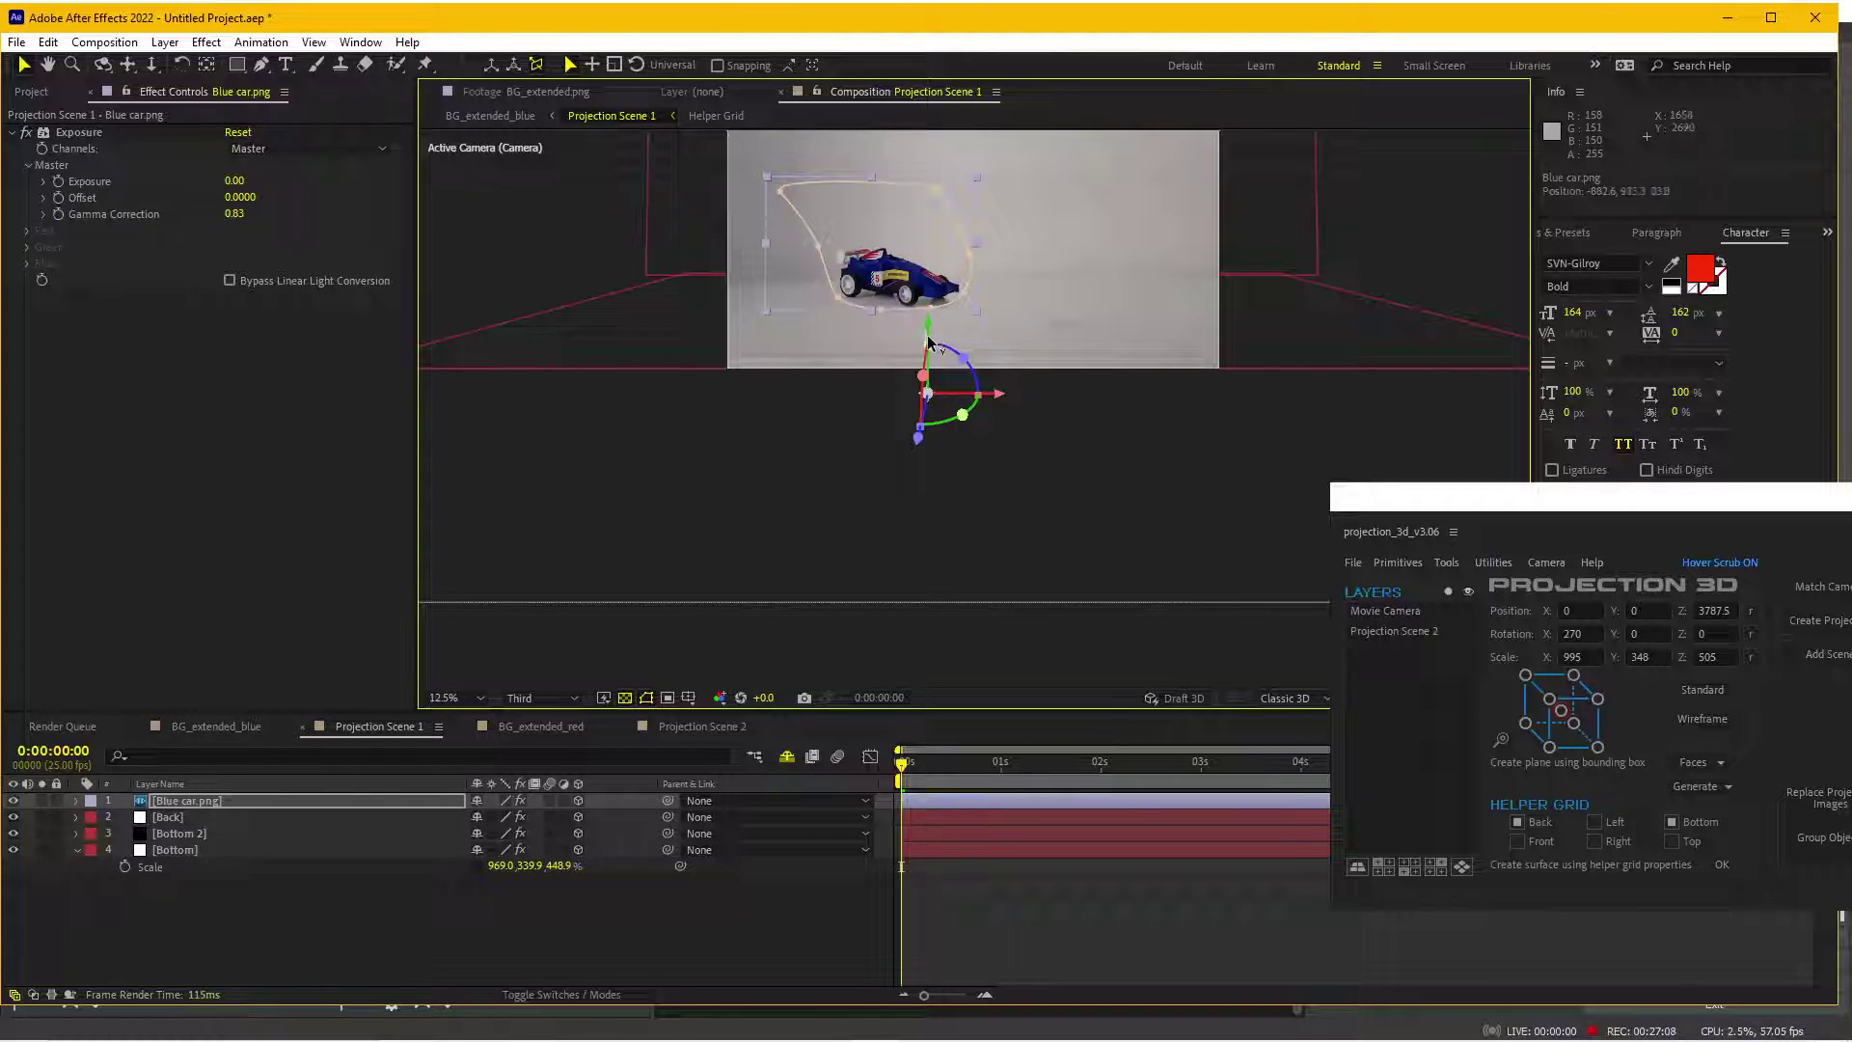
- Lower the Blue car layer in the scene, then return to BG_extended_blue
{"action": "left_click_drag", "start_coordinate": [926, 327], "coordinate": [929, 345]}
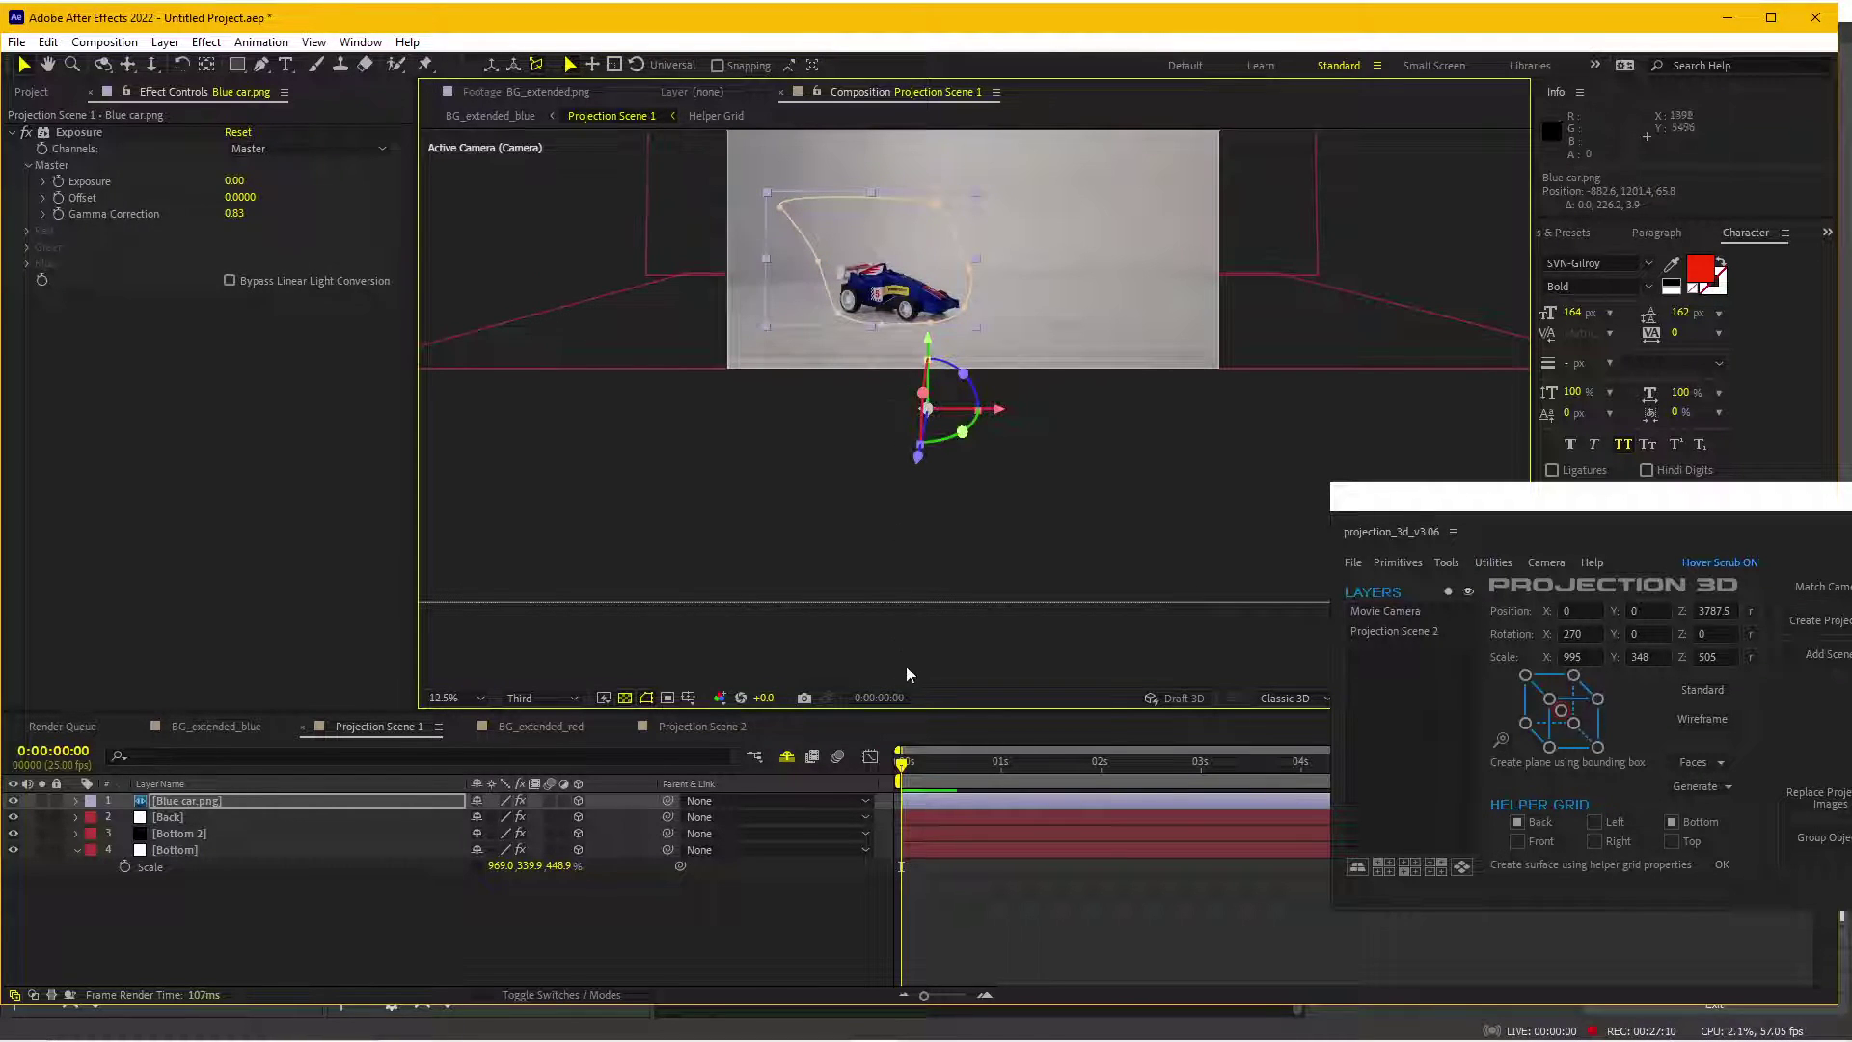
{"action": "key", "text": "period"}
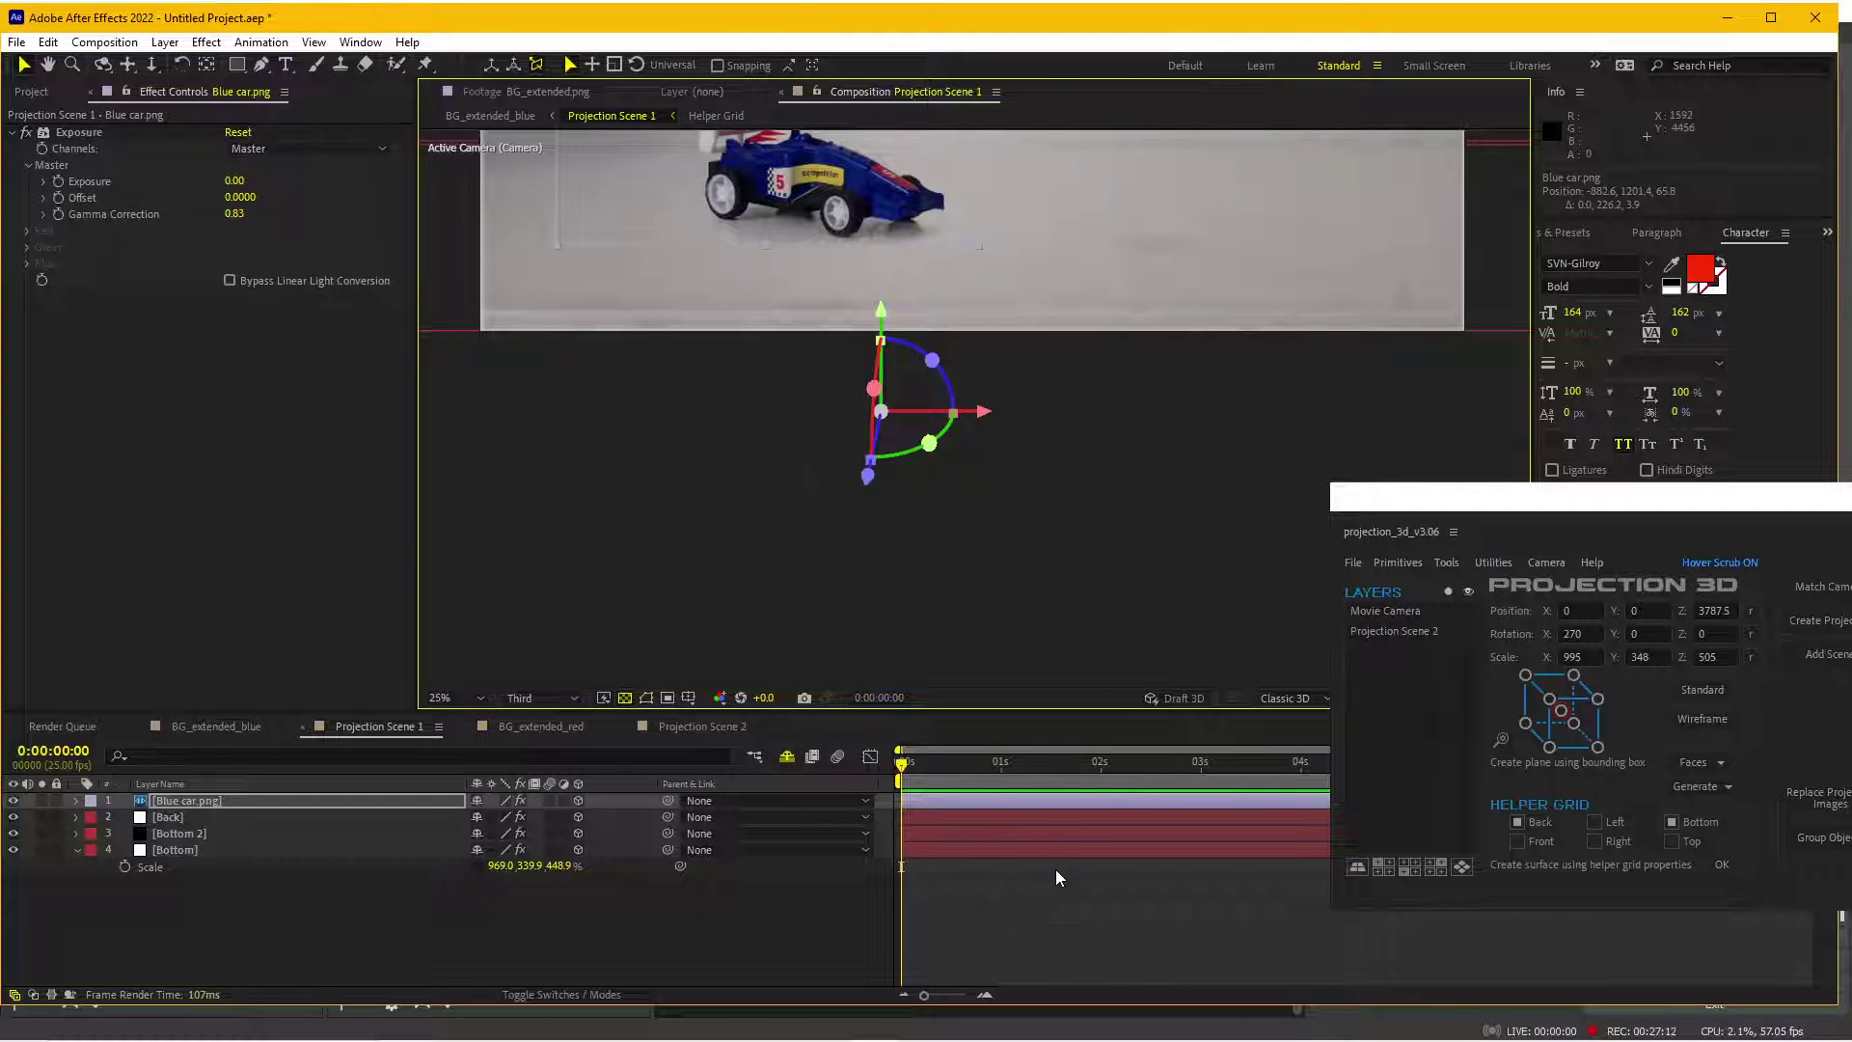
{"action": "left_click", "coordinate": [1056, 870]}
{"action": "key", "text": "comma"}
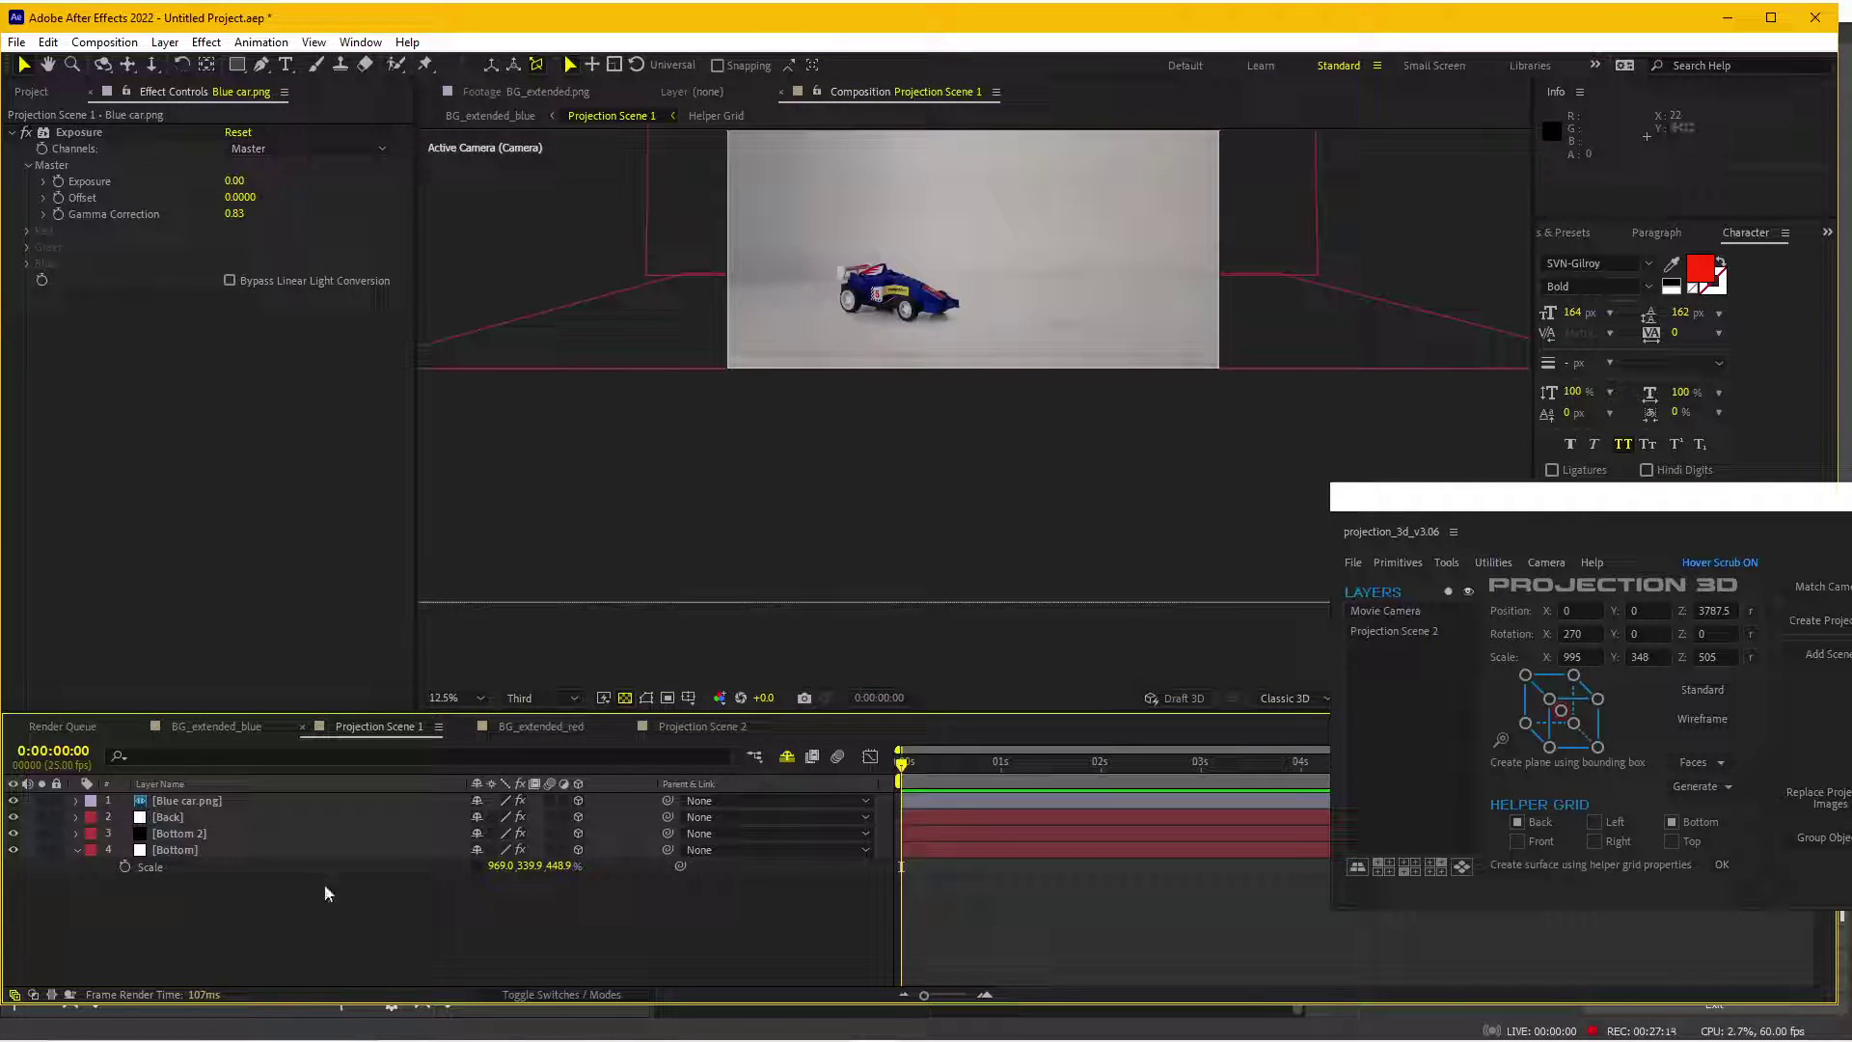
{"action": "left_click", "coordinate": [214, 725]}
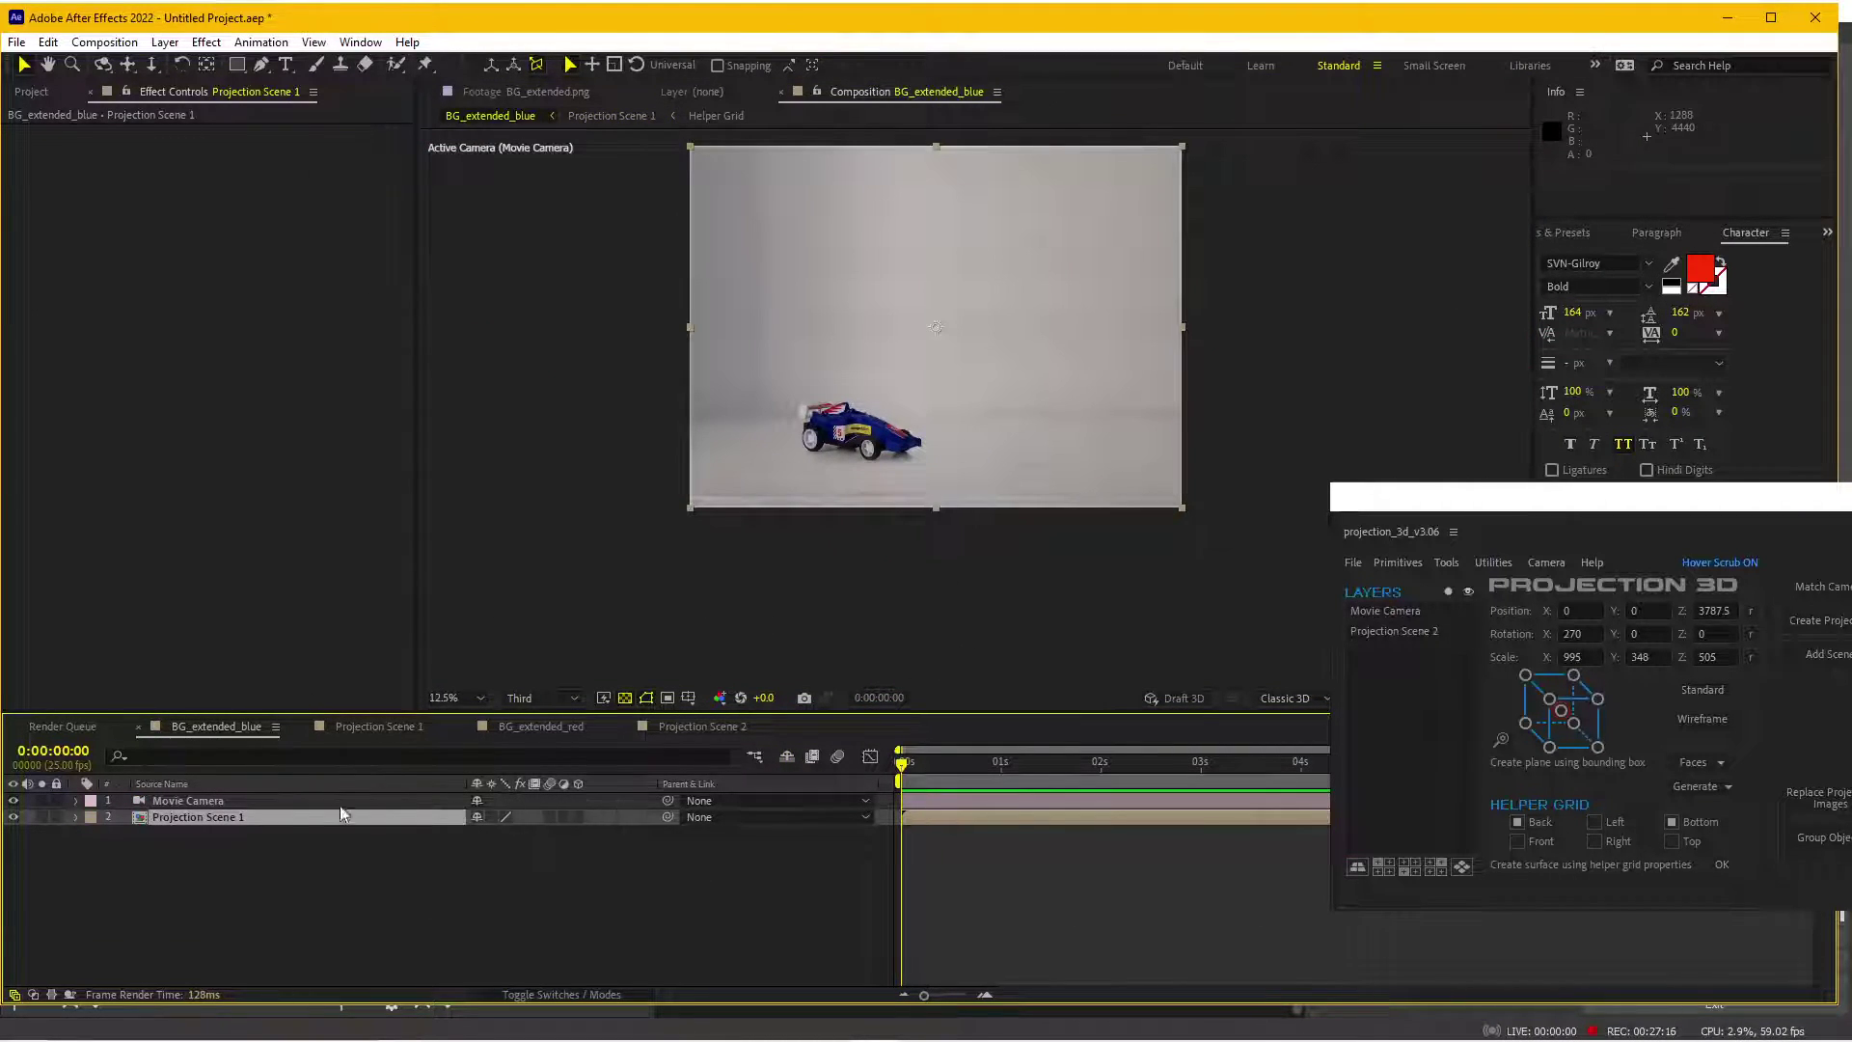
- Set starting Point of Interest and Position keyframes on the Movie Camera at 0s
{"action": "left_click", "coordinate": [197, 802]}
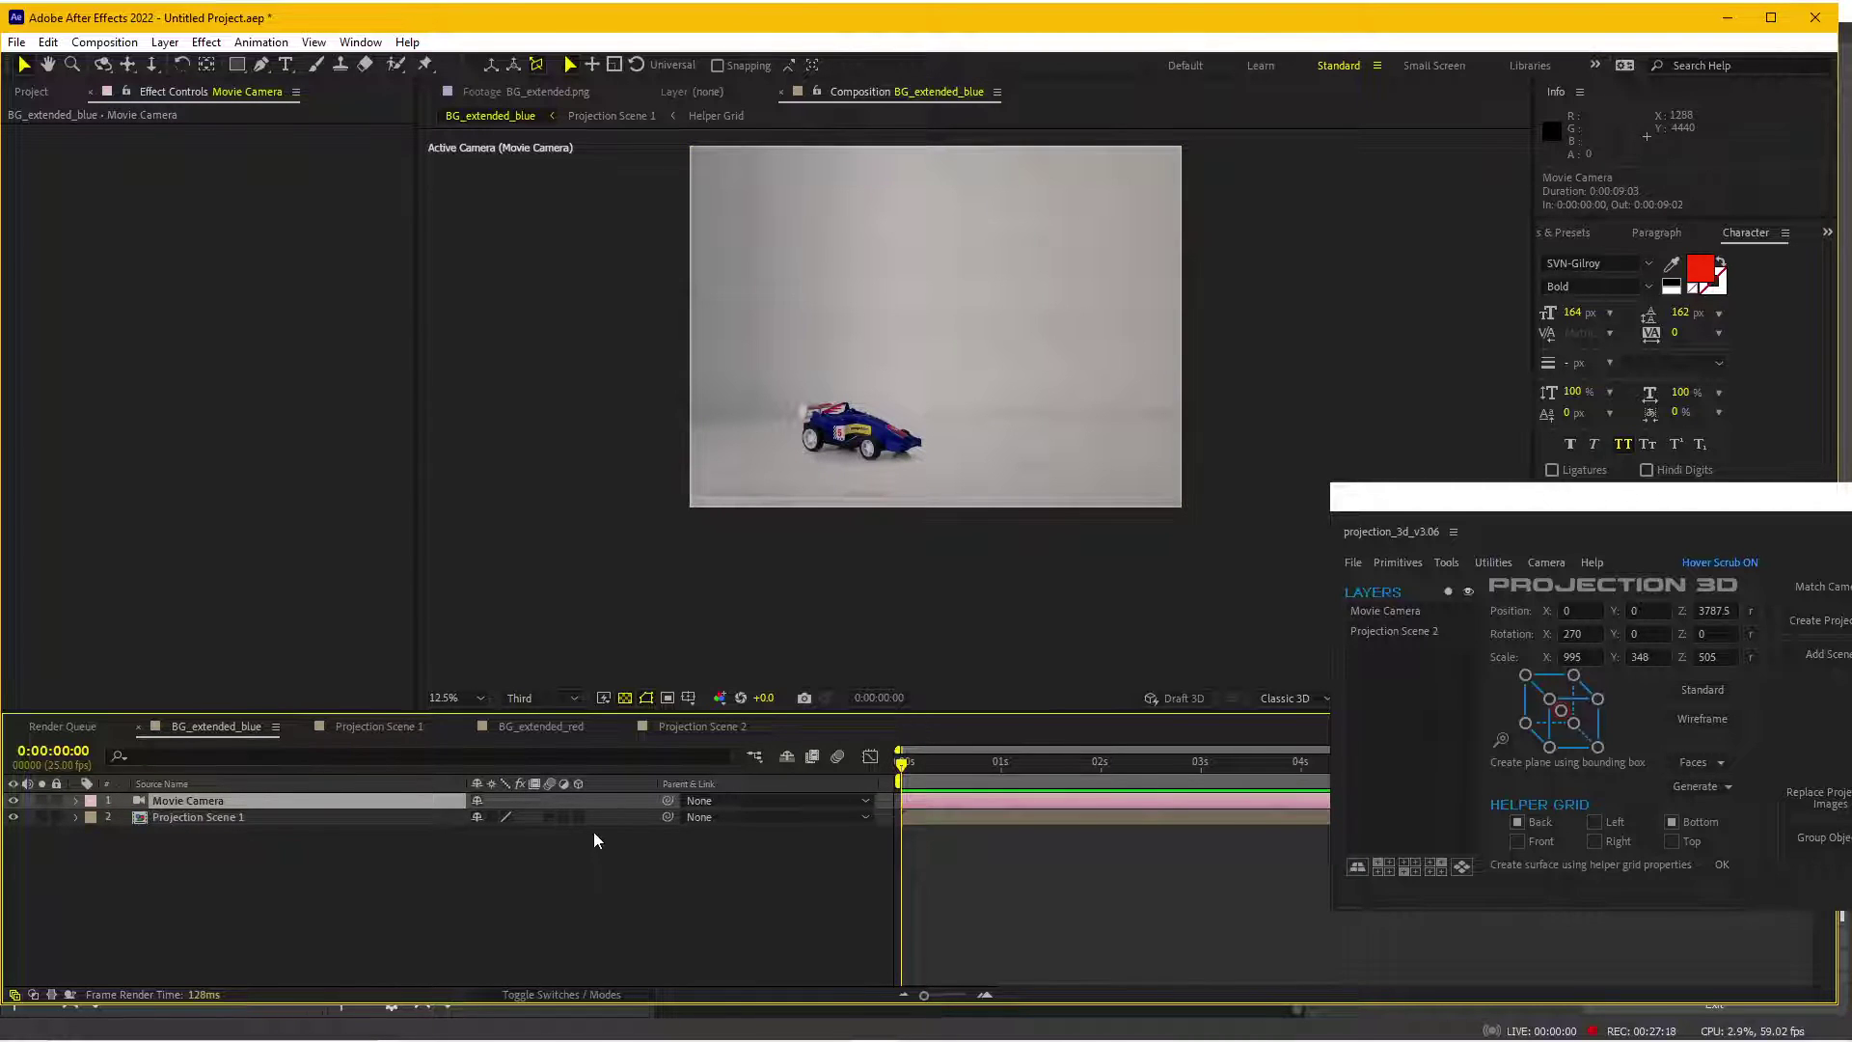
{"action": "key", "text": "p"}
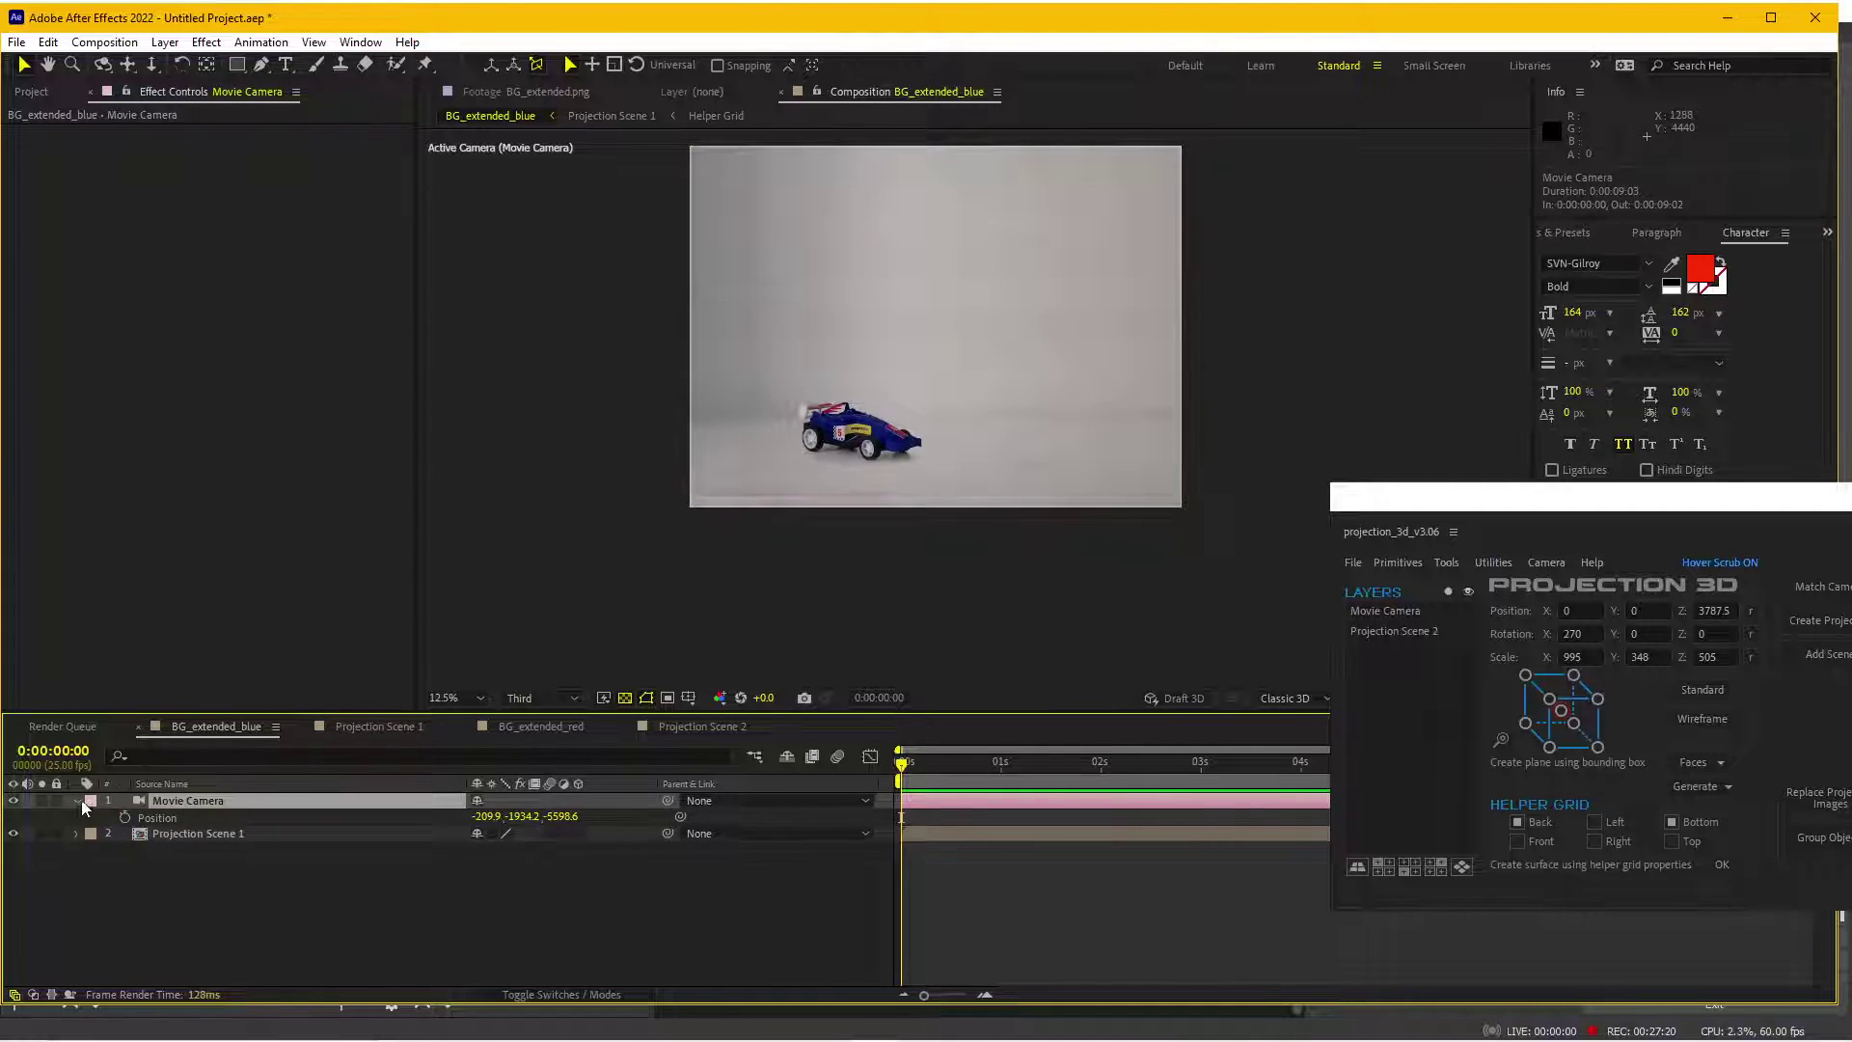
{"action": "left_click", "coordinate": [77, 802]}
{"action": "left_click", "coordinate": [77, 802]}
{"action": "left_click", "coordinate": [124, 833]}
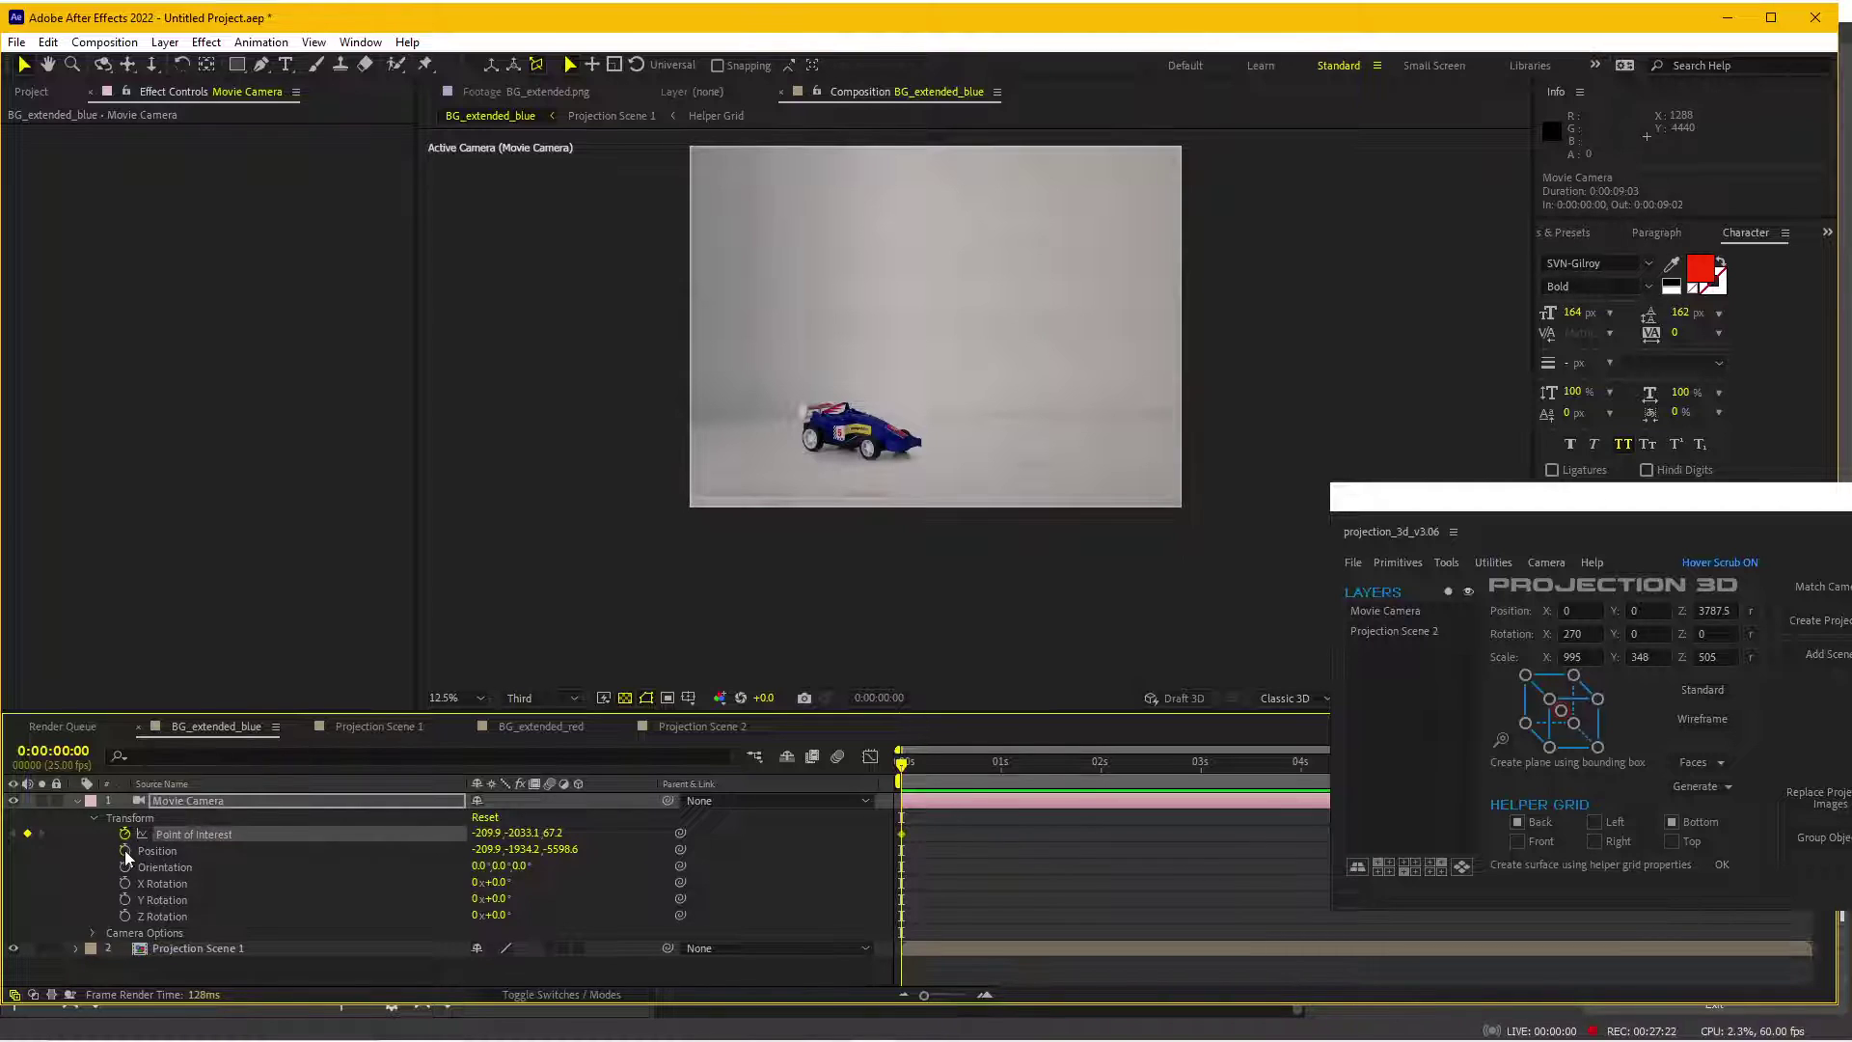
{"action": "left_click", "coordinate": [124, 849]}
{"action": "left_click_drag", "start_coordinate": [922, 823], "coordinate": [904, 863]}
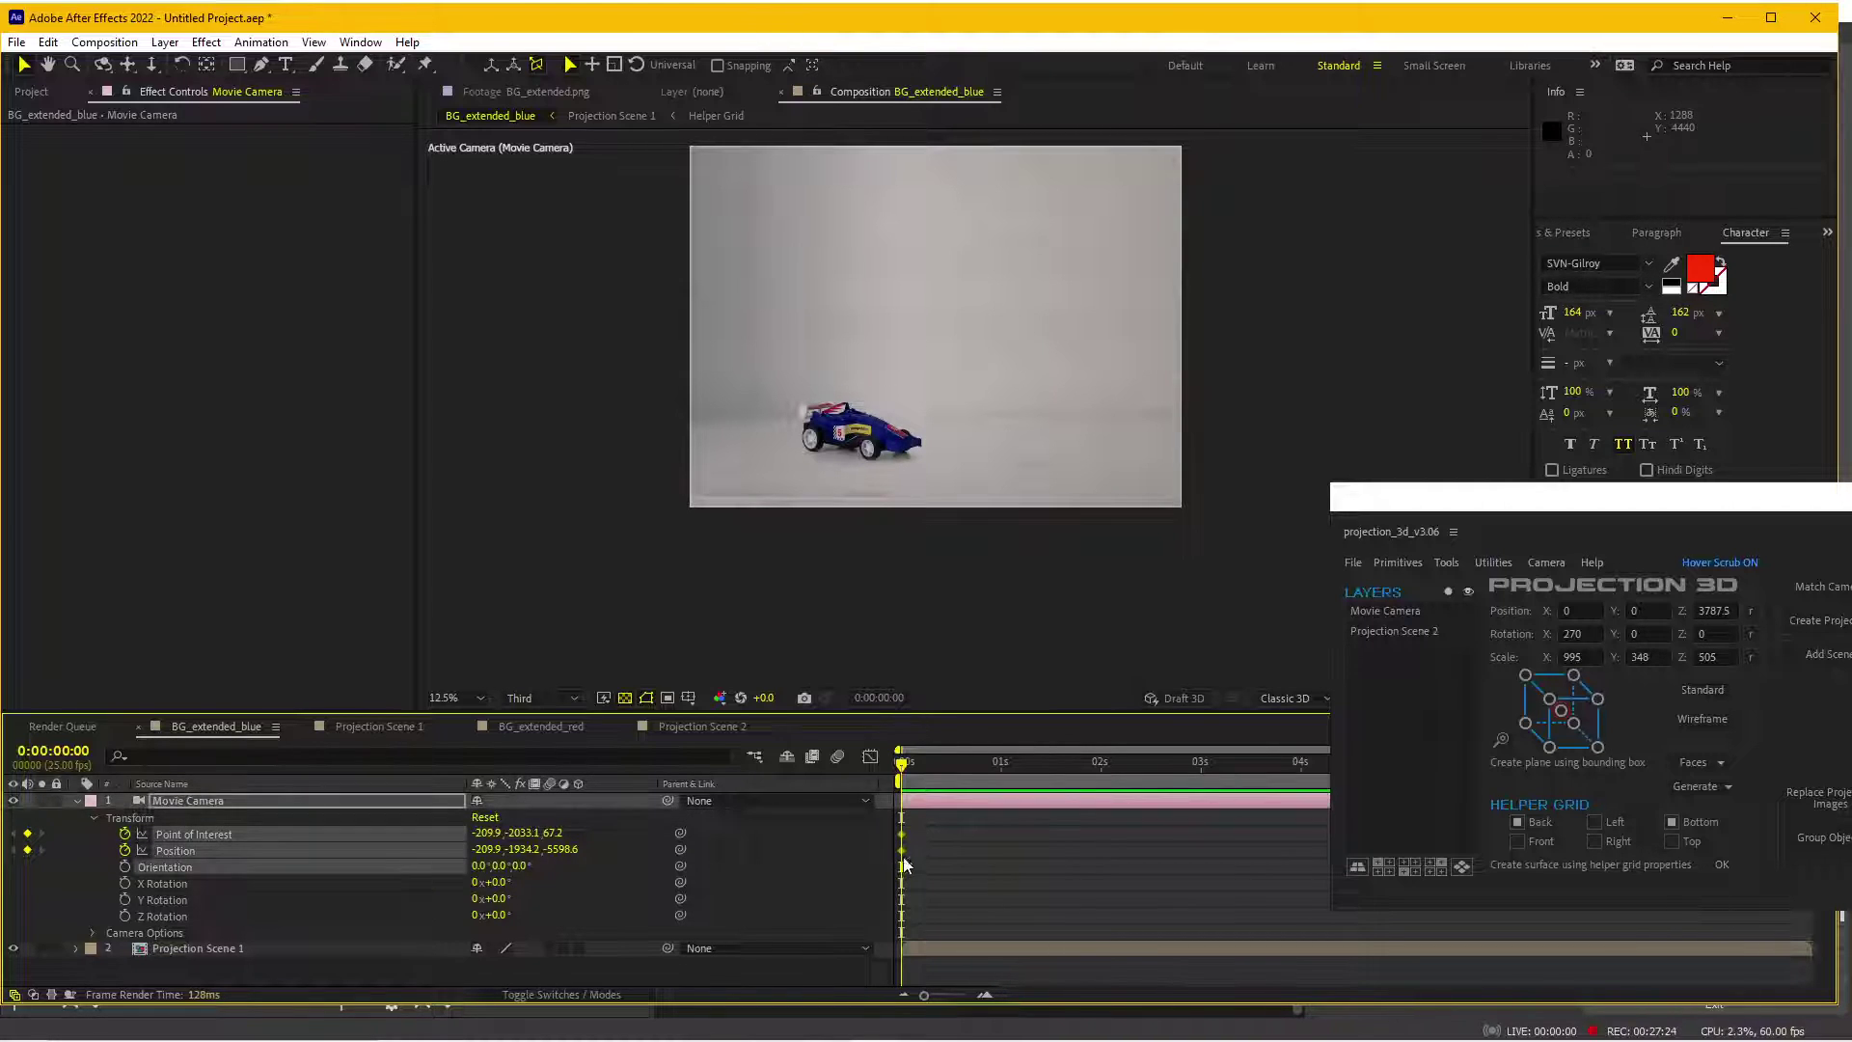
- At 2 seconds, pan the camera until the car image leaves the frame upward
{"action": "left_click_drag", "start_coordinate": [1105, 767], "coordinate": [1101, 767]}
{"action": "key", "text": "c"}
{"action": "left_click_drag", "start_coordinate": [973, 454], "coordinate": [984, 165]}
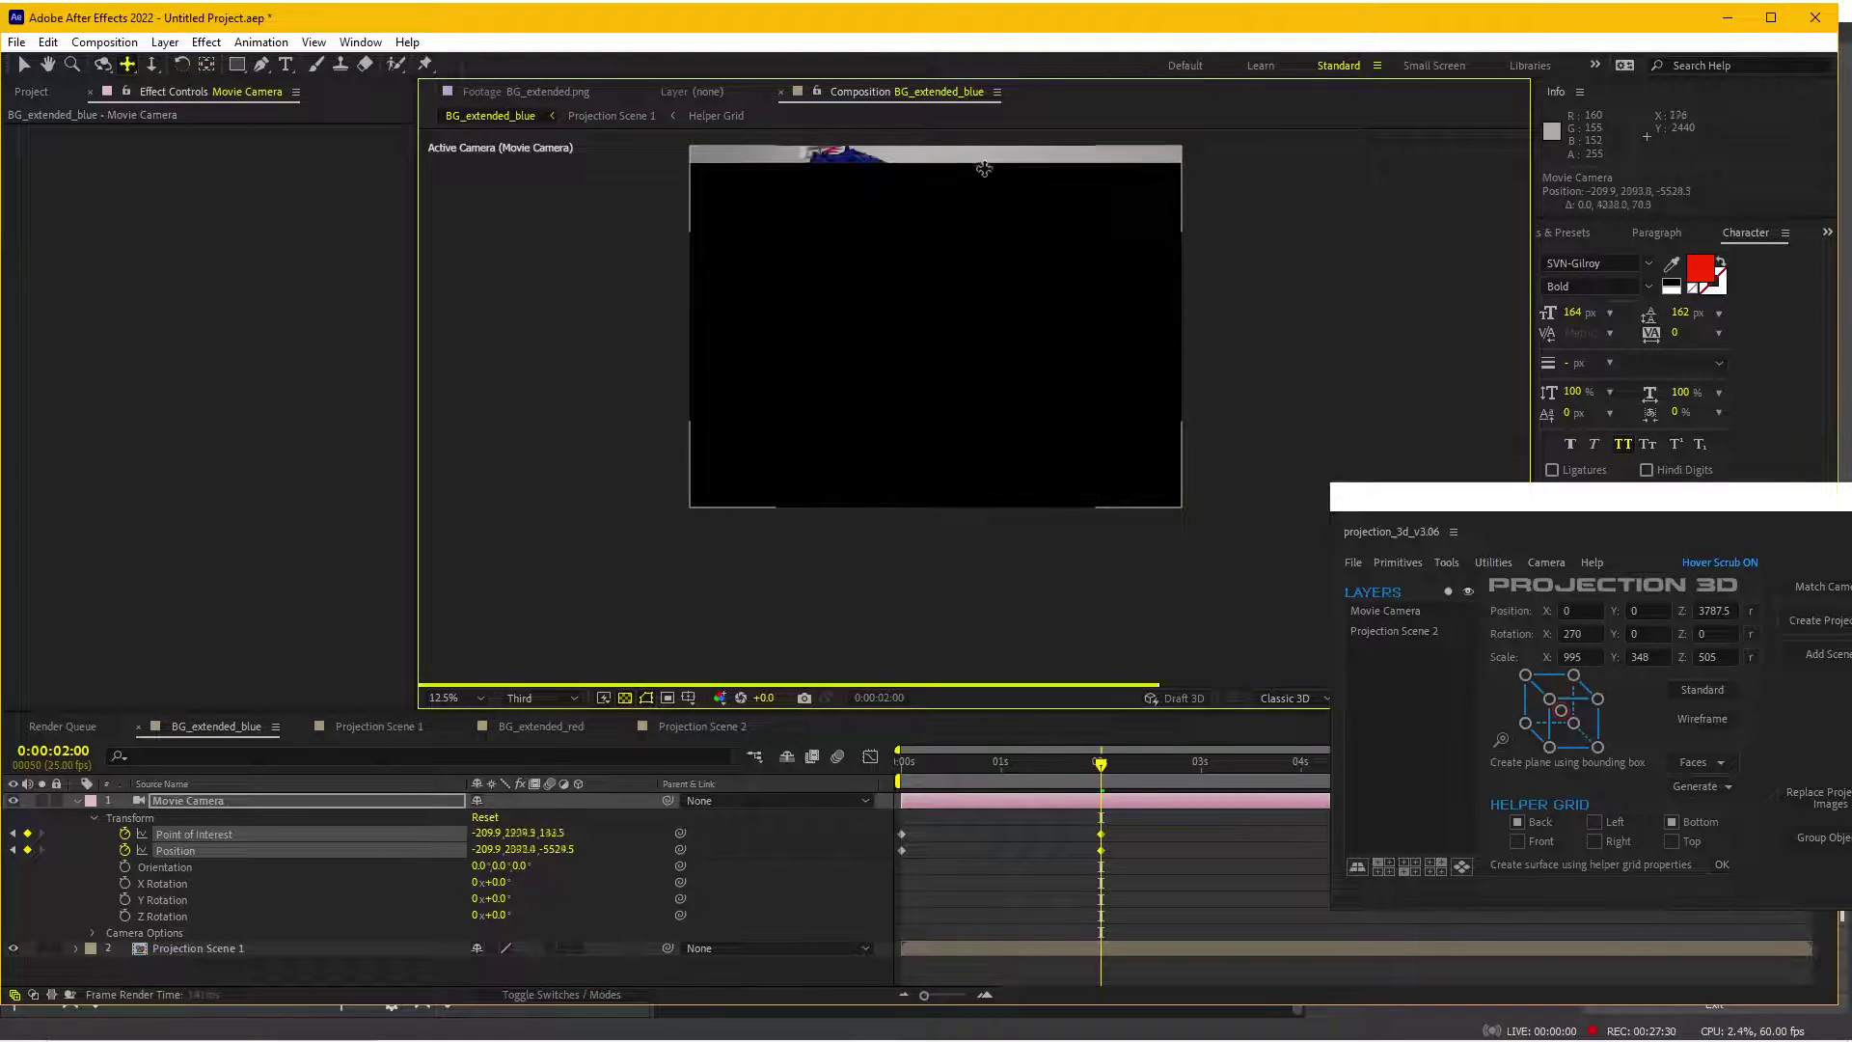
{"action": "left_click_drag", "start_coordinate": [1051, 404], "coordinate": [1076, 493]}
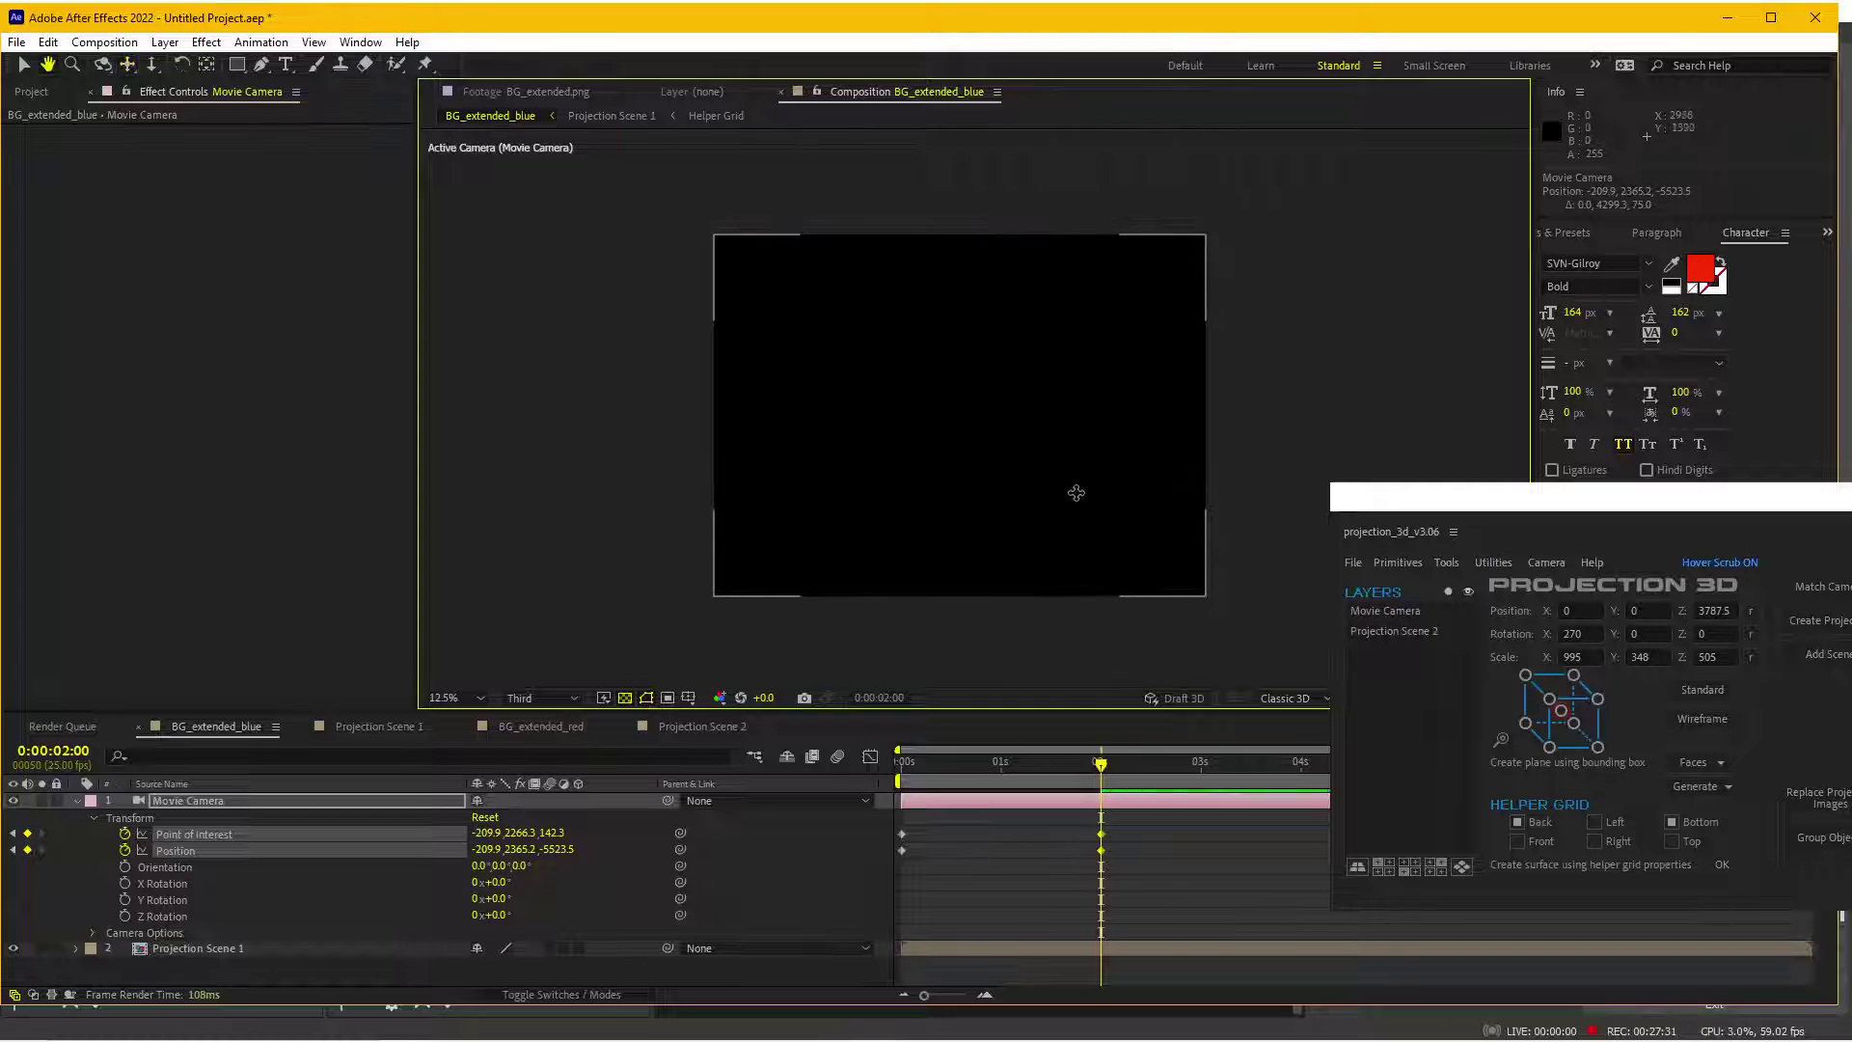
{"action": "mouse_move", "coordinate": [1101, 763]}
{"action": "left_mouse_down"}
{"action": "mouse_move", "coordinate": [968, 767]}
{"action": "mouse_move", "coordinate": [1095, 783]}
{"action": "left_mouse_up"}
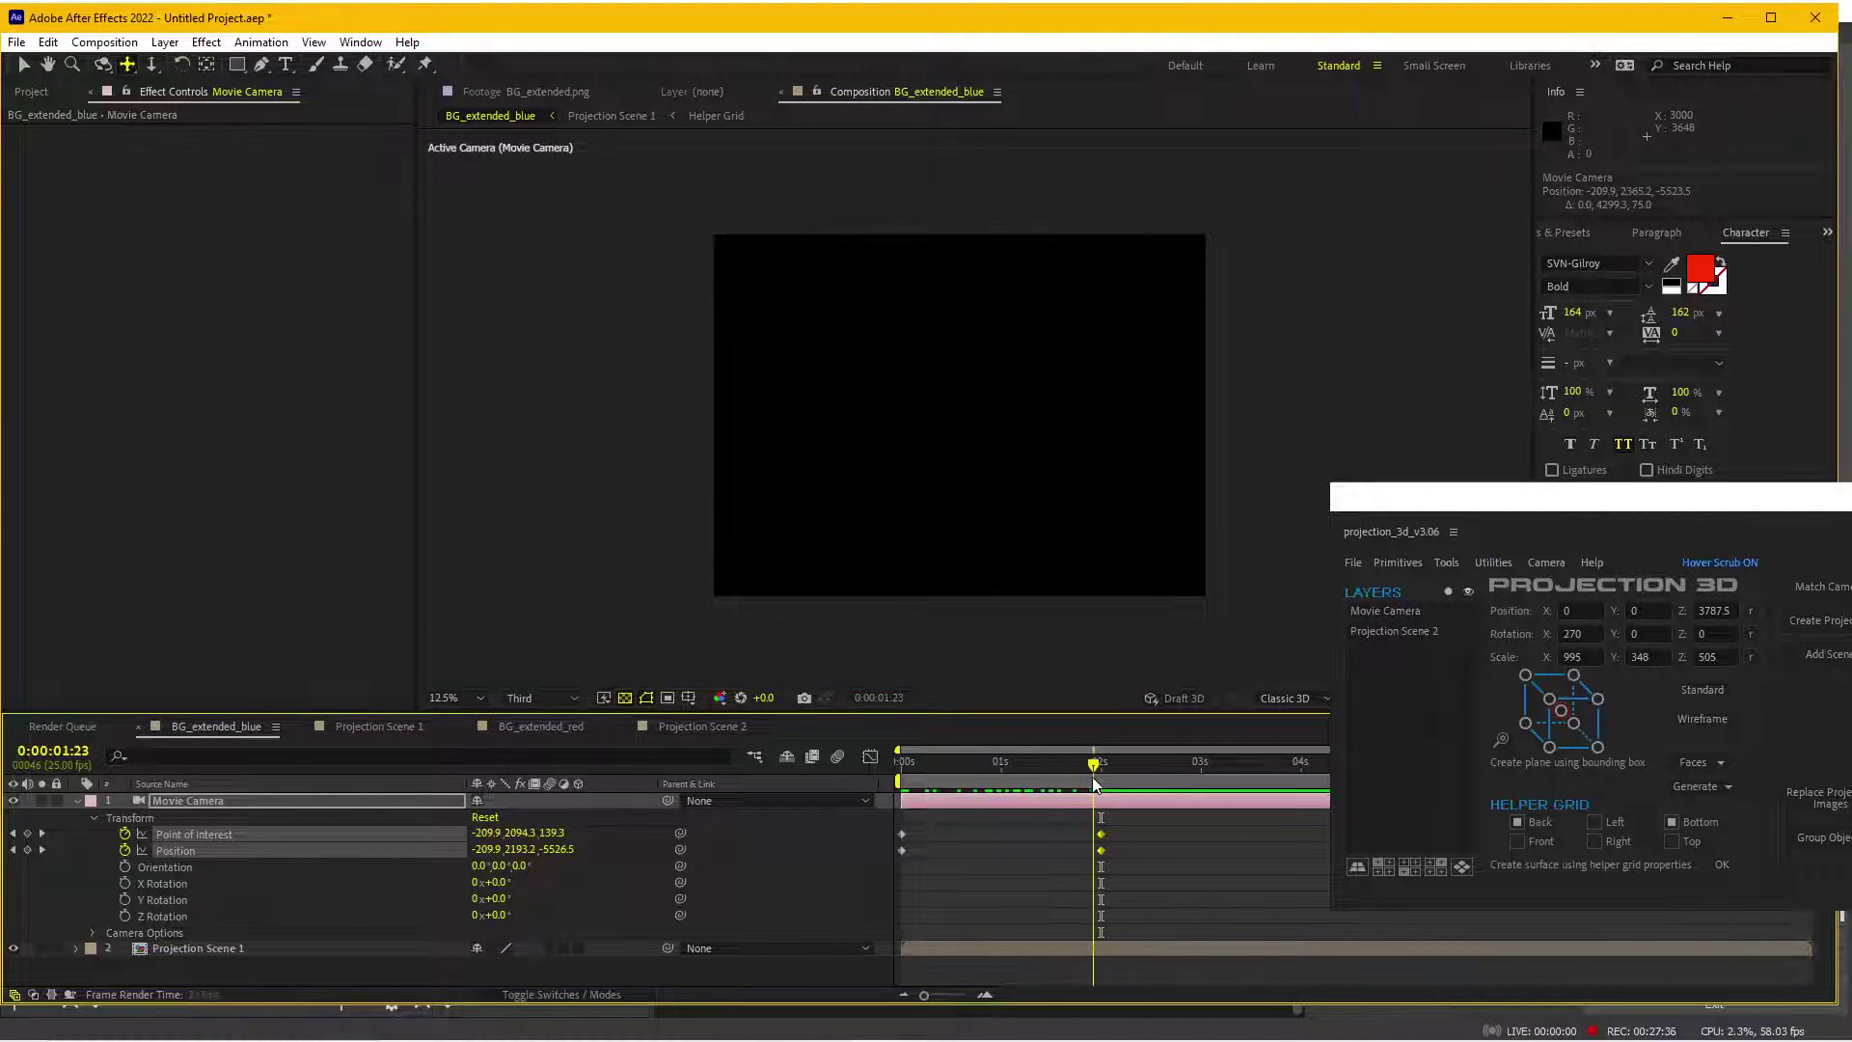
{"action": "left_click", "coordinate": [545, 726]}
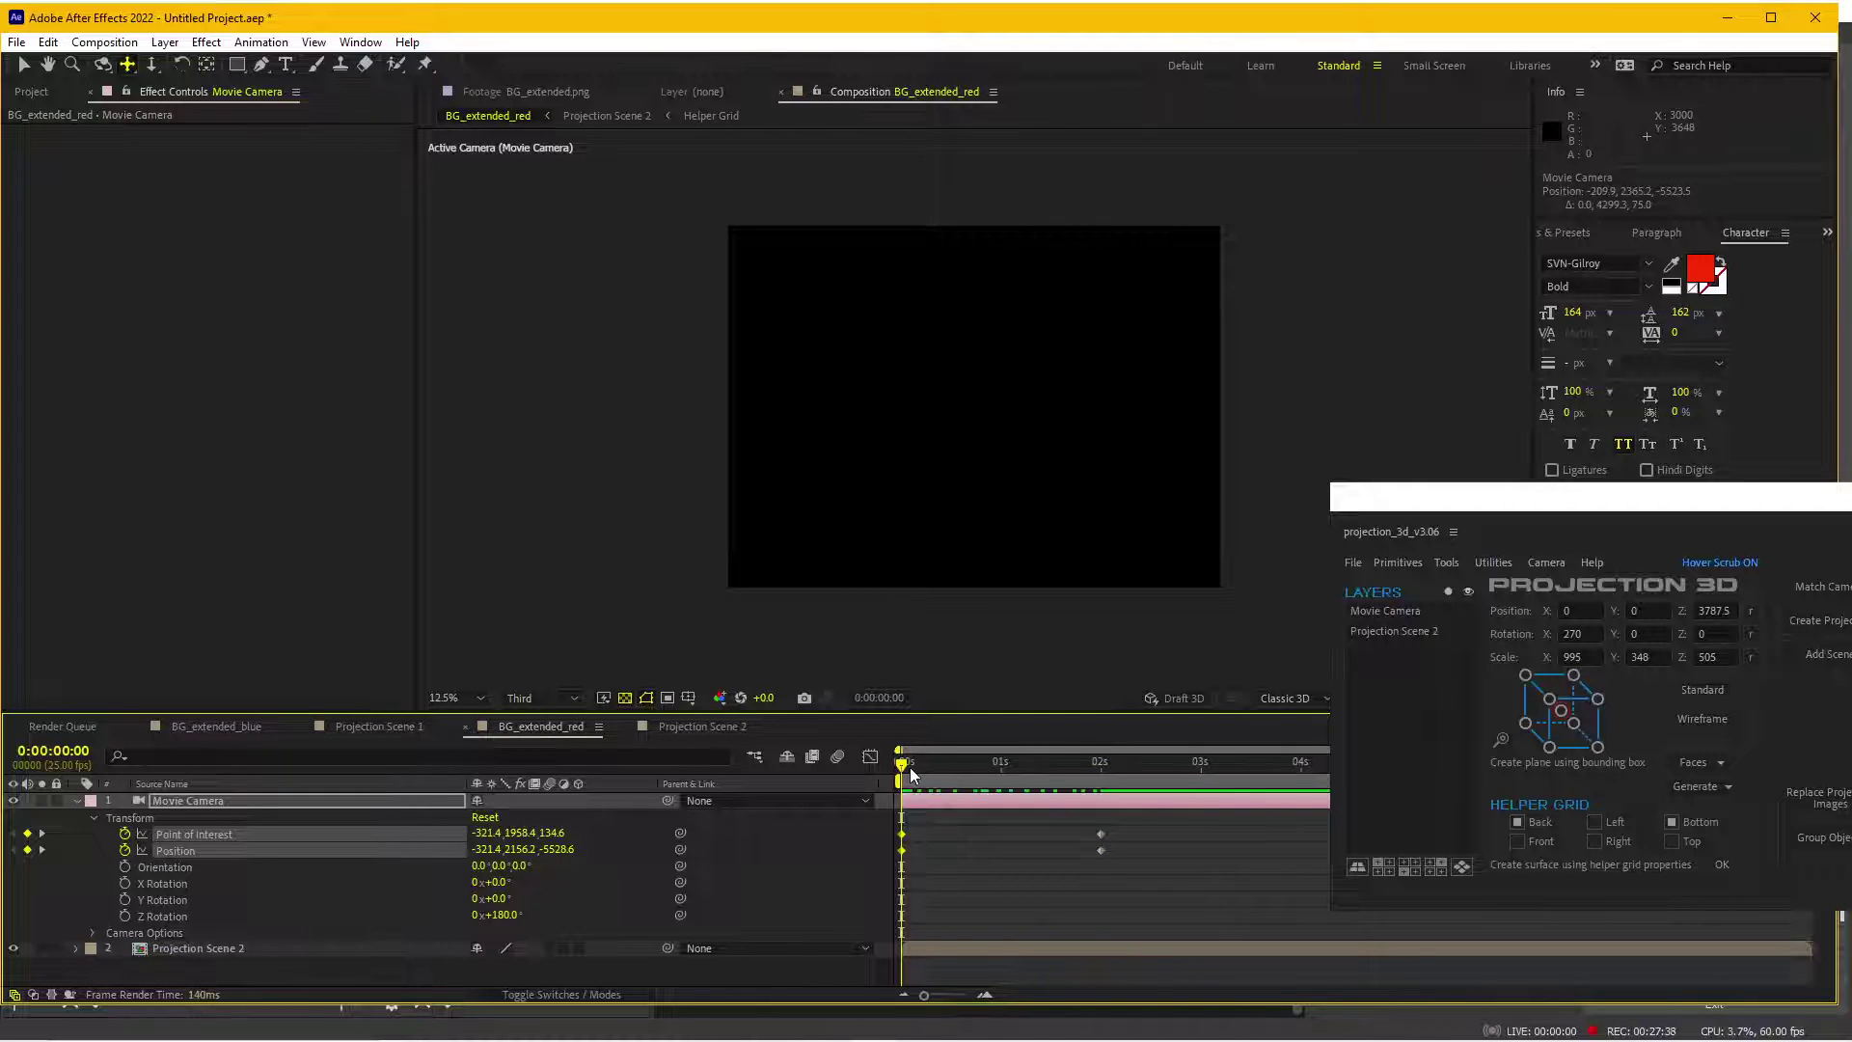
- Drag BG_extended_blue from the Project panel onto New Composition, creating BG_extended_blue 2
{"action": "mouse_move", "coordinate": [911, 766]}
{"action": "left_mouse_down"}
{"action": "mouse_move", "coordinate": [1078, 785]}
{"action": "mouse_move", "coordinate": [806, 786]}
{"action": "left_mouse_up"}
{"action": "left_click", "coordinate": [43, 95]}
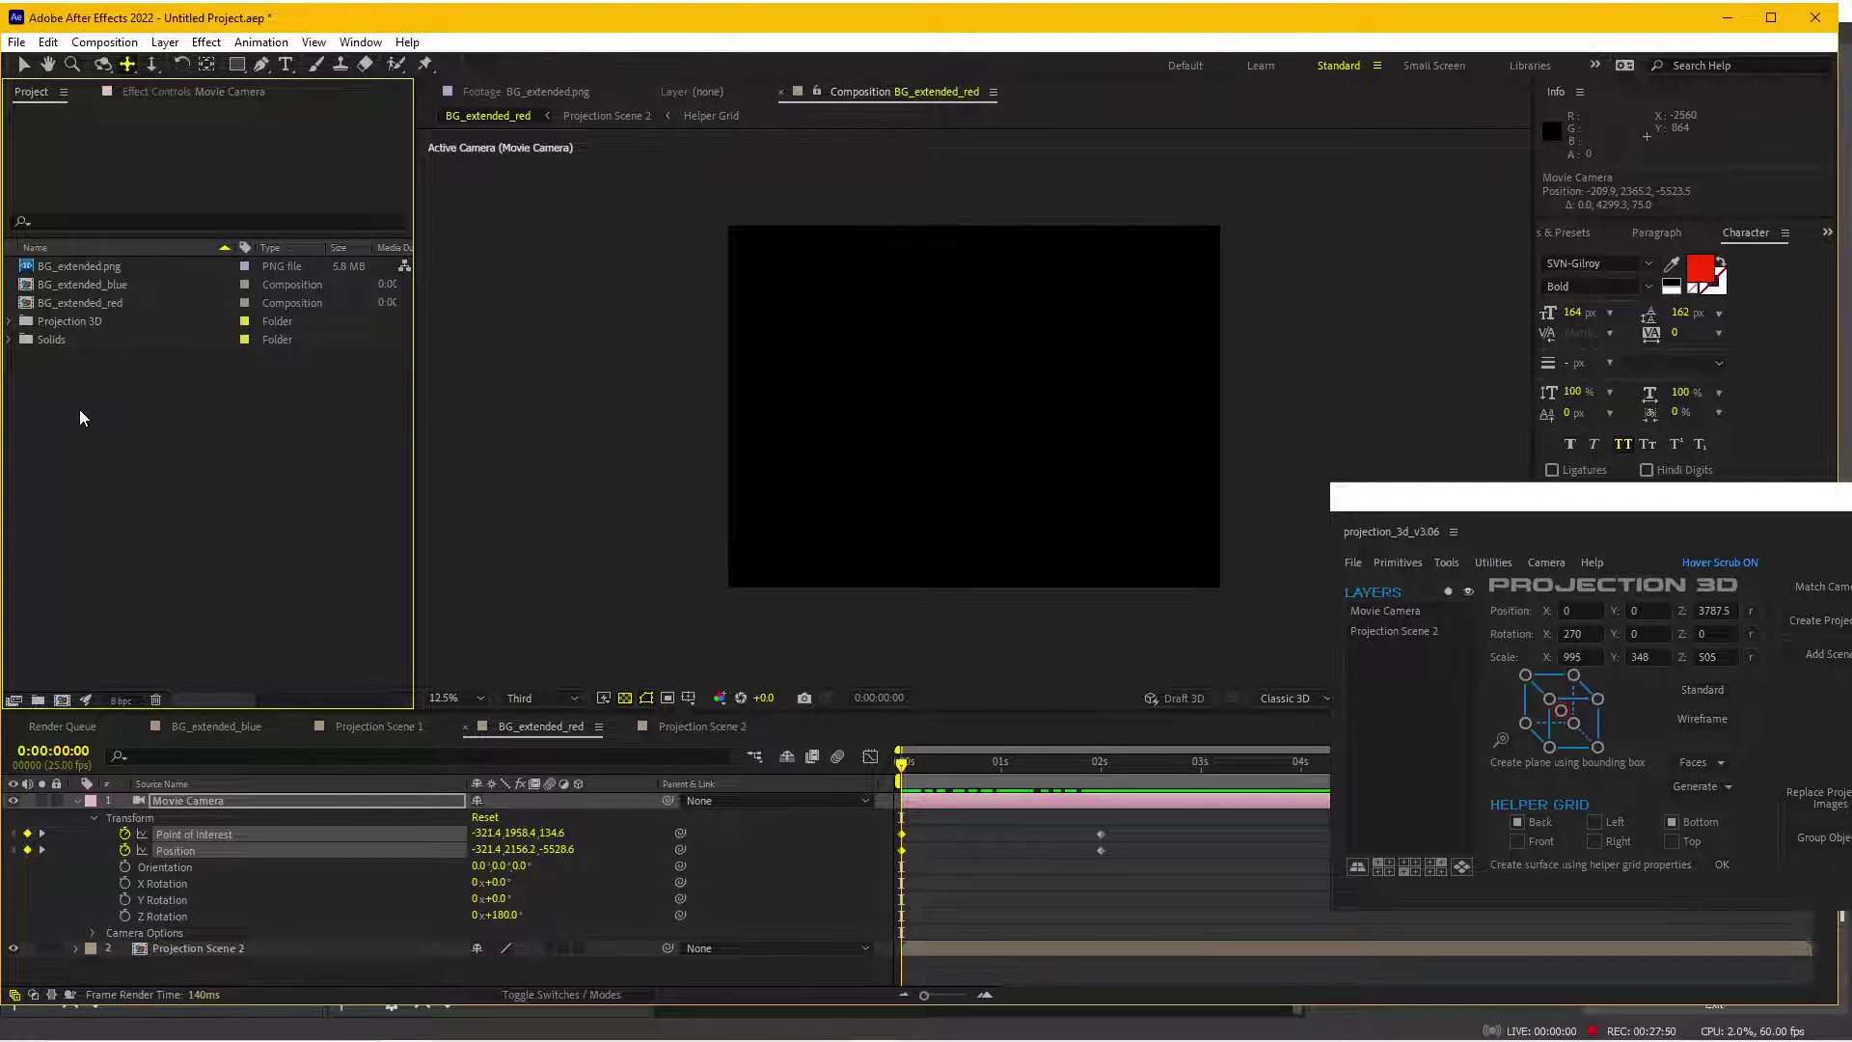
{"action": "left_click", "coordinate": [84, 285]}
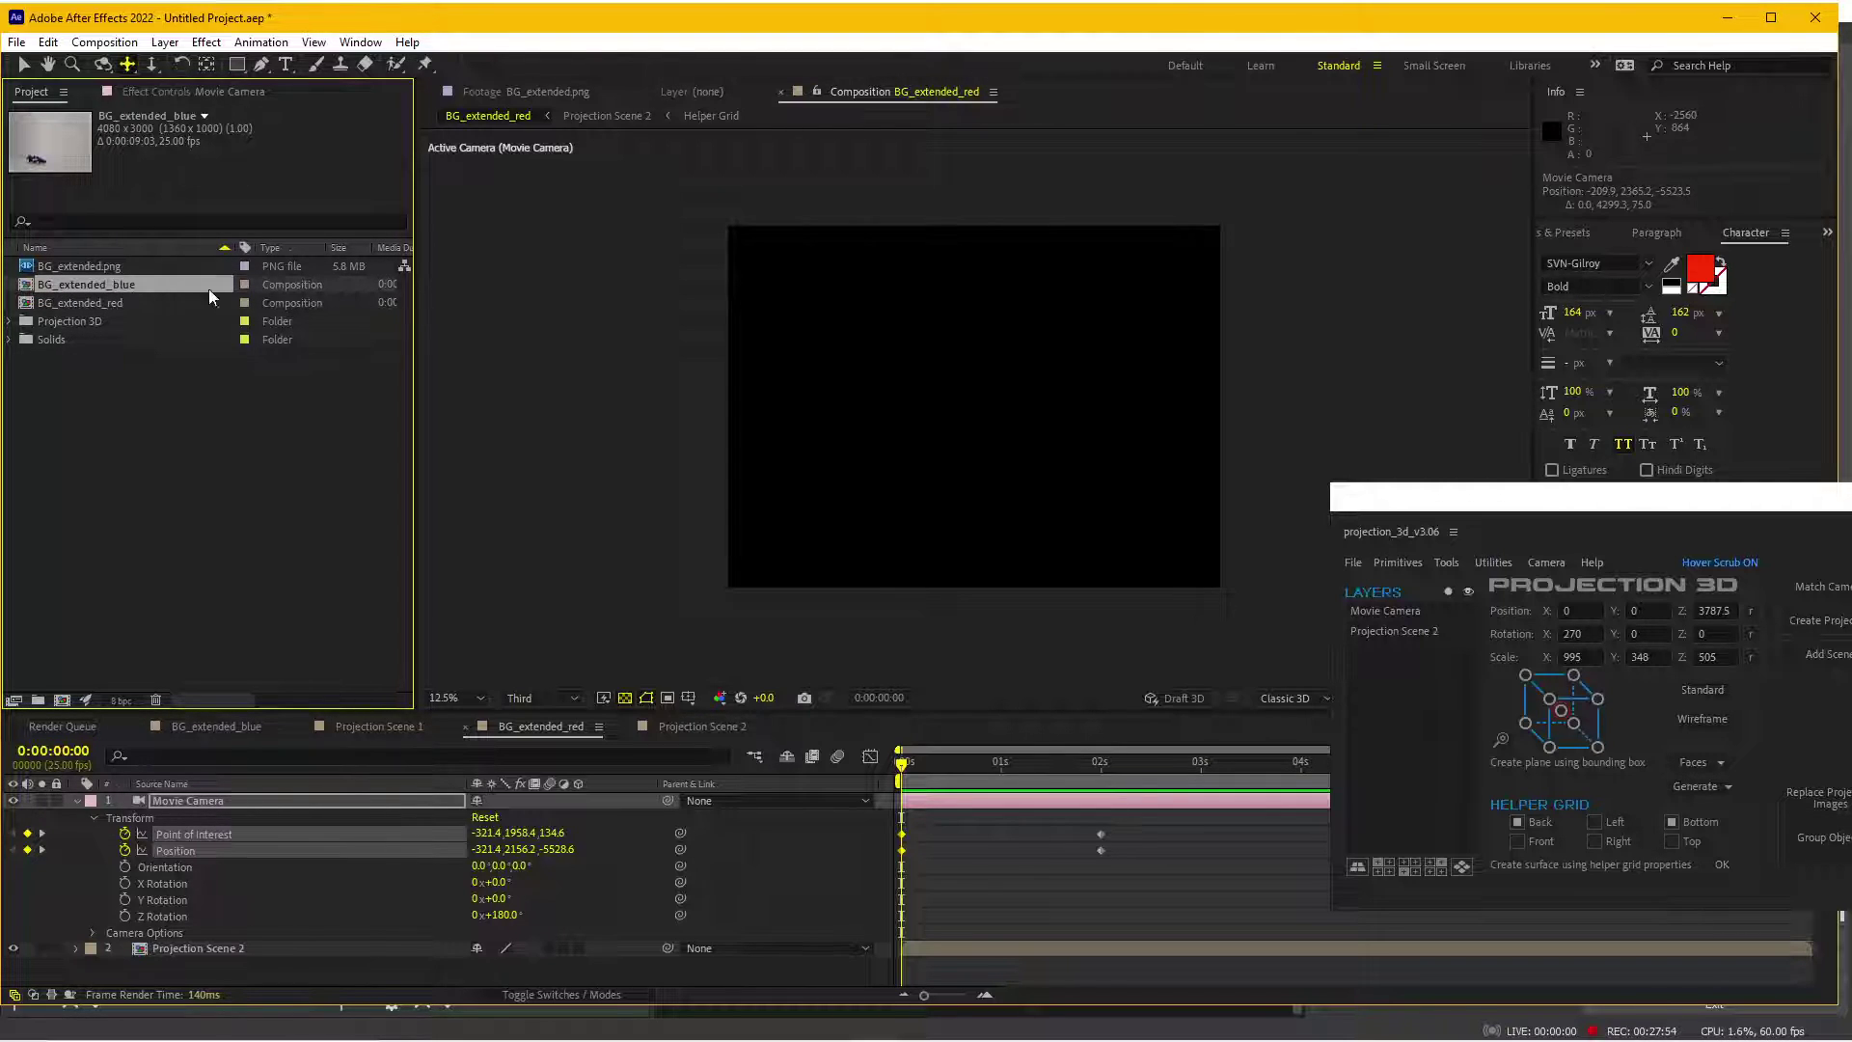
{"action": "left_click_drag", "start_coordinate": [87, 281], "coordinate": [73, 403]}
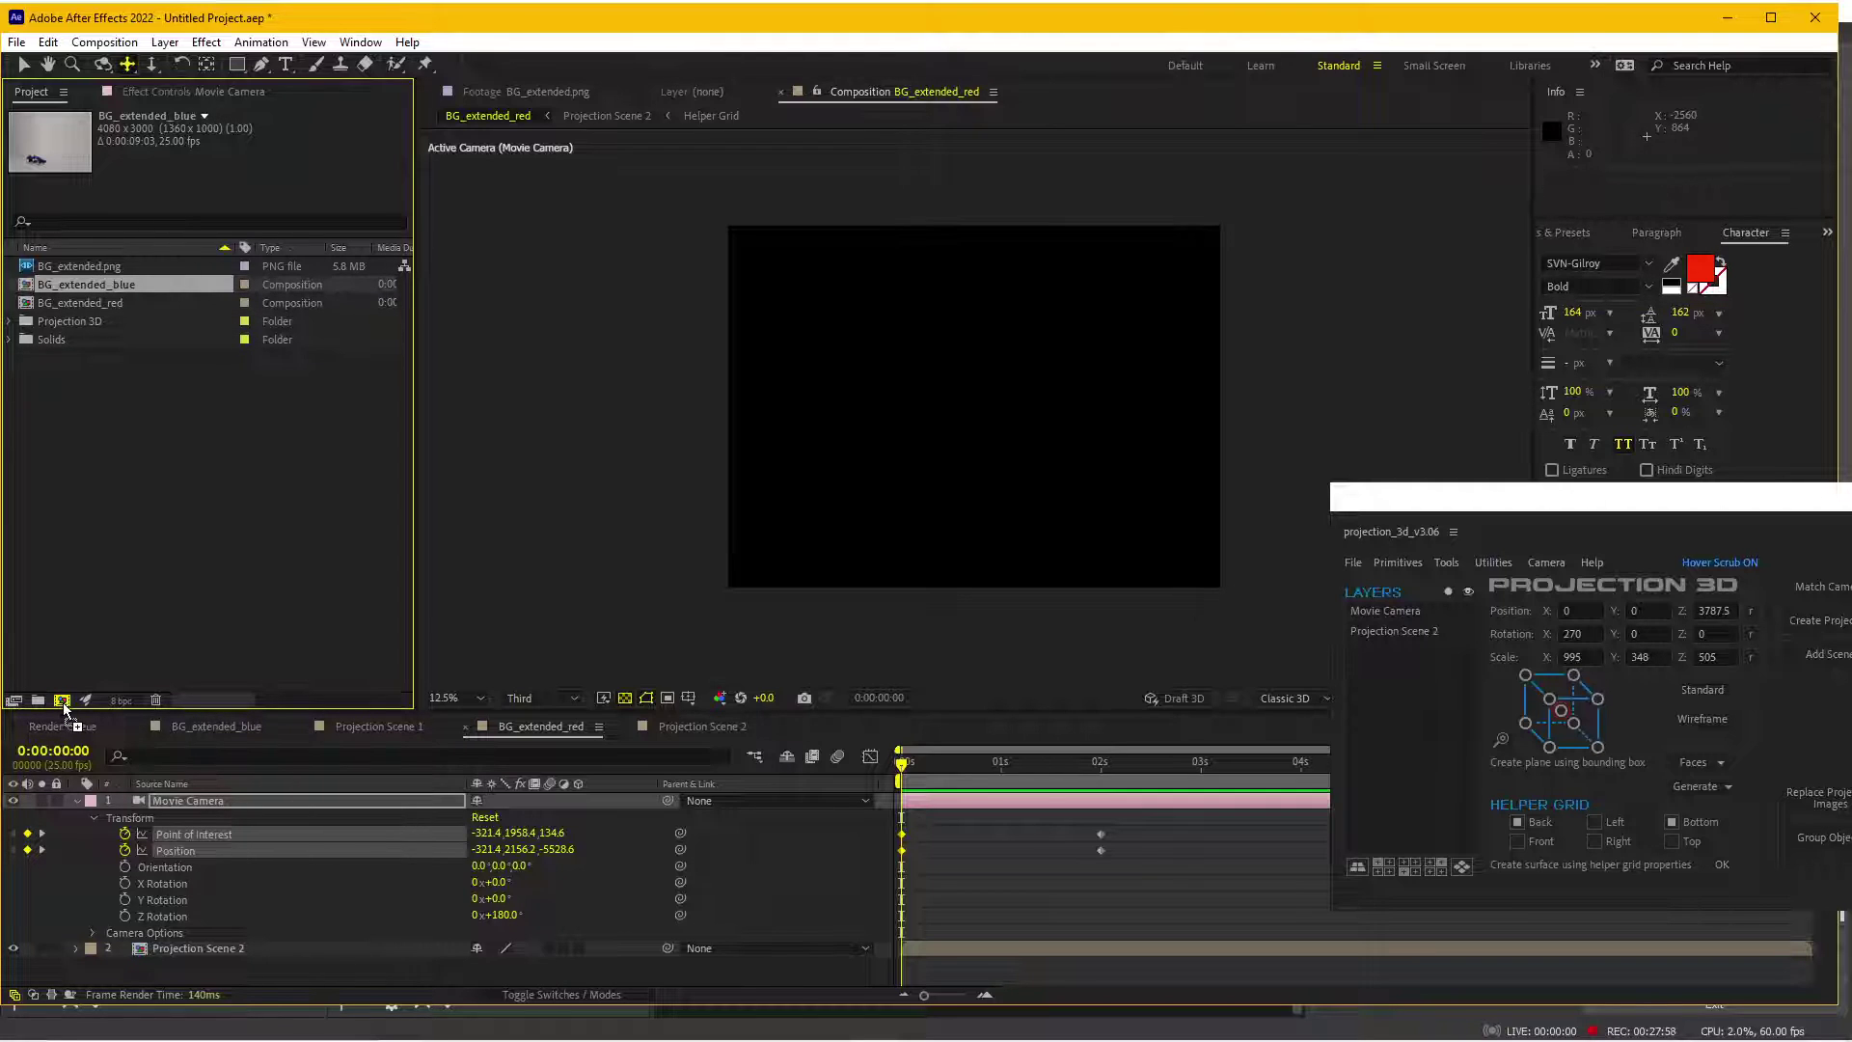
{"action": "left_click_drag", "start_coordinate": [62, 702], "coordinate": [62, 700]}
- Stack BG_extended_red above BG_extended_blue, rename the comp 'BG_extended_blue and red', and start the red layer later
{"action": "left_click", "coordinate": [91, 323]}
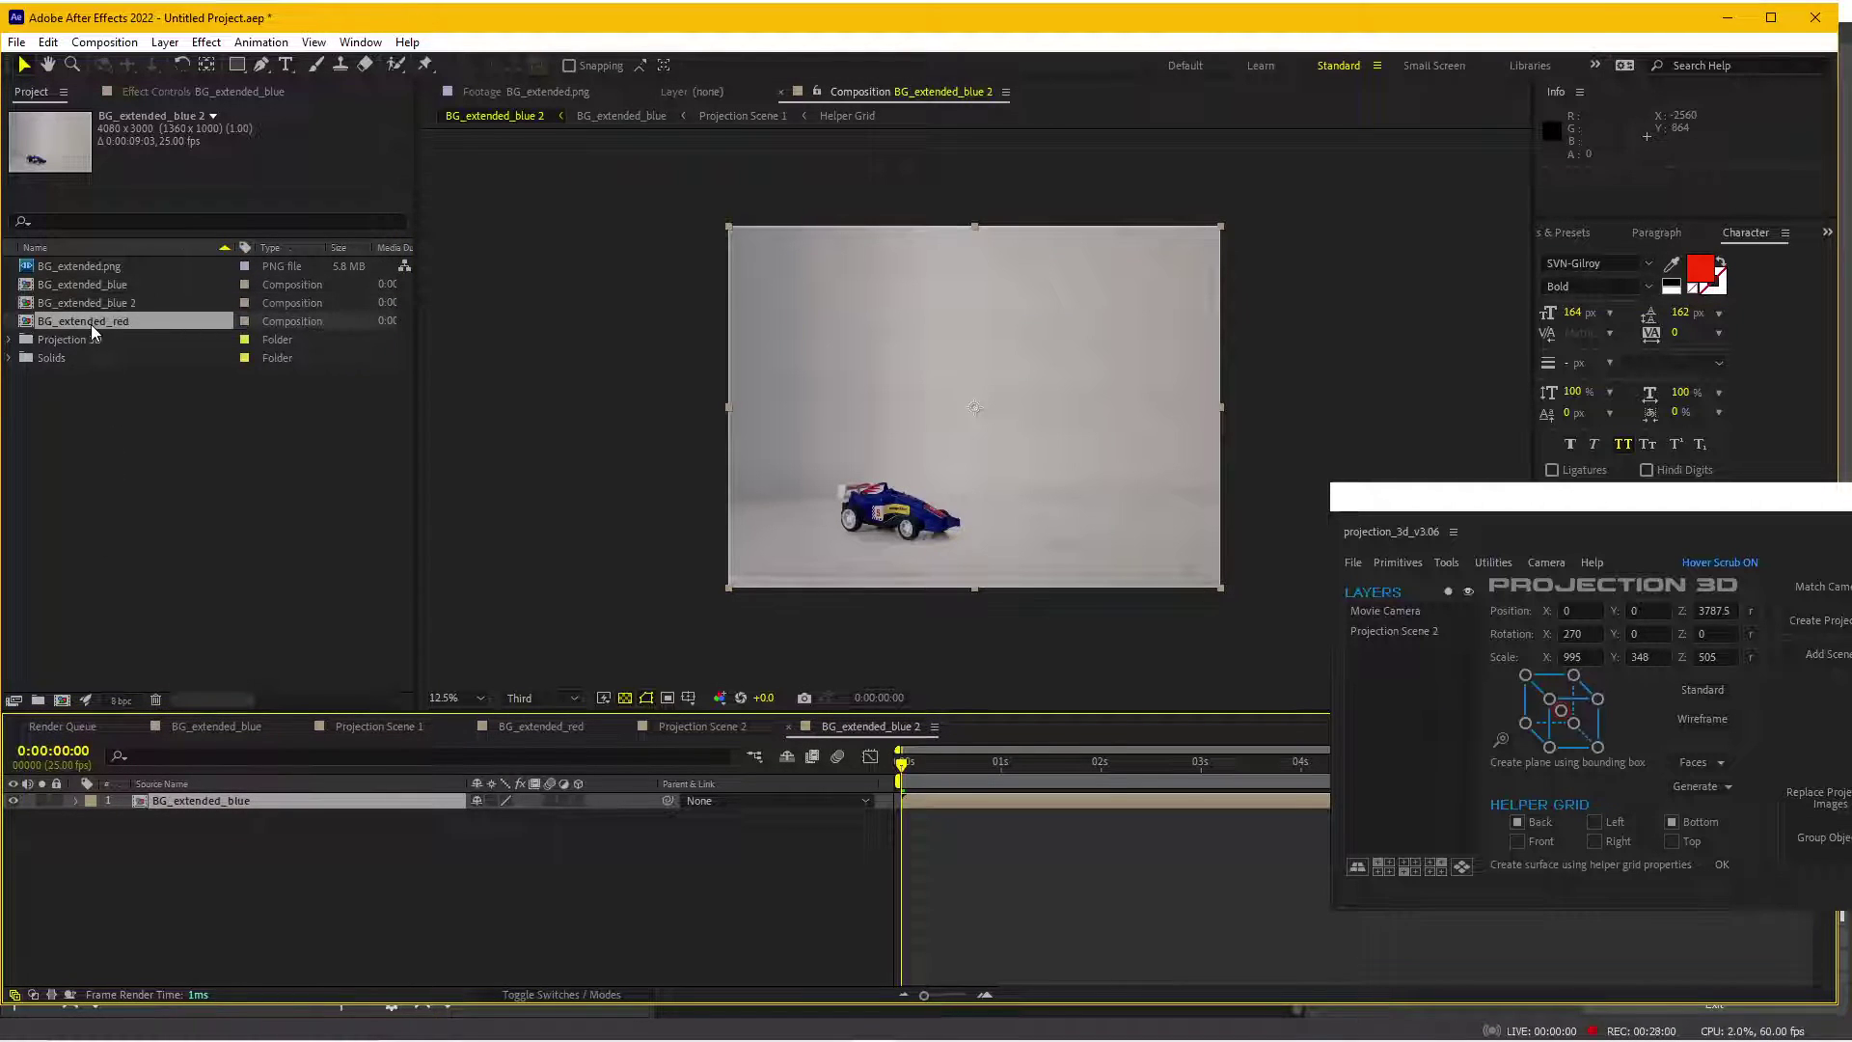
{"action": "left_click_drag", "start_coordinate": [91, 324], "coordinate": [281, 802]}
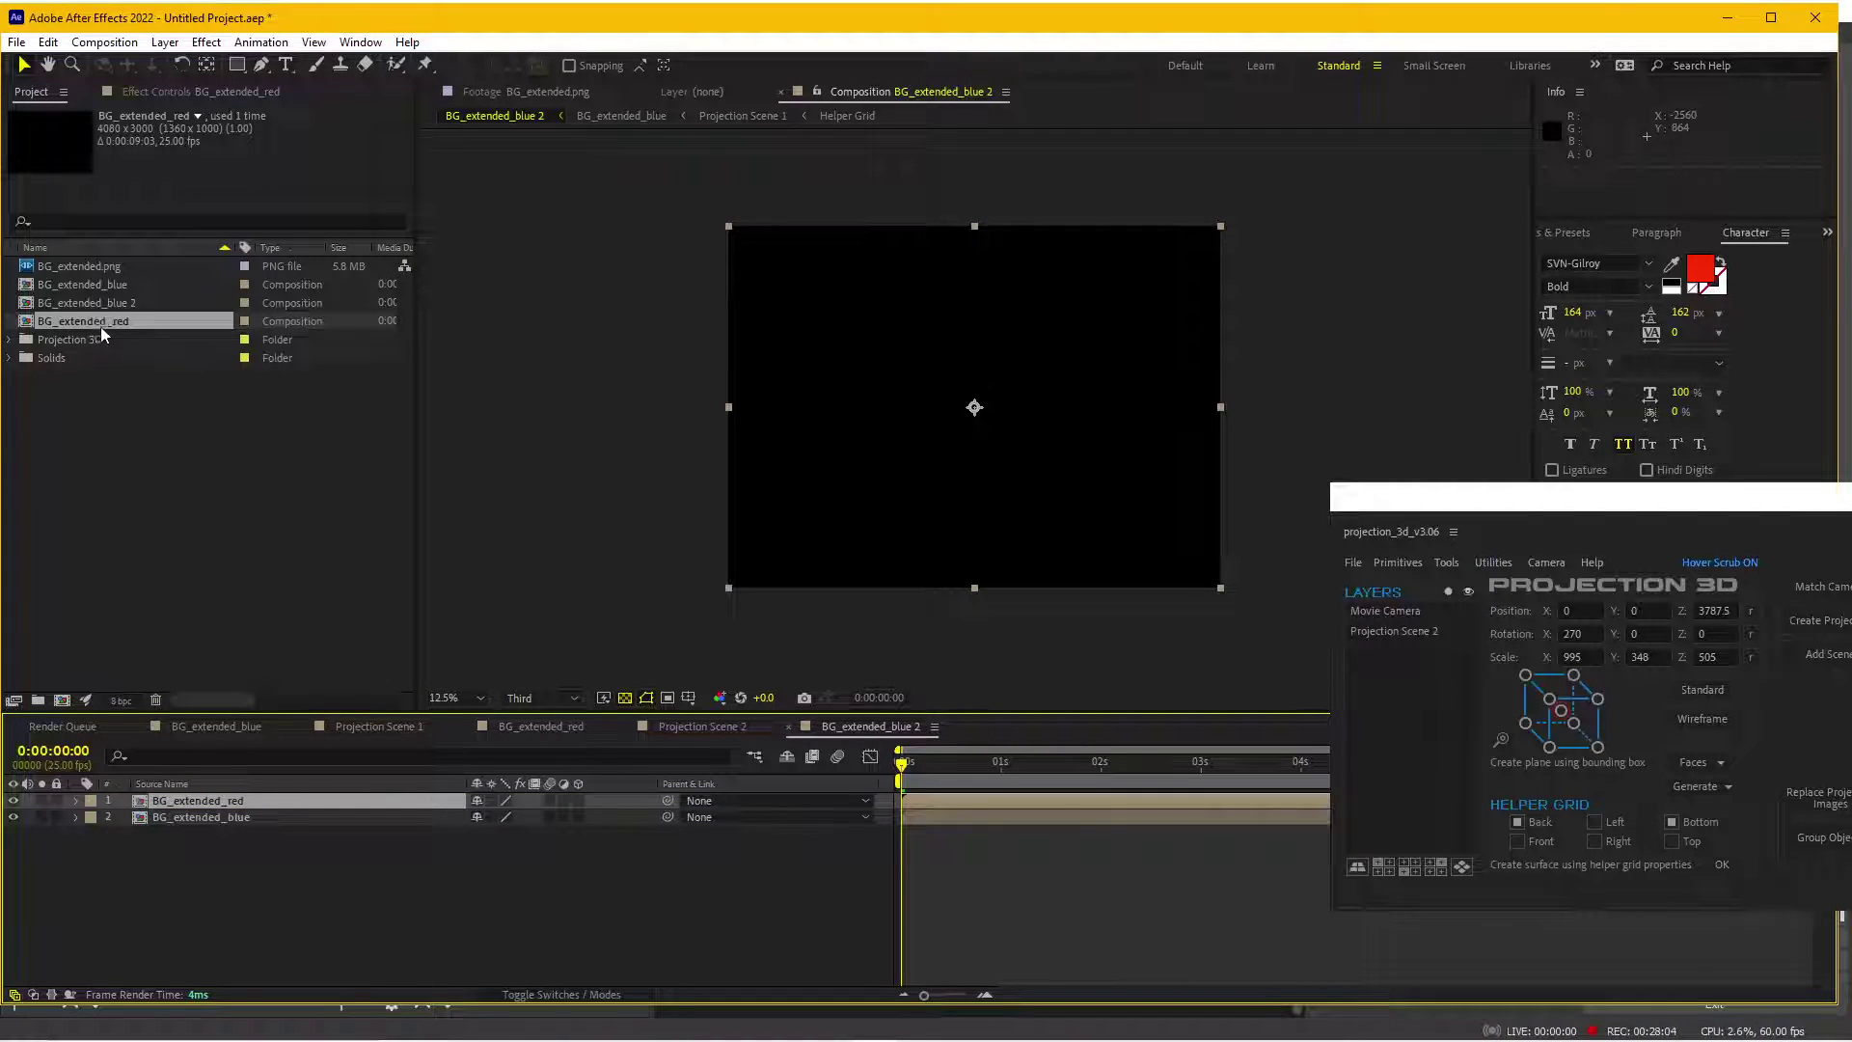
{"action": "left_click", "coordinate": [132, 302]}
{"action": "key", "text": "Return"}
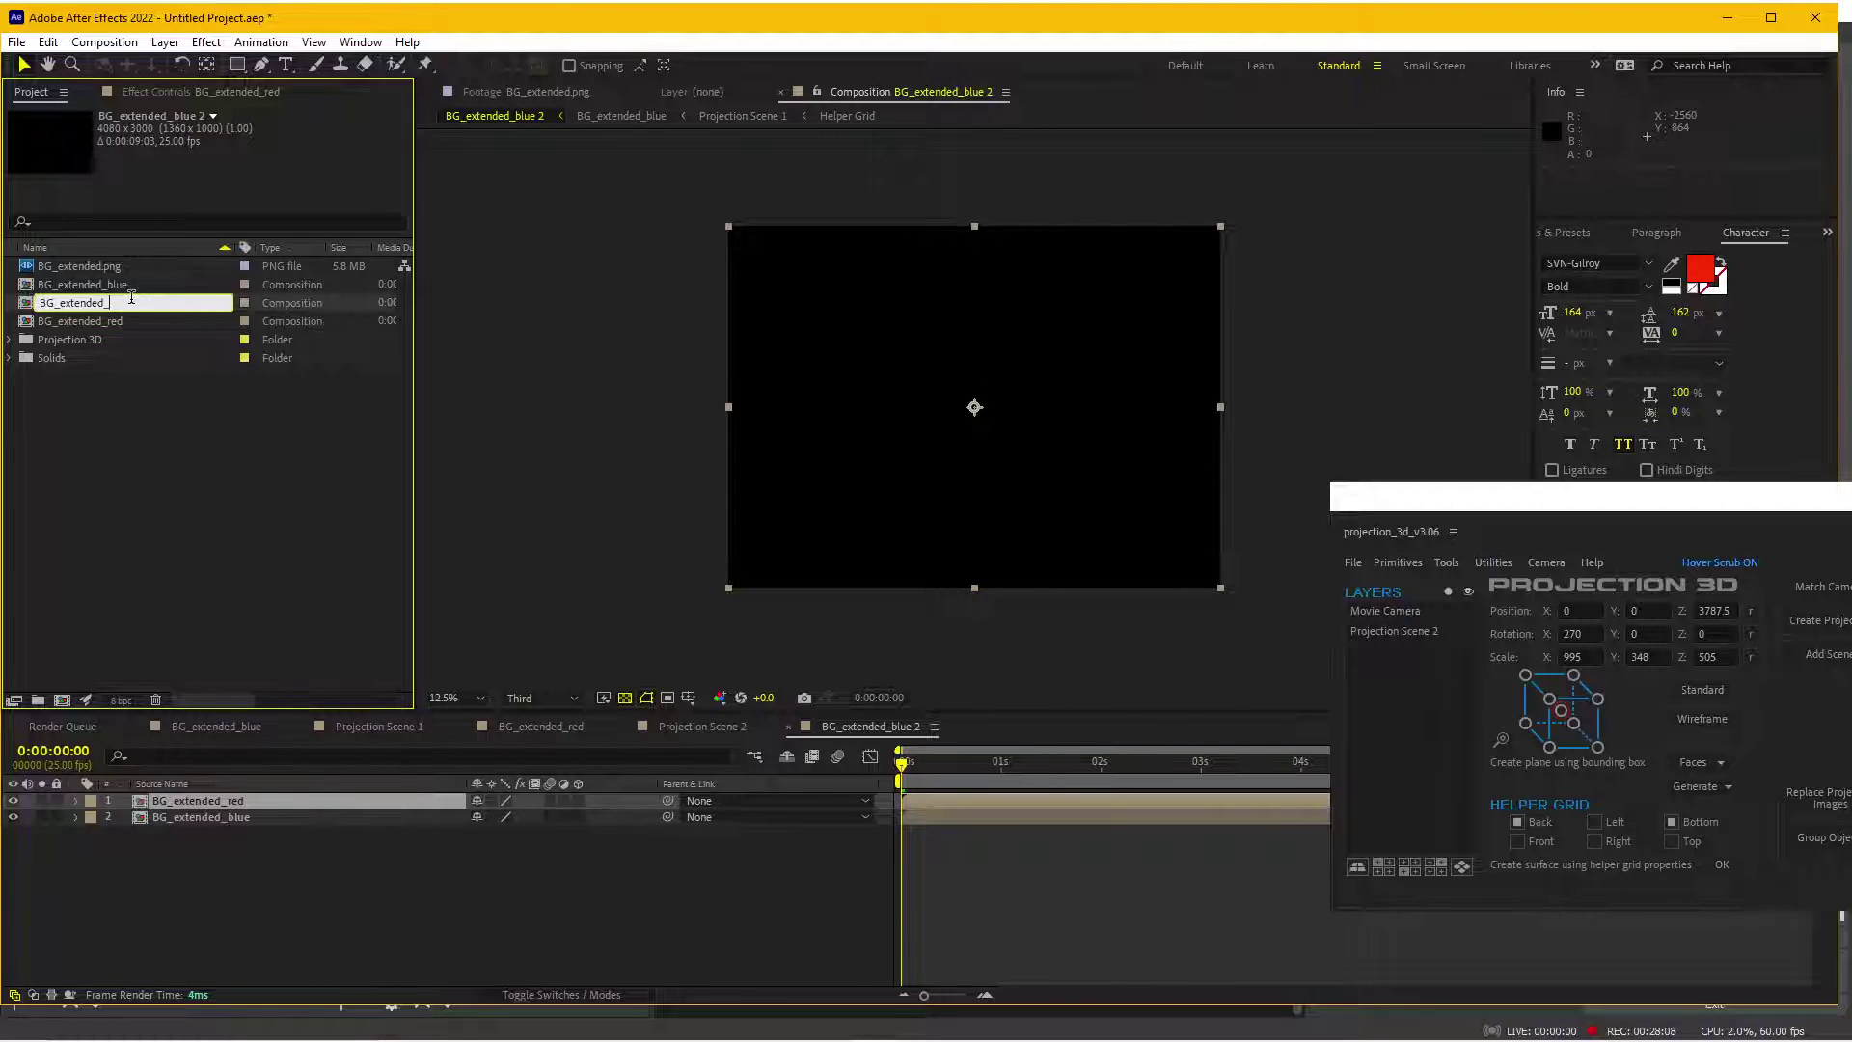
{"action": "type", "text": "blue and re"}
{"action": "key", "text": "Return"}
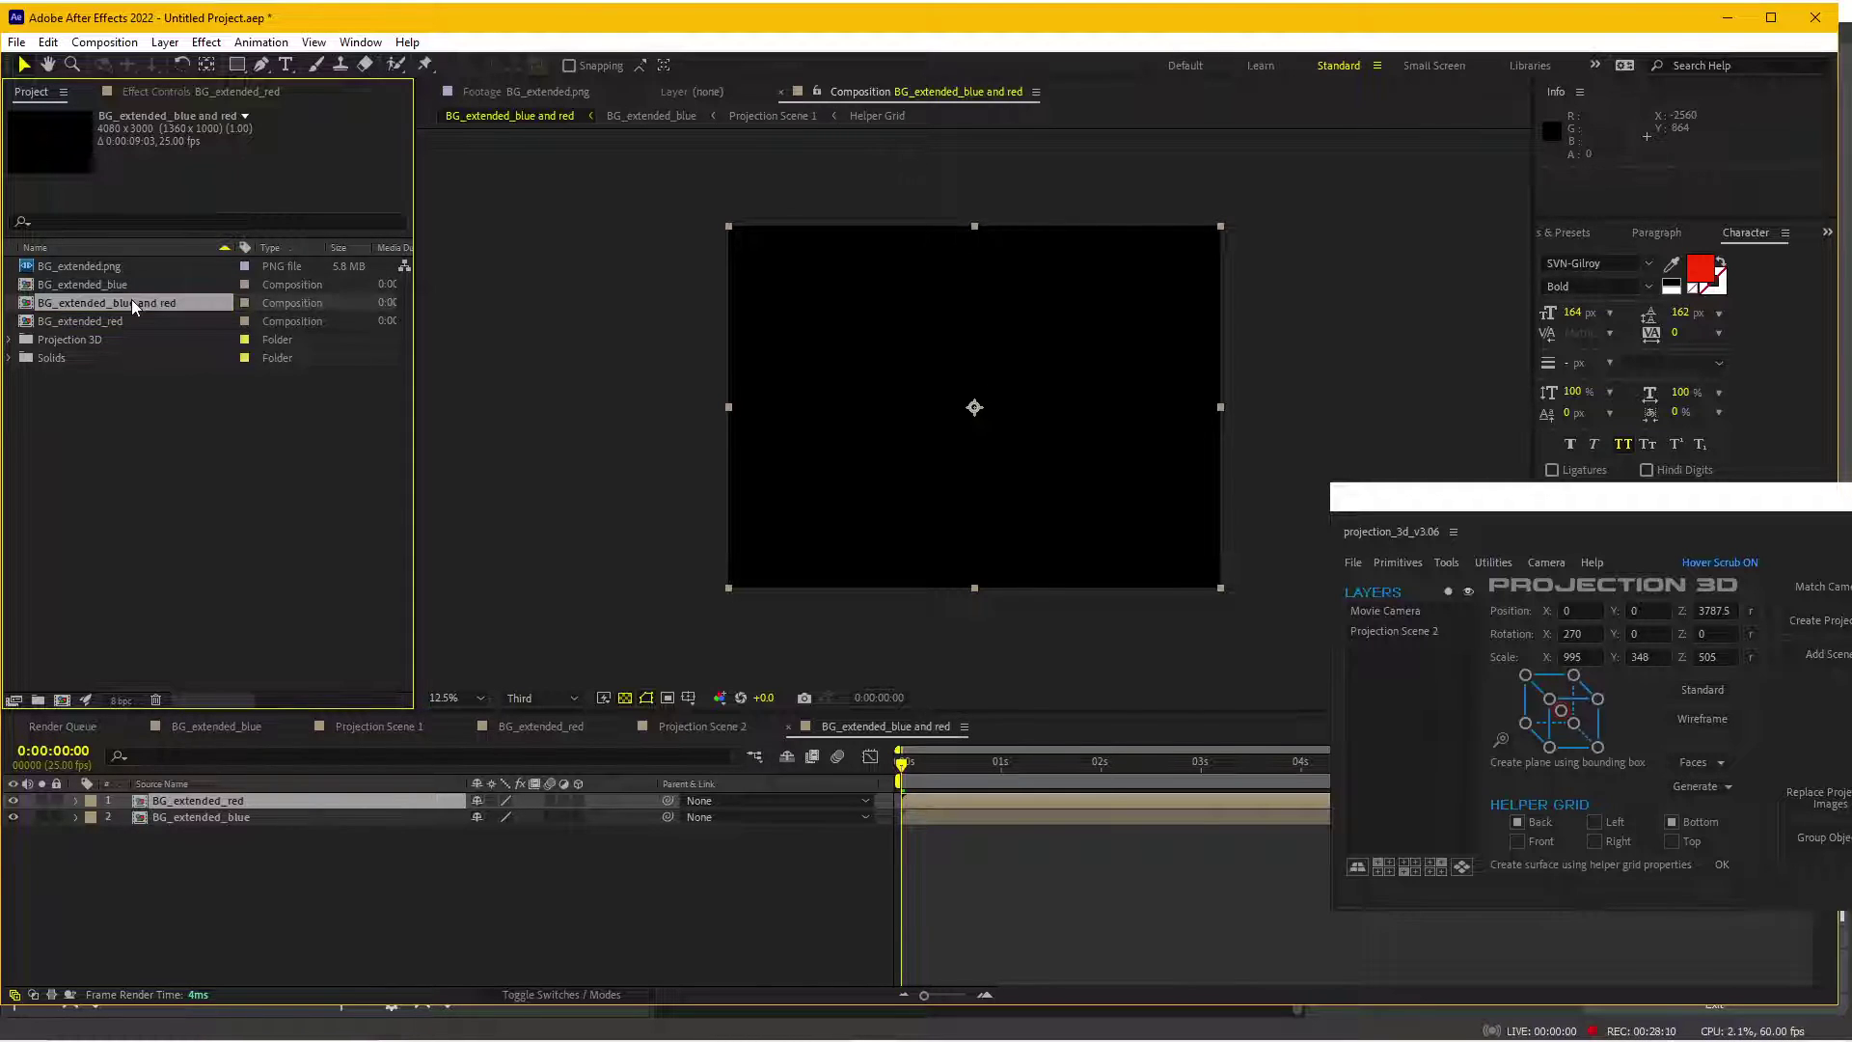
{"action": "mouse_move", "coordinate": [912, 766]}
{"action": "left_mouse_down"}
{"action": "mouse_move", "coordinate": [992, 762]}
{"action": "mouse_move", "coordinate": [1185, 820]}
{"action": "left_mouse_up"}
- Close the Projection 3D panel and delay BG_extended_red by 8 frames to start at 0:00:02:22
{"action": "left_click_drag", "start_coordinate": [1696, 490], "coordinate": [1394, 527]}
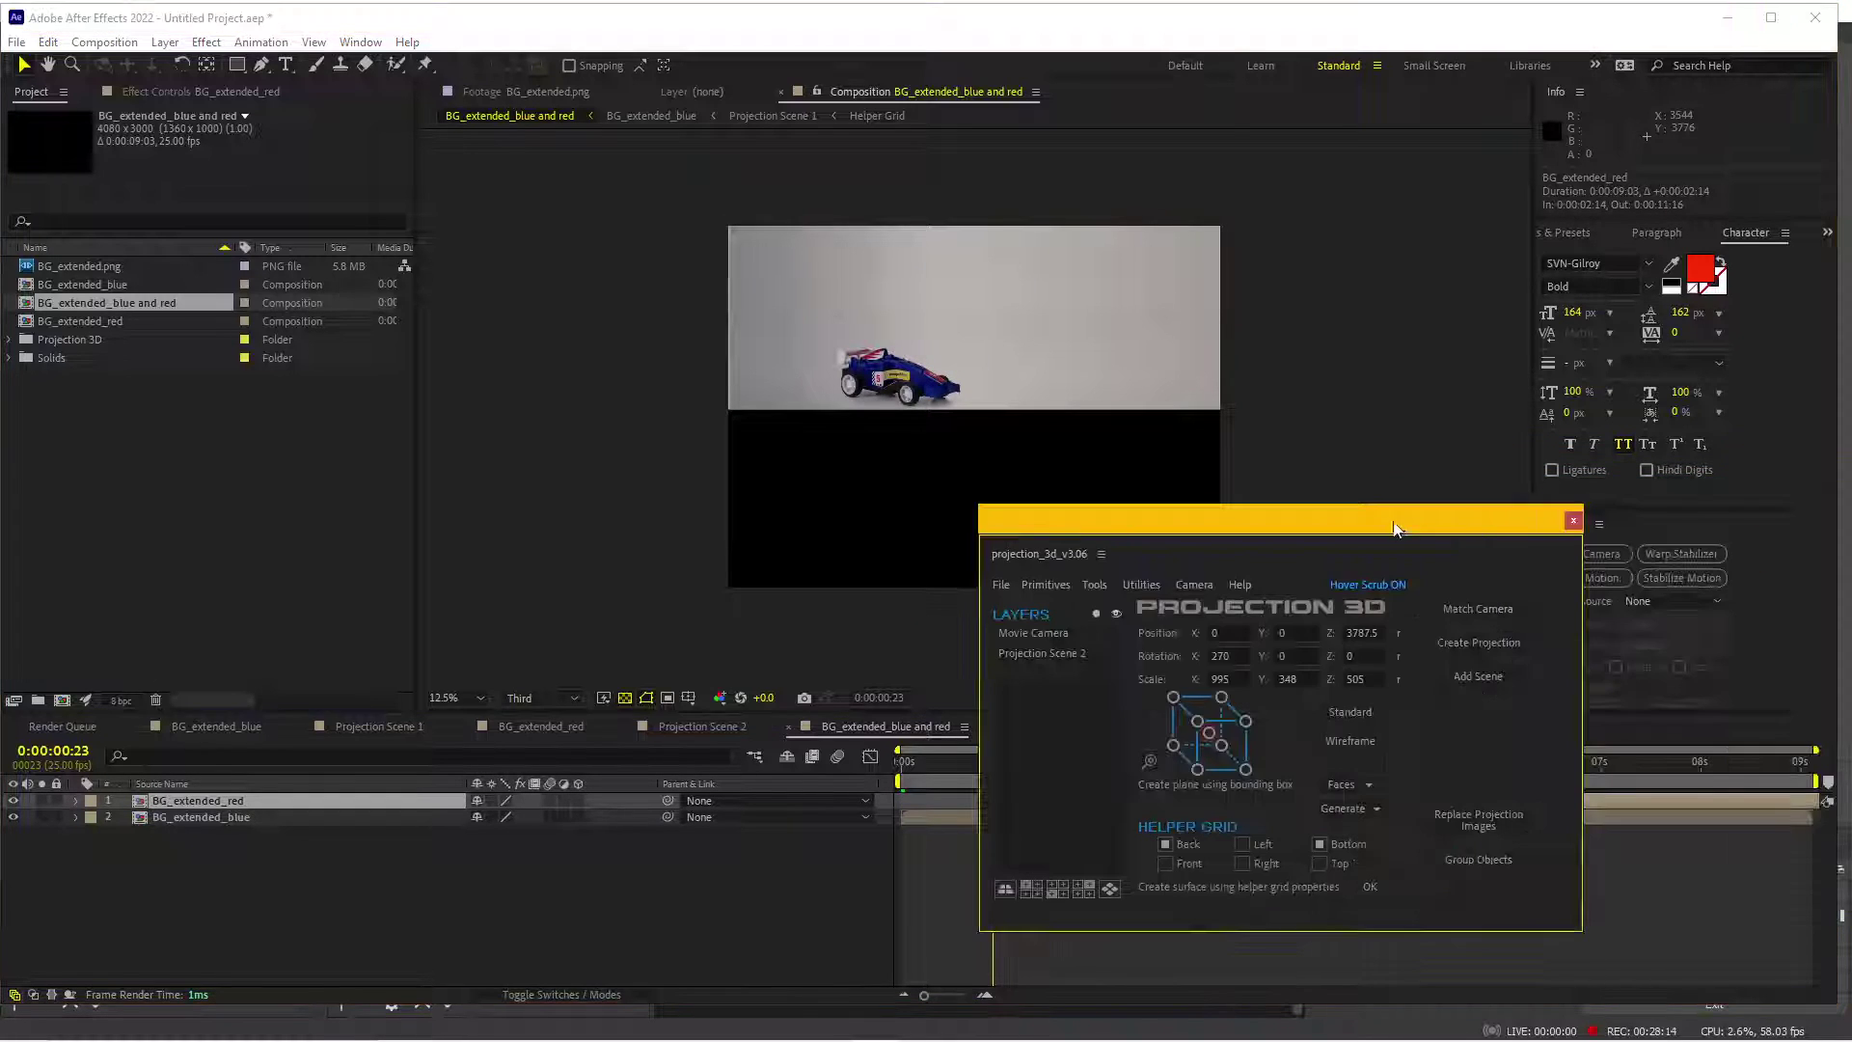
{"action": "left_click", "coordinate": [1572, 521]}
{"action": "key", "text": "Home"}
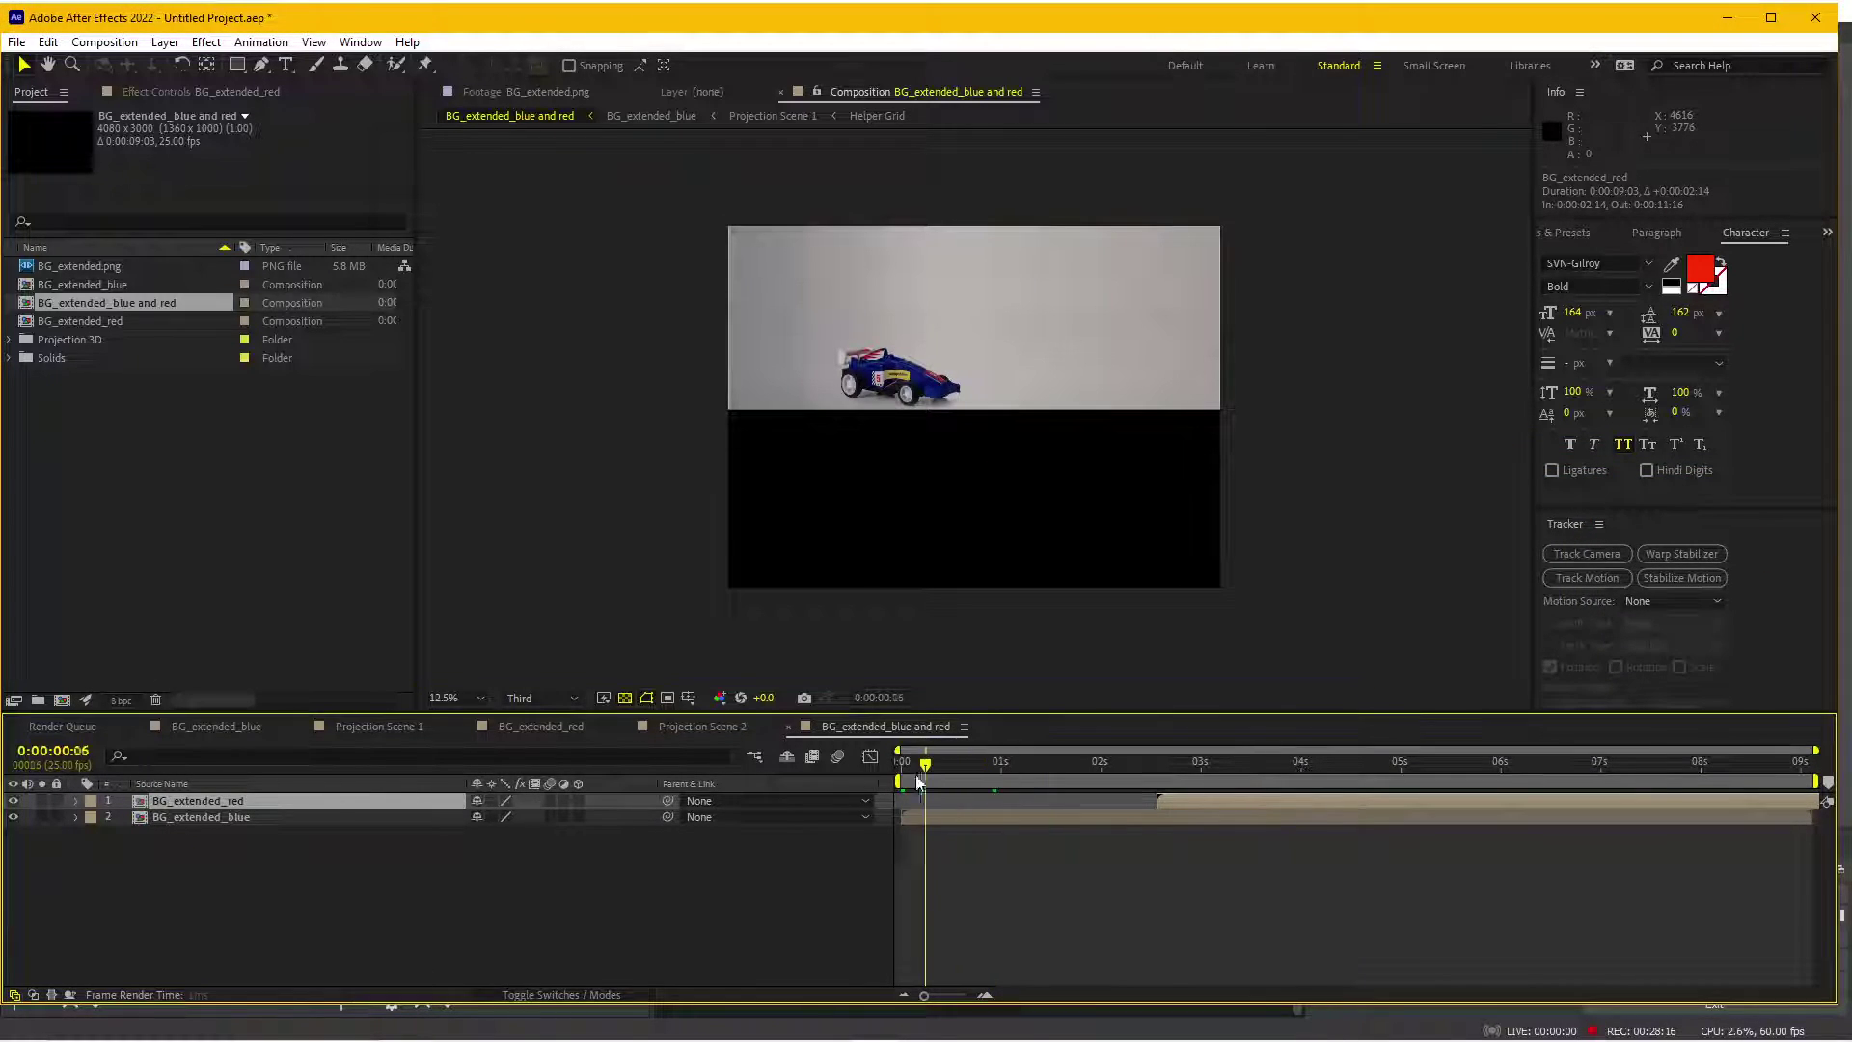
{"action": "left_click_drag", "start_coordinate": [939, 768], "coordinate": [1001, 761]}
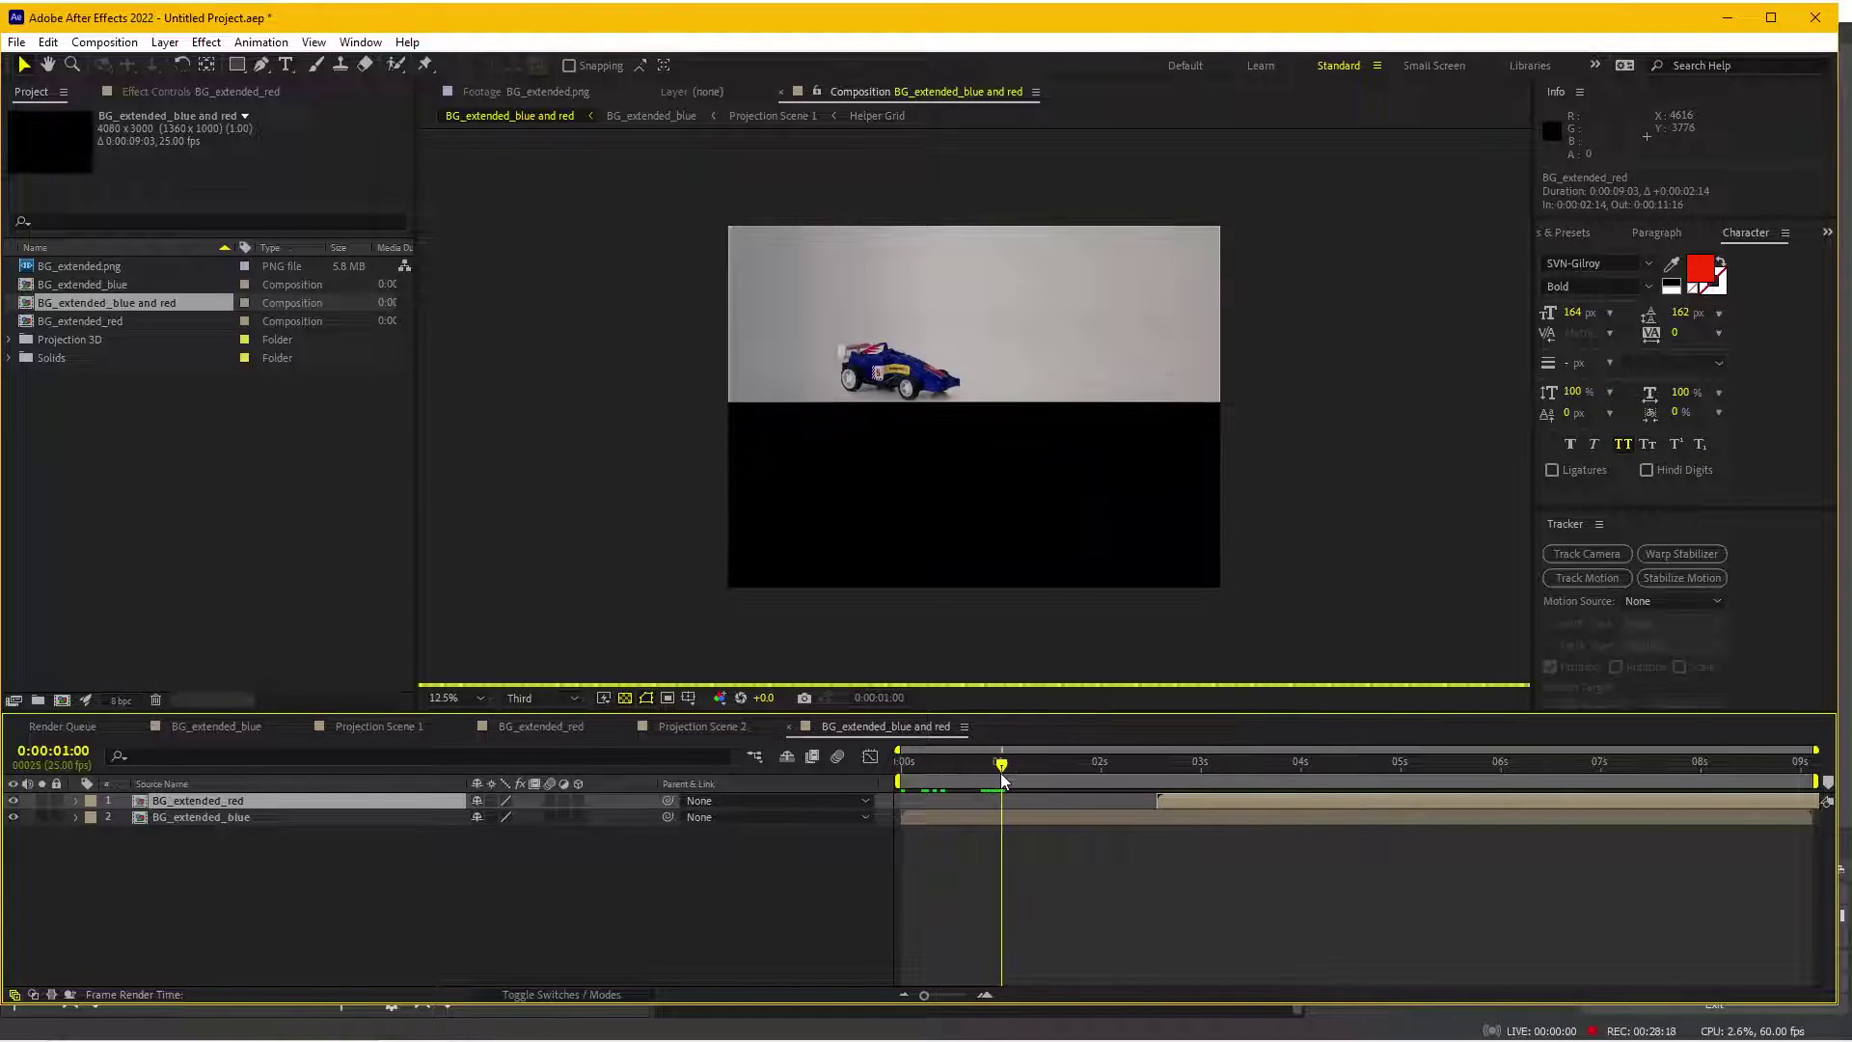
{"action": "left_click", "coordinate": [954, 817]}
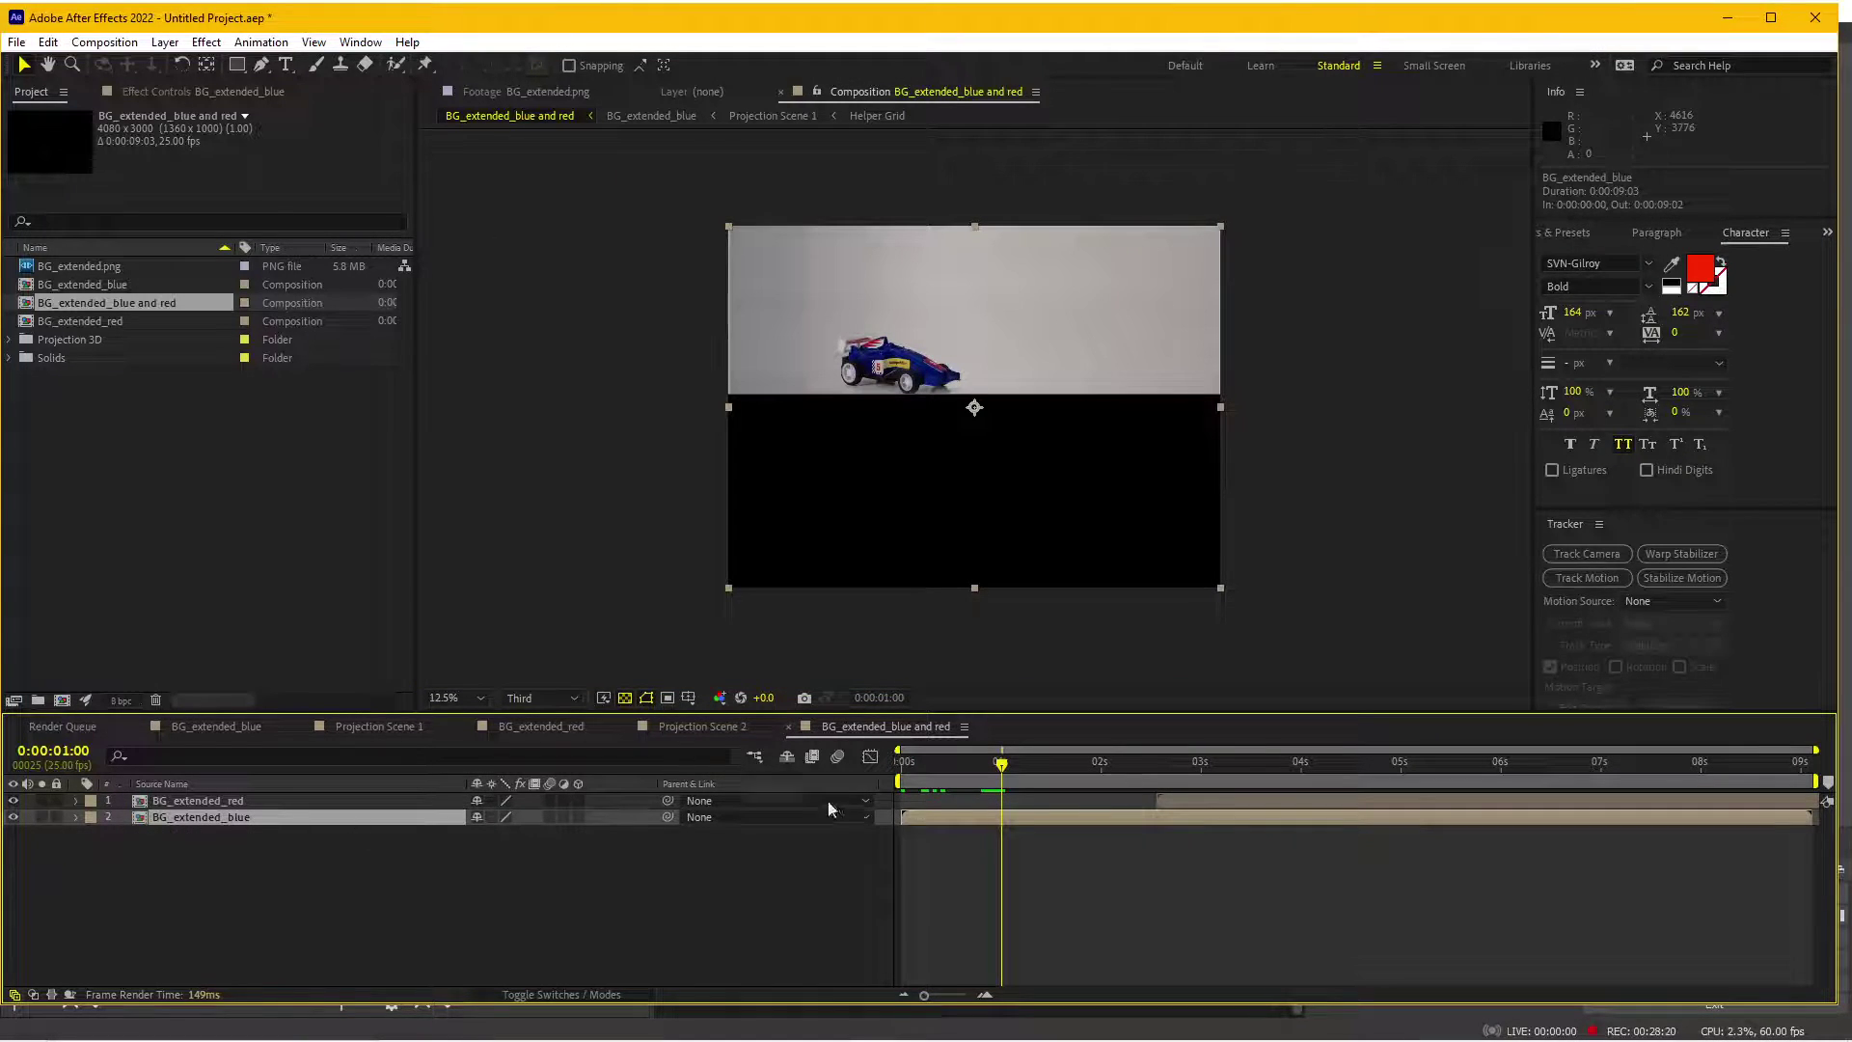
{"action": "left_click_drag", "start_coordinate": [1182, 800], "coordinate": [1217, 800]}
{"action": "mouse_move", "coordinate": [1005, 764]}
{"action": "left_mouse_down"}
{"action": "mouse_move", "coordinate": [952, 773]}
{"action": "mouse_move", "coordinate": [1018, 777]}
{"action": "left_mouse_up"}
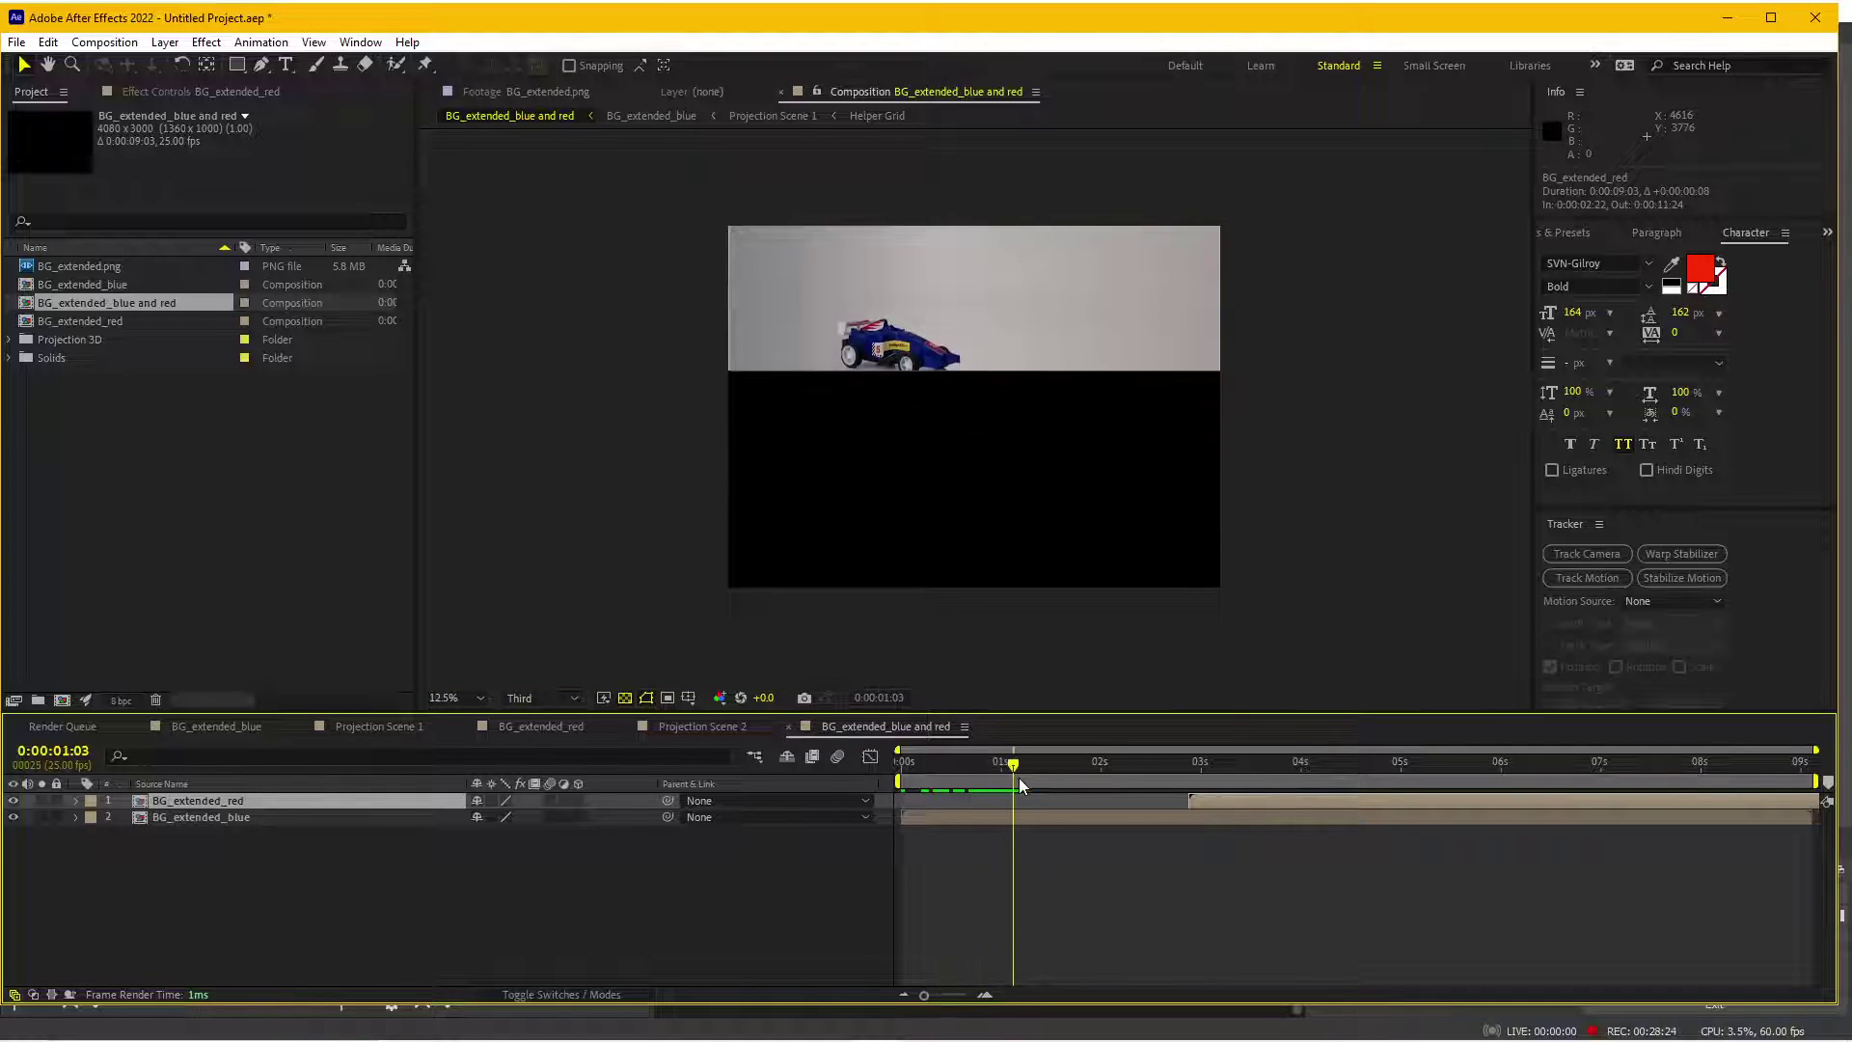
- Try rectangle masks on BG_extended_red and undo them
{"action": "left_click", "coordinate": [236, 65]}
{"action": "left_click_drag", "start_coordinate": [644, 177], "coordinate": [837, 309]}
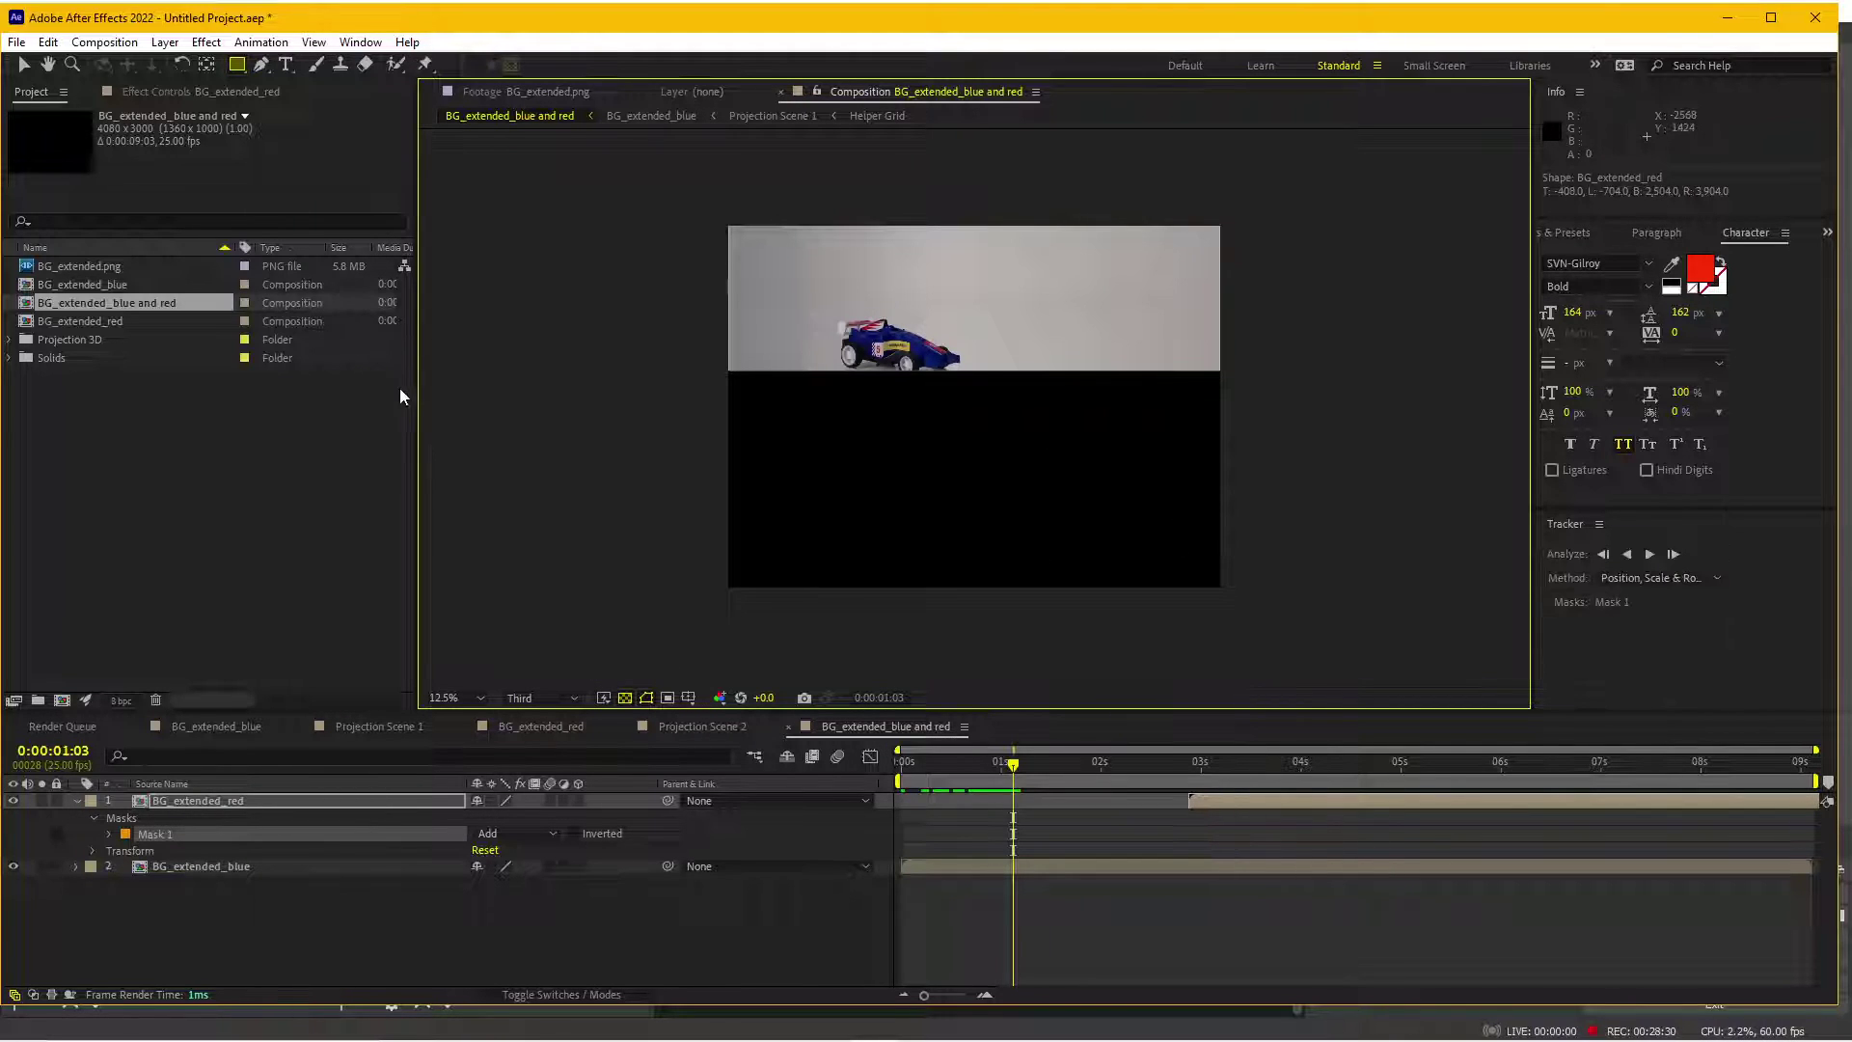
{"action": "key", "text": "ctrl+z"}
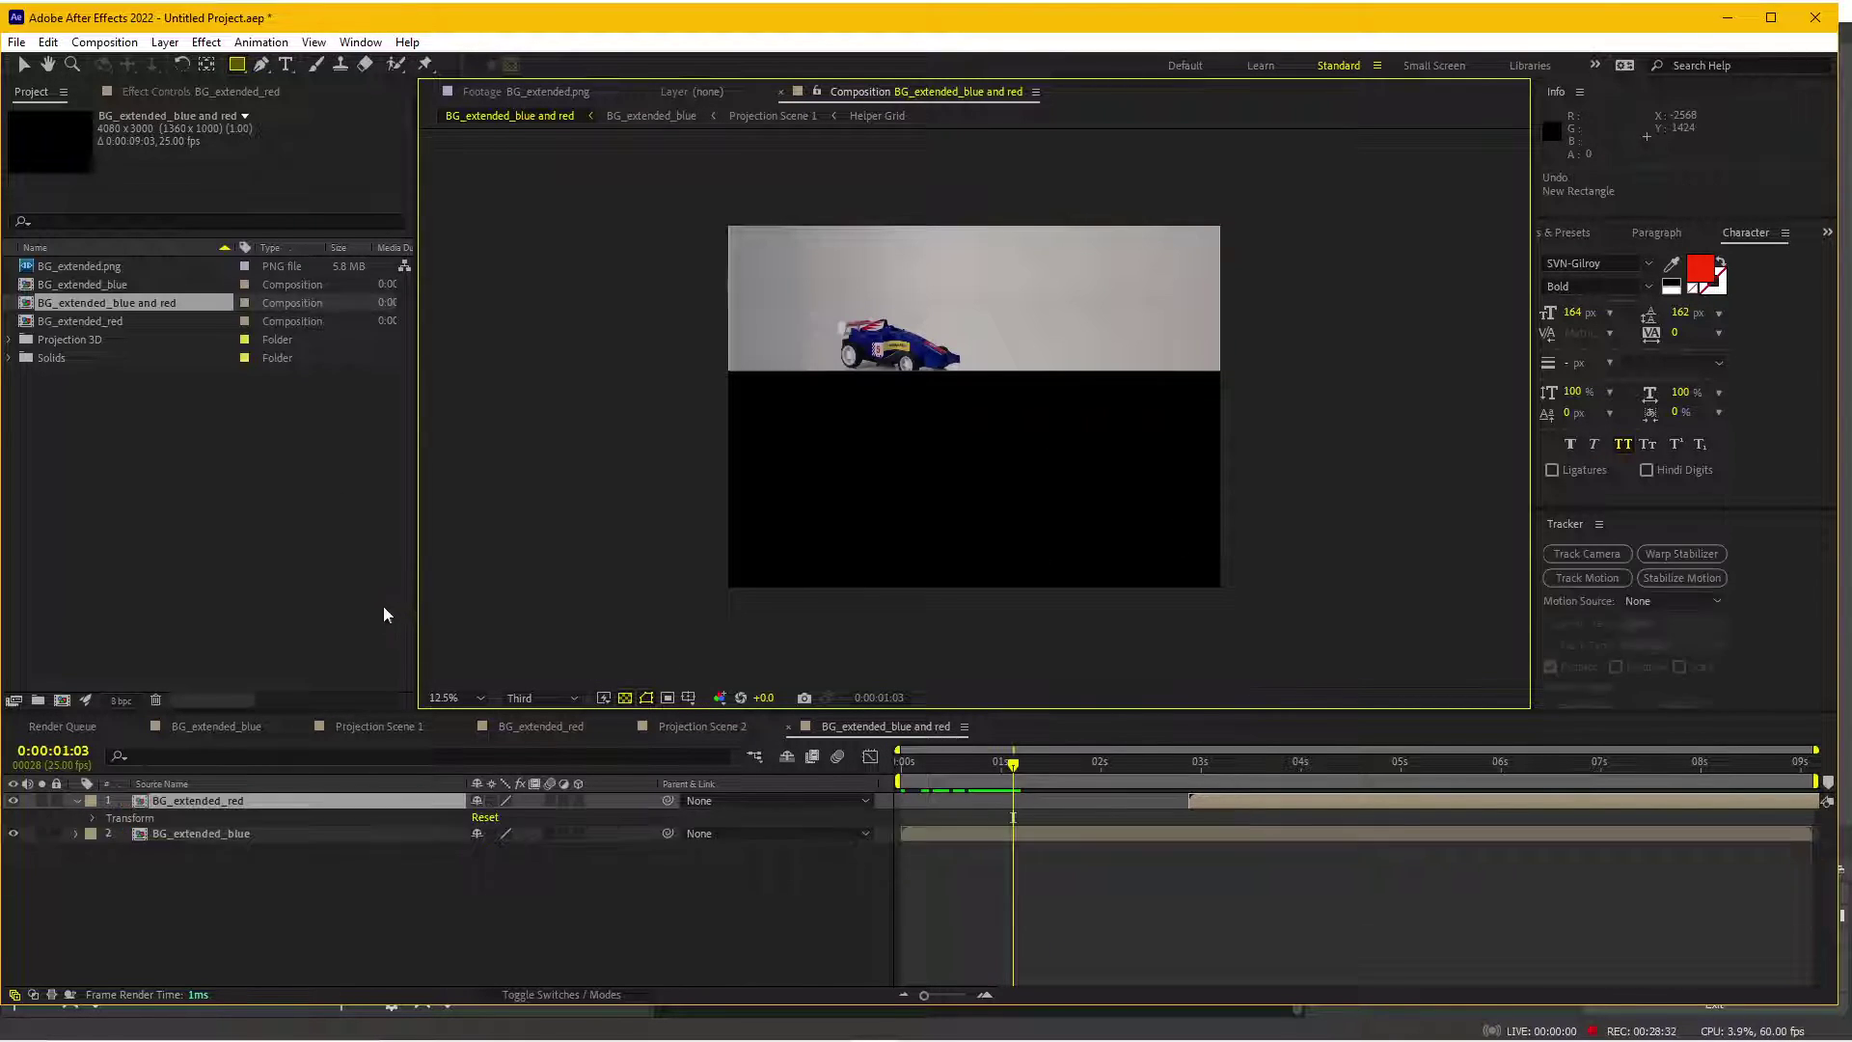
{"action": "key", "text": "comma"}
{"action": "left_click_drag", "start_coordinate": [803, 273], "coordinate": [791, 256]}
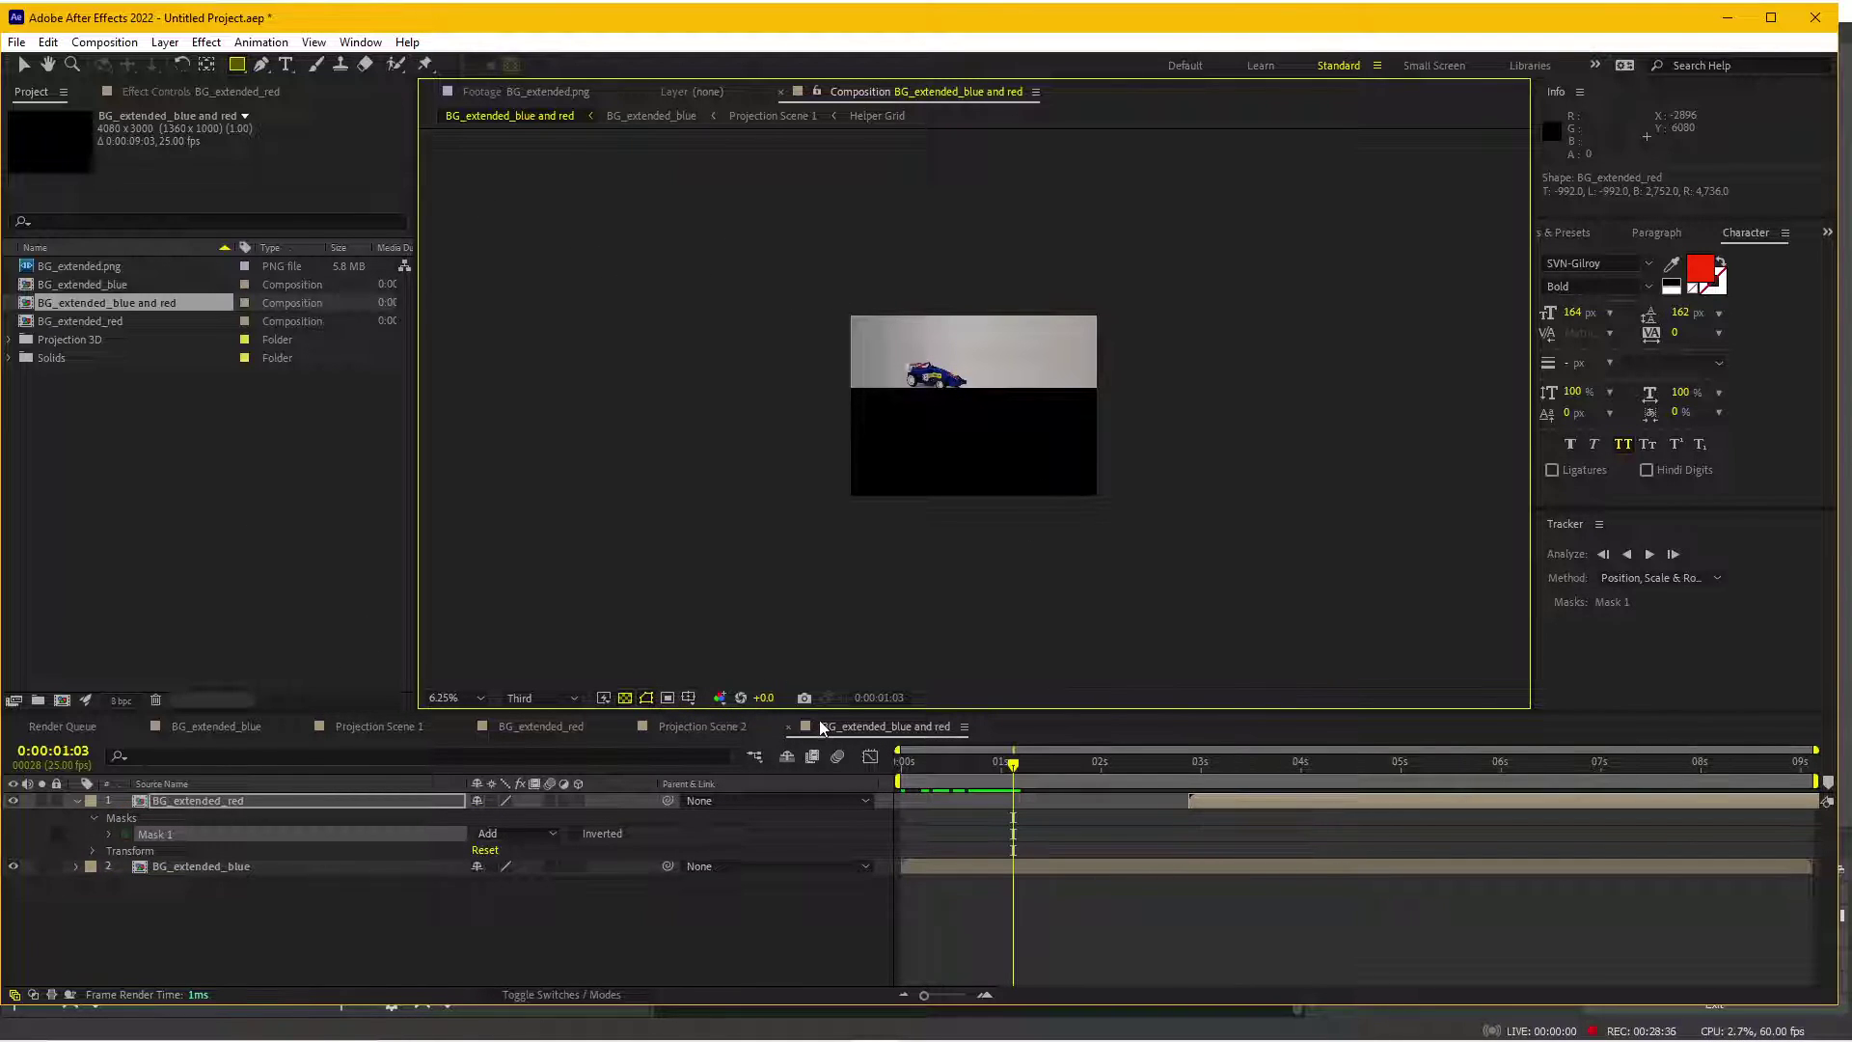
{"action": "key", "text": "ctrl+z"}
- Draw a rectangular Mask 1 on BG_extended_blue that extends beyond the whole comp frame
{"action": "left_click", "coordinate": [227, 836]}
{"action": "left_click_drag", "start_coordinate": [841, 321], "coordinate": [747, 247]}
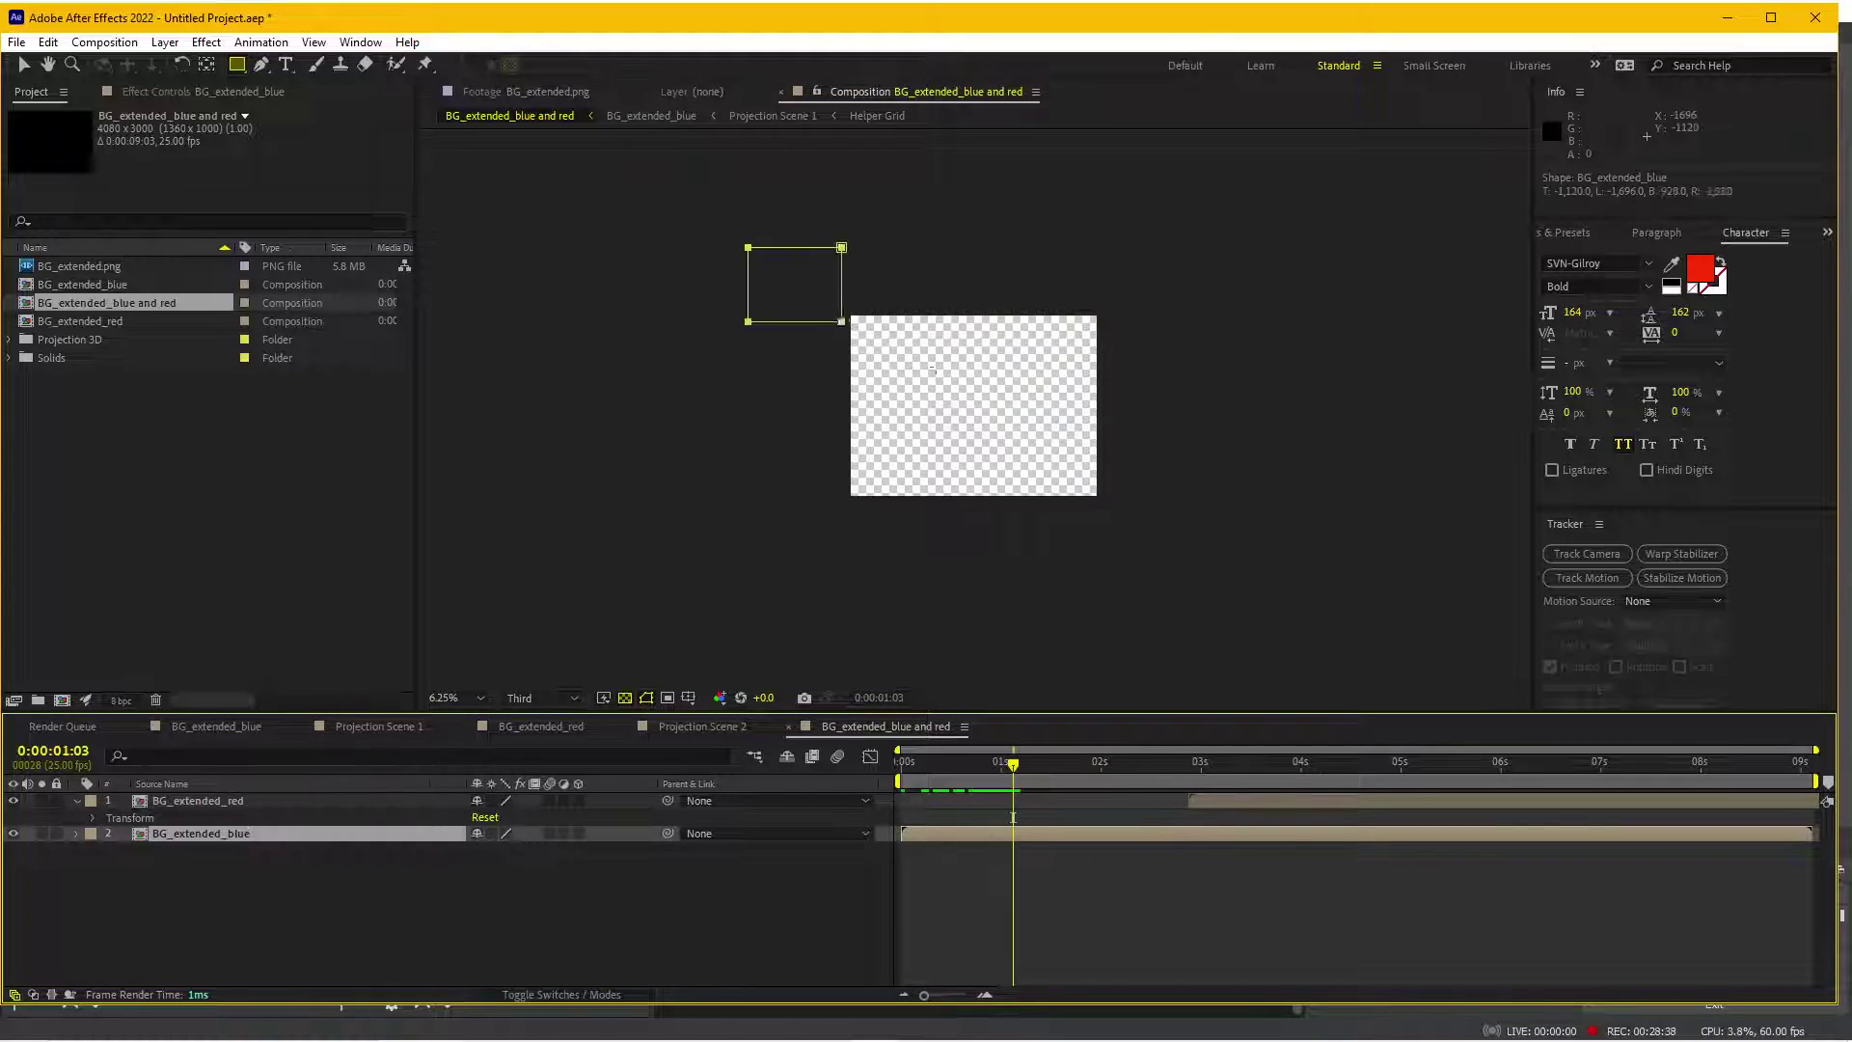
{"action": "left_click_drag", "start_coordinate": [841, 321], "coordinate": [1148, 545]}
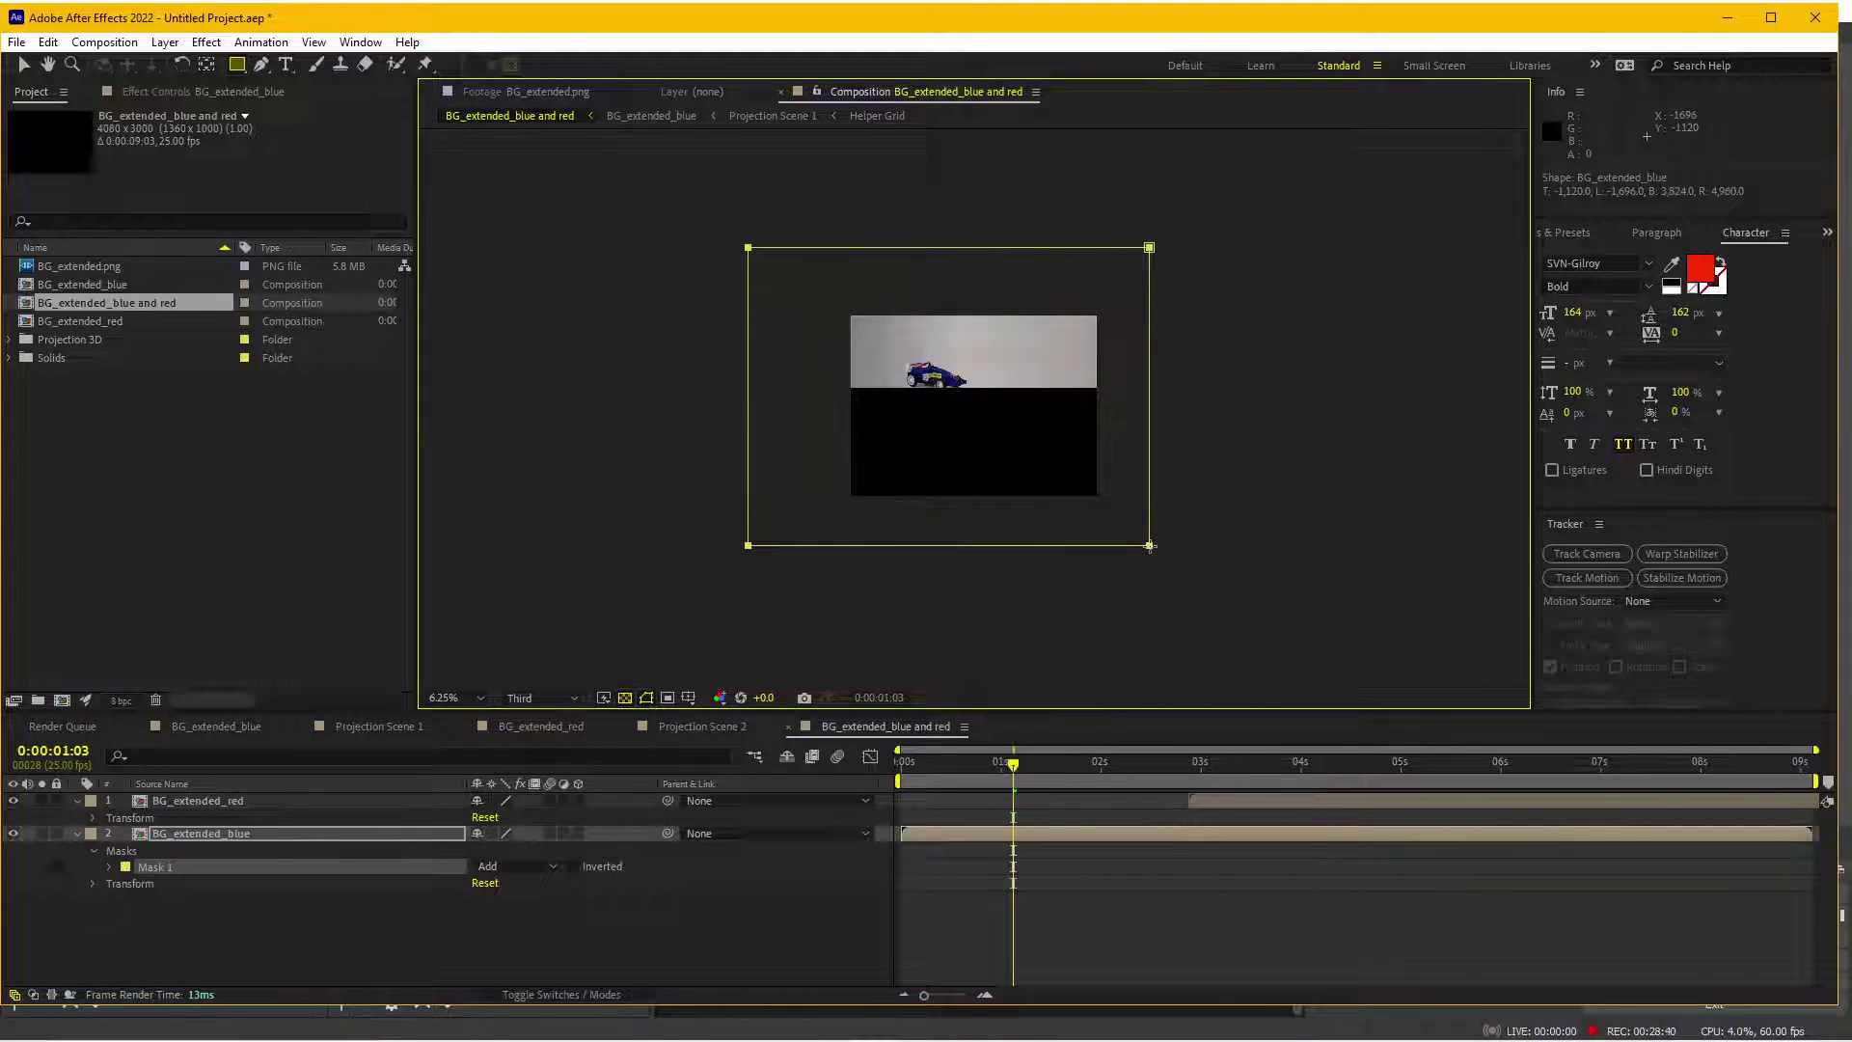
{"action": "key", "text": "v"}
{"action": "key", "text": "period"}
{"action": "left_click", "coordinate": [999, 764]}
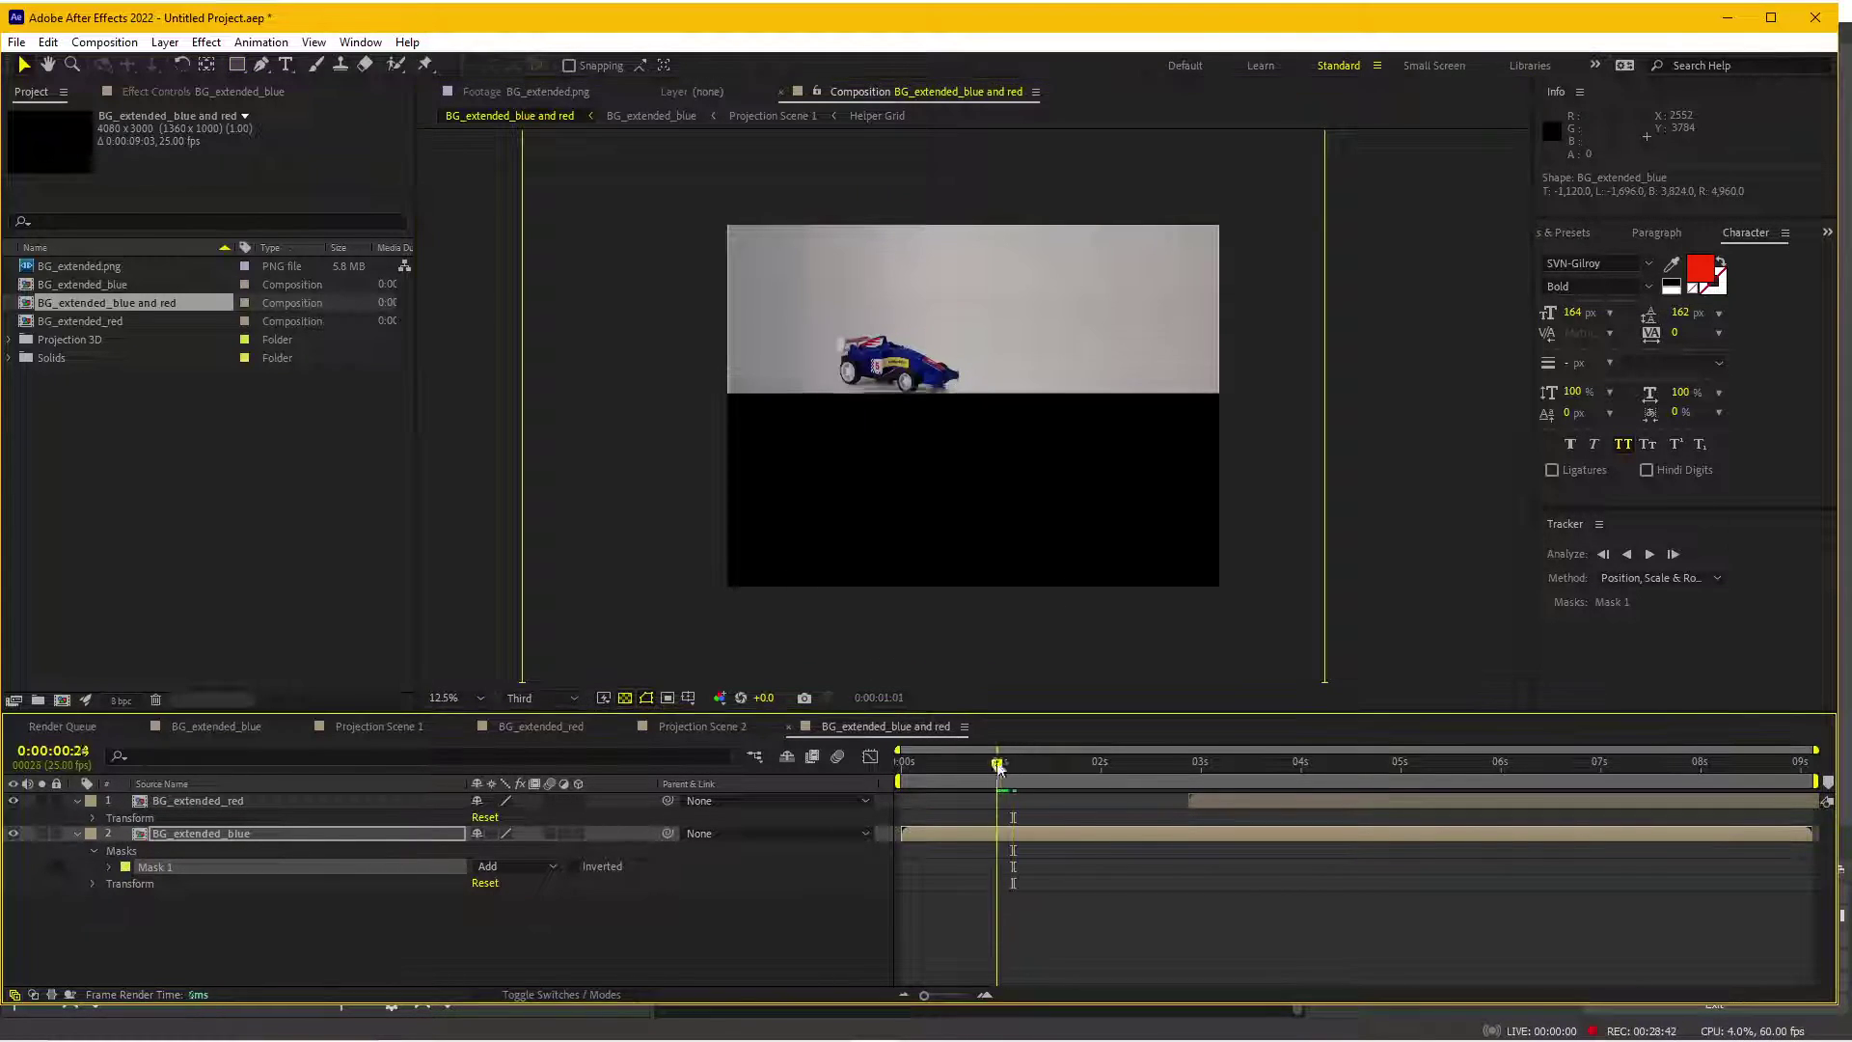
{"action": "left_click_drag", "start_coordinate": [998, 764], "coordinate": [897, 793]}
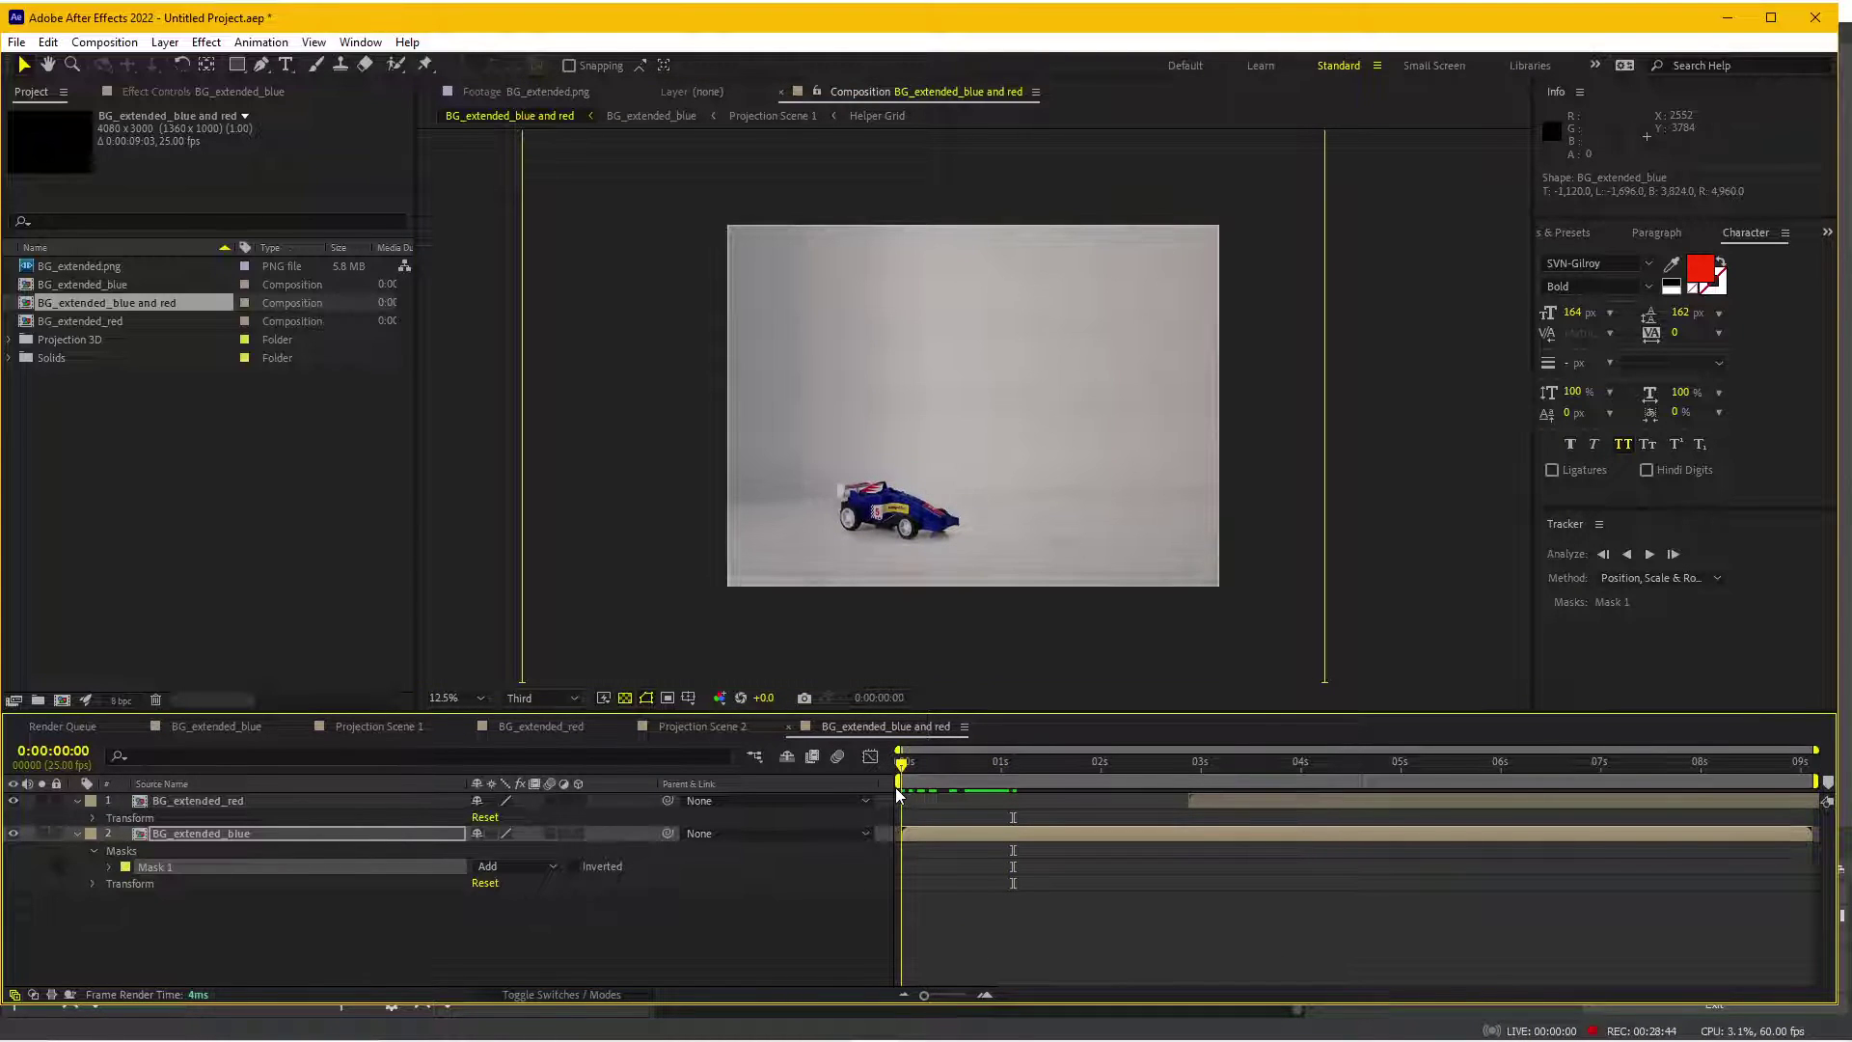
{"action": "left_click_drag", "start_coordinate": [988, 518], "coordinate": [1021, 443]}
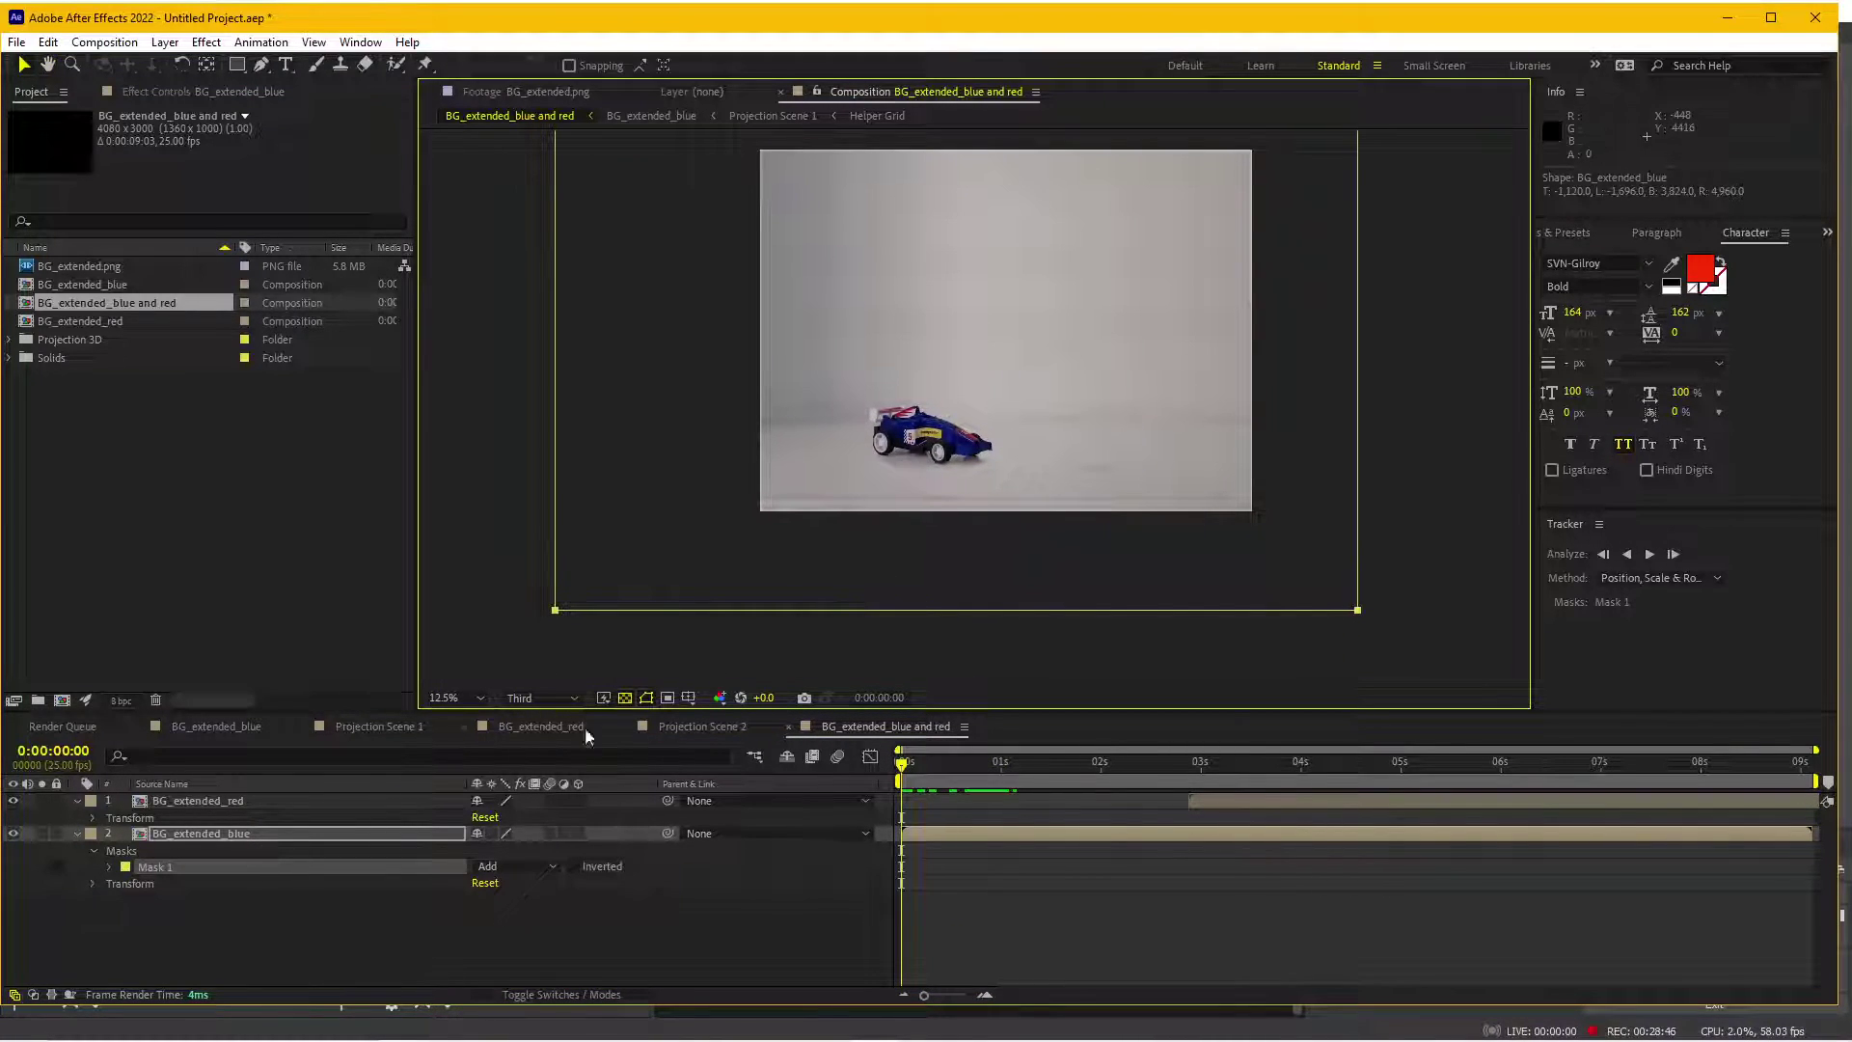
{"action": "left_click", "coordinate": [102, 870]}
- Feather Mask 1 to about 343 and keyframe its path, raising the bottom edge at 0:00:00:13
{"action": "left_click", "coordinate": [102, 870]}
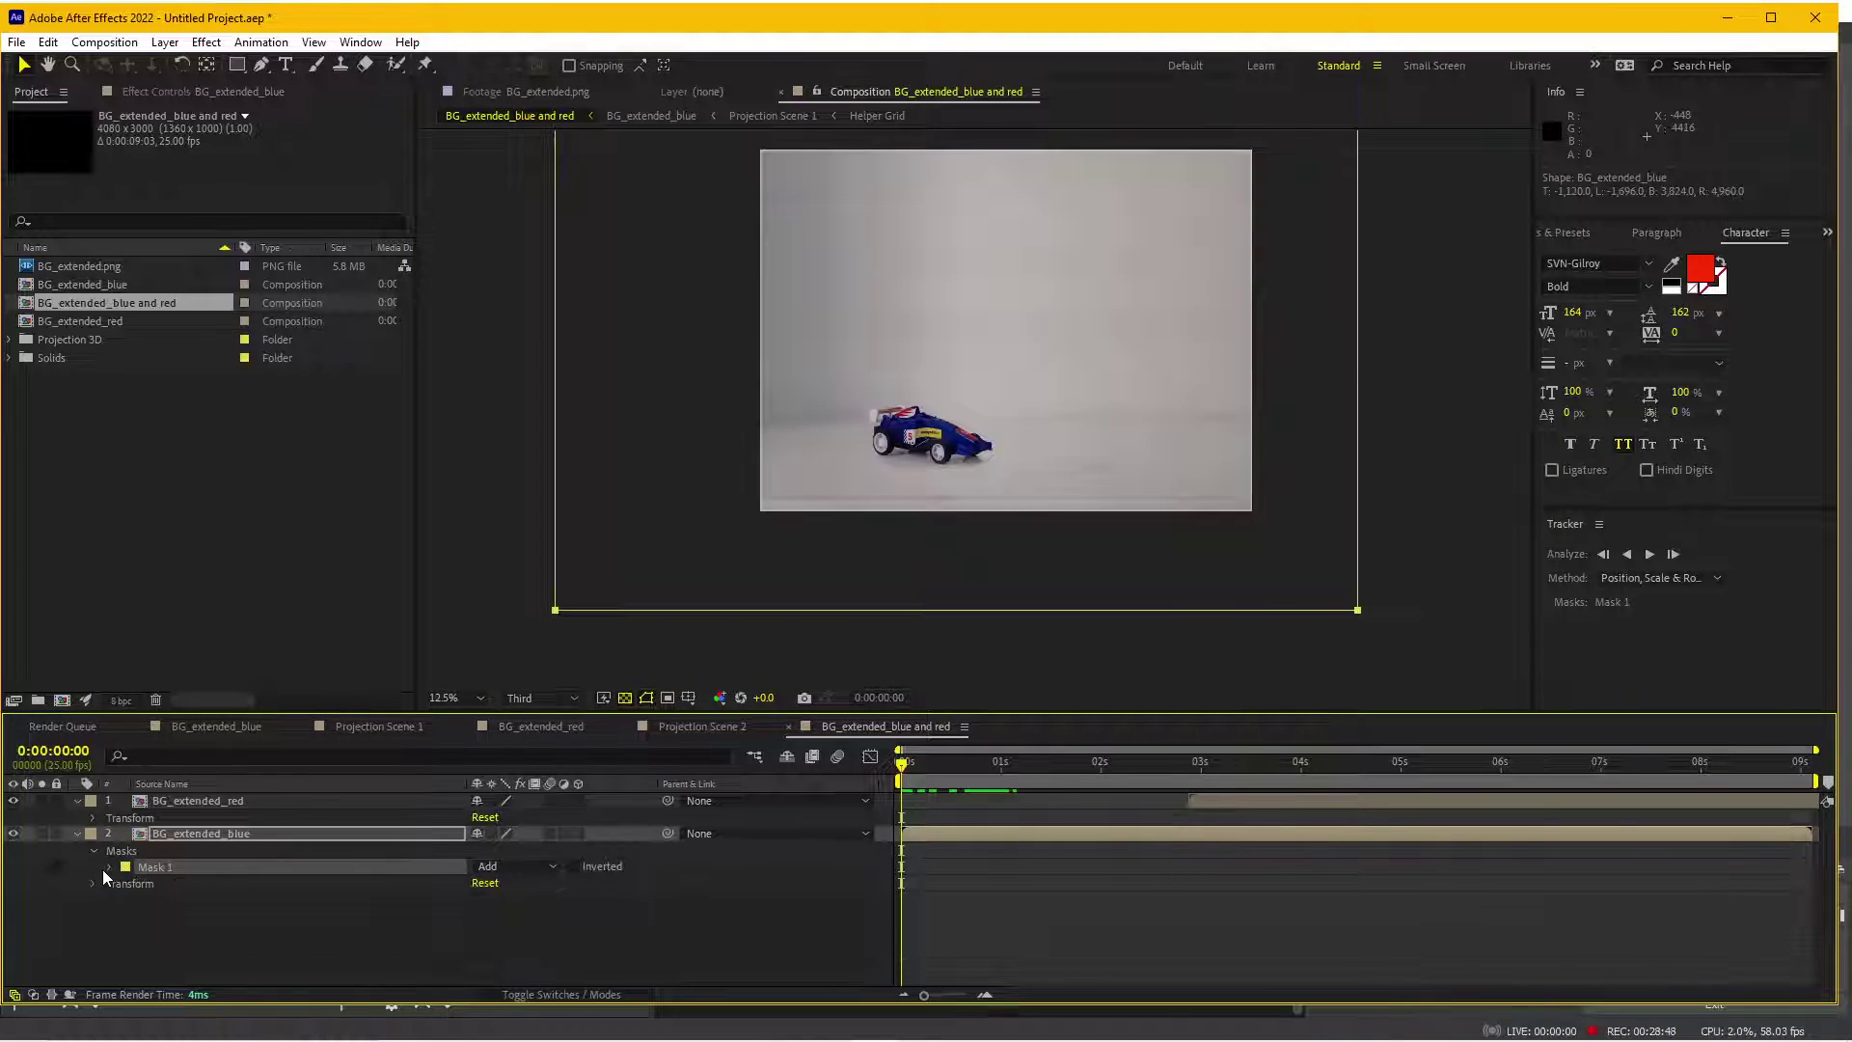
{"action": "left_click", "coordinate": [103, 870]}
{"action": "left_click_drag", "start_coordinate": [516, 899], "coordinate": [553, 899]}
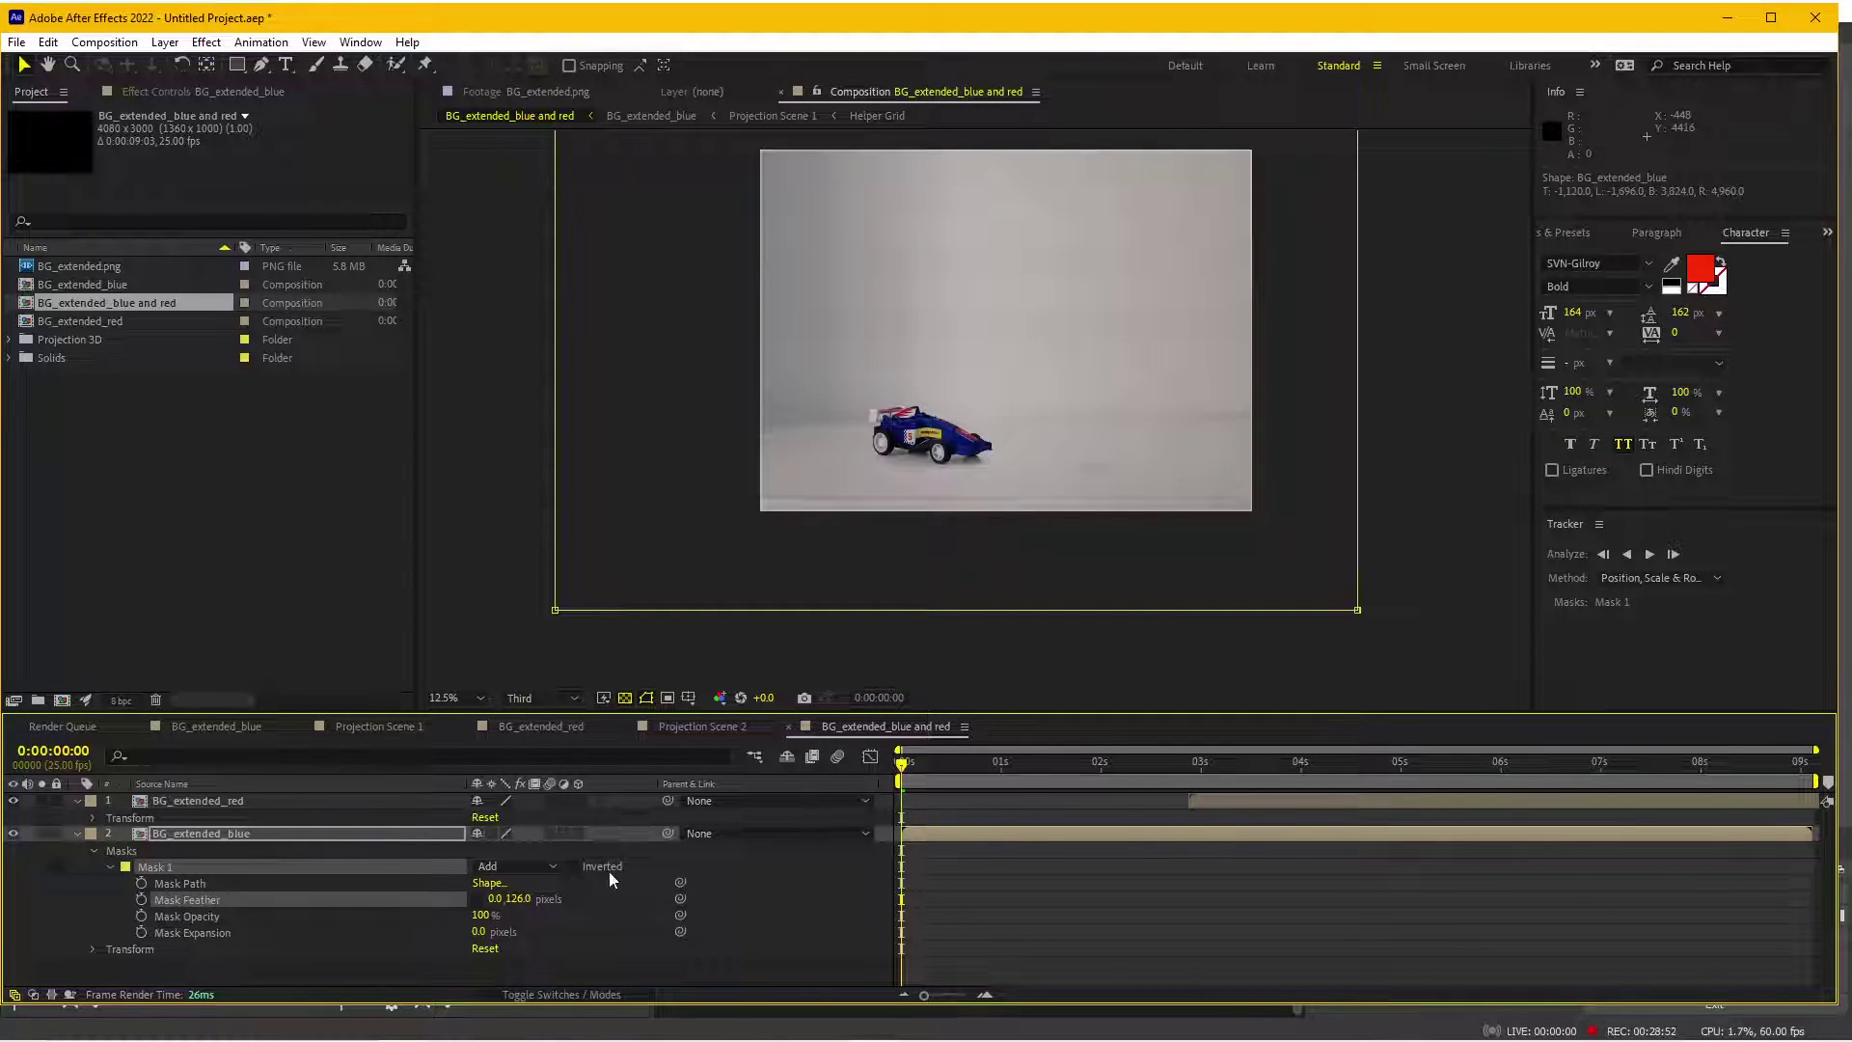
{"action": "left_click", "coordinate": [141, 883]}
{"action": "mouse_move", "coordinate": [980, 766]}
{"action": "left_mouse_down"}
{"action": "mouse_move", "coordinate": [954, 784]}
{"action": "mouse_move", "coordinate": [989, 767]}
{"action": "left_mouse_up"}
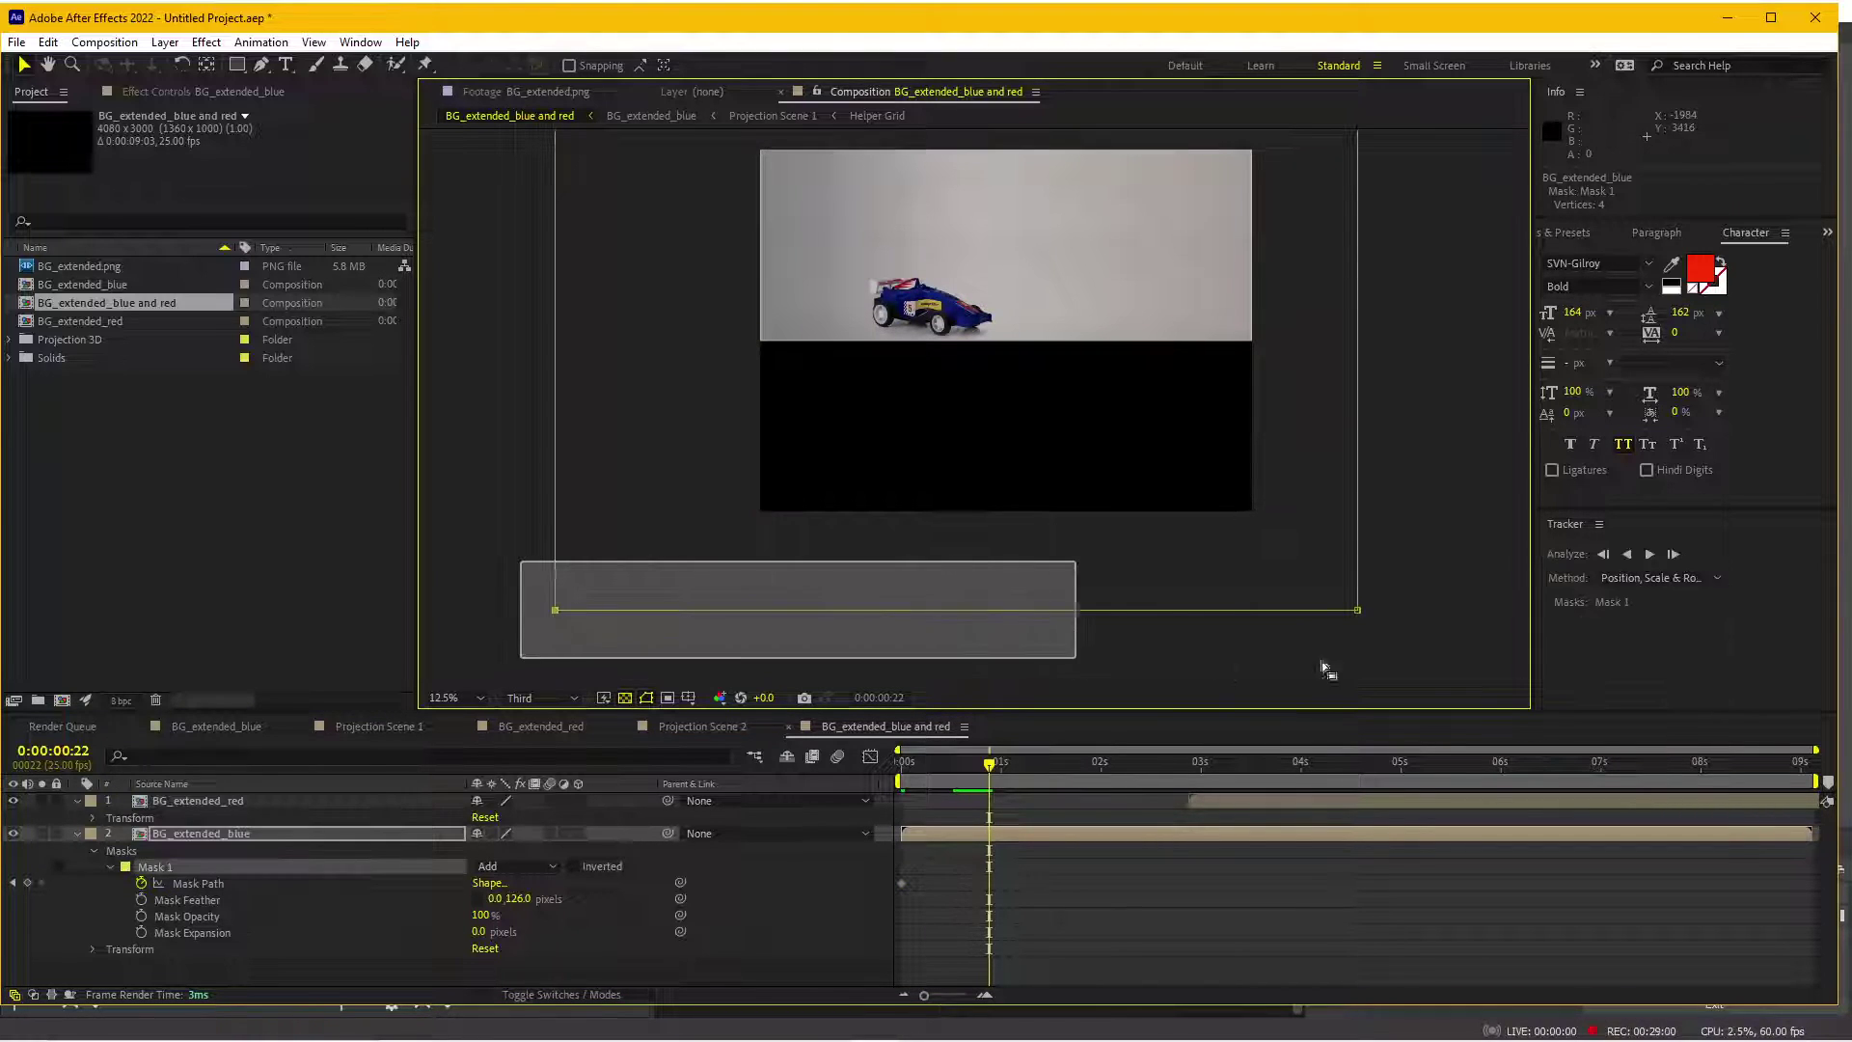
{"action": "mouse_move", "coordinate": [500, 588]}
{"action": "left_mouse_down"}
{"action": "mouse_move", "coordinate": [1327, 612]}
{"action": "mouse_move", "coordinate": [1328, 398]}
{"action": "left_mouse_up"}
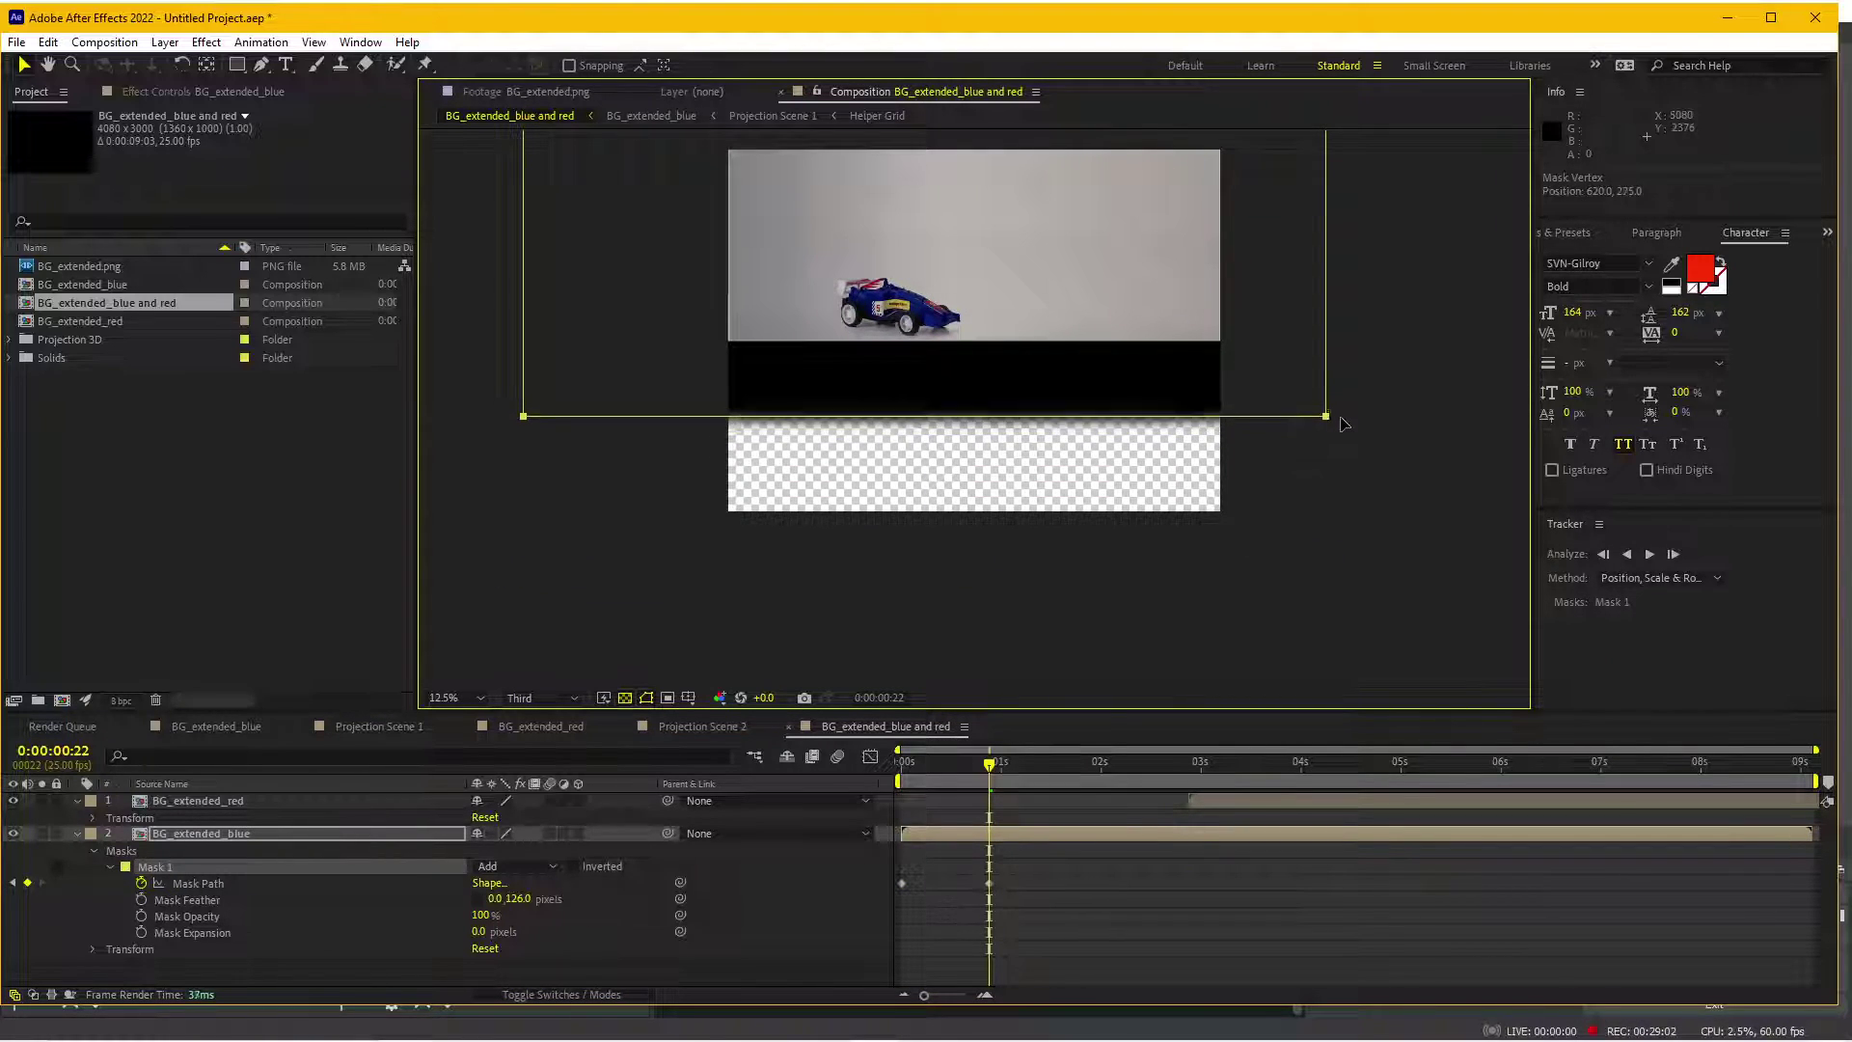
{"action": "left_click_drag", "start_coordinate": [516, 898], "coordinate": [714, 892]}
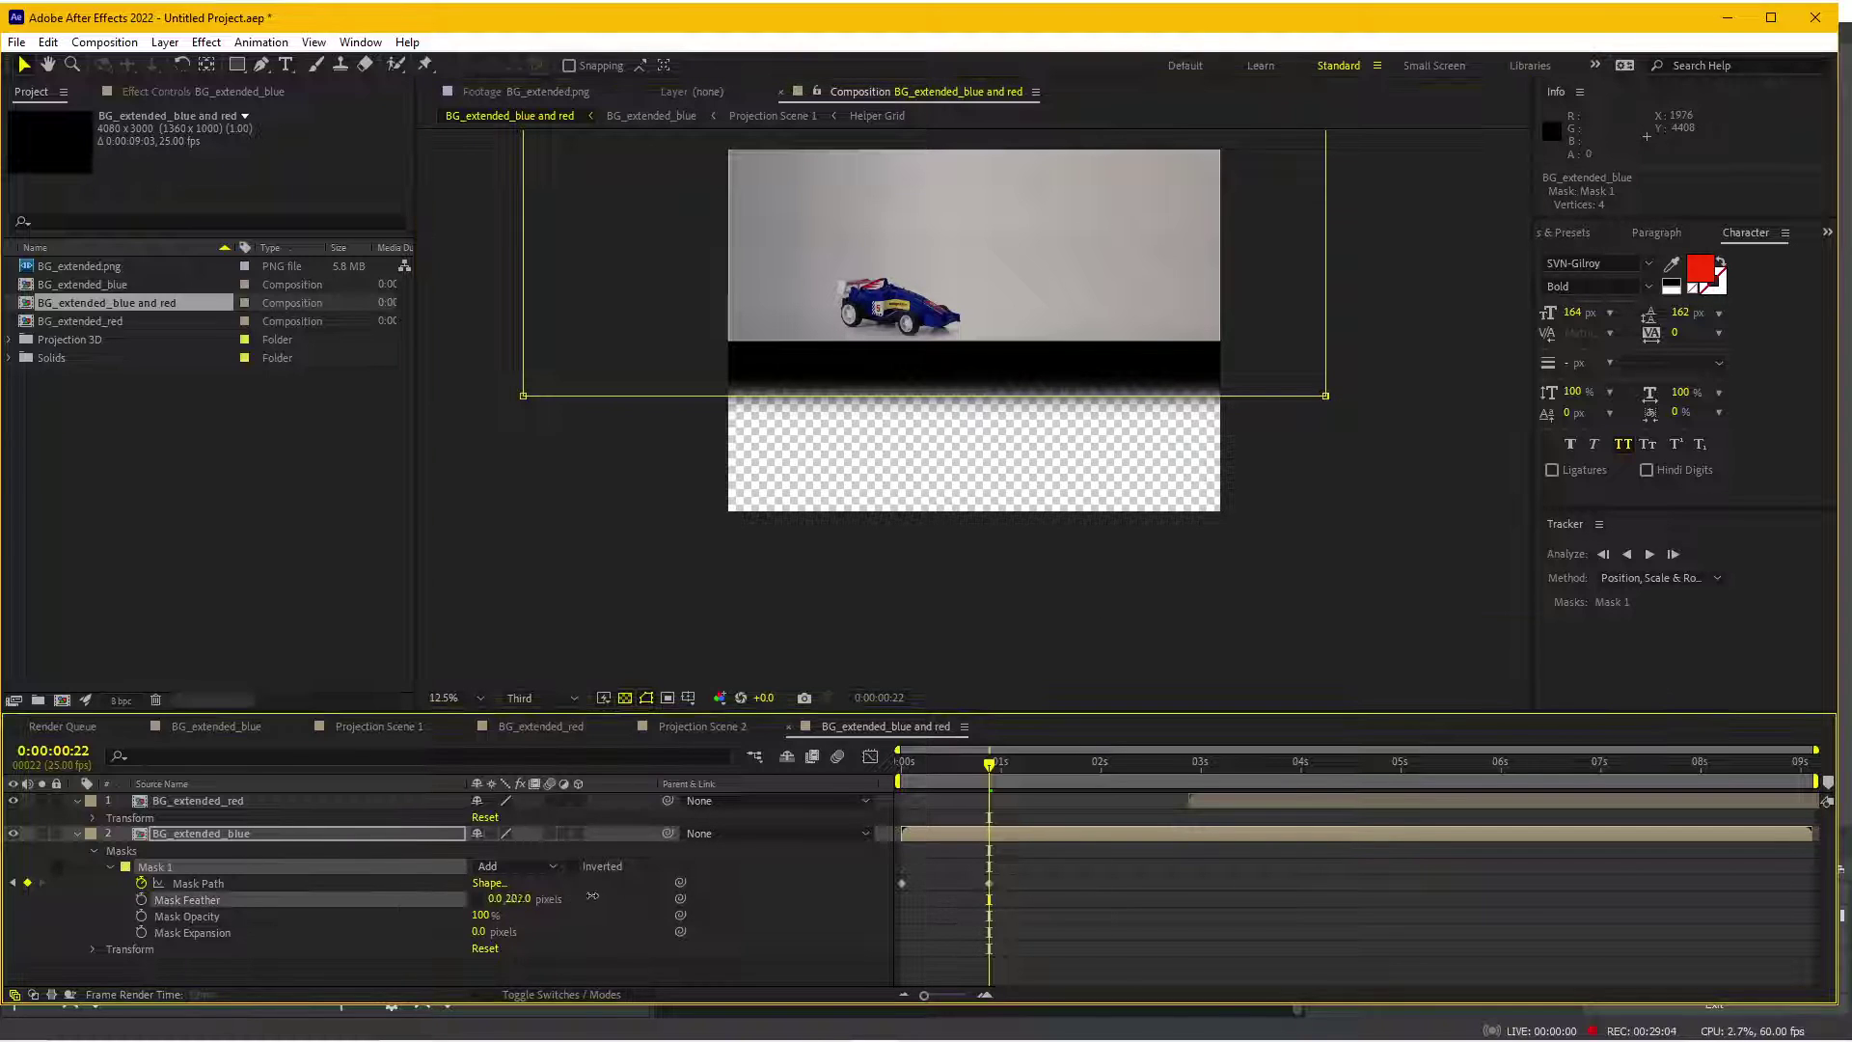
- Add a final Mask Path keyframe at 0:00:02:02 that hides the image, then retime it slightly later
{"action": "left_click_drag", "start_coordinate": [994, 771], "coordinate": [1109, 772]}
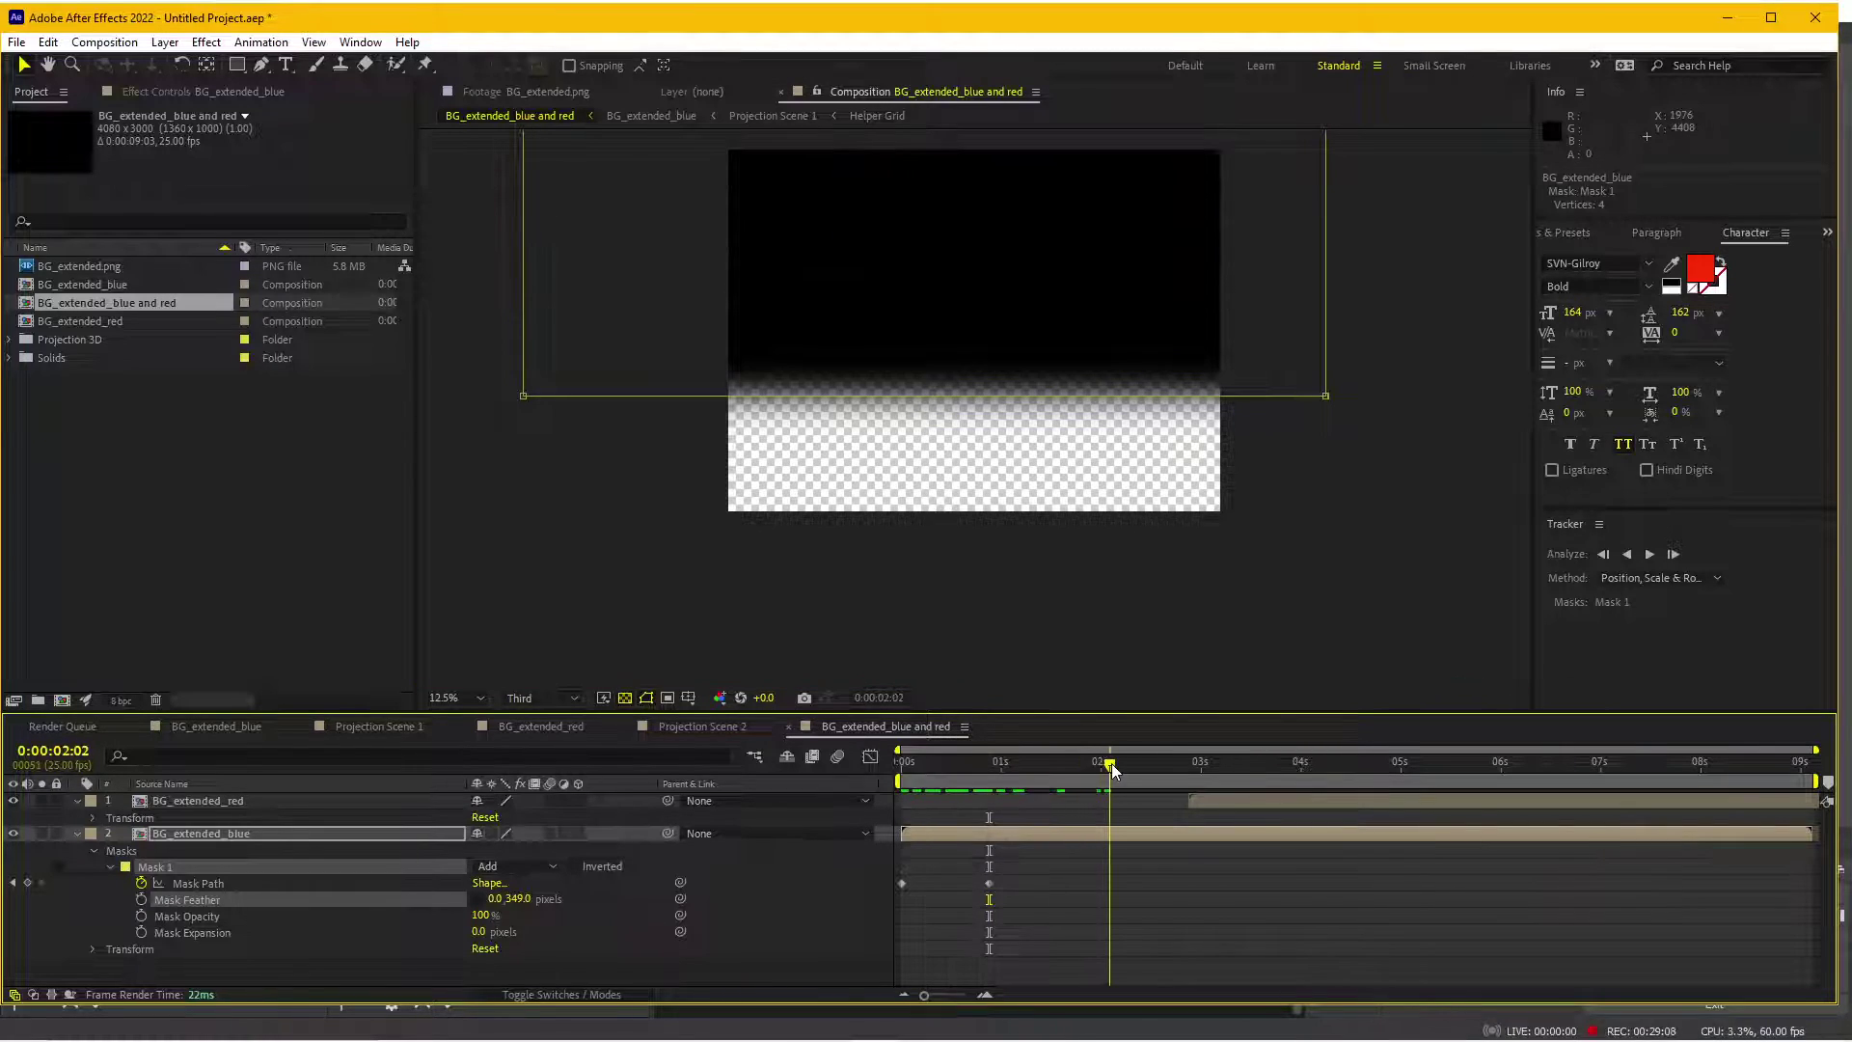
{"action": "mouse_move", "coordinate": [1020, 607]}
{"action": "left_mouse_down"}
{"action": "mouse_move", "coordinate": [1060, 785]}
{"action": "mouse_move", "coordinate": [1095, 767]}
{"action": "left_mouse_up"}
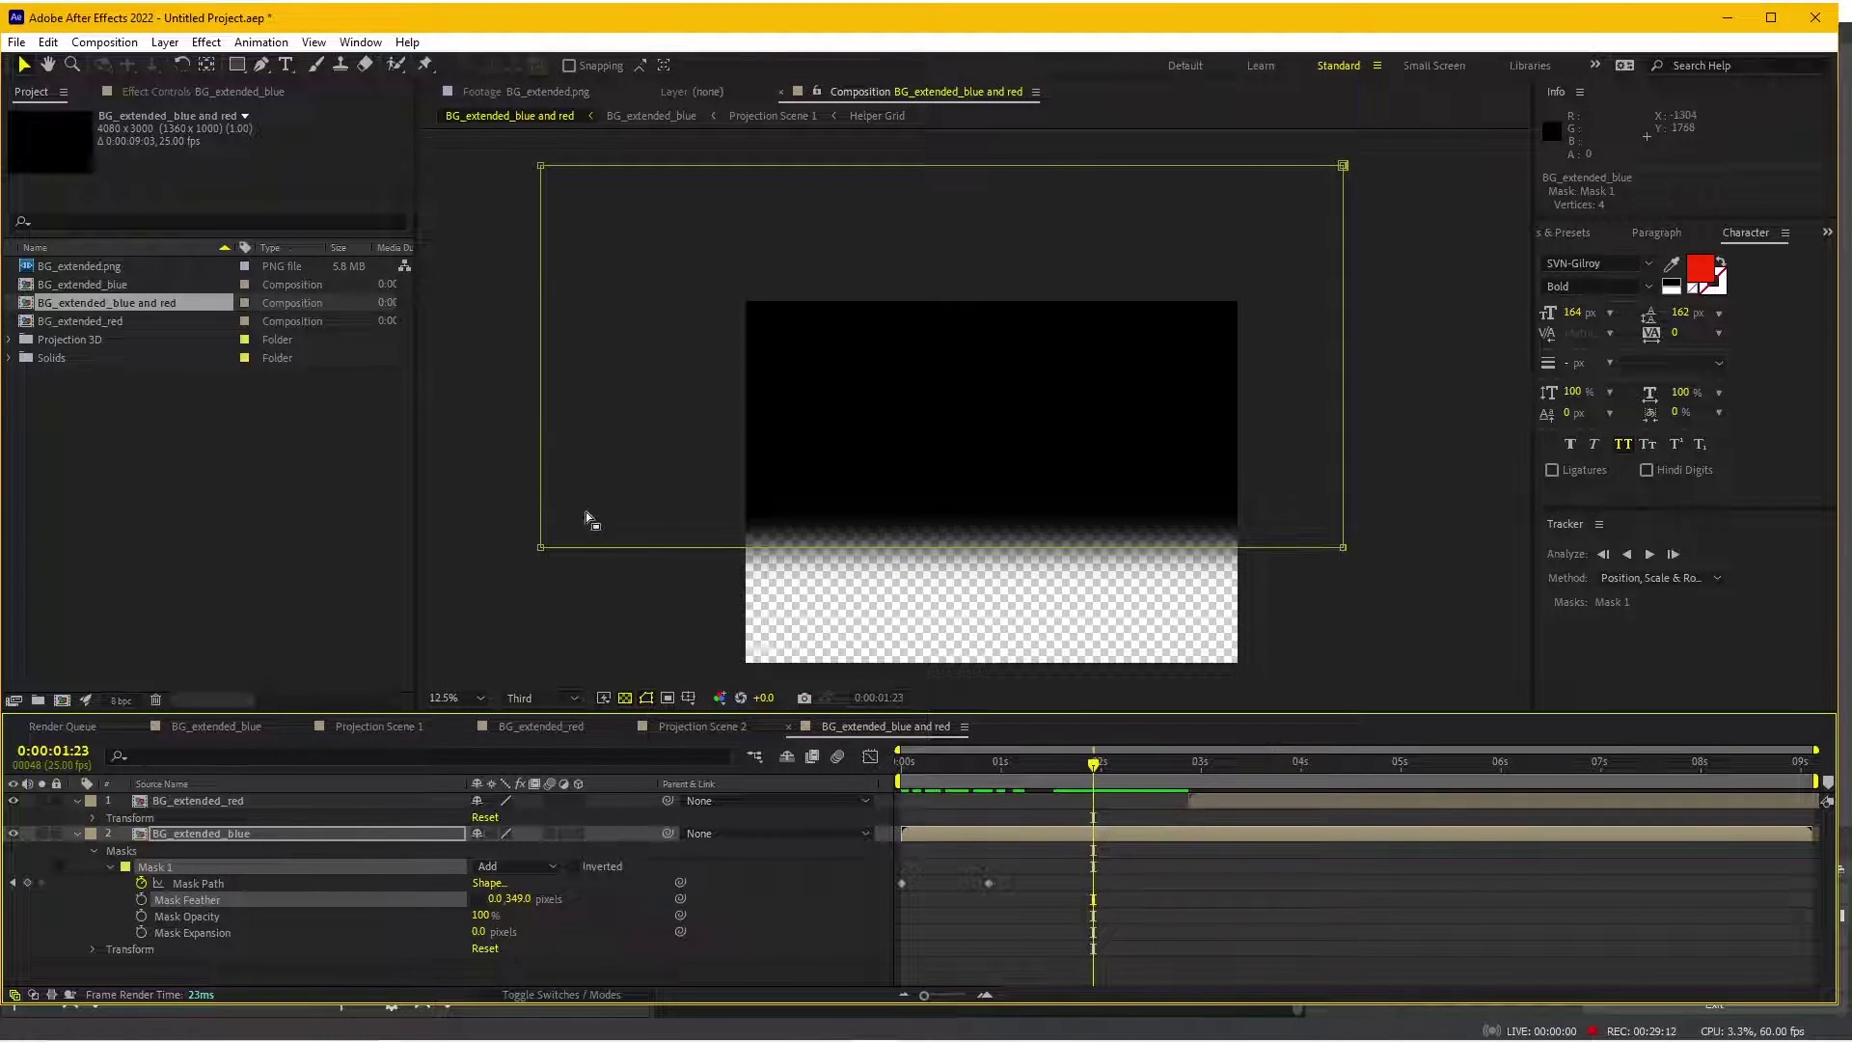
{"action": "mouse_move", "coordinate": [587, 512]}
{"action": "left_mouse_down"}
{"action": "mouse_move", "coordinate": [1362, 565]}
{"action": "mouse_move", "coordinate": [1341, 283]}
{"action": "left_mouse_up"}
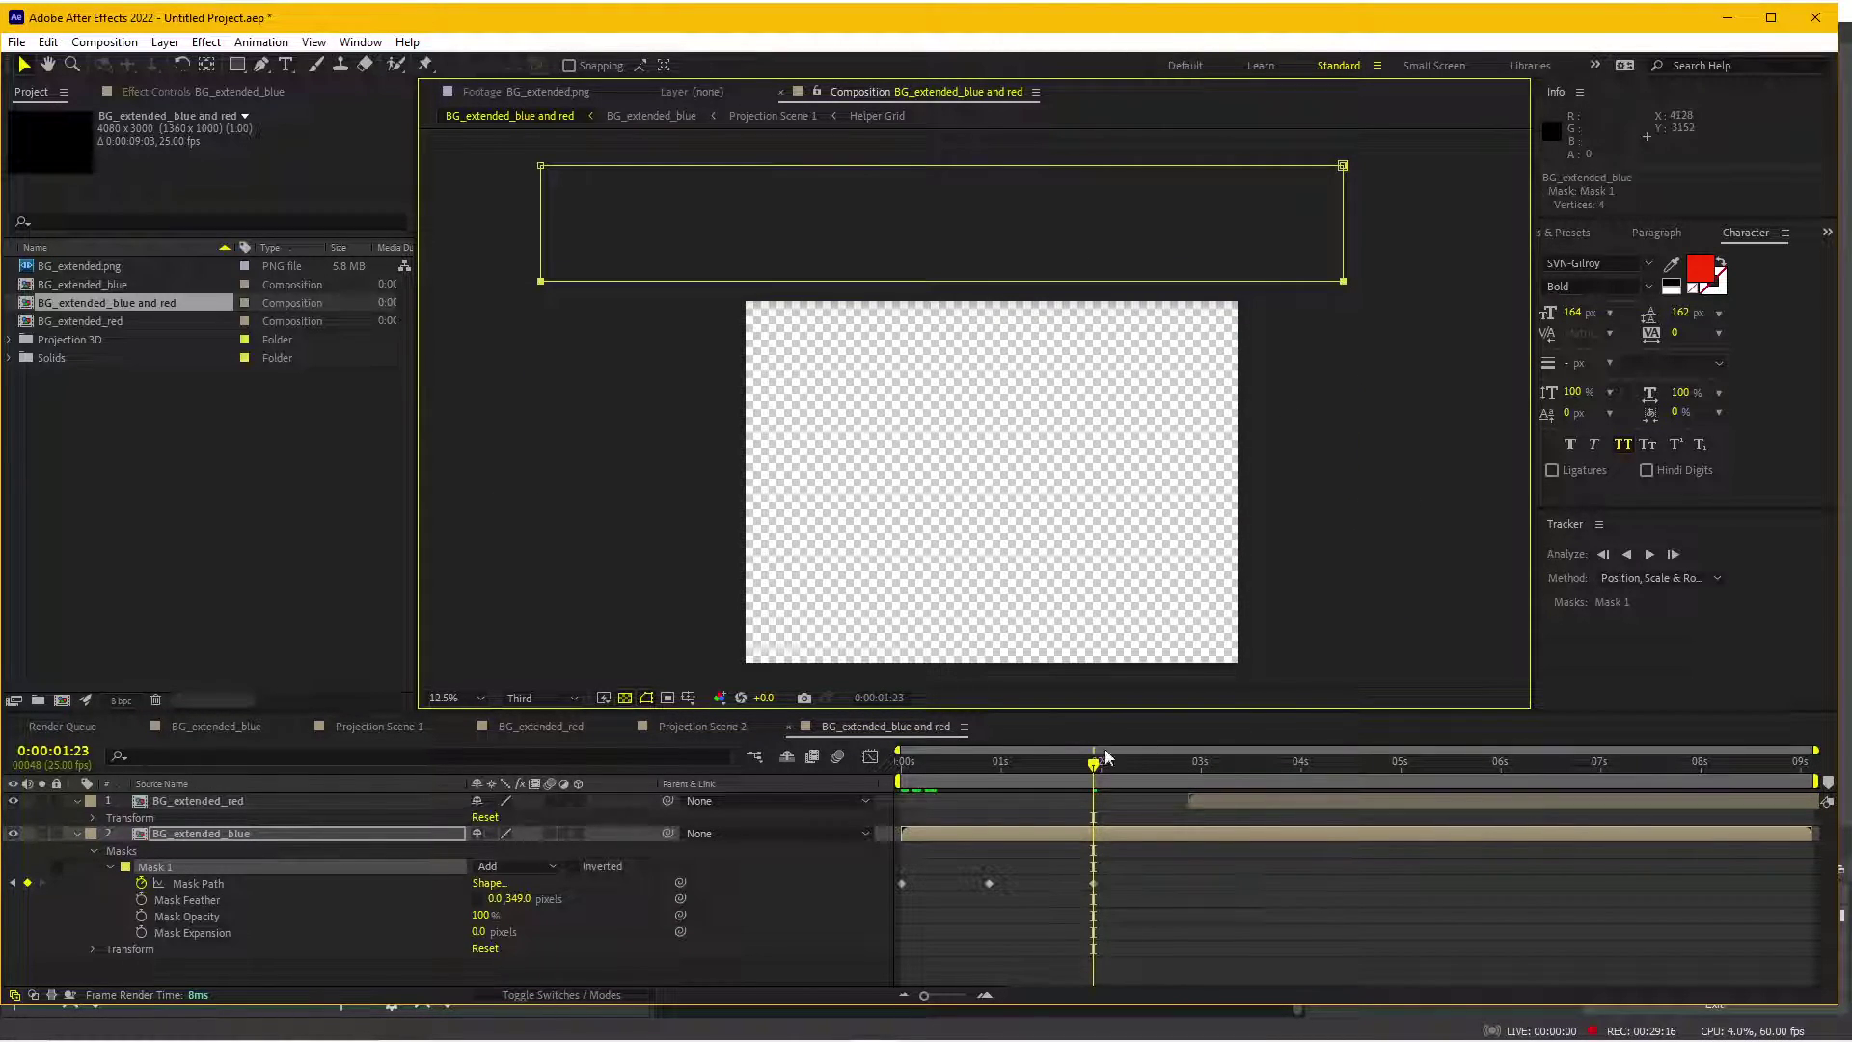
{"action": "left_click_drag", "start_coordinate": [1093, 761], "coordinate": [1065, 764]}
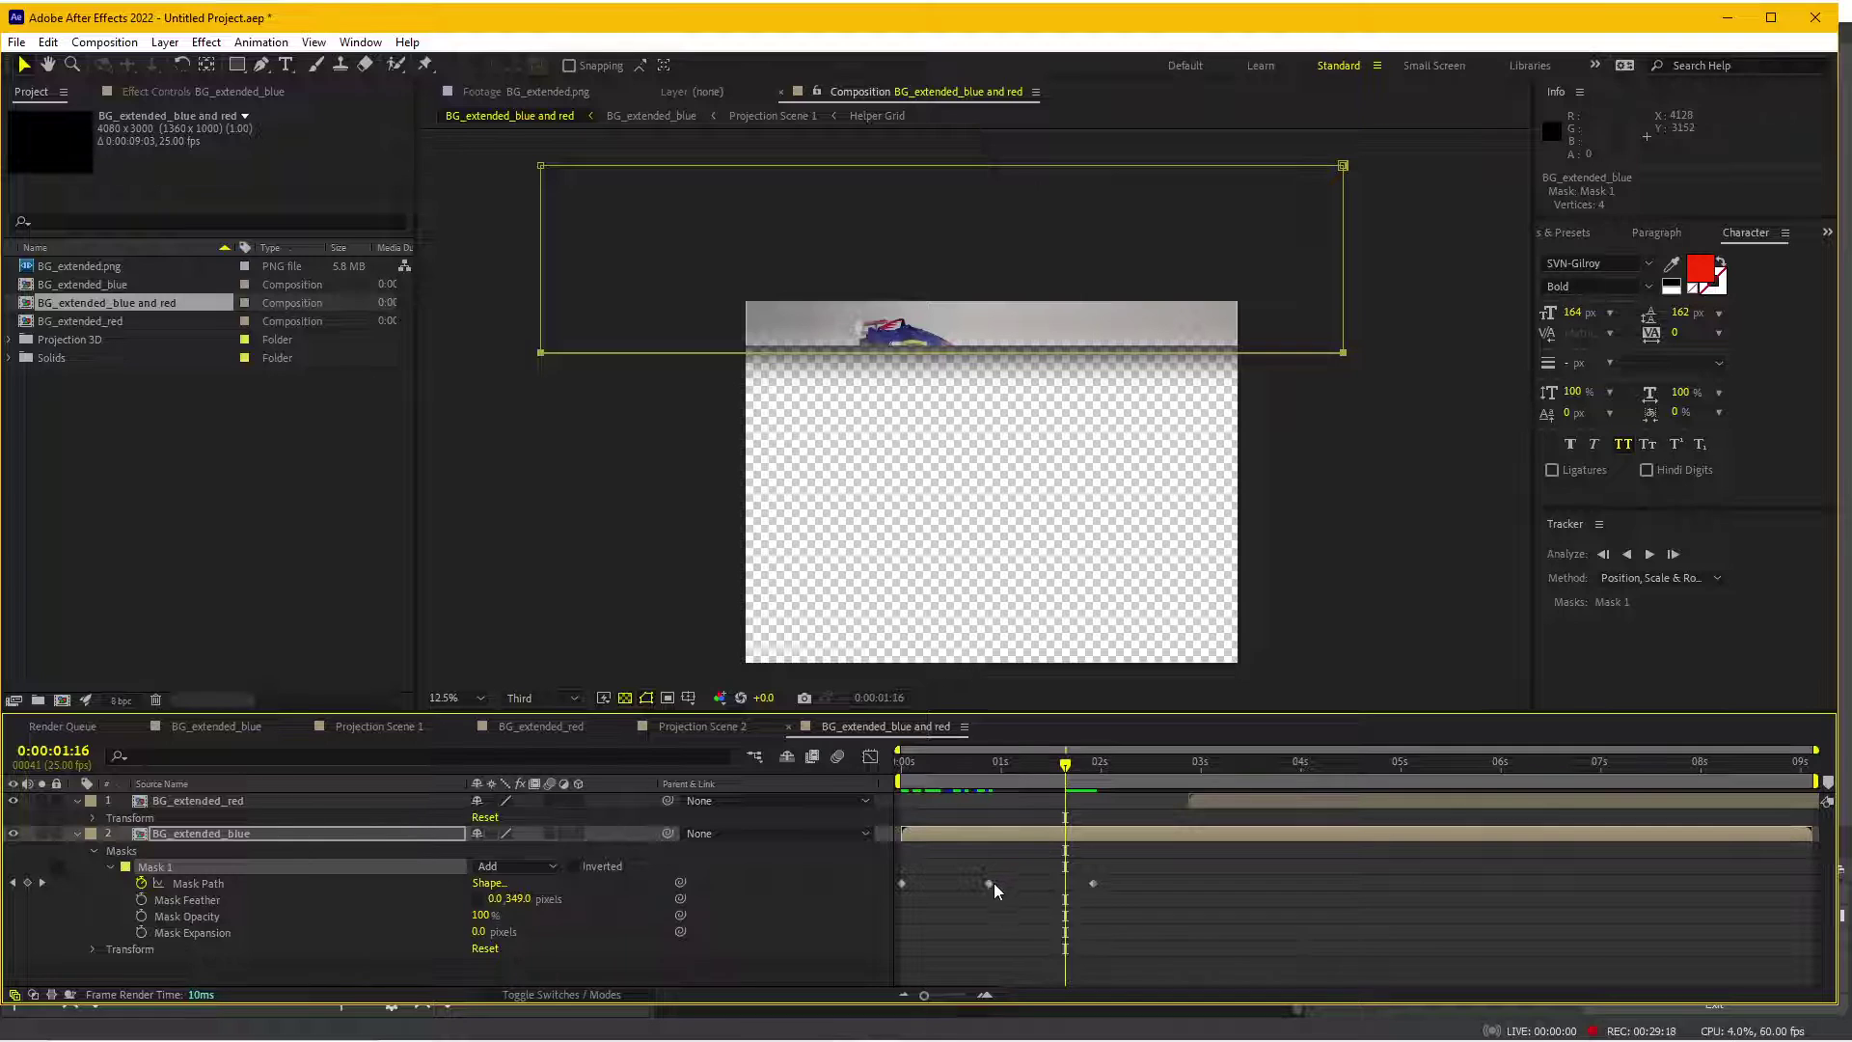
{"action": "left_click_drag", "start_coordinate": [1094, 883], "coordinate": [1117, 883]}
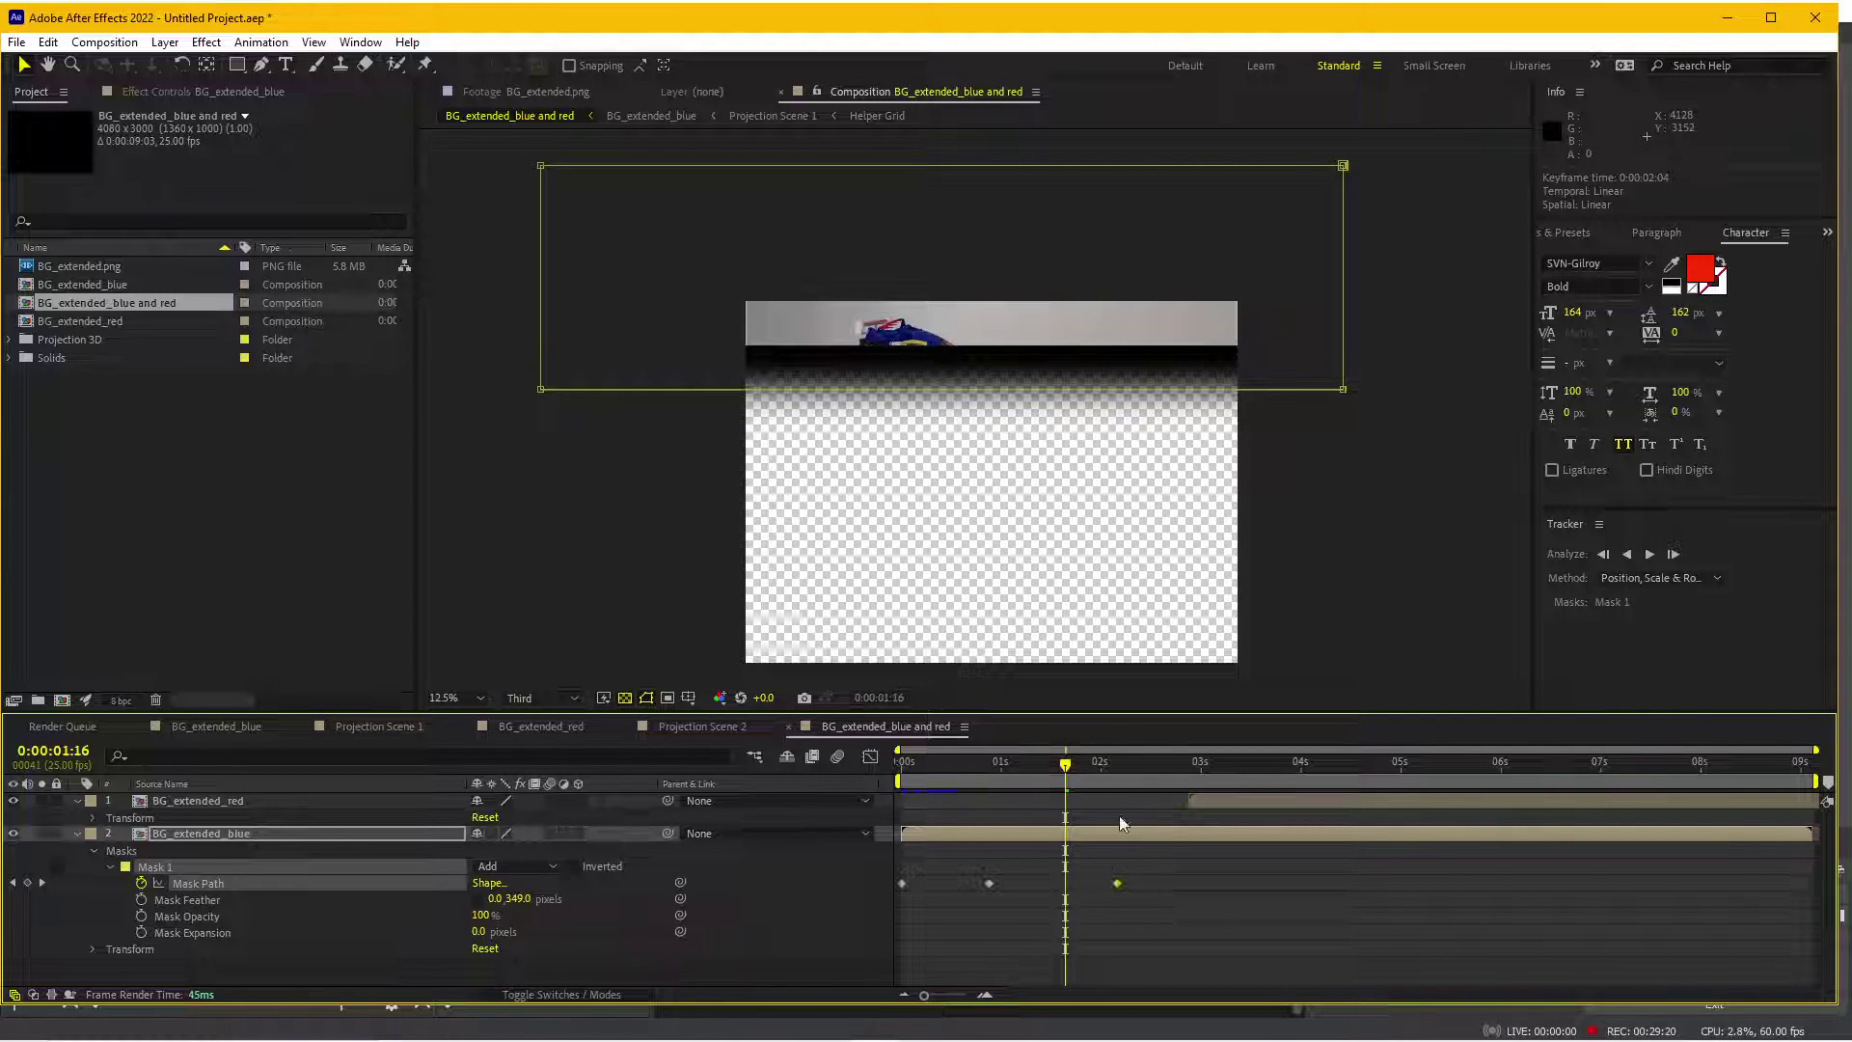
{"action": "mouse_move", "coordinate": [1064, 762]}
{"action": "left_mouse_down"}
{"action": "mouse_move", "coordinate": [1138, 764]}
{"action": "mouse_move", "coordinate": [975, 781]}
{"action": "mouse_move", "coordinate": [1005, 772]}
{"action": "left_mouse_up"}
- Drop BG_extended_red under BG_extended_blue, fine-tune its start to 0:00:00:12, and preview from 0:00:00:15
{"action": "left_click", "coordinate": [281, 821]}
{"action": "left_click_drag", "start_coordinate": [200, 806], "coordinate": [189, 949]}
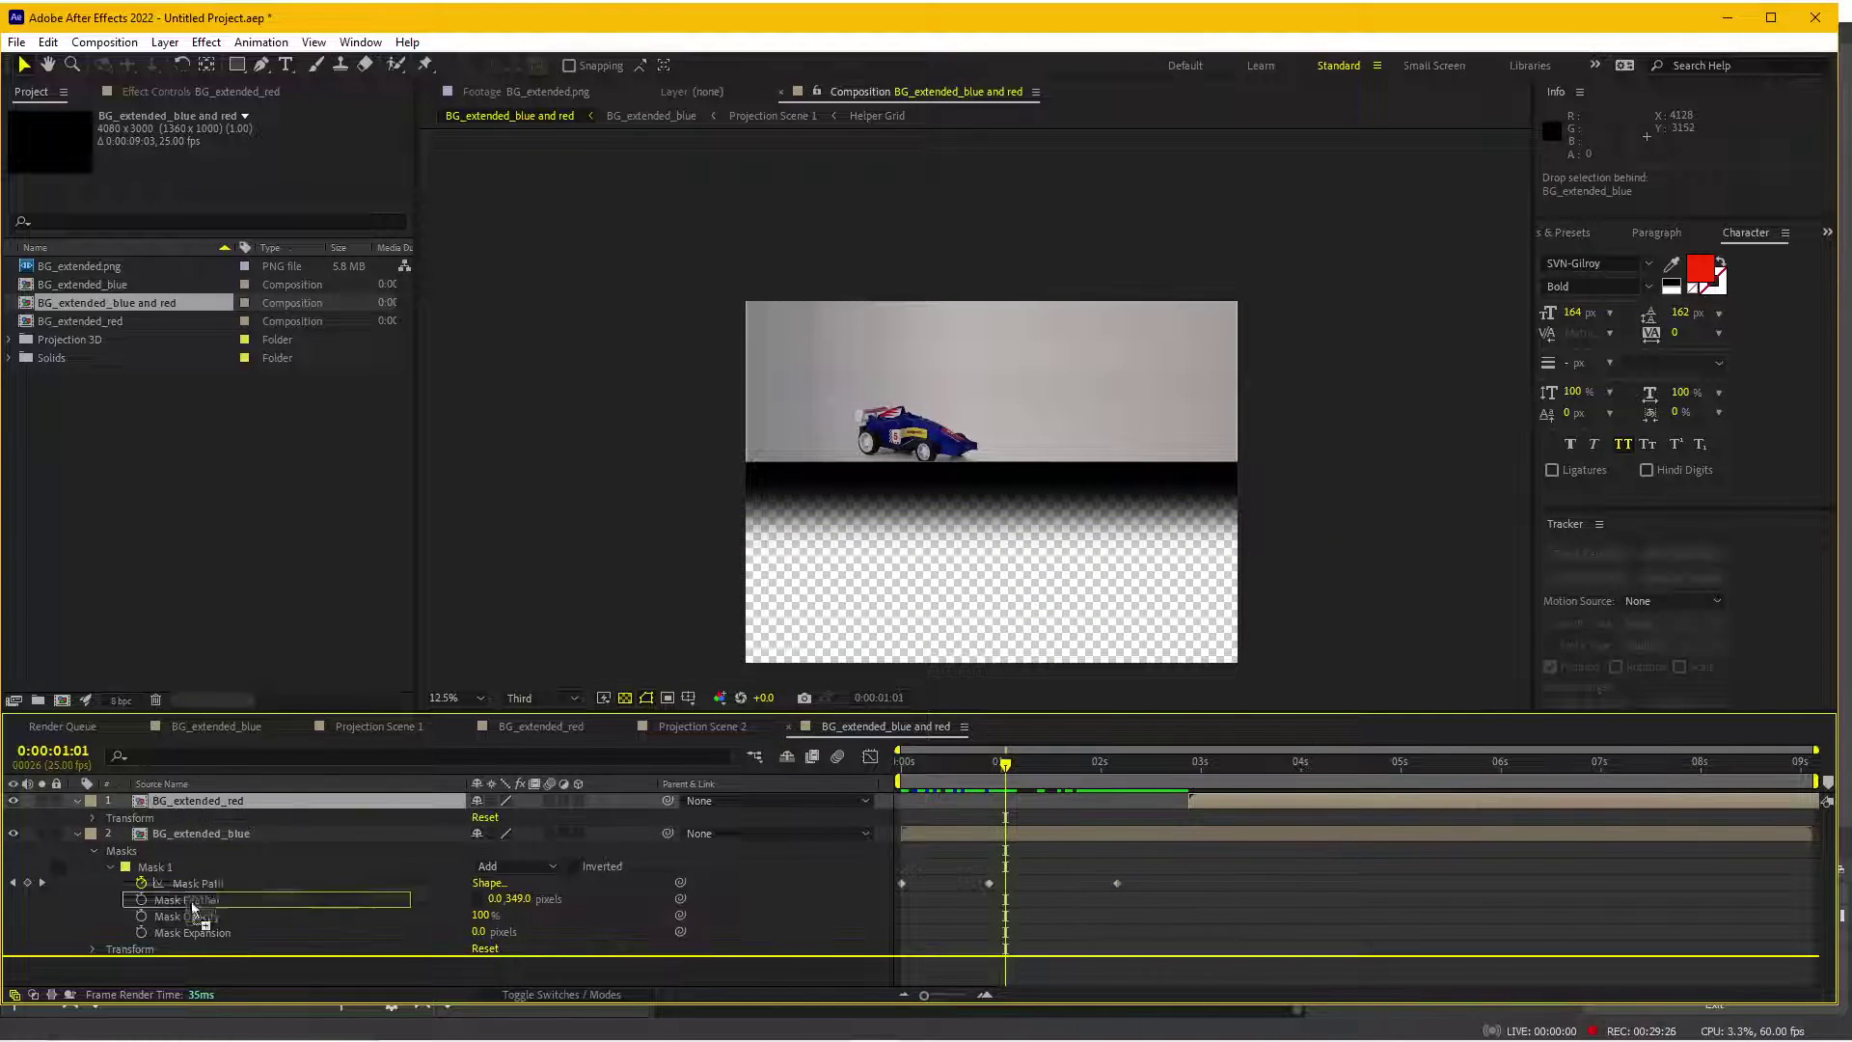
{"action": "left_click_drag", "start_coordinate": [1221, 929], "coordinate": [1038, 930]}
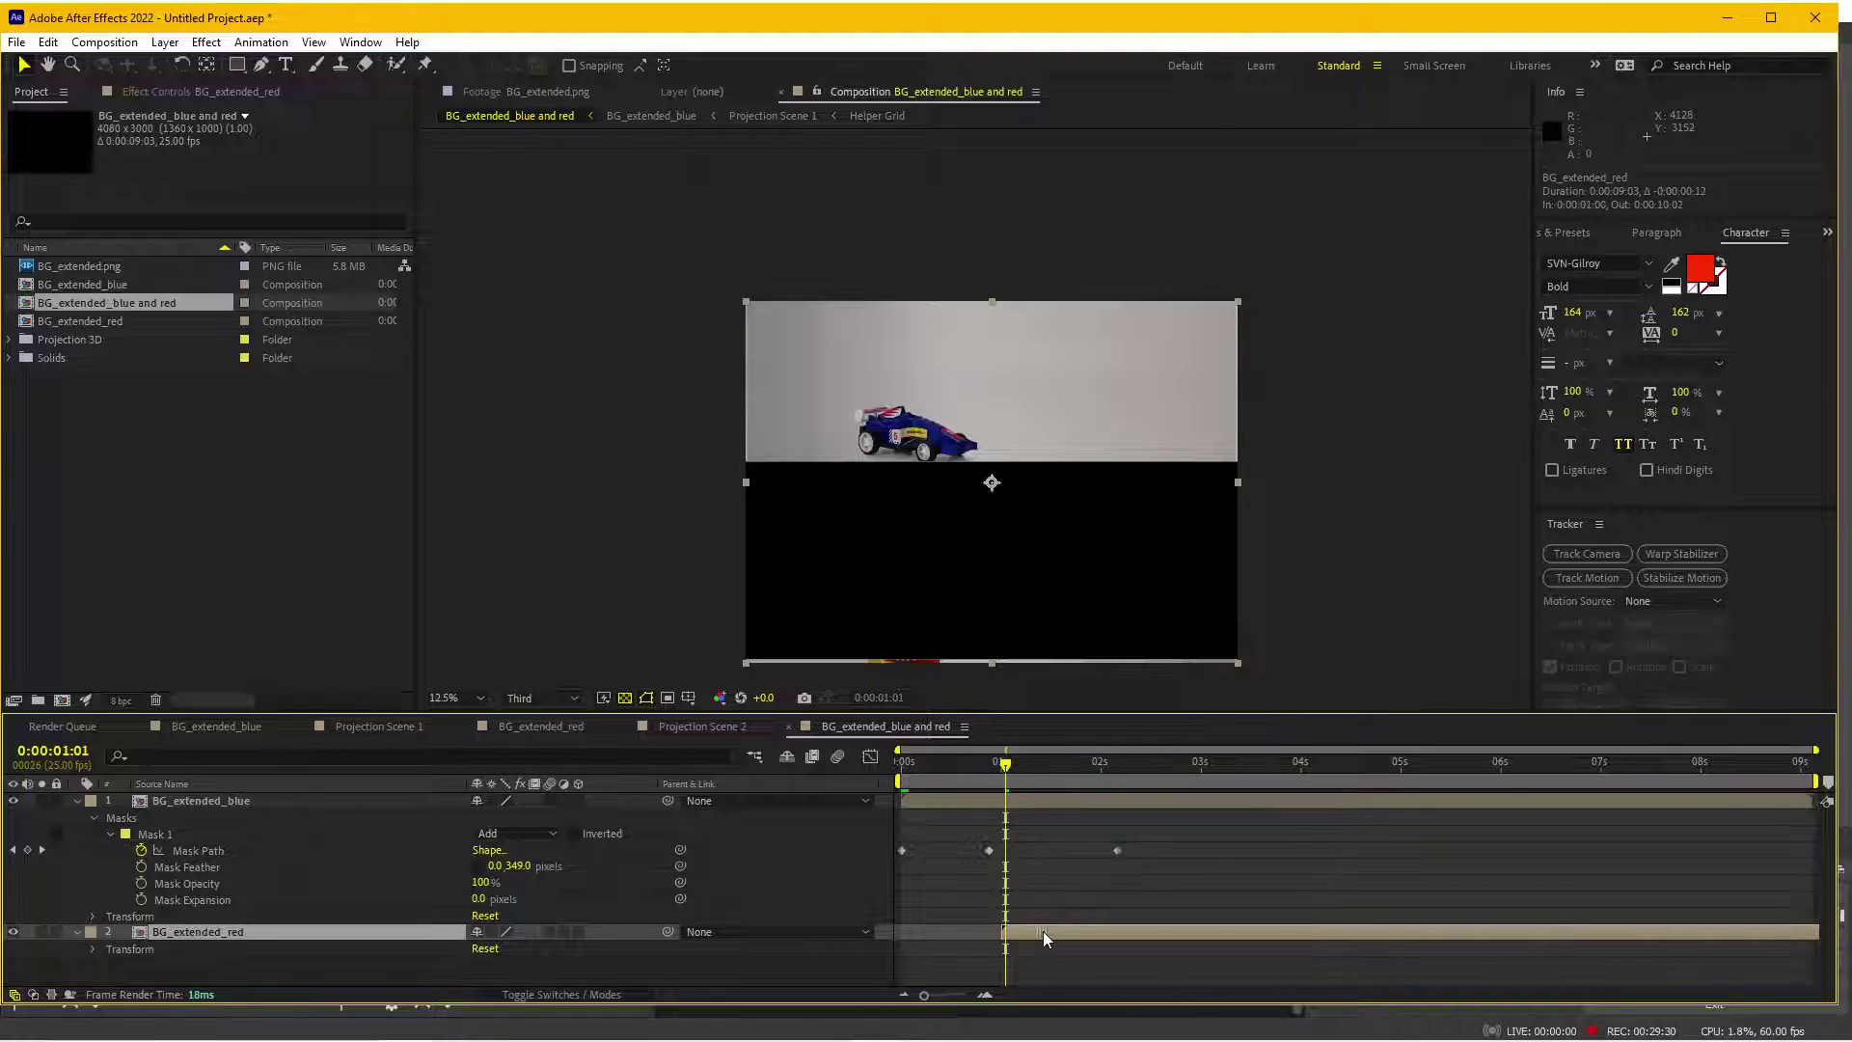
{"action": "left_click_drag", "start_coordinate": [1038, 930], "coordinate": [993, 939]}
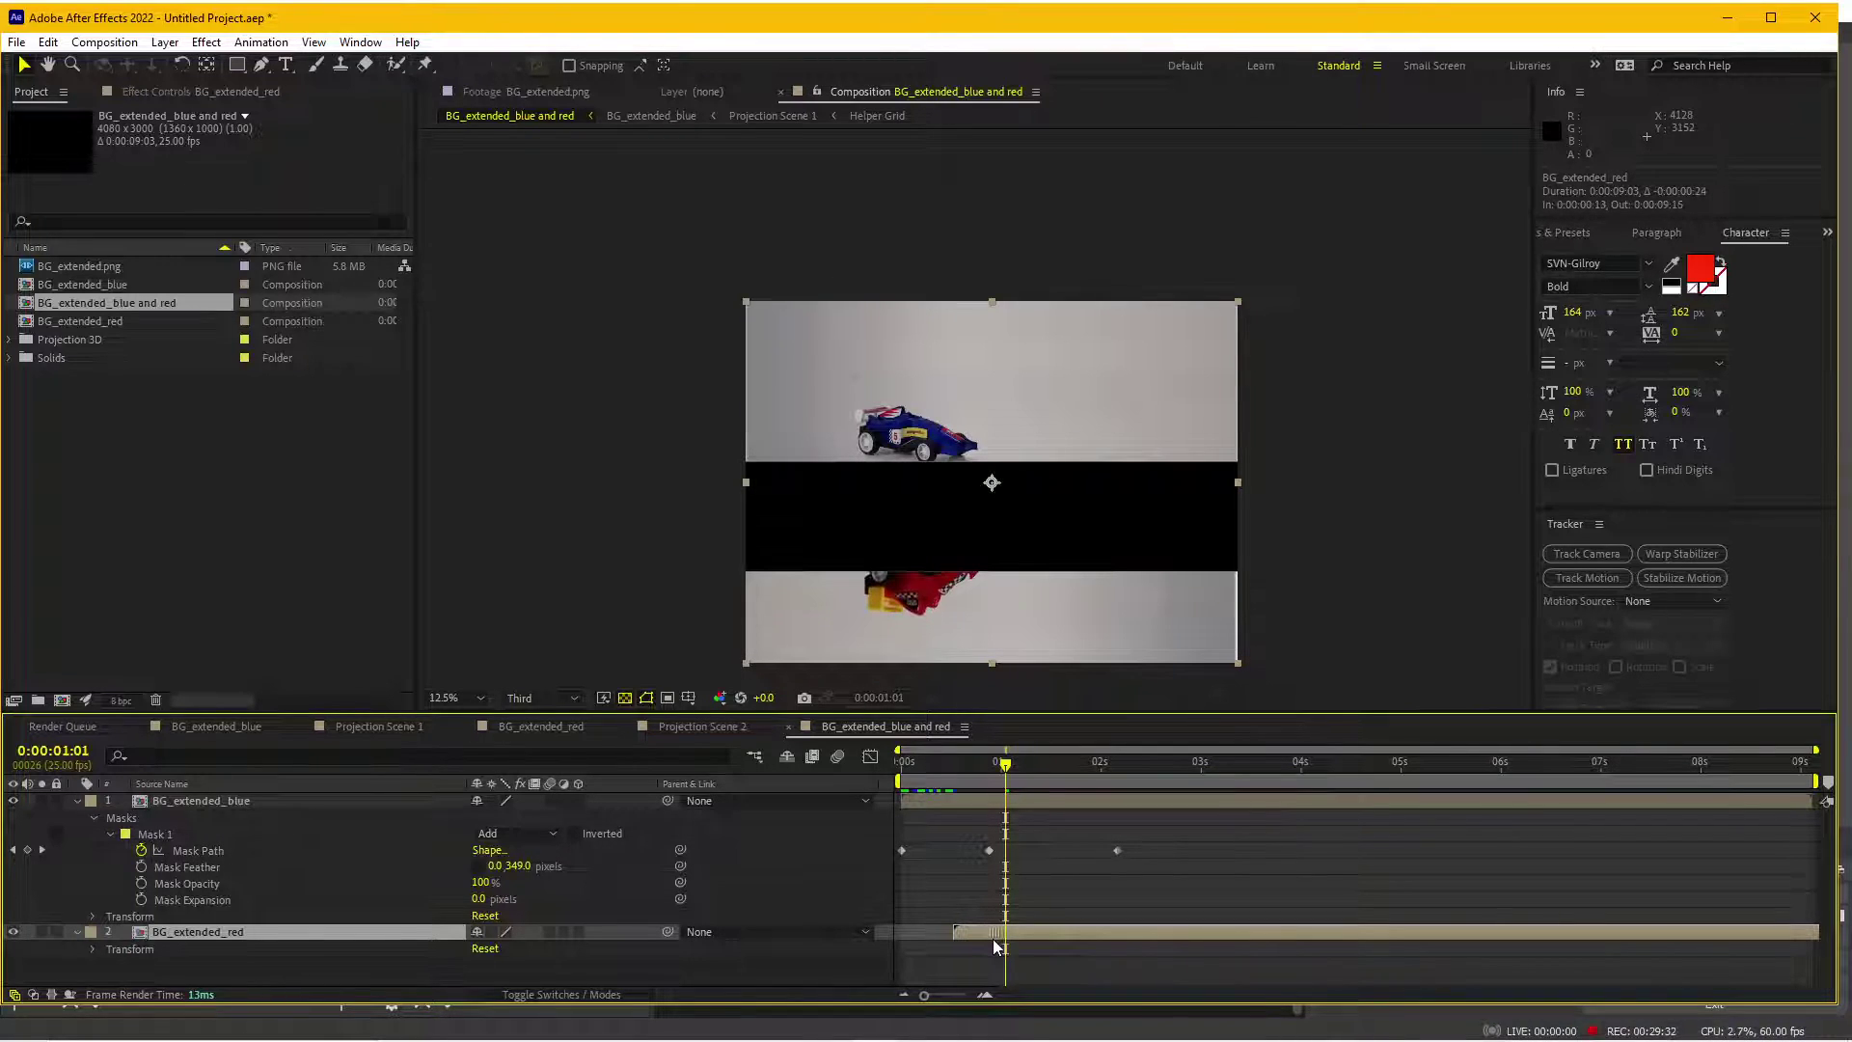
{"action": "mouse_move", "coordinate": [982, 761]}
{"action": "left_mouse_down"}
{"action": "mouse_move", "coordinate": [932, 793]}
{"action": "mouse_move", "coordinate": [949, 783]}
{"action": "left_mouse_up"}
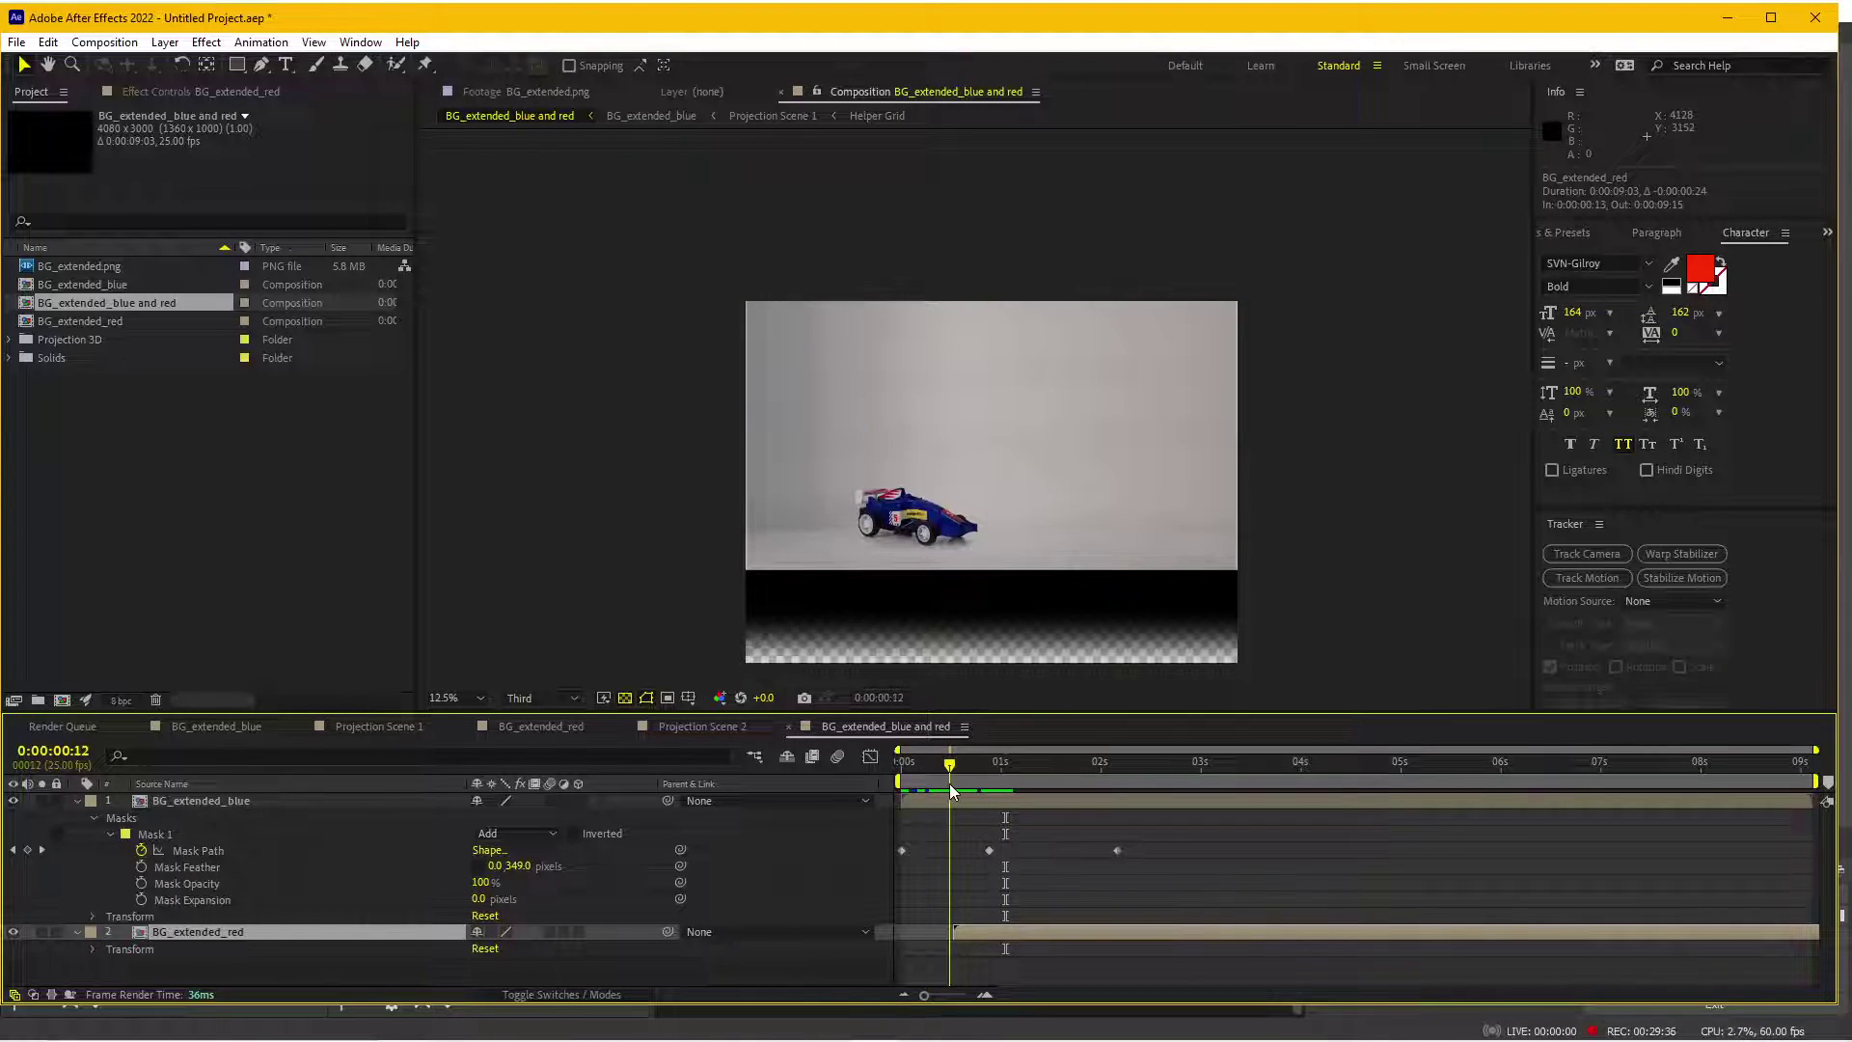
{"action": "left_click_drag", "start_coordinate": [974, 933], "coordinate": [971, 934]}
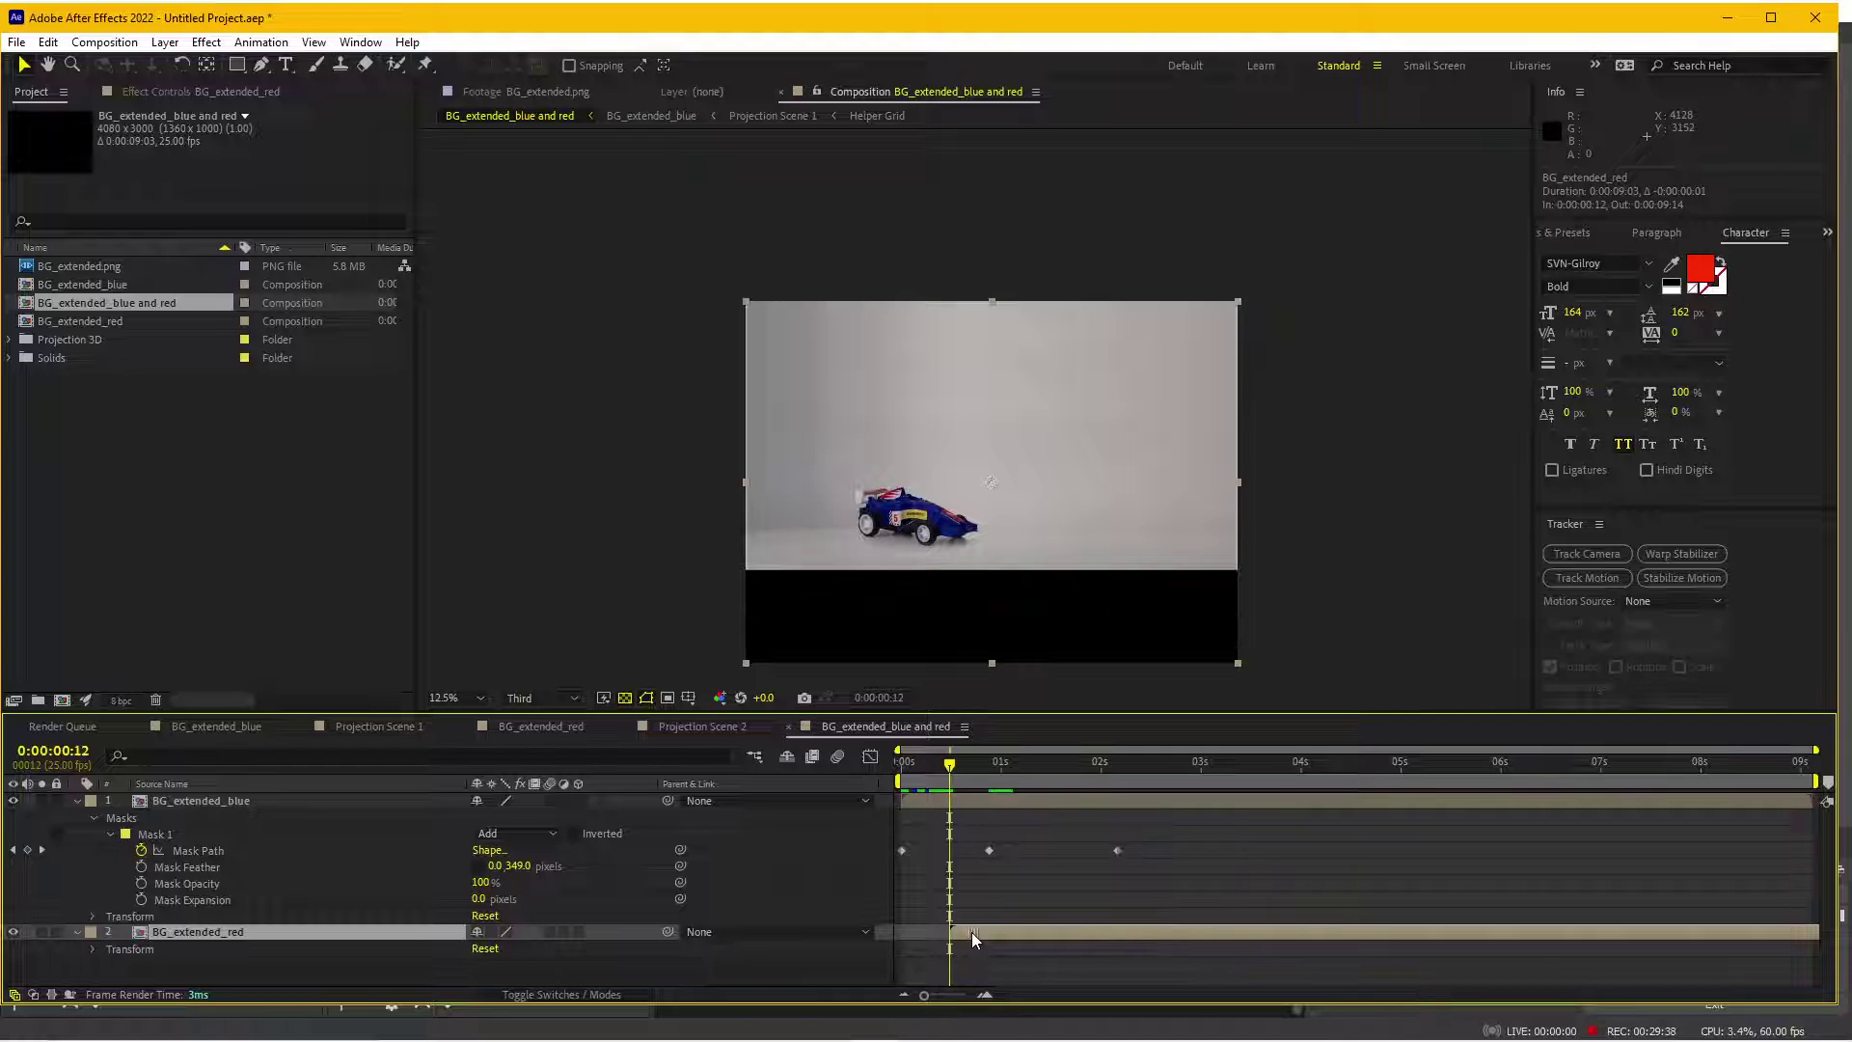
{"action": "mouse_move", "coordinate": [949, 764]}
{"action": "left_mouse_down"}
{"action": "mouse_move", "coordinate": [925, 773]}
{"action": "mouse_move", "coordinate": [997, 783]}
{"action": "left_mouse_up"}
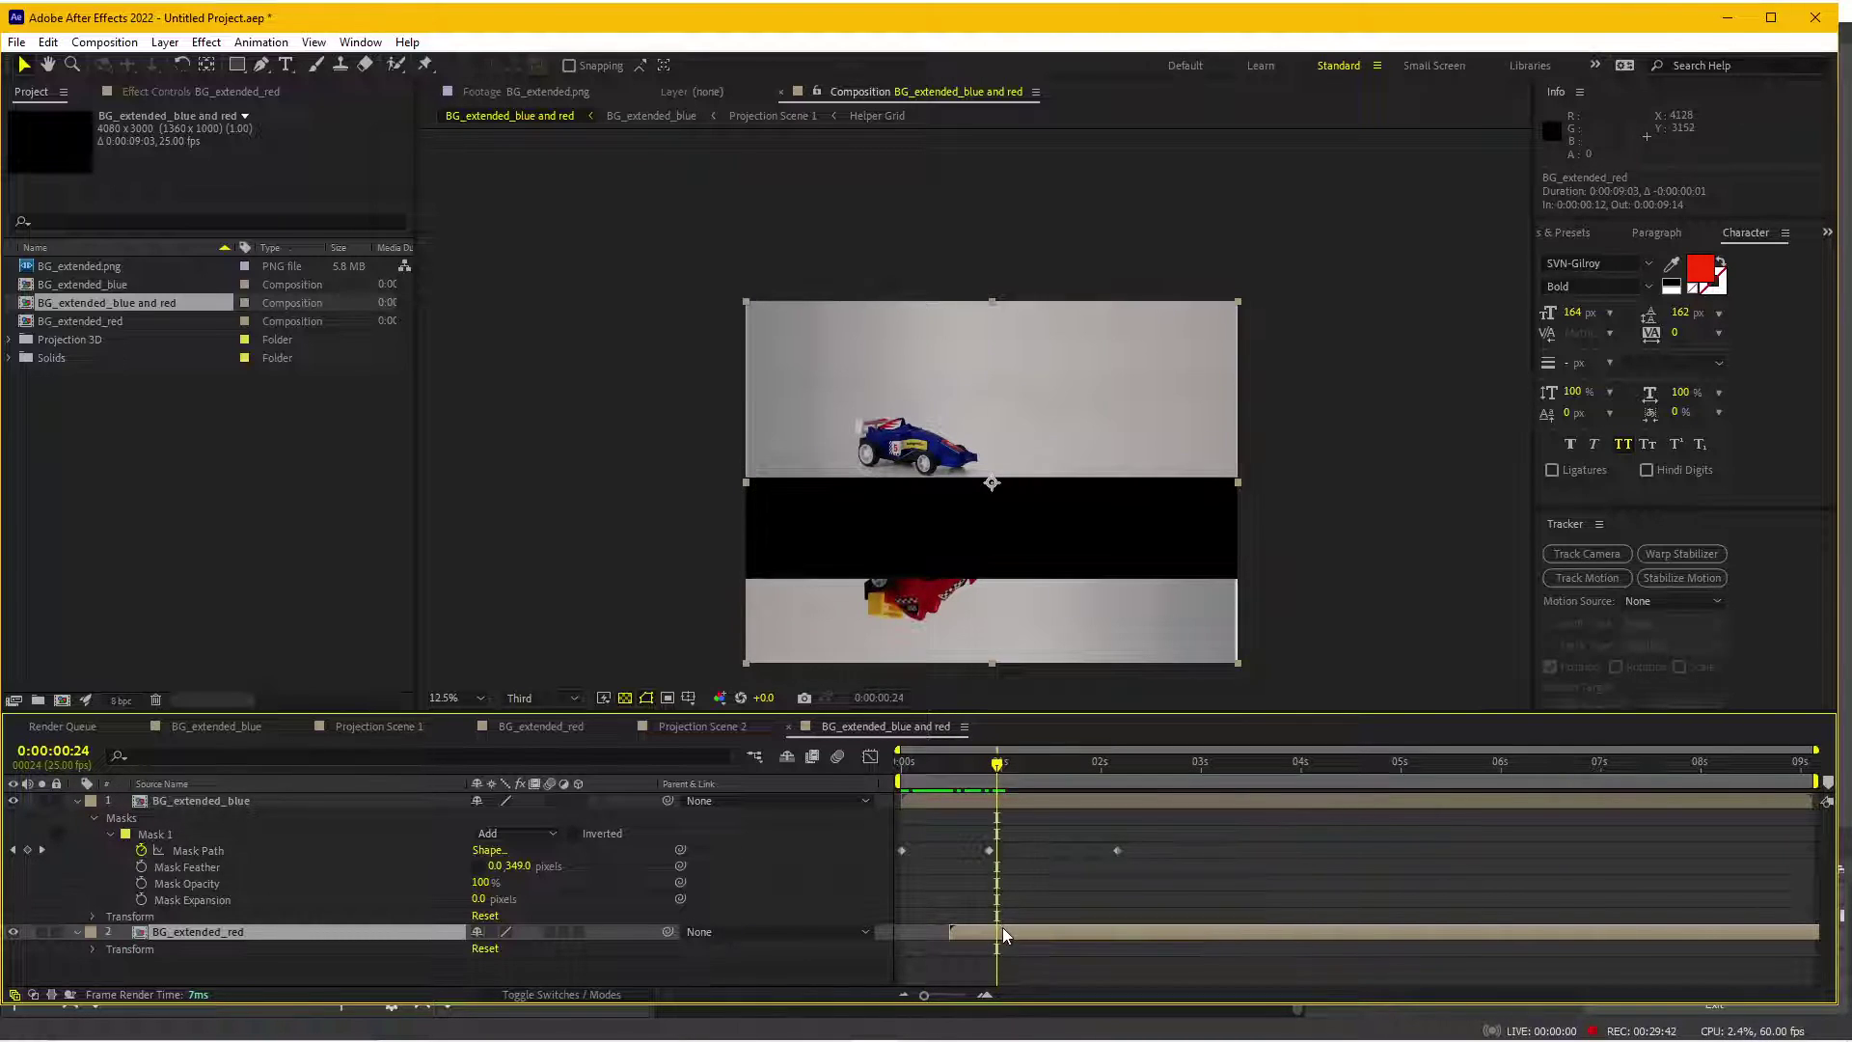
{"action": "left_click", "coordinate": [960, 762]}
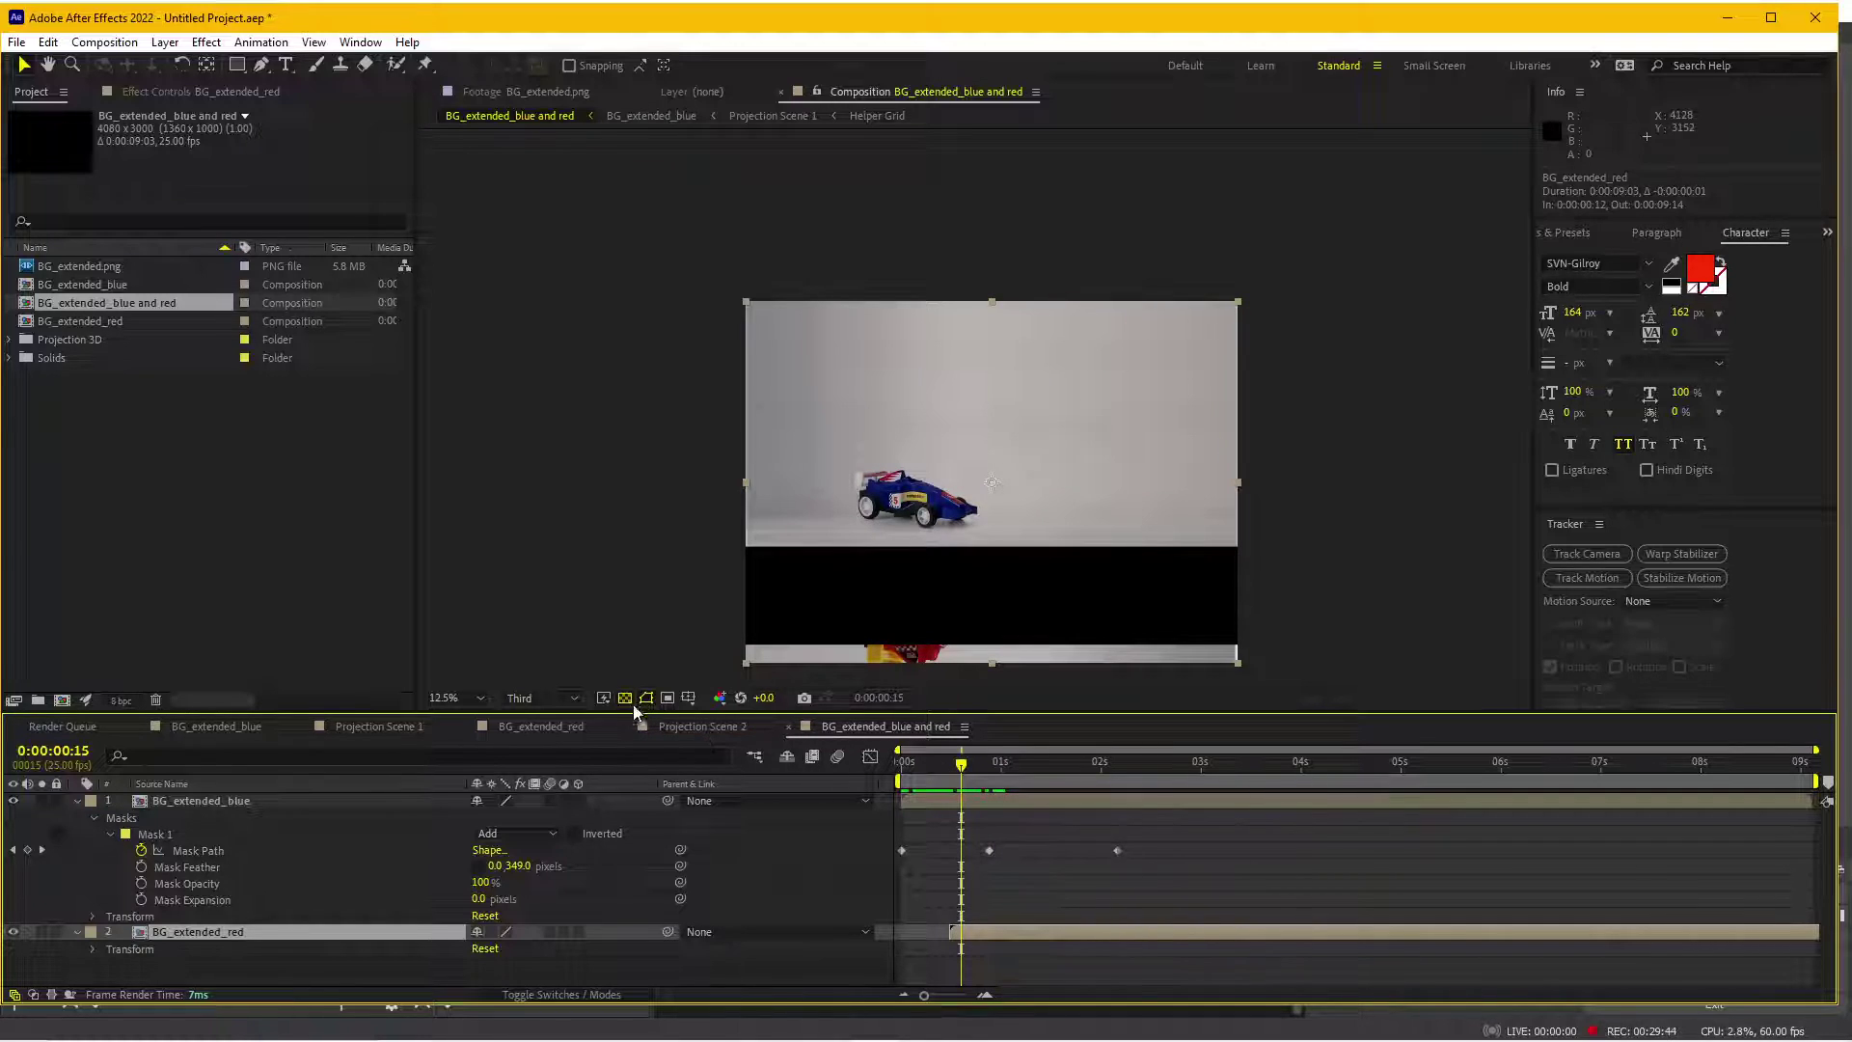
{"action": "key", "text": "space"}
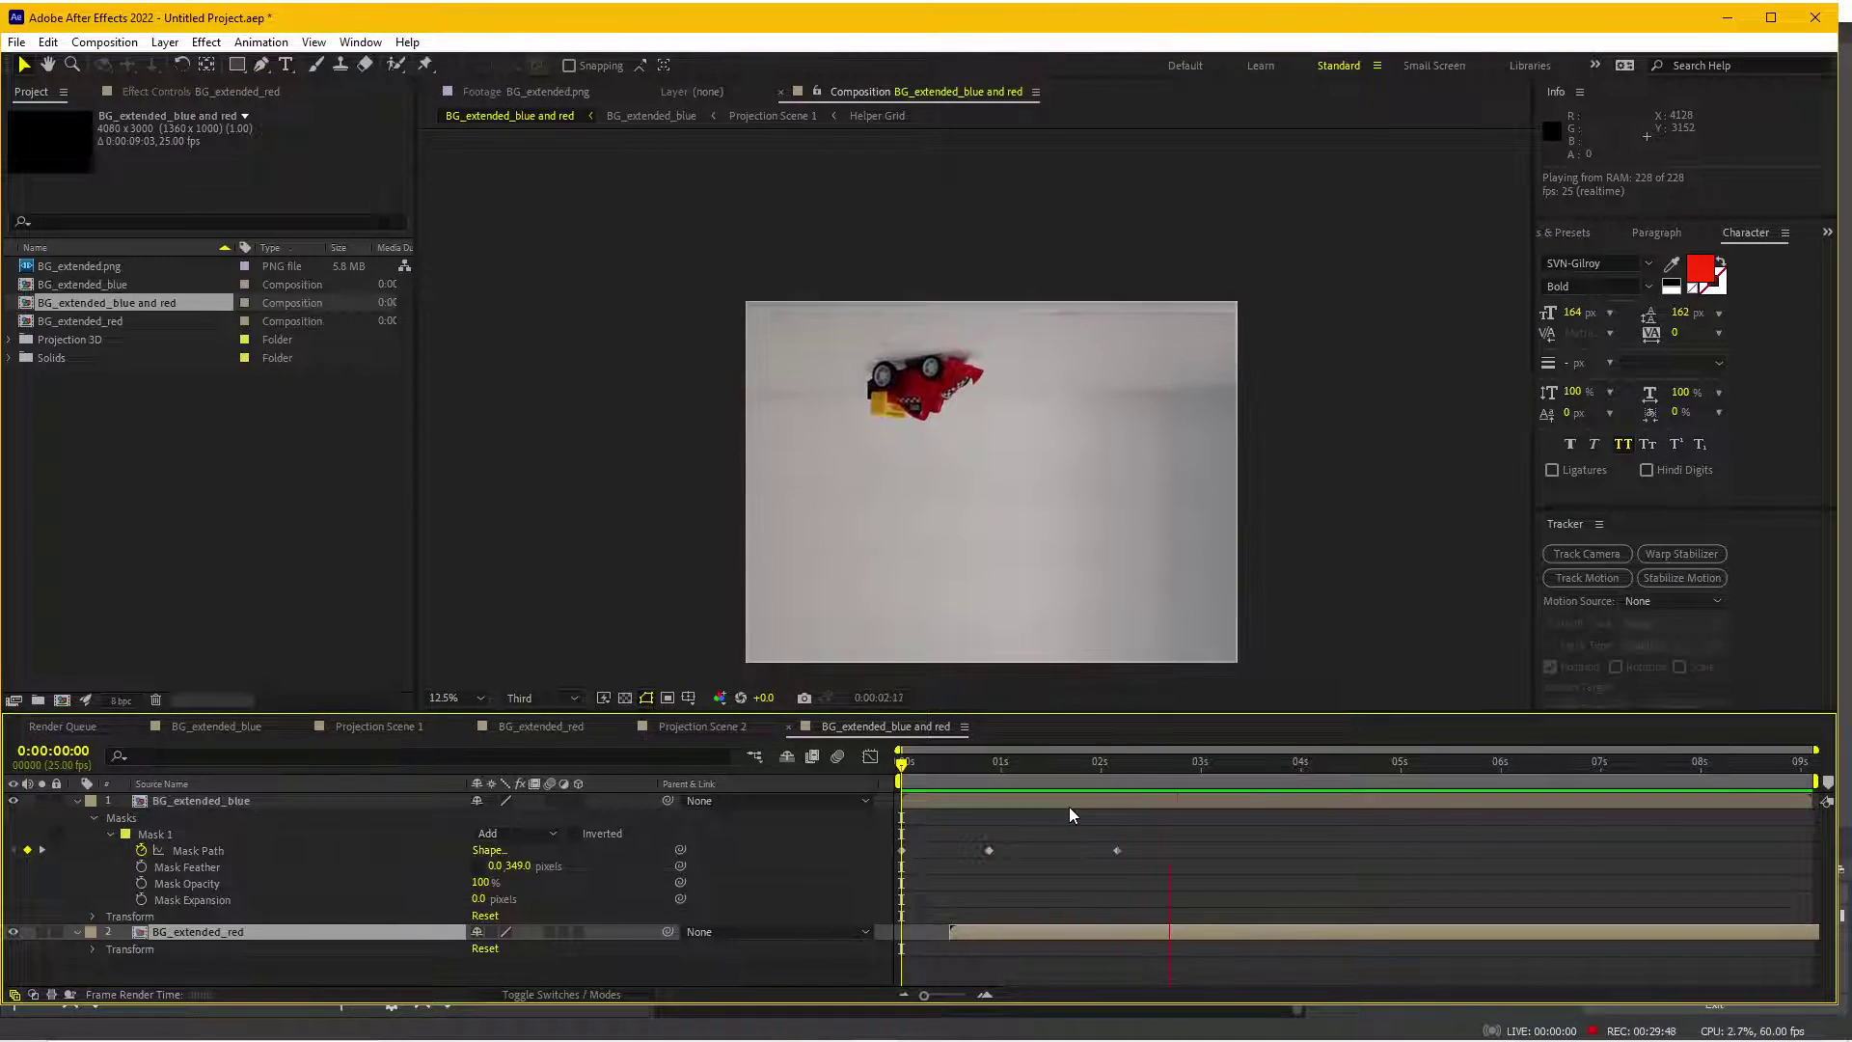
- Replay the blue-to-red transition preview with the composition view enlarged to 25%
{"action": "left_click", "coordinate": [935, 478]}
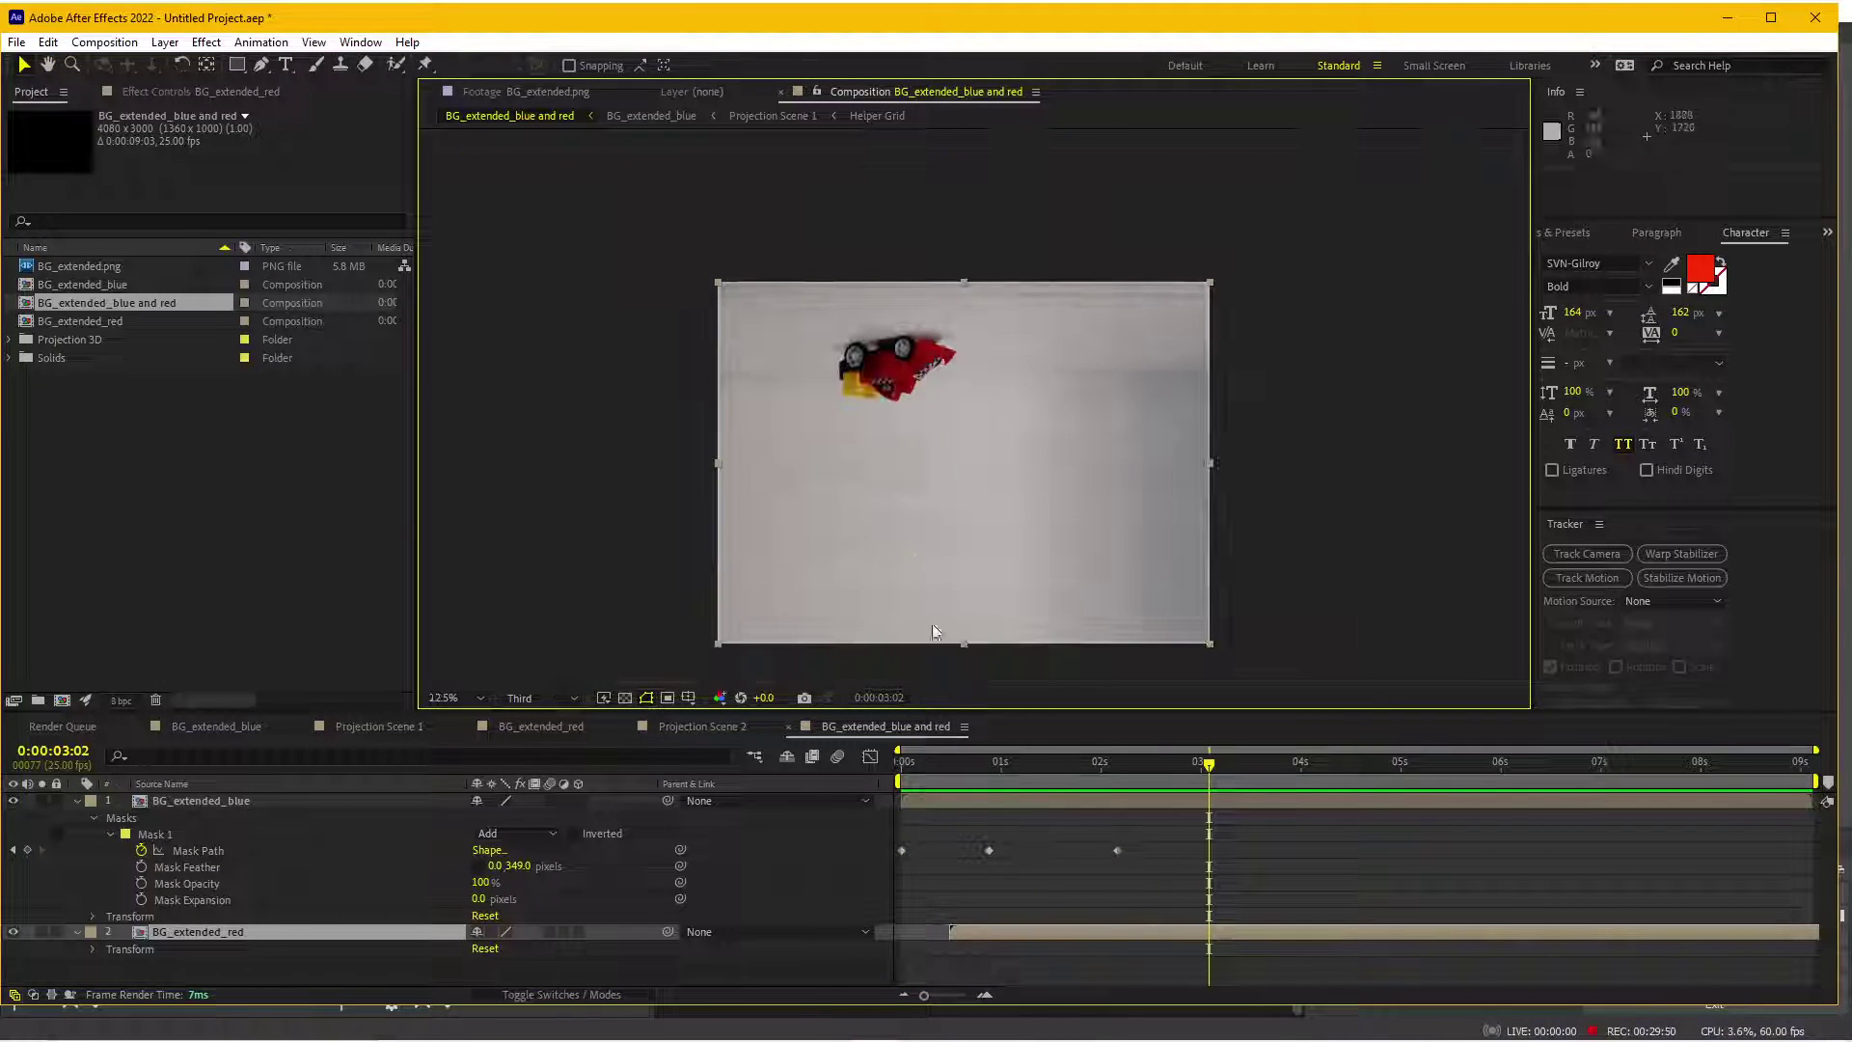
{"action": "key", "text": "space"}
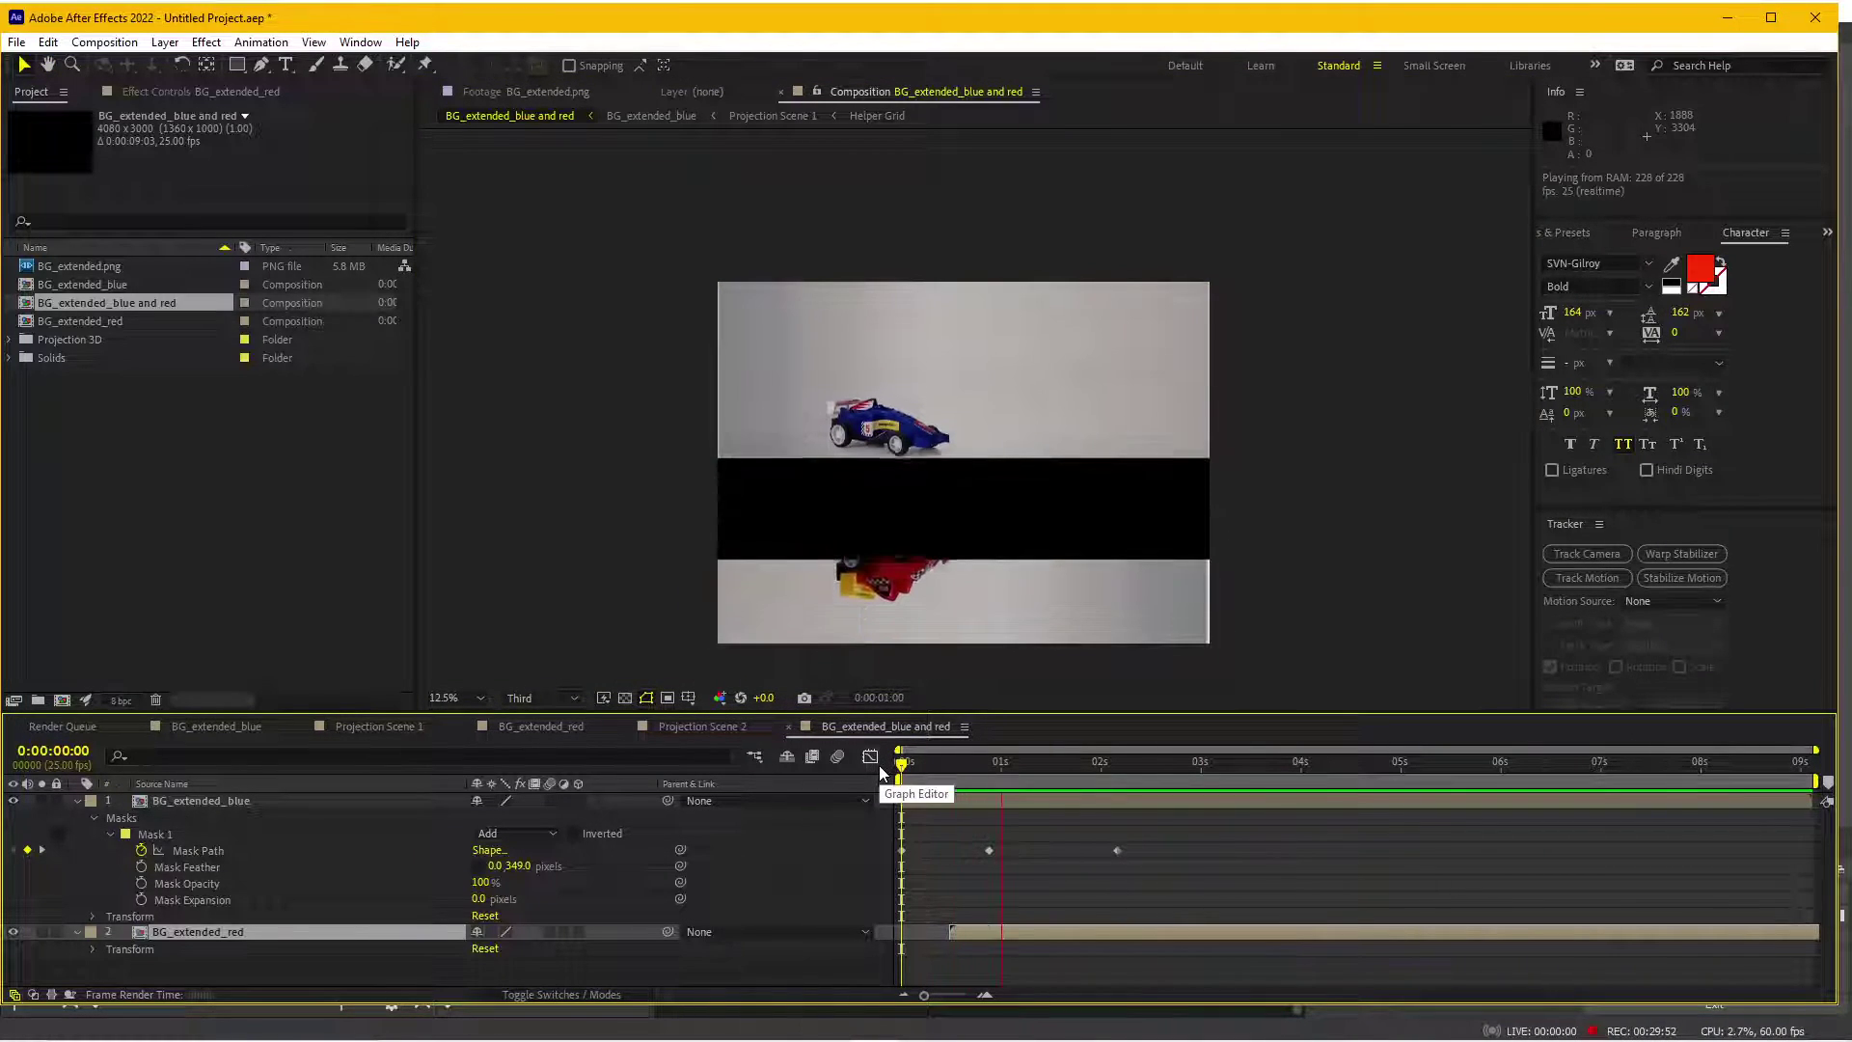
{"action": "key", "text": "space"}
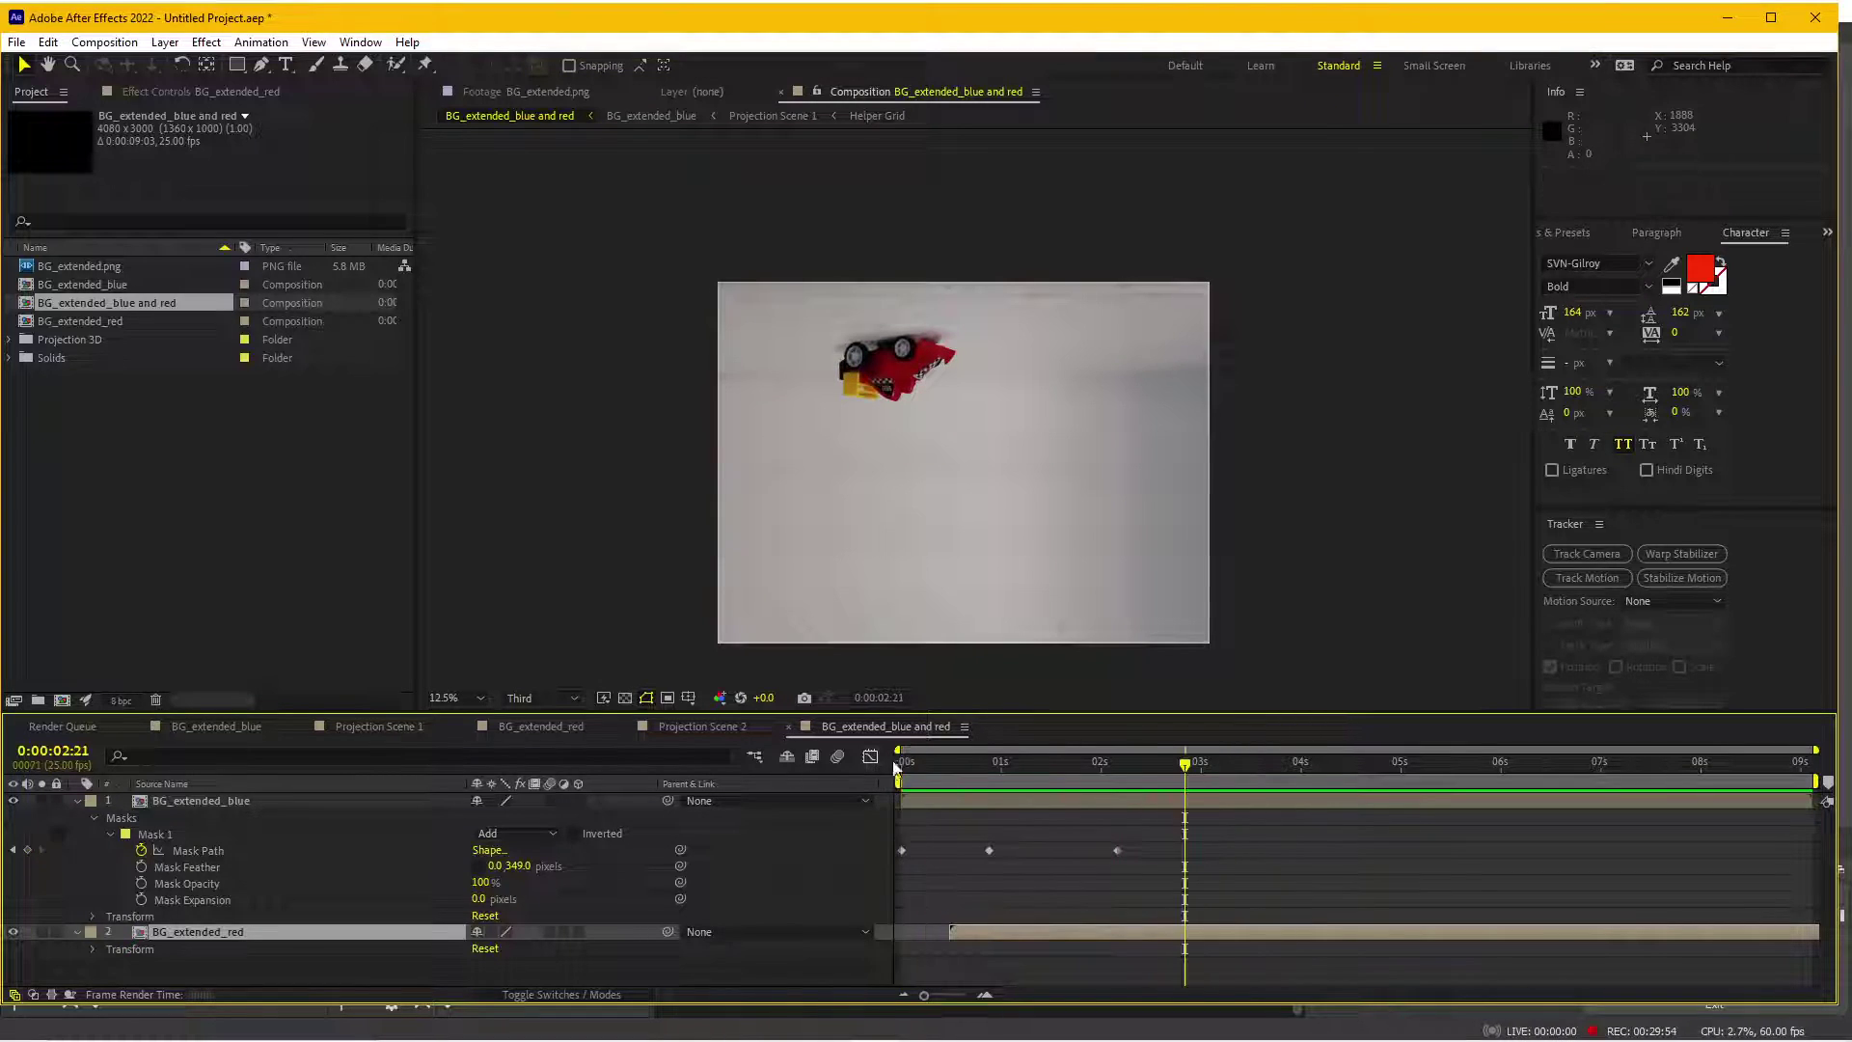
{"action": "left_click", "coordinate": [895, 767]}
{"action": "key", "text": "period"}
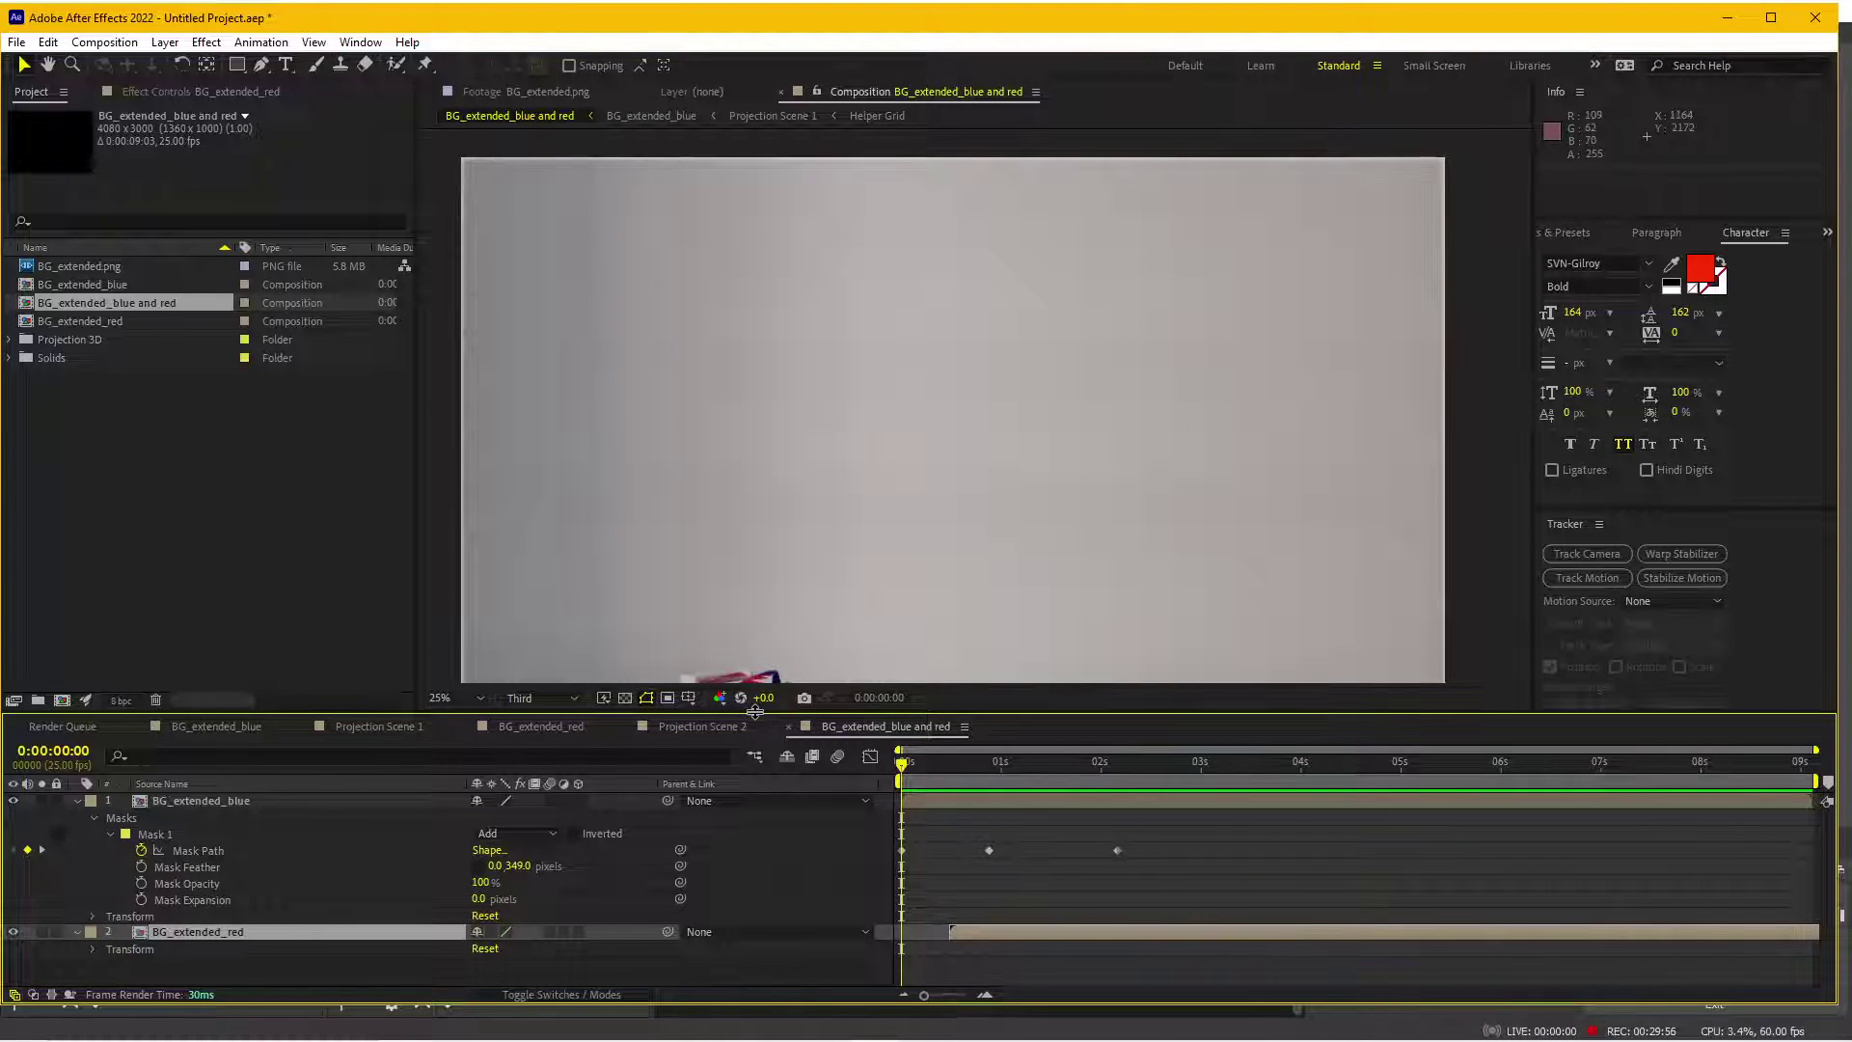
{"action": "left_click_drag", "start_coordinate": [754, 711], "coordinate": [818, 806]}
{"action": "key", "text": "space"}
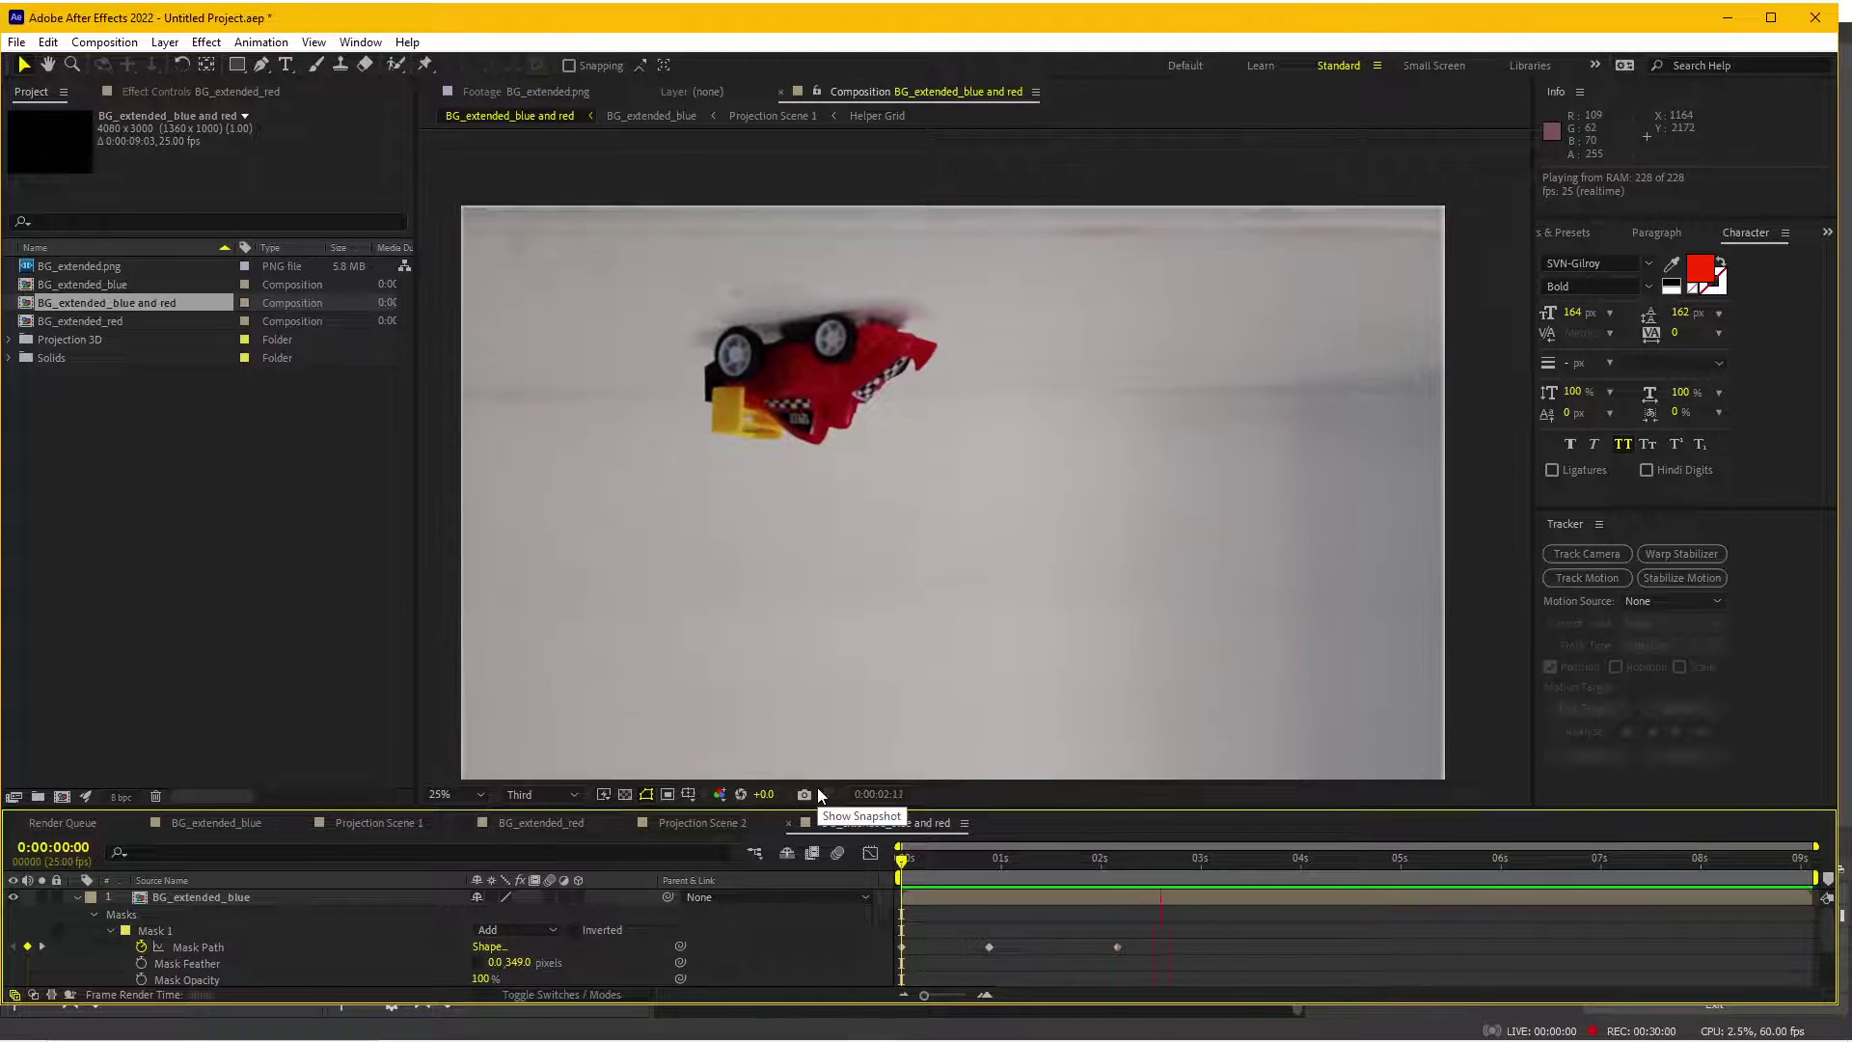
{"action": "key", "text": "space"}
{"action": "key", "text": "space"}
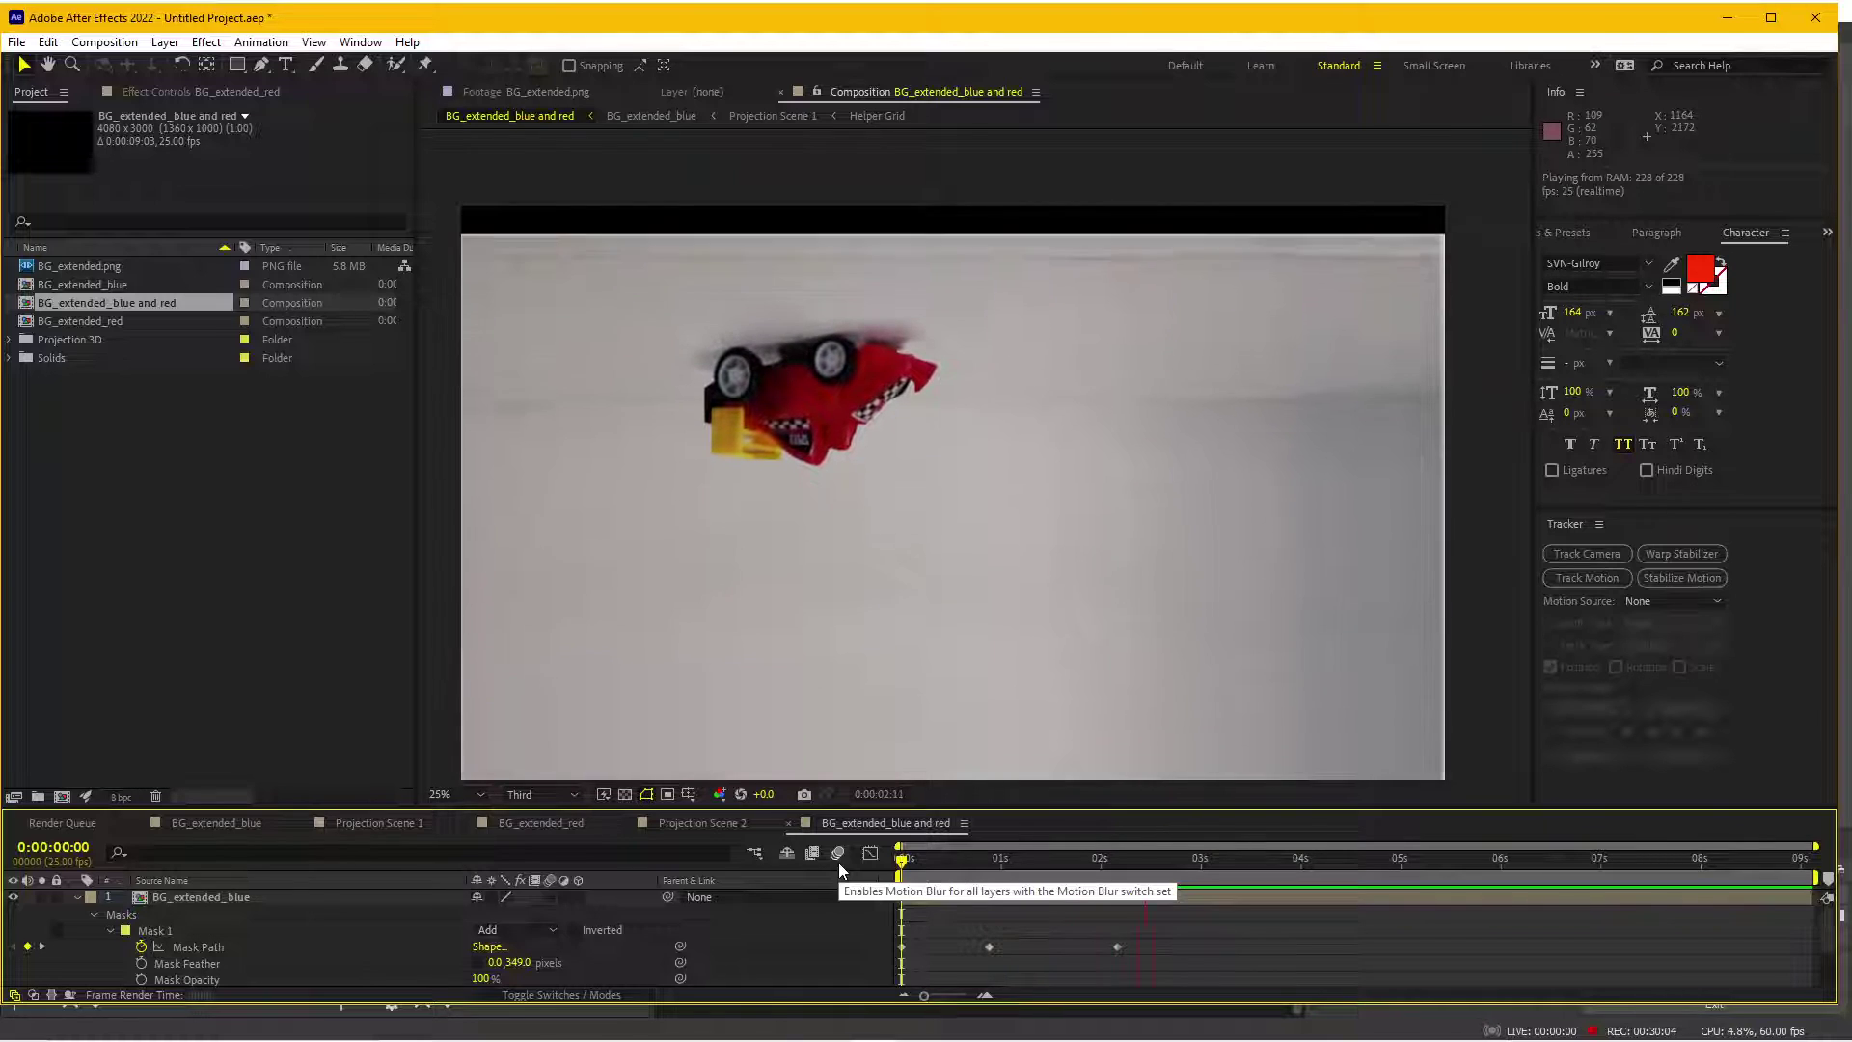
- Save the project as Untitled Project.aep in the Ground reverse folder
{"action": "key", "text": "space"}
{"action": "key", "text": "space"}
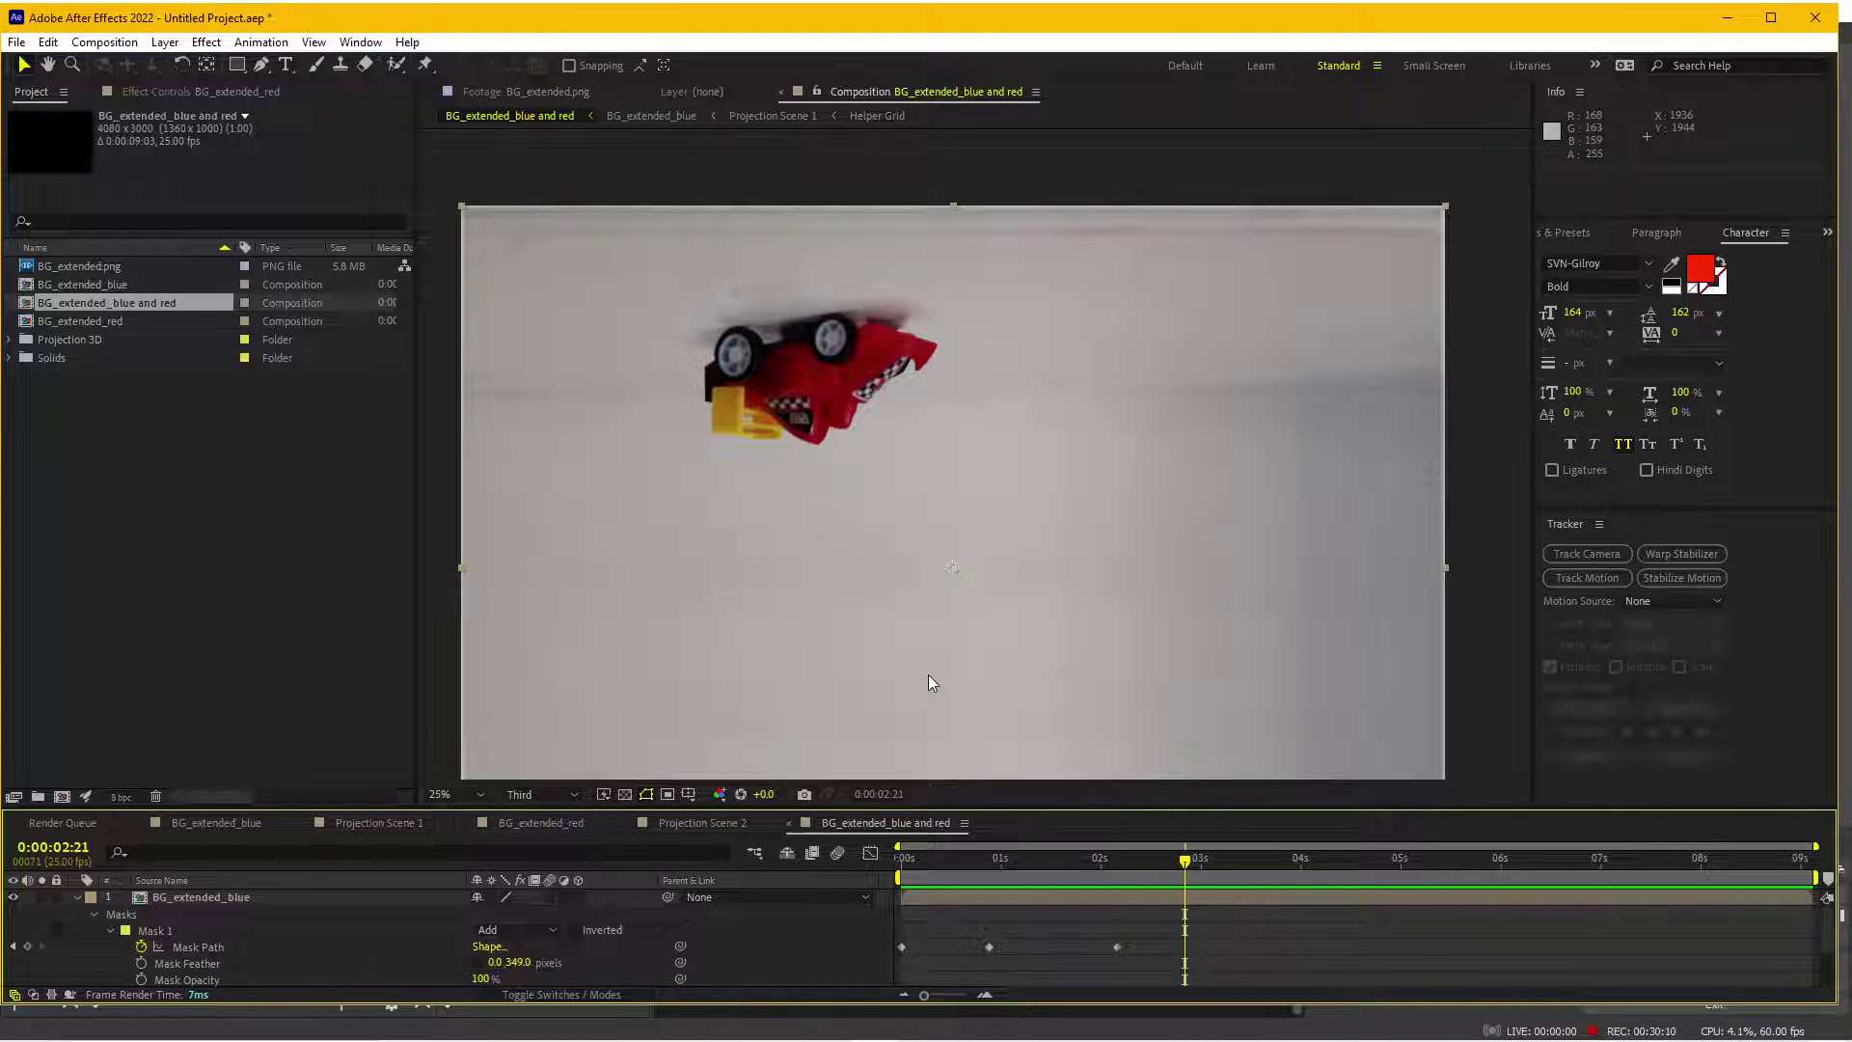
{"action": "key", "text": "ctrl+s"}
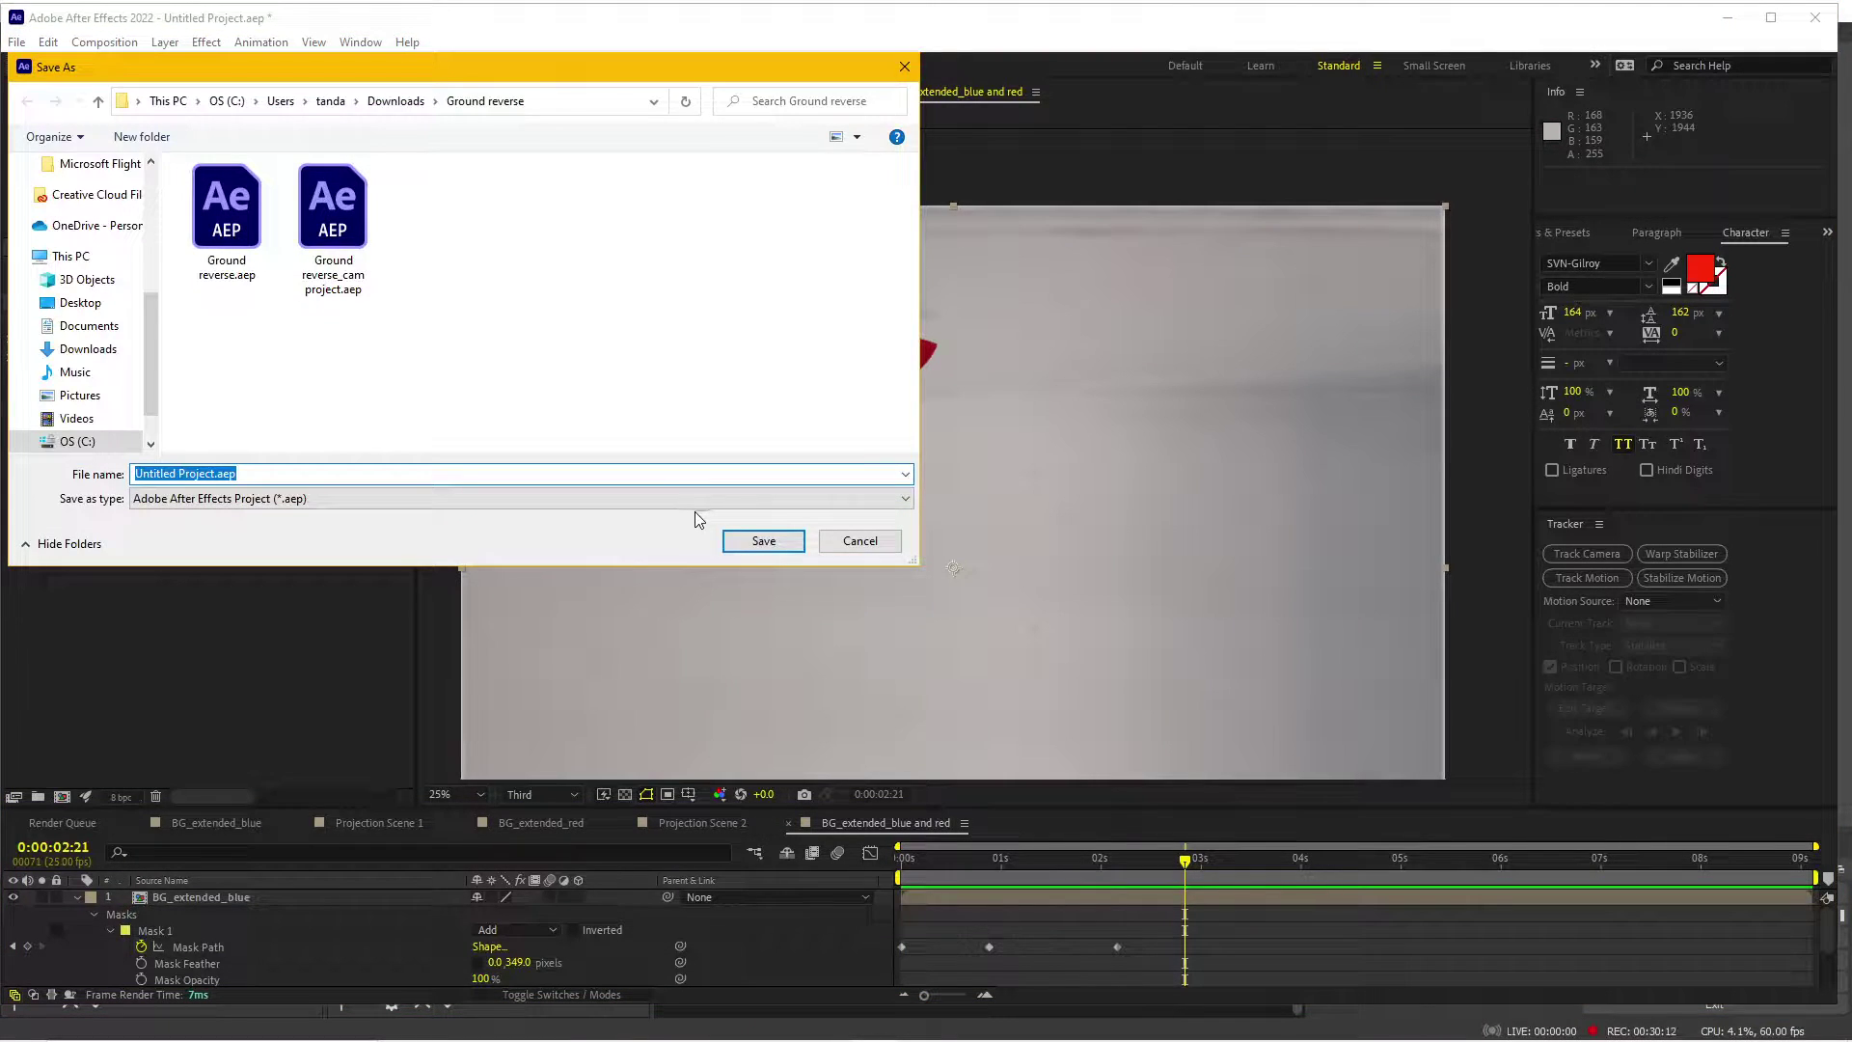
{"action": "left_click", "coordinate": [763, 540]}
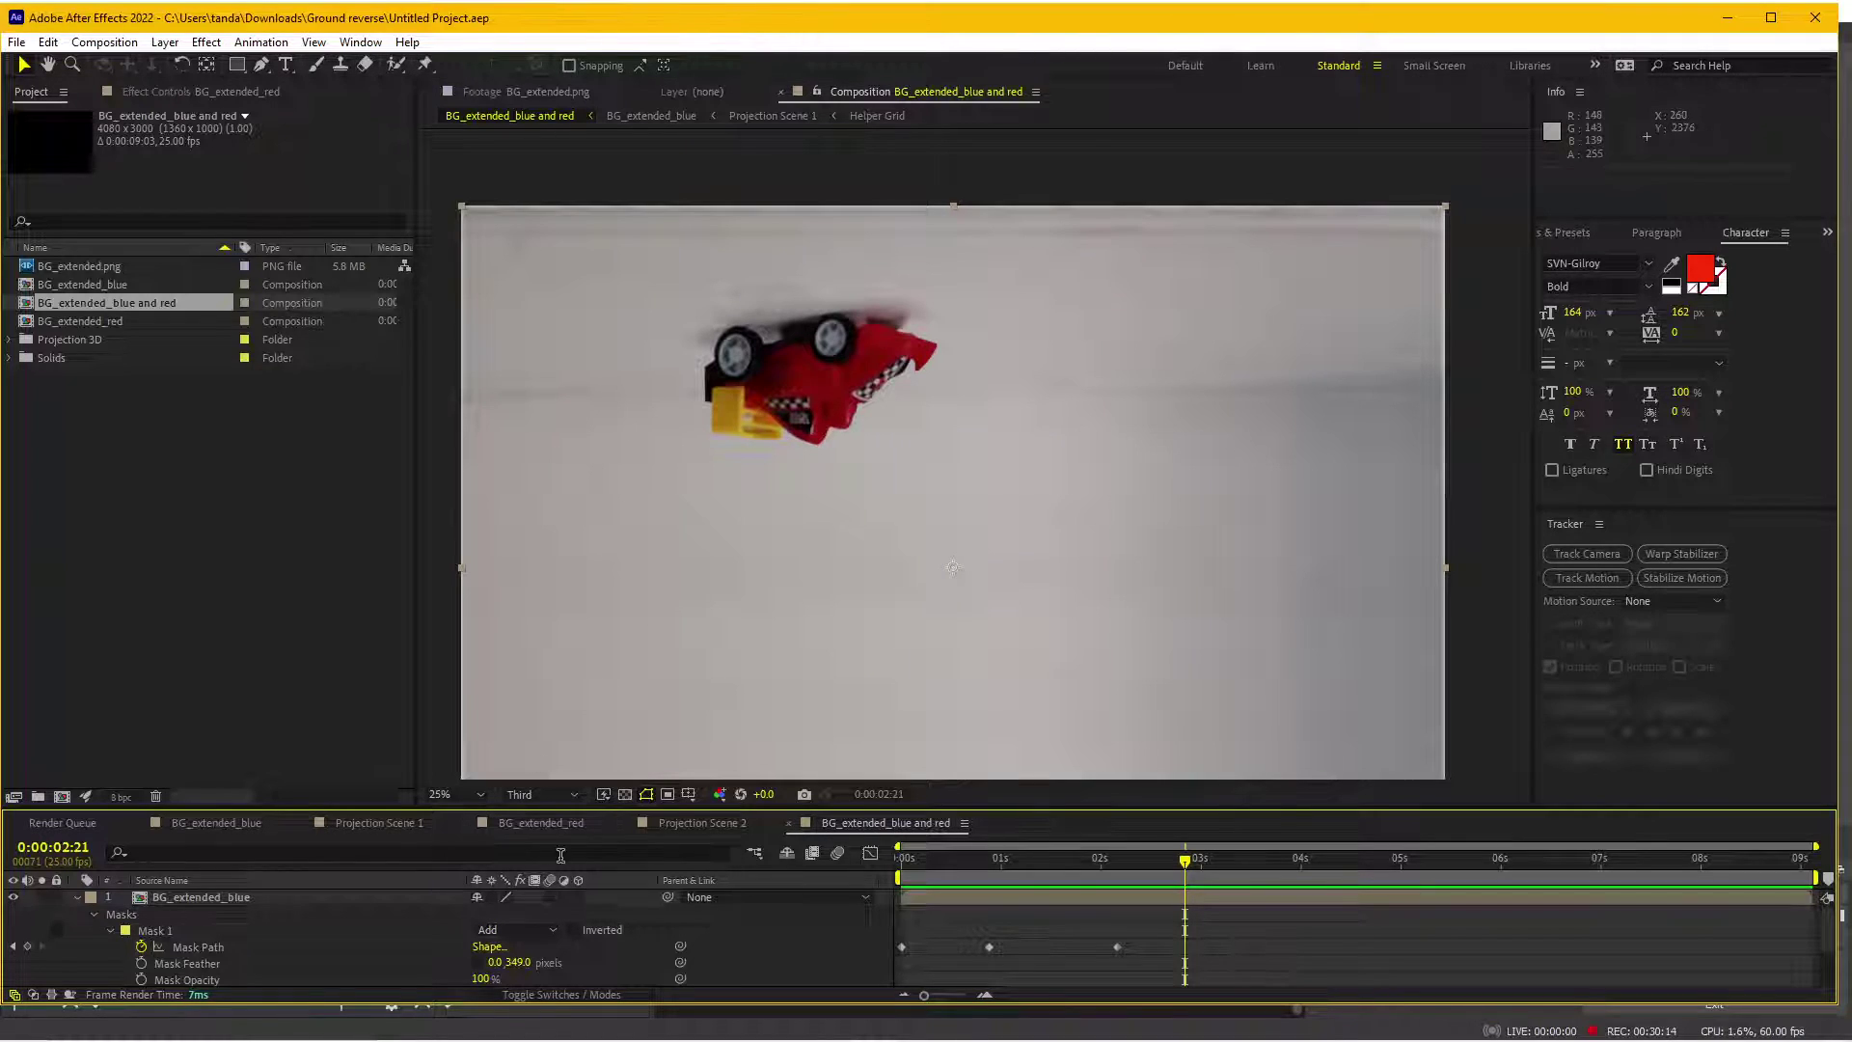
- Look over Projection Scene 2 at a larger zoom, then bring up the BG_extended_red comp
{"action": "left_click", "coordinate": [669, 822]}
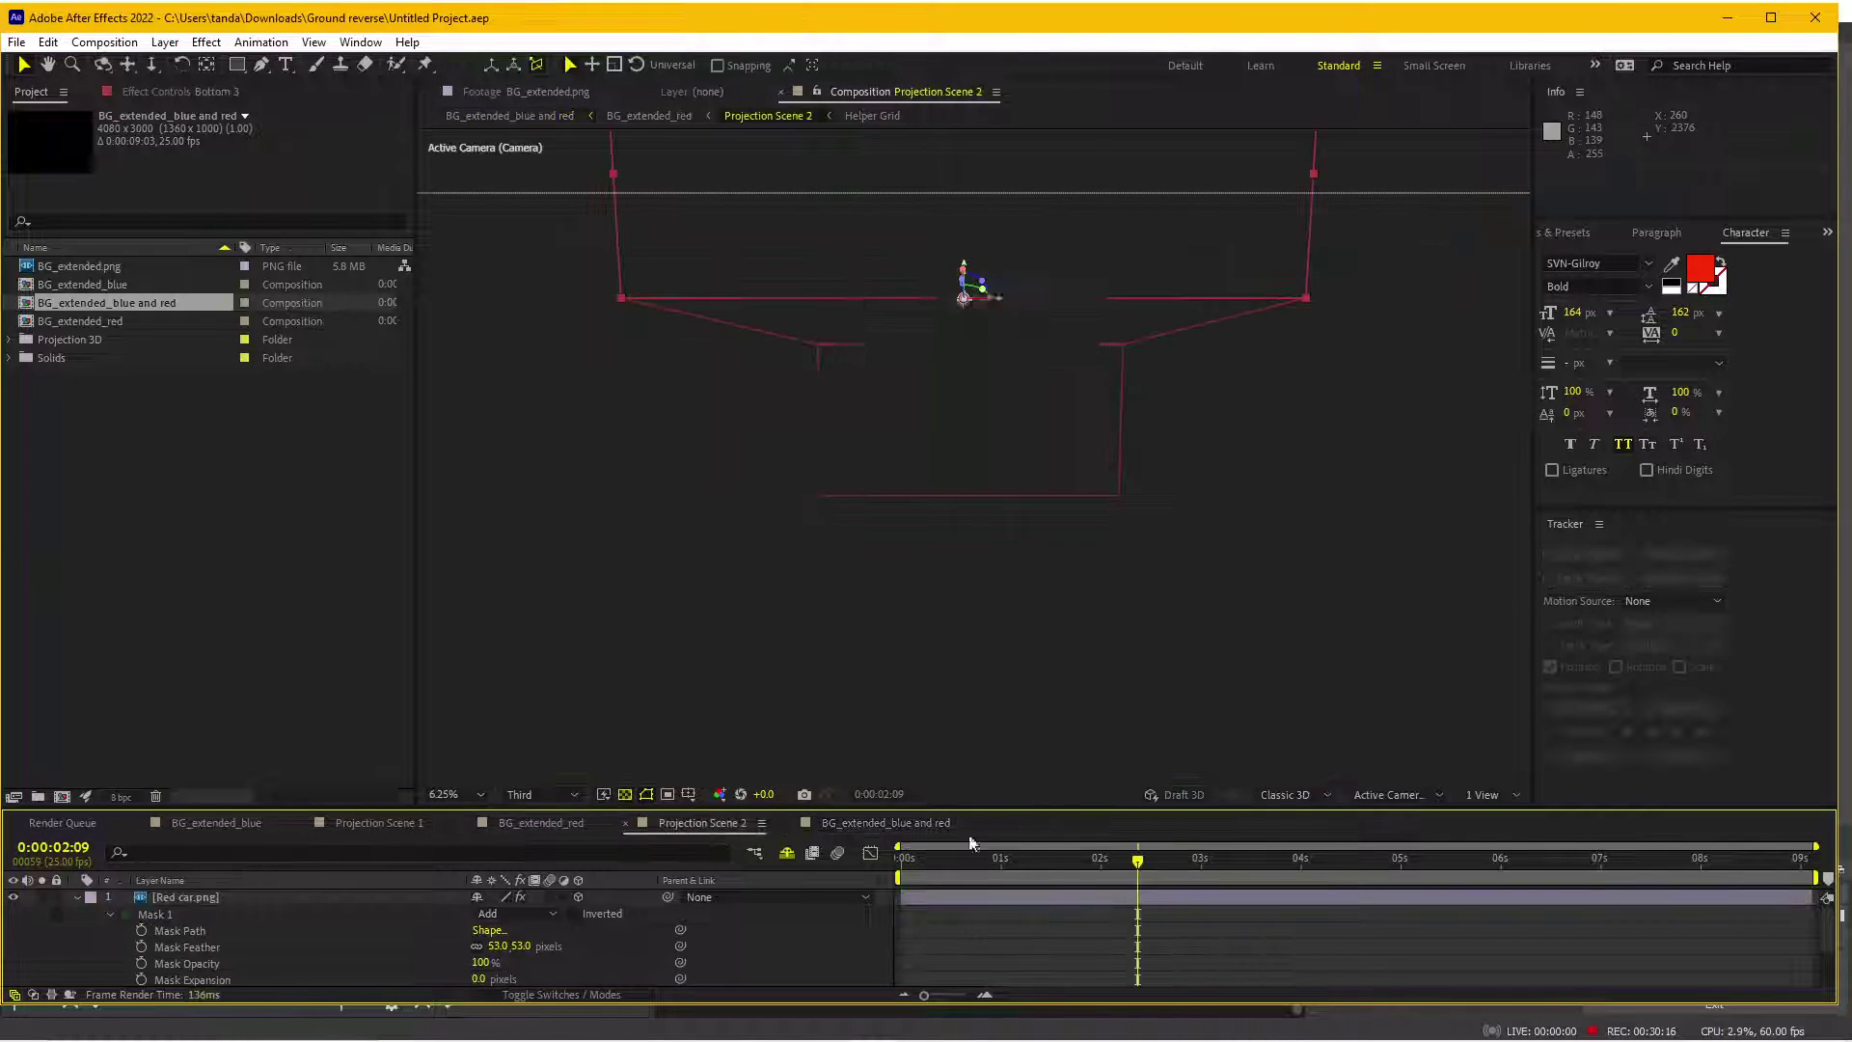
{"action": "key", "text": "period"}
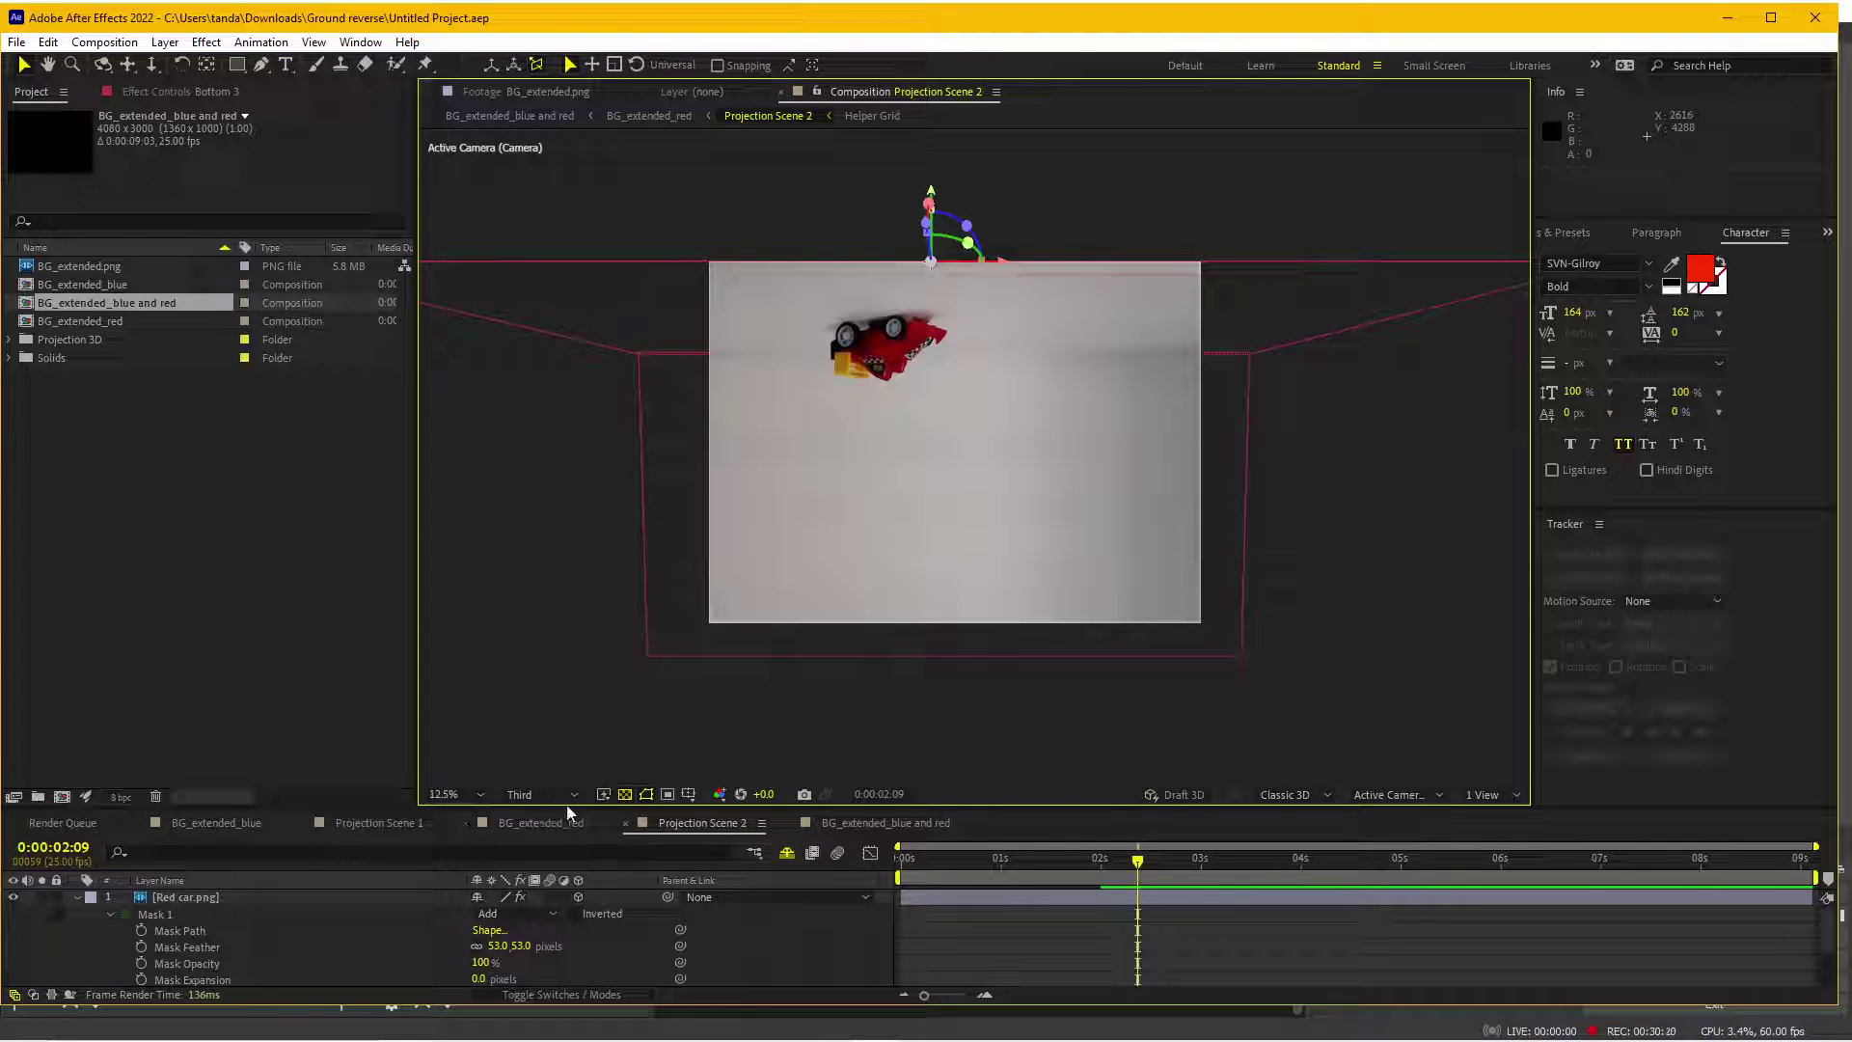
{"action": "left_click_drag", "start_coordinate": [567, 808], "coordinate": [567, 693]}
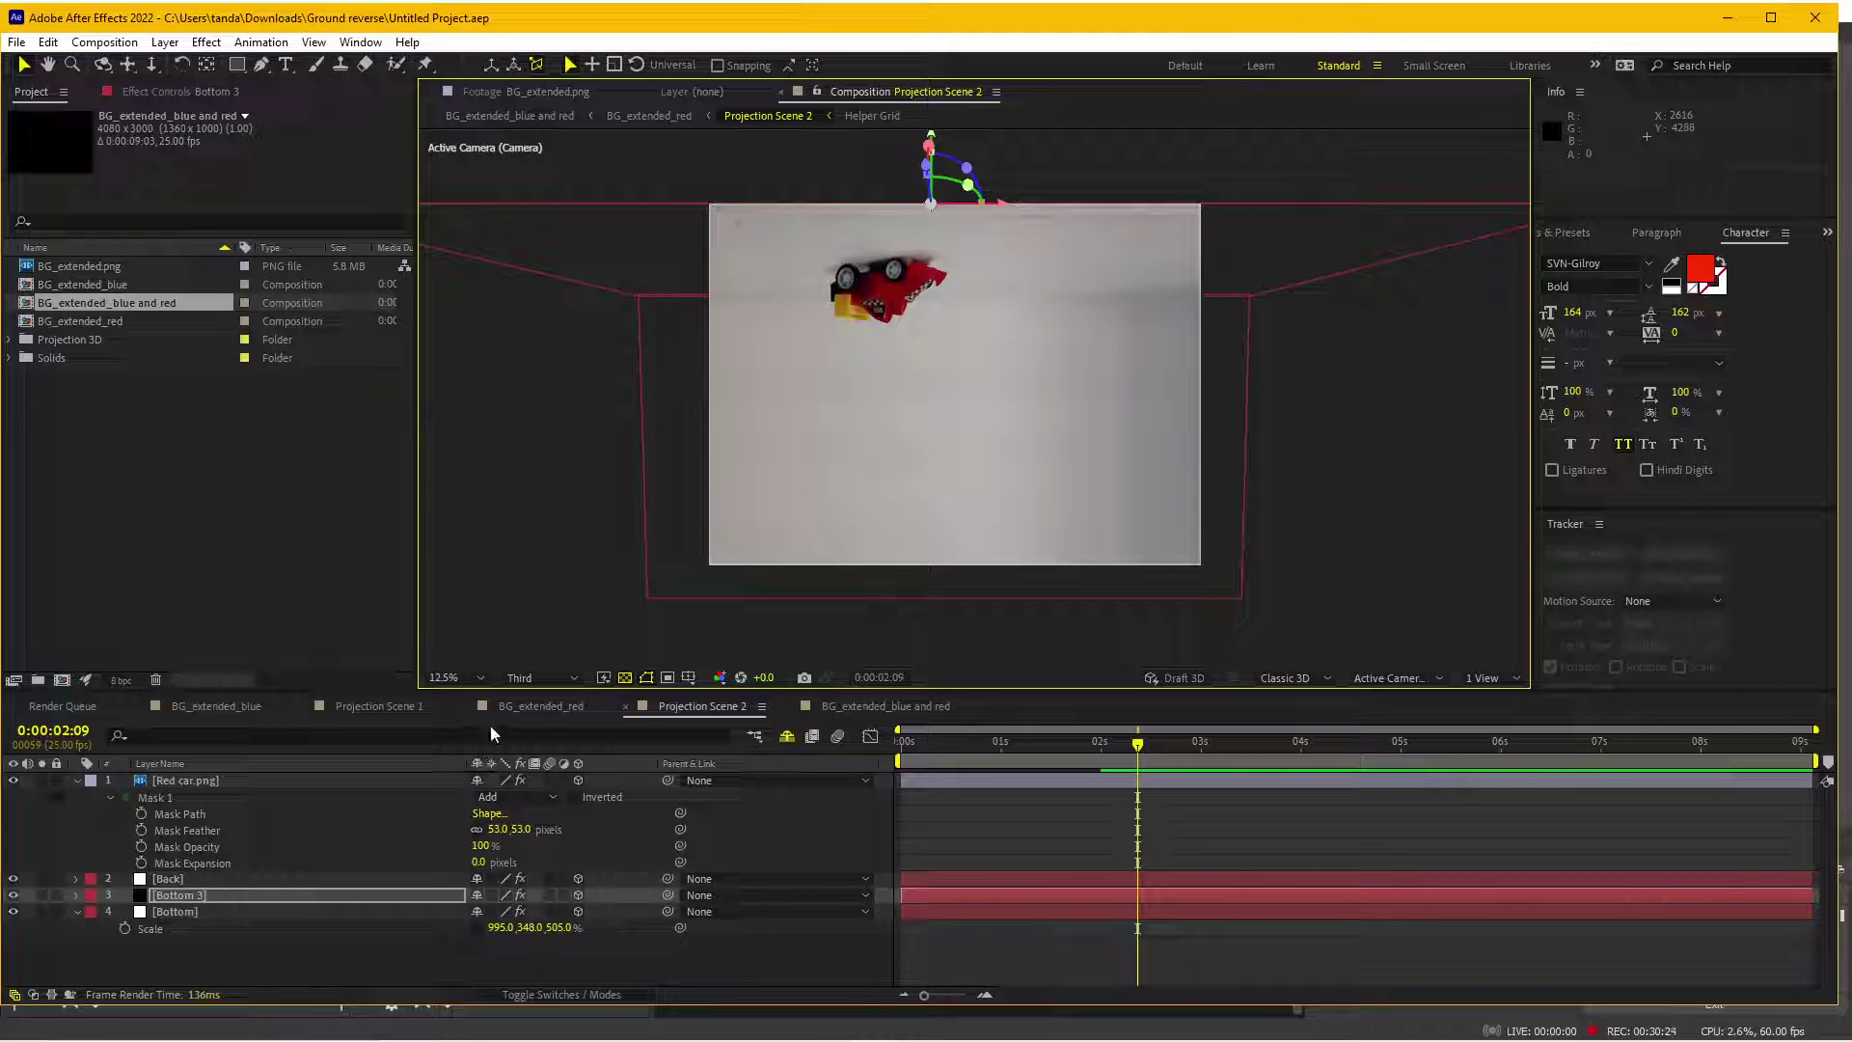
{"action": "left_click", "coordinate": [545, 711]}
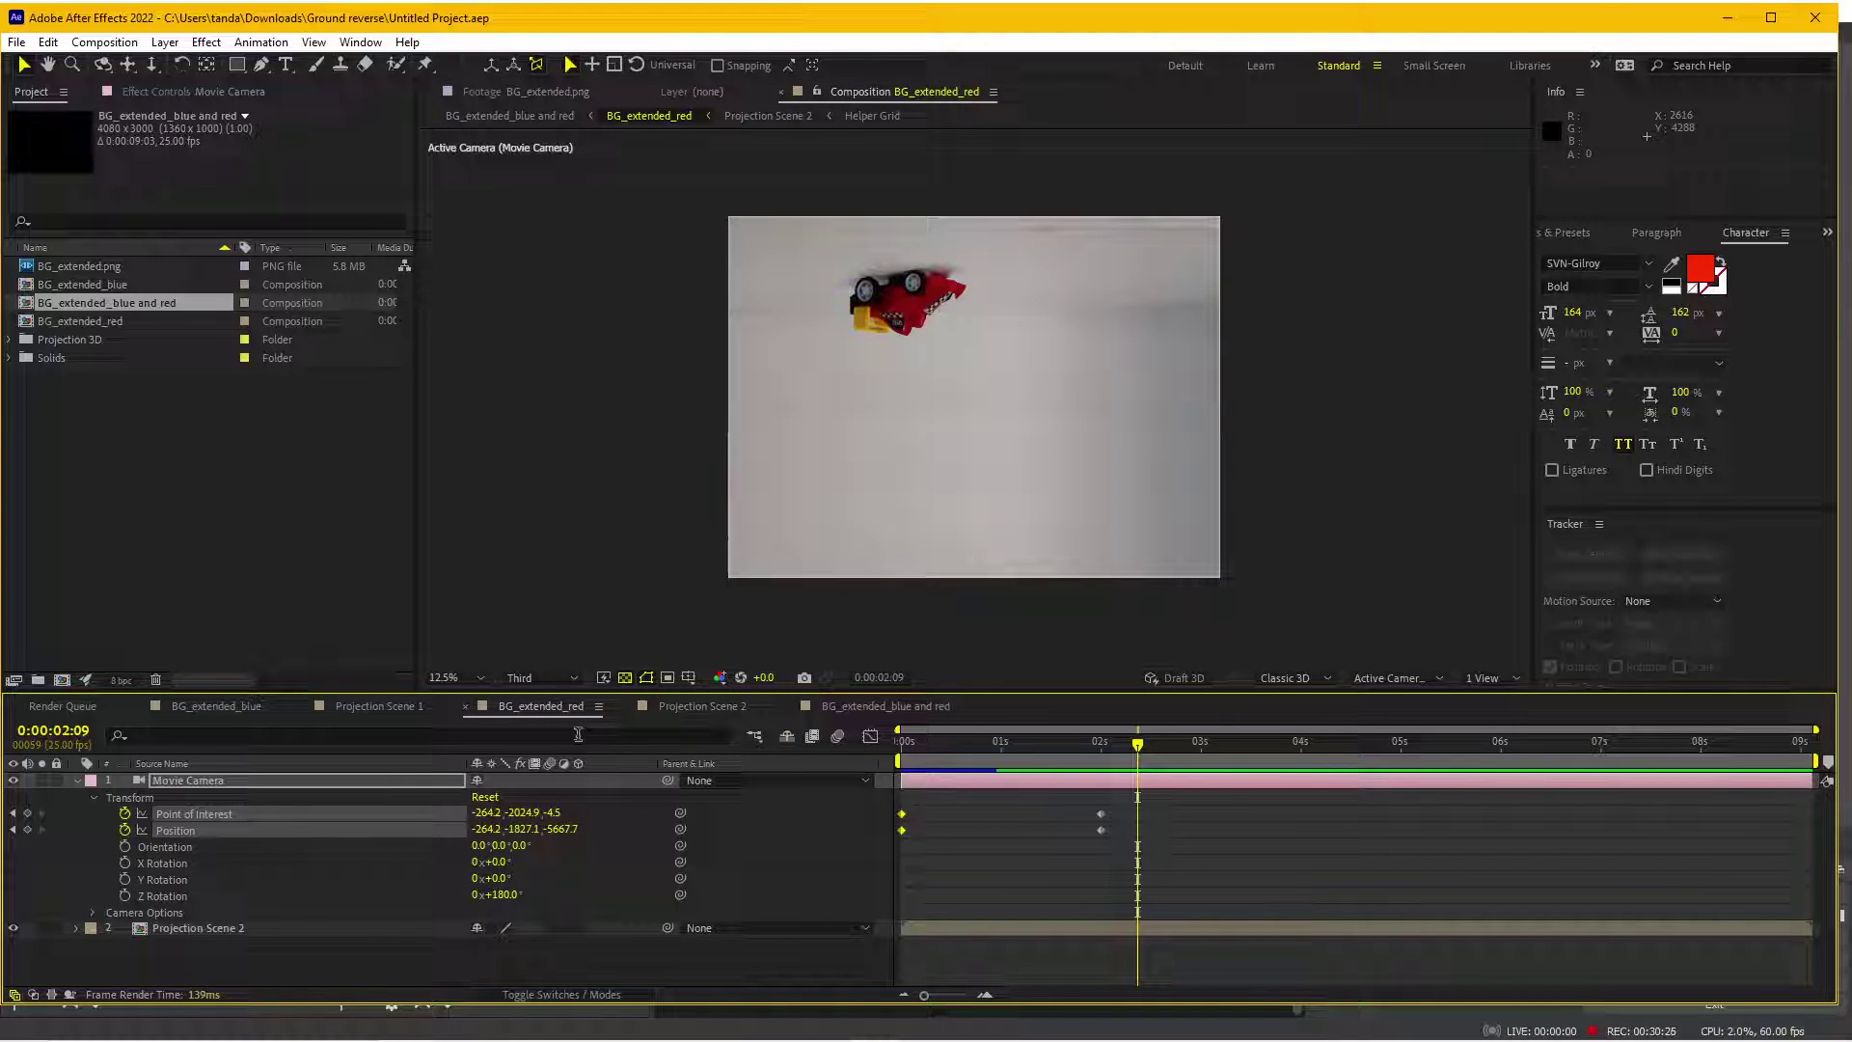
- Keyframe the Movie Camera's Z Rotation from 180° at 0:00:02:00 to 0° at 3:24 with Easy Ease
{"action": "left_click", "coordinate": [260, 783]}
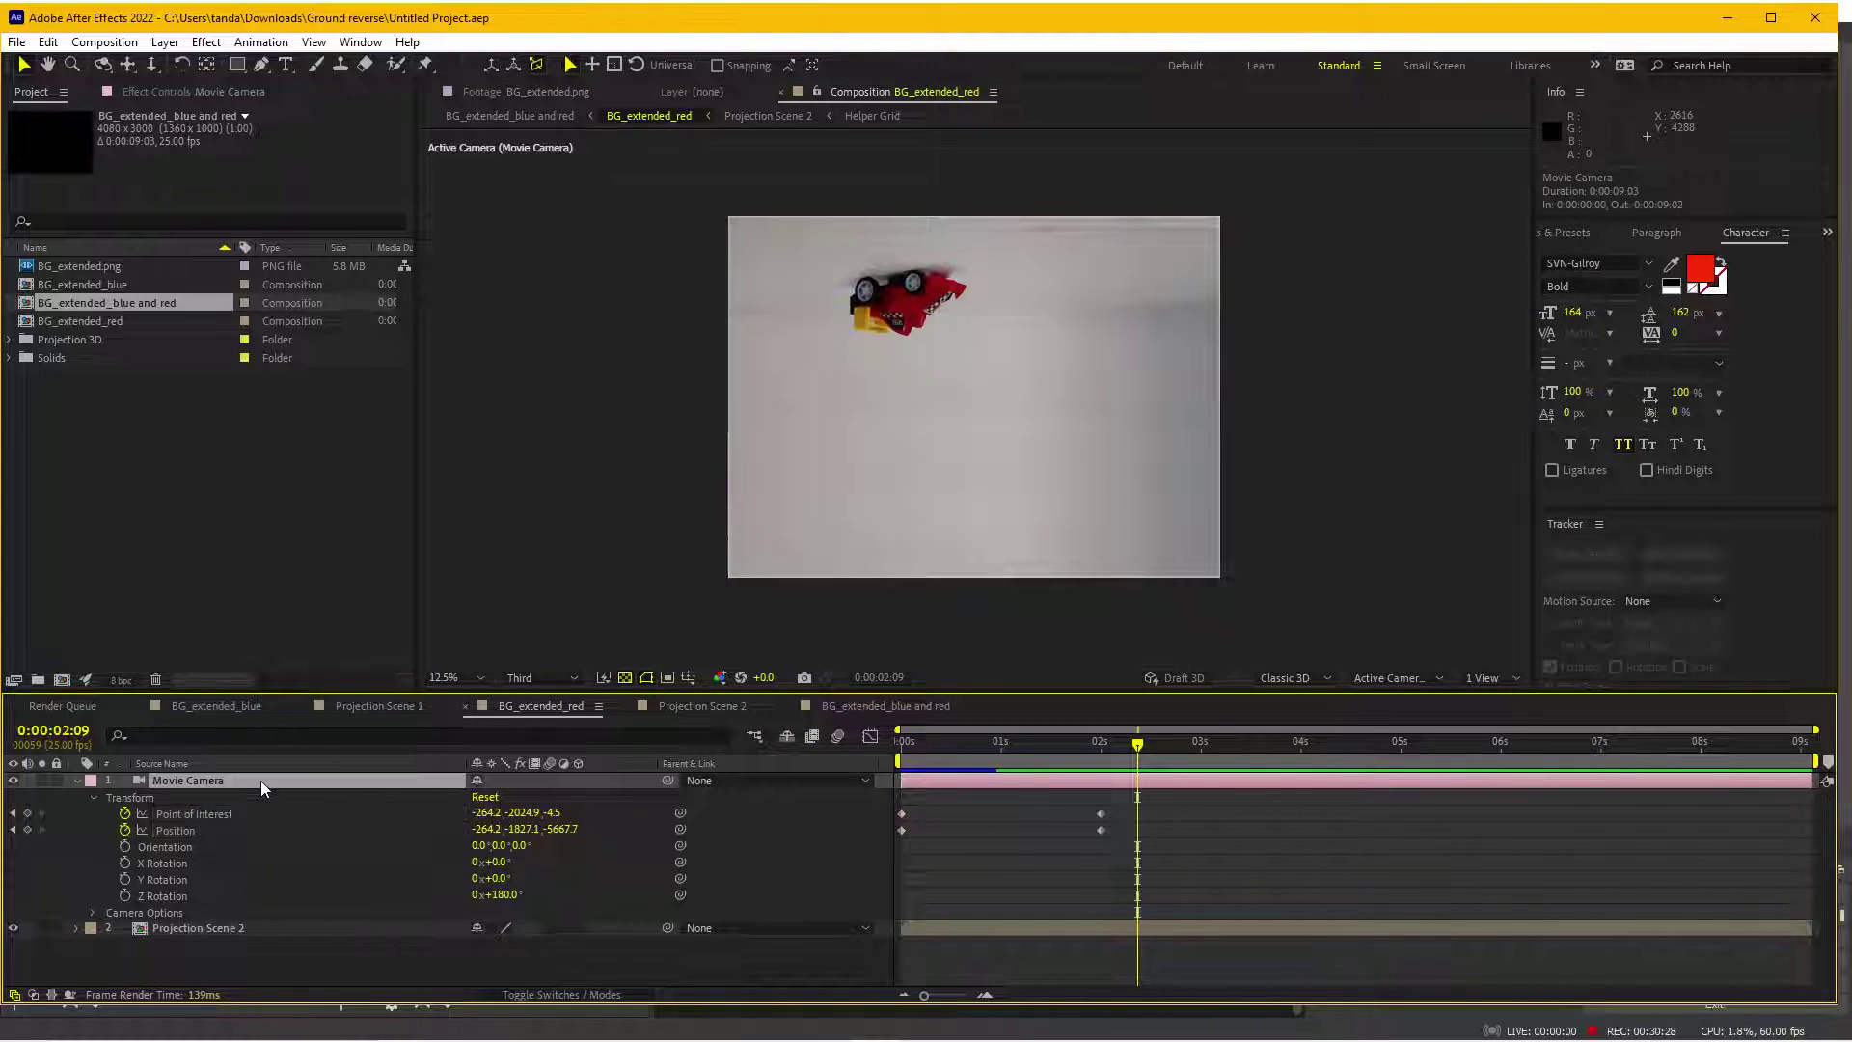
{"action": "mouse_move", "coordinate": [1100, 757]}
{"action": "left_mouse_down"}
{"action": "mouse_move", "coordinate": [1082, 767]}
{"action": "mouse_move", "coordinate": [1102, 762]}
{"action": "left_mouse_up"}
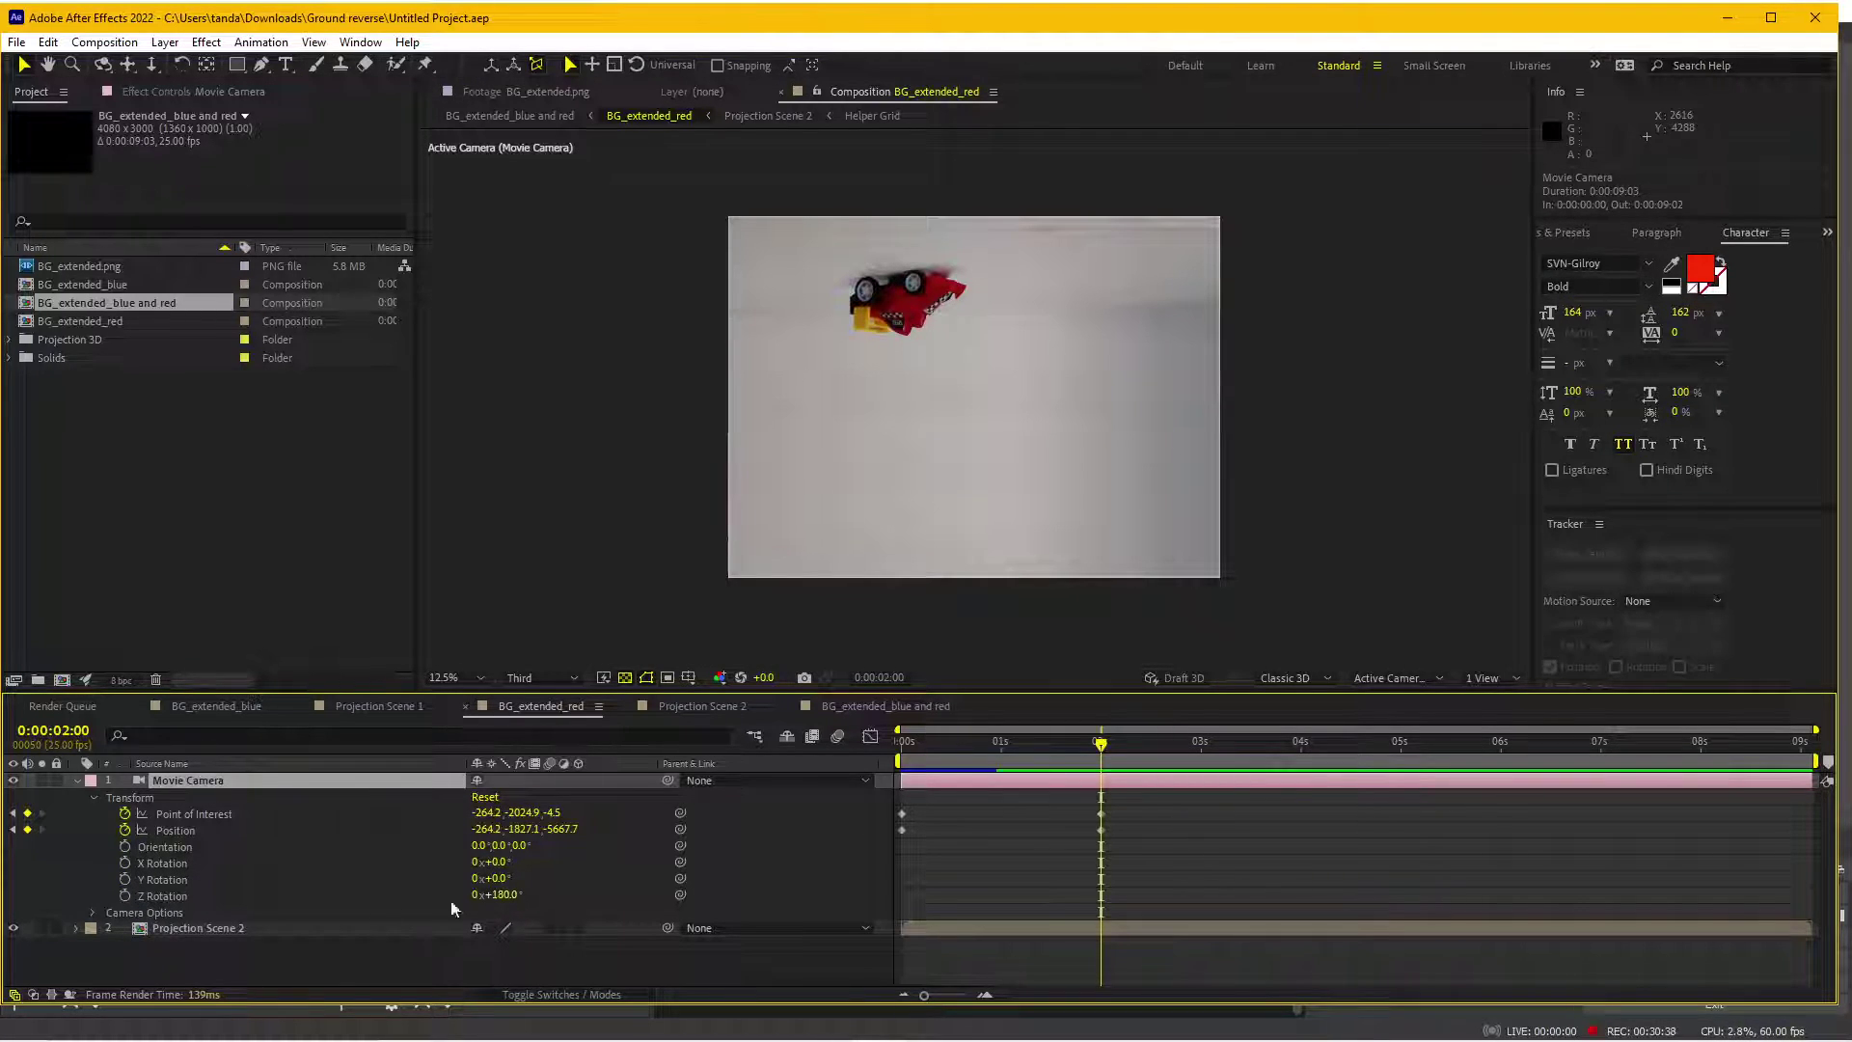
{"action": "left_click", "coordinate": [125, 896]}
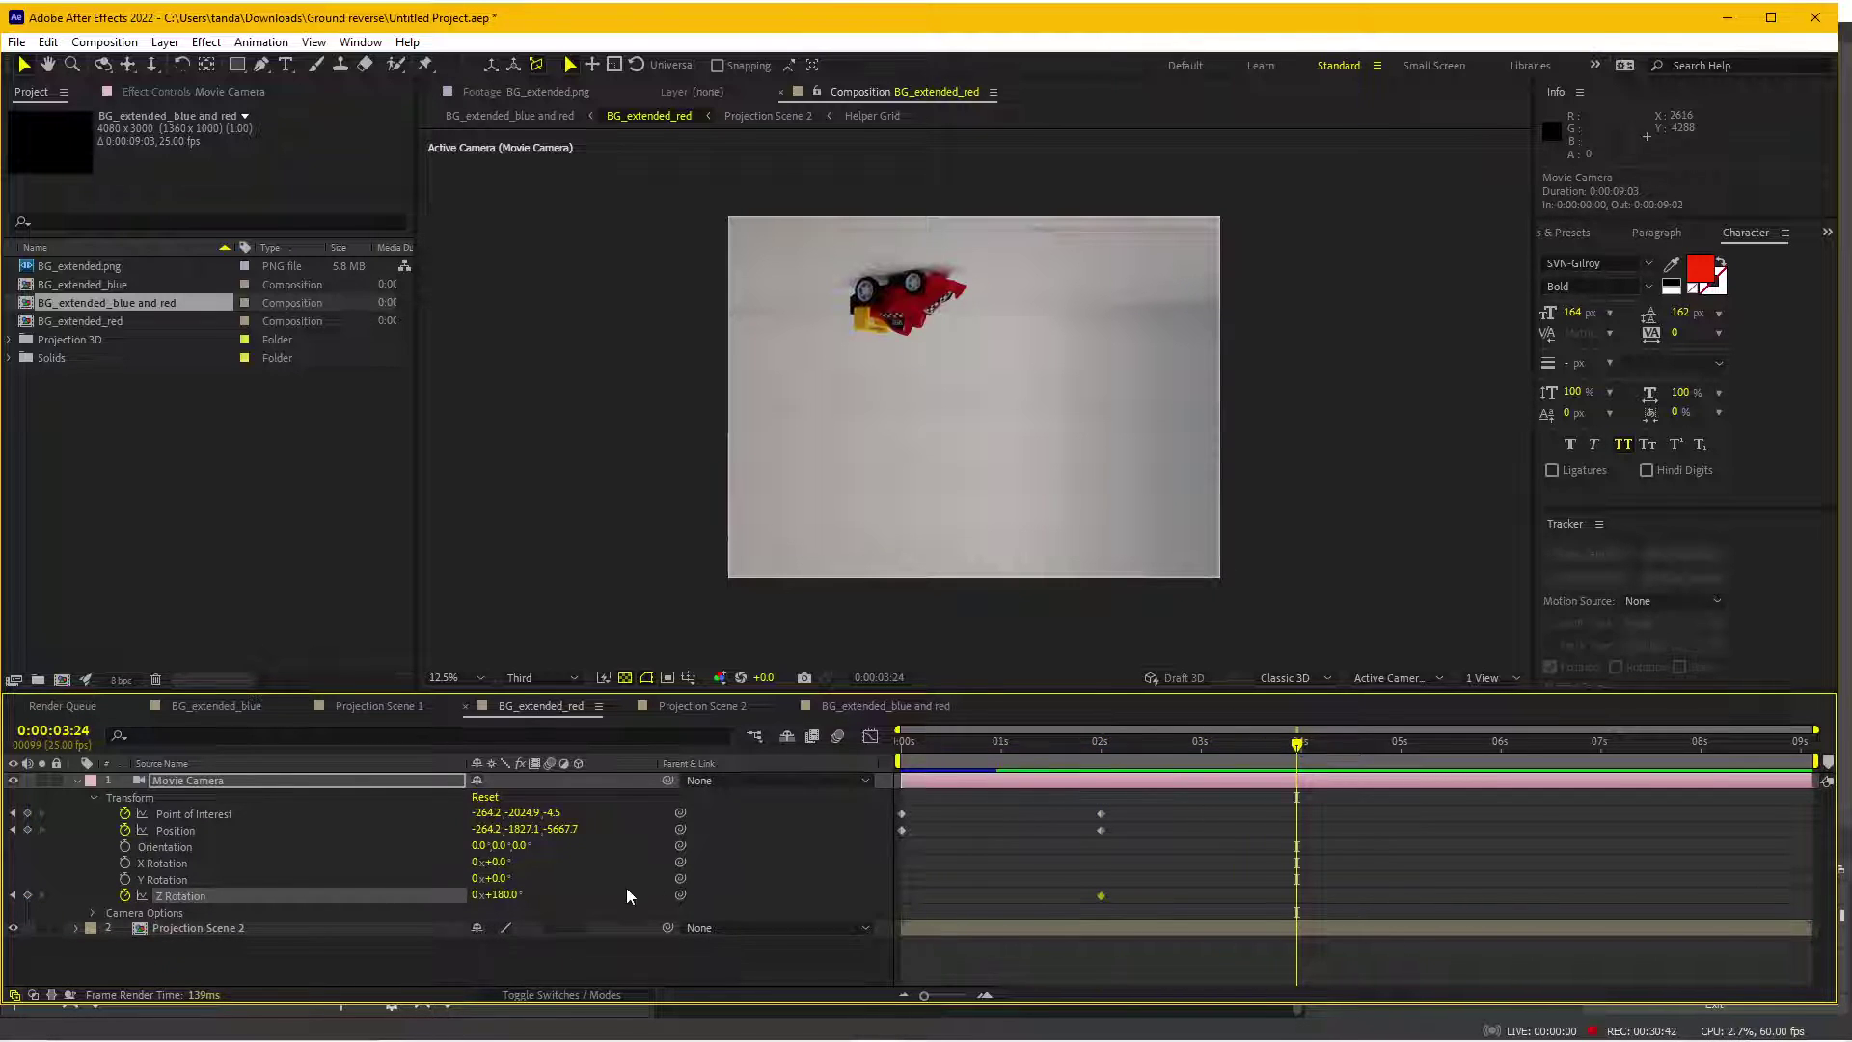
{"action": "left_click_drag", "start_coordinate": [501, 895], "coordinate": [678, 895]}
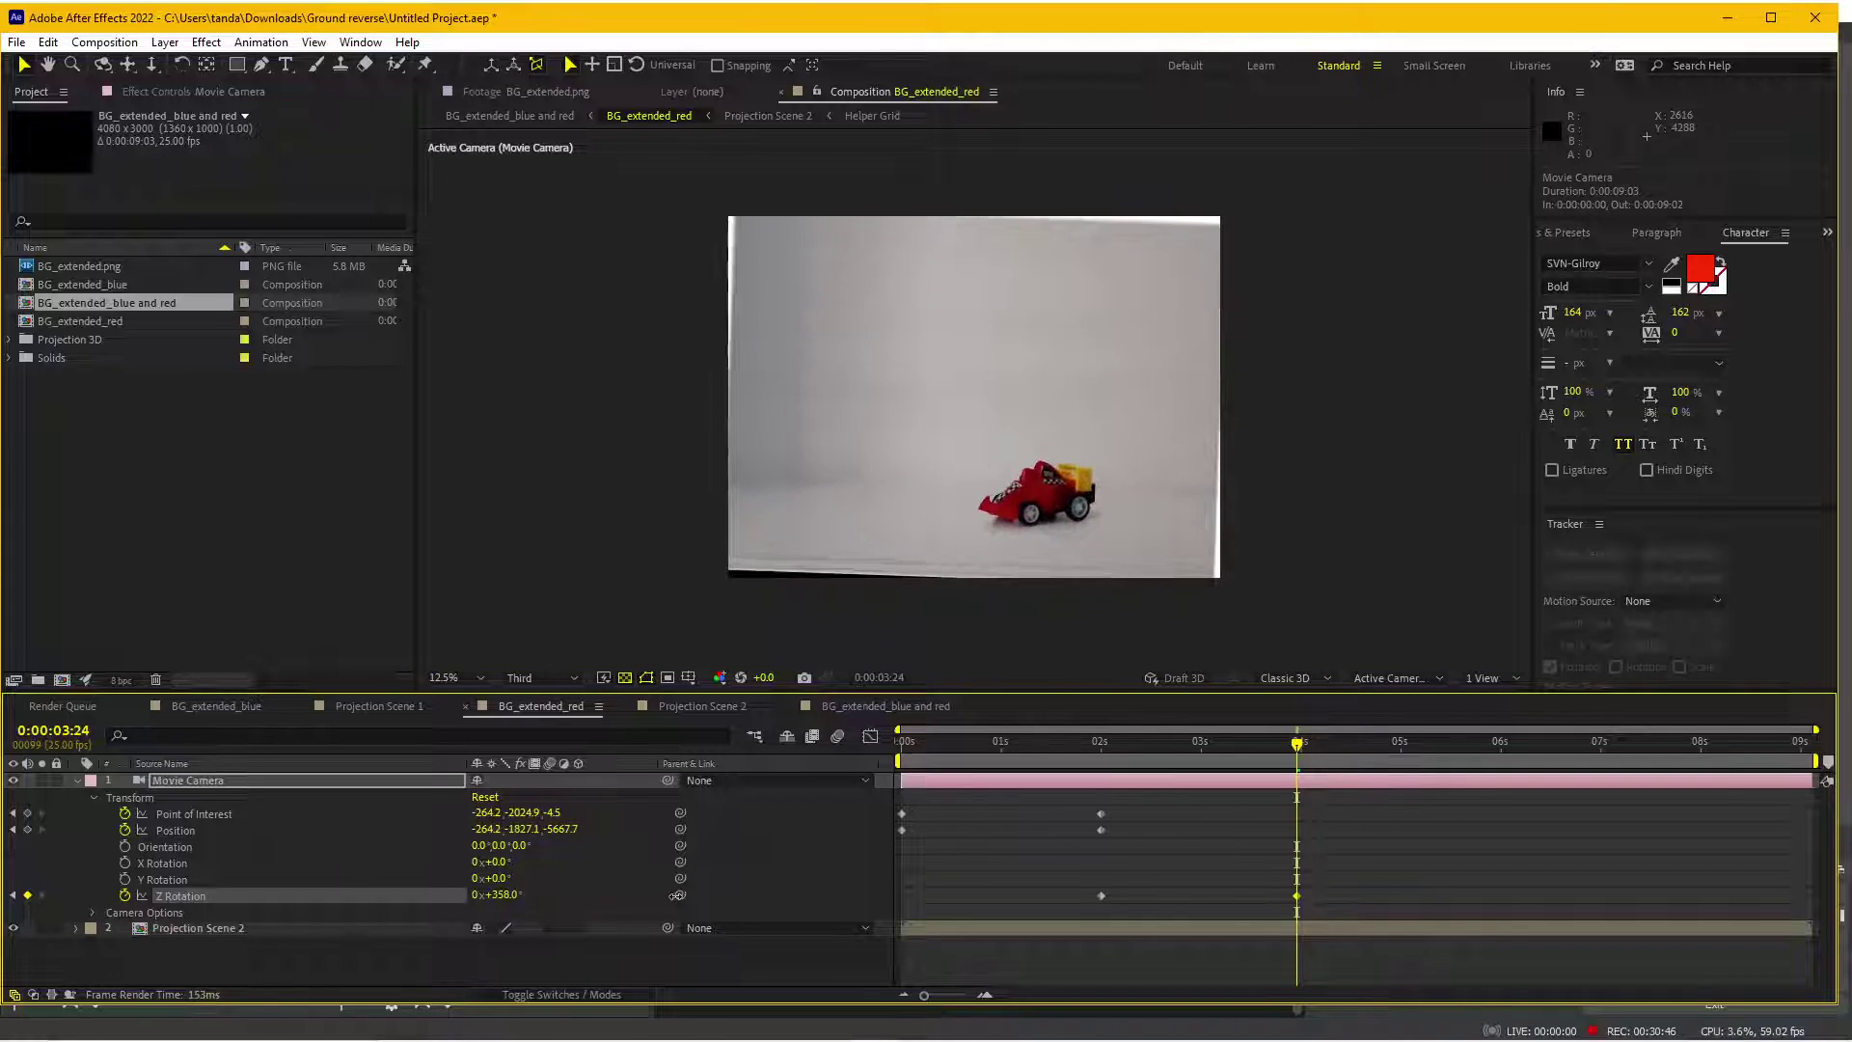
{"action": "type", "text": "0"}
{"action": "left_click", "coordinate": [601, 876]}
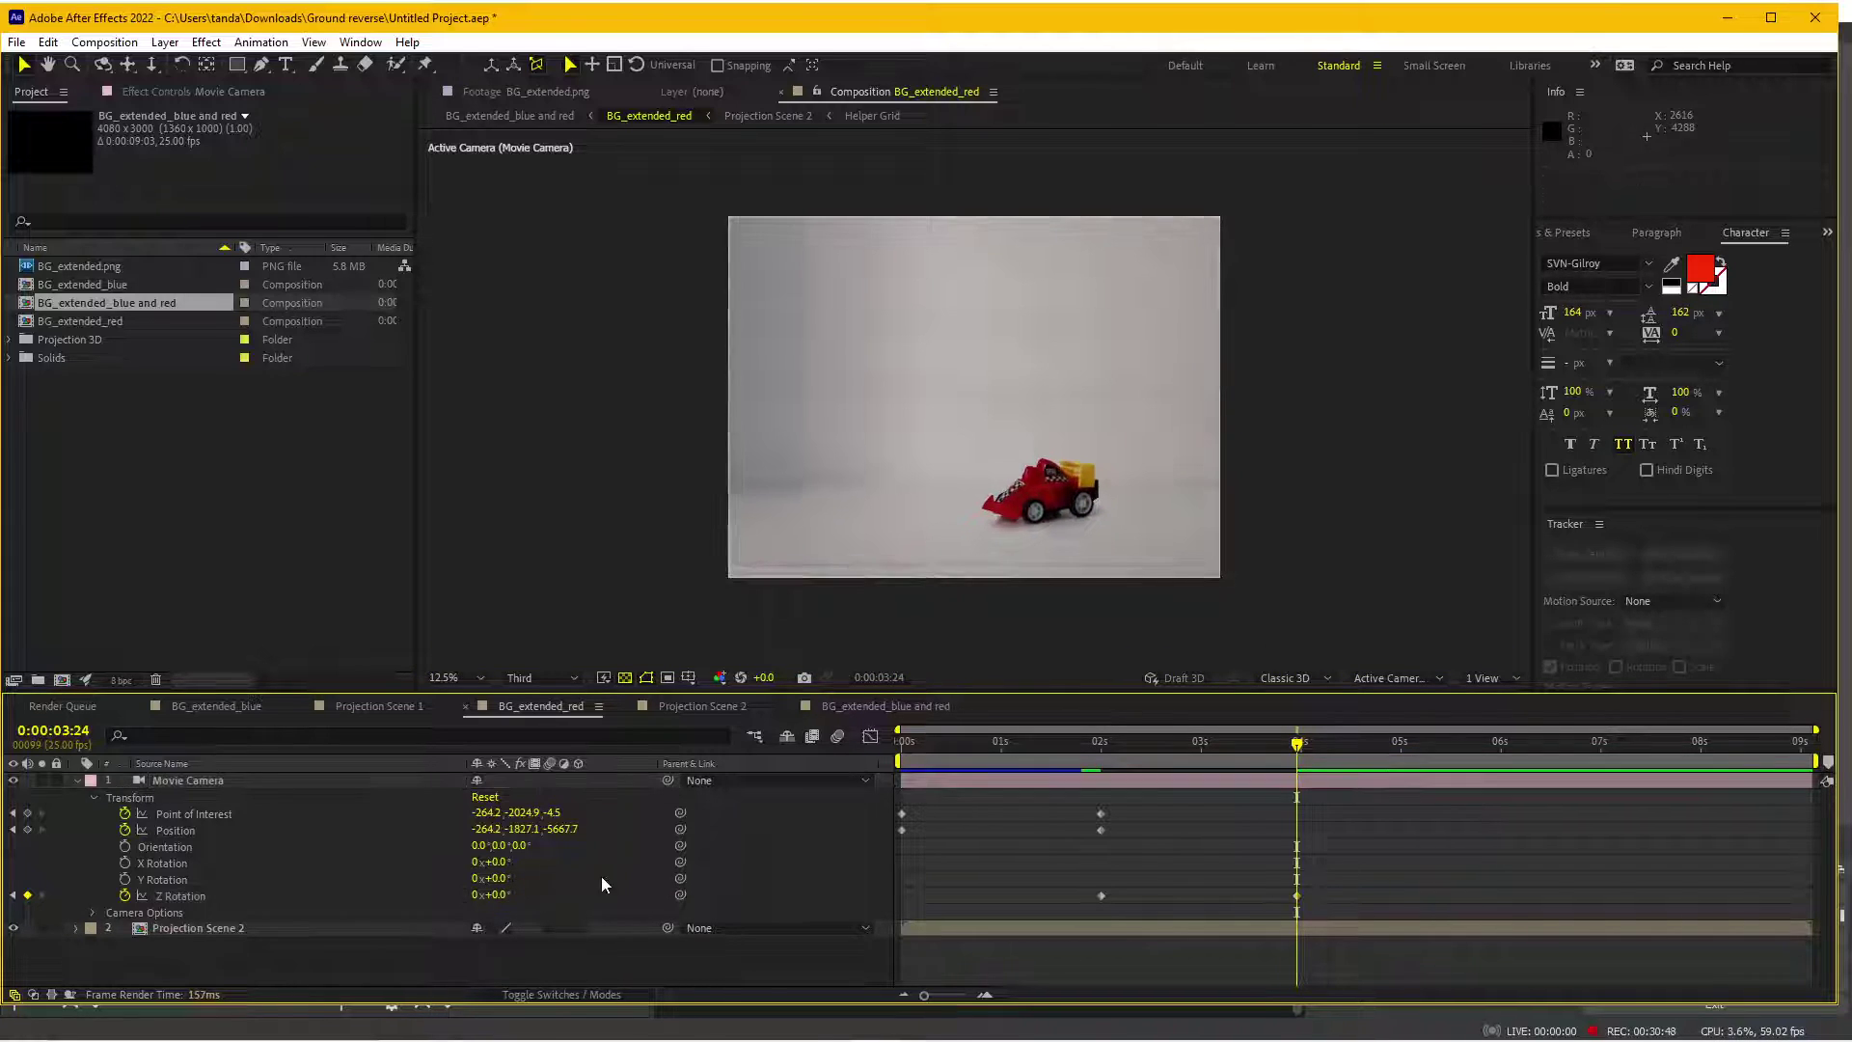
{"action": "left_click_drag", "start_coordinate": [1273, 875], "coordinate": [1328, 905]}
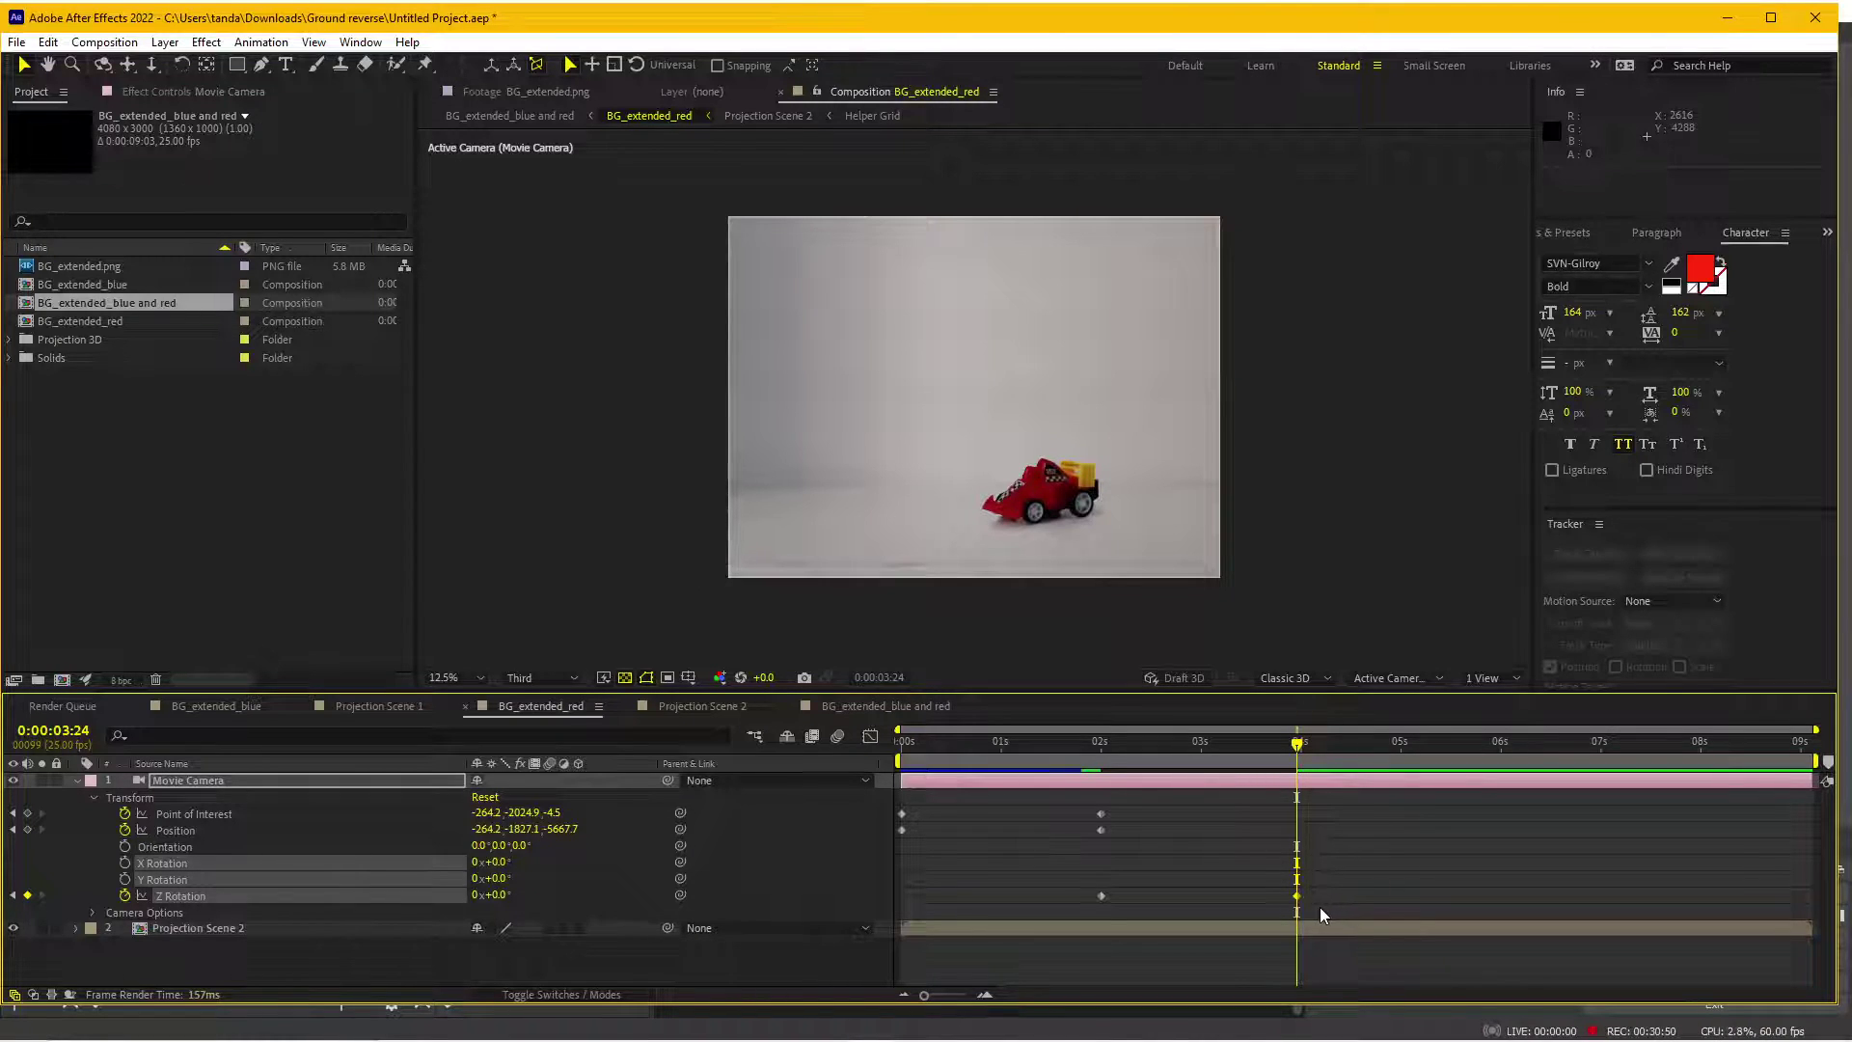
{"action": "key", "text": "F9"}
{"action": "key", "text": "space"}
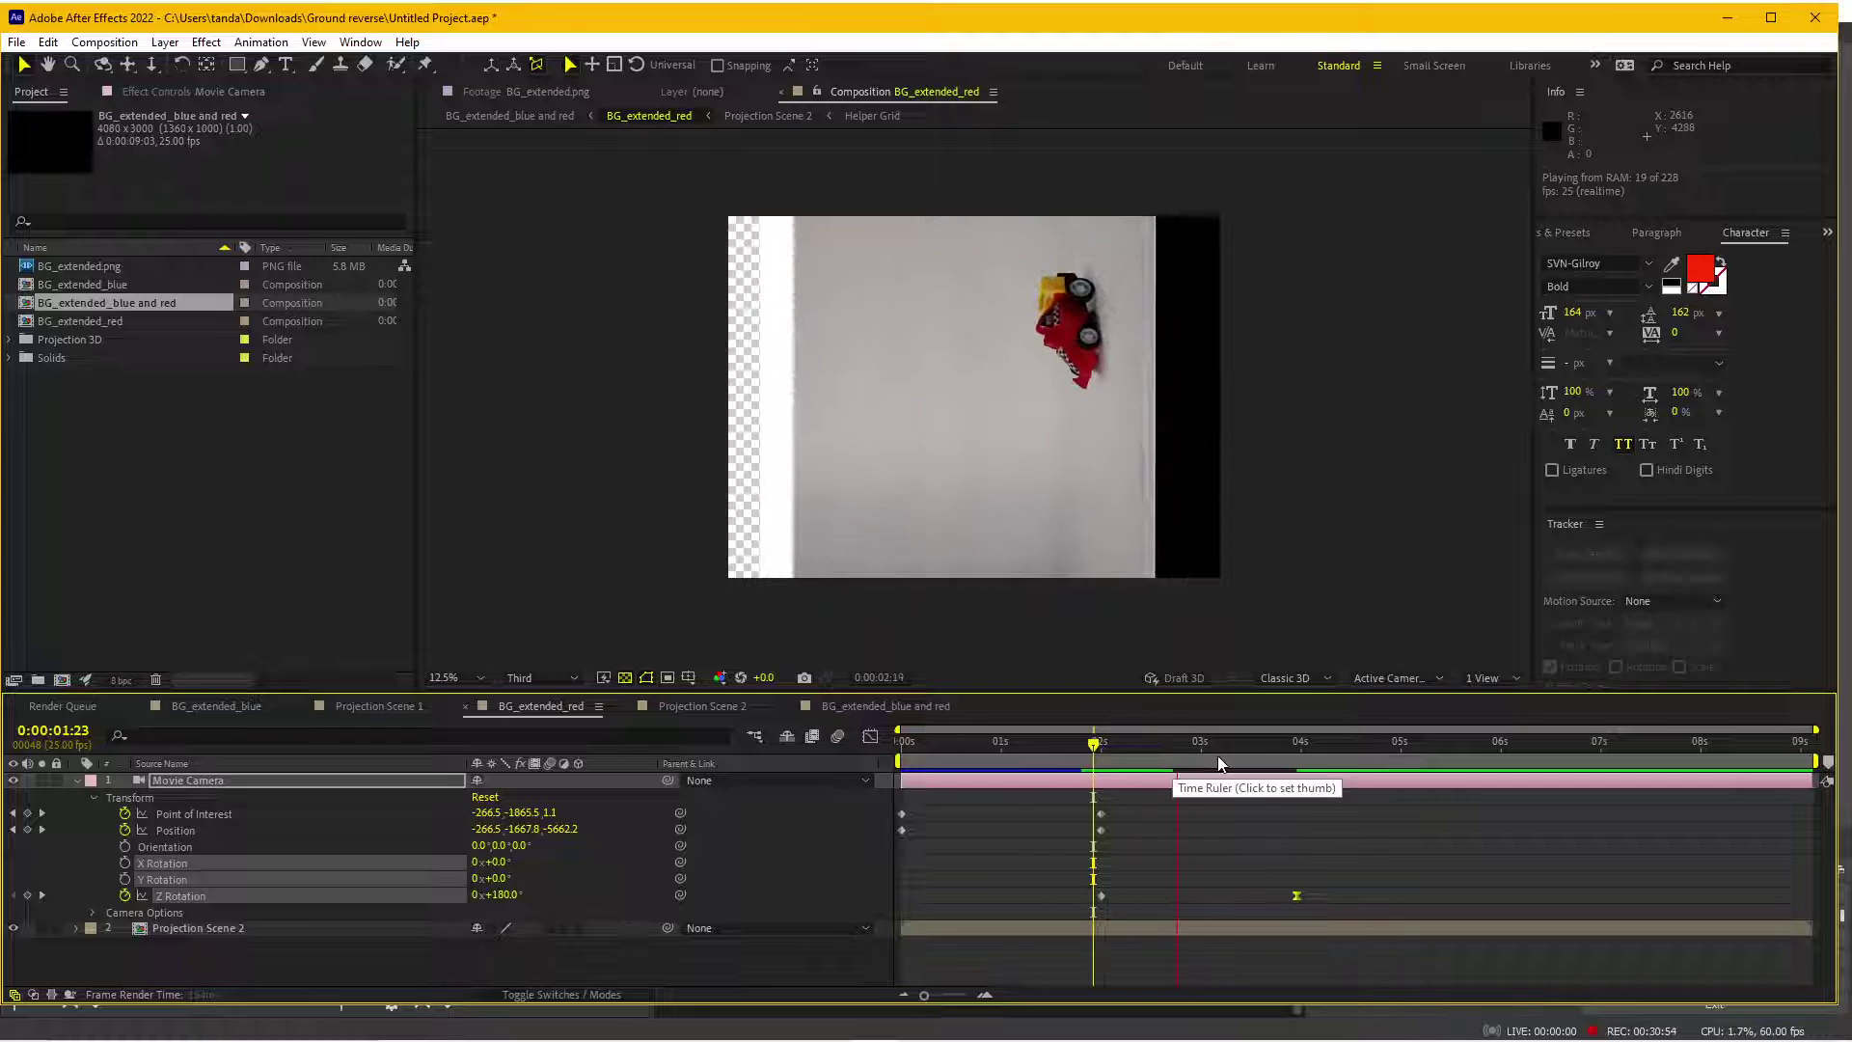
{"action": "mouse_move", "coordinate": [1103, 757]}
{"action": "left_mouse_down"}
{"action": "mouse_move", "coordinate": [1161, 767]}
{"action": "mouse_move", "coordinate": [1142, 776]}
{"action": "mouse_move", "coordinate": [1300, 781]}
{"action": "left_mouse_up"}
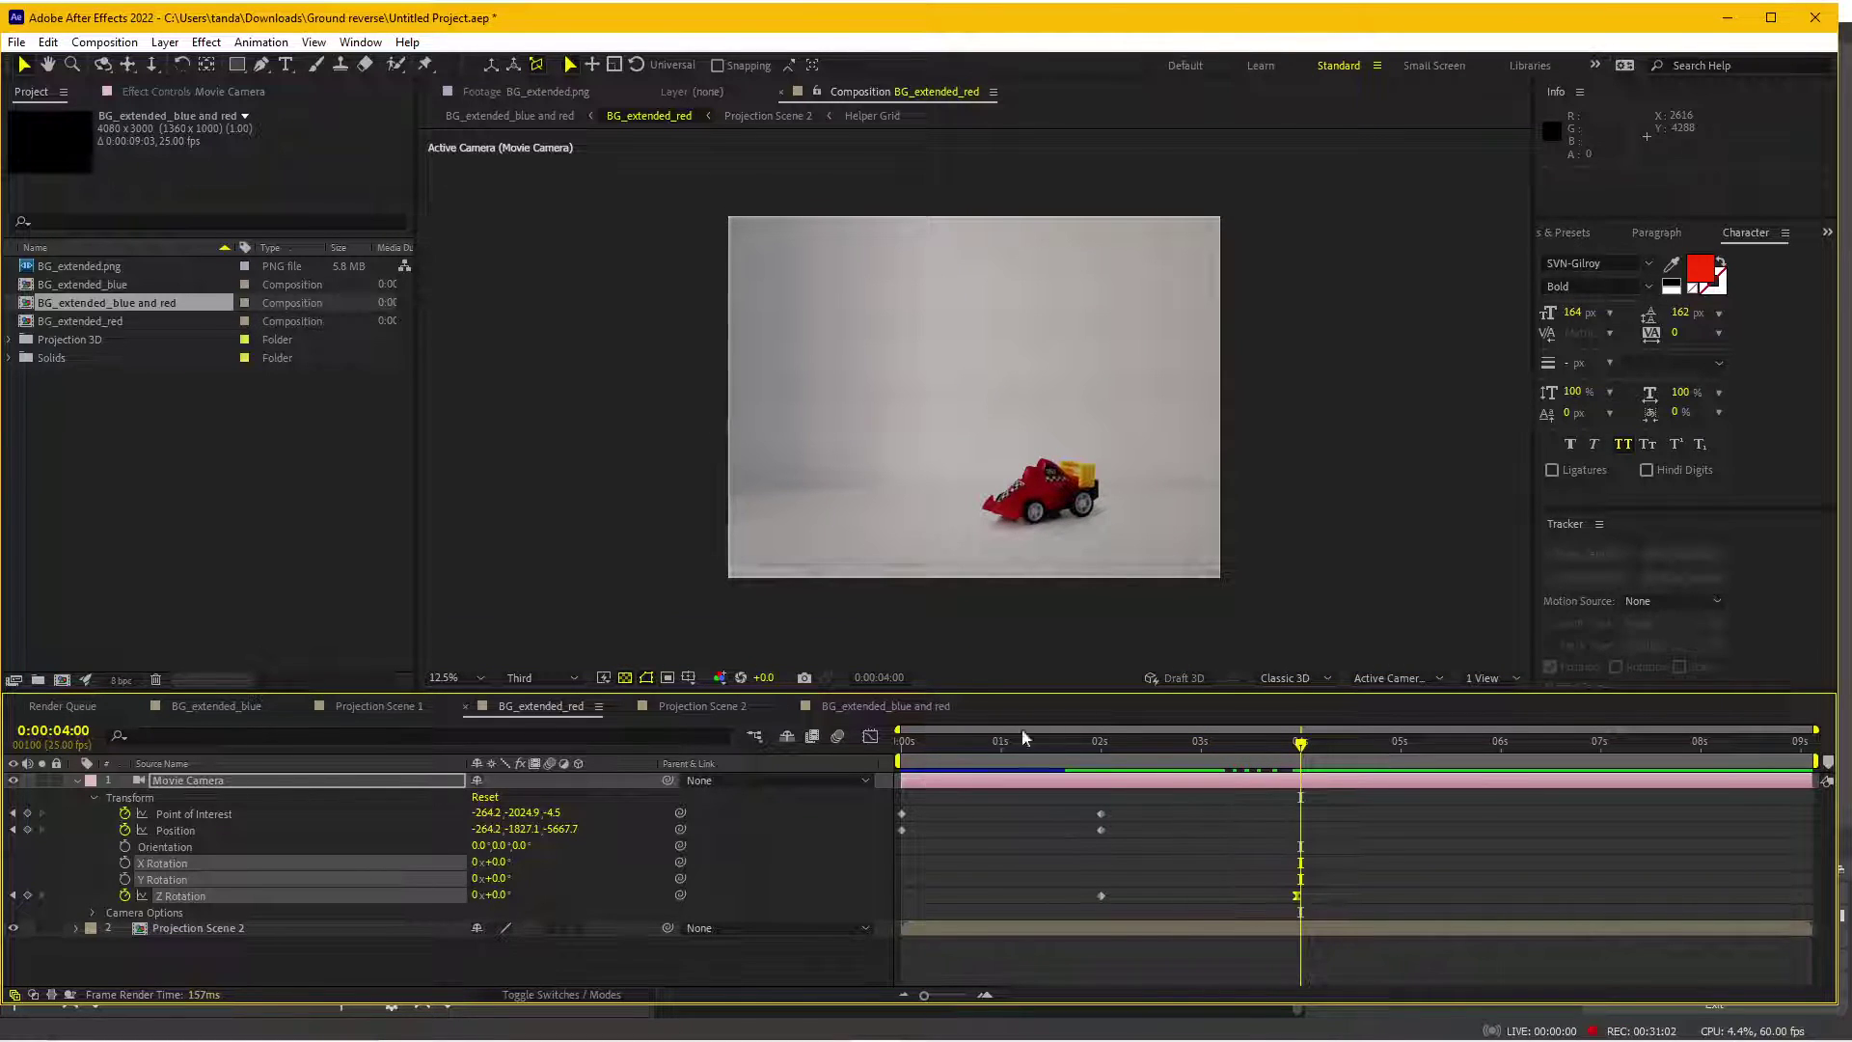
- Scrub BG_extended_blue and red through the car flip until the red car is upright at 0:00:04:22
{"action": "left_click", "coordinate": [854, 704]}
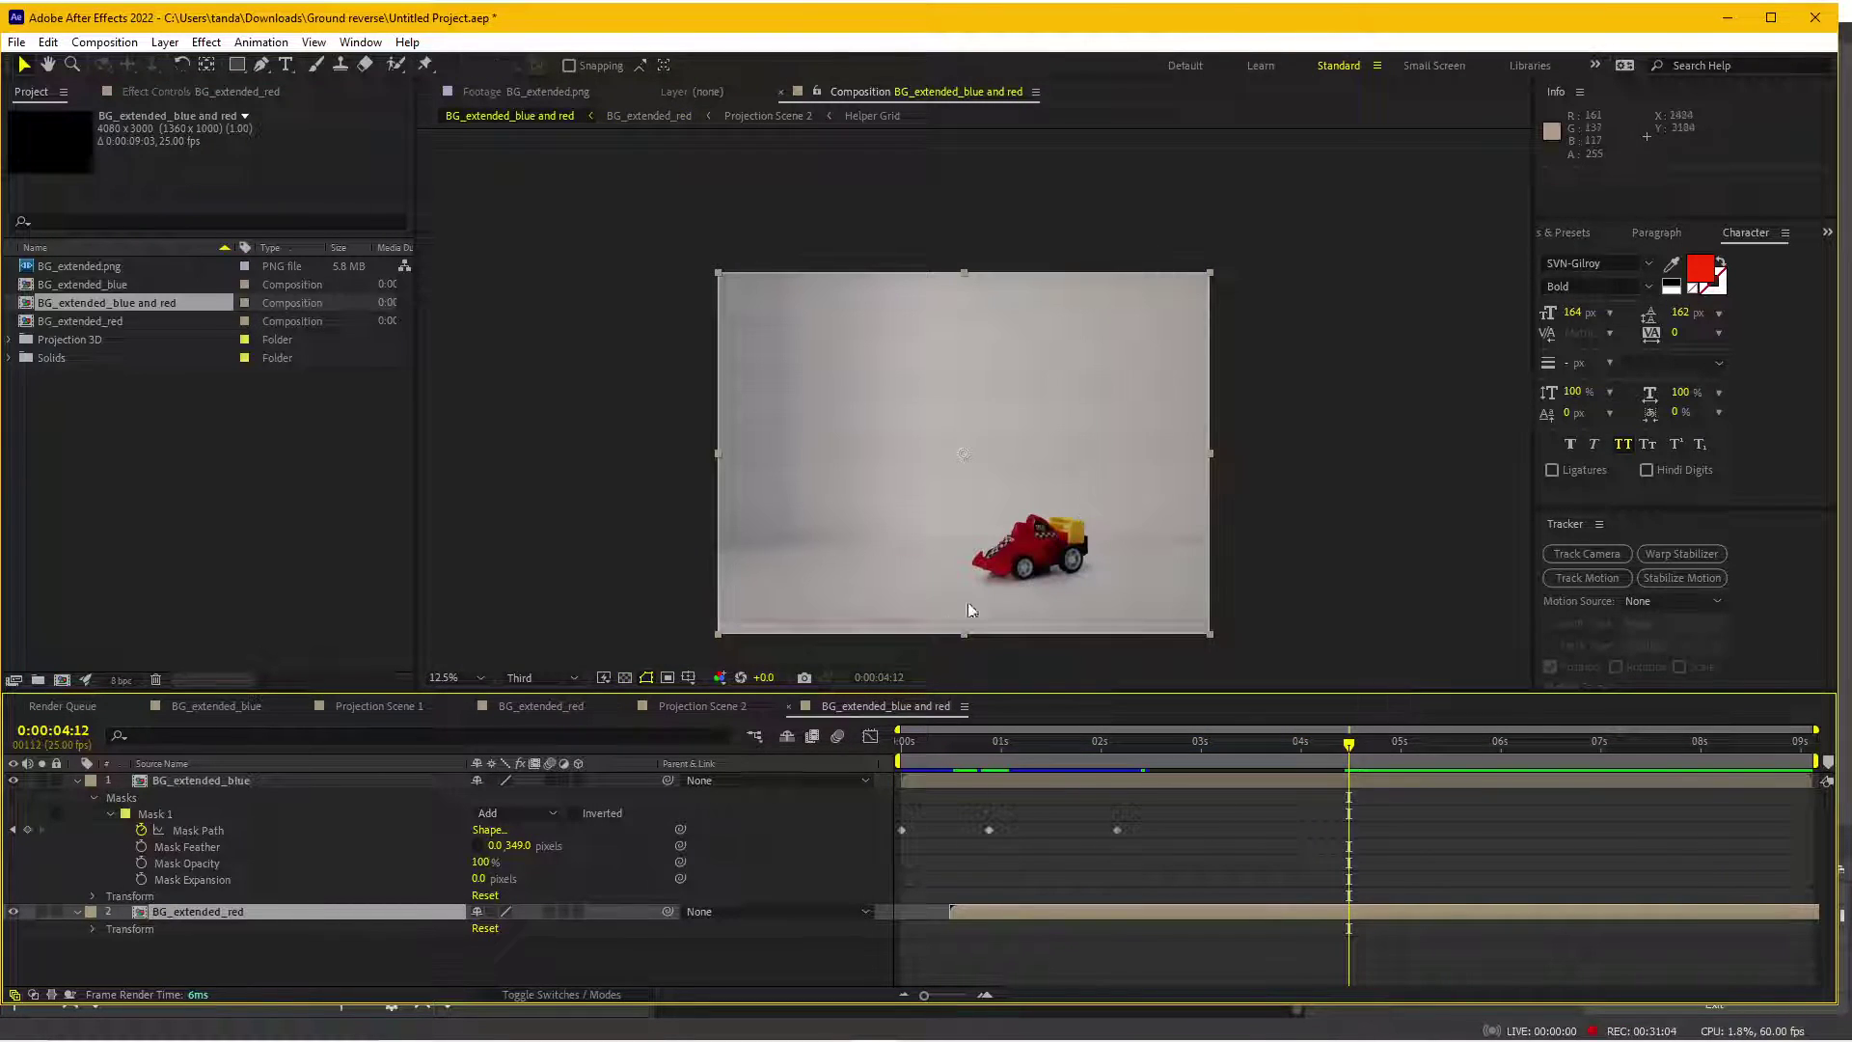
{"action": "left_click", "coordinate": [547, 677]}
{"action": "left_click", "coordinate": [1253, 835]}
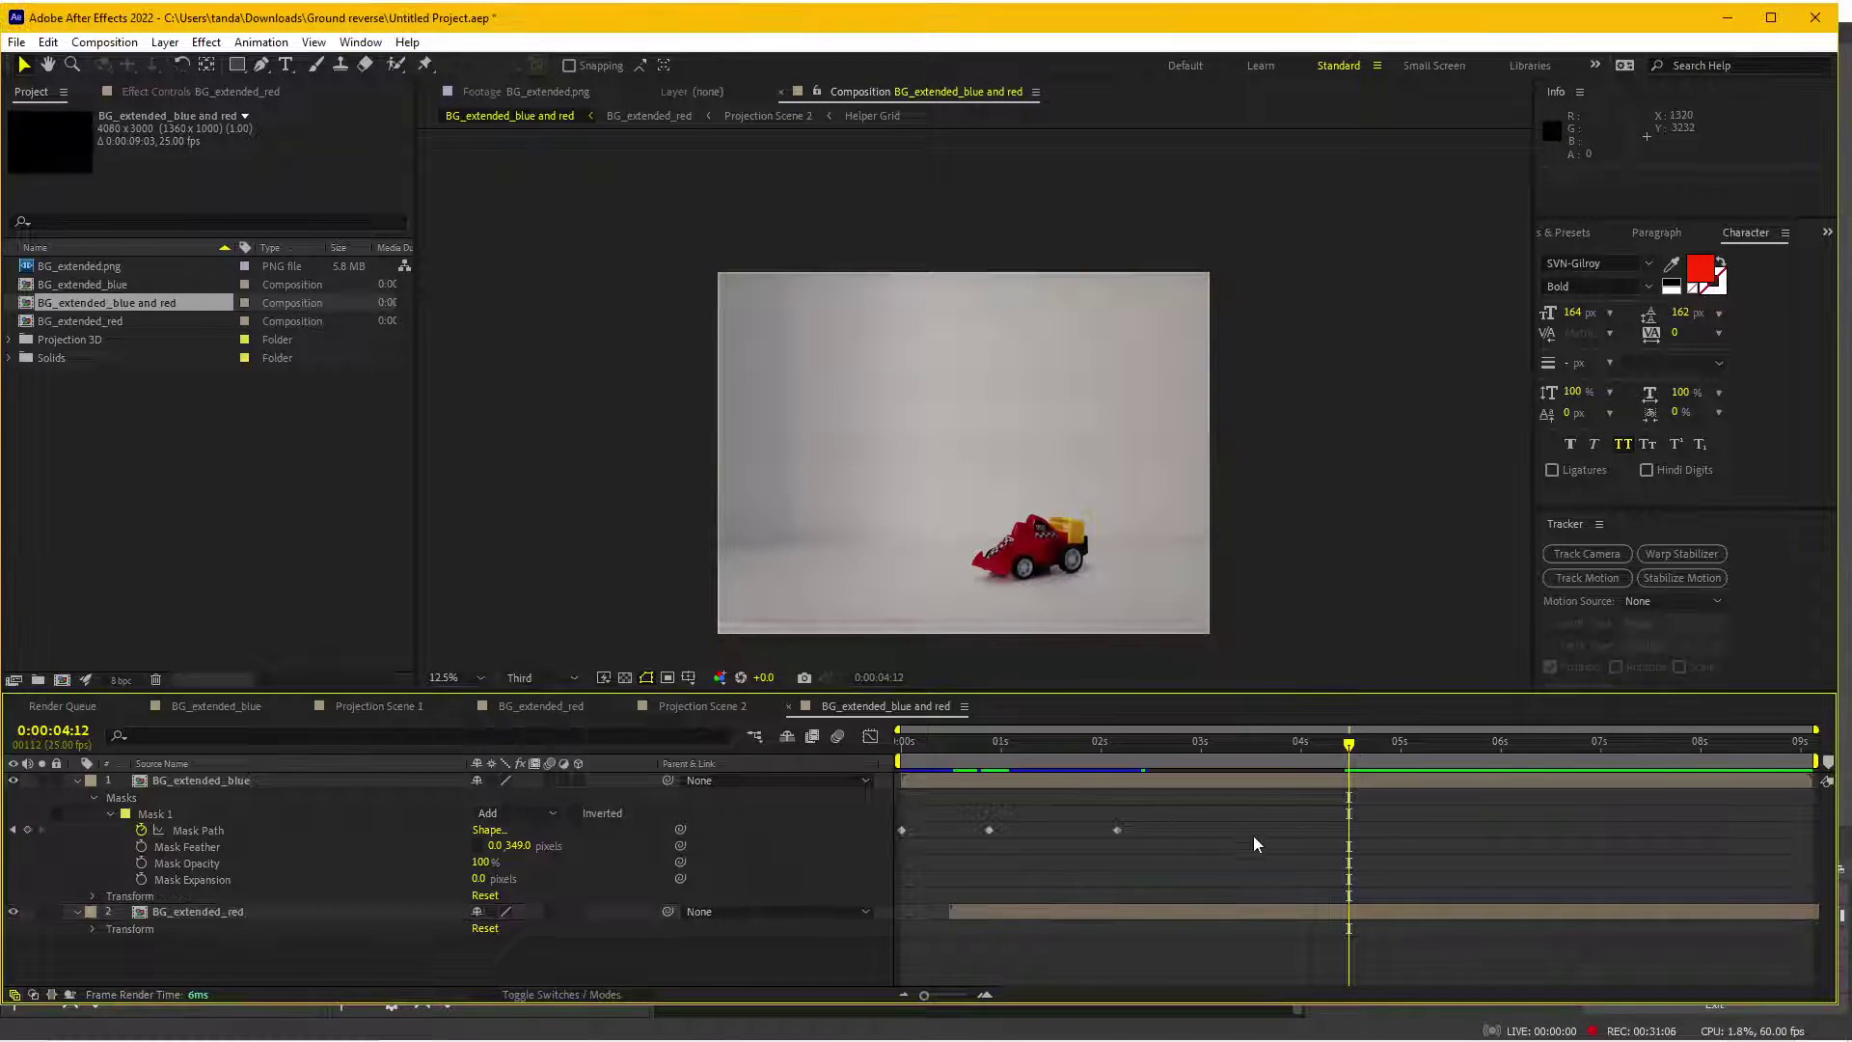
{"action": "left_click_drag", "start_coordinate": [1208, 744], "coordinate": [1128, 746]}
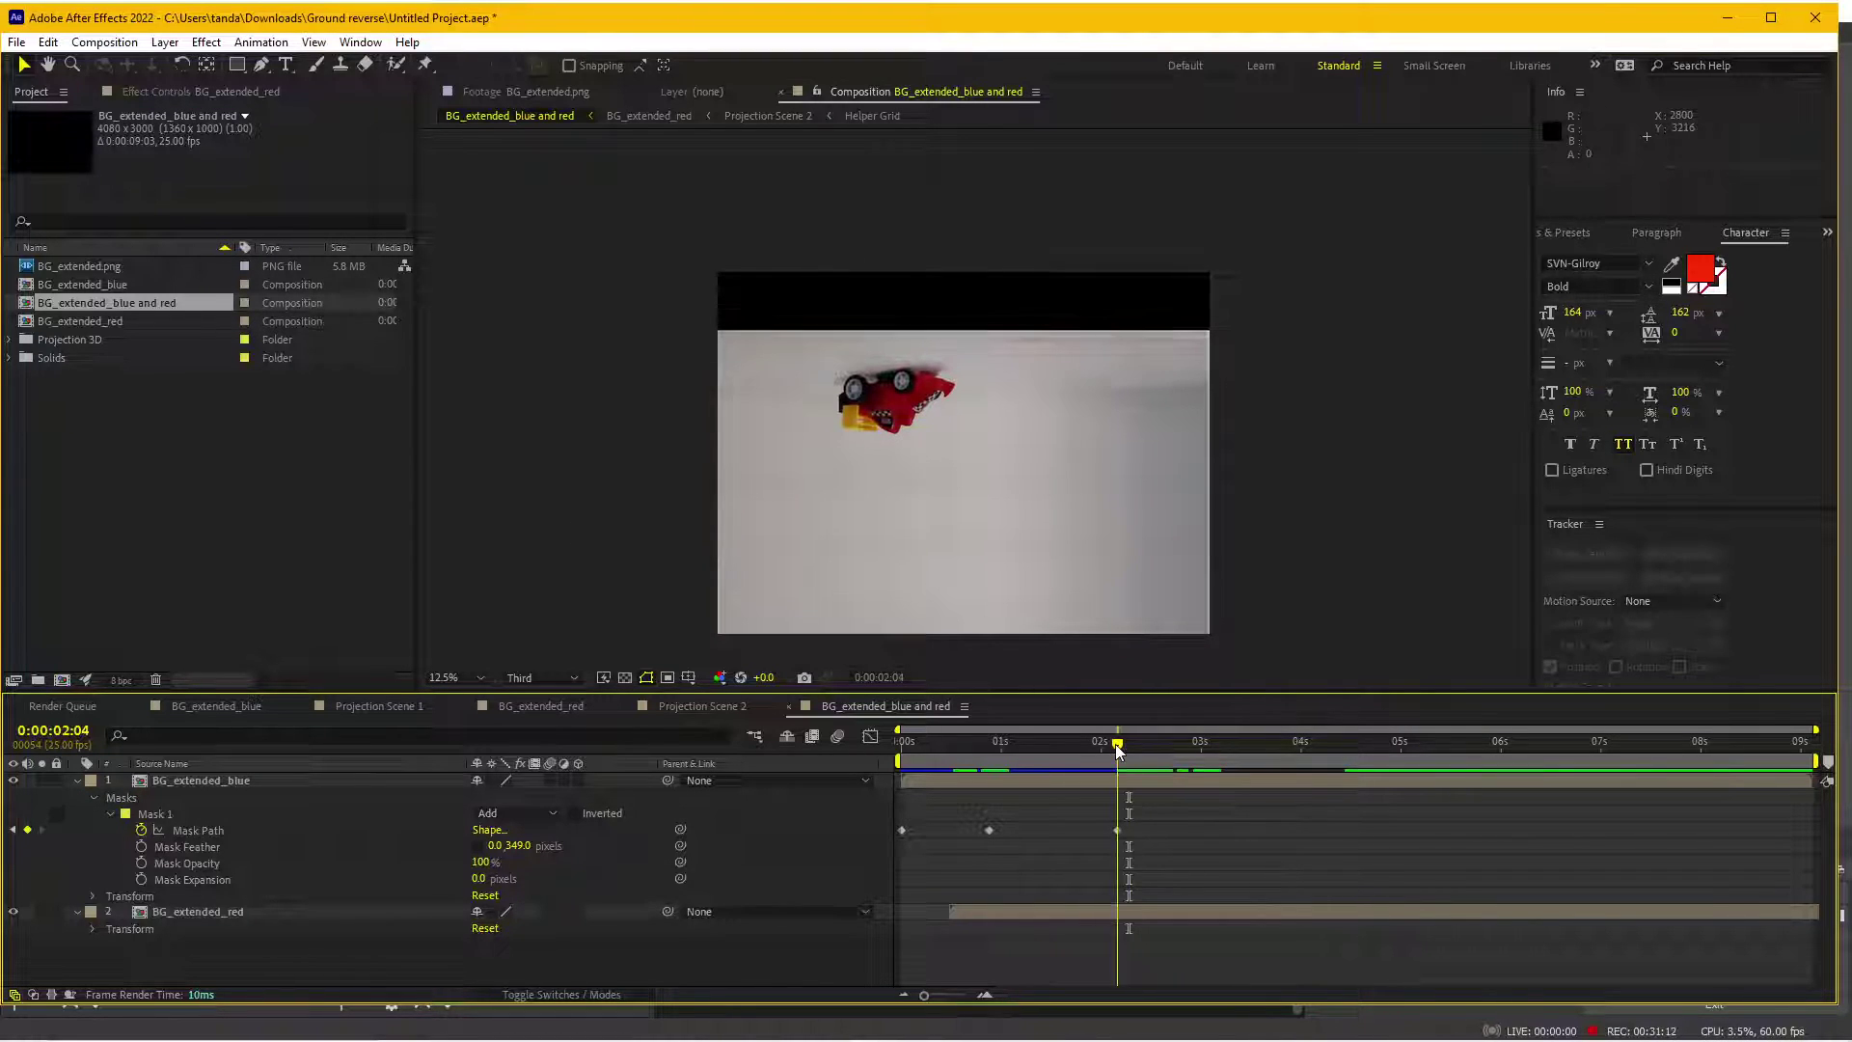
{"action": "left_click_drag", "start_coordinate": [1131, 742], "coordinate": [1149, 743]}
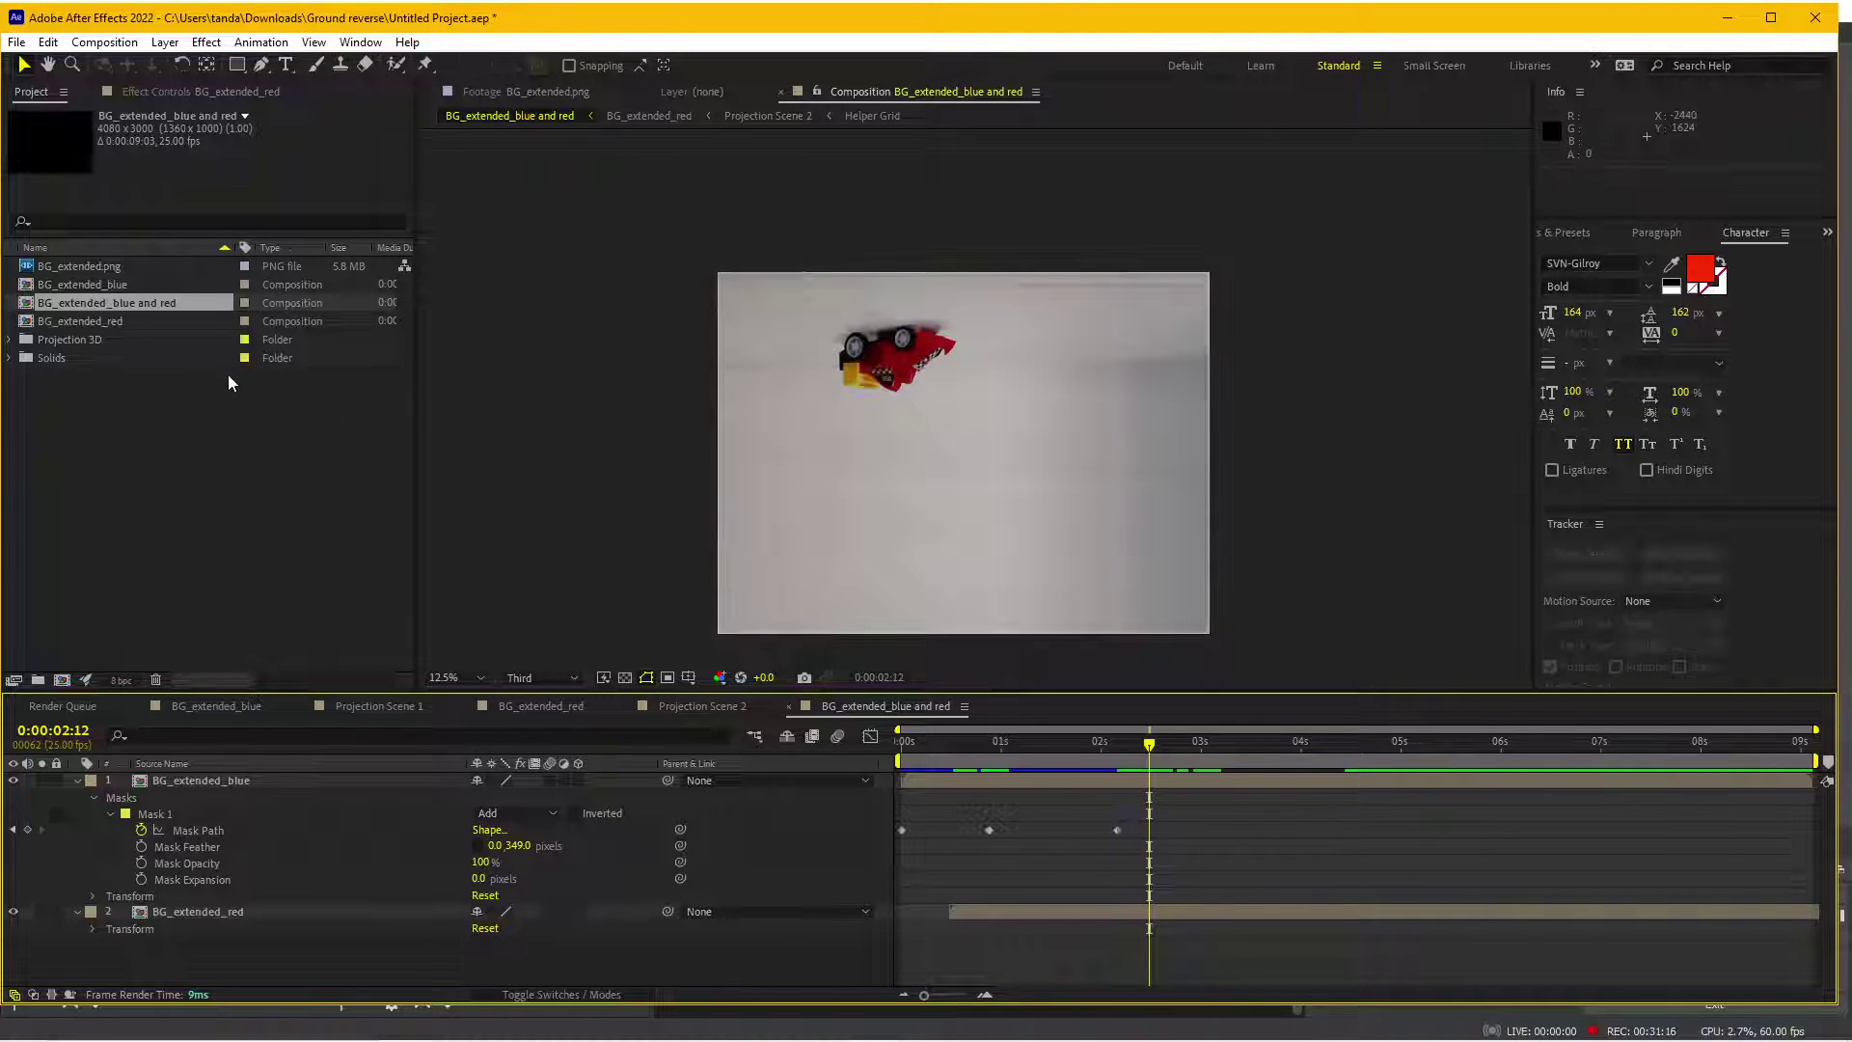
{"action": "left_click_drag", "start_coordinate": [1152, 744], "coordinate": [1389, 762]}
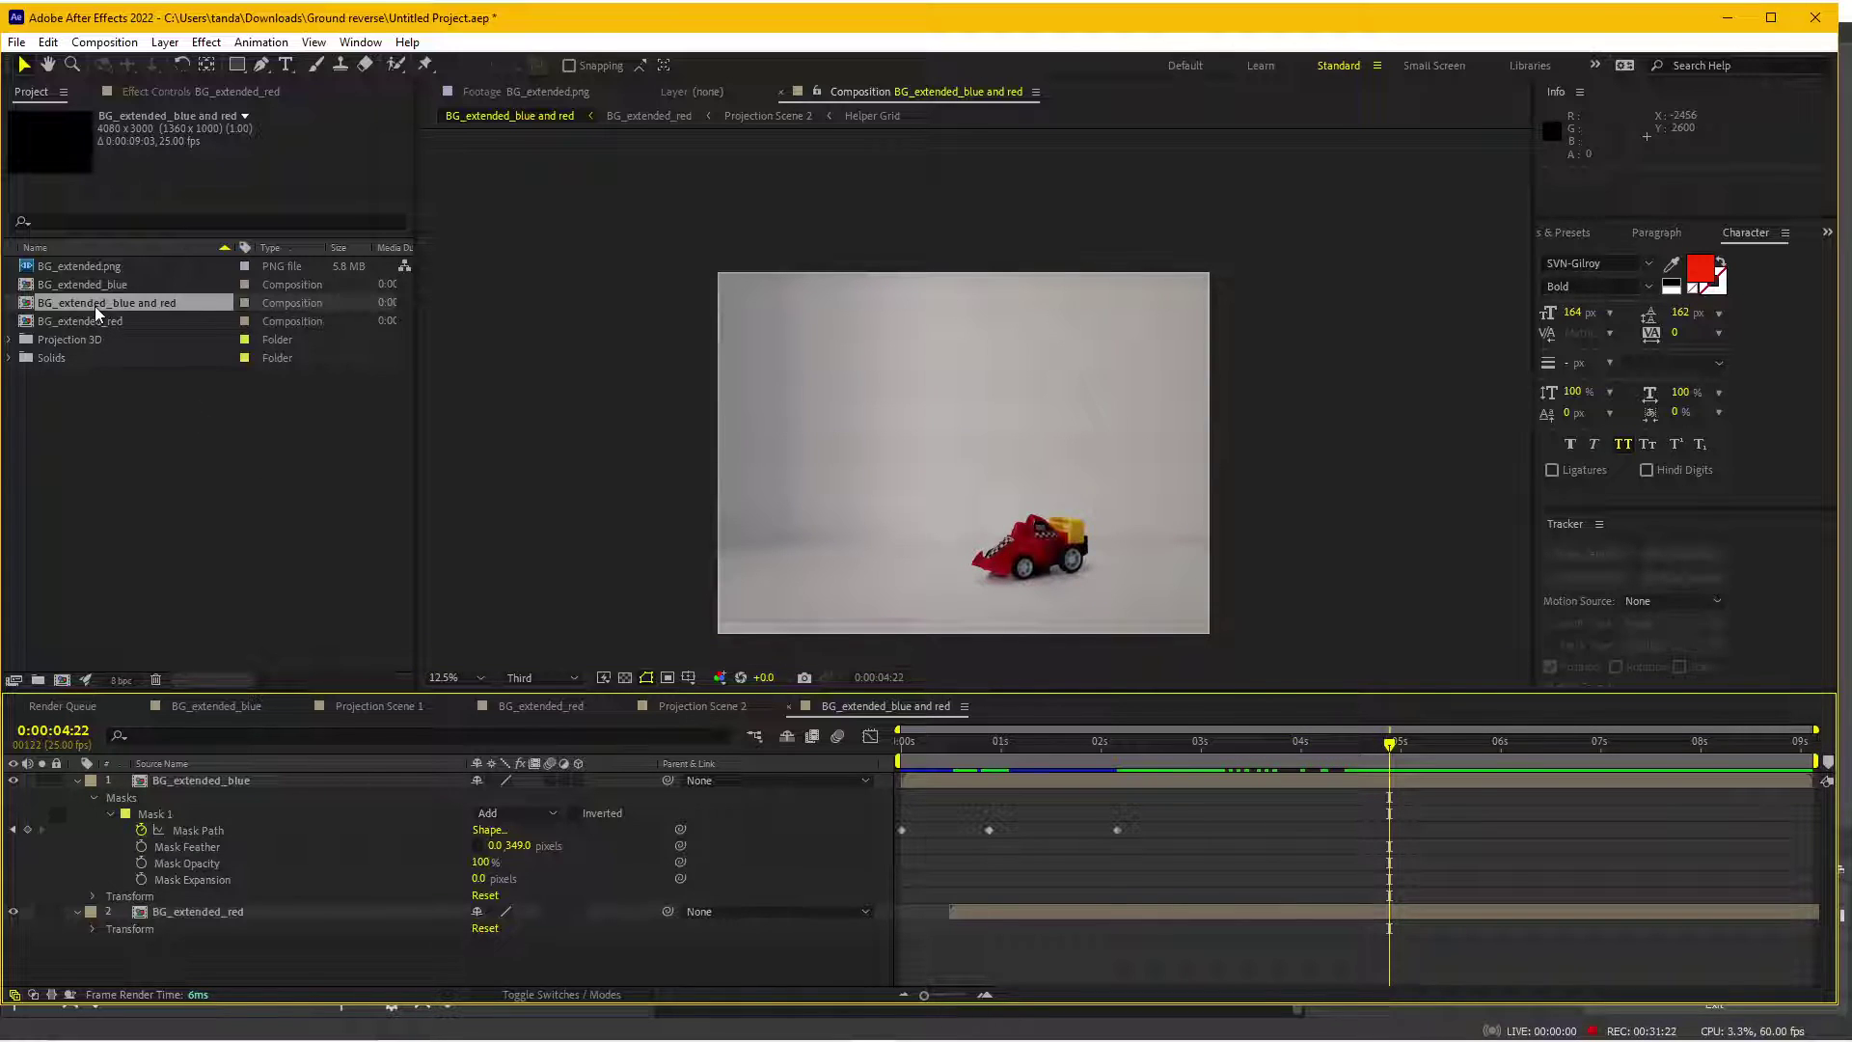
{"action": "left_click_drag", "start_coordinate": [95, 306], "coordinate": [94, 342]}
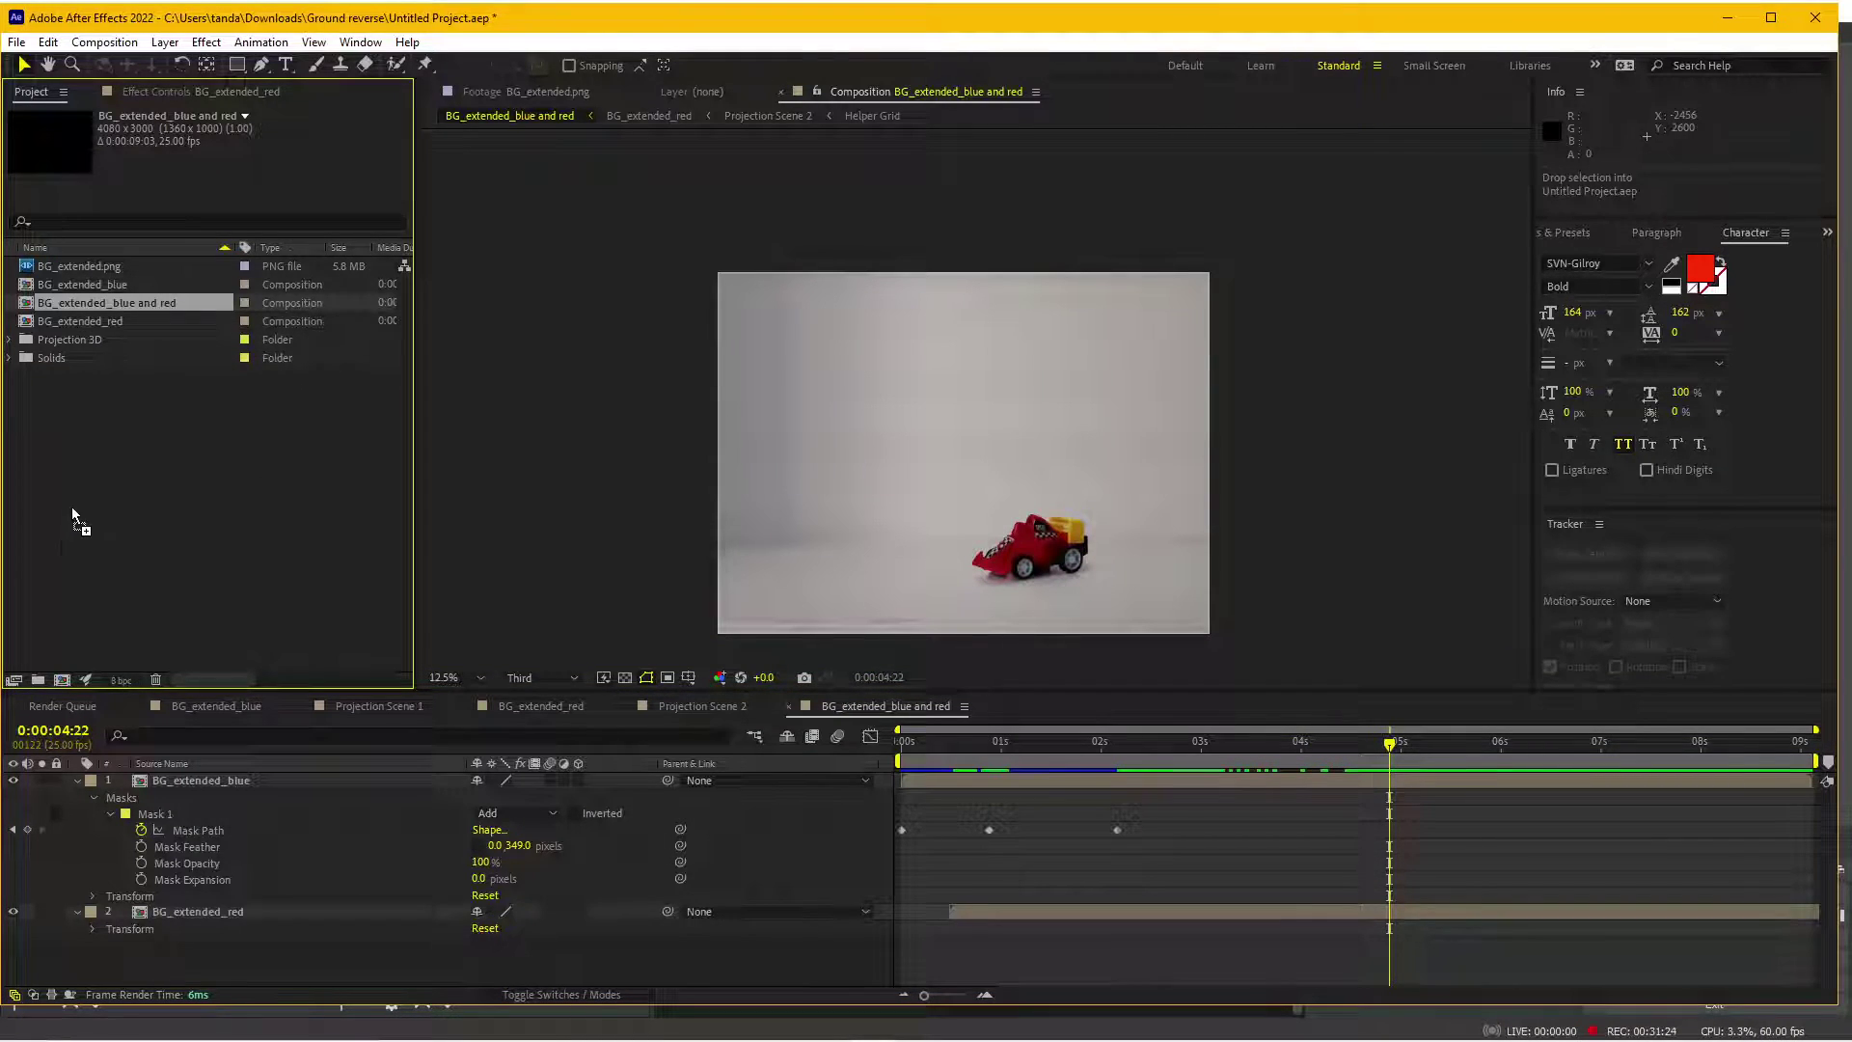
- Nest BG_extended_blue and red into a new comp and resize it to 1920x1080 with aspect unlocked
{"action": "left_click_drag", "start_coordinate": [54, 667], "coordinate": [58, 675]}
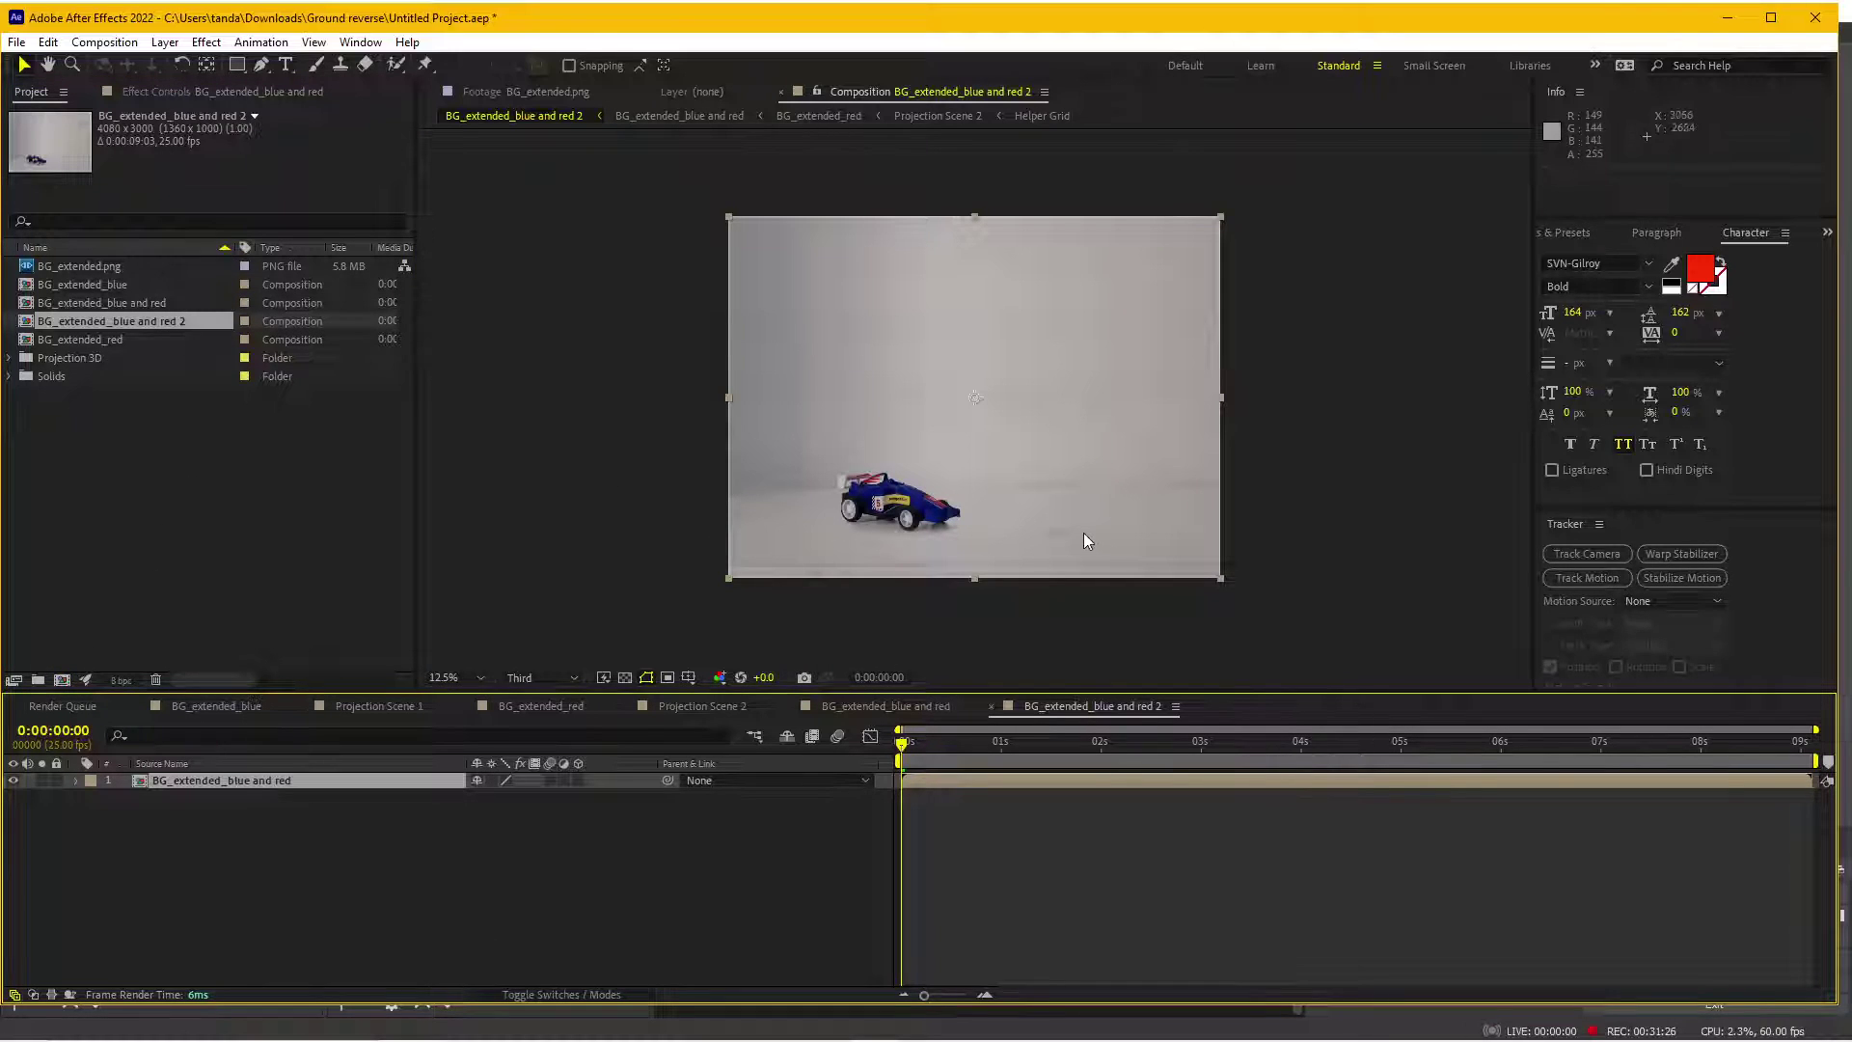
{"action": "left_click", "coordinate": [104, 42]}
{"action": "left_click", "coordinate": [135, 91]}
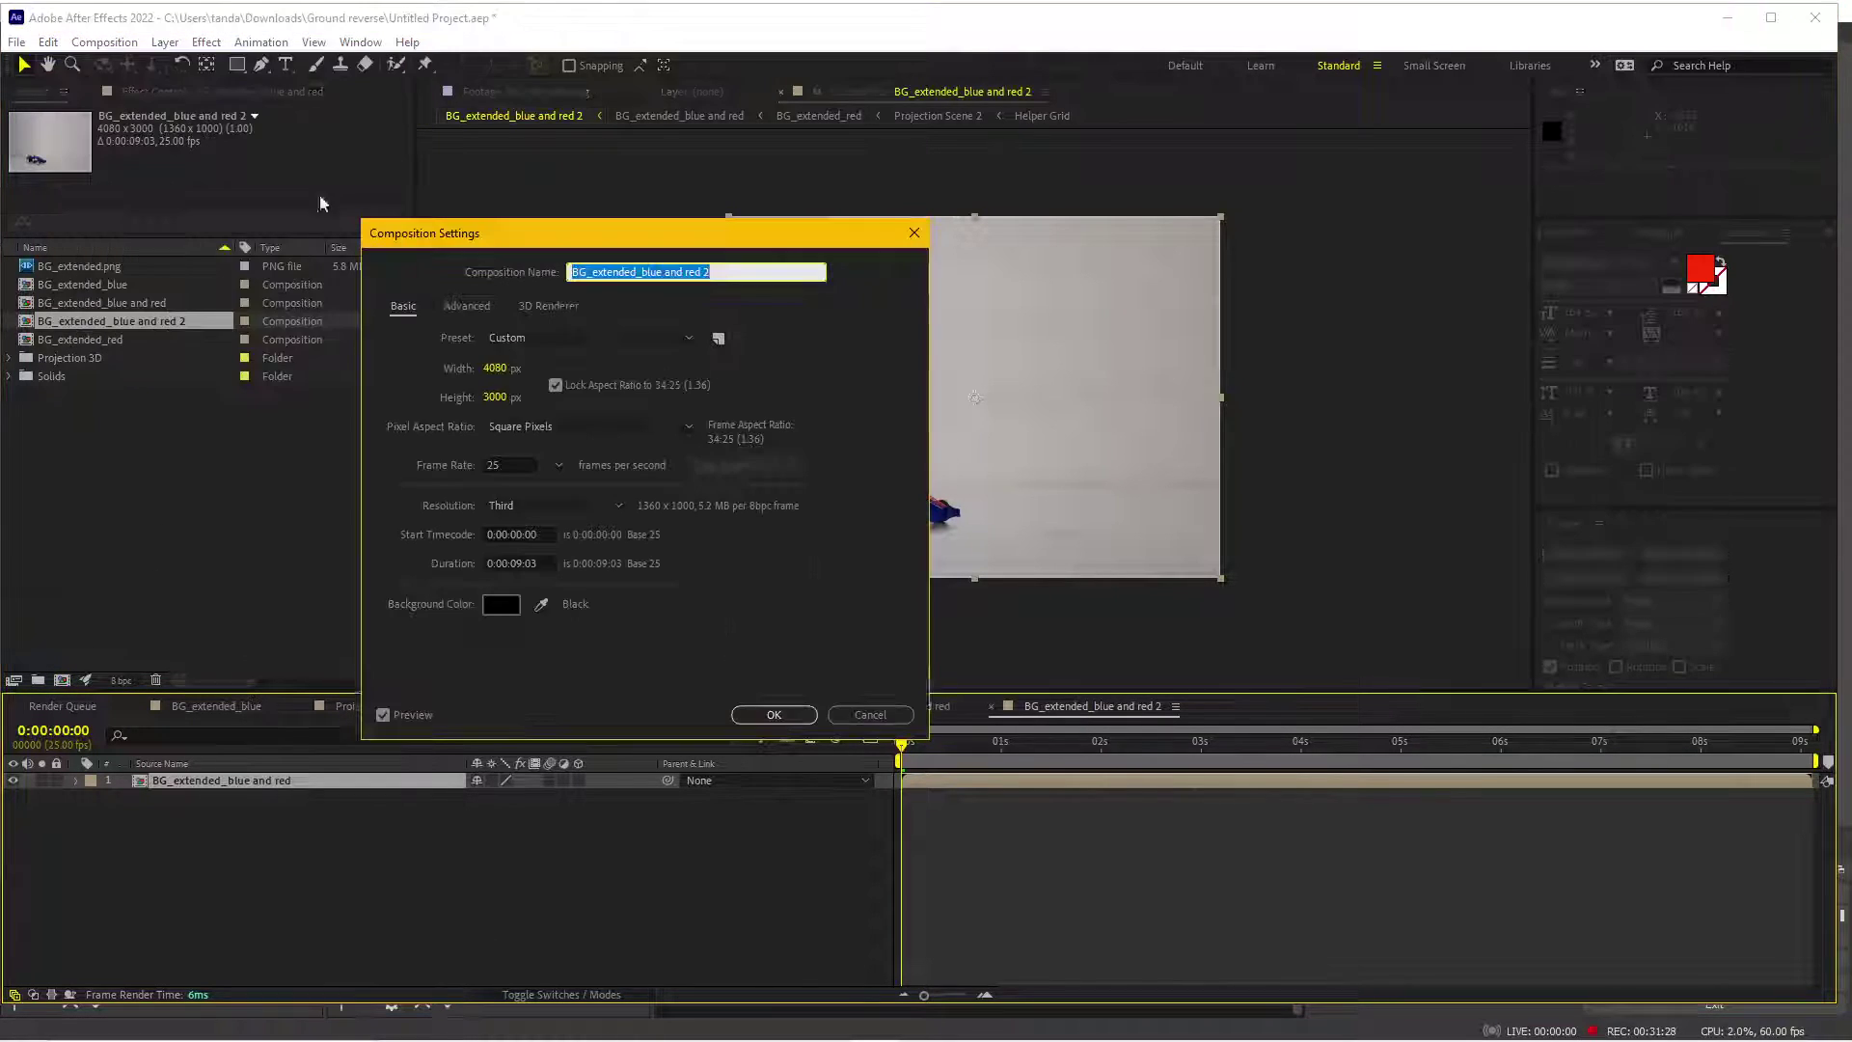
{"action": "left_click", "coordinate": [555, 386]}
{"action": "type", "text": "1920"}
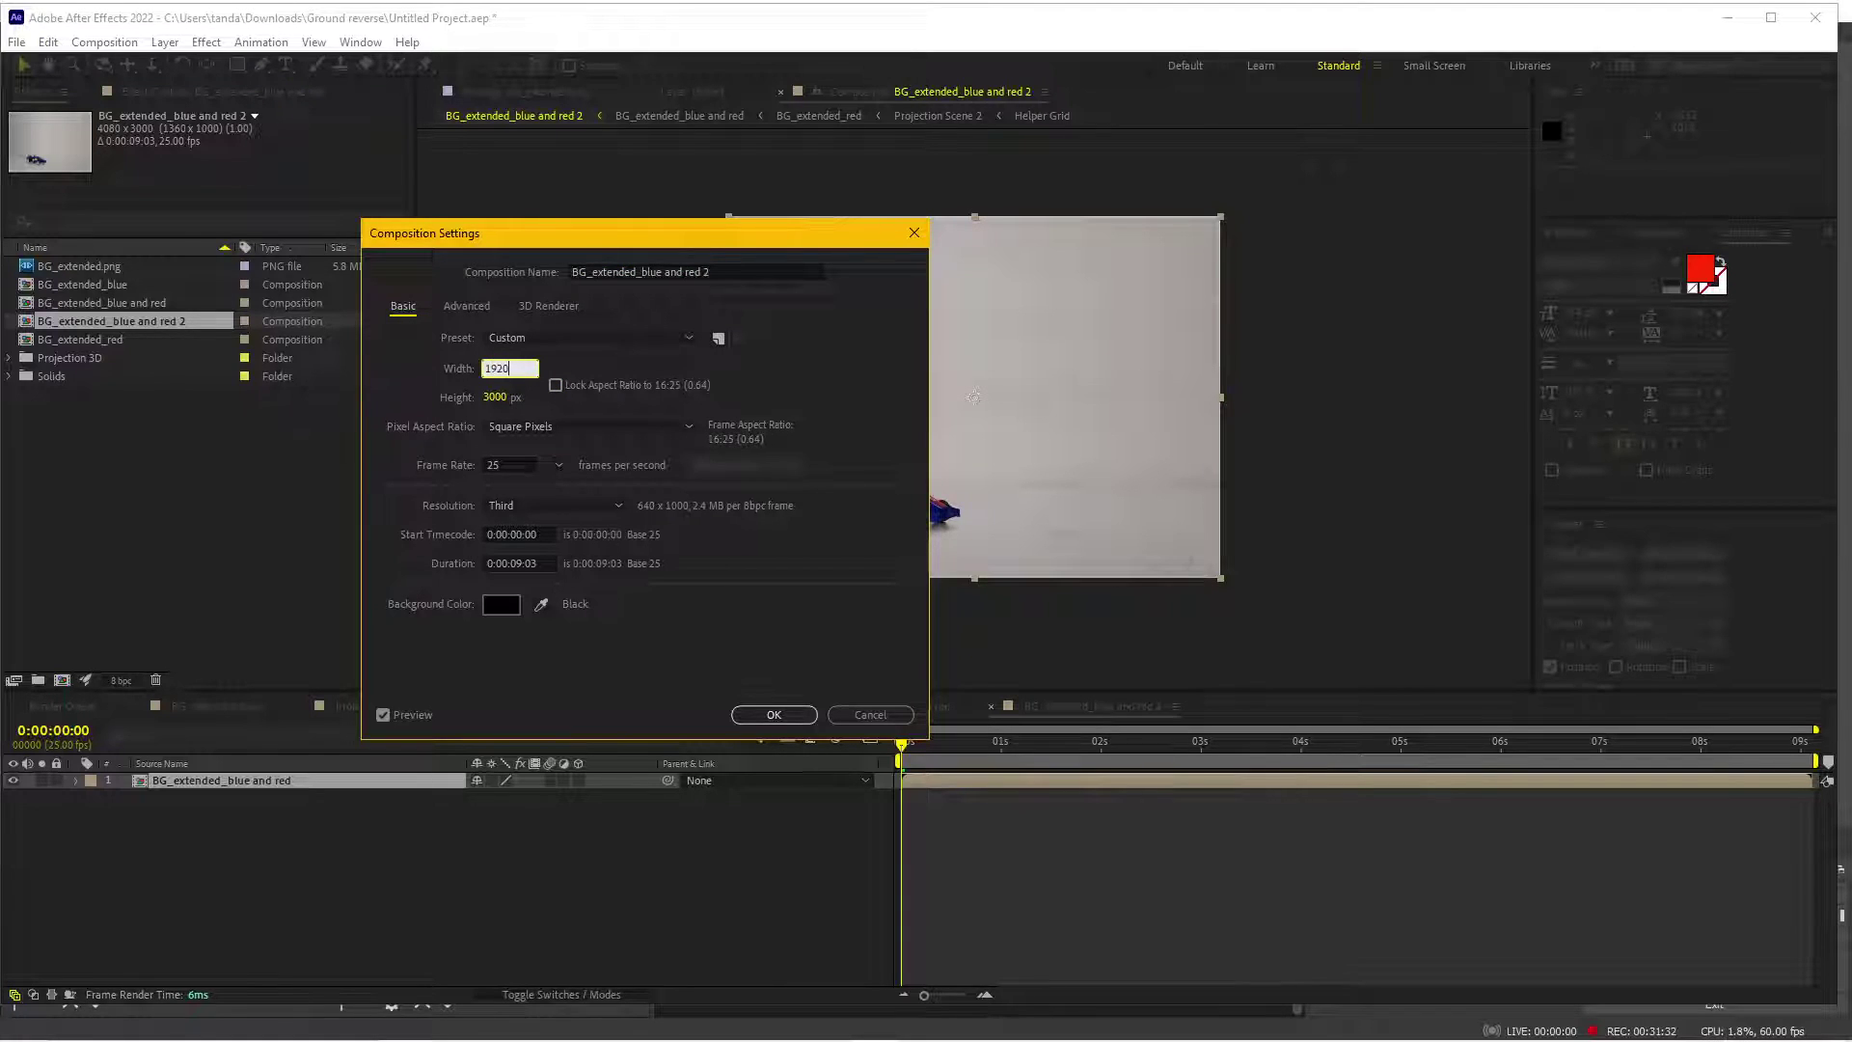
{"action": "left_click", "coordinate": [487, 396]}
{"action": "type", "text": "108"}
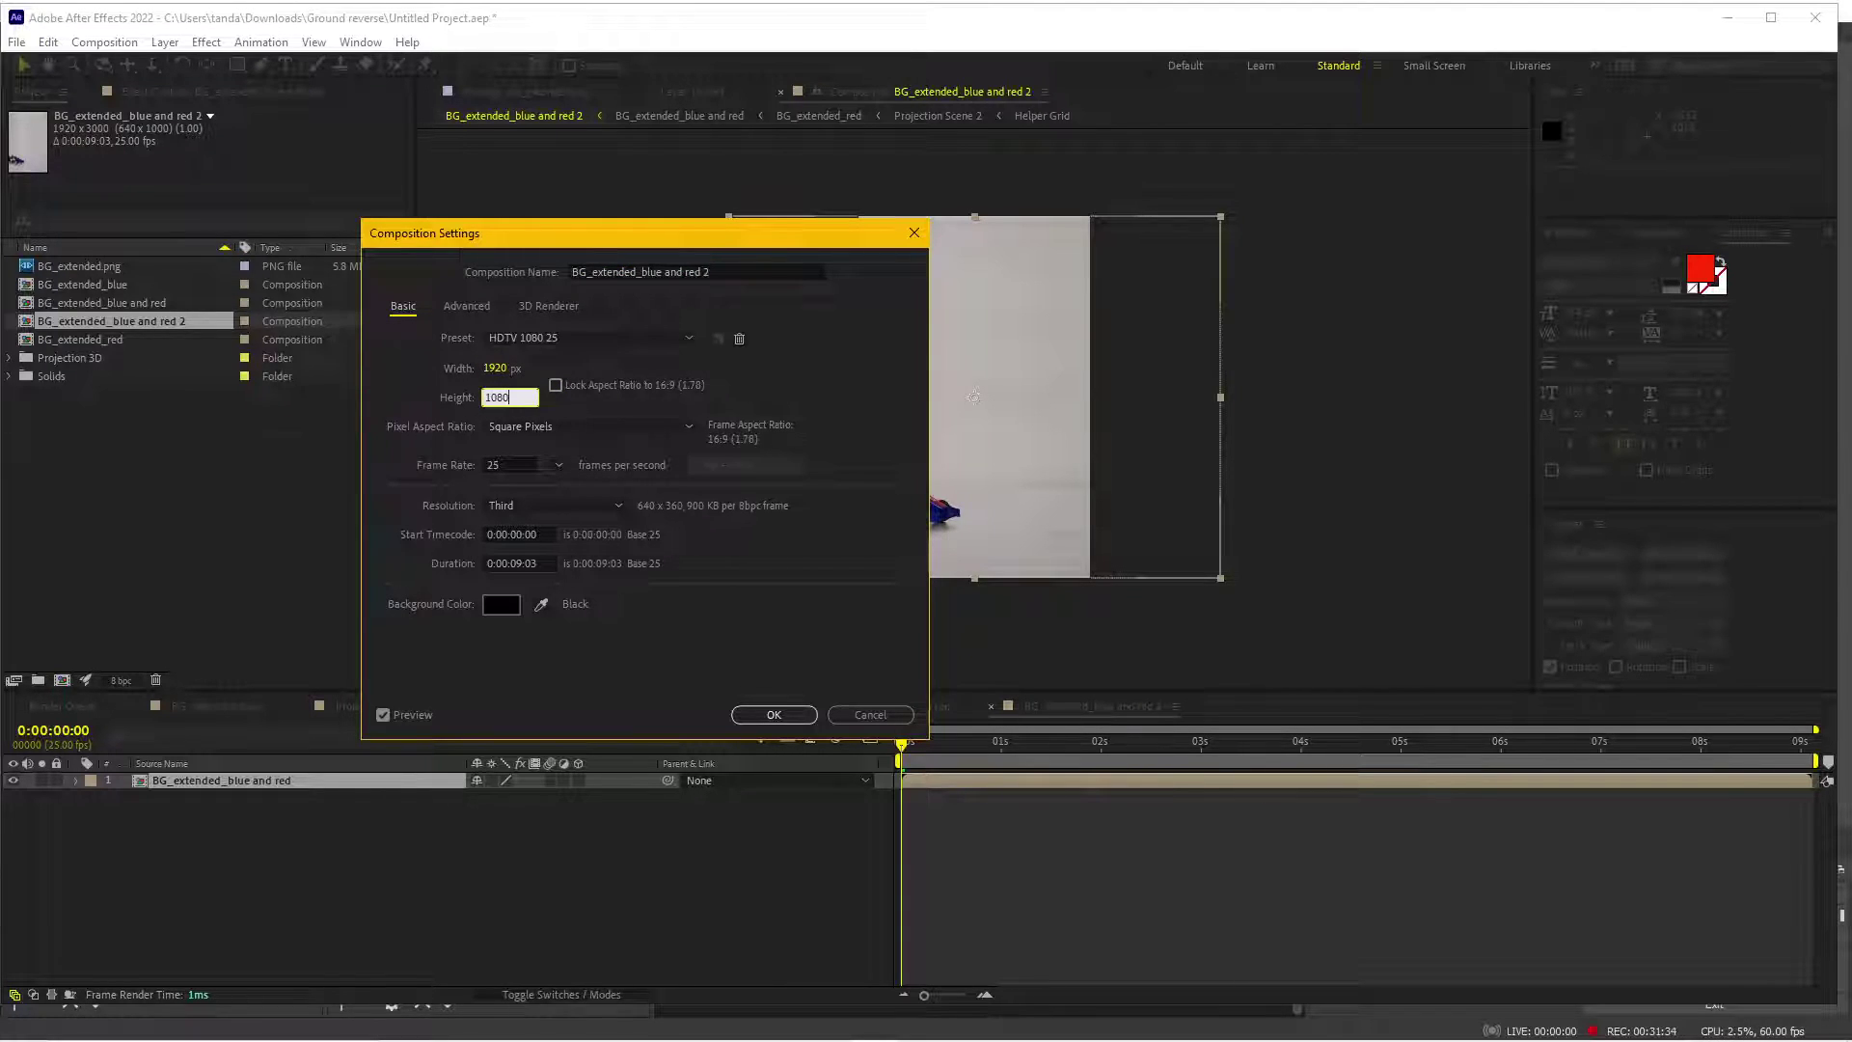
{"action": "left_click", "coordinate": [777, 715]}
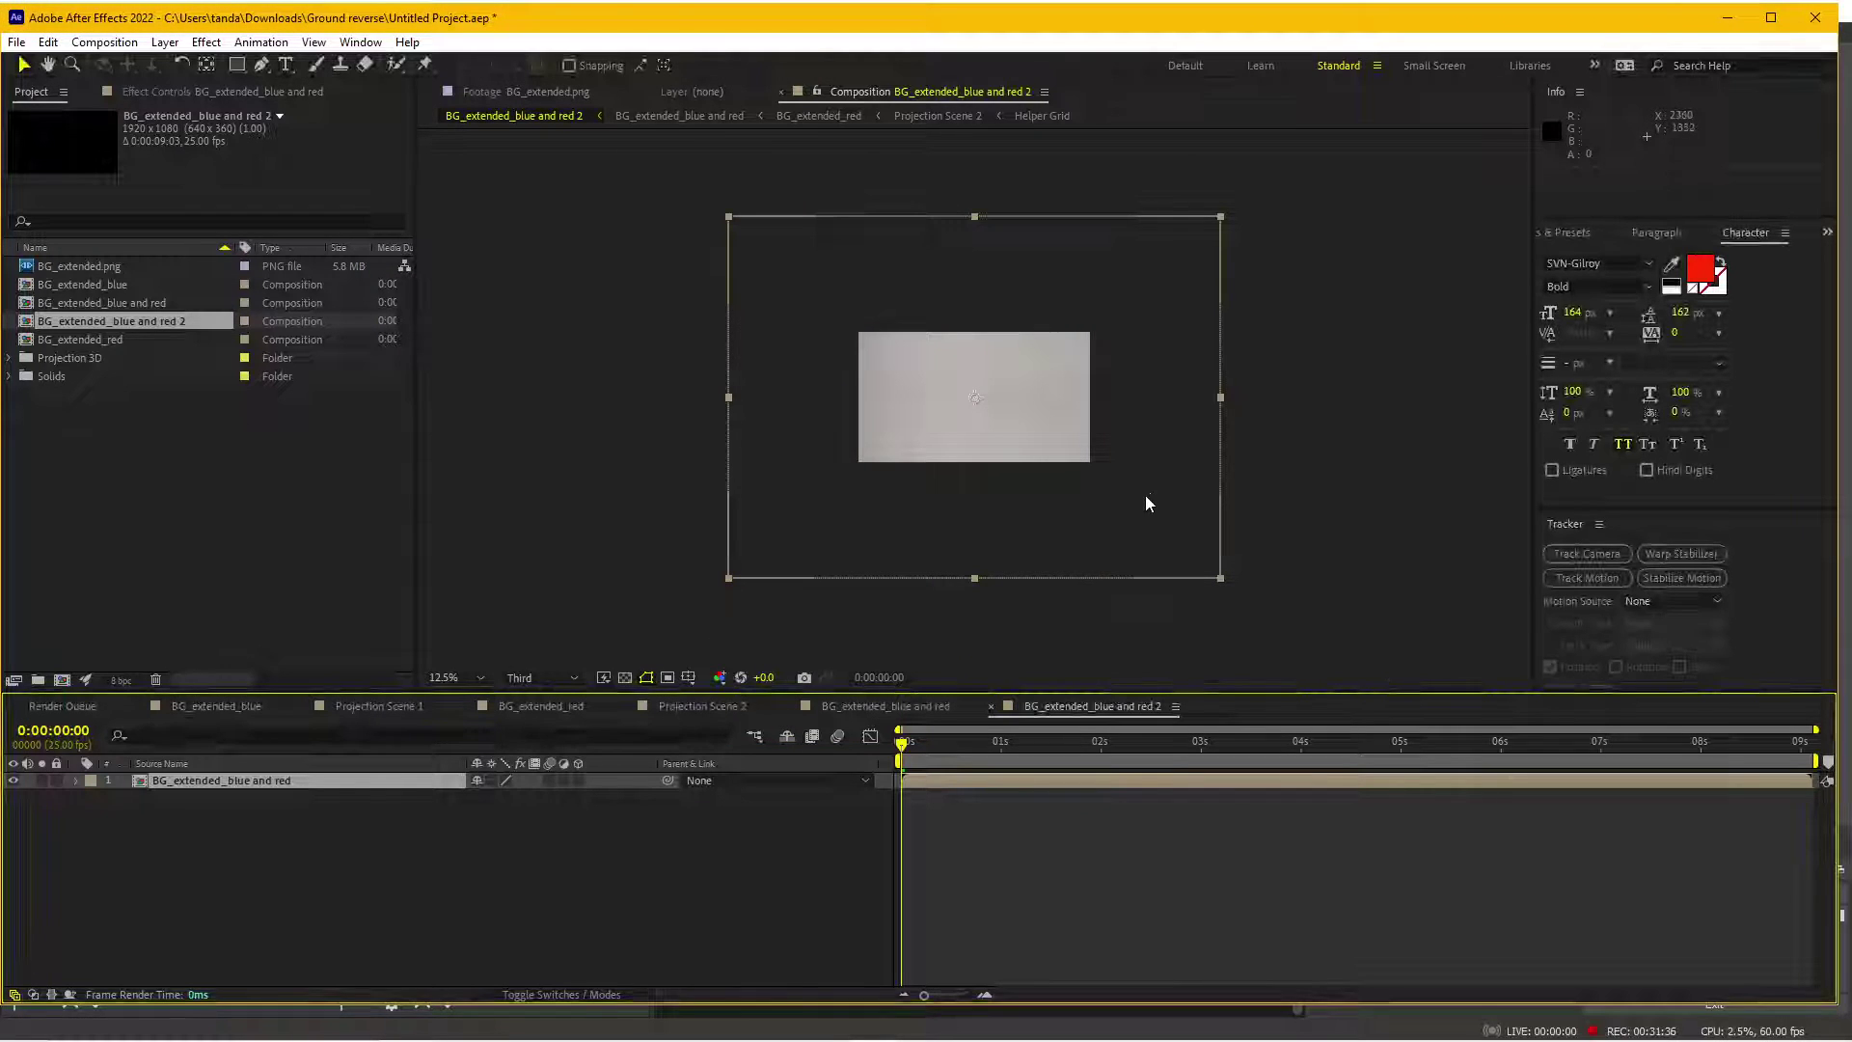
- Rescale the nested layer from 55% through 61% to 76% and set its position near 948,484
{"action": "left_click_drag", "start_coordinate": [1218, 218], "coordinate": [1107, 330]}
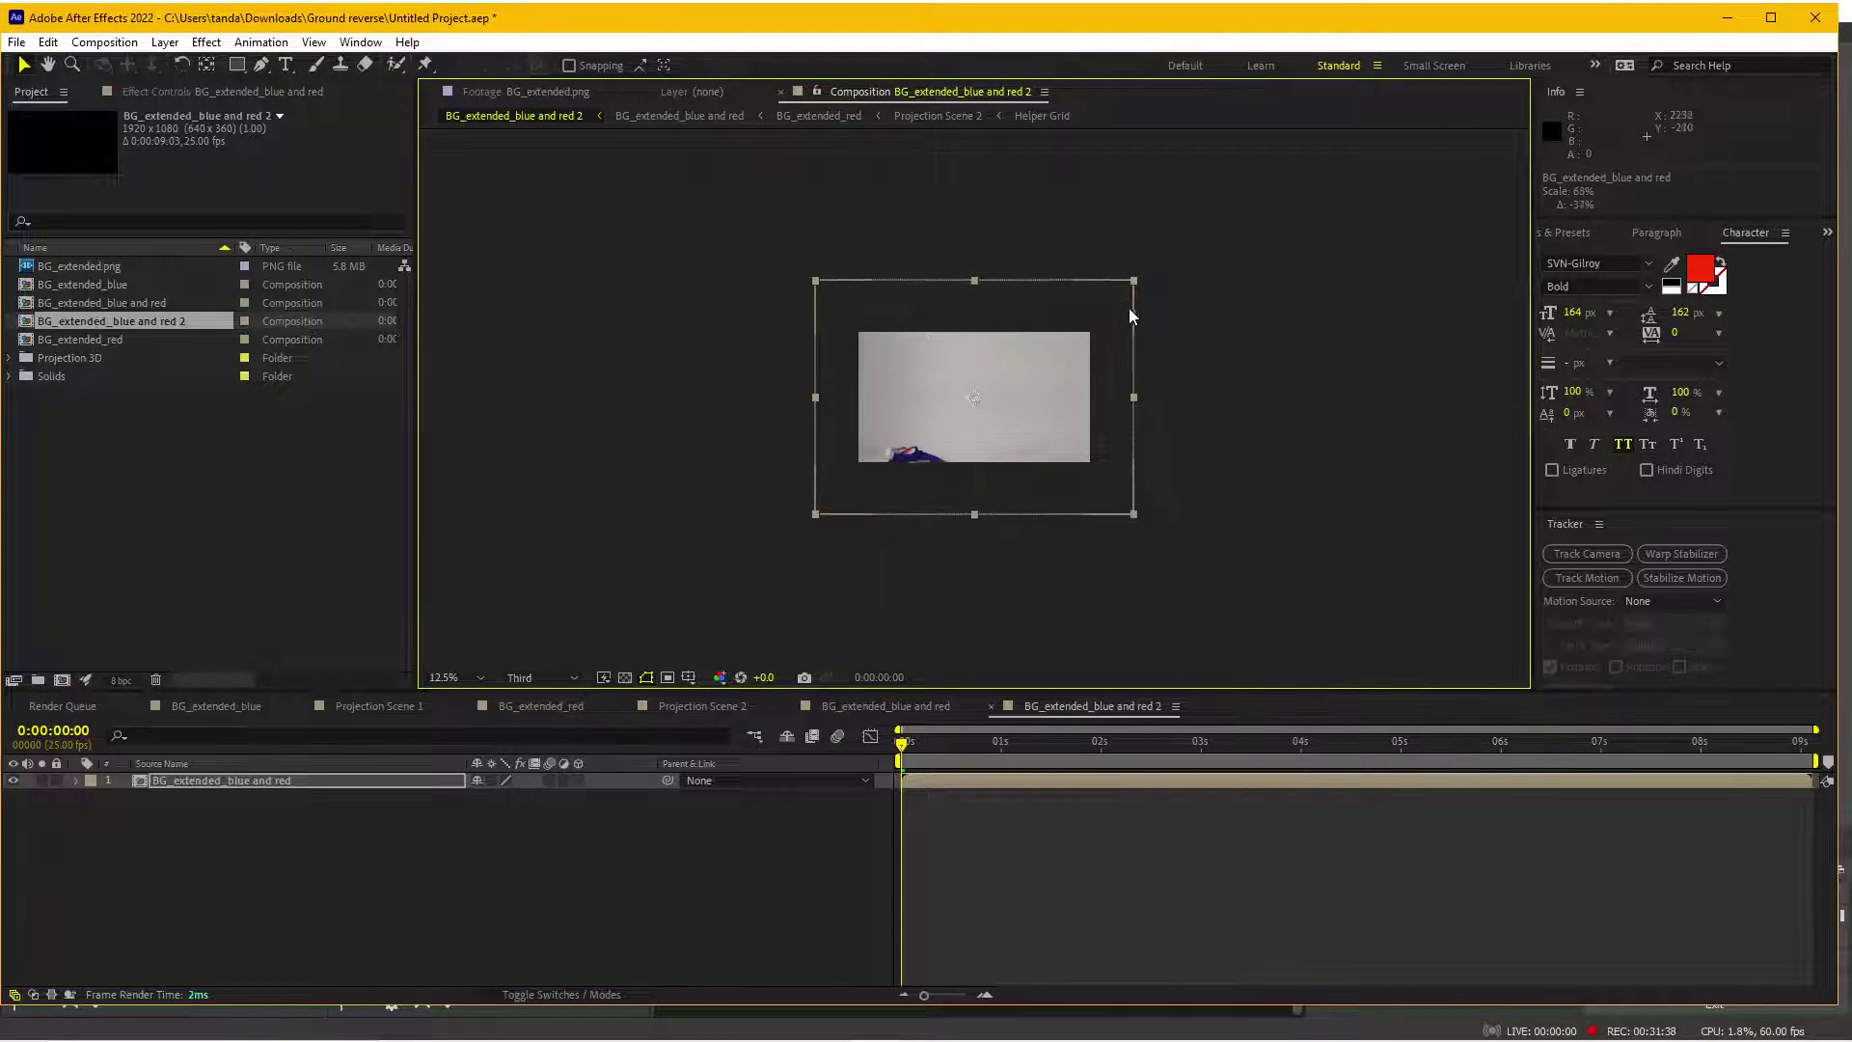
{"action": "key", "text": "period"}
{"action": "left_click_drag", "start_coordinate": [1089, 414], "coordinate": [1087, 351]}
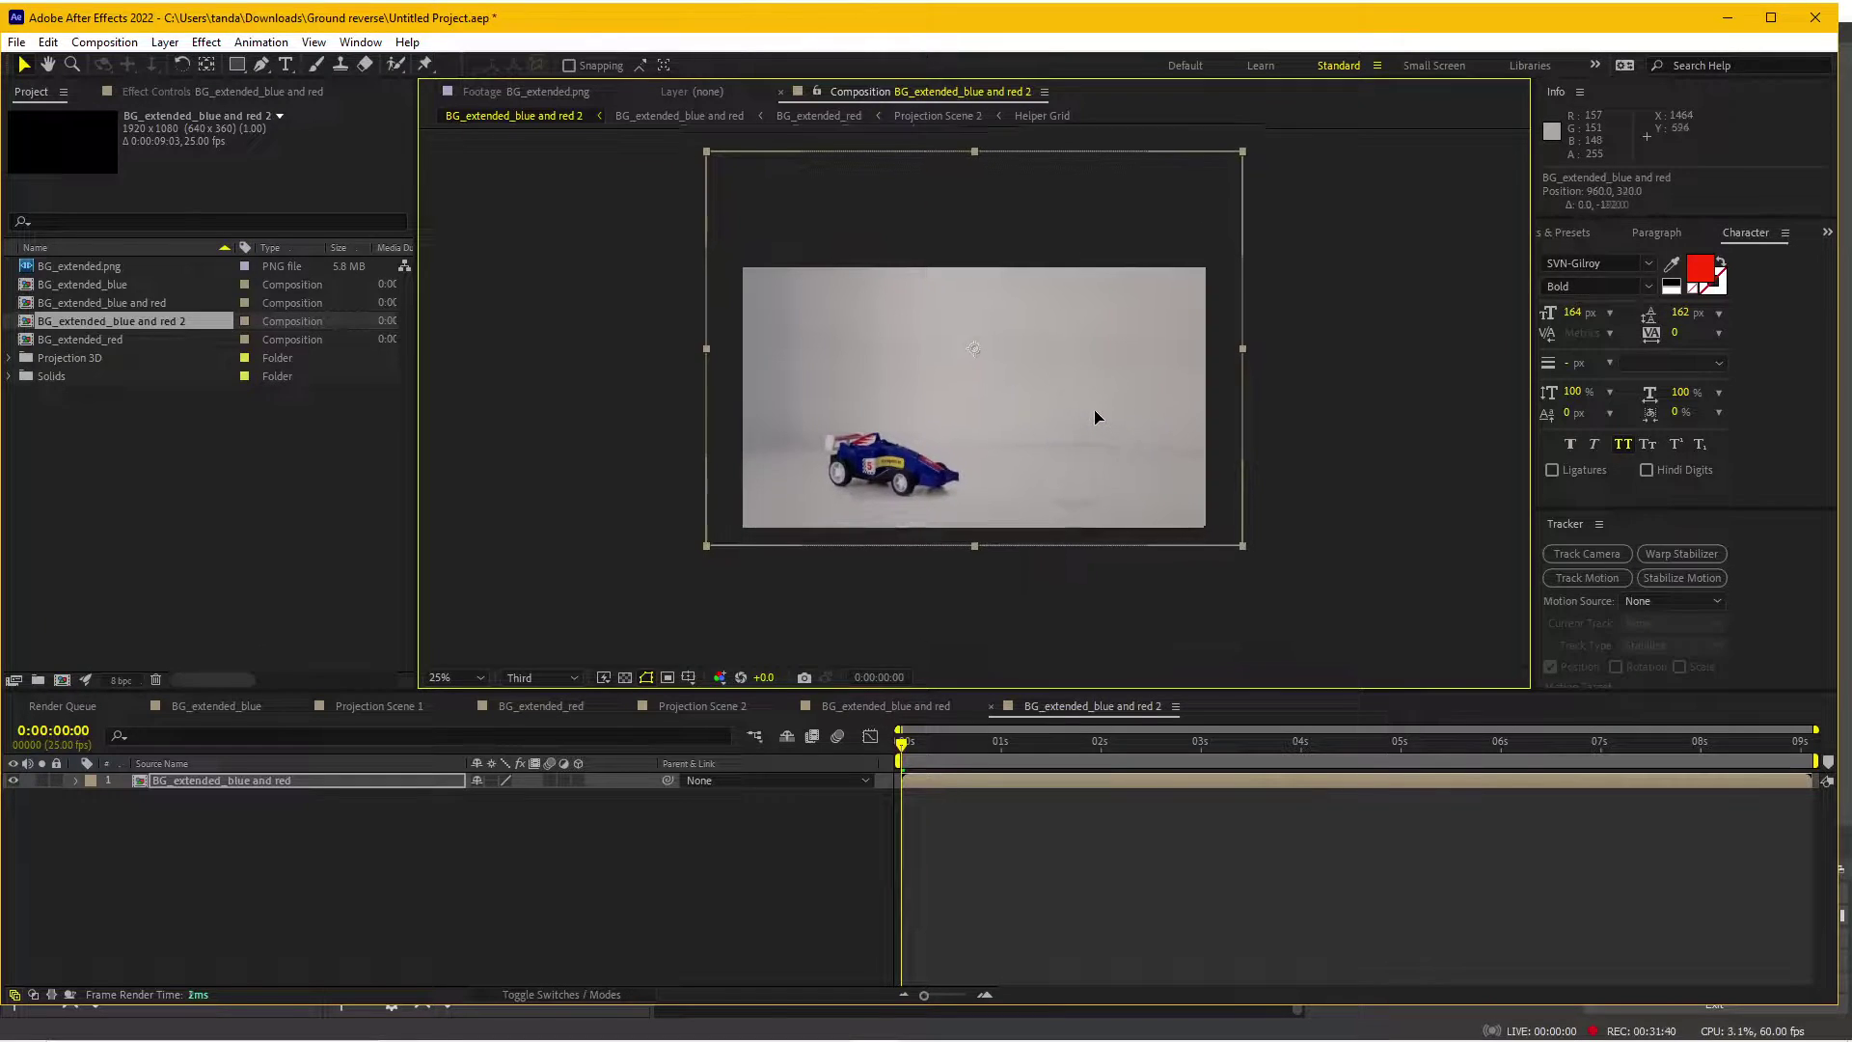
{"action": "key", "text": "space"}
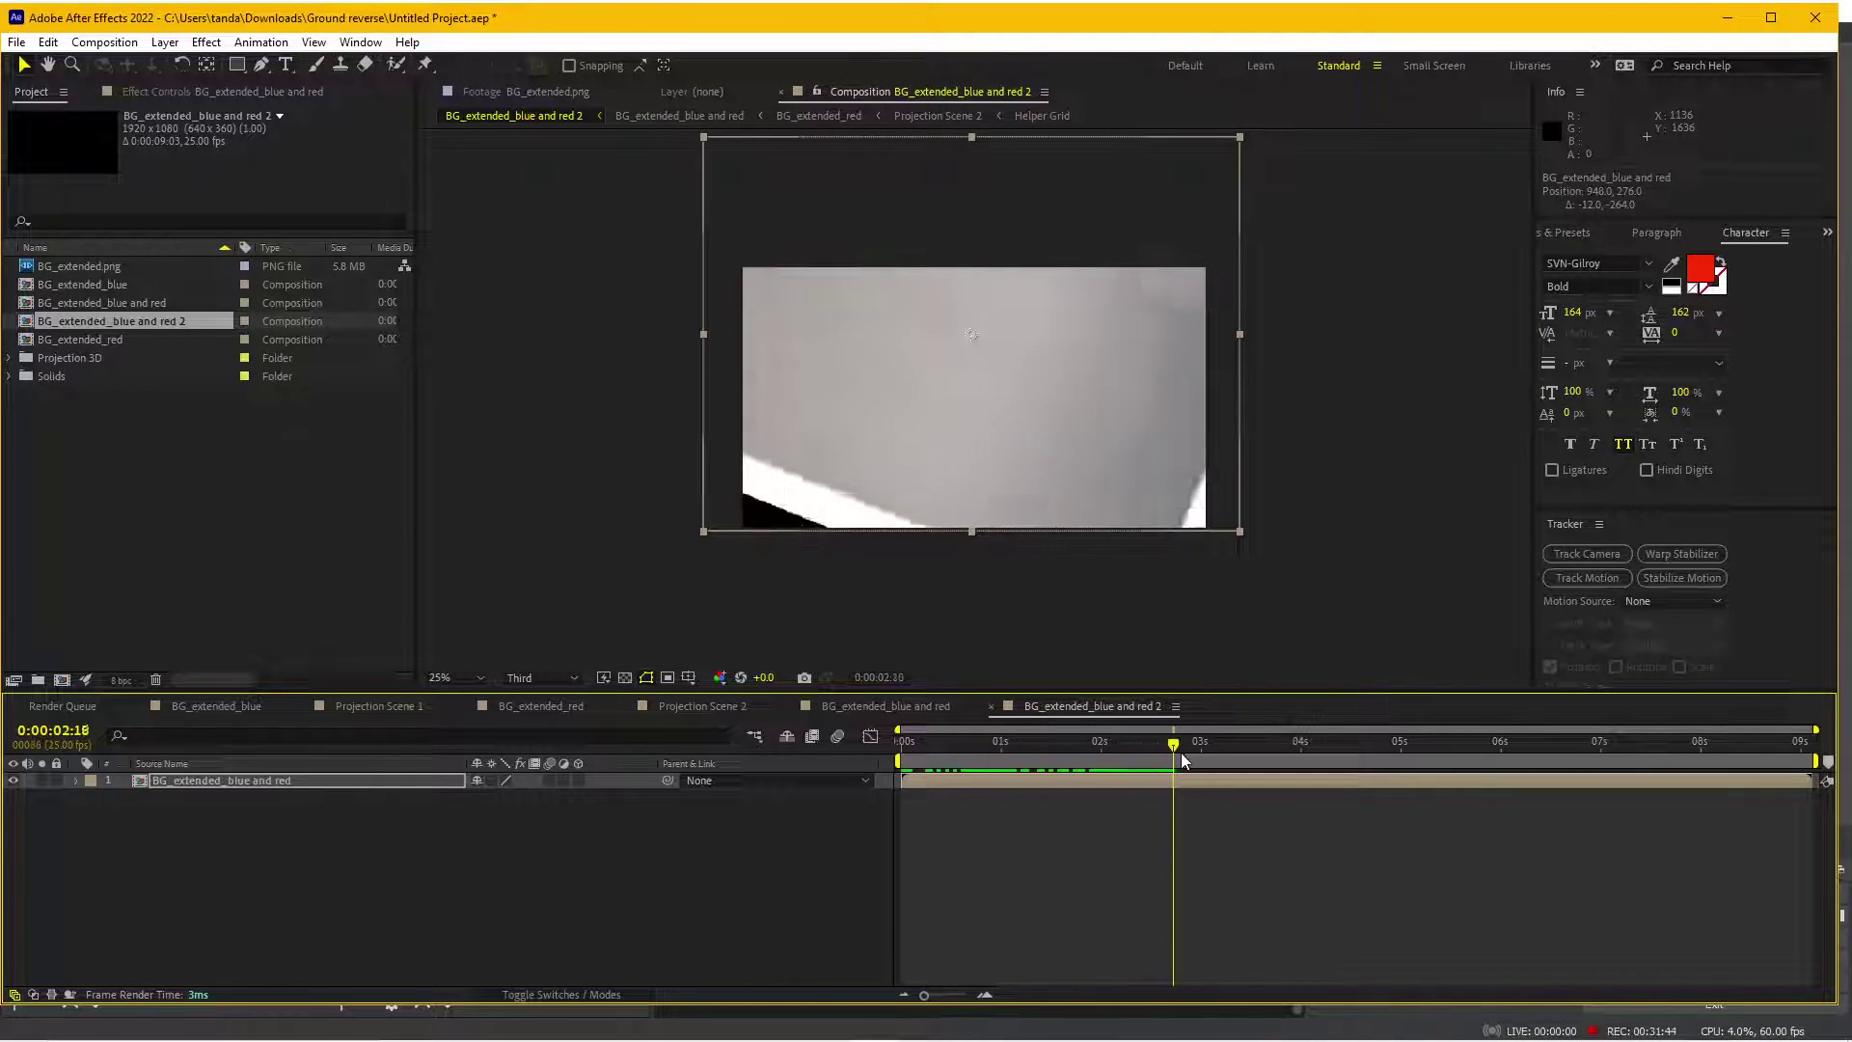
{"action": "left_click_drag", "start_coordinate": [1294, 764], "coordinate": [882, 761]}
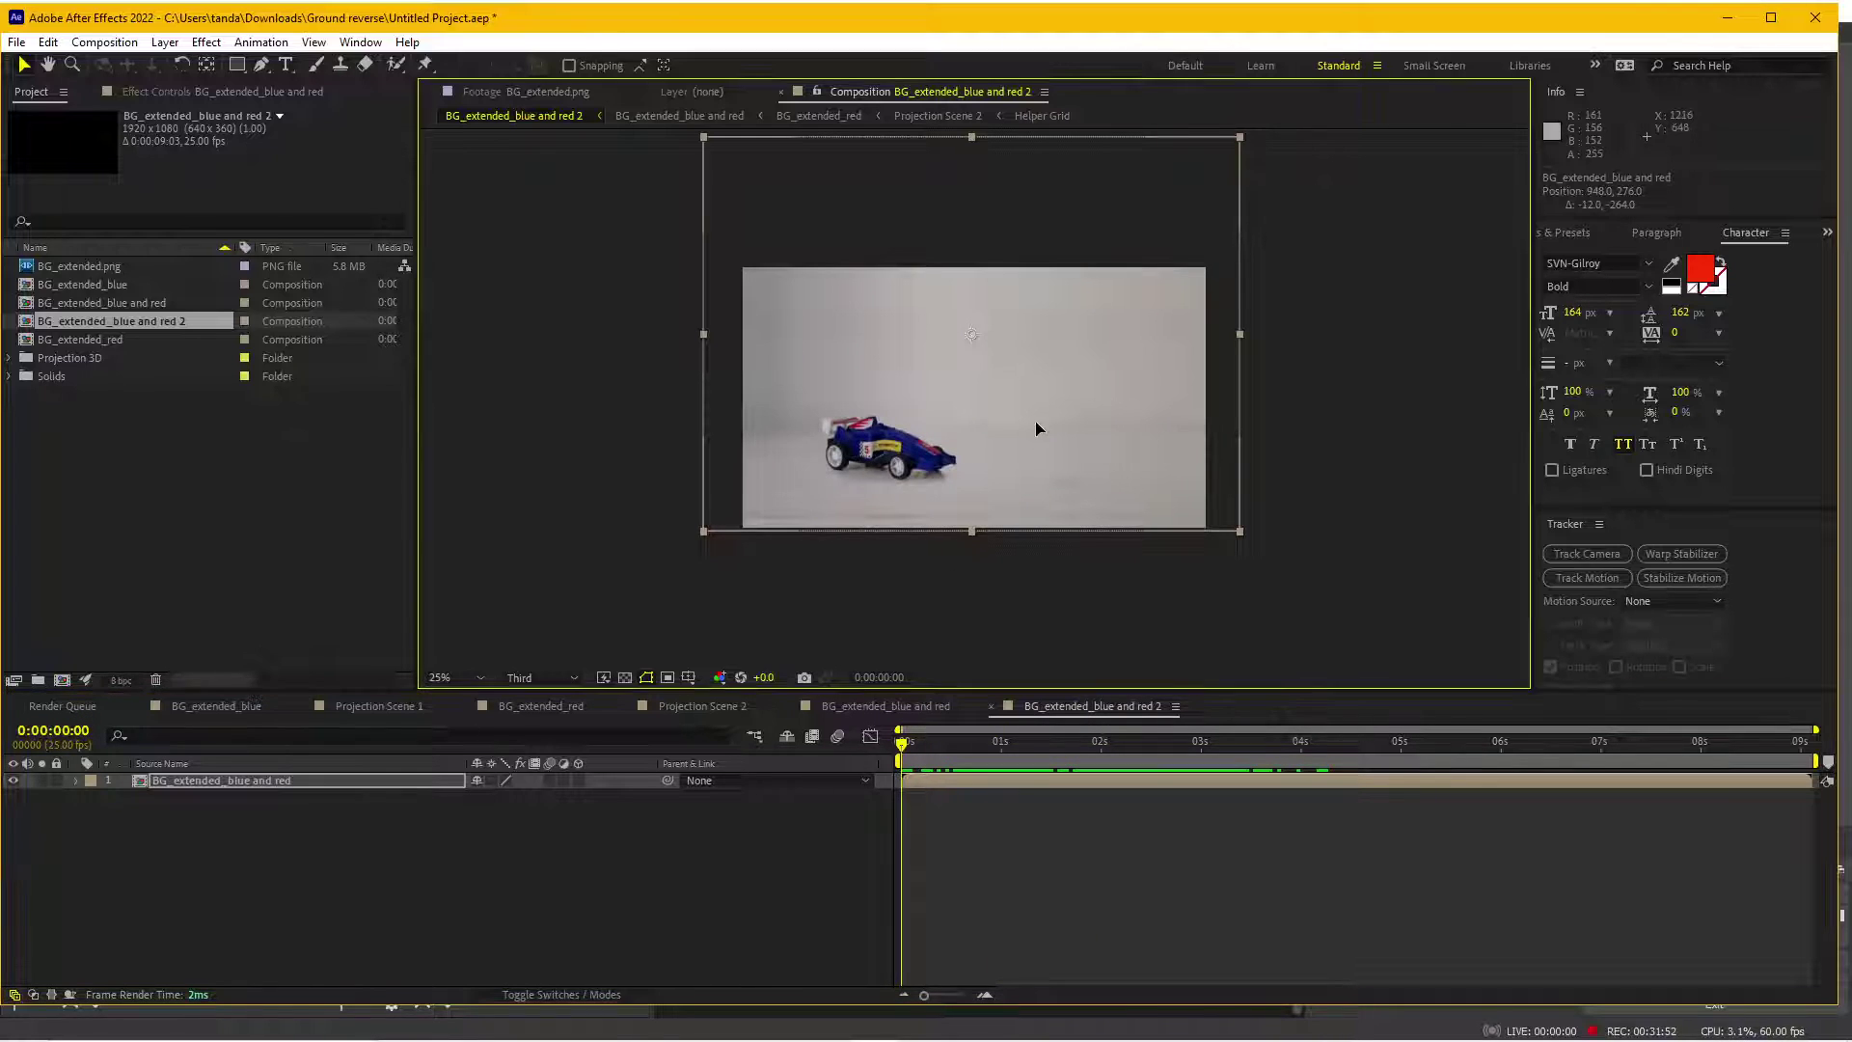
{"action": "left_click_drag", "start_coordinate": [1034, 420], "coordinate": [1039, 518]}
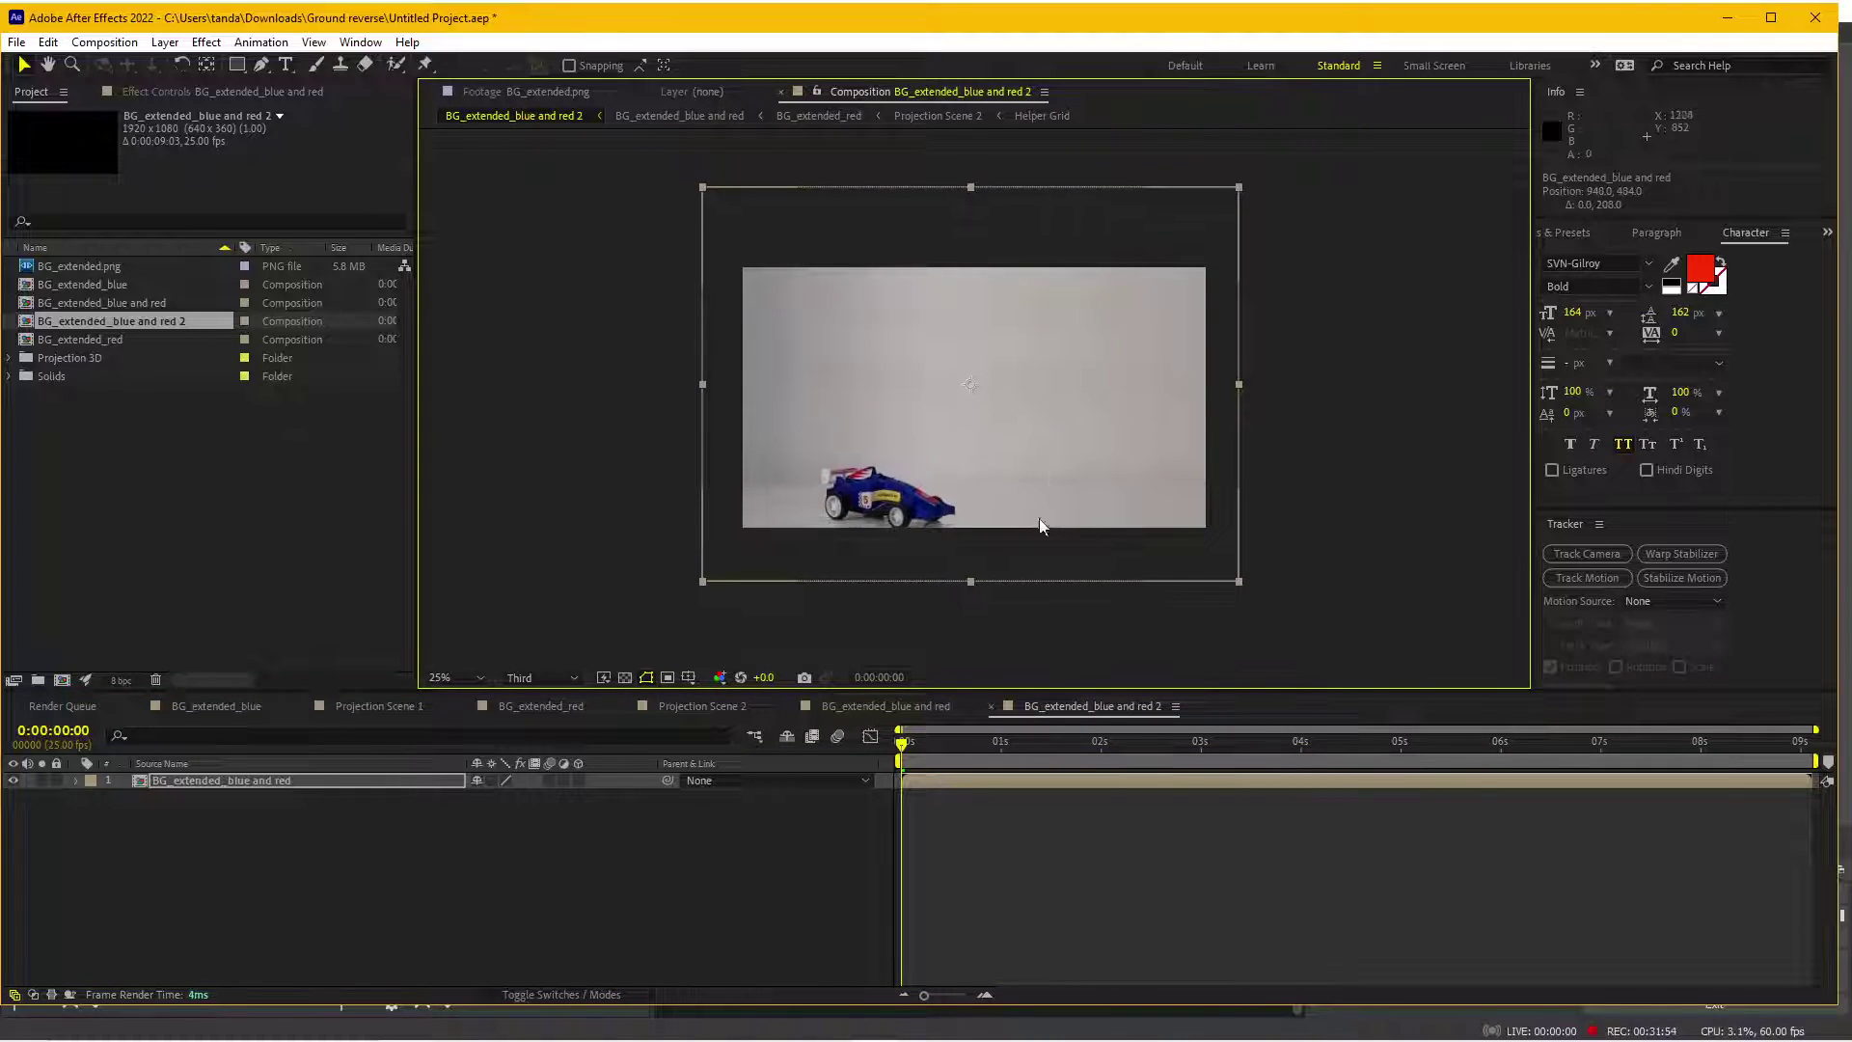
{"action": "left_click_drag", "start_coordinate": [982, 743], "coordinate": [1329, 762]}
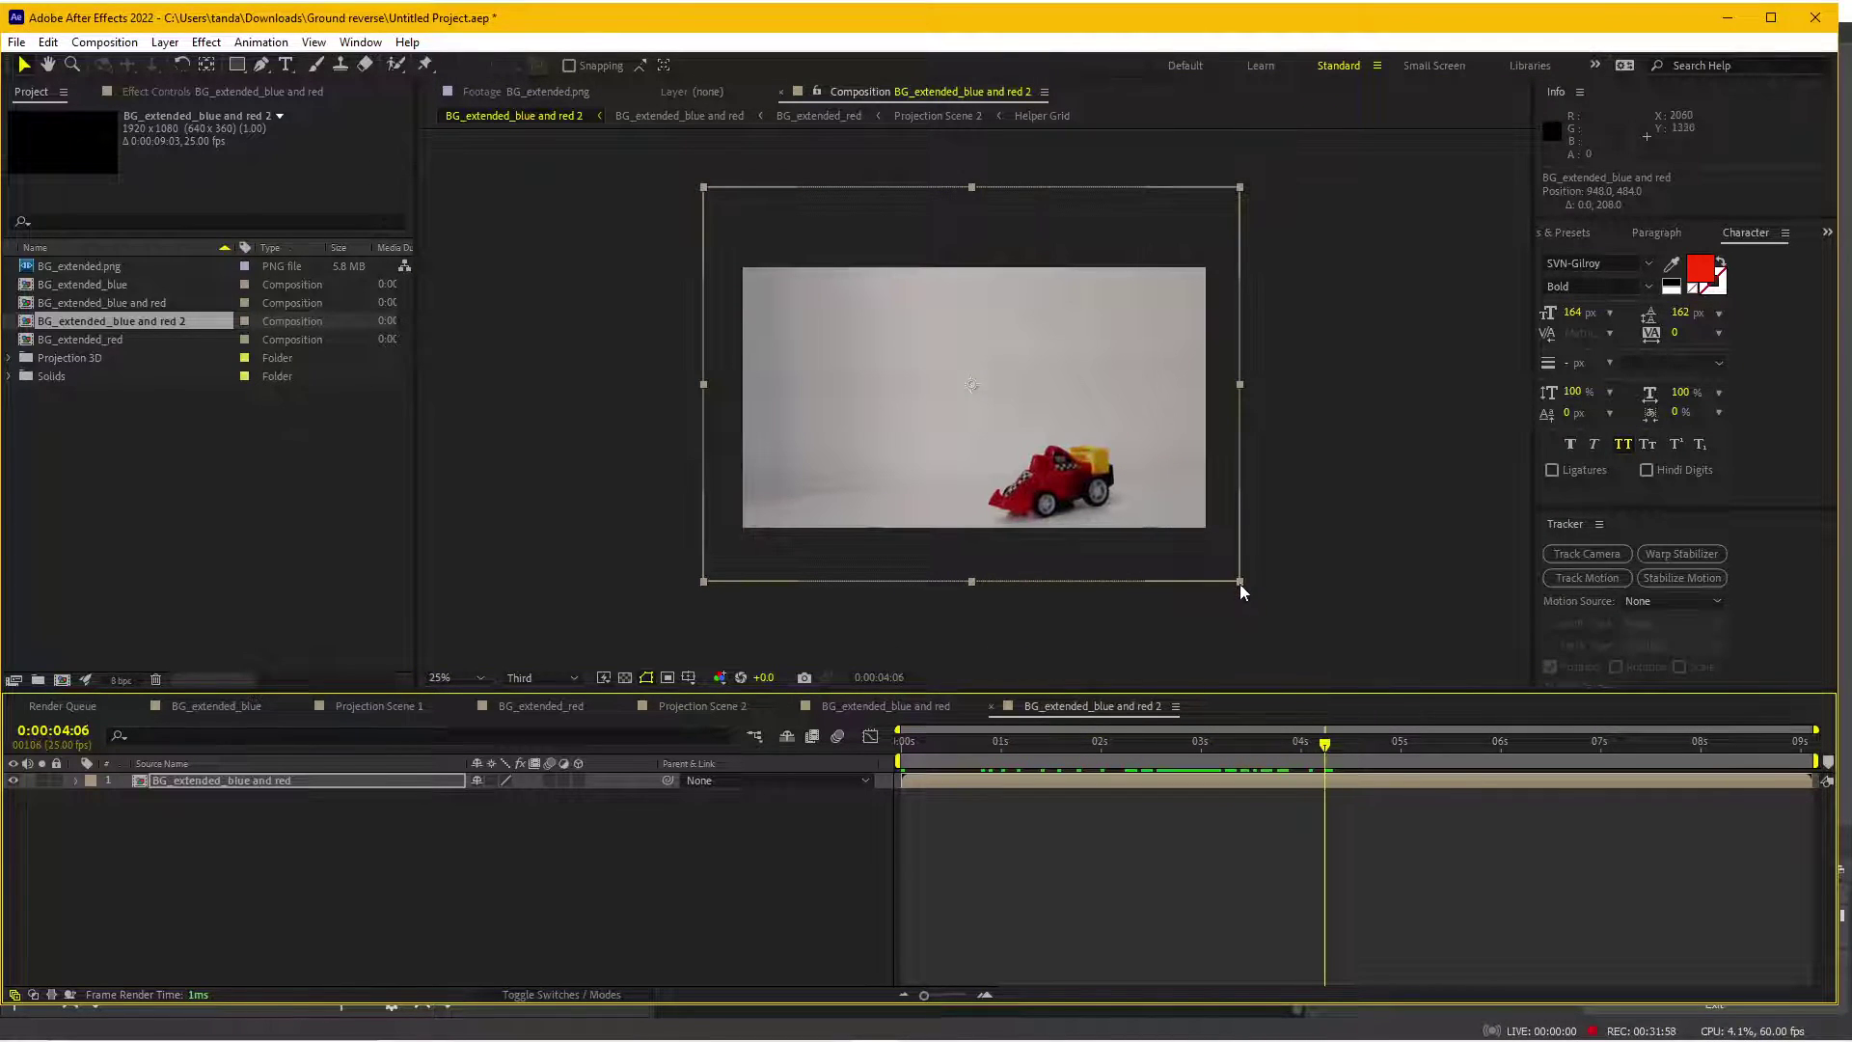
{"action": "left_click_drag", "start_coordinate": [1240, 583], "coordinate": [1271, 604]}
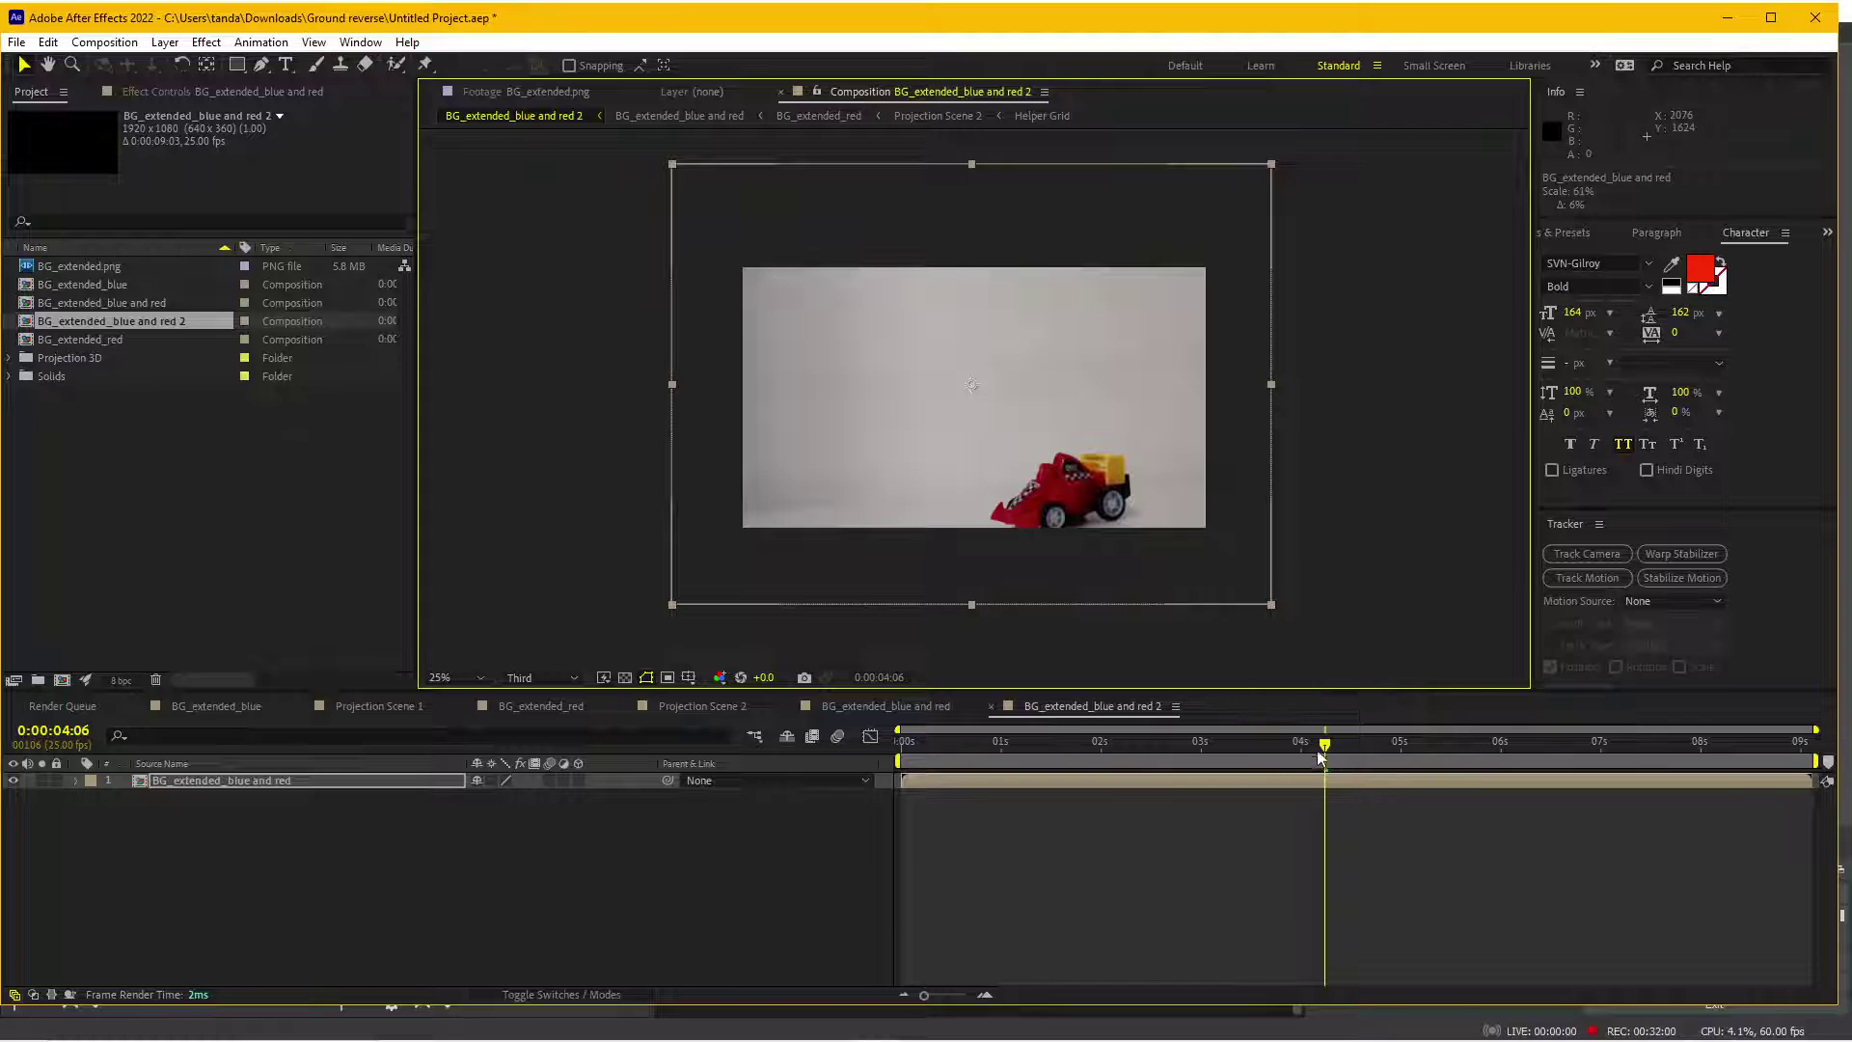
{"action": "mouse_move", "coordinate": [1321, 759]}
{"action": "left_mouse_down"}
{"action": "mouse_move", "coordinate": [1227, 754]}
{"action": "mouse_move", "coordinate": [1251, 754]}
{"action": "left_mouse_up"}
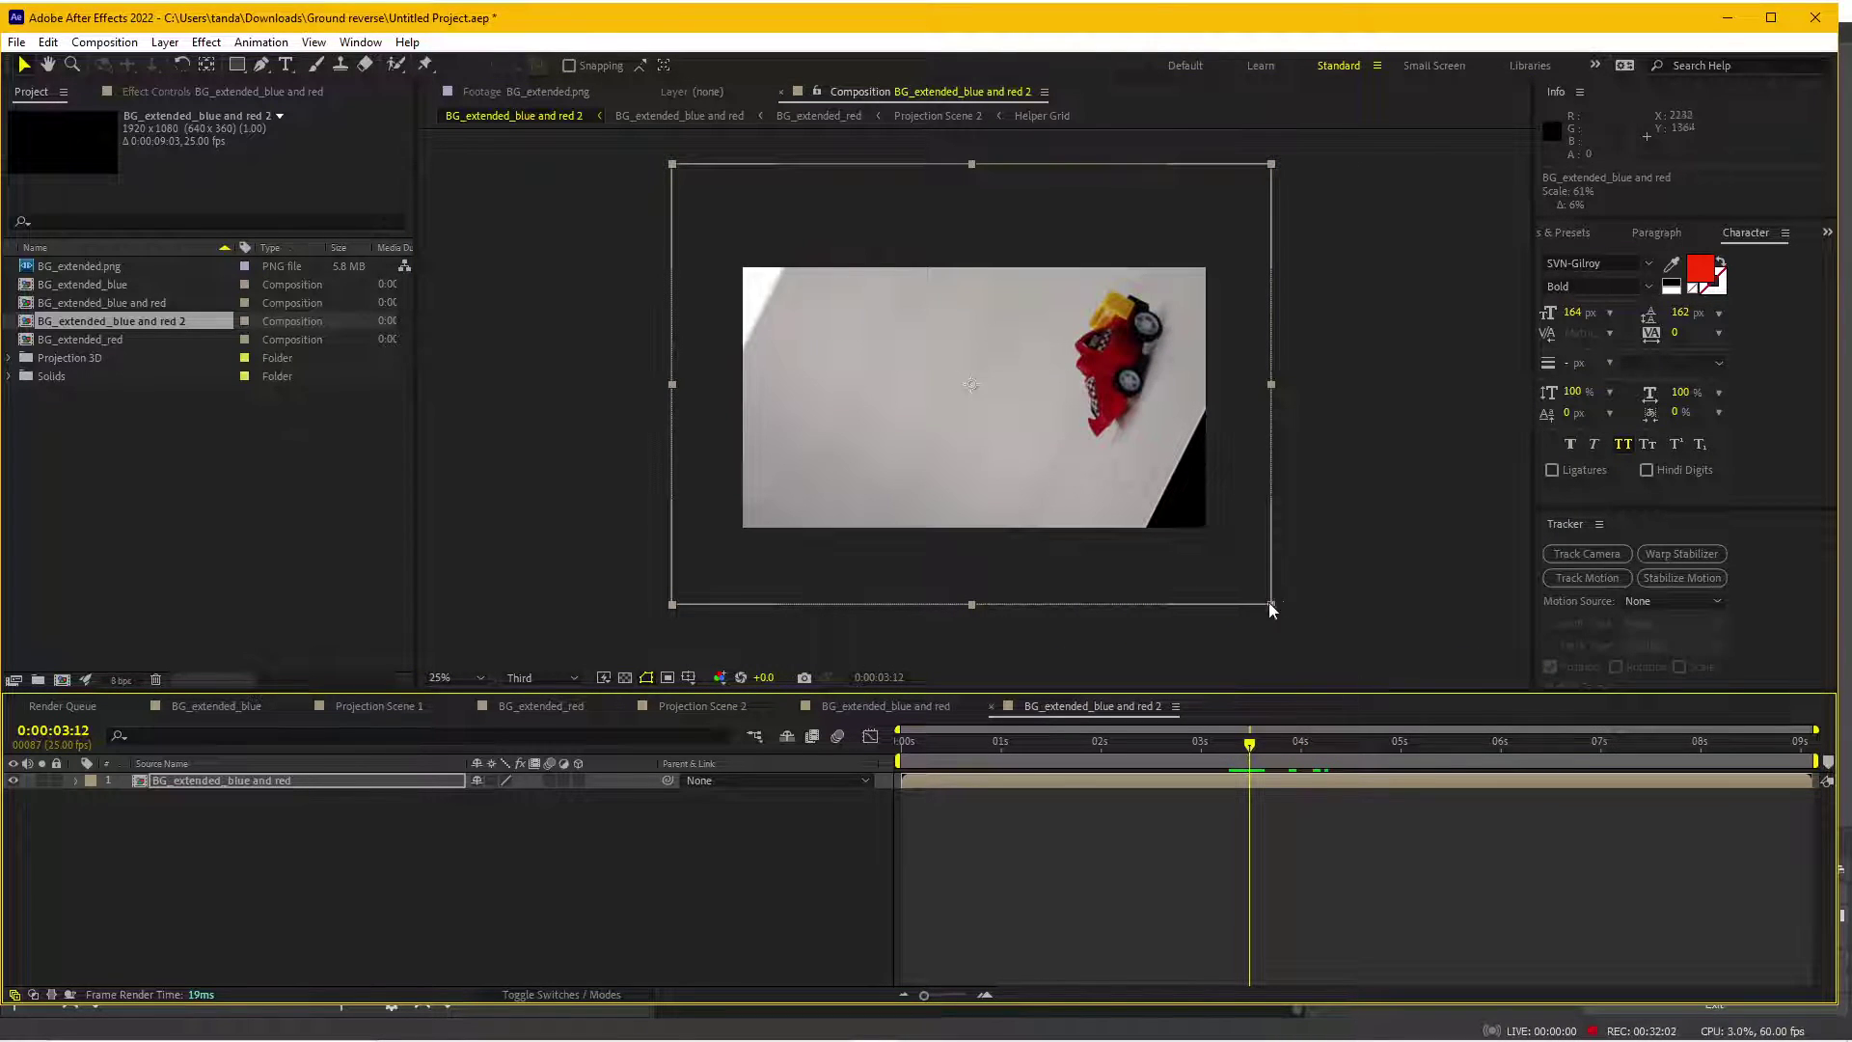
{"action": "left_click_drag", "start_coordinate": [1270, 606], "coordinate": [1345, 658]}
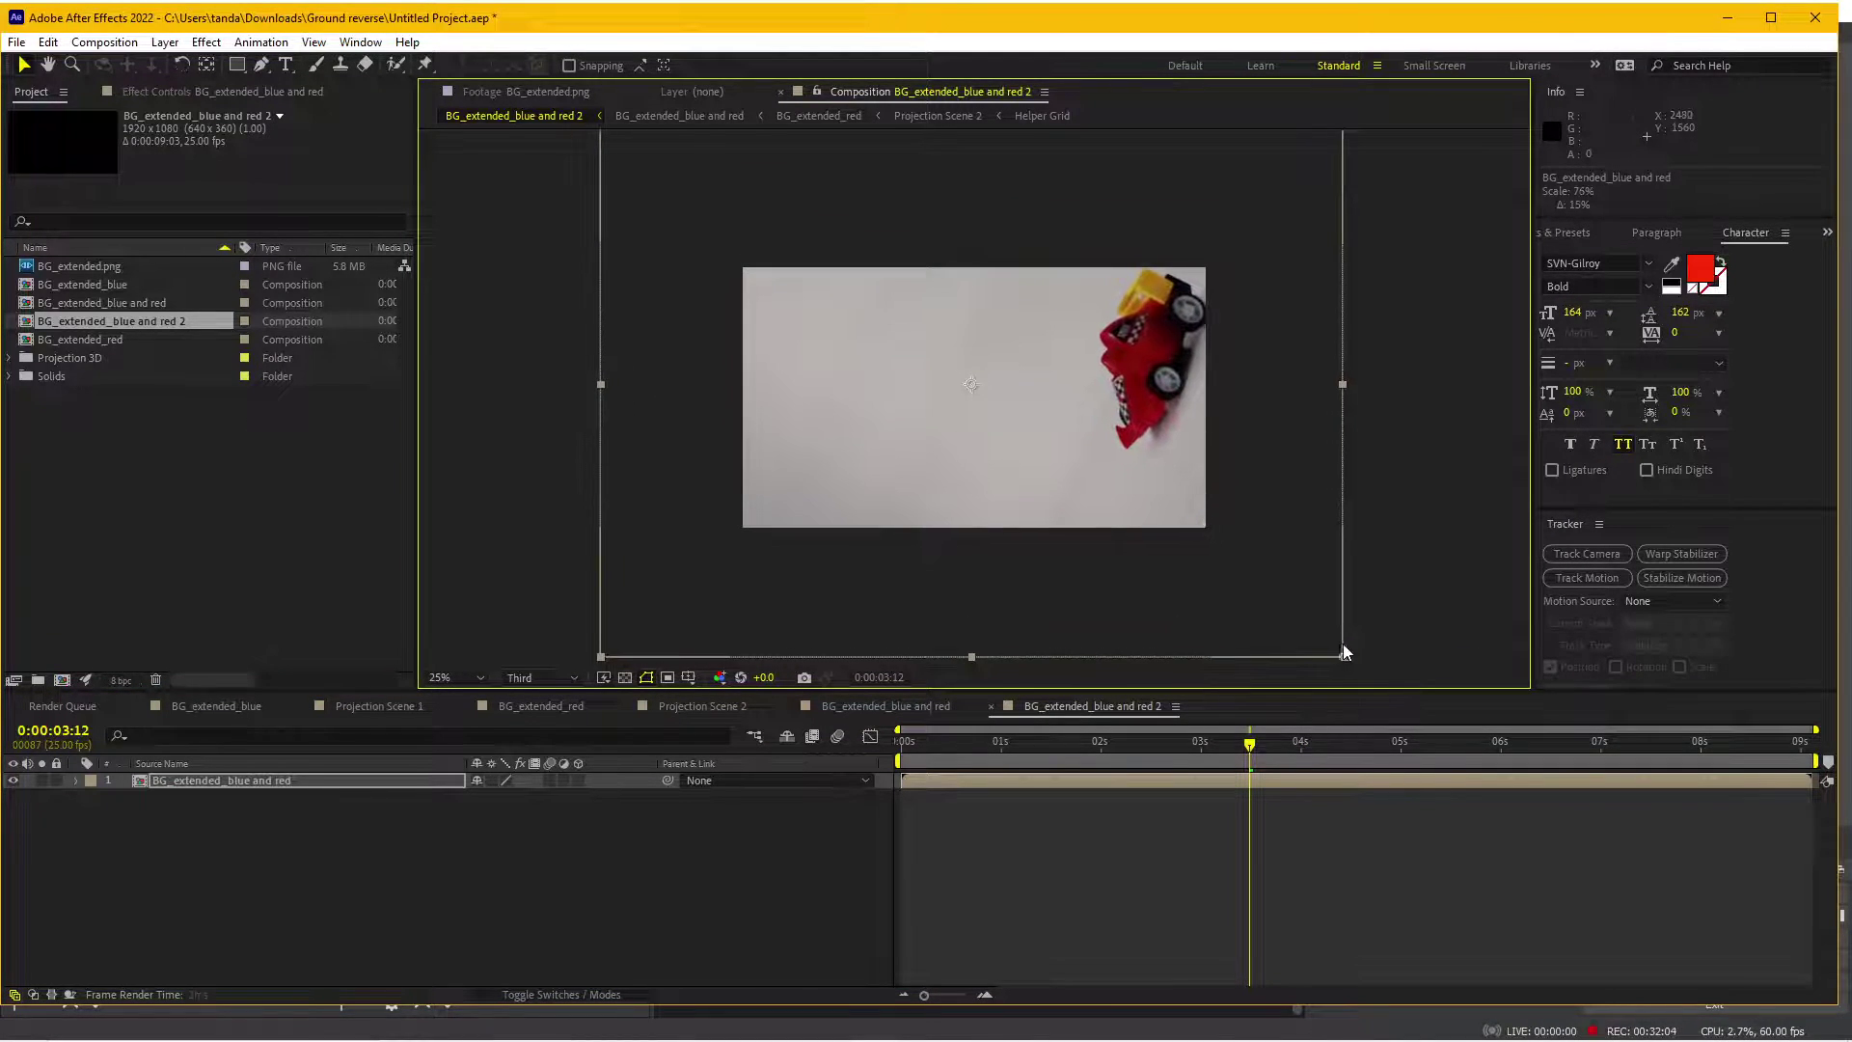
{"action": "mouse_move", "coordinate": [1249, 744]}
{"action": "left_mouse_down"}
{"action": "mouse_move", "coordinate": [981, 744]}
{"action": "mouse_move", "coordinate": [1355, 753]}
{"action": "mouse_move", "coordinate": [1042, 748]}
{"action": "mouse_move", "coordinate": [1064, 745]}
{"action": "left_mouse_up"}
- Start Position and Scale keyframes on the nested layer at 1:16
{"action": "left_click", "coordinate": [334, 776]}
{"action": "key", "text": "p"}
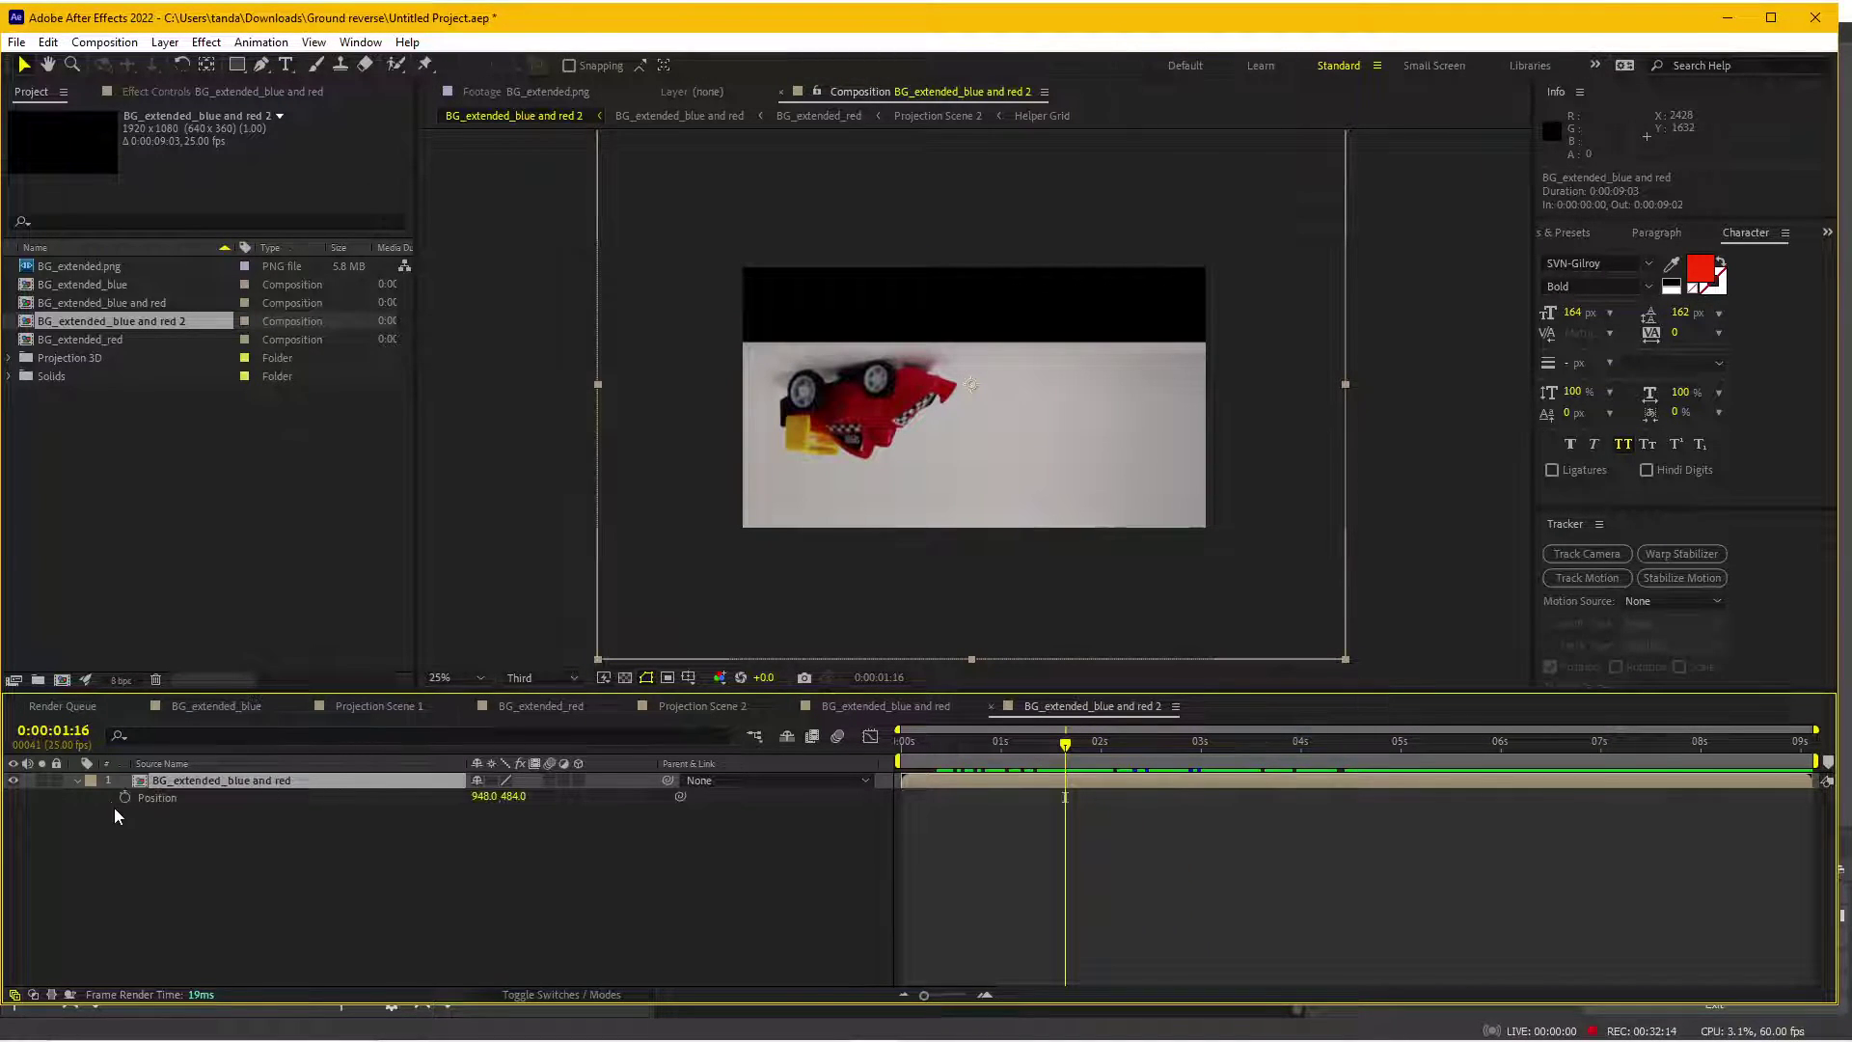
{"action": "left_click", "coordinate": [125, 797]}
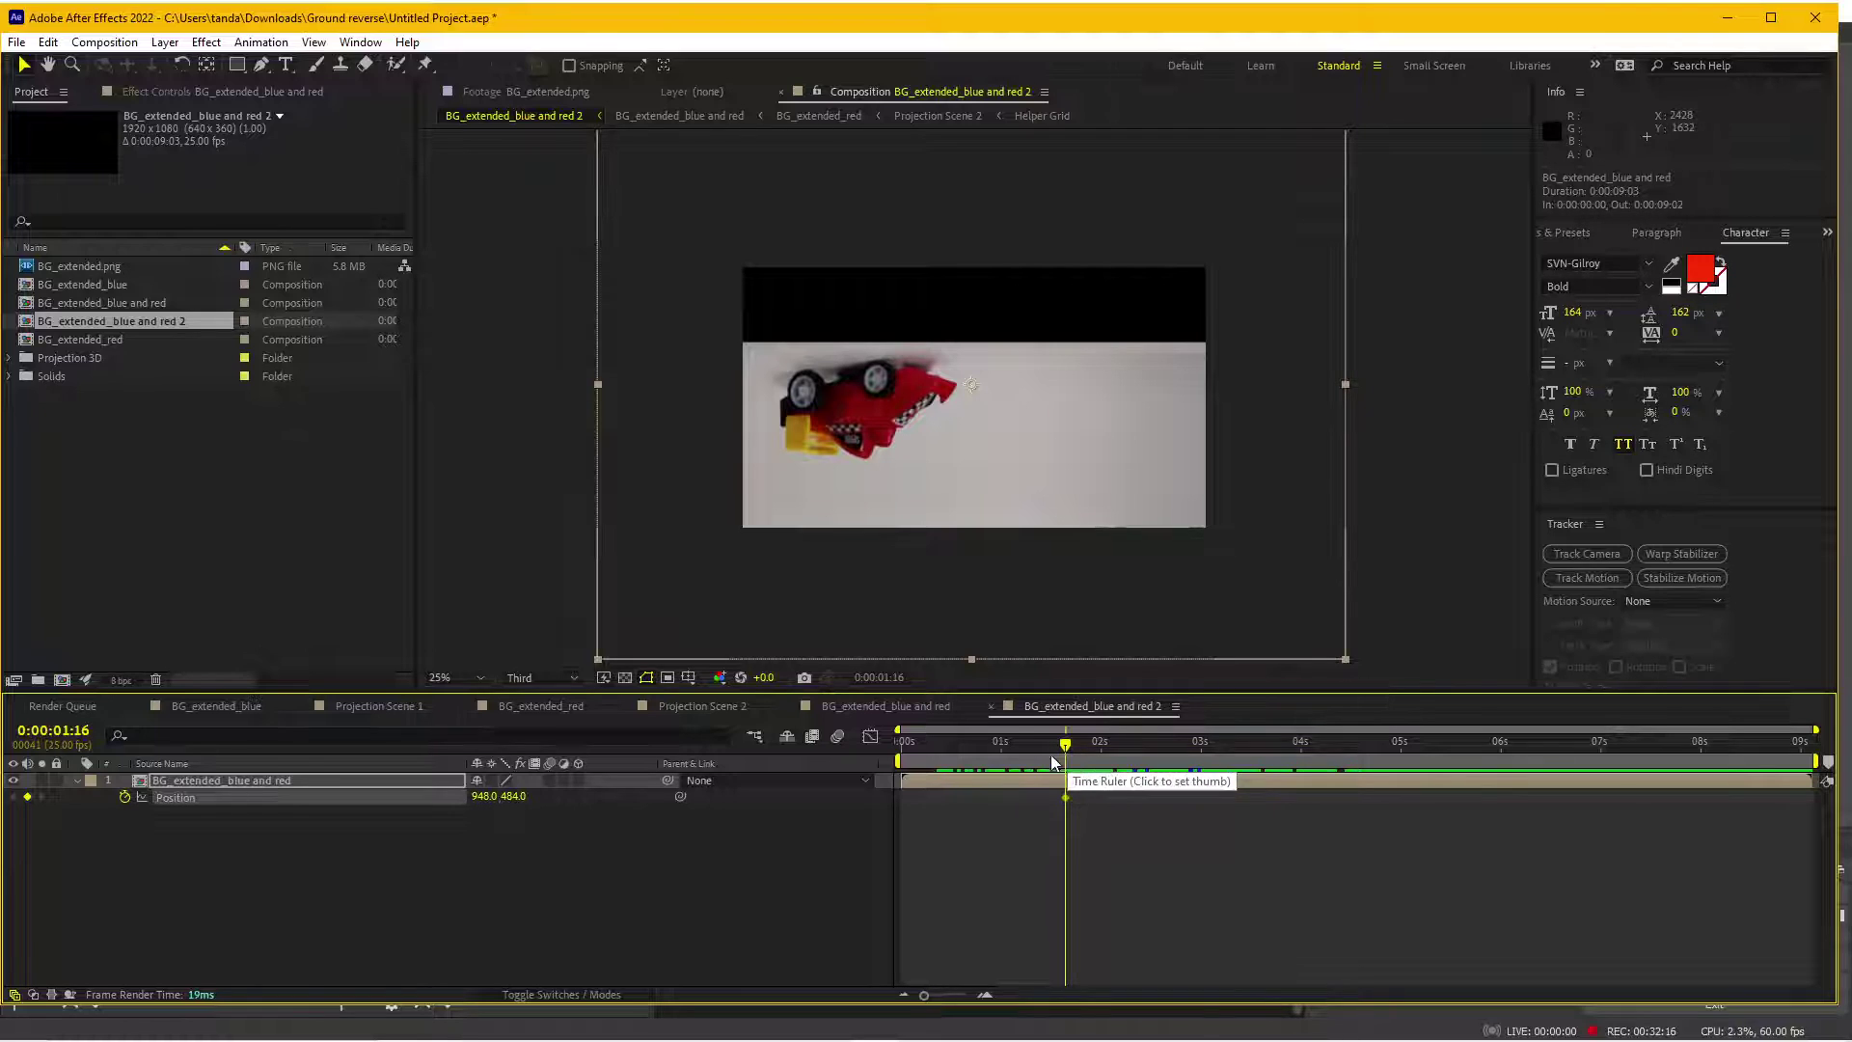
{"action": "key", "text": "shift+s"}
{"action": "left_click", "coordinate": [125, 813]}
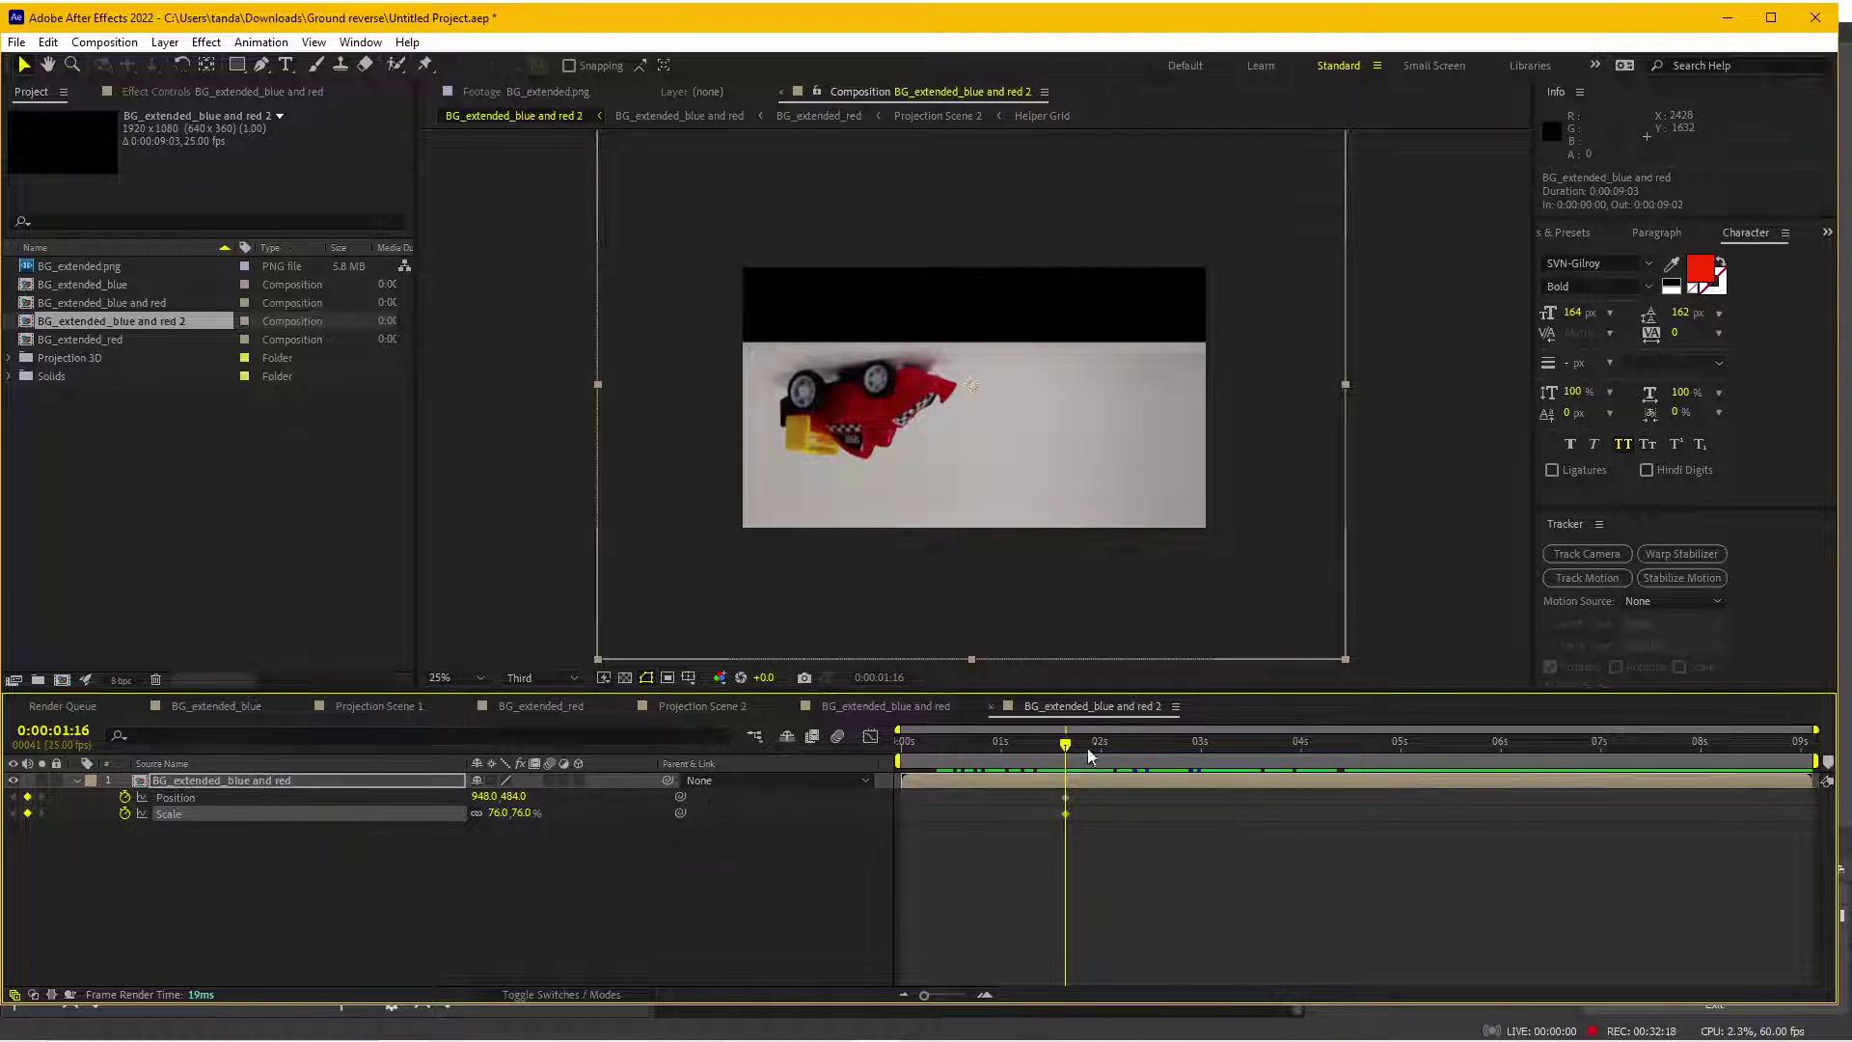
- At 2:12, shrink the layer to about 62% and lower it to reframe the car
{"action": "left_click_drag", "start_coordinate": [1089, 755], "coordinate": [1151, 759]}
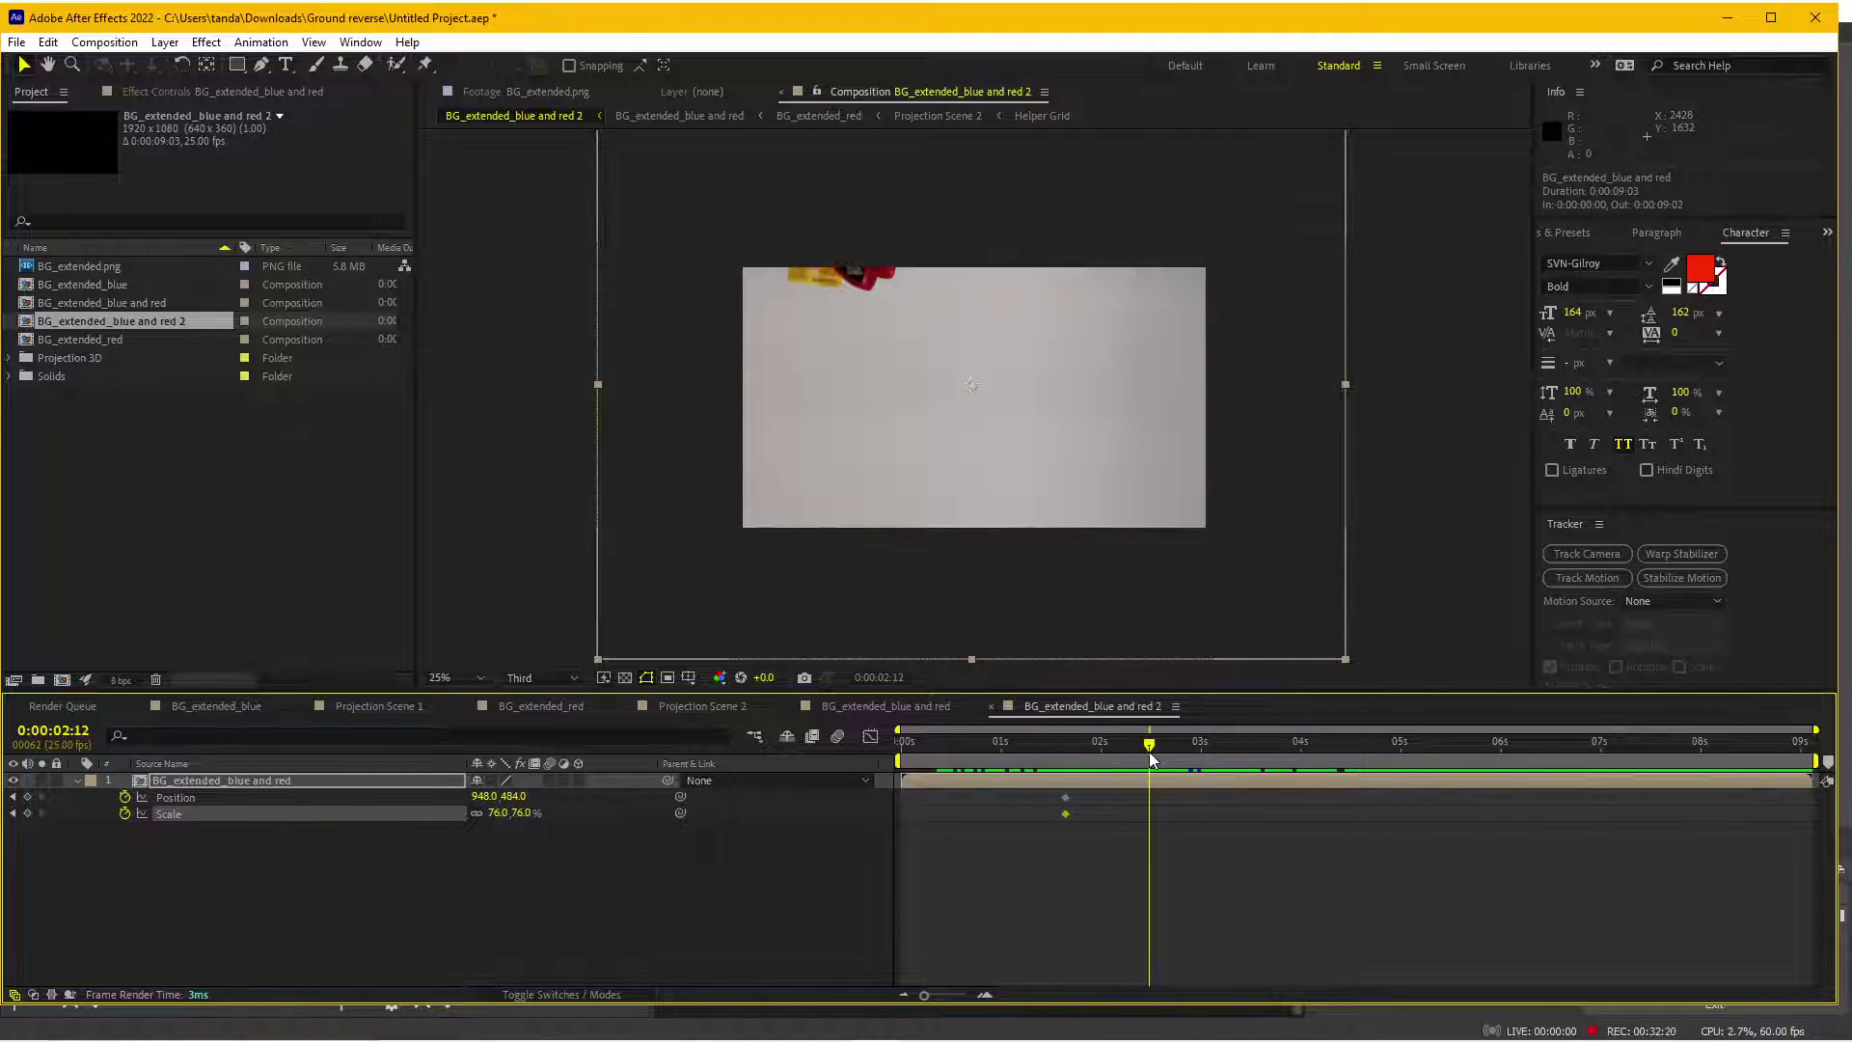
{"action": "left_click_drag", "start_coordinate": [1346, 658], "coordinate": [1275, 606]}
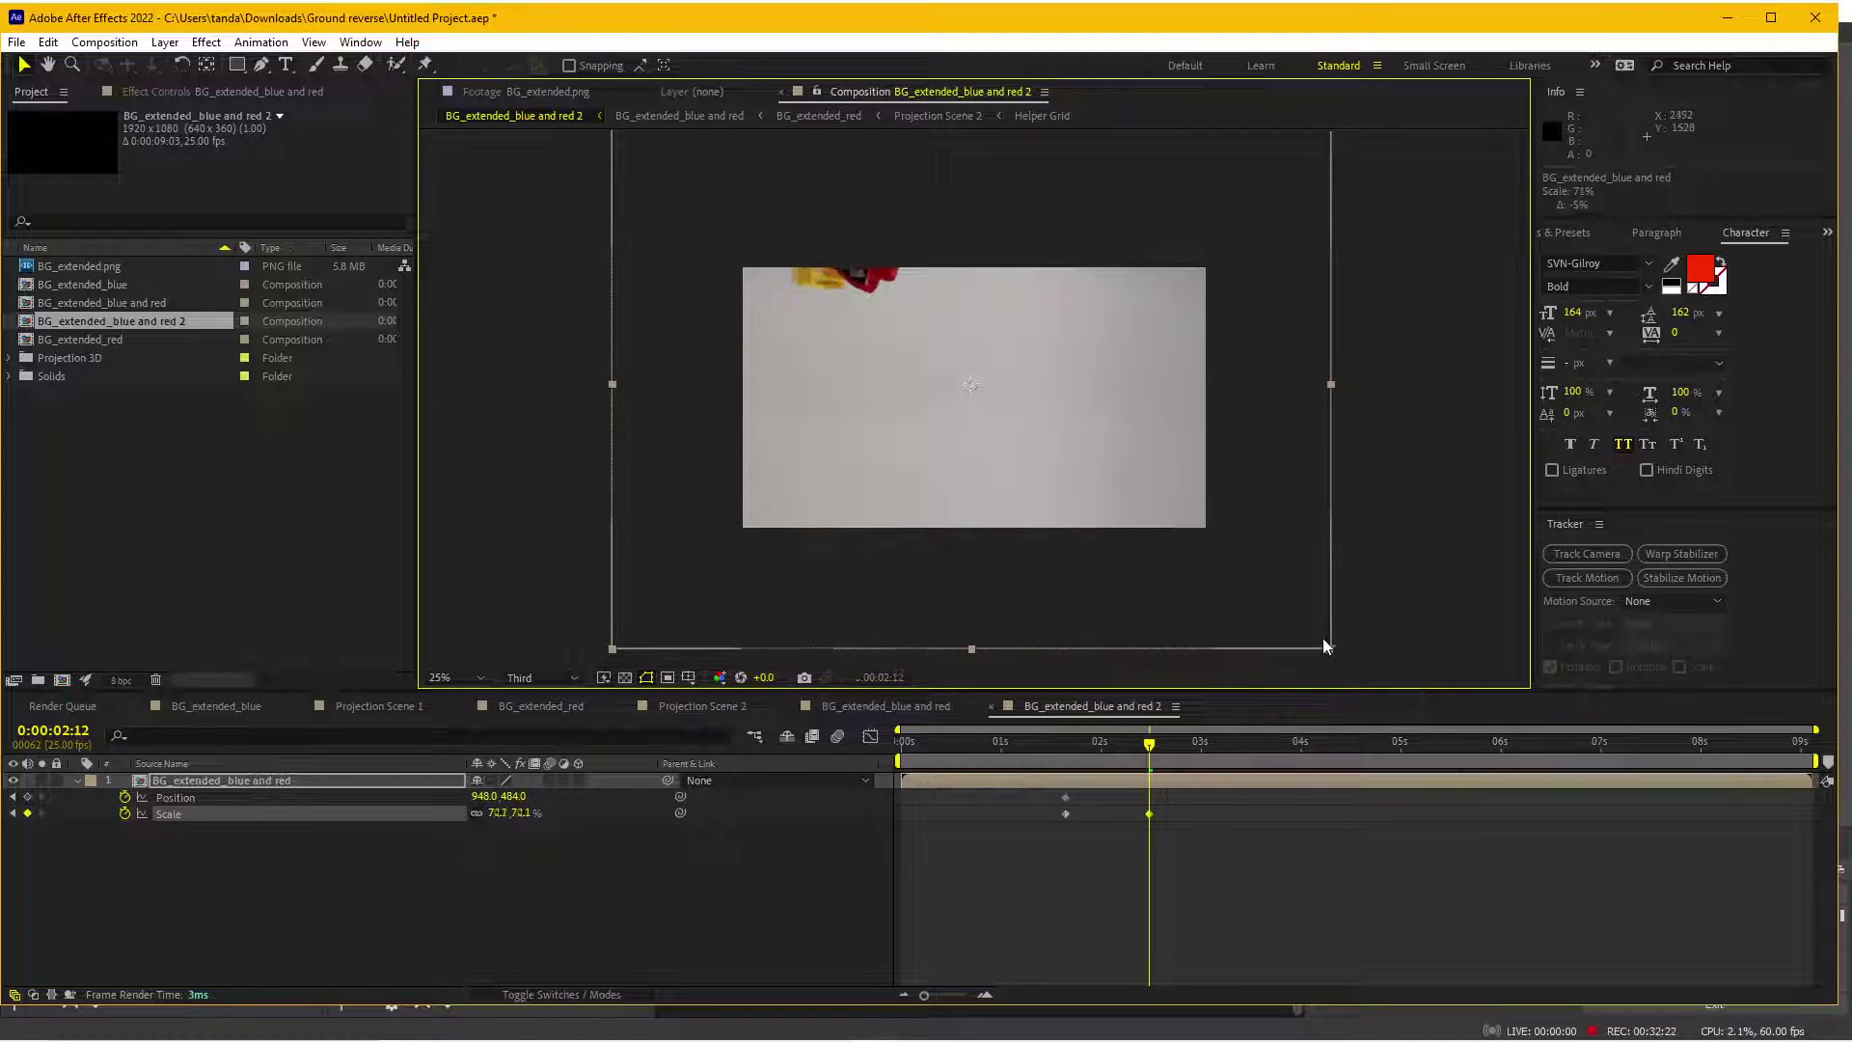
{"action": "left_click_drag", "start_coordinate": [1257, 532], "coordinate": [1256, 586]}
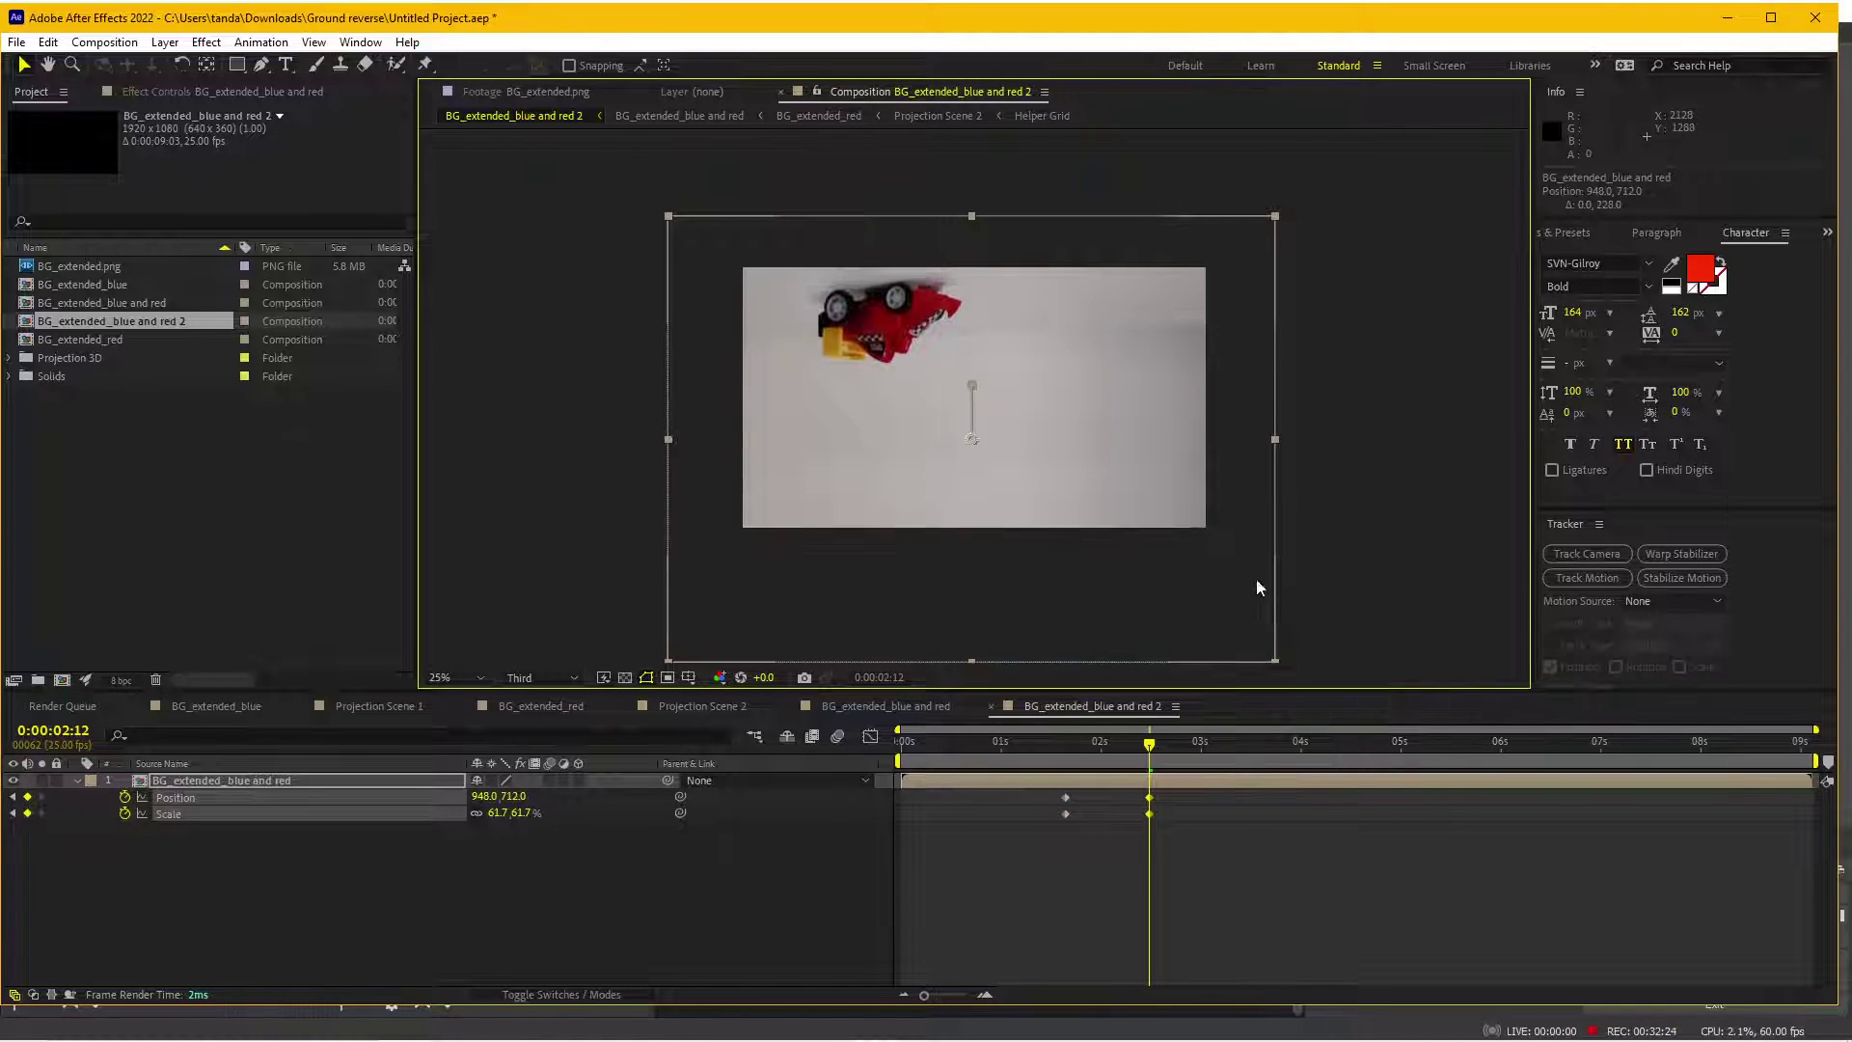
{"action": "left_click_drag", "start_coordinate": [1170, 750], "coordinate": [1282, 751]}
{"action": "key", "text": "ctrl+z"}
{"action": "key", "text": "ctrl+z"}
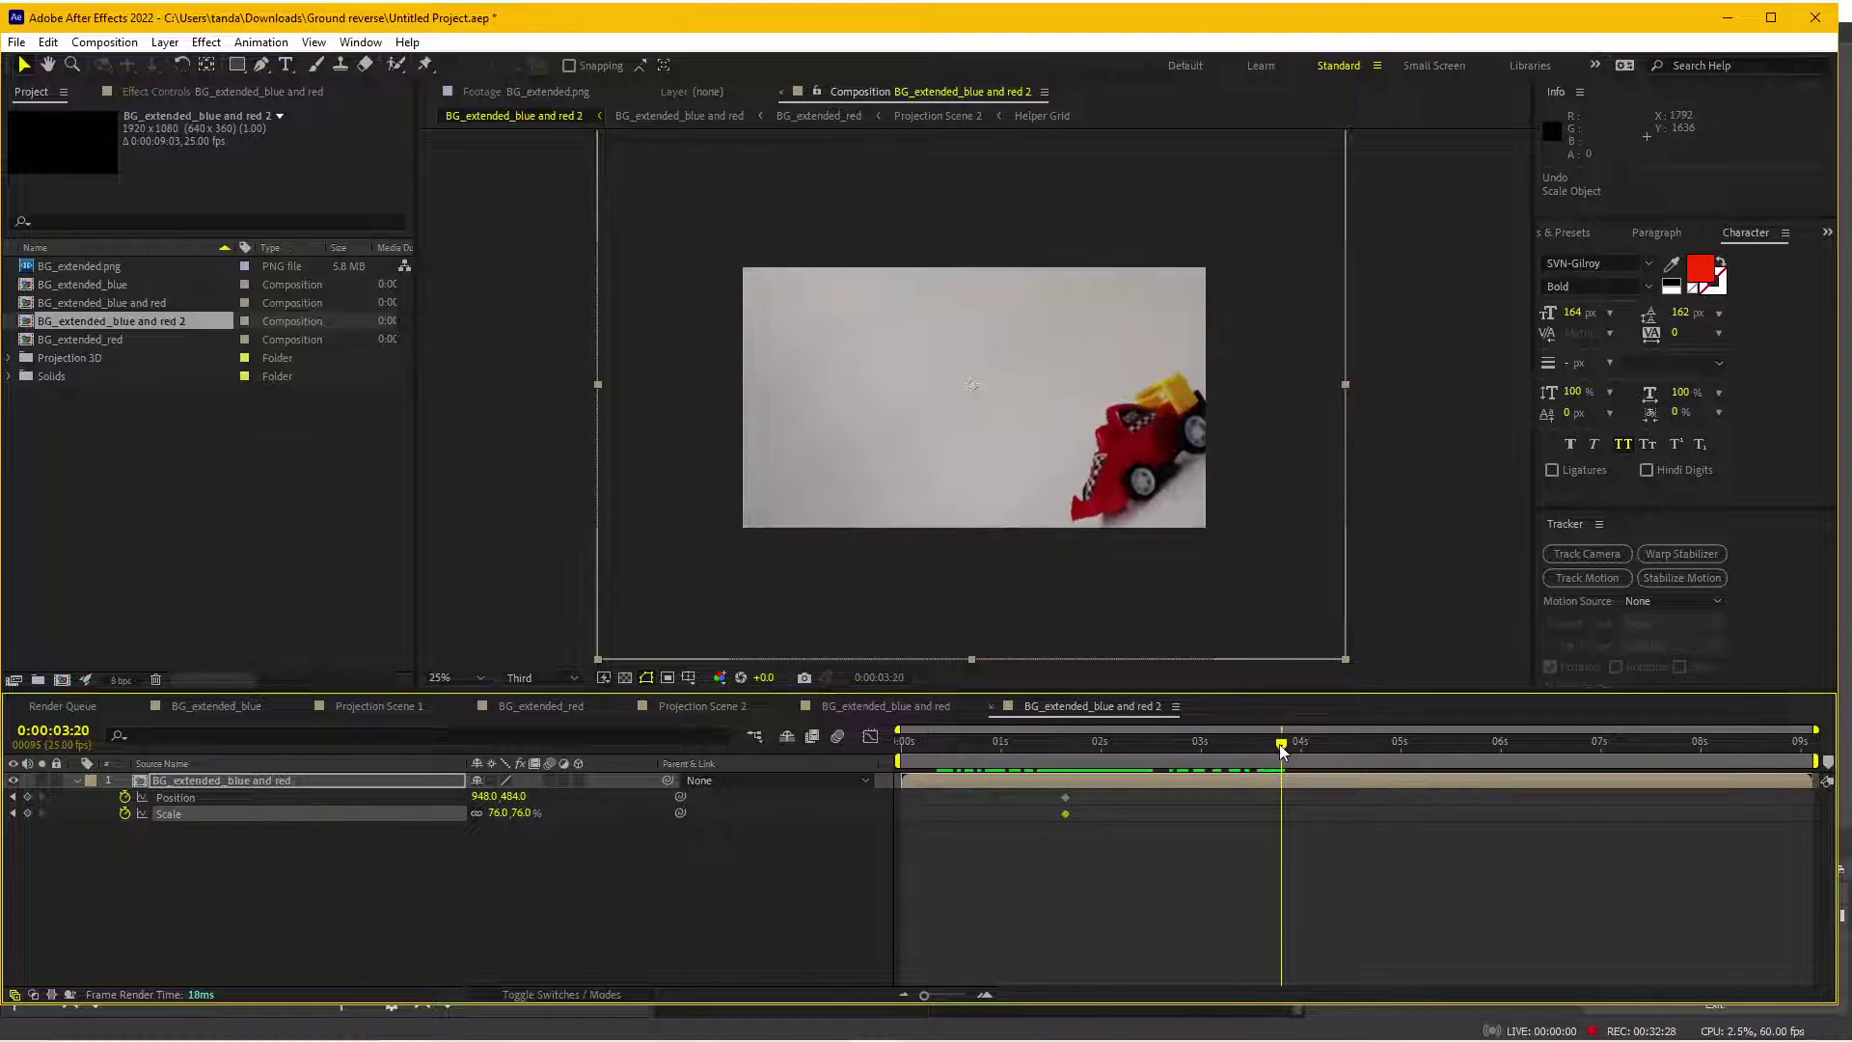
{"action": "left_click_drag", "start_coordinate": [1342, 657], "coordinate": [1308, 627]}
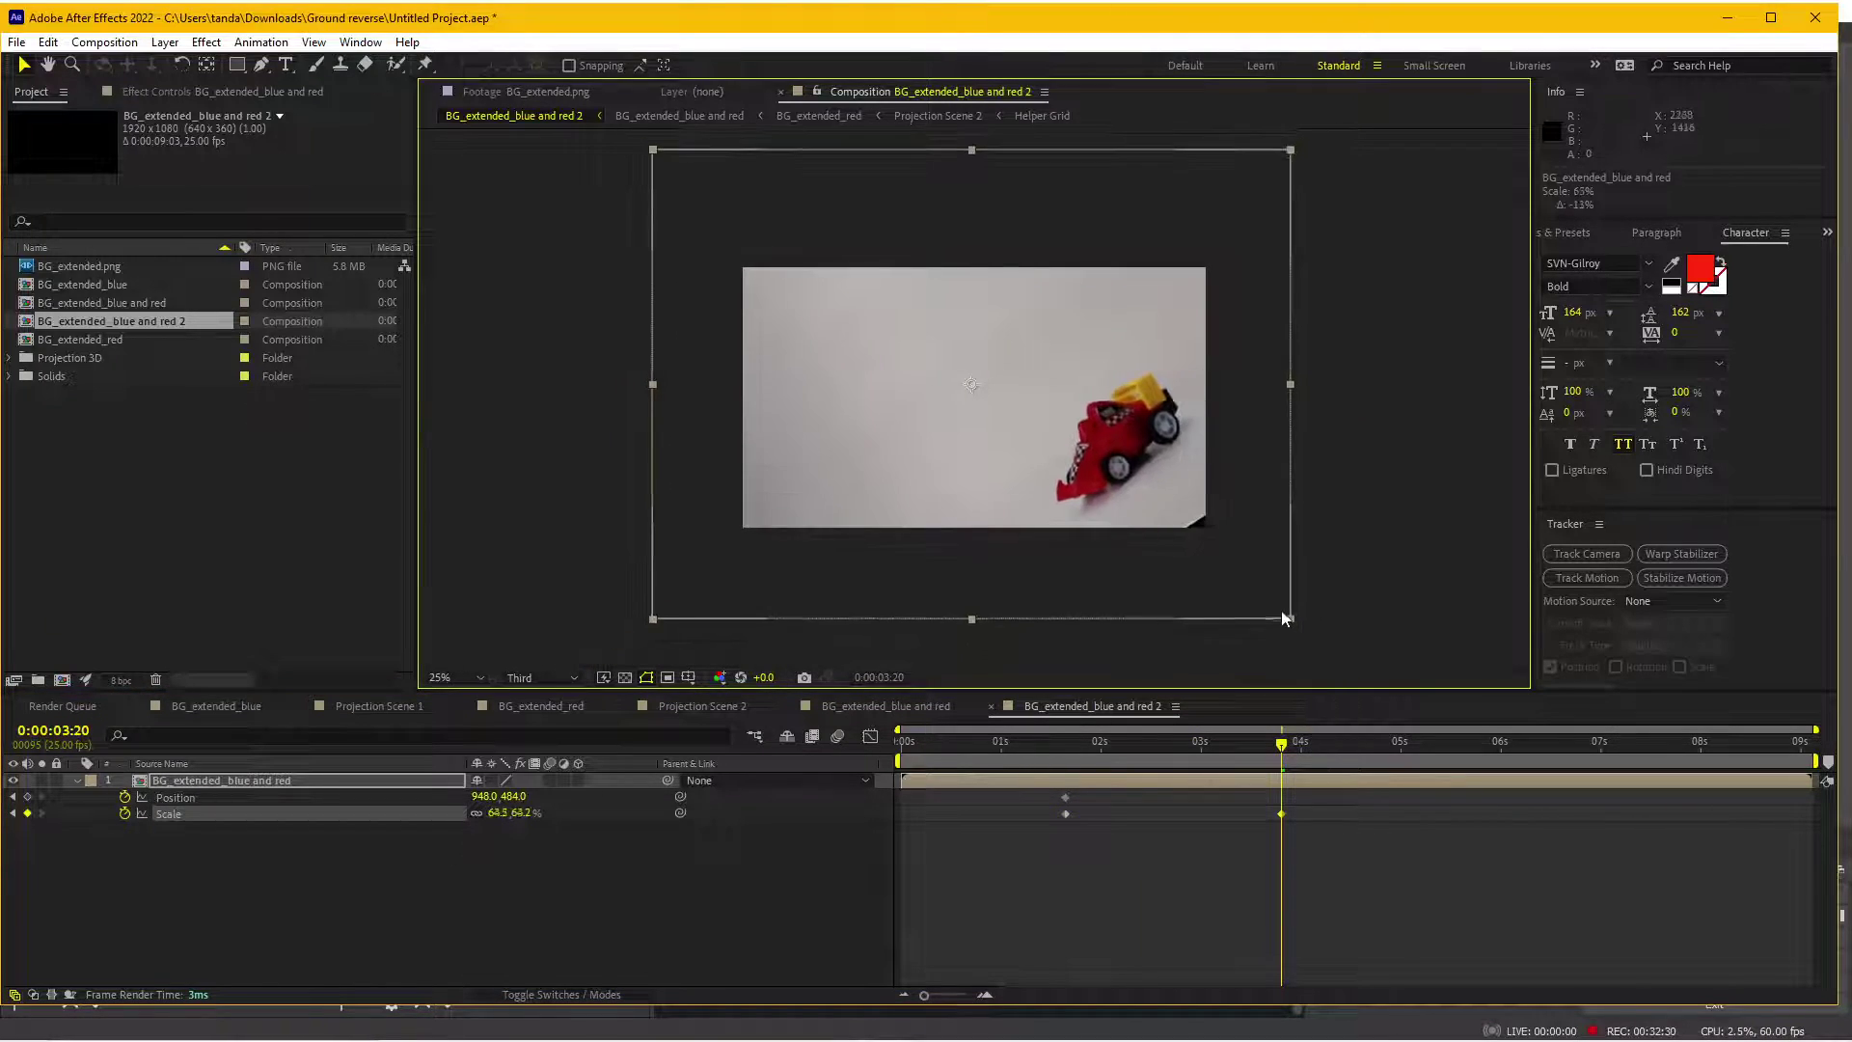
{"action": "left_click_drag", "start_coordinate": [1247, 563], "coordinate": [1258, 575]}
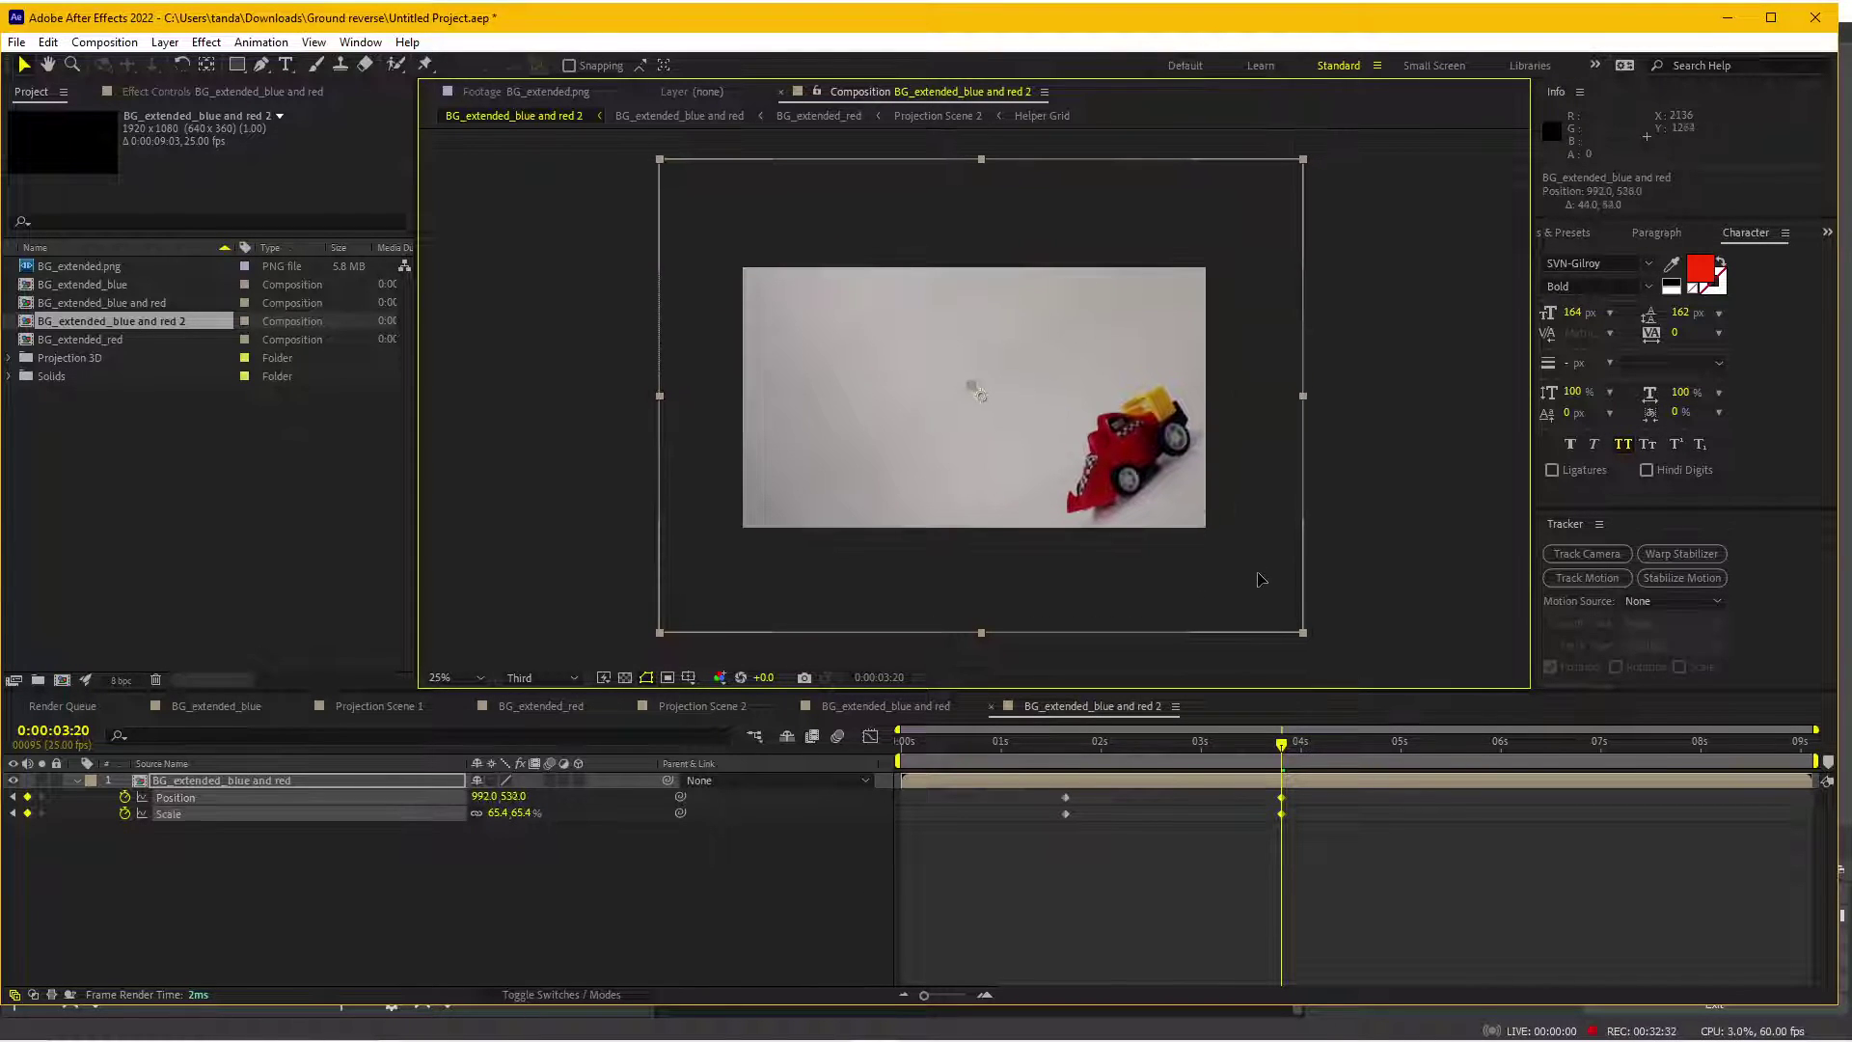
{"action": "left_click", "coordinate": [1180, 743]}
{"action": "left_click_drag", "start_coordinate": [1157, 739], "coordinate": [1207, 733]}
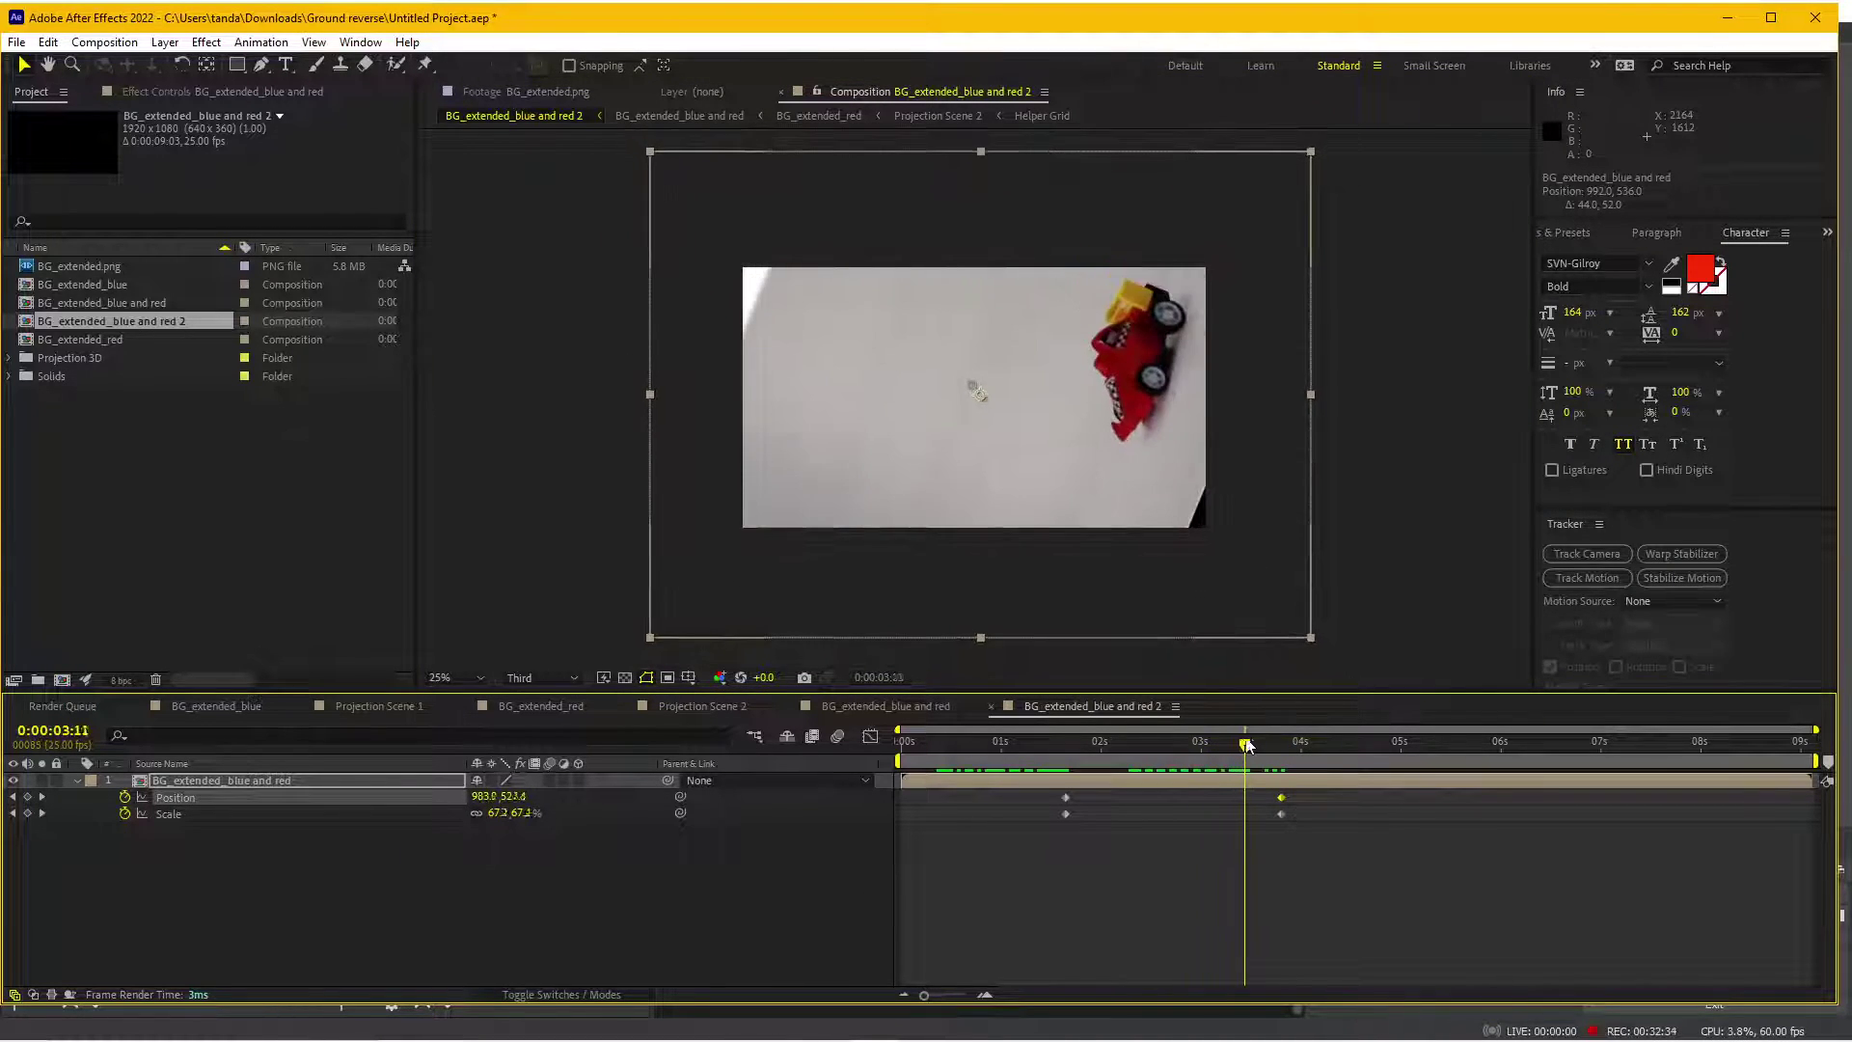
- Shift the layer right and down during the rotation, then raise it near 4:17
{"action": "left_click_drag", "start_coordinate": [1229, 600], "coordinate": [1239, 598]}
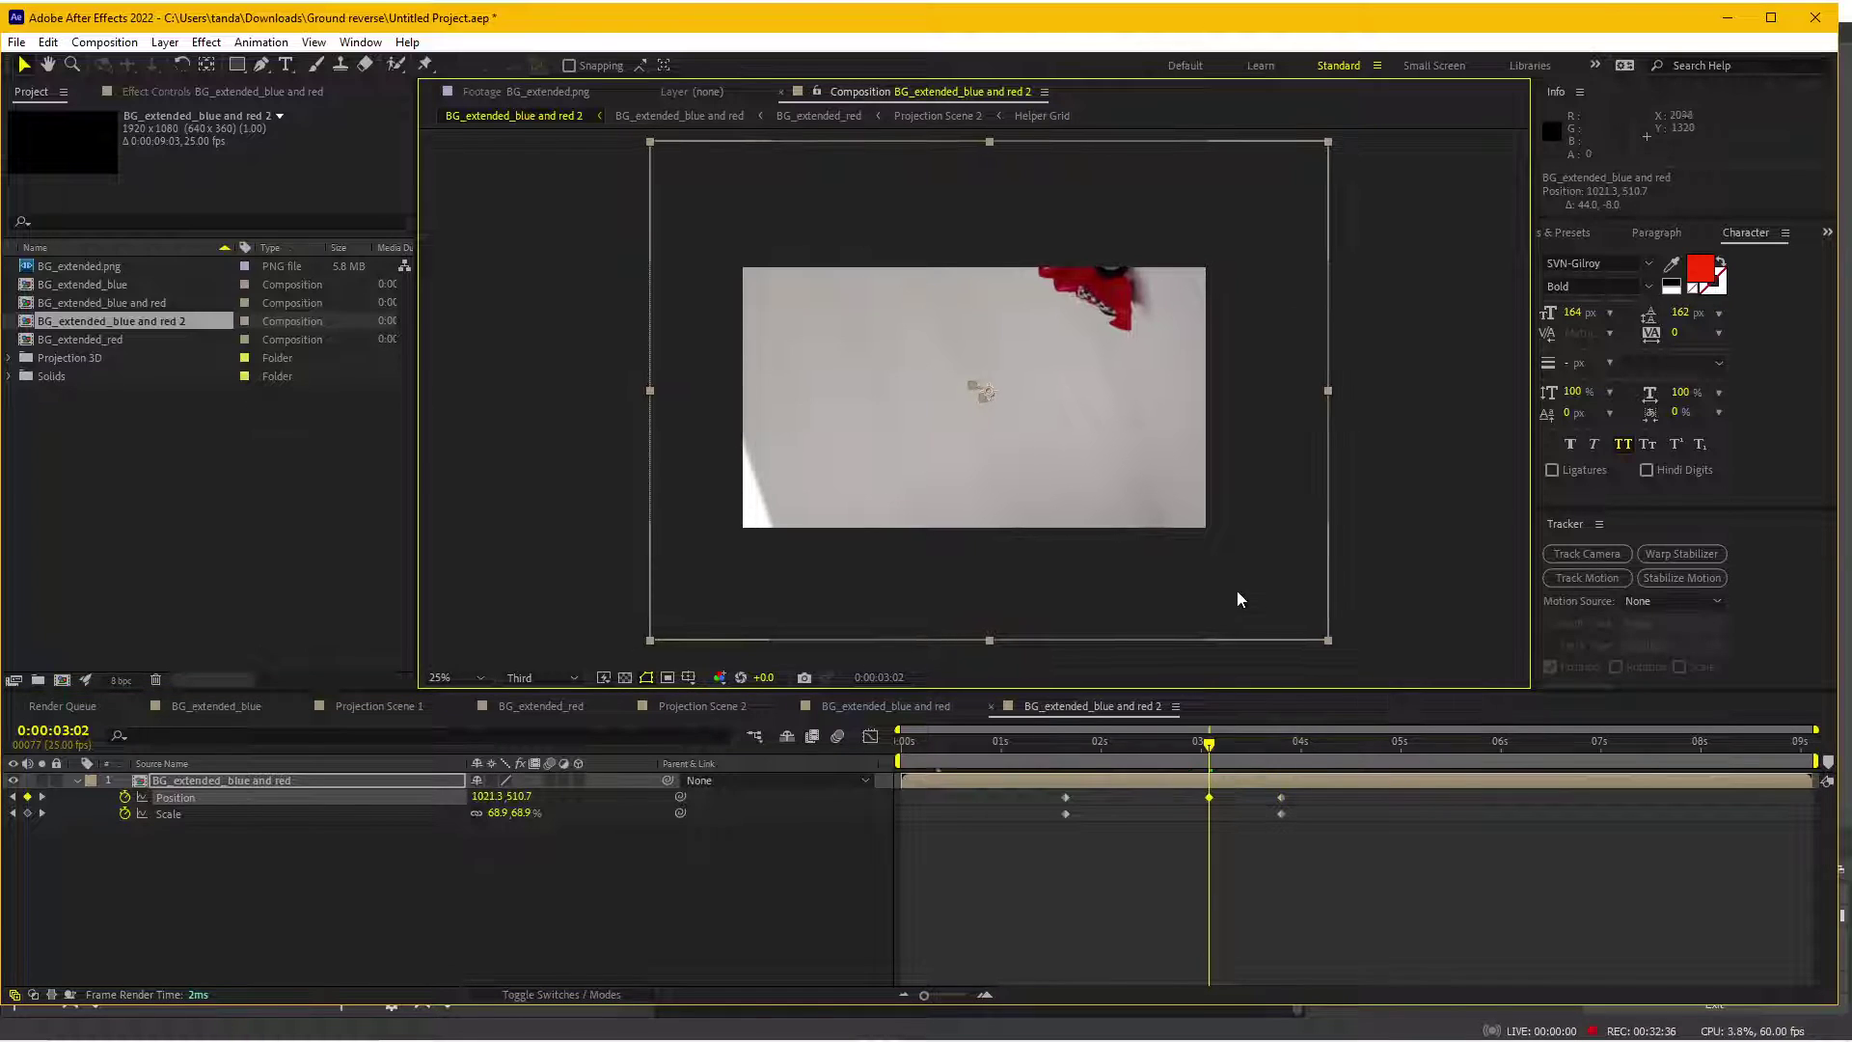
{"action": "left_click_drag", "start_coordinate": [1211, 760], "coordinate": [1260, 757]}
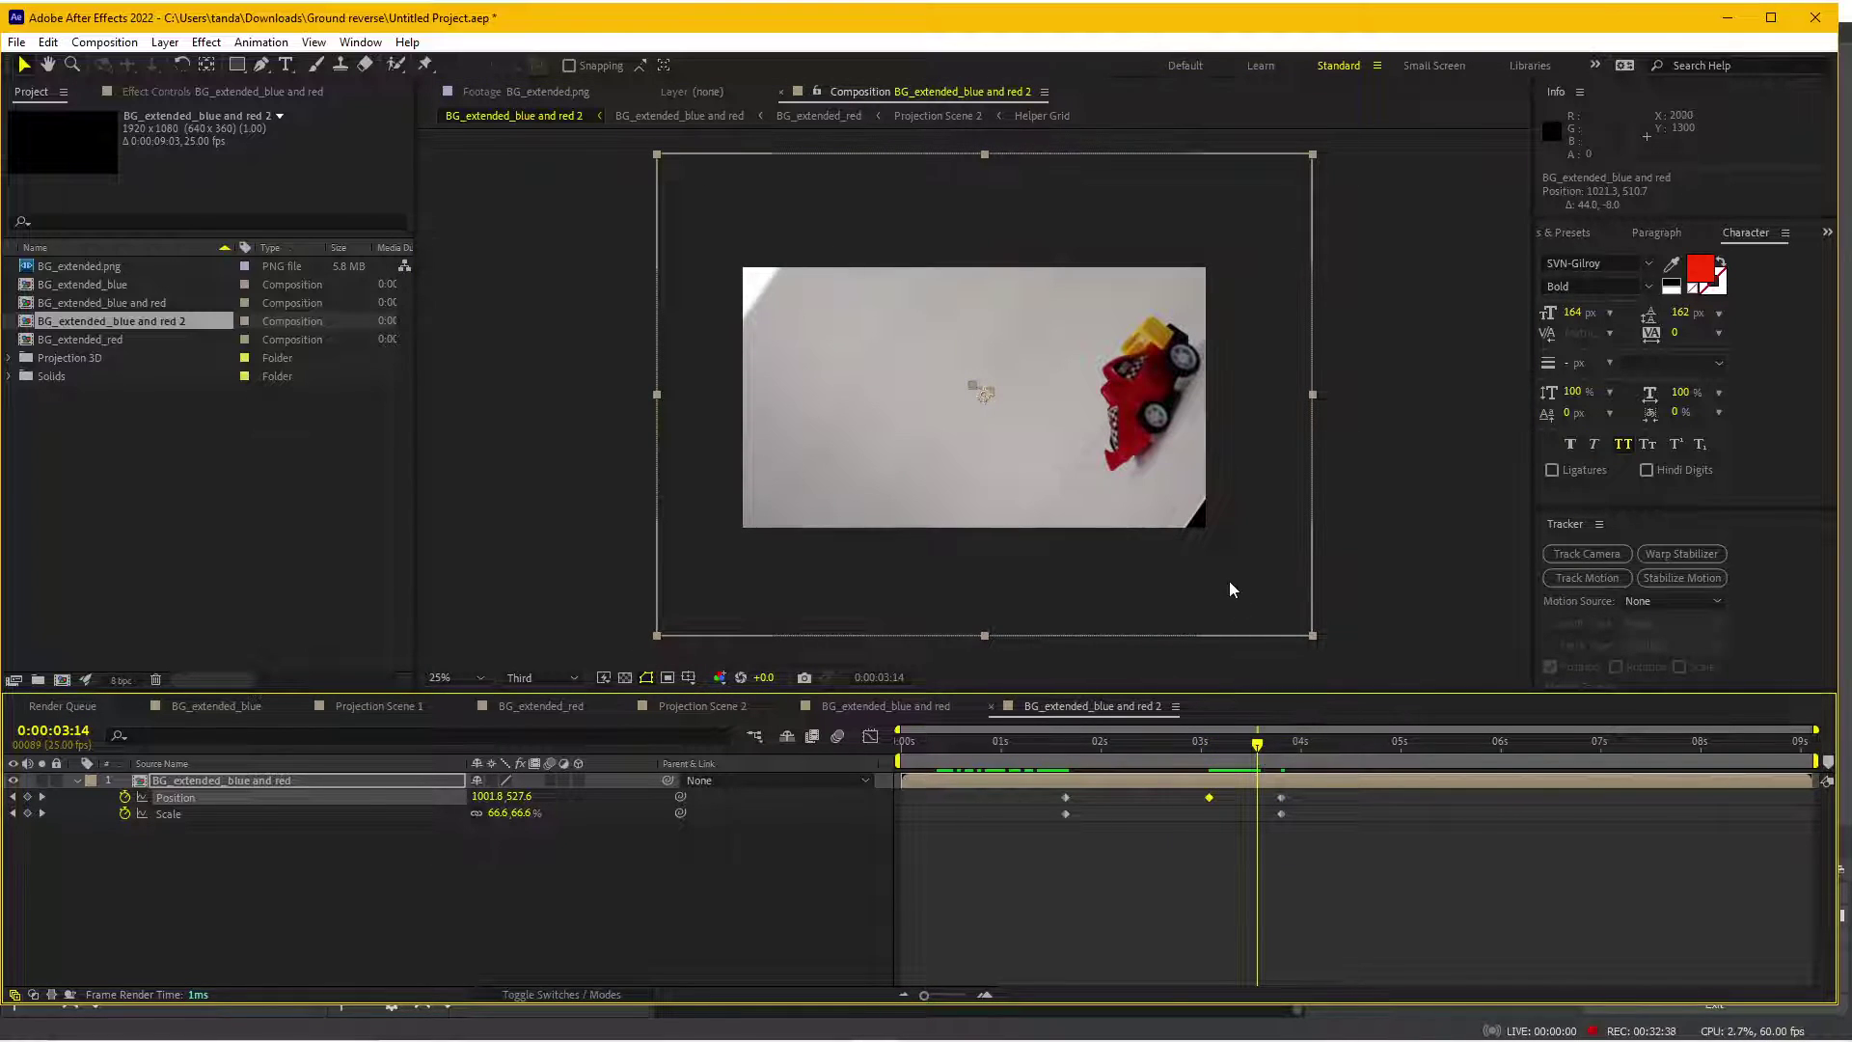
{"action": "left_click_drag", "start_coordinate": [1230, 585], "coordinate": [1243, 597]}
{"action": "left_click_drag", "start_coordinate": [1251, 742], "coordinate": [1370, 756]}
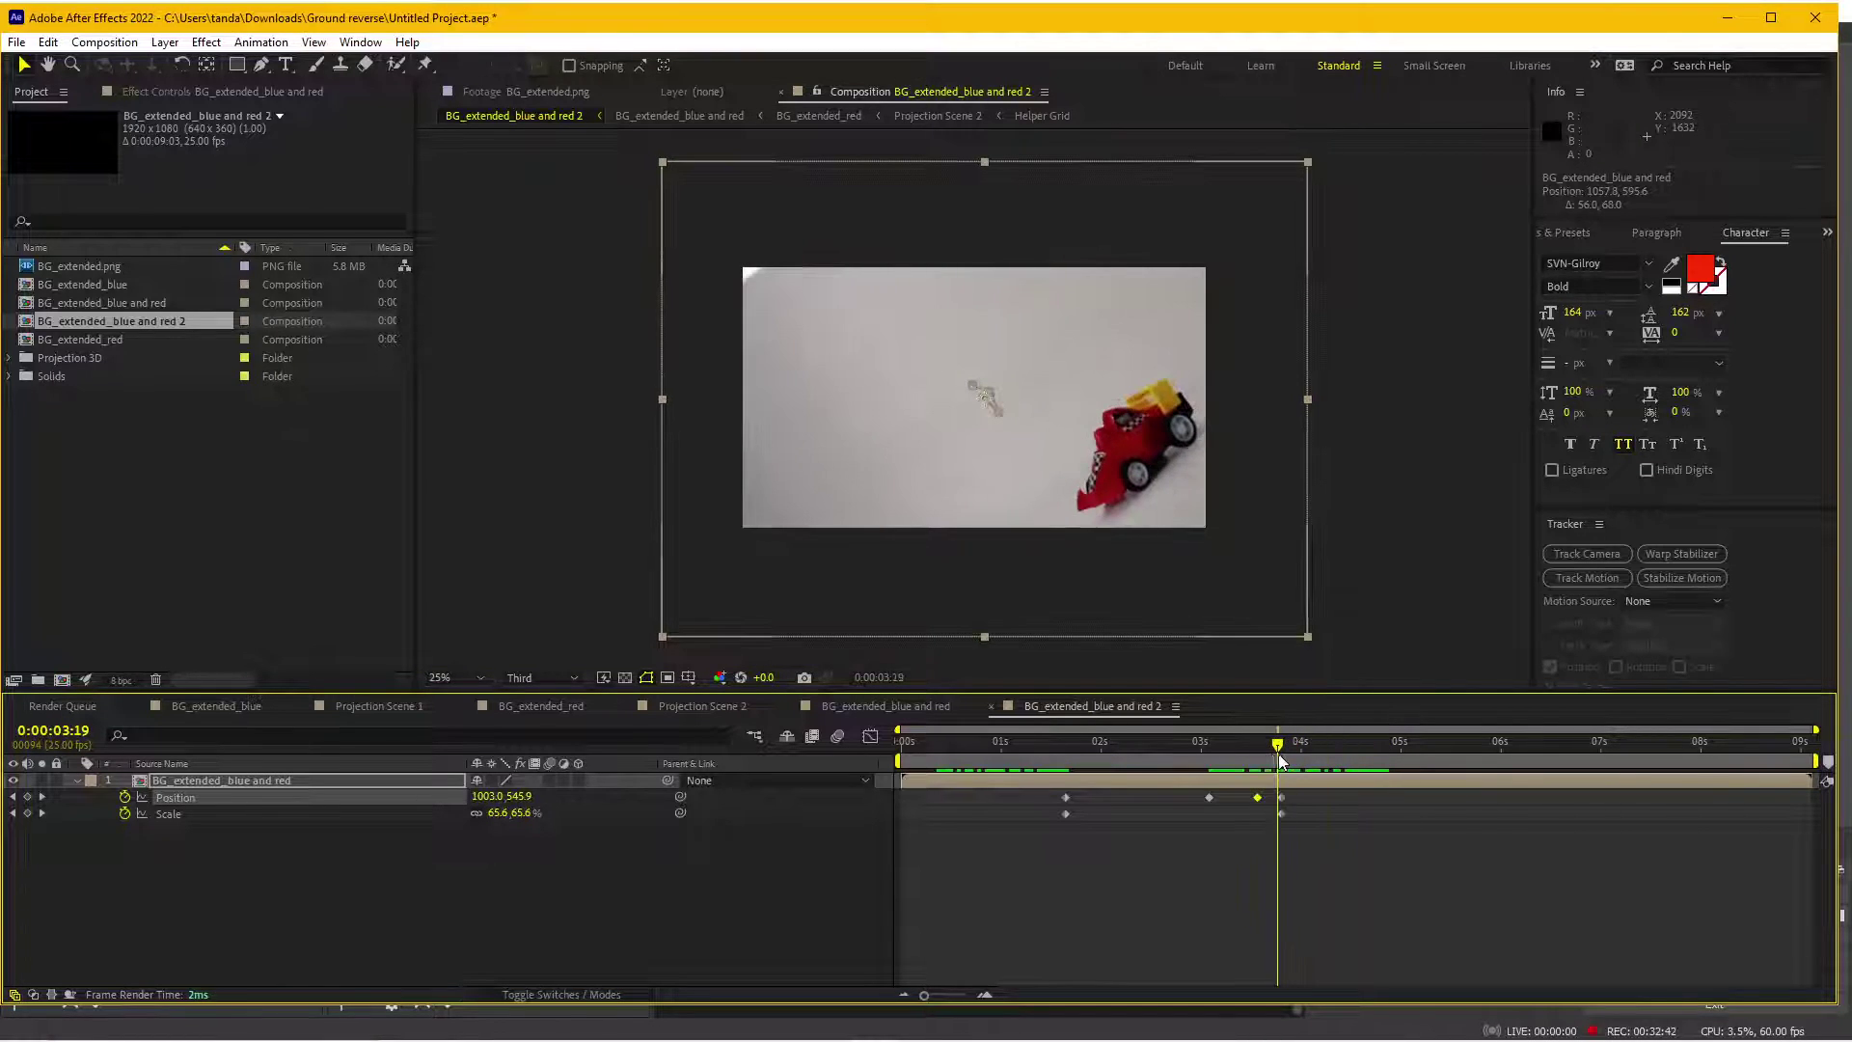
{"action": "left_click_drag", "start_coordinate": [1359, 762], "coordinate": [1368, 757]}
{"action": "left_click", "coordinate": [1228, 546]}
{"action": "left_click_drag", "start_coordinate": [1228, 546], "coordinate": [1220, 488]}
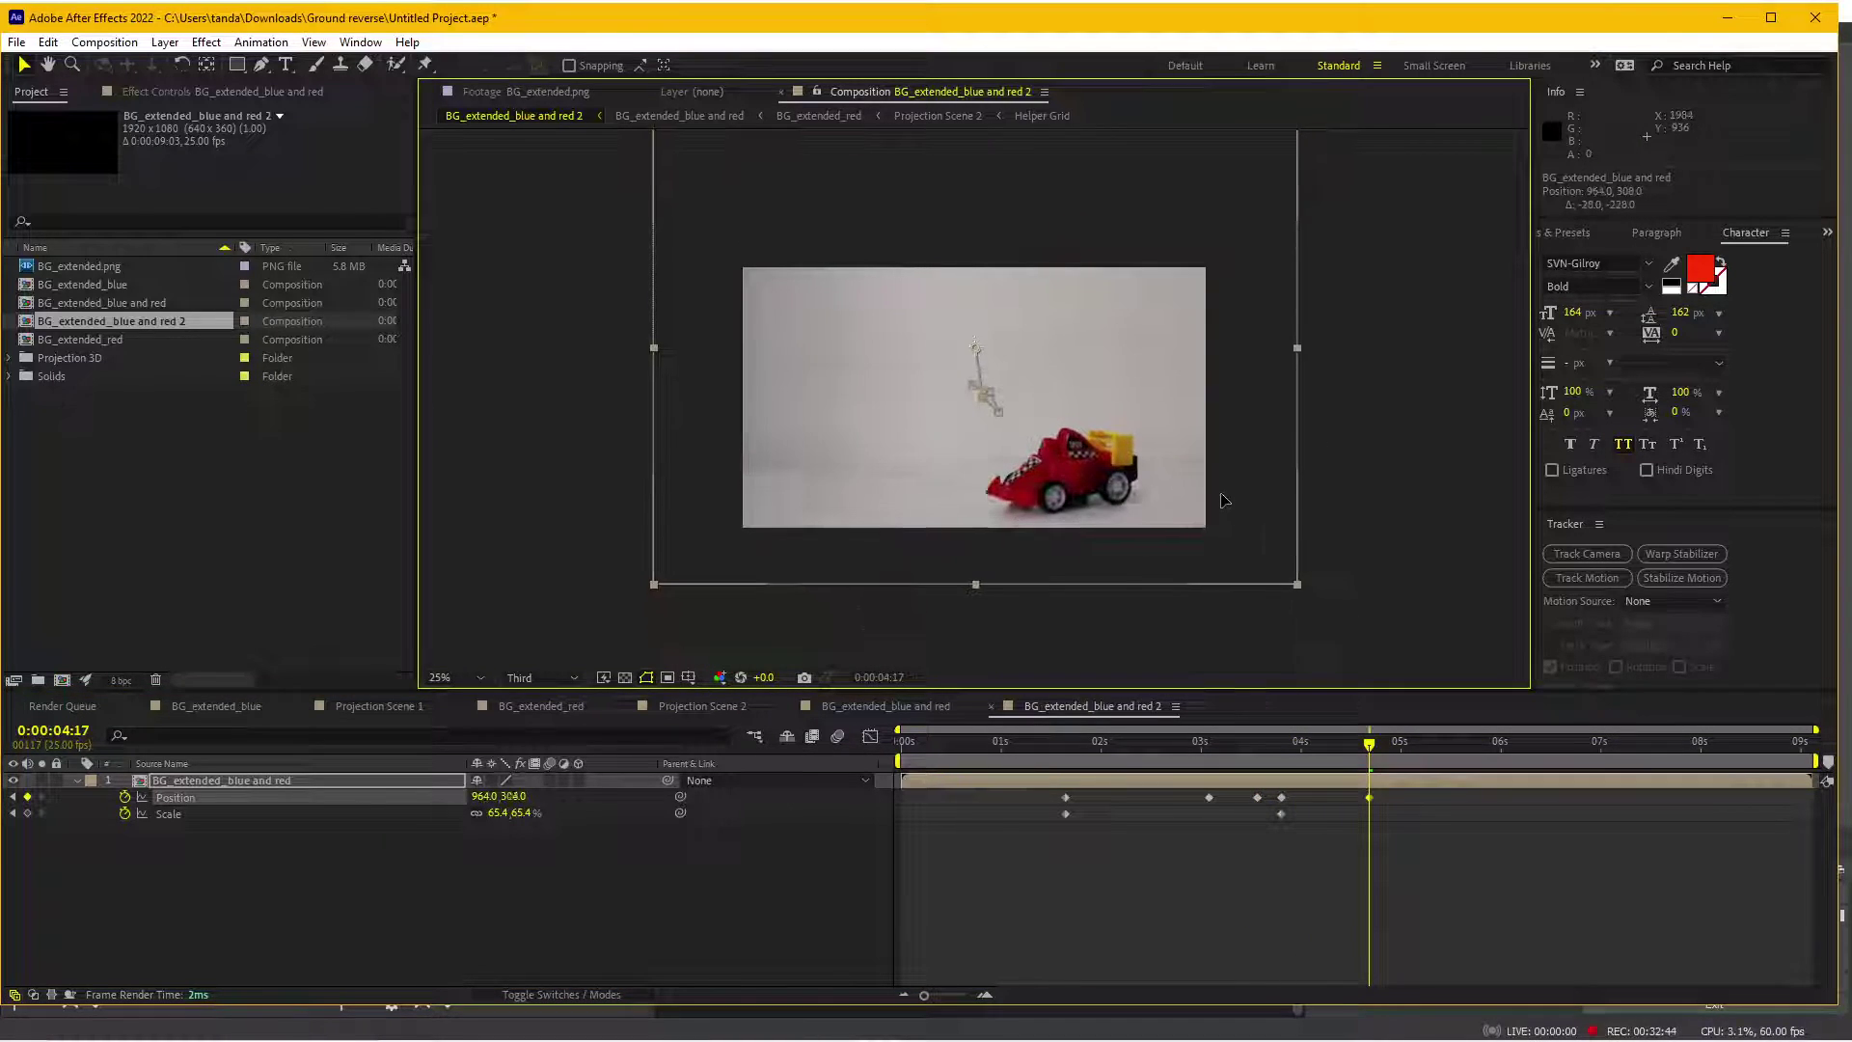
{"action": "left_click_drag", "start_coordinate": [1293, 748], "coordinate": [1165, 742]}
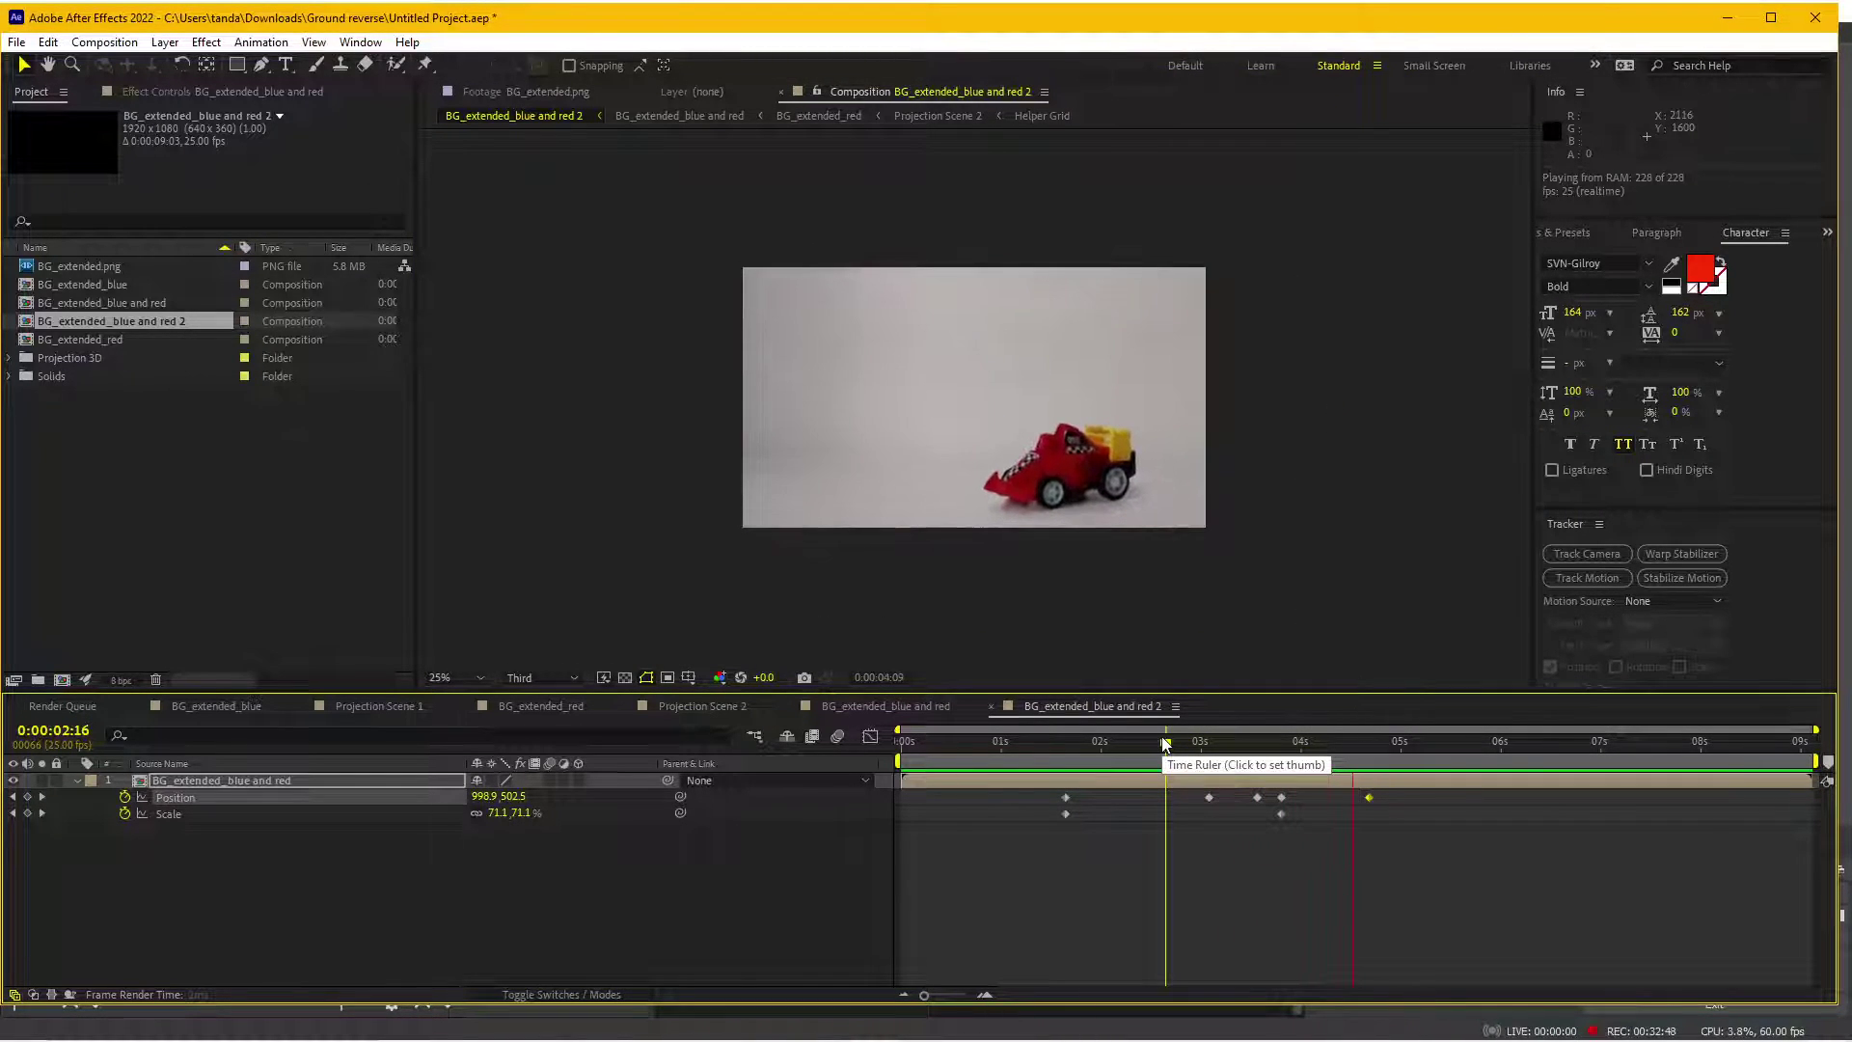
{"action": "mouse_move", "coordinate": [1165, 743]}
{"action": "left_mouse_down"}
{"action": "mouse_move", "coordinate": [1119, 742]}
{"action": "mouse_move", "coordinate": [1213, 744]}
{"action": "left_mouse_up"}
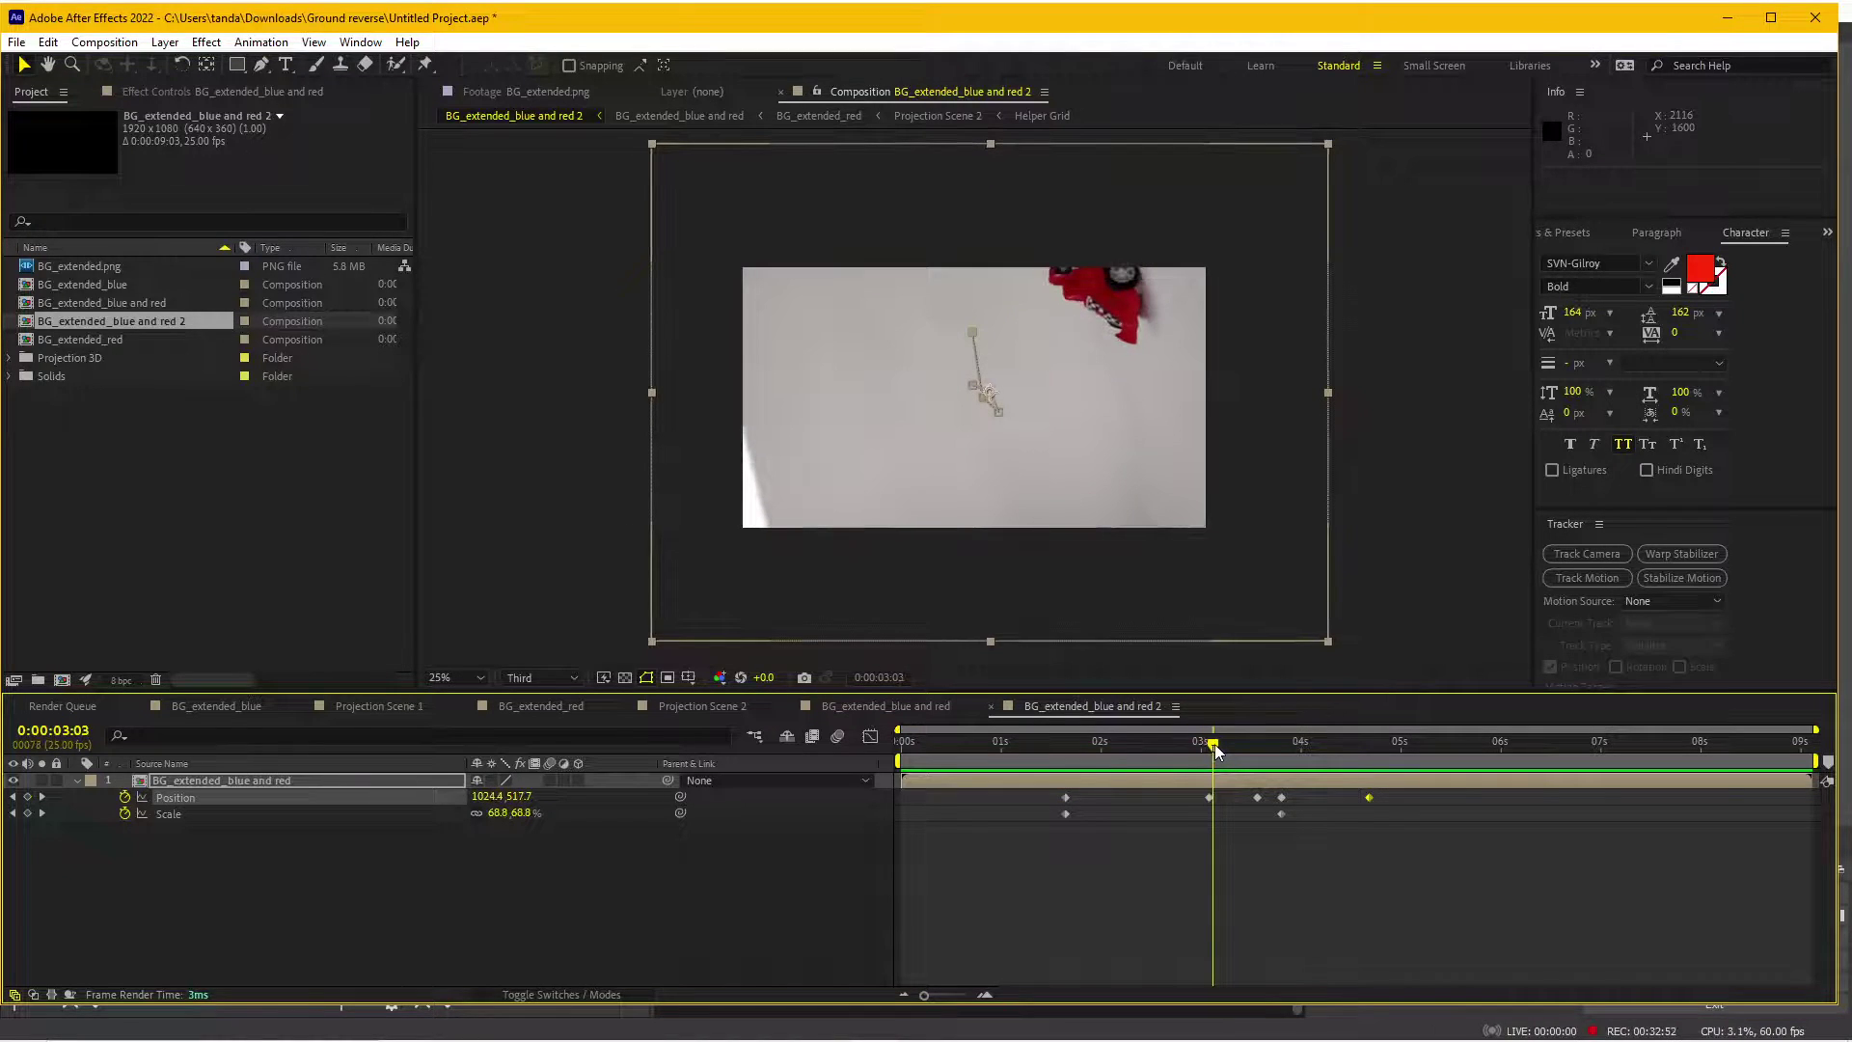
- At 3:03, move the layer left and down to frame the car, then preview from before the rotation
{"action": "left_click", "coordinate": [739, 611]}
{"action": "left_click_drag", "start_coordinate": [740, 612], "coordinate": [620, 661]}
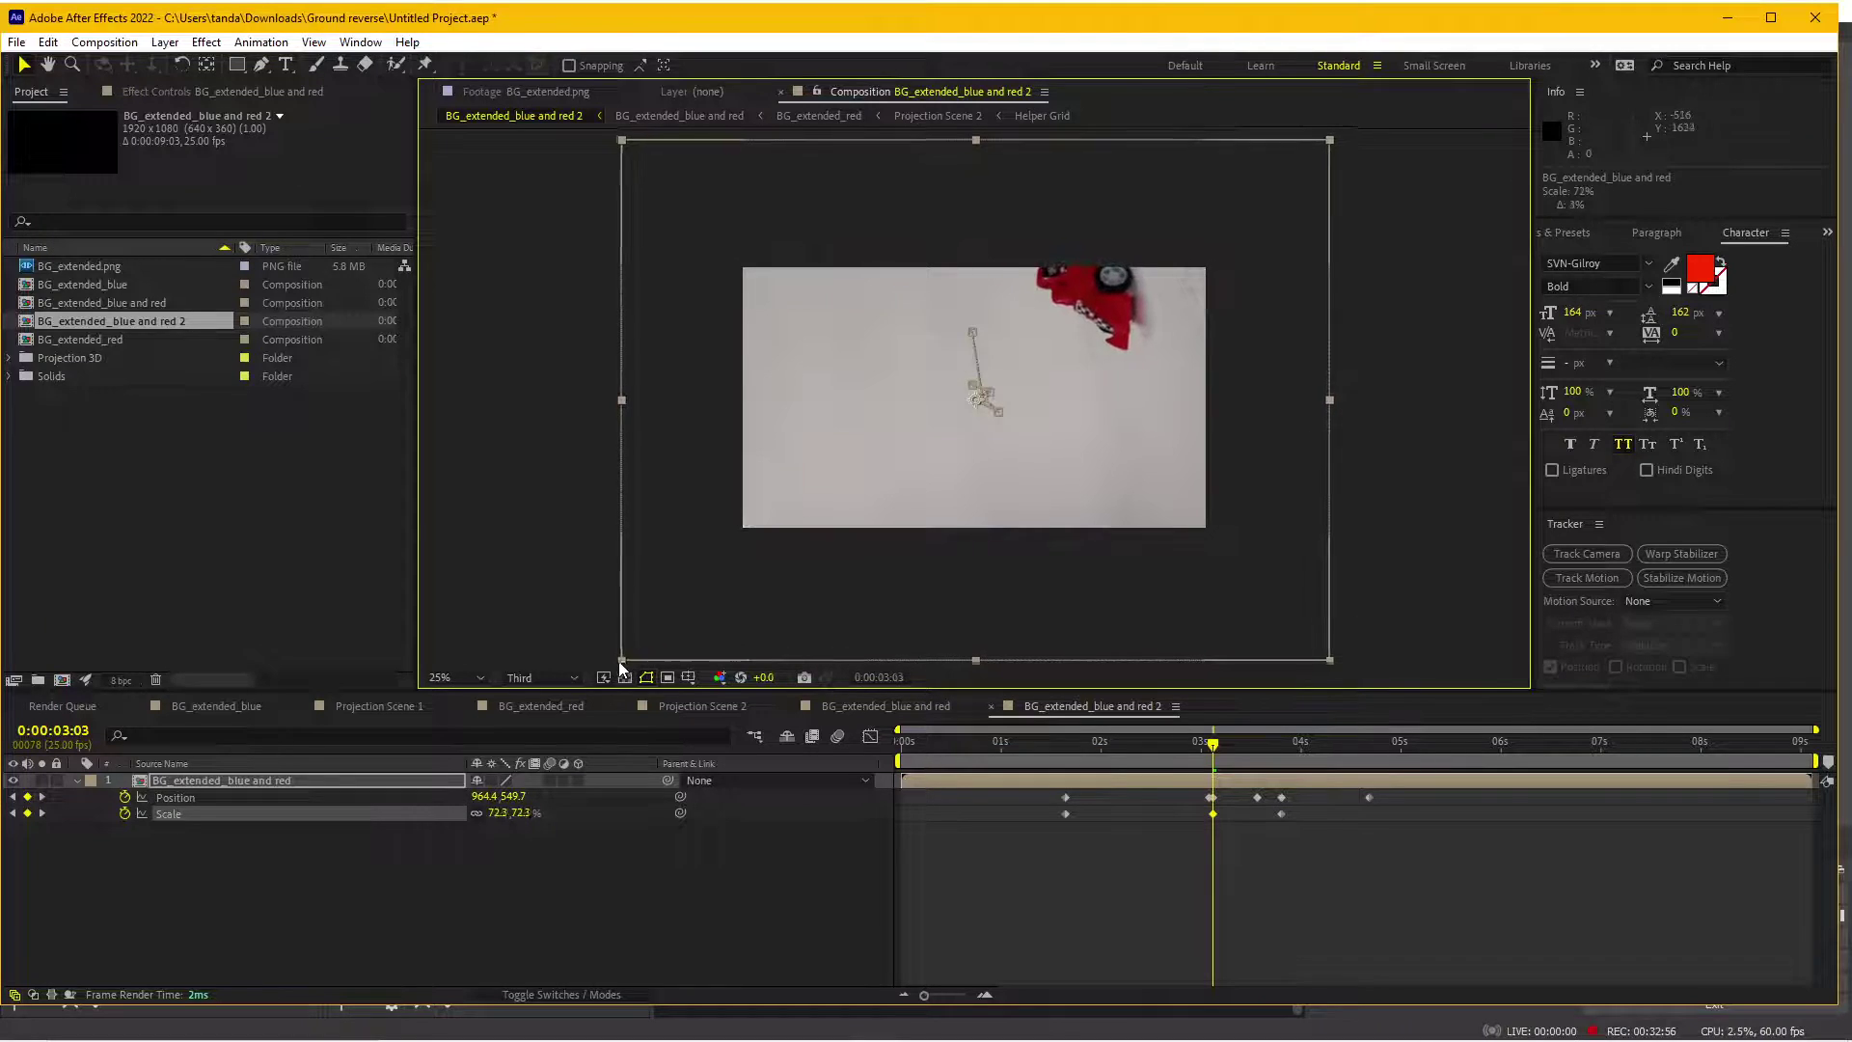
{"action": "left_click", "coordinate": [1207, 800]}
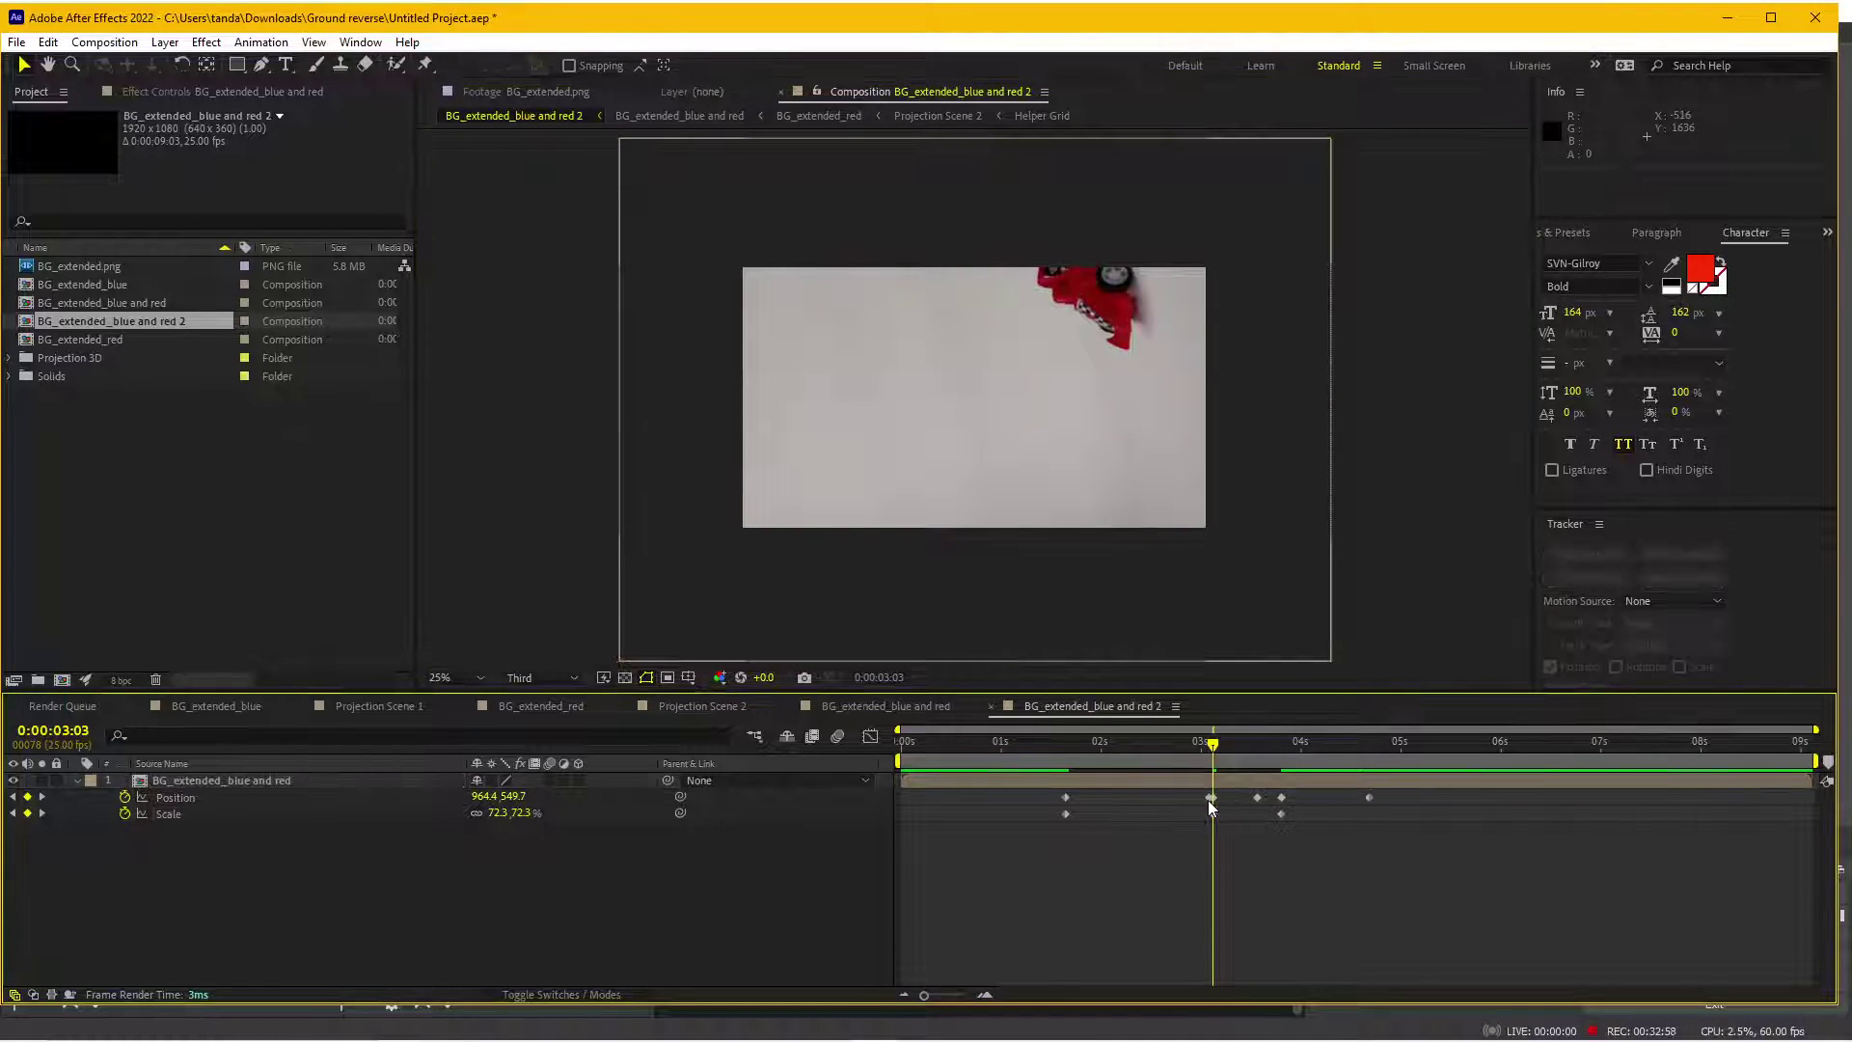
{"action": "left_click_drag", "start_coordinate": [1212, 743], "coordinate": [1147, 752]}
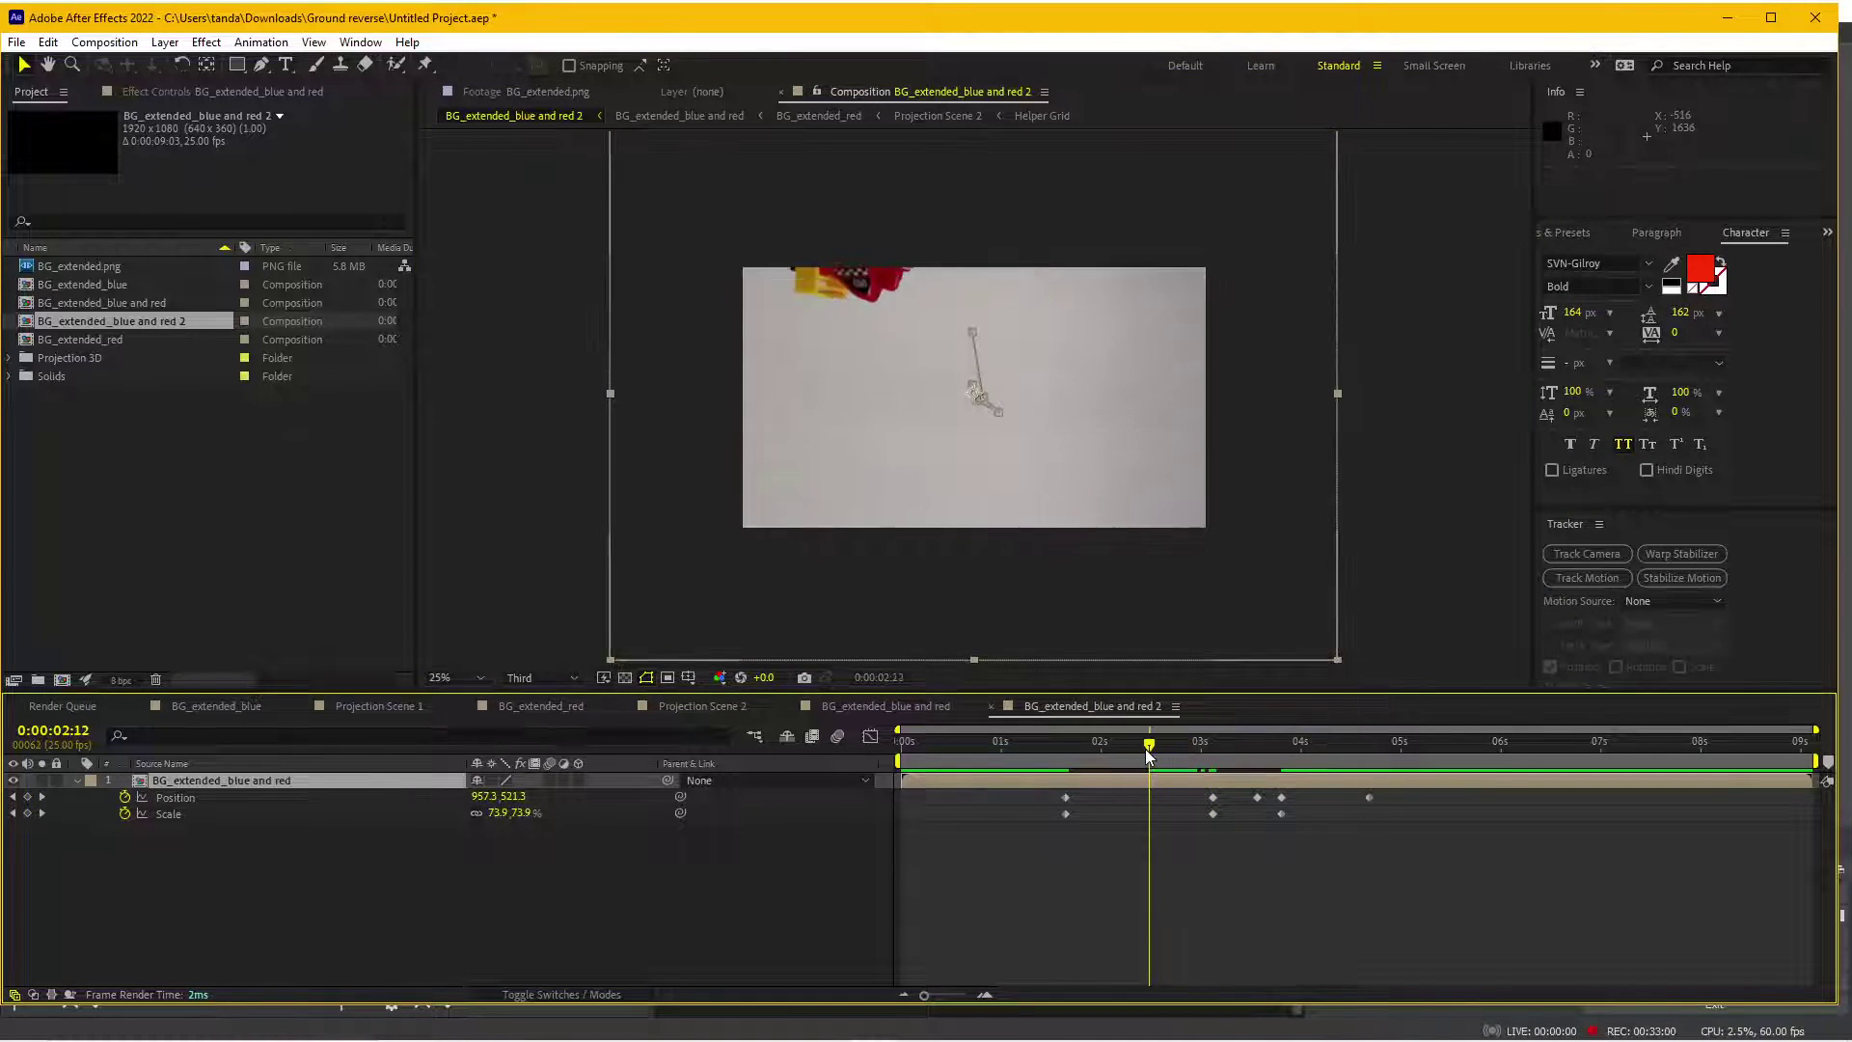
{"action": "key", "text": "space"}
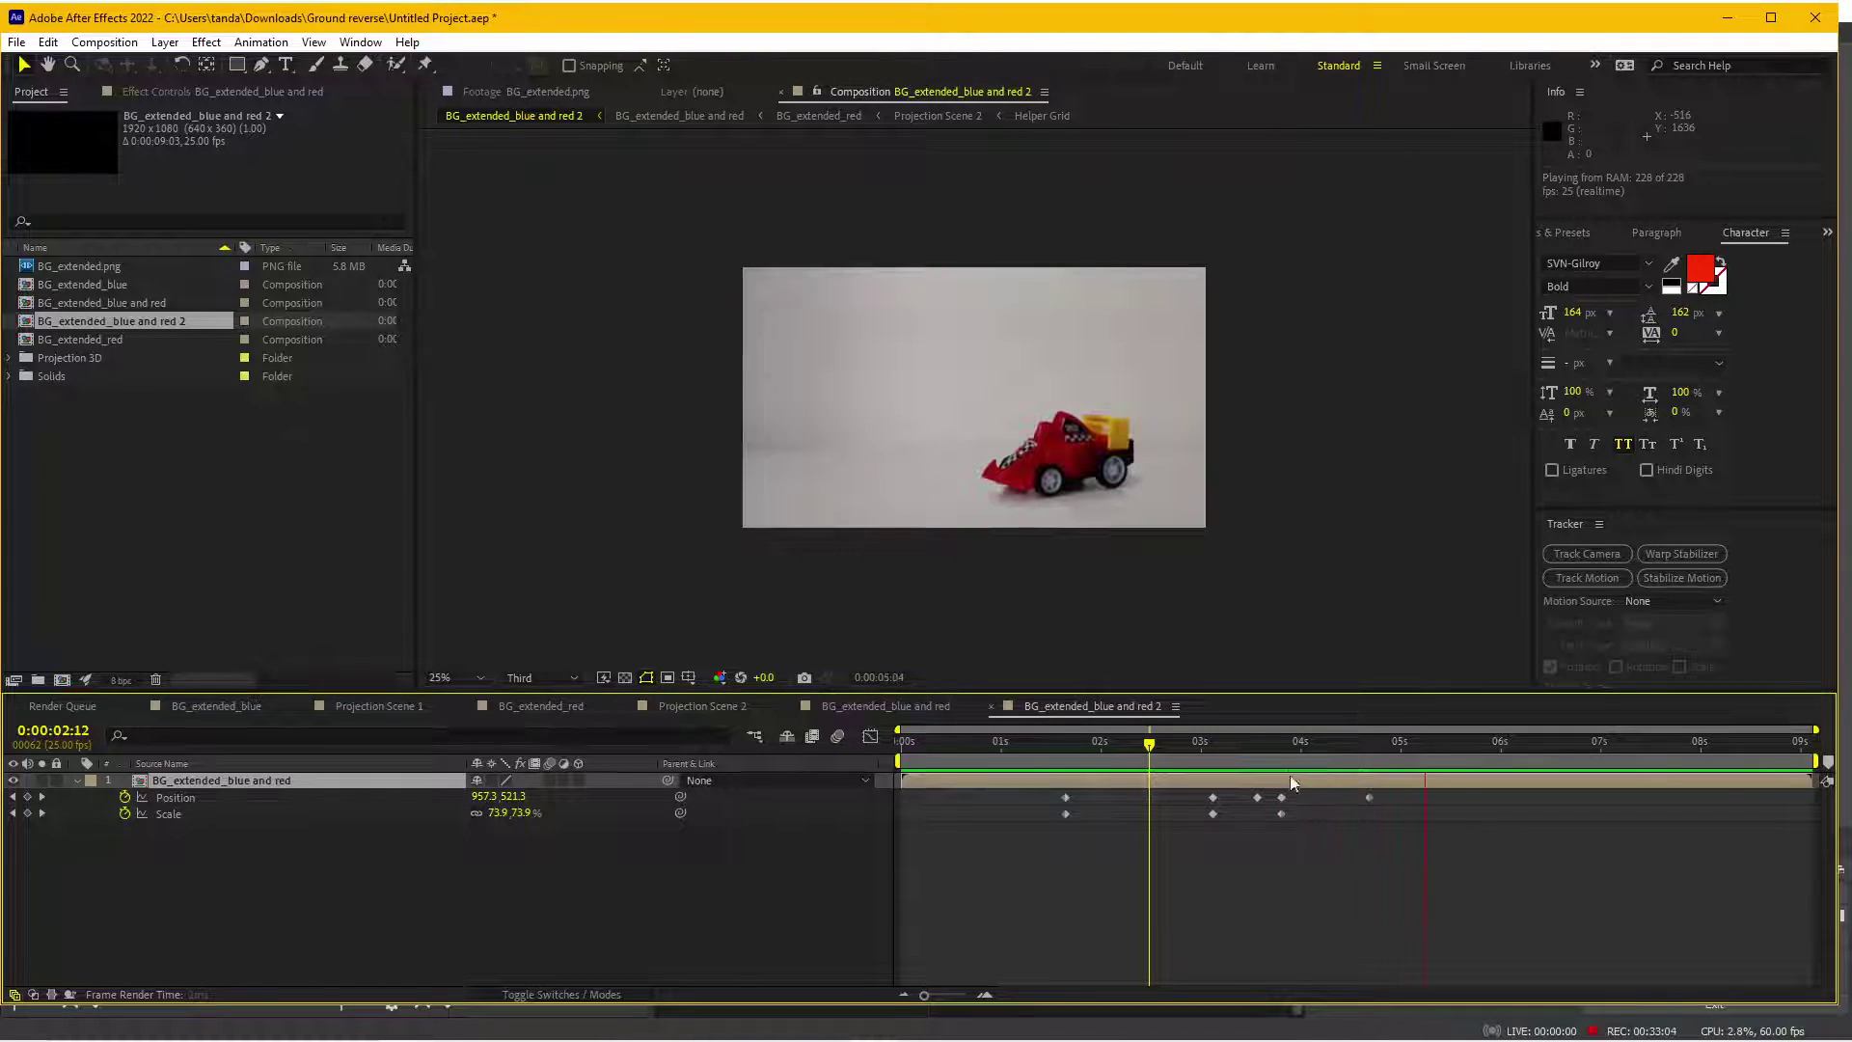
- At 3:12, move the layer up-left, scale it to about 73%, and delete the stray Position keyframe
{"action": "left_click", "coordinate": [1215, 744]}
{"action": "left_click", "coordinate": [1251, 745]}
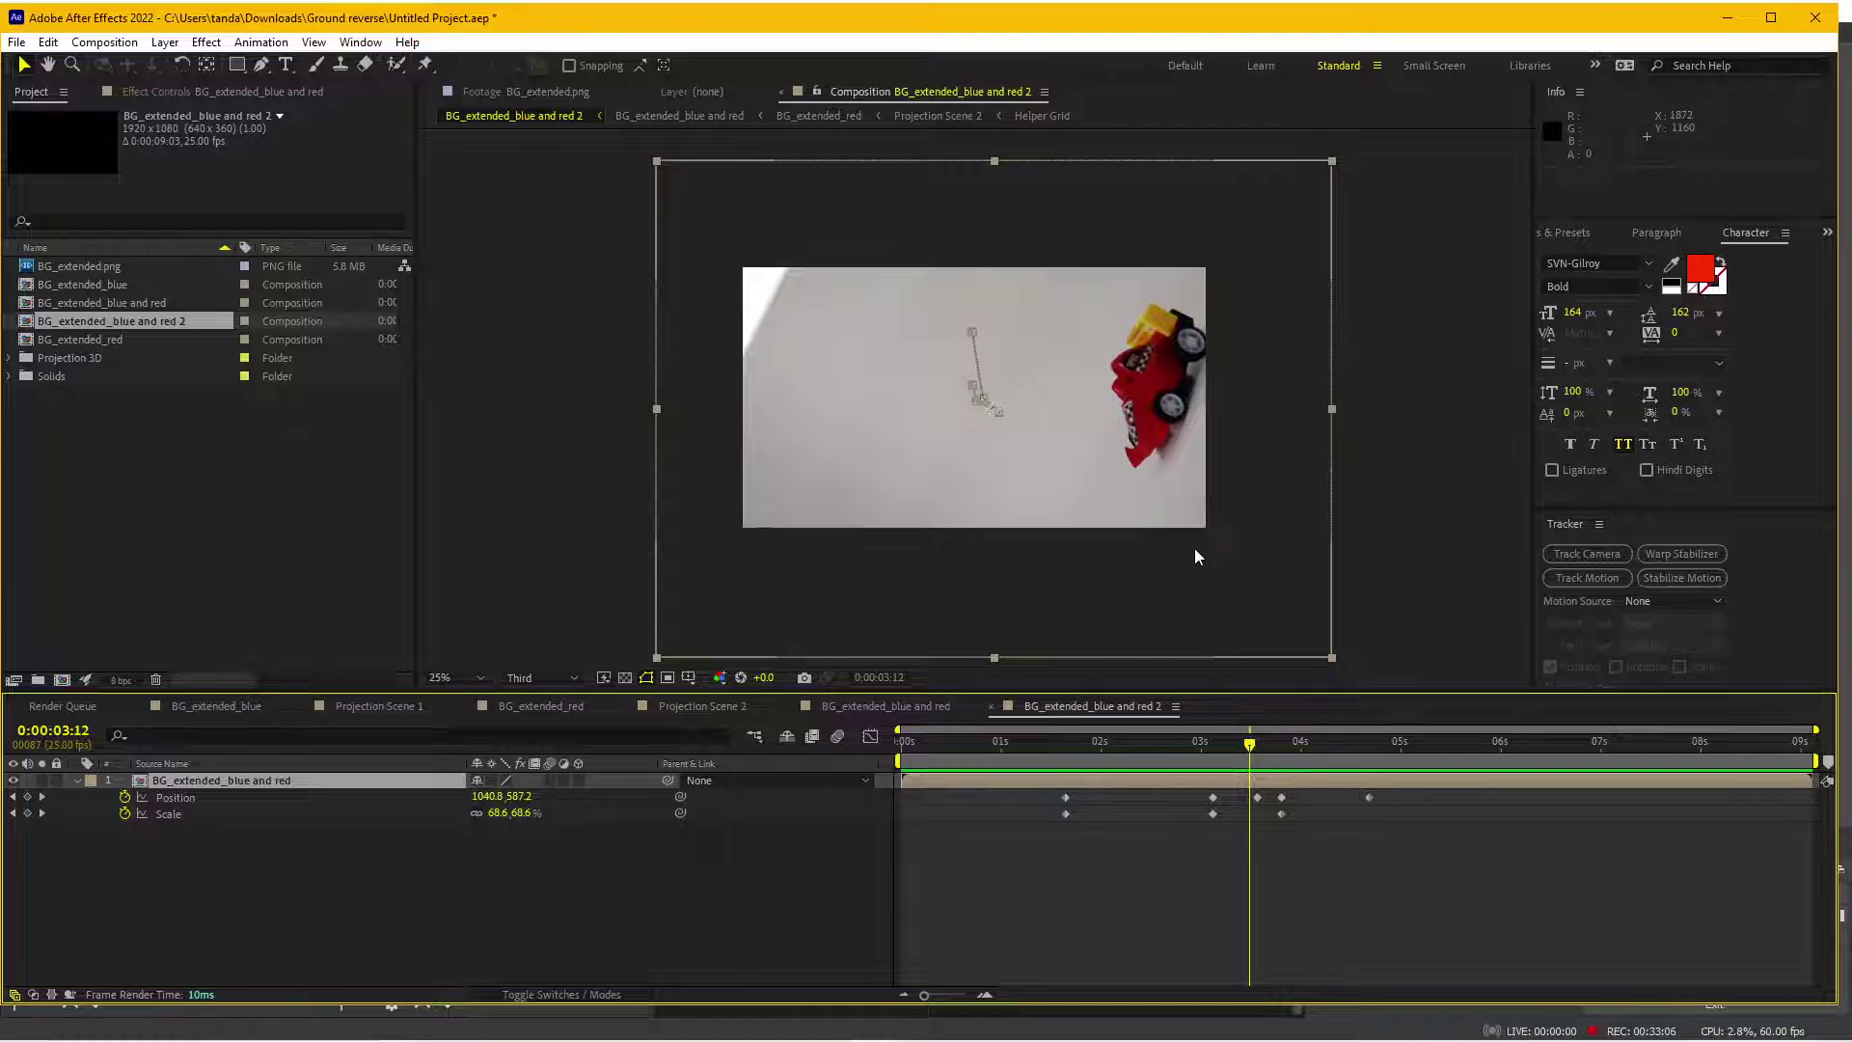
{"action": "left_click_drag", "start_coordinate": [1195, 557], "coordinate": [1180, 551]}
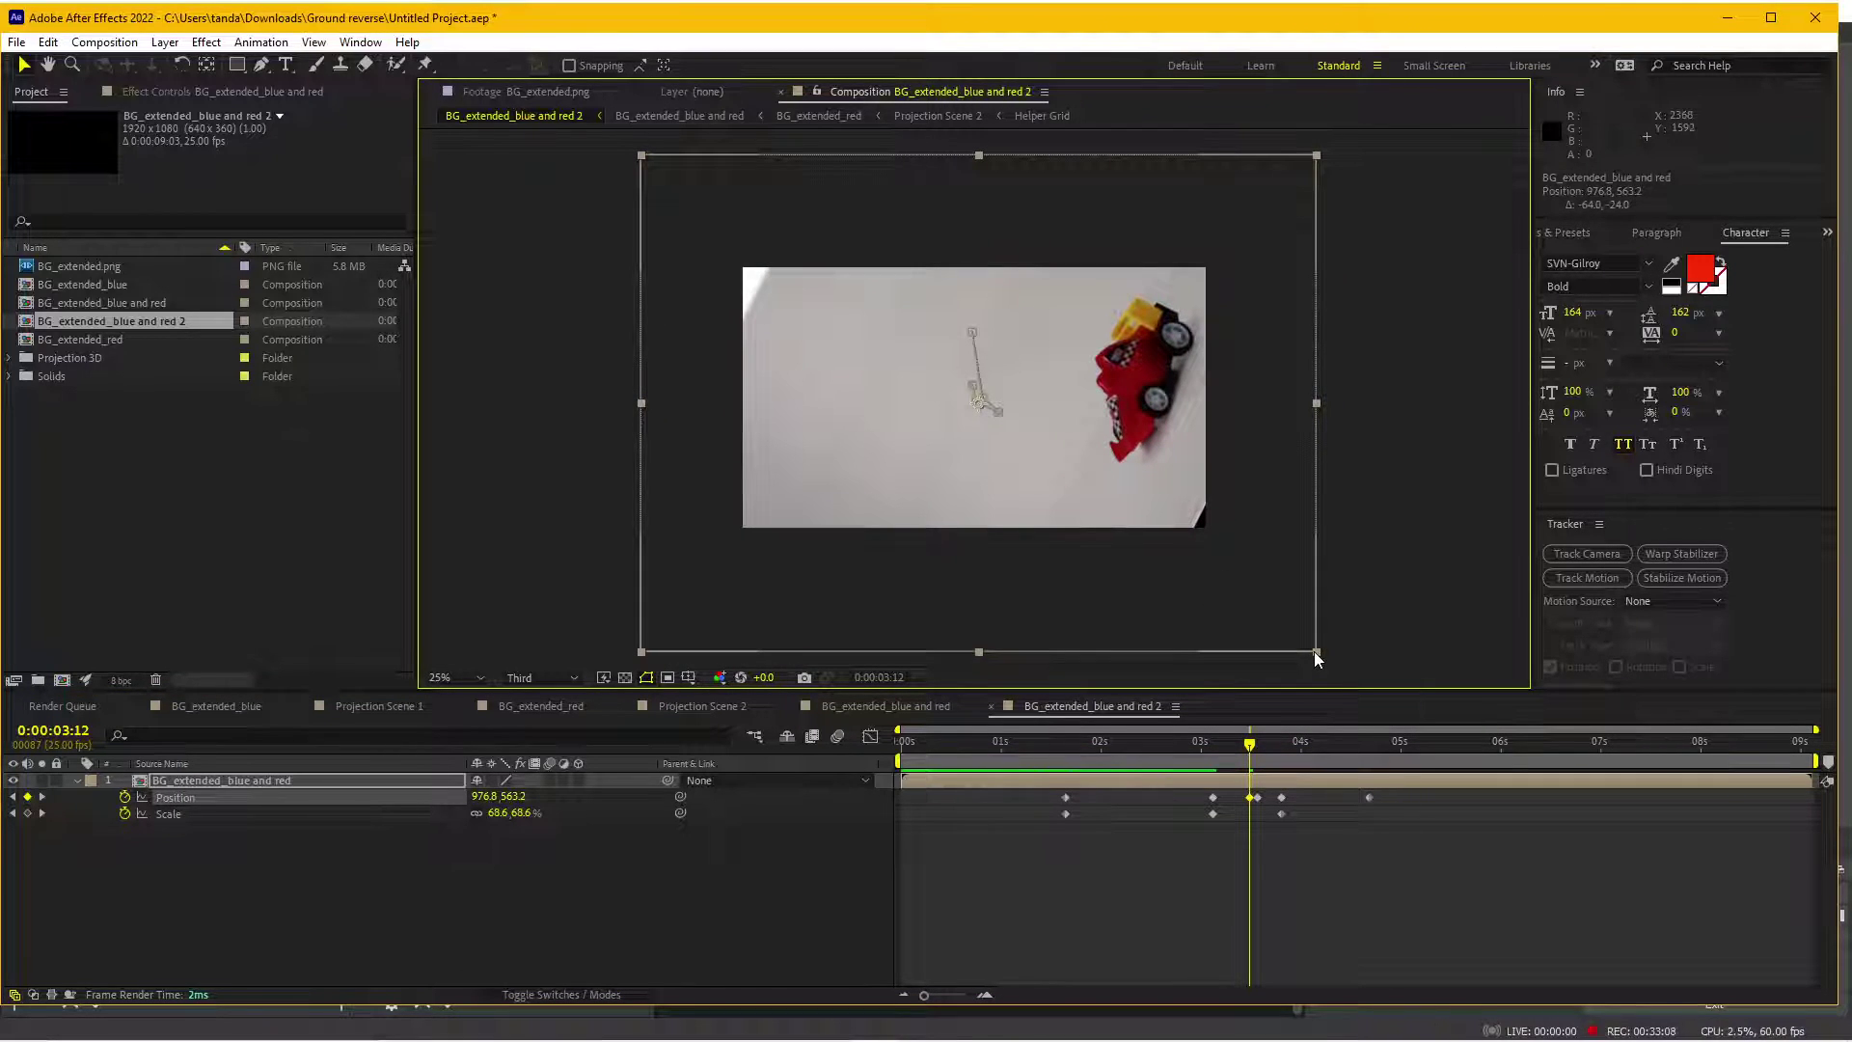
{"action": "left_click_drag", "start_coordinate": [1318, 659], "coordinate": [1336, 665]}
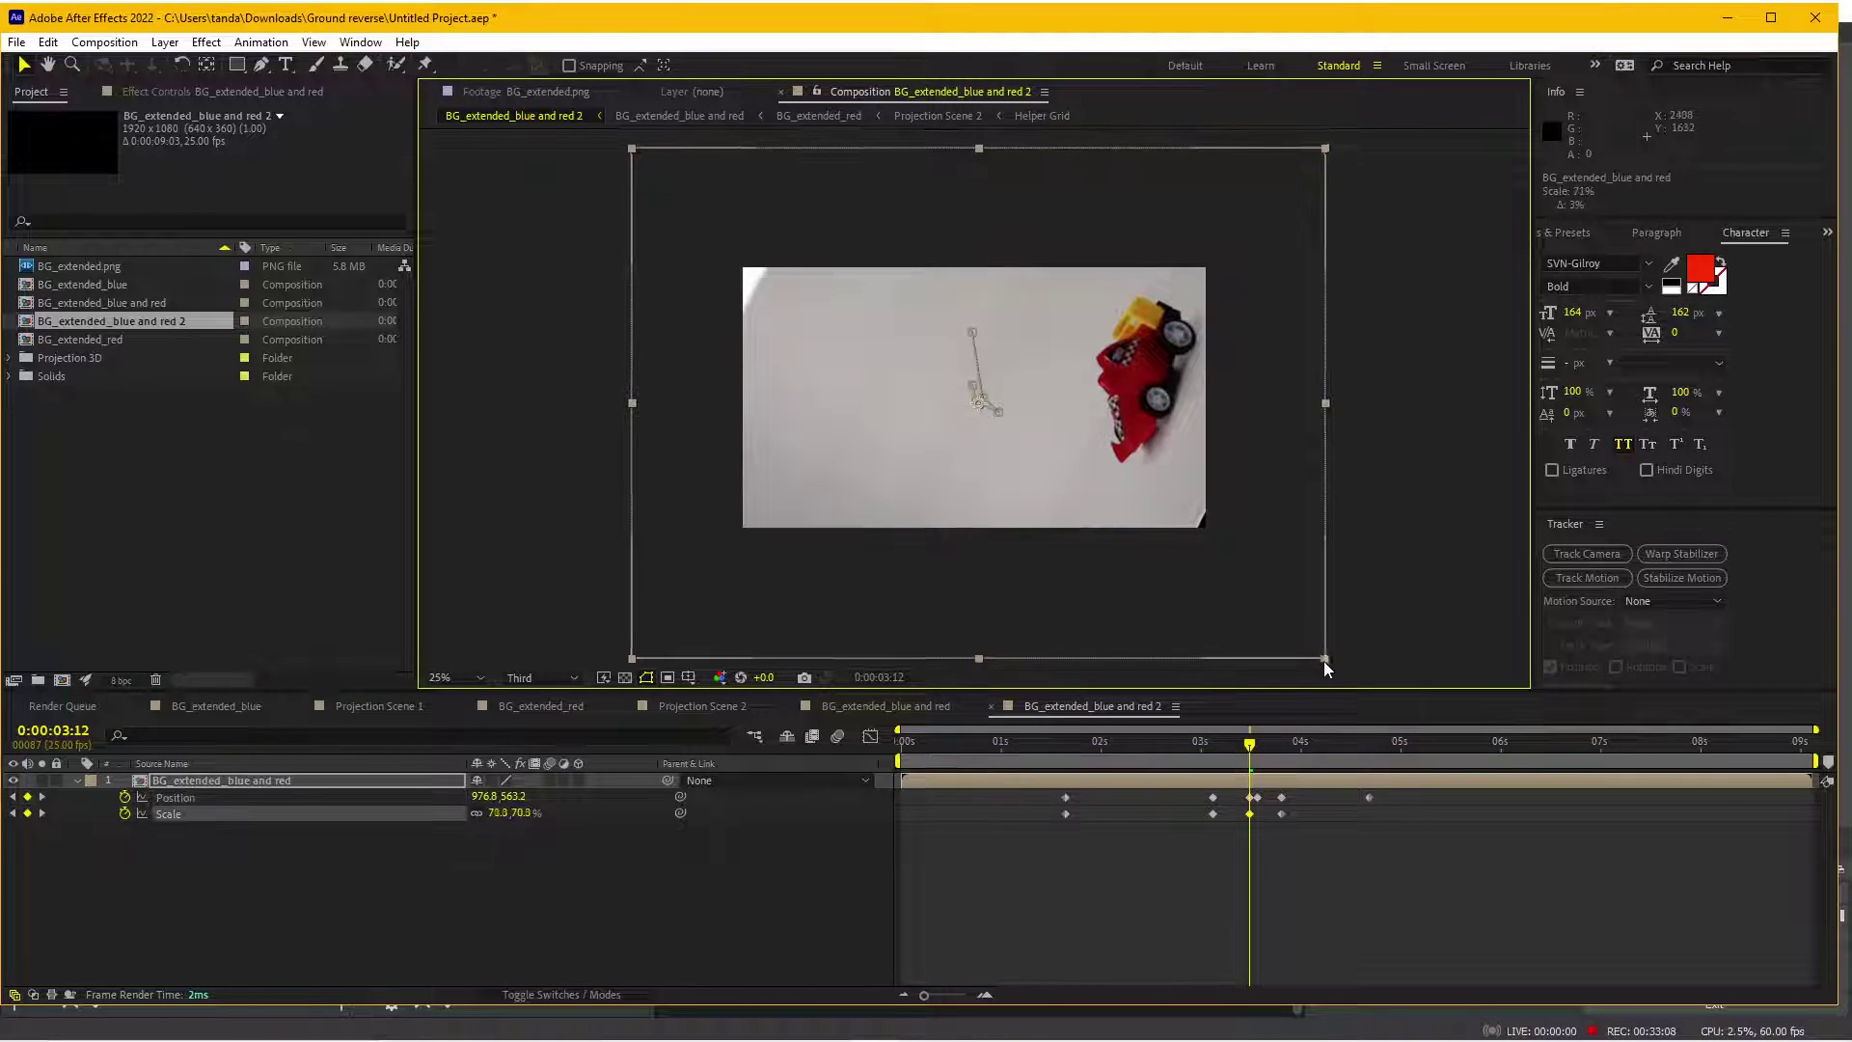
{"action": "left_click", "coordinate": [1257, 797]}
{"action": "key", "text": "Delete"}
{"action": "left_click", "coordinate": [1193, 747]}
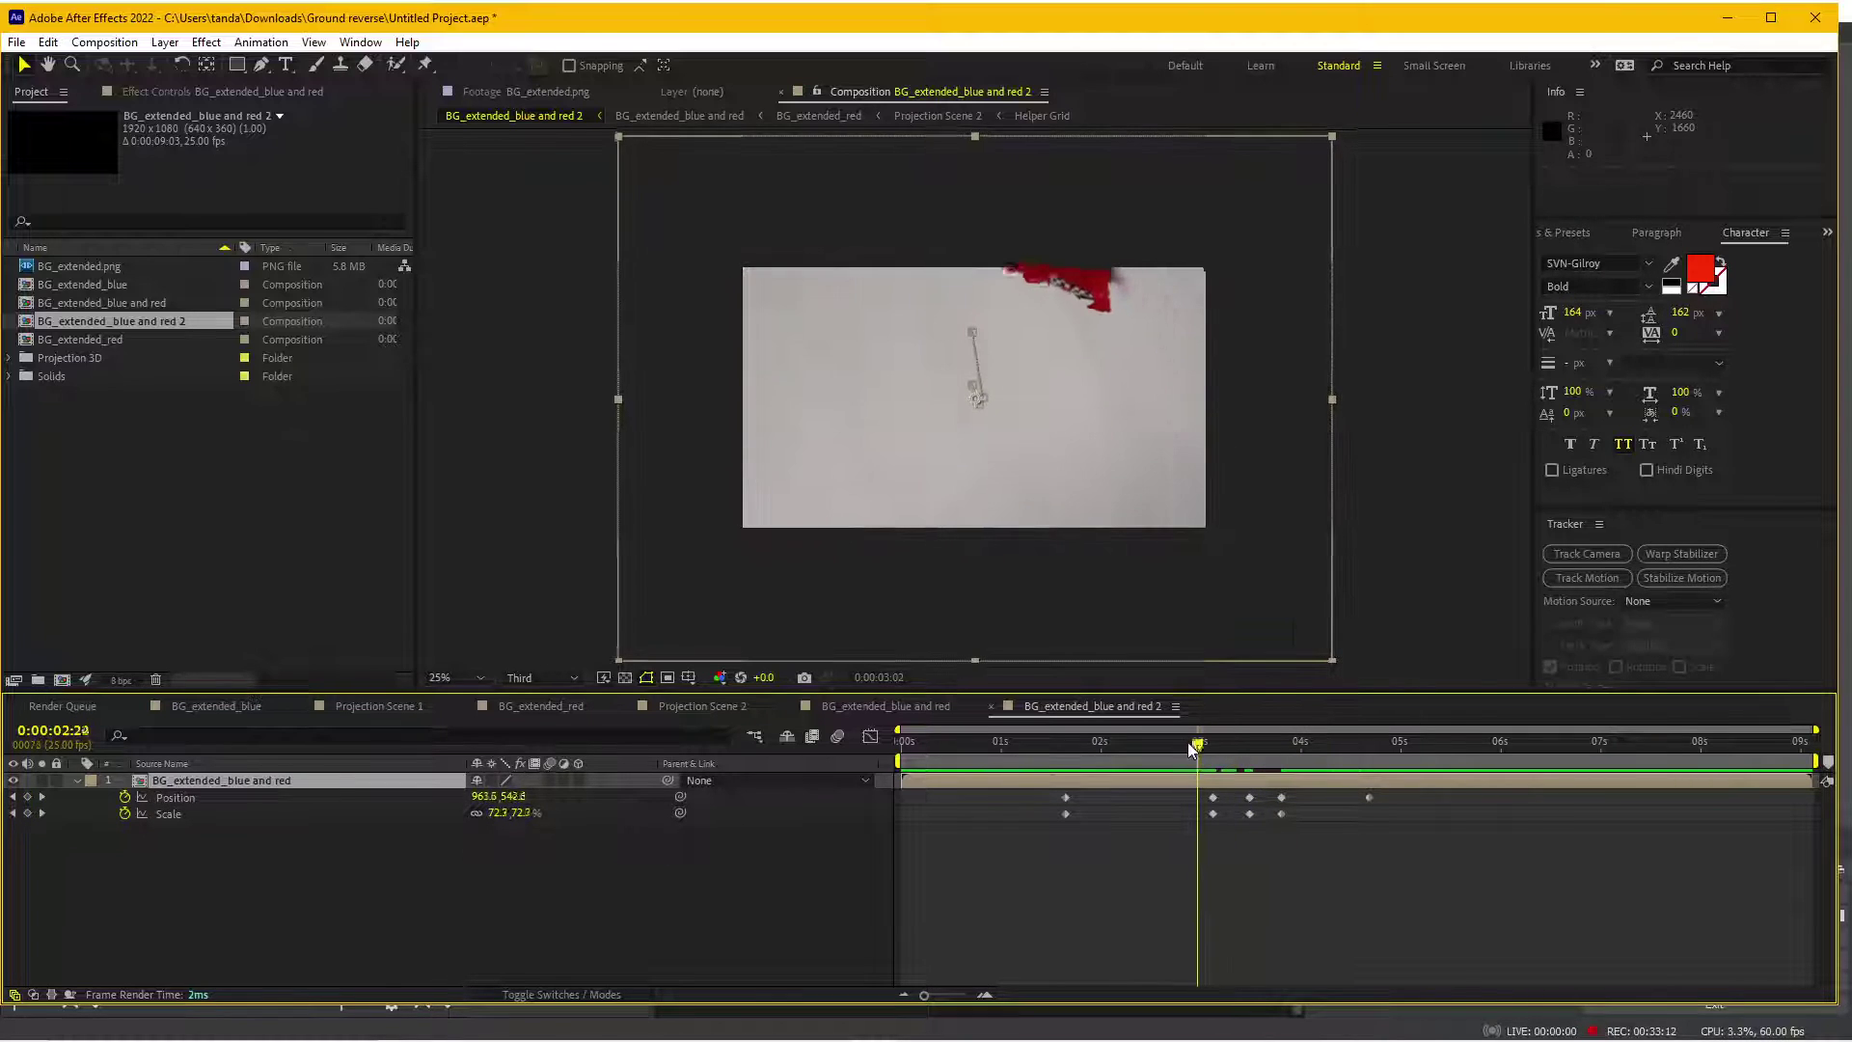
{"action": "left_click_drag", "start_coordinate": [1193, 747], "coordinate": [1109, 746]}
{"action": "key", "text": "space"}
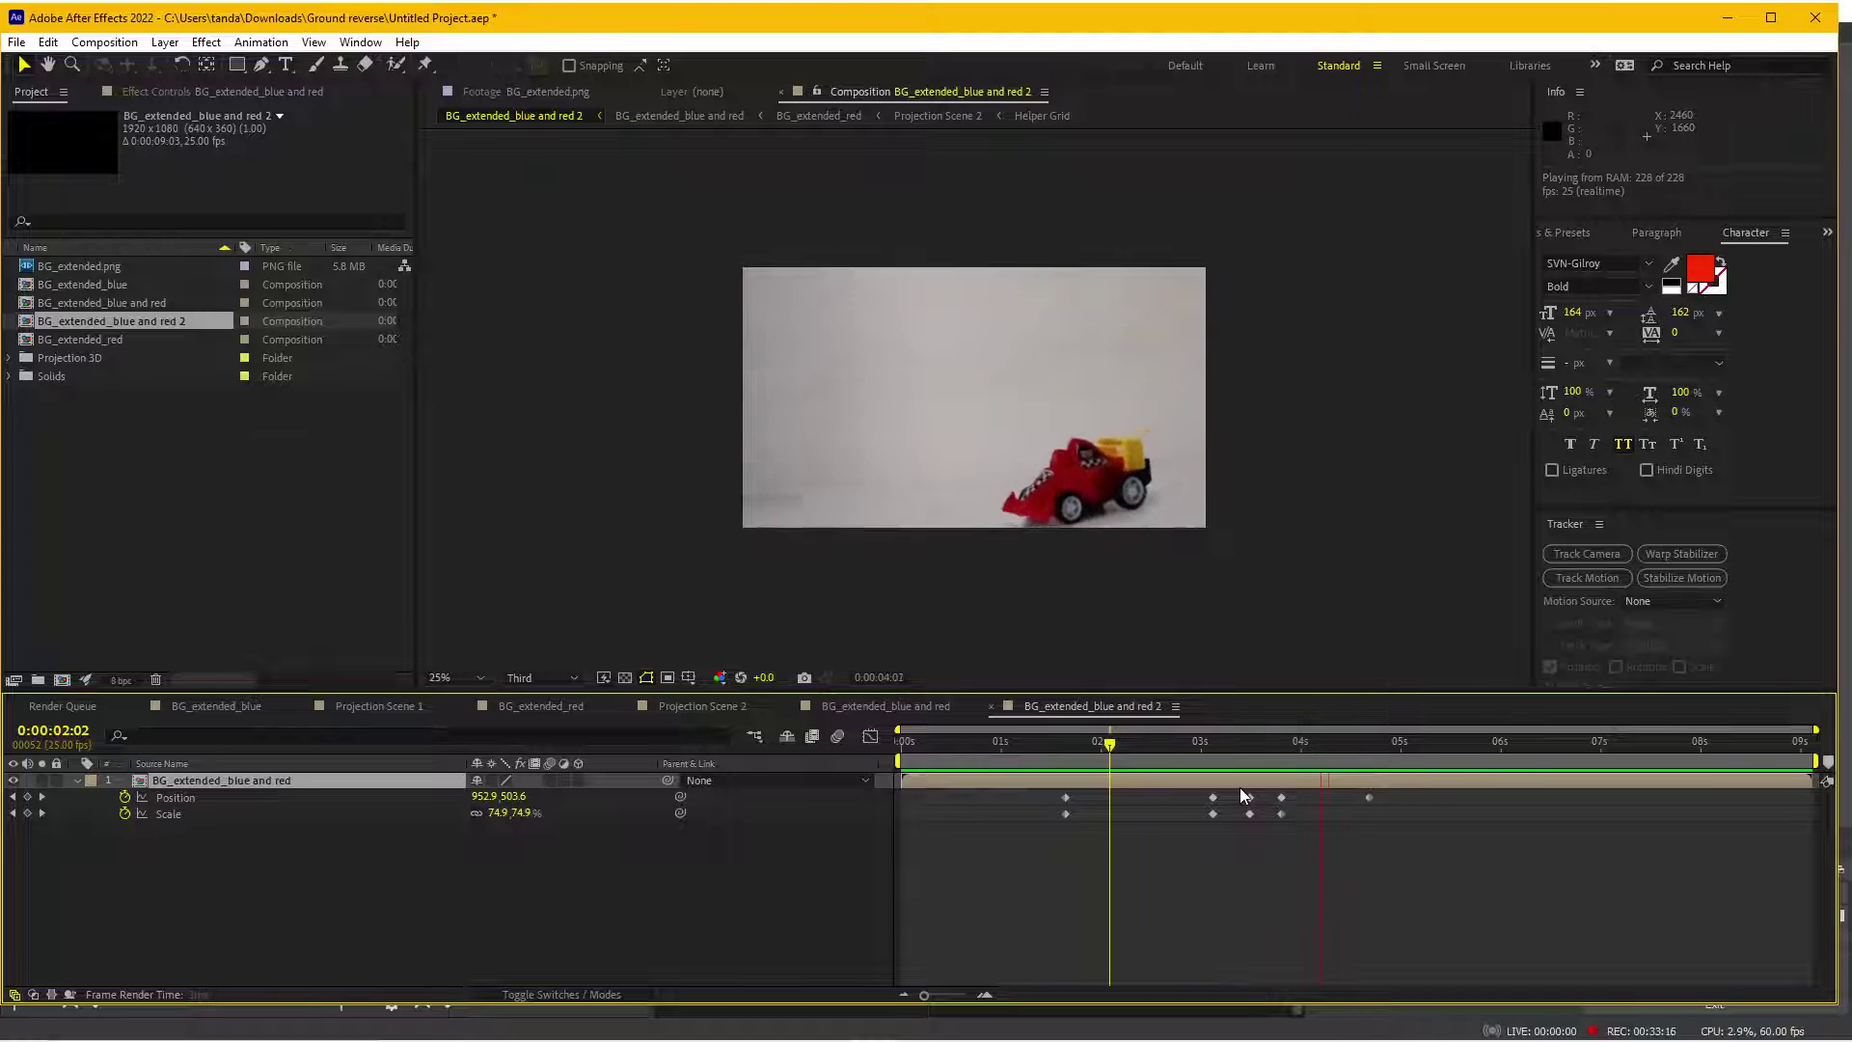
- At 3:16, enlarge the layer to 73% scale and preview the result
{"action": "left_click", "coordinate": [1256, 745]}
{"action": "left_click_drag", "start_coordinate": [1268, 745], "coordinate": [1267, 751]}
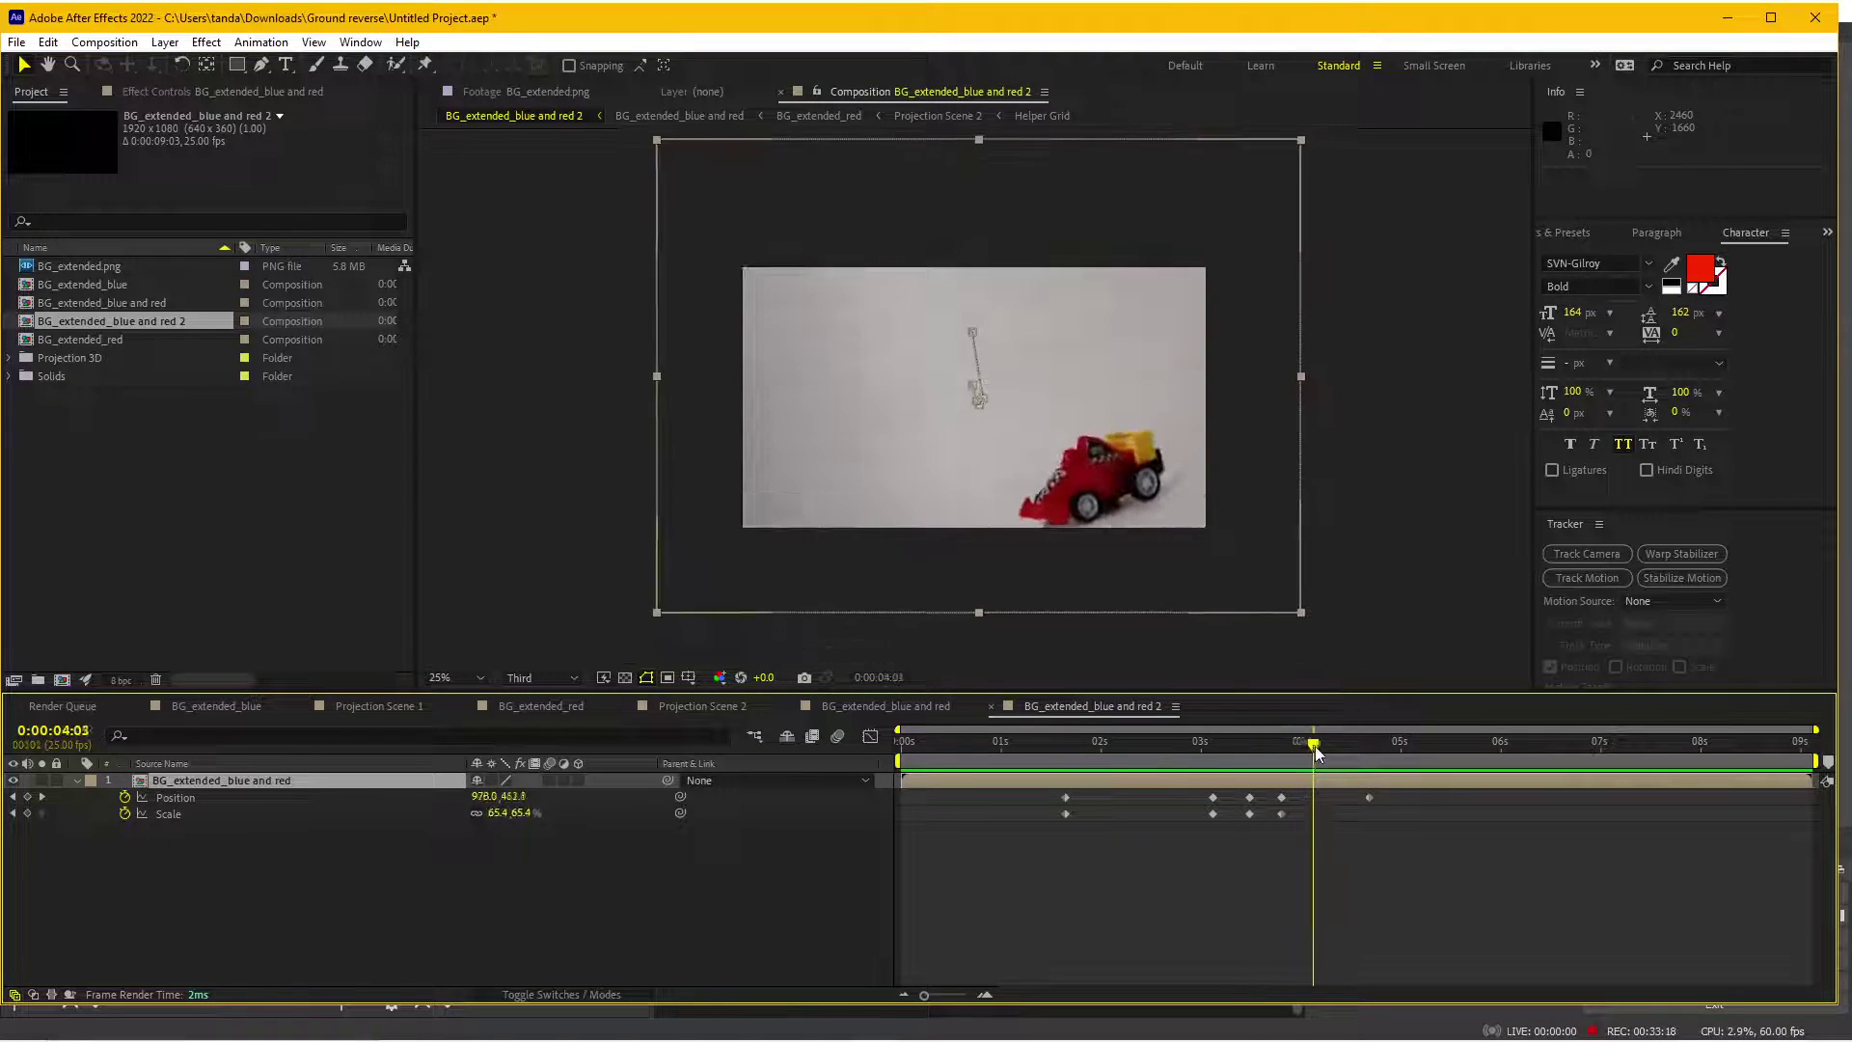
{"action": "left_click_drag", "start_coordinate": [1202, 561], "coordinate": [1193, 554]}
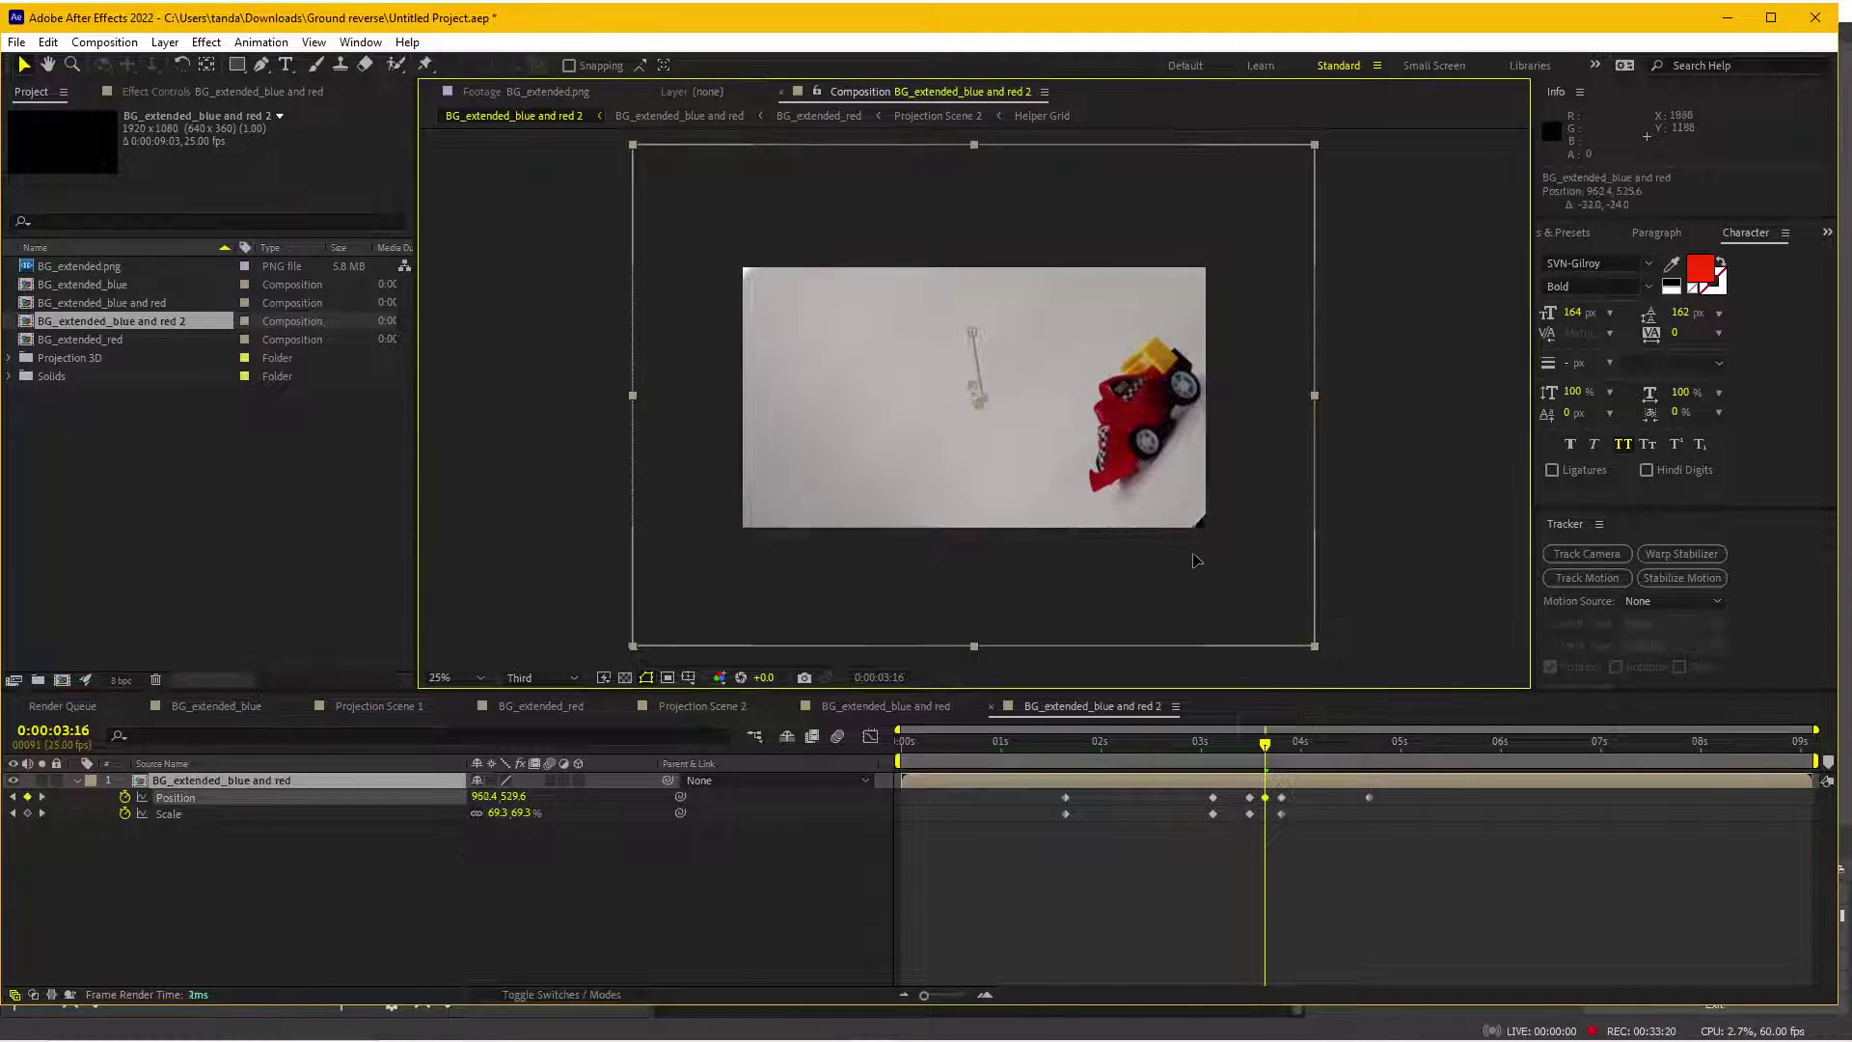
{"action": "key", "text": "ctrl+z"}
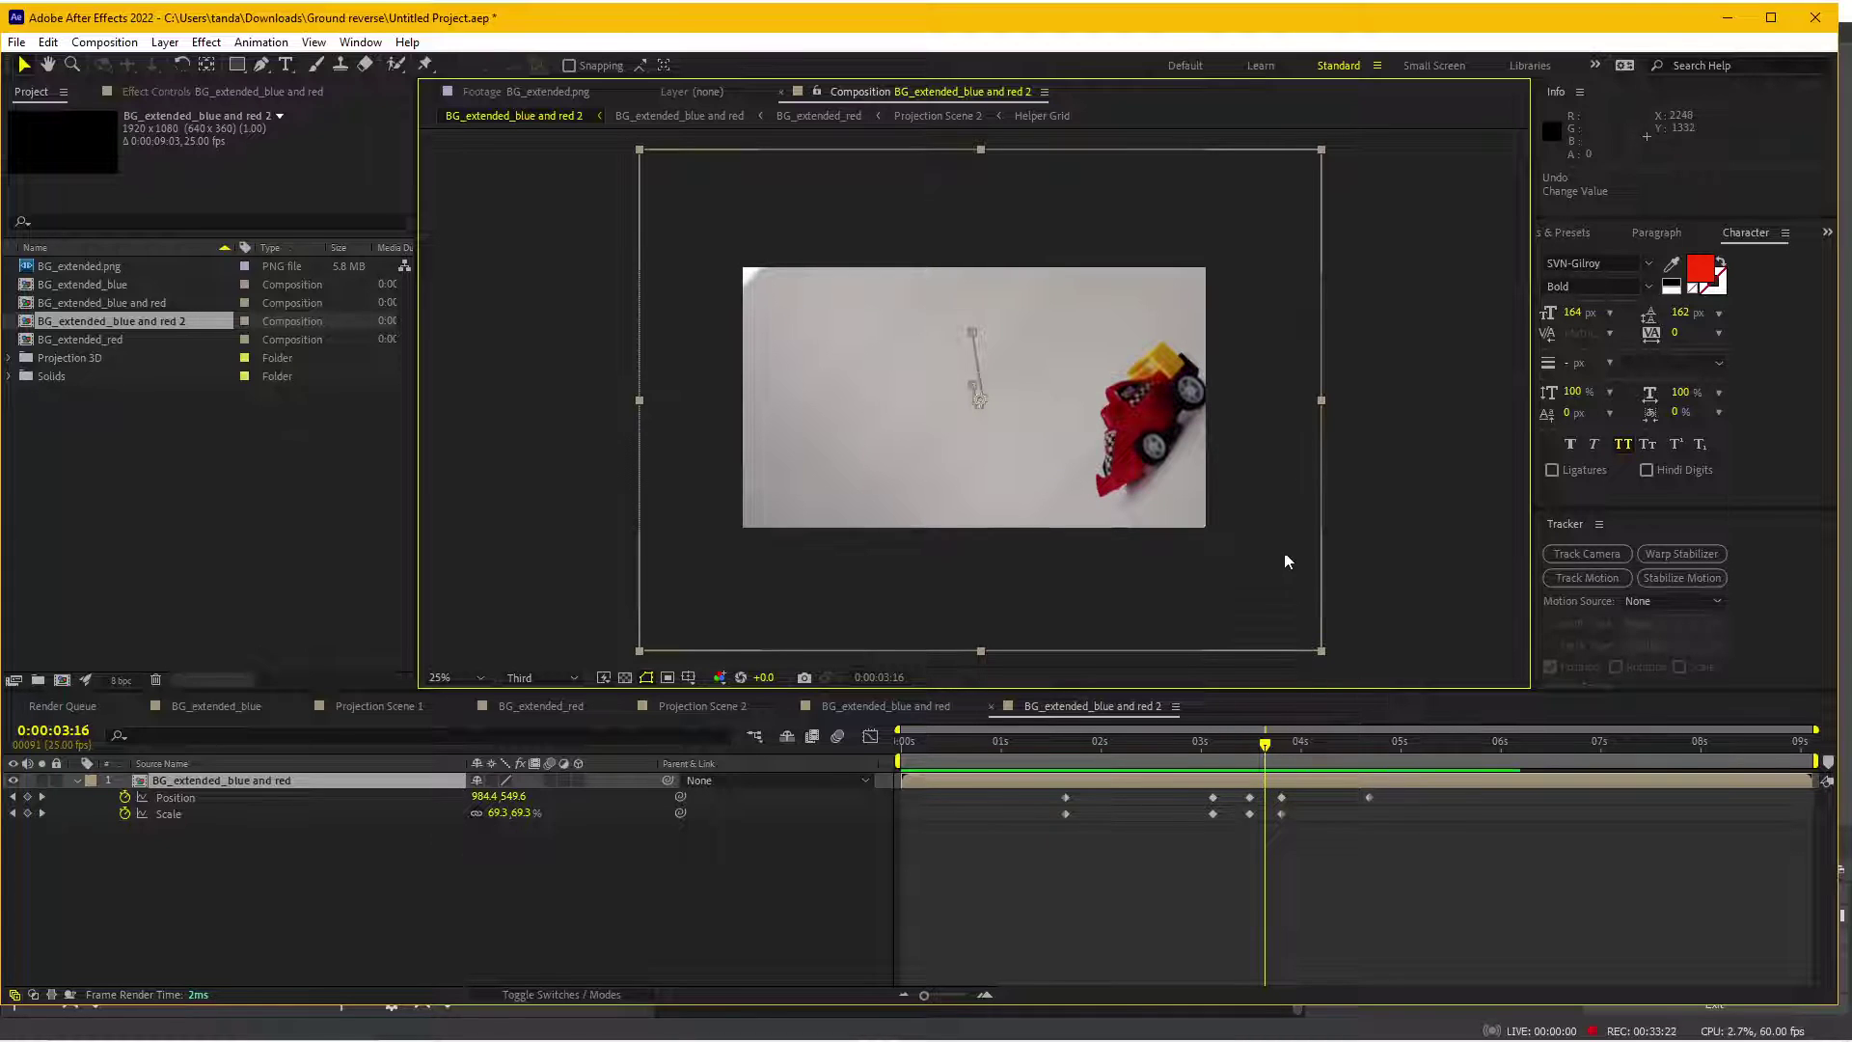
{"action": "left_click_drag", "start_coordinate": [1321, 149], "coordinate": [1341, 156]}
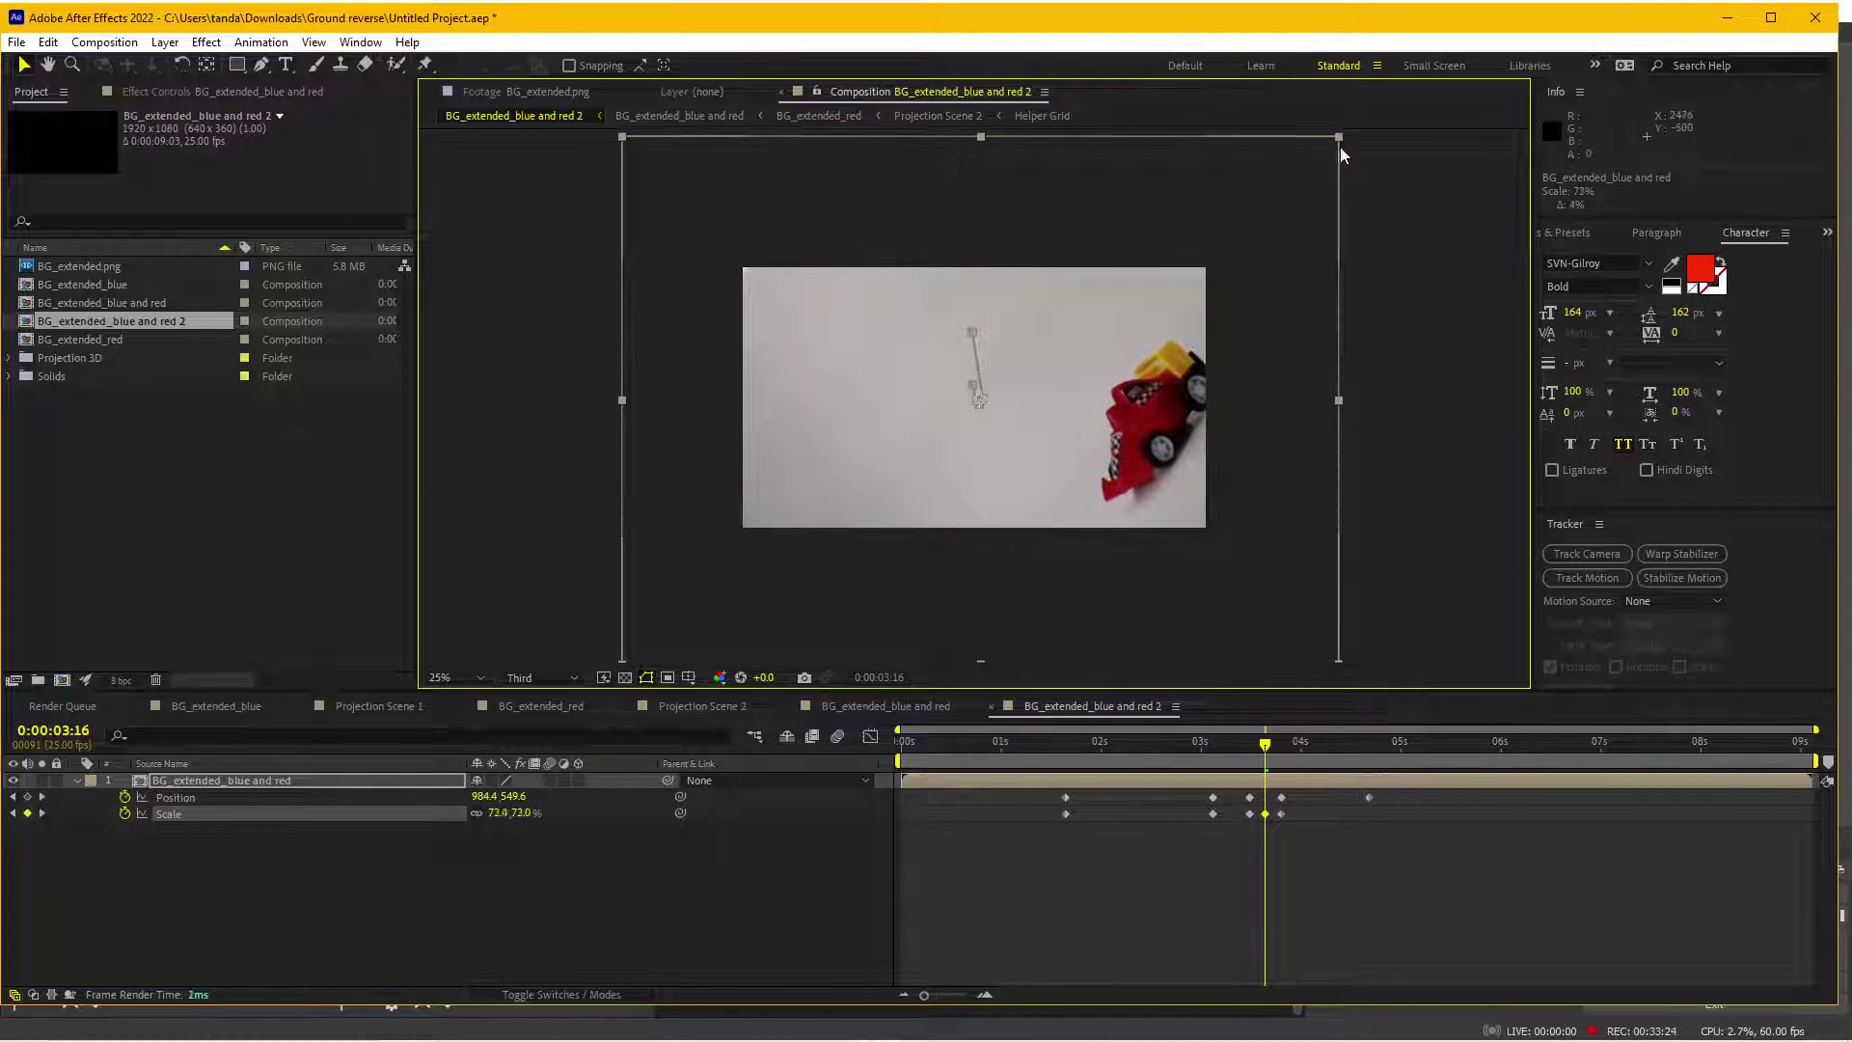
{"action": "key", "text": "space"}
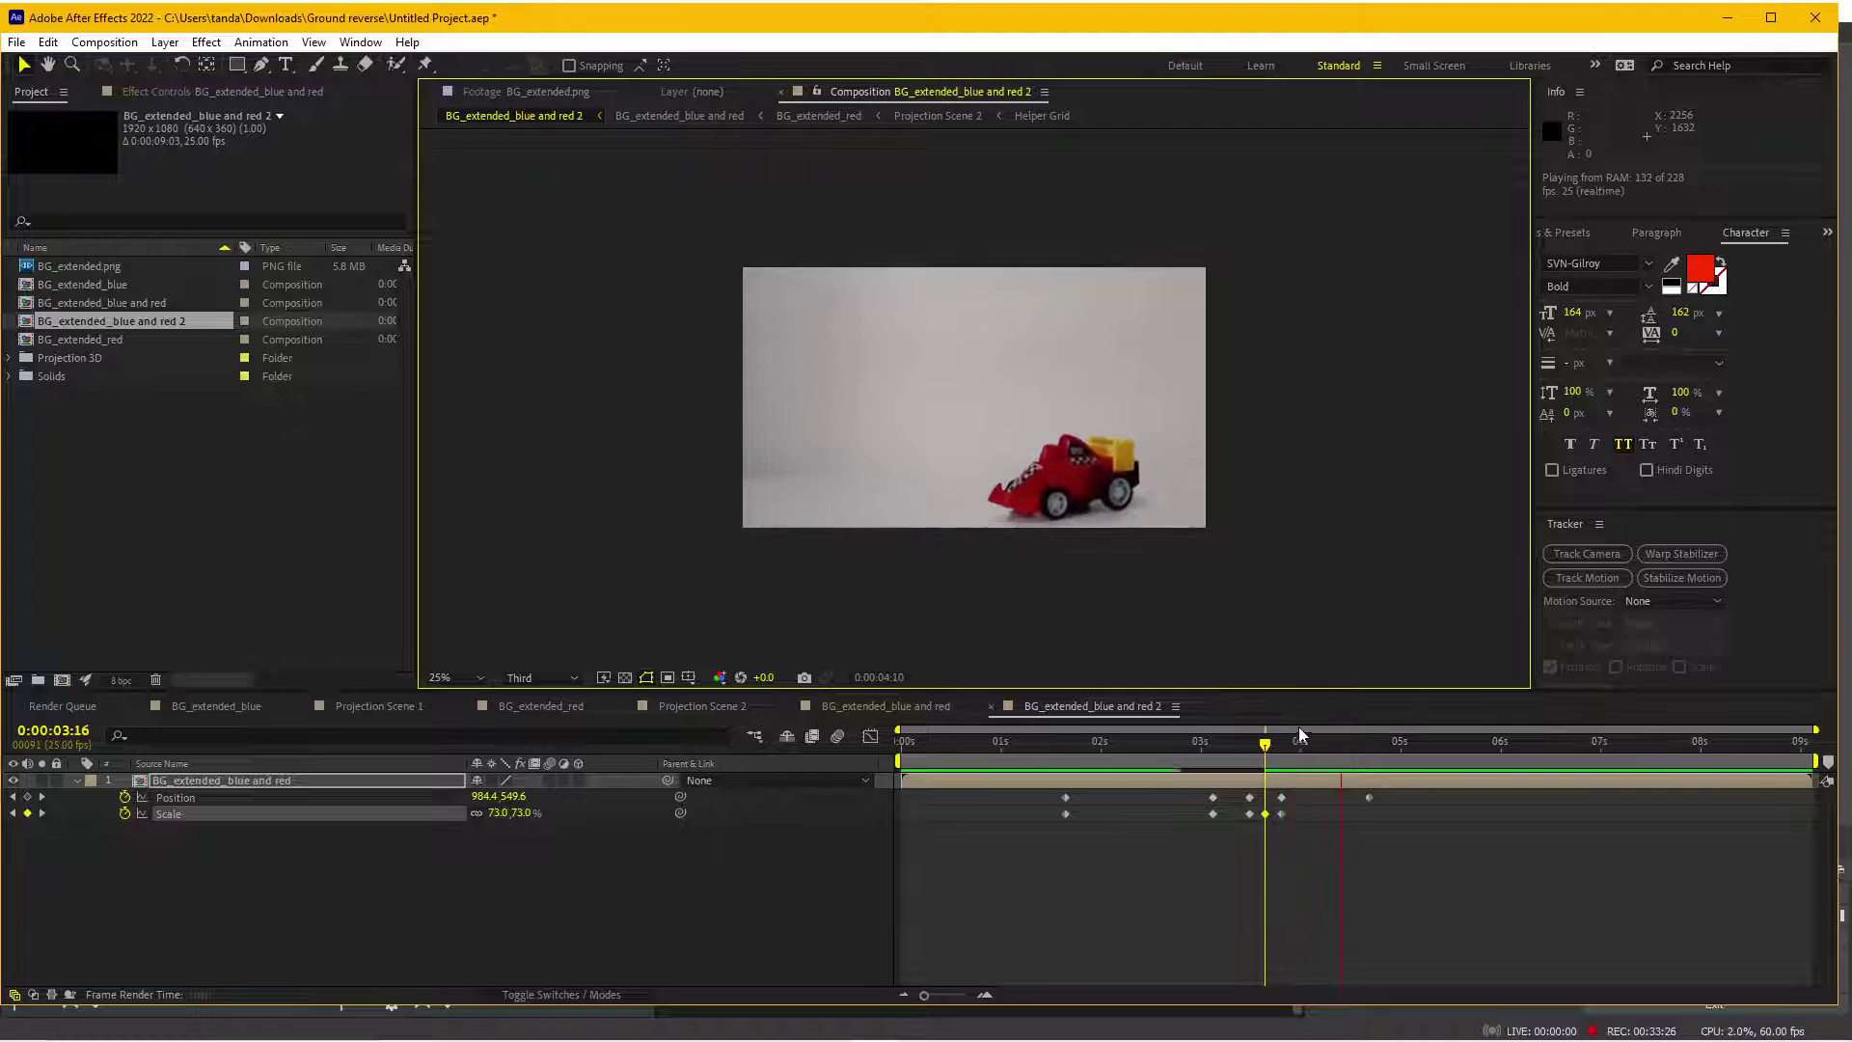
- Retime the last Scale keyframe from 4:10 to 3:20 and preview the transition from the start
{"action": "left_click", "coordinate": [1281, 825]}
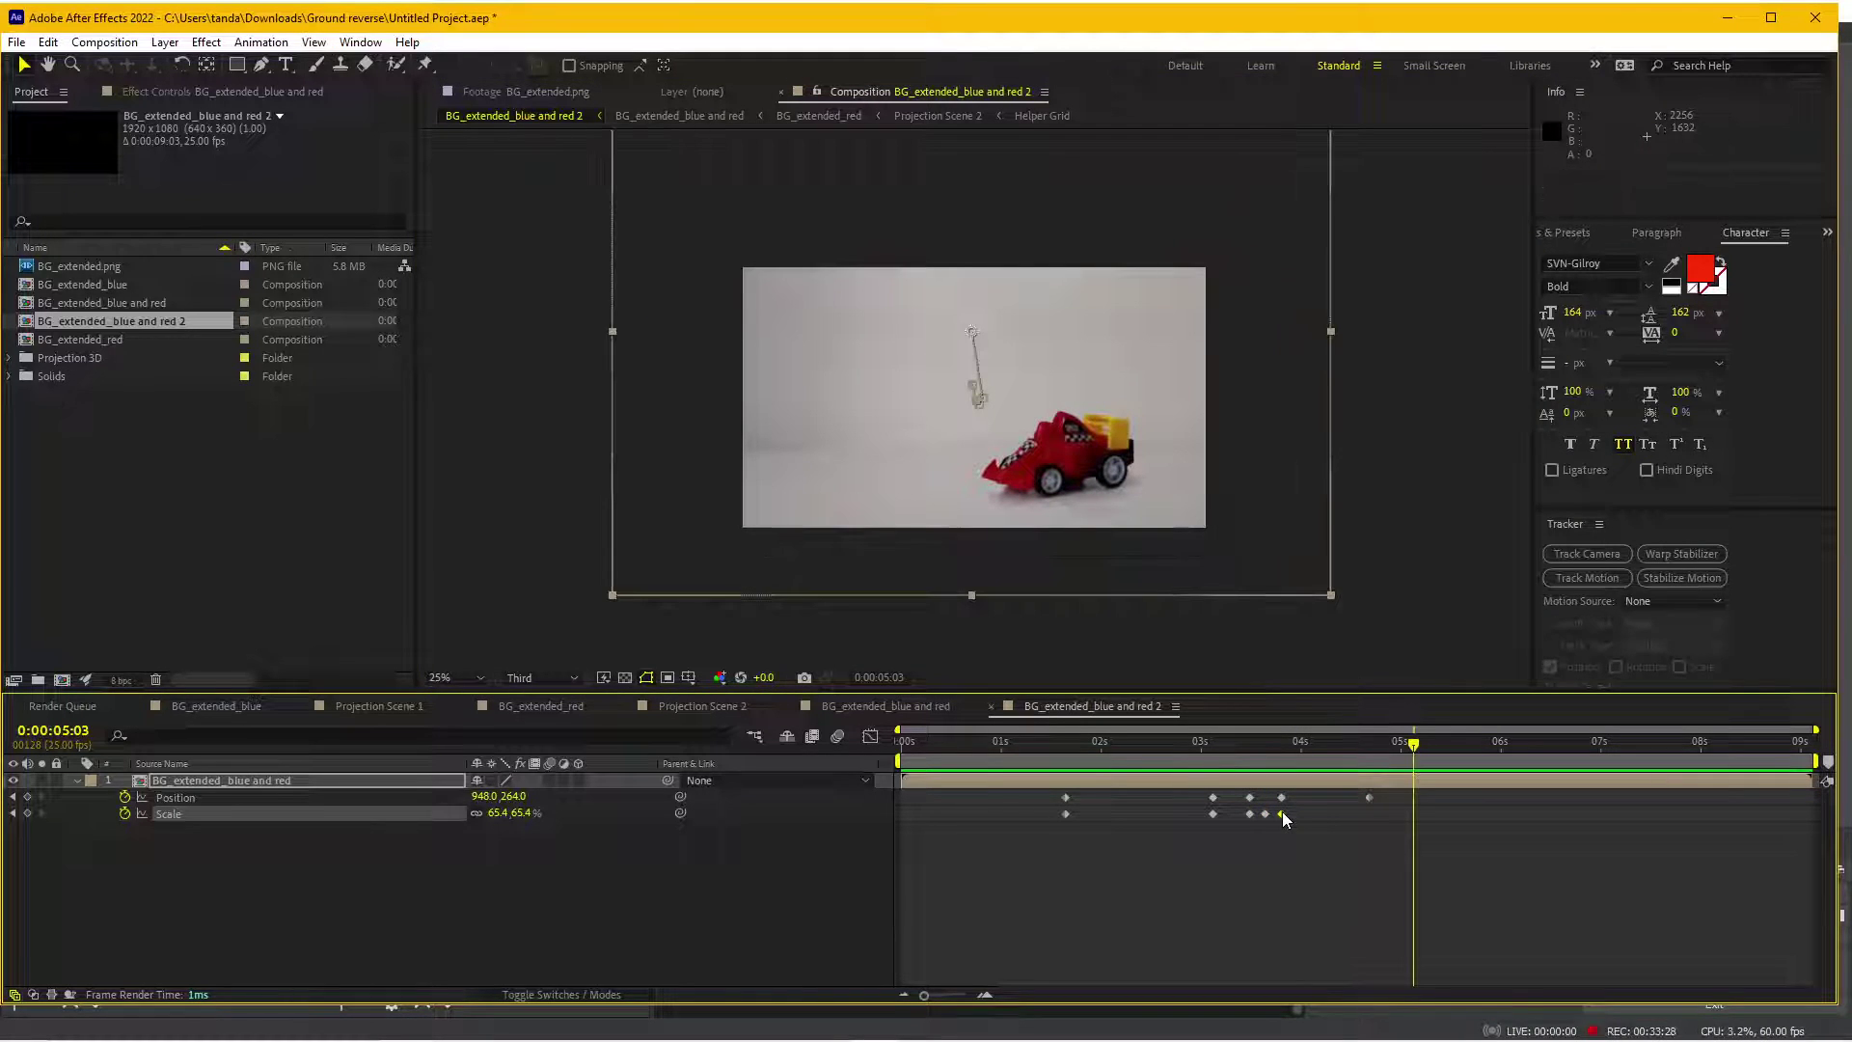
{"action": "left_click_drag", "start_coordinate": [1269, 758], "coordinate": [1340, 754]}
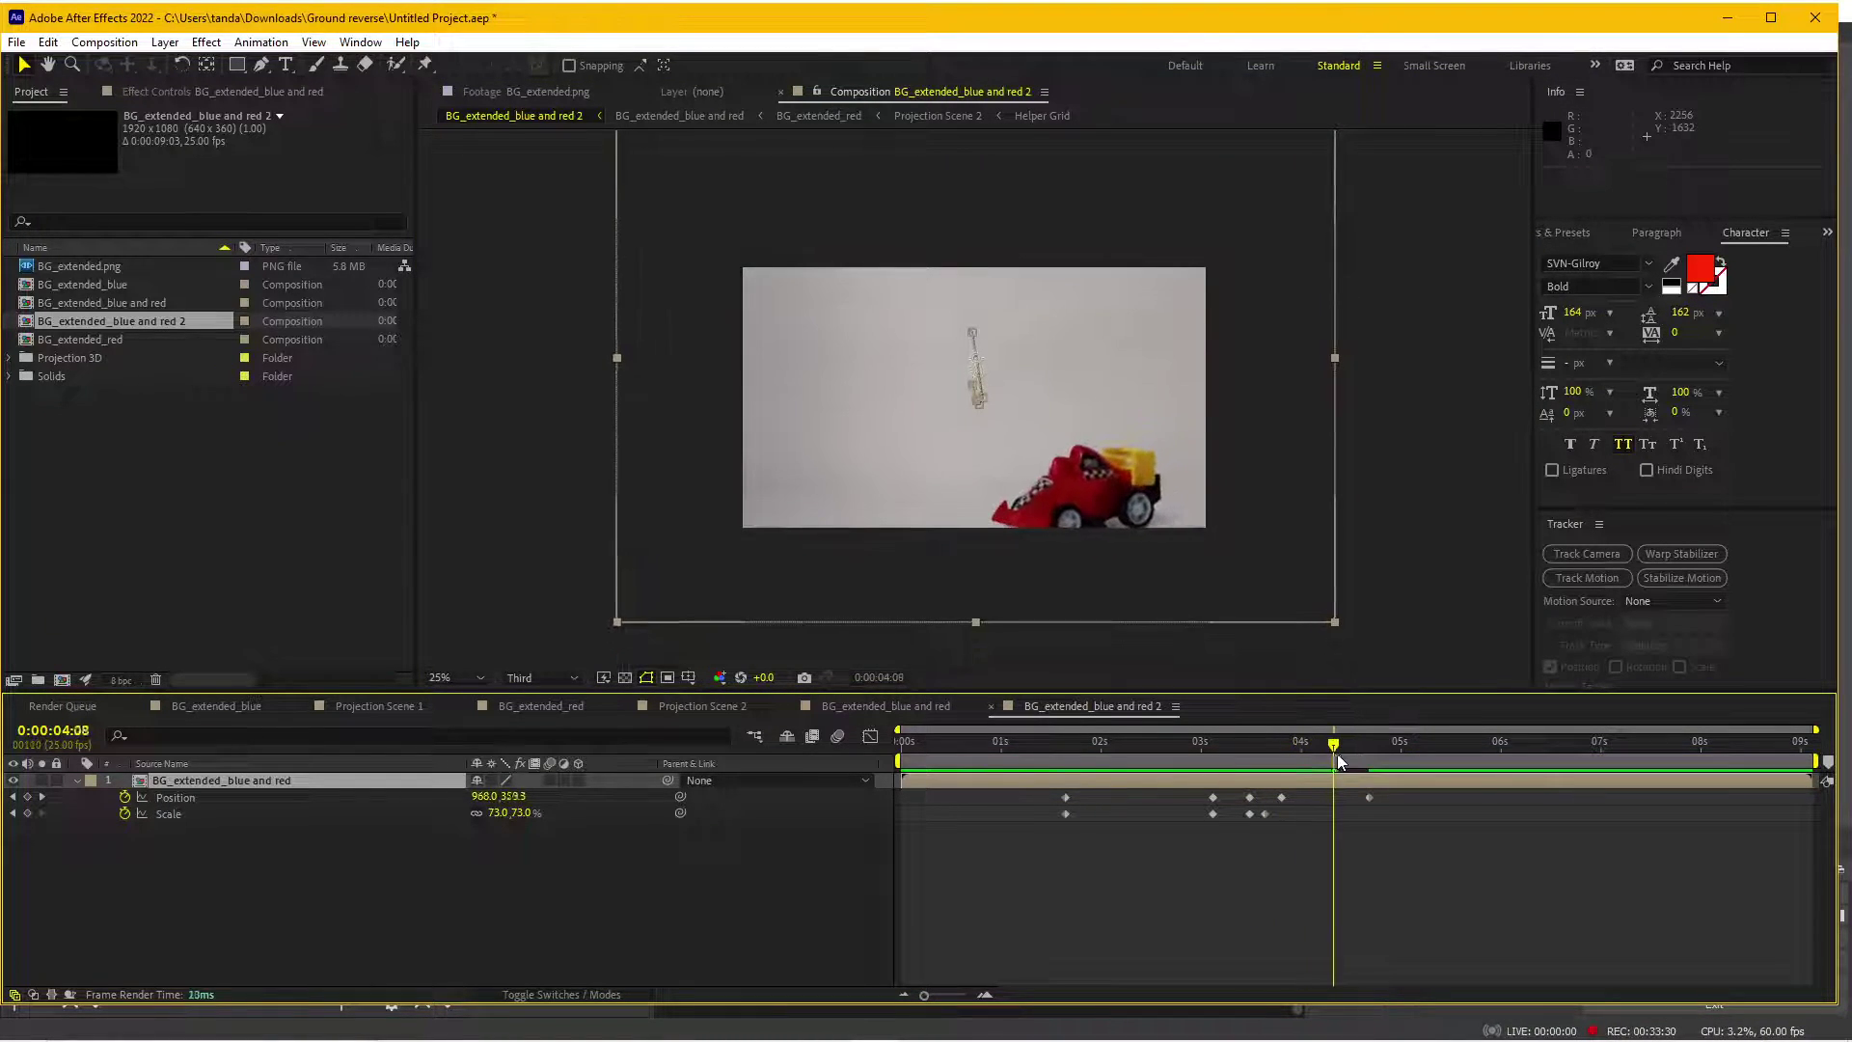
{"action": "left_click", "coordinate": [1281, 813]}
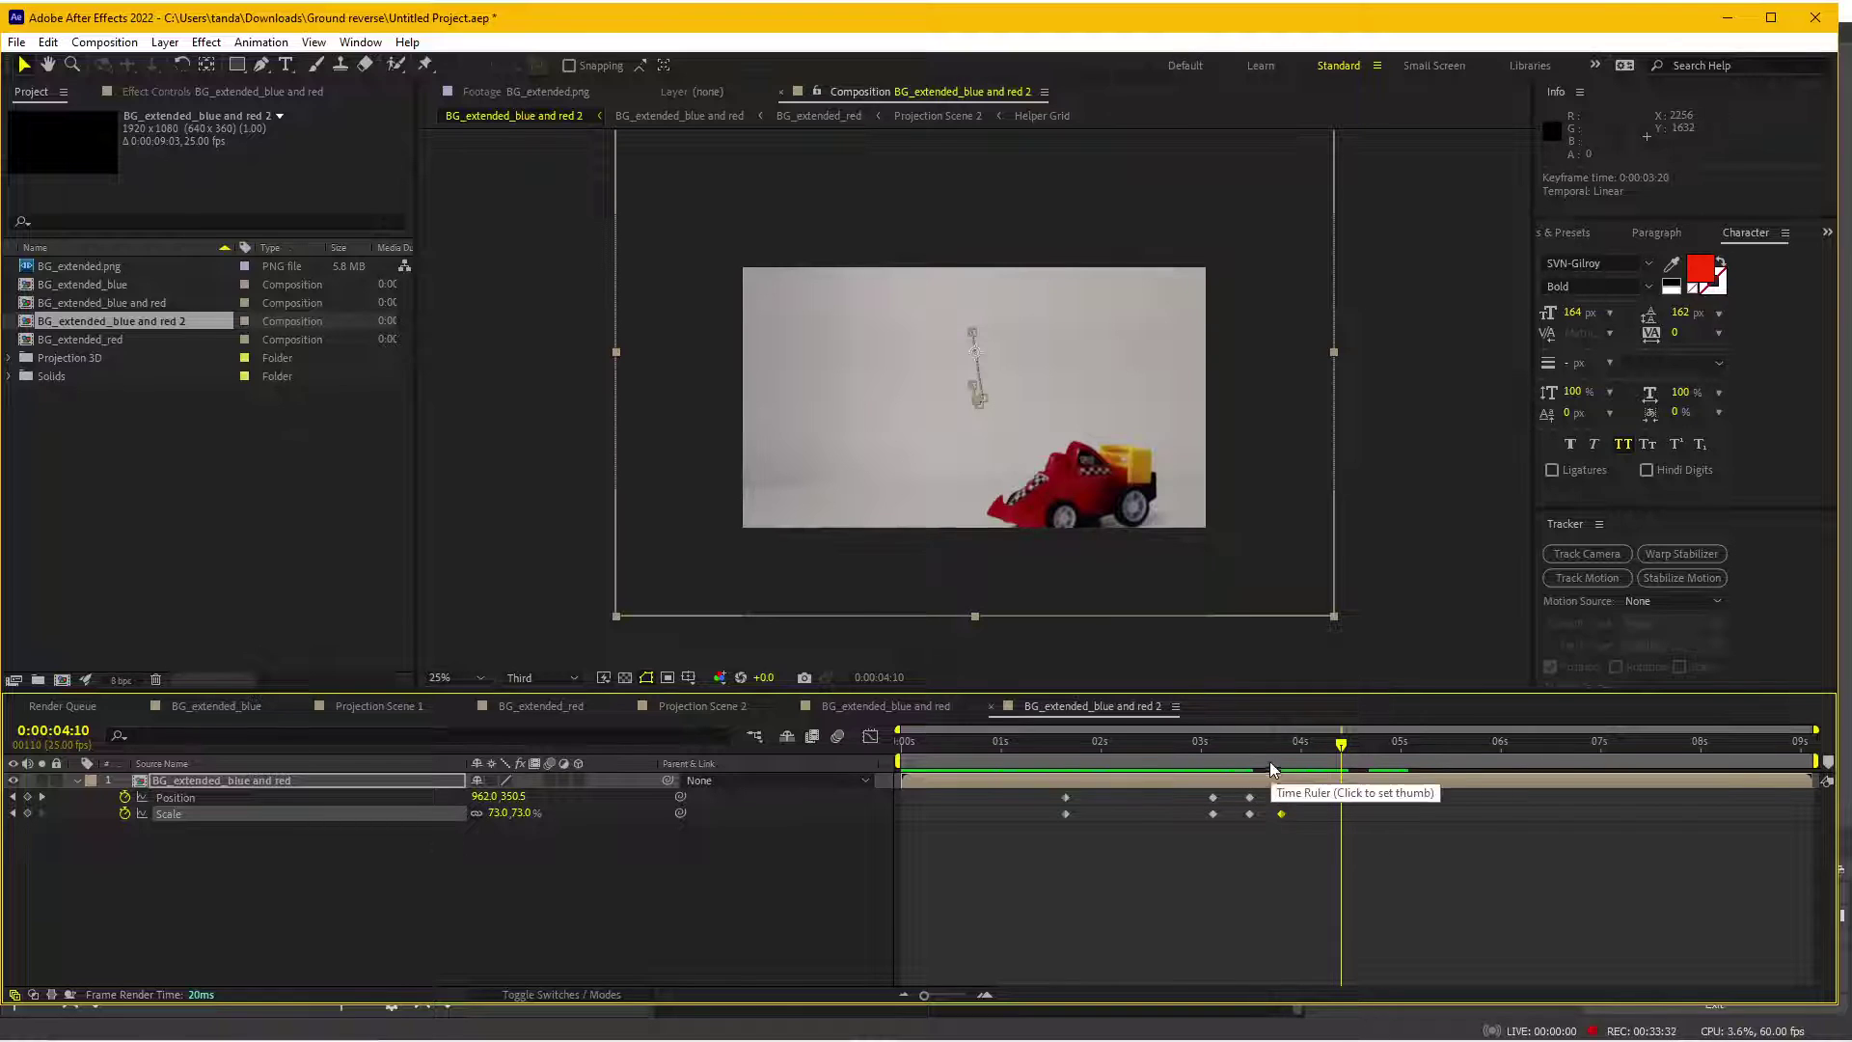
{"action": "mouse_move", "coordinate": [1269, 761]}
{"action": "left_mouse_down"}
{"action": "mouse_move", "coordinate": [1248, 758]}
{"action": "mouse_move", "coordinate": [1388, 769]}
{"action": "mouse_move", "coordinate": [1121, 754]}
{"action": "left_mouse_up"}
{"action": "key", "text": "space"}
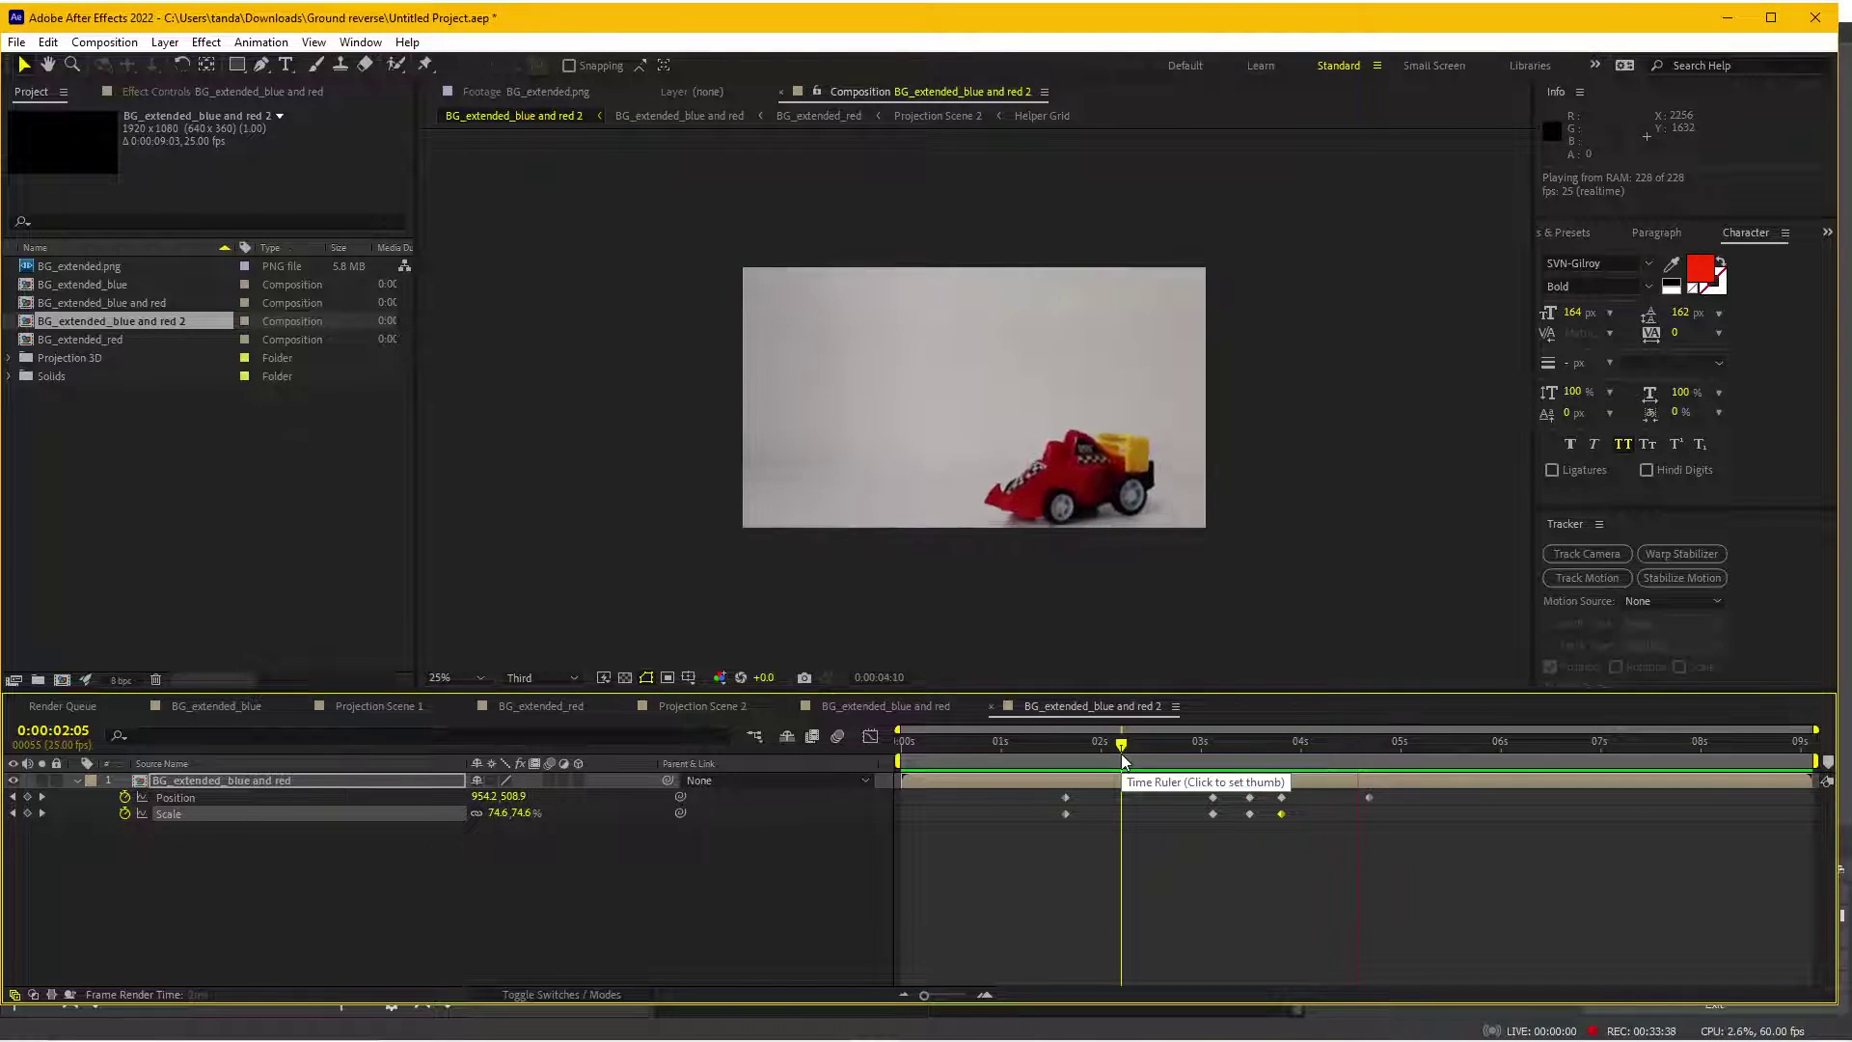
{"action": "left_click_drag", "start_coordinate": [1121, 757], "coordinate": [878, 759]}
{"action": "key", "text": "space"}
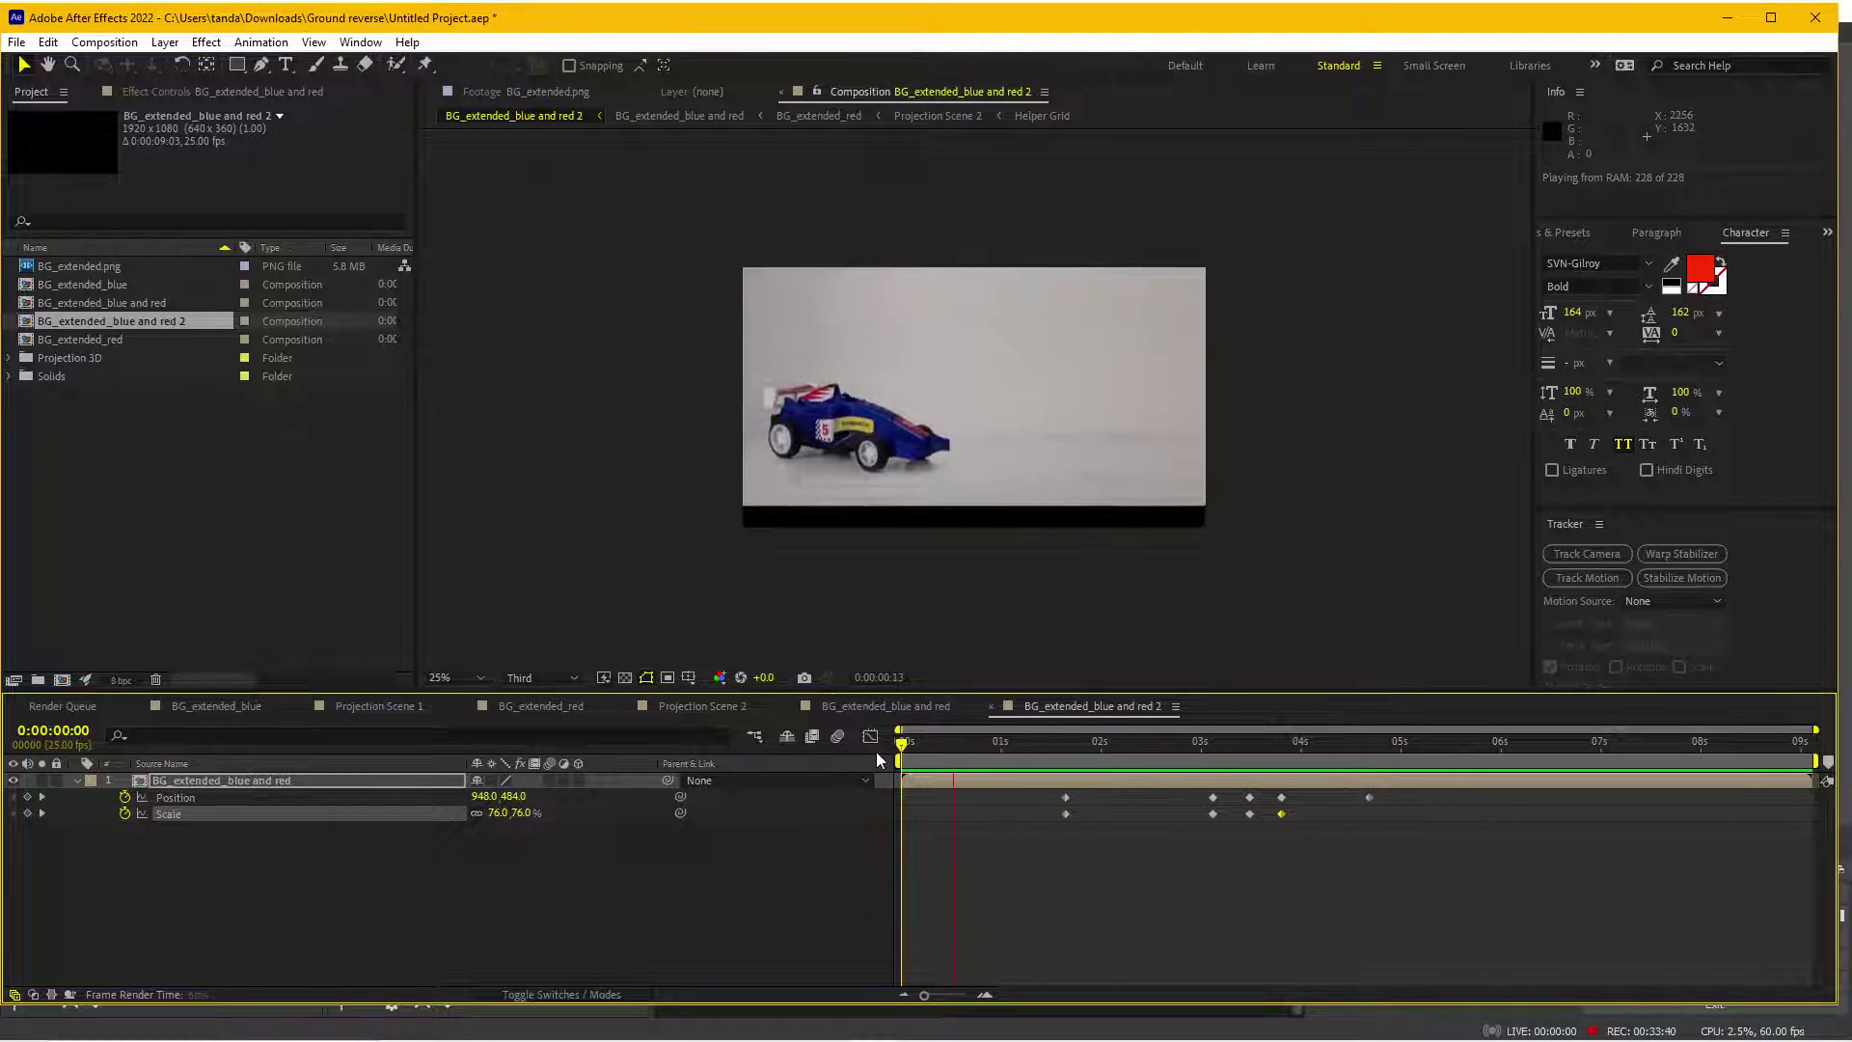
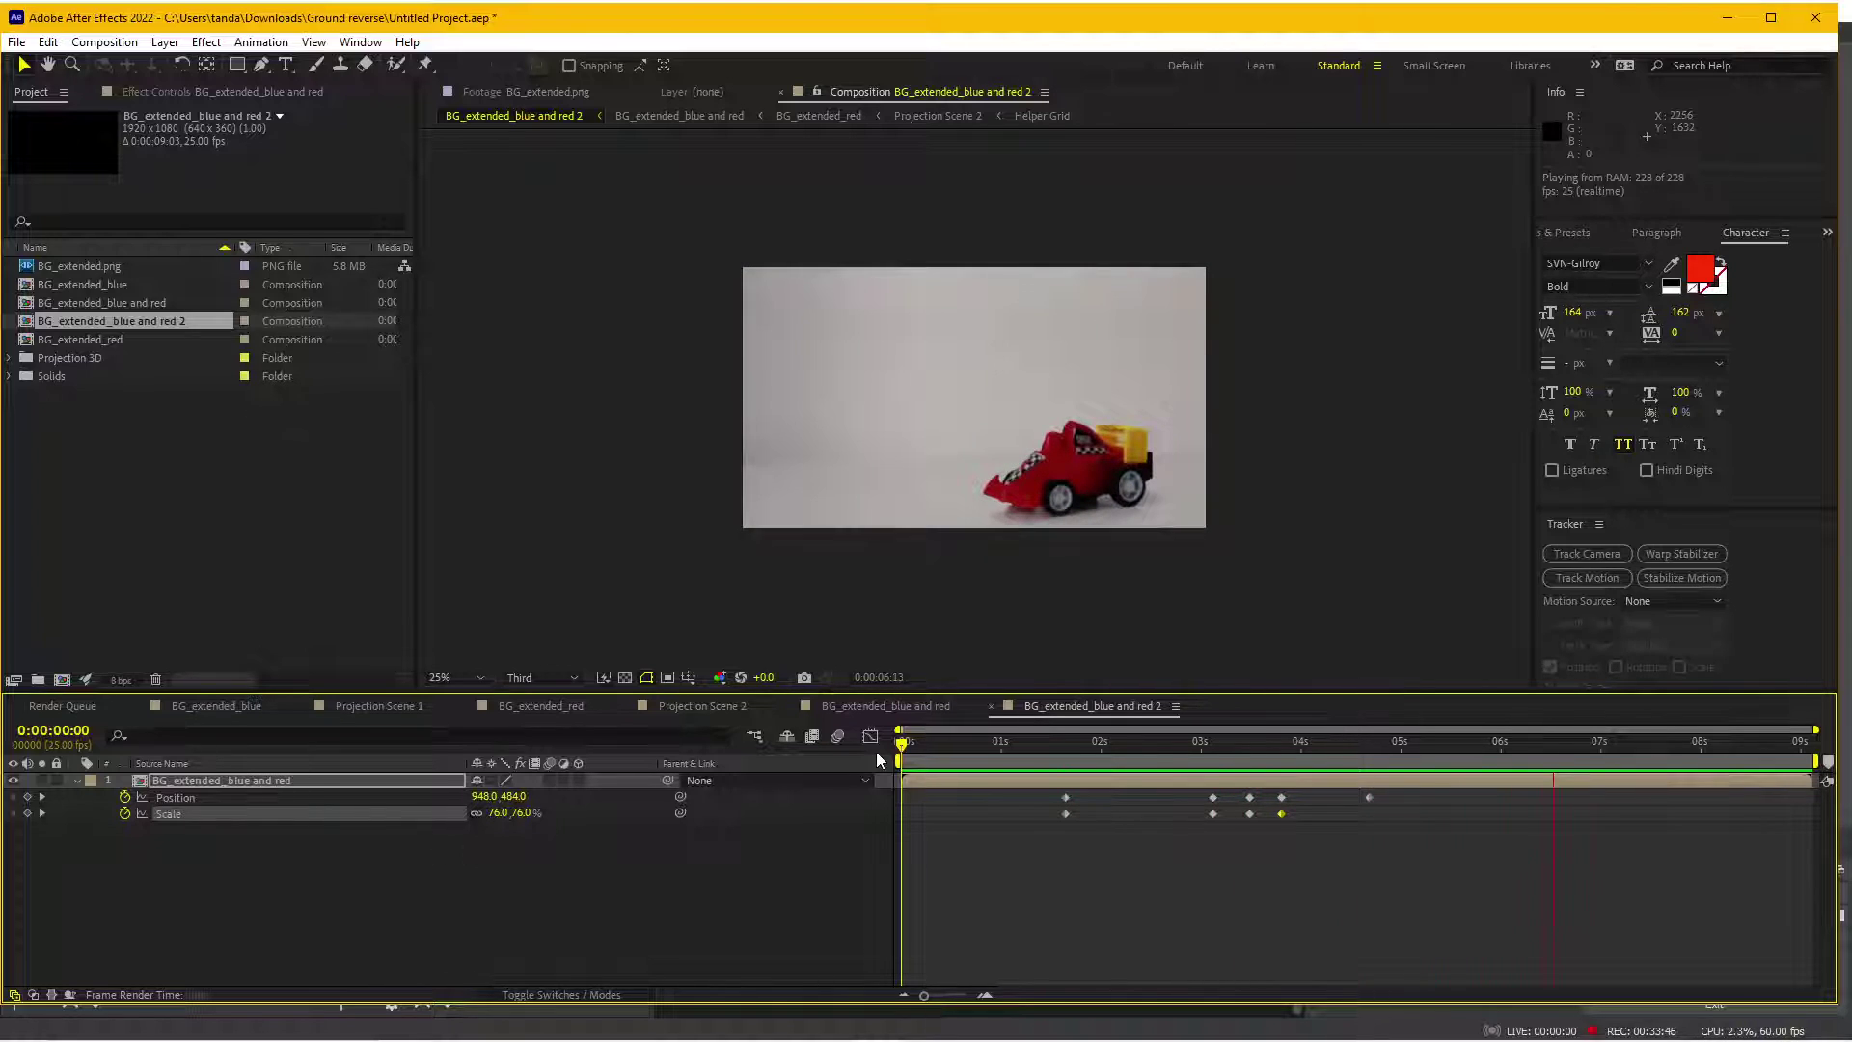
- Preview and scrub through the car transition from the start to about 2:03
{"action": "left_click_drag", "start_coordinate": [1175, 739], "coordinate": [1057, 759]}
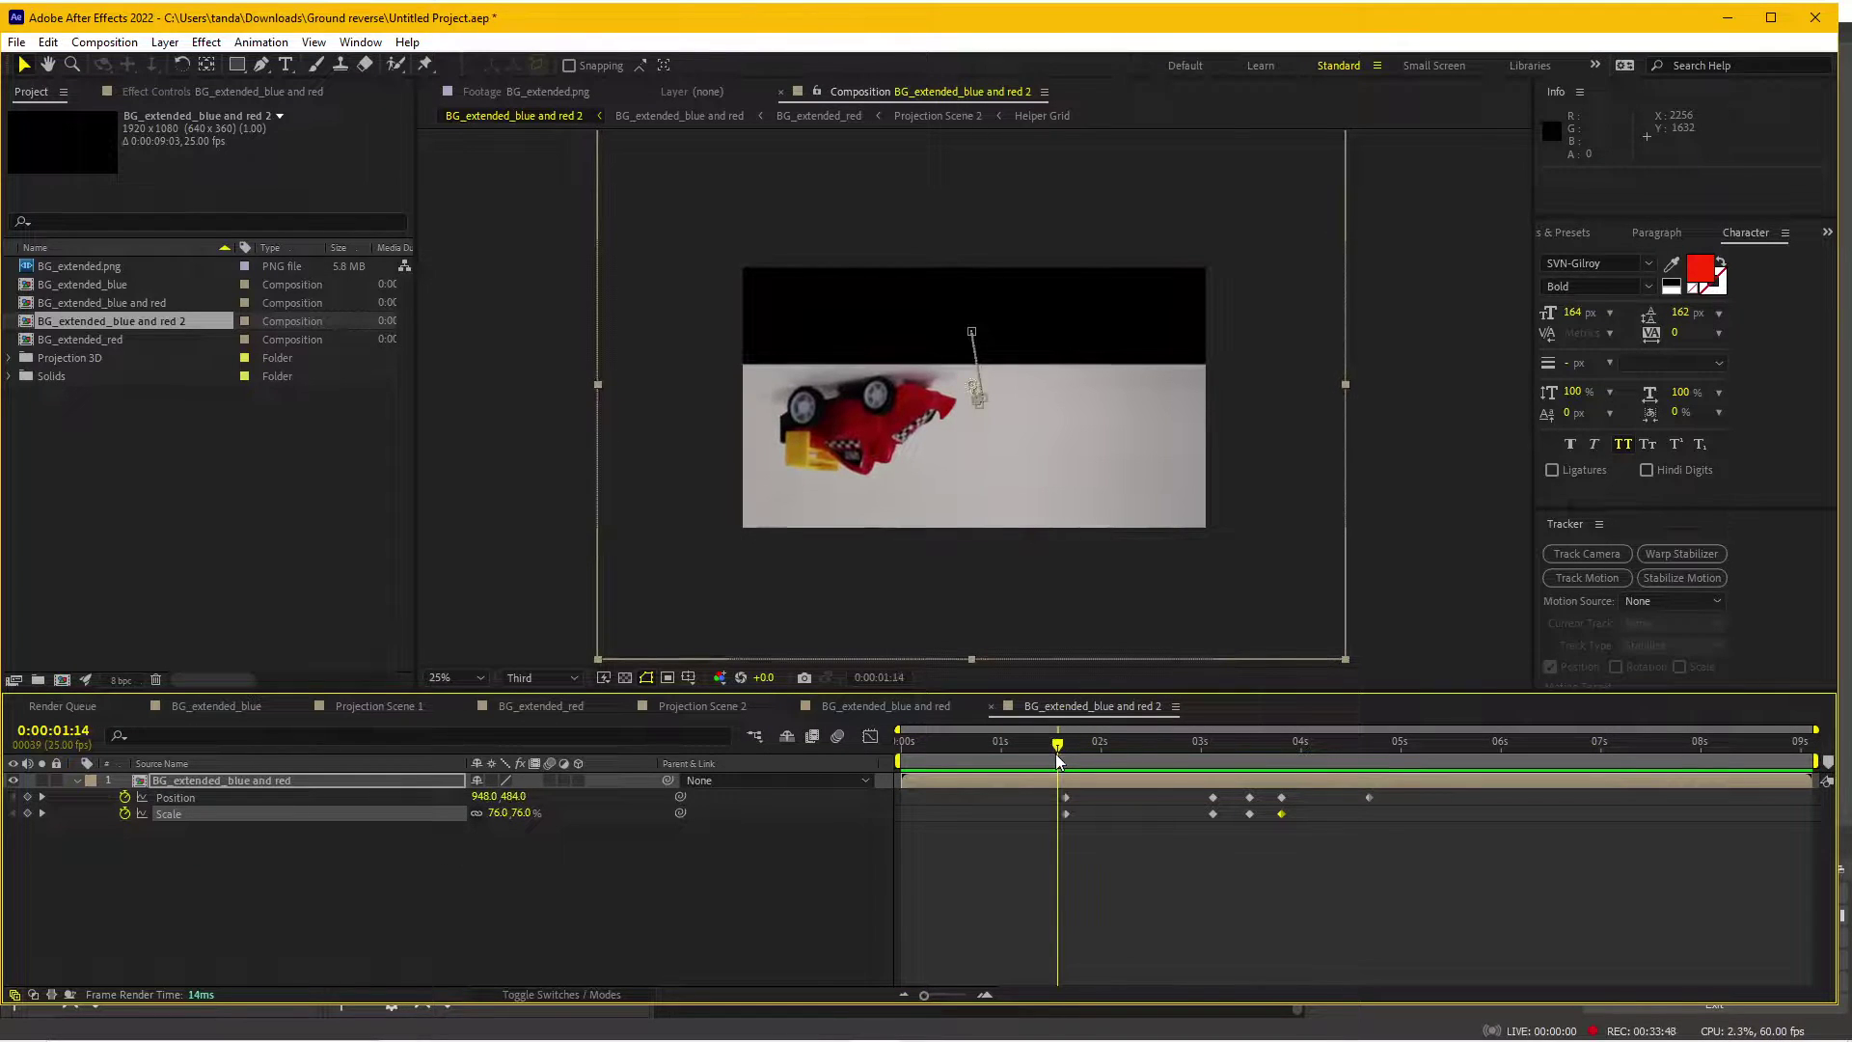
{"action": "key", "text": "space"}
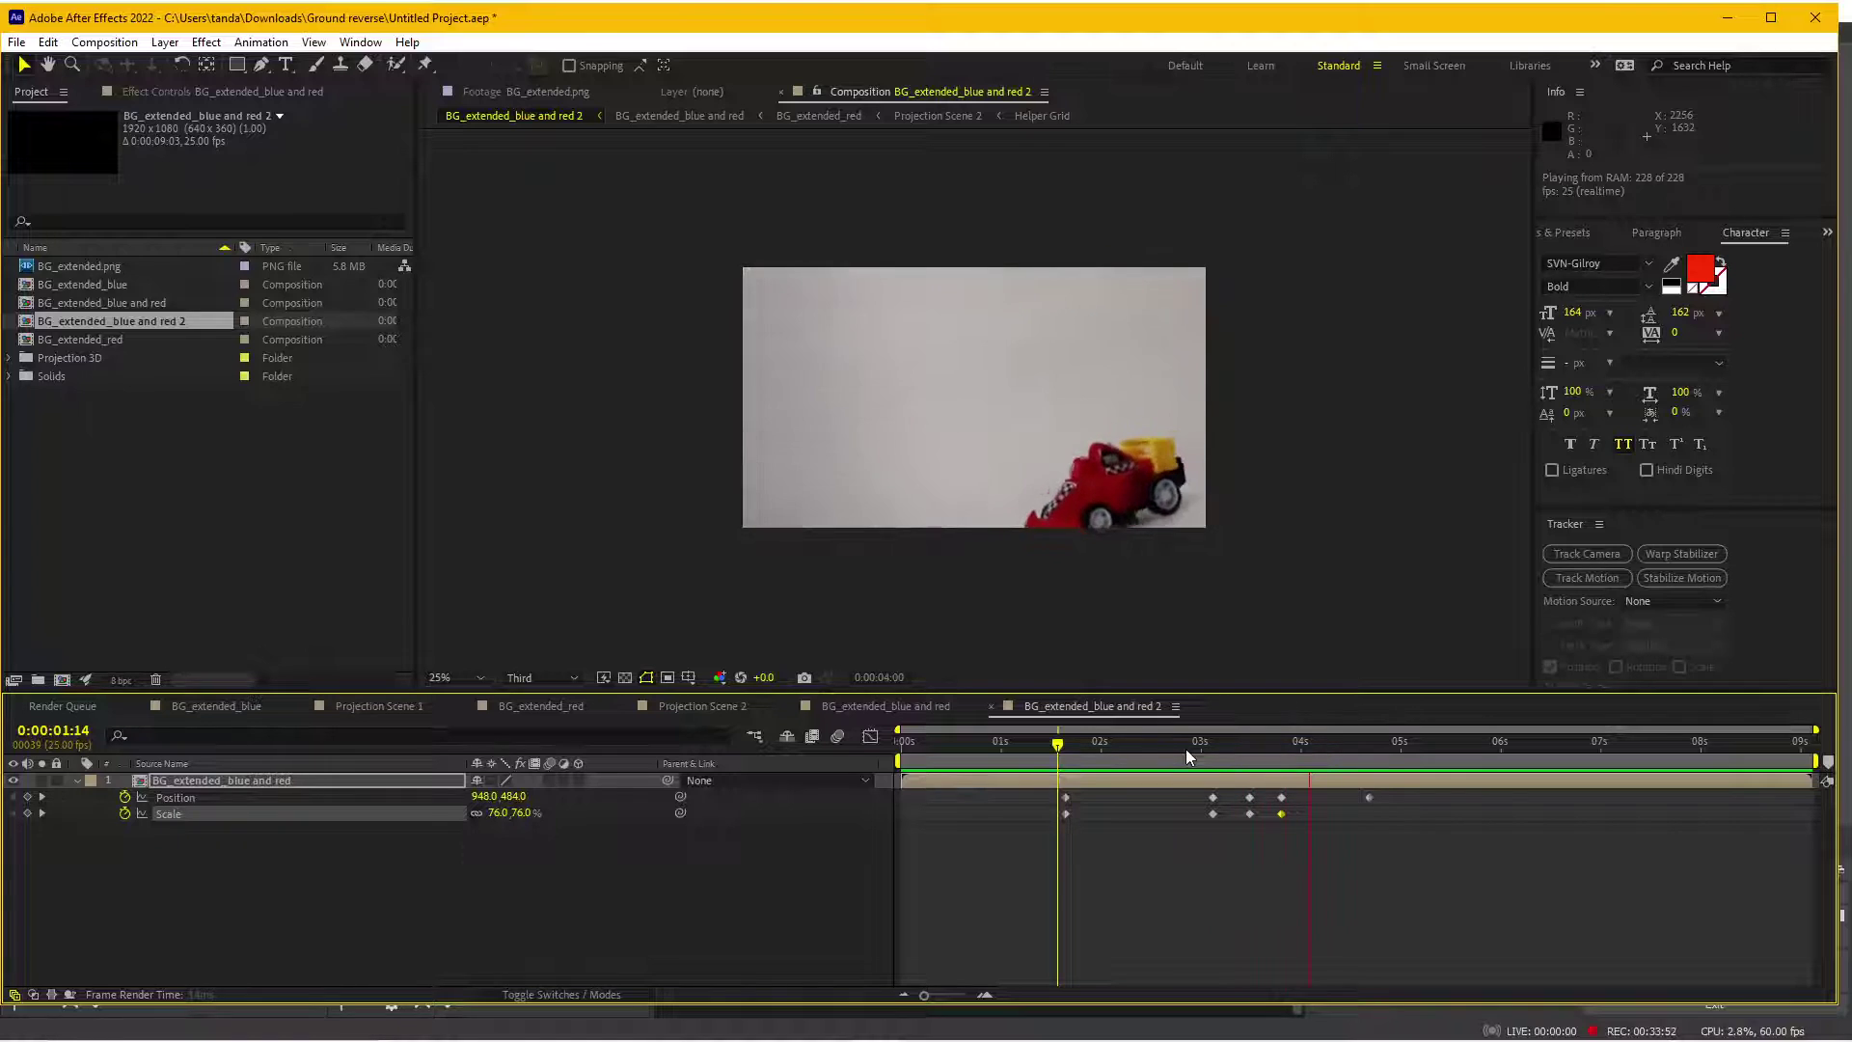
{"action": "key", "text": "space"}
{"action": "left_click", "coordinate": [911, 750]}
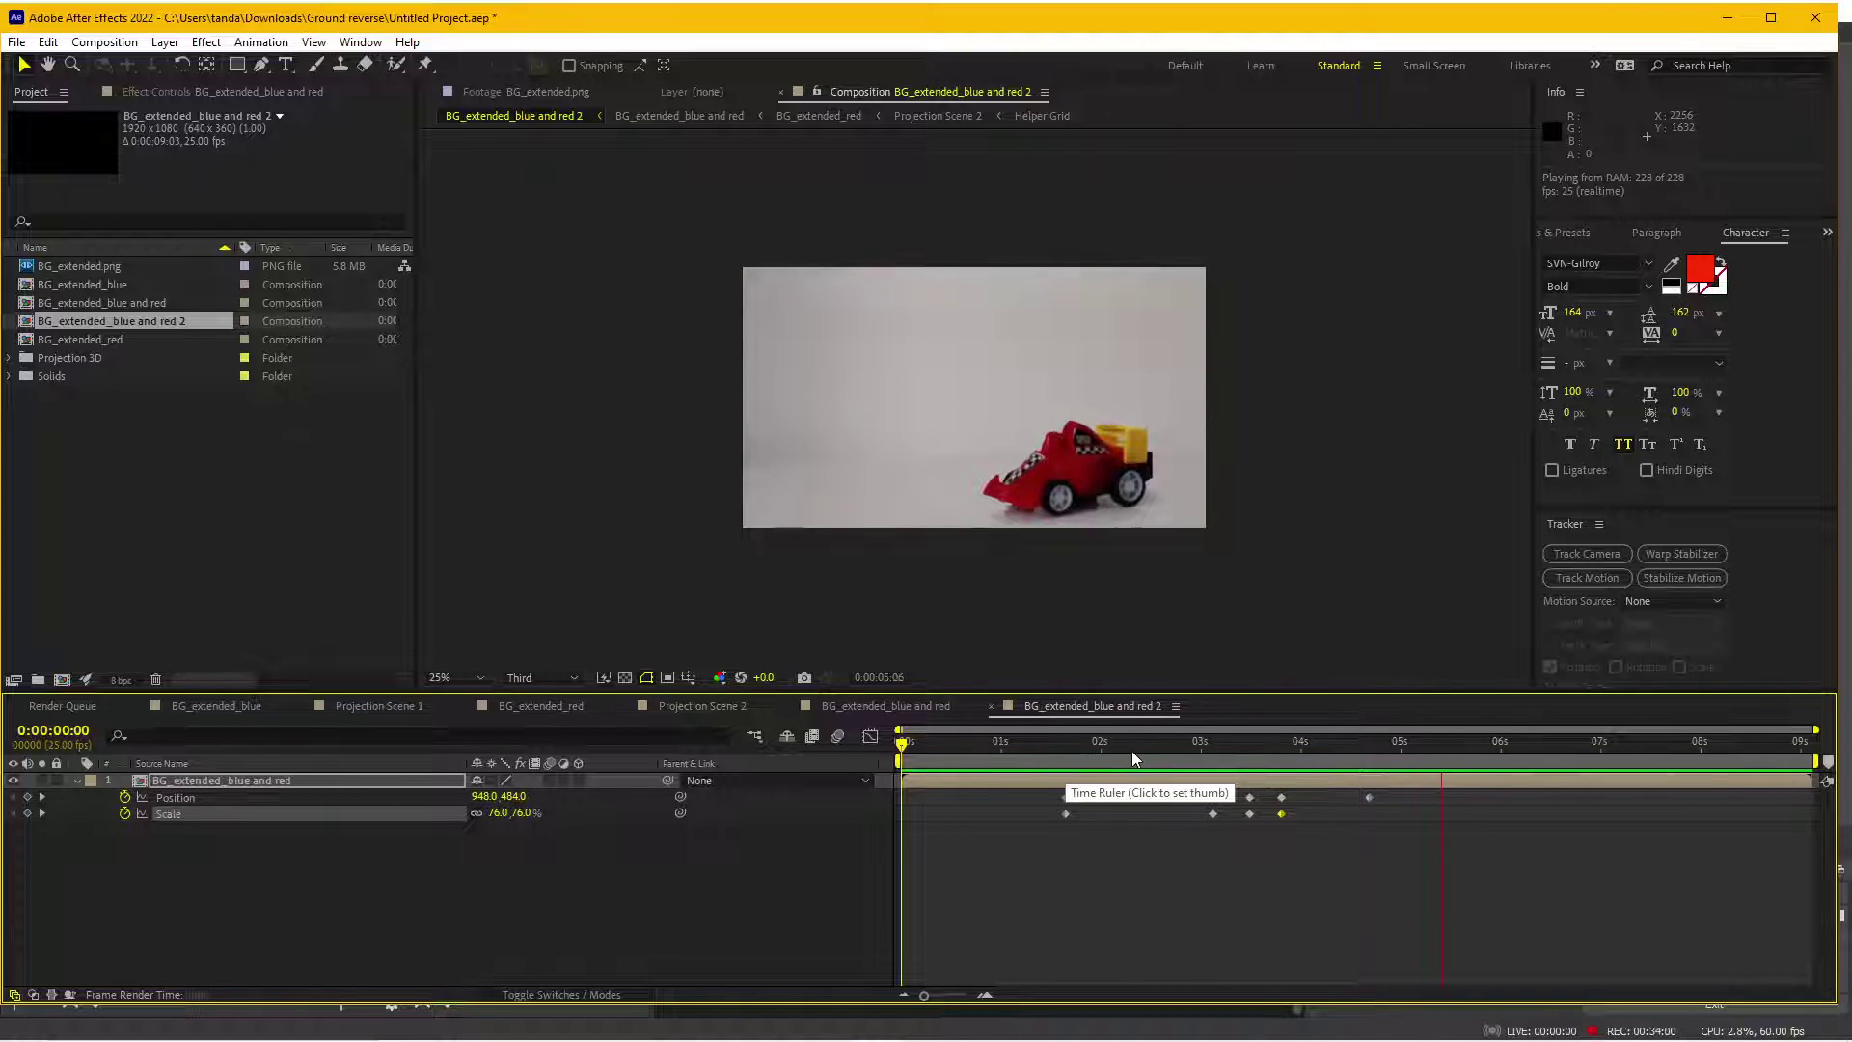
{"action": "left_click", "coordinate": [1069, 742]}
{"action": "left_click_drag", "start_coordinate": [1070, 750], "coordinate": [877, 751]}
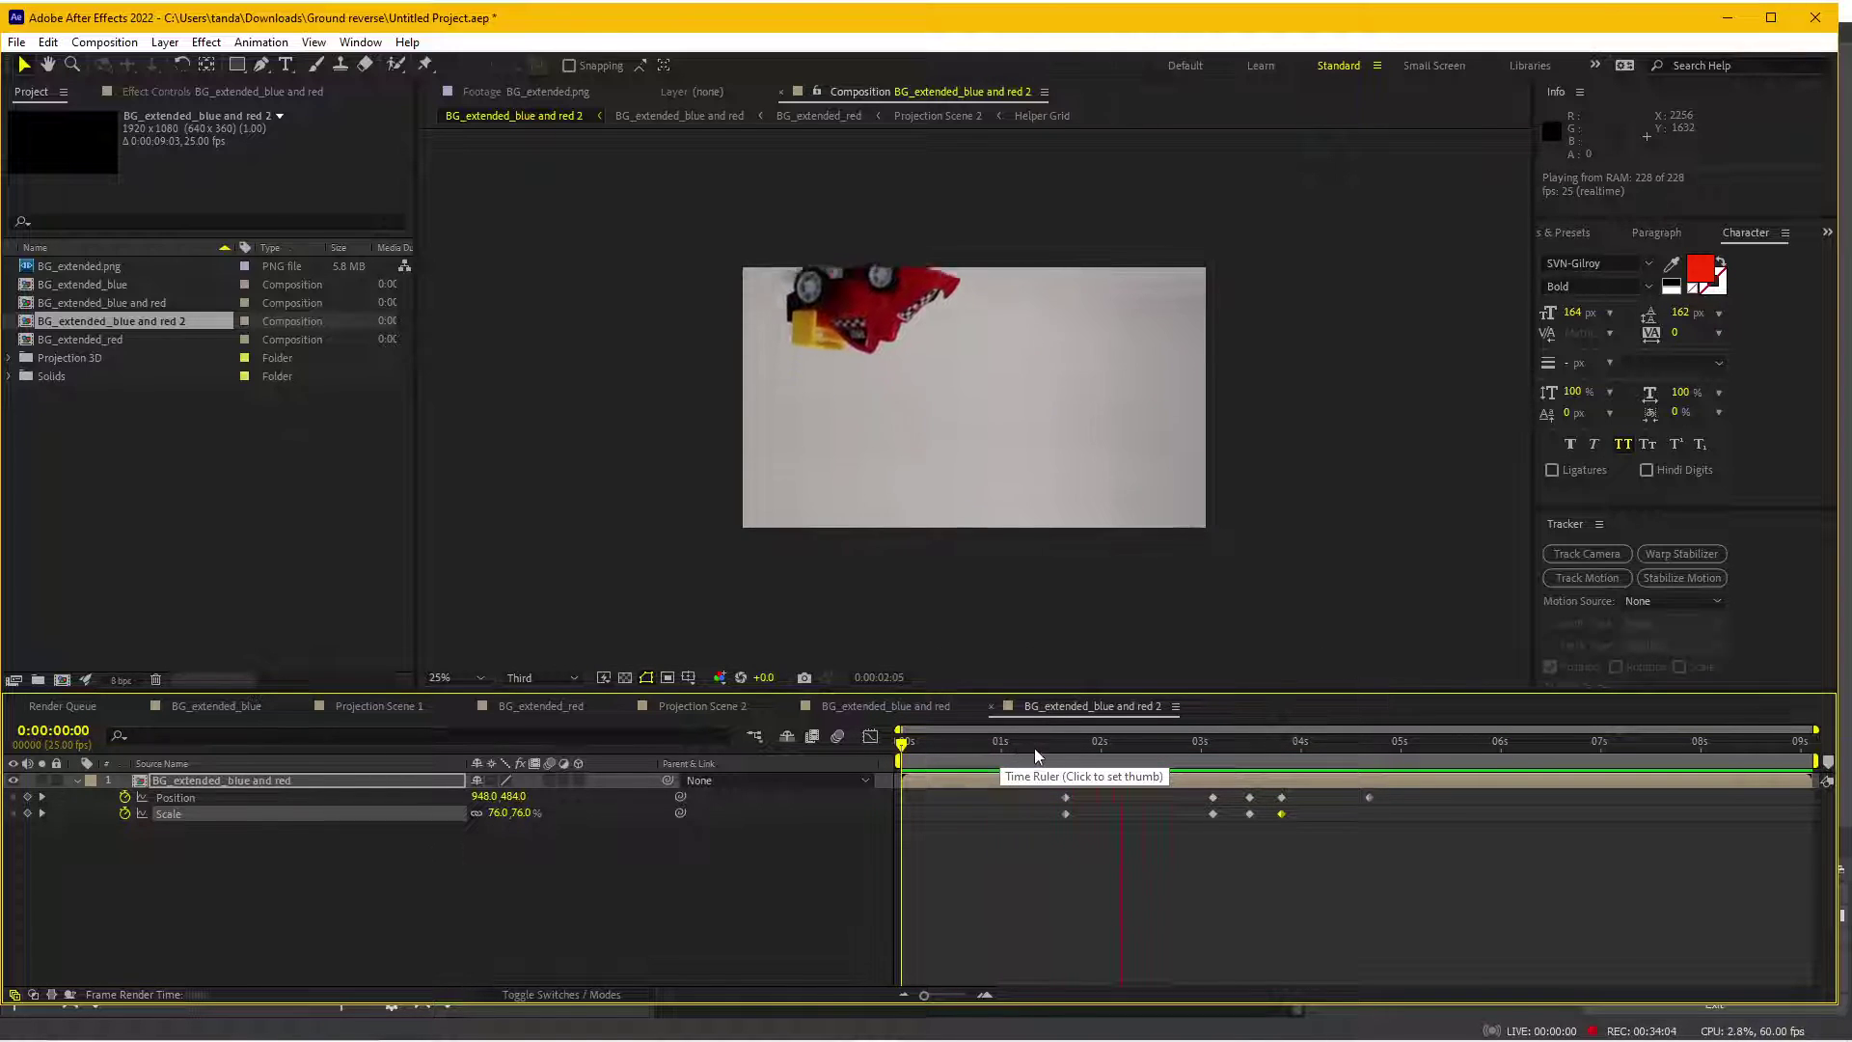
{"action": "left_click_drag", "start_coordinate": [1086, 745], "coordinate": [882, 754]}
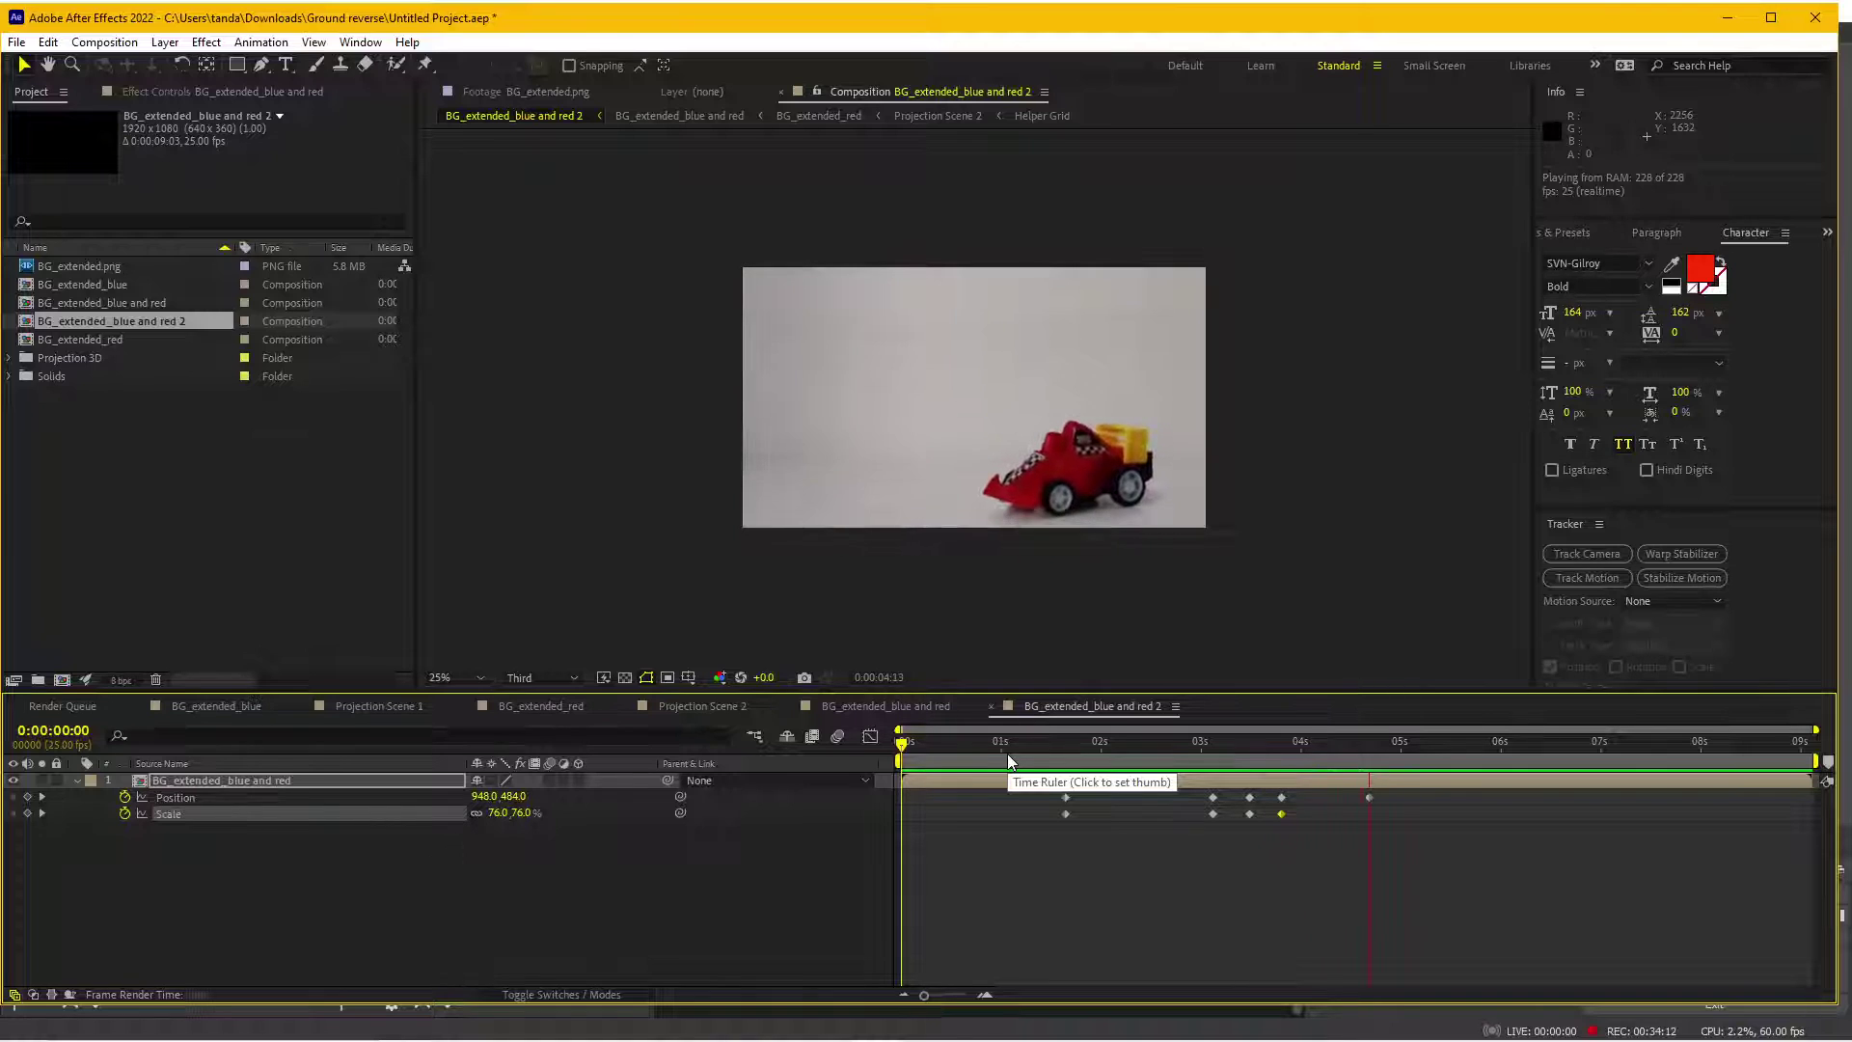
{"action": "mouse_move", "coordinate": [1006, 754]}
{"action": "left_mouse_down"}
{"action": "mouse_move", "coordinate": [1173, 772]}
{"action": "mouse_move", "coordinate": [890, 759]}
{"action": "left_mouse_up"}
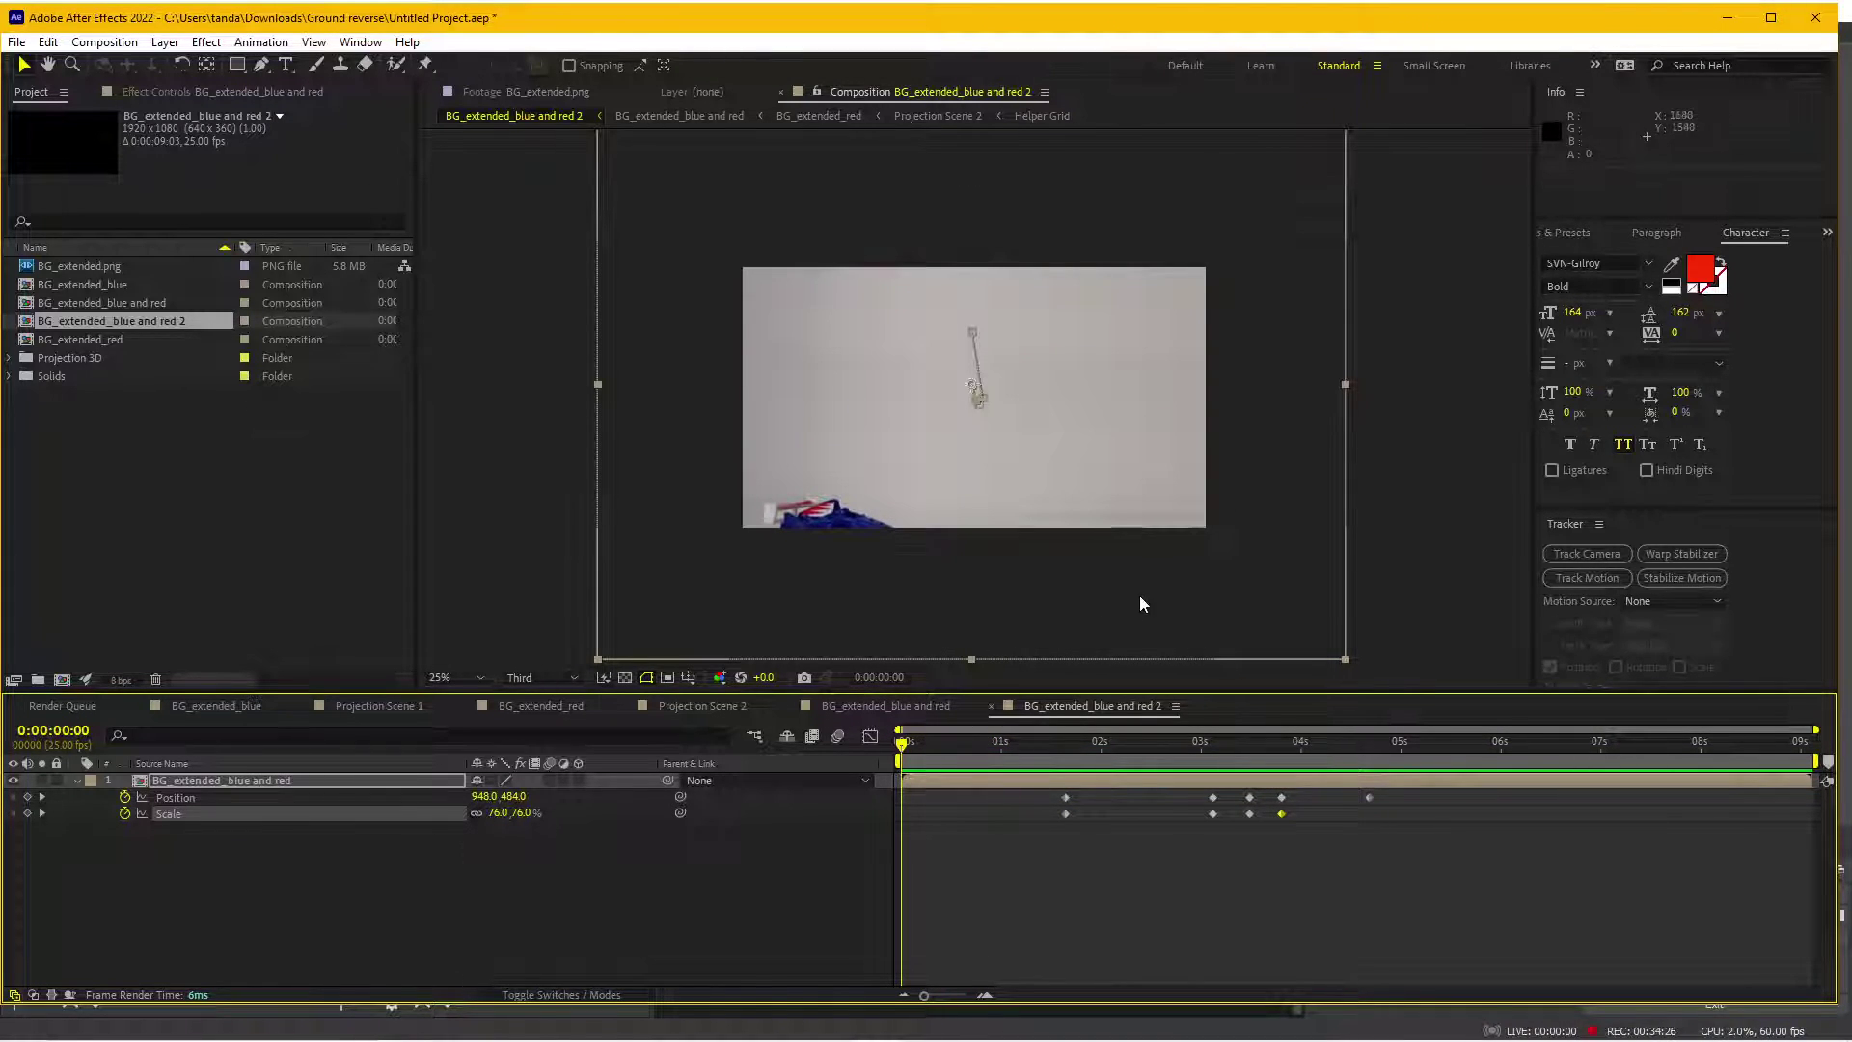
- At the first frame, move the background layer up and right to Position 1244, 120
{"action": "left_click_drag", "start_coordinate": [1160, 586], "coordinate": [1161, 500]}
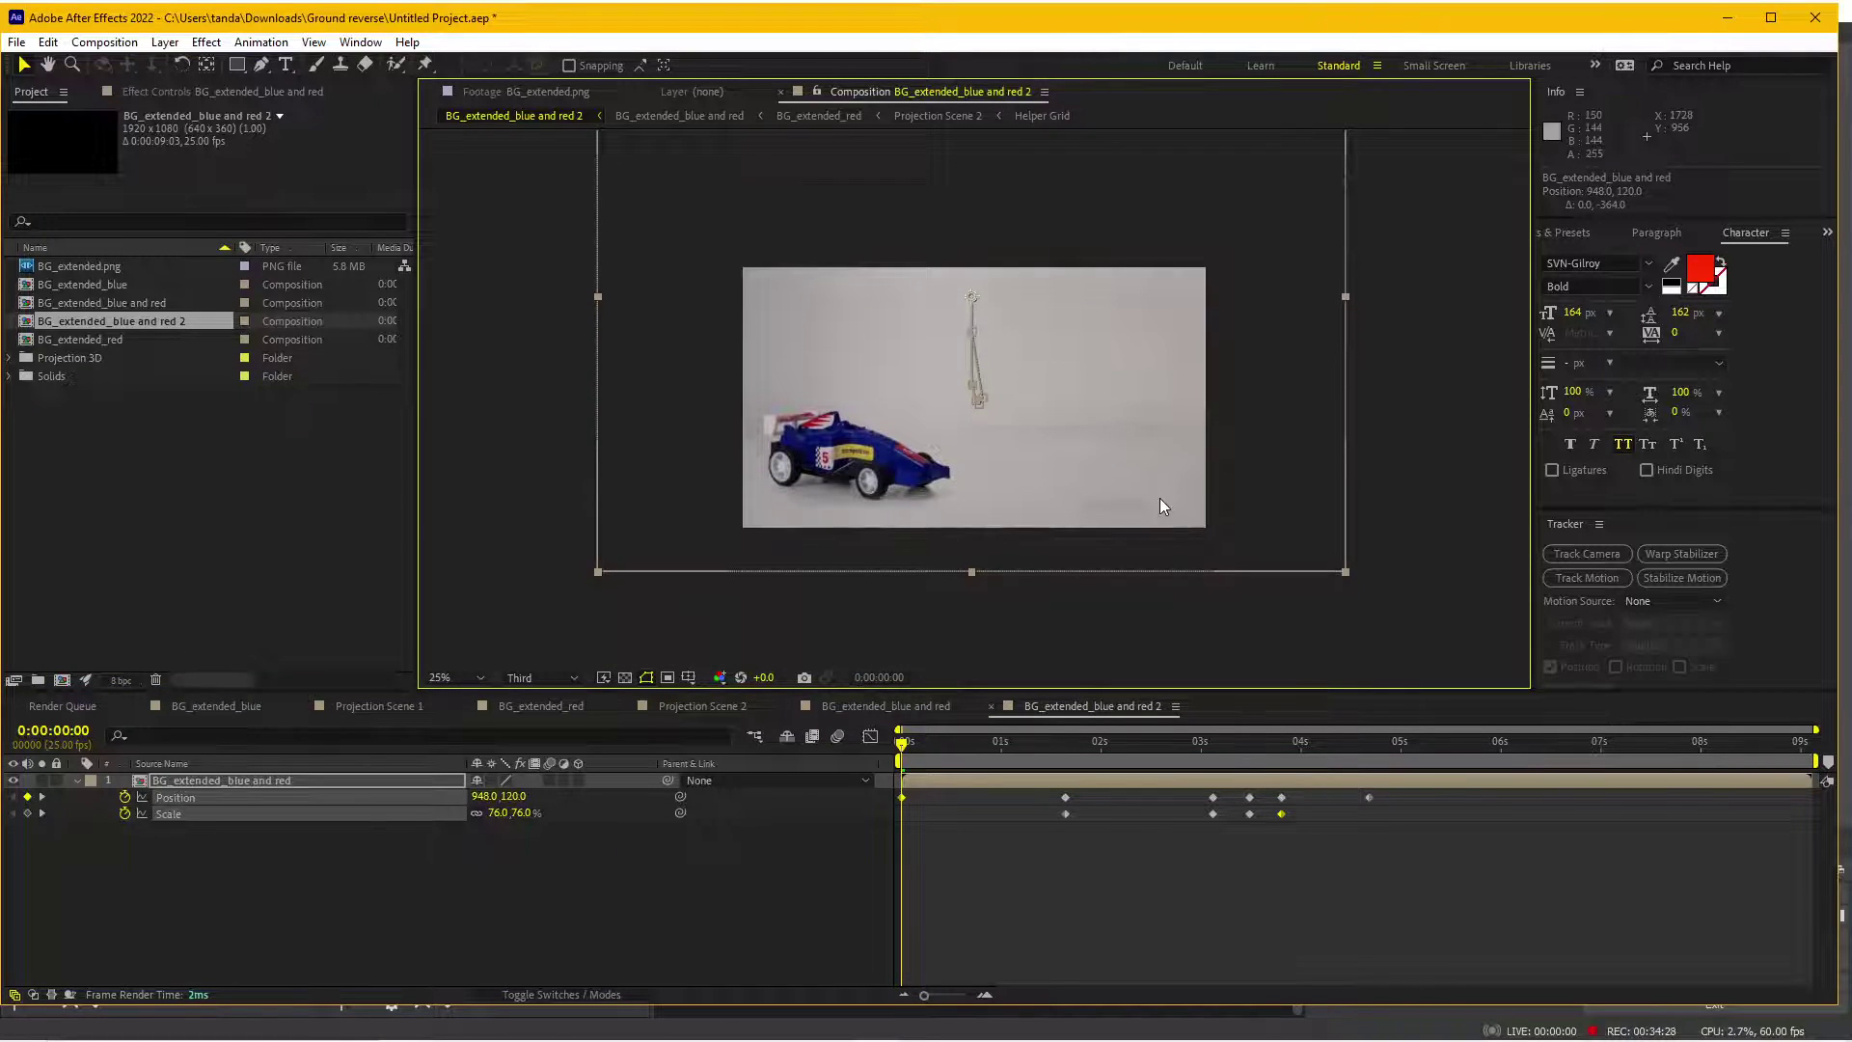
{"action": "key", "text": "space"}
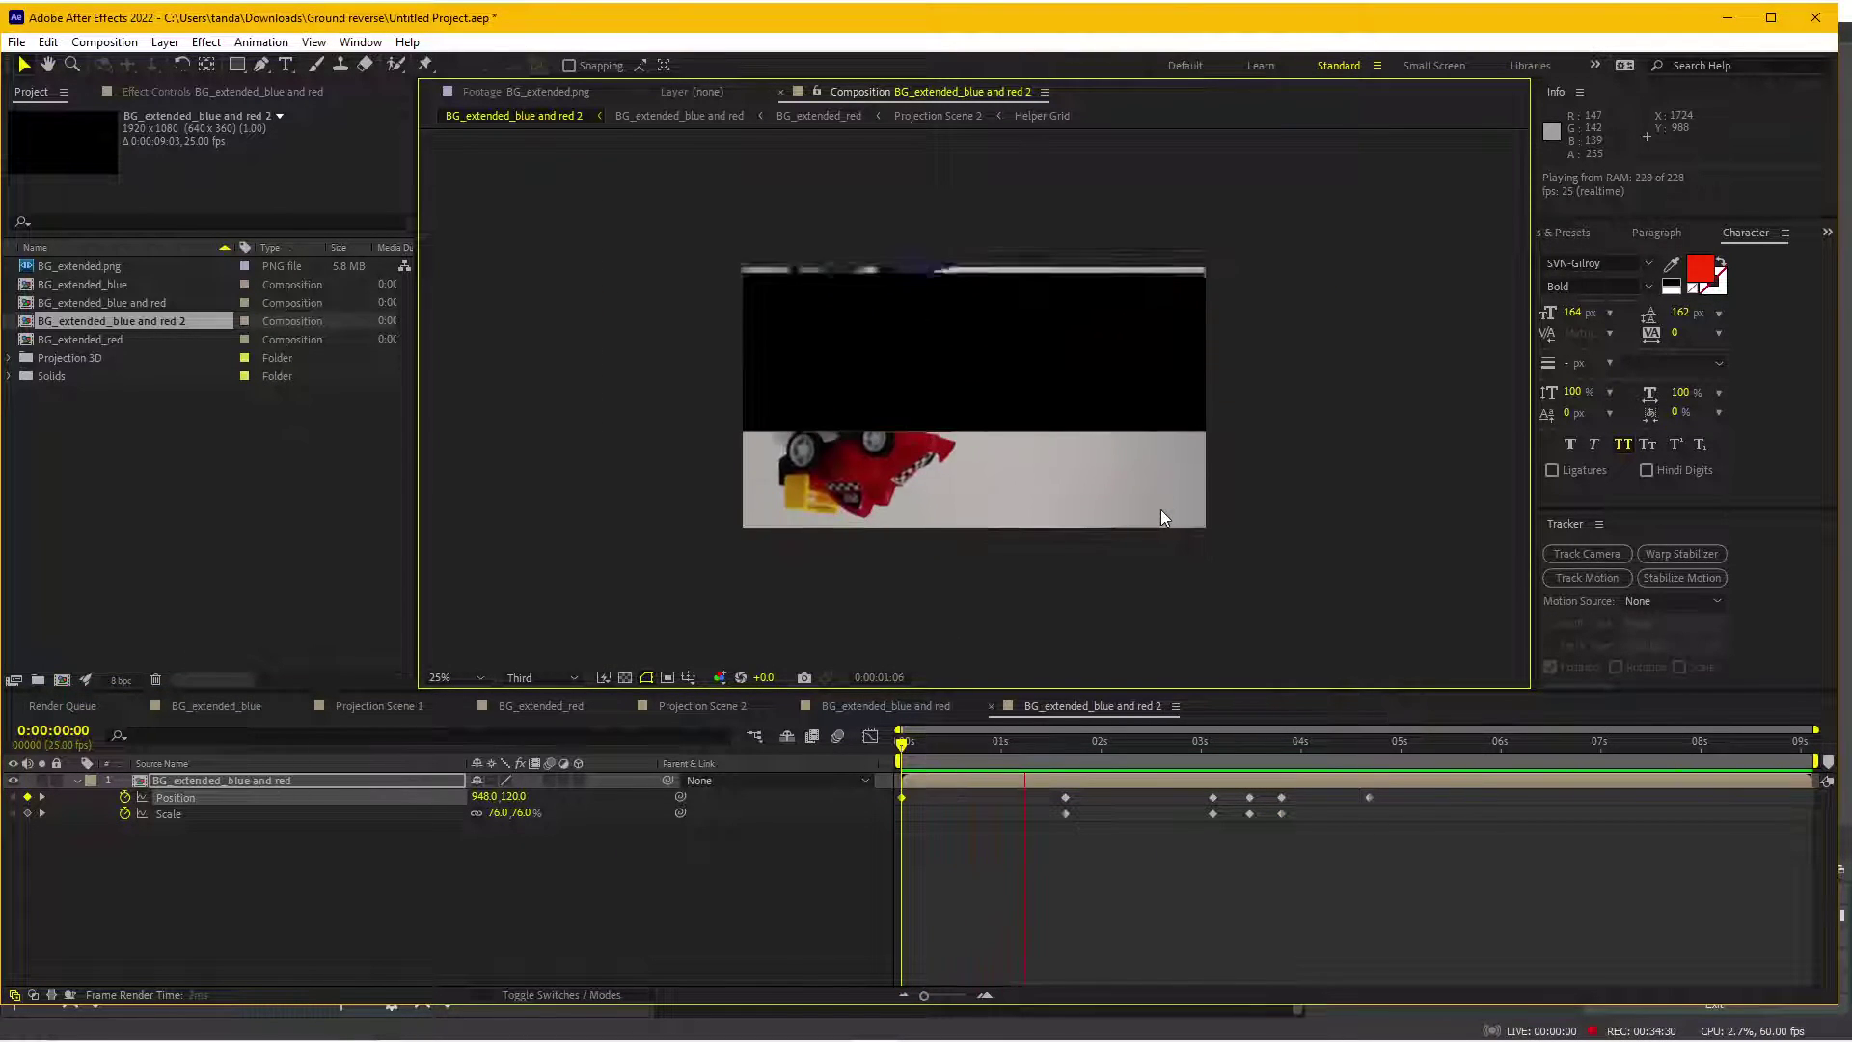
{"action": "key", "text": "space"}
{"action": "left_click", "coordinate": [881, 761]}
{"action": "key", "text": "space"}
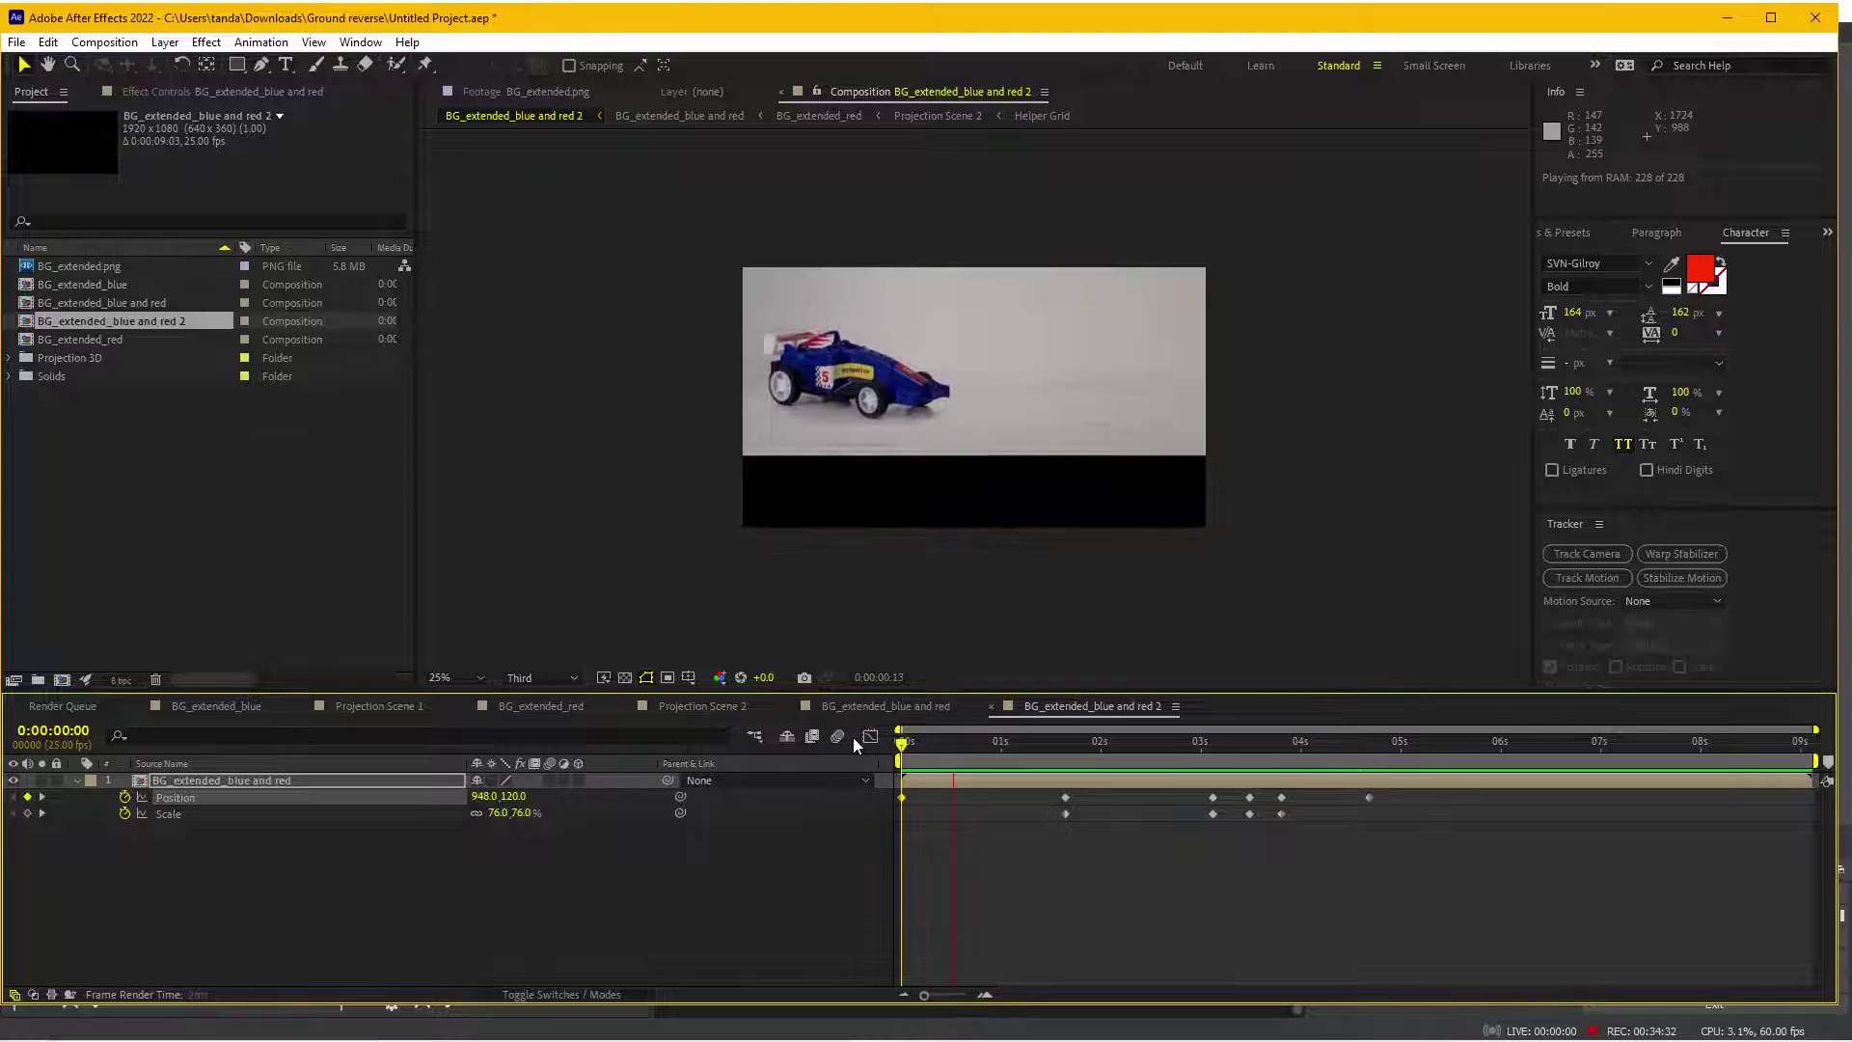
{"action": "key", "text": "space"}
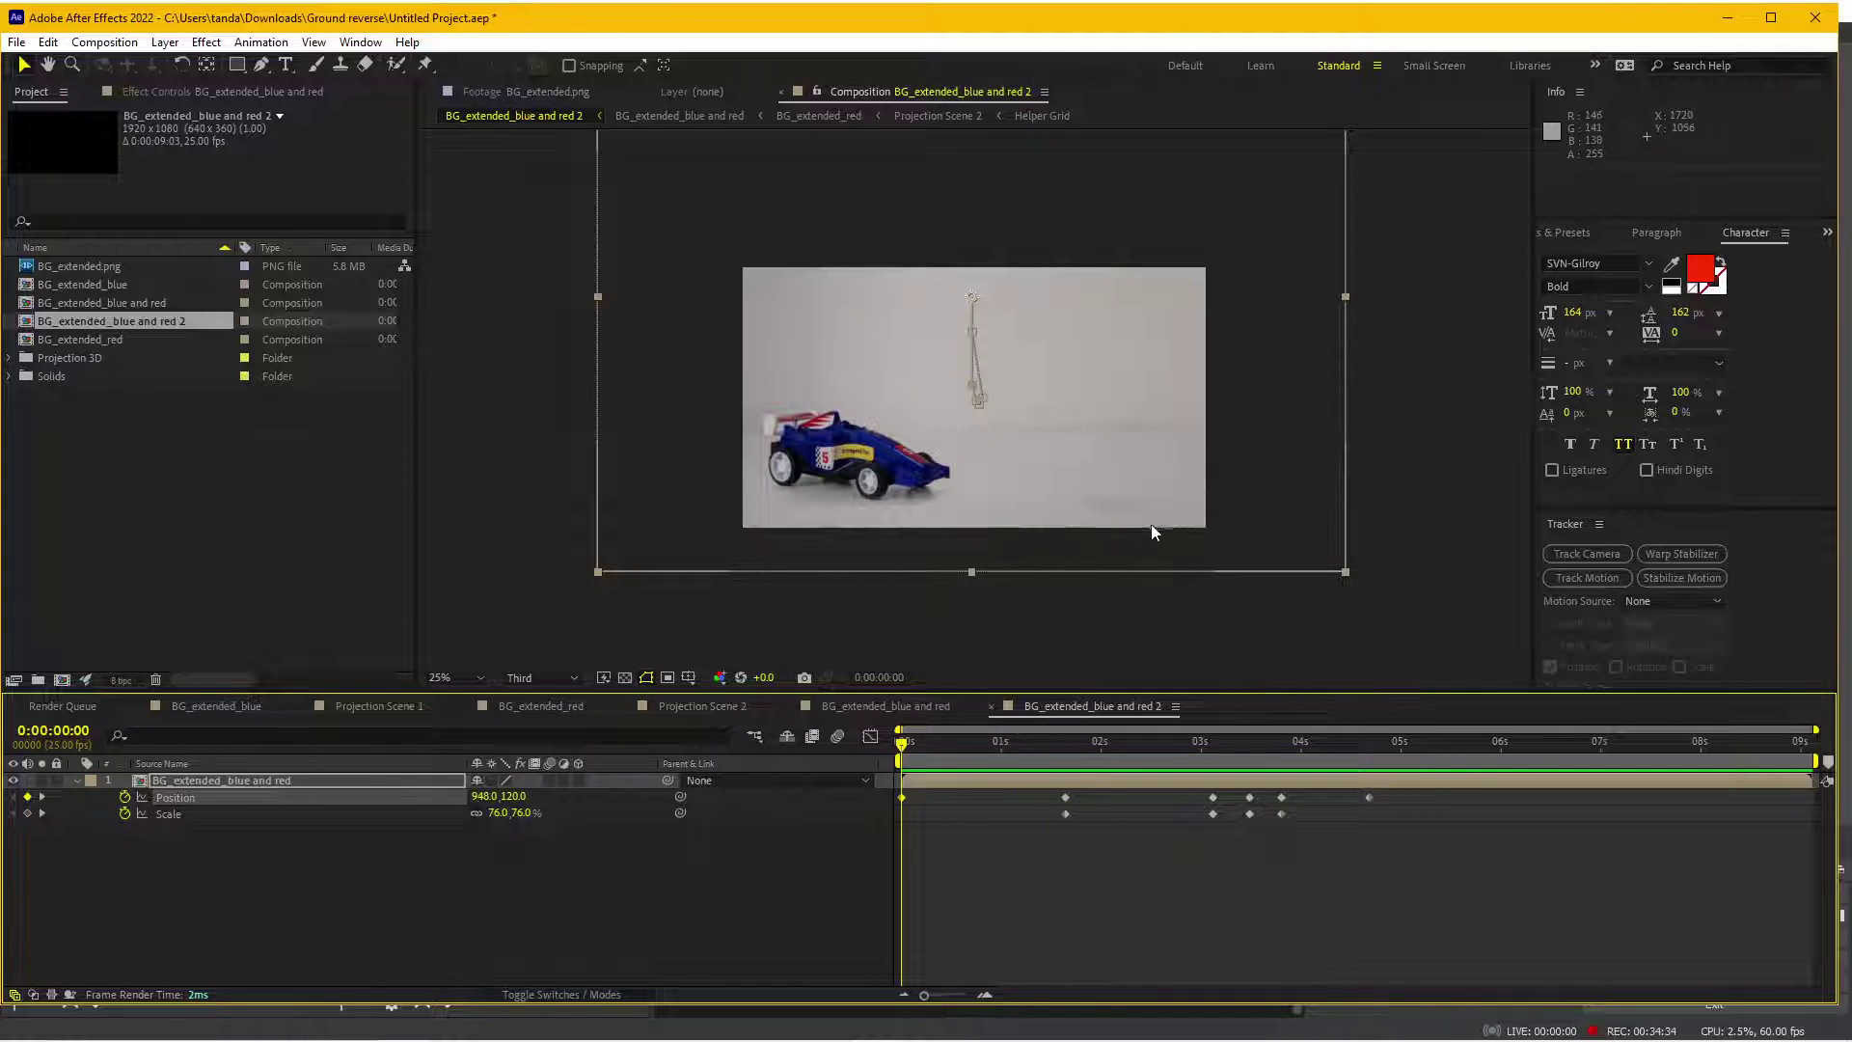
{"action": "left_click_drag", "start_coordinate": [1151, 525], "coordinate": [1199, 521]}
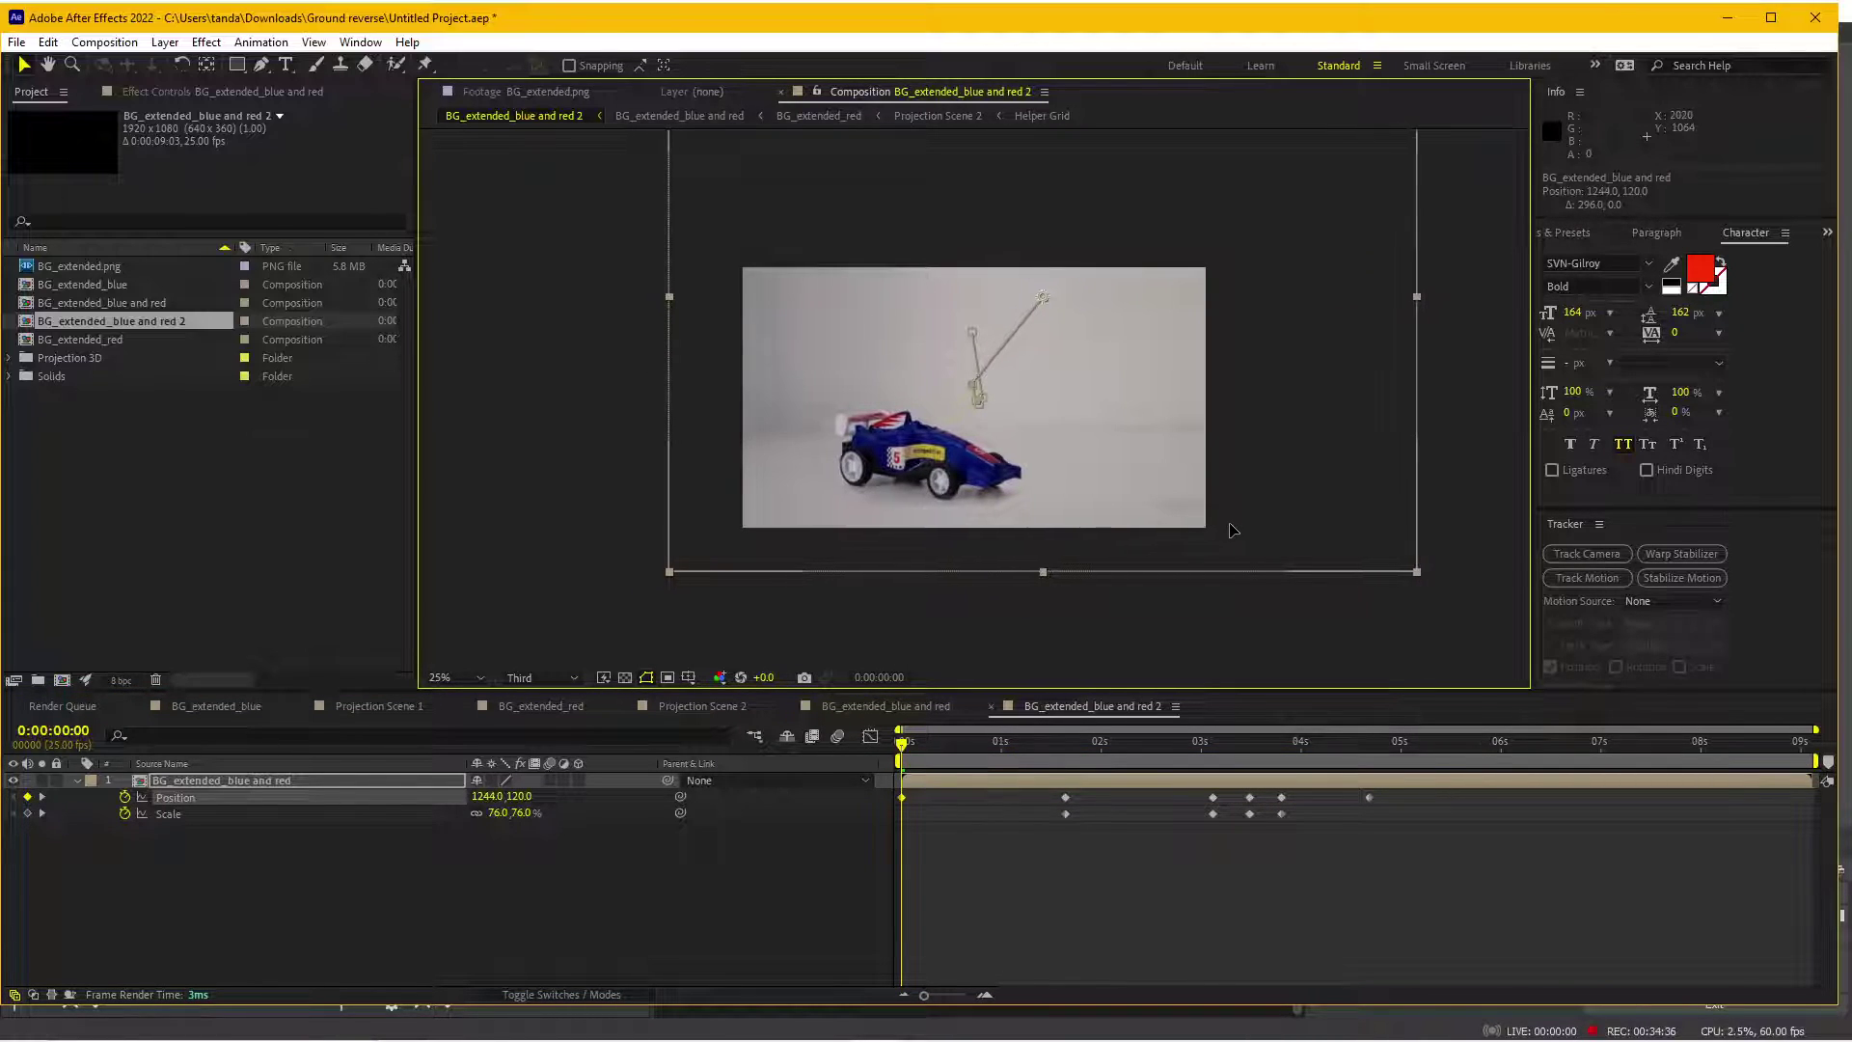
{"action": "key", "text": "space"}
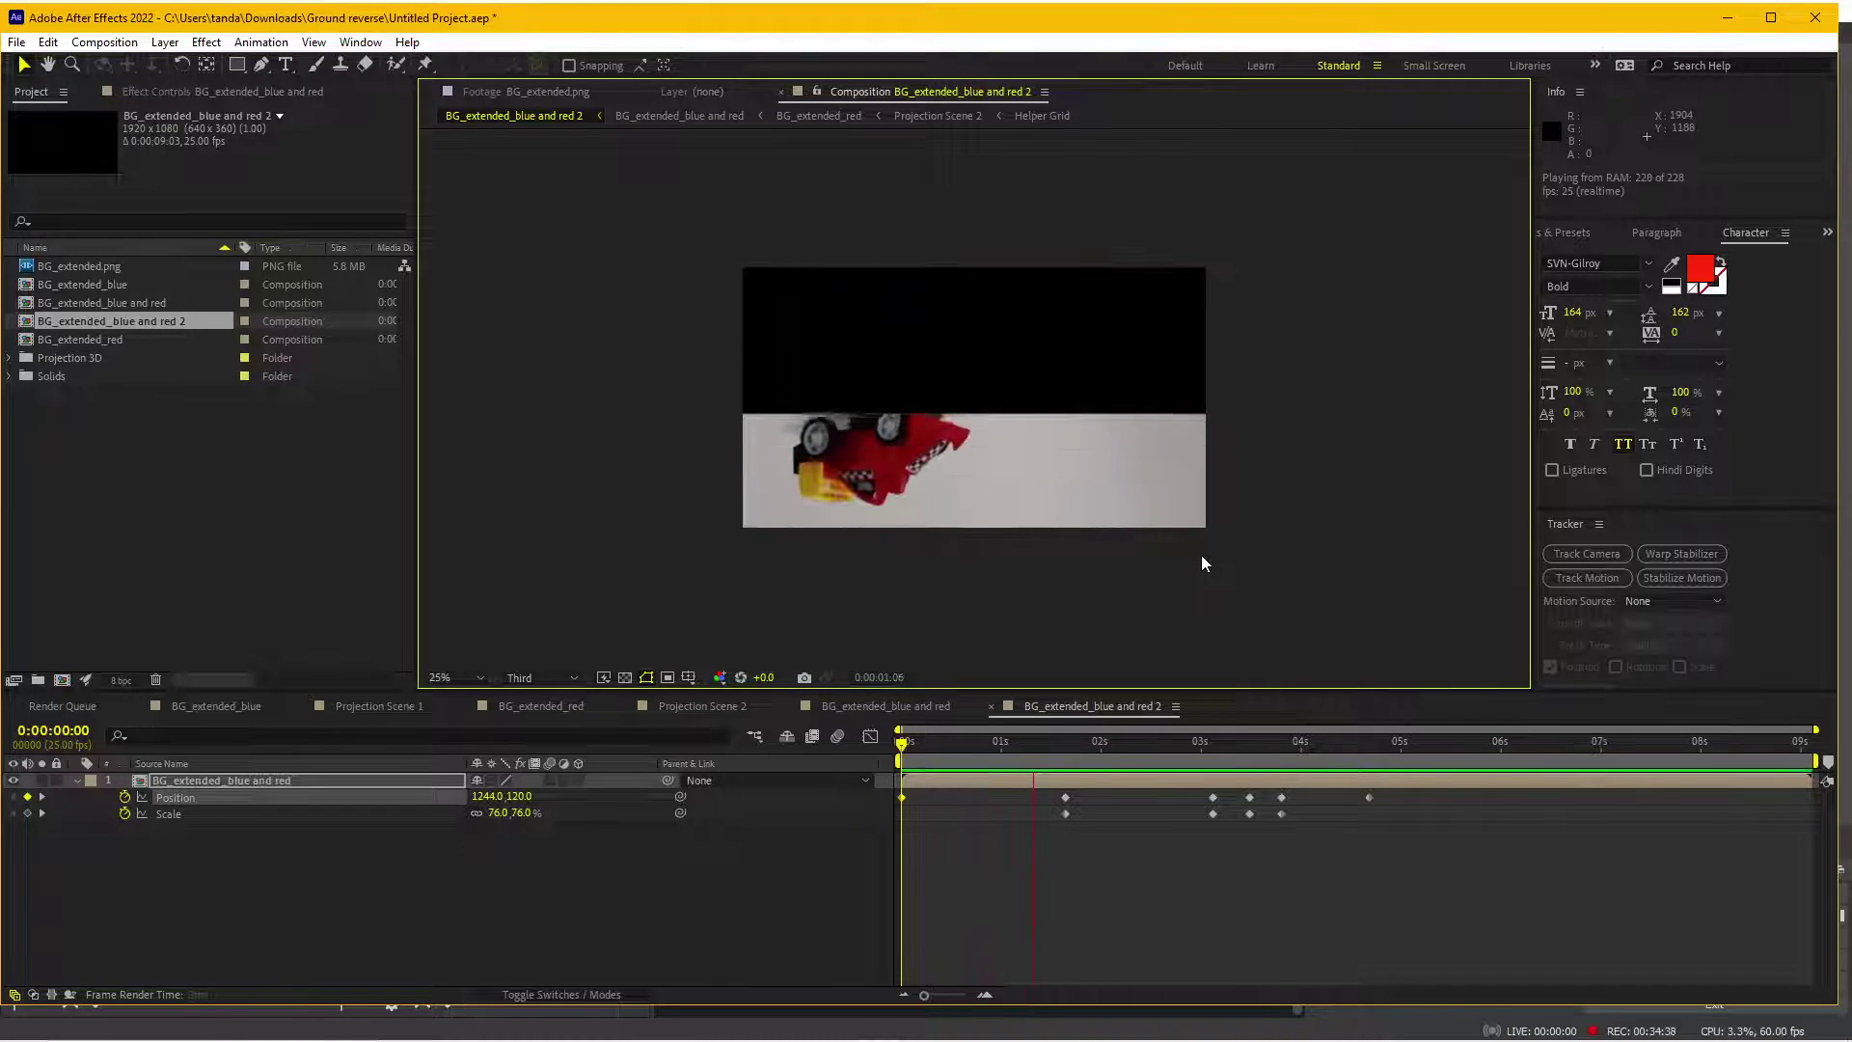
- Shift the 1:16 Position keyframe right to 1244, 484 and replay from the start
{"action": "left_click", "coordinate": [1064, 743]}
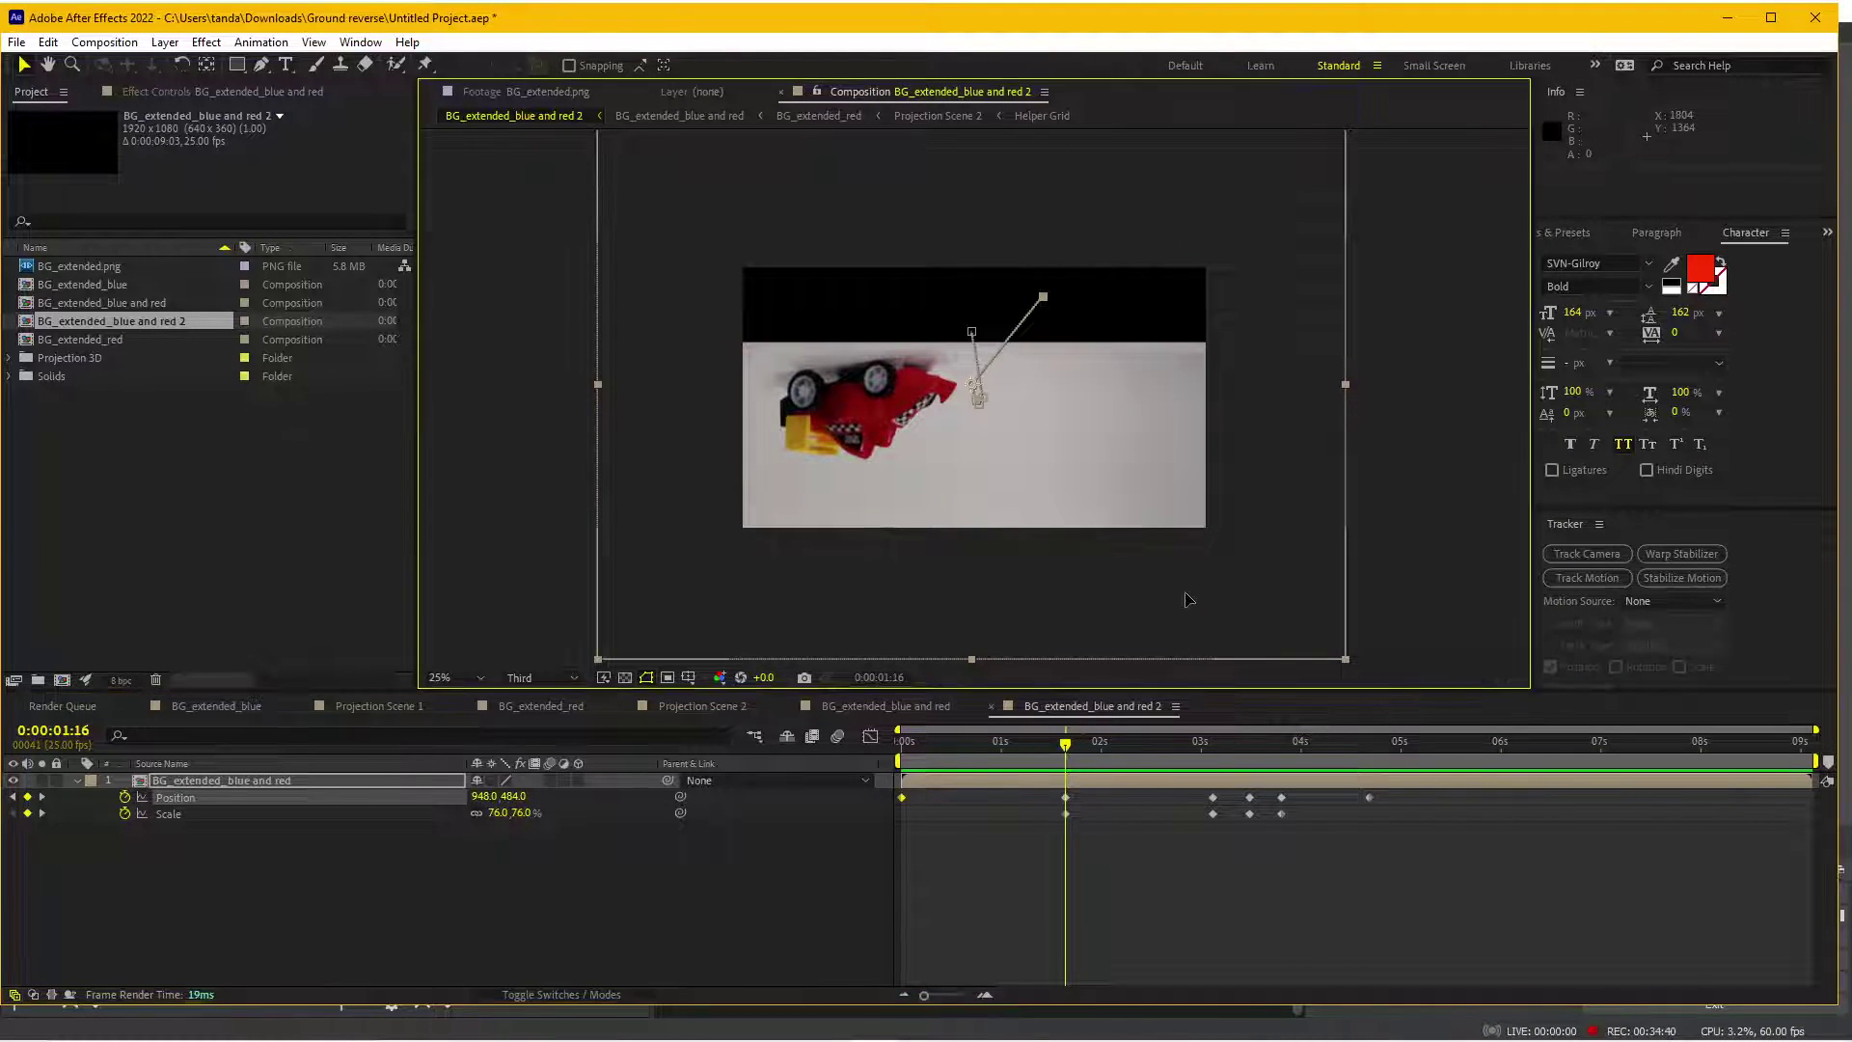
{"action": "left_click_drag", "start_coordinate": [1177, 598], "coordinate": [1230, 602]}
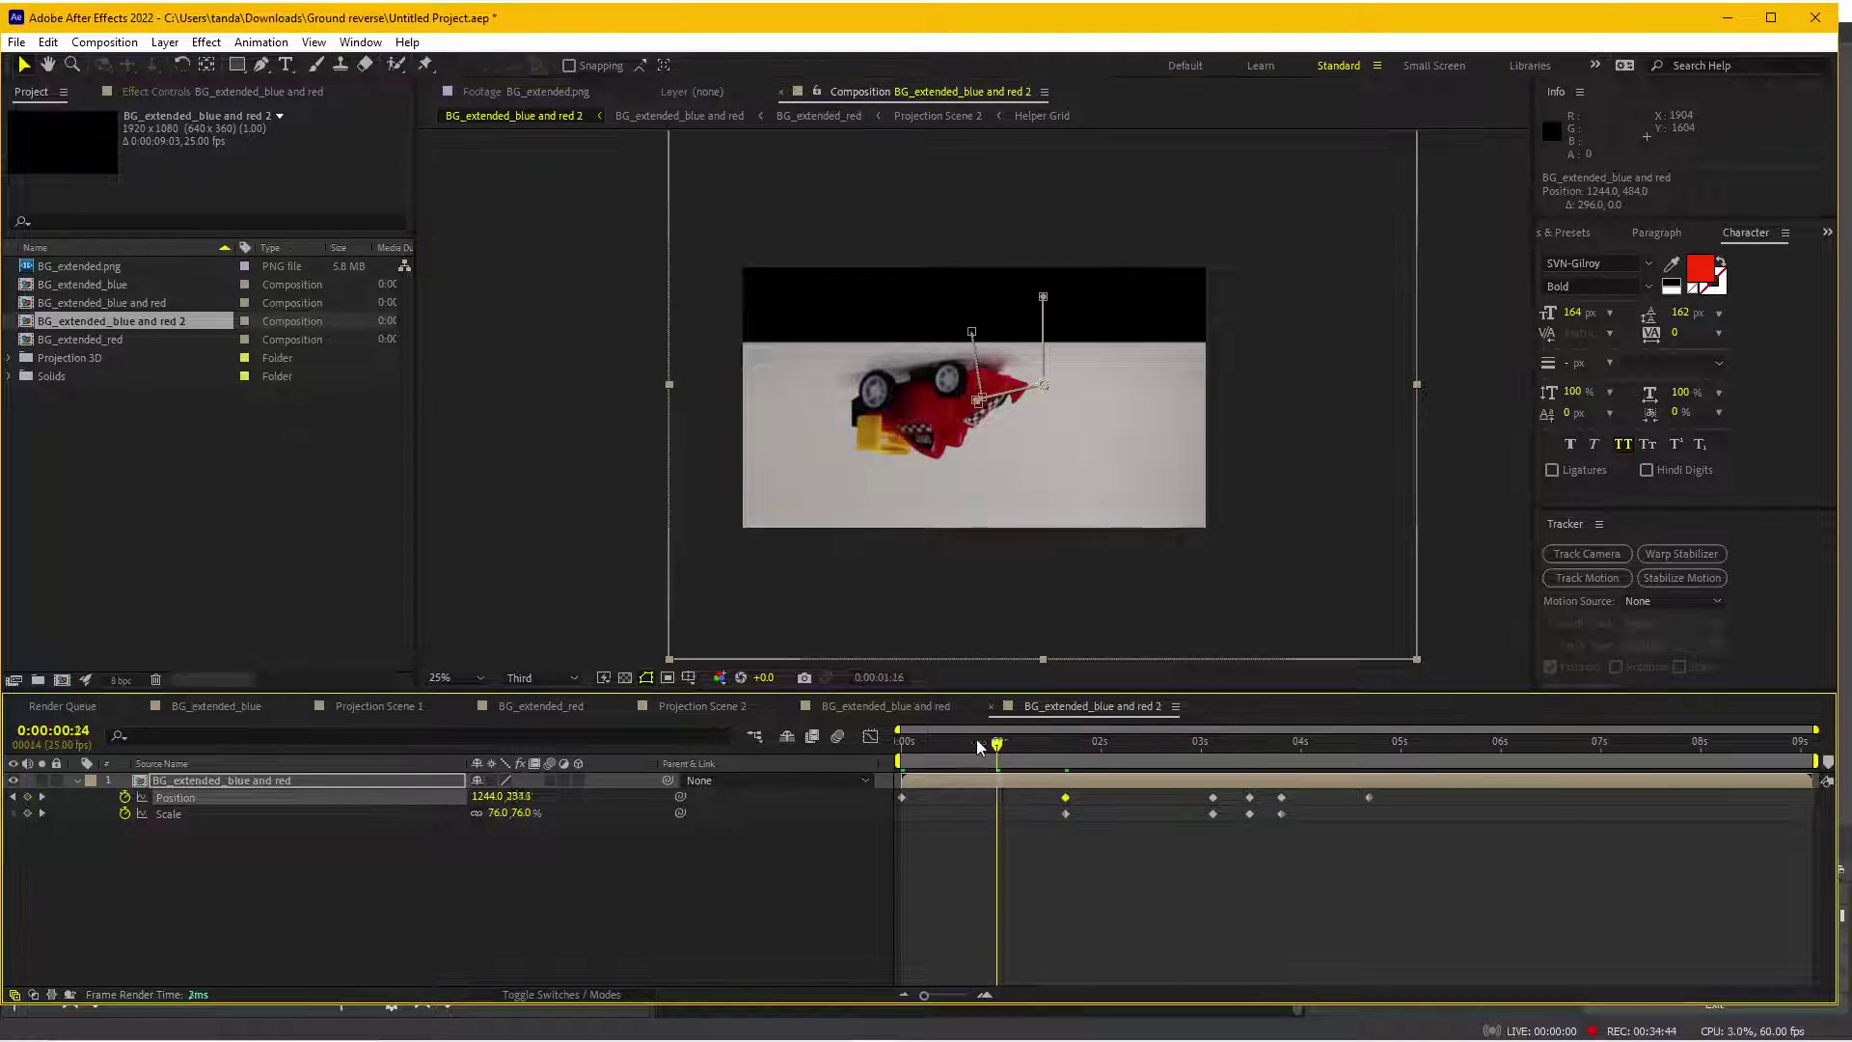
{"action": "left_click_drag", "start_coordinate": [990, 740], "coordinate": [843, 725]}
{"action": "key", "text": "space"}
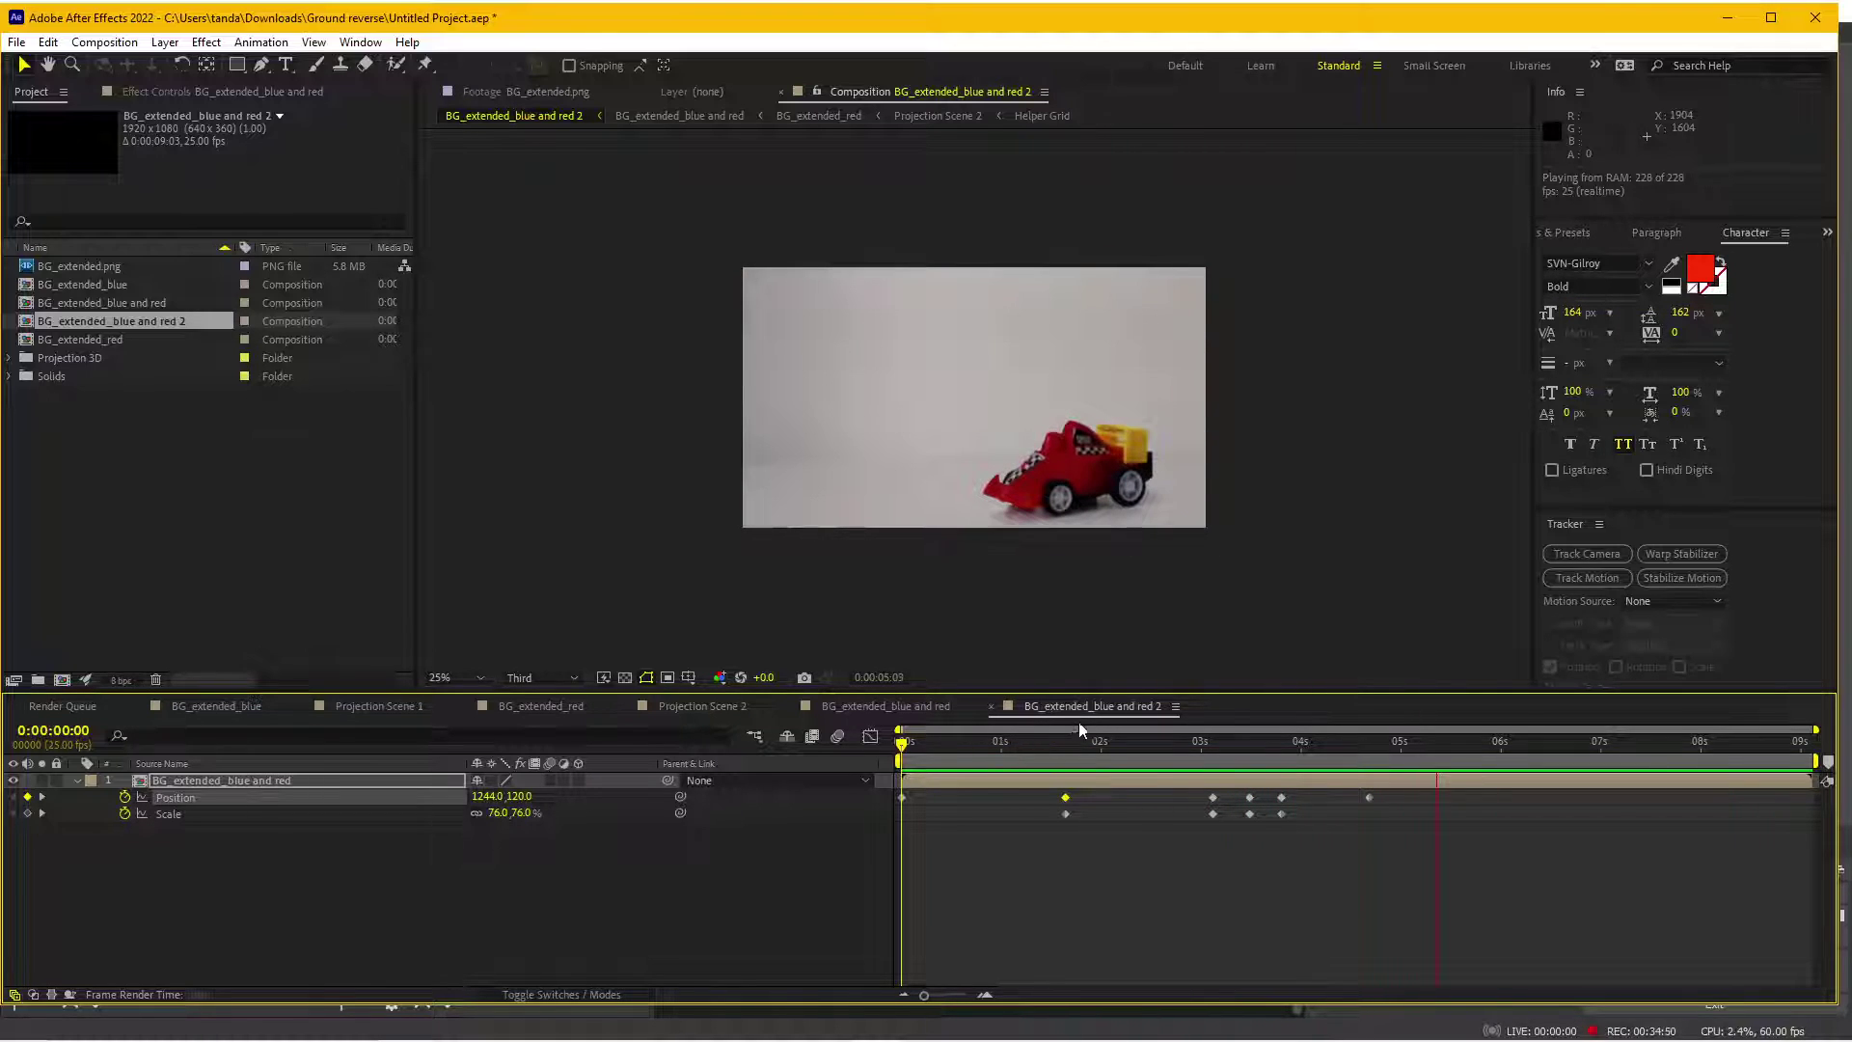
- Scrub the transition between 1:15 and 3:04 to find where the car enters
{"action": "mouse_move", "coordinate": [1095, 743]}
{"action": "left_mouse_down"}
{"action": "mouse_move", "coordinate": [1217, 756]}
{"action": "mouse_move", "coordinate": [1169, 753]}
{"action": "left_mouse_up"}
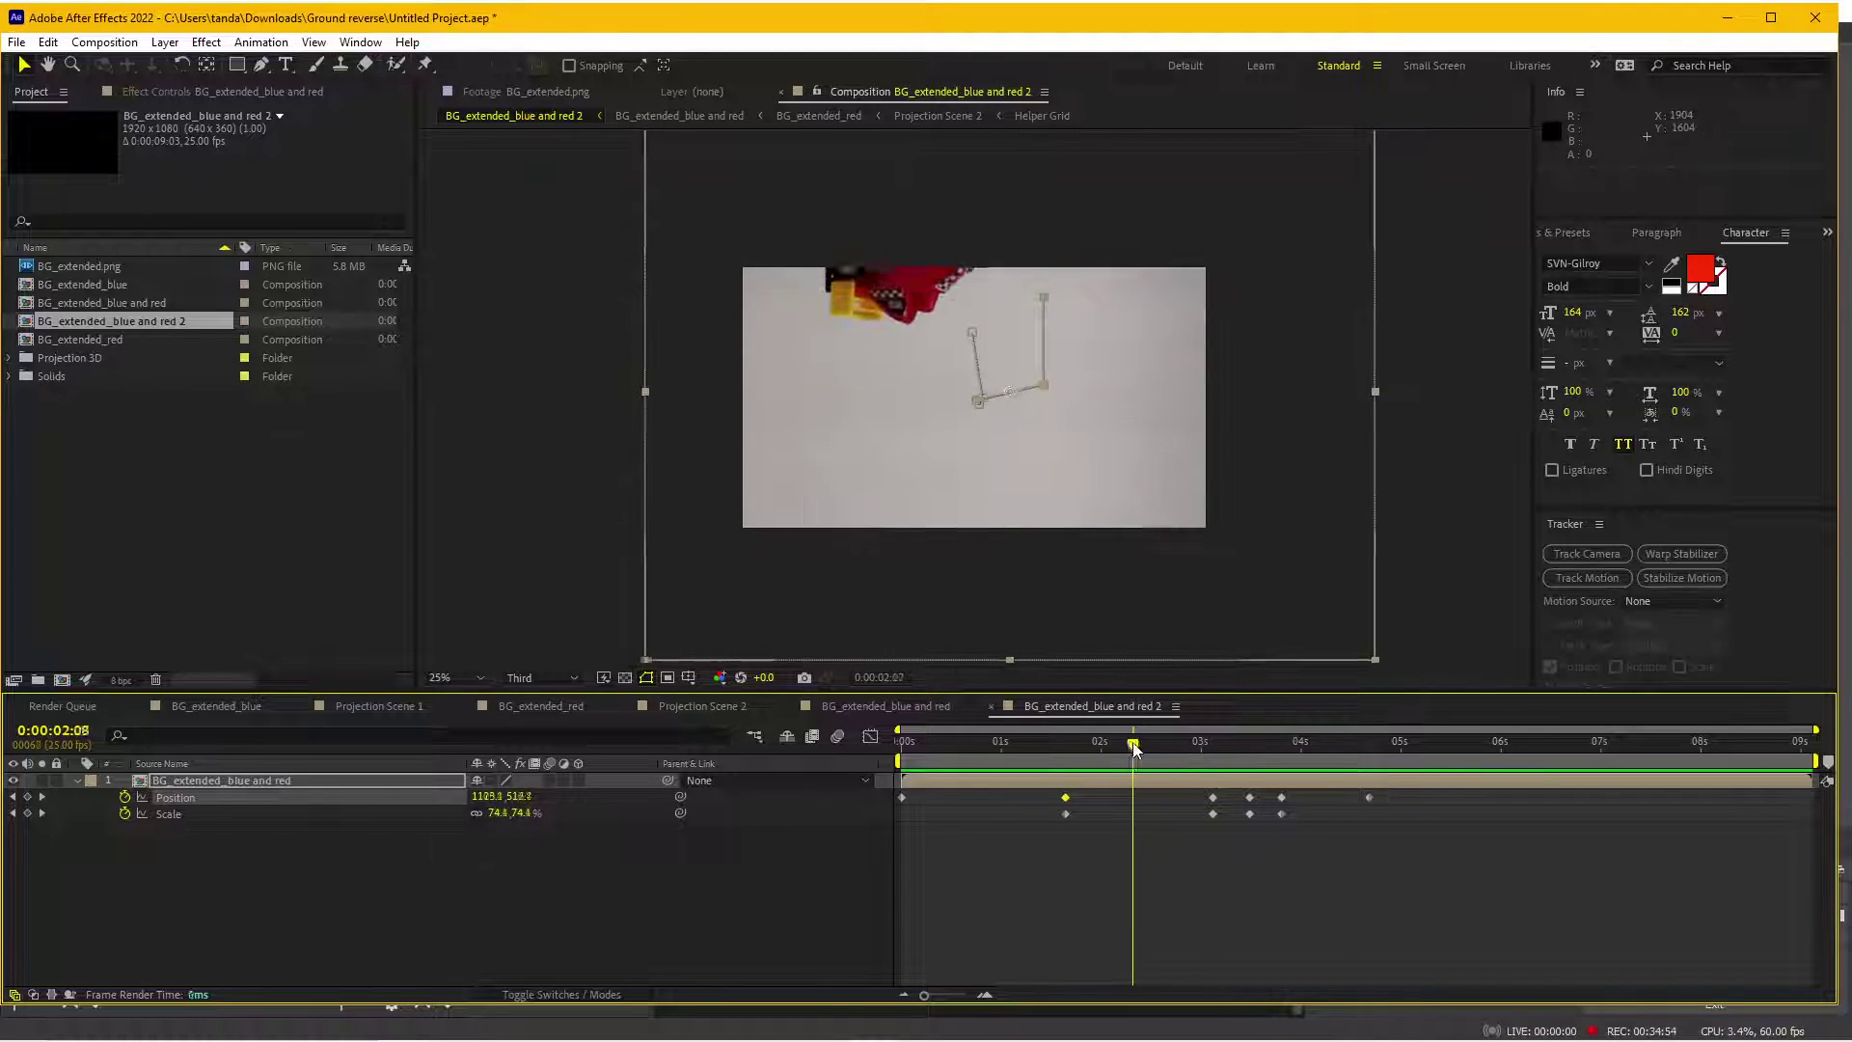
{"action": "left_click_drag", "start_coordinate": [1169, 753], "coordinate": [1138, 742]}
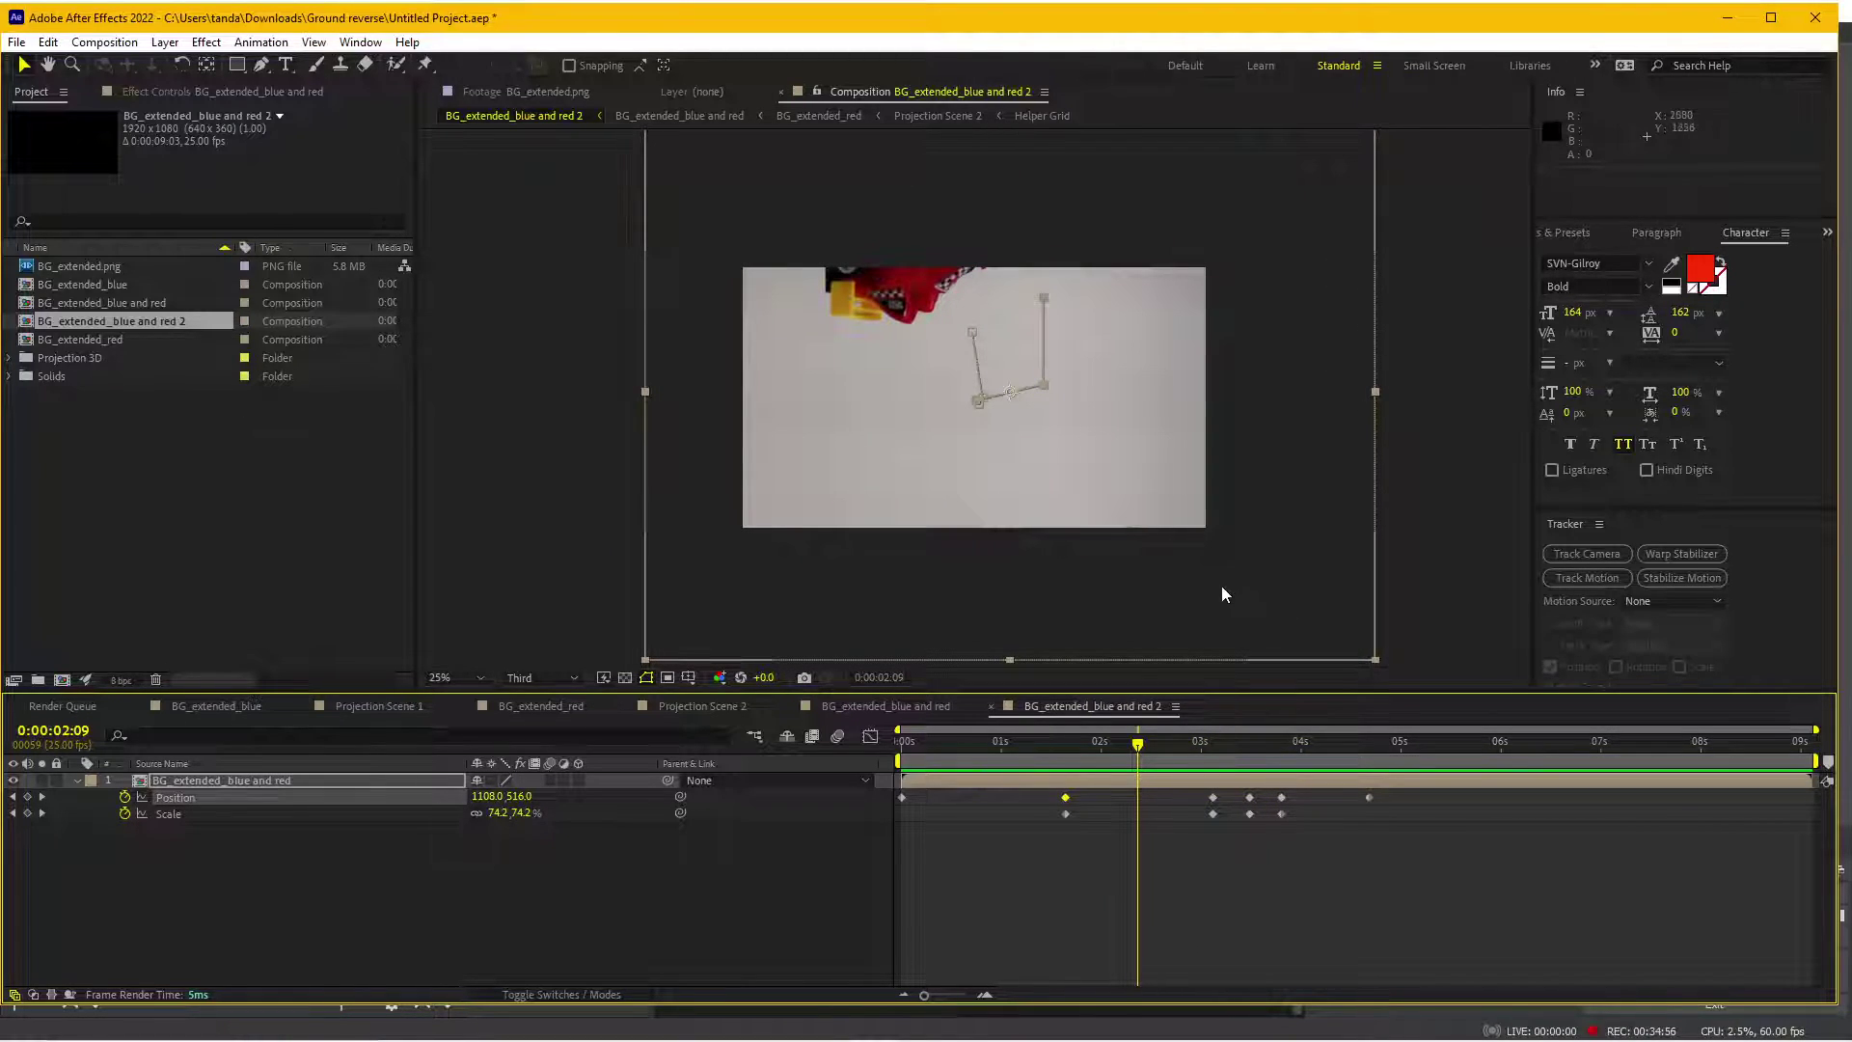
{"action": "left_click", "coordinate": [1058, 743]}
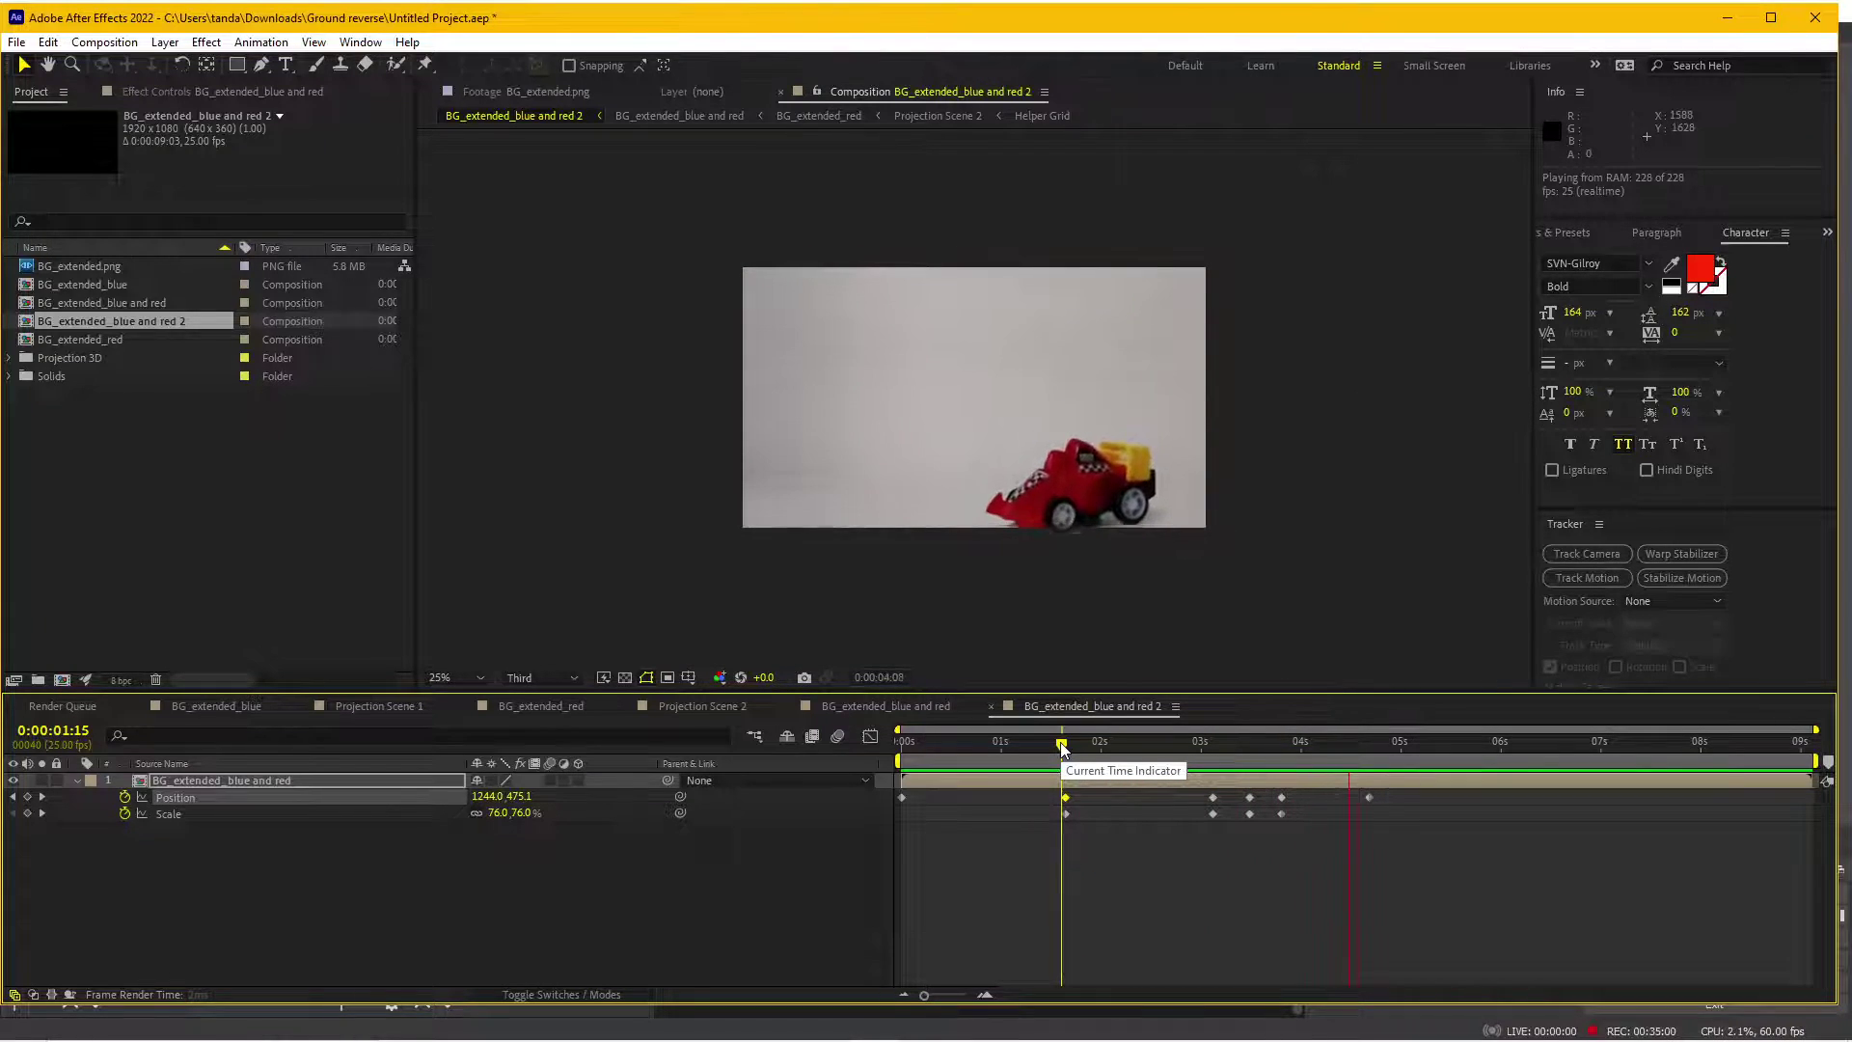
{"action": "left_click", "coordinate": [1069, 744]}
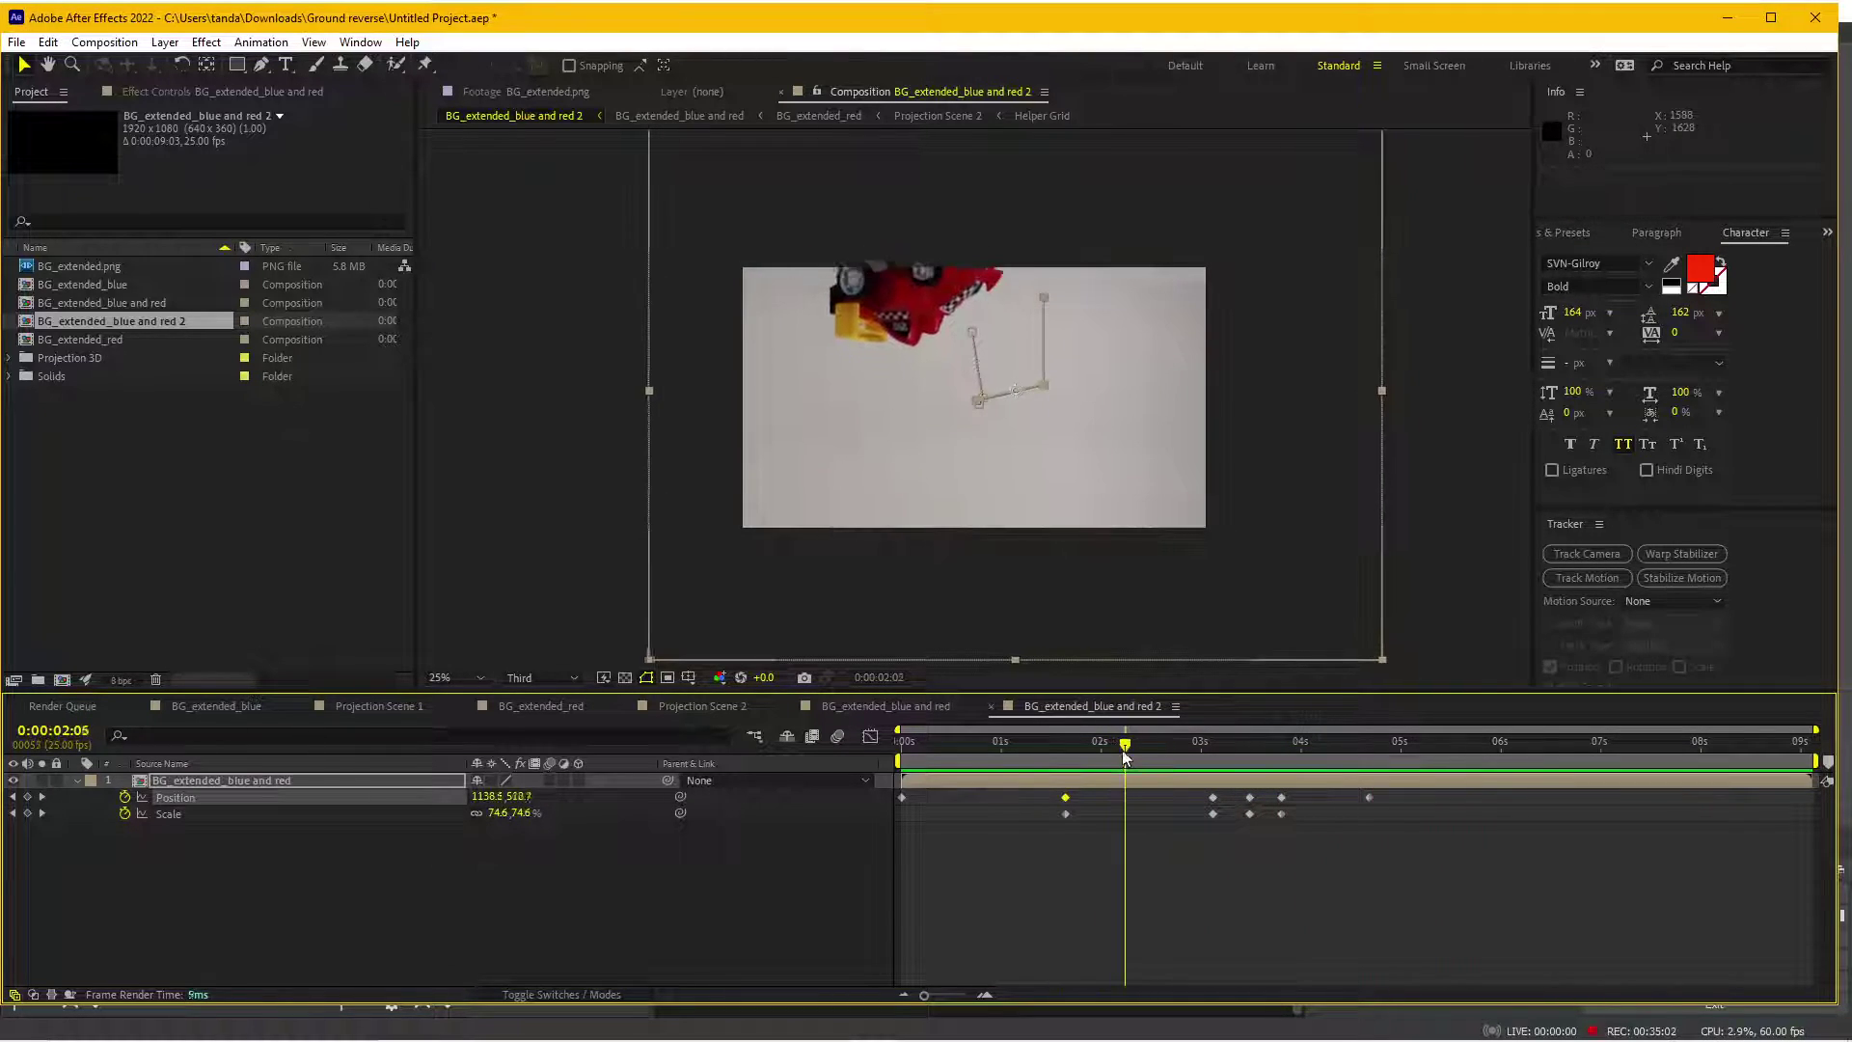
{"action": "left_click_drag", "start_coordinate": [1072, 765], "coordinate": [1091, 761]}
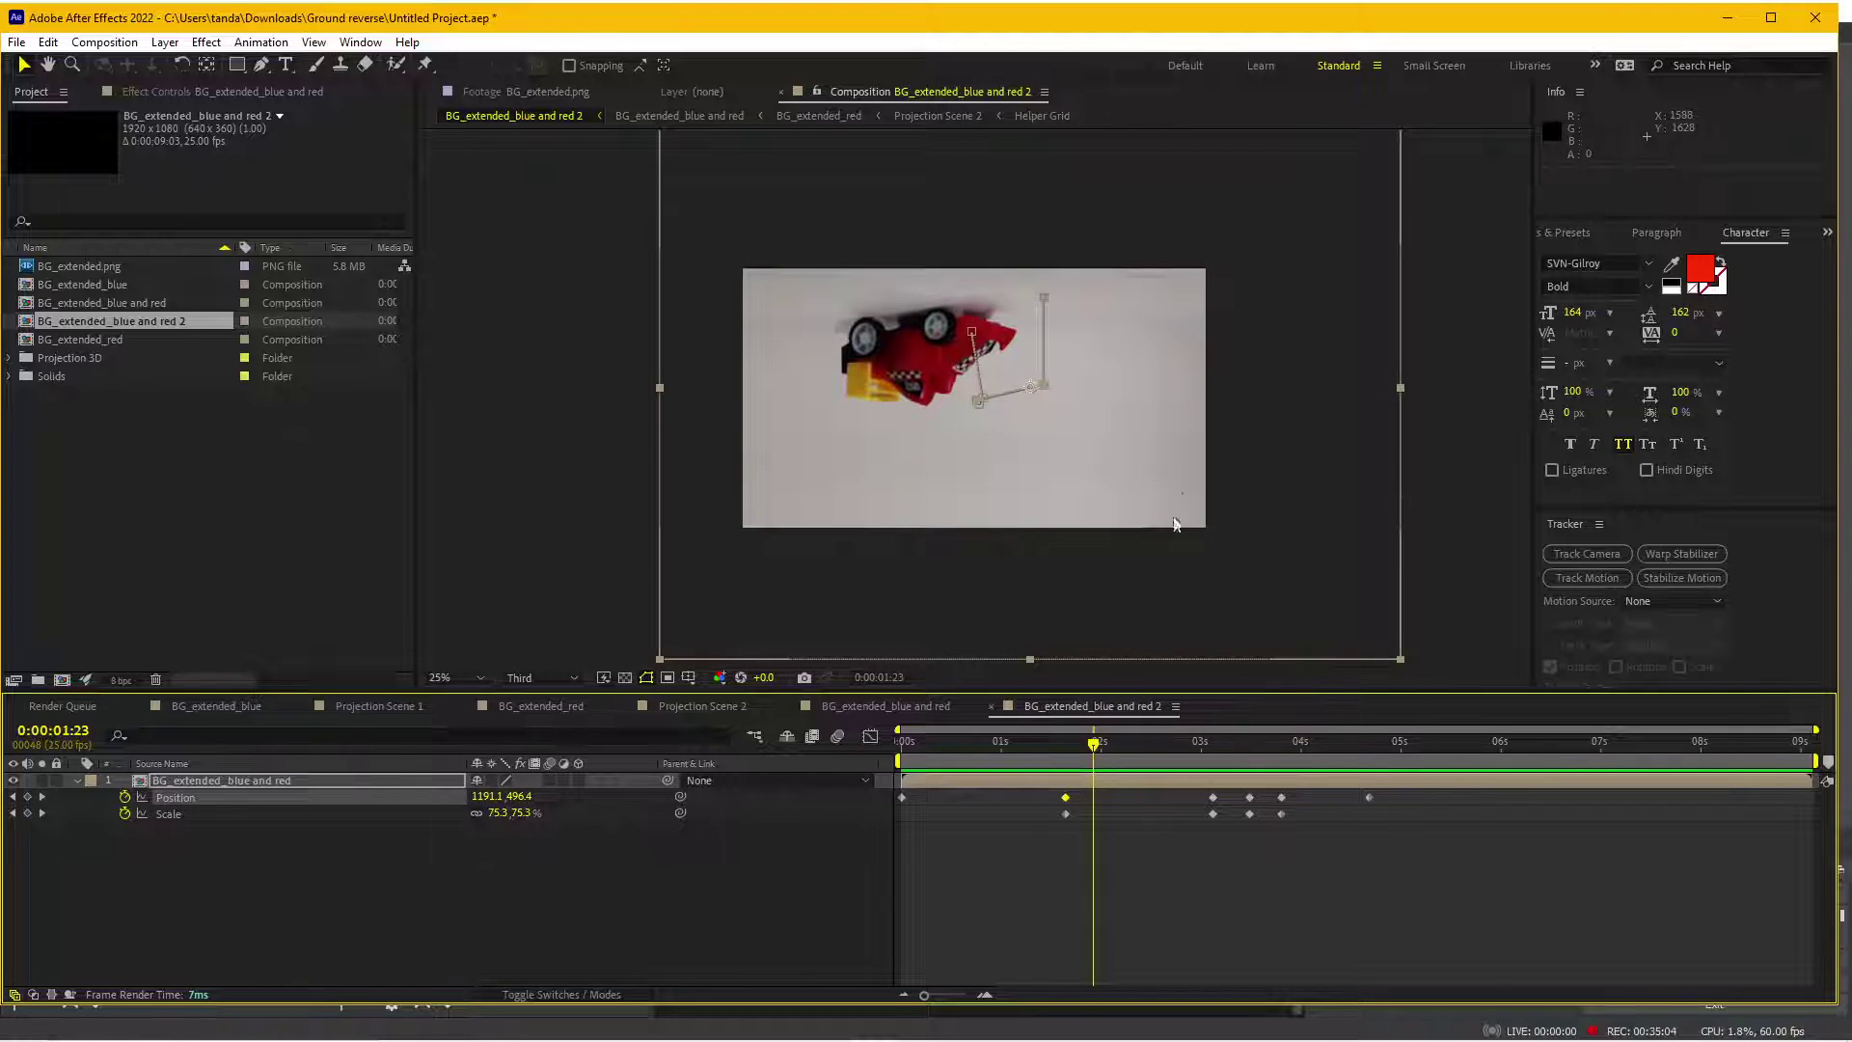
- Try lowering the car layer at 1:23 and 2:22, undoing both changes
{"action": "left_click_drag", "start_coordinate": [1173, 550], "coordinate": [1171, 577]}
{"action": "left_click_drag", "start_coordinate": [1098, 744], "coordinate": [1138, 745]}
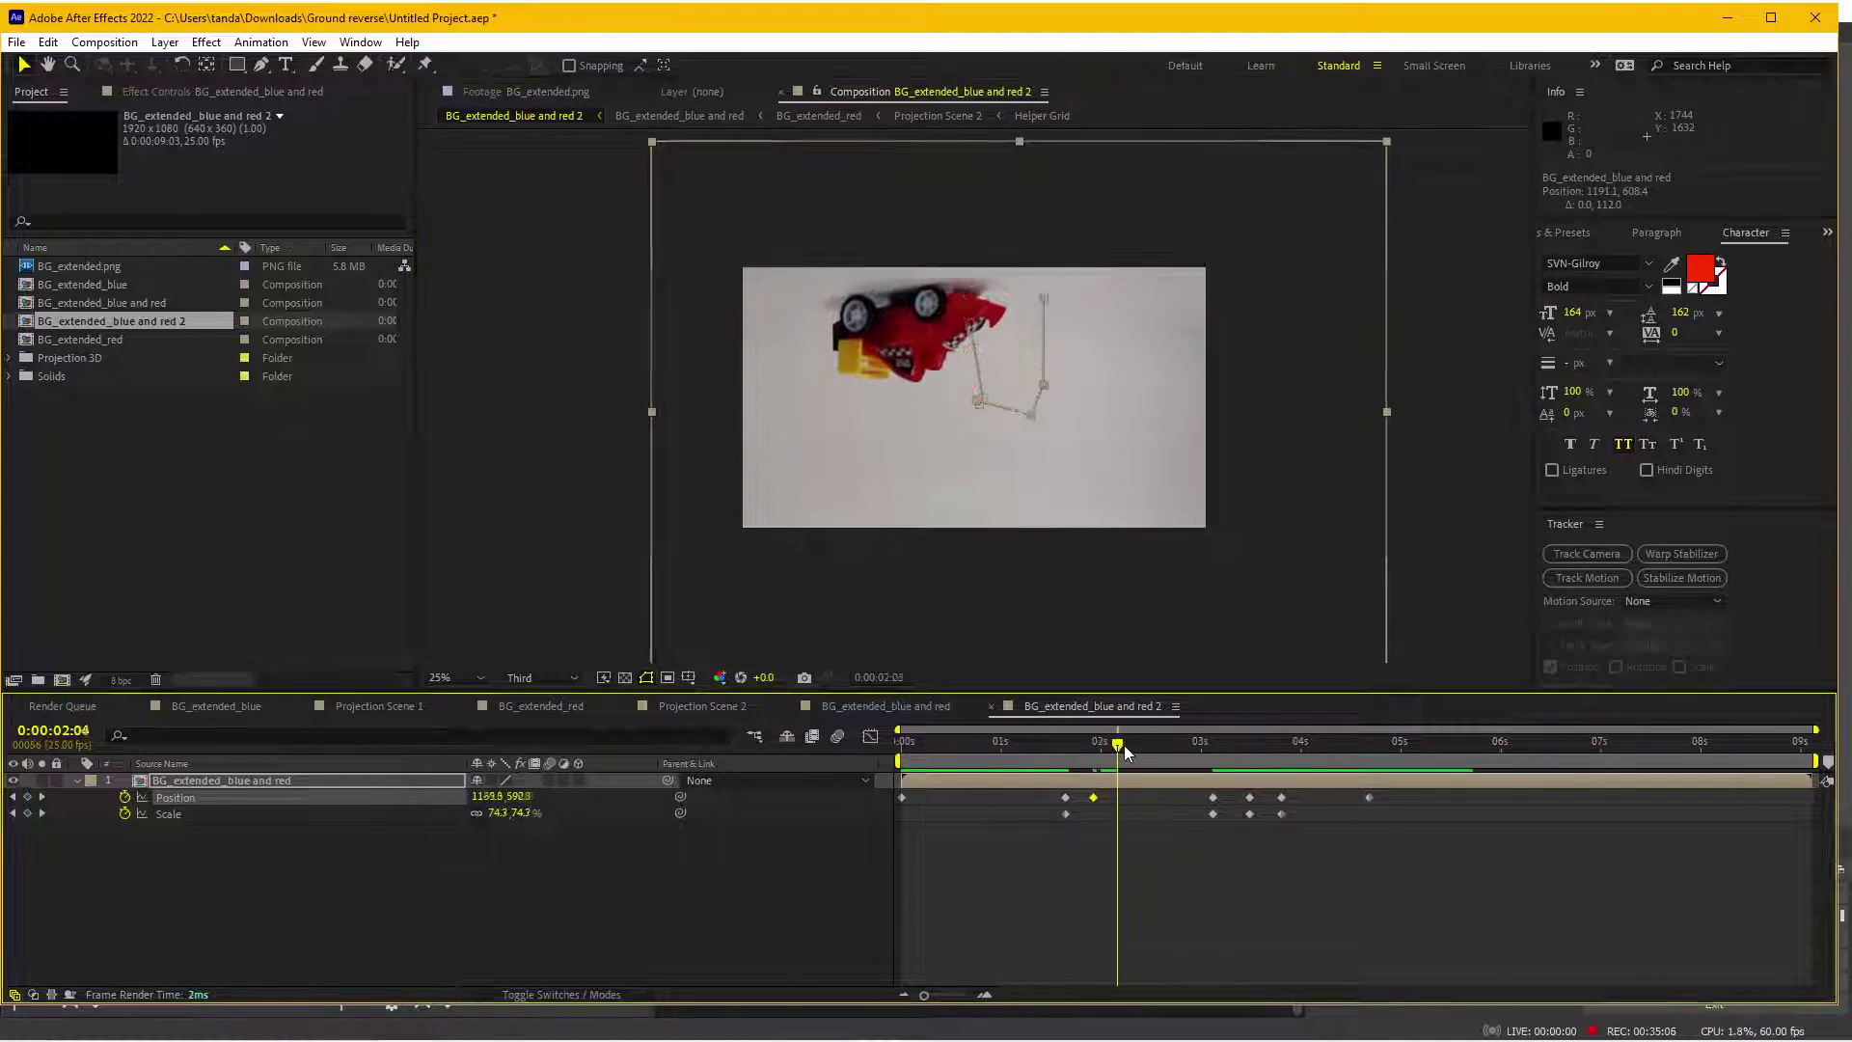
{"action": "key", "text": "ctrl+z"}
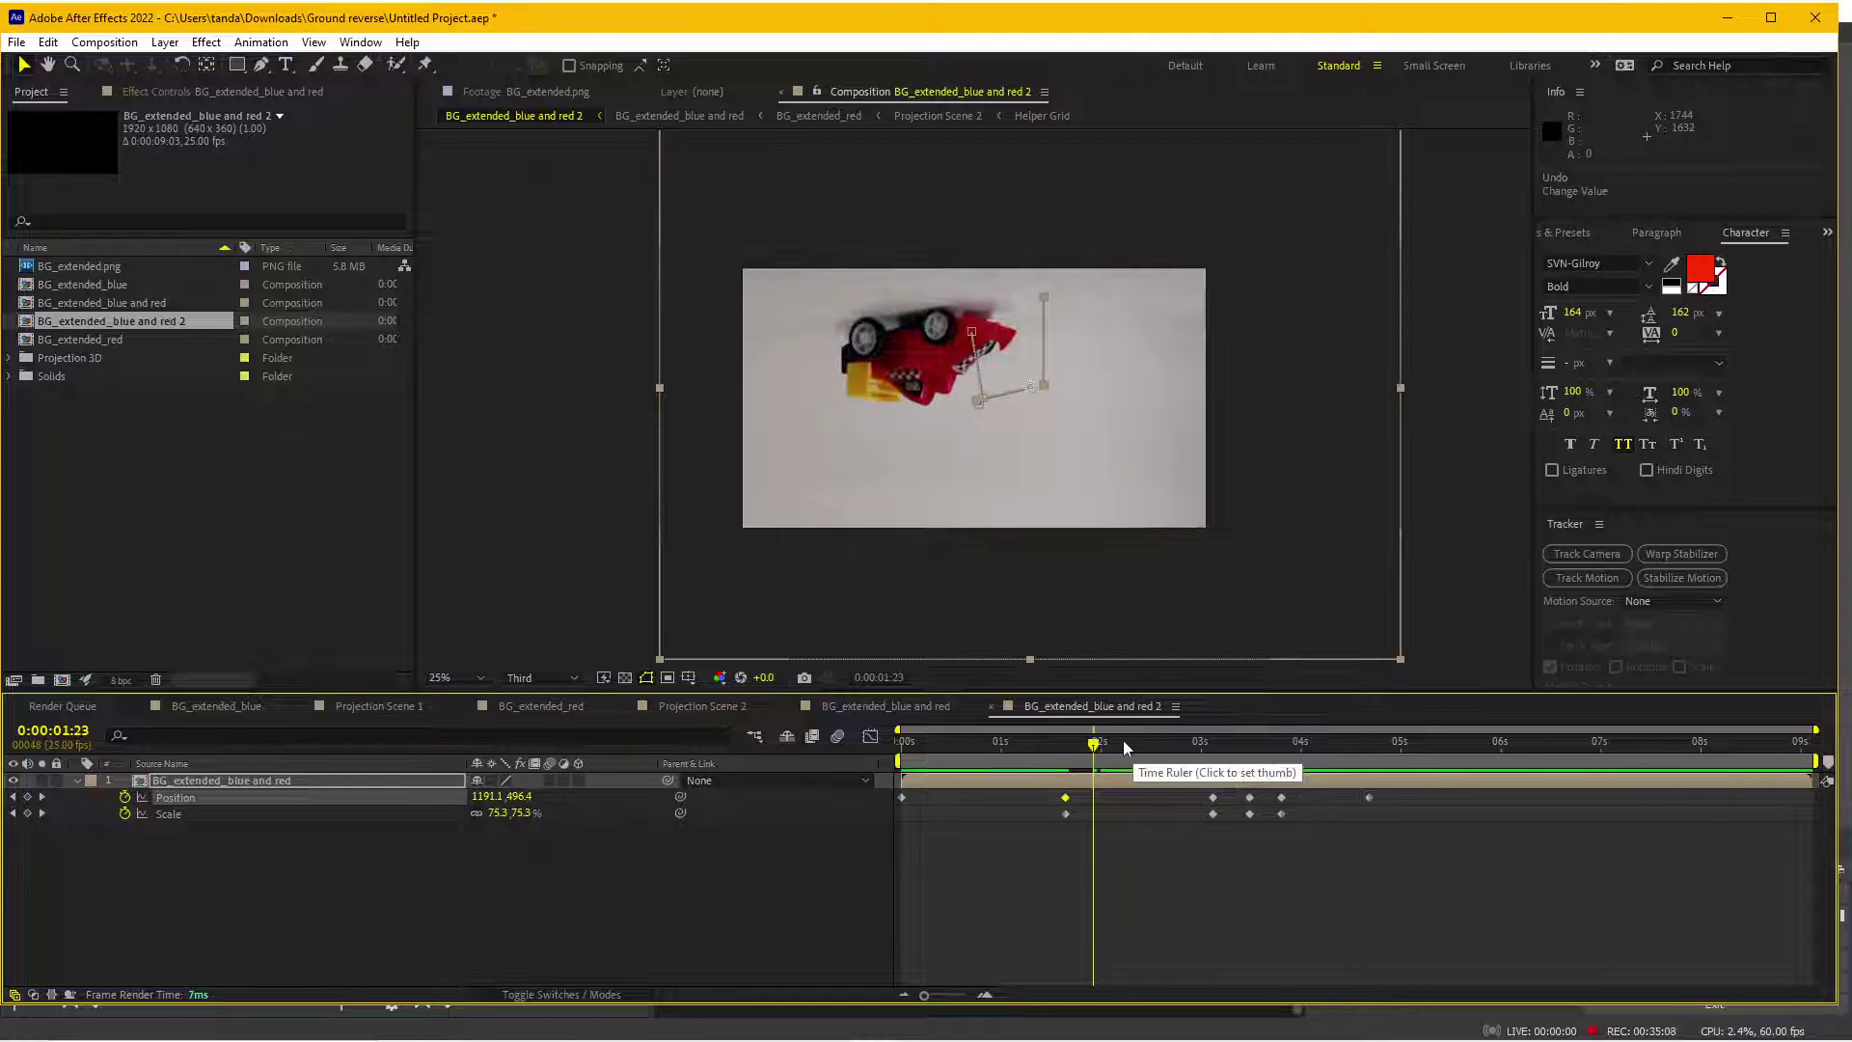
{"action": "left_click", "coordinate": [1130, 745]}
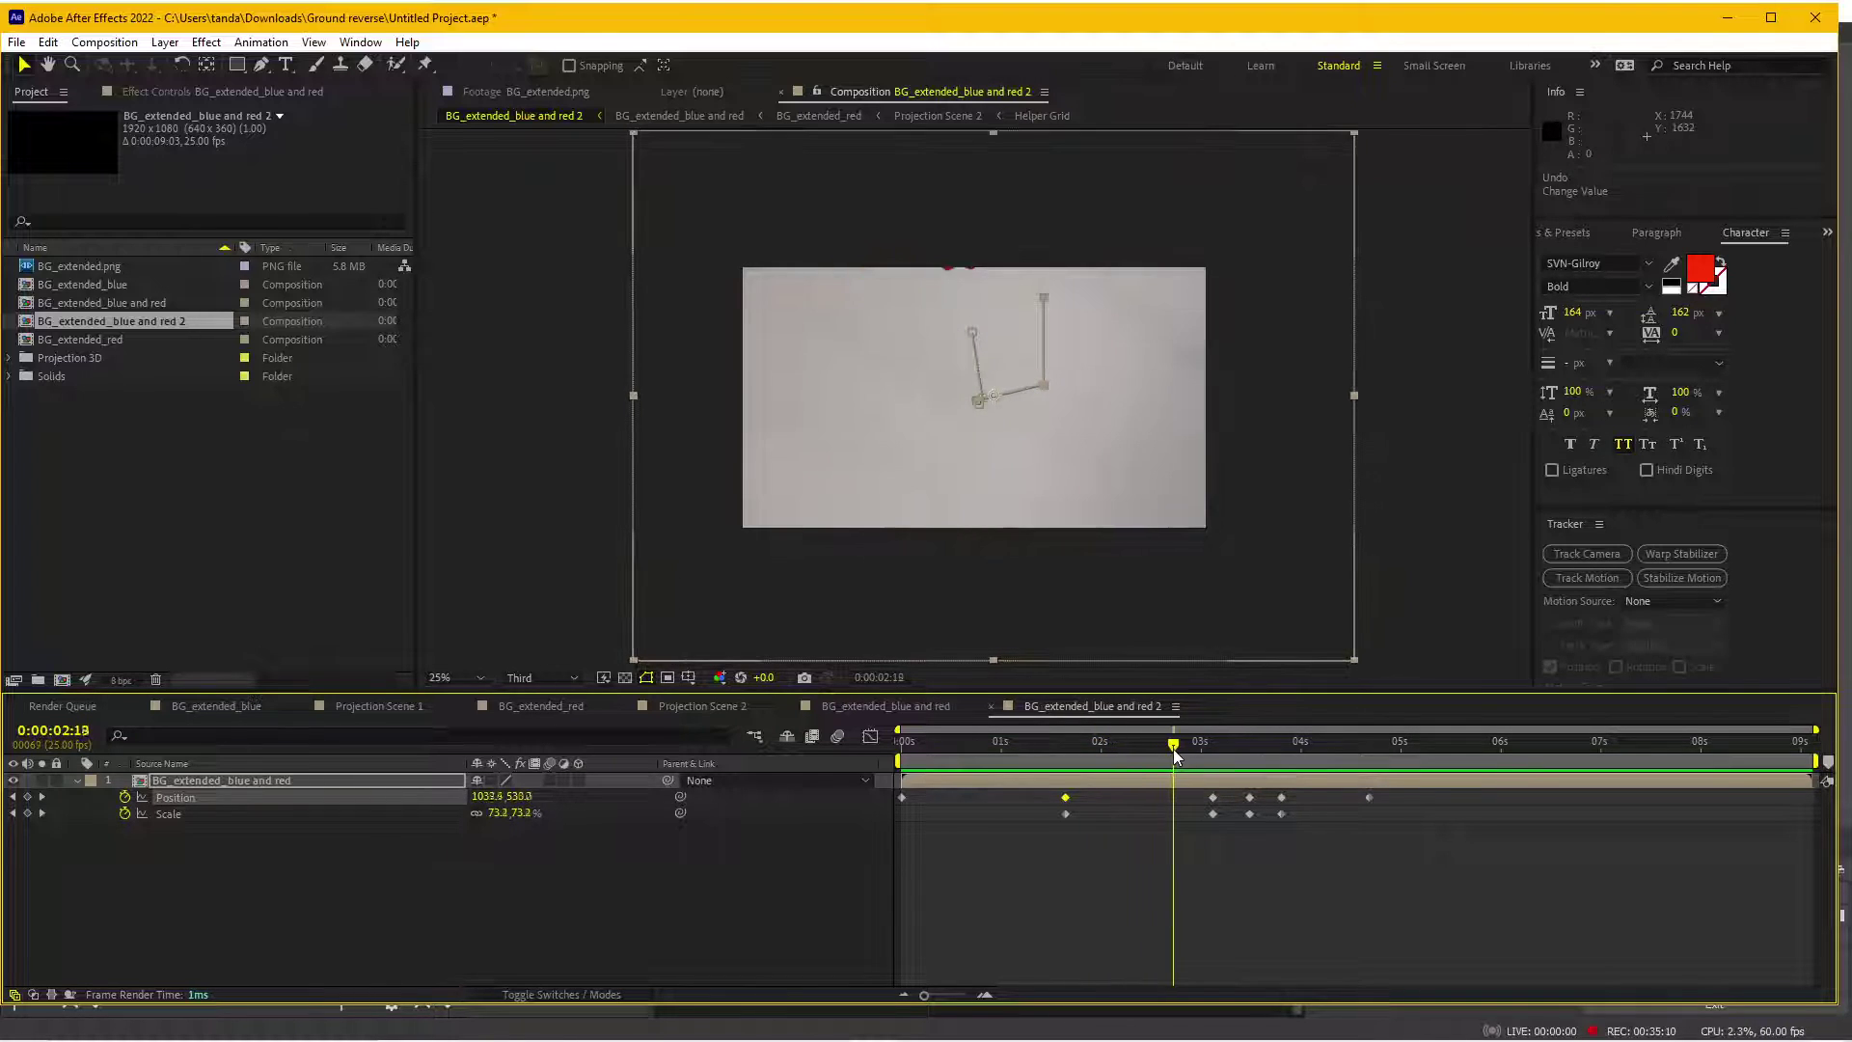
{"action": "left_click_drag", "start_coordinate": [1173, 748], "coordinate": [1188, 745]}
{"action": "left_click_drag", "start_coordinate": [1215, 476], "coordinate": [1235, 533]}
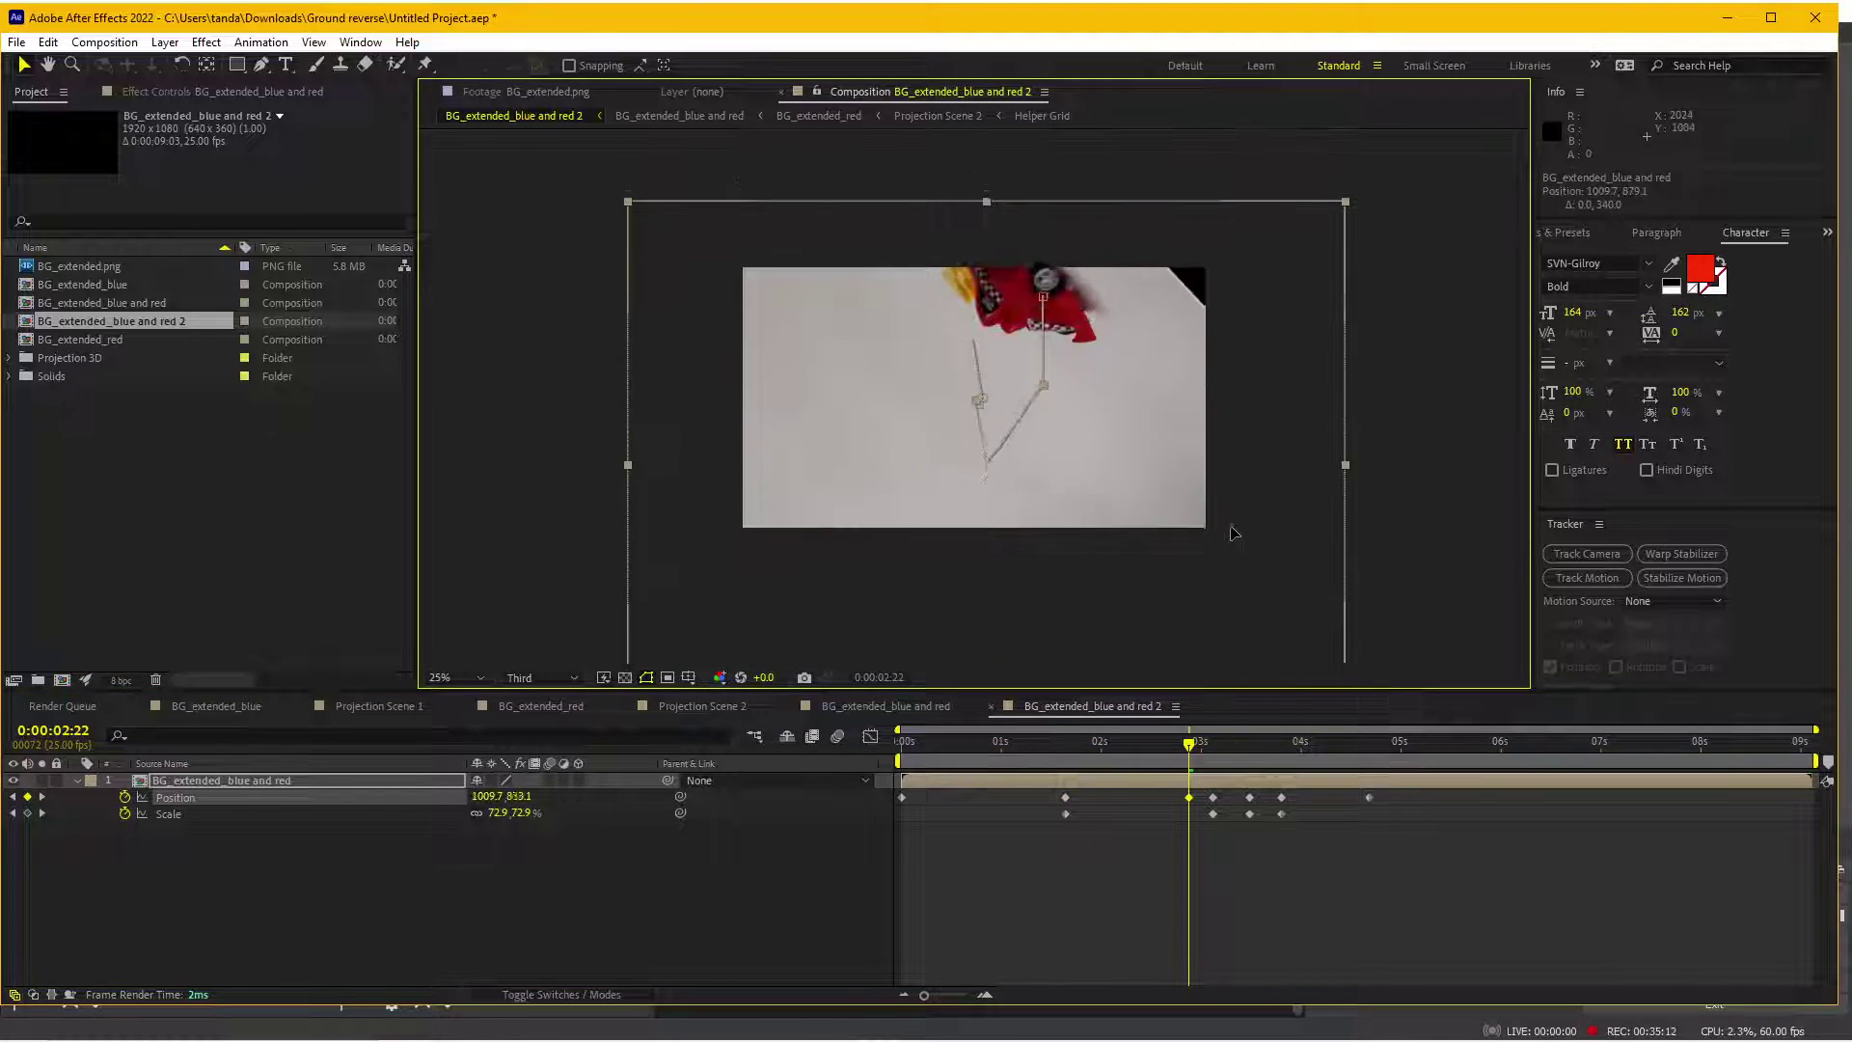
{"action": "key", "text": "ctrl+z"}
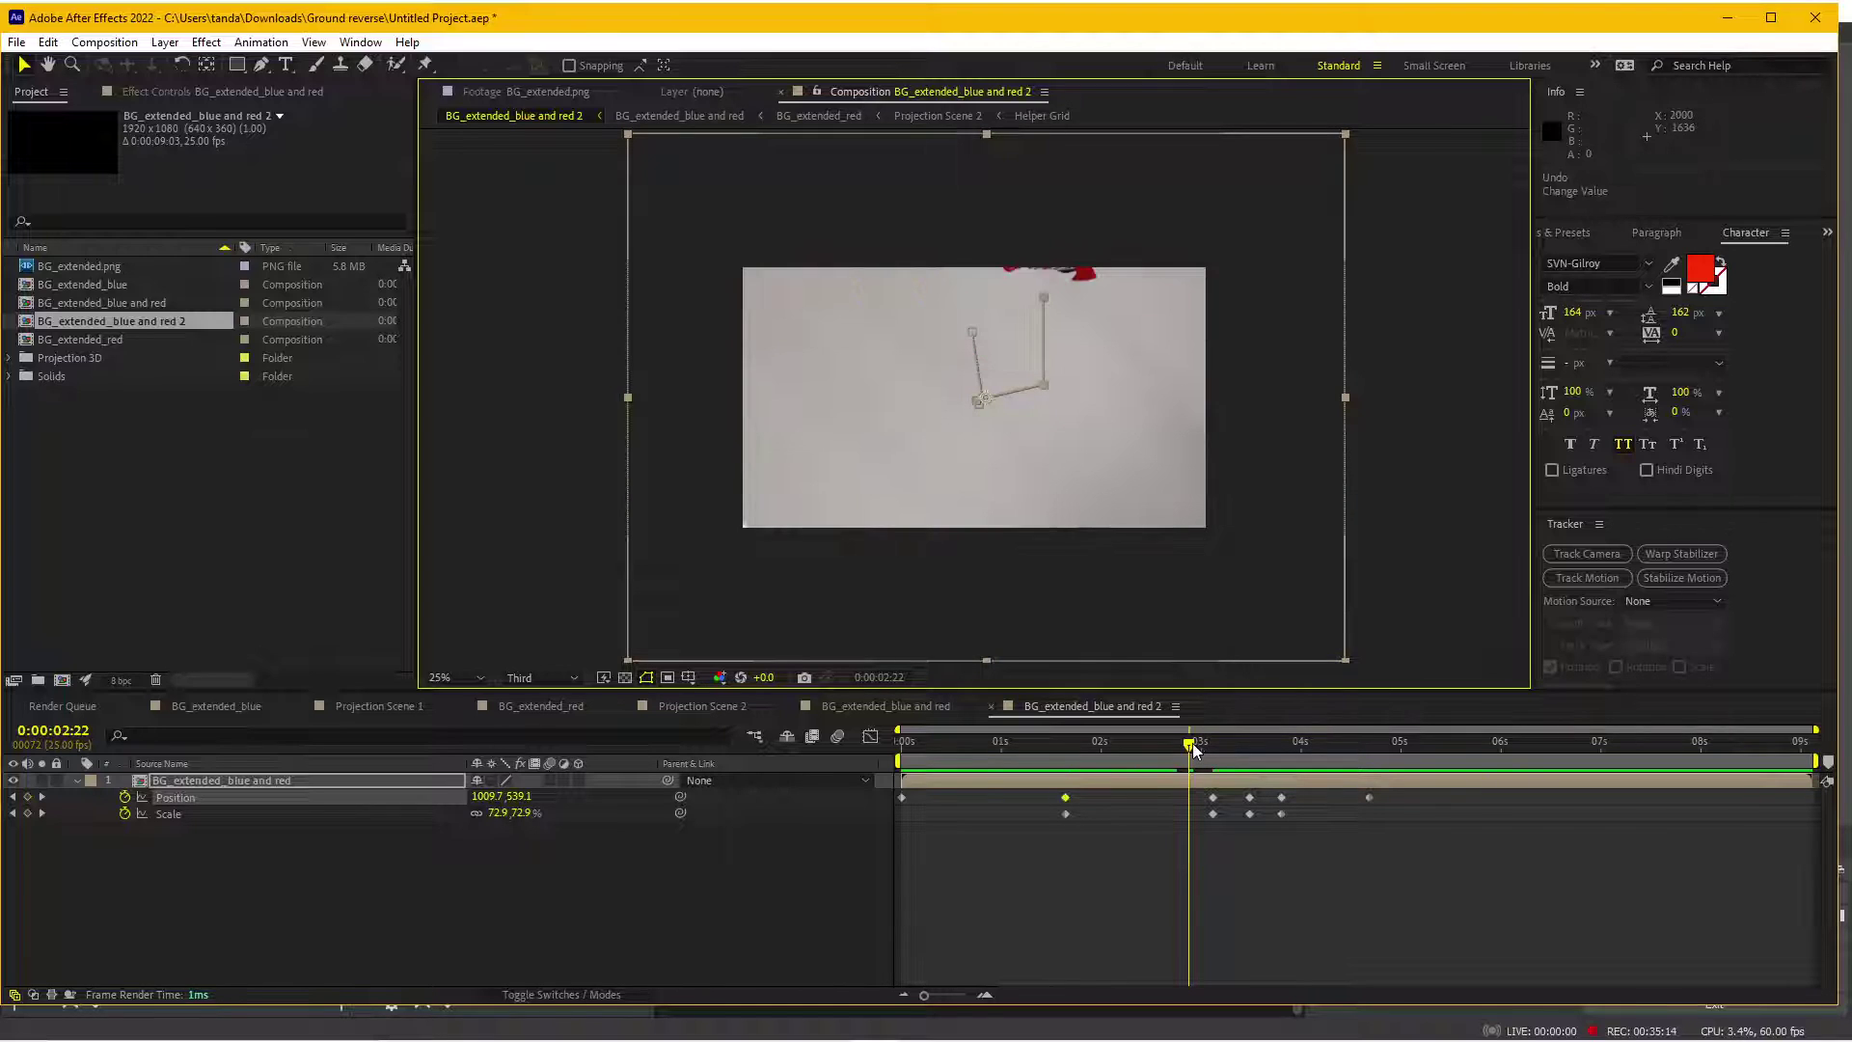
- Lower the 3:03 Position keyframe to 964.4, 813.7 and preview the transition
{"action": "mouse_move", "coordinate": [1192, 744]}
{"action": "left_mouse_down"}
{"action": "mouse_move", "coordinate": [1212, 755]}
{"action": "mouse_move", "coordinate": [1160, 757]}
{"action": "mouse_move", "coordinate": [1213, 762]}
{"action": "left_mouse_up"}
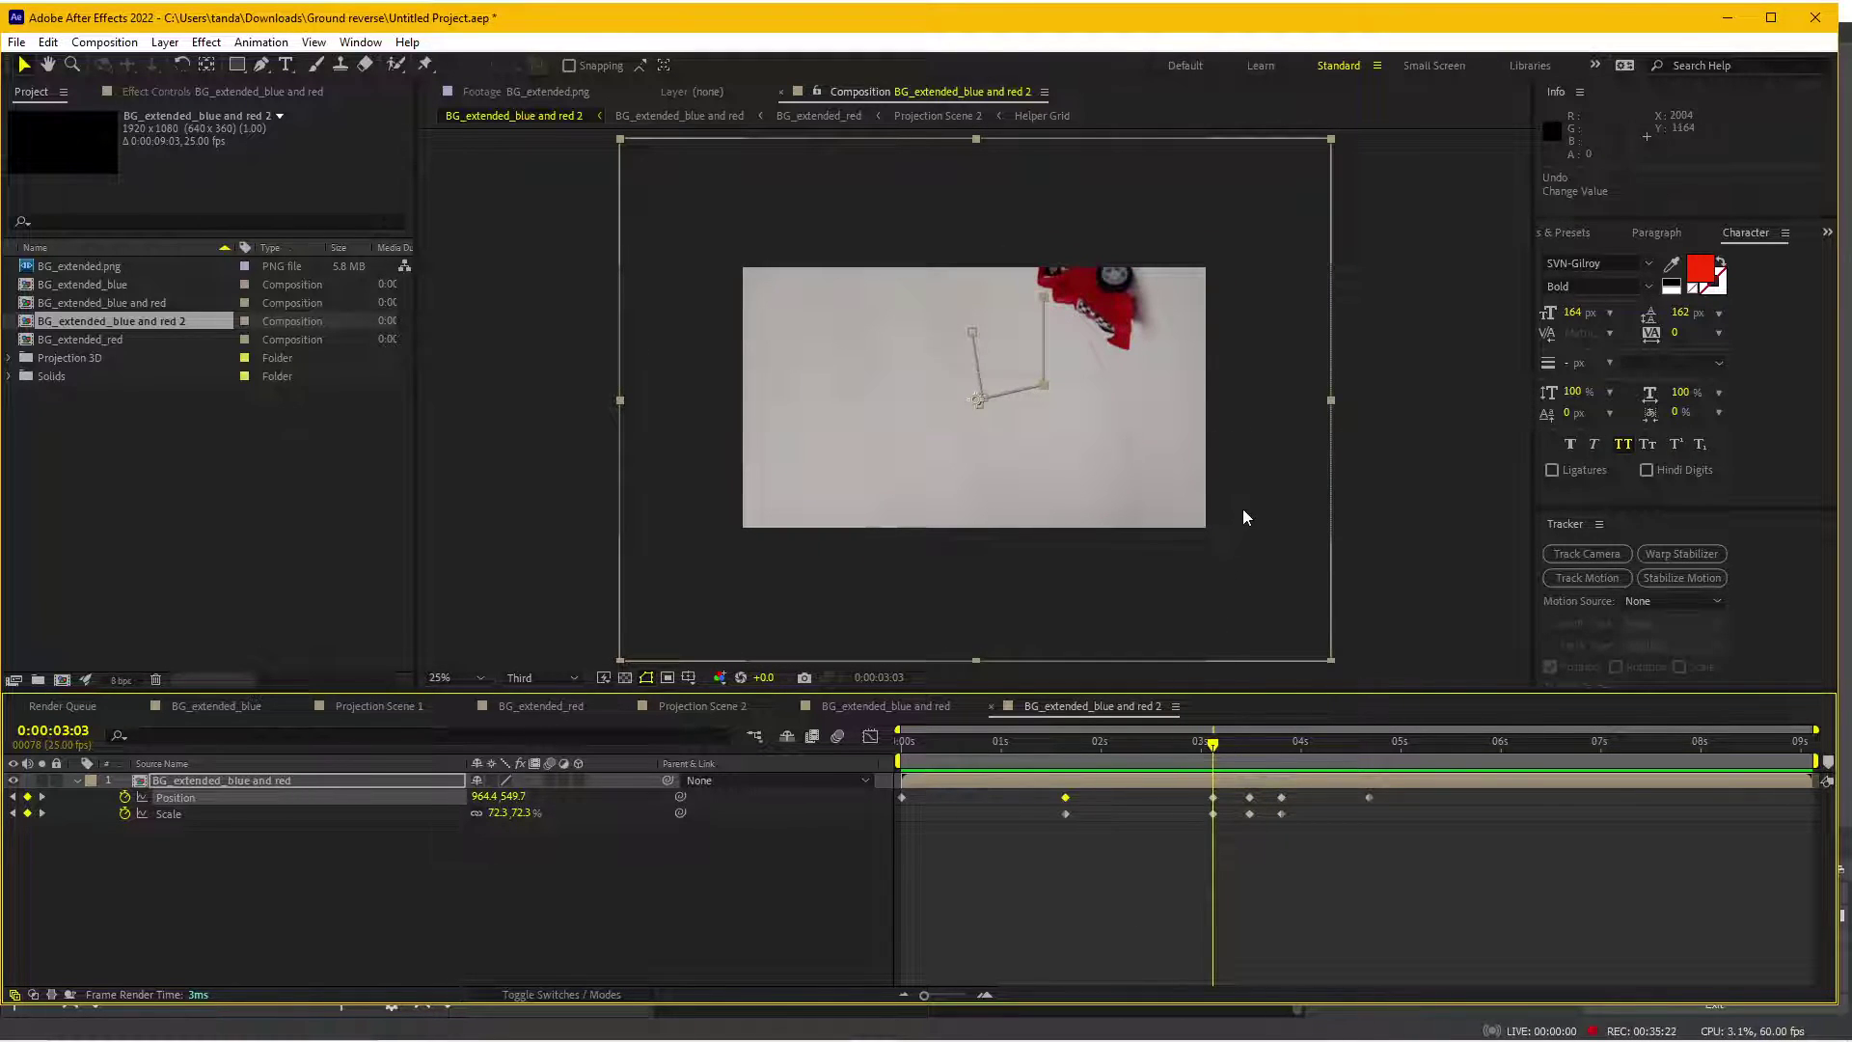
{"action": "left_click_drag", "start_coordinate": [1243, 510], "coordinate": [1235, 557]}
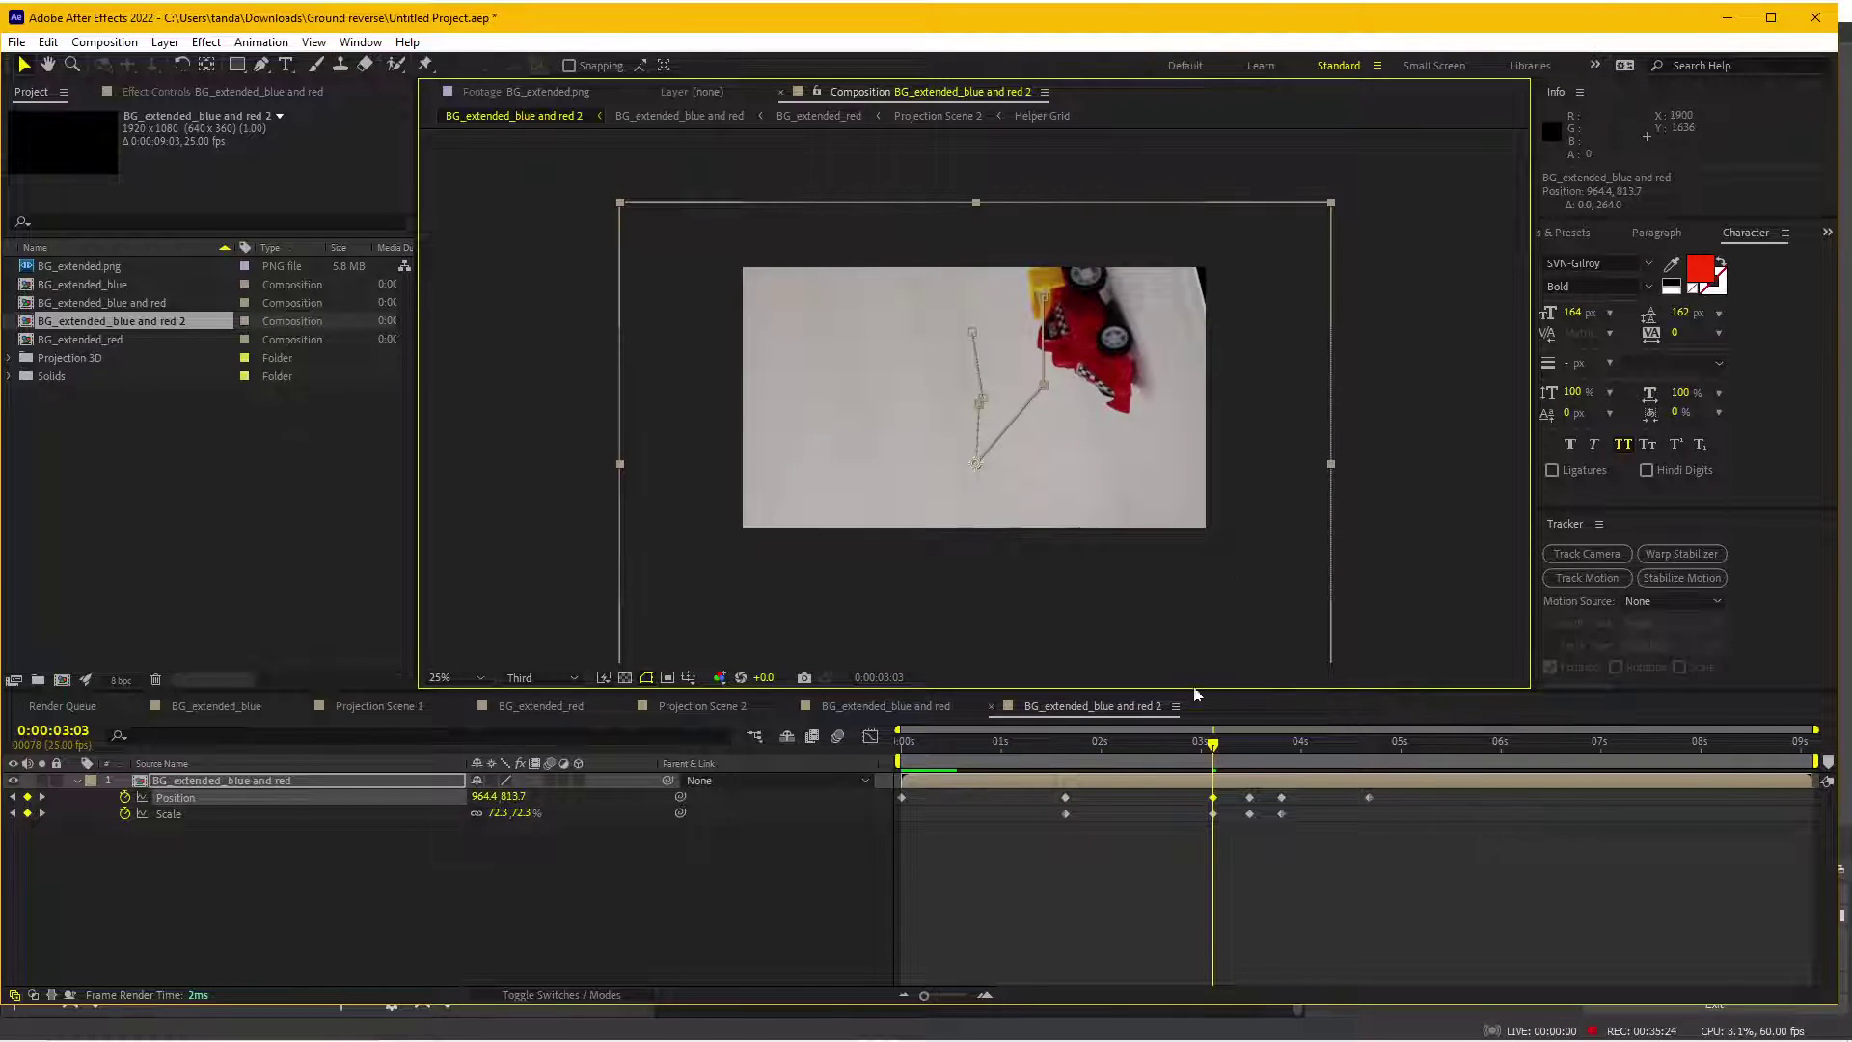
{"action": "mouse_move", "coordinate": [1213, 743]}
{"action": "left_mouse_down"}
{"action": "mouse_move", "coordinate": [1148, 749]}
{"action": "mouse_move", "coordinate": [1380, 763]}
{"action": "left_mouse_up"}
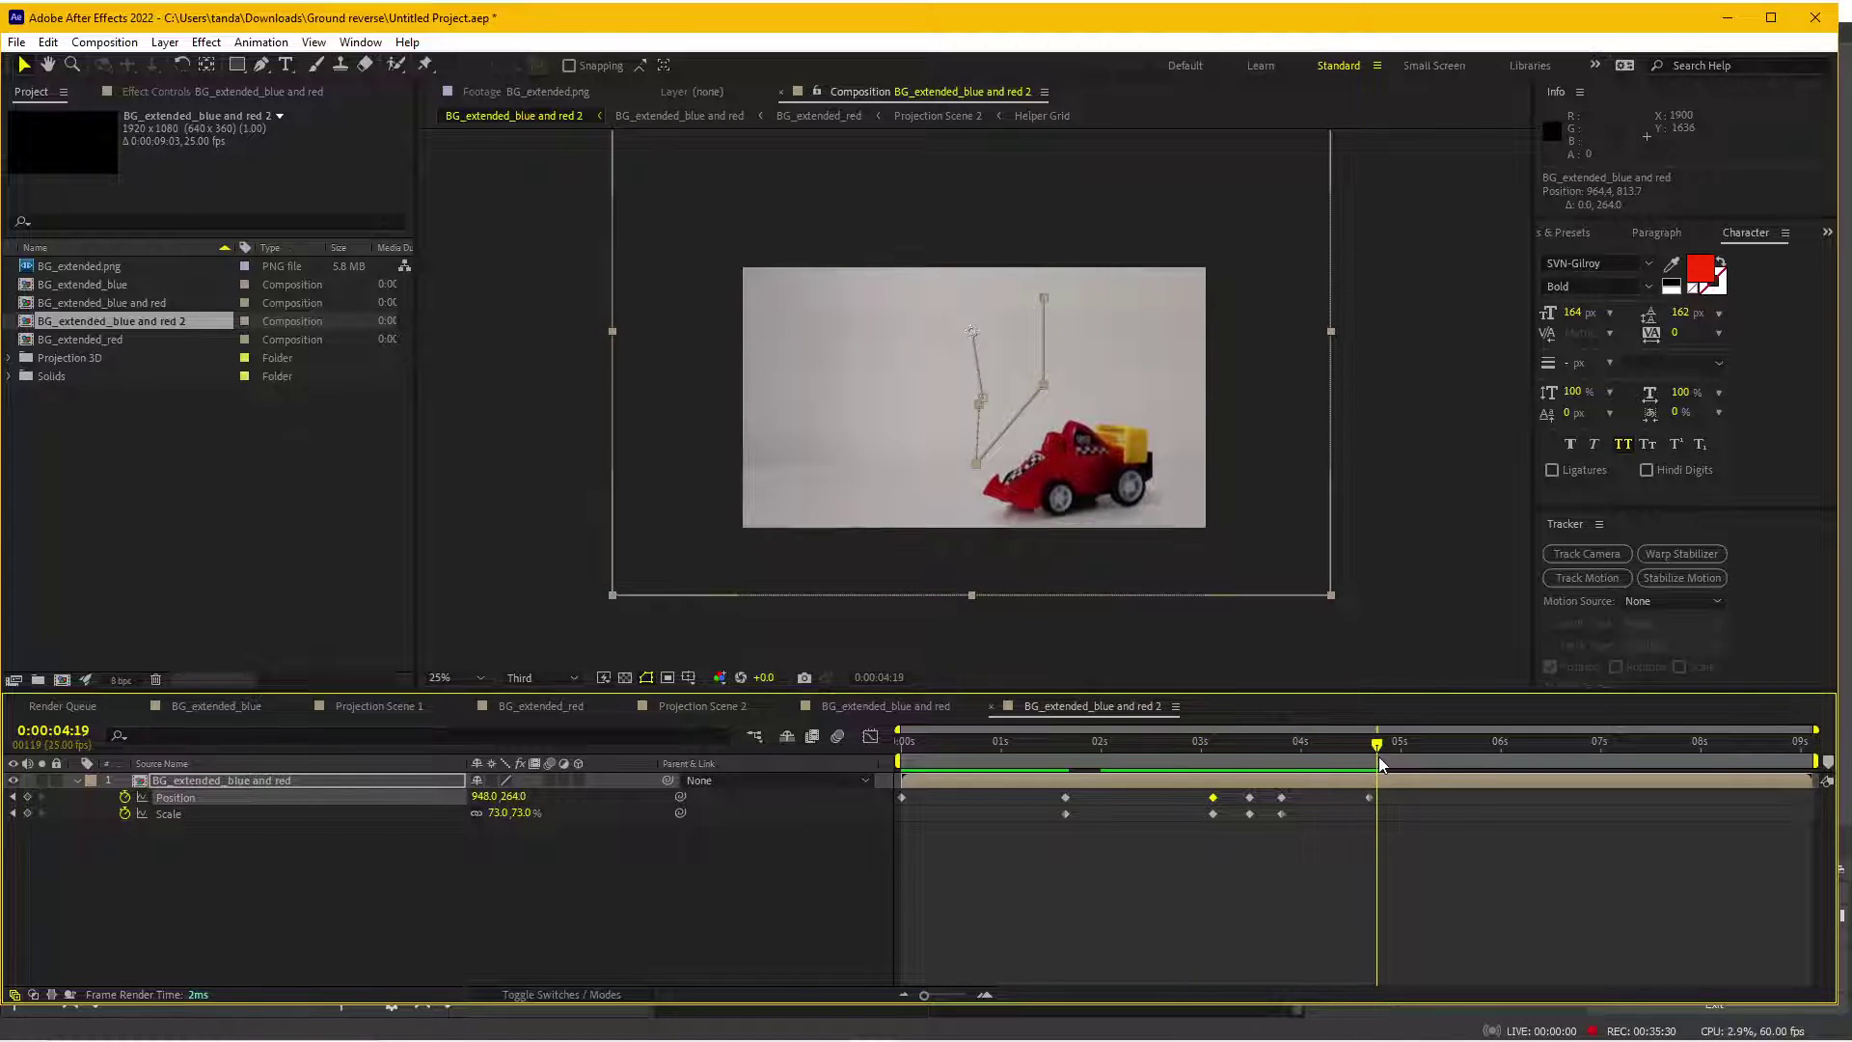
{"action": "key", "text": "space"}
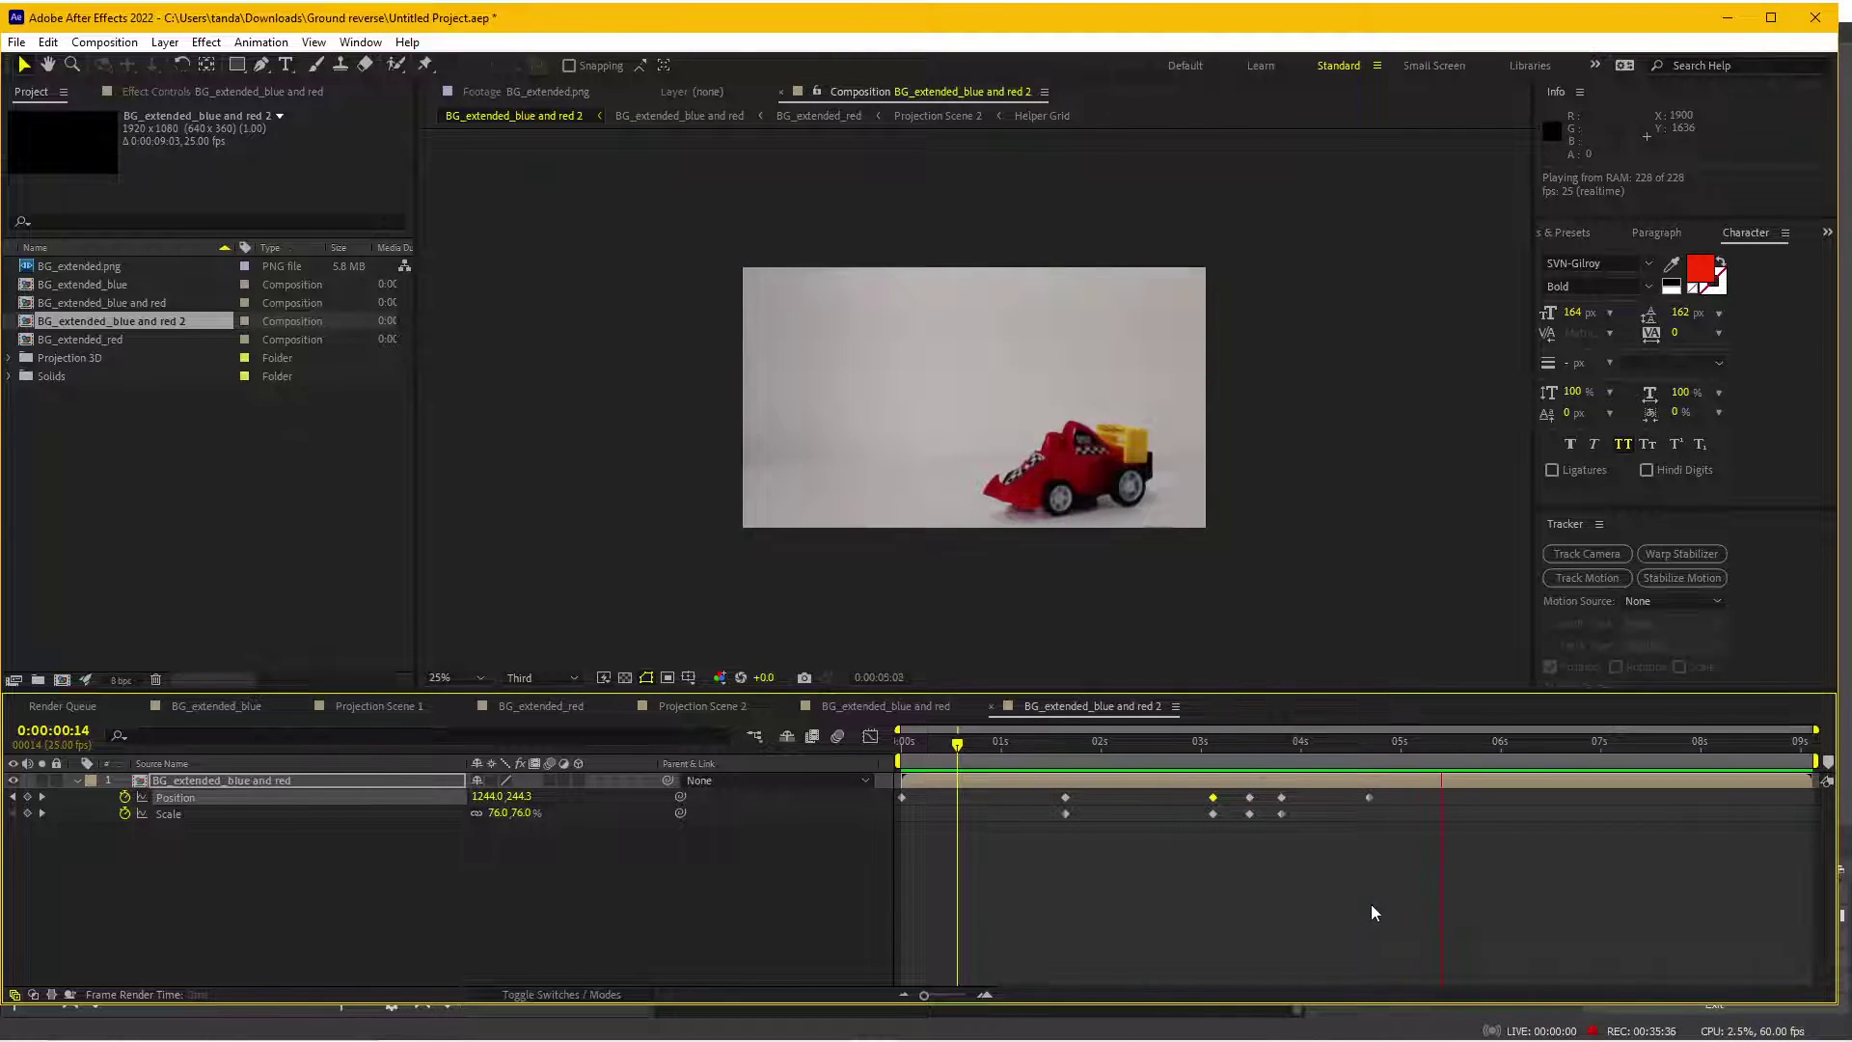
- End the work area at 5 seconds and preview the shortened range
{"action": "left_click_drag", "start_coordinate": [1438, 742], "coordinate": [1405, 743]}
{"action": "key", "text": "n"}
{"action": "key", "text": "space"}
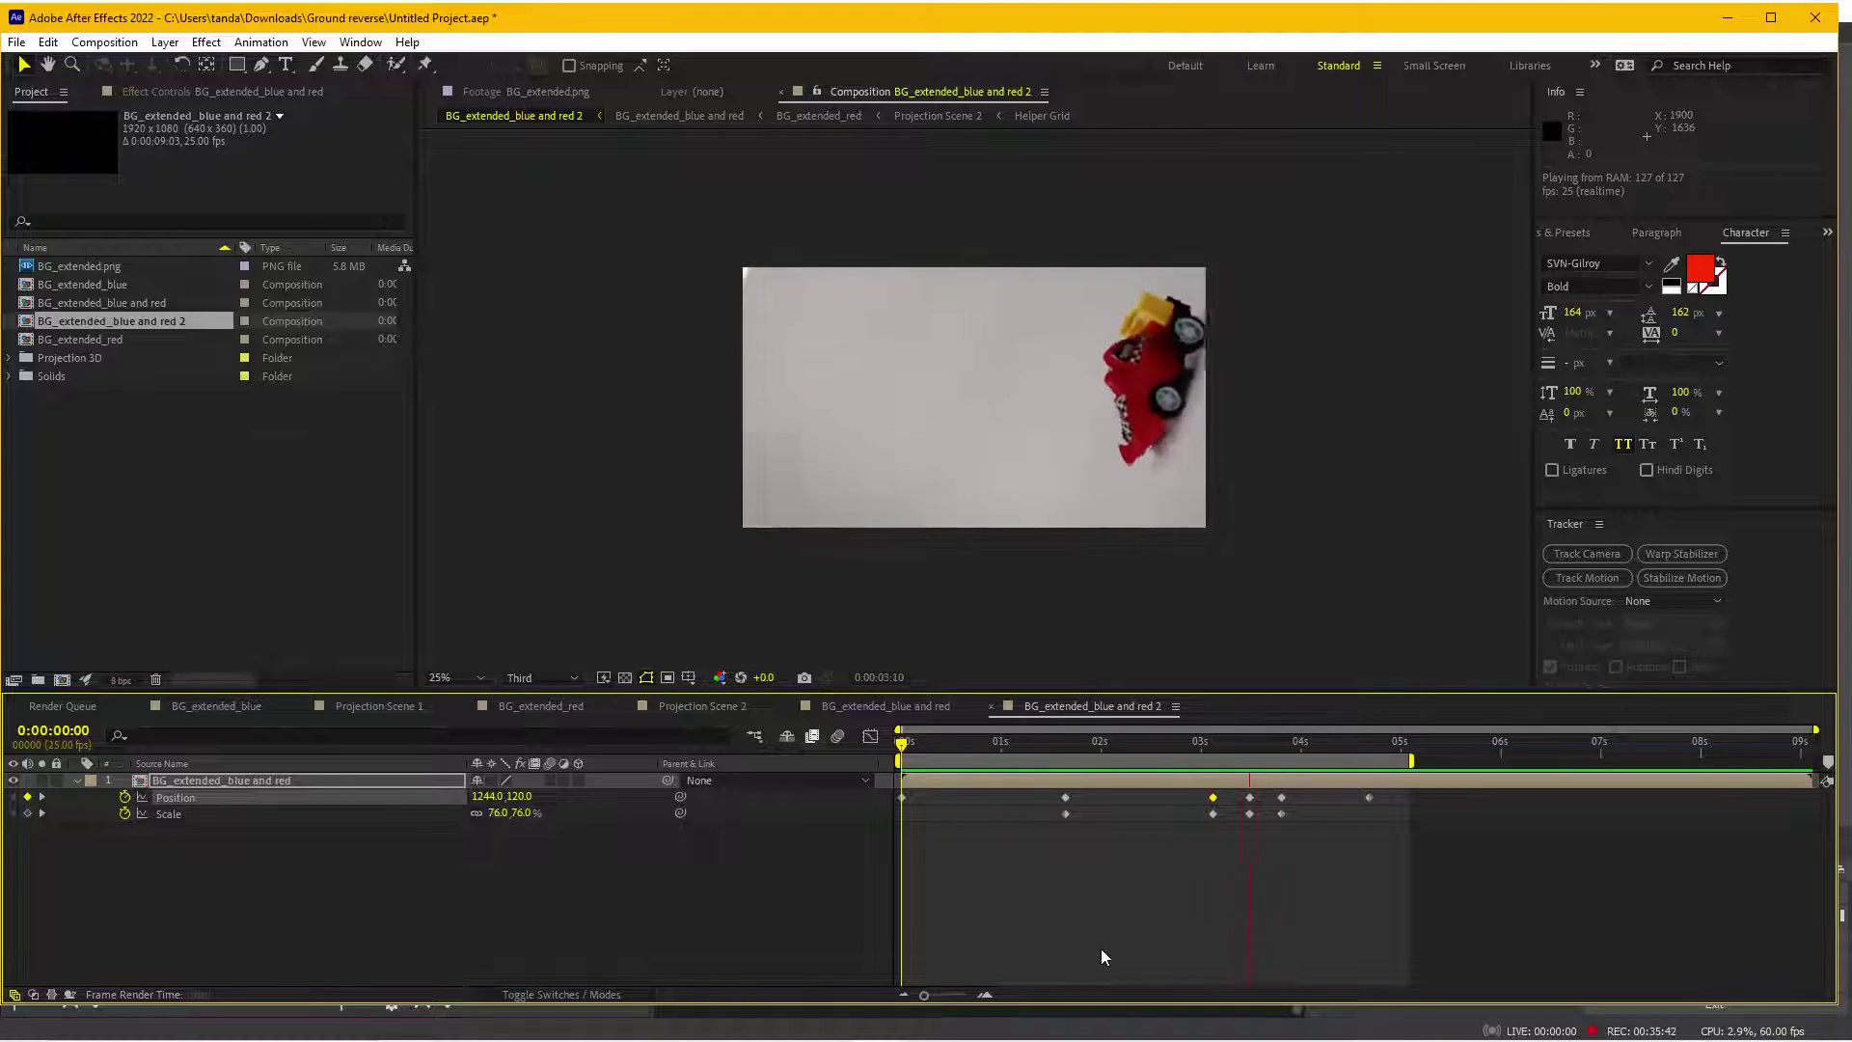
{"action": "key", "text": "space"}
- Zoom the viewer to 50%, enlarge it, deselect the layer and replay the transition from the start
{"action": "key", "text": "period"}
{"action": "key", "text": "period"}
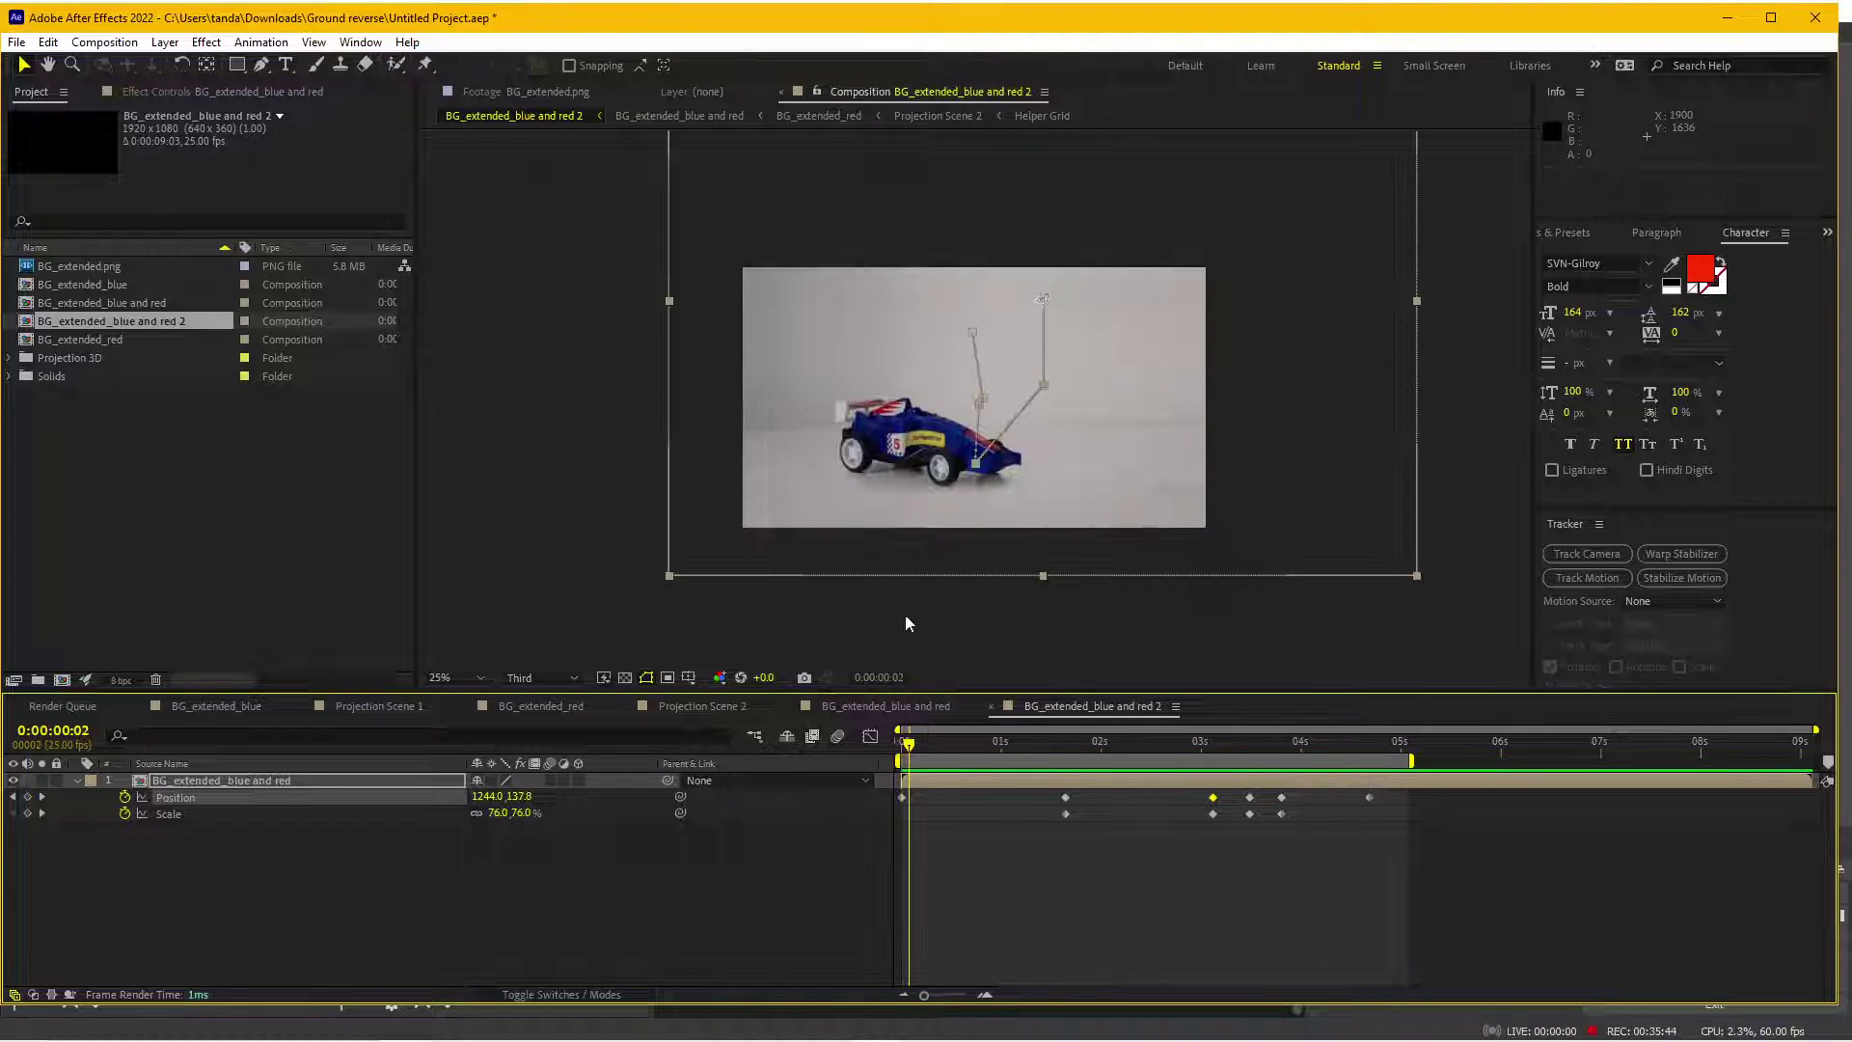
{"action": "left_click_drag", "start_coordinate": [893, 694], "coordinate": [893, 781]}
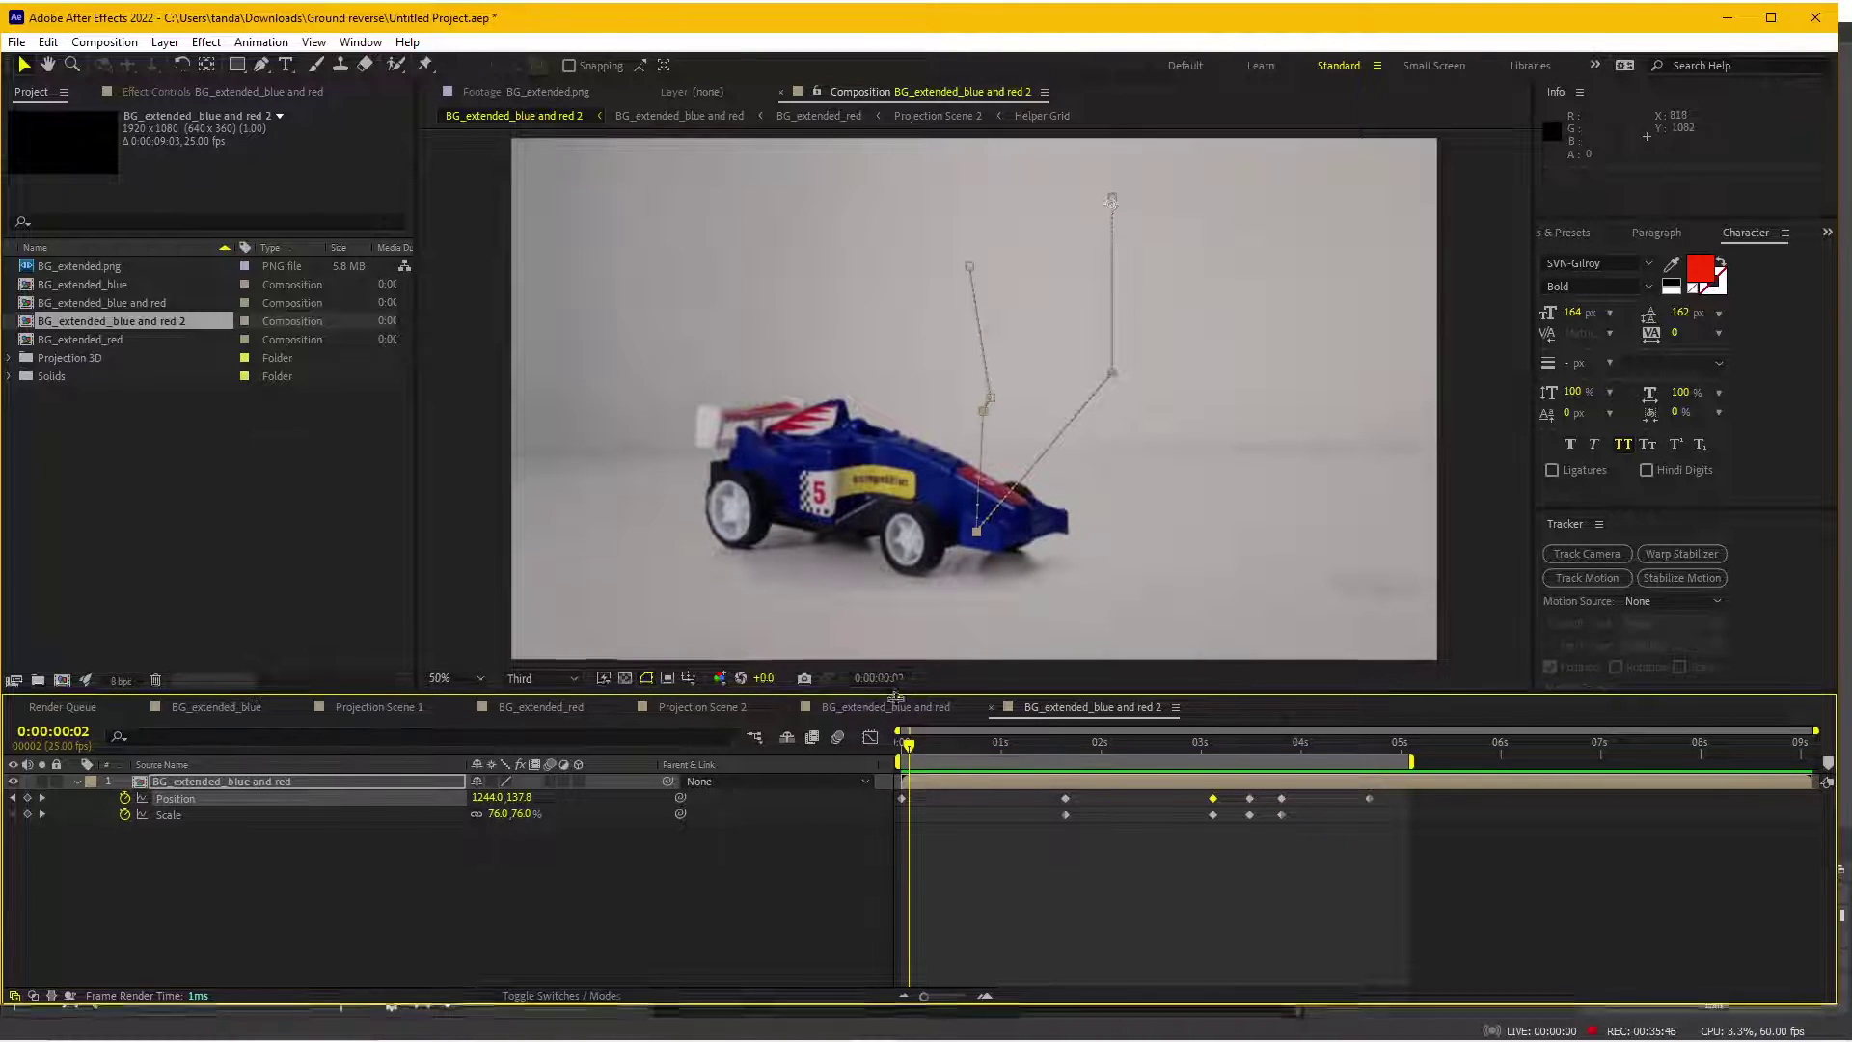
{"action": "left_click", "coordinate": [954, 940]}
{"action": "key", "text": "Home"}
{"action": "key", "text": "space"}
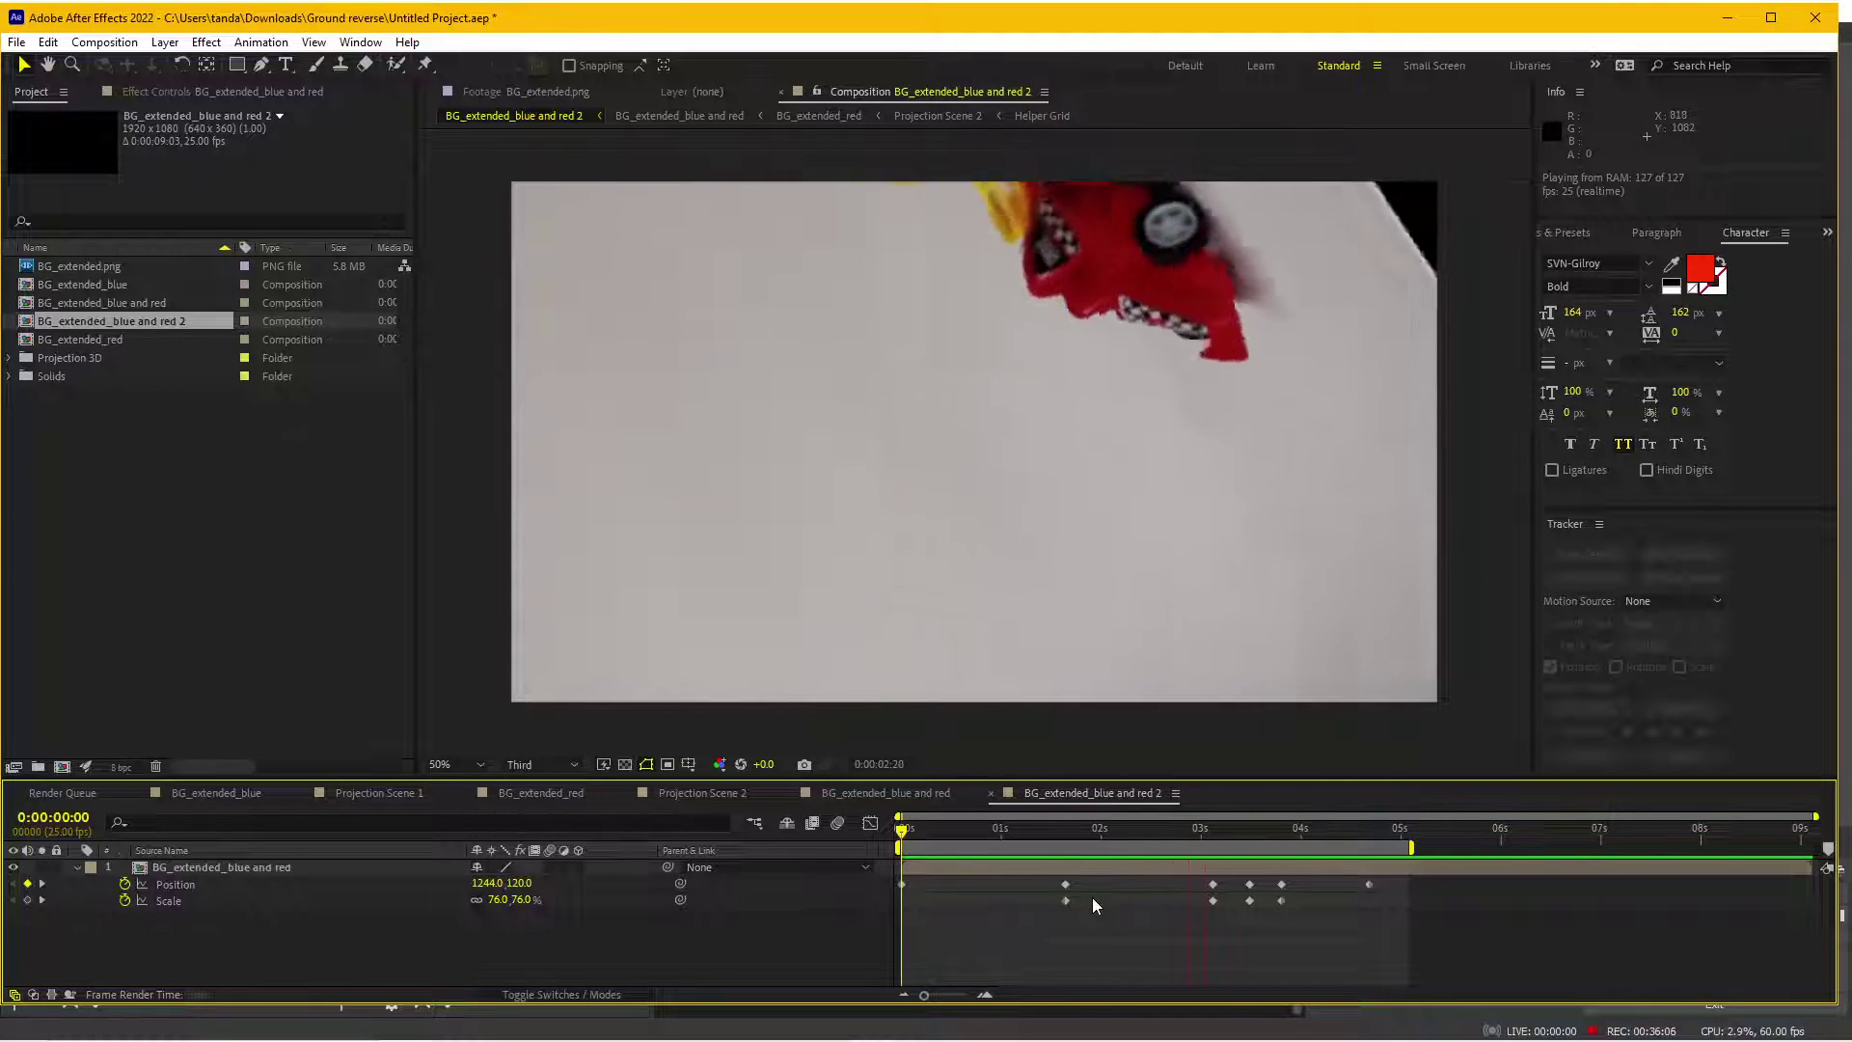
{"action": "key", "text": "space"}
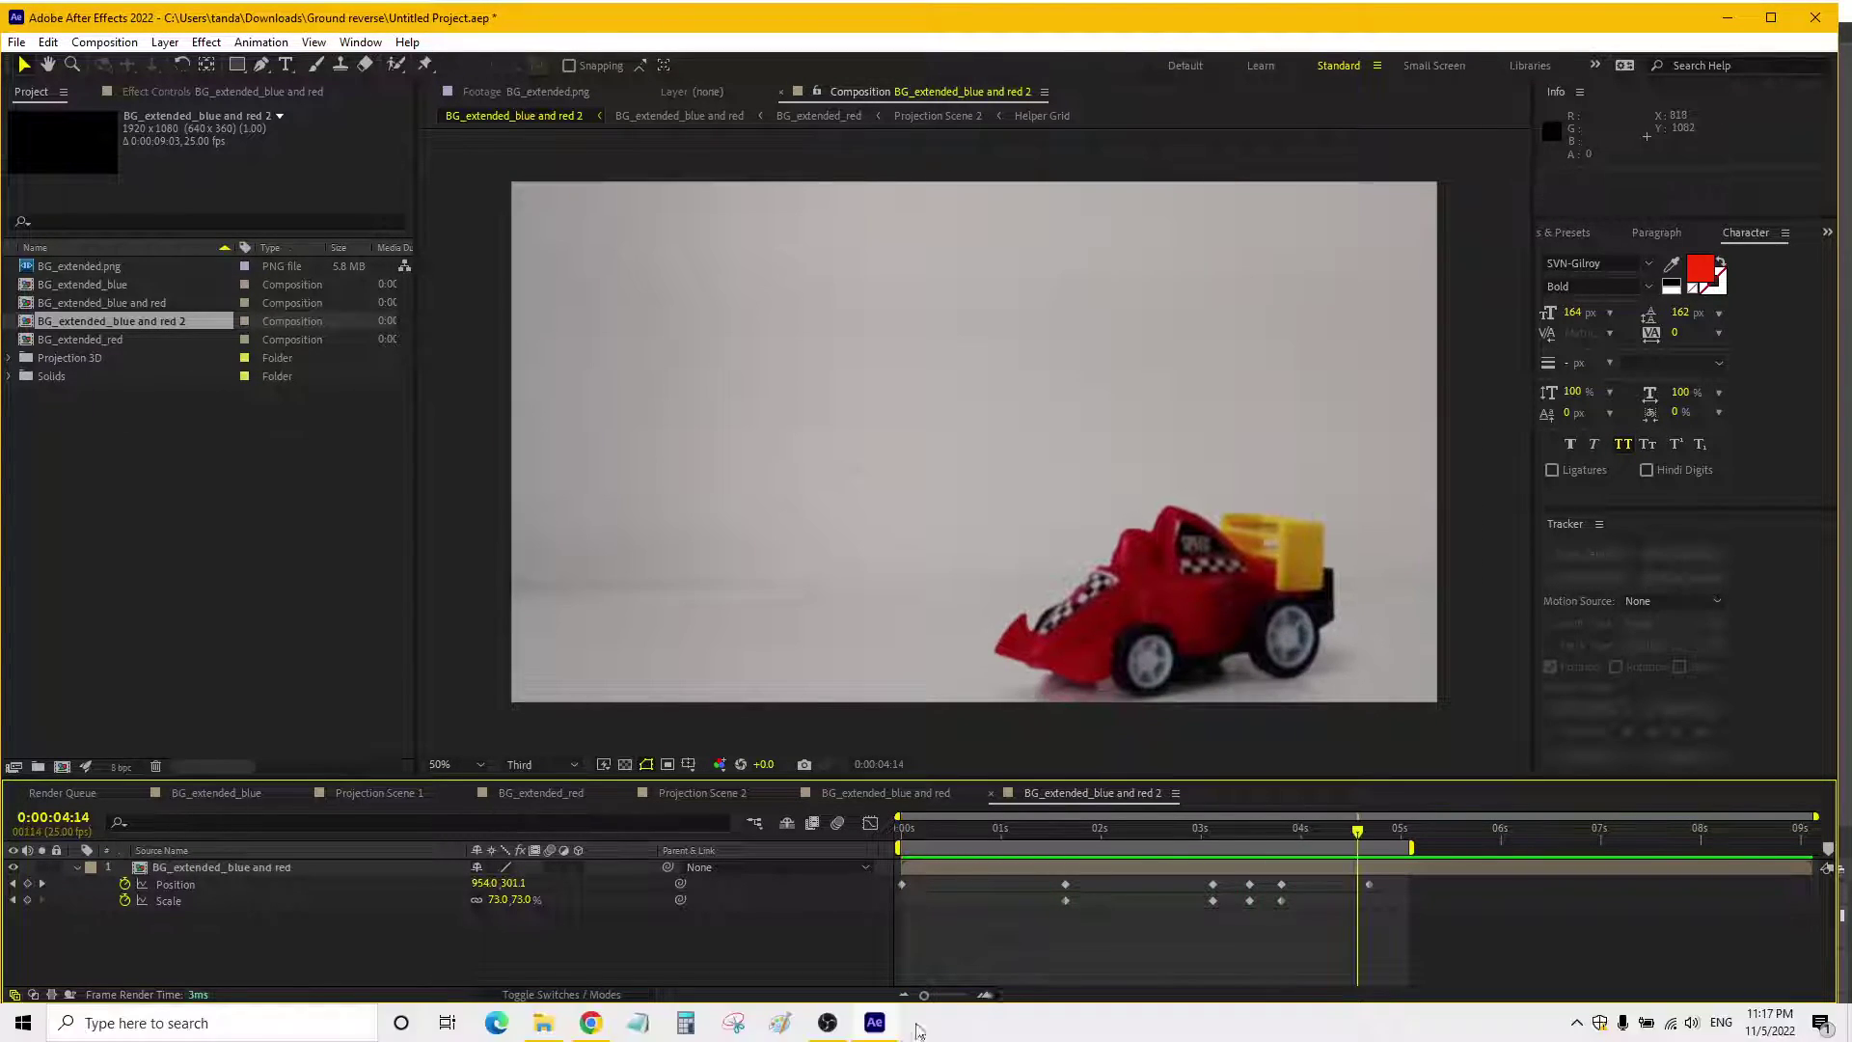